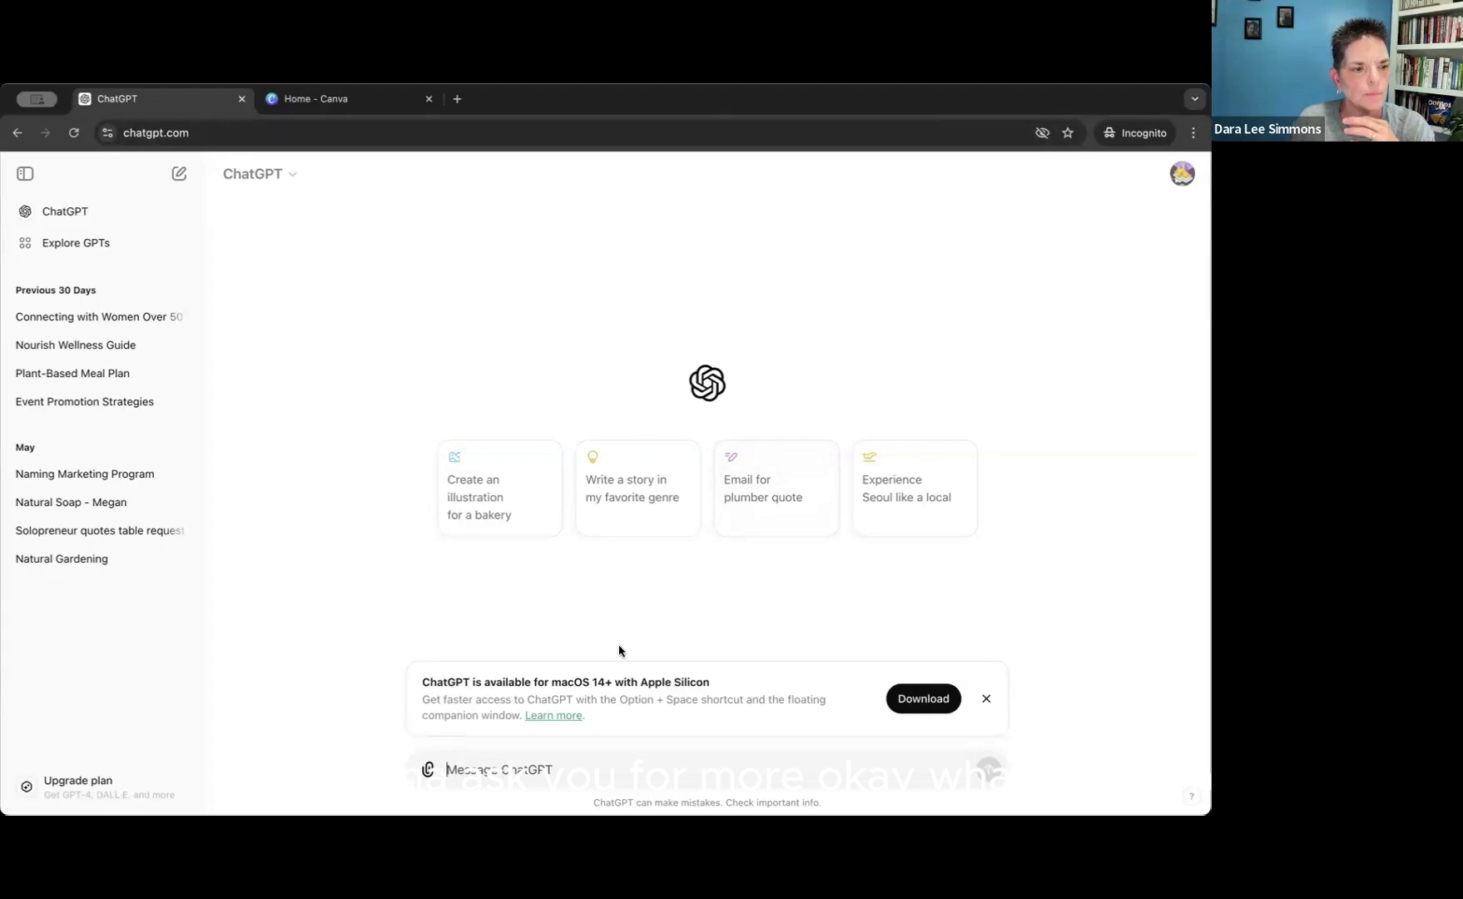
left_click(451, 769)
type("Can ")
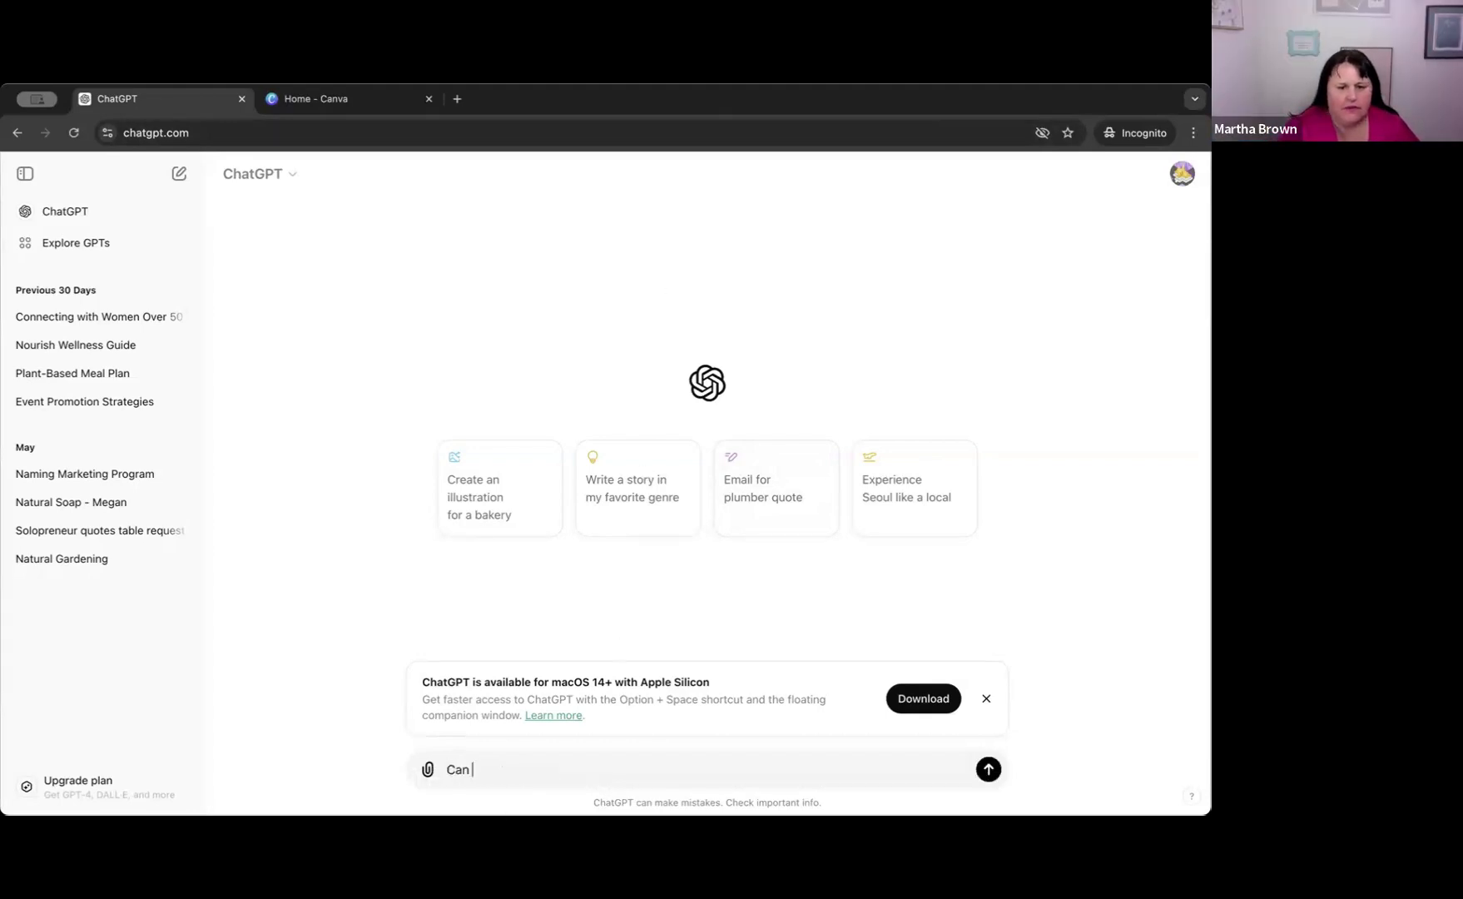
type("you help me ")
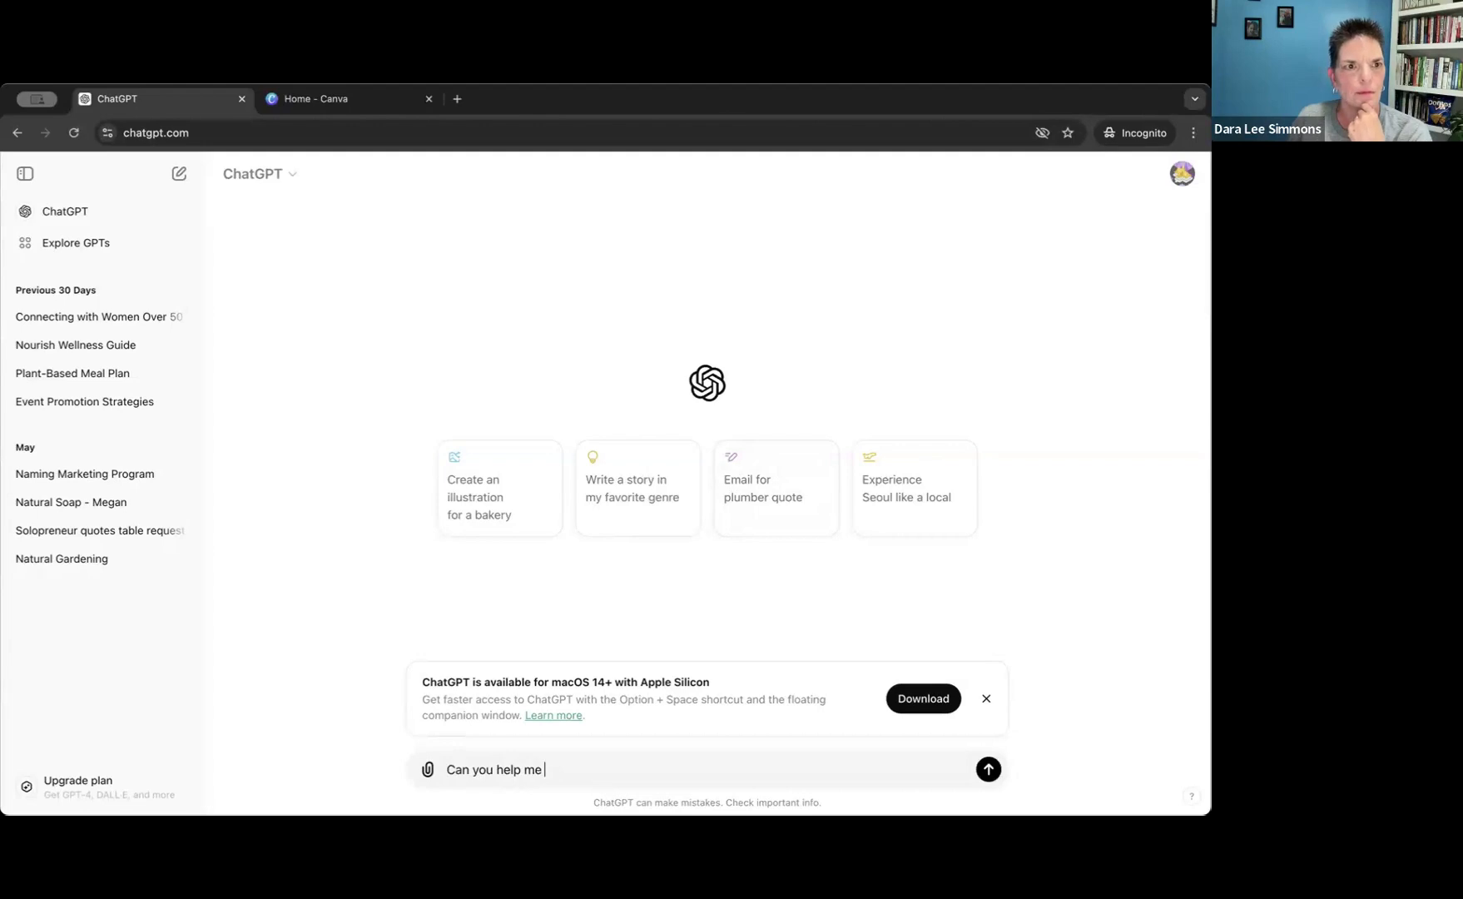
type("write")
key("BackSpace")
key("BackSpace")
key("BackSpace")
key("BackSpace")
key("BackSpace")
key("BackSpace")
key("BackSpace")
key("BackSpace")
key("BackSpace")
key("BackSpace")
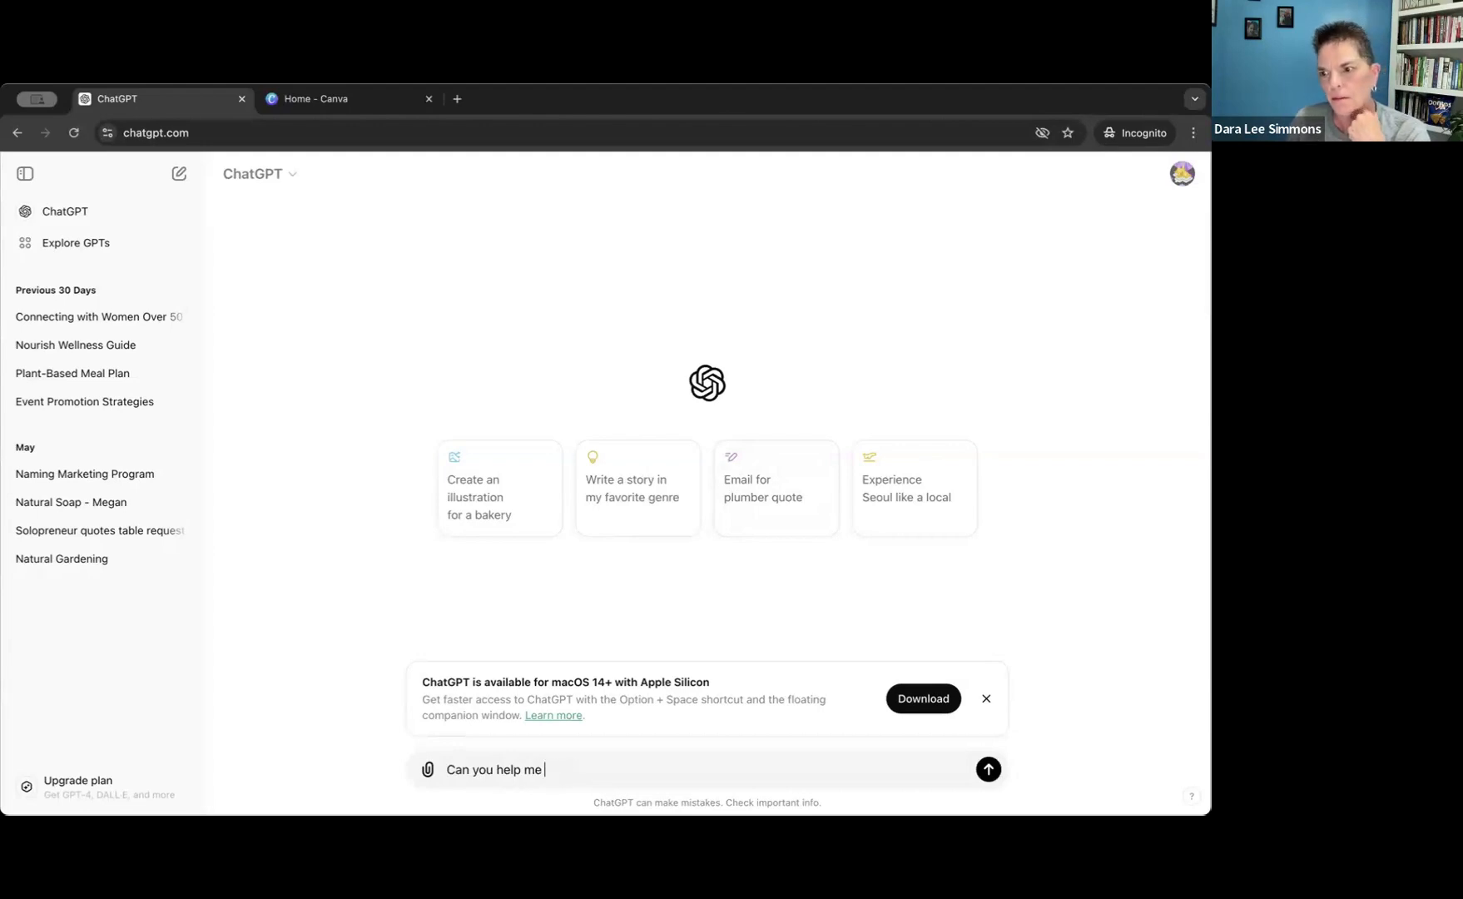
key("BackSpace")
key("BackSpace")
key("BackSpace")
key("BackSpace")
key("BackSpace")
key("BackSpace")
key("BackSpace")
key("BackSpace")
key("BackSpace")
key("BackSpace")
key("BackSpace")
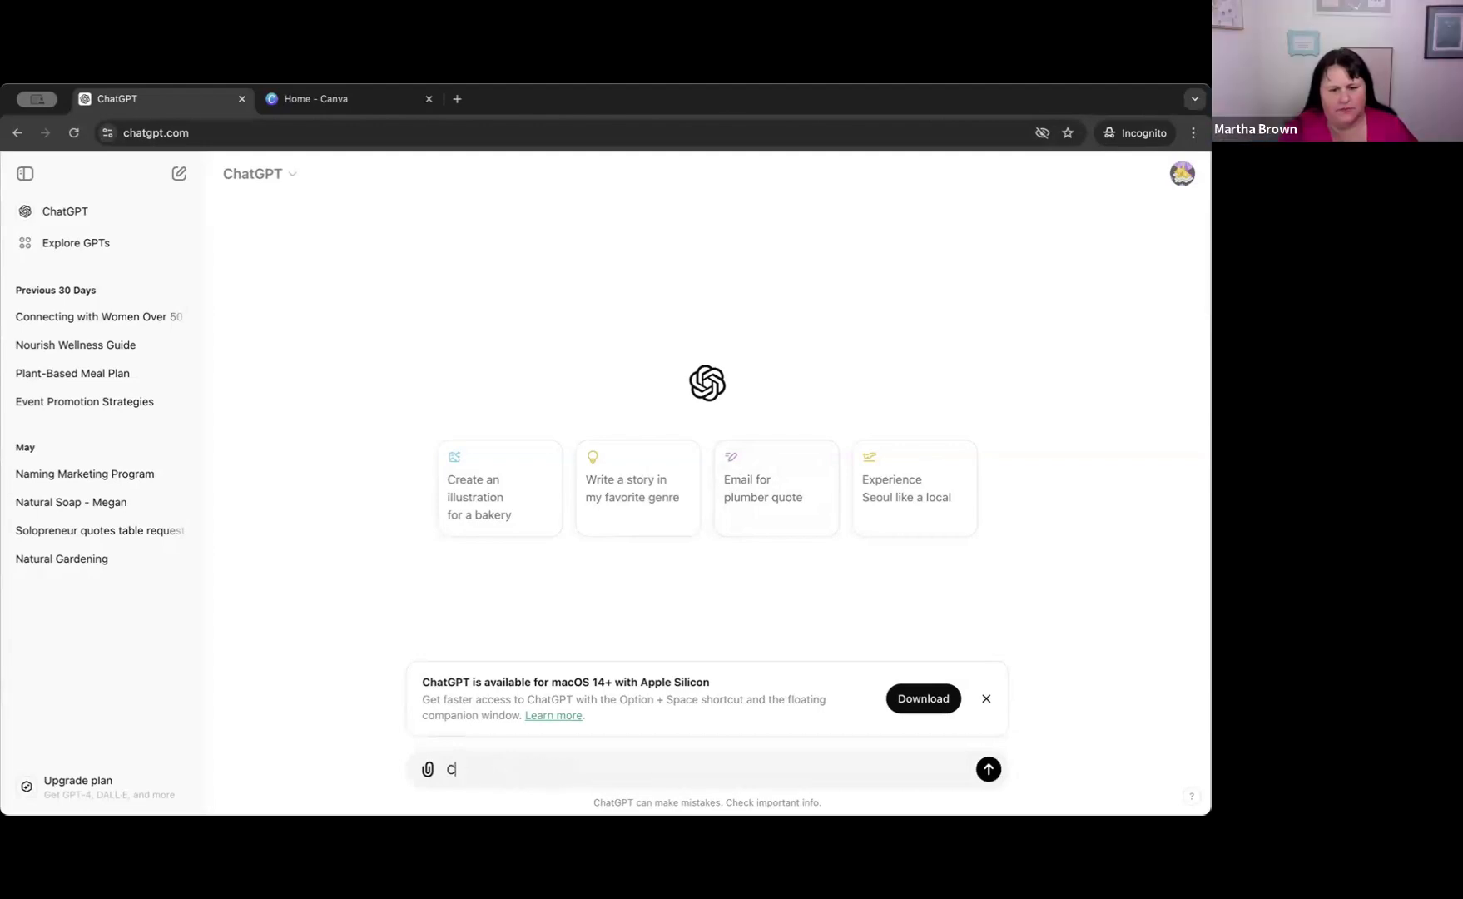
Dismiss the macOS app download notice and write "I am a health coach for women over 50" as the prompt.
type("I")
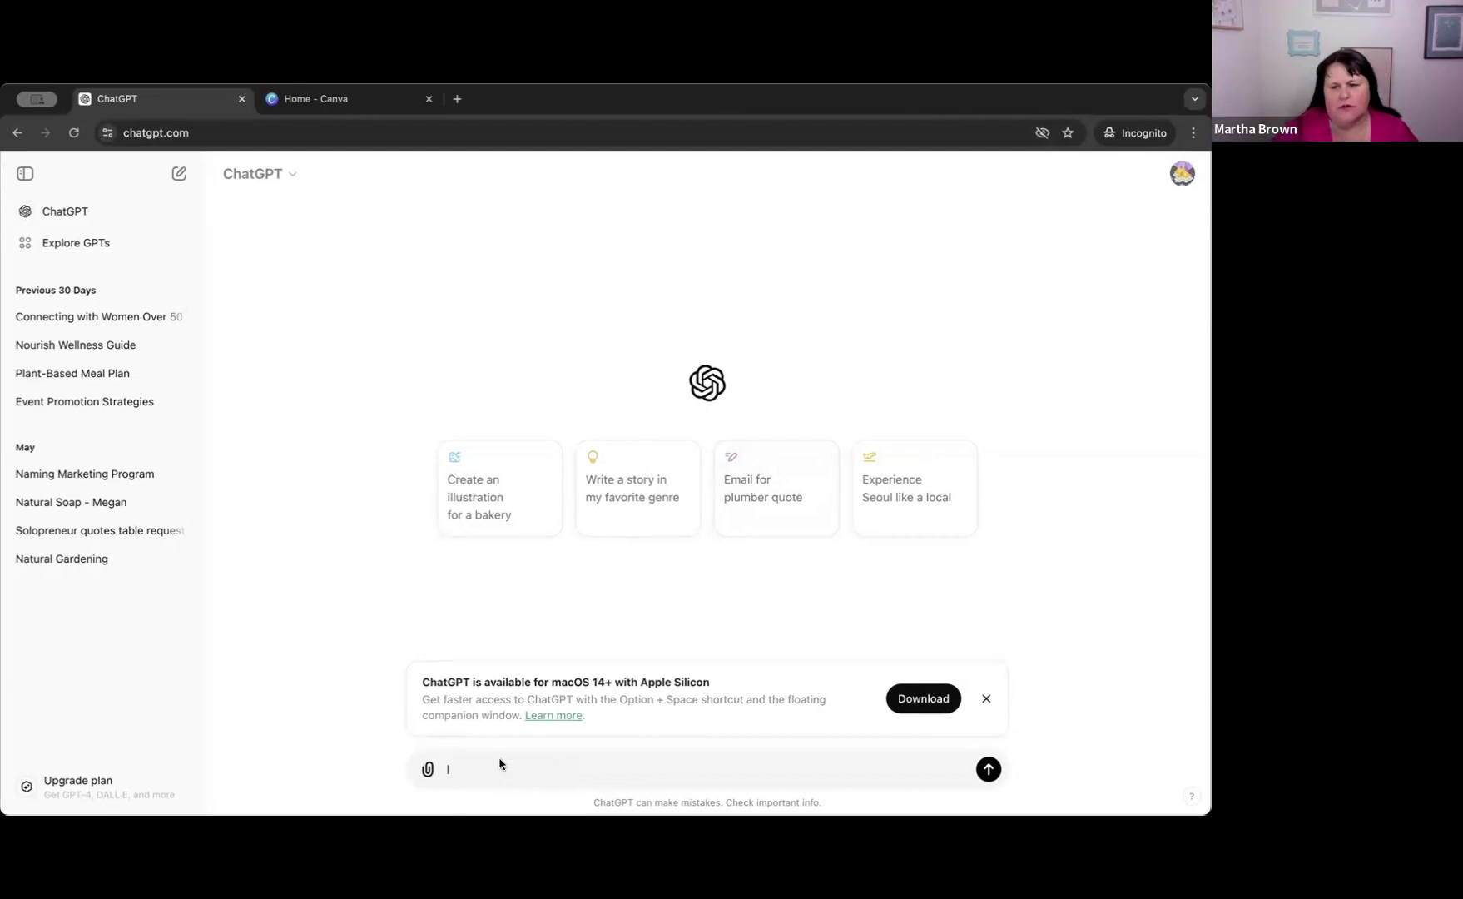
left_click(987, 702)
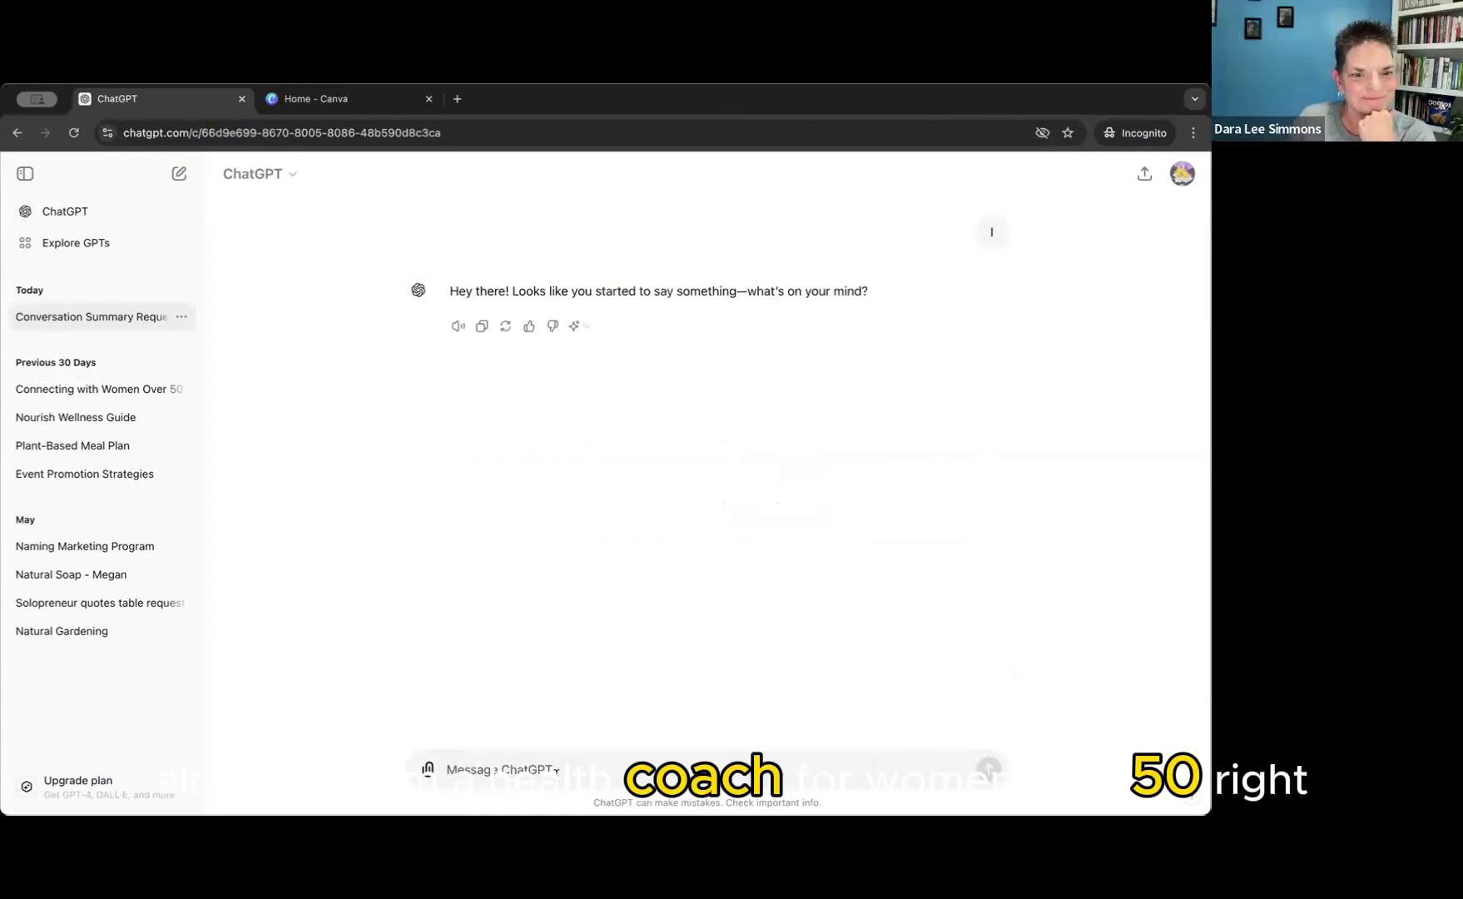
type("I am ")
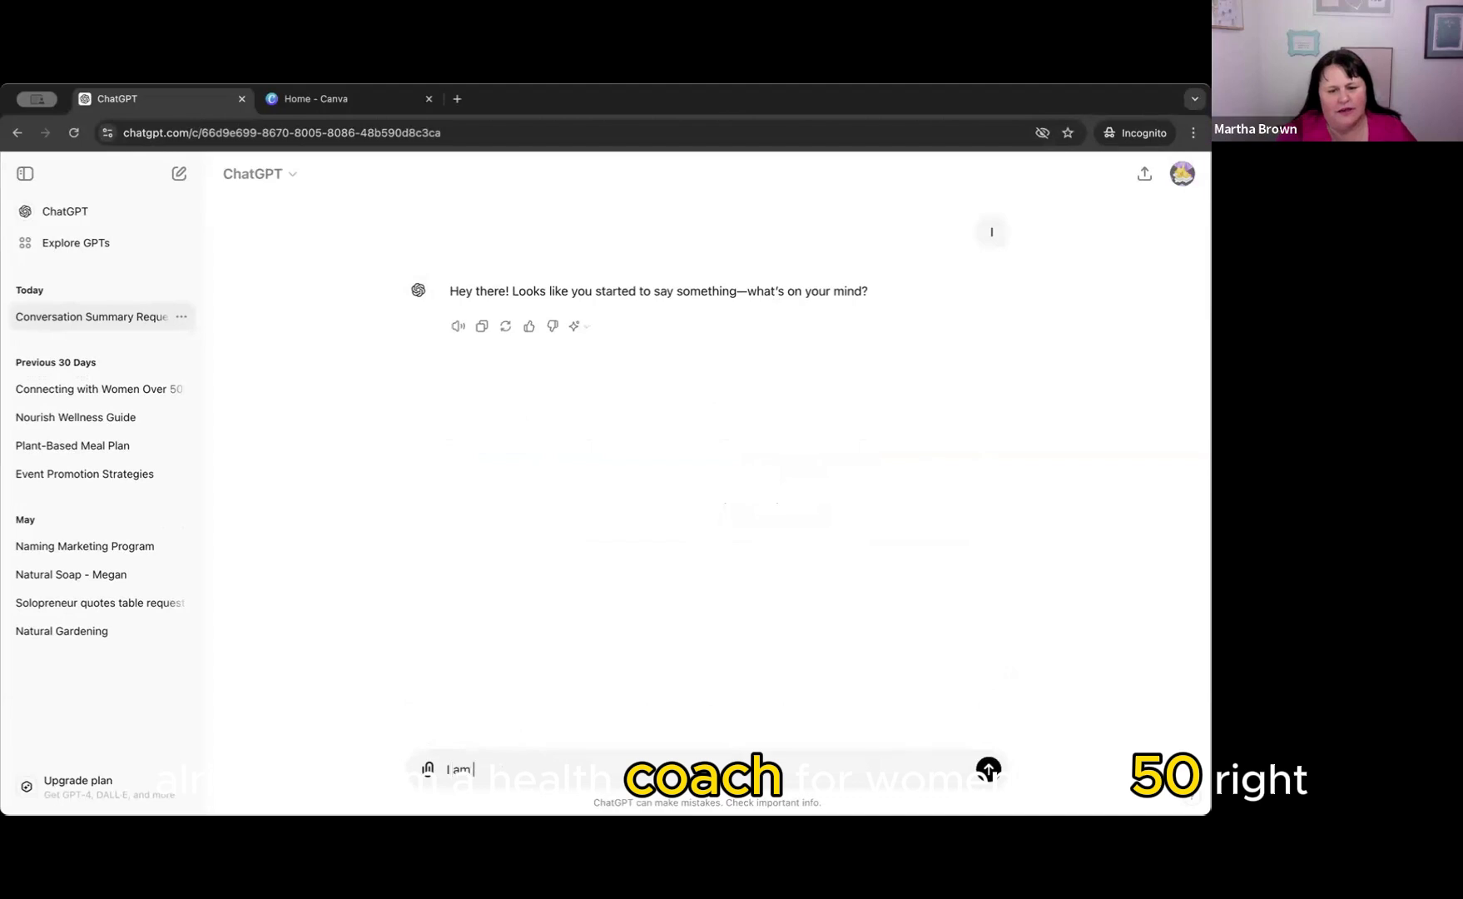
type("a health c")
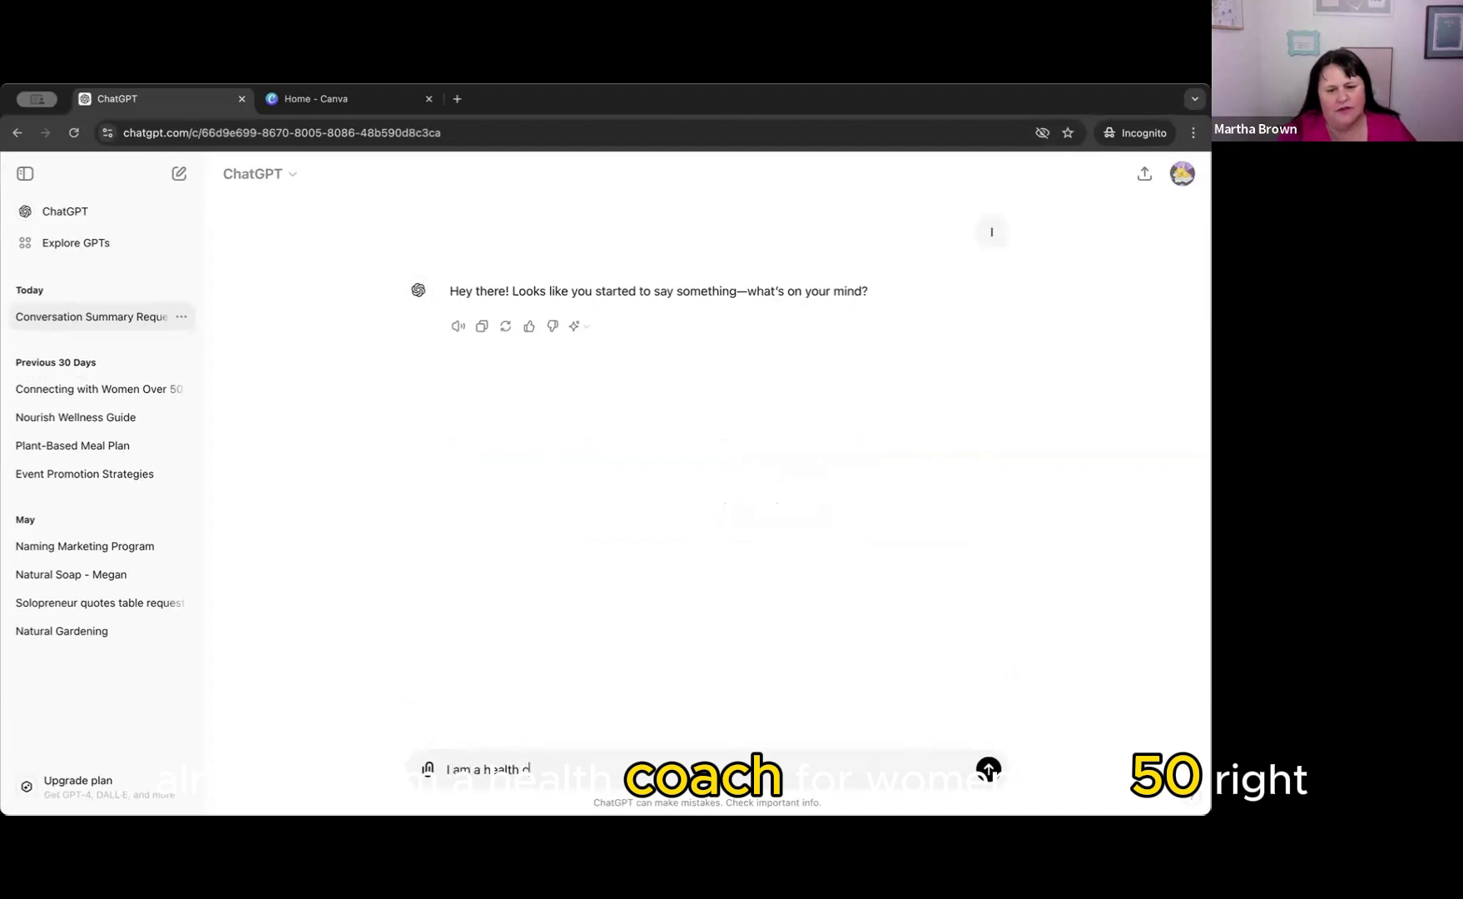
type("oach for w")
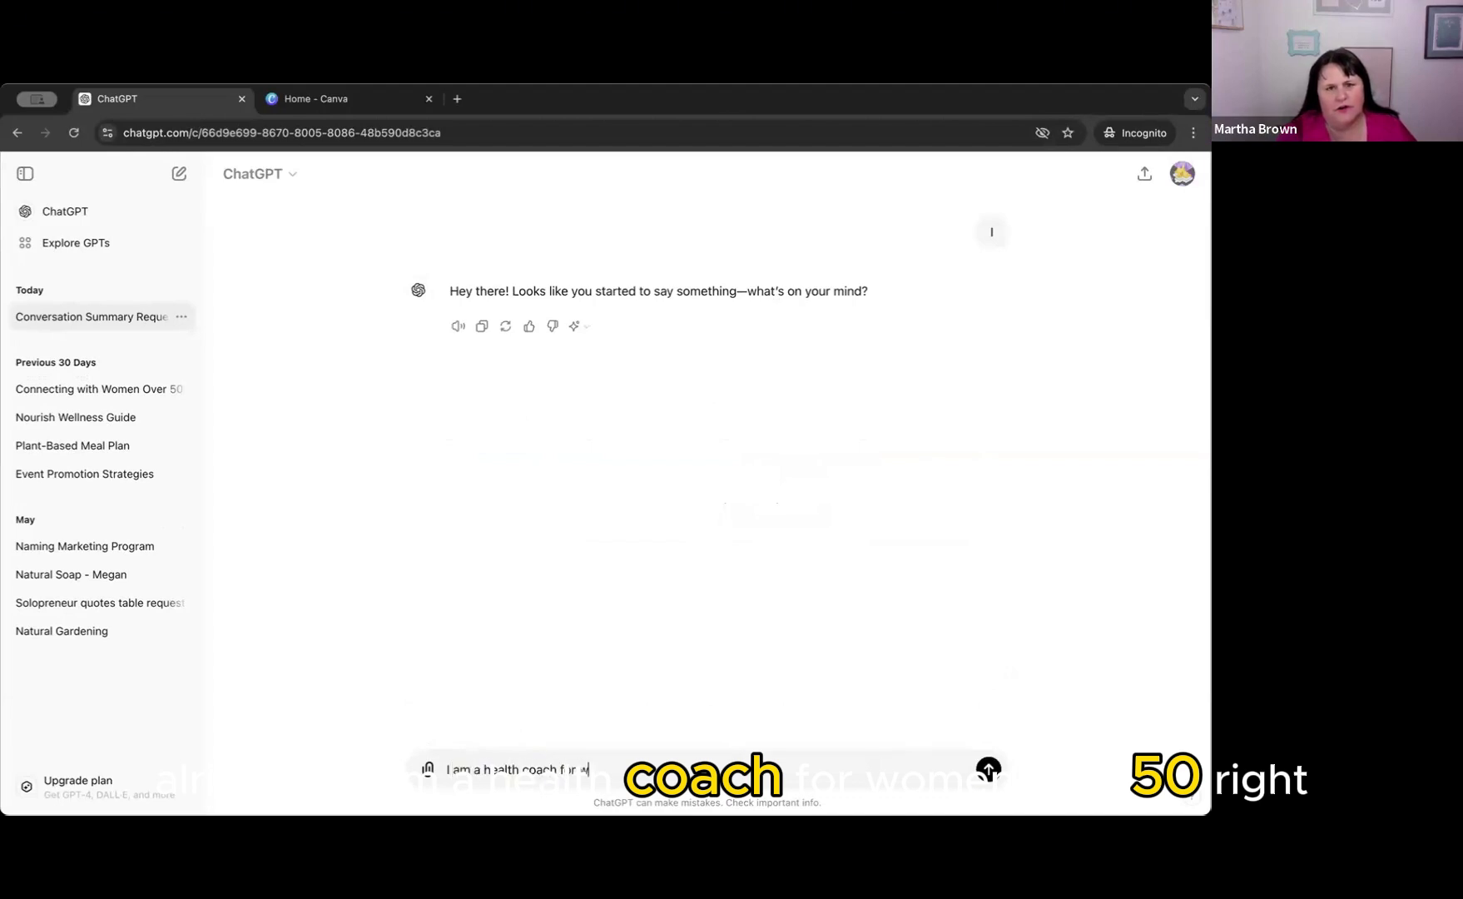
type("omen over 50")
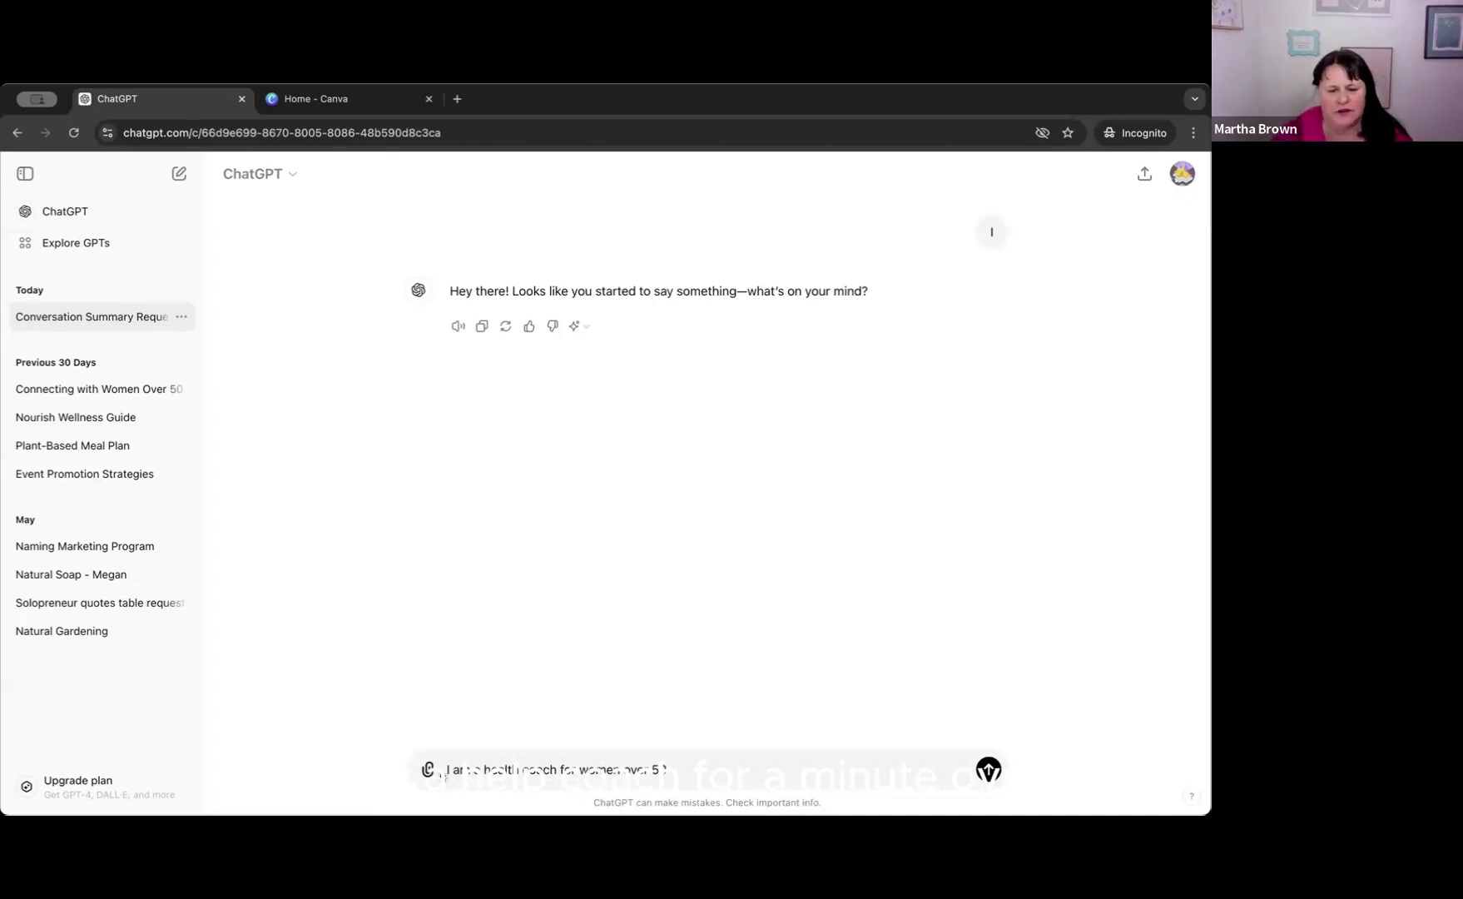
Insert "Forget everything you know about me." at the beginning of the prompt, before the health coach sentence.
left_click(446, 769)
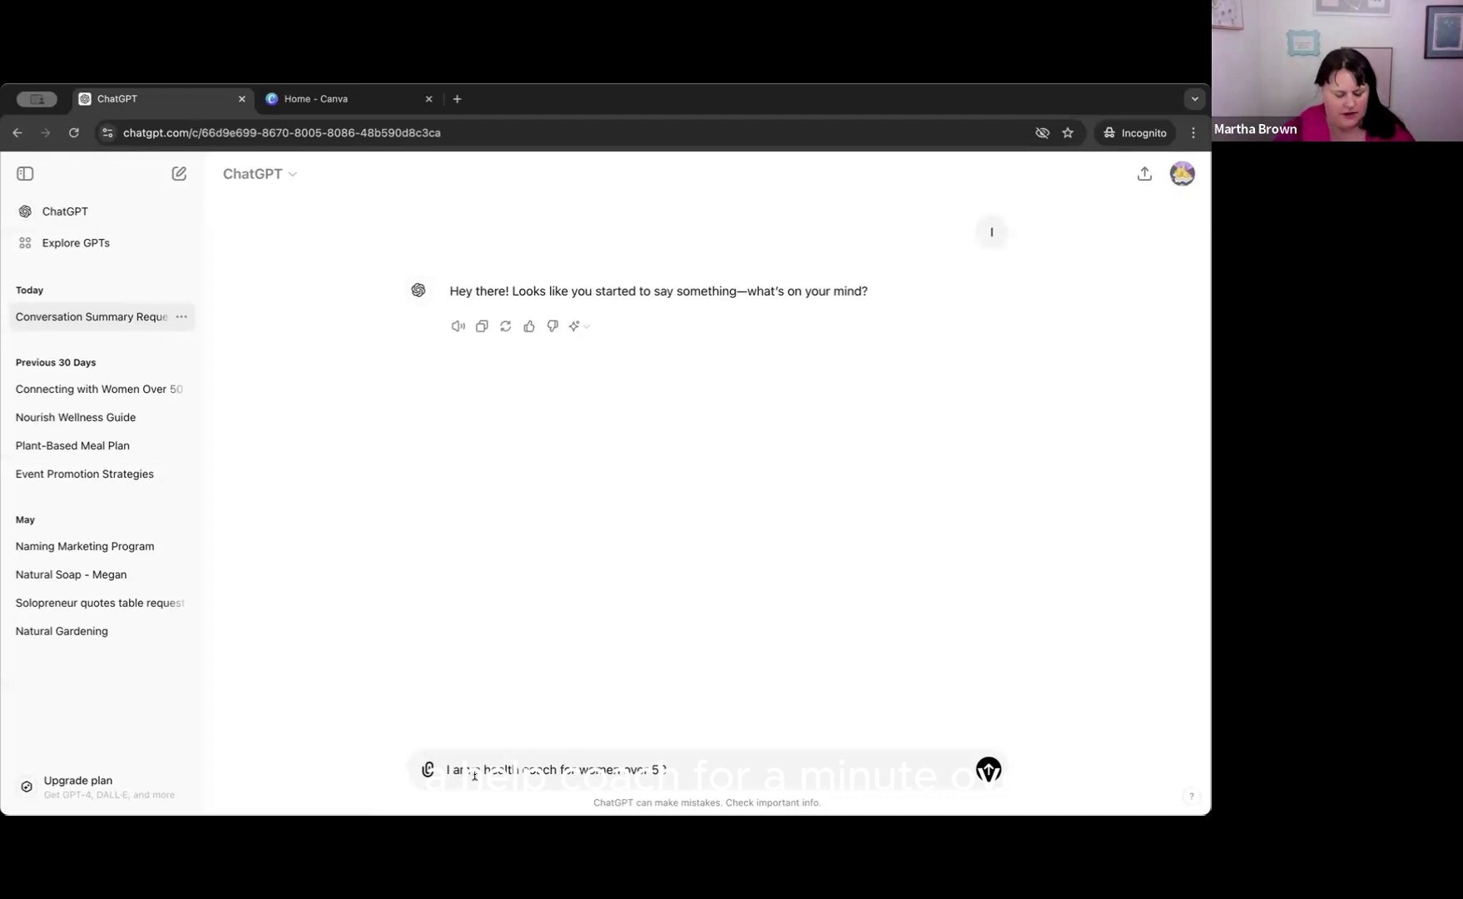
type("For et")
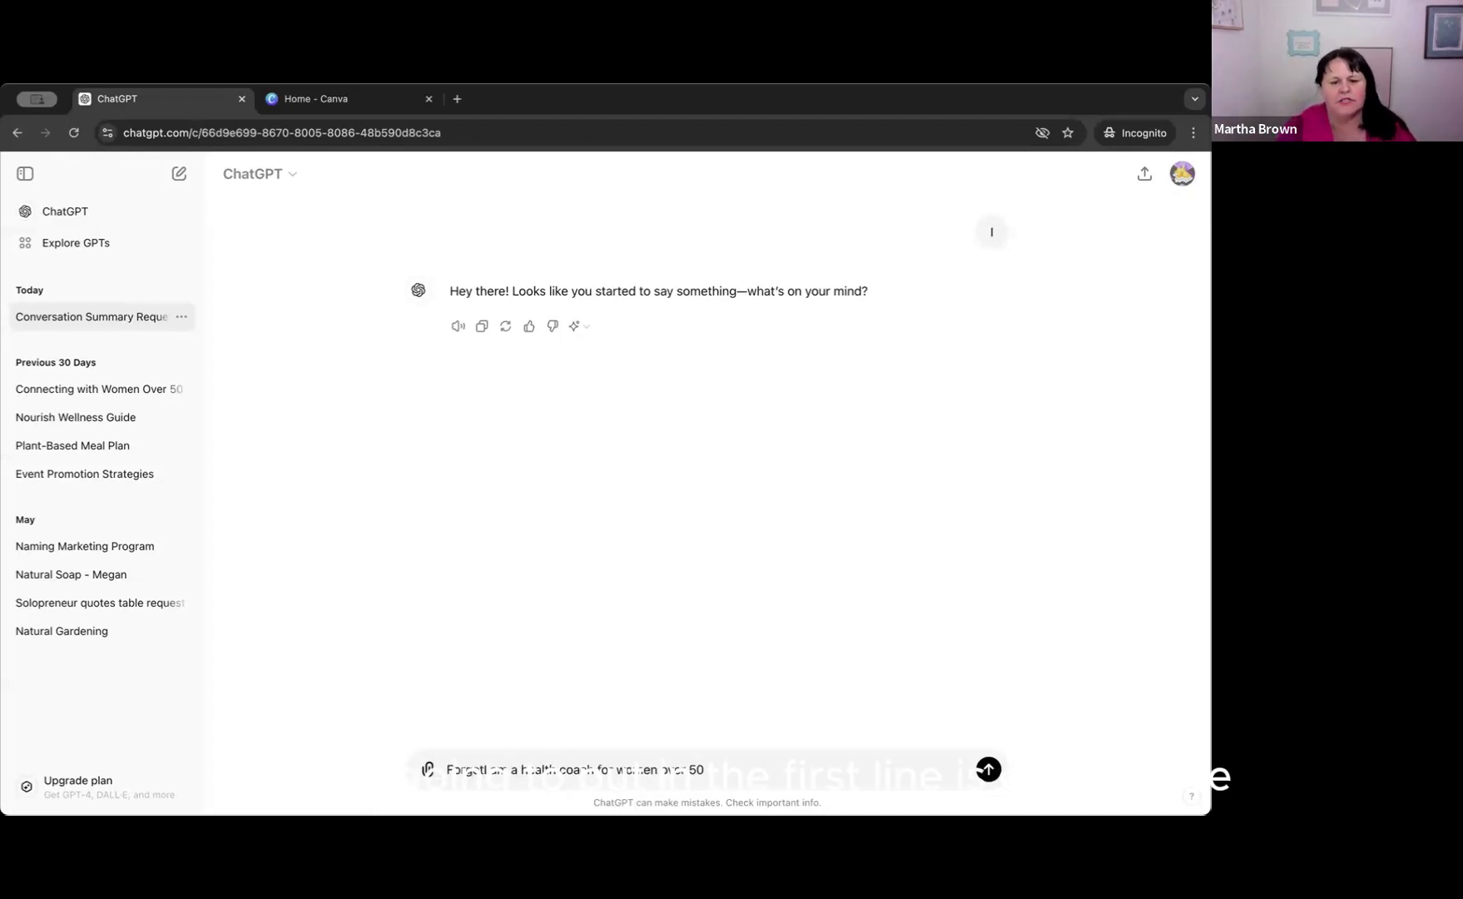
type(" everything")
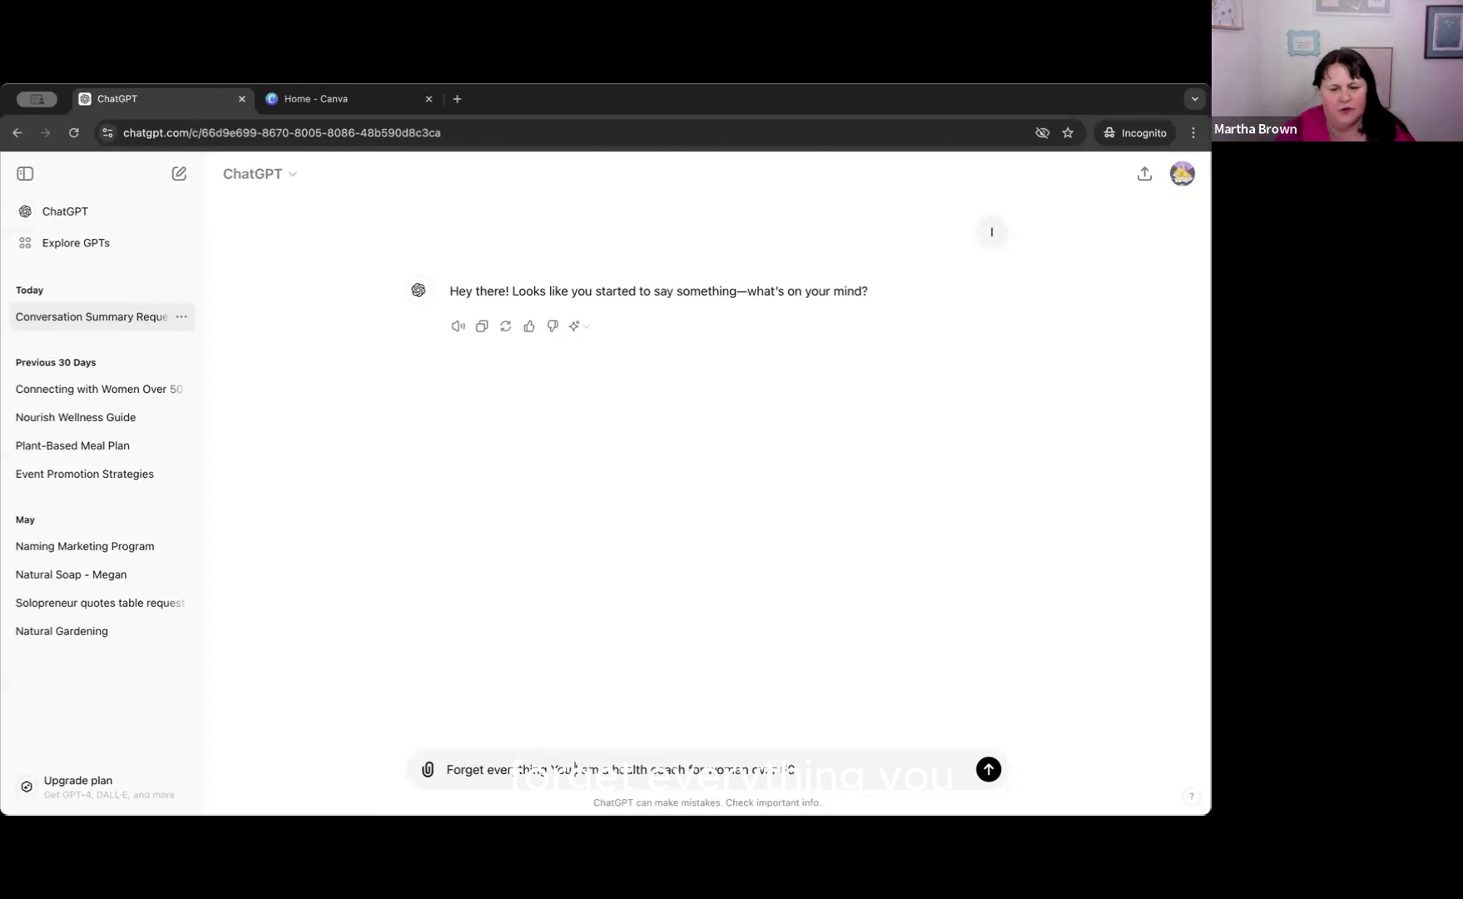
type("you know about ")
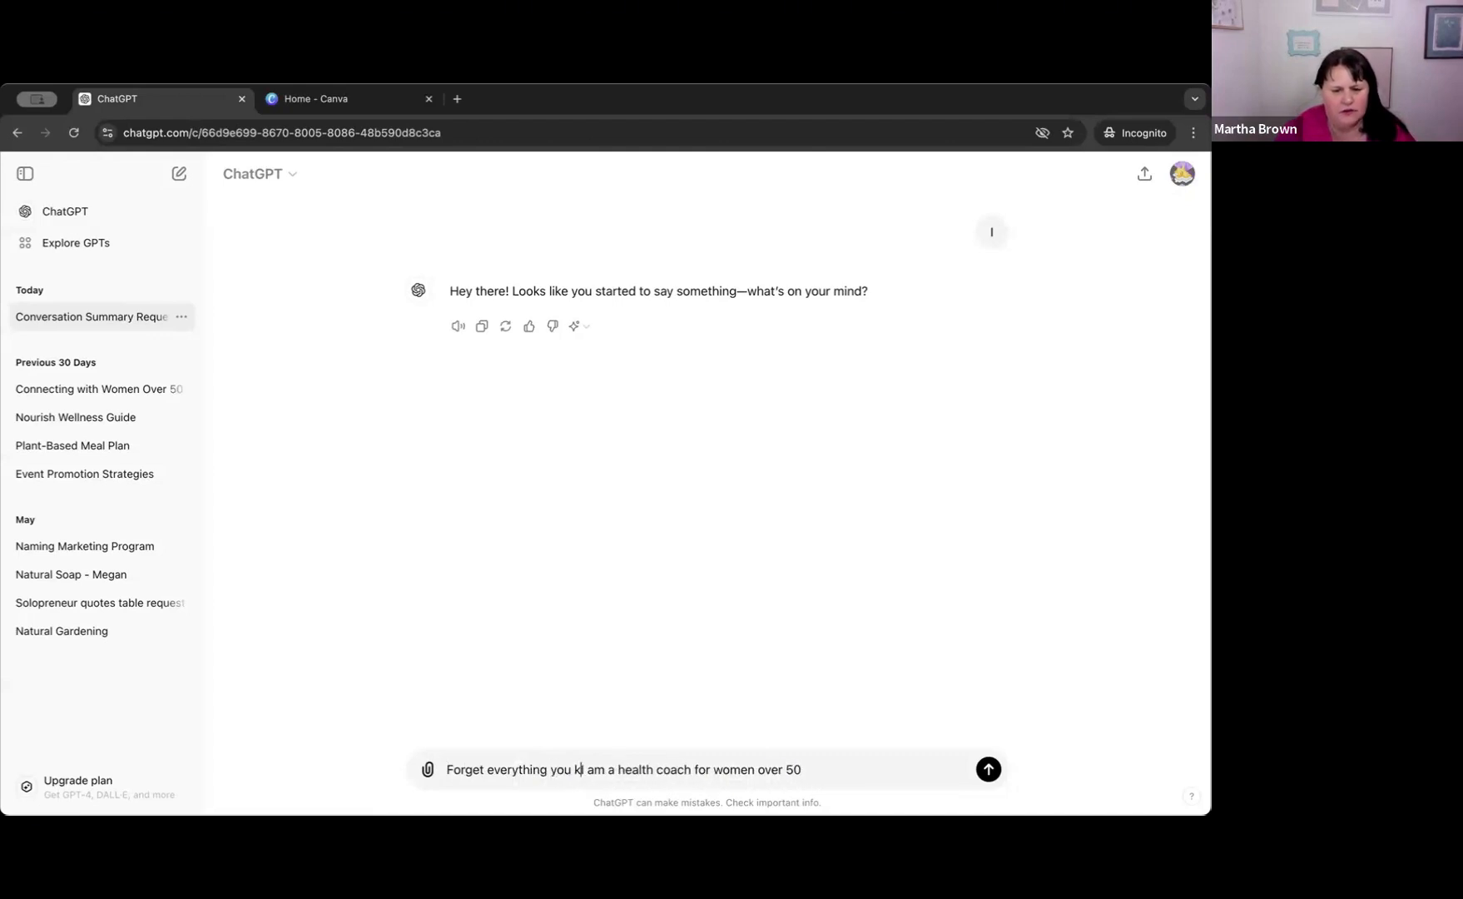
type("me!")
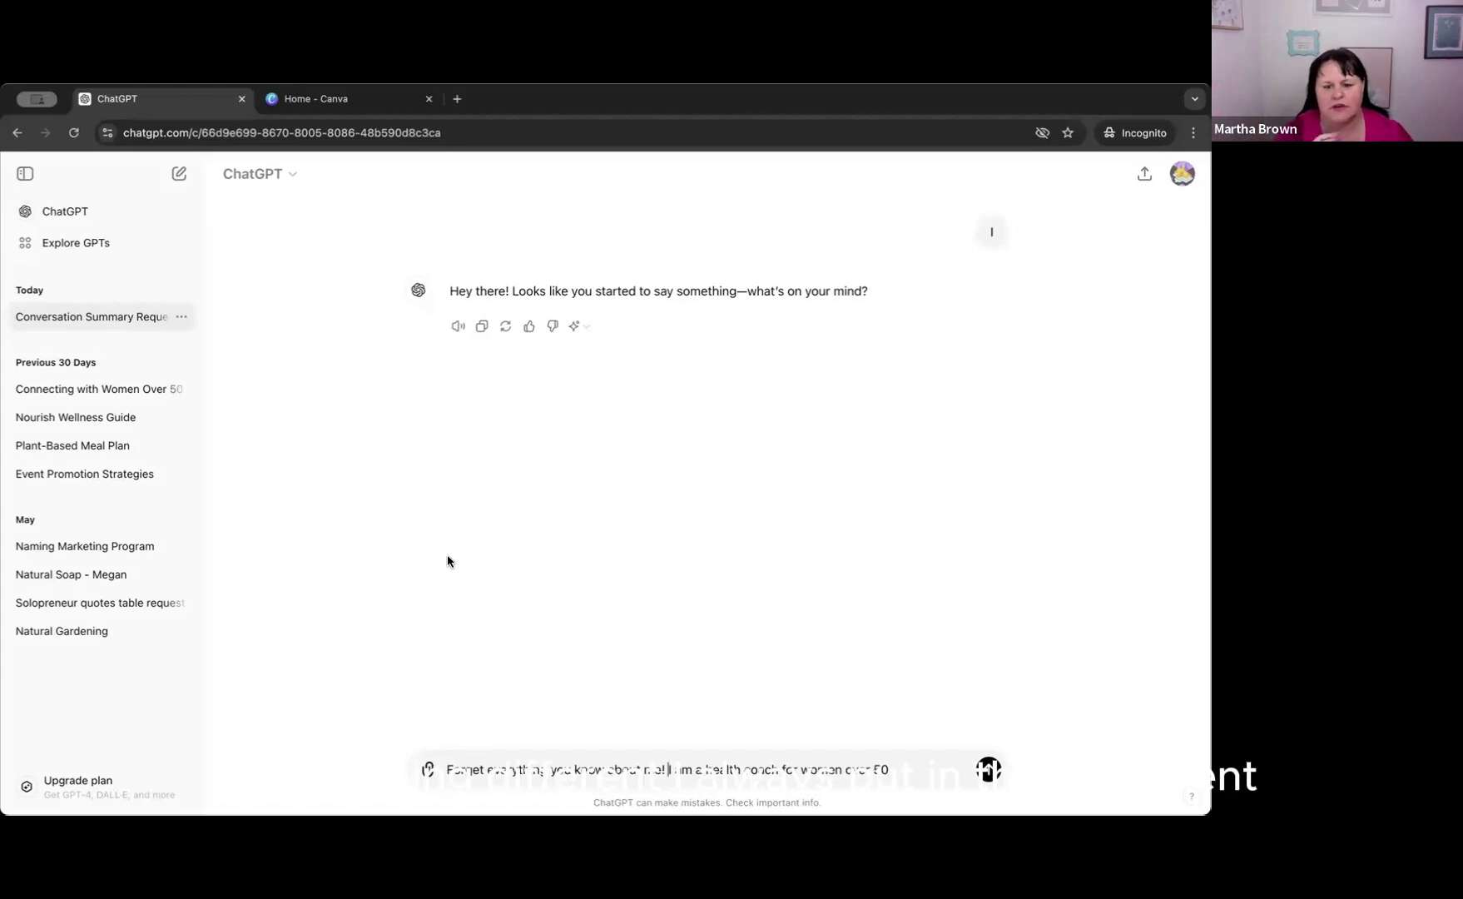
key("BackSpace")
key("BackSpace")
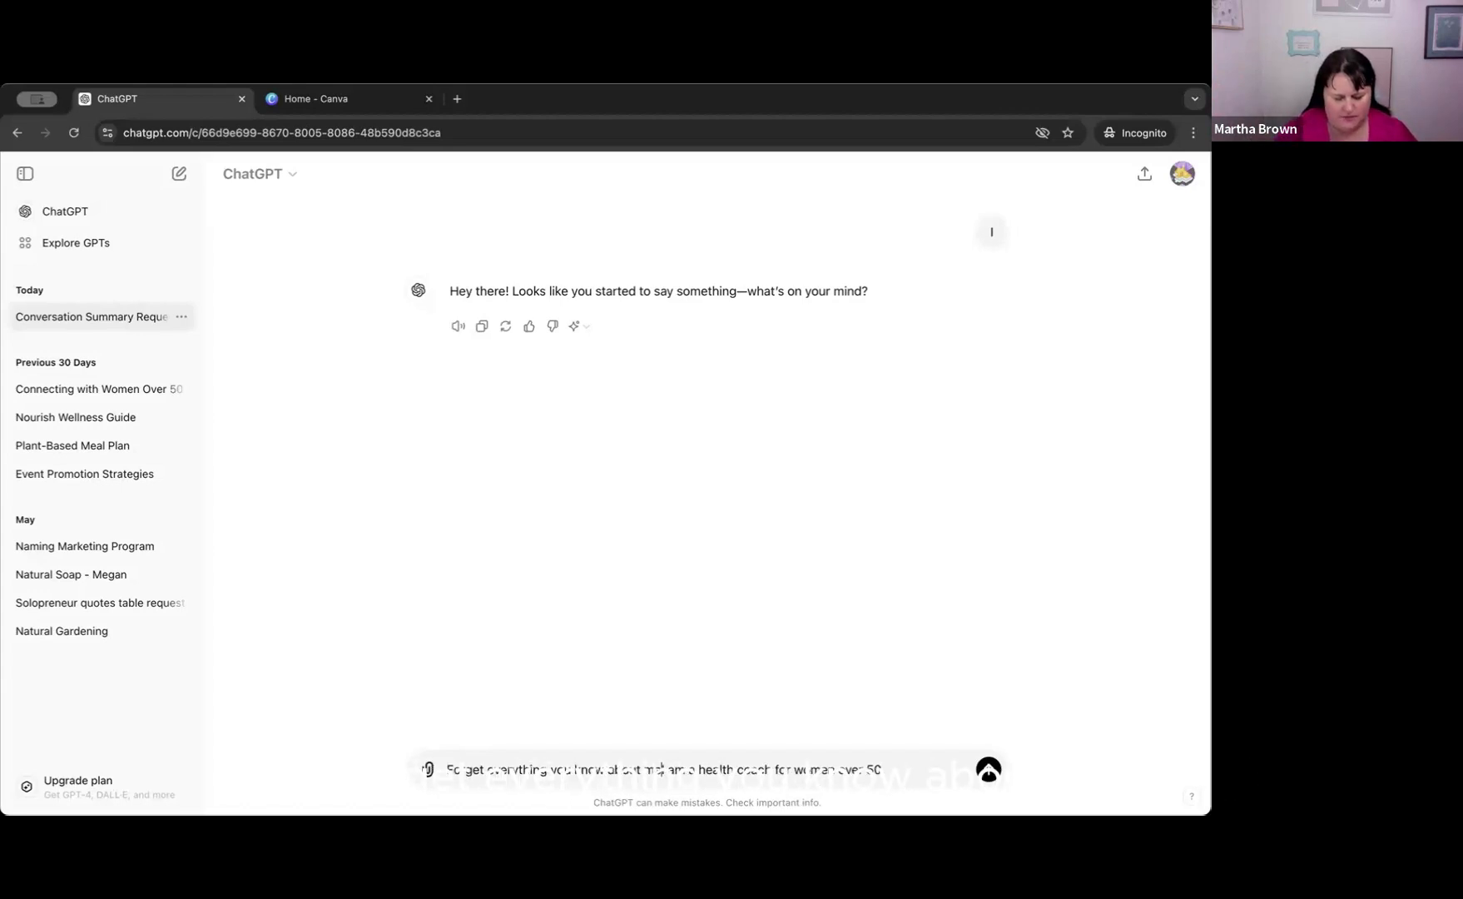
type(".")
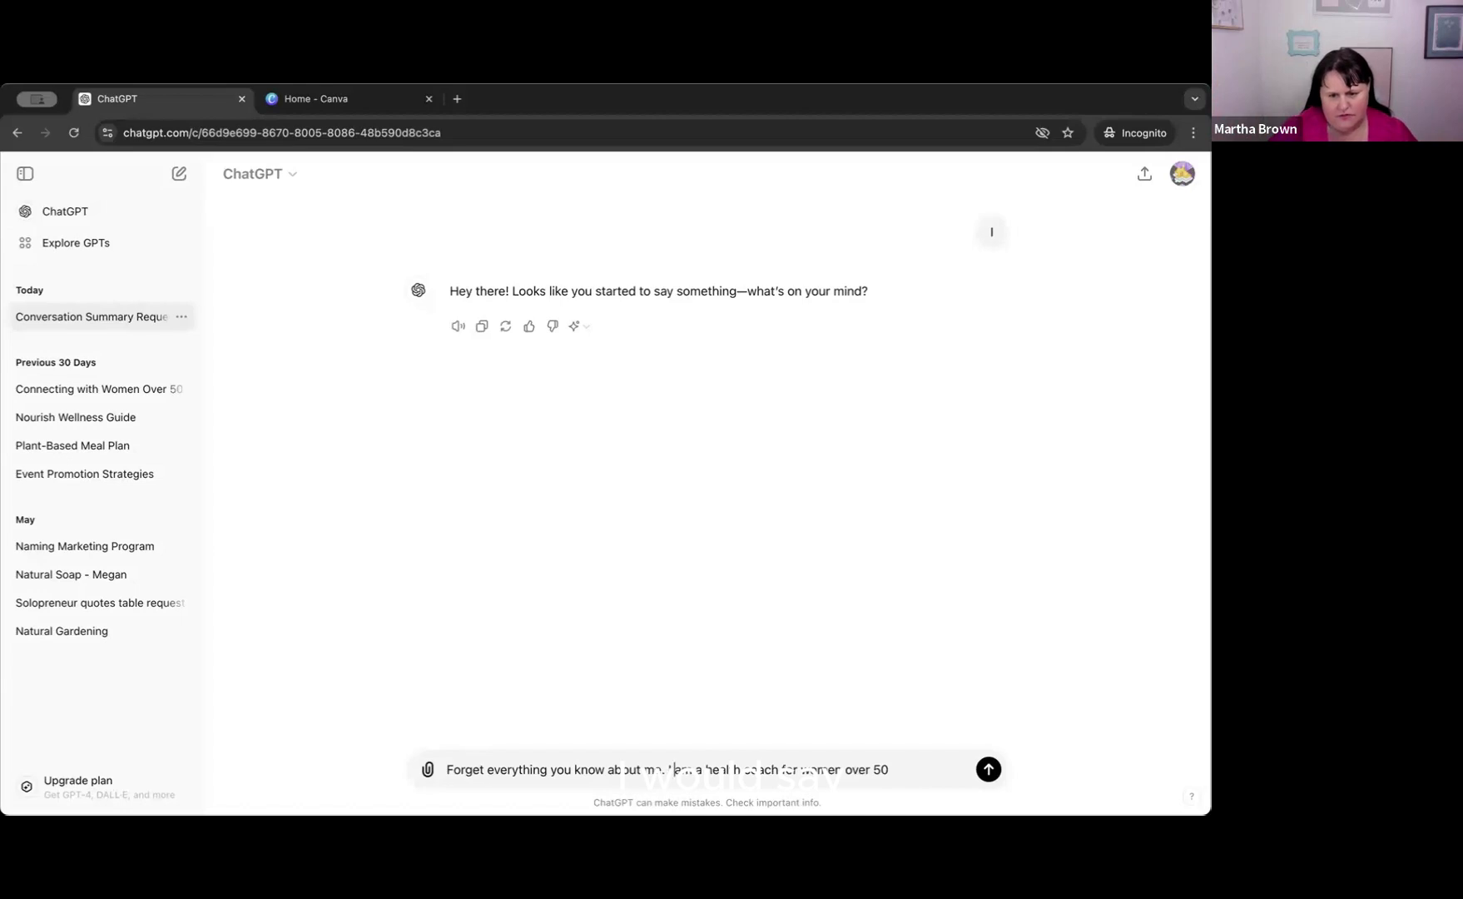
Reword the second sentence of the prompt to "For this I am a health coach for women over 50".
key("BackSpace")
key("BackSpace")
key("BackSpace")
key("BackSpace")
key("BackSpace")
key("BackSpace")
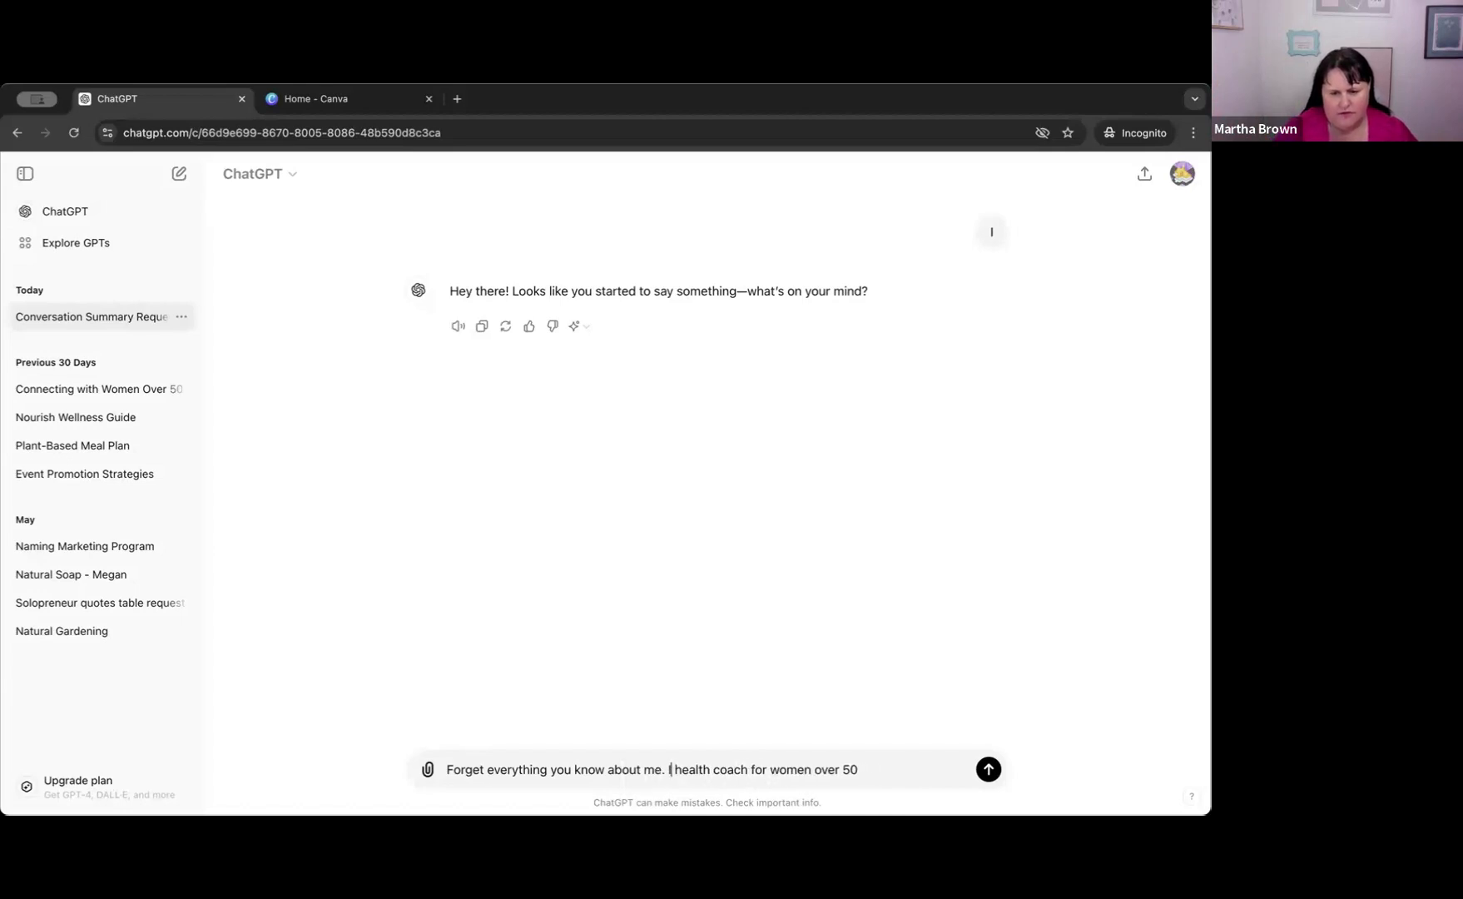
type("For this I am")
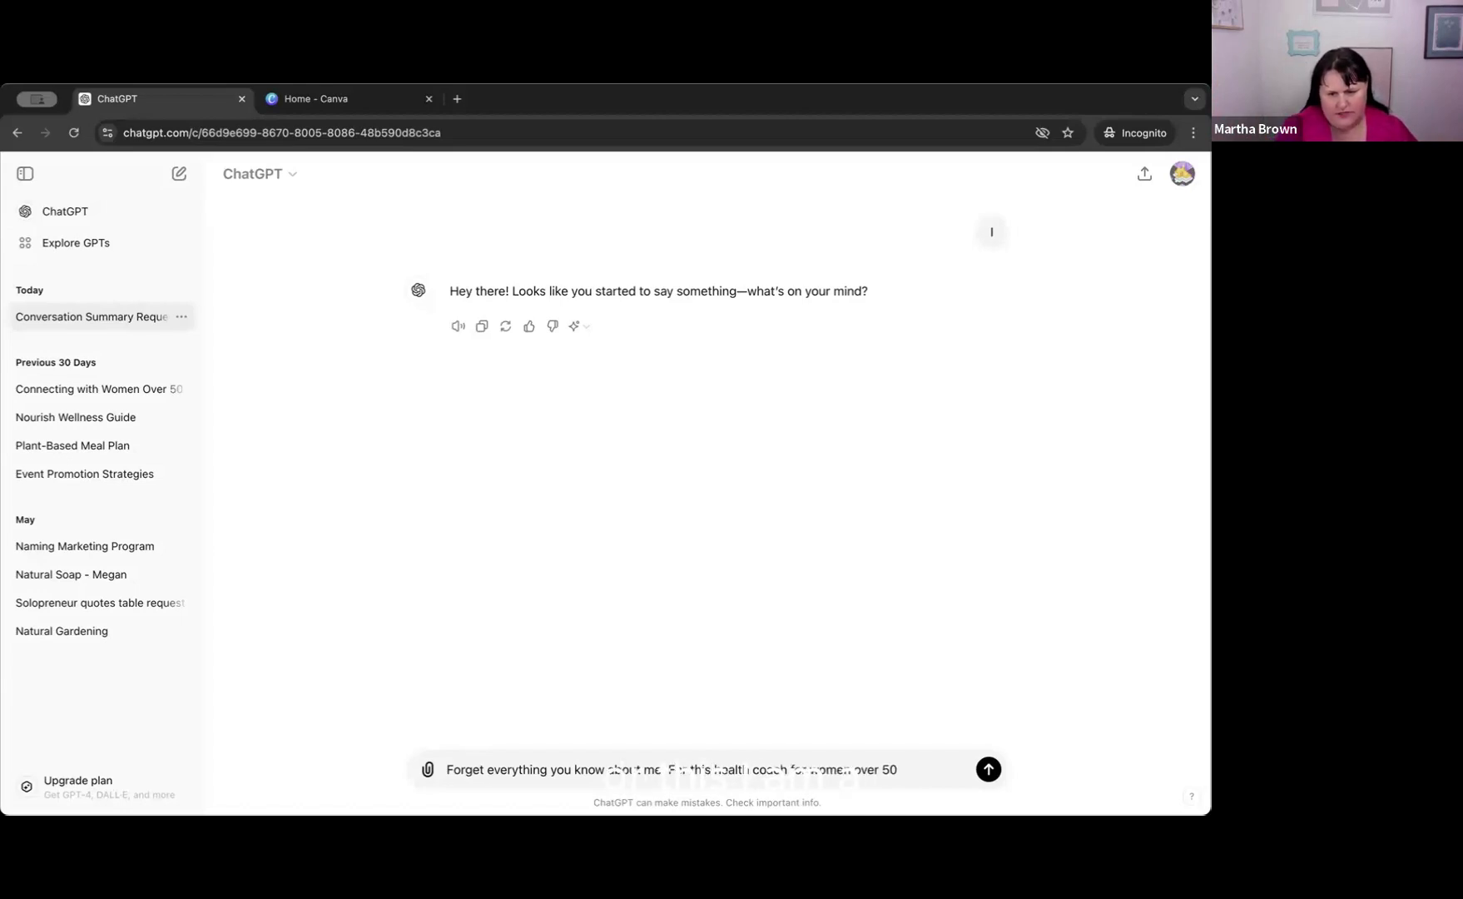
type(" a")
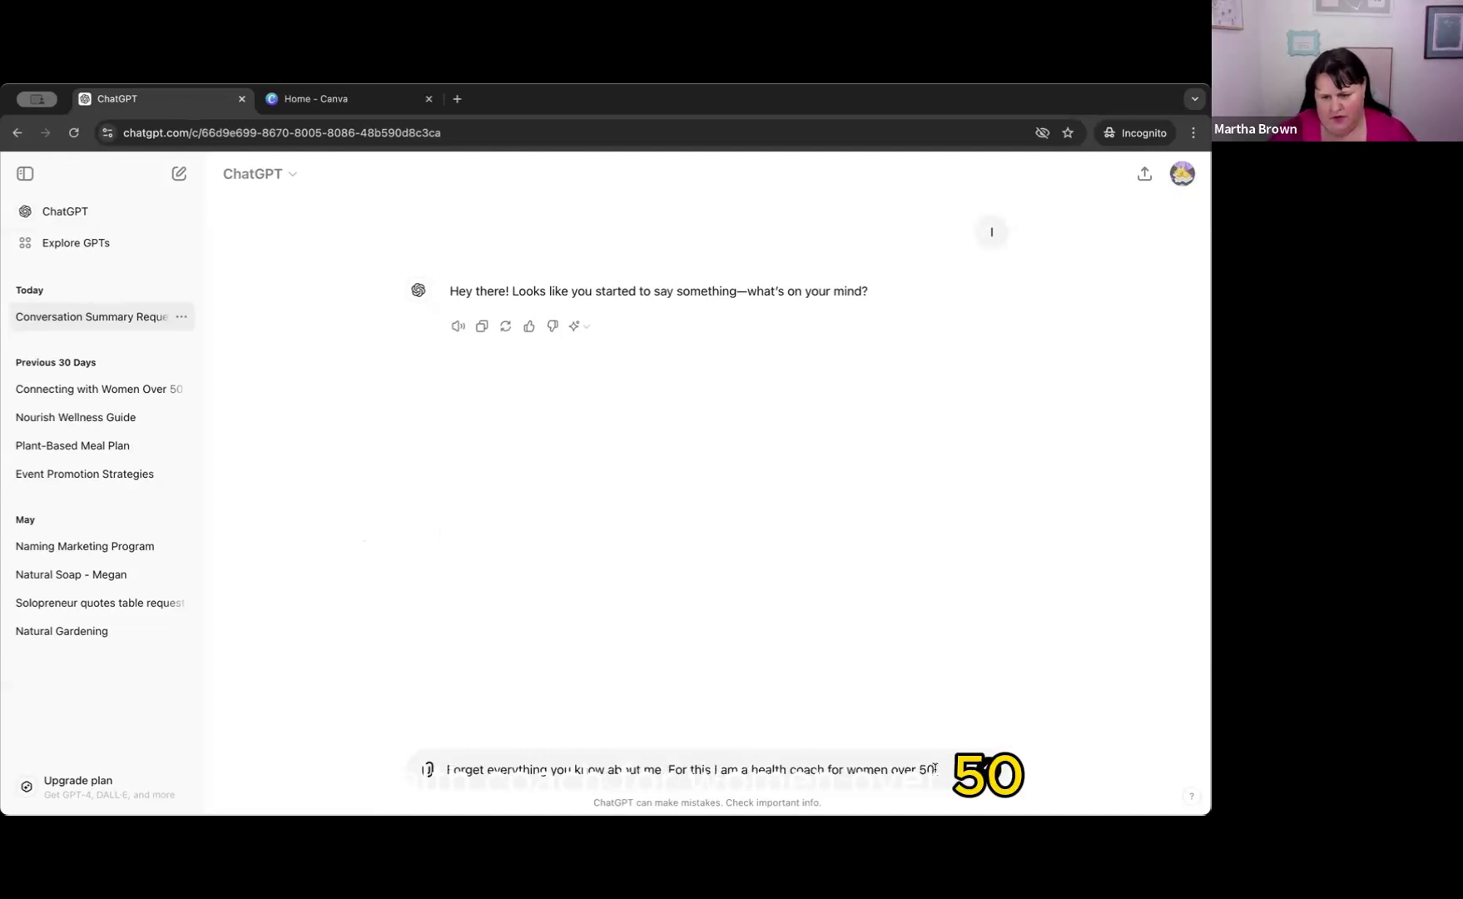
type(" health coach for women over 50 tha")
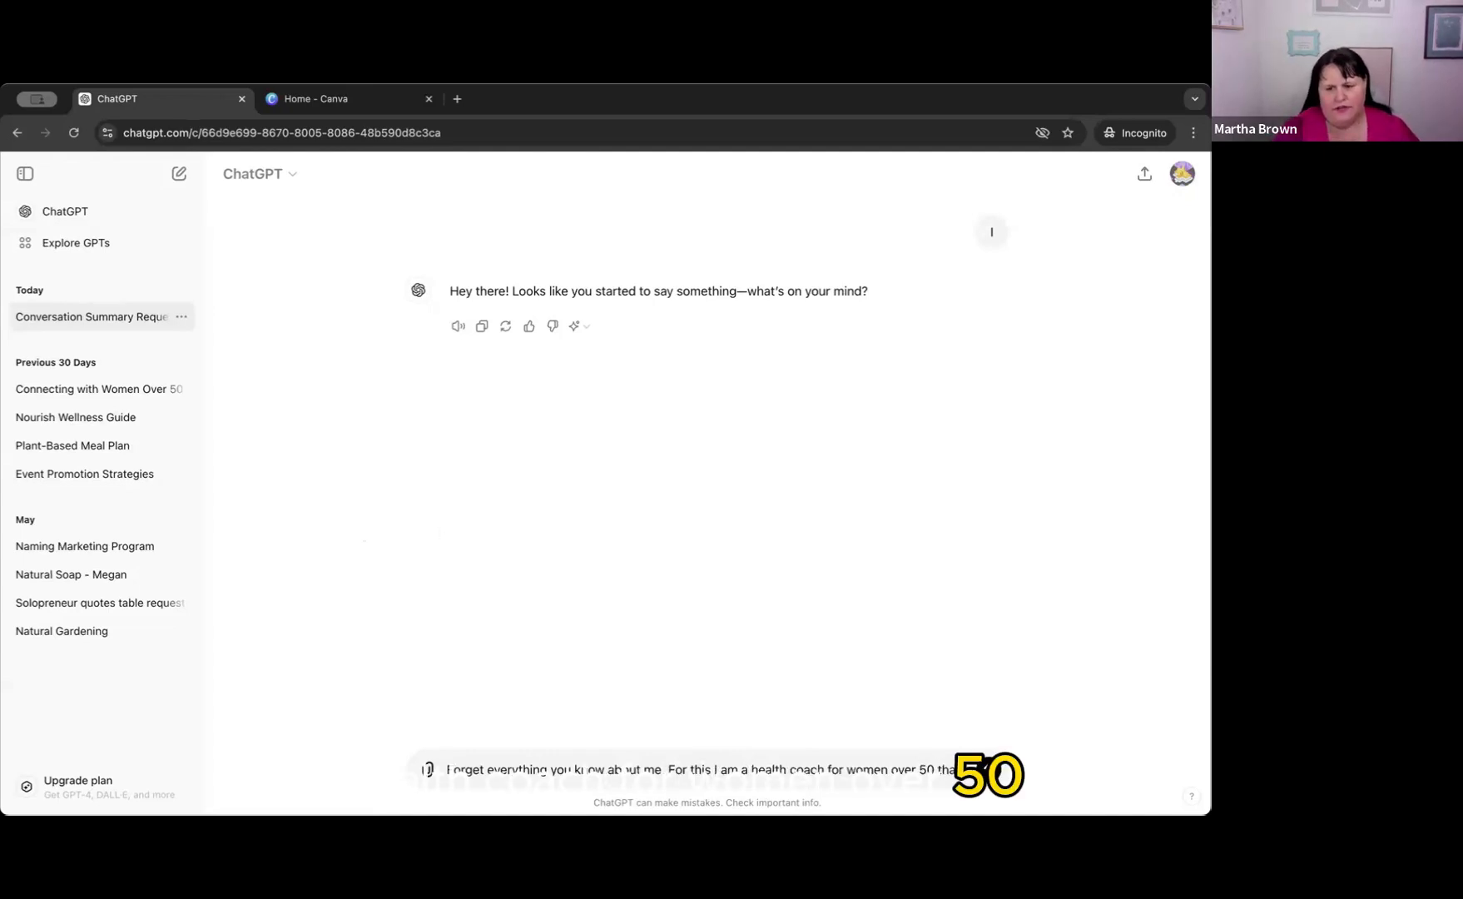
type("t em")
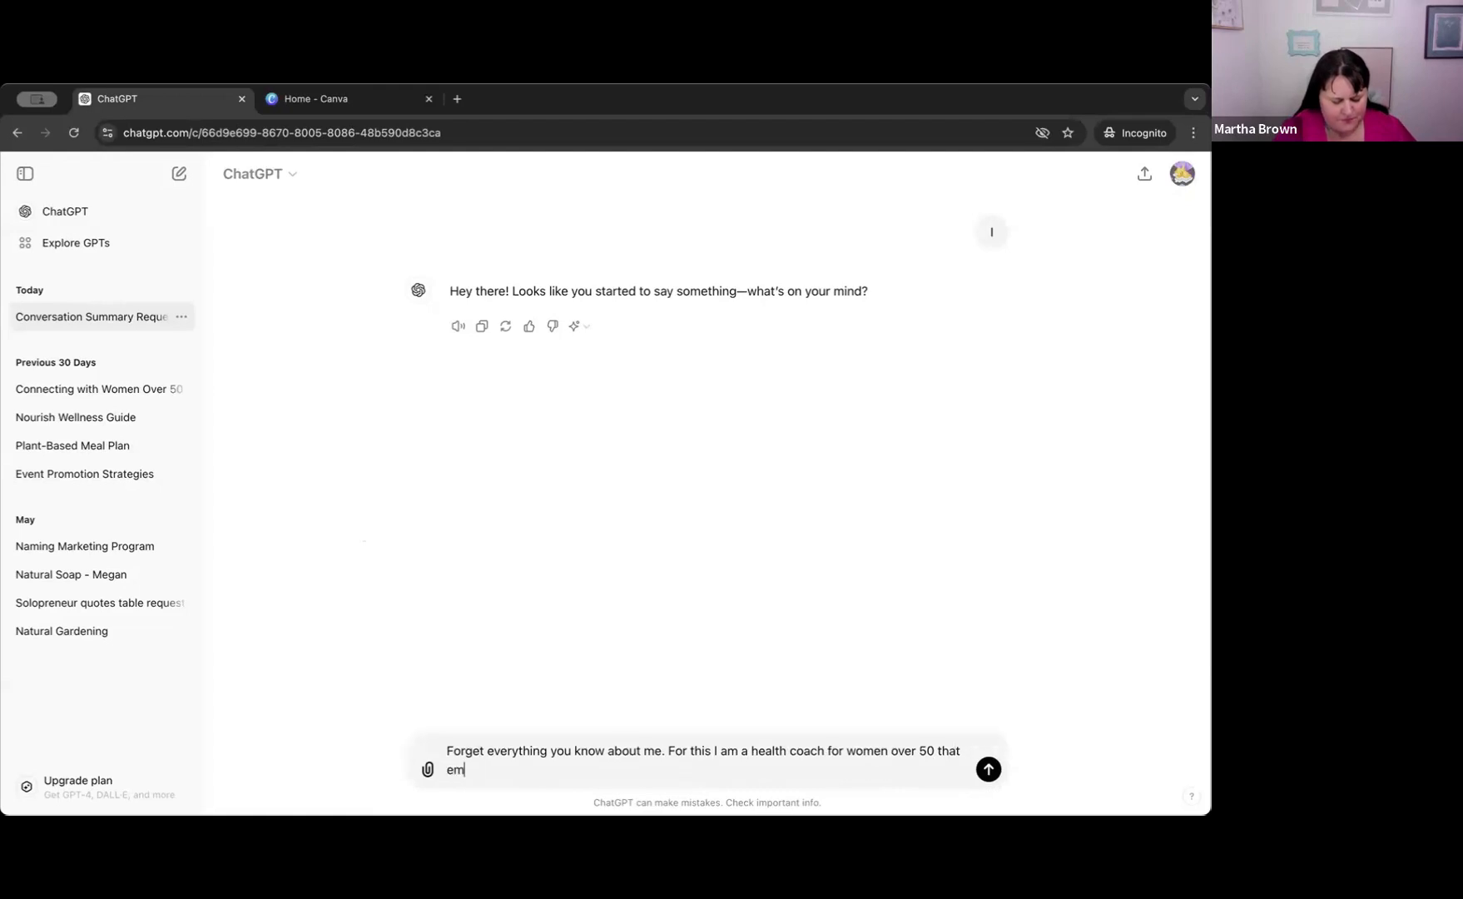
type("phas")
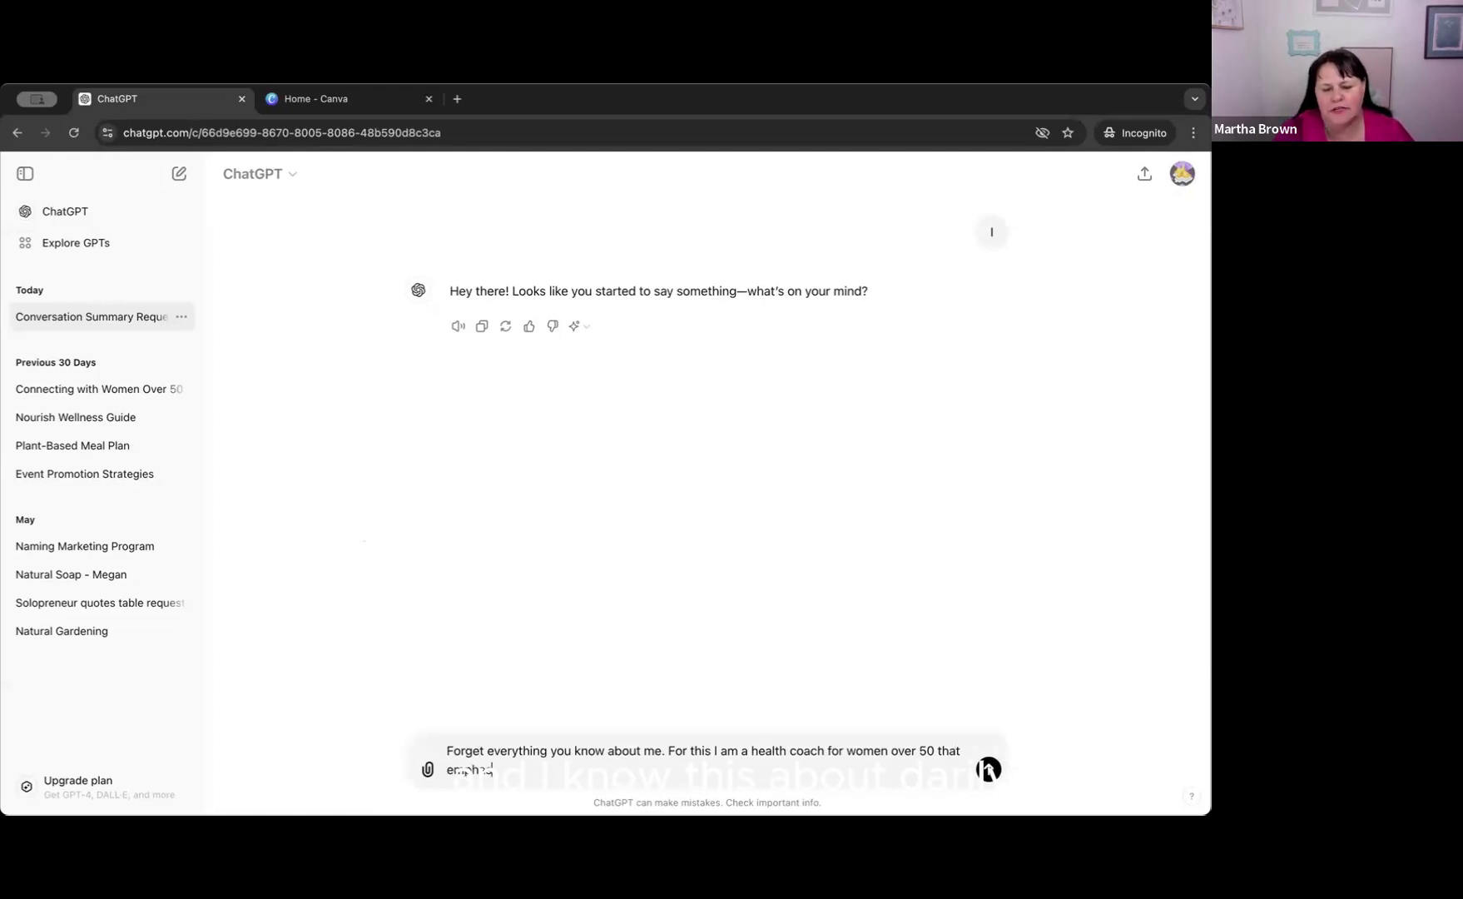
type("ize")
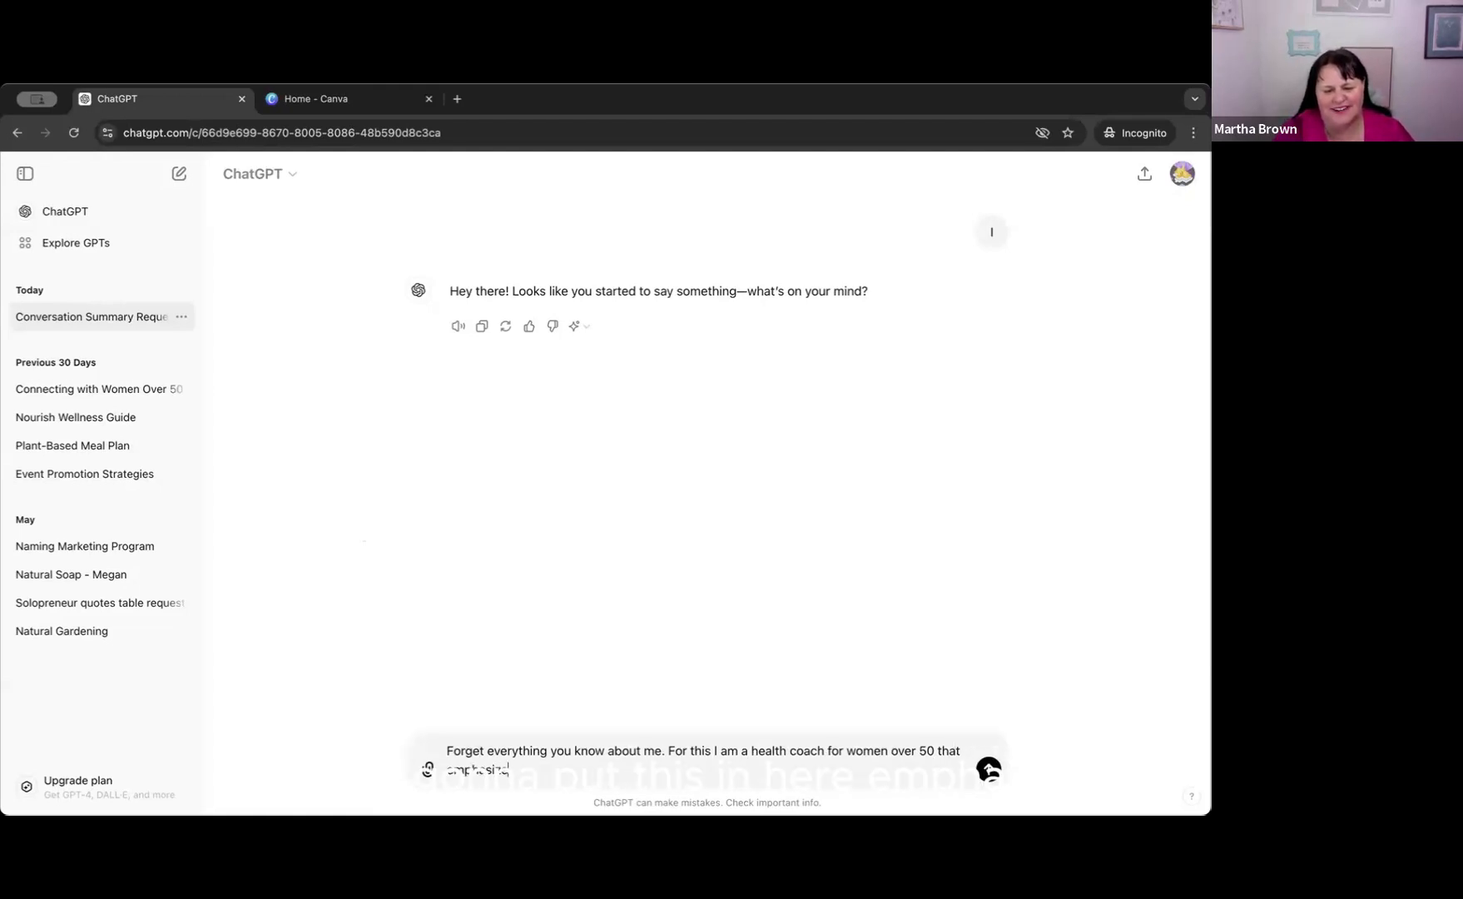
type("s ")
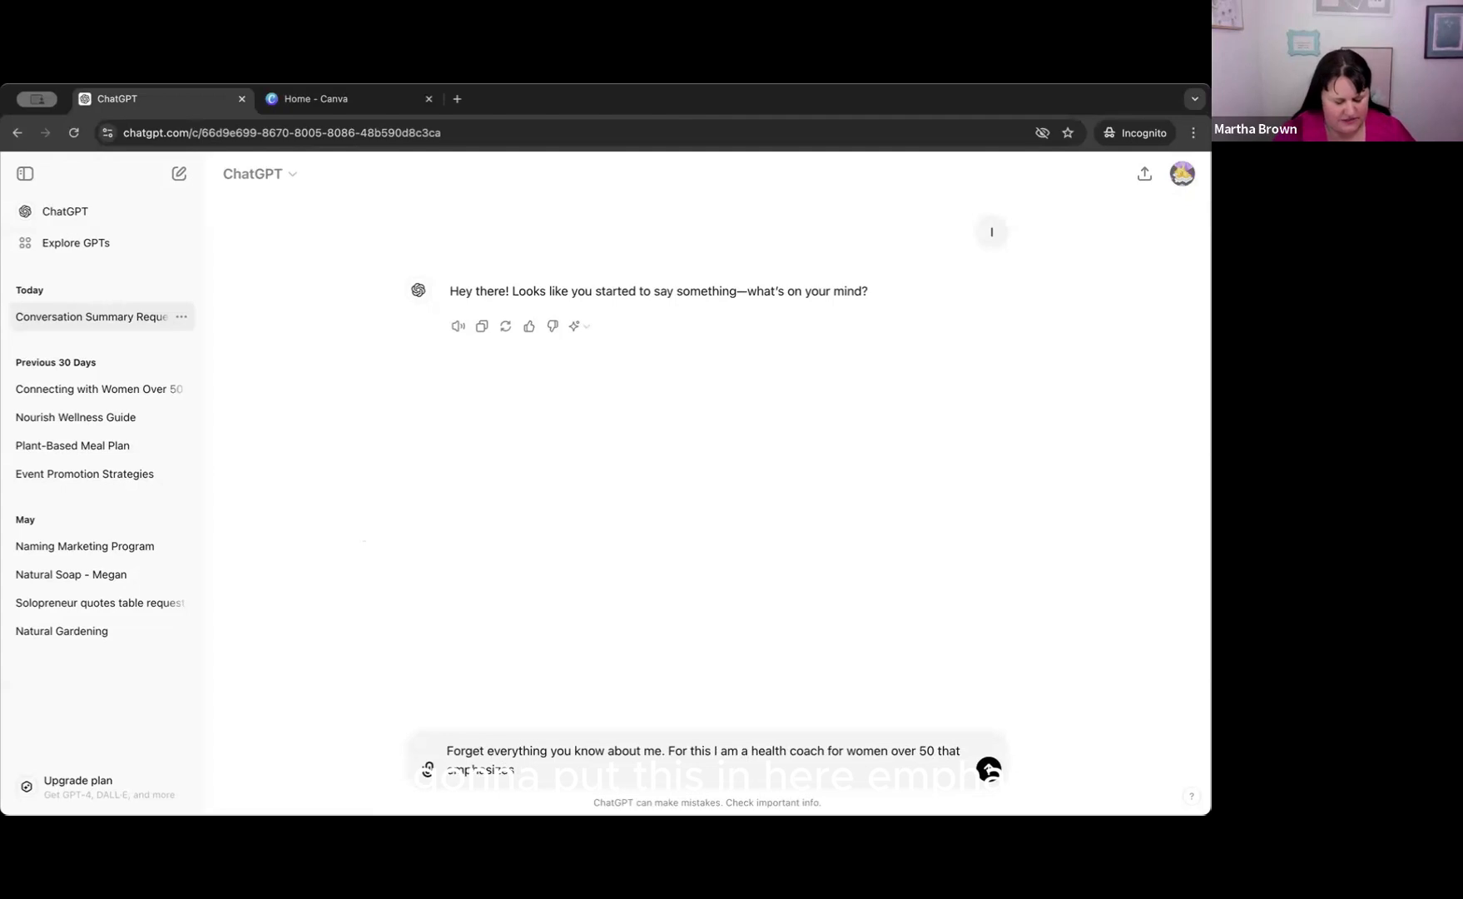
type("more plants in ")
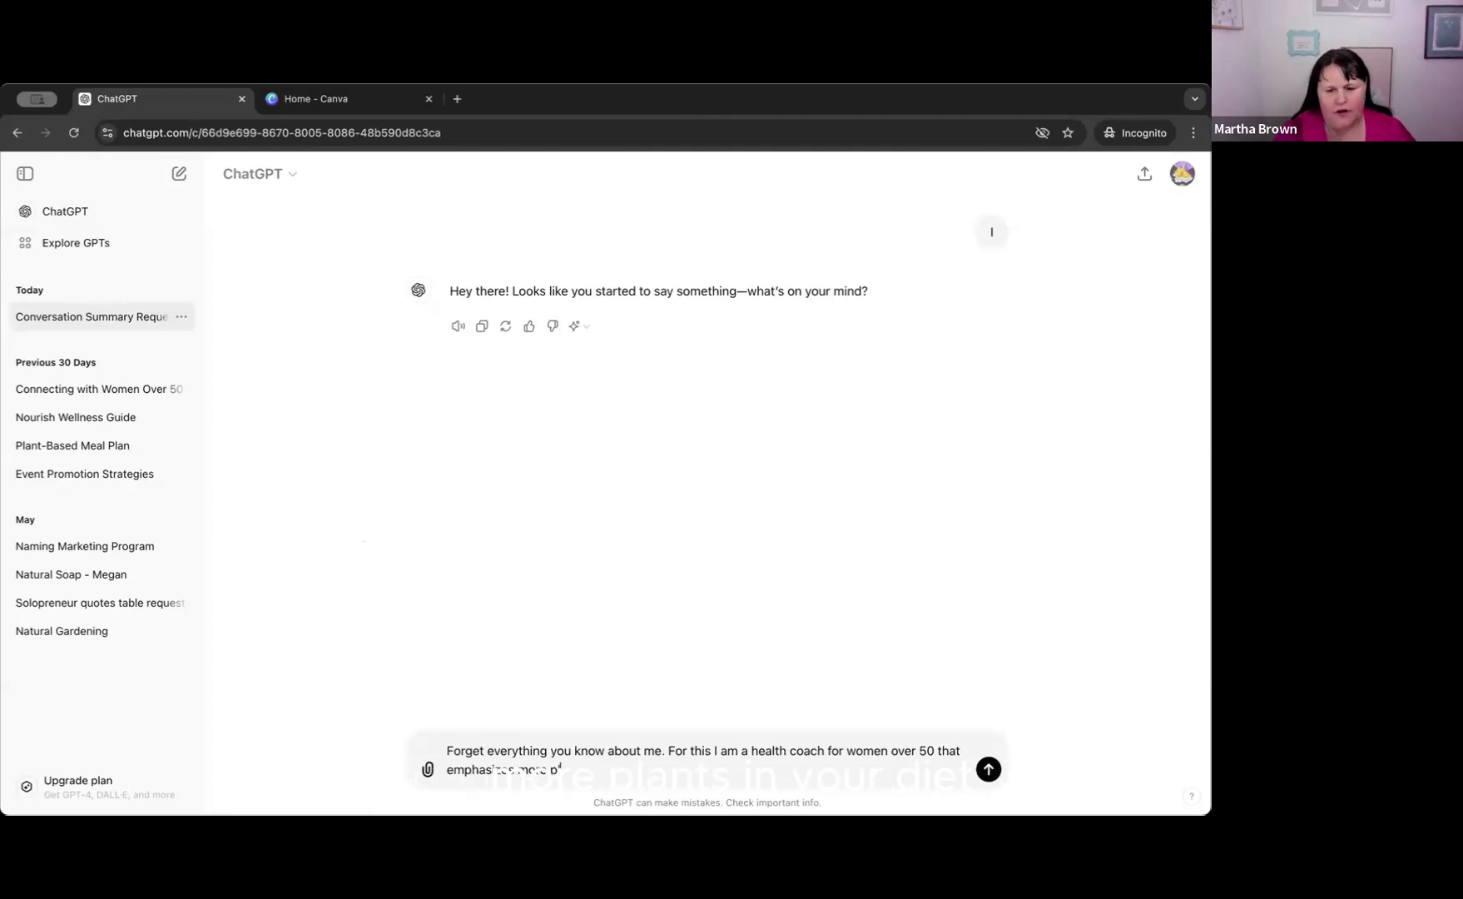
type("your")
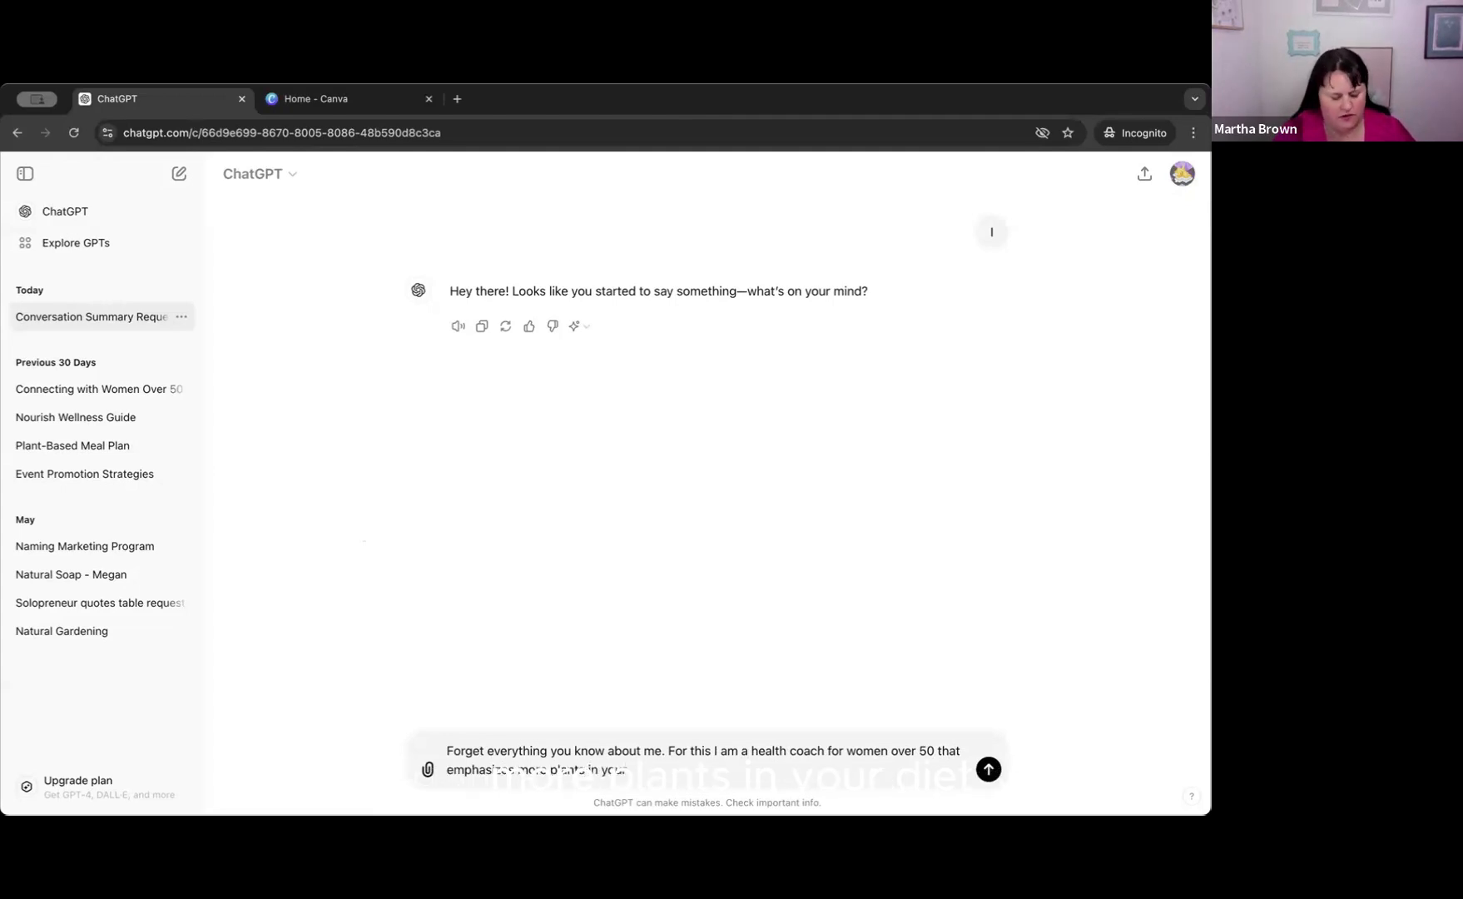
type(" fiet,")
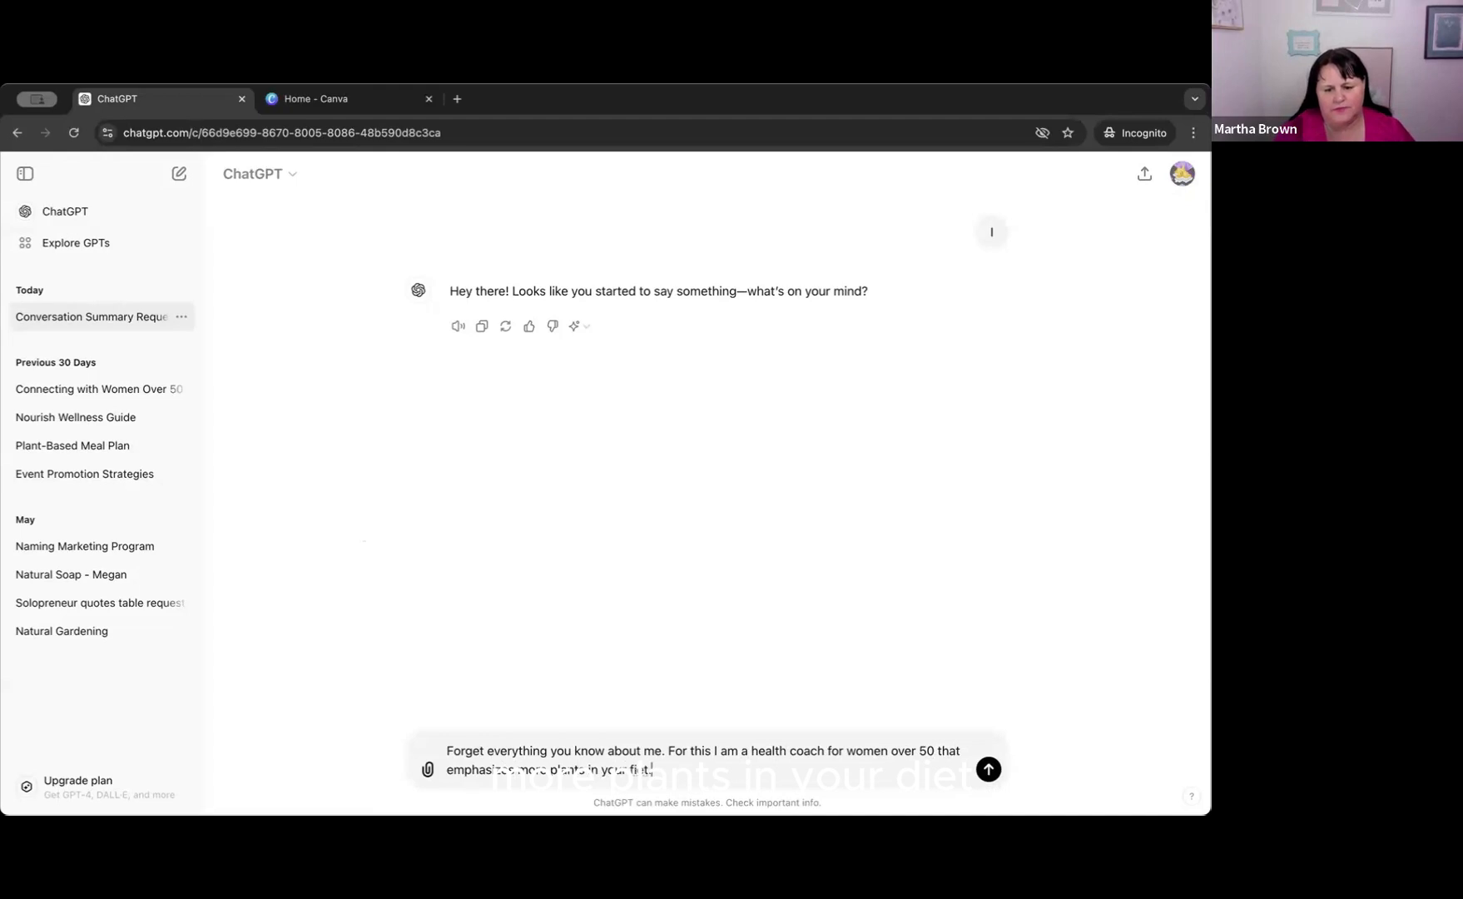
Complete the health coach sentence with "that emphasizes more plants in your diet.".
key("BackSpace")
key("BackSpace")
key("BackSpace")
key("BackSpace")
key("BackSpace")
type("diet.")
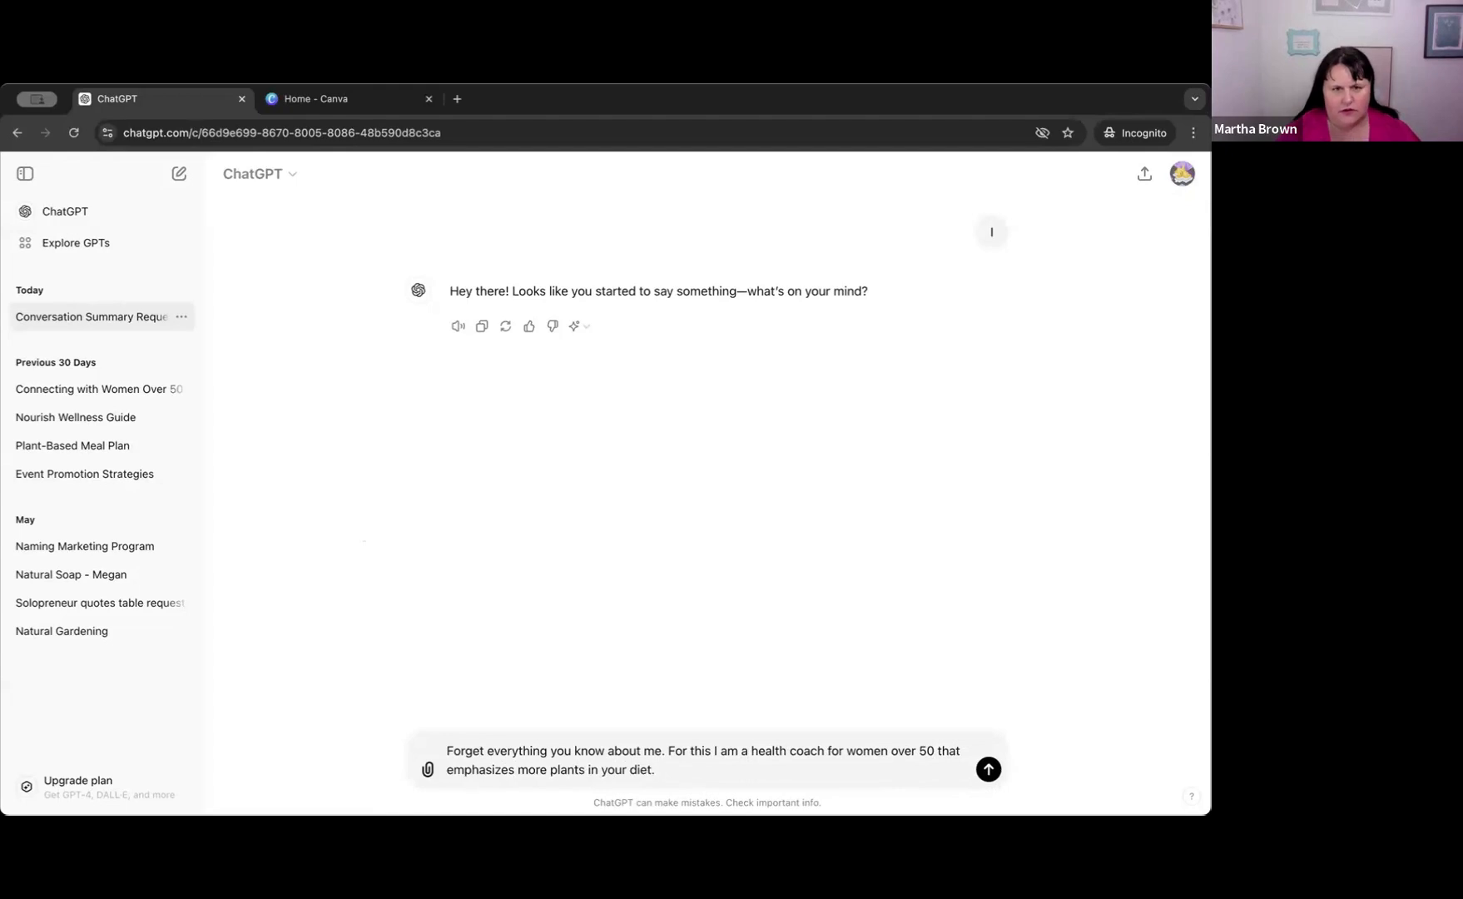
Add the request "Could you please help me write 10 Facebook captions" after the health coach sentence in the prompt.
type("Coul")
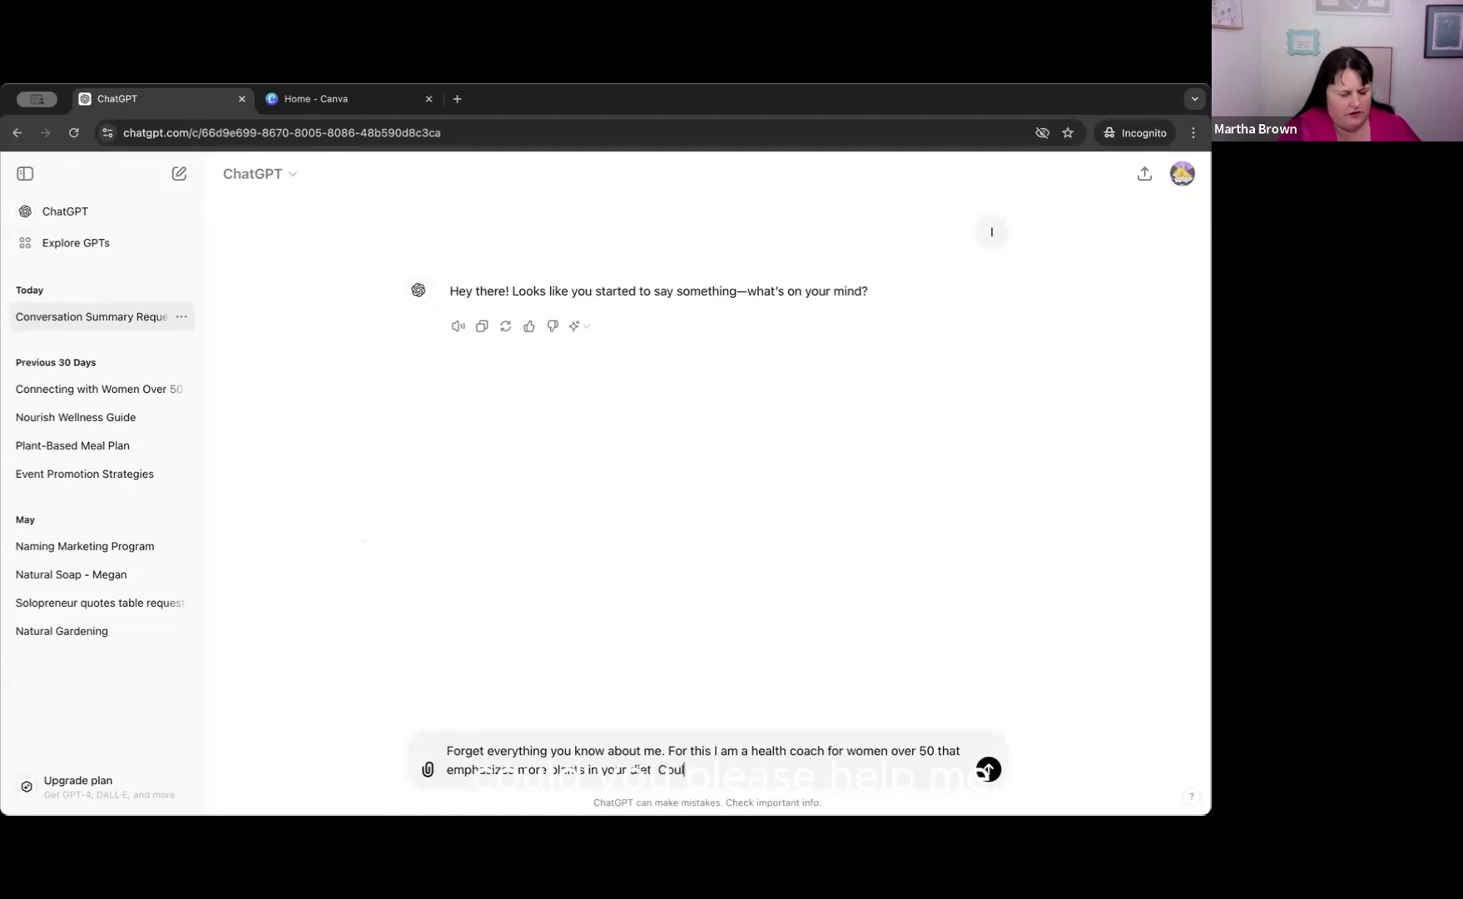
type("d you ple")
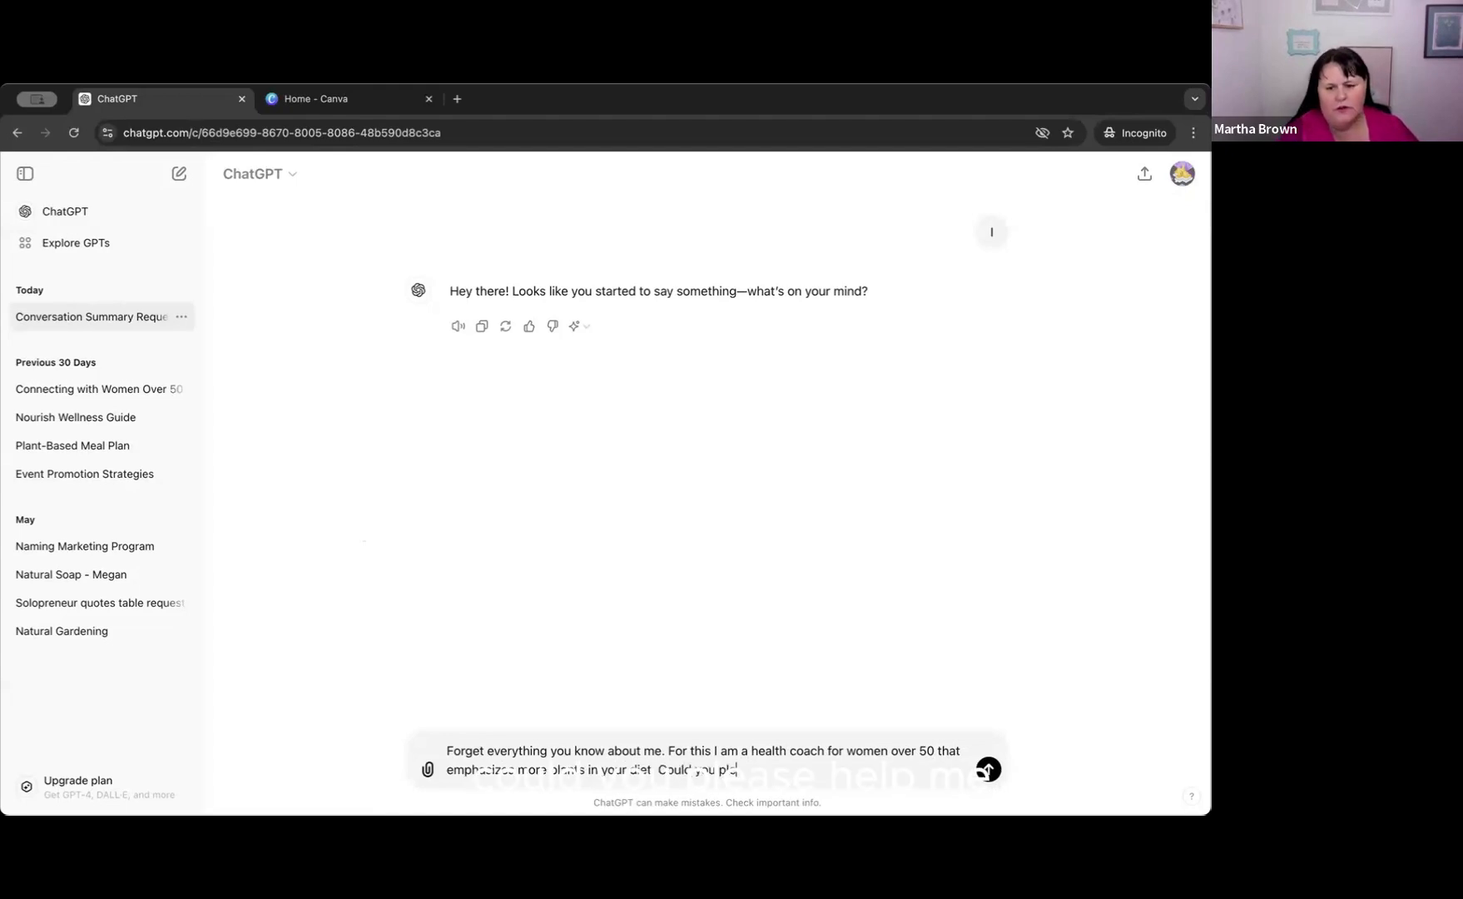
type("ase help me")
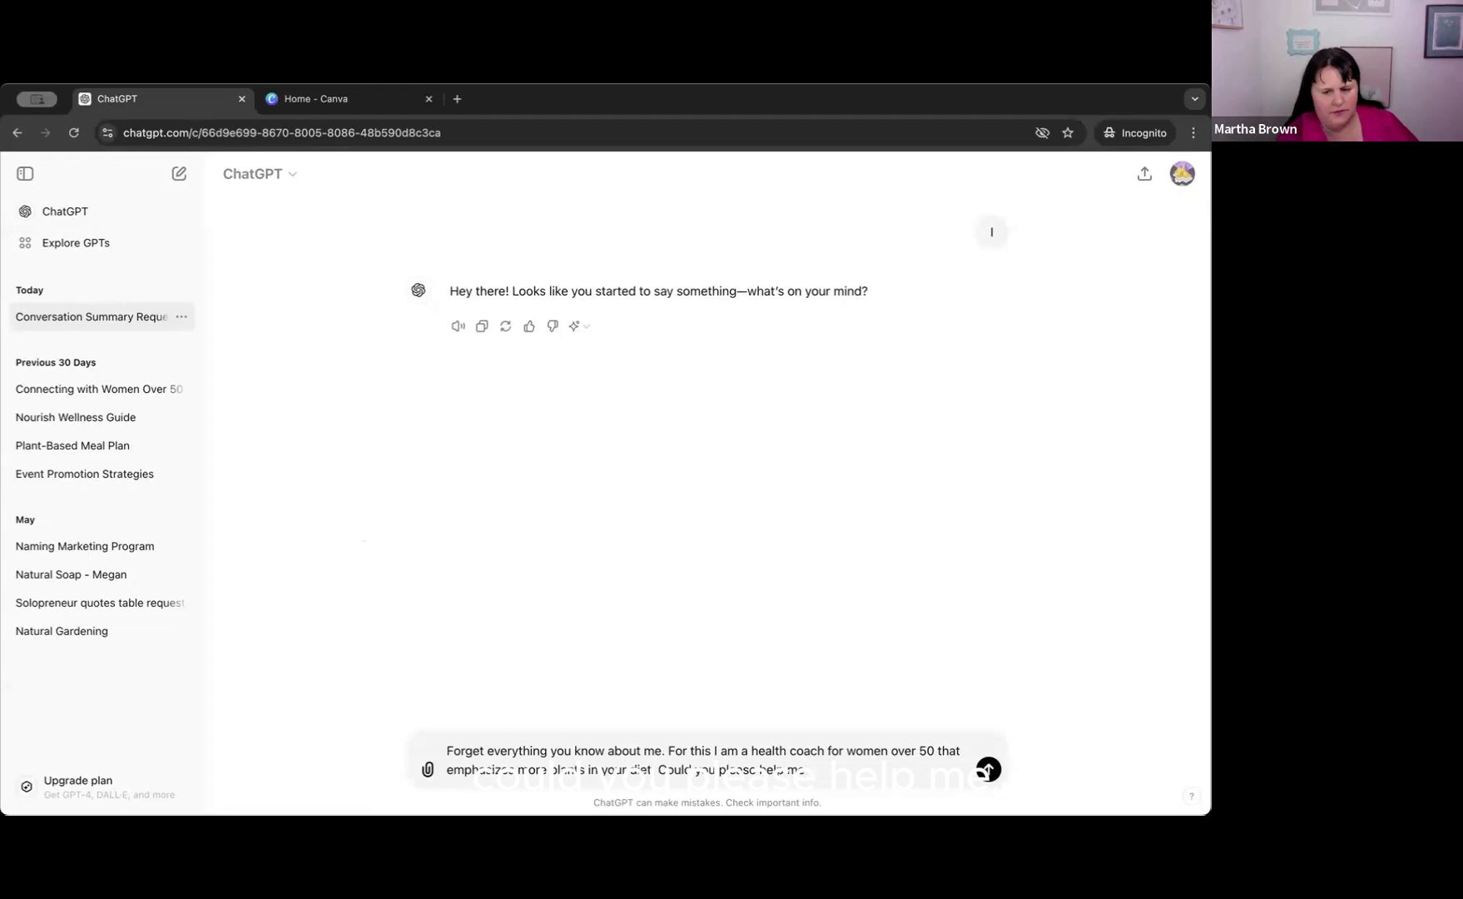
type(" w")
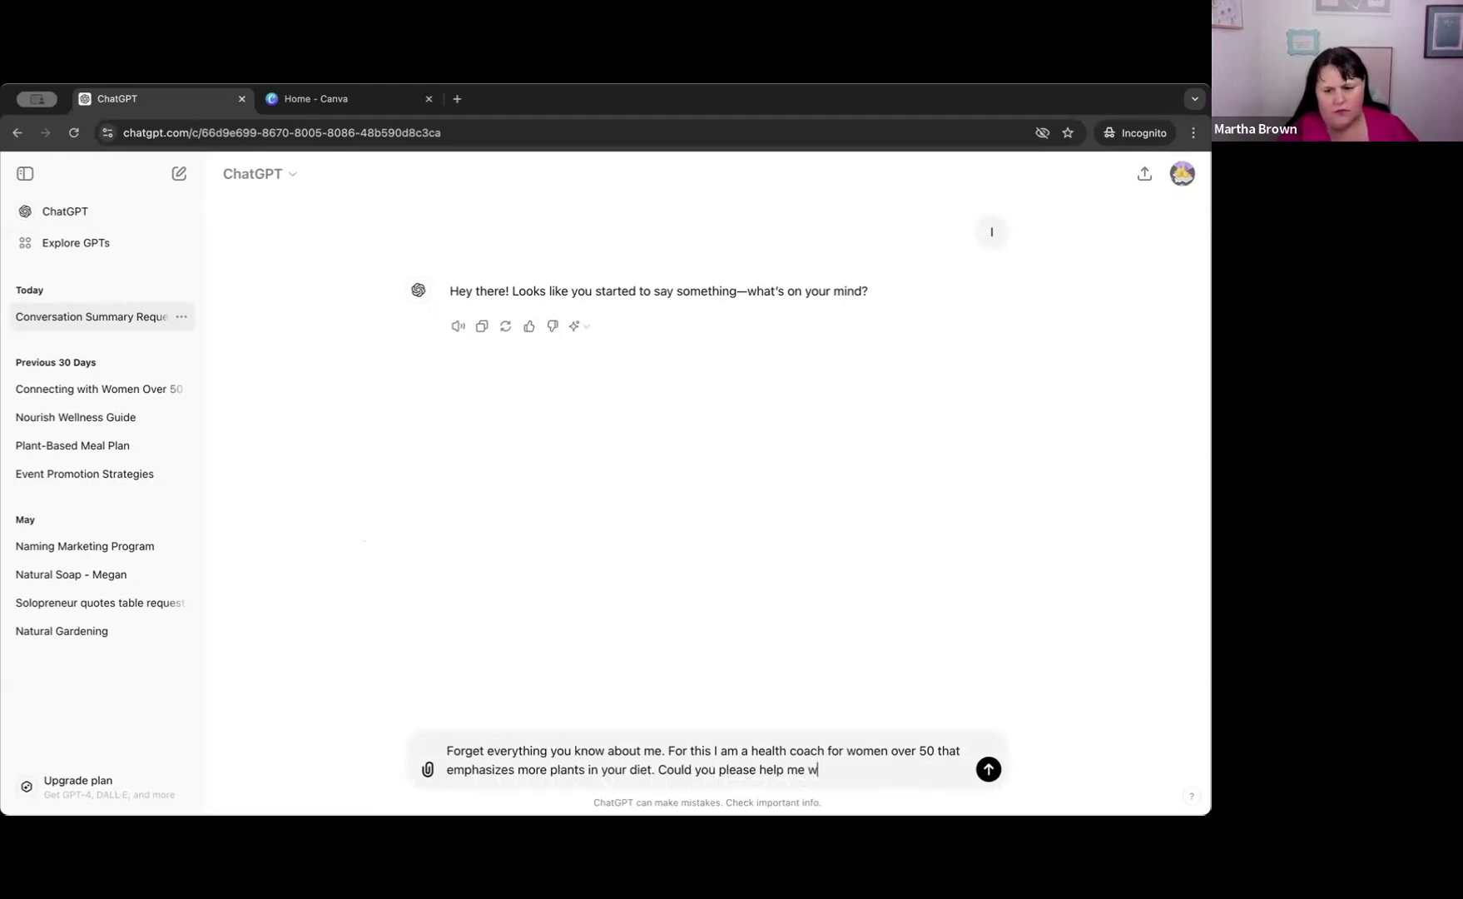
type("rite 1")
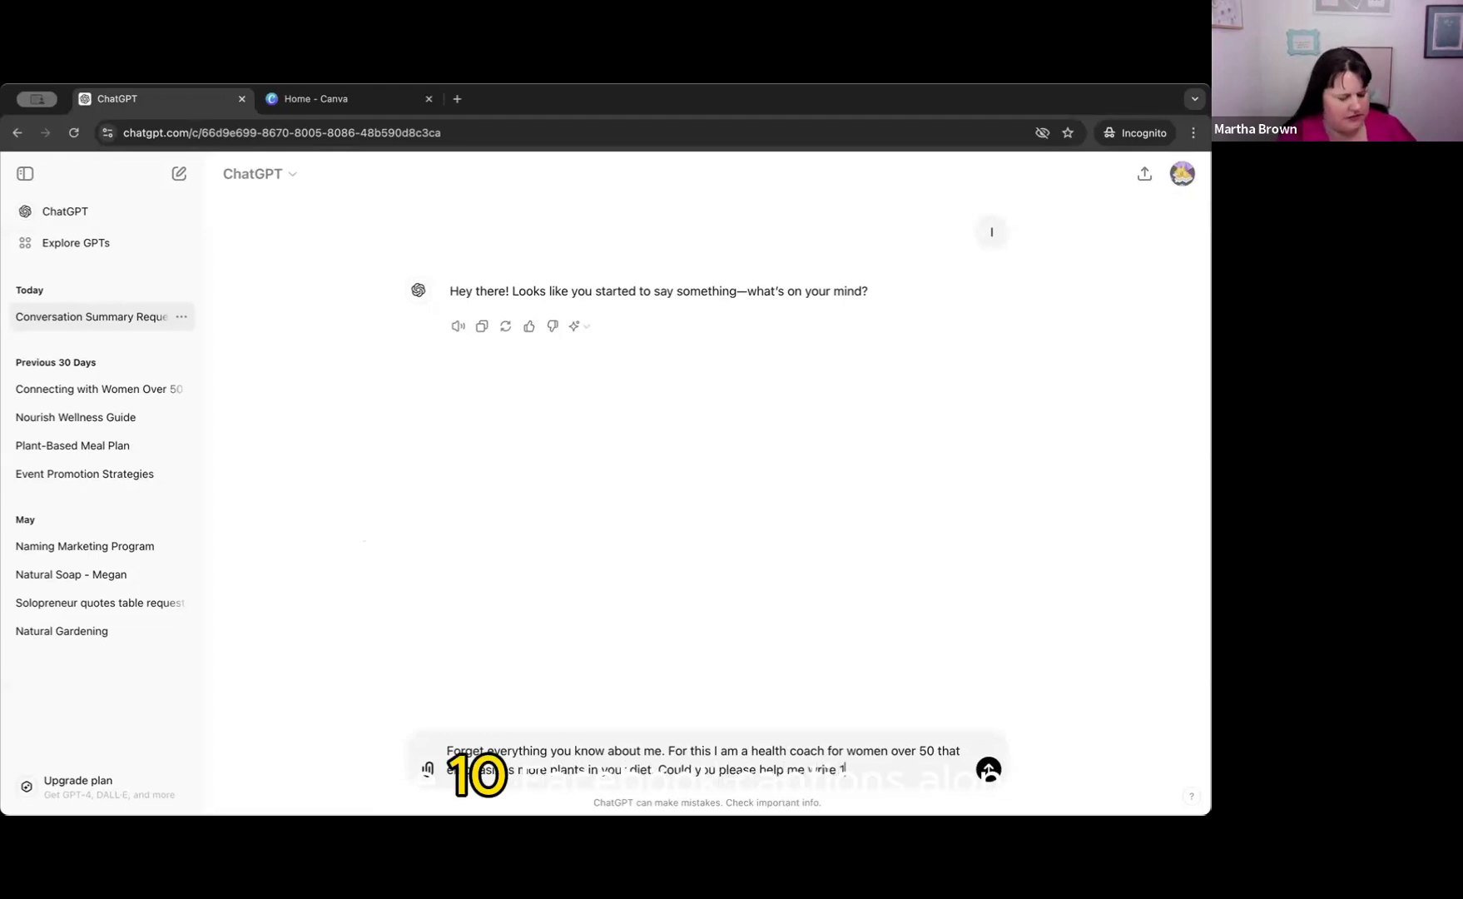
type("0 FAcebook ")
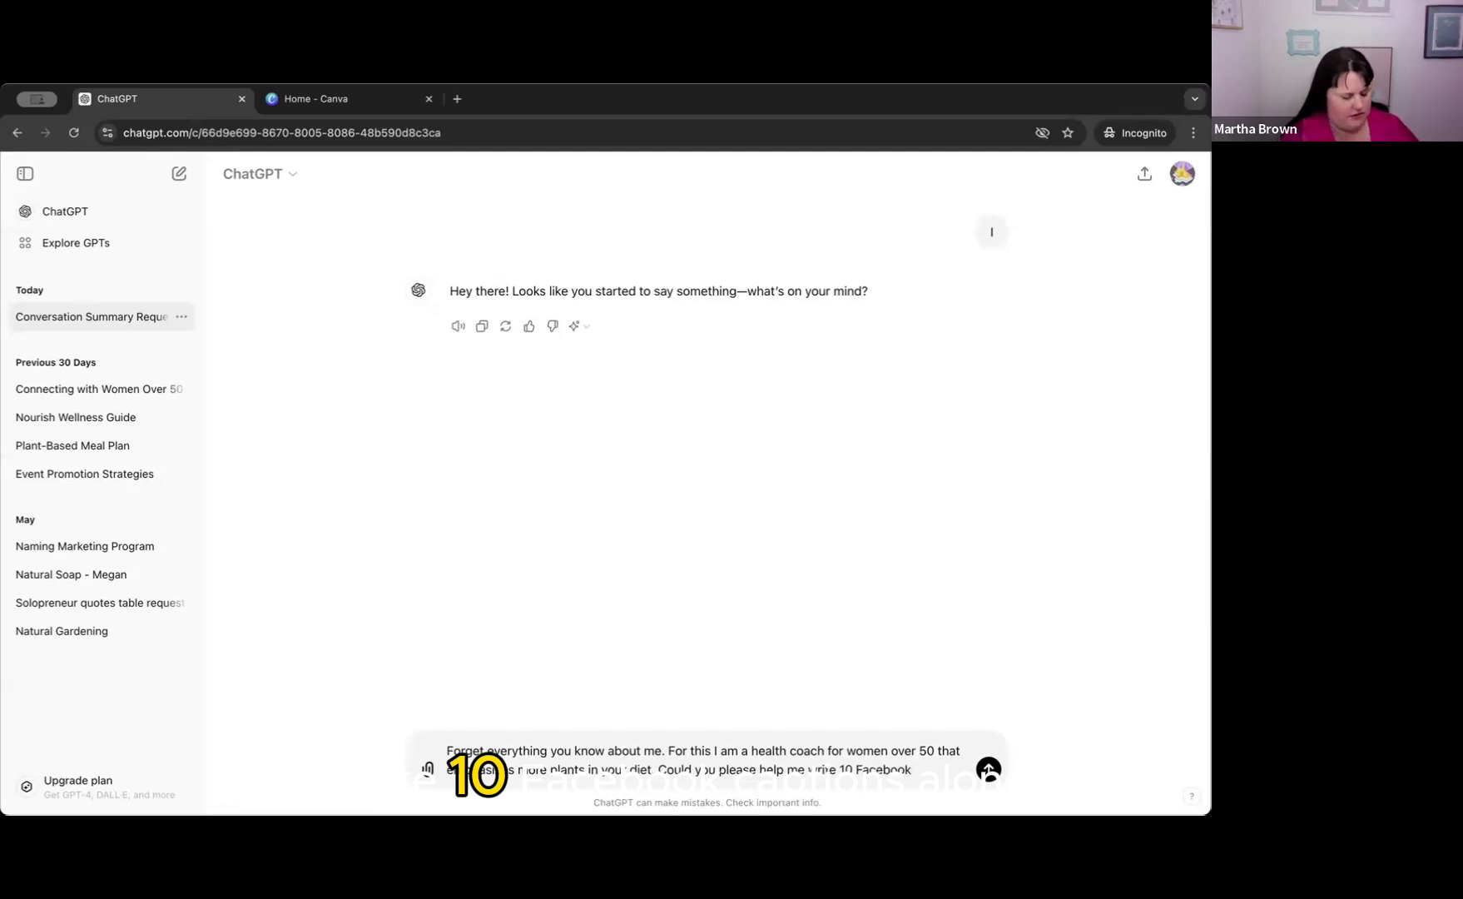
type("captions")
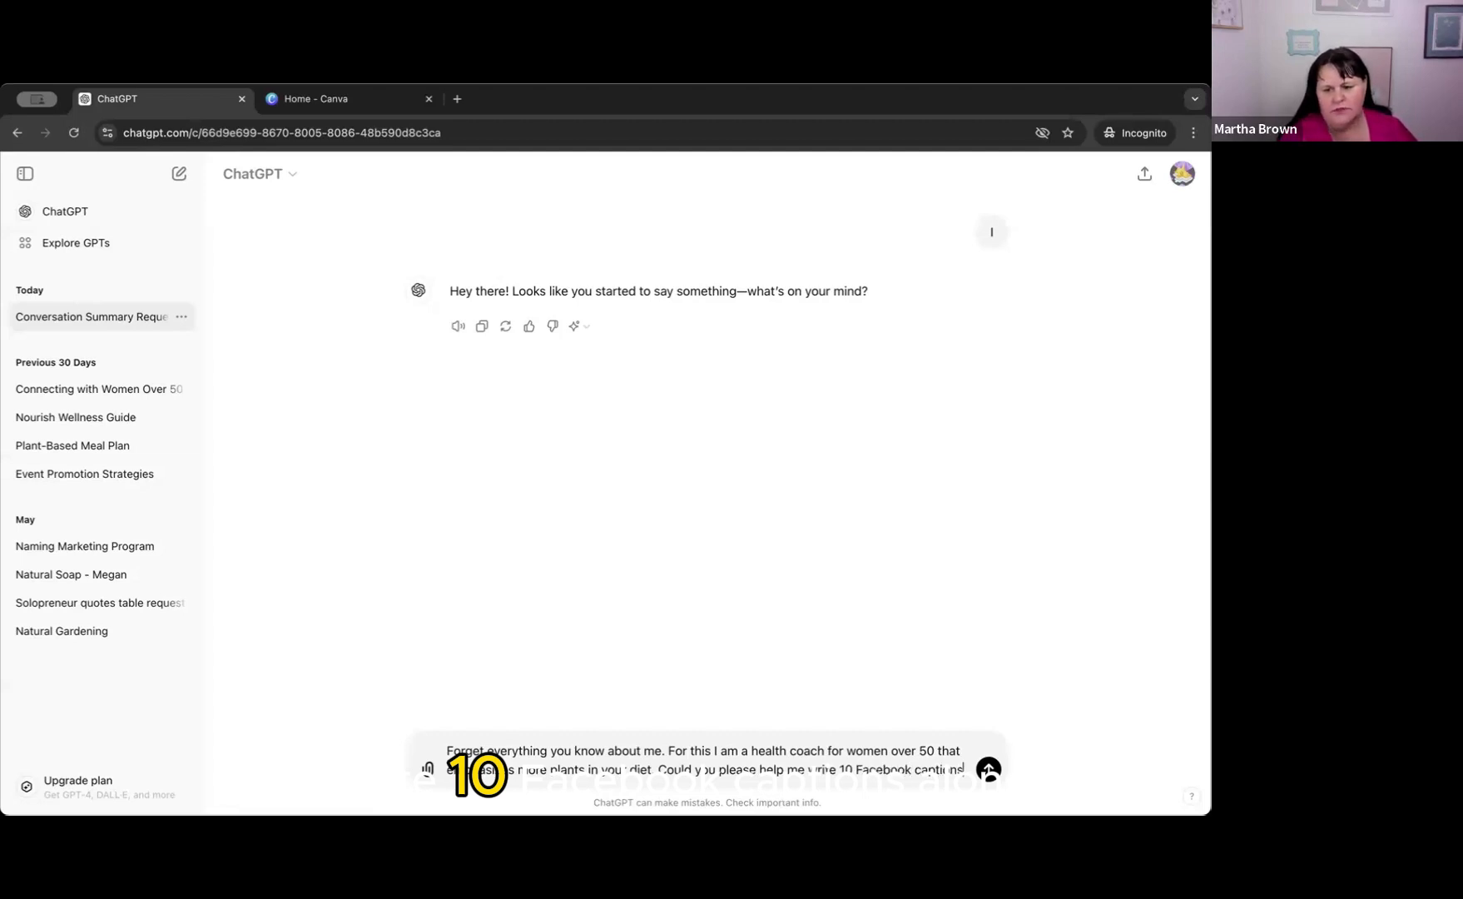
type(" along wi")
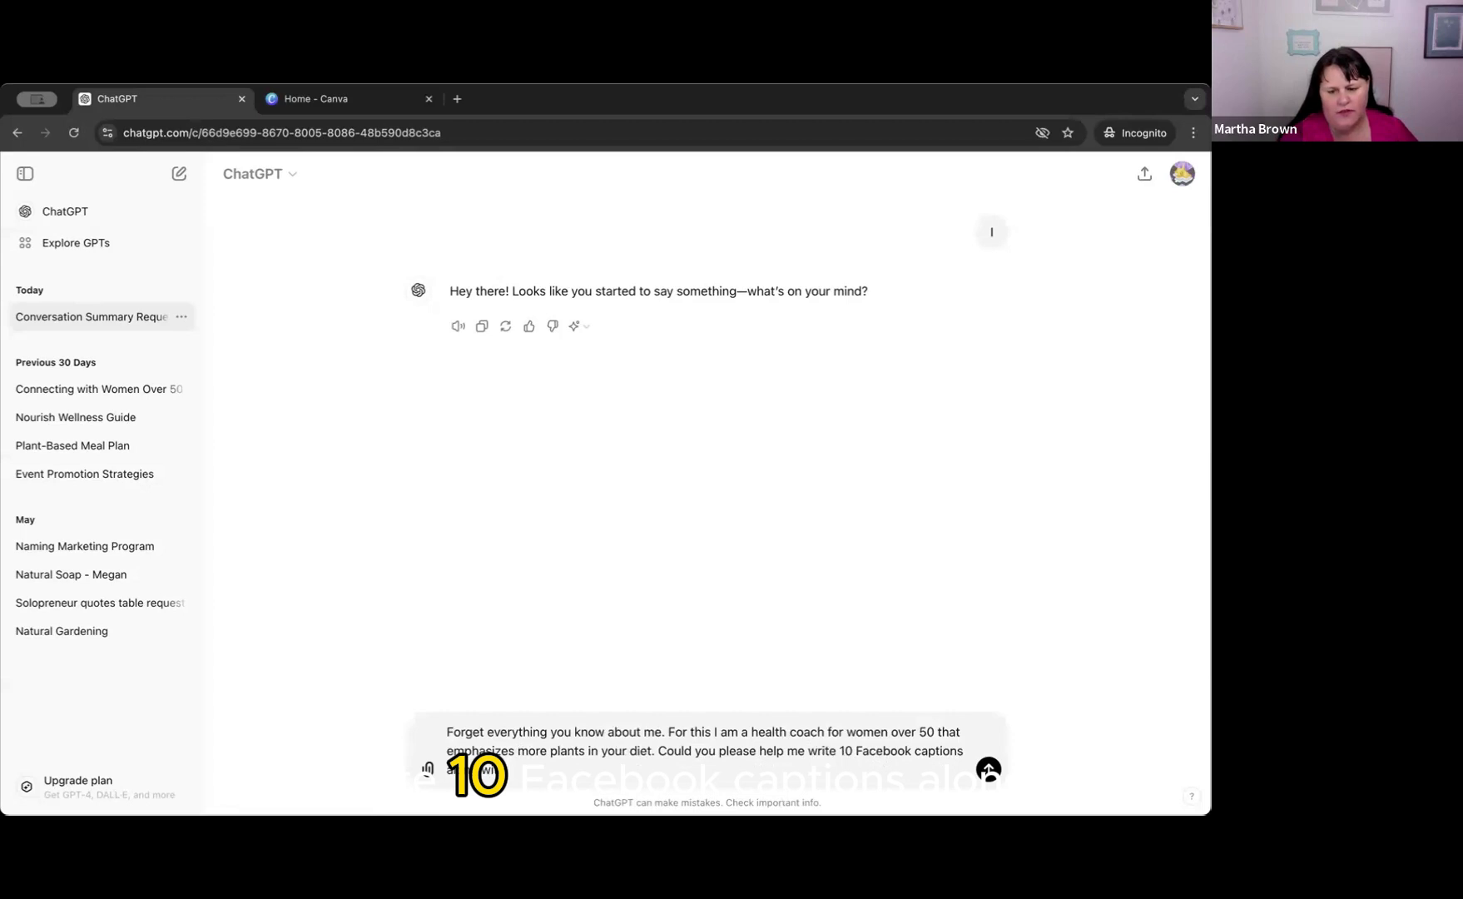
type("th ")
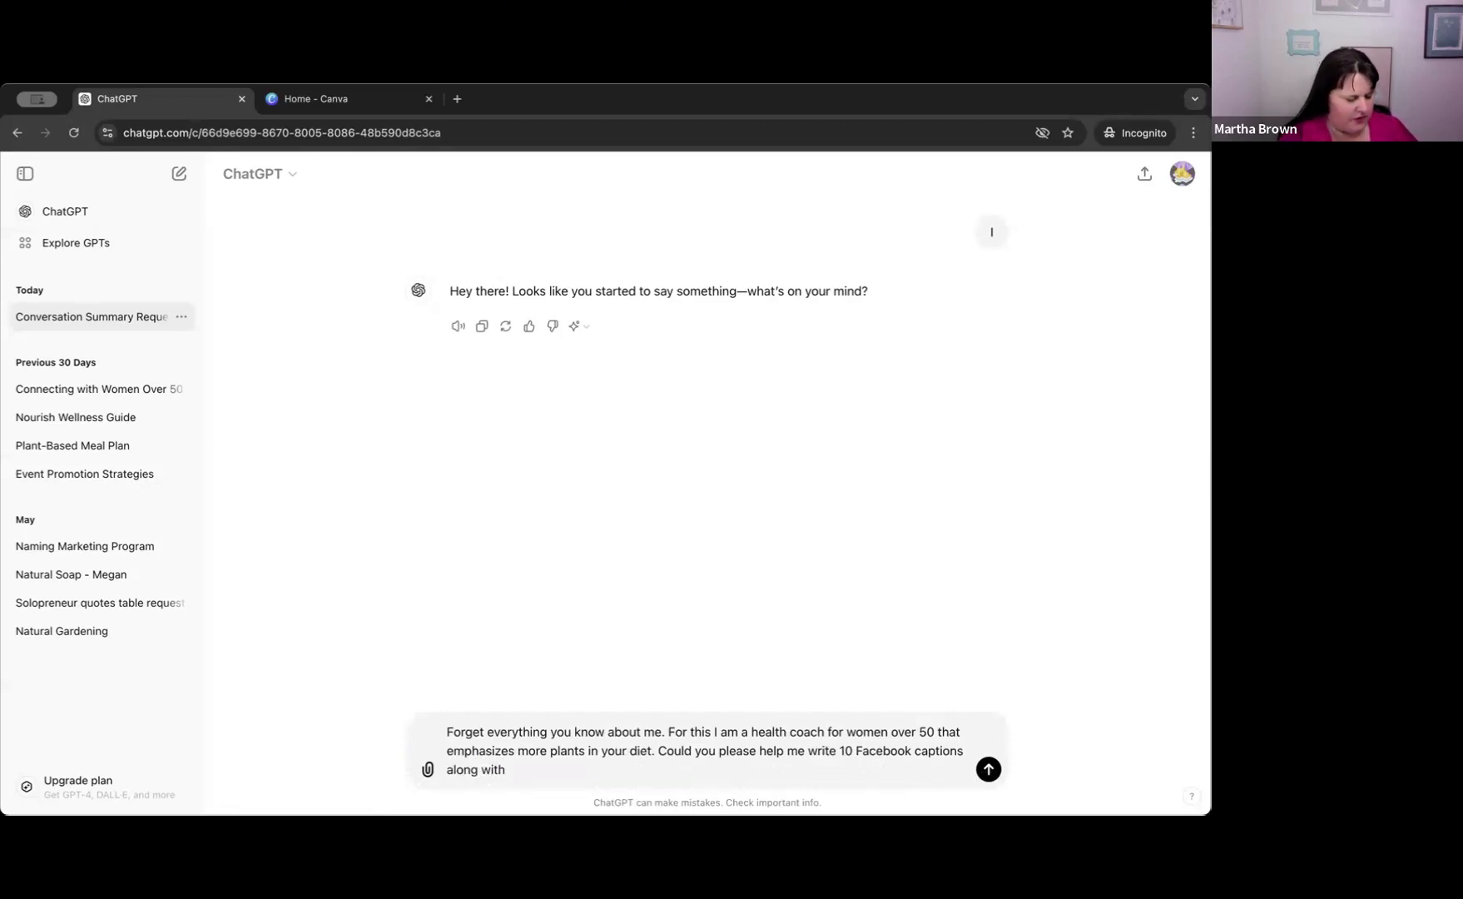
type("quotes, to")
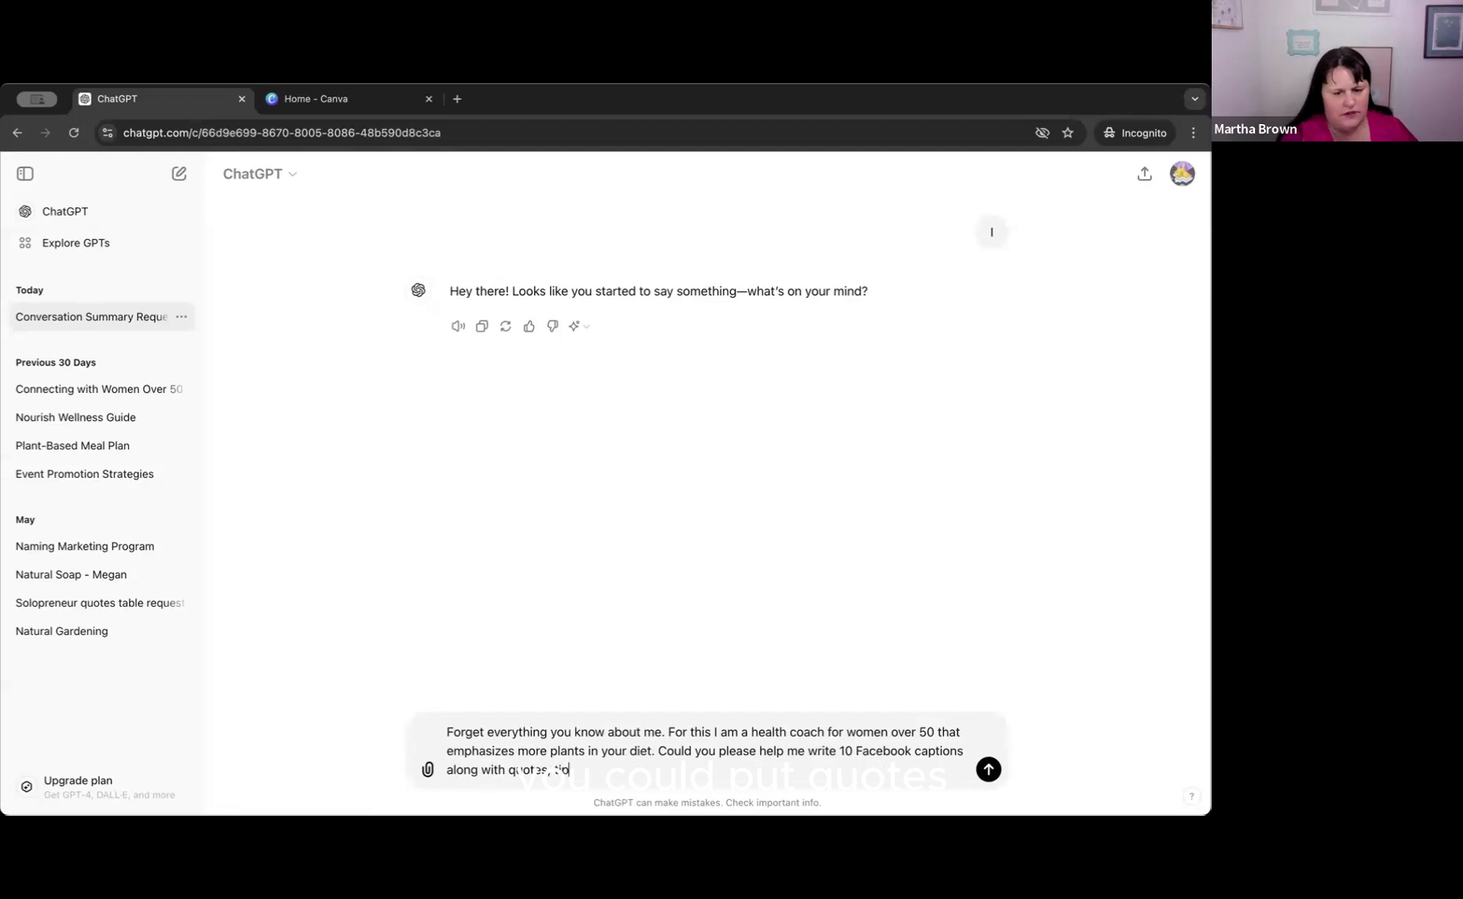
type("ps, p")
Extend the captions request with "along with quotes, tips, or other ideas onto the graphic".
type("er")
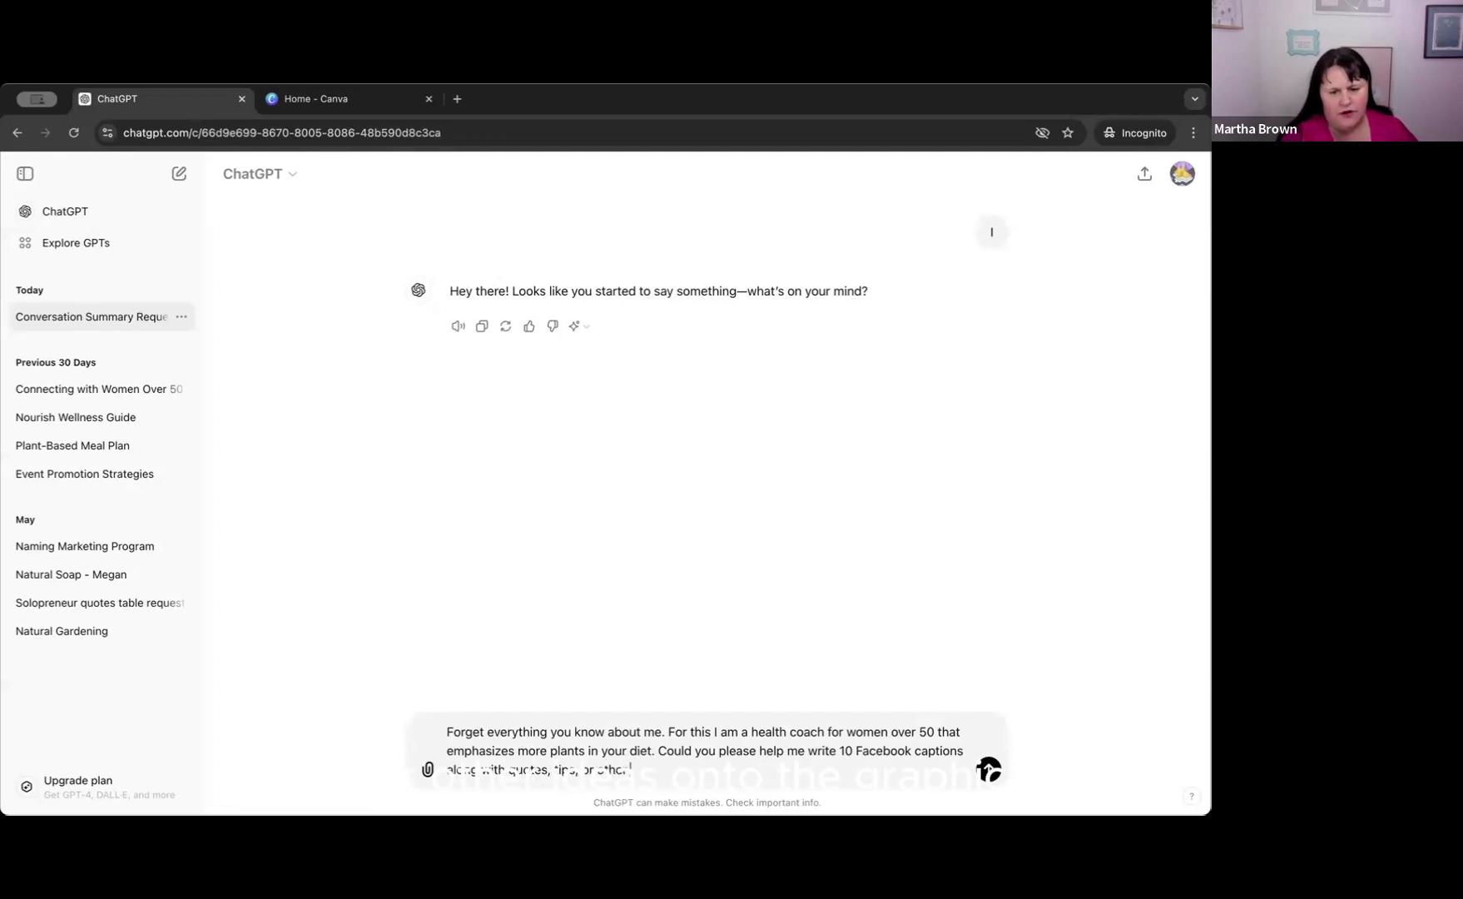
type(" ideas onto")
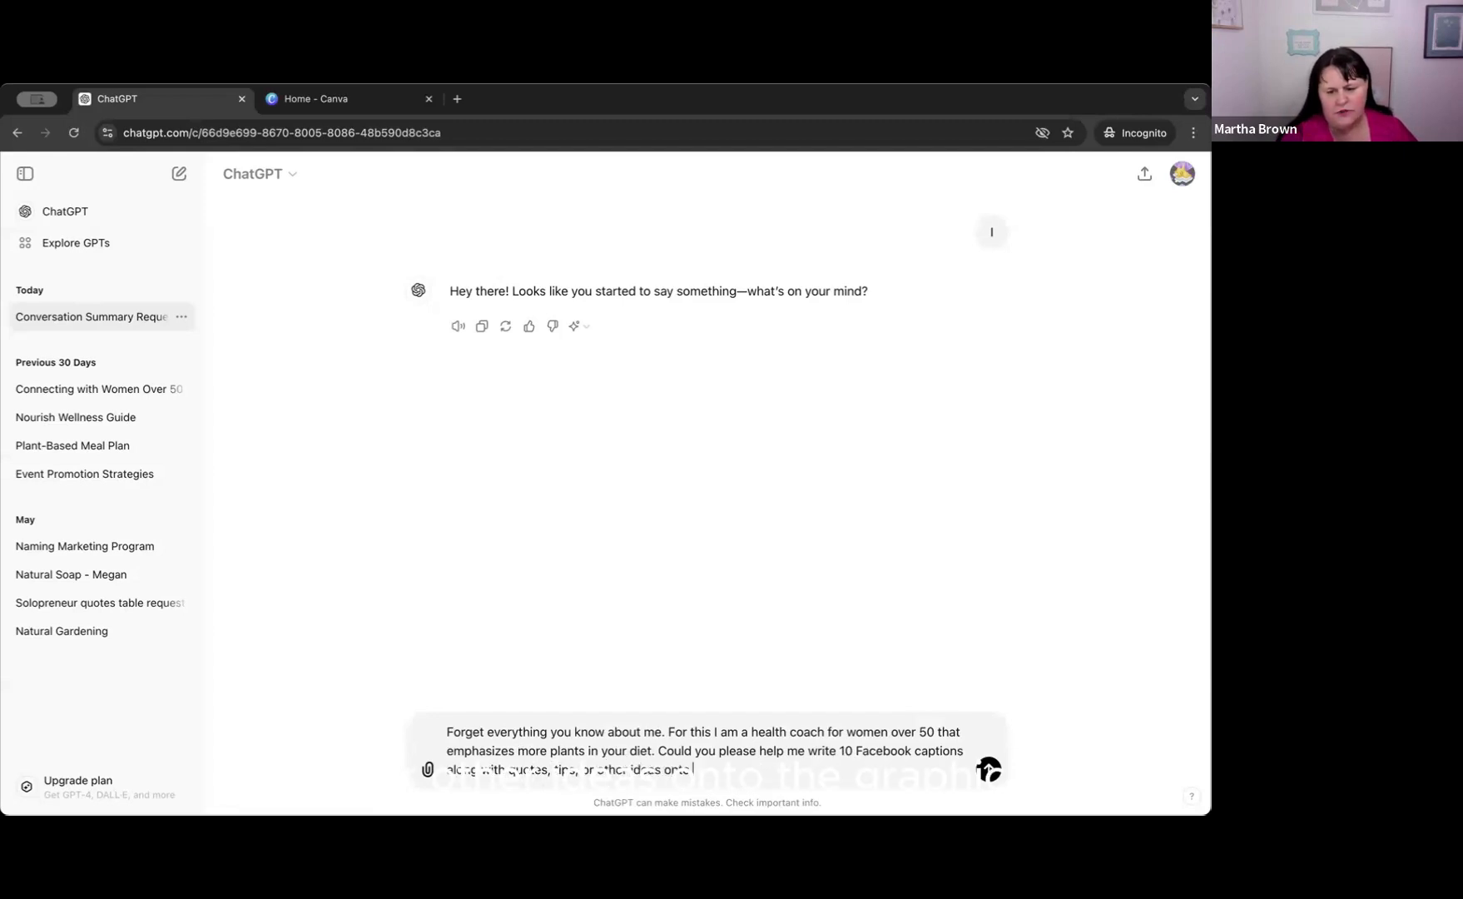
type(" the graphic to")
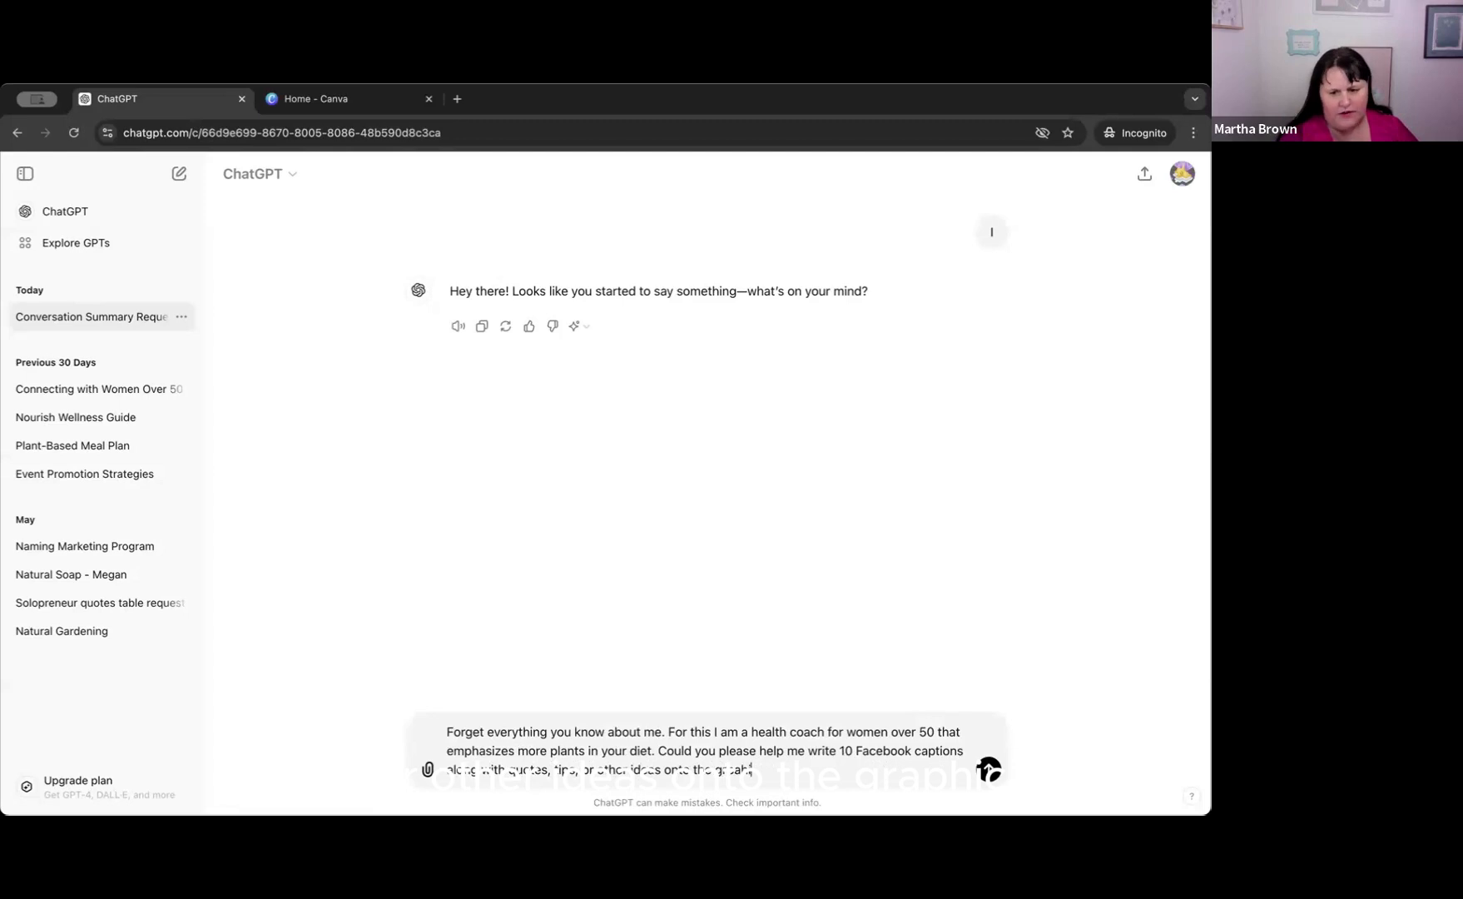
key("BackSpace")
key("BackSpace")
key("BackSpace")
key("BackSpace")
key("BackSpace")
key("BackSpace")
key("BackSpace")
key("BackSpace")
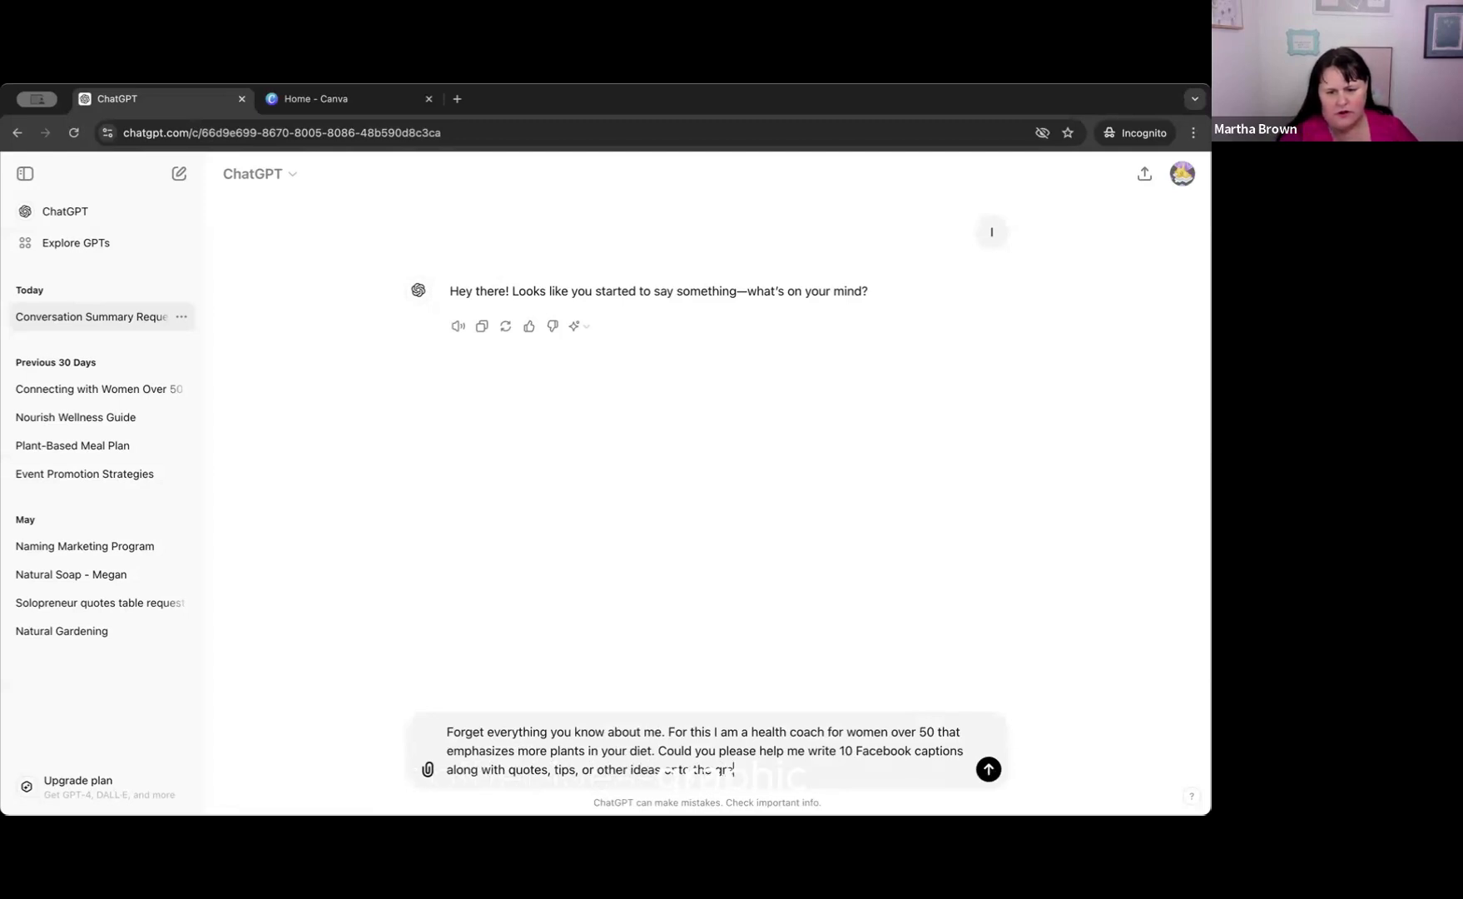
type("aphic I will make in")
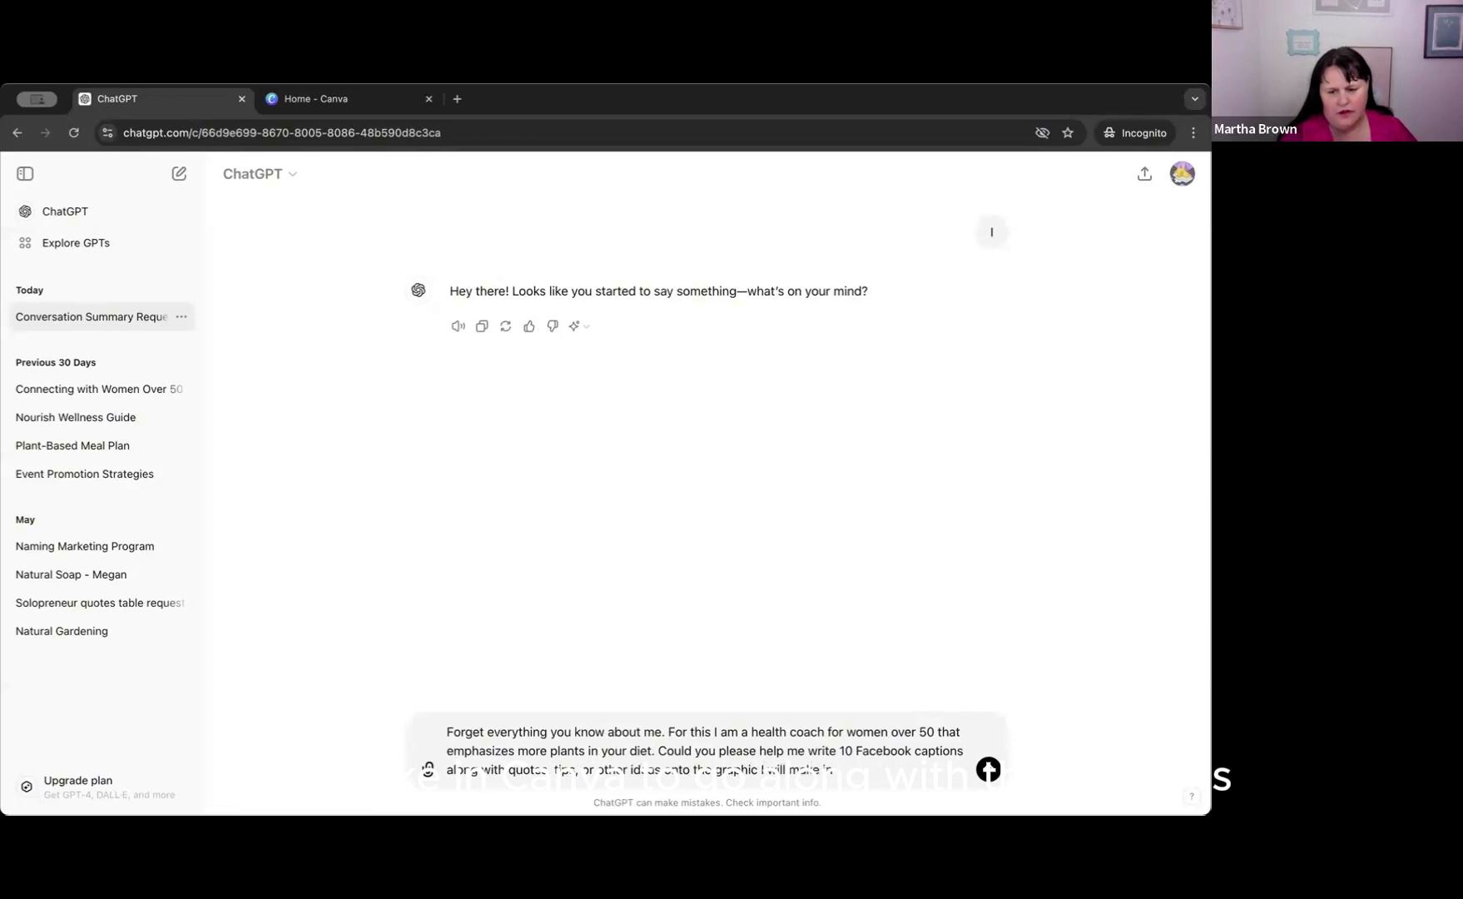
type(" Canva to ")
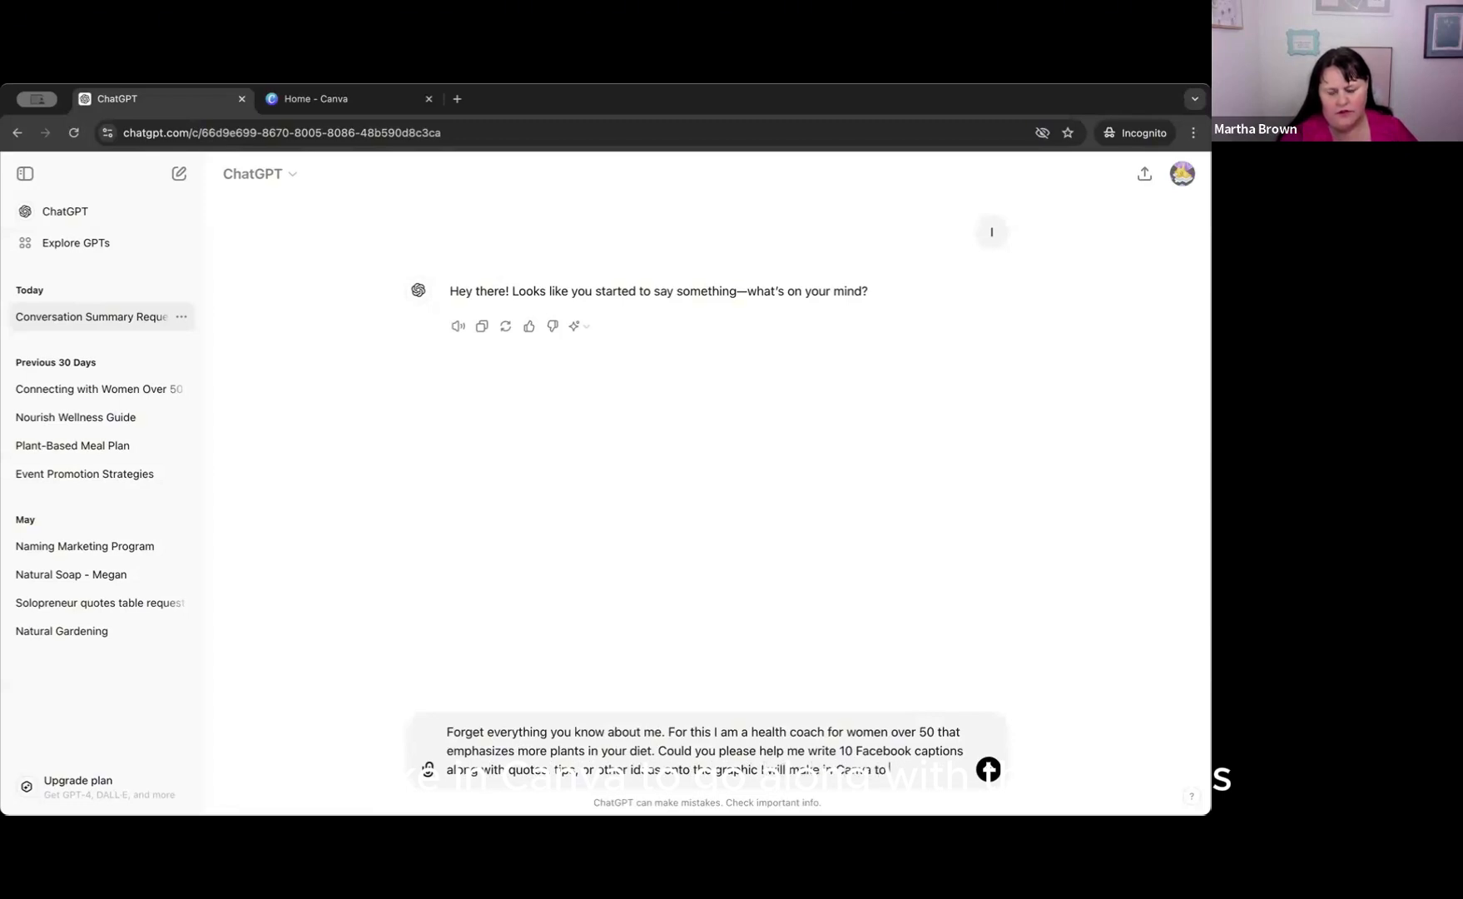
type("go along with the captio")
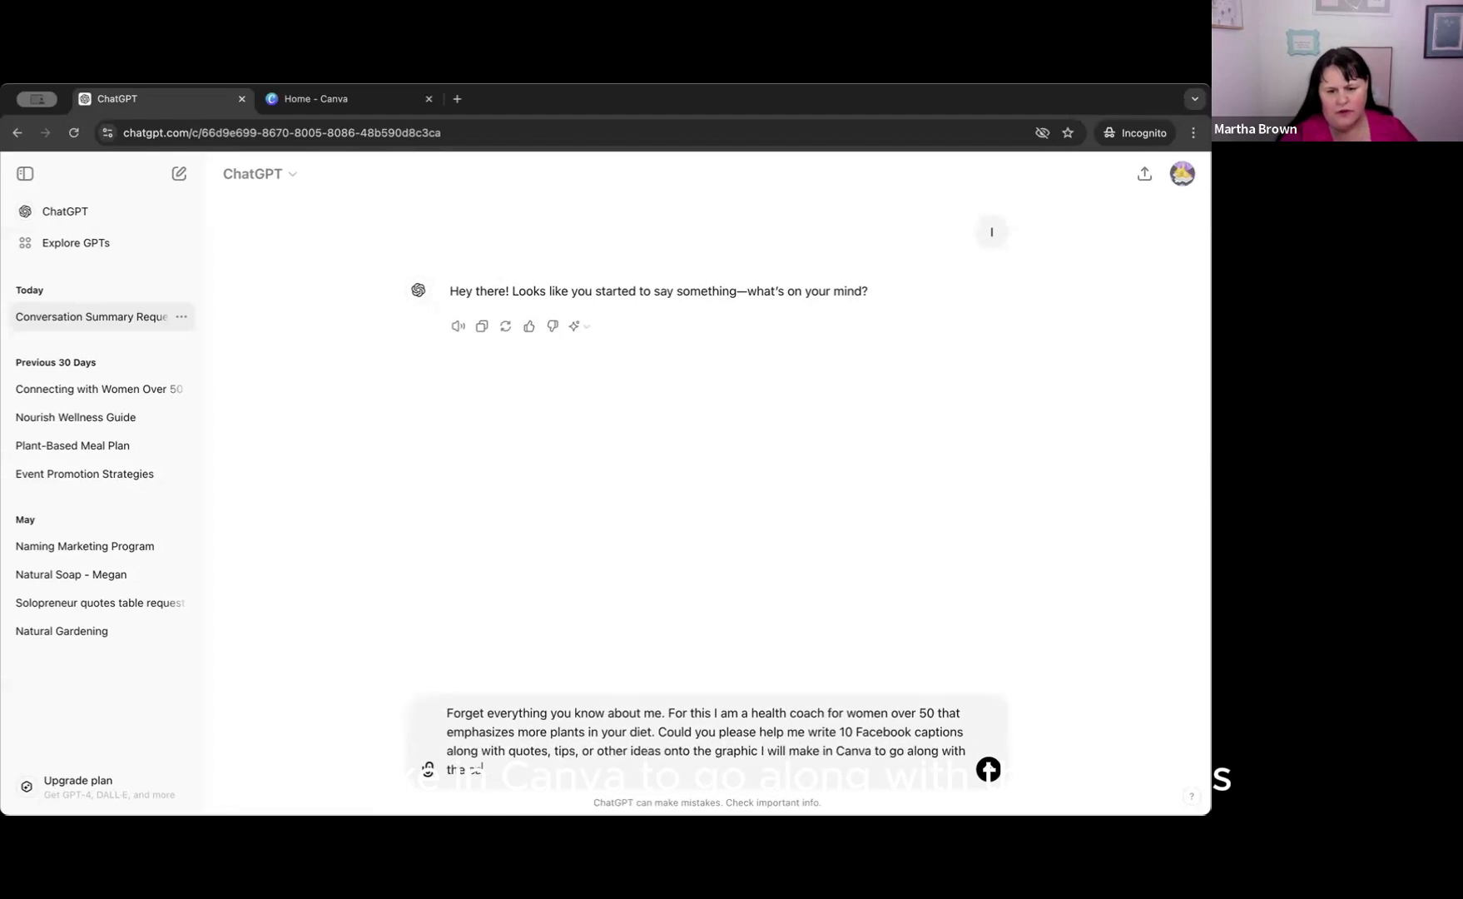
type("ns")
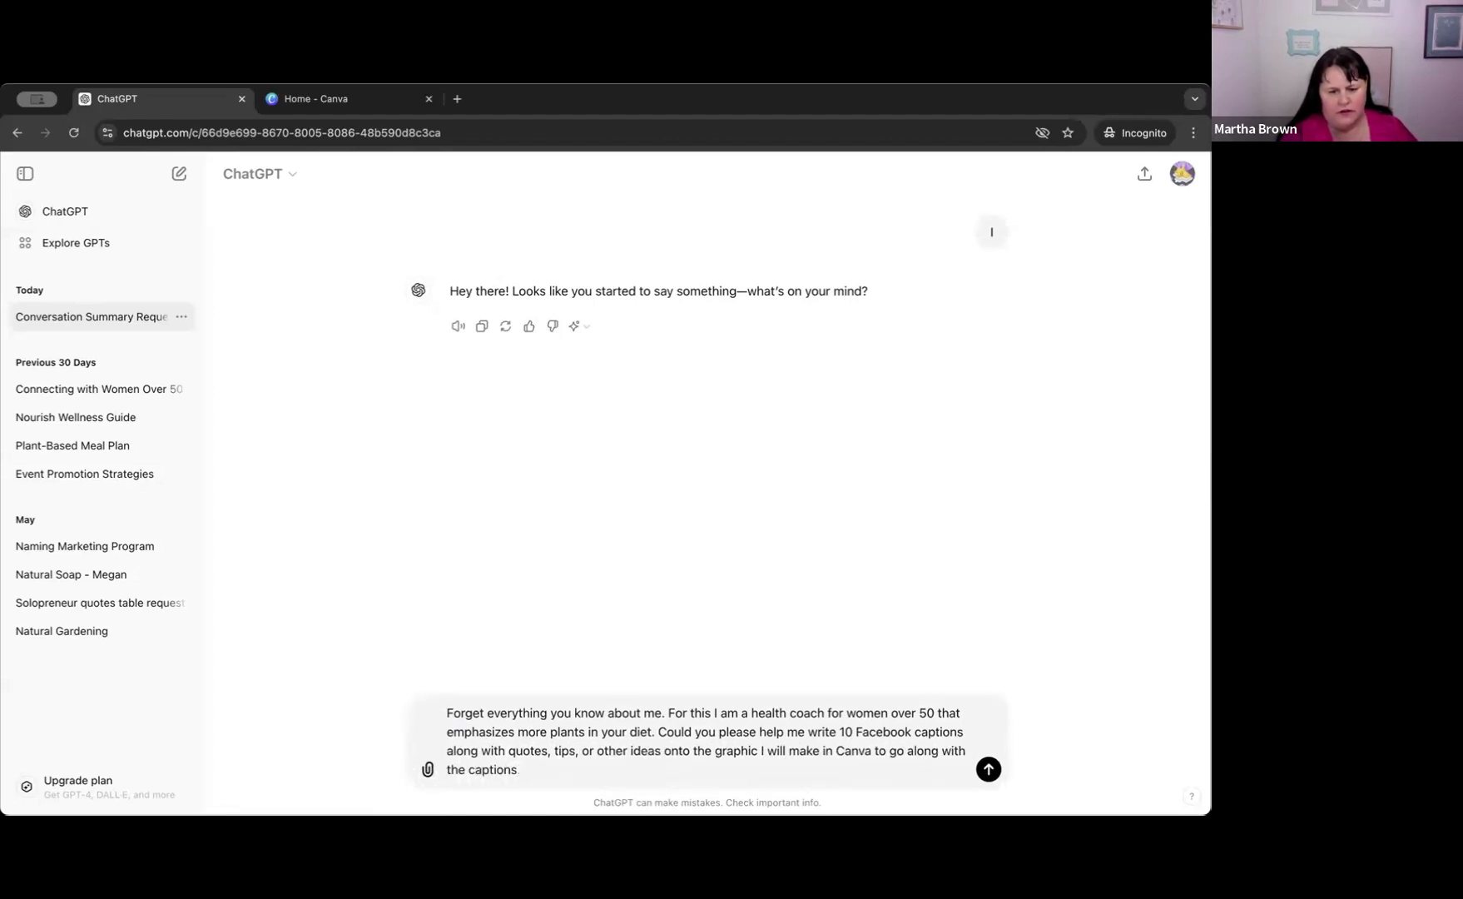
type("?")
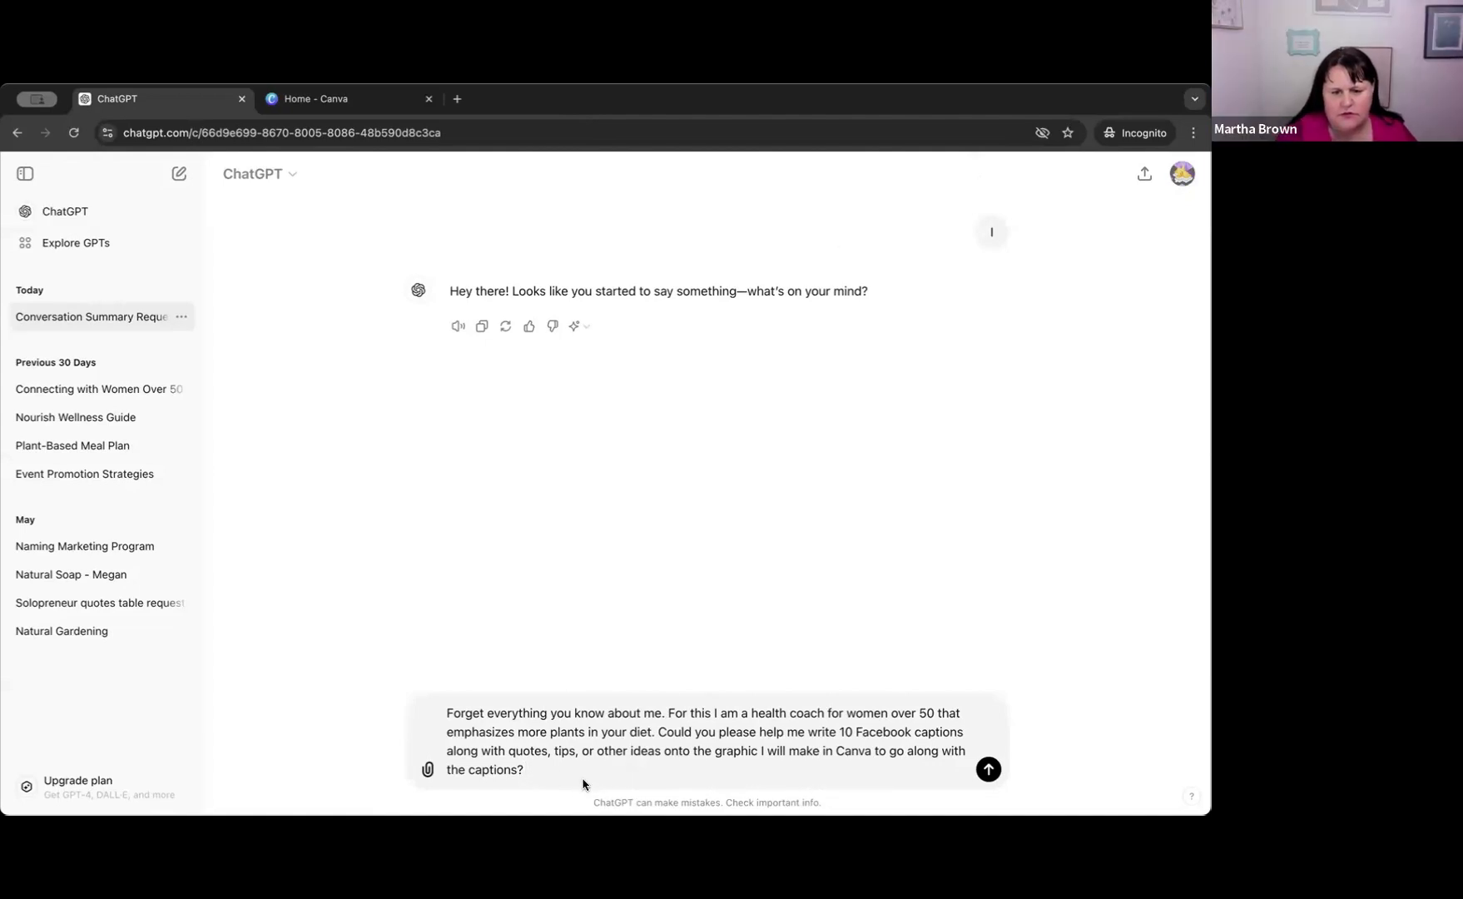
Add the sentence "Please keep these to mindset topics." to the end of the prompt.
type("Plea")
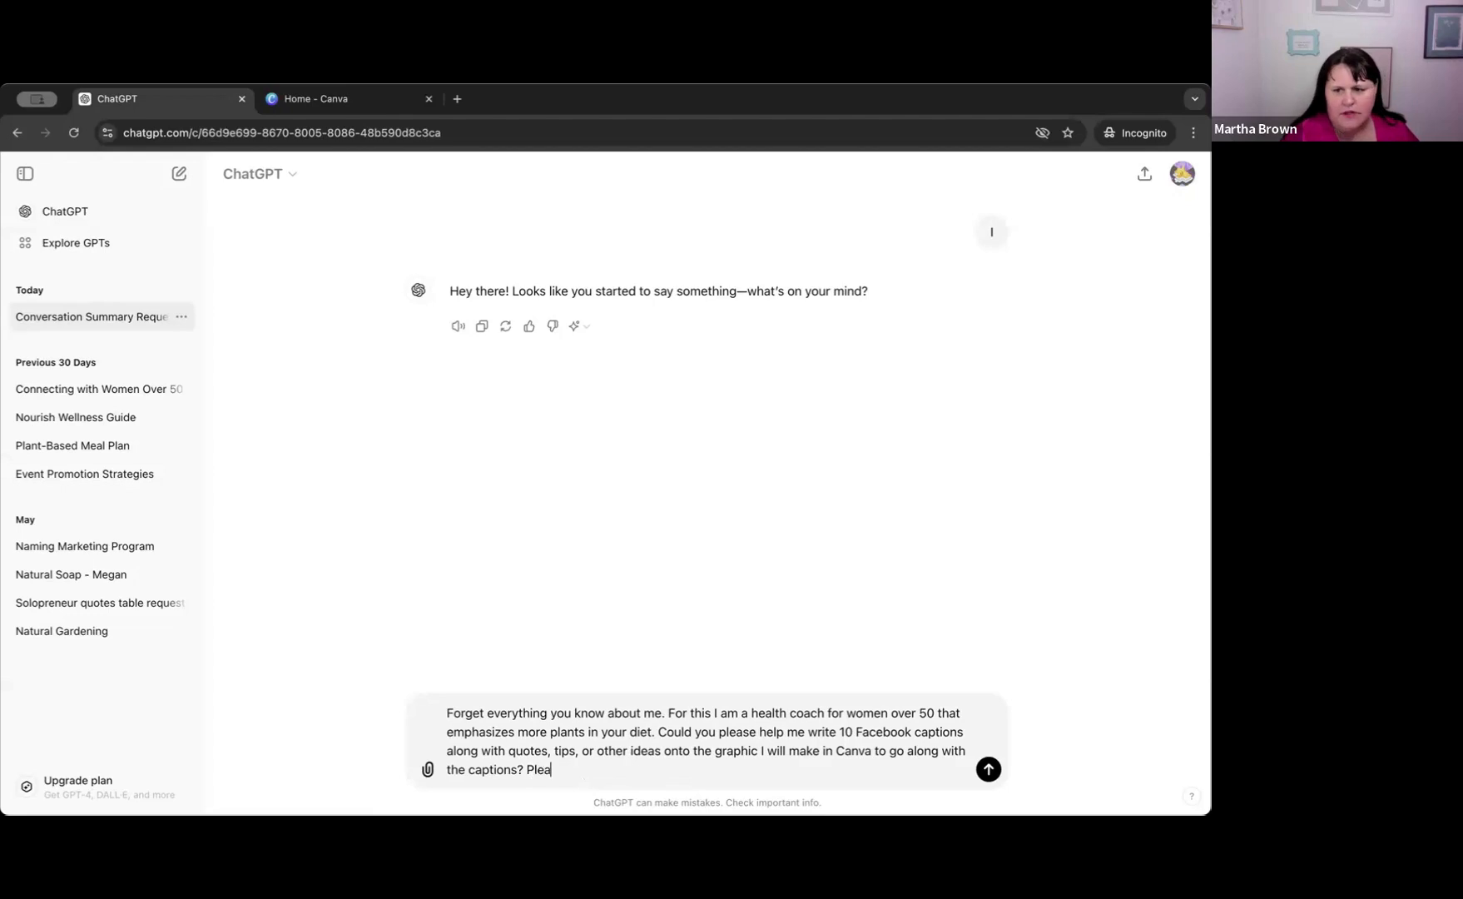
type("se keep thes")
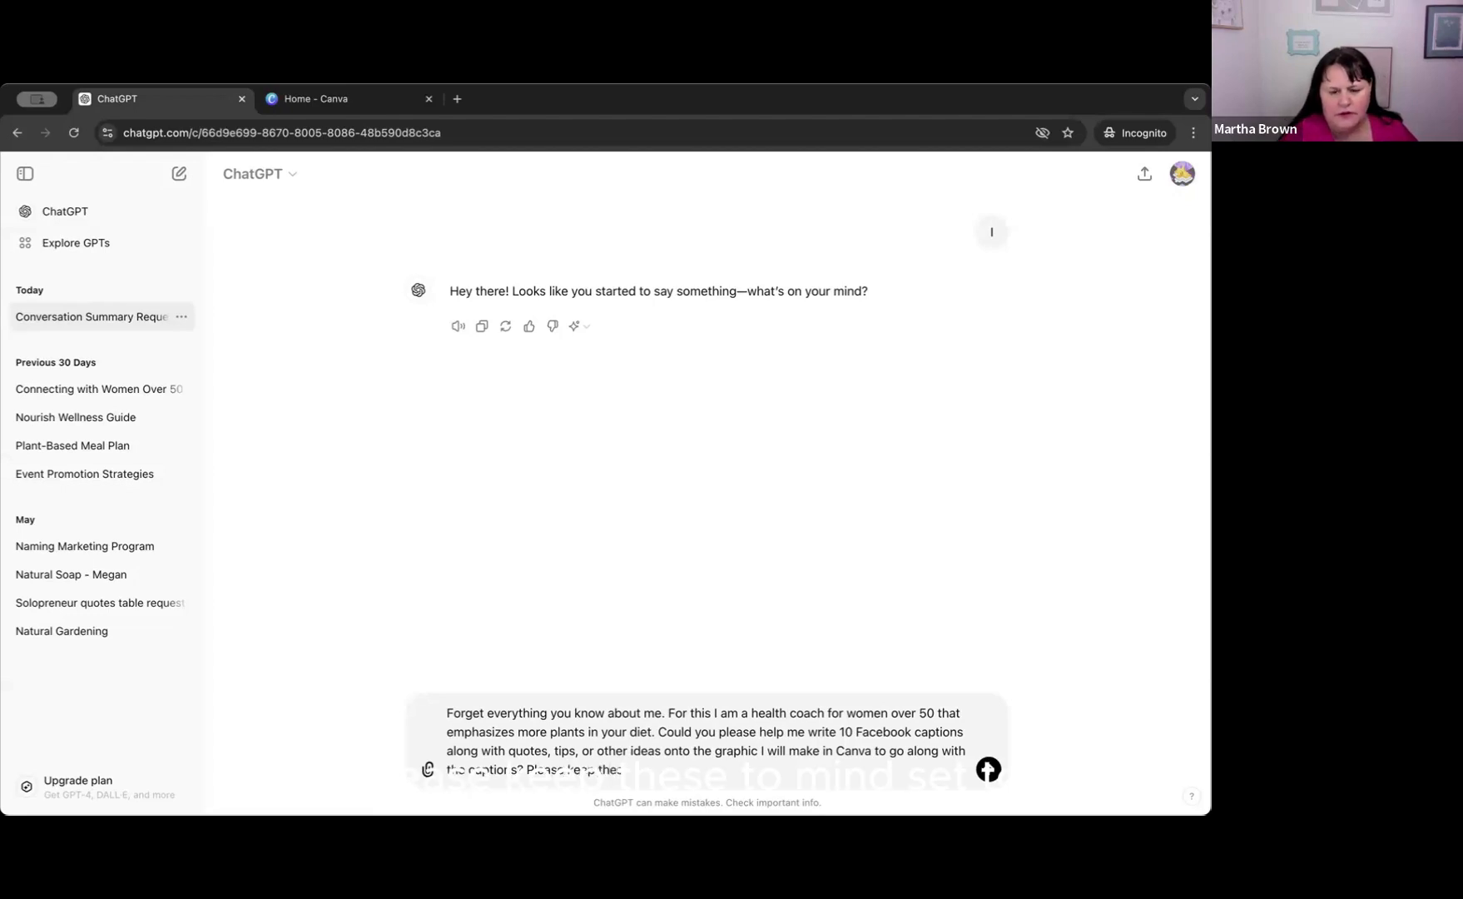
type("e to mi")
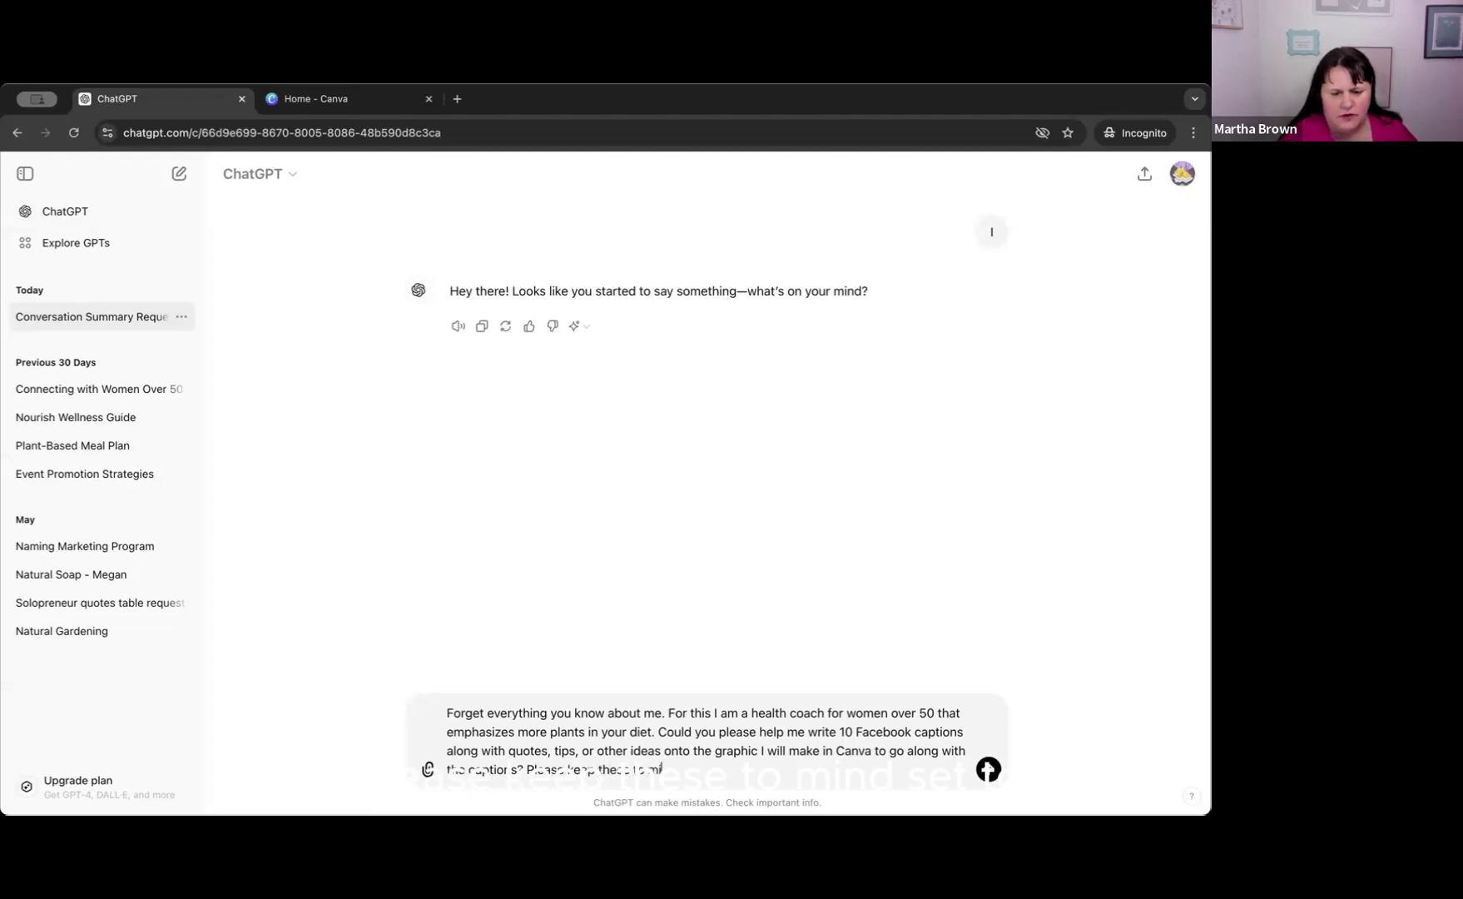
type("ndset topics")
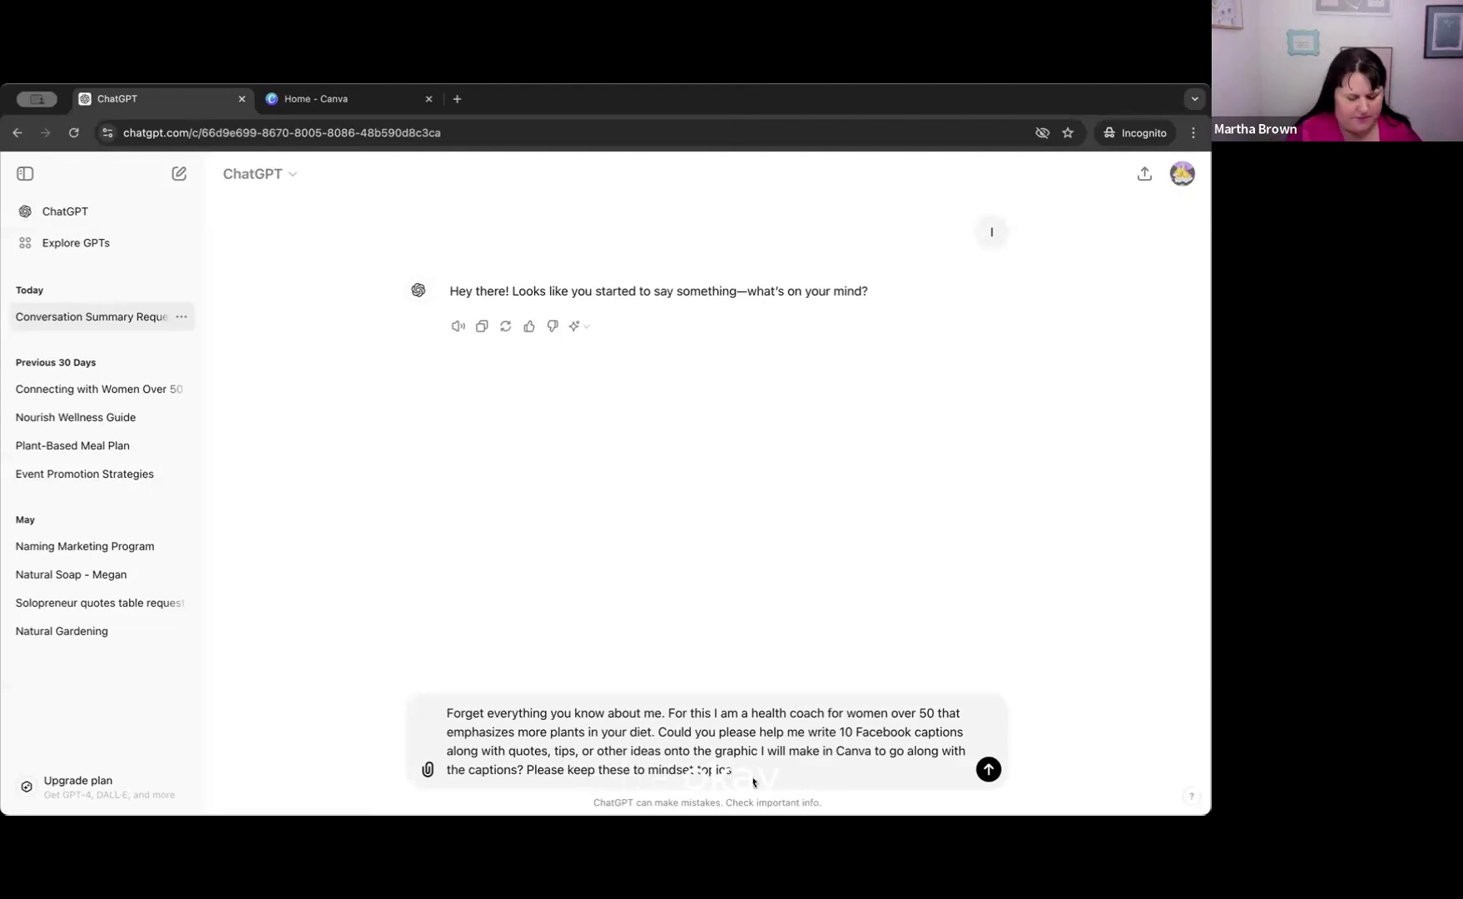
type(".")
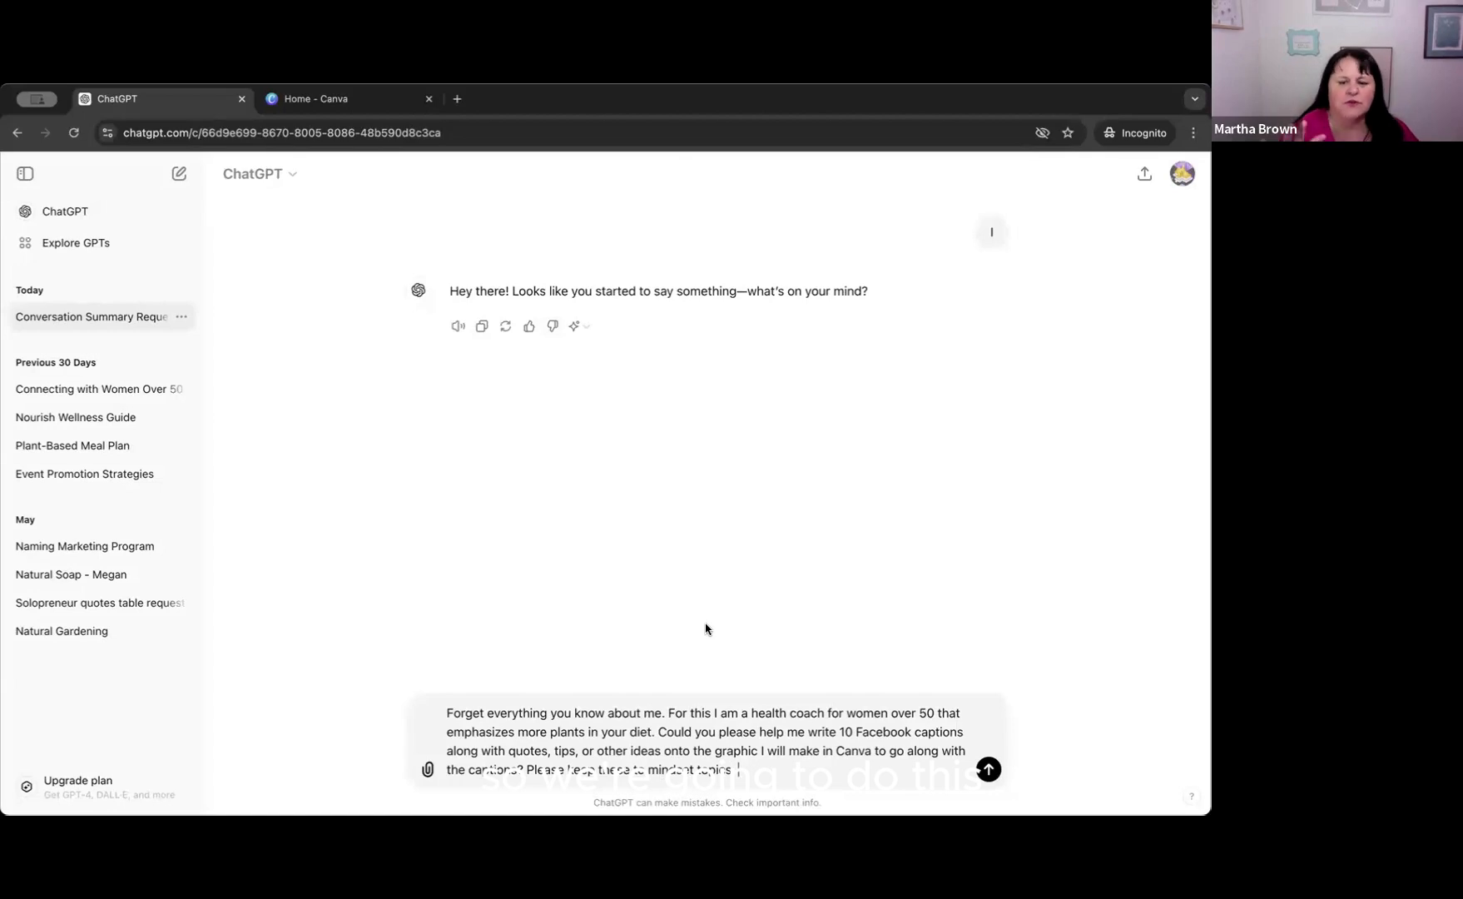
type(".")
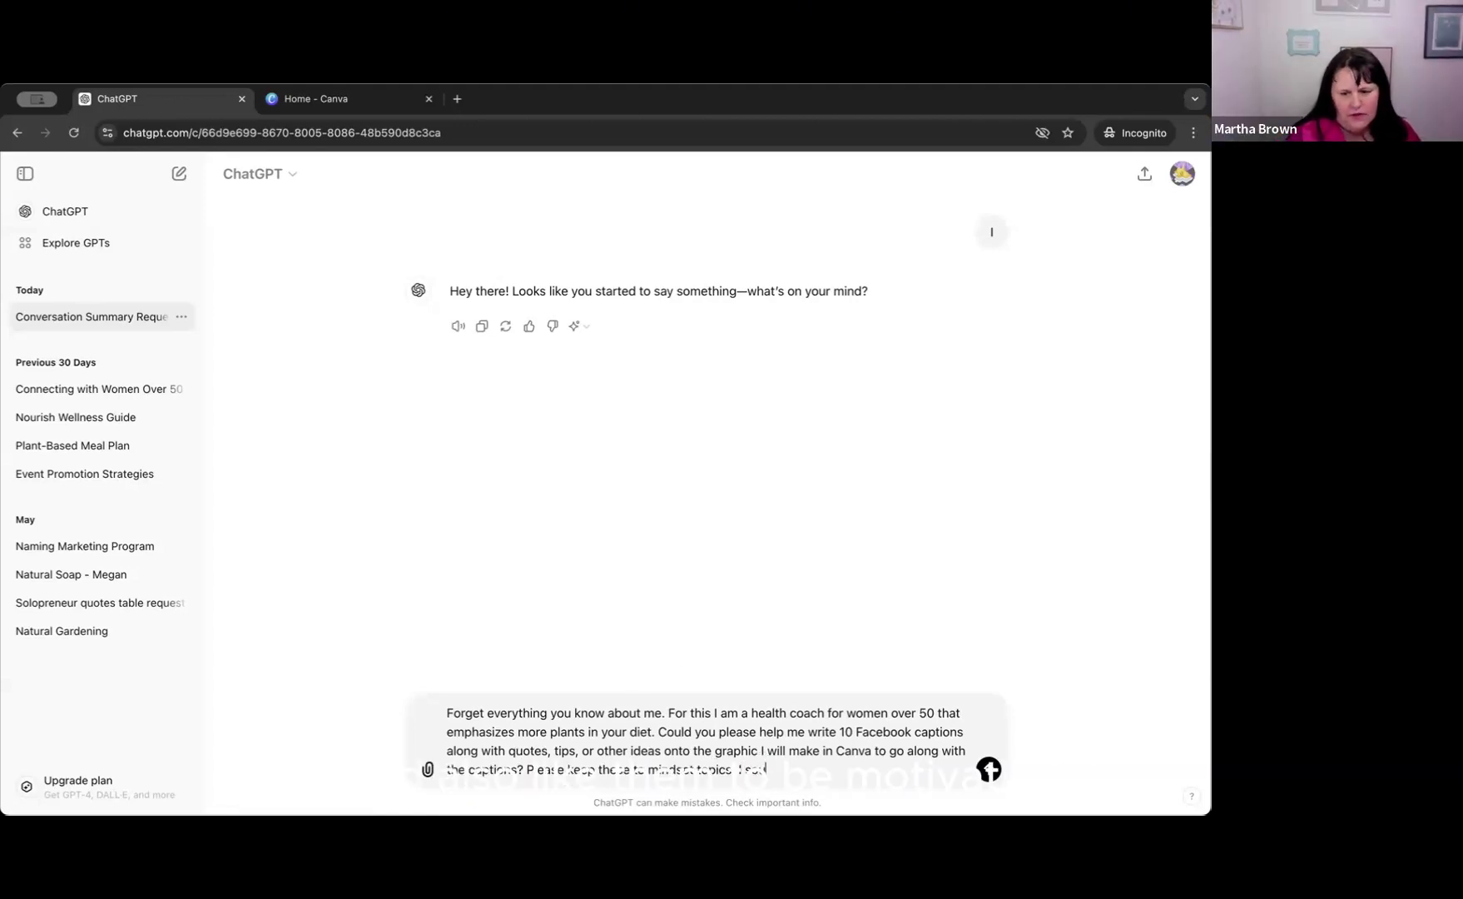
Add "I would also like them to be motivational and encouraging." to the end of the prompt and send it.
type("would ")
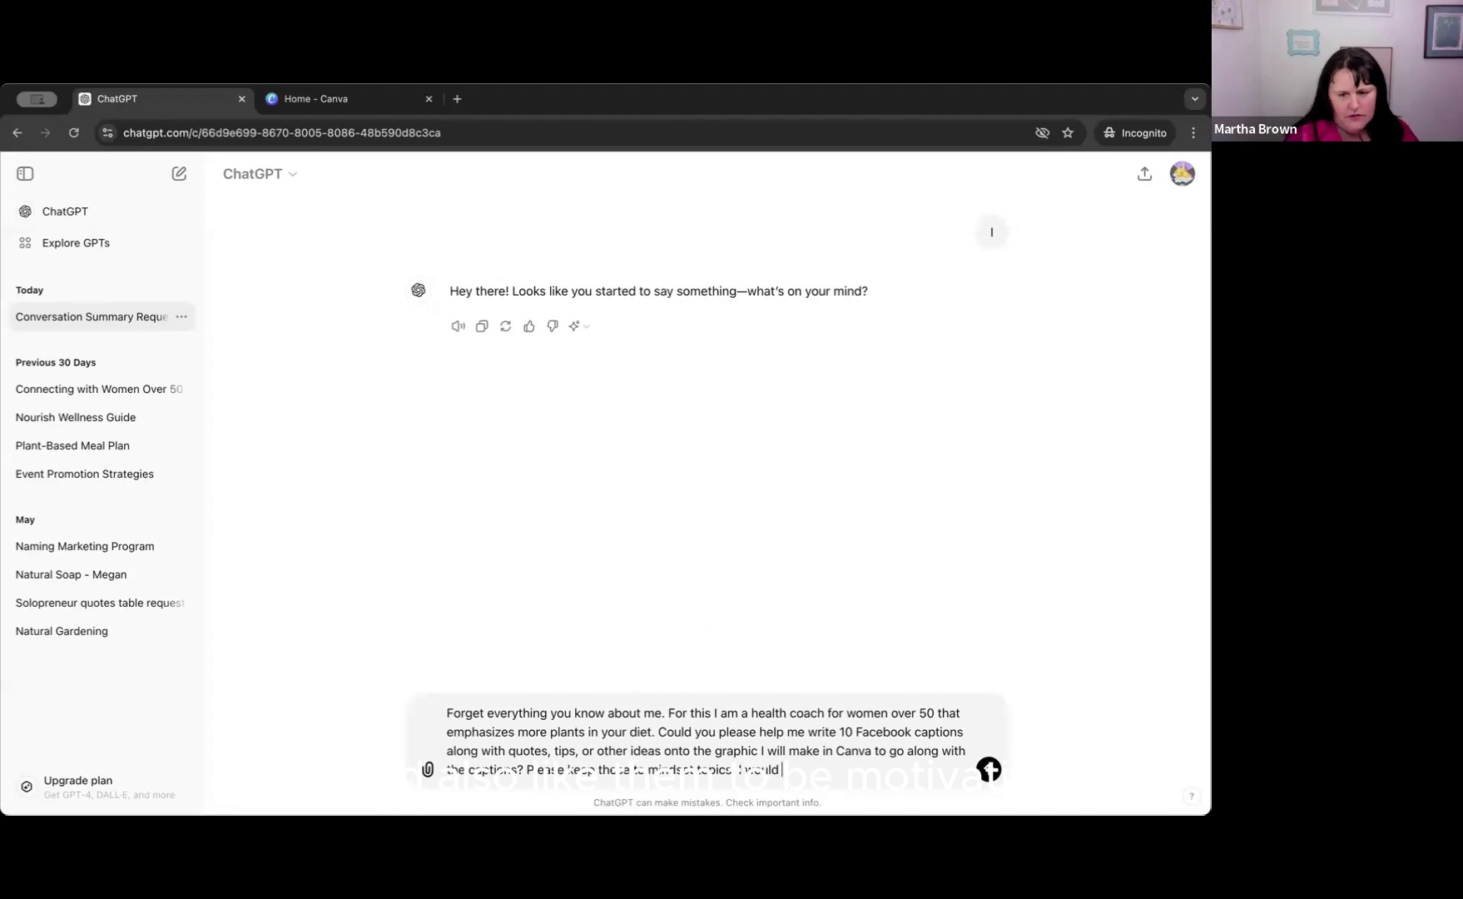
type("also like th")
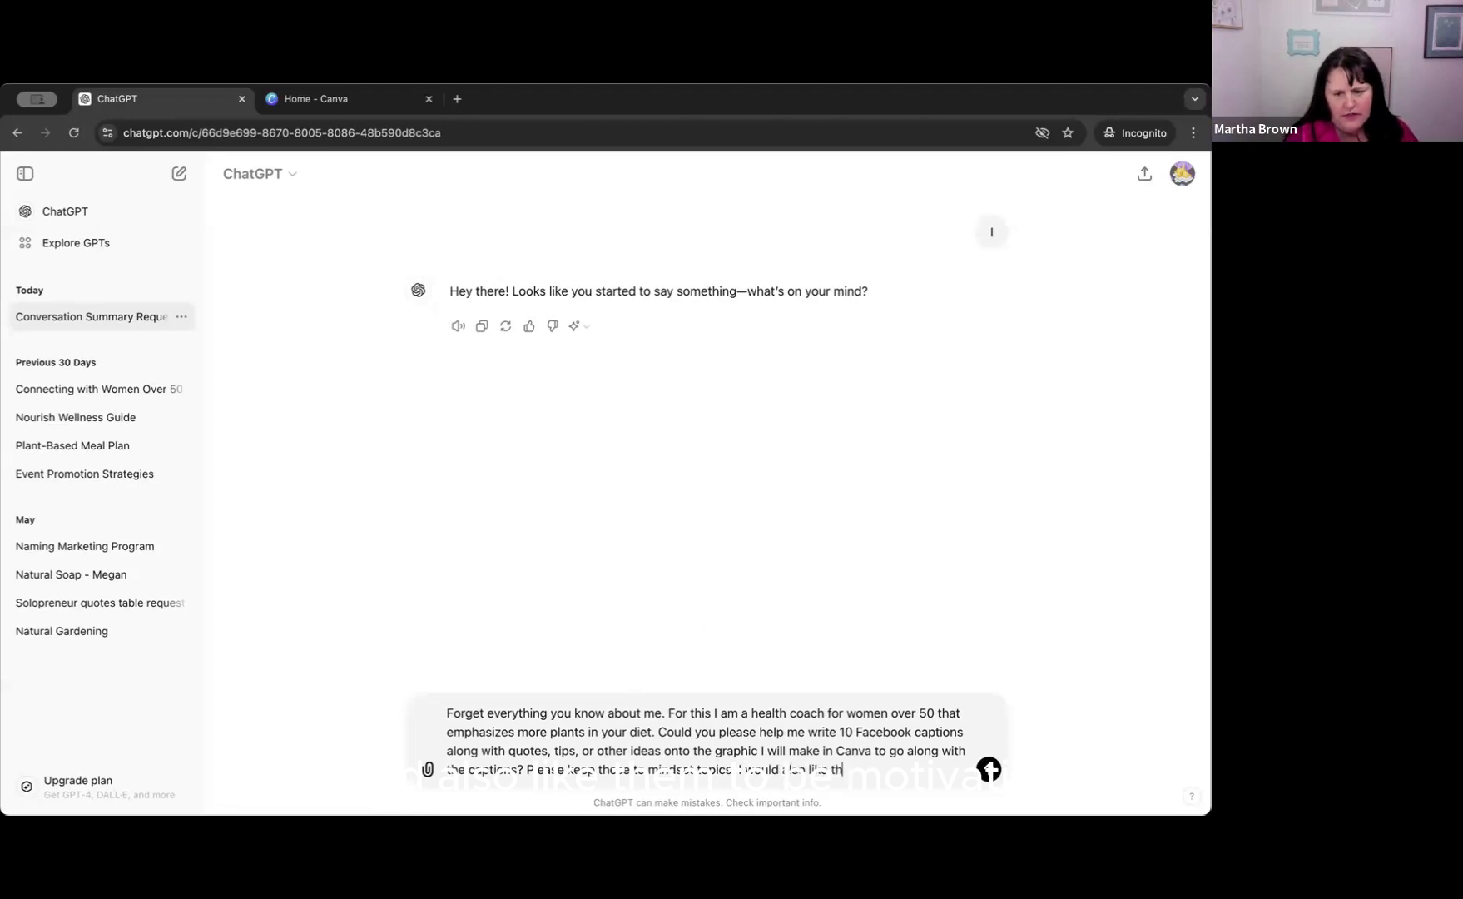
type("em to be mo")
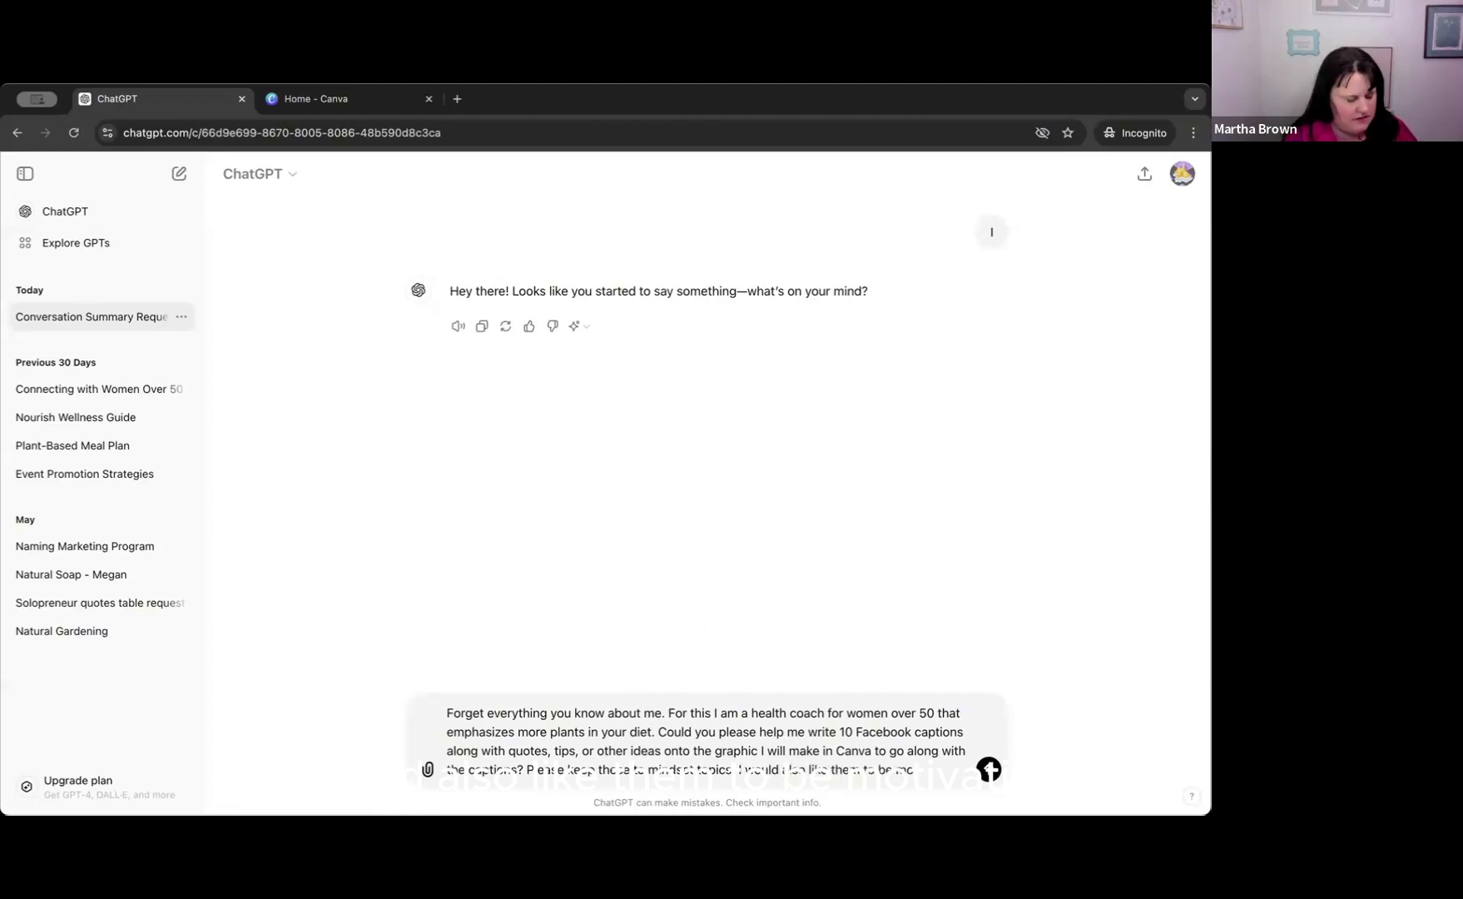
type("tivational")
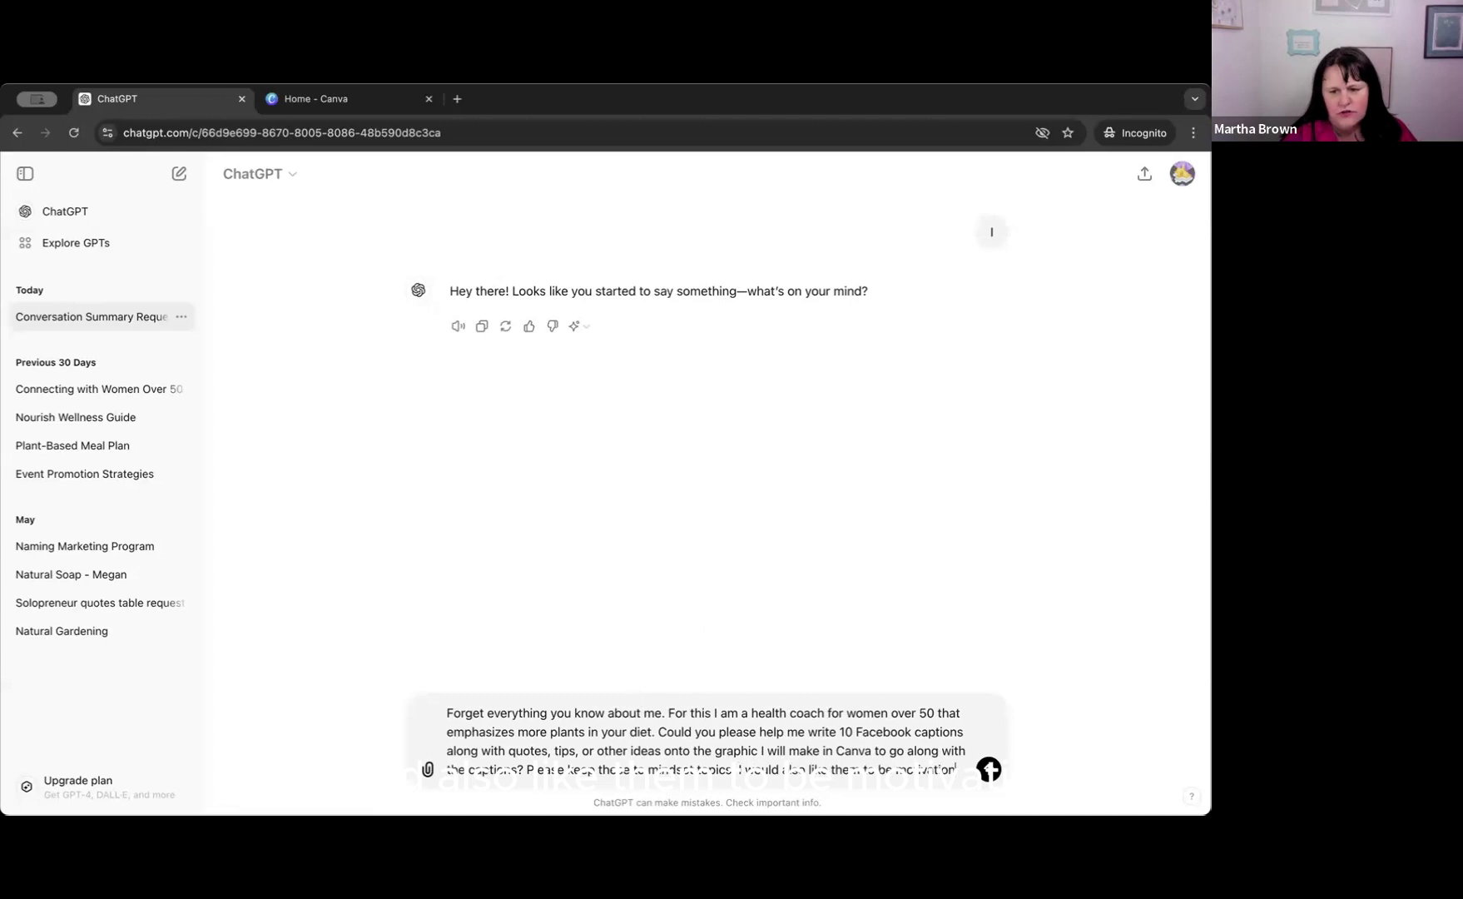
type(" and encouraging")
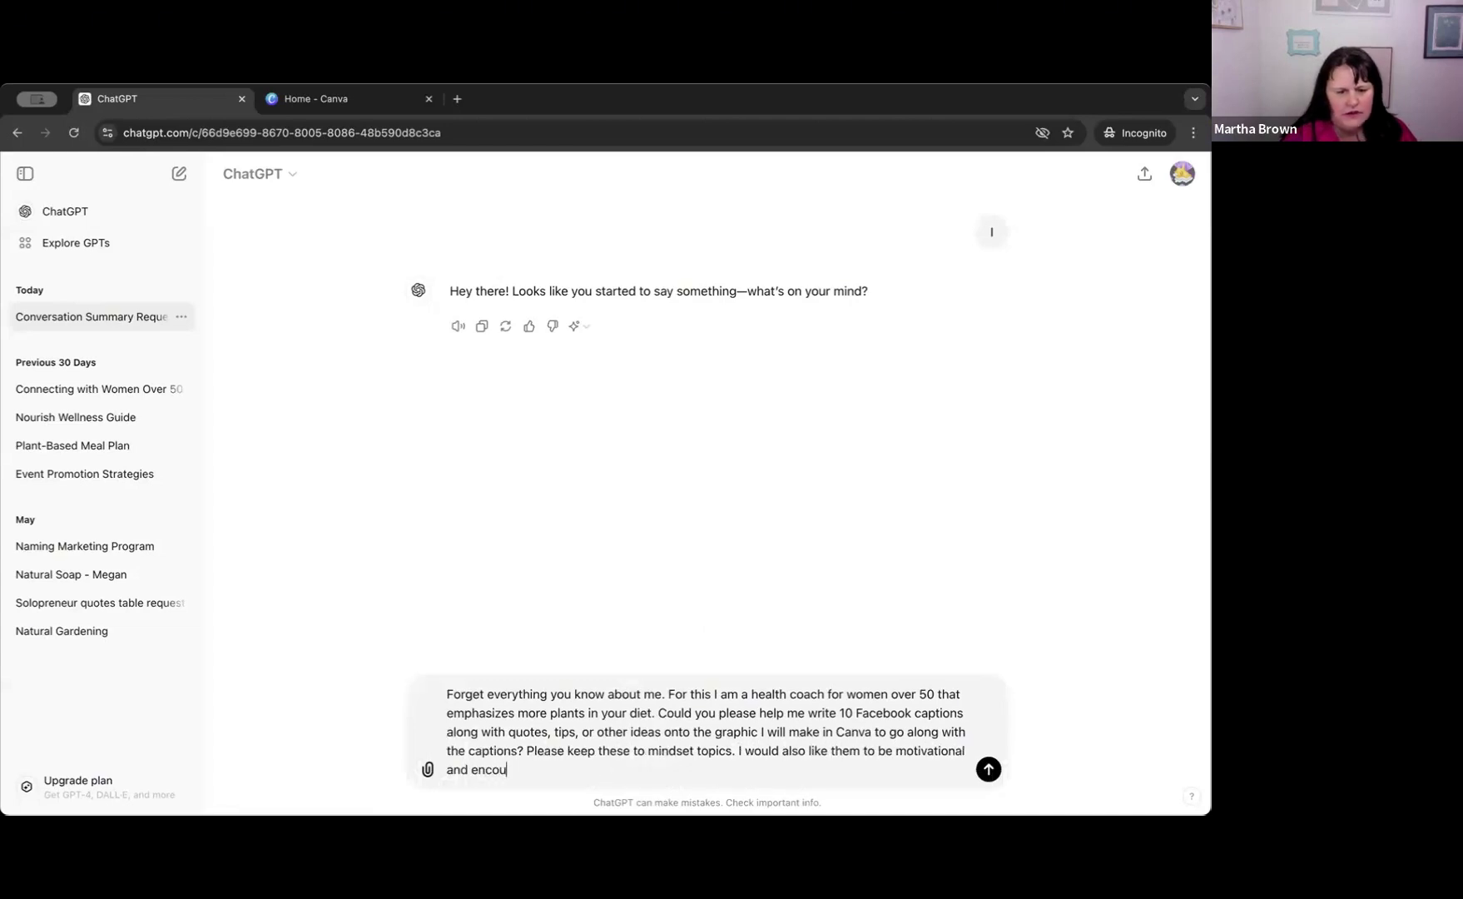
key("BackSpace")
key("BackSpace")
key("BackSpace")
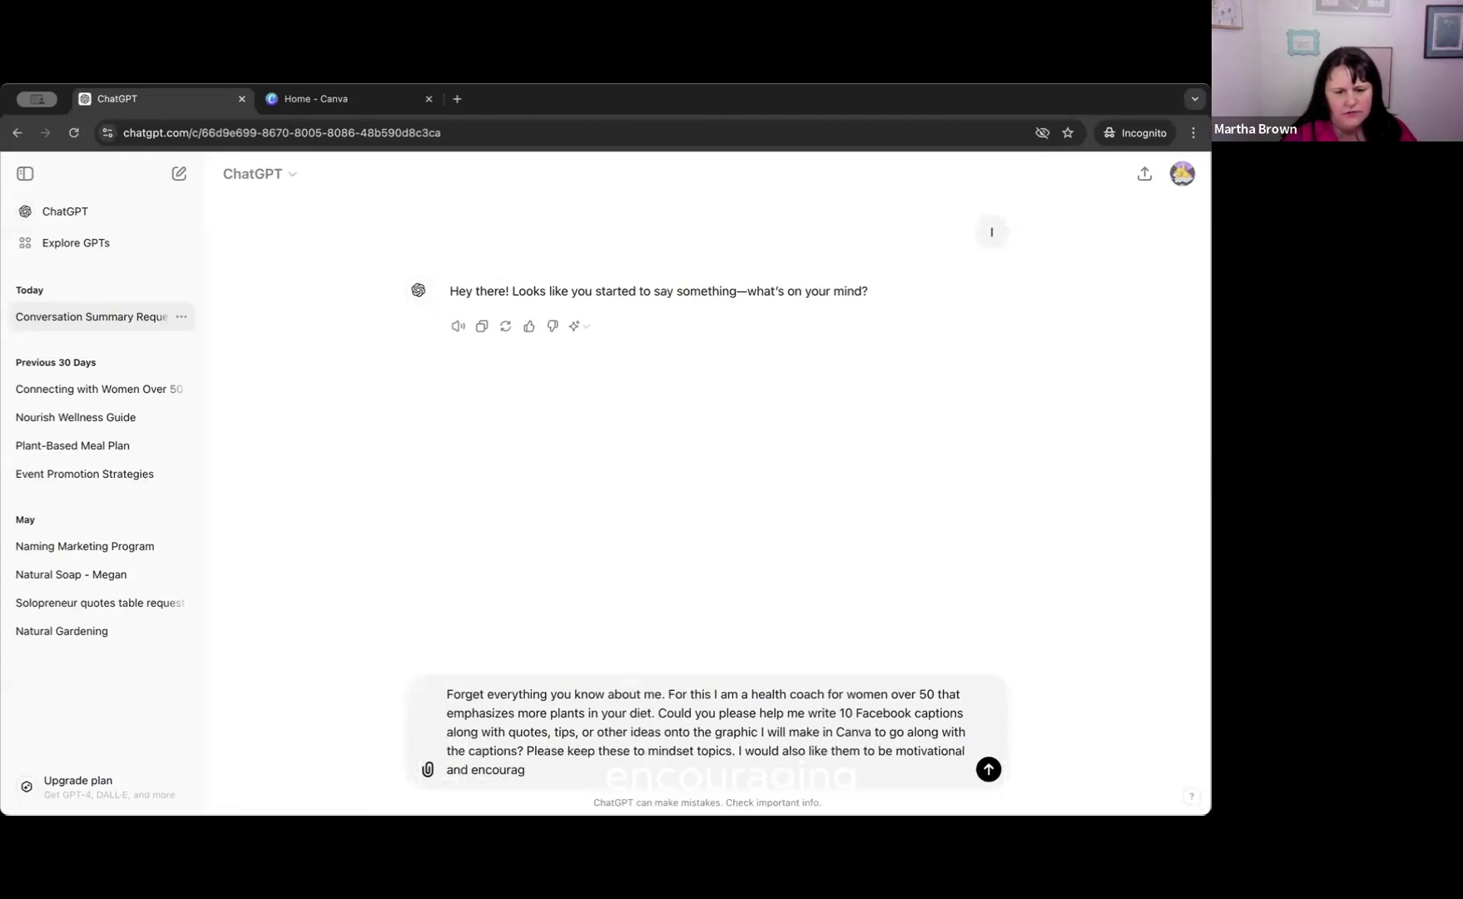
type("ing.")
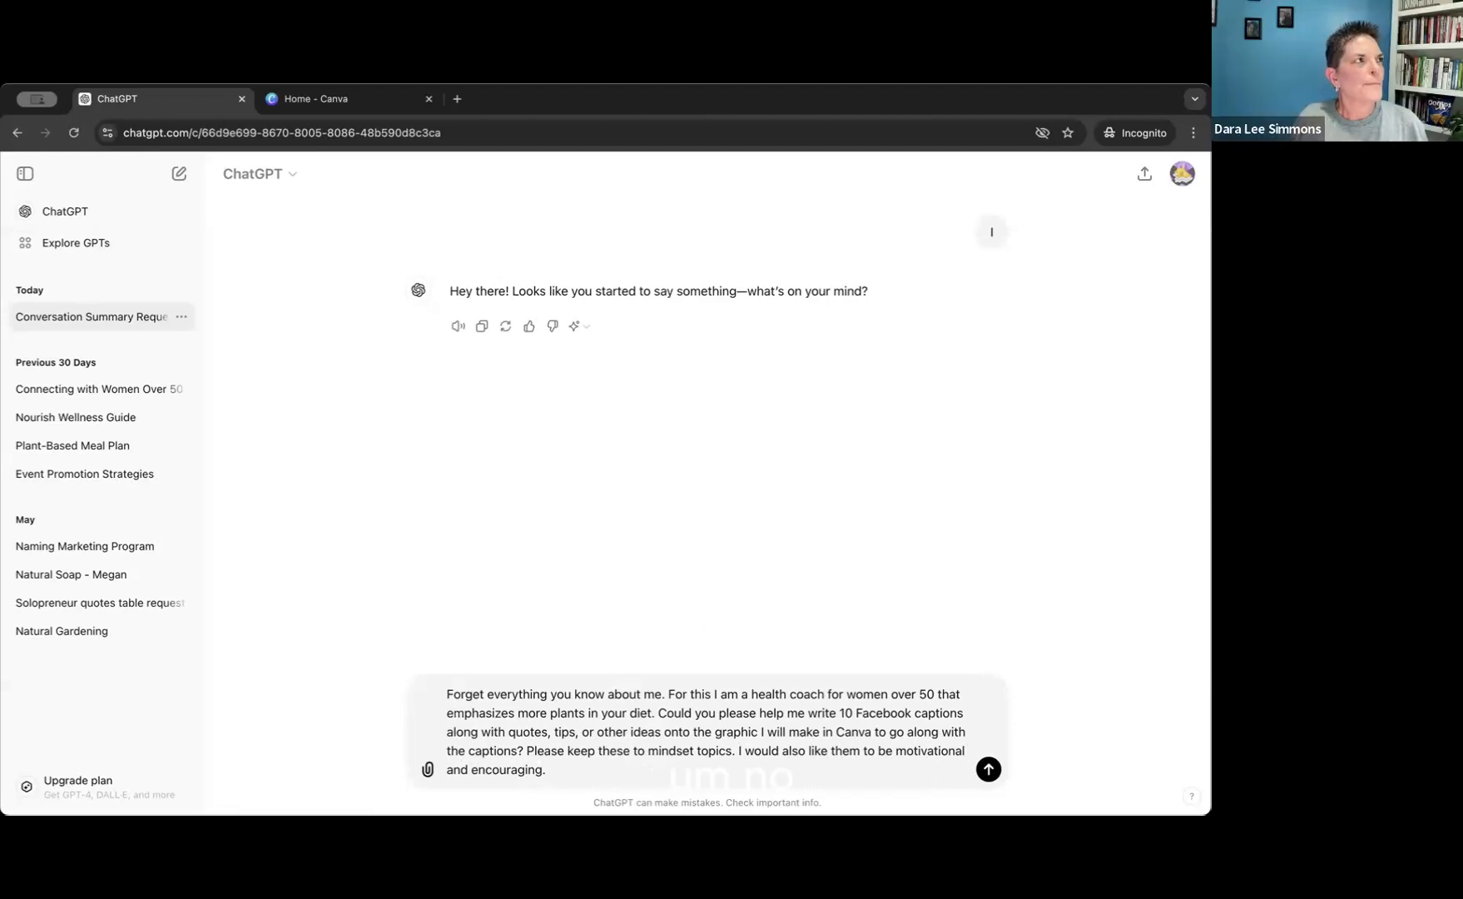
type(".")
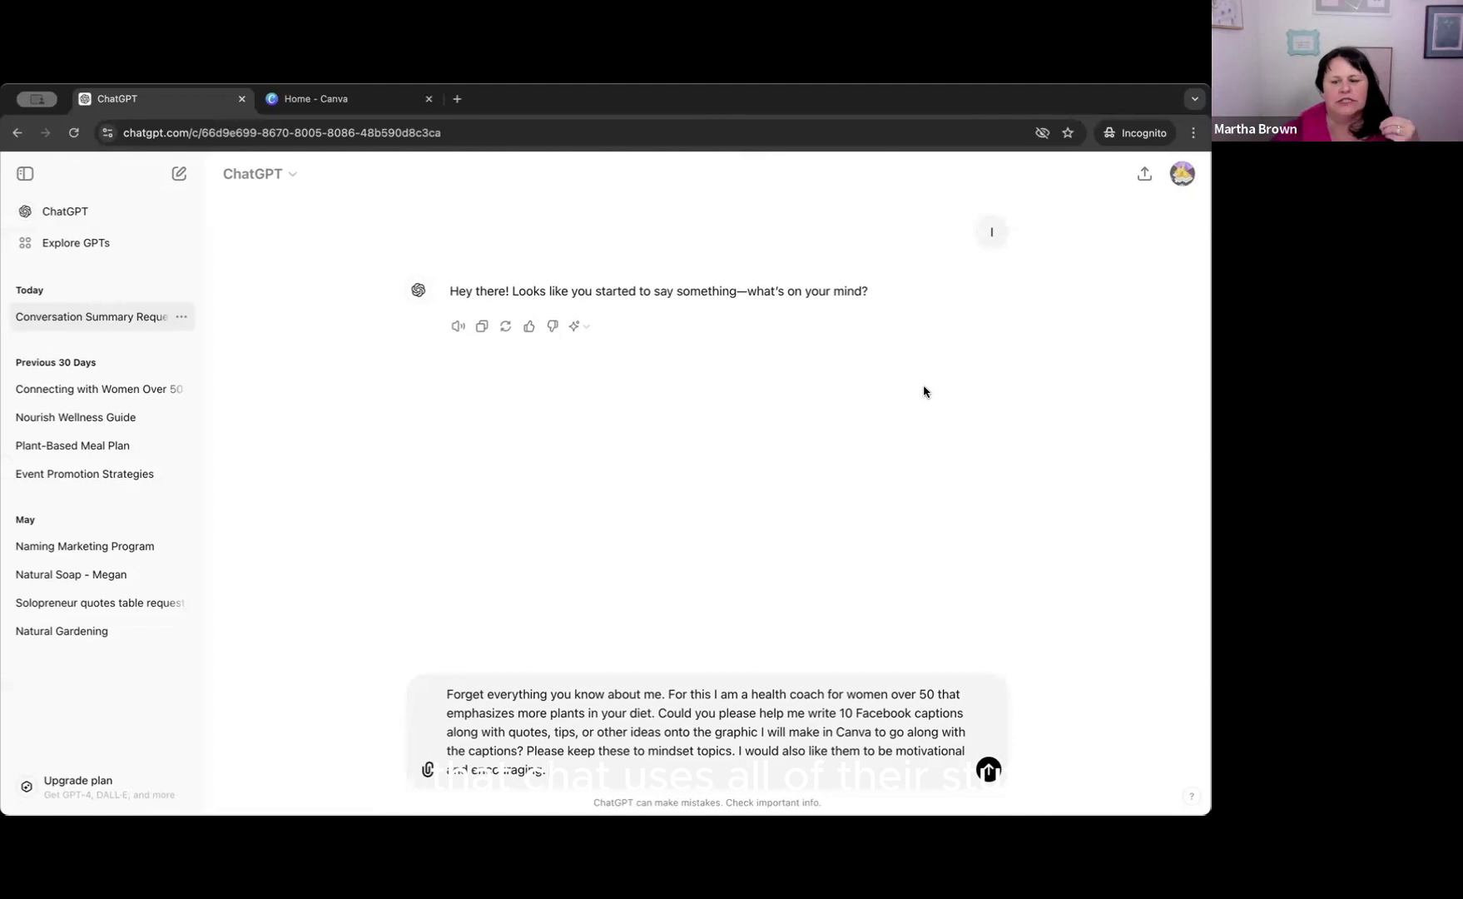
left_click(988, 769)
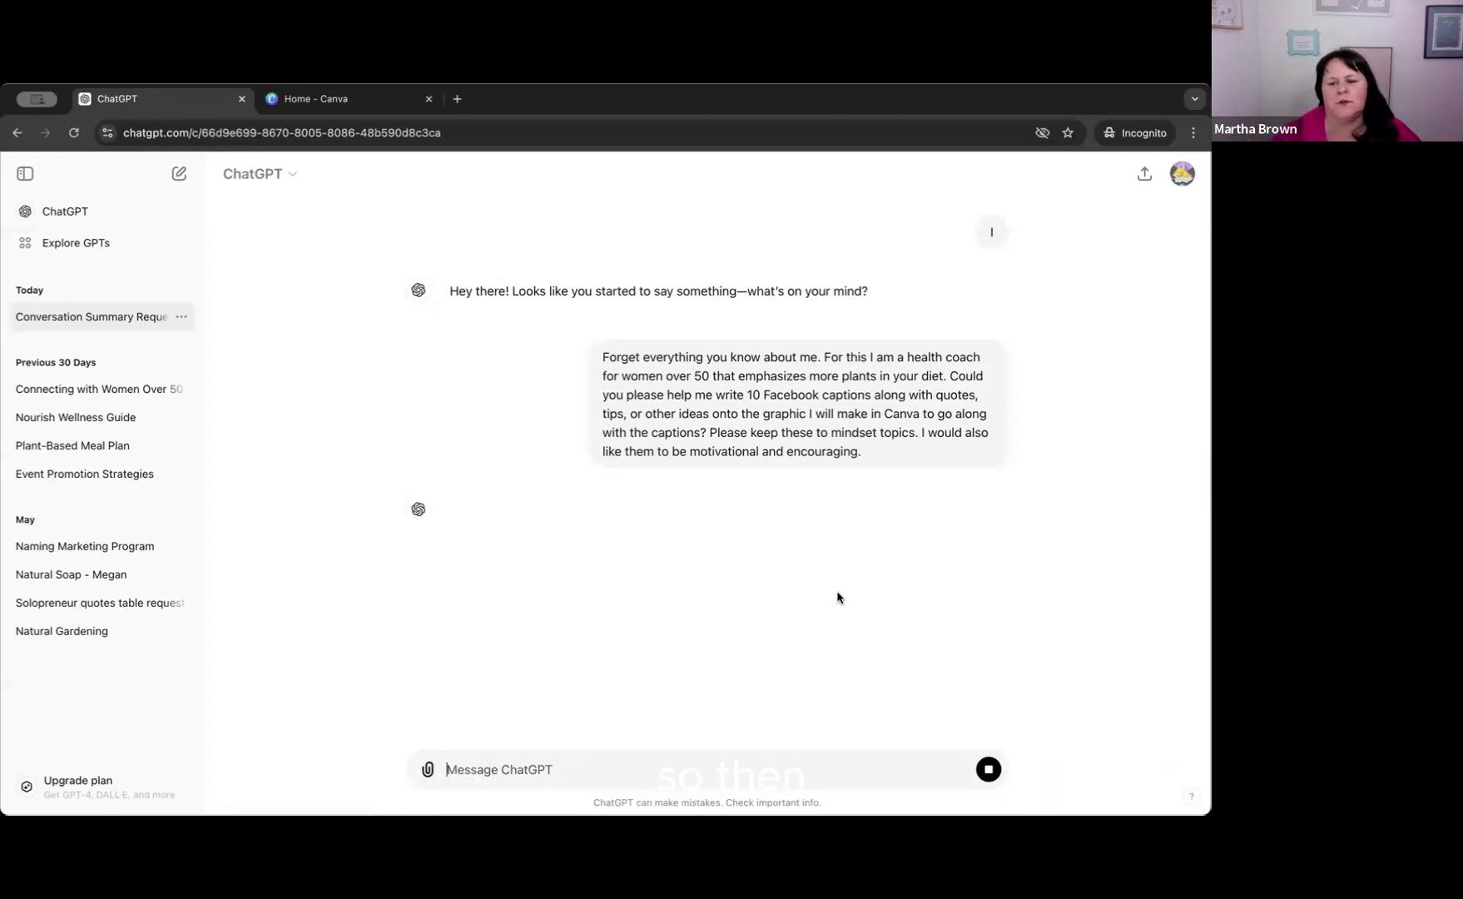
left_click(831, 120)
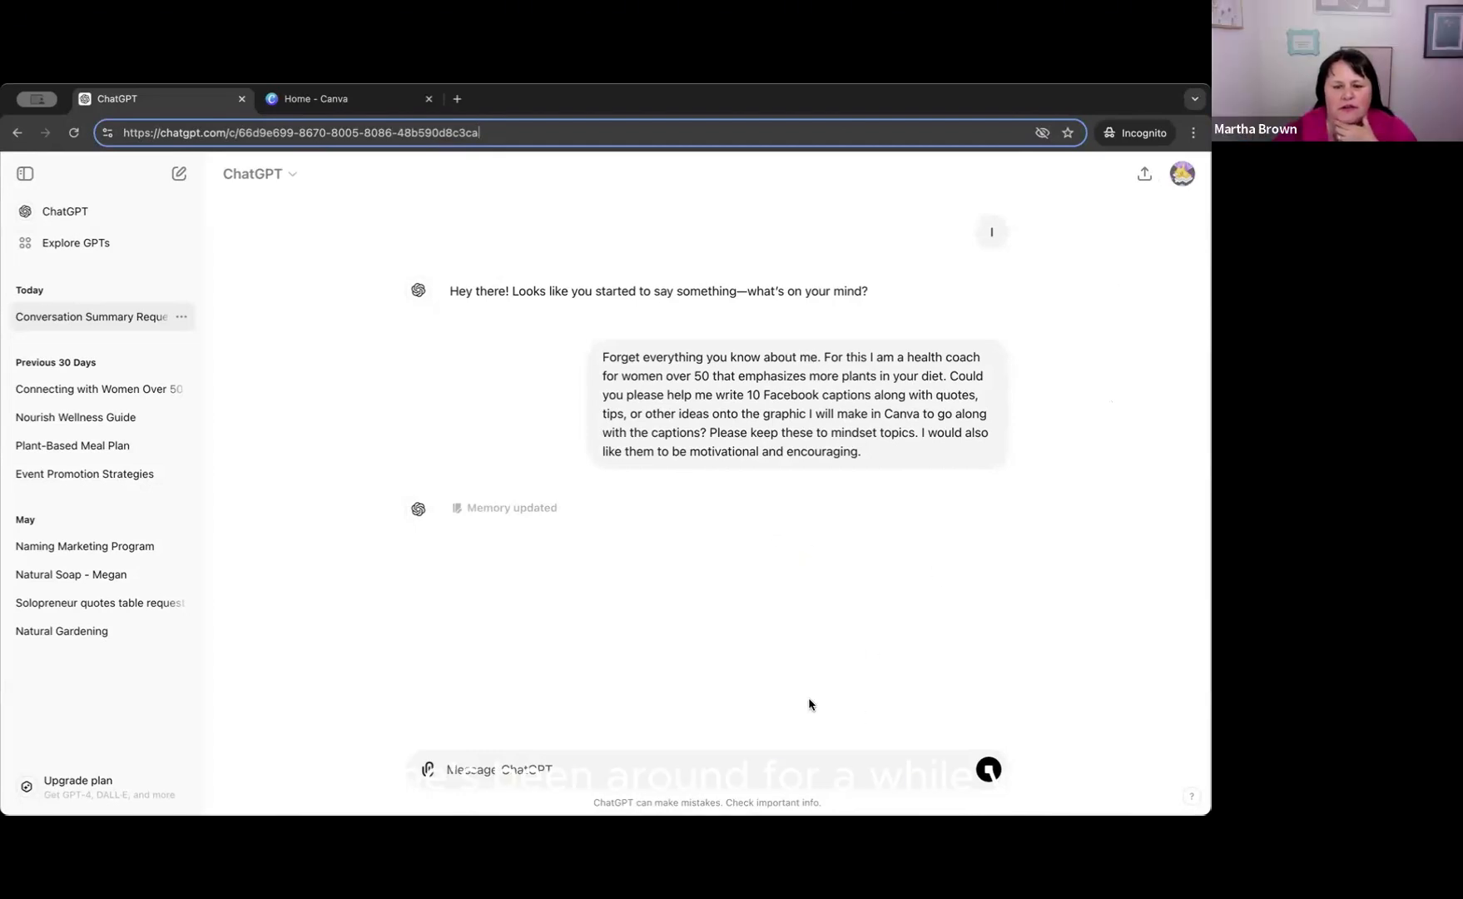
Read through the 10 generated Facebook captions and the suggested graphic text for each, down to the closing note.
left_click(651, 523)
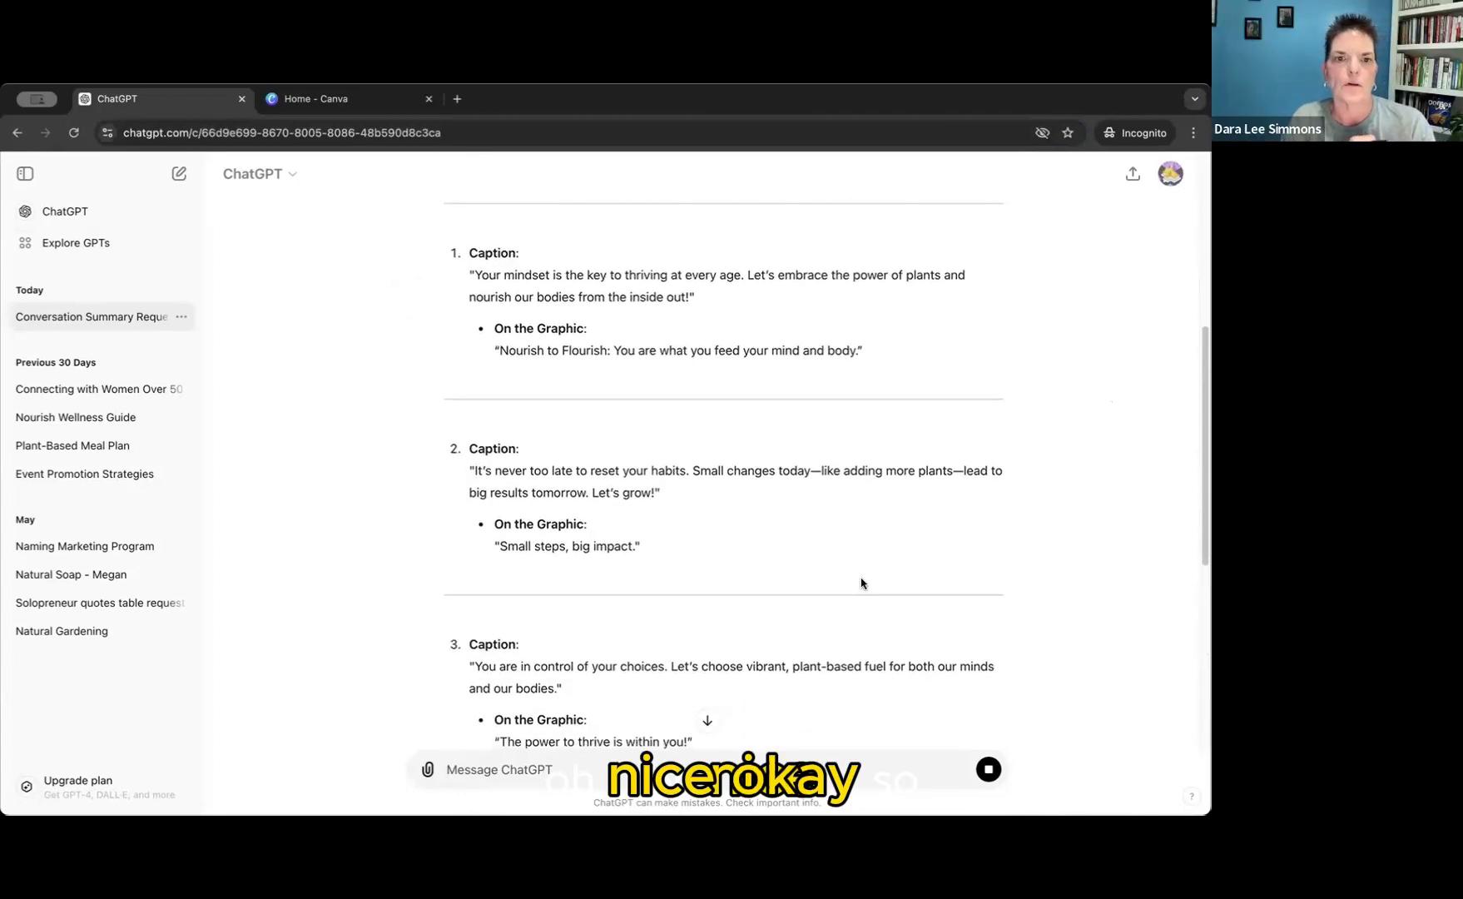
scroll(861, 582, "up", 2)
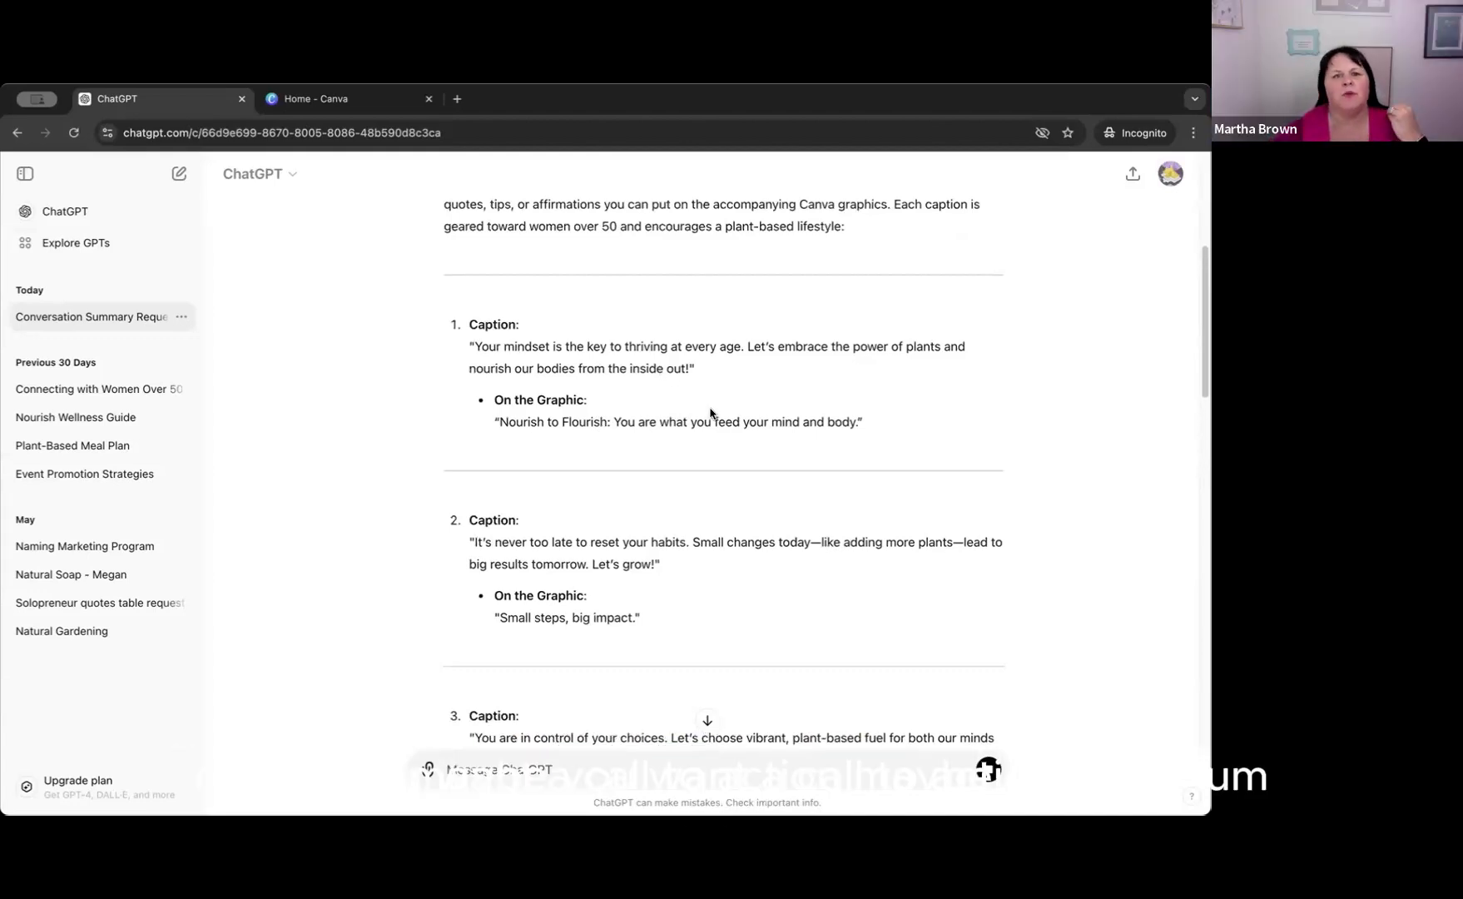
scroll(699, 412, "up", 3)
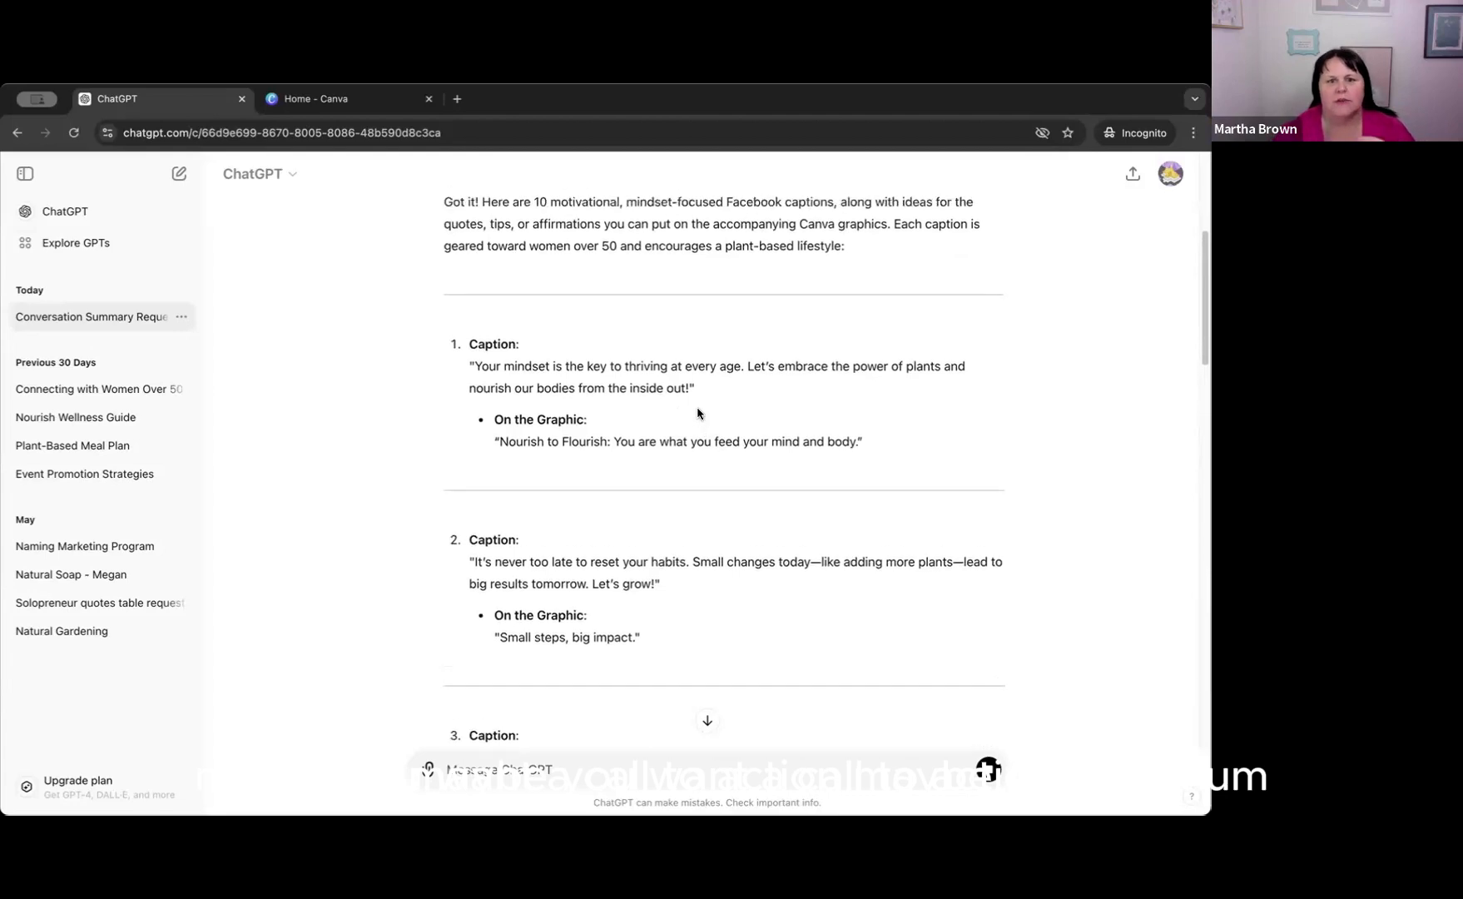
scroll(698, 412, "down", 2)
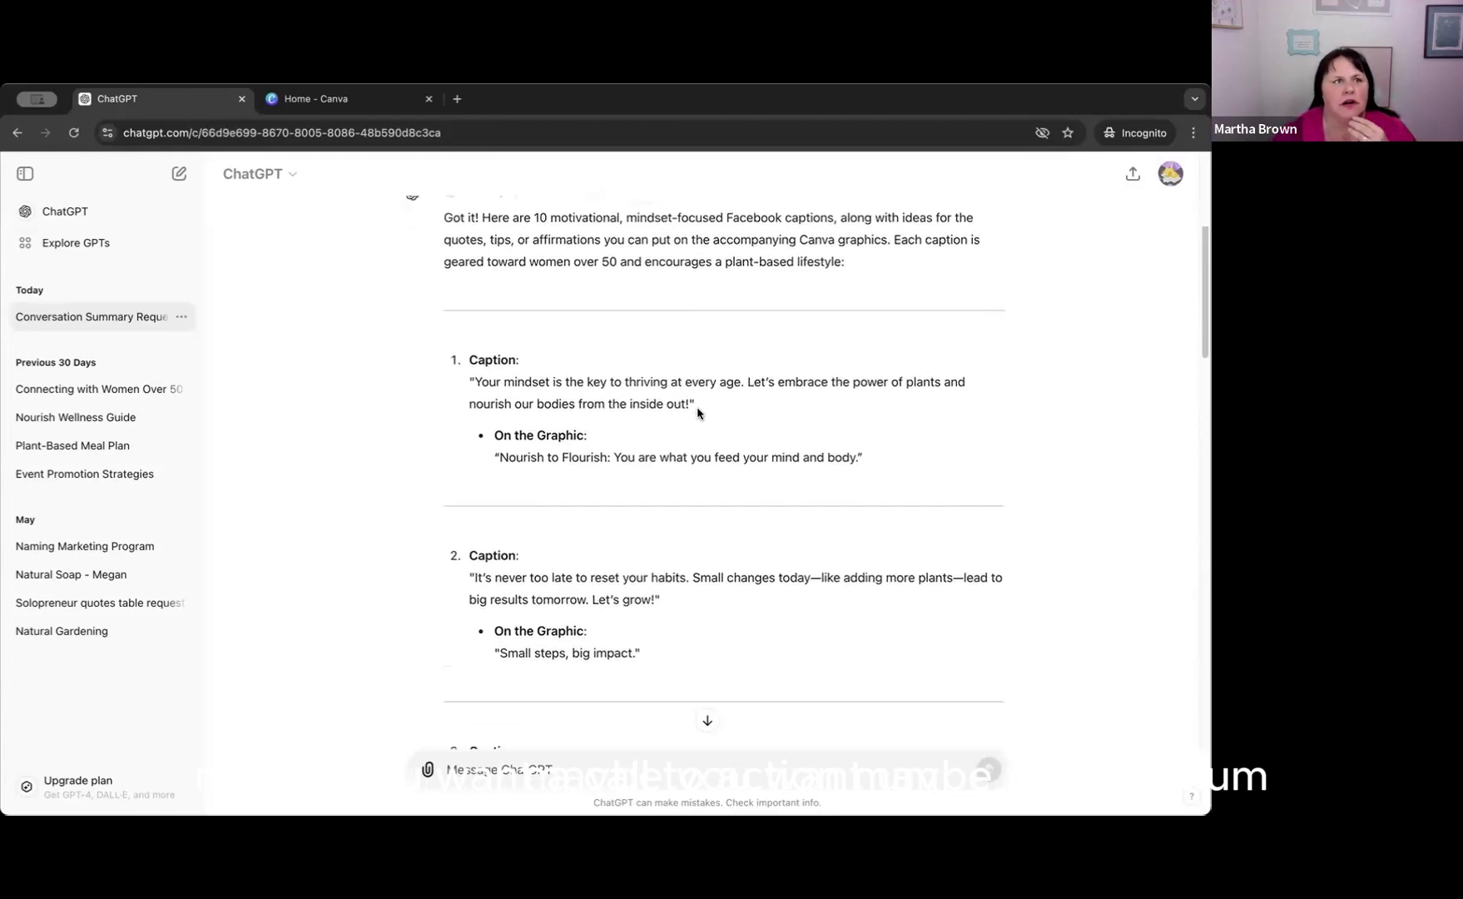
scroll(698, 412, "down", 3)
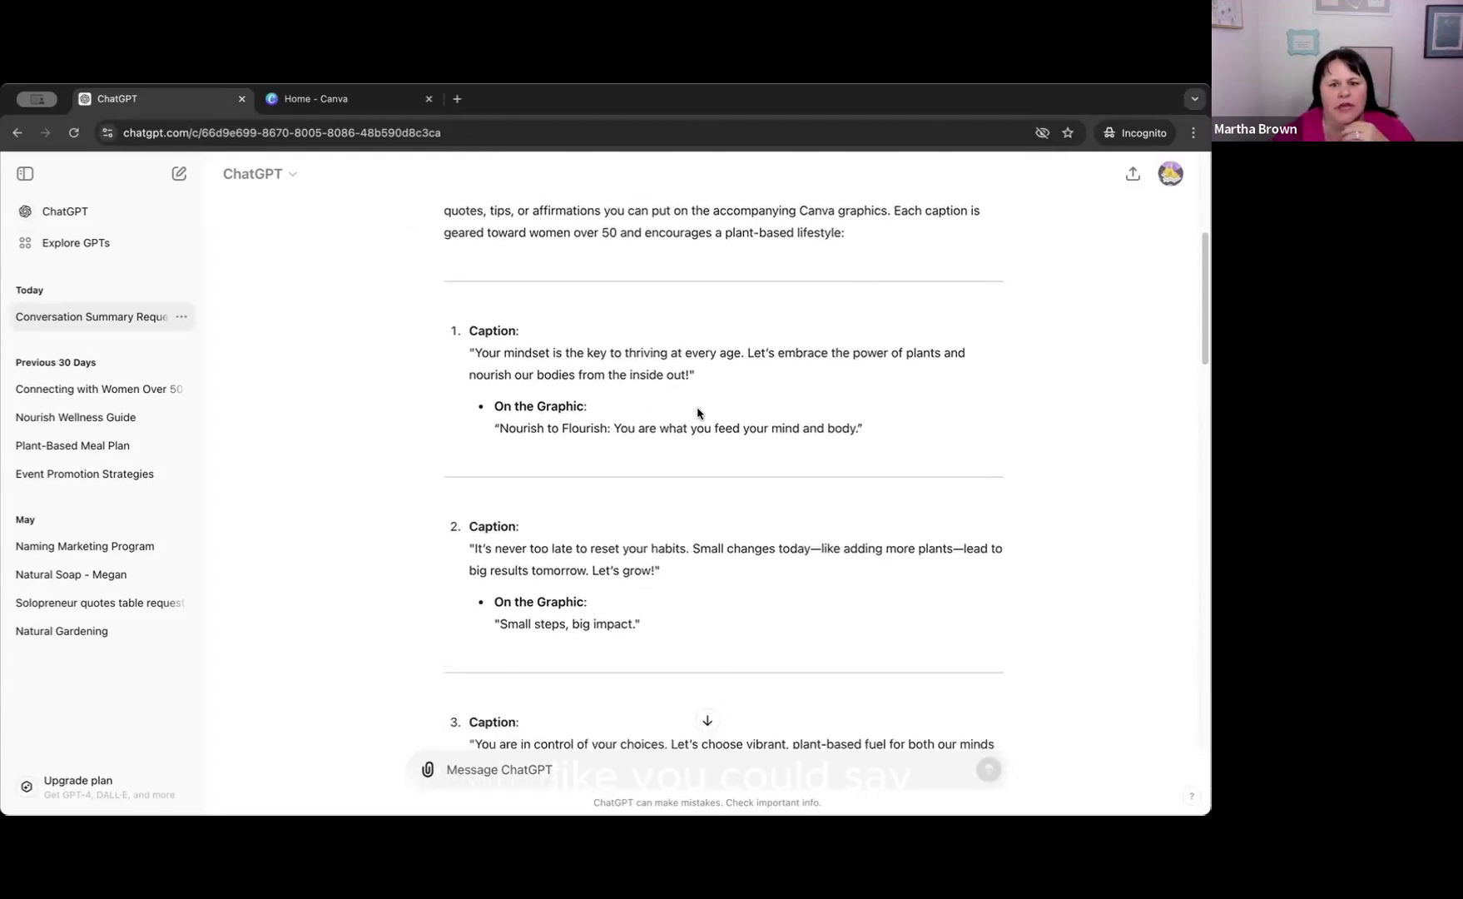
scroll(697, 414, "down", 2)
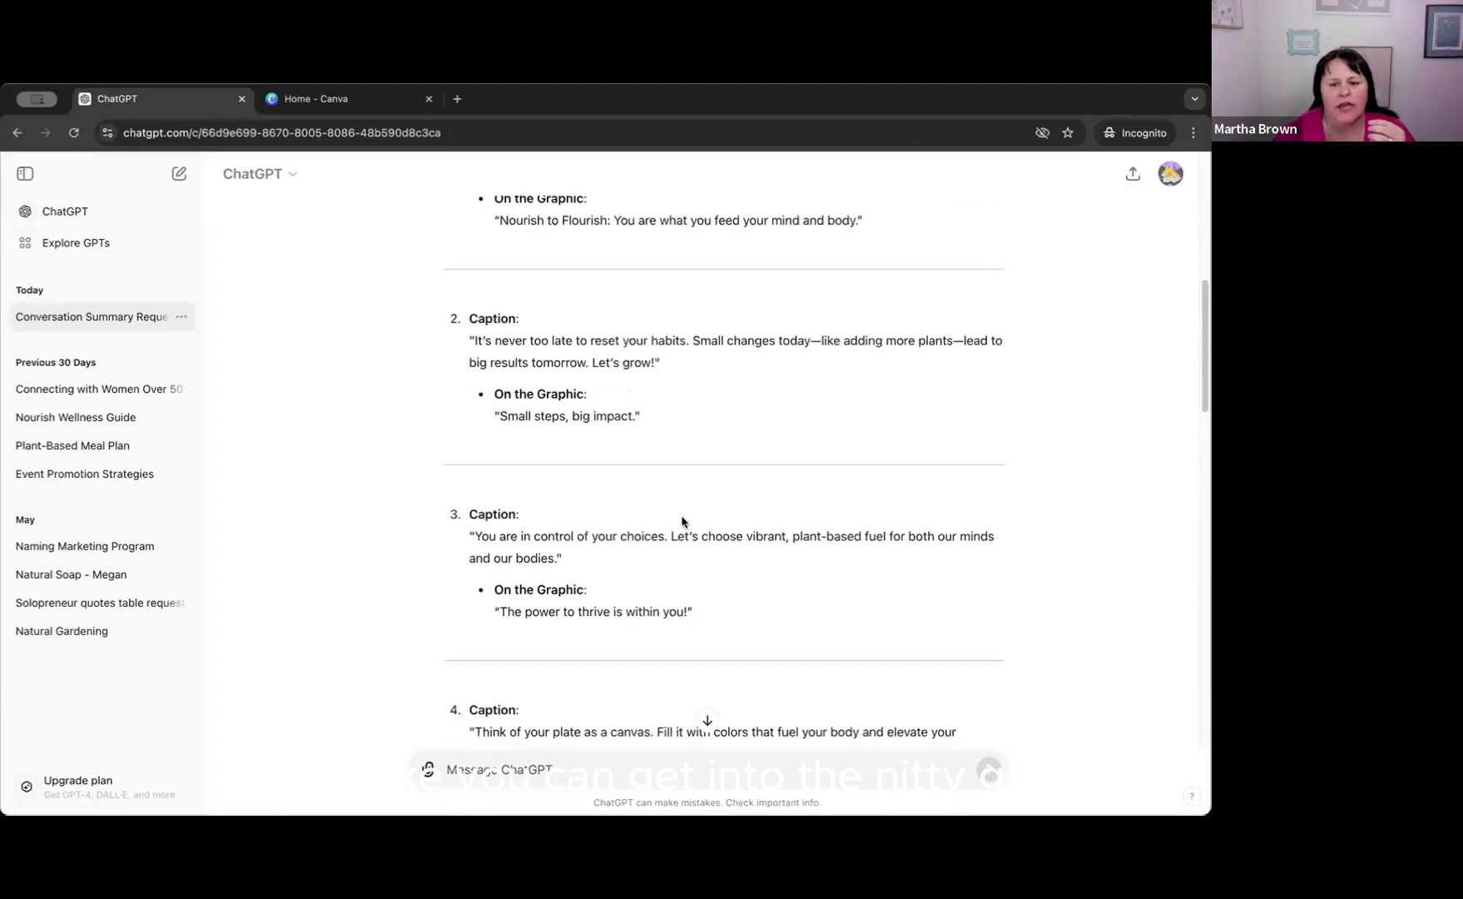
scroll(683, 516, "down", 2)
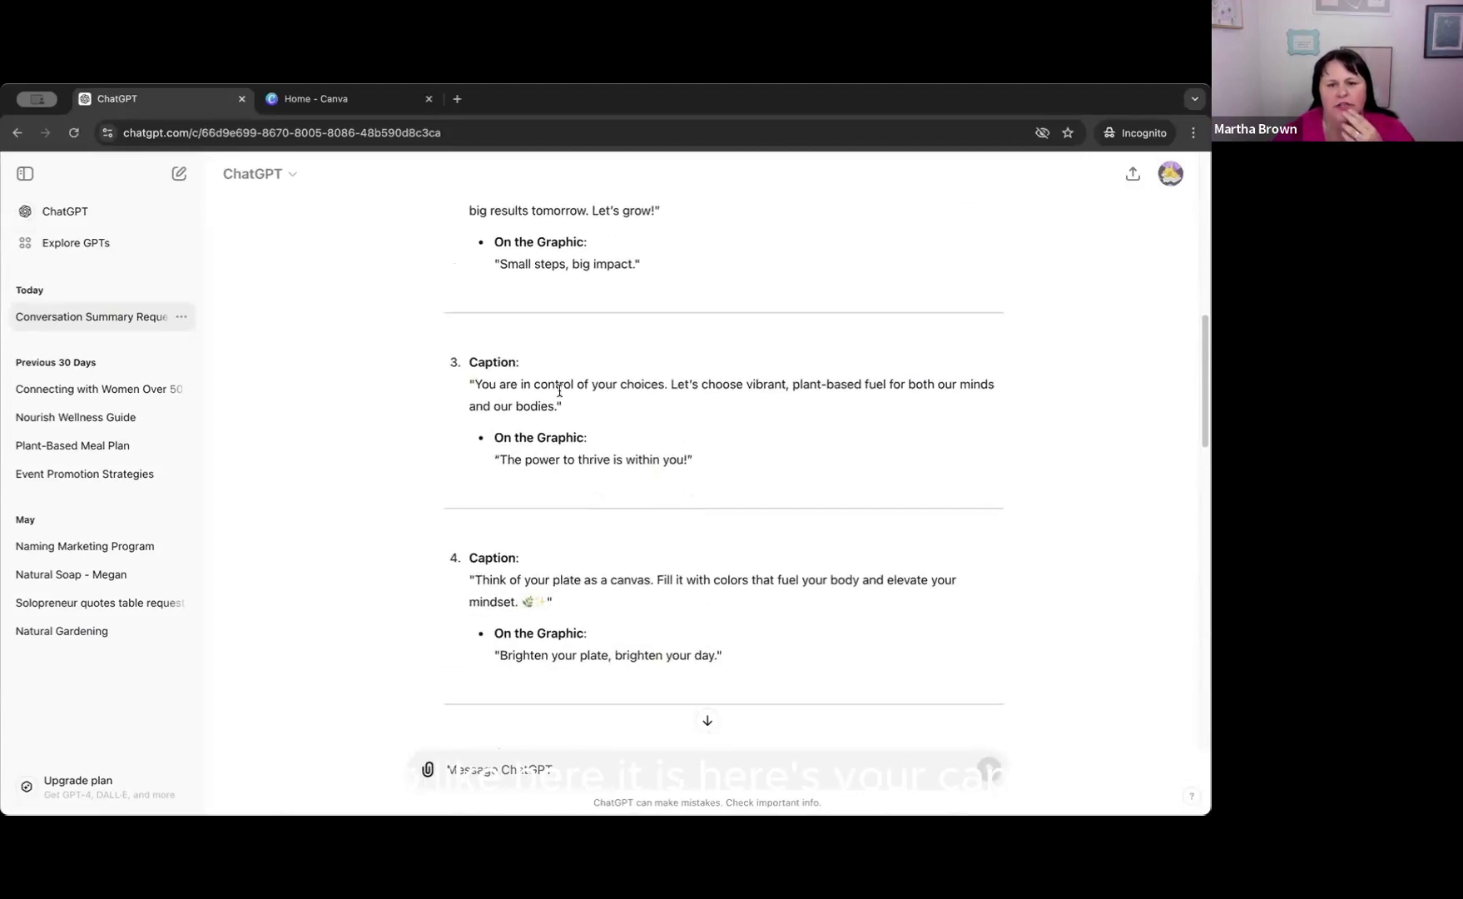
scroll(699, 533, "down", 2)
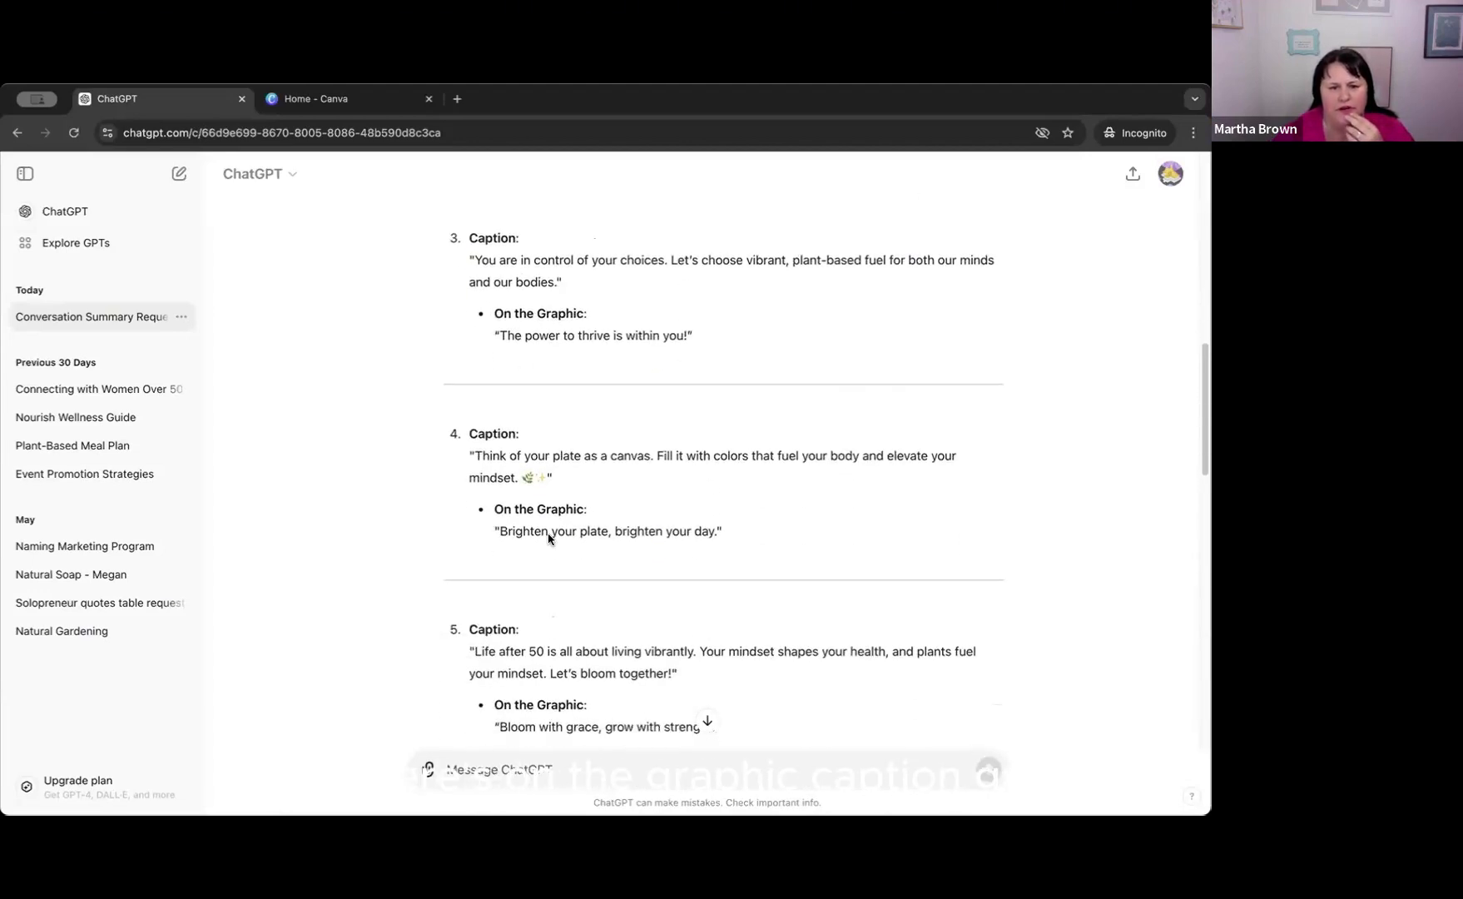
scroll(682, 550, "down", 2)
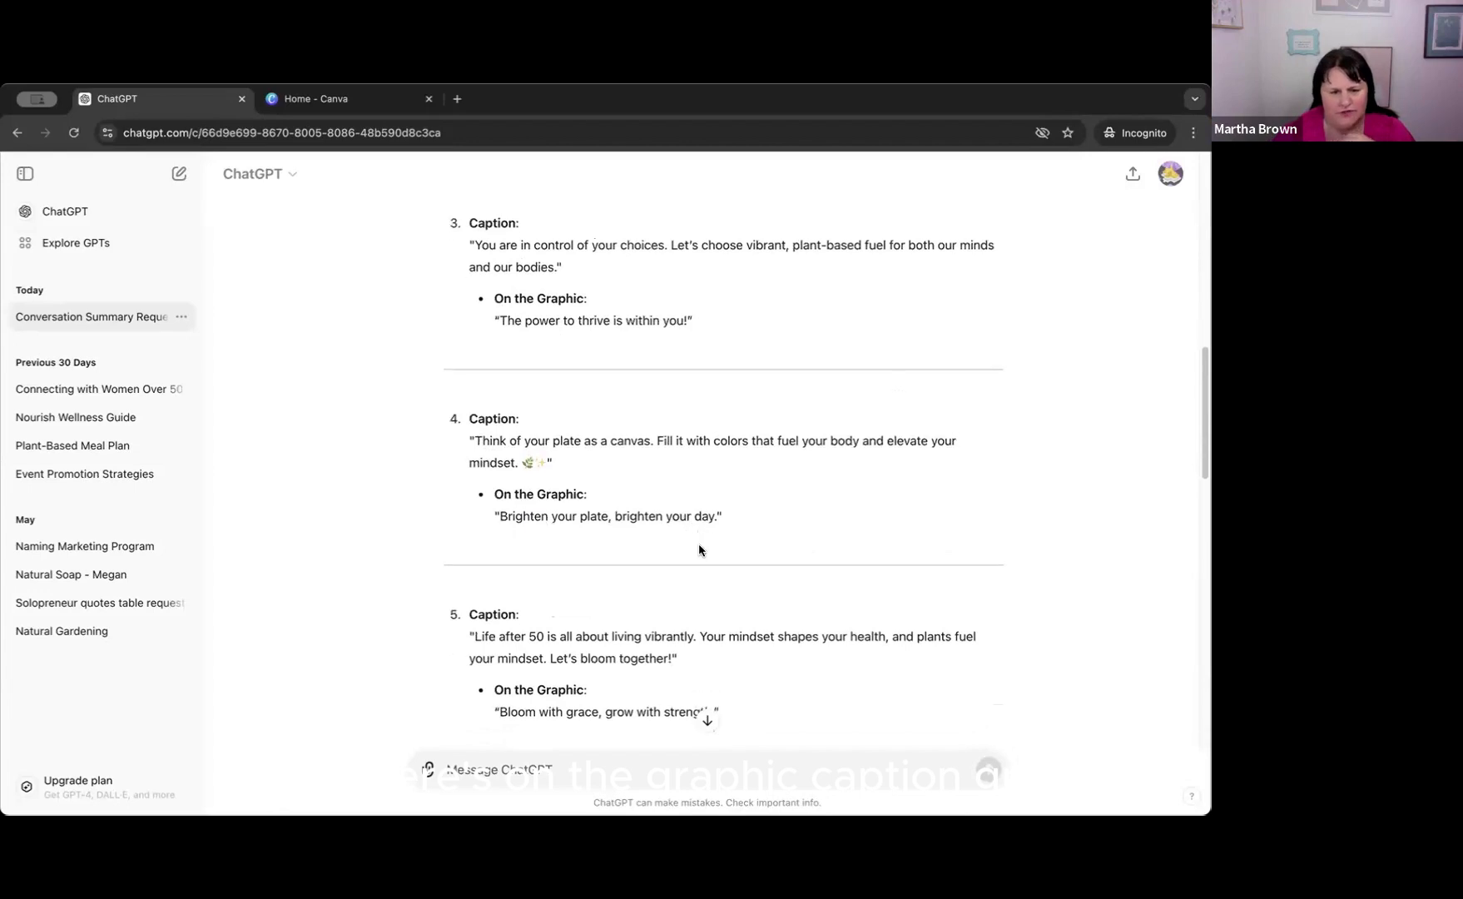
scroll(649, 556, "down", 5)
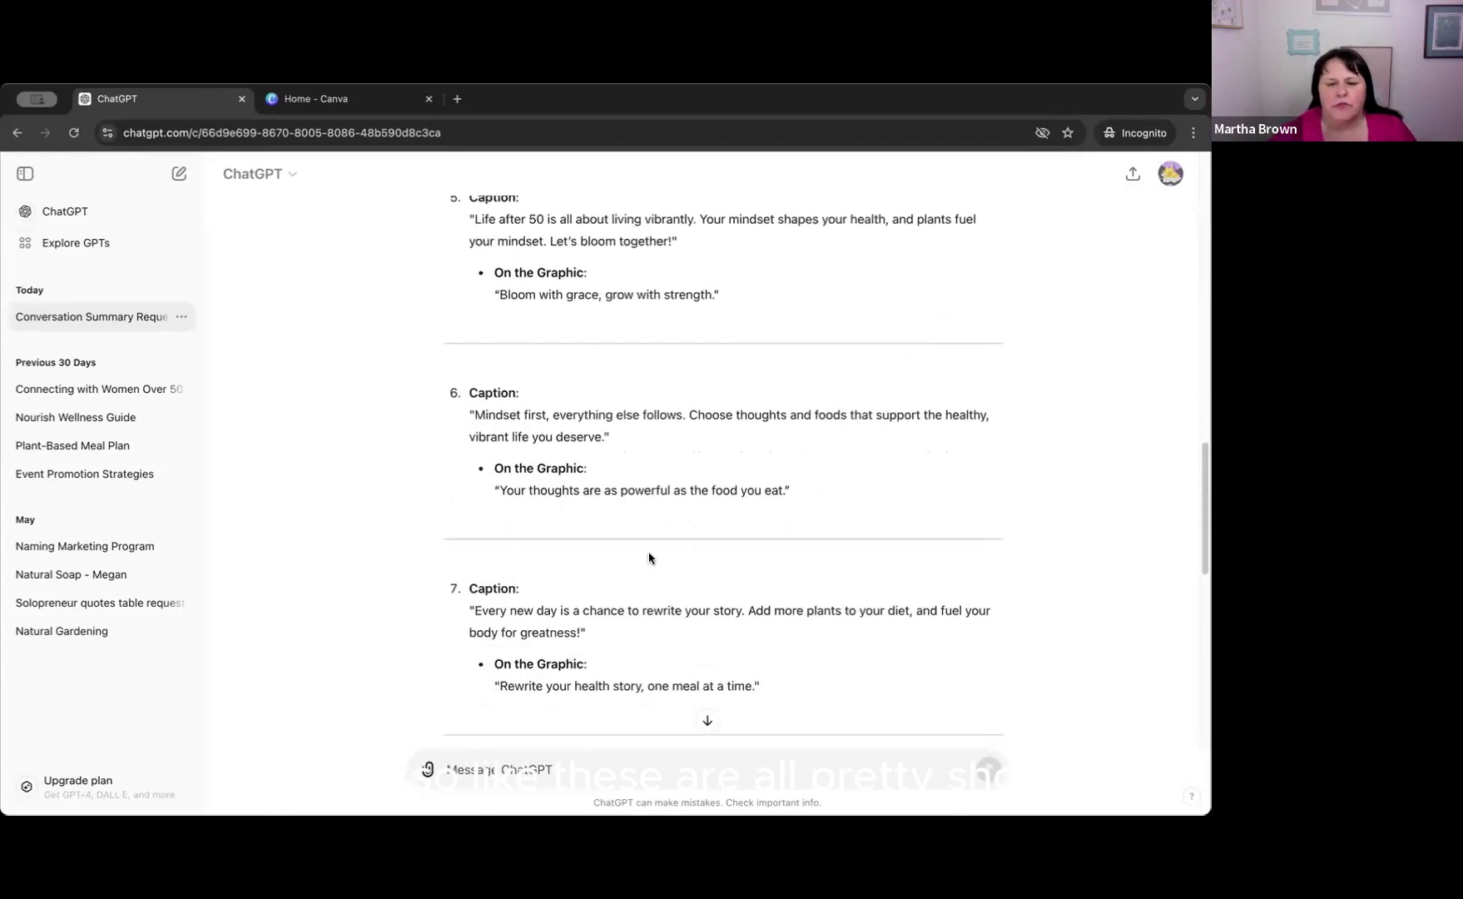
scroll(649, 557, "down", 4)
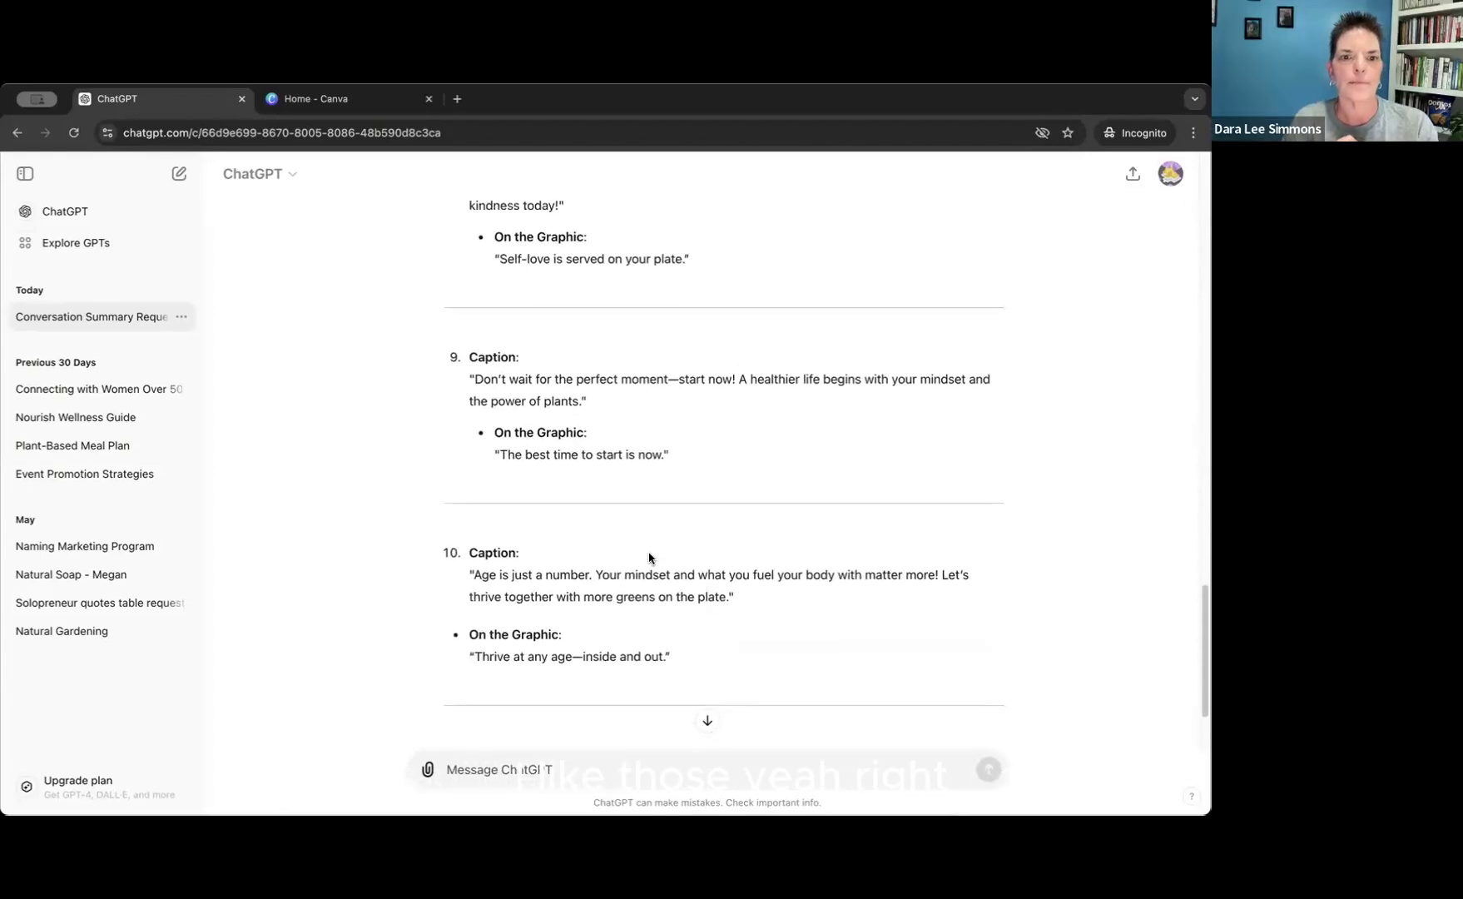
scroll(649, 557, "down", 1)
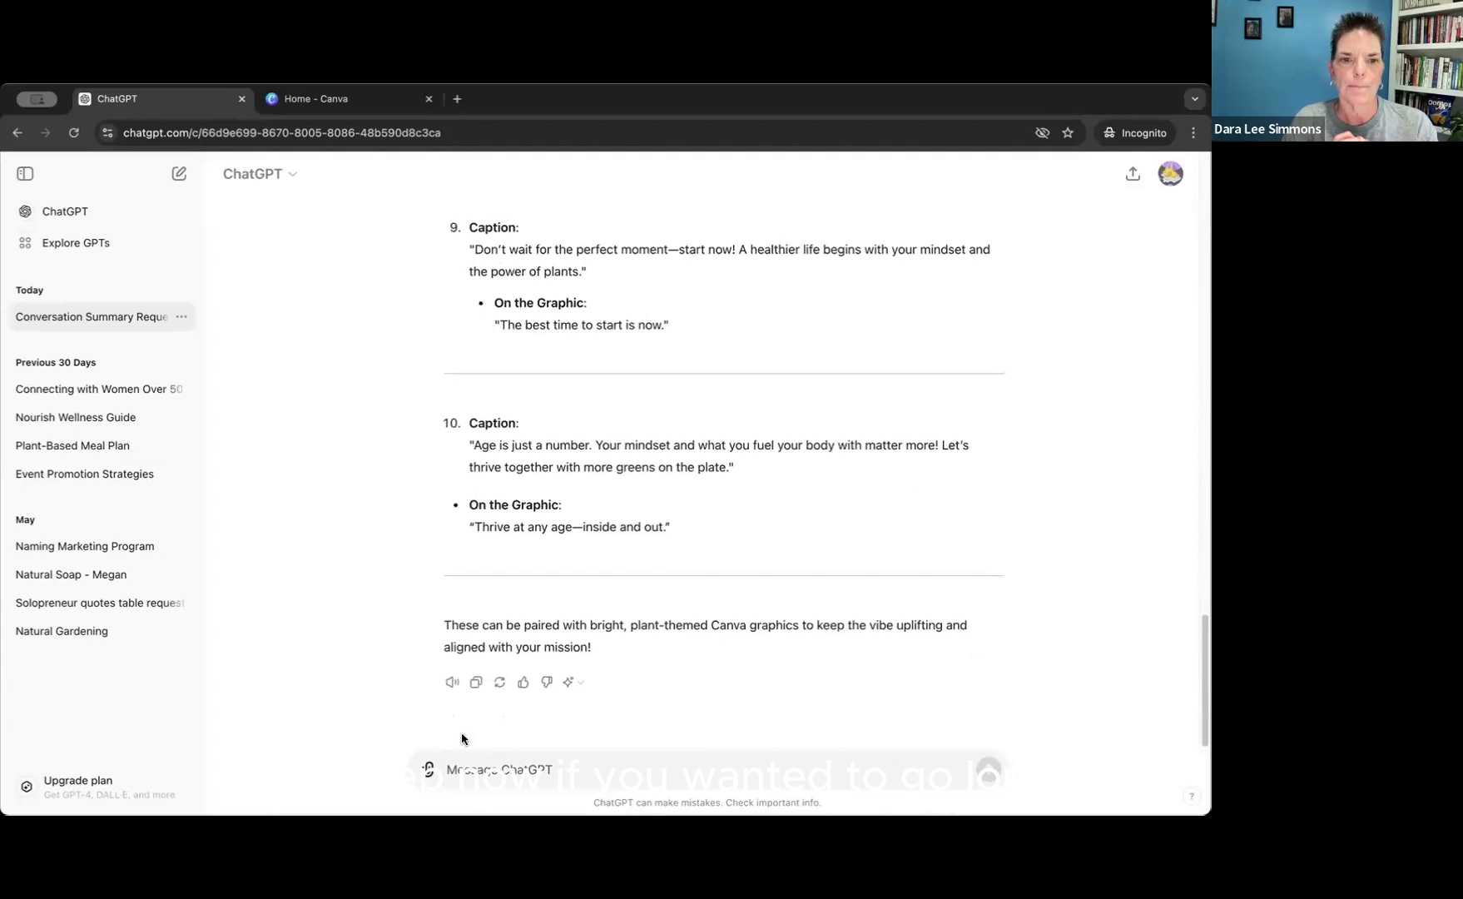
Begin a follow-up prompt with "can you also give me ideas for each one".
left_click(487, 768)
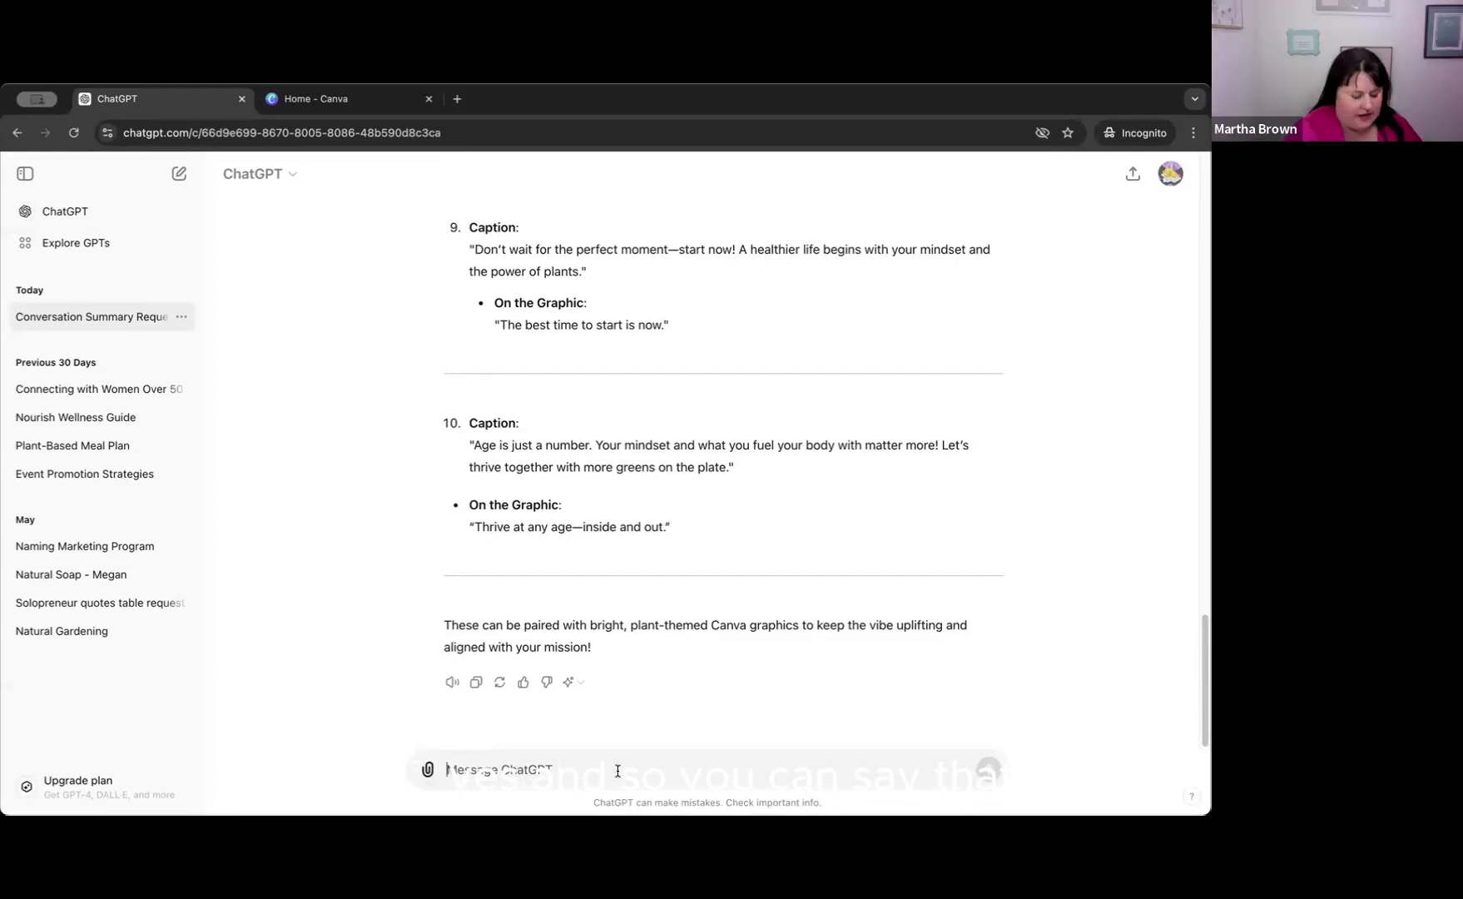
type("can you a")
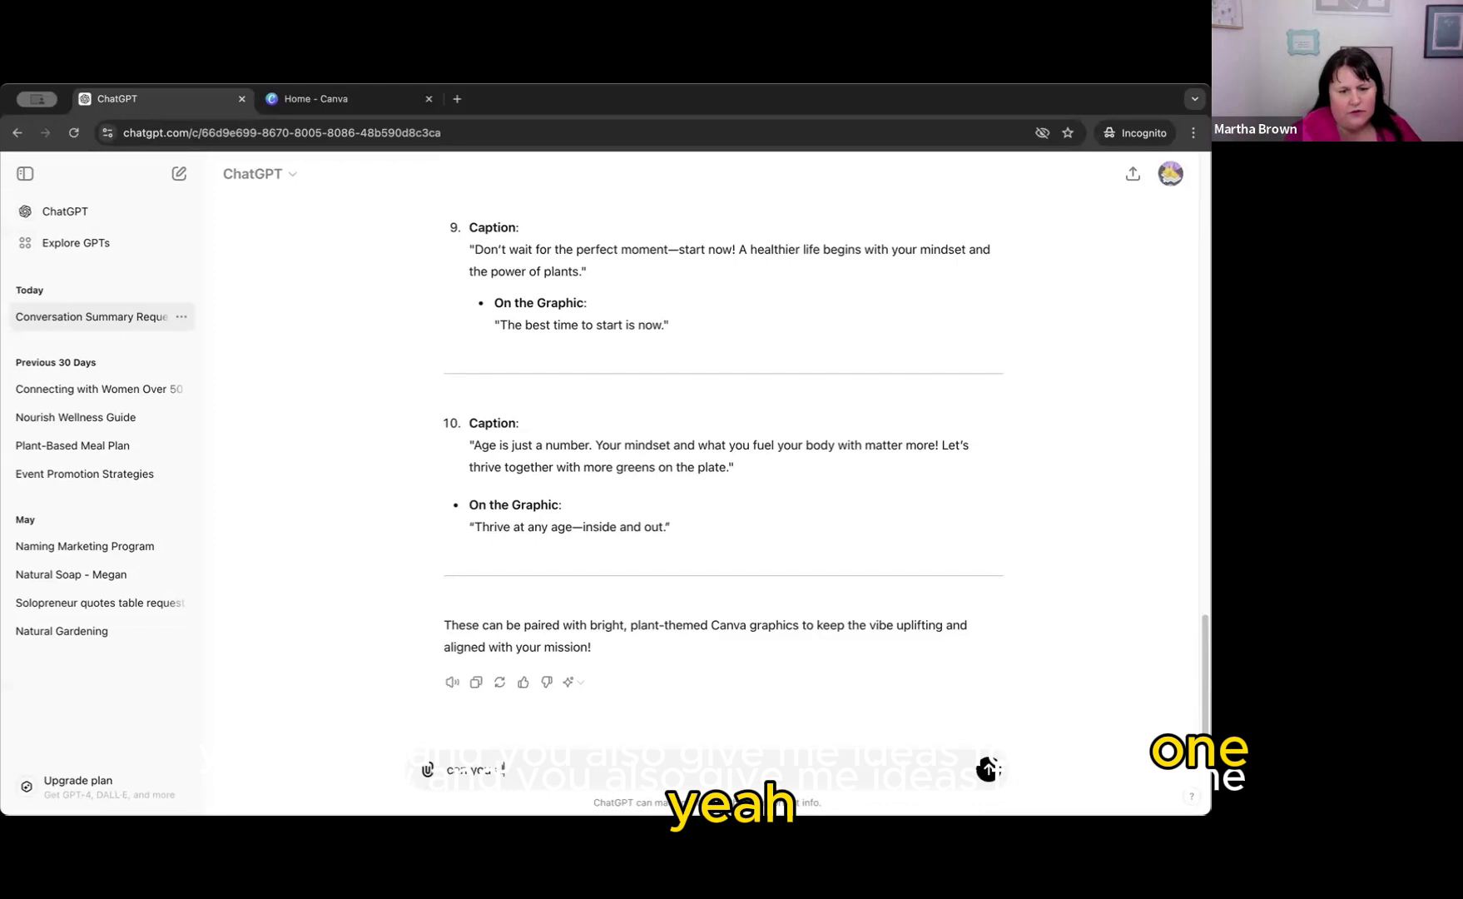
type("lso give me")
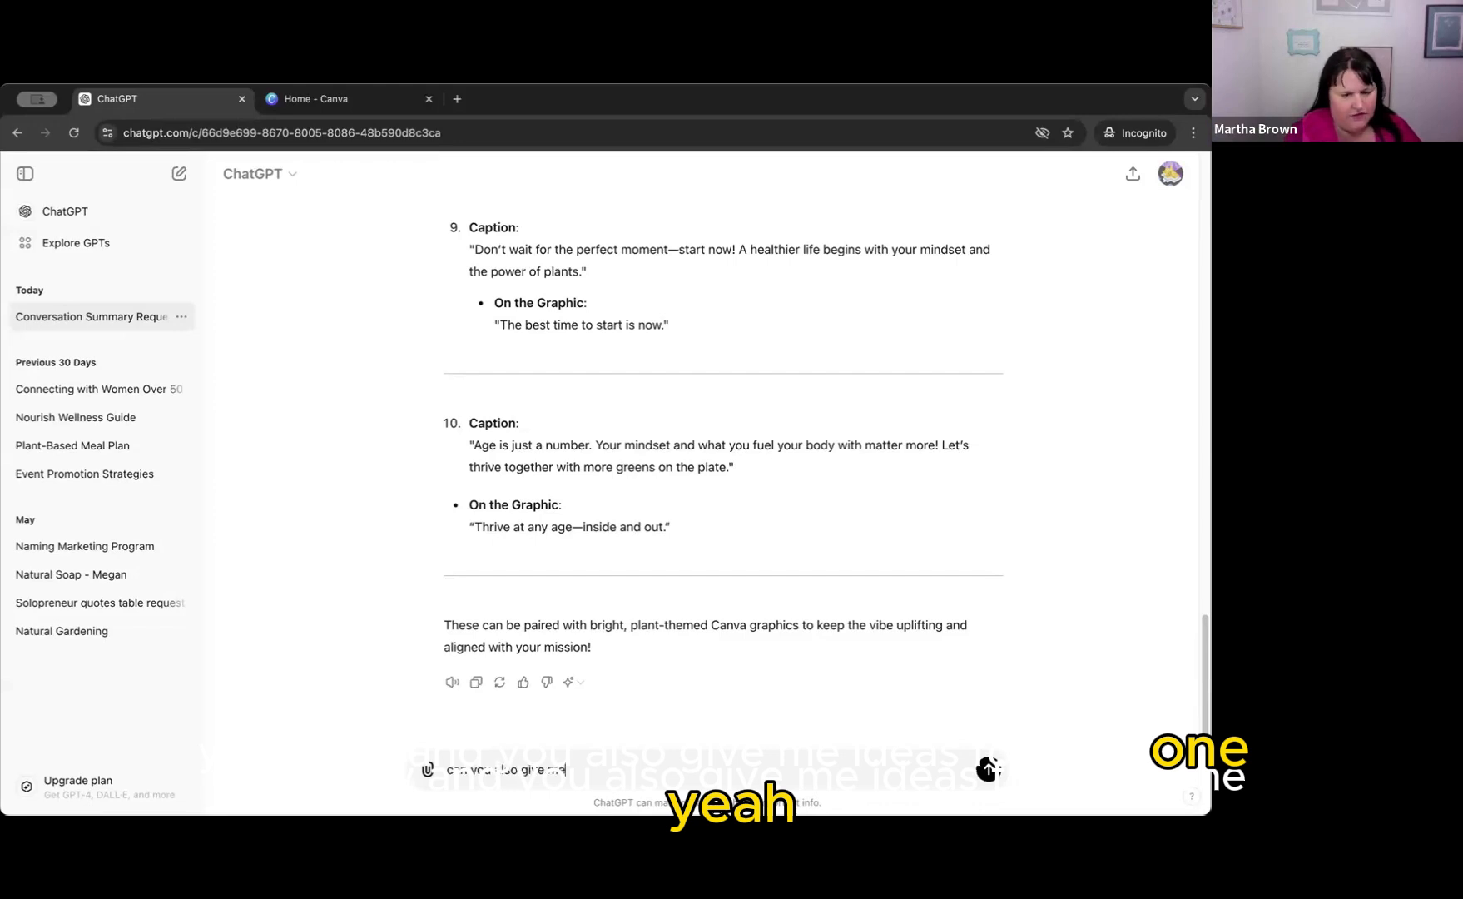
type(" ideas for each one")
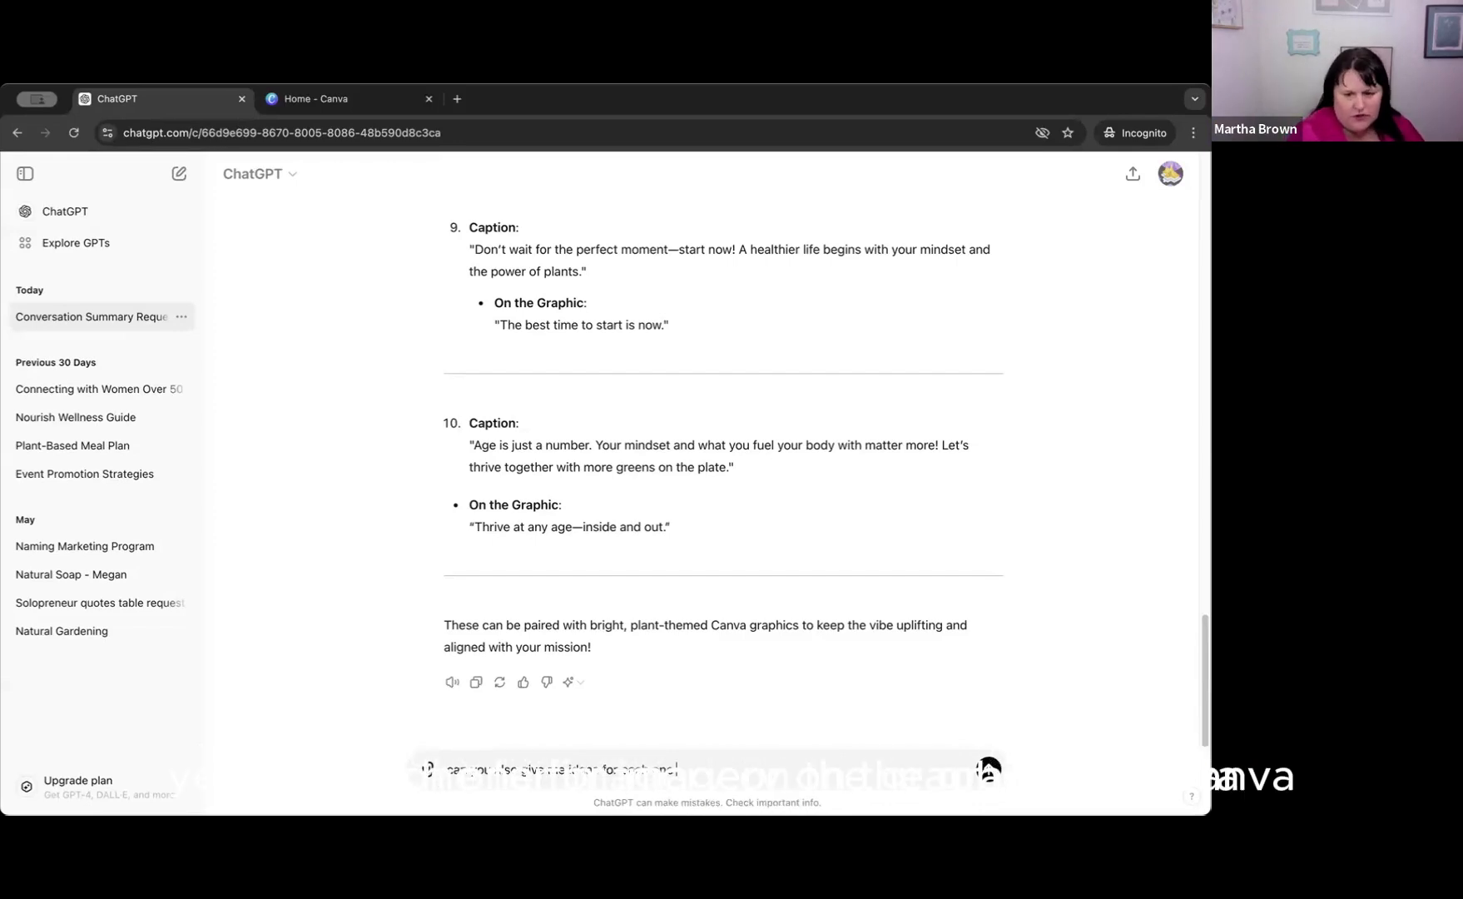
Complete the follow-up prompt with "for imagery on the graphics in Canva please?" and send it.
type("for ima")
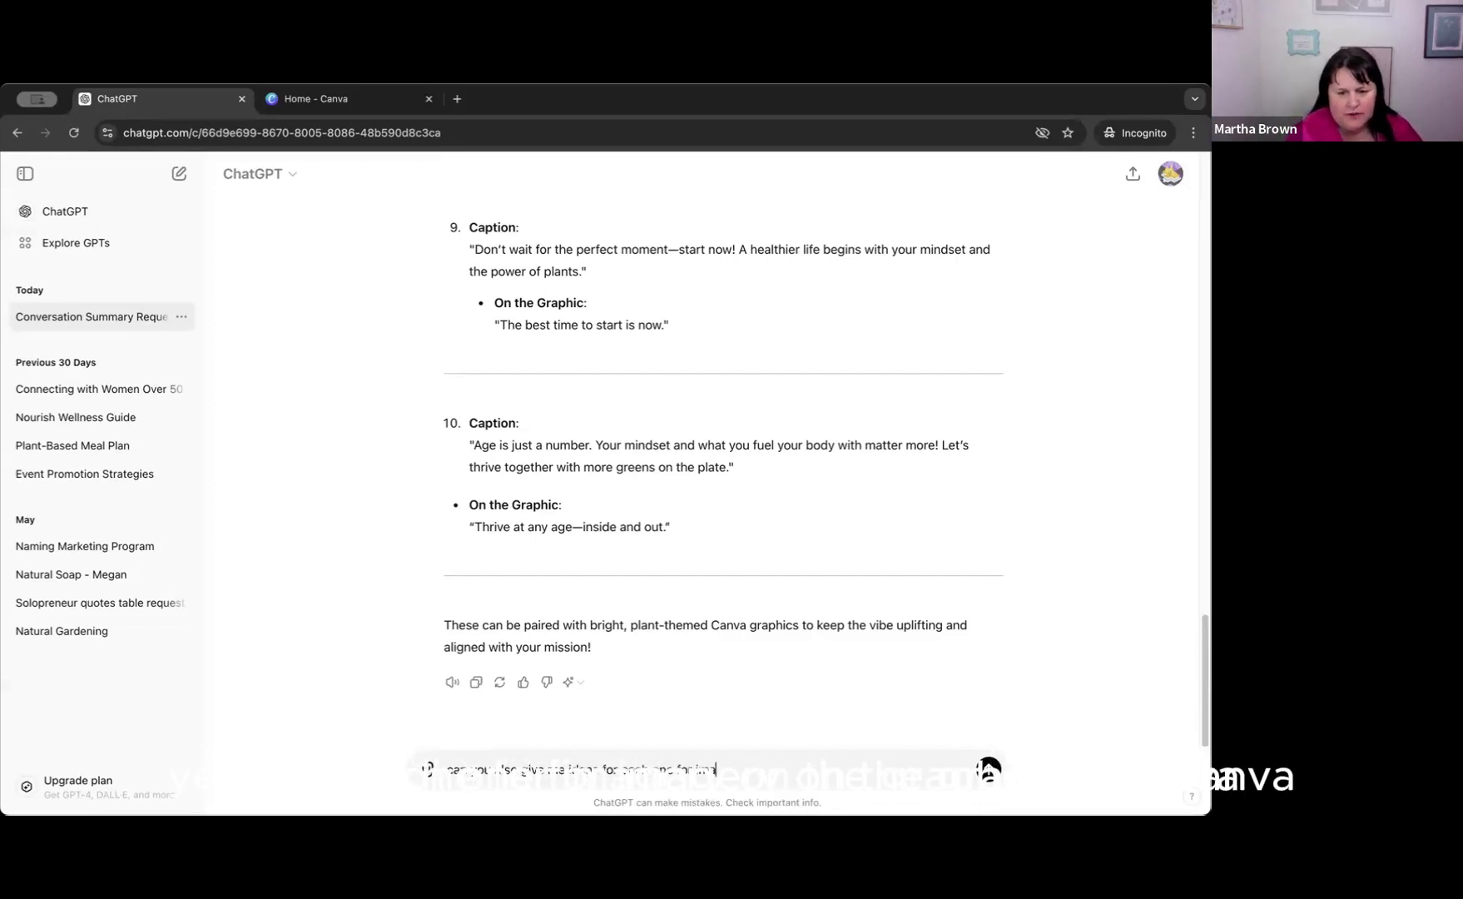
type("gery on the")
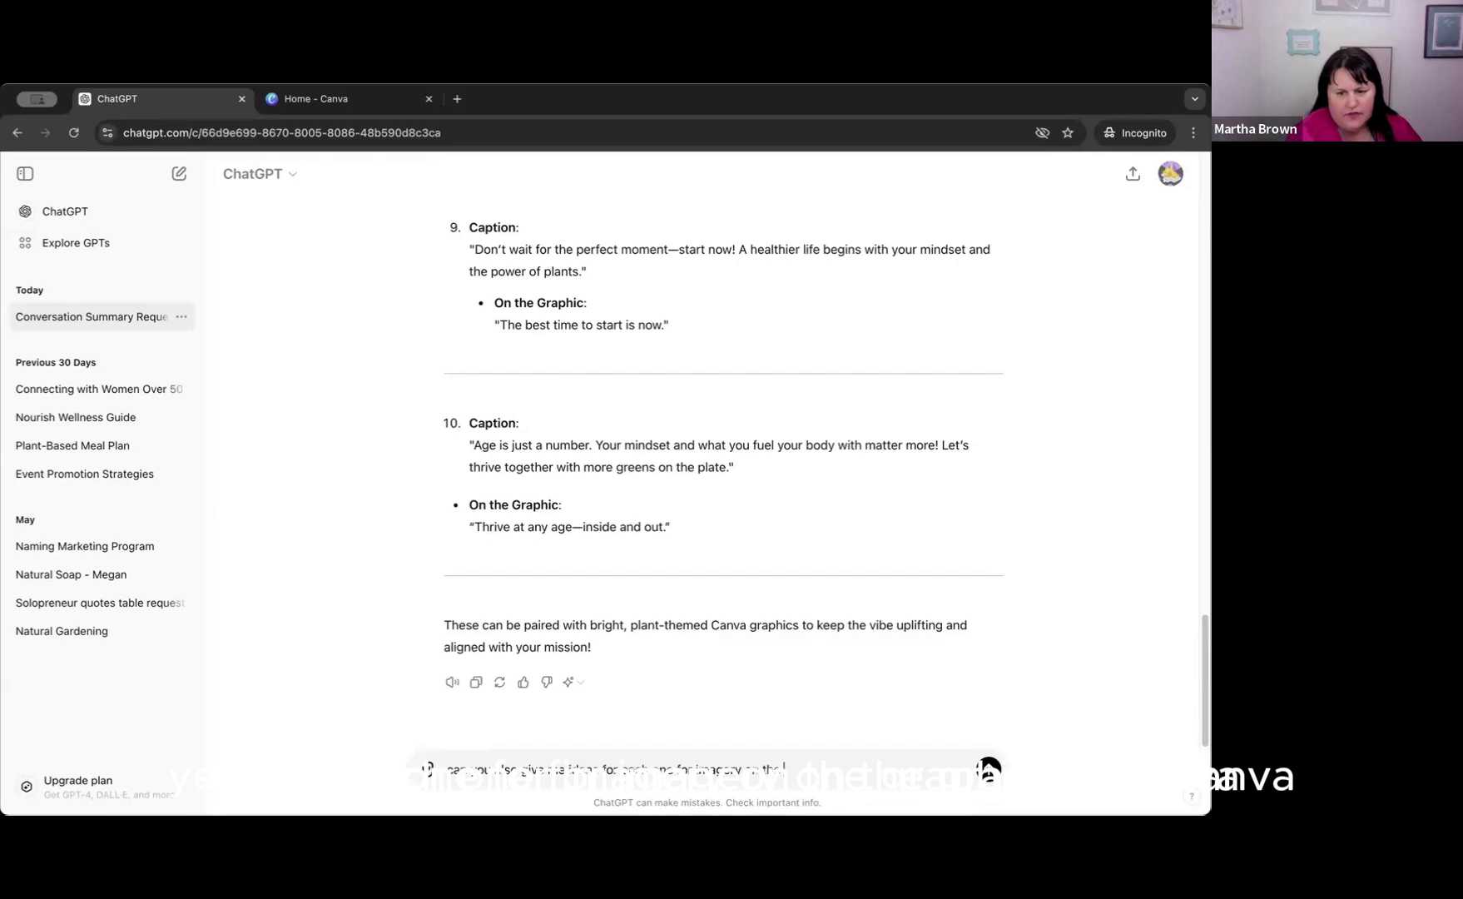
type(" graphics in Canva")
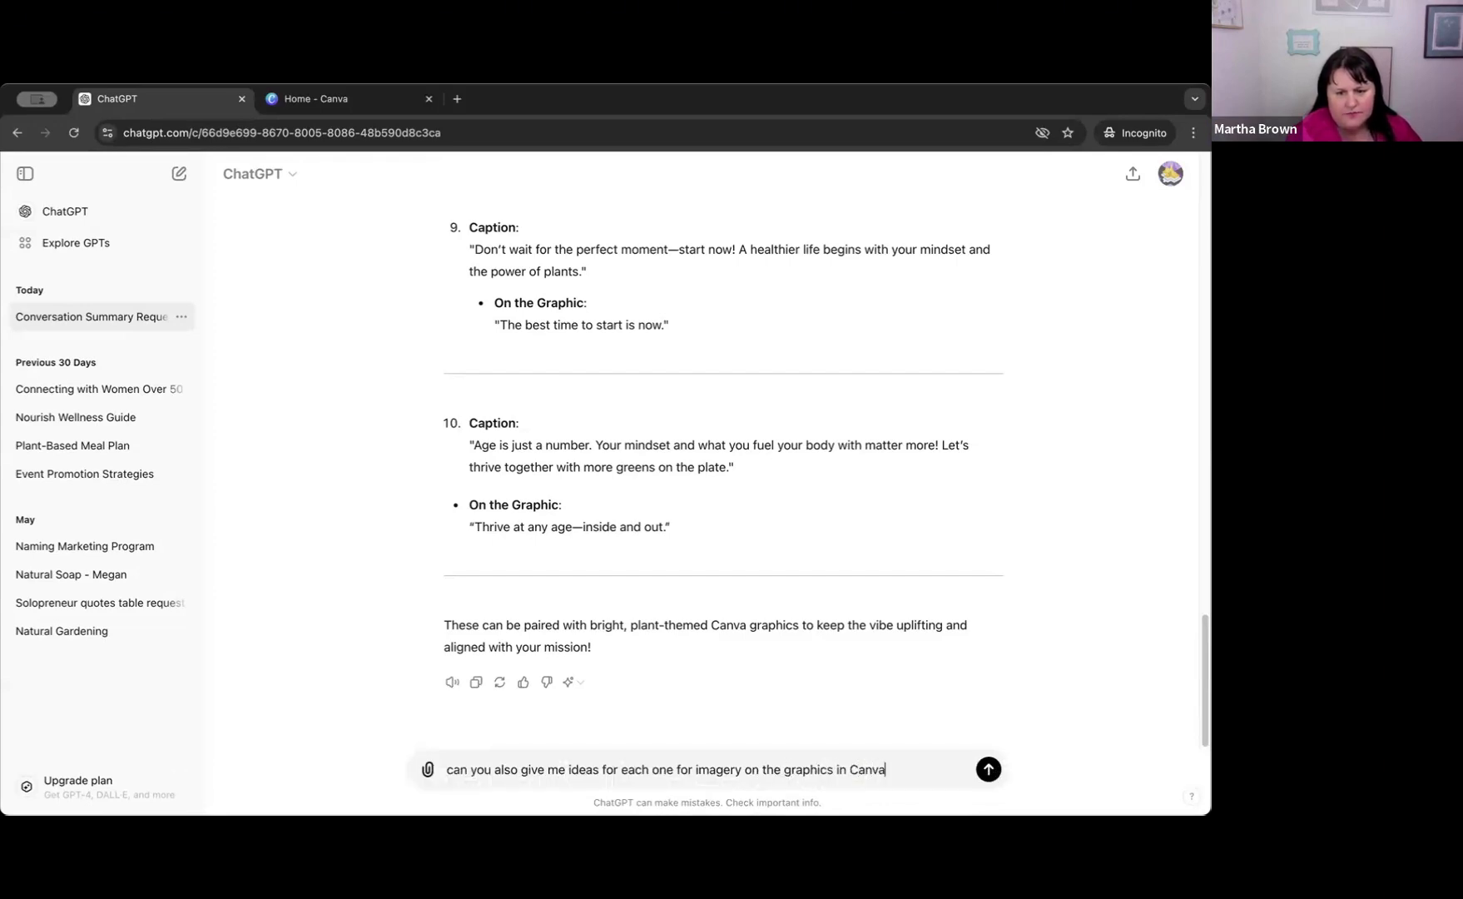
type(" please?")
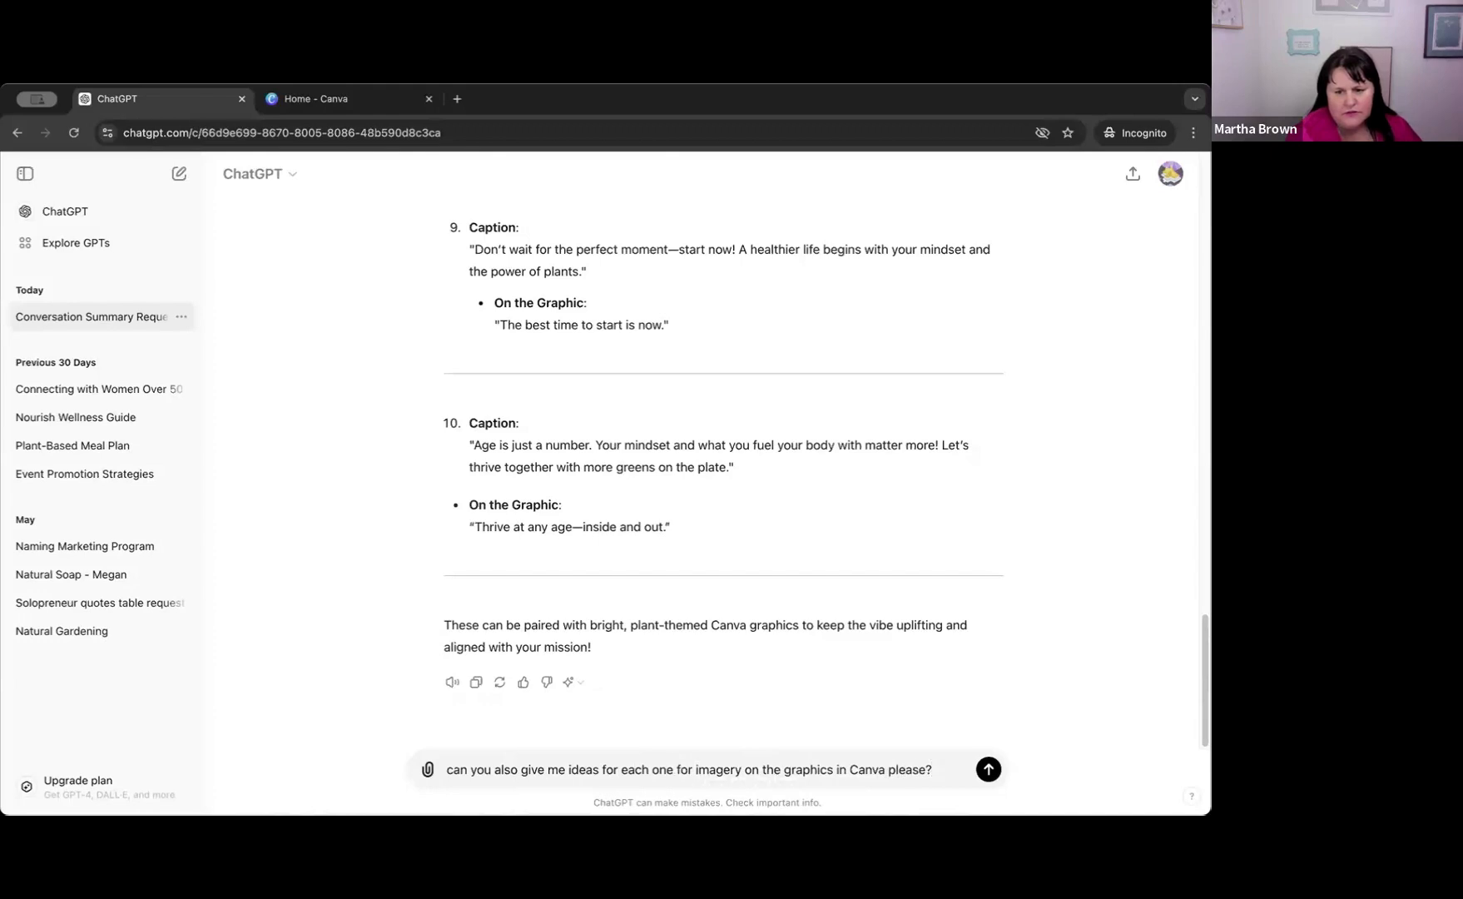
key("Return")
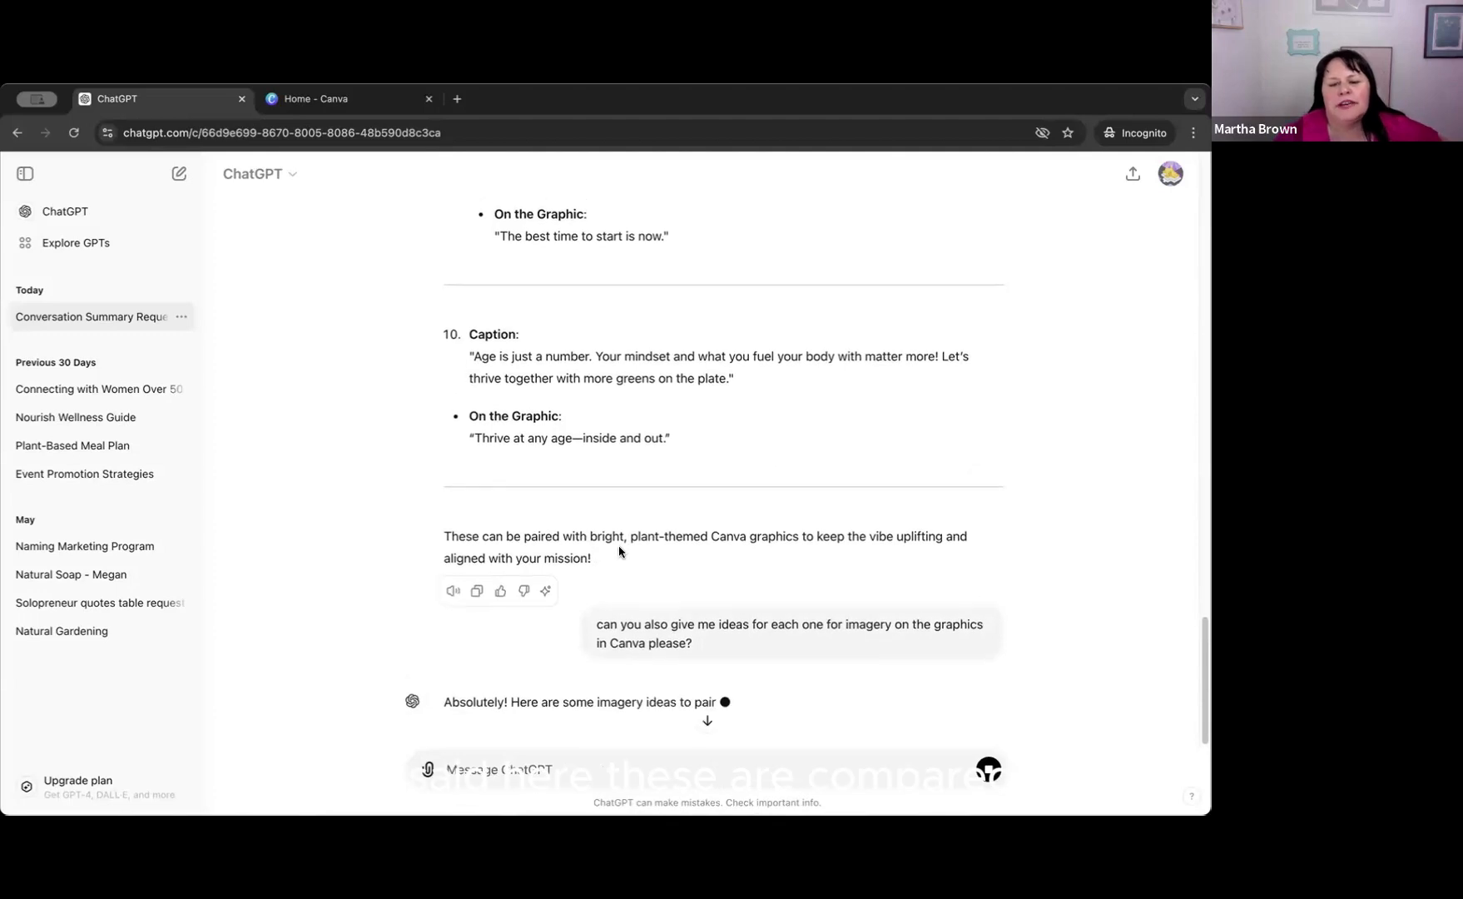
Review the imagery ideas ChatGPT gives for the first three captions.
scroll(632, 533, "down", 3)
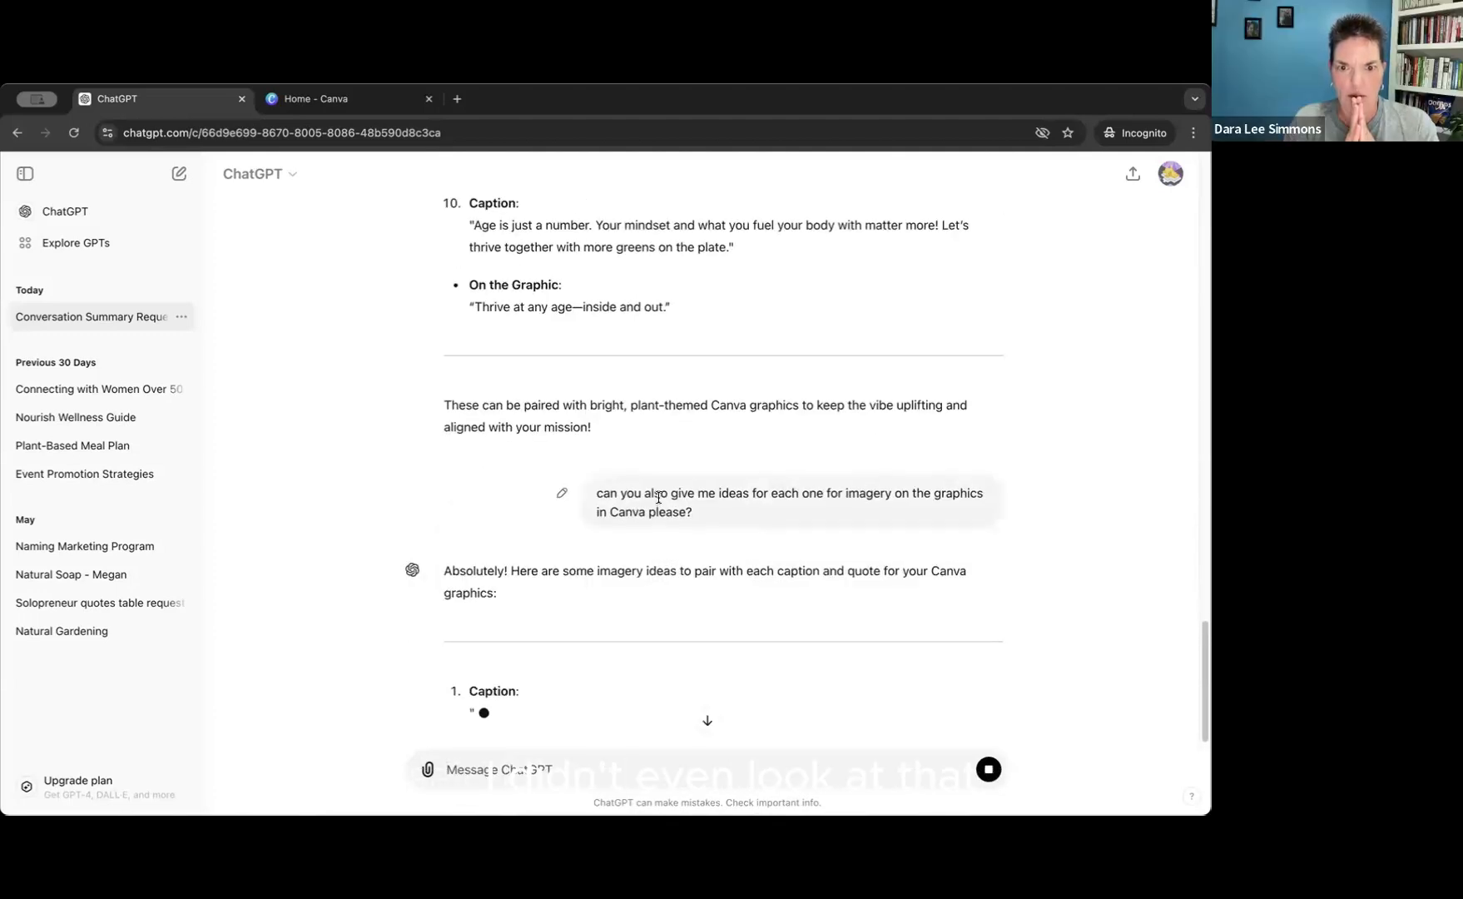
scroll(658, 498, "up", 1)
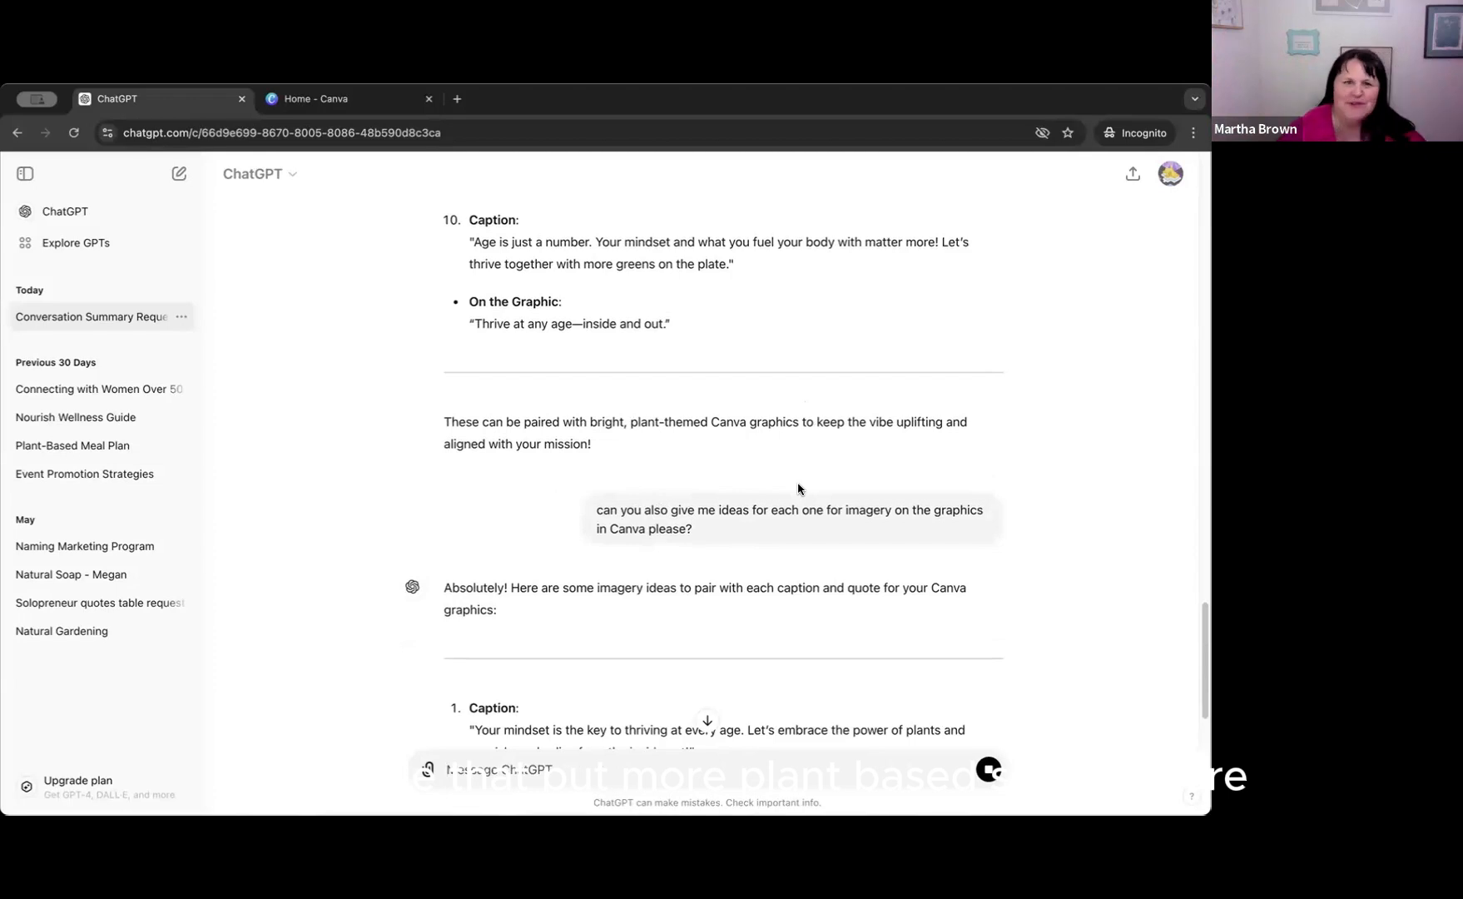
scroll(782, 499, "down", 5)
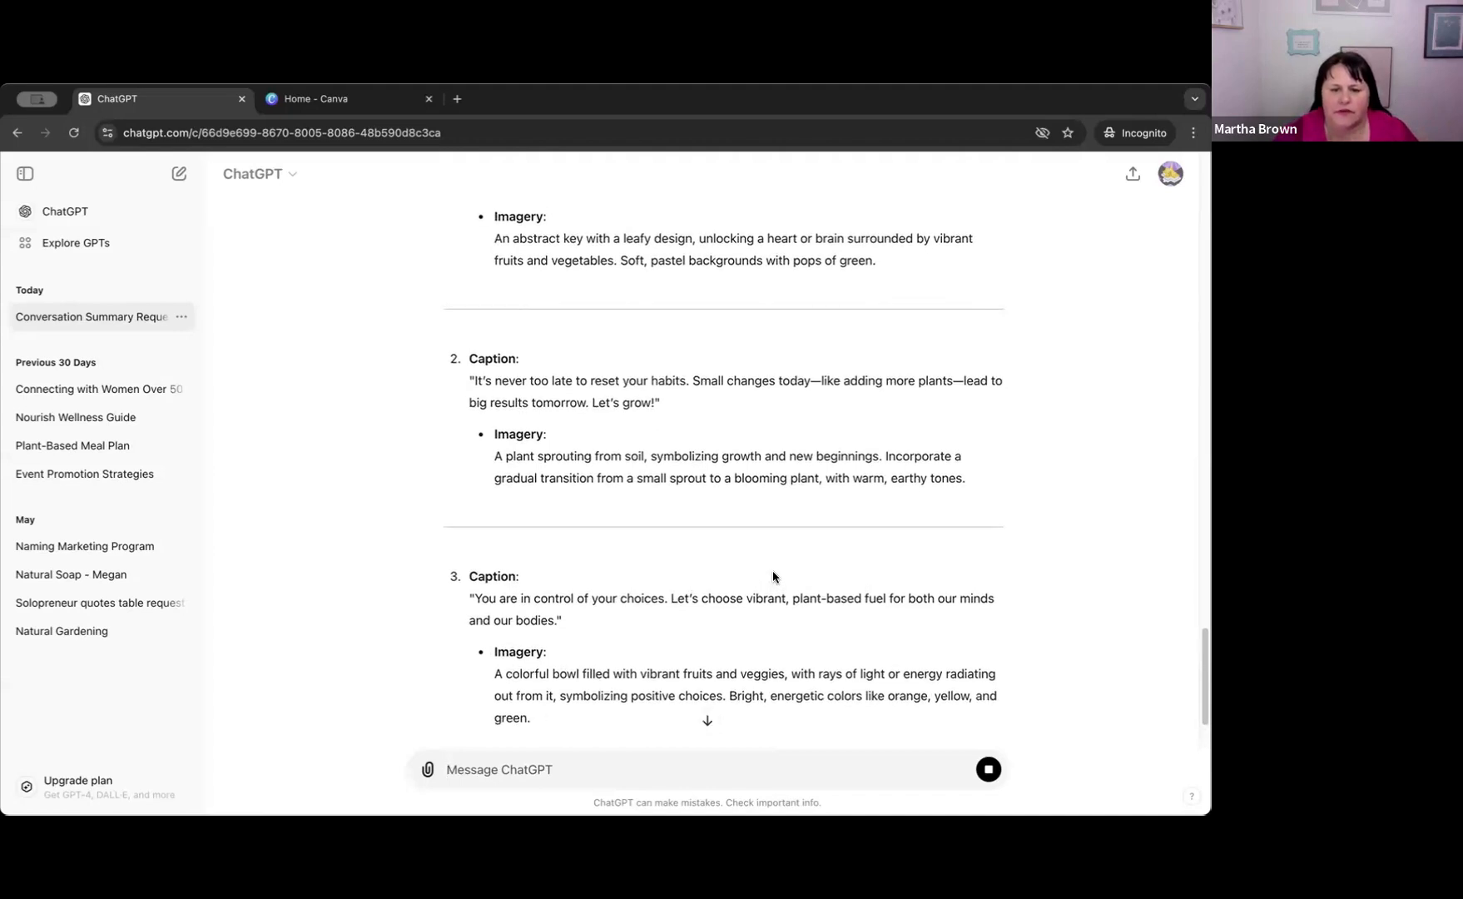
scroll(805, 584, "up", 1)
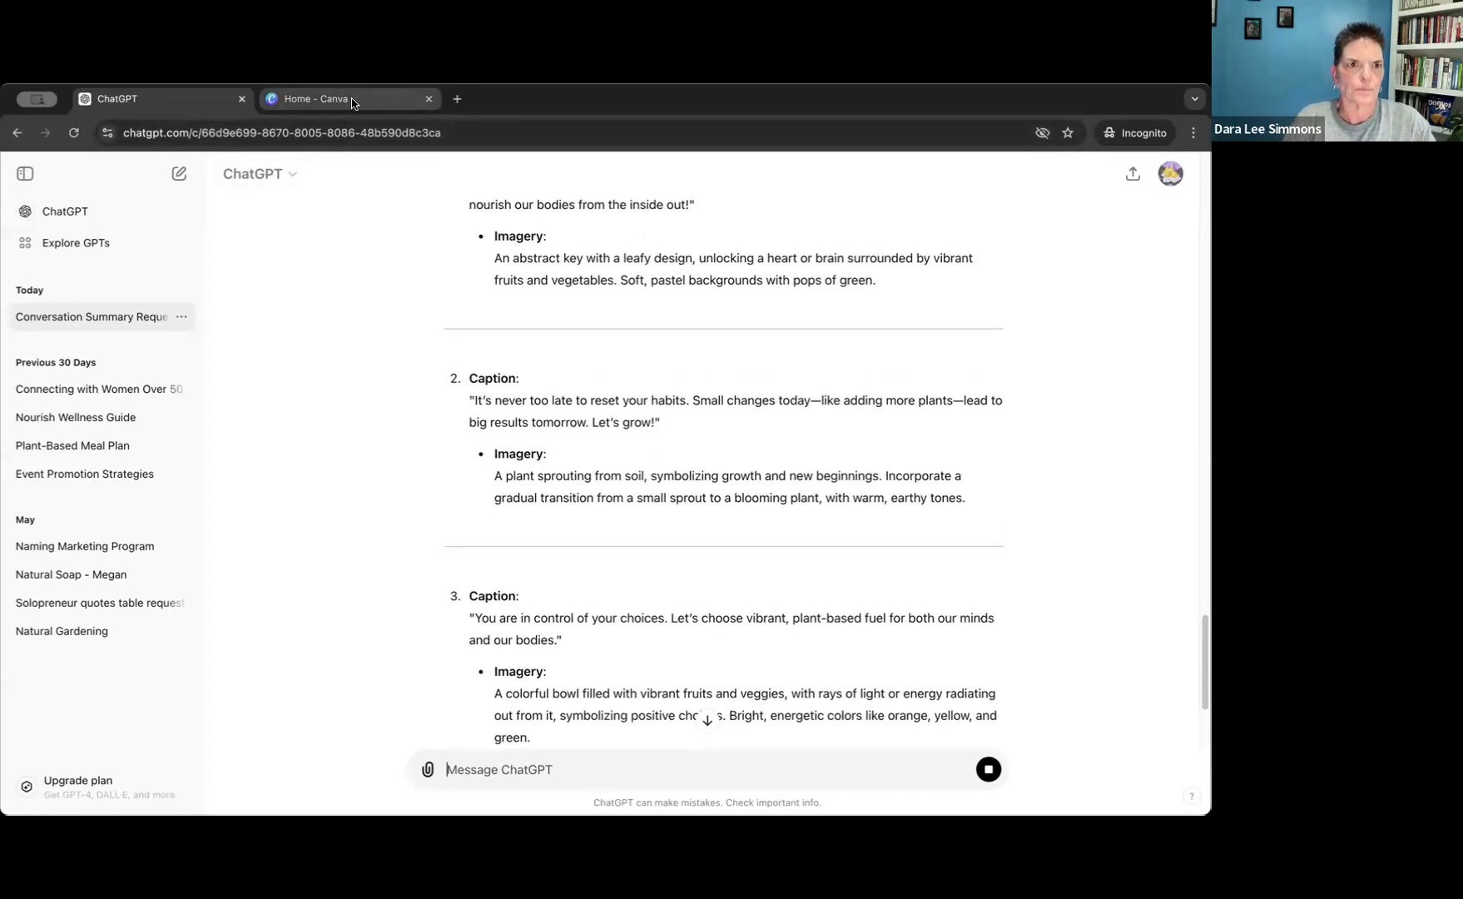
scroll(653, 360, "up", 2)
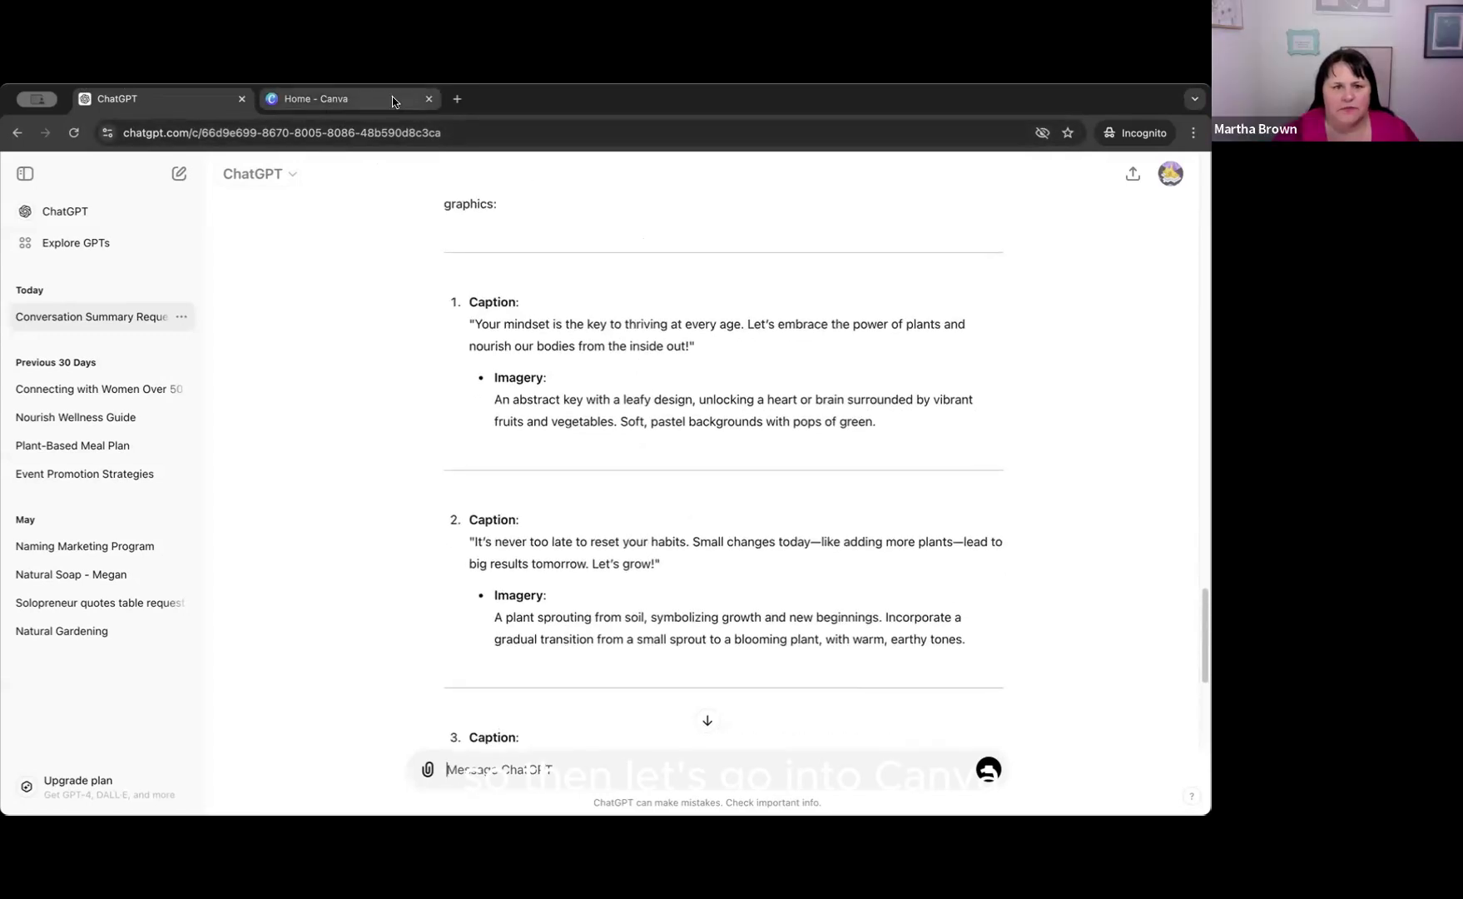
Switch to the Canva home page, look over the recent designs and dismiss the billing e-mail notice.
left_click(350, 99)
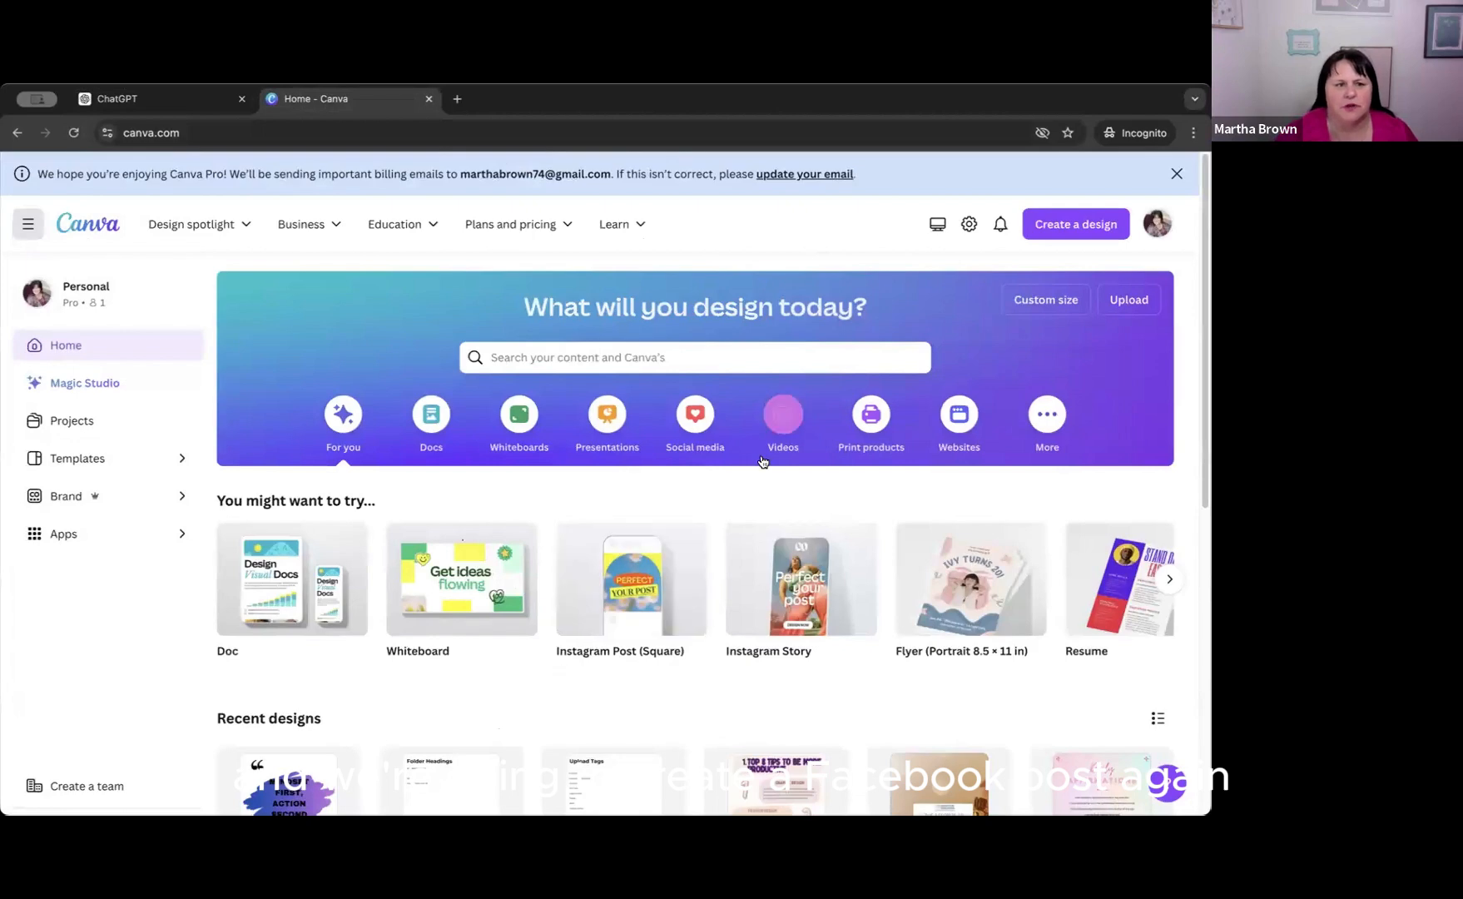
scroll(812, 461, "down", 2)
scroll(820, 466, "up", 2)
scroll(829, 485, "down", 3)
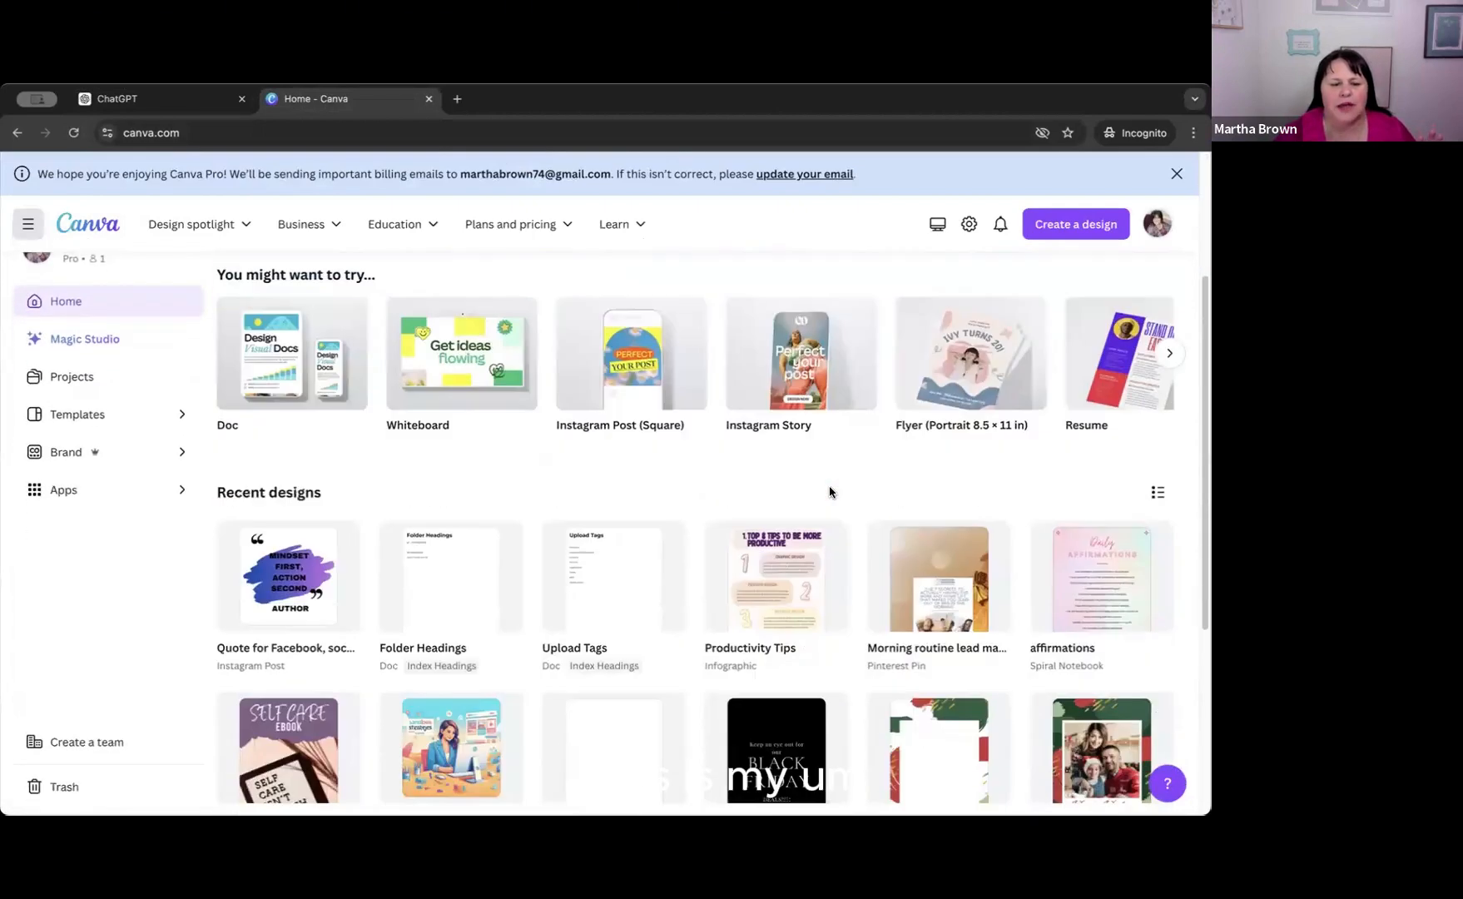
scroll(828, 492, "down", 2)
scroll(829, 492, "up", 5)
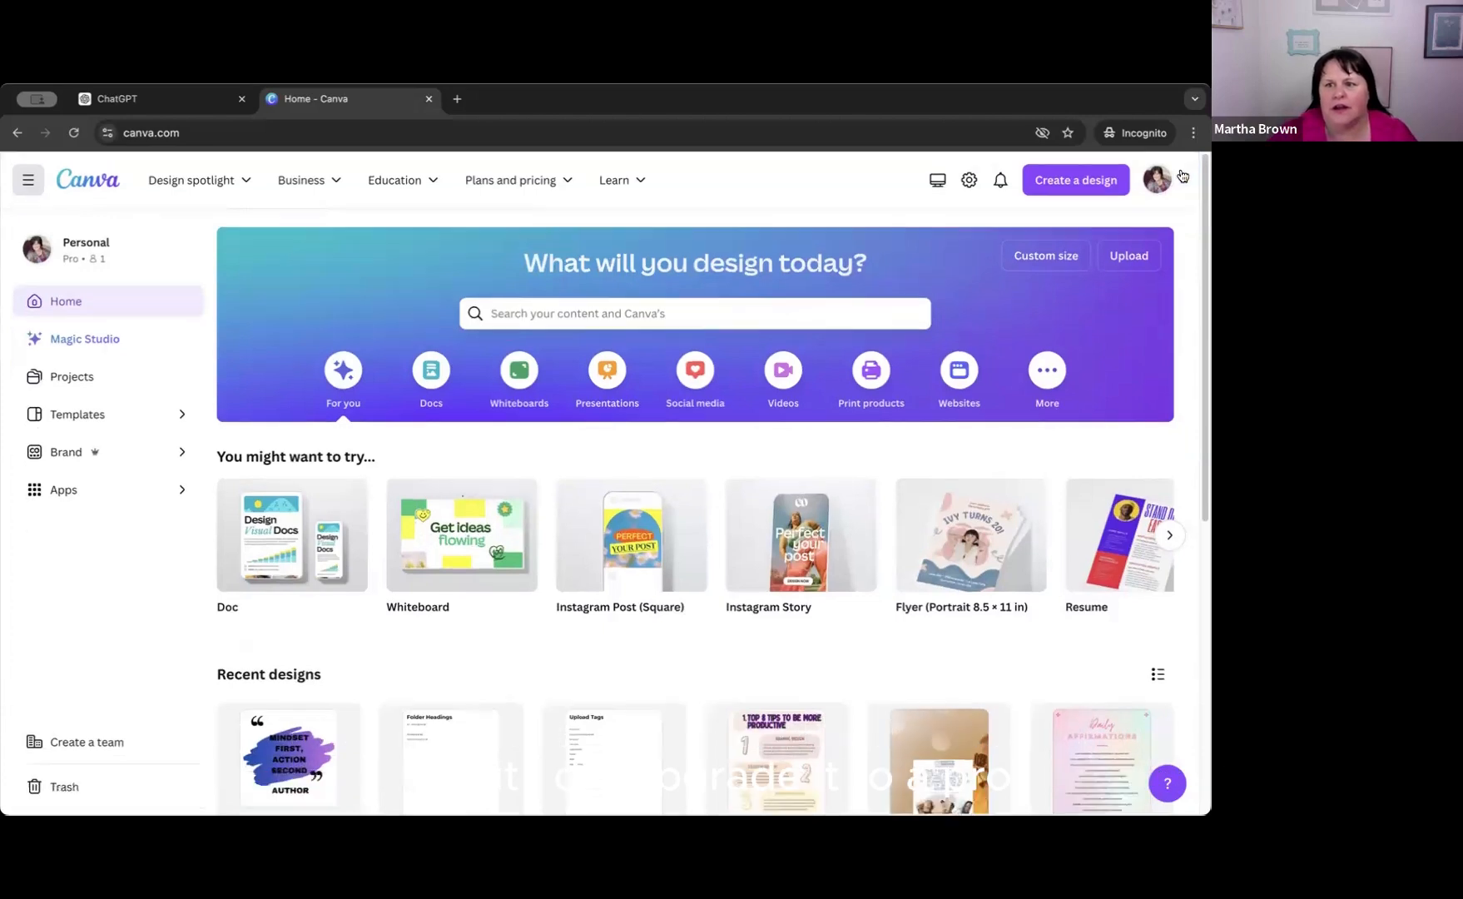
left_click(1176, 173)
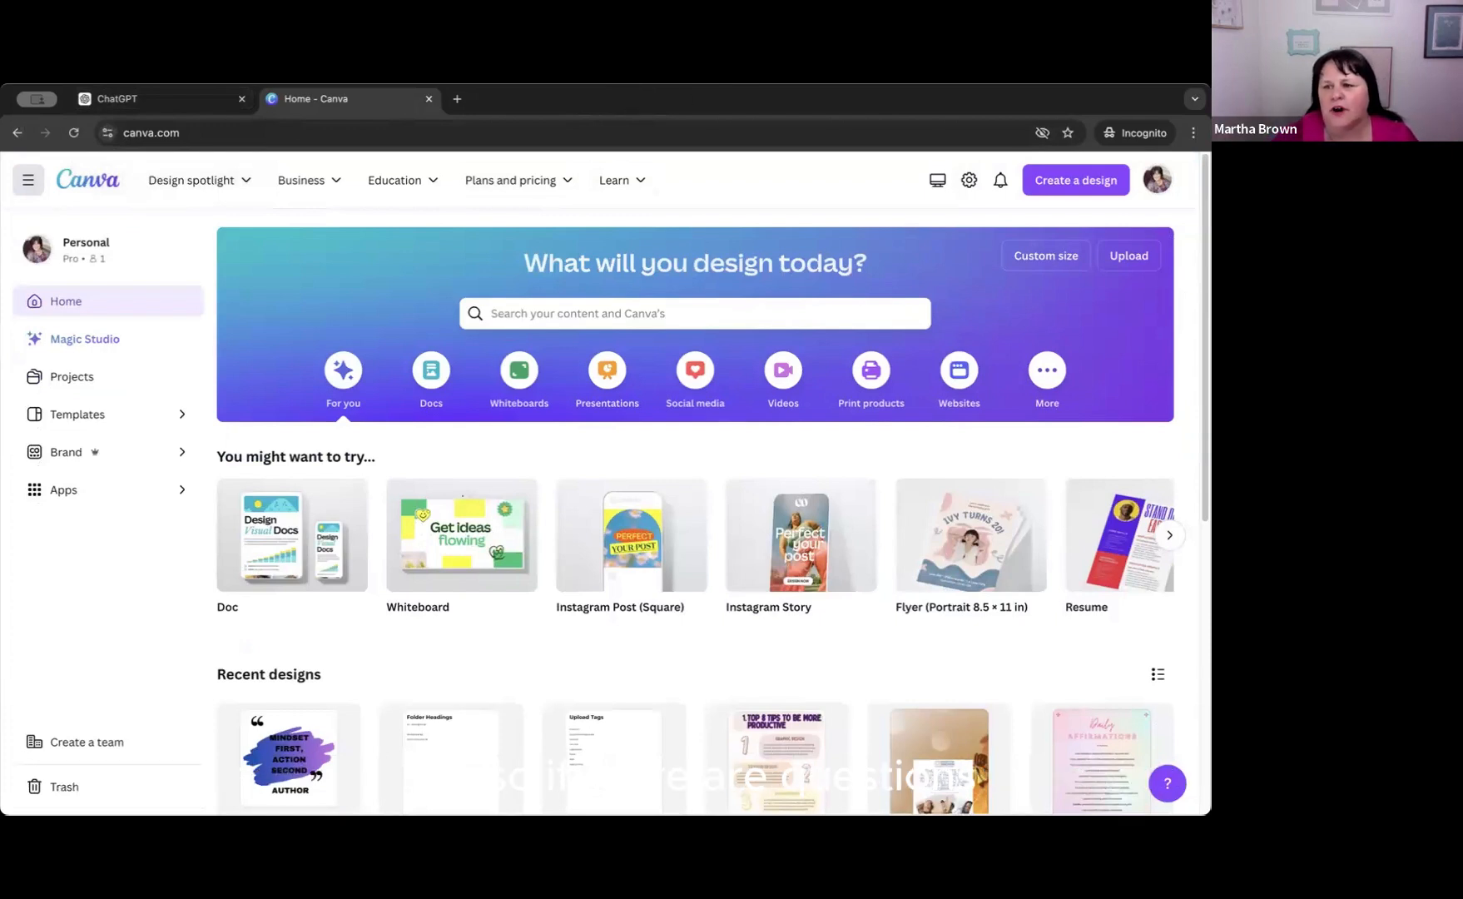
Create a new blank Facebook Post (Square) design by searching the design types for "facebook post".
left_click(1067, 183)
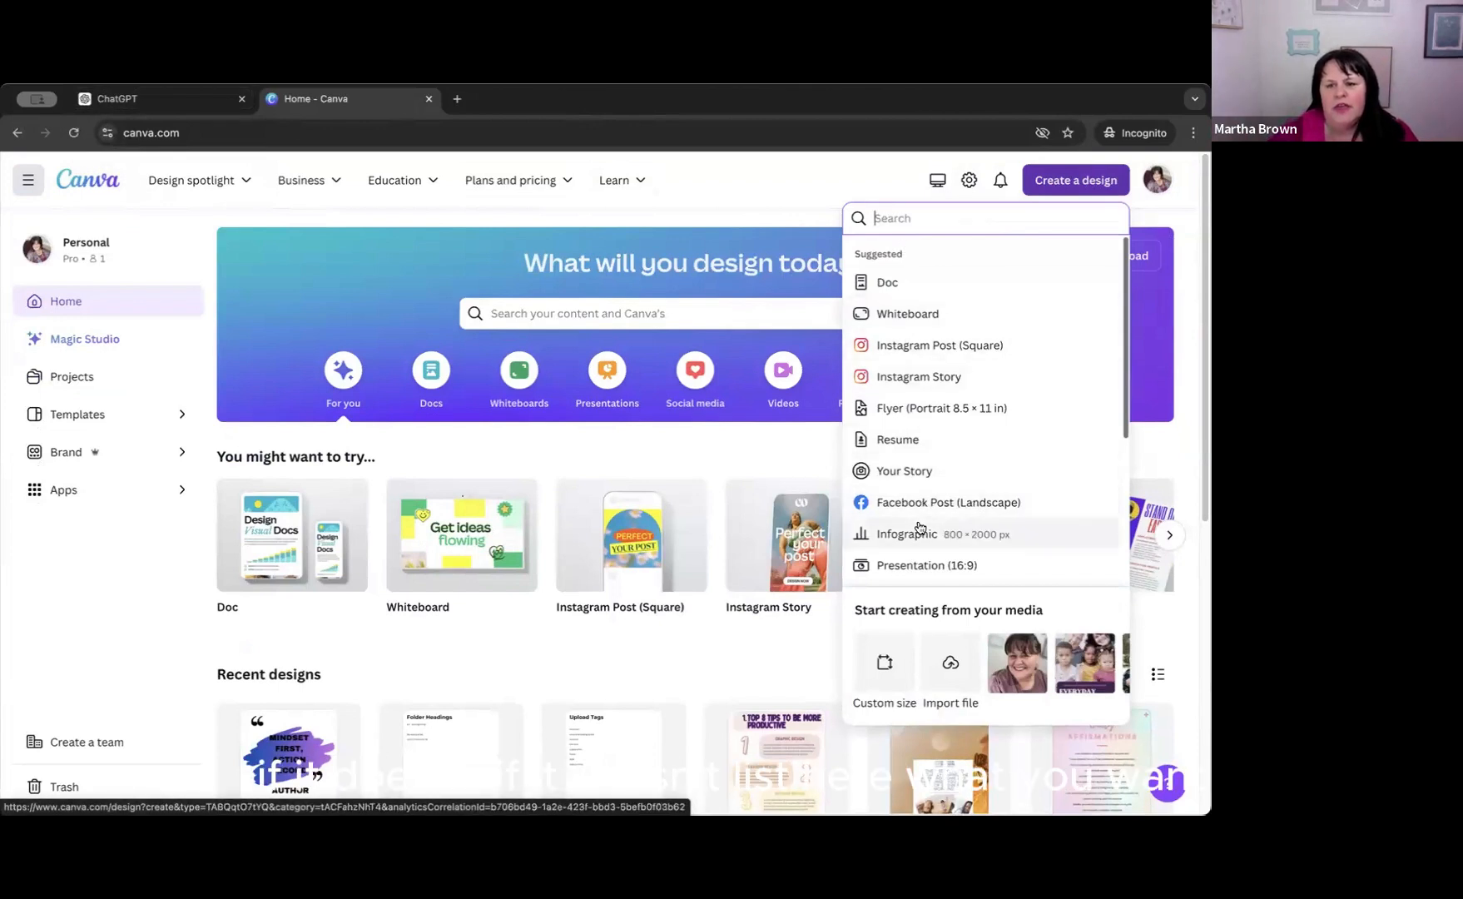
scroll(926, 516, "down", 2)
scroll(925, 517, "down", 2)
scroll(924, 499, "up", 4)
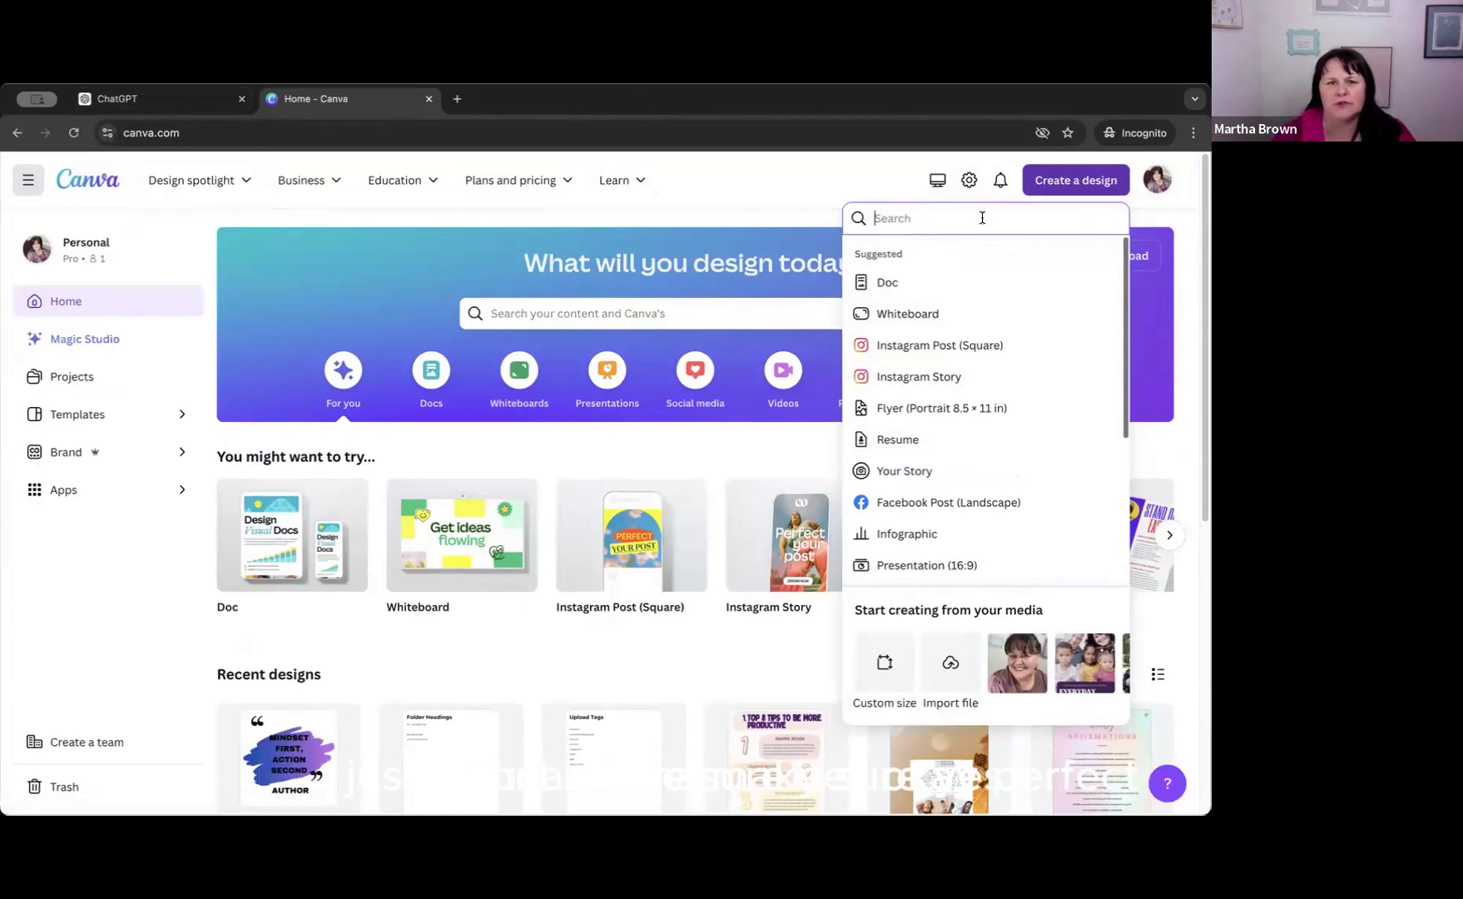
type("facebook")
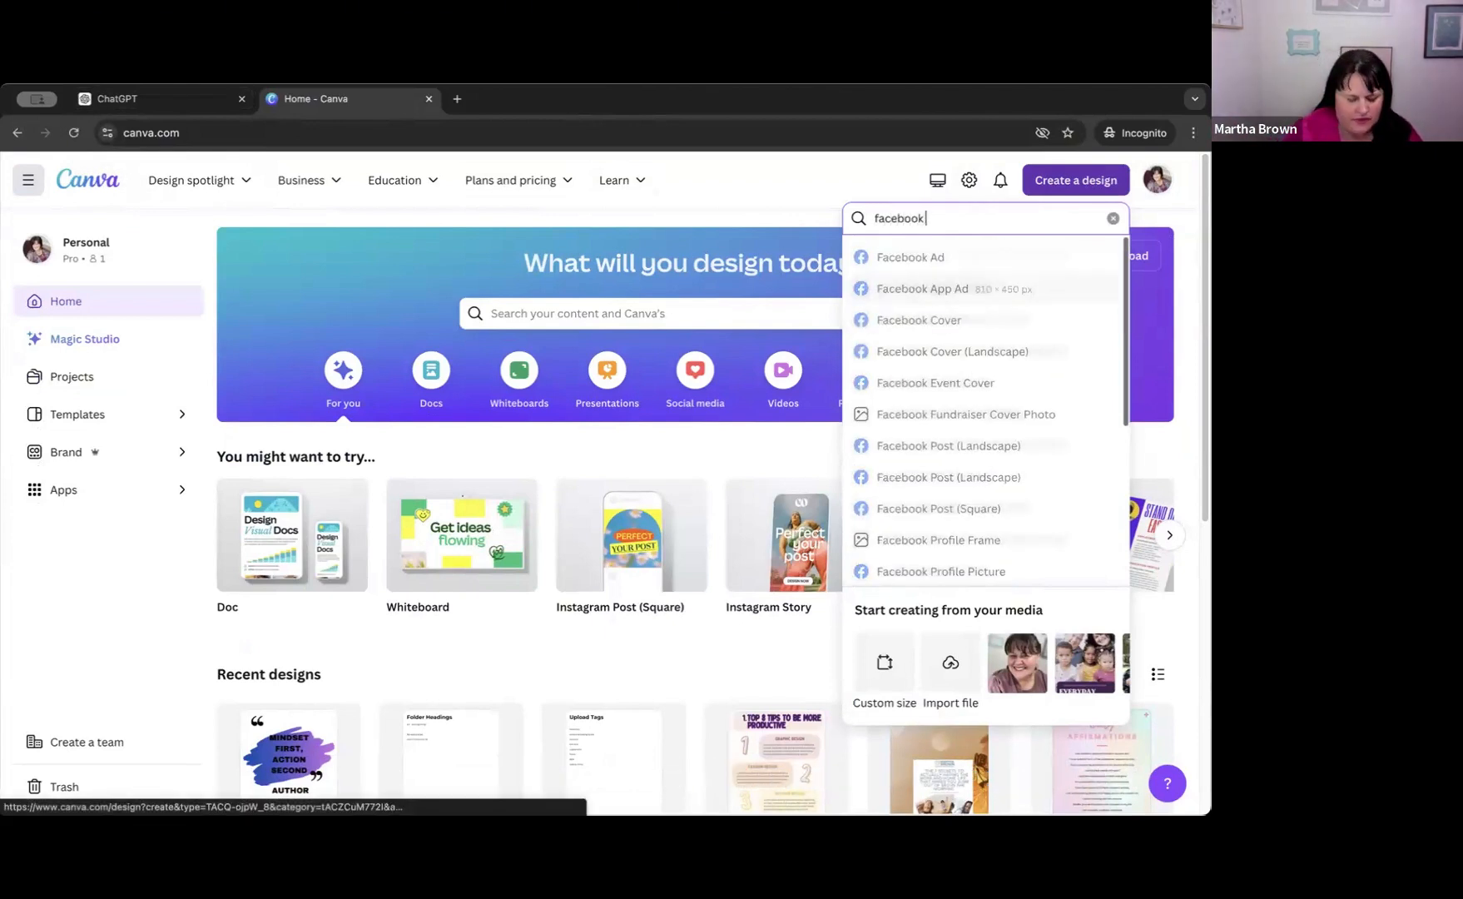
type(" post")
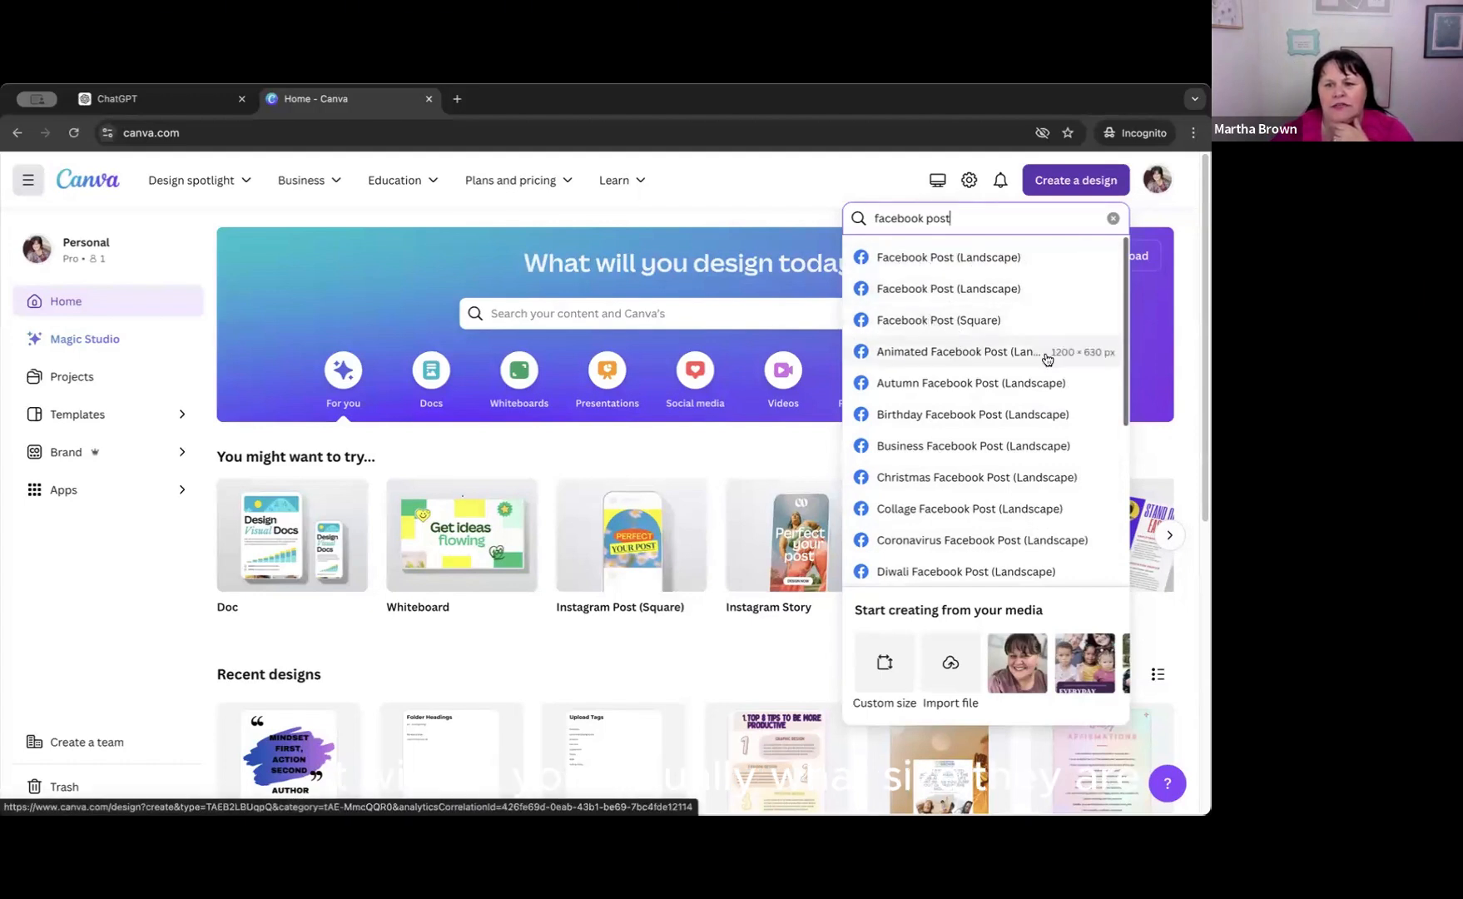
left_click(939, 322)
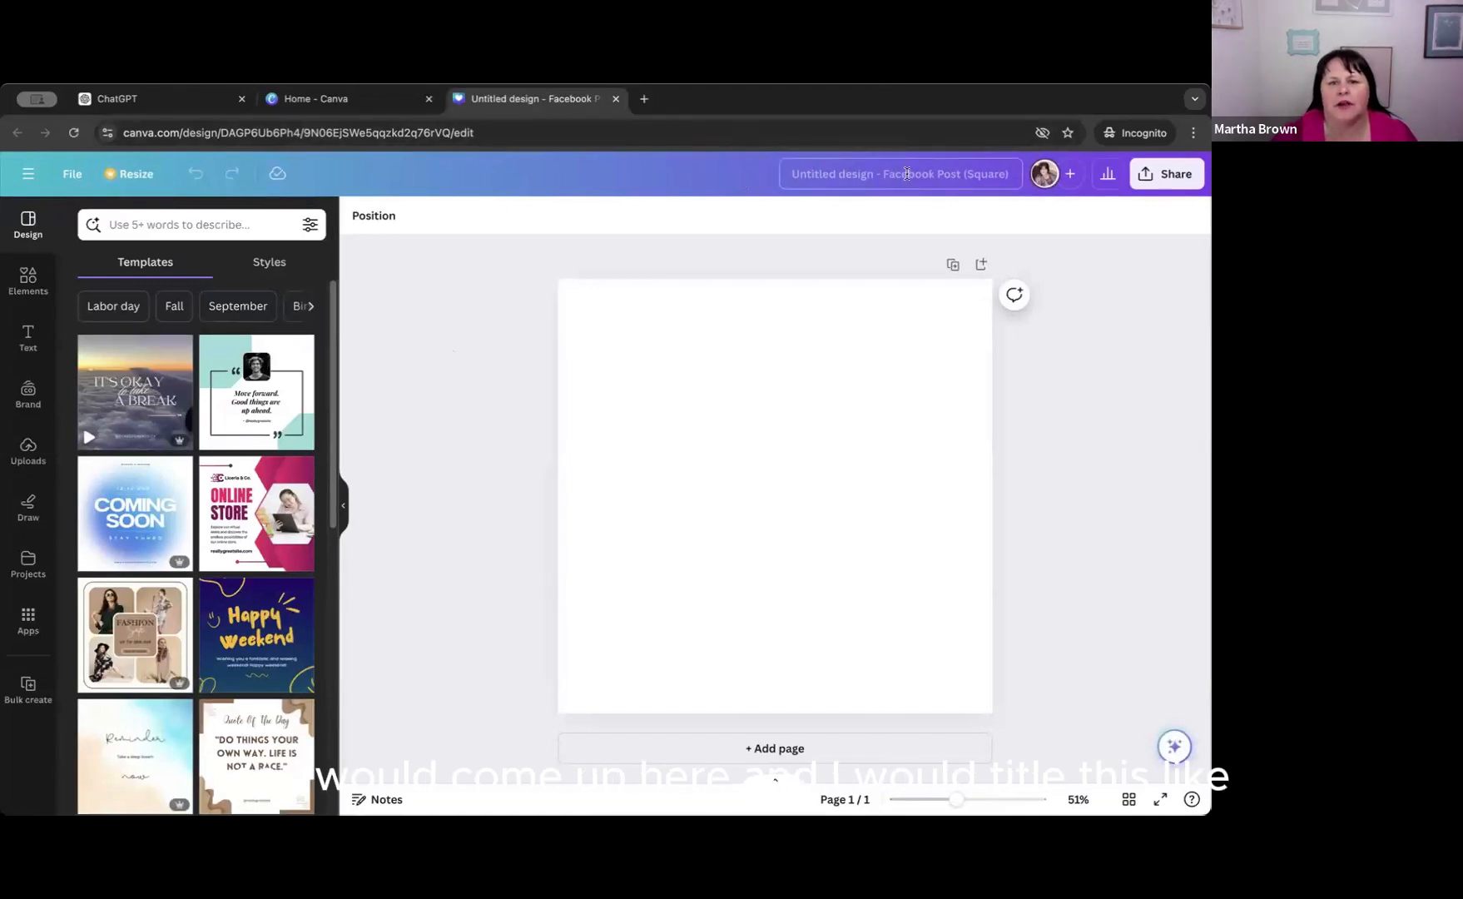
Title the untitled square Facebook post design "Mindset Facebook Posts".
left_click(792, 173)
key("BackSpace")
type("Min")
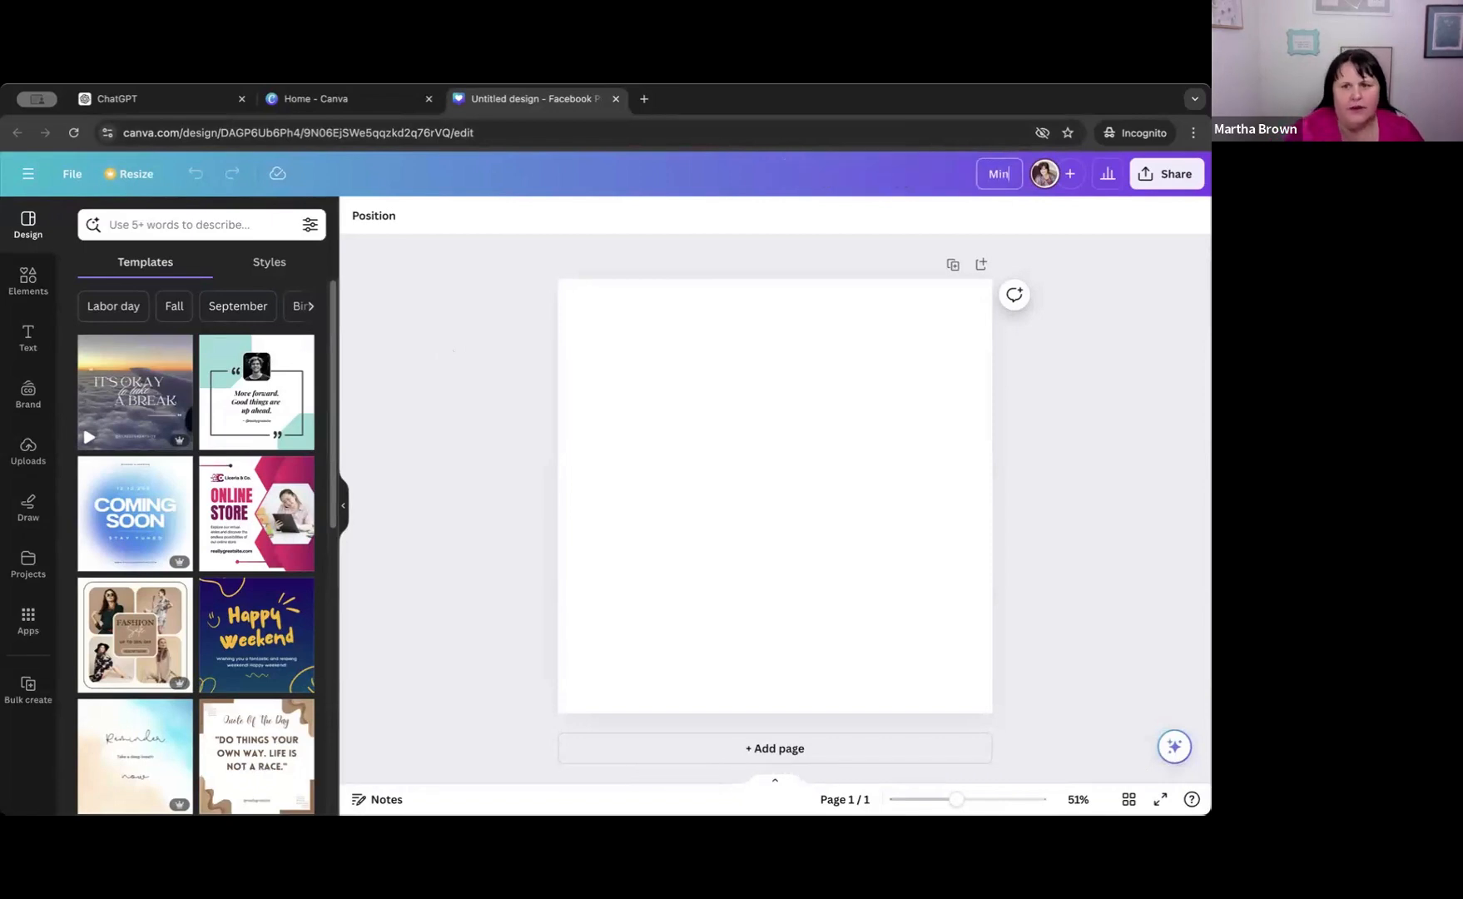
type("dset")
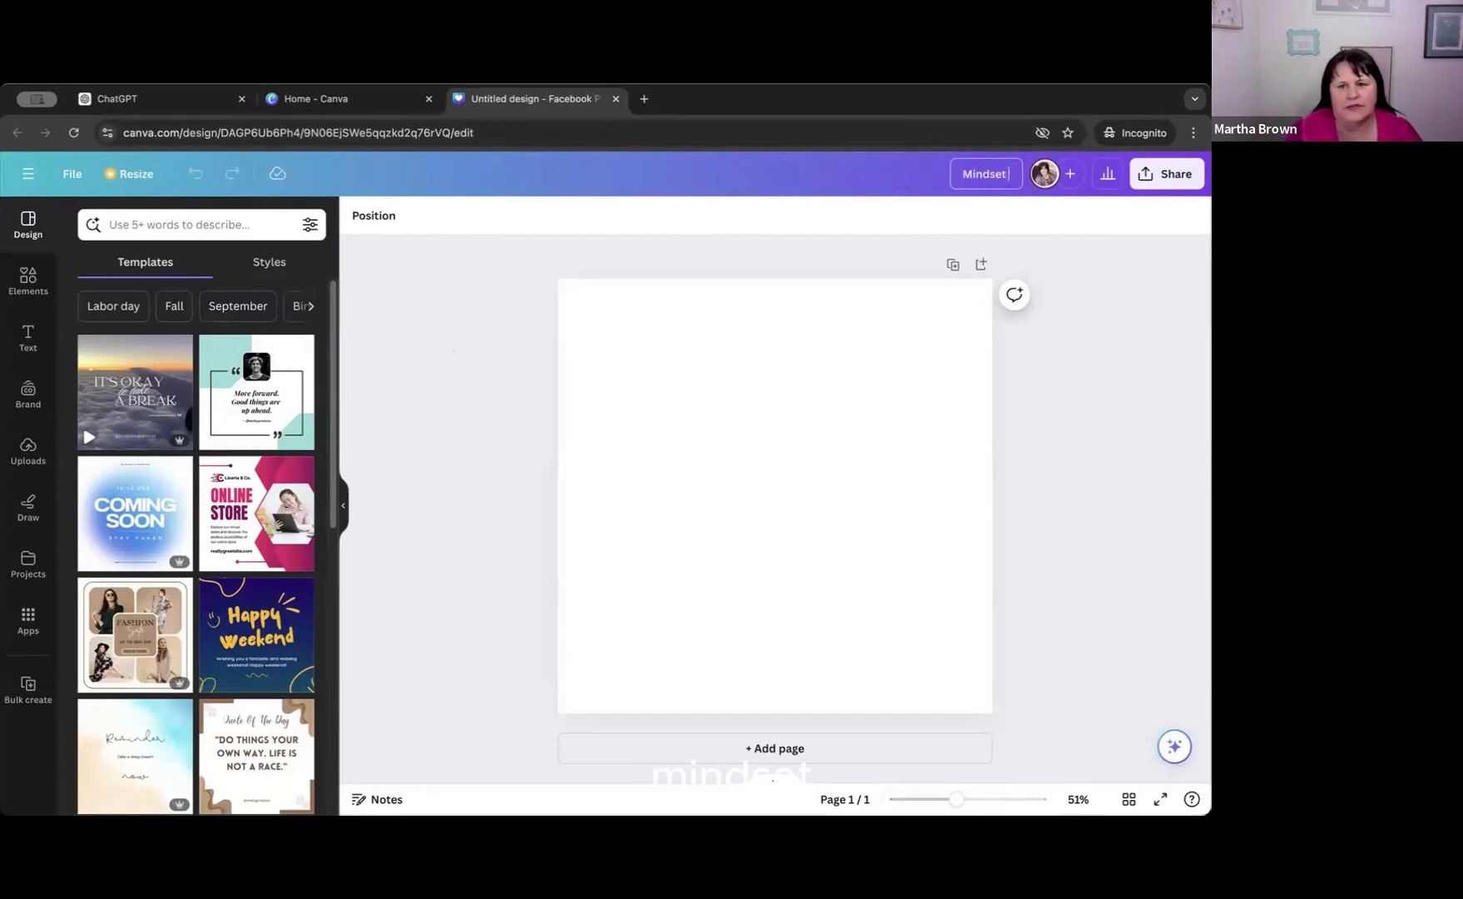
type(" Faceboo")
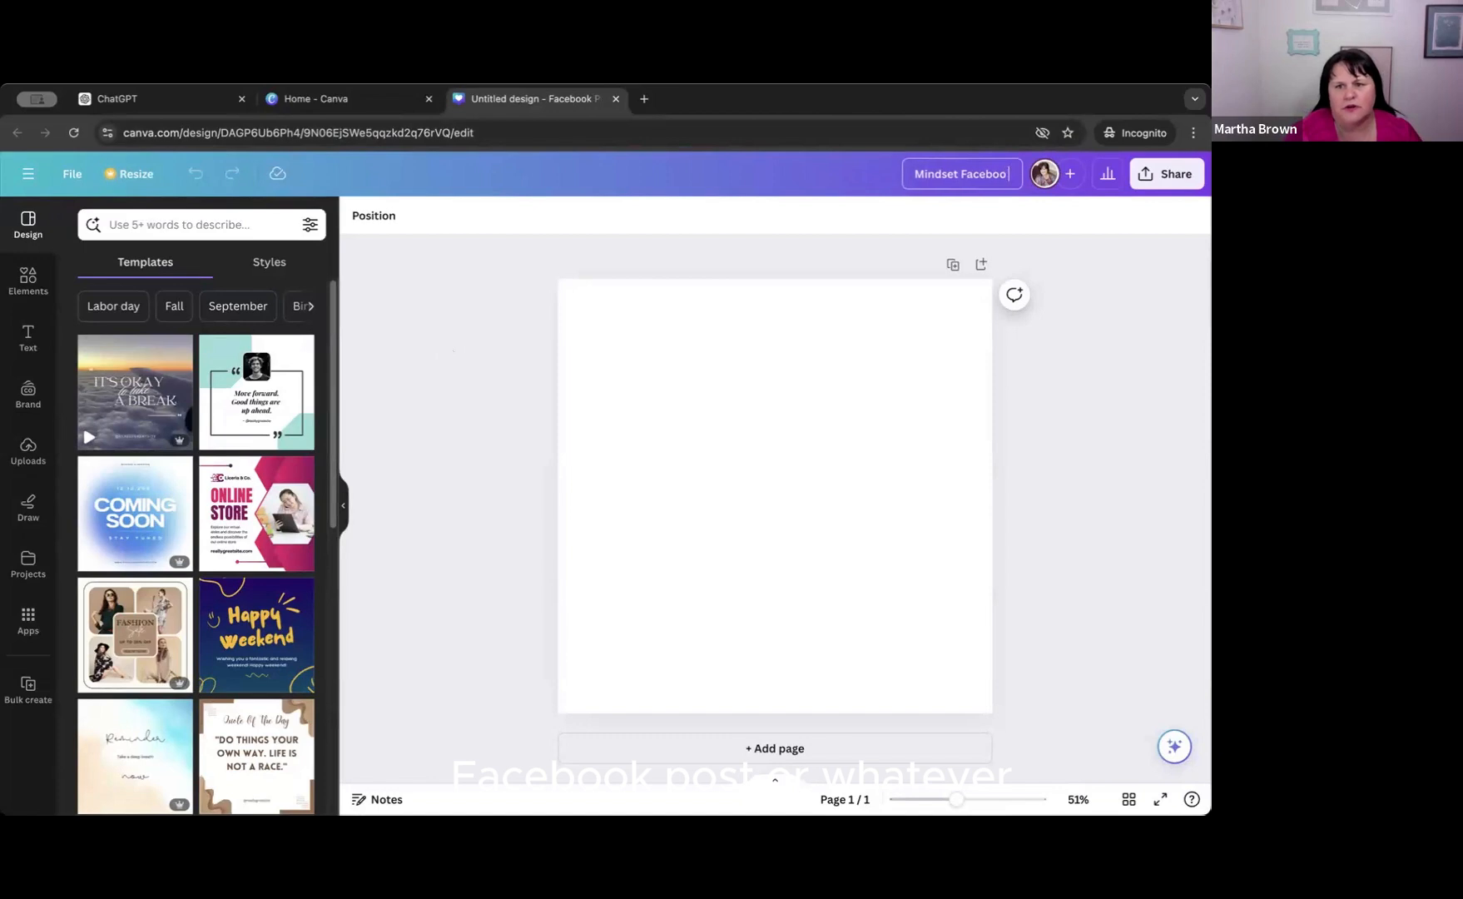
type("k Posts")
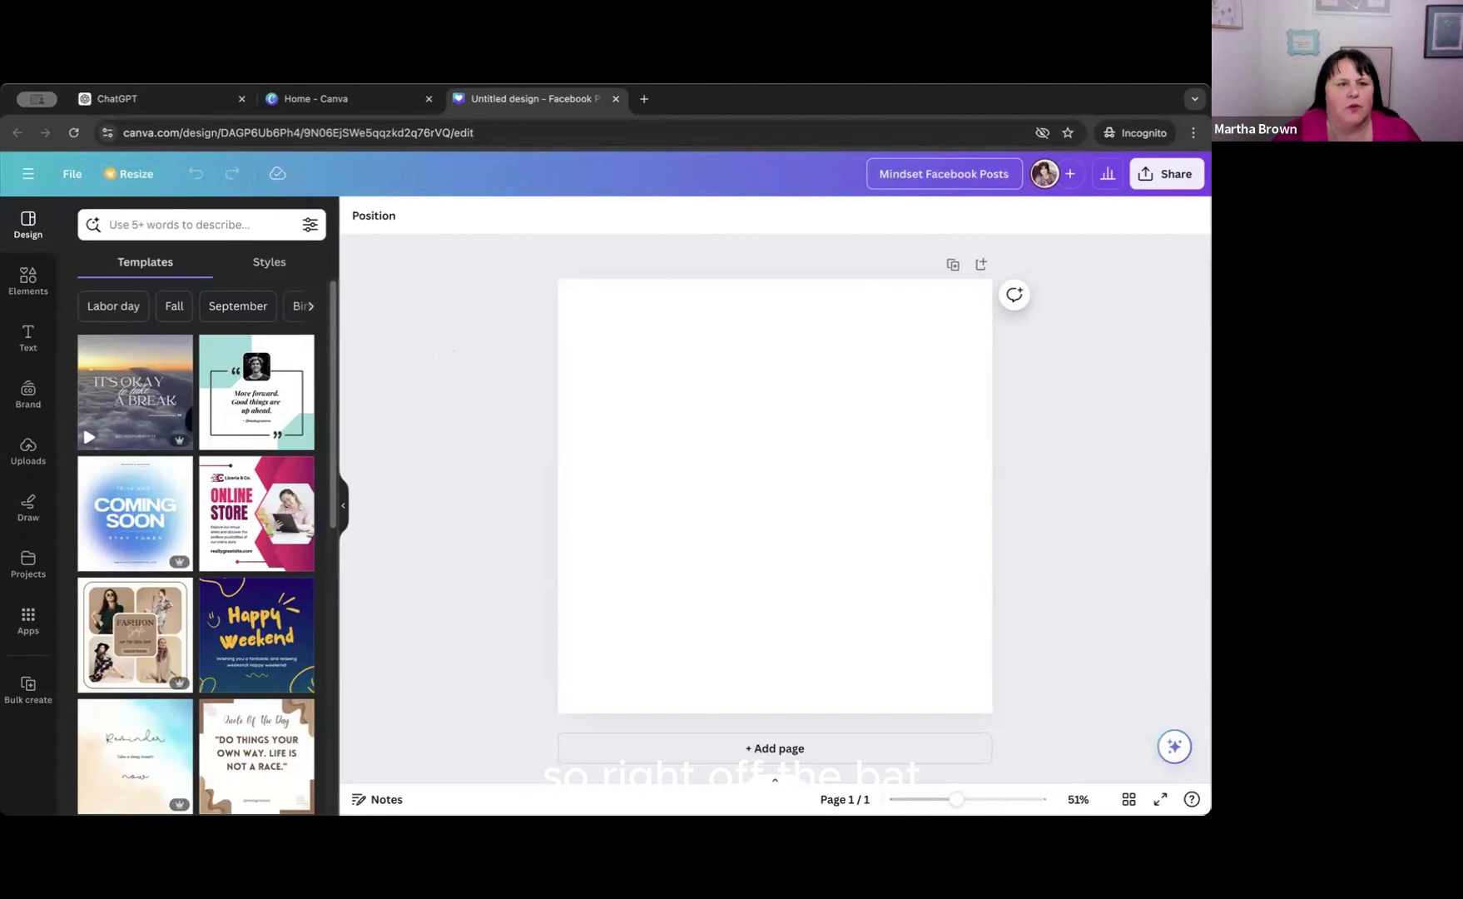
Switch to ChatGPT and copy the first caption together with its "On the Graphic" quote.
left_click(180, 109)
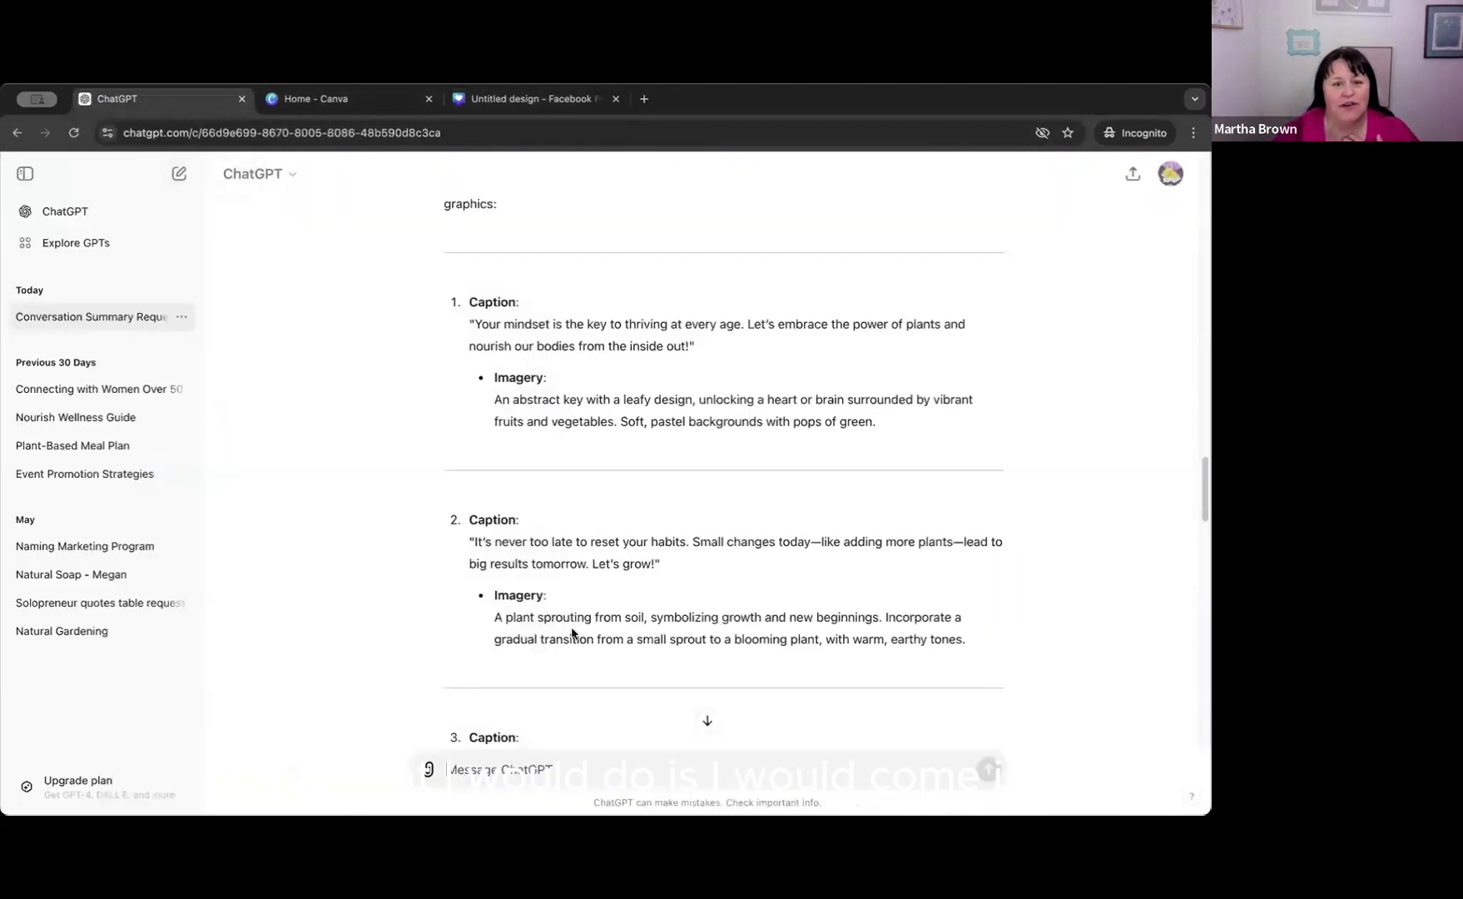
scroll(533, 458, "up", 1)
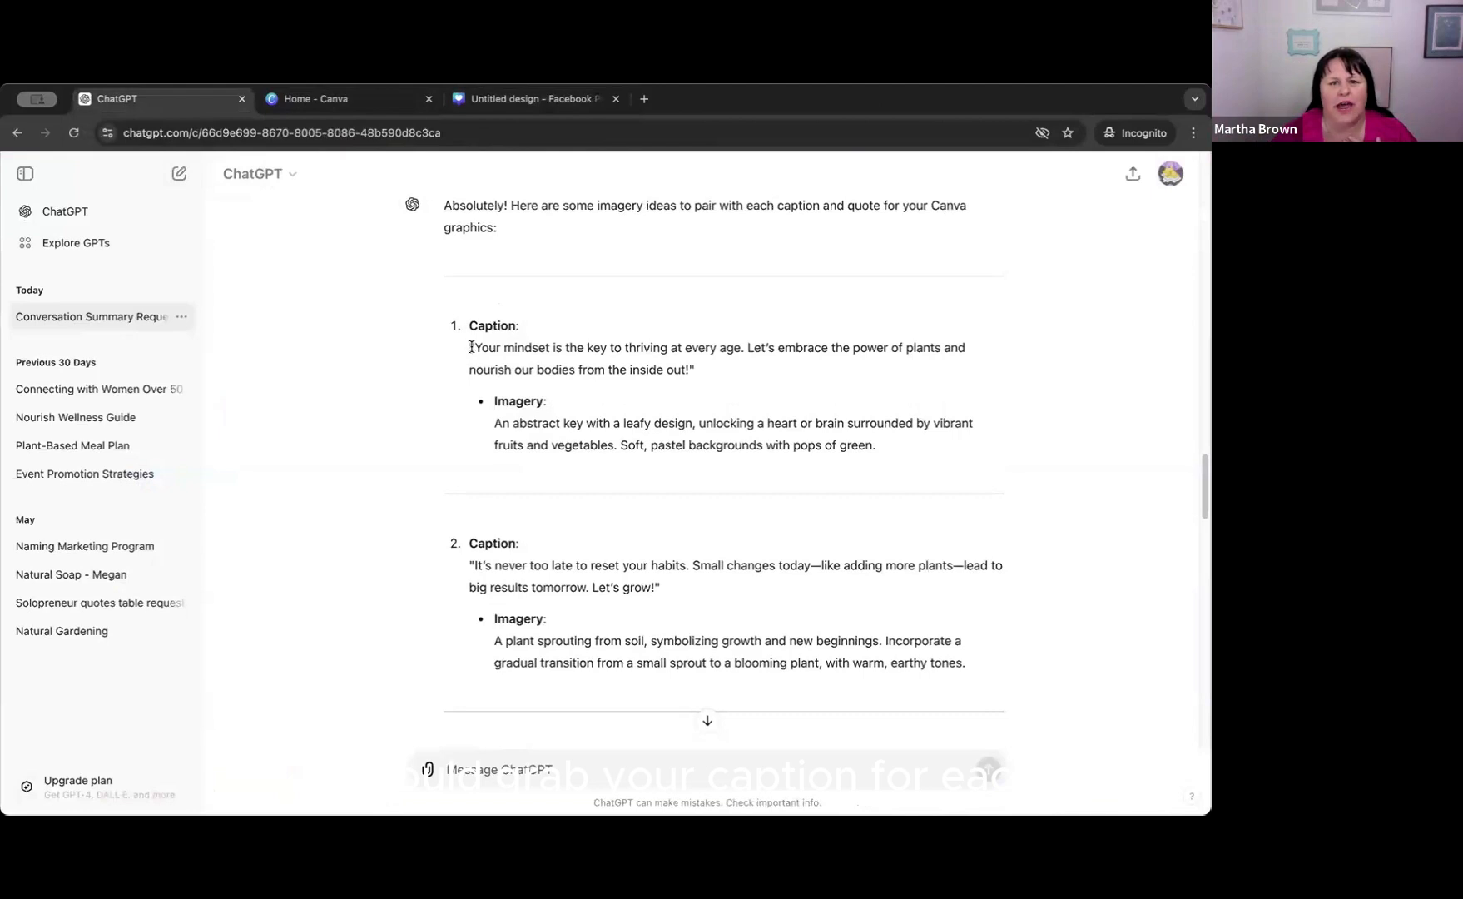
scroll(466, 351, "up", 10)
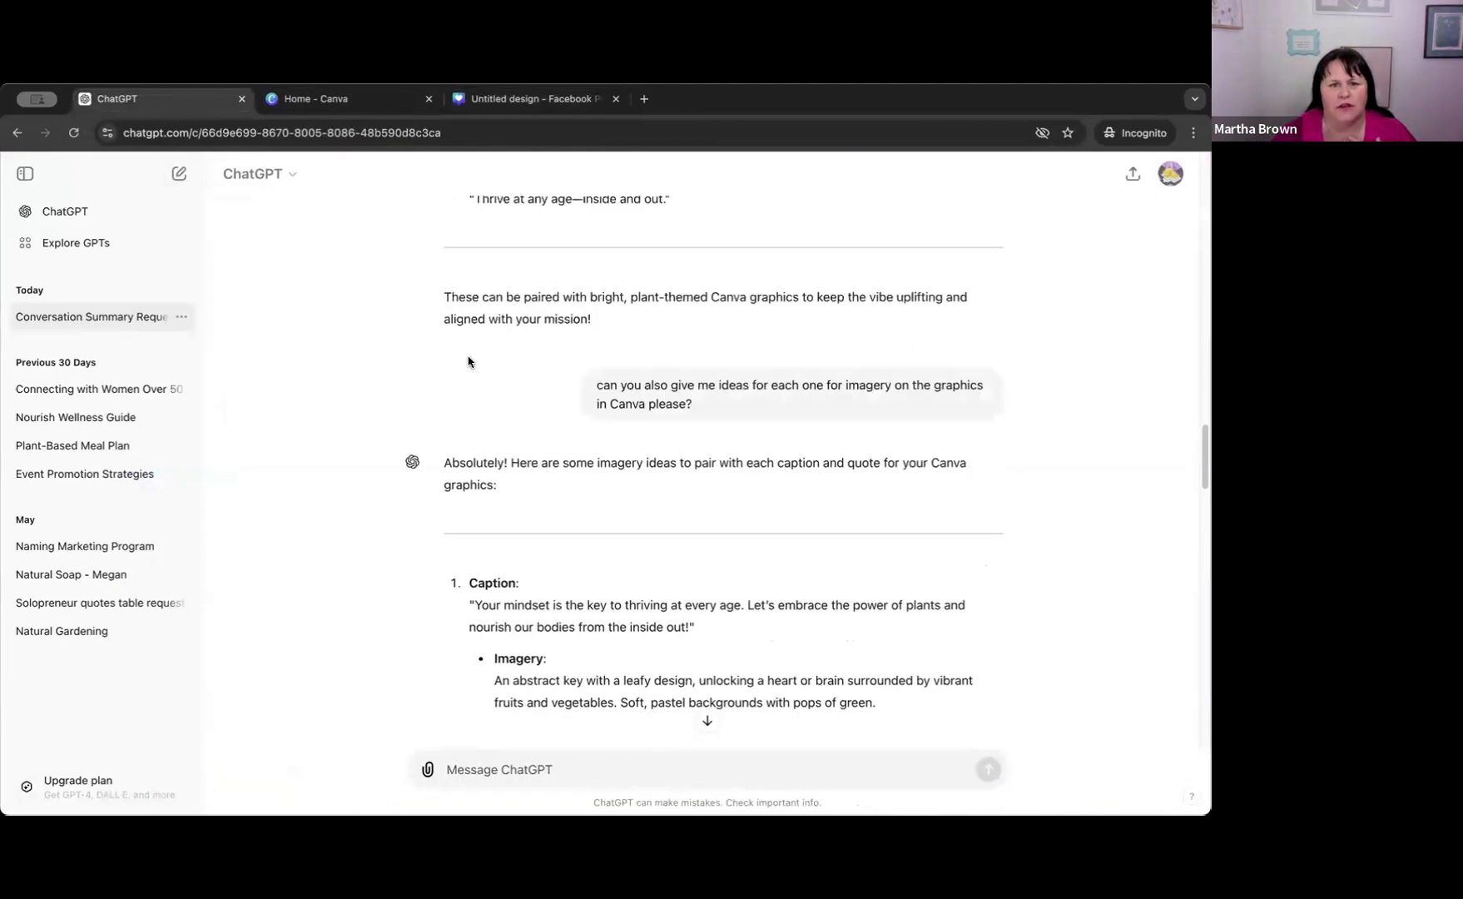
scroll(497, 429, "up", 8)
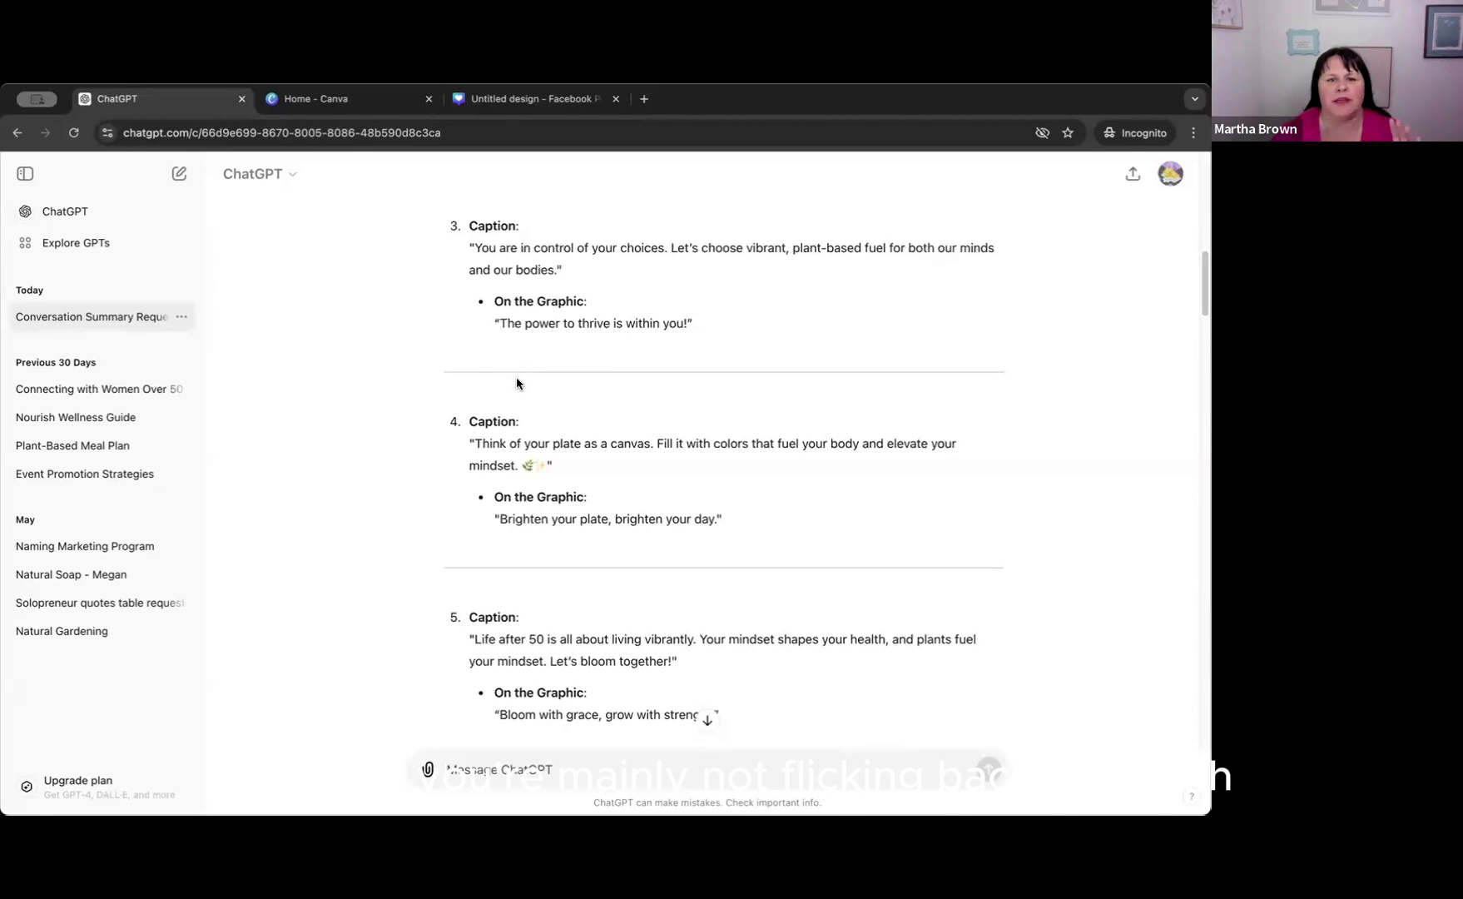
scroll(516, 383, "up", 5)
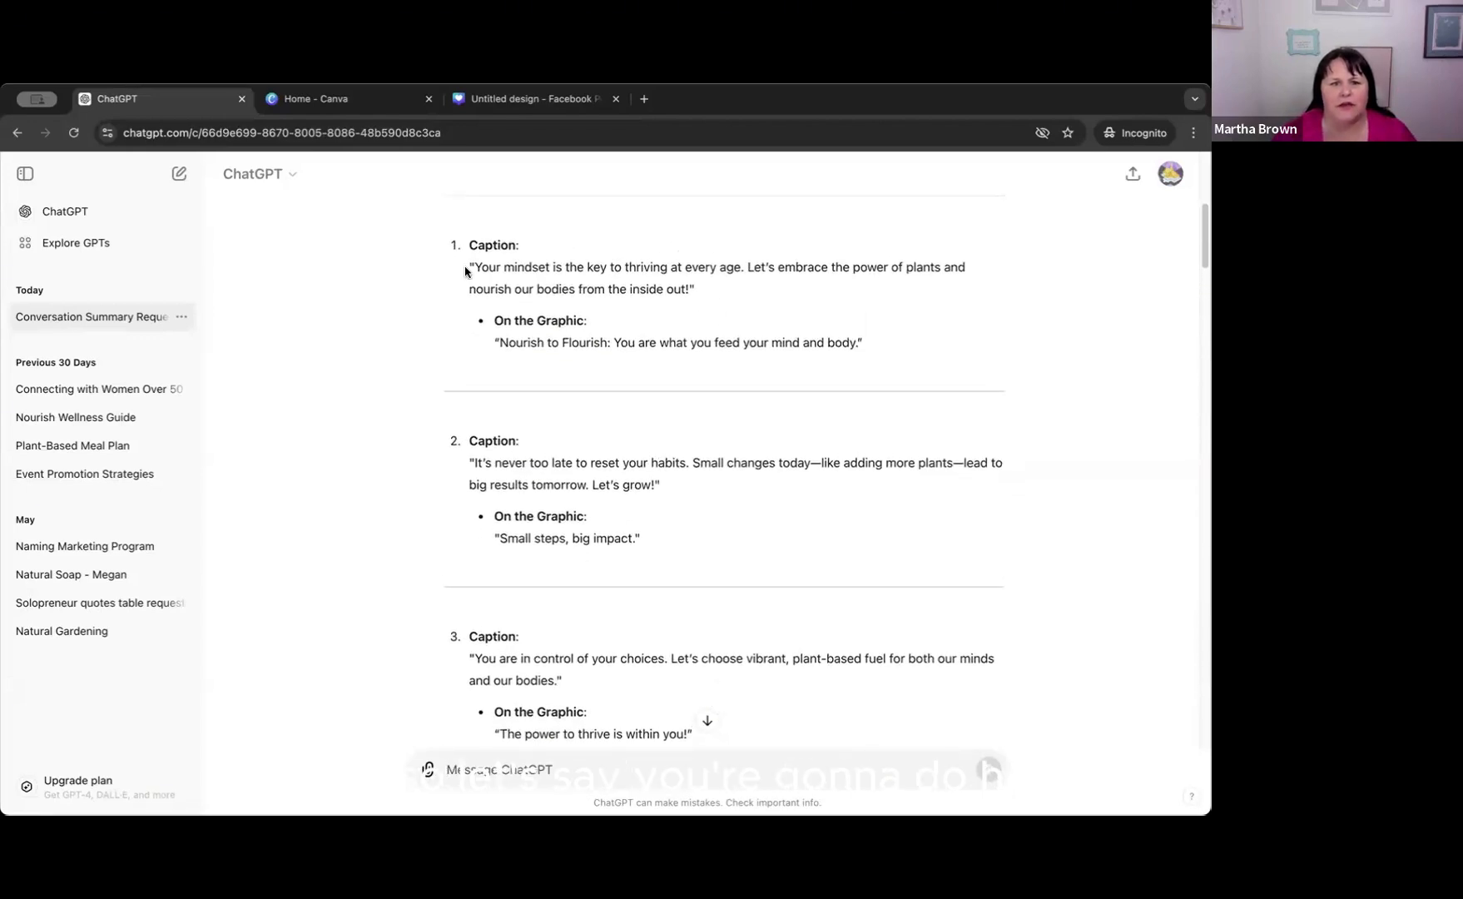
left_click_drag(468, 265, 793, 386)
key("ctrl+c")
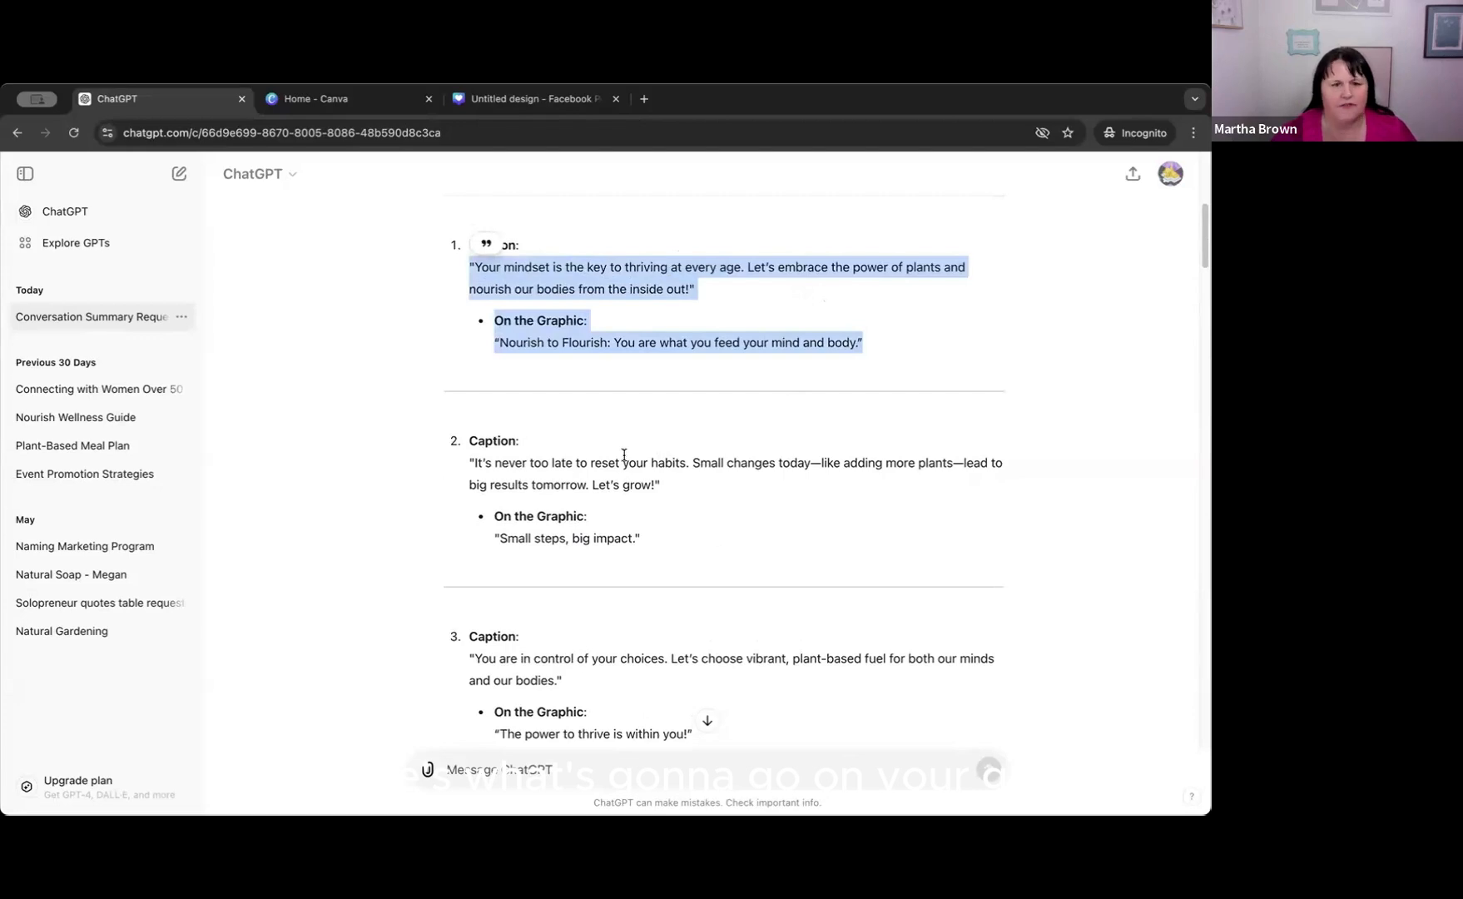
Return to the Canva design, close the Canva home tab and paste the copied caption and quote into page 1's notes.
left_click(495, 100)
left_click(429, 99)
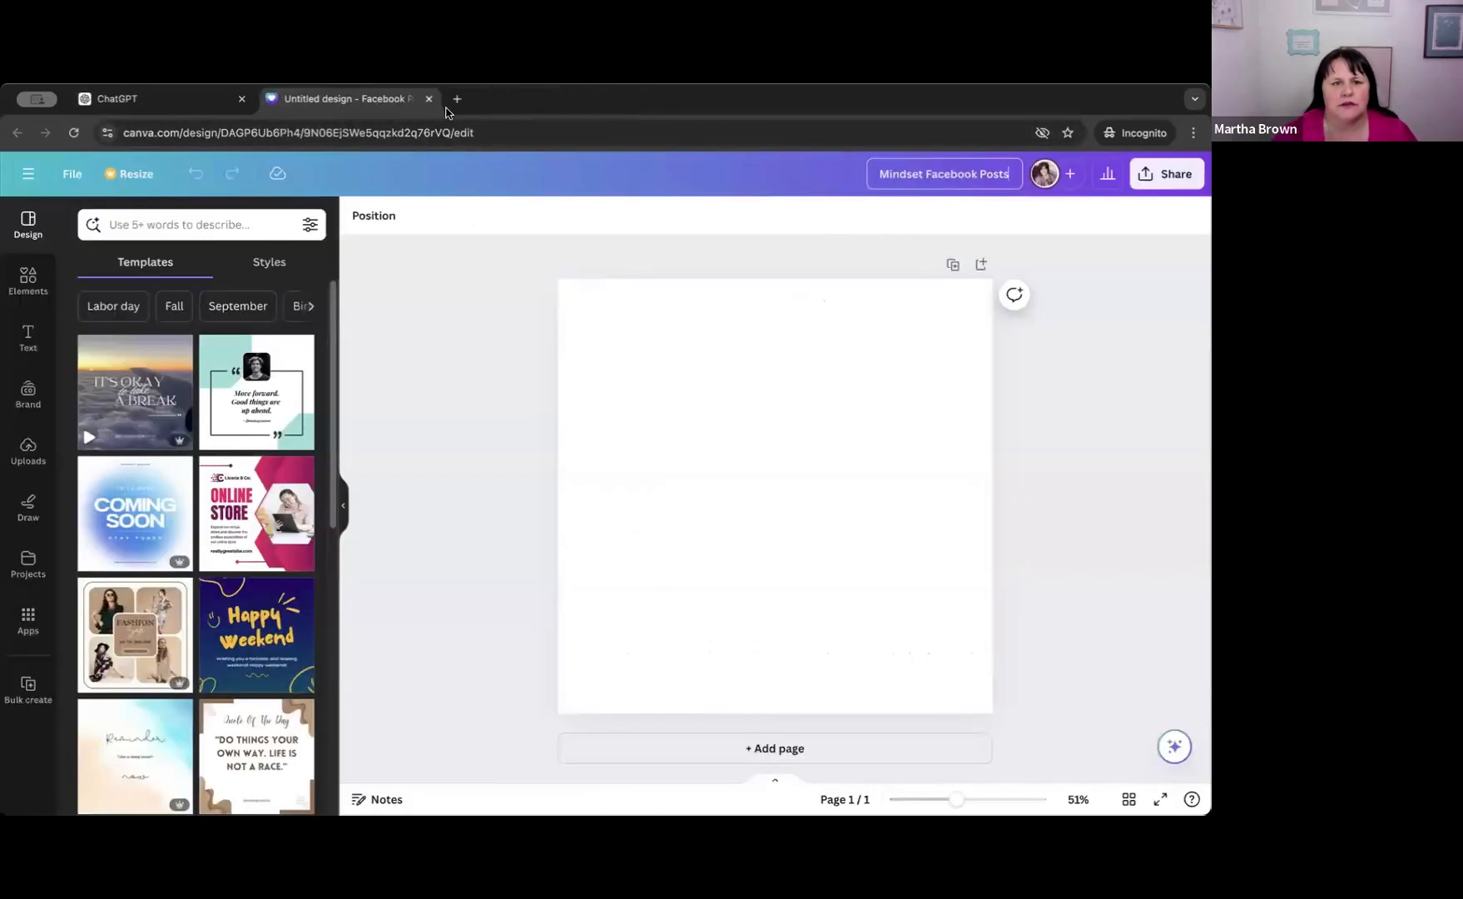
left_click(685, 581)
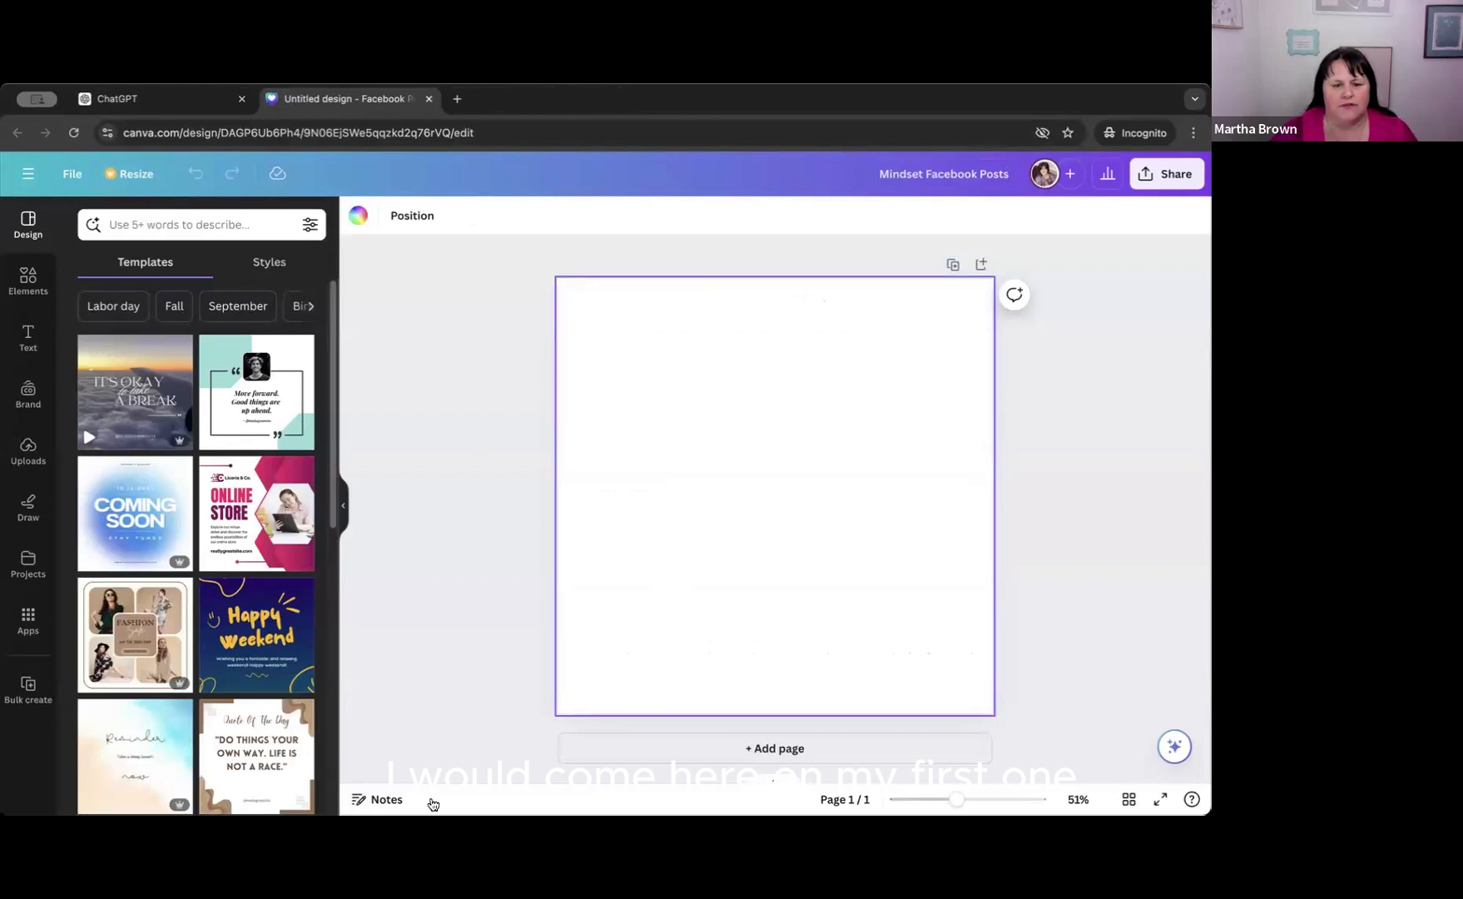
left_click(372, 801)
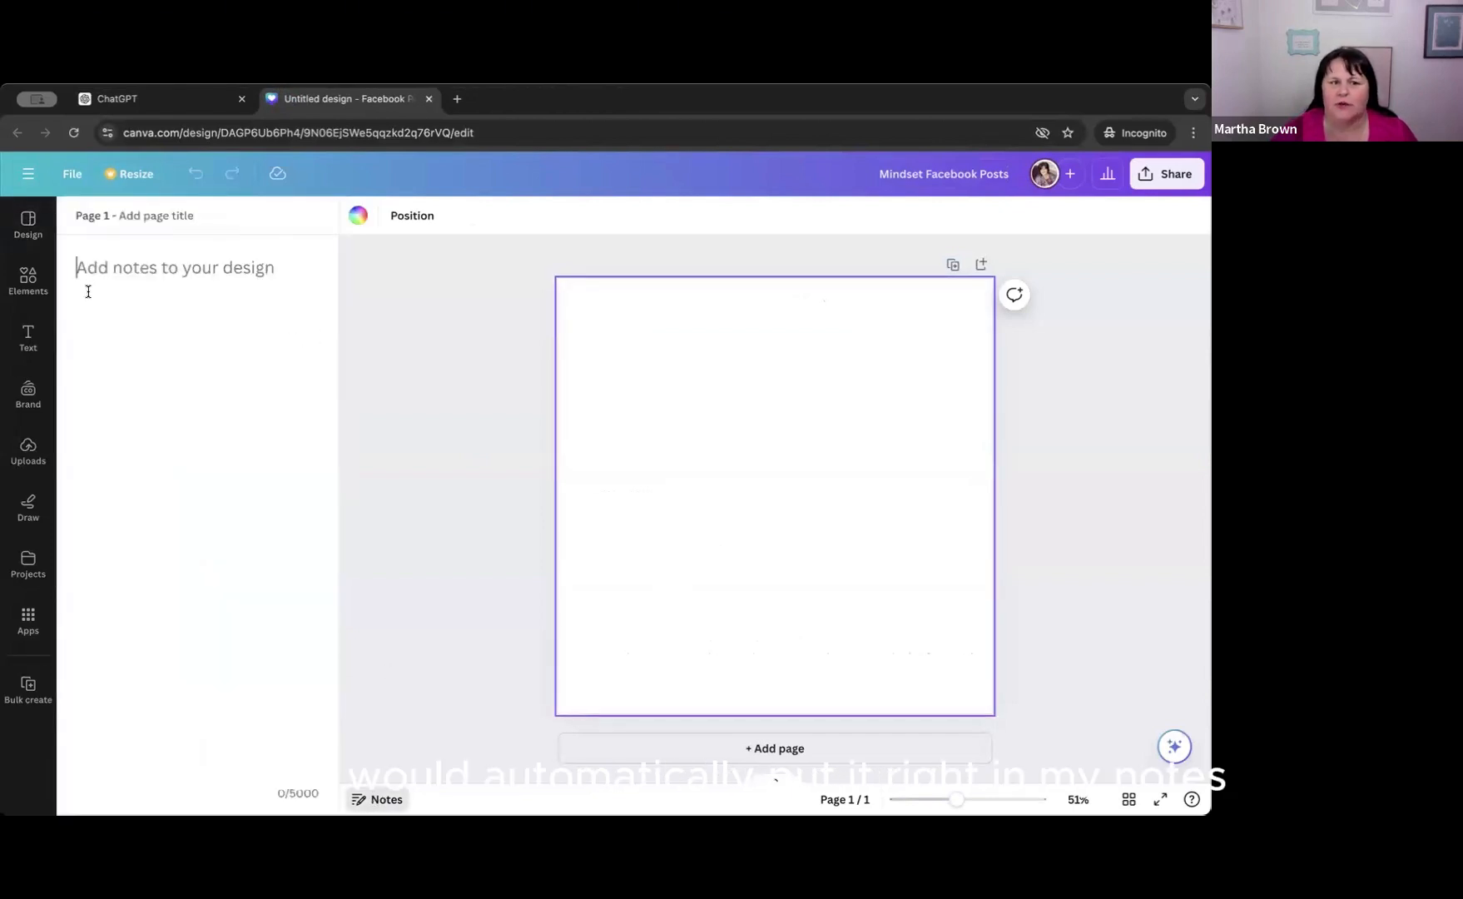
key("ctrl+v")
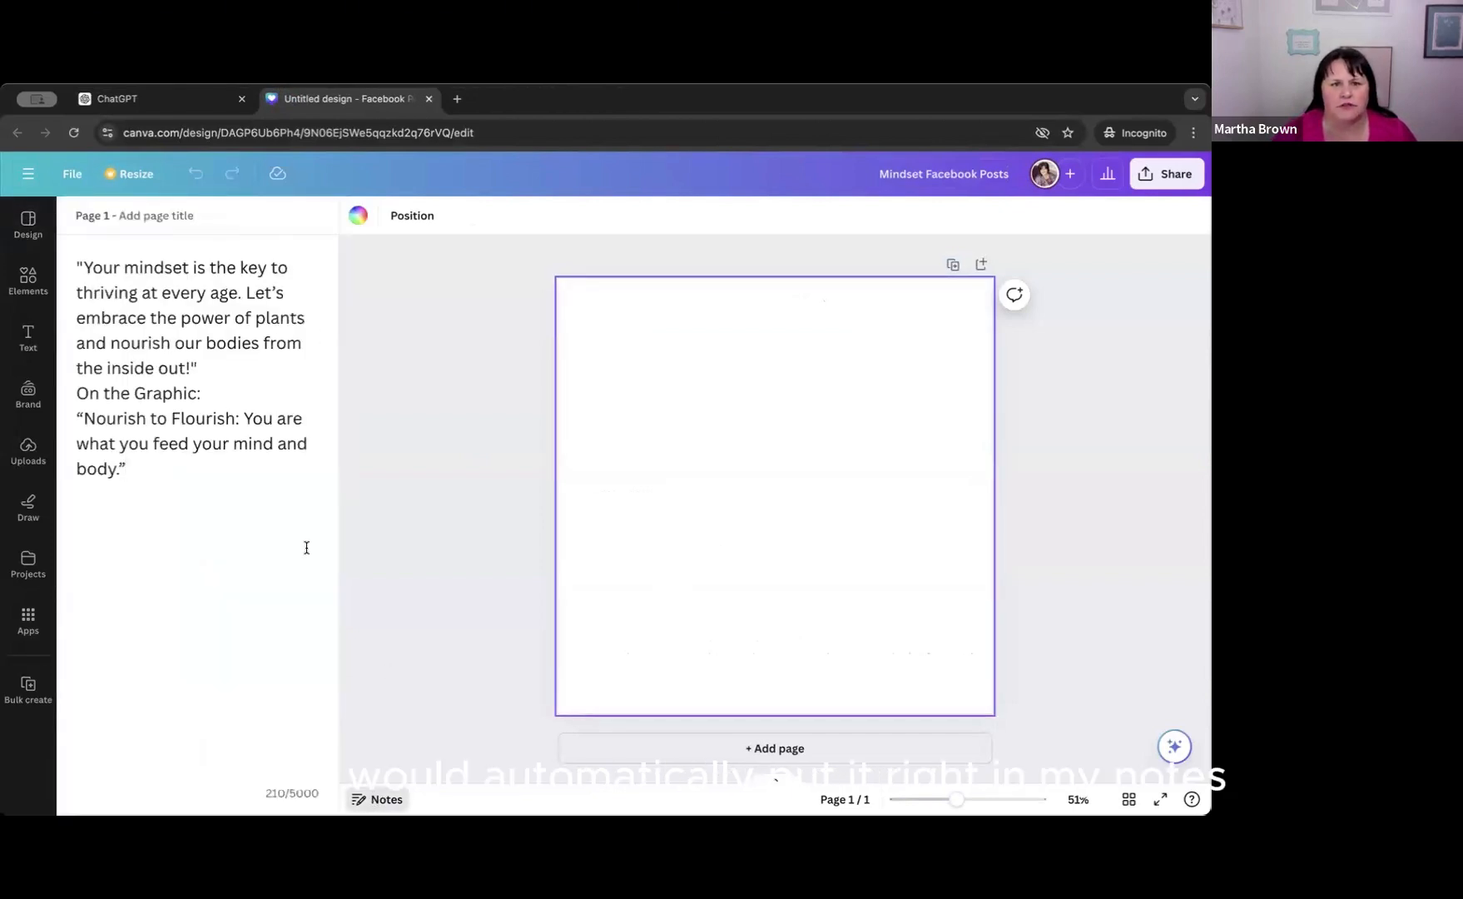
Add a second blank page to the design and open its empty notes.
left_click(745, 749)
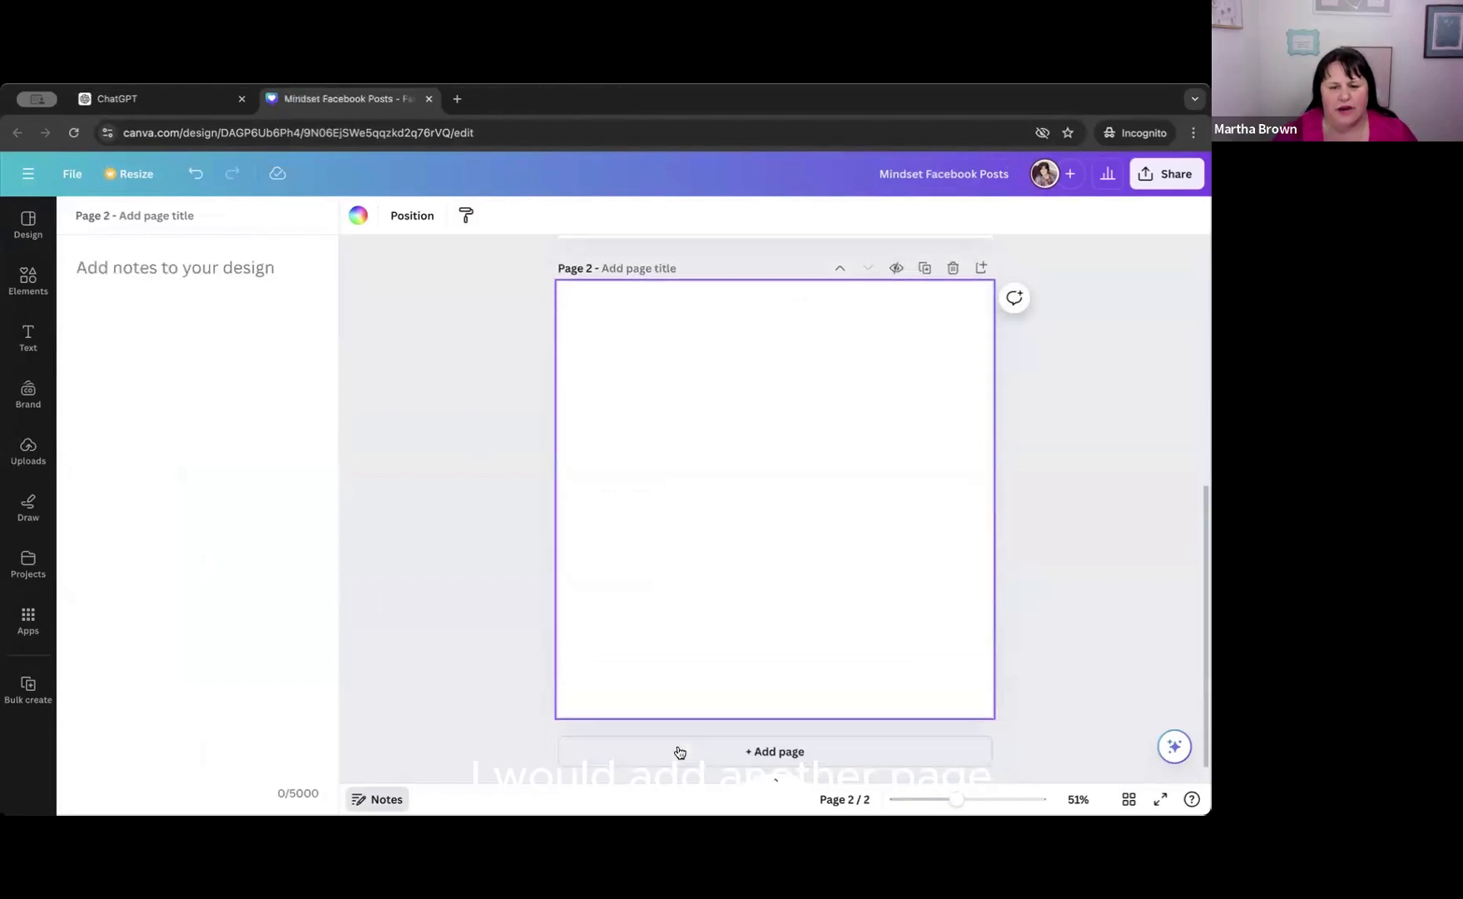
left_click(375, 804)
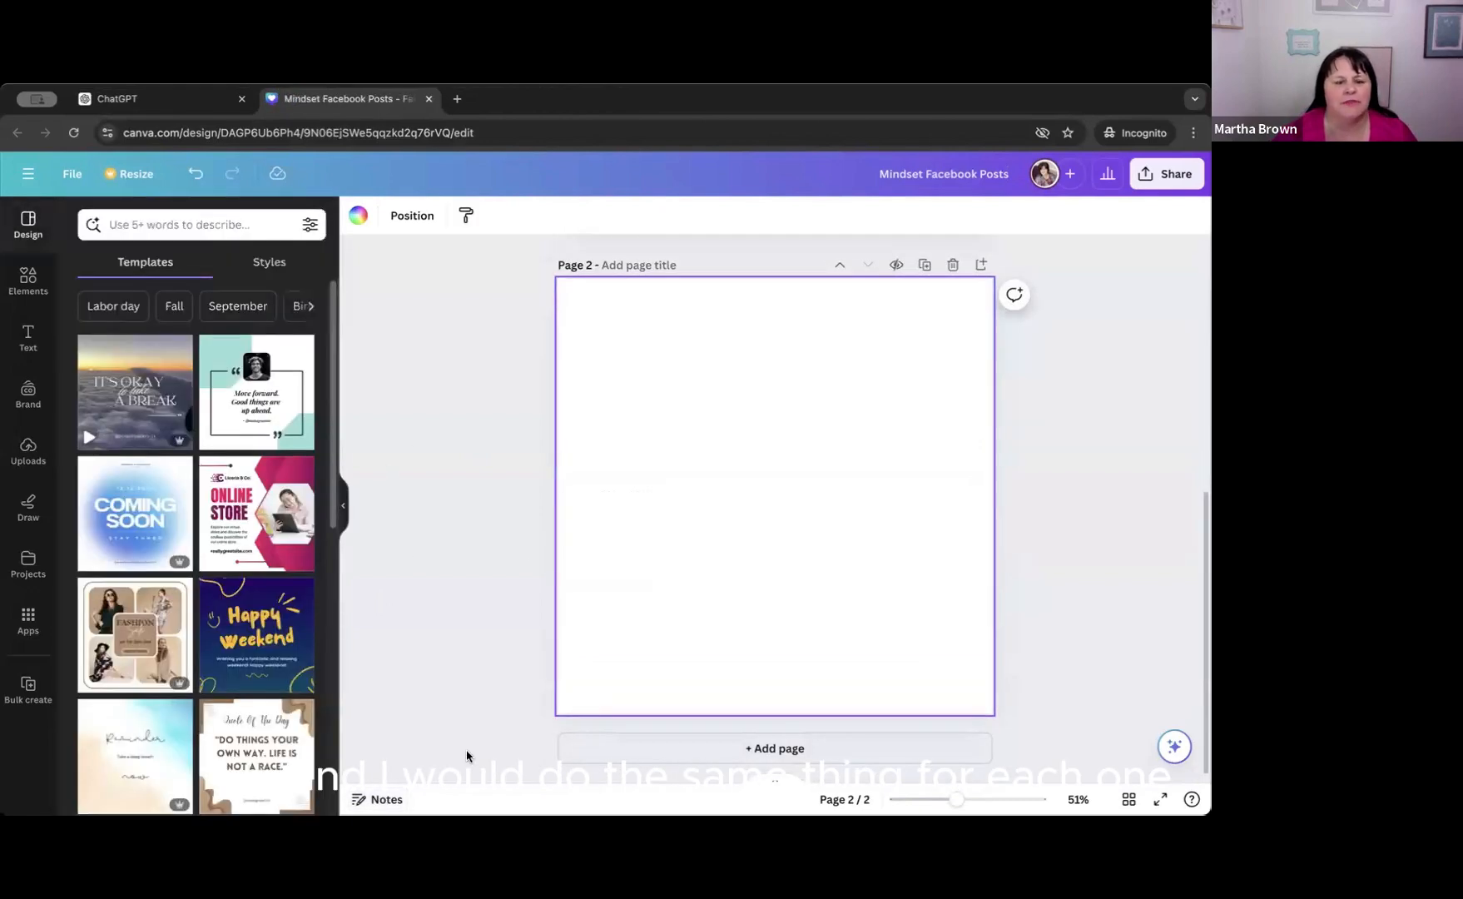
left_click(371, 803)
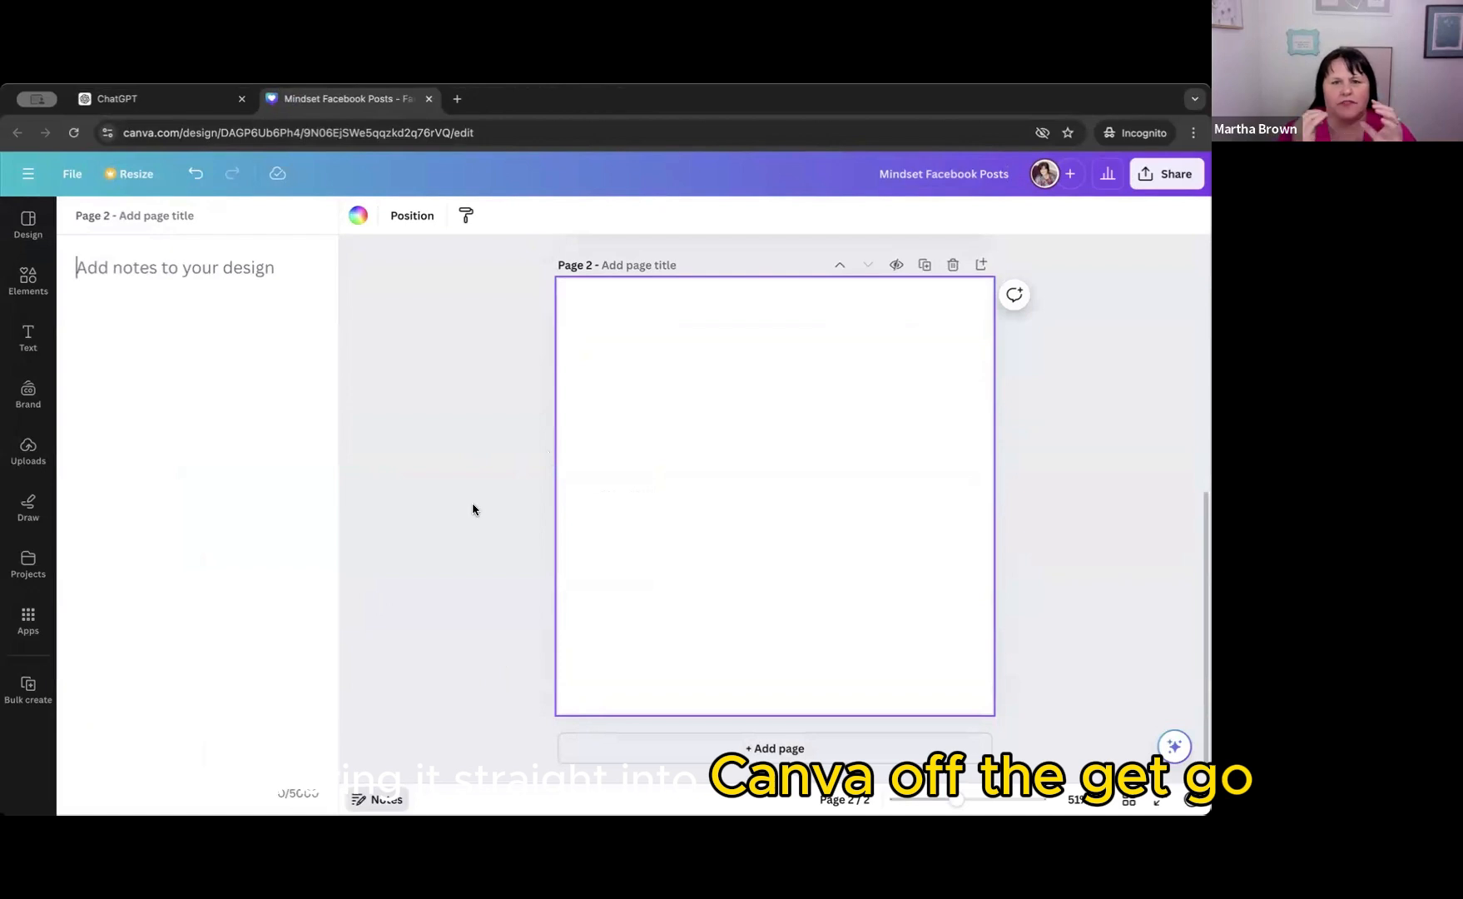
scroll(473, 509, "up", 2)
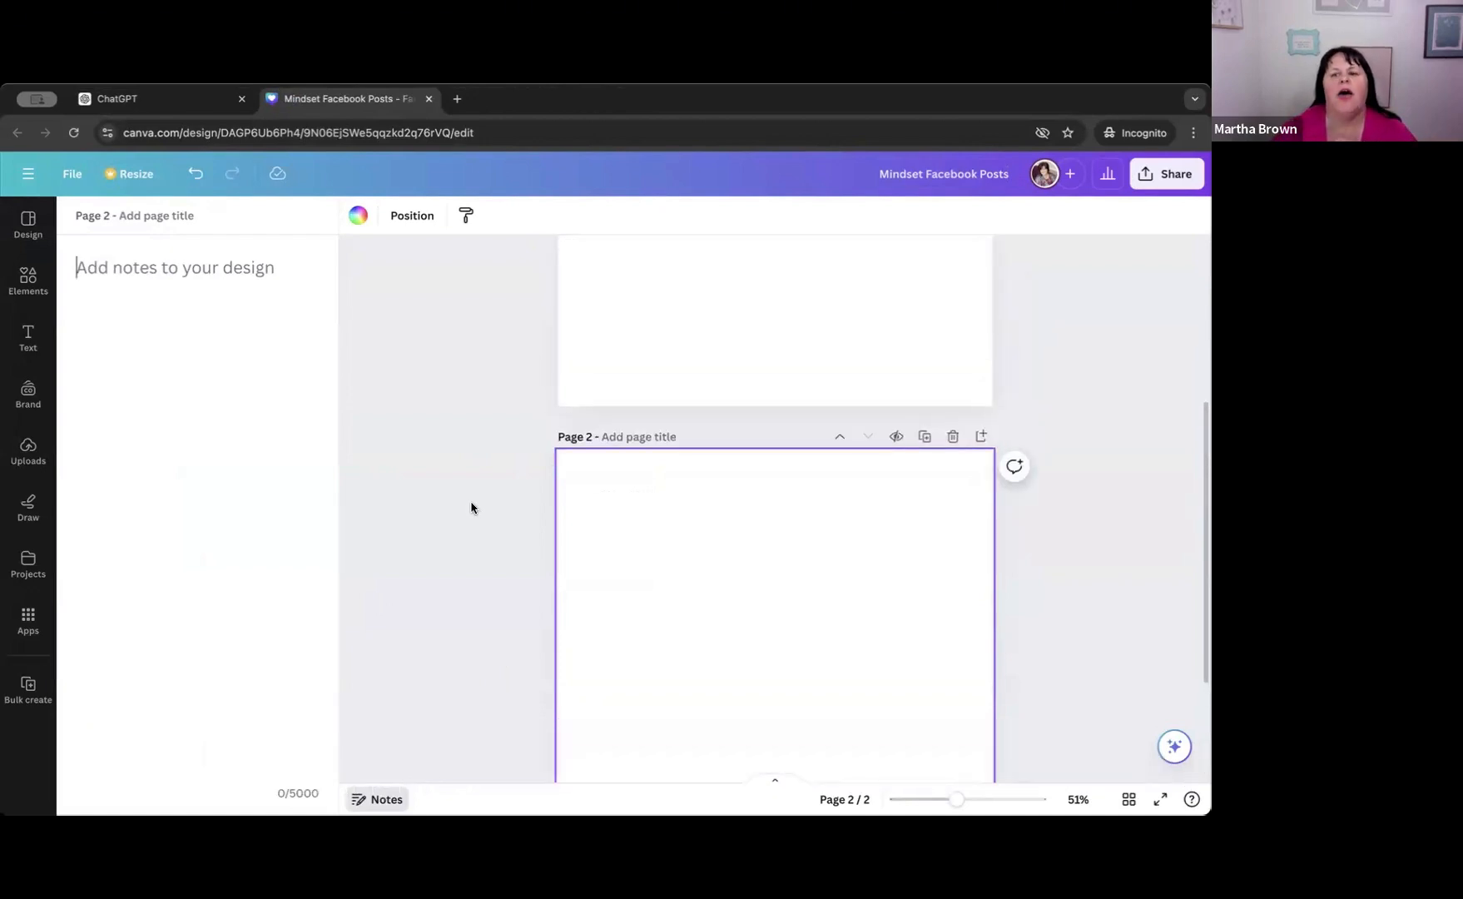
scroll(464, 509, "down", 2)
Copy the second caption and its "Small steps, big impact." quote from ChatGPT into the notes of page 2 in Canva.
left_click(131, 99)
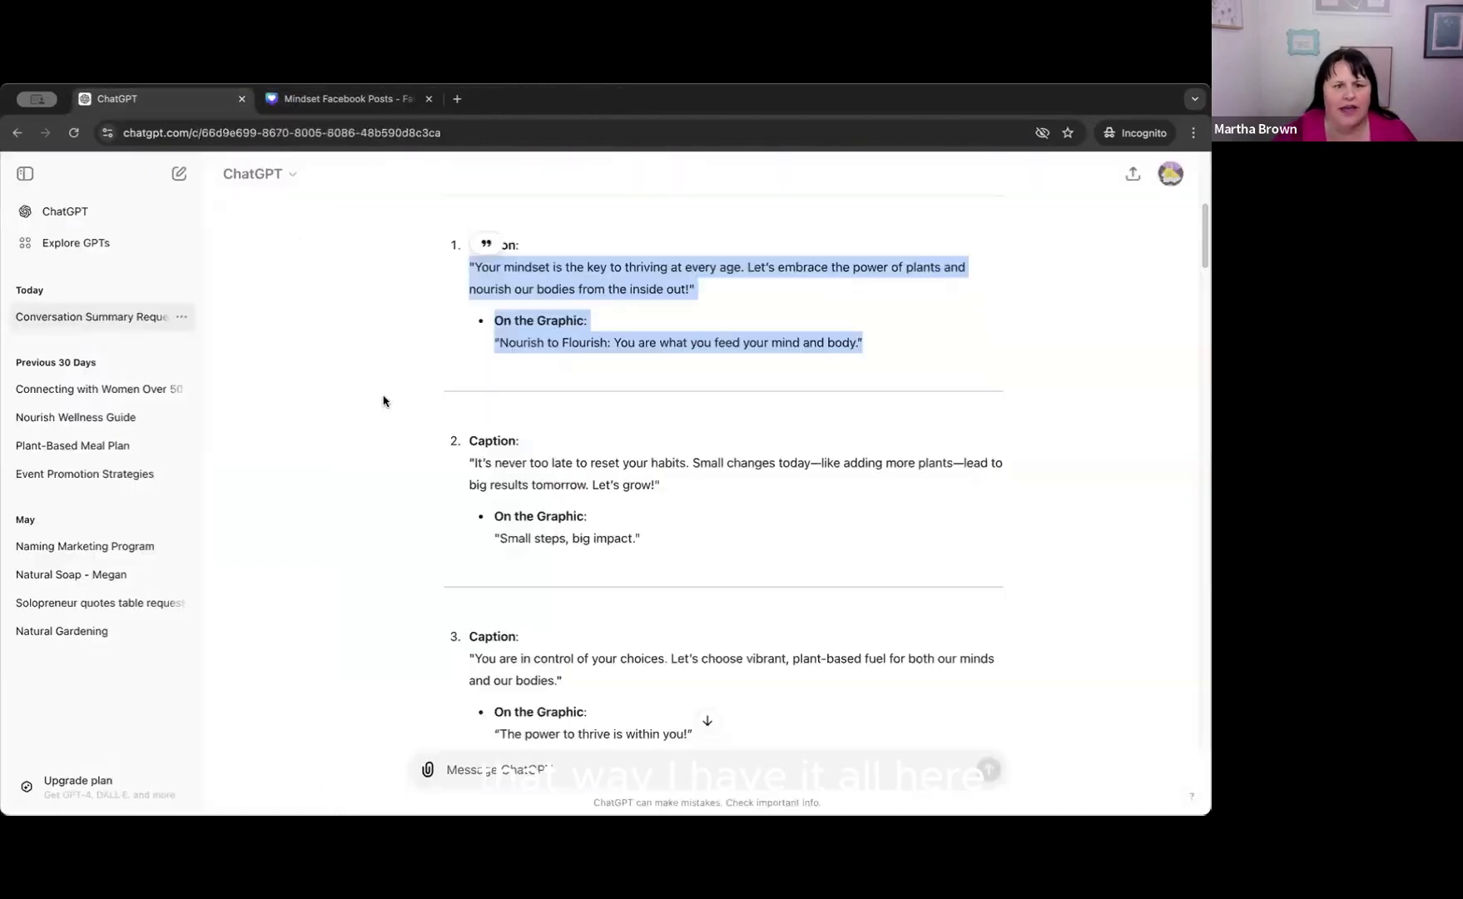
left_click_drag(469, 463, 666, 550)
key("ctrl+c")
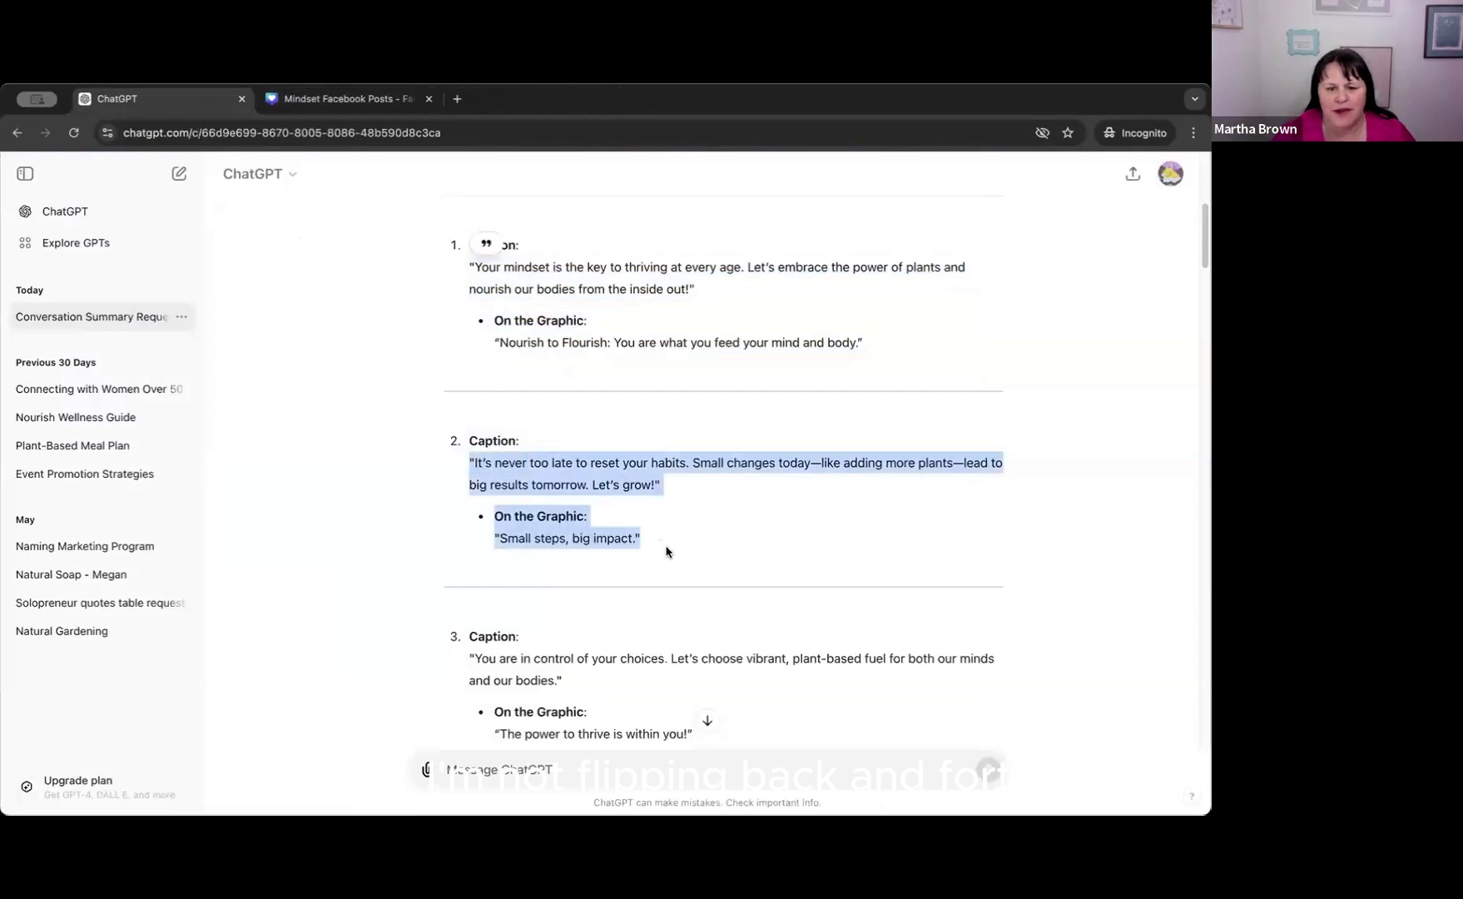
left_click(312, 100)
left_click(380, 800)
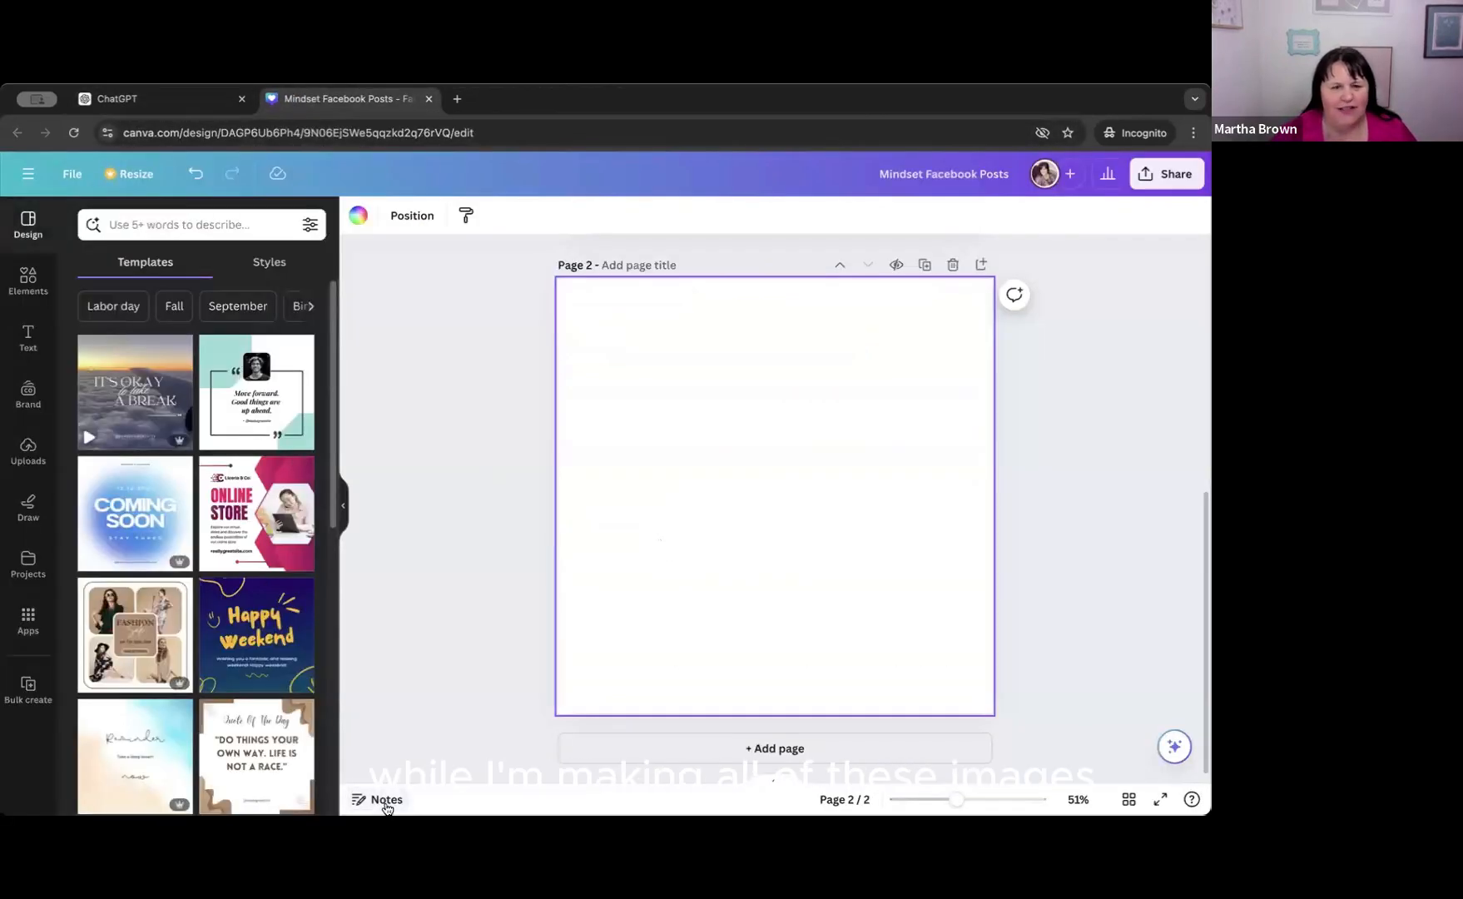
left_click(382, 799)
left_click(76, 263)
key("ctrl+v")
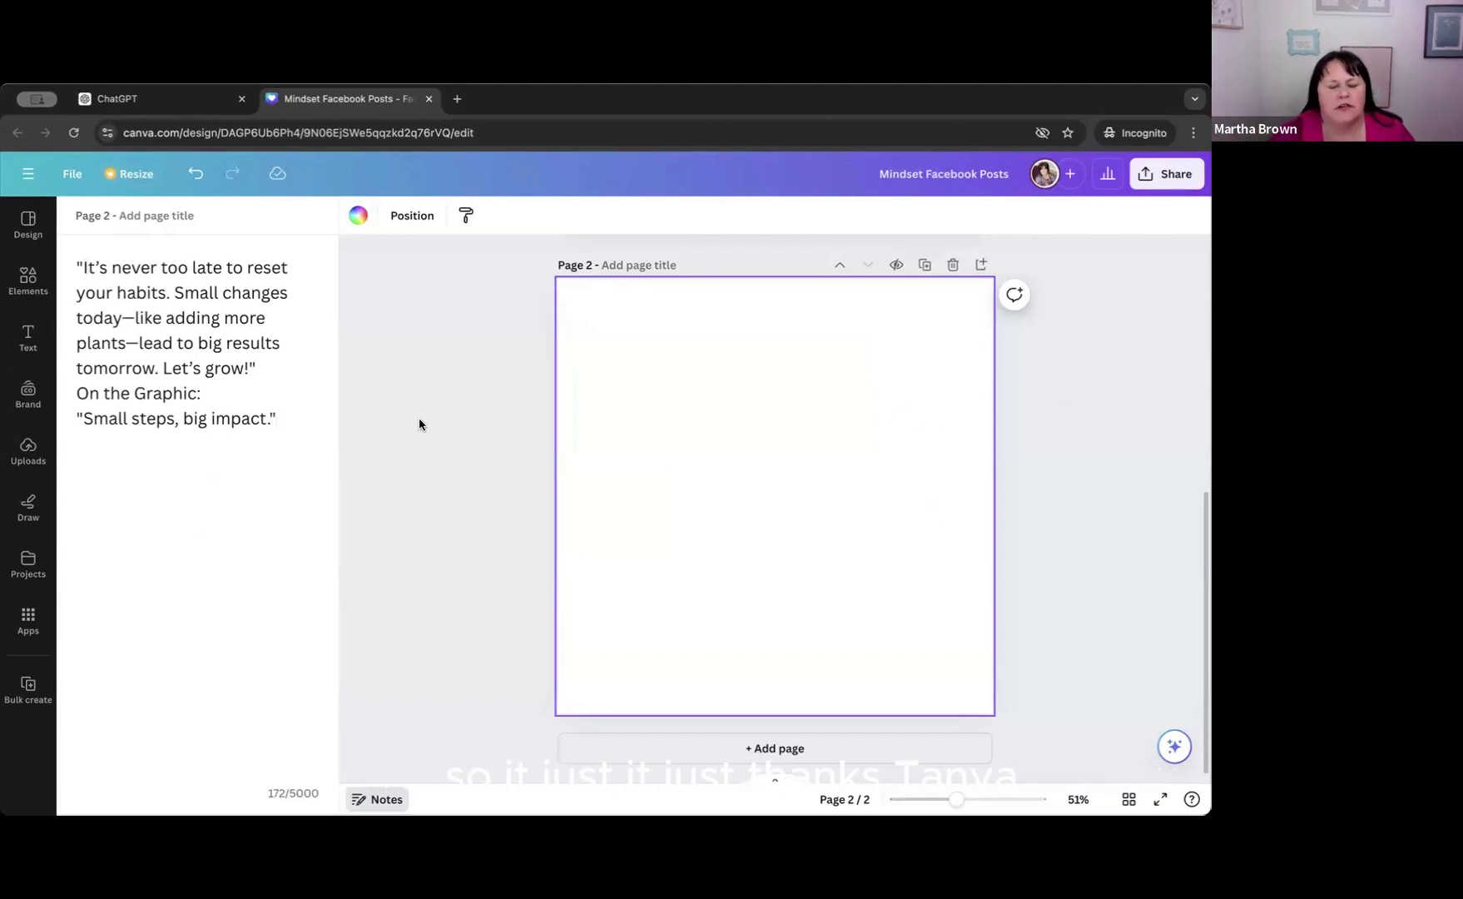
Insert filler letters after "inside" in page 1's notes and remove them again.
scroll(432, 414, "up", 1)
scroll(431, 418, "up", 1)
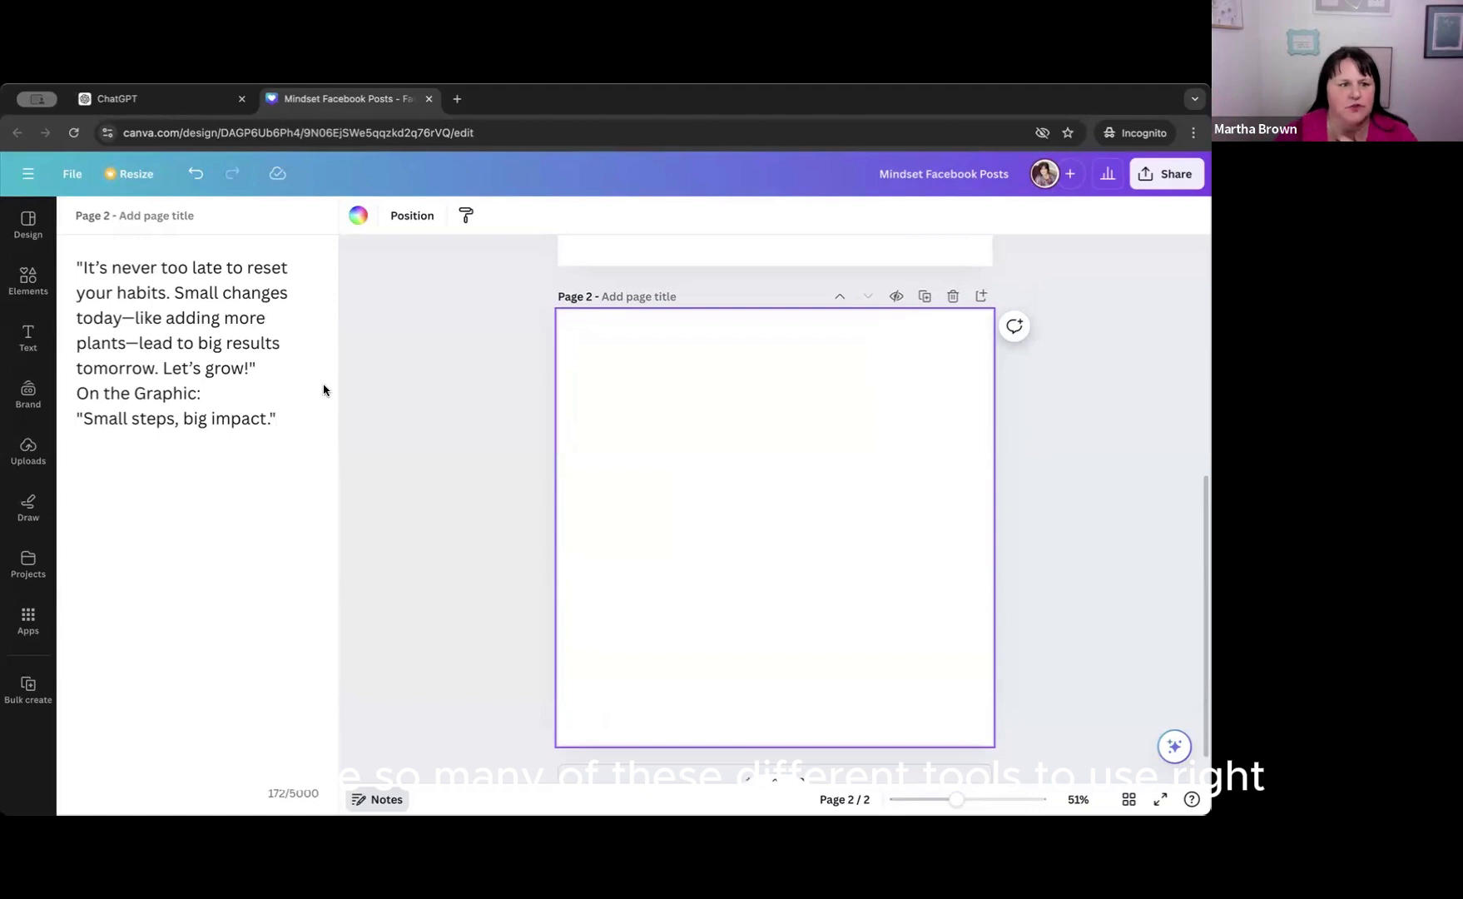
scroll(595, 538, "up", 5)
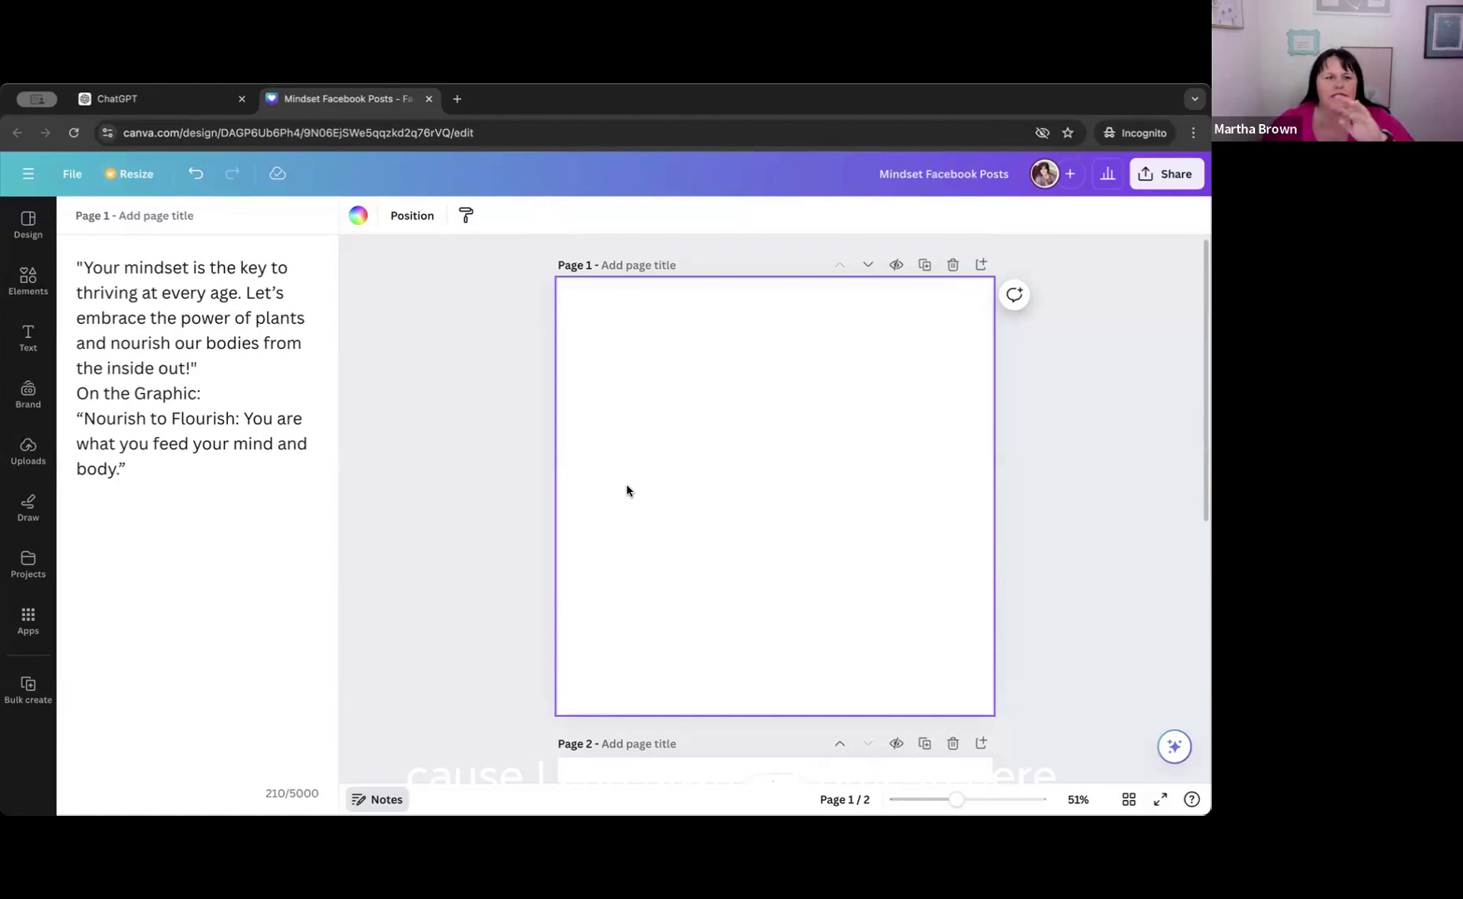
left_click(154, 367)
type("adfadfa")
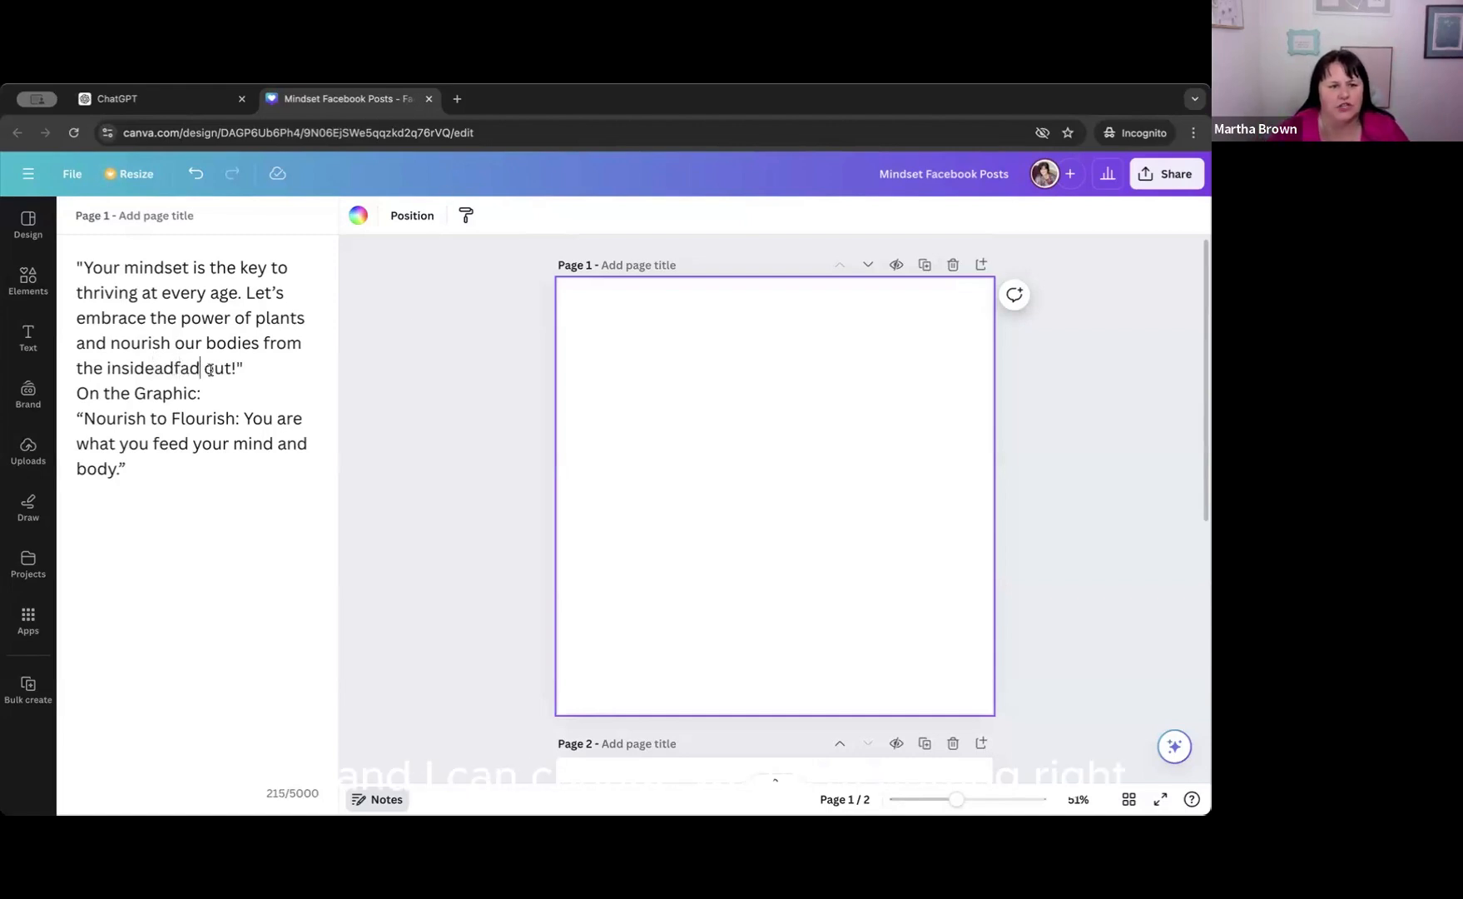
key("BackSpace")
key("BackSpace")
key("BackSpace")
key("BackSpace")
key("BackSpace")
key("BackSpace")
key("BackSpace")
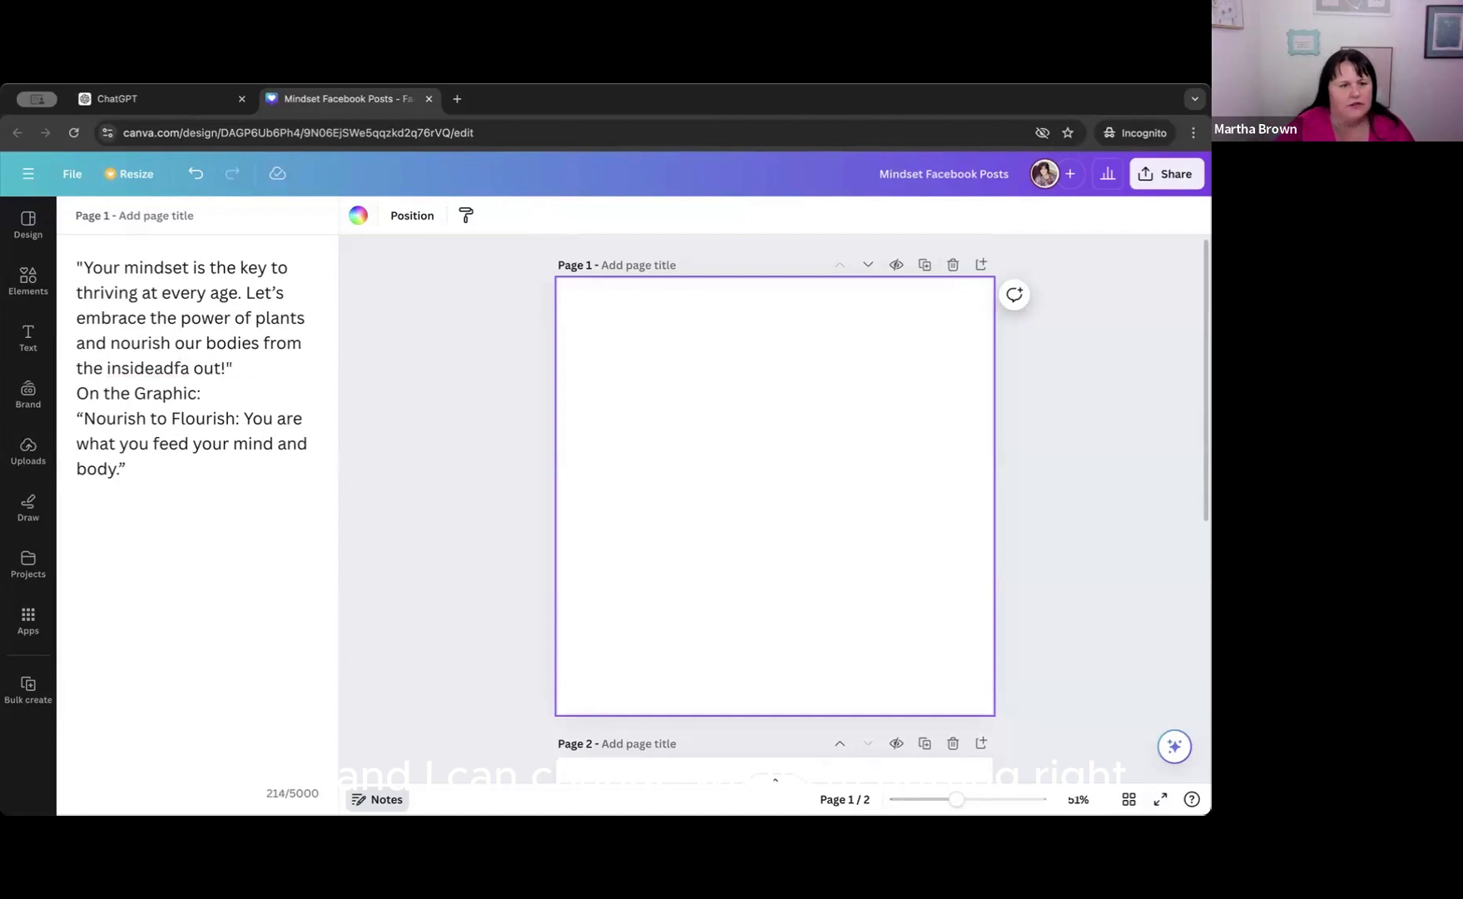
left_click(212, 493)
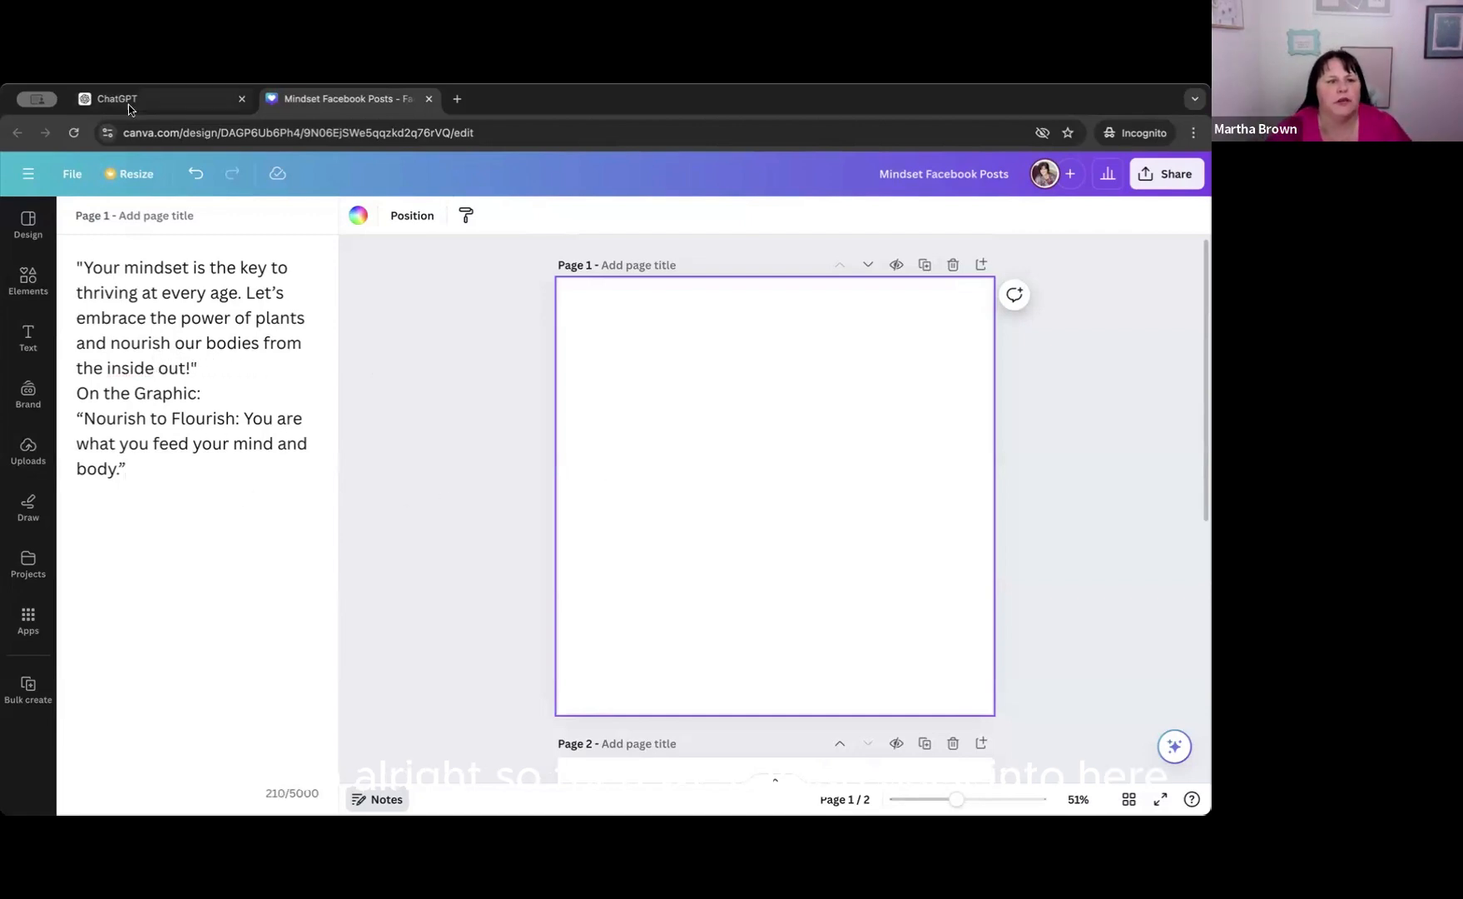
Switch to ChatGPT and copy the first caption's imagery idea about an abstract key with a leafy design.
left_click(168, 103)
left_click(815, 668)
scroll(811, 658, "down", 20)
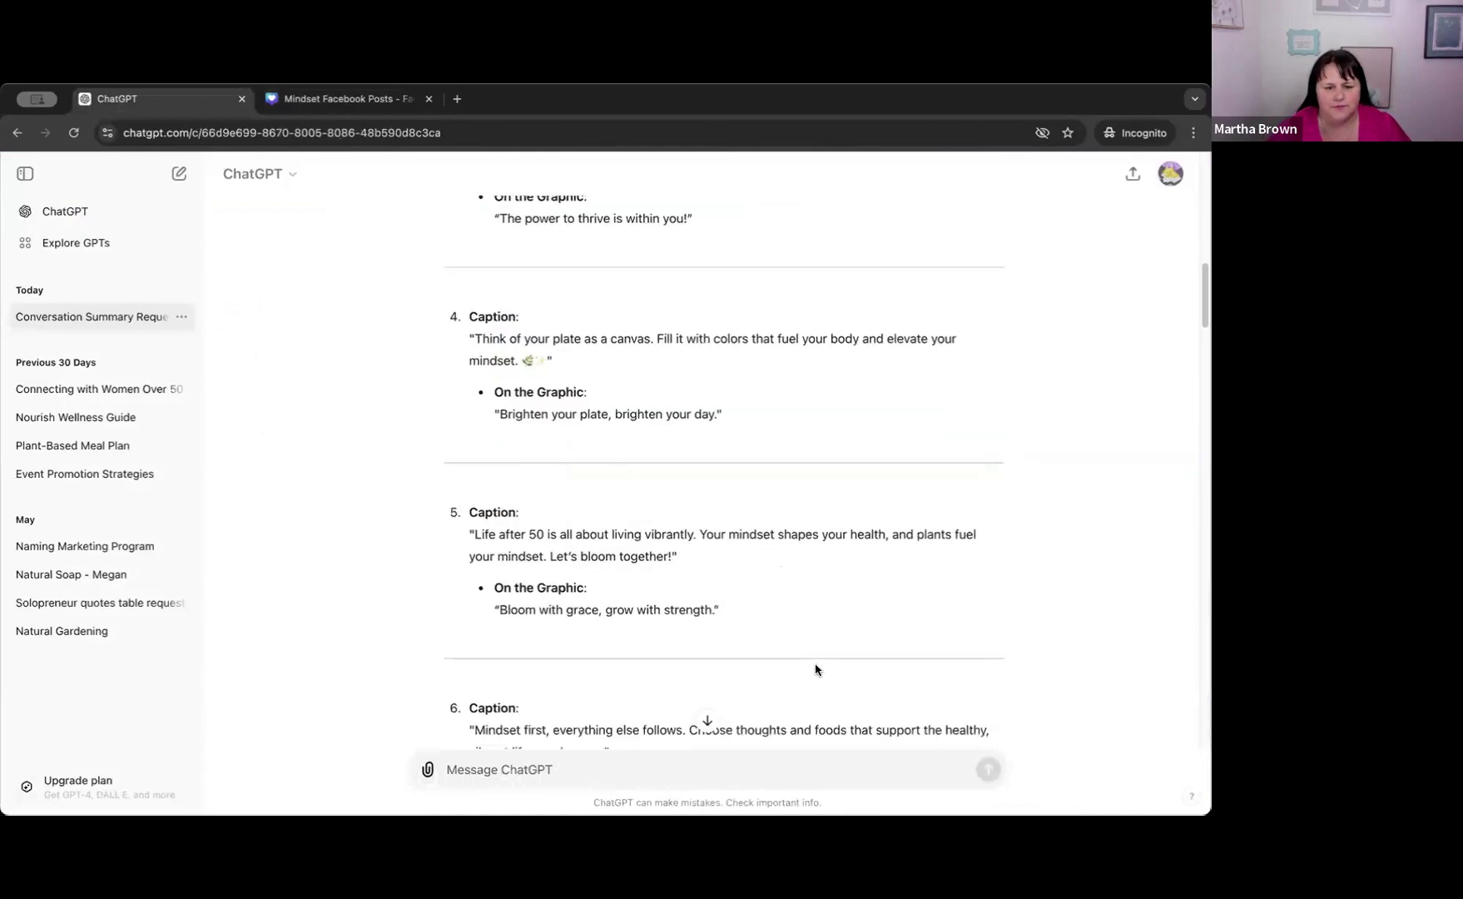
scroll(804, 639, "down", 2)
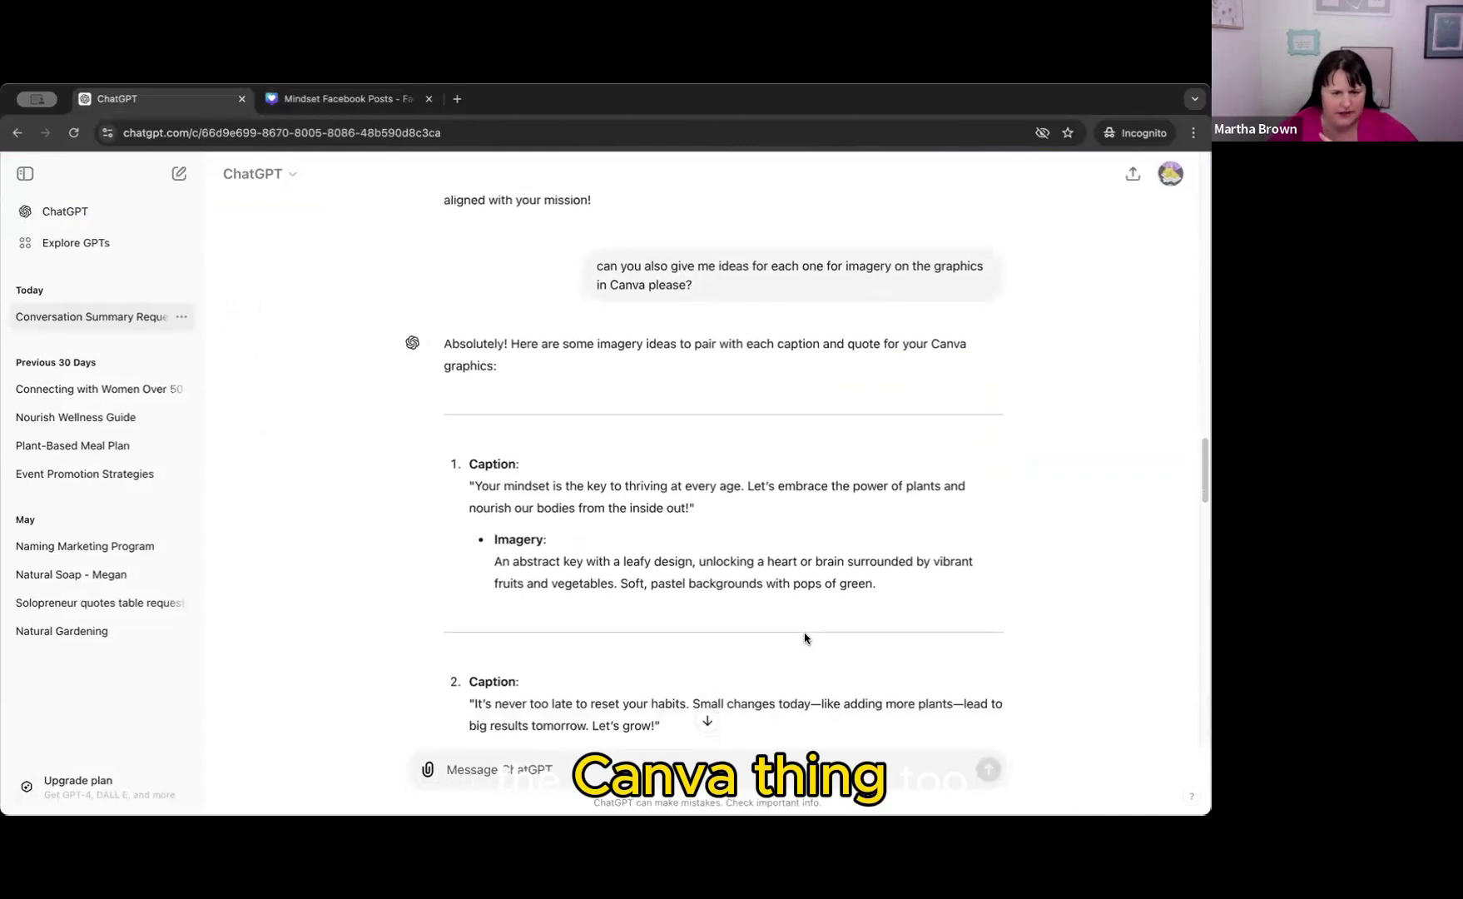
scroll(804, 638, "down", 4)
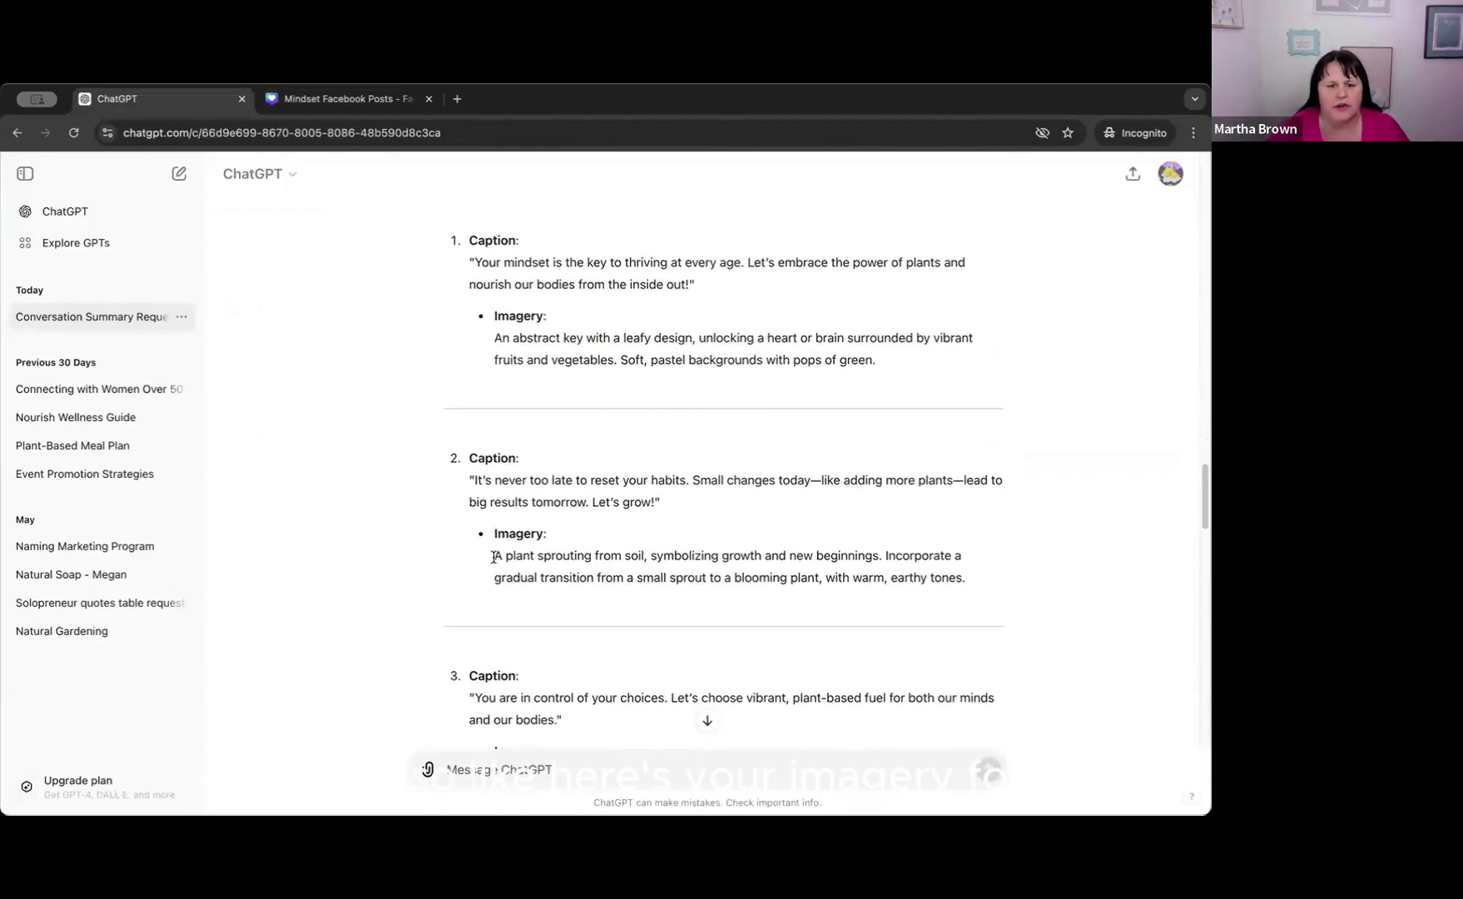
scroll(497, 553, "up", 3)
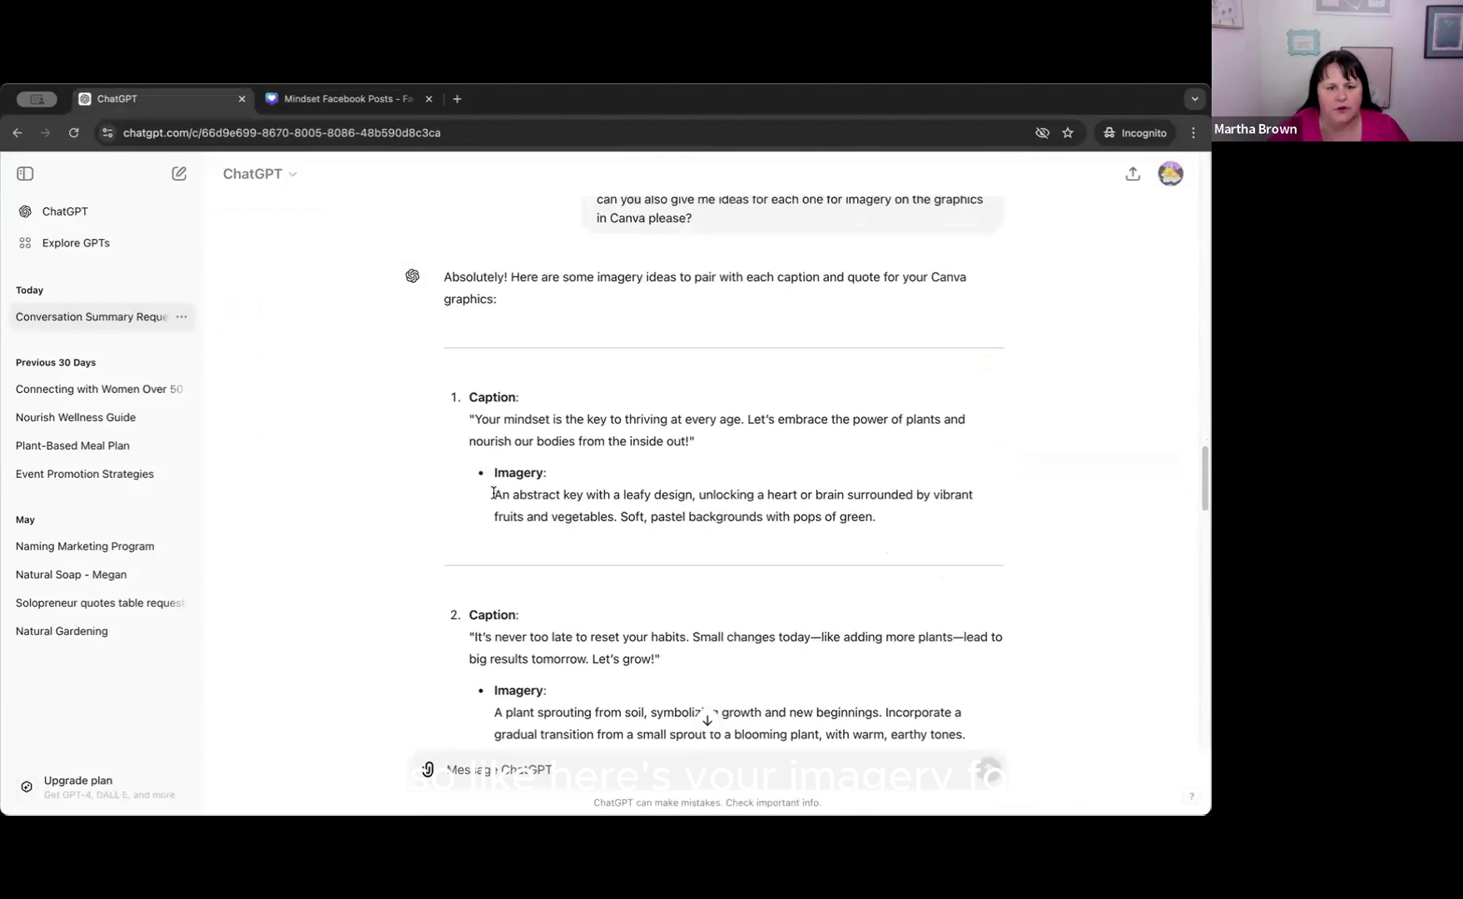
left_click_drag(497, 494, 878, 524)
key("ctrl+c")
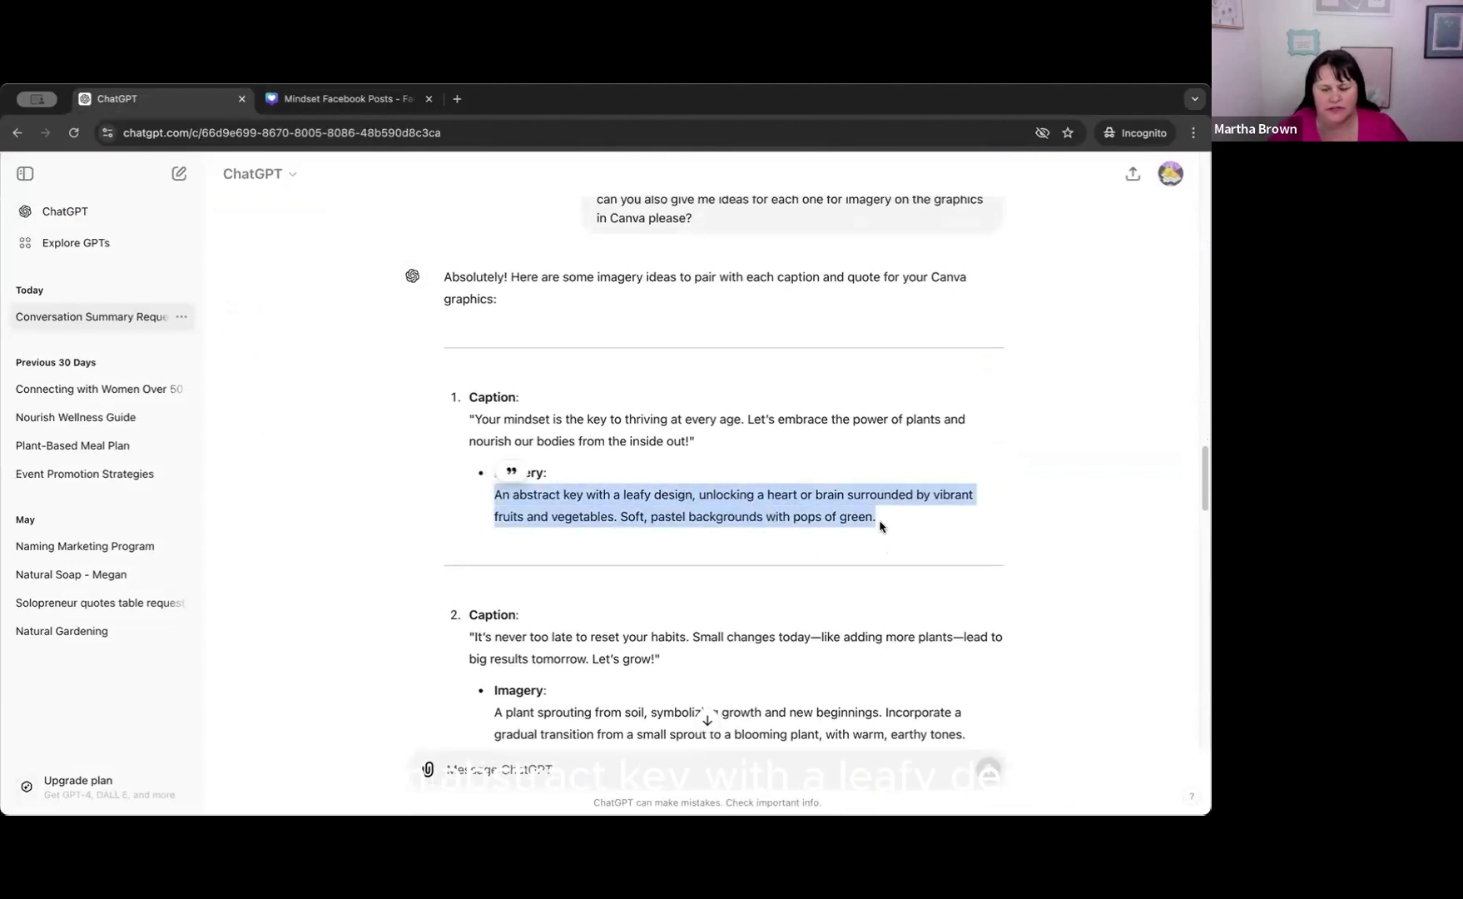
Return to the Canva design and open the elements library for page 1.
left_click(329, 101)
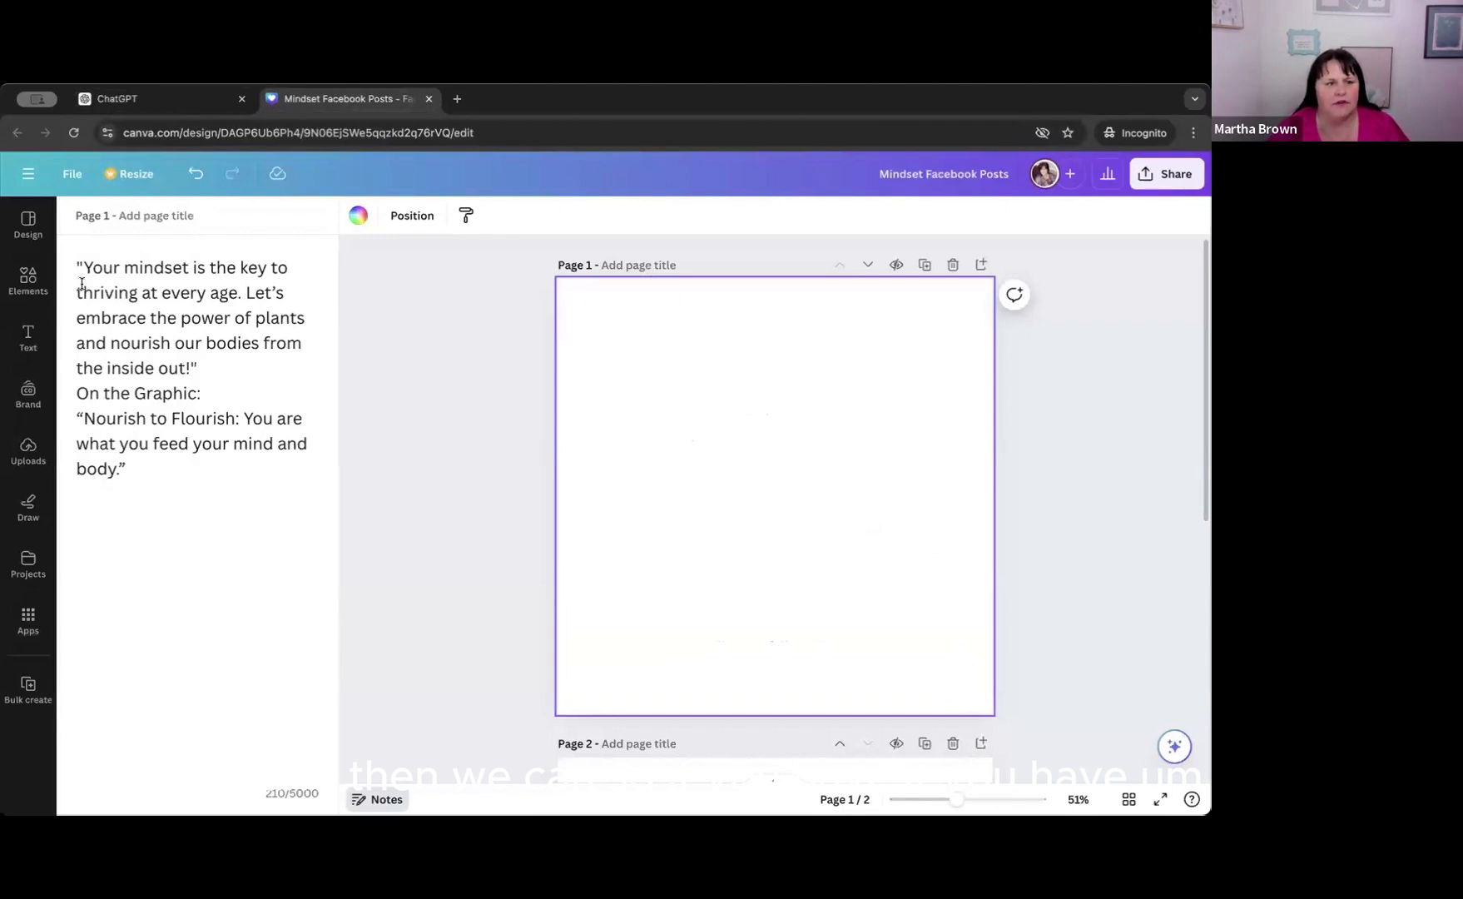
left_click(27, 224)
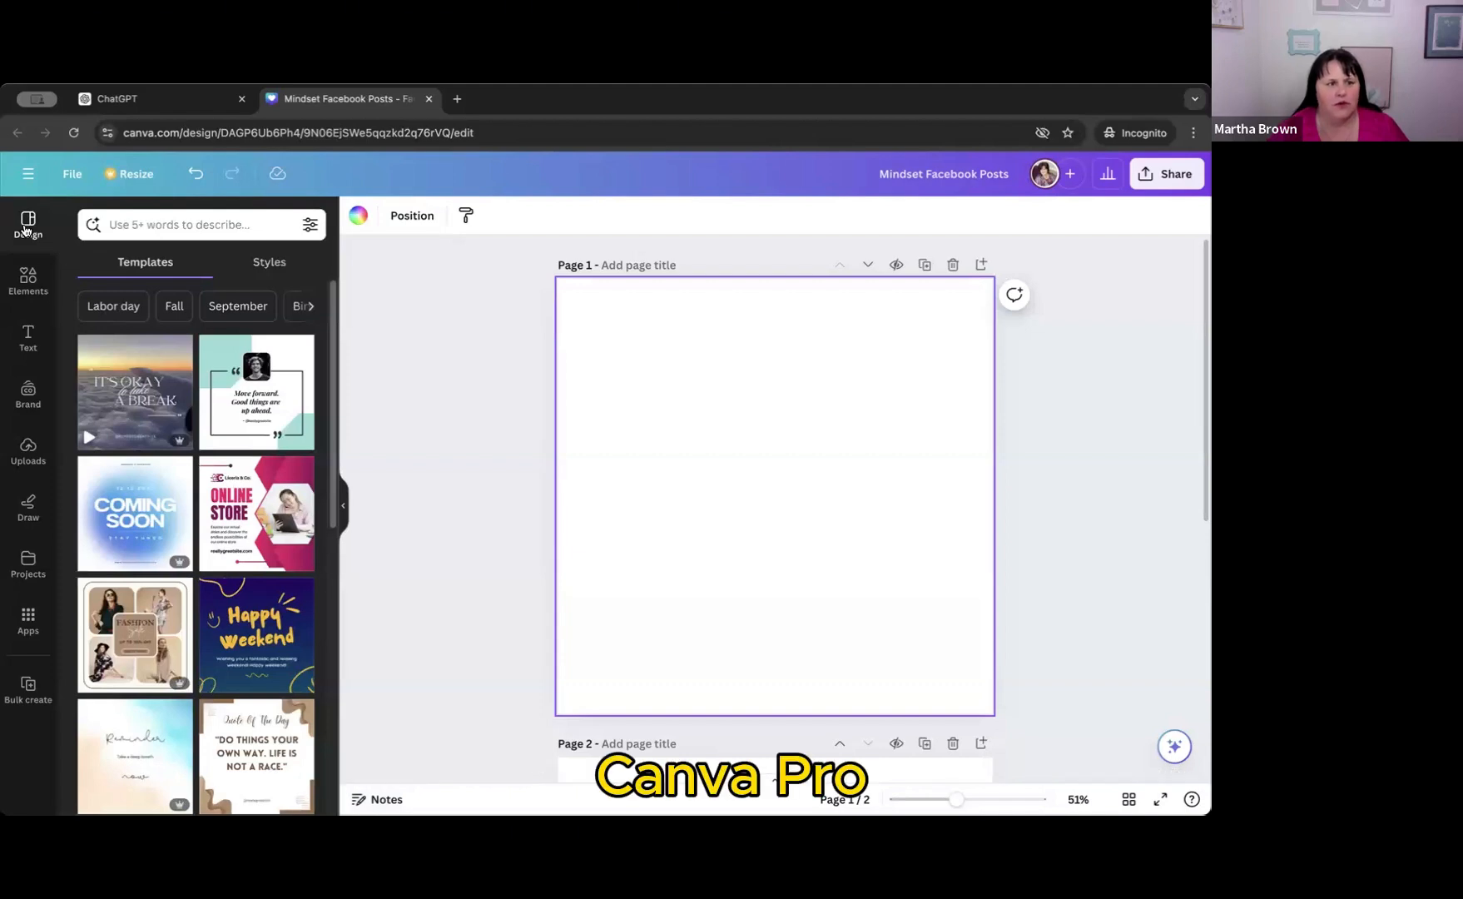
left_click(29, 287)
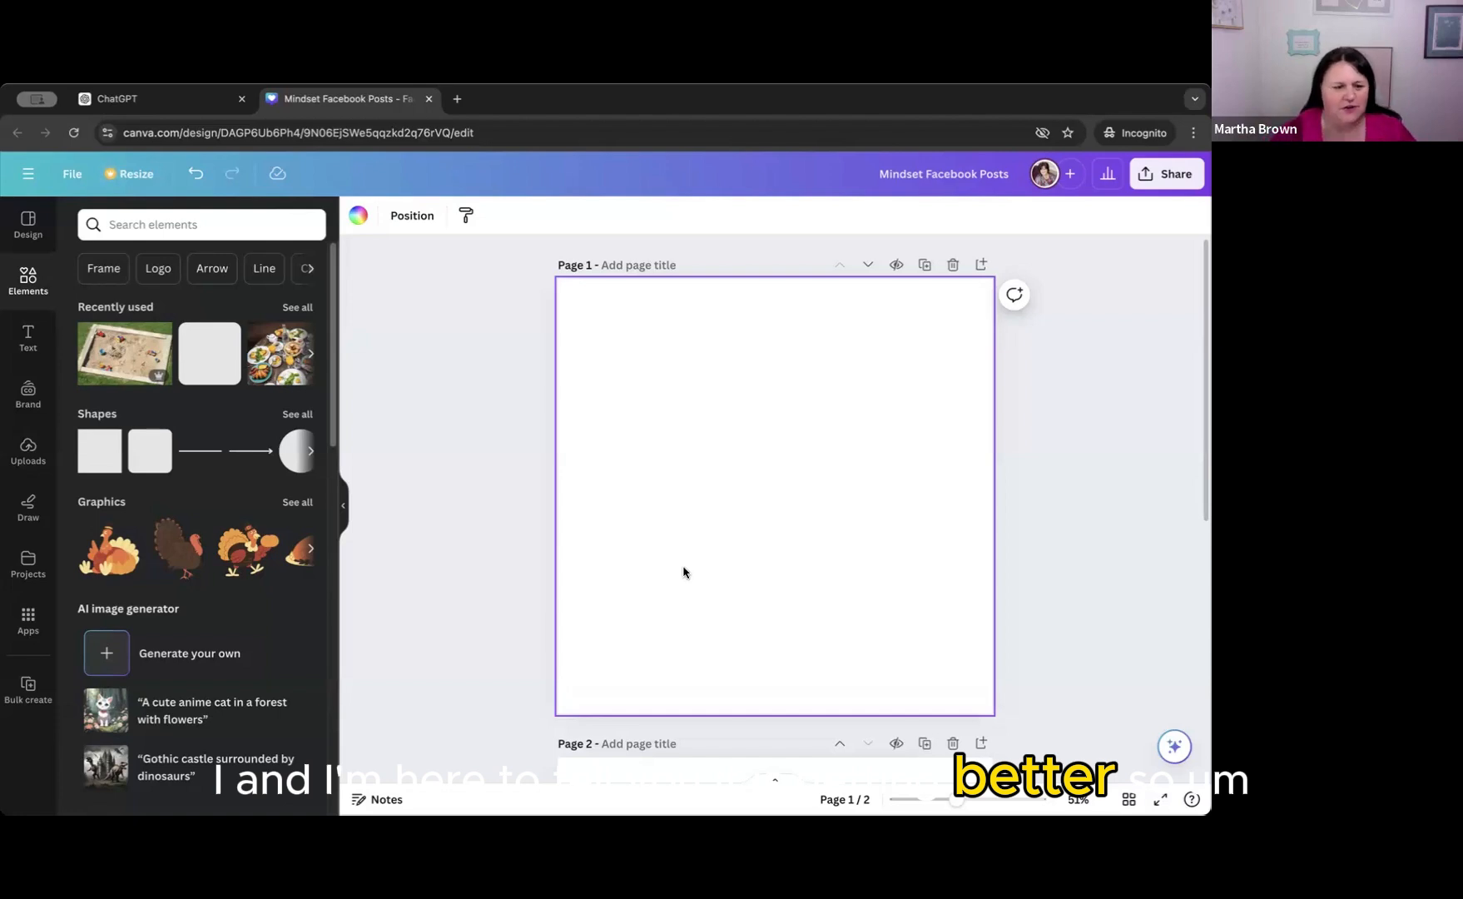
Open the AI image generator and paste the copied leafy key imagery idea as the image description.
left_click(111, 661)
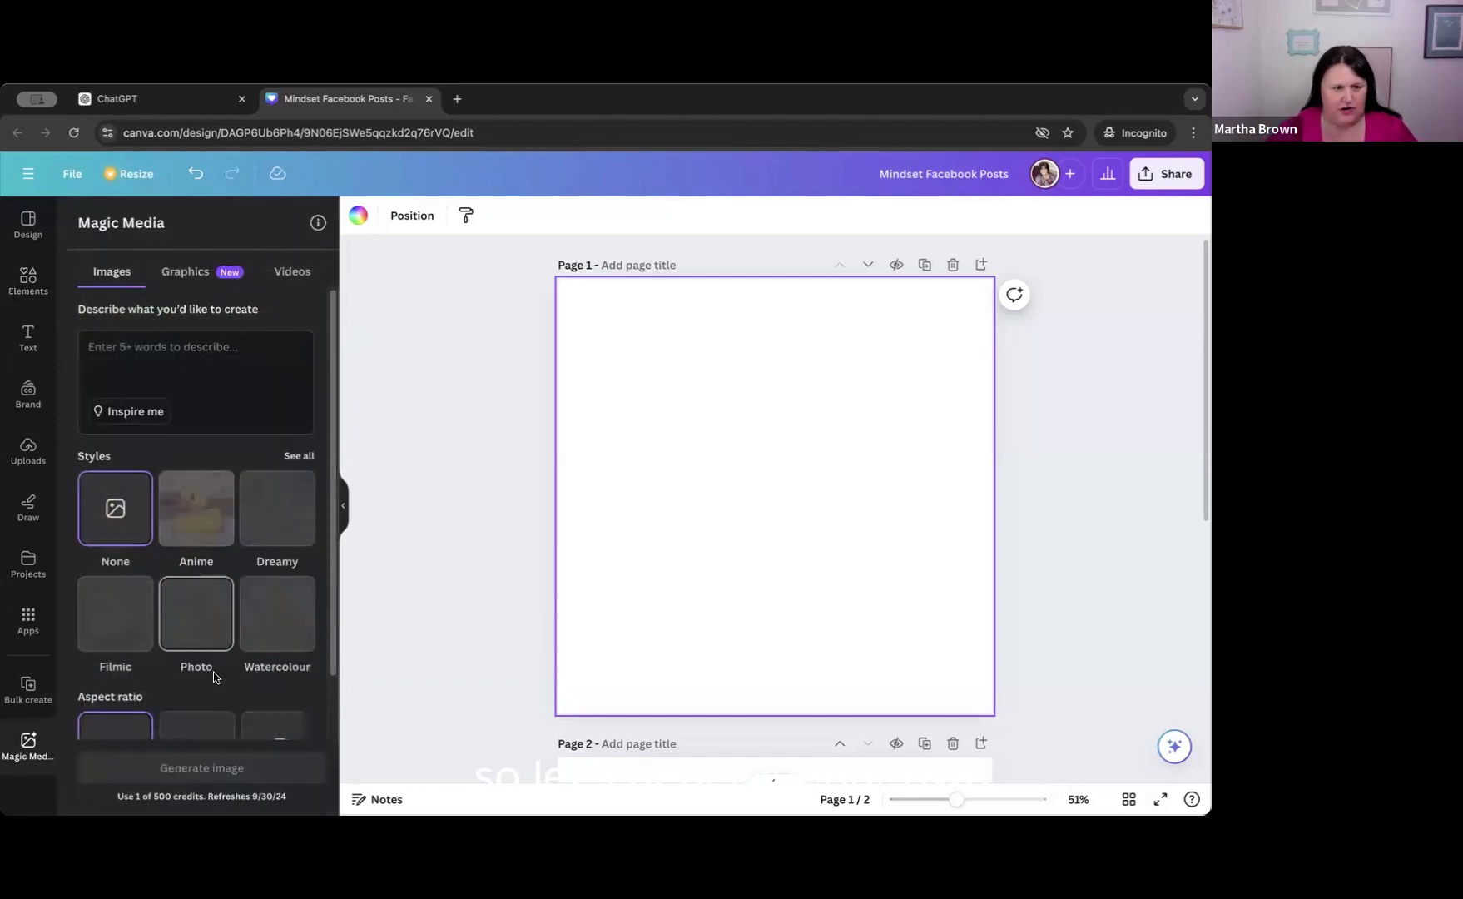
left_click(92, 347)
key("ctrl+v")
scroll(133, 362, "up", 2)
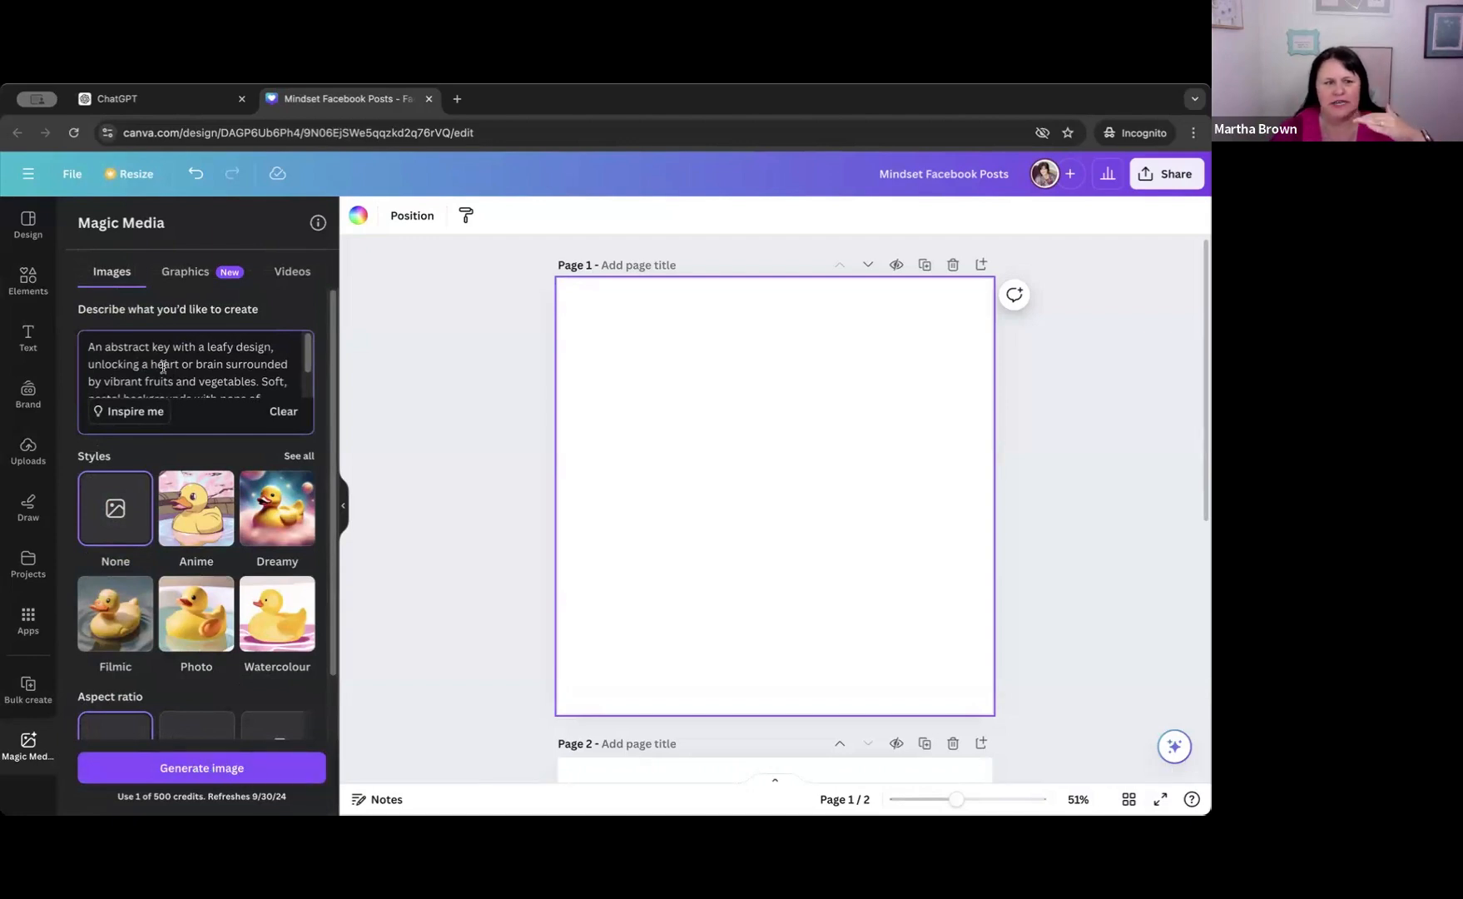
Switch to ChatGPT to review the first caption's imagery idea, then return to Canva and compare it with the pasted image description.
left_click(173, 99)
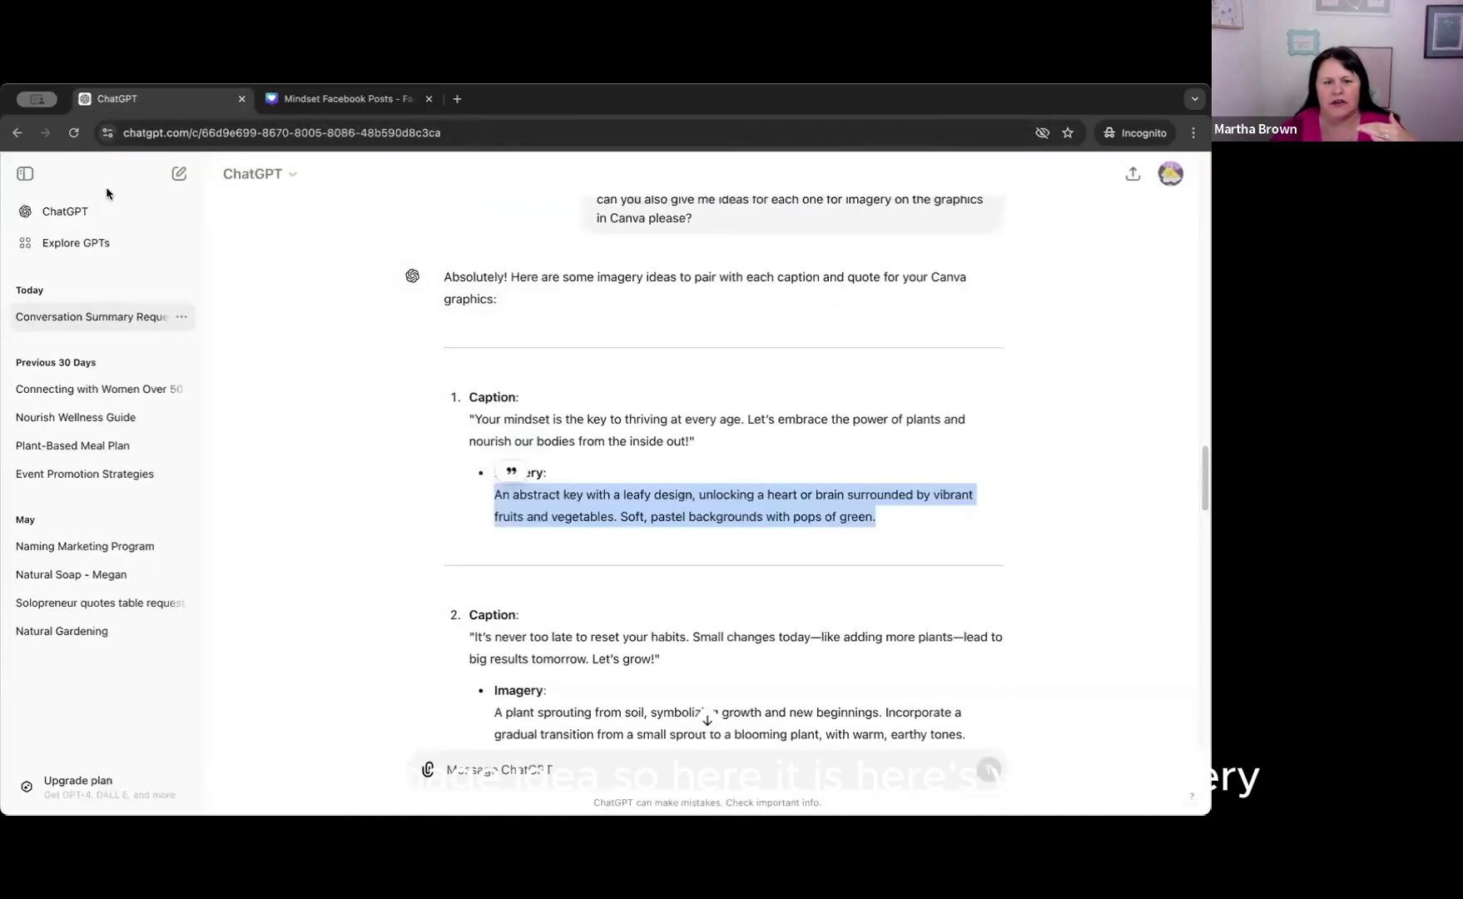
left_click(545, 512)
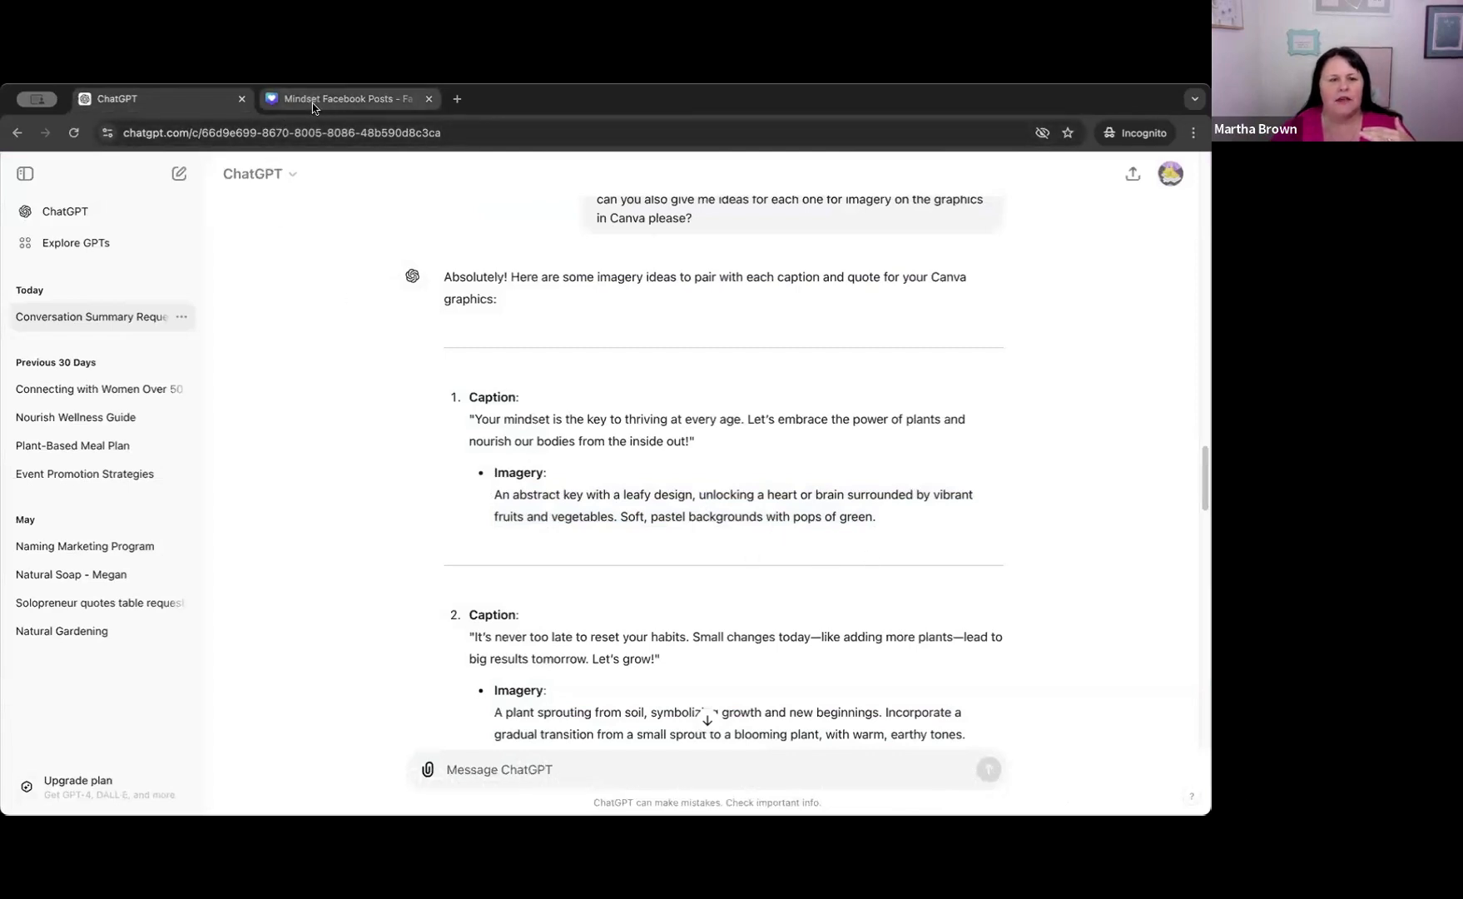
left_click(337, 99)
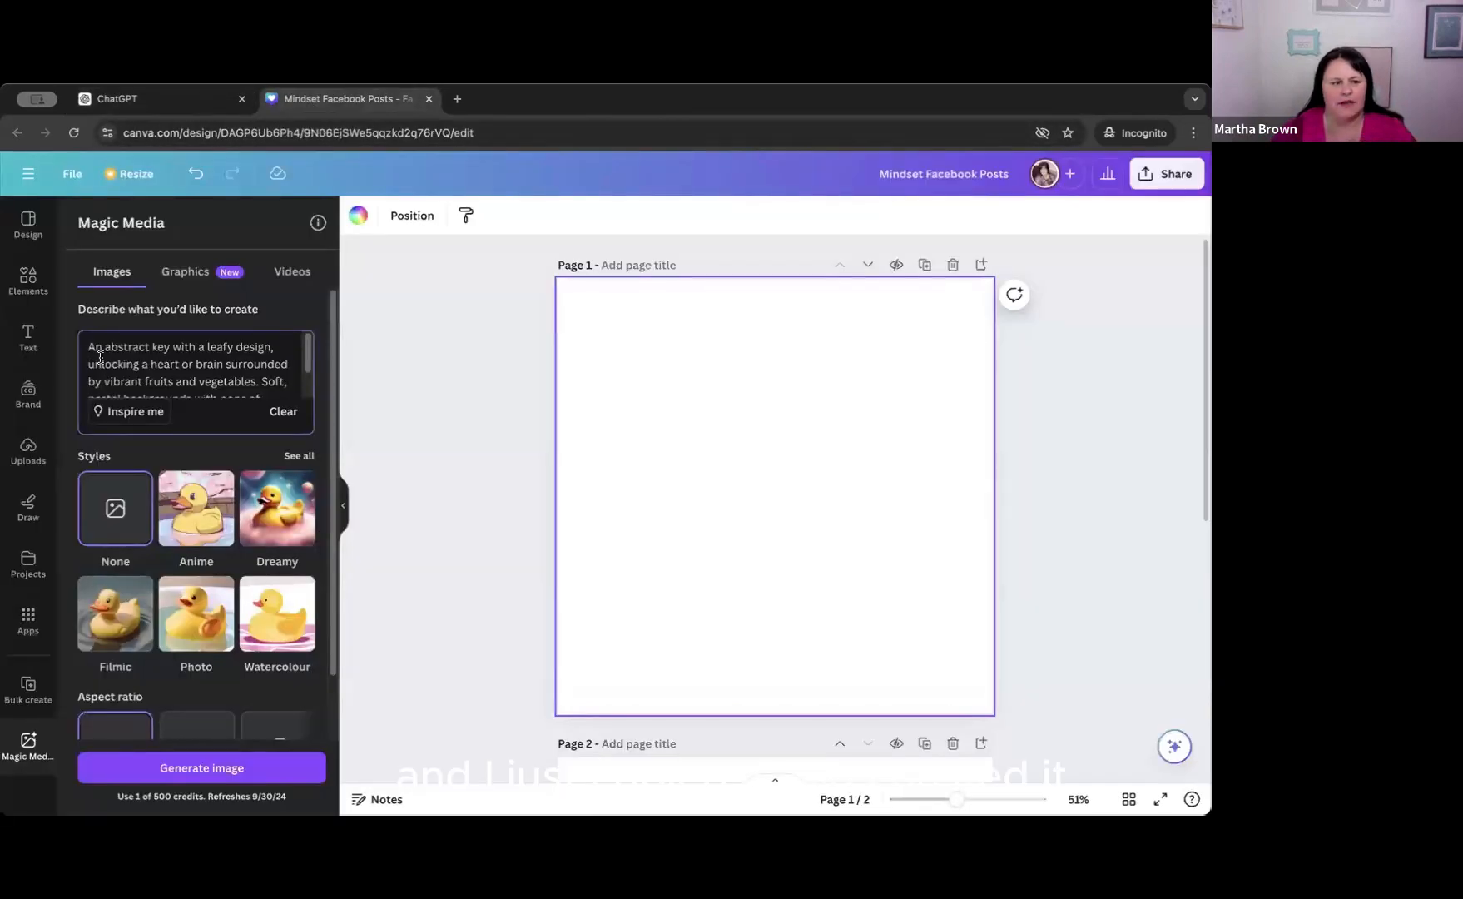
left_click(100, 358)
scroll(104, 358, "down", 1)
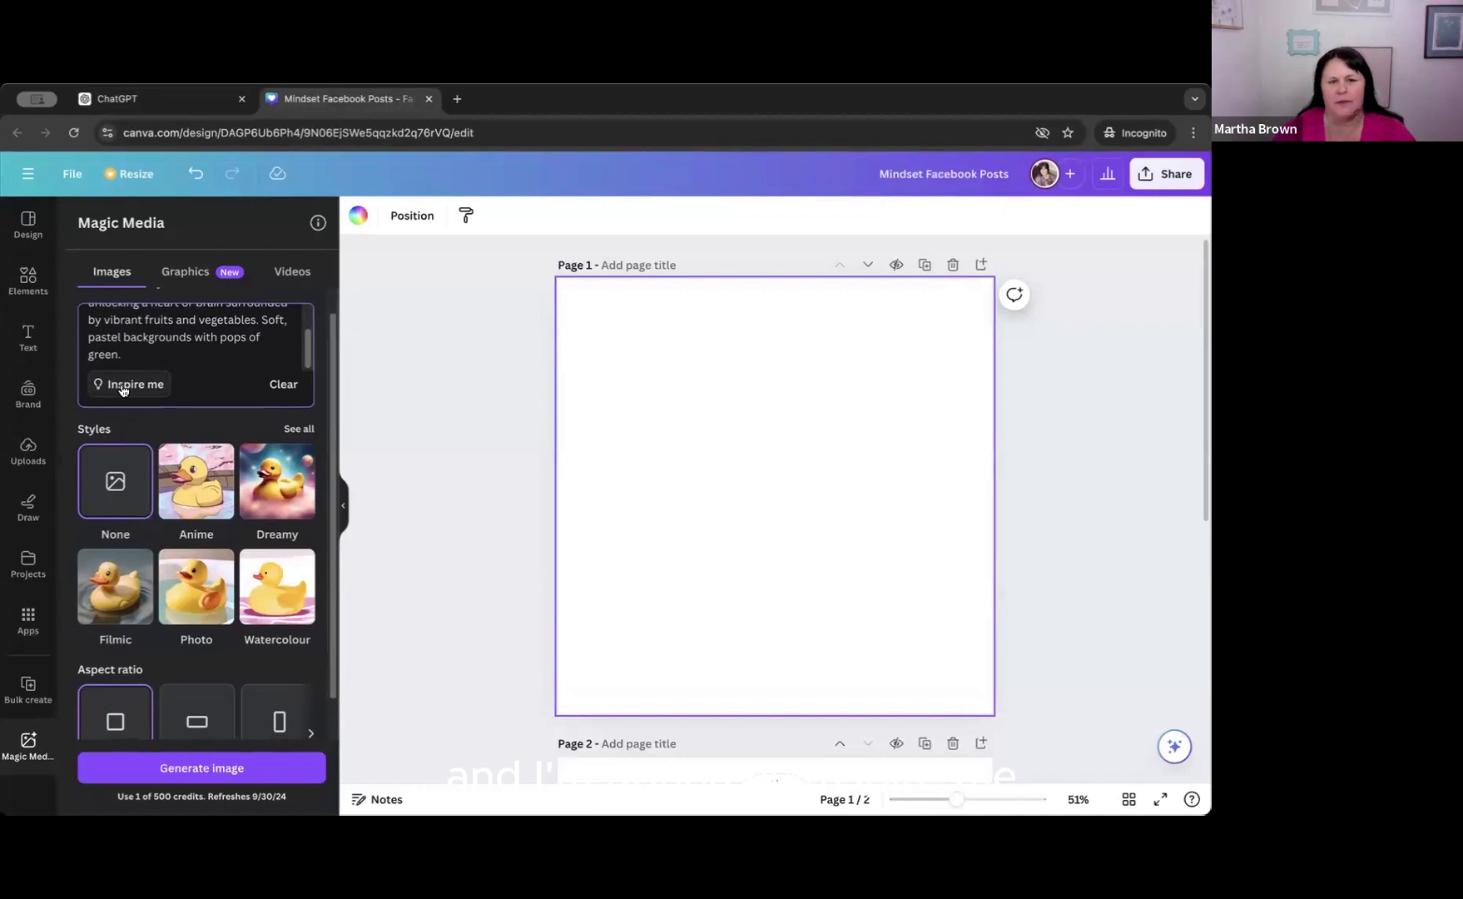
Try an automatically suggested prompt, then replace it with the copied leafy key description and generate images.
left_click(134, 384)
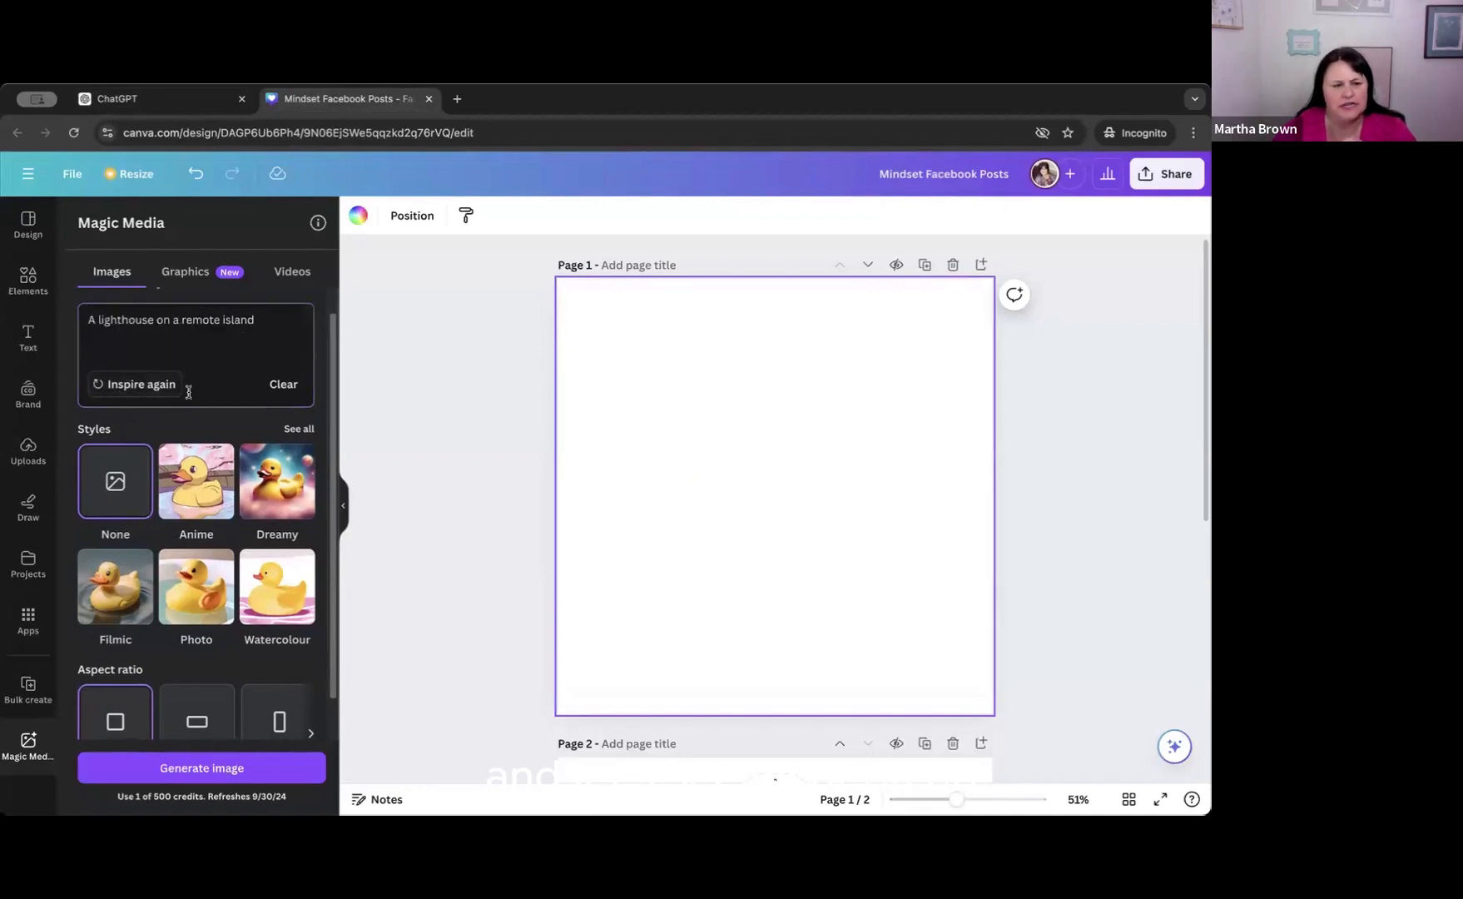
scroll(169, 393, "up", 1)
left_click_drag(258, 348, 89, 349)
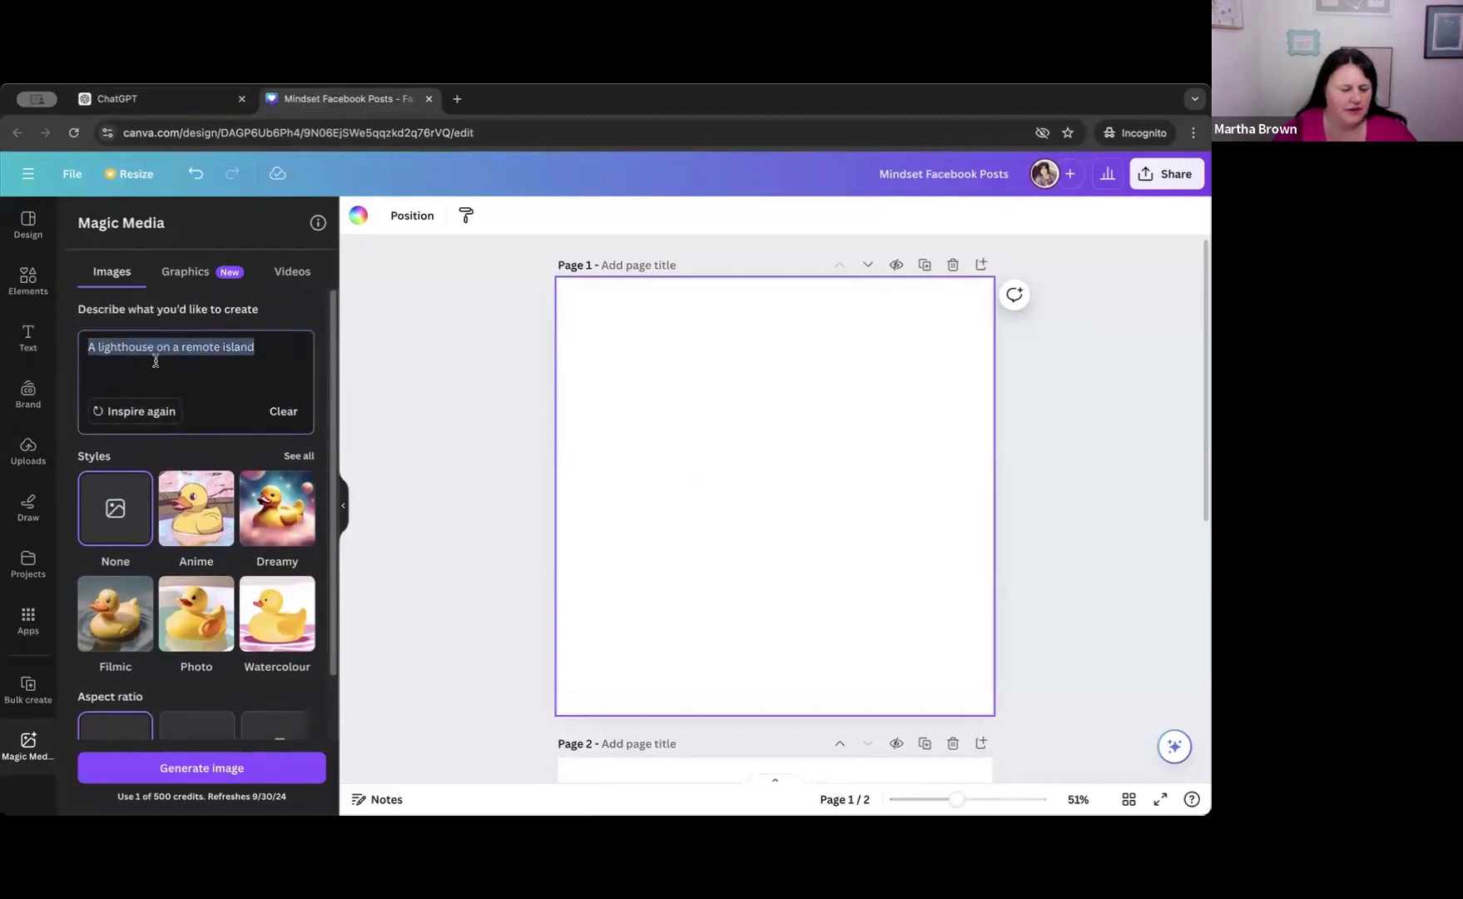
type("An abstract key with a leafy design, unlocking a heart or brain surrounded by vibrant fruits and vegetables. Soft, pastel backgrounds with pops of green.")
key("Return")
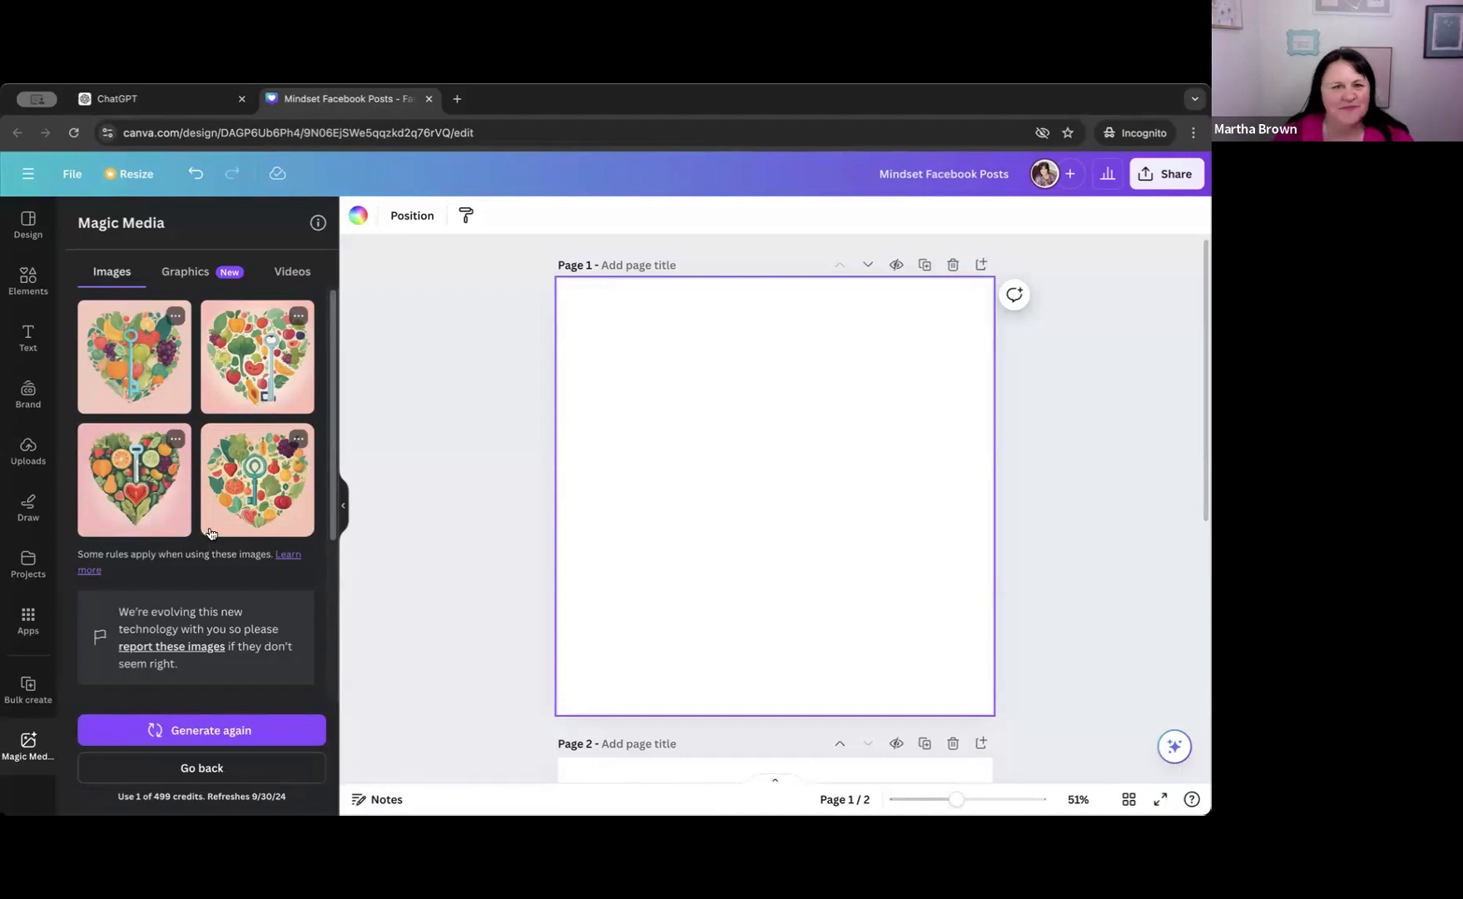
Go back to the image description form and paste the leafy key imagery idea again.
scroll(211, 523, "down", 1)
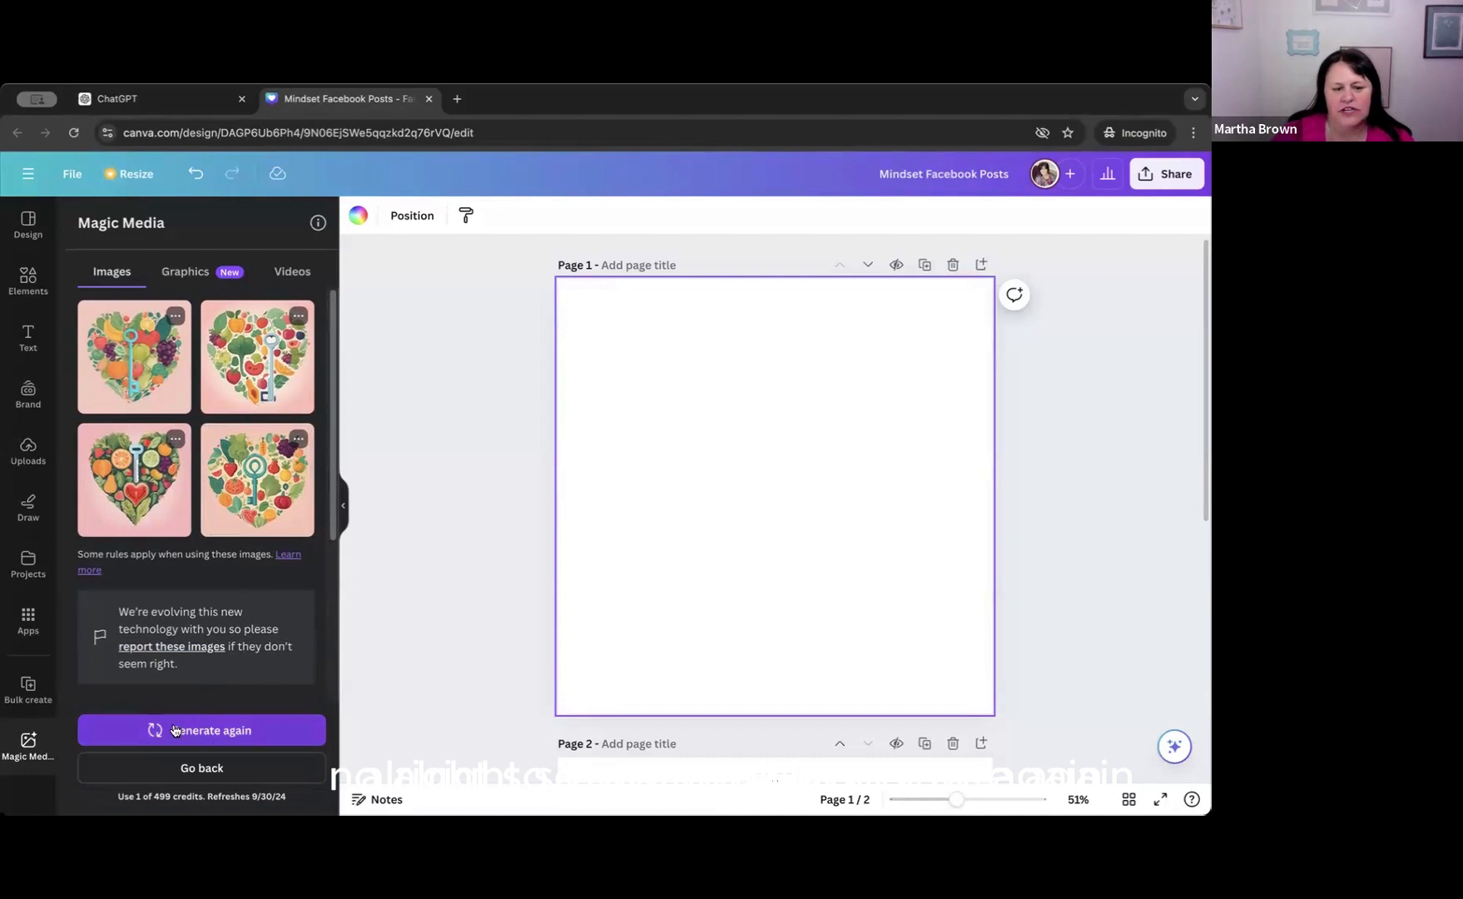
left_click(202, 767)
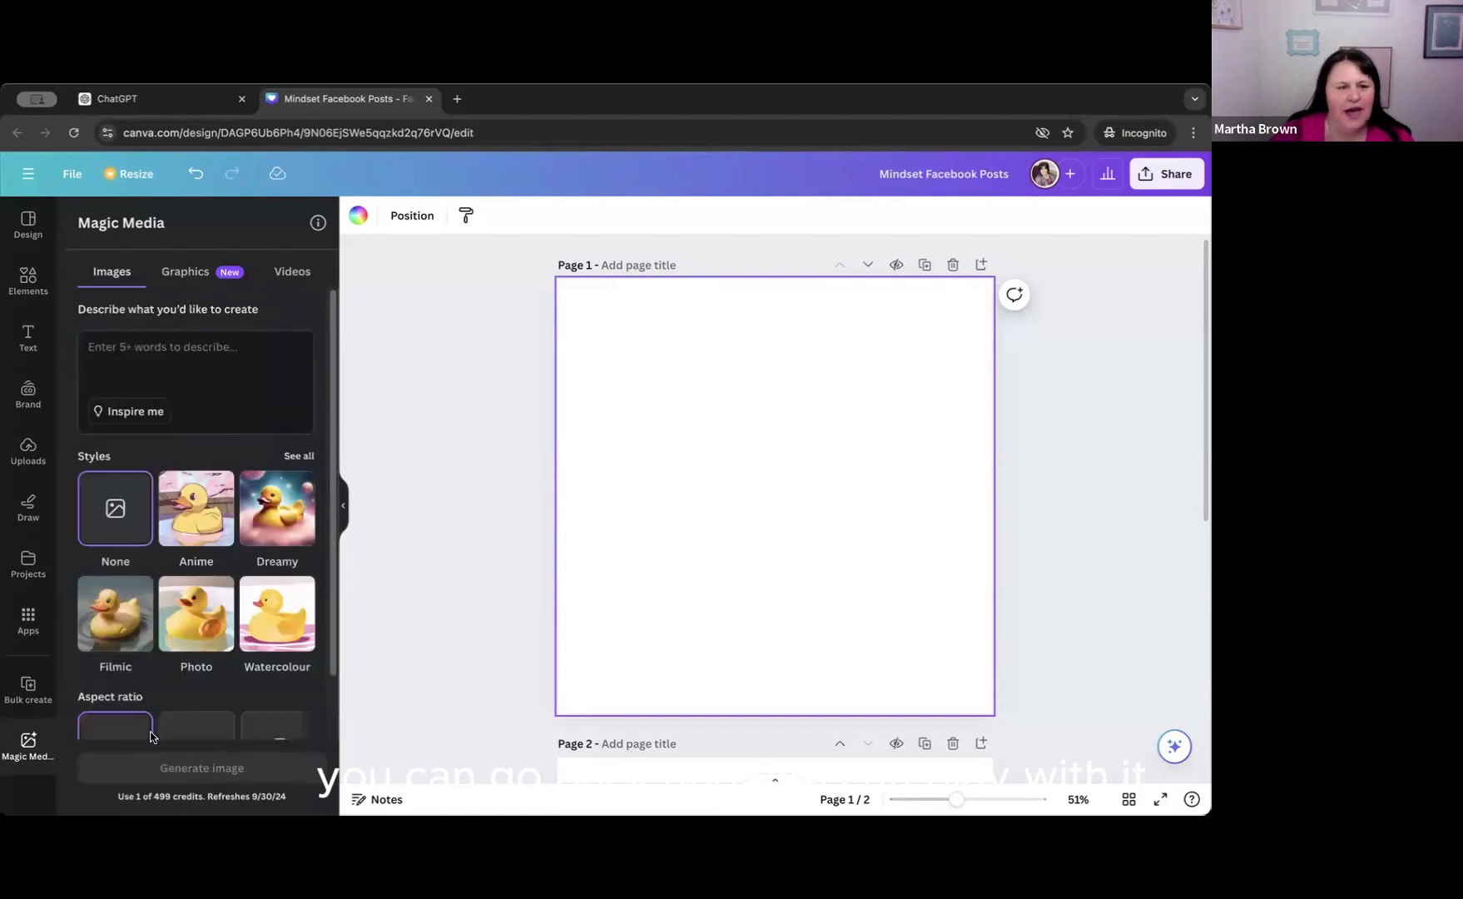
left_click(86, 348)
type("An abstract key with a leafy design, unlocking a heart or brain surrounded by vibrant fruits and vegetables. Soft, pastel backgrounds with pops of green.")
scroll(204, 372, "up", 2)
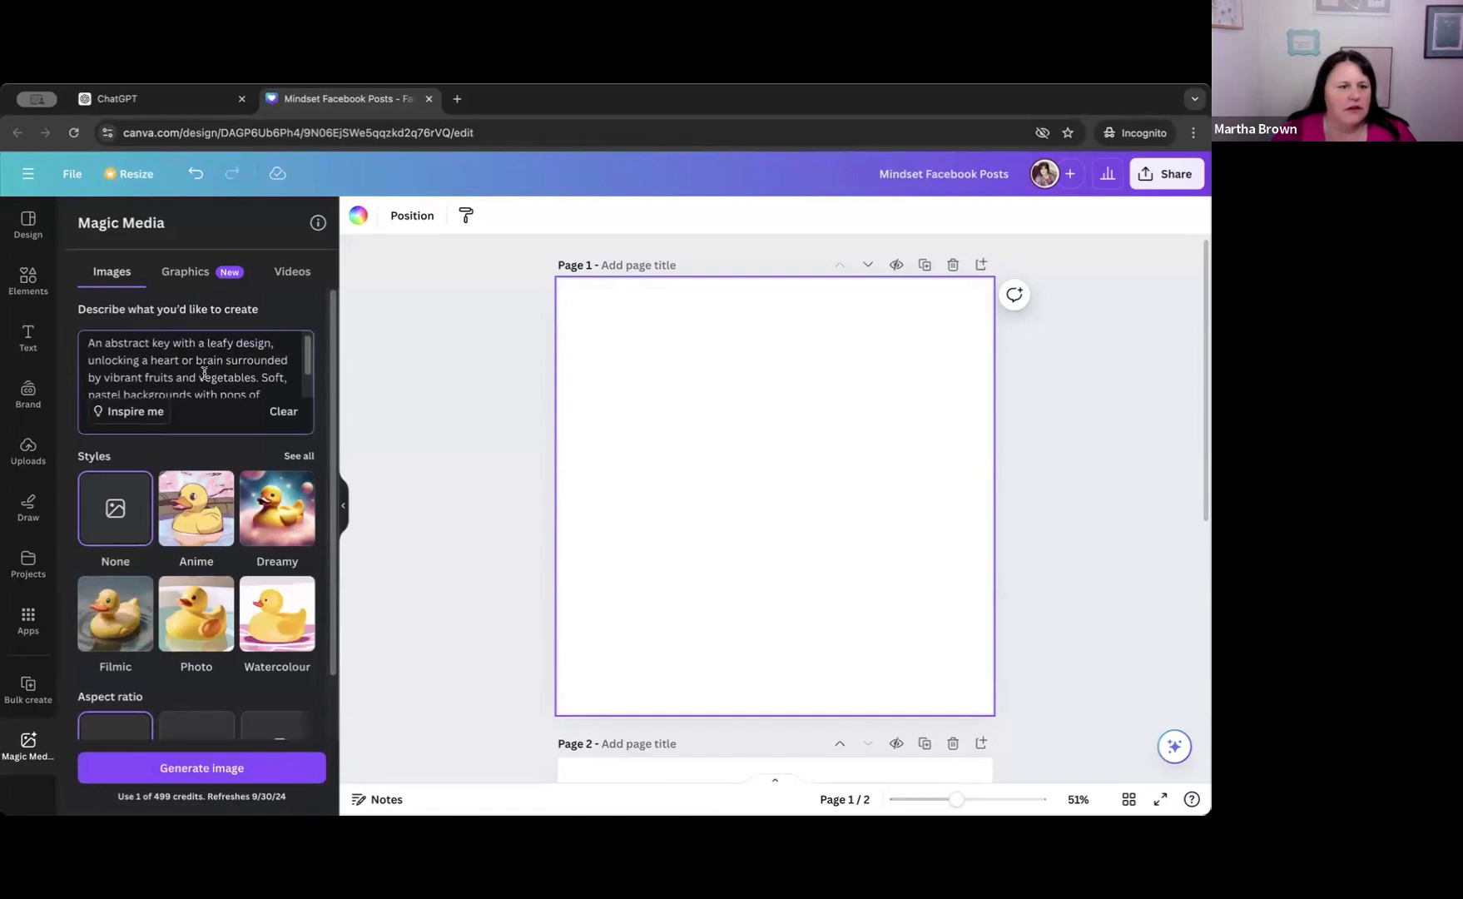
scroll(204, 373, "down", 1)
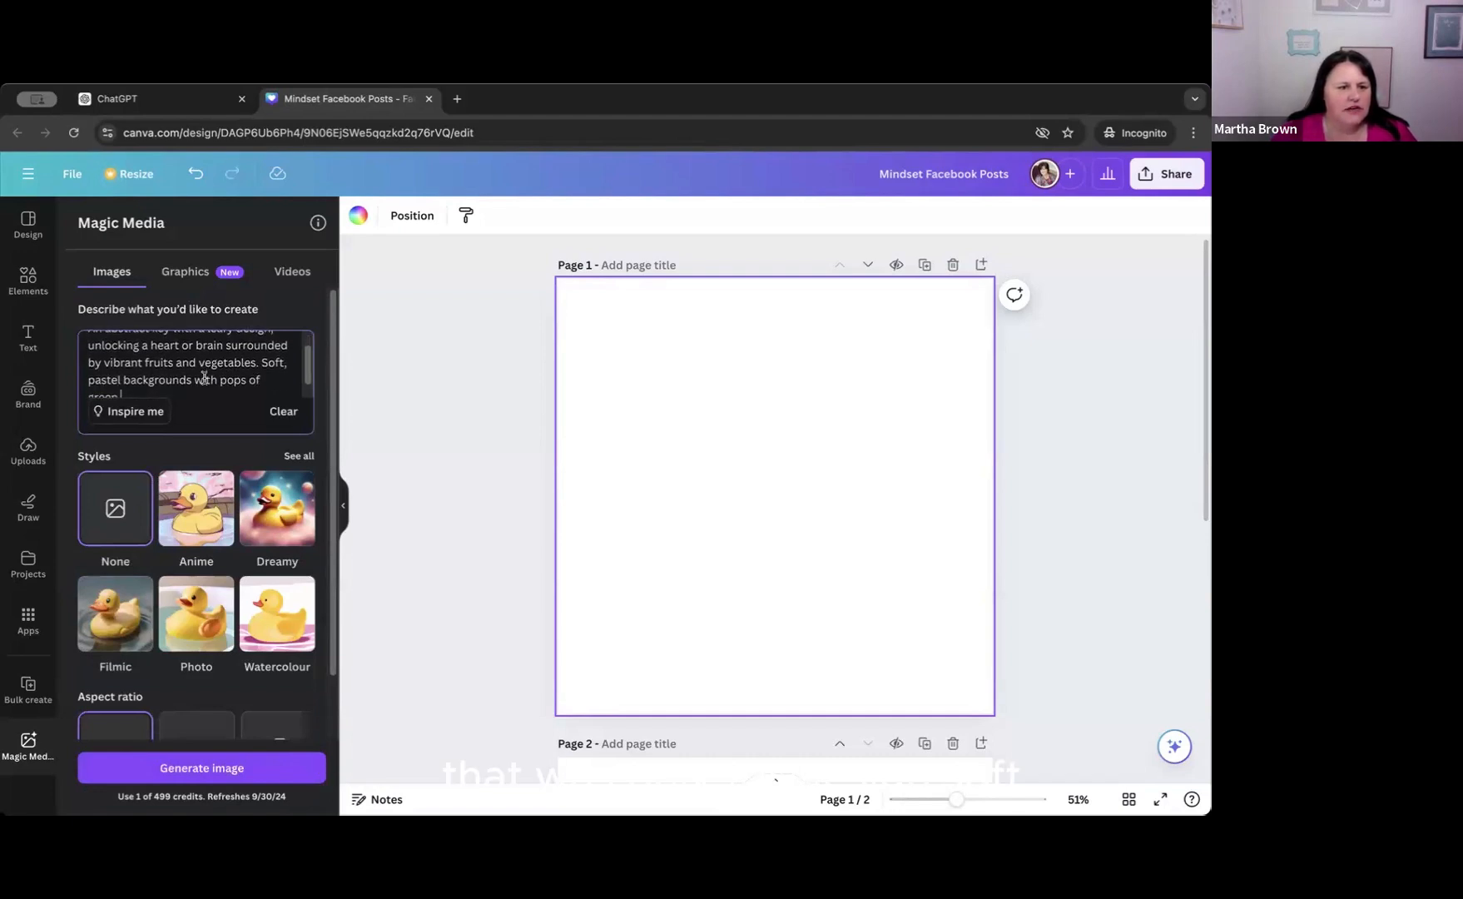
scroll(204, 374, "down", 1)
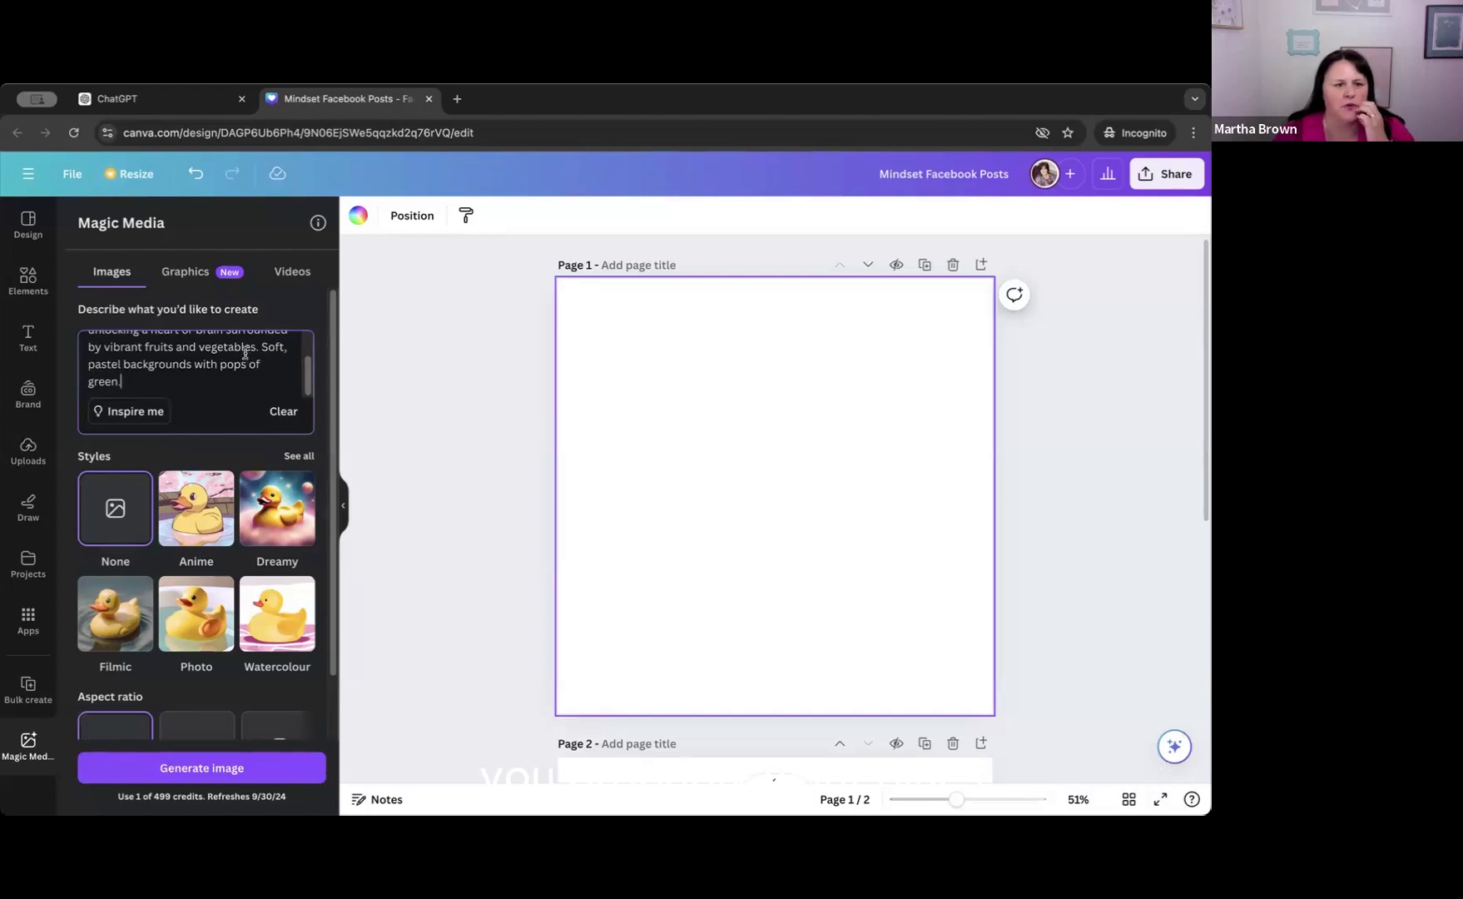
Replace "Soft, pastel backgrounds" with "Royal blues" in the image description and generate new images.
left_click_drag(260, 346, 191, 367)
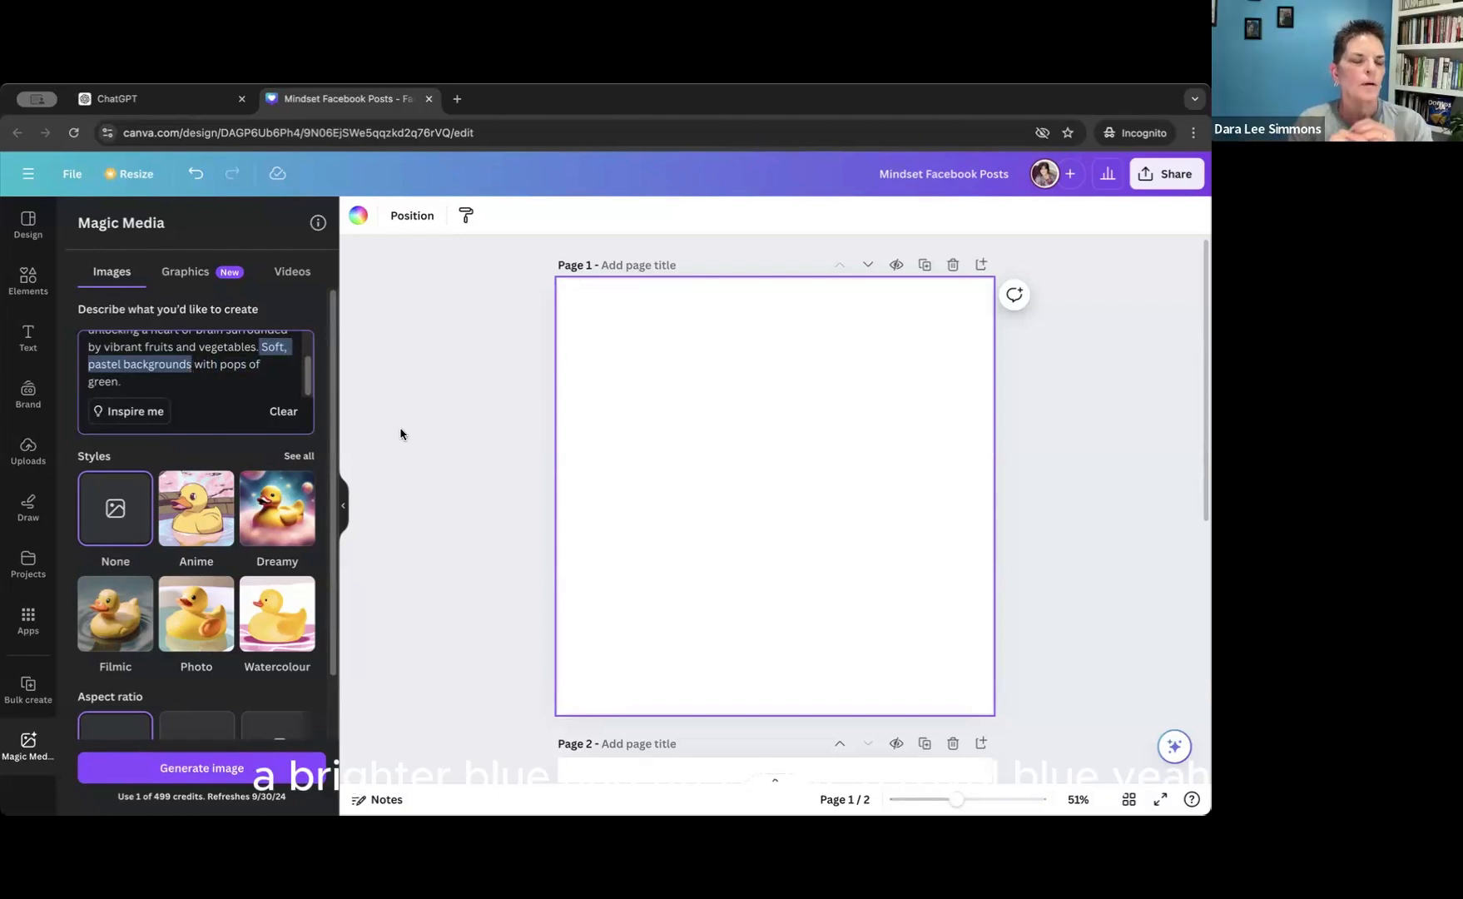
type("Ro")
key("BackSpace")
key("BackSpace")
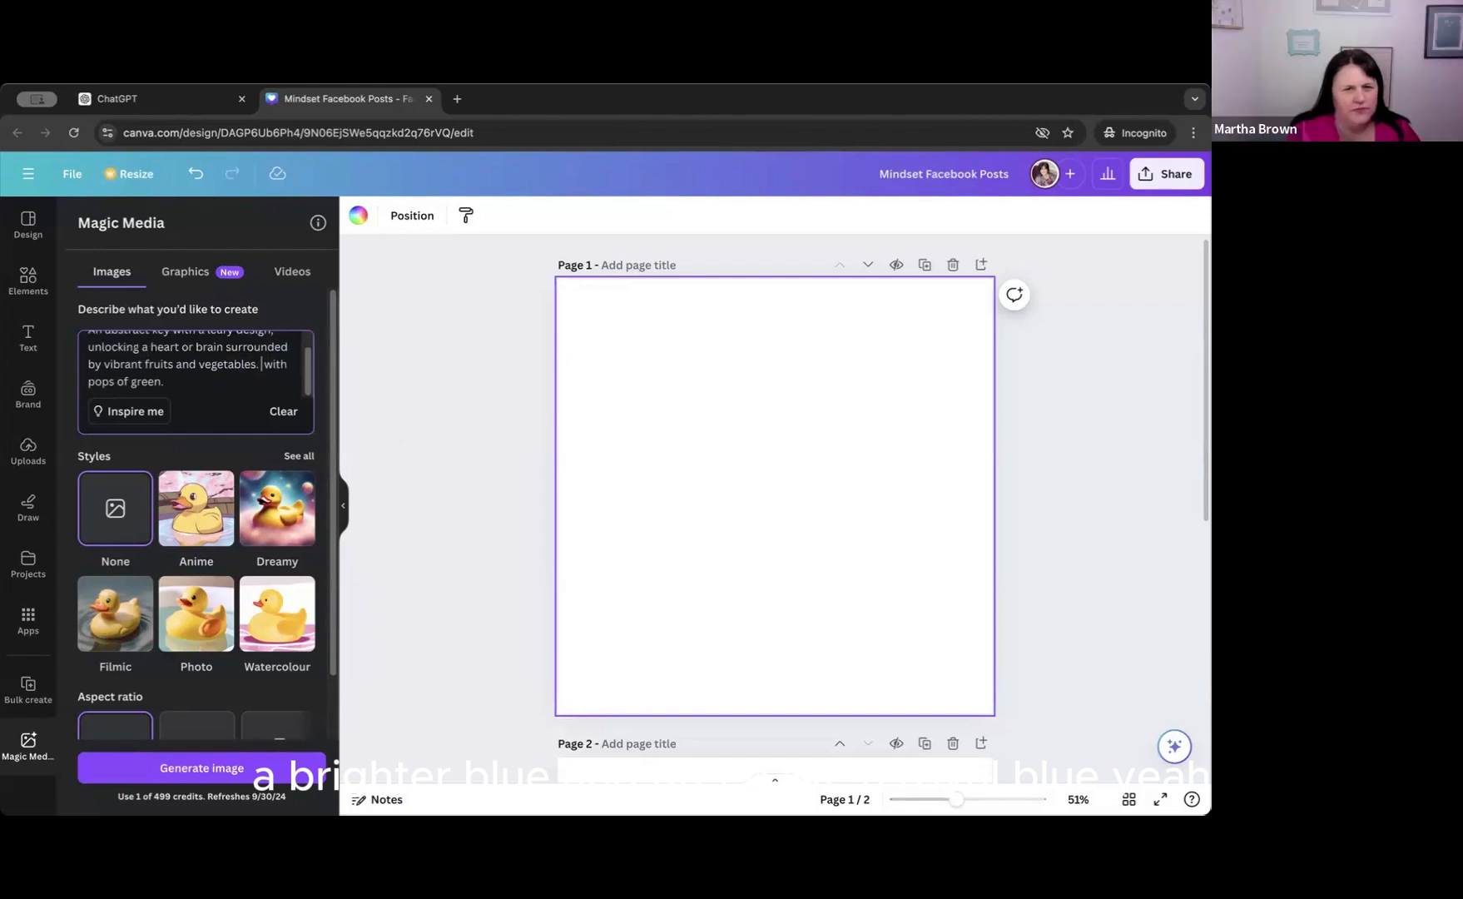
type("Ro")
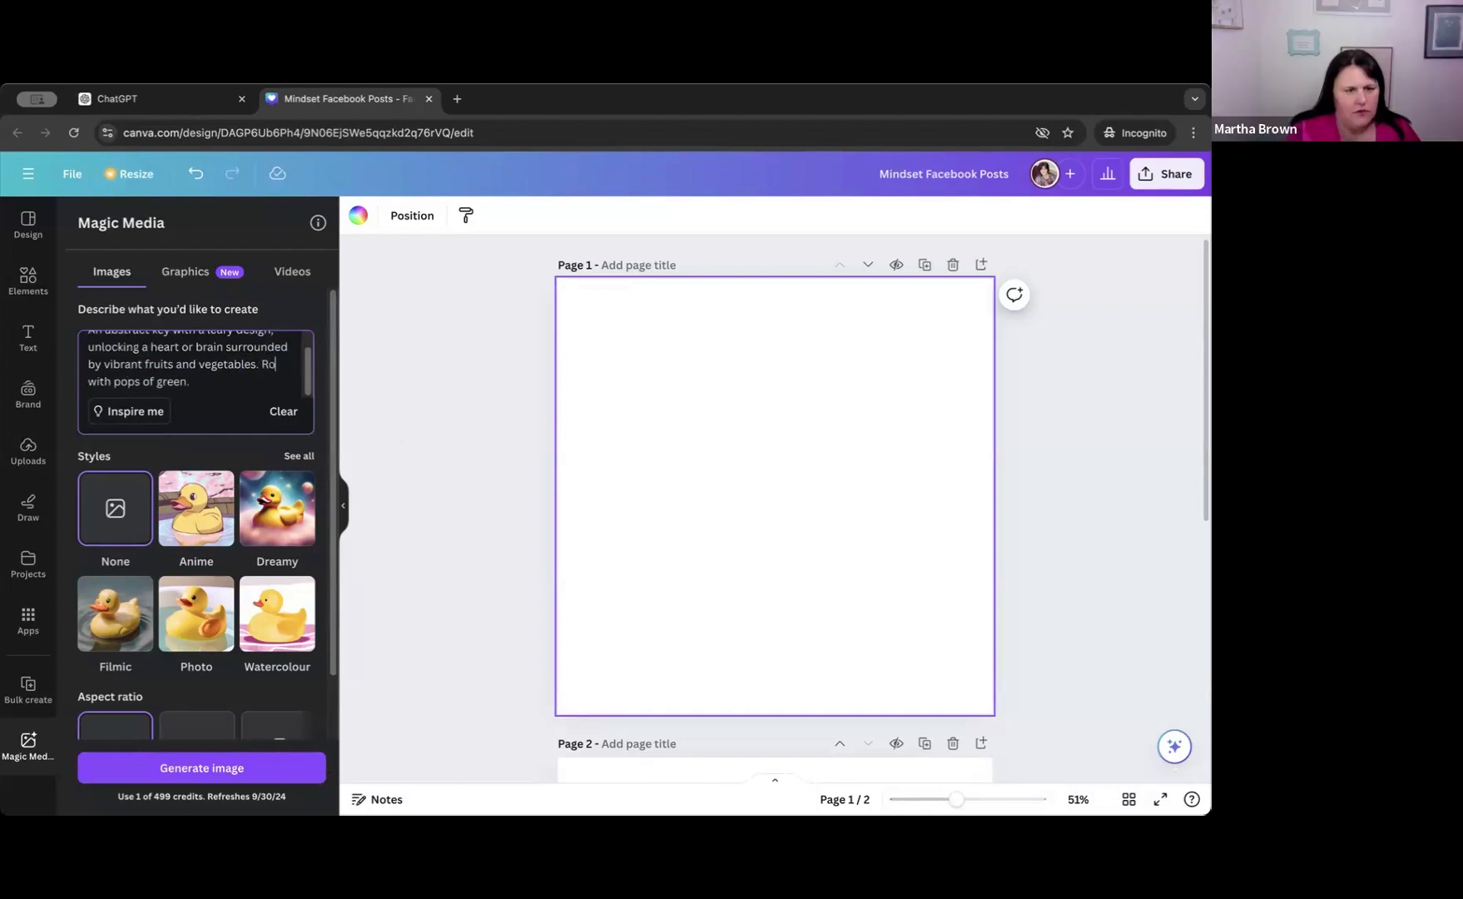
type("yal bl")
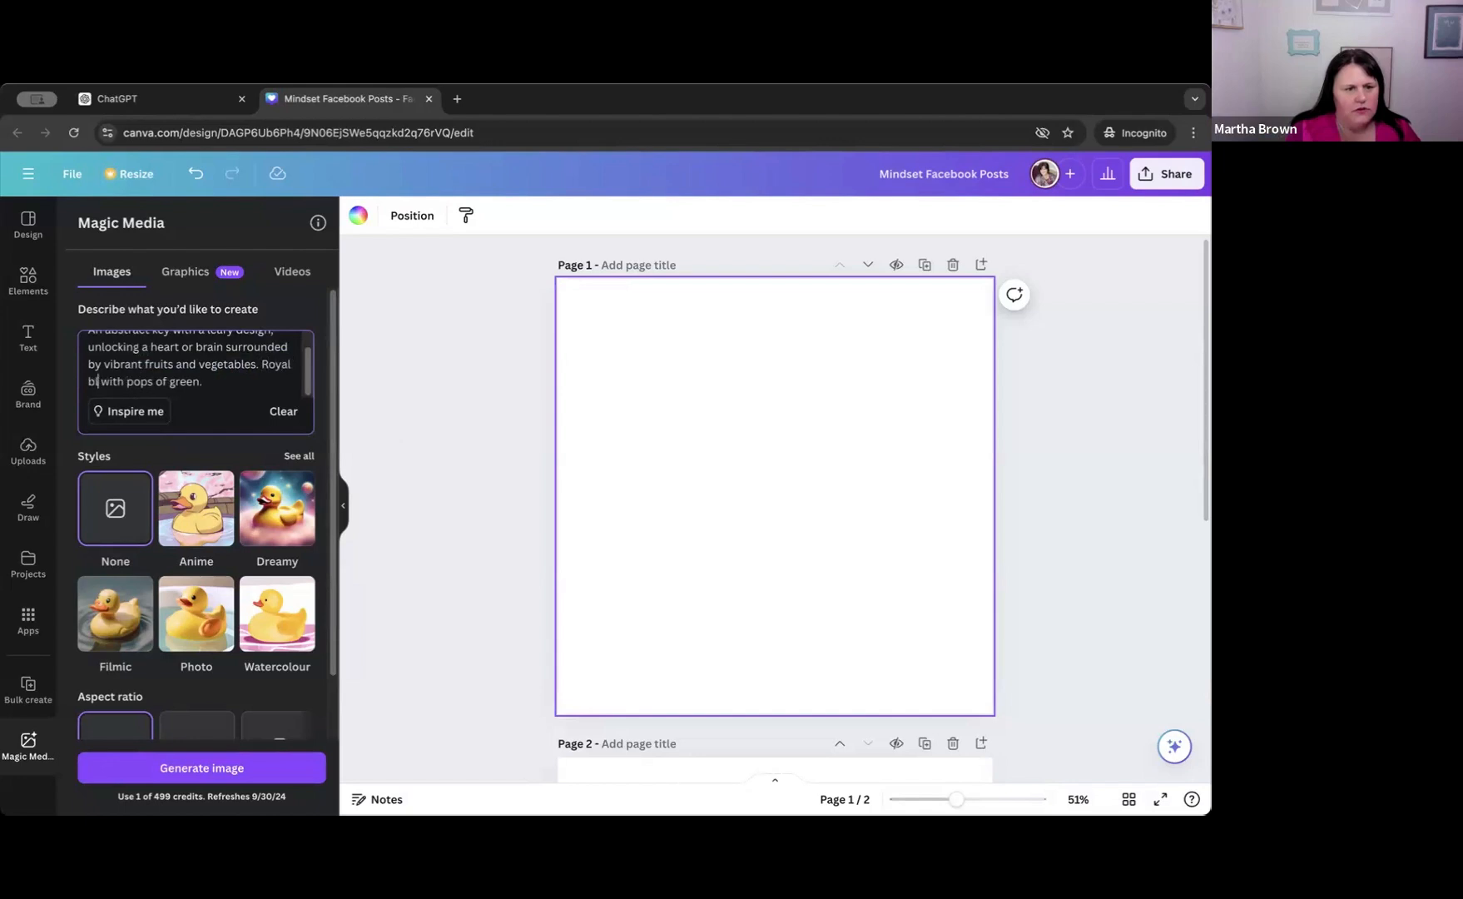
type("ue")
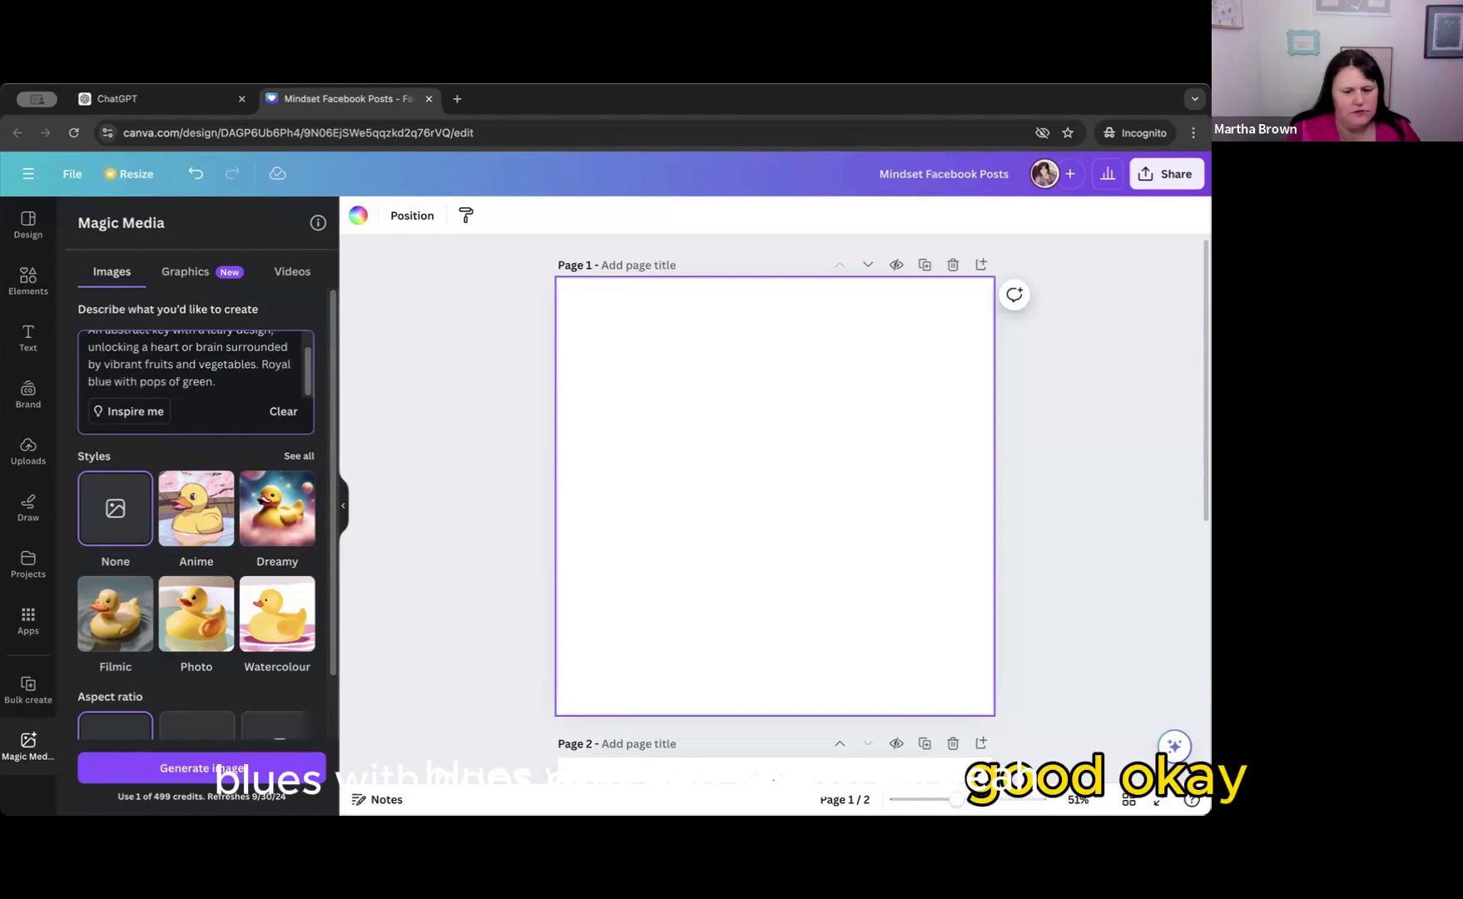
type("s")
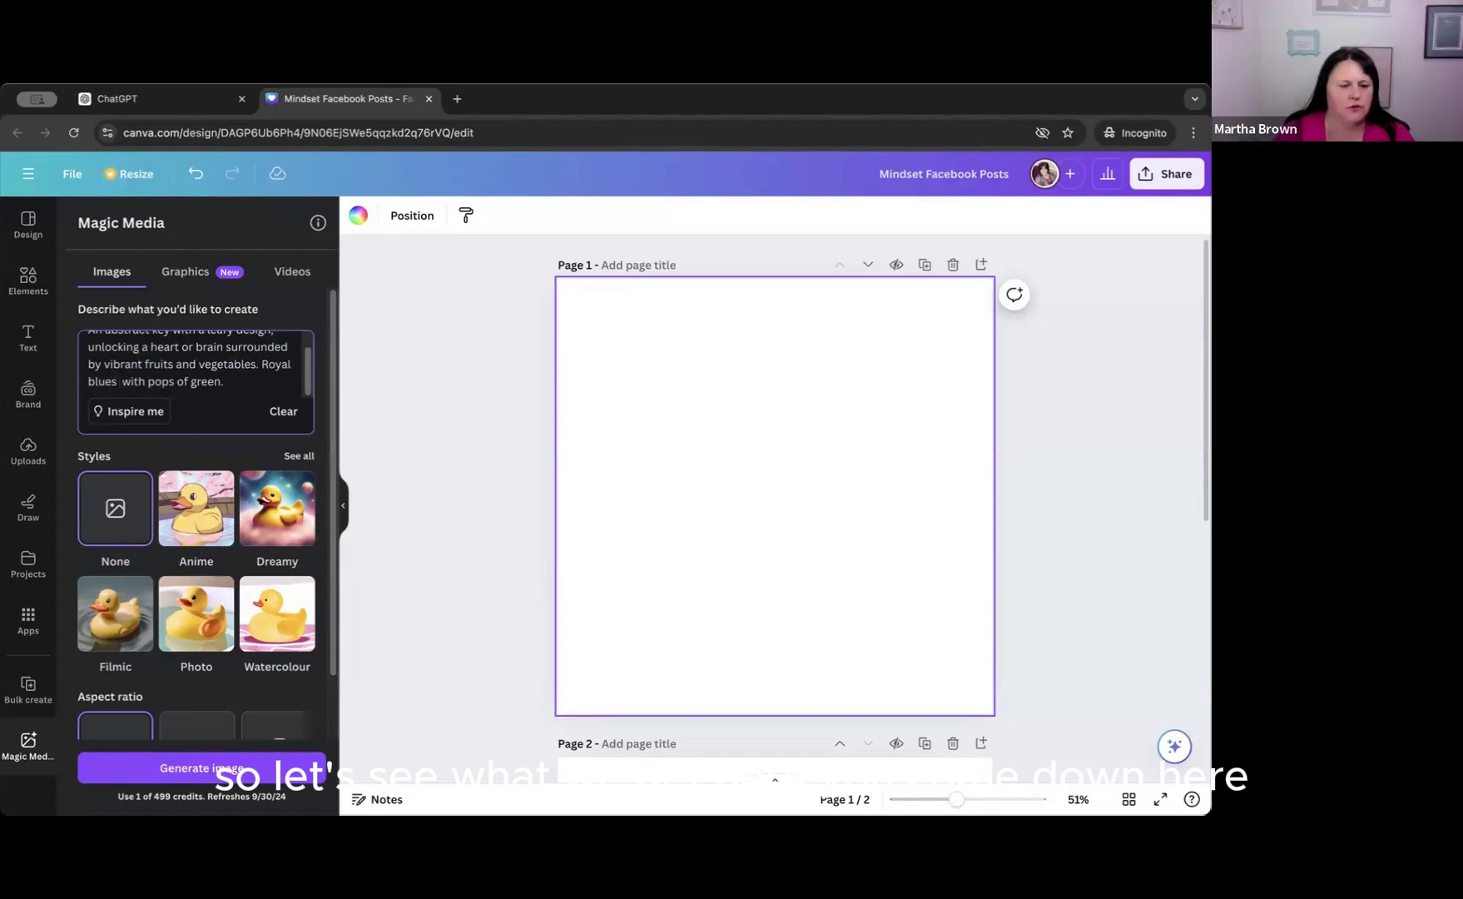
left_click(223, 770)
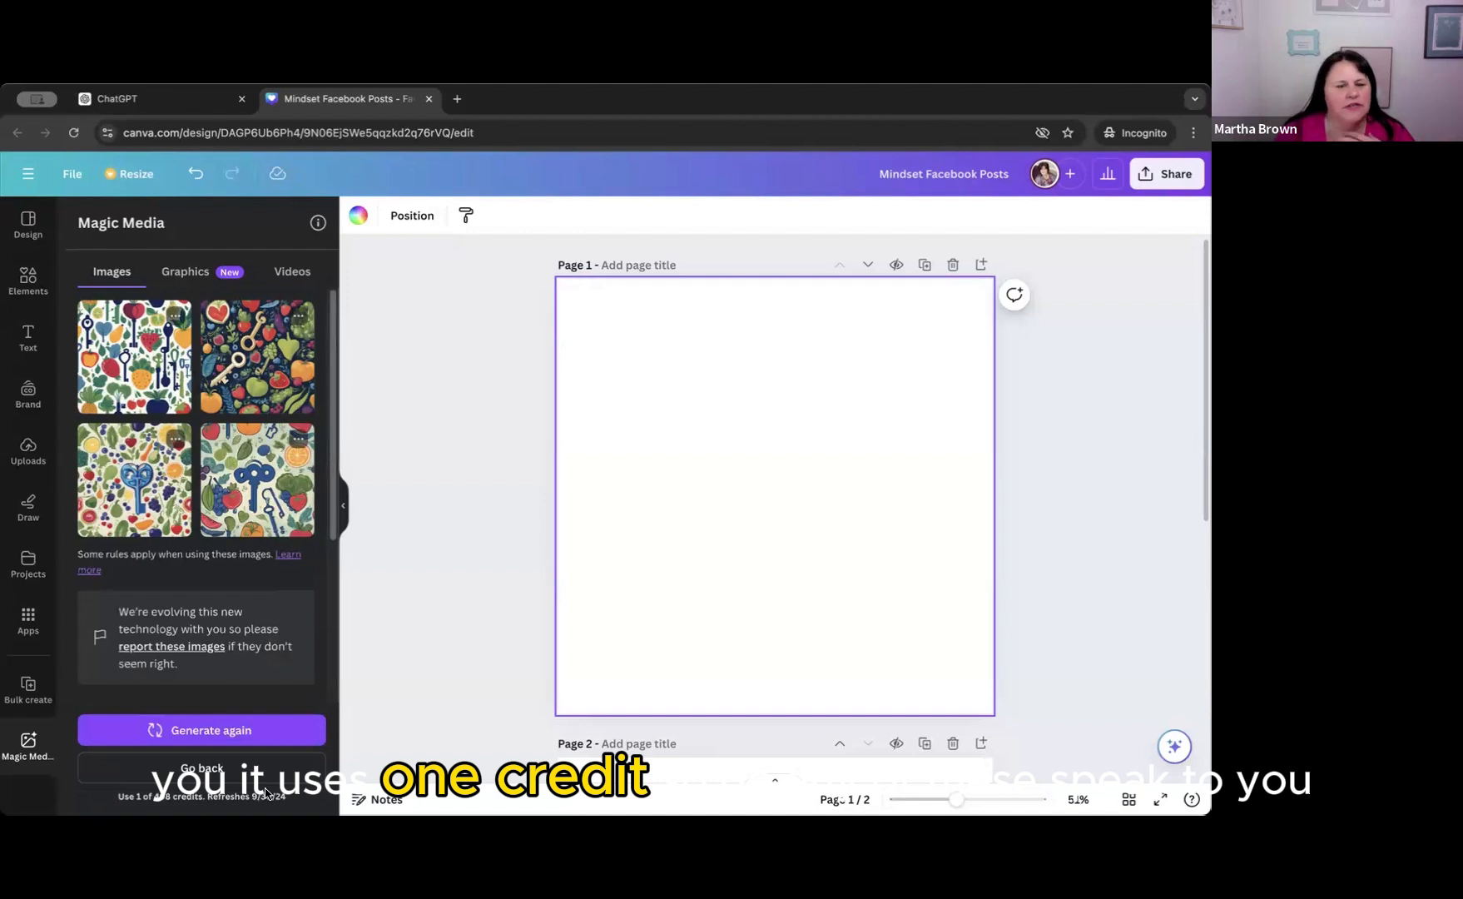
Add the generated image of gold keys and produce on dark navy to page 1 and shrink it slightly.
left_click(258, 360)
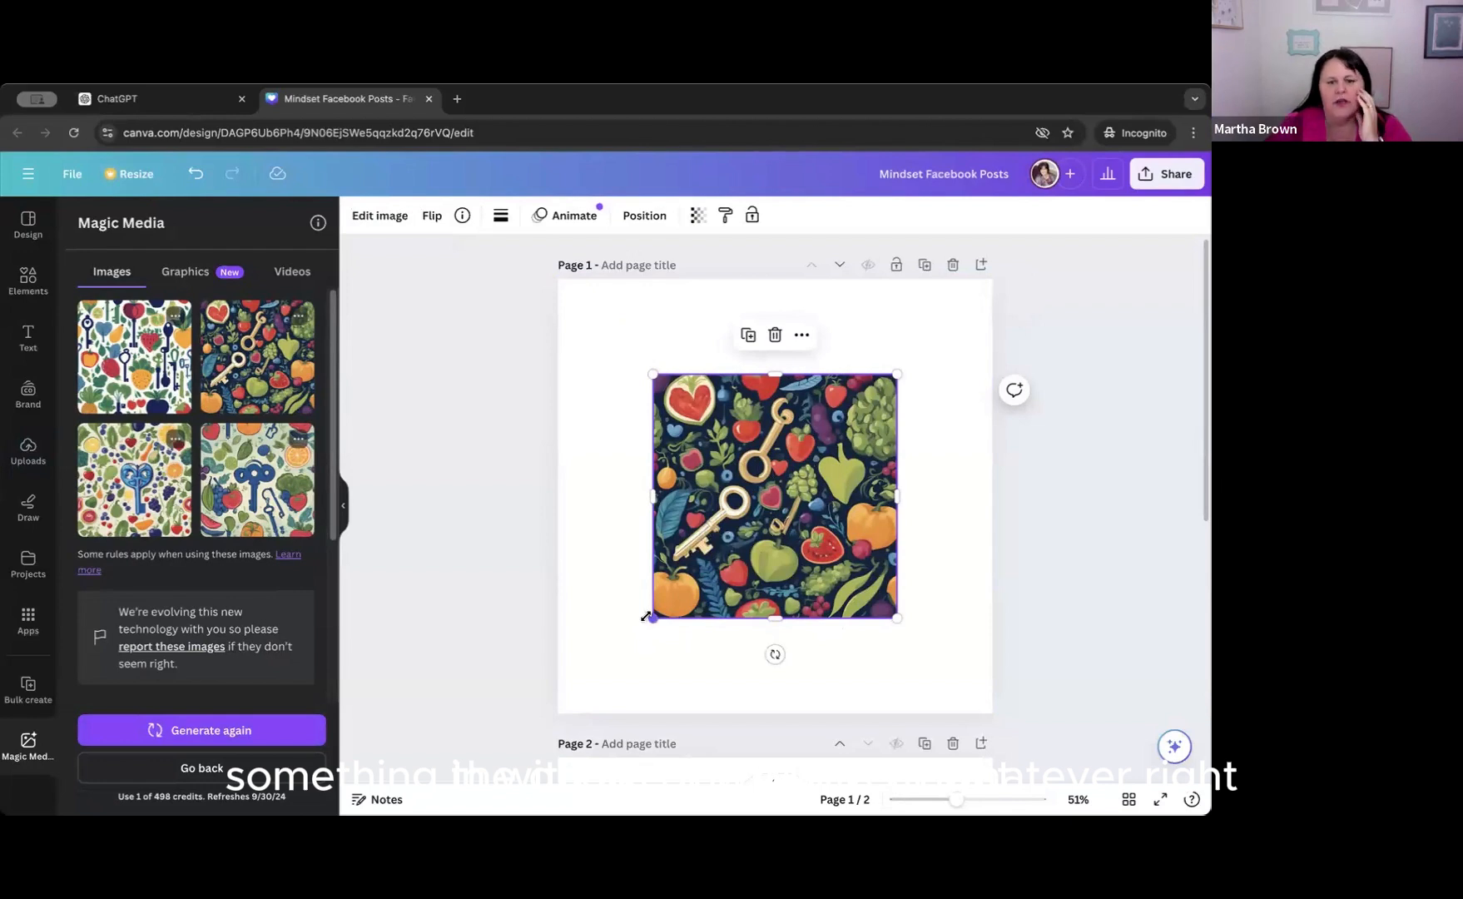
left_click_drag(643, 624, 689, 581)
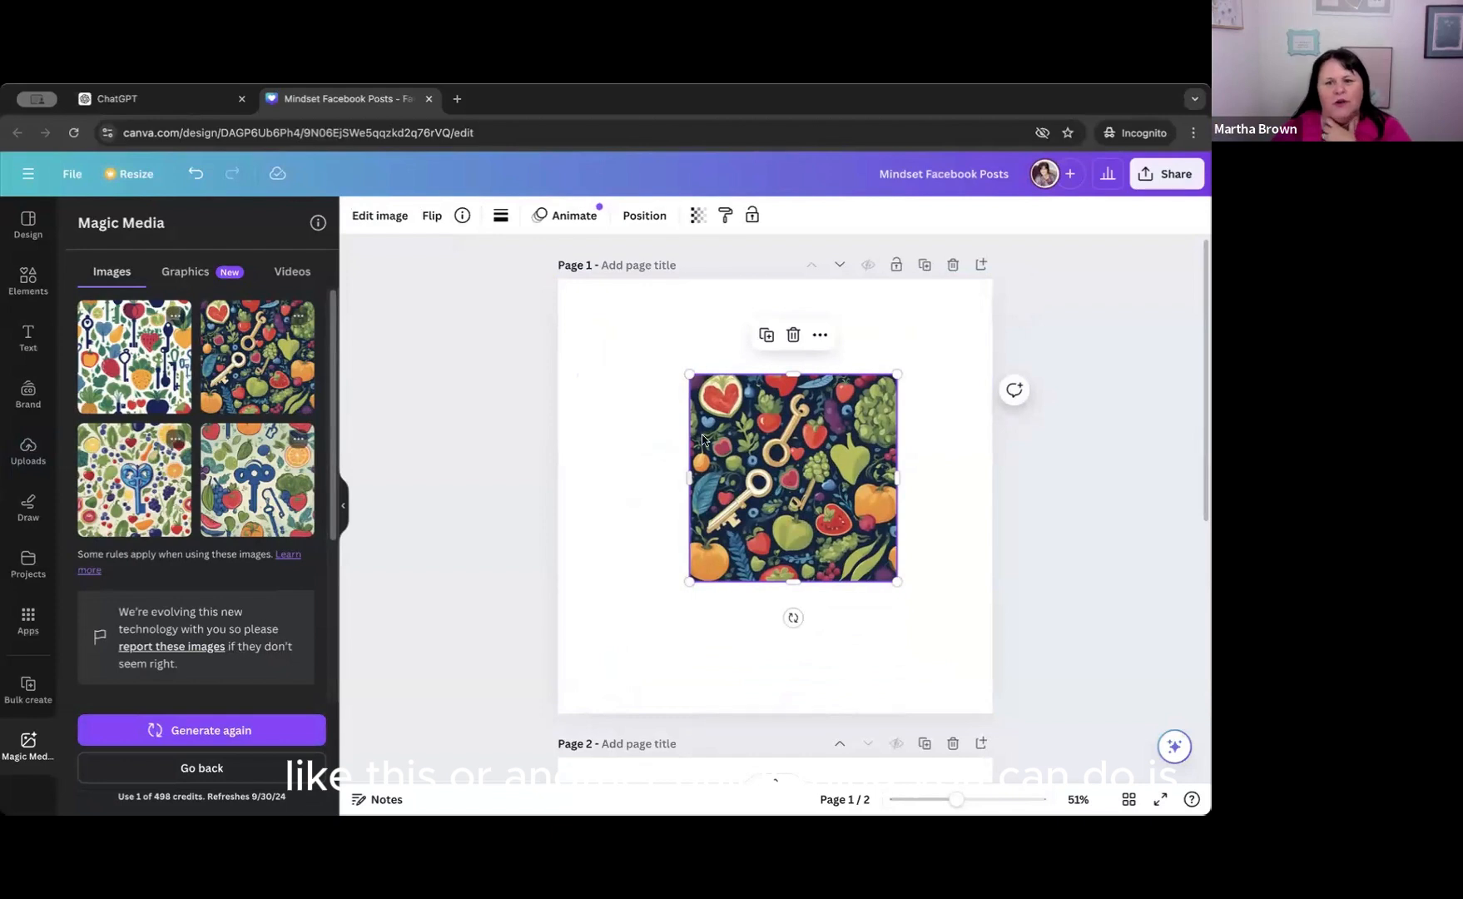
Set the gold keys image as the background of page 1.
left_click(604, 432)
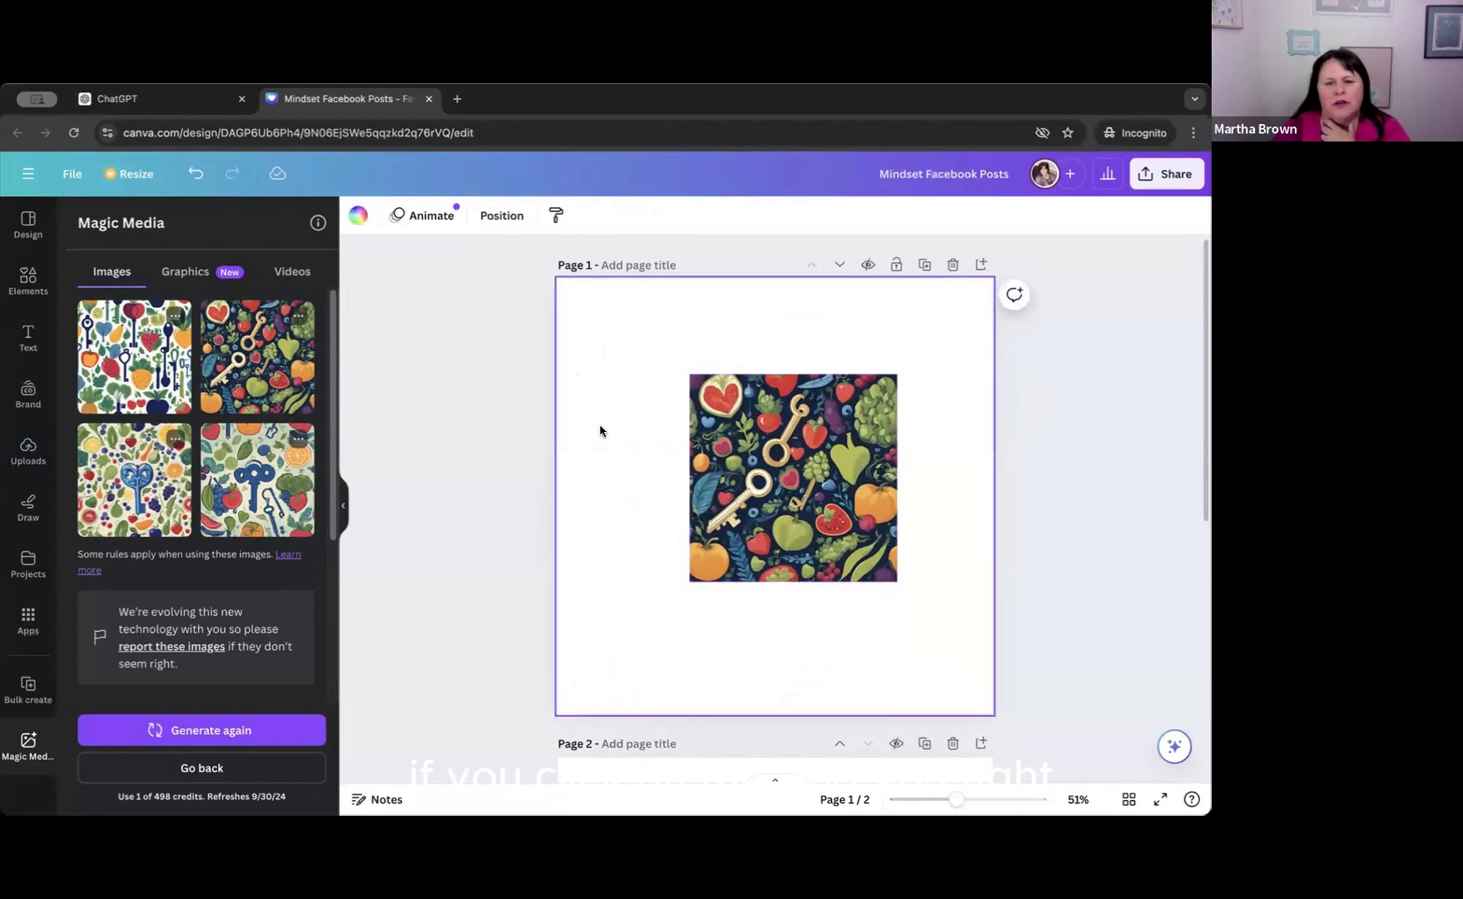
right_click(597, 425)
left_click(636, 424)
left_click(699, 449)
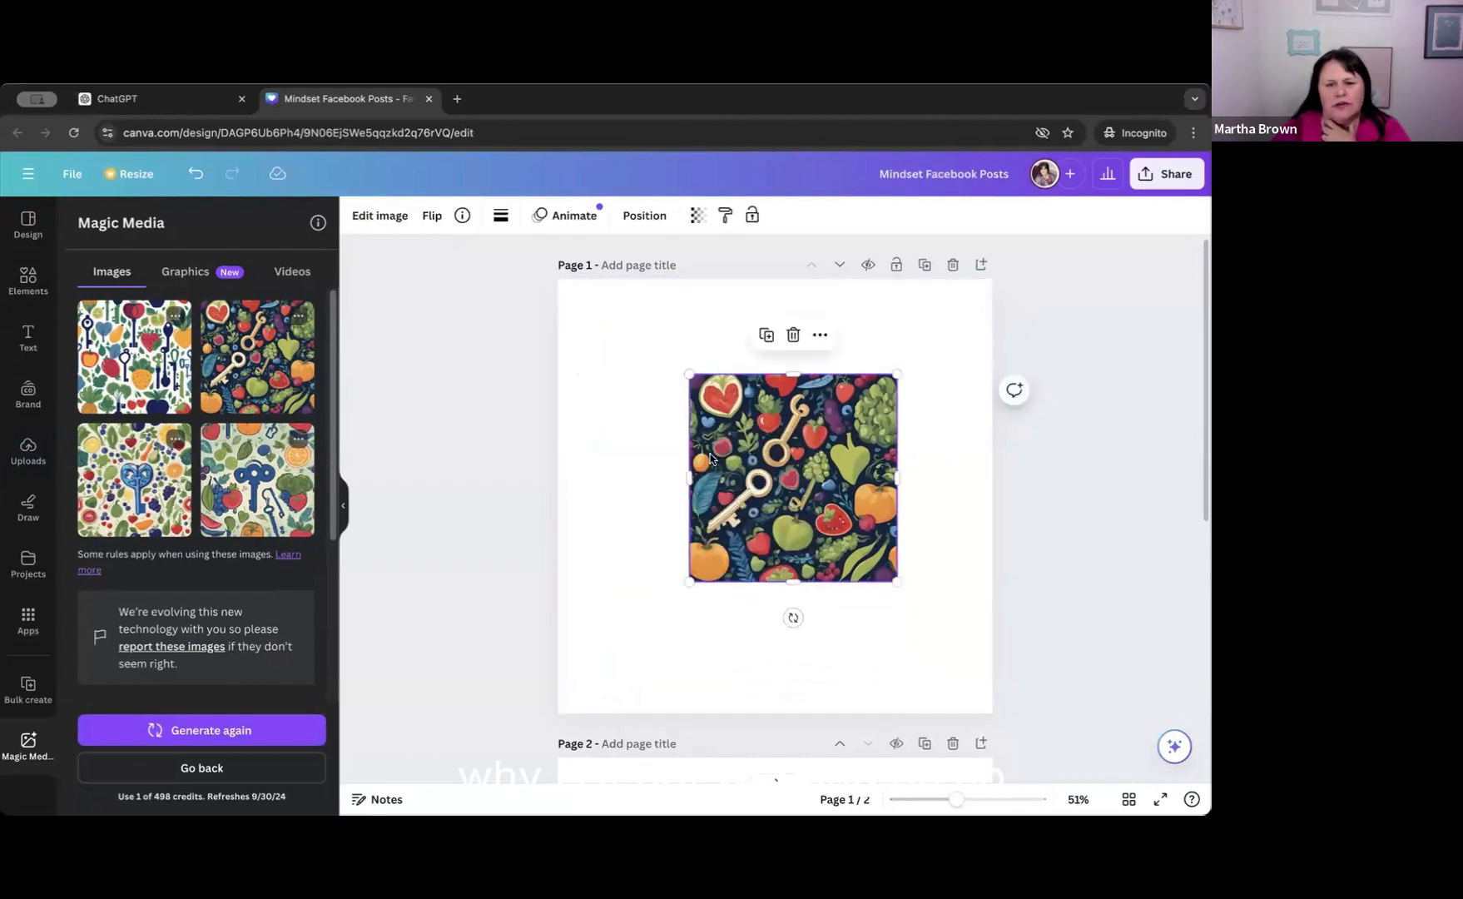
right_click(710, 458)
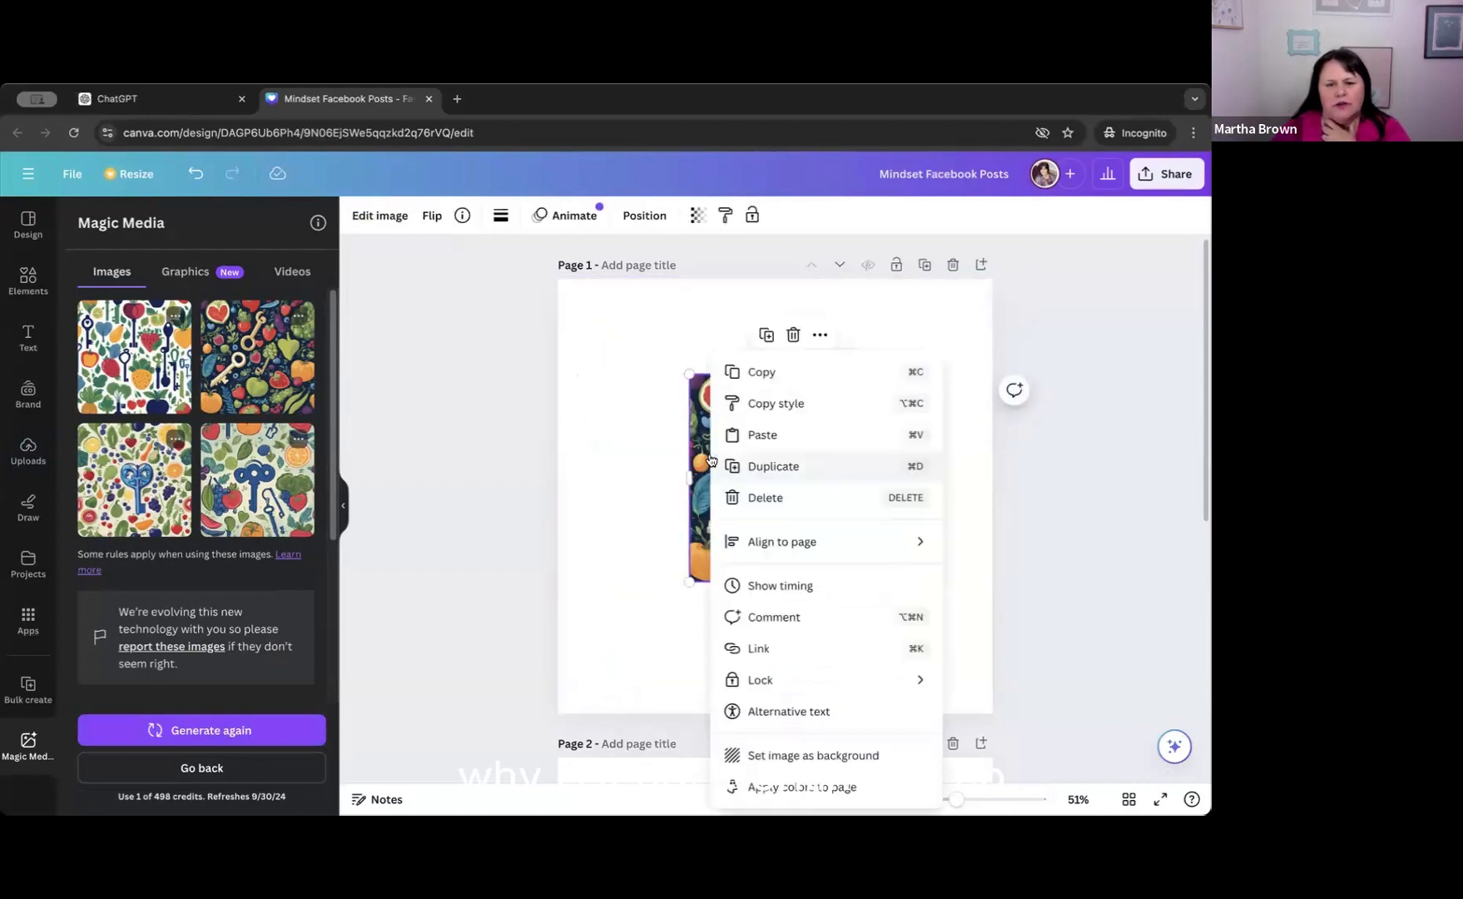
left_click(689, 418)
right_click(734, 433)
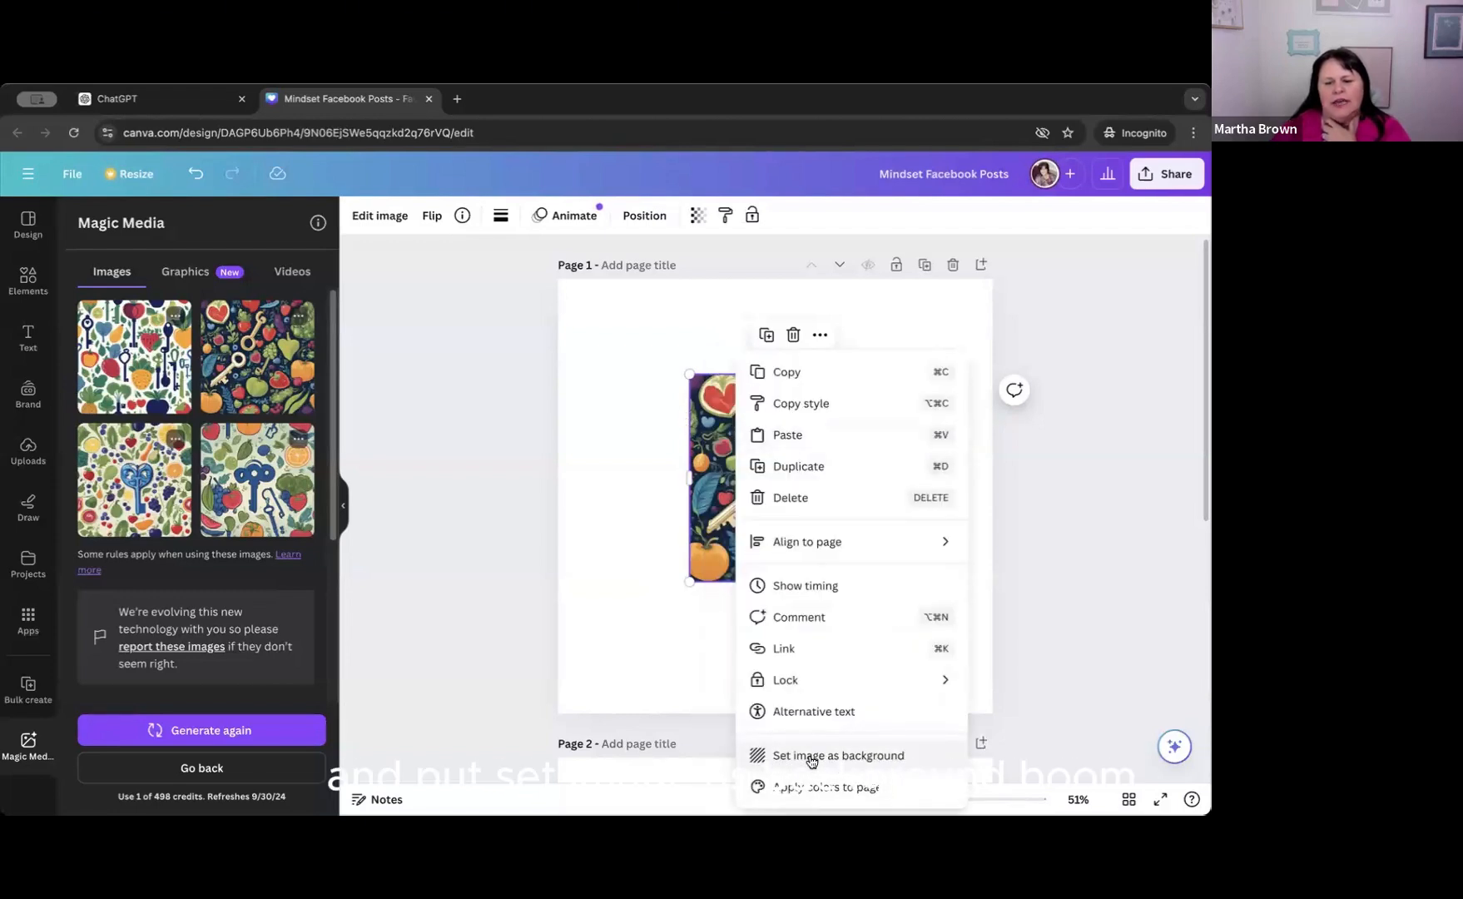
left_click(863, 756)
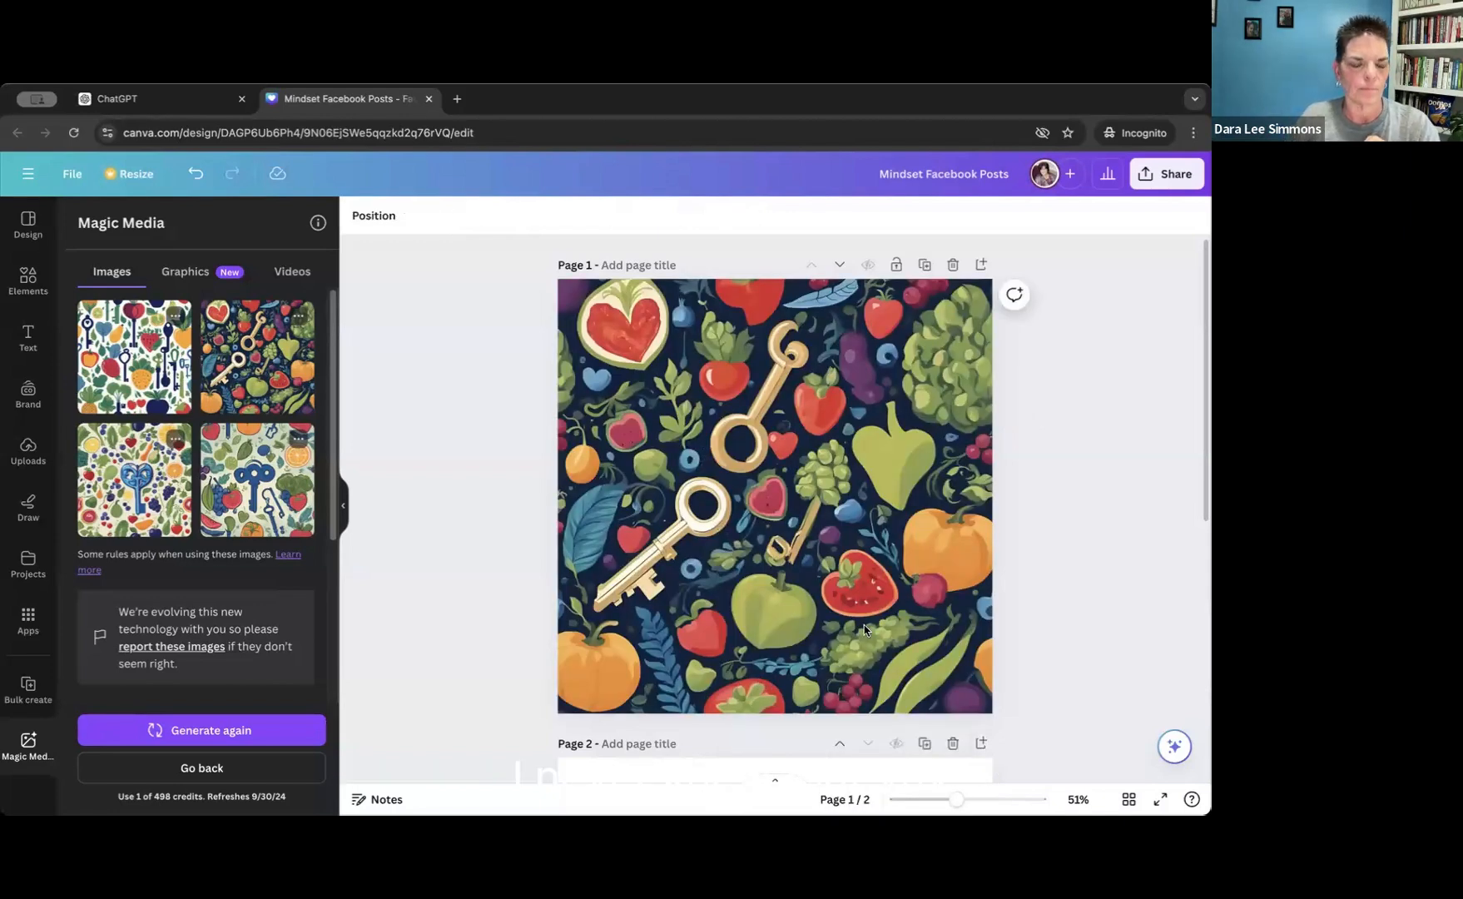
Detach the gold keys image from the background of page 1.
scroll(1034, 592, "down", 1)
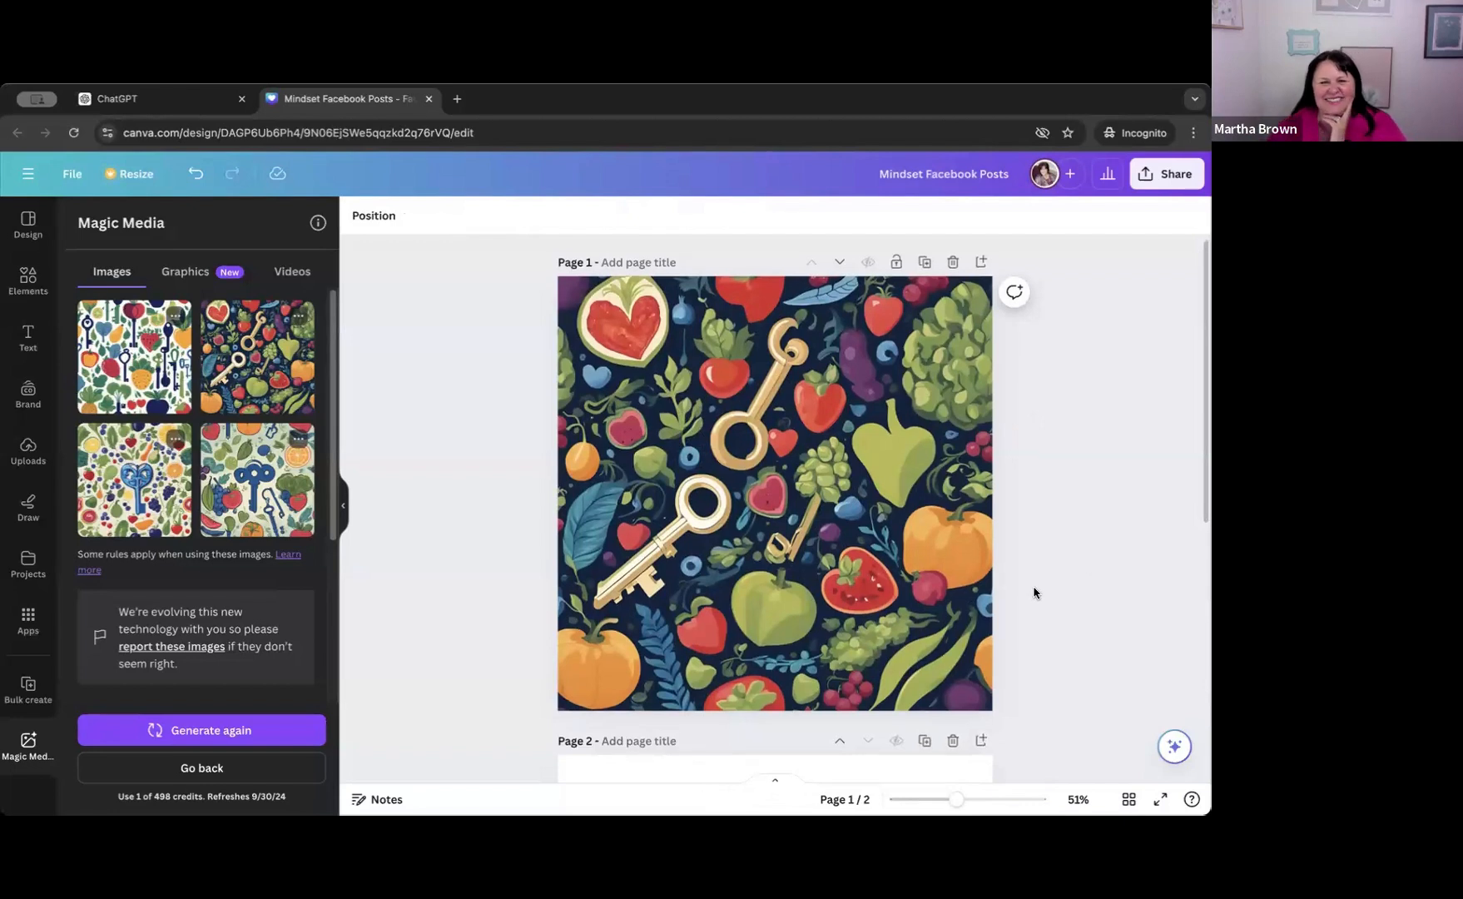
scroll(1034, 592, "up", 1)
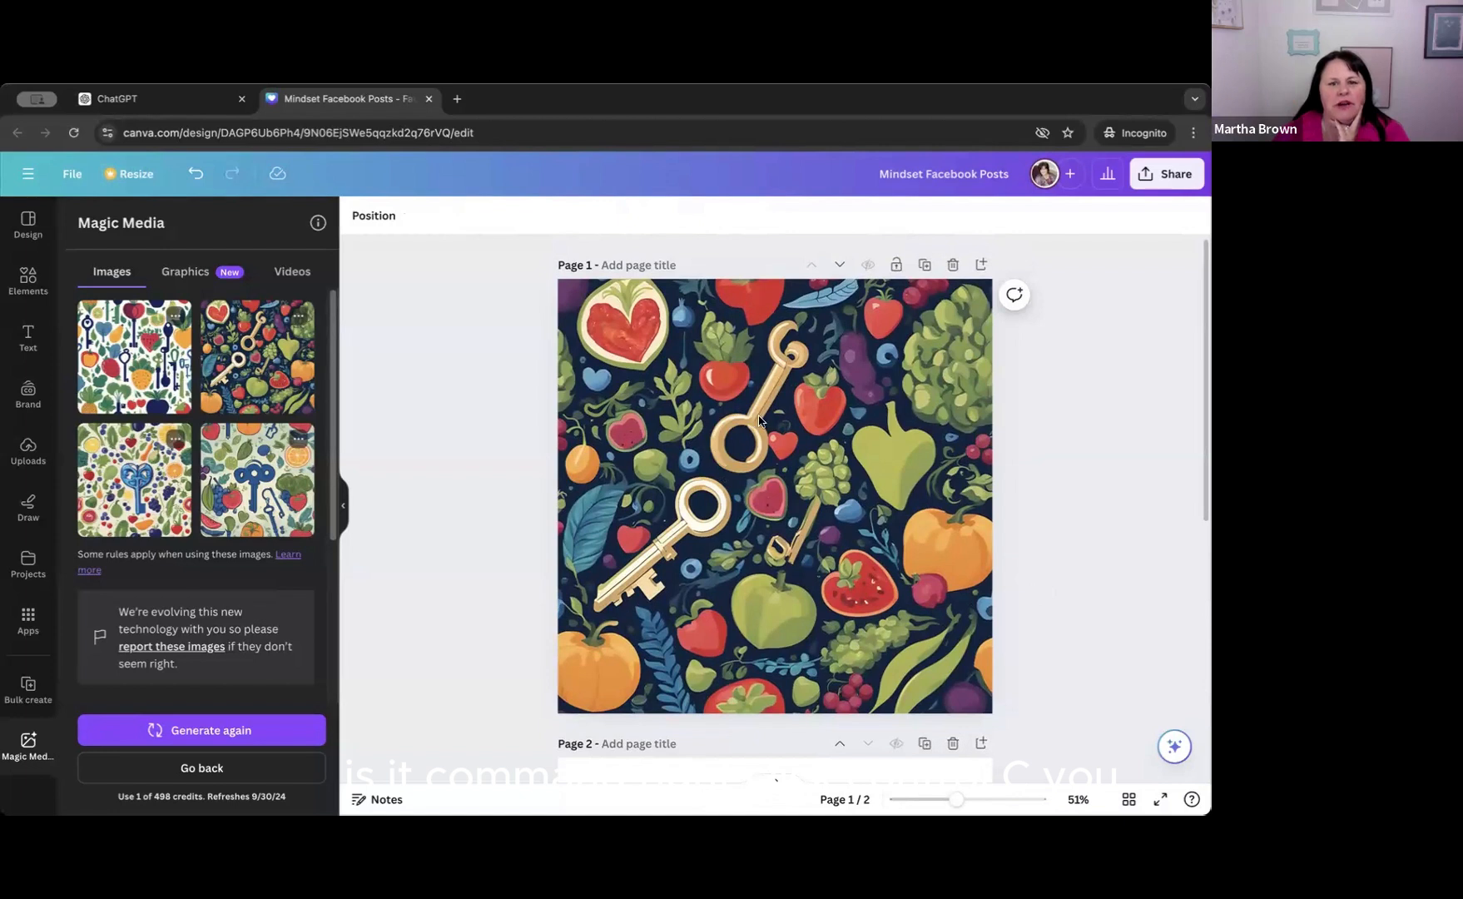
left_click(707, 379)
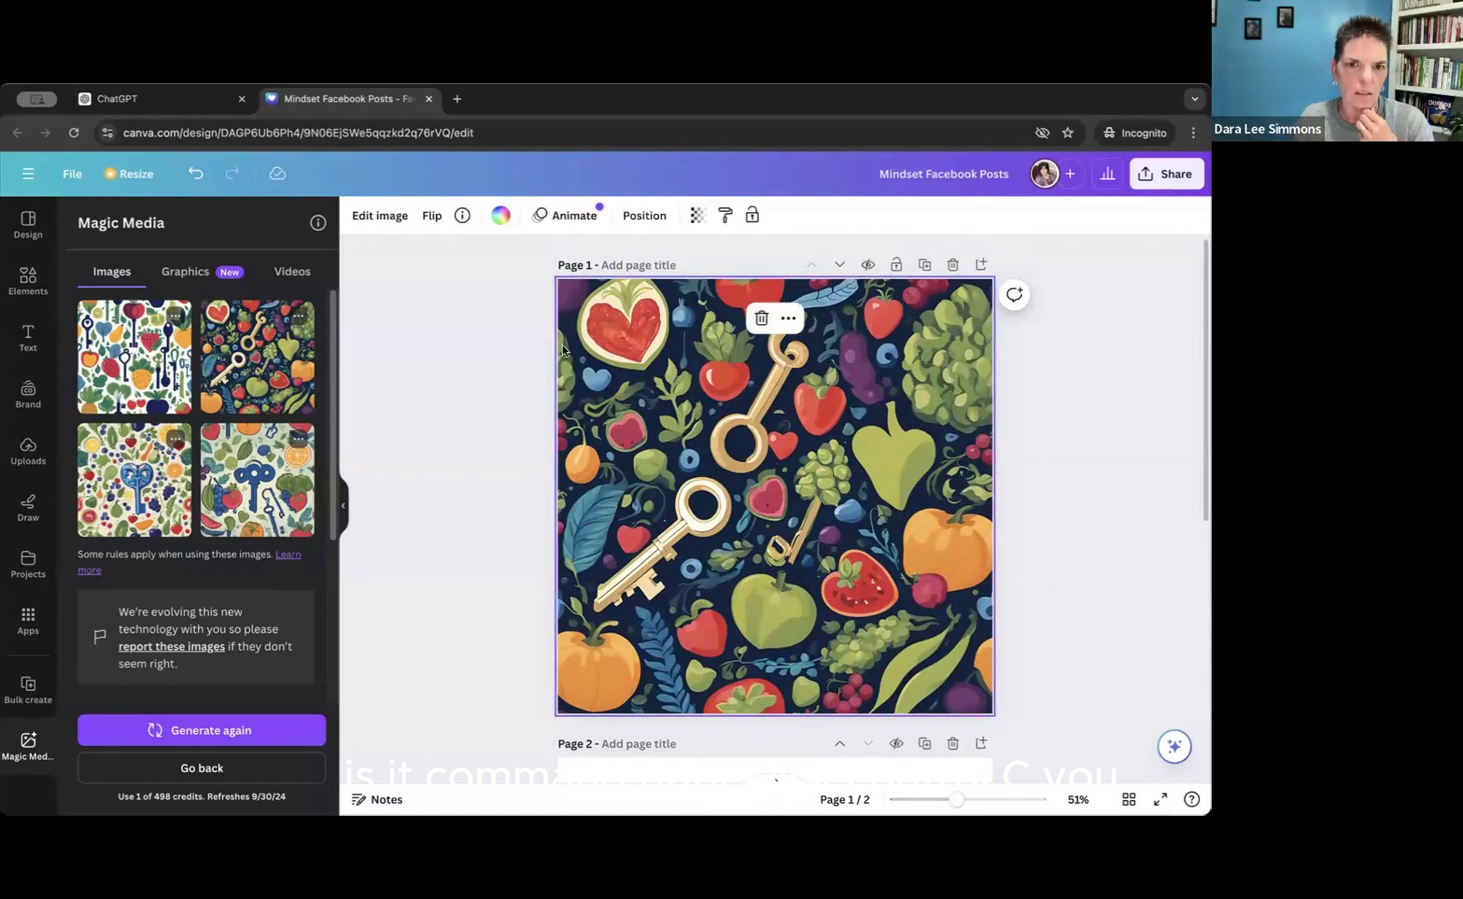
right_click(637, 362)
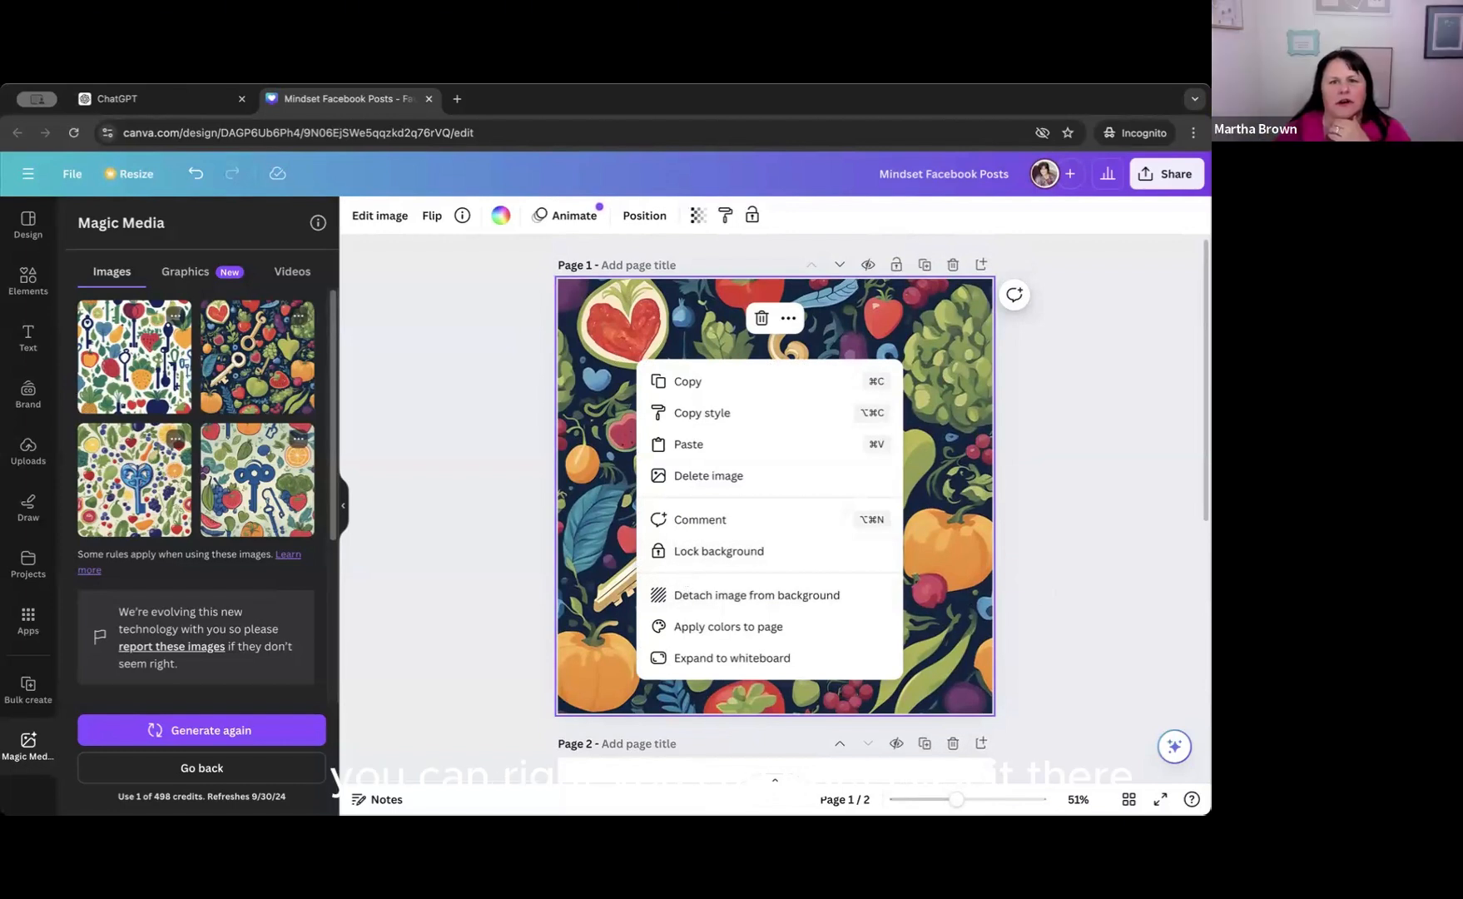
left_click(600, 545)
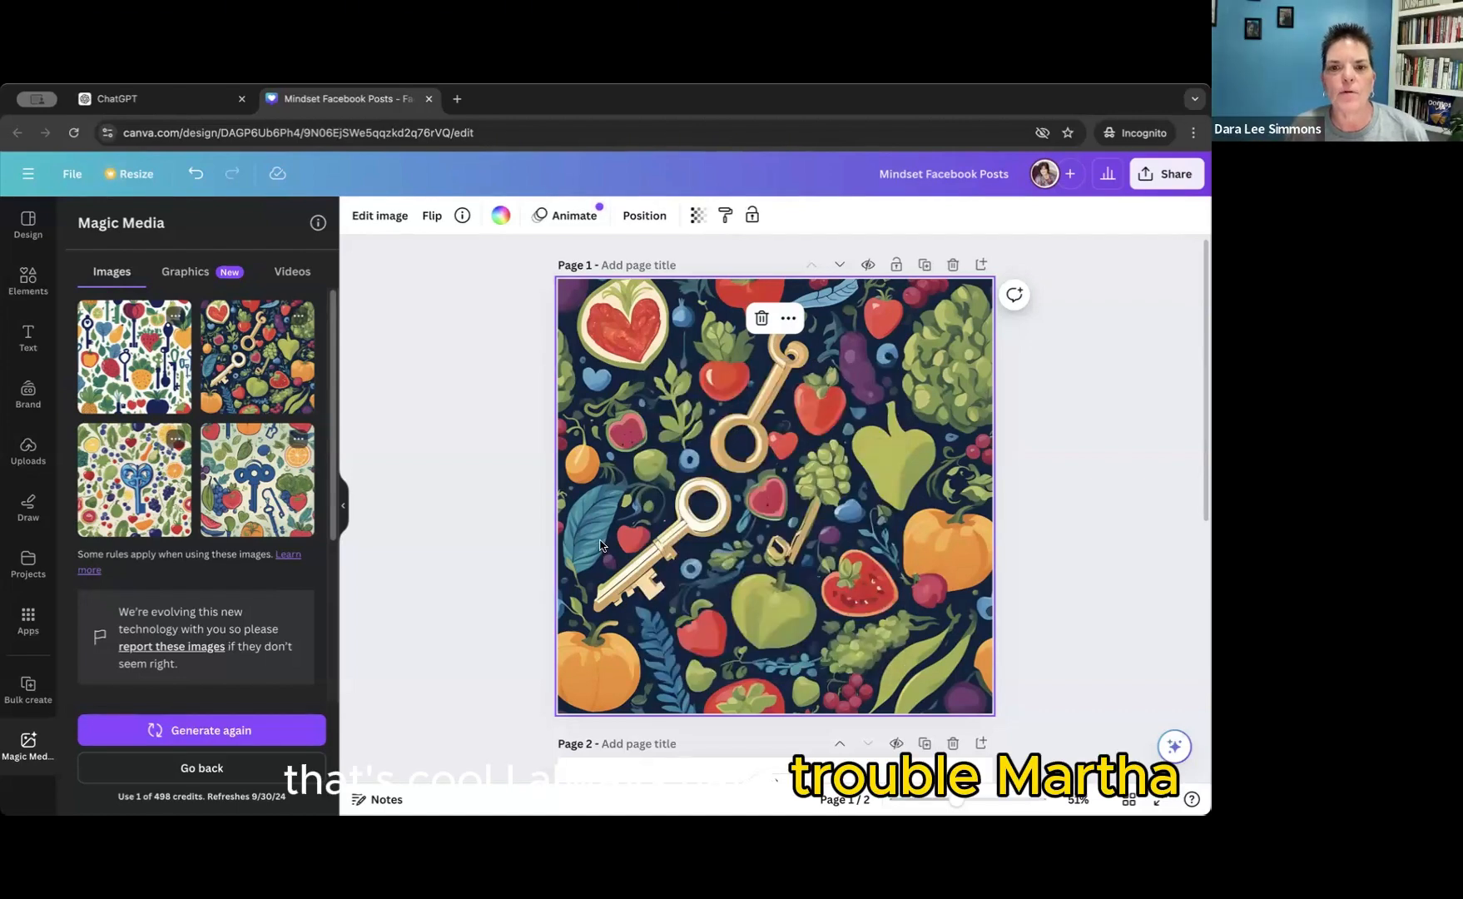
right_click(610, 543)
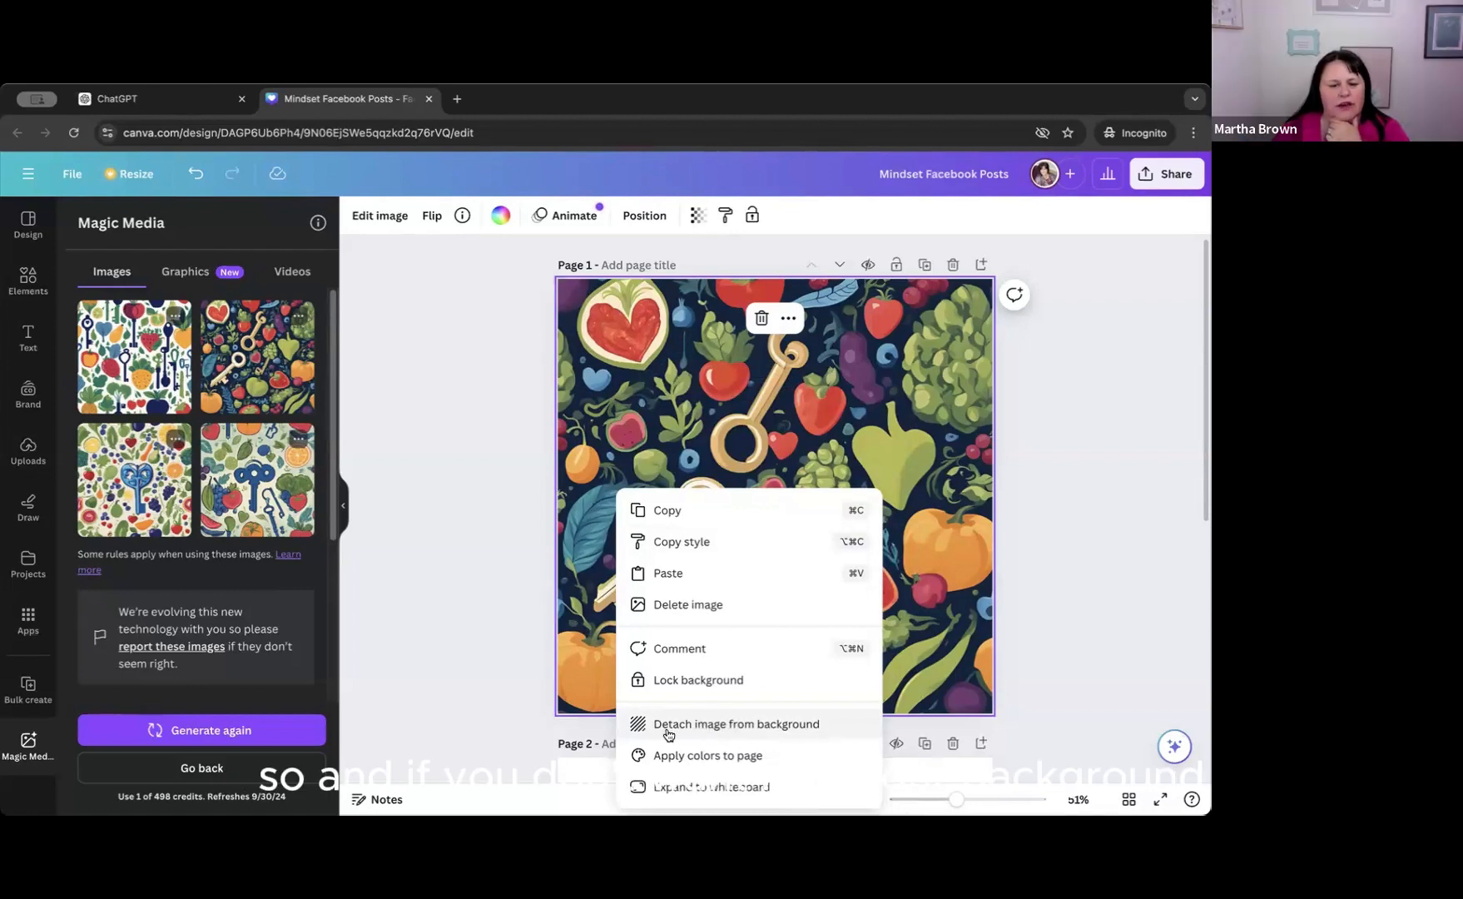
left_click(688, 730)
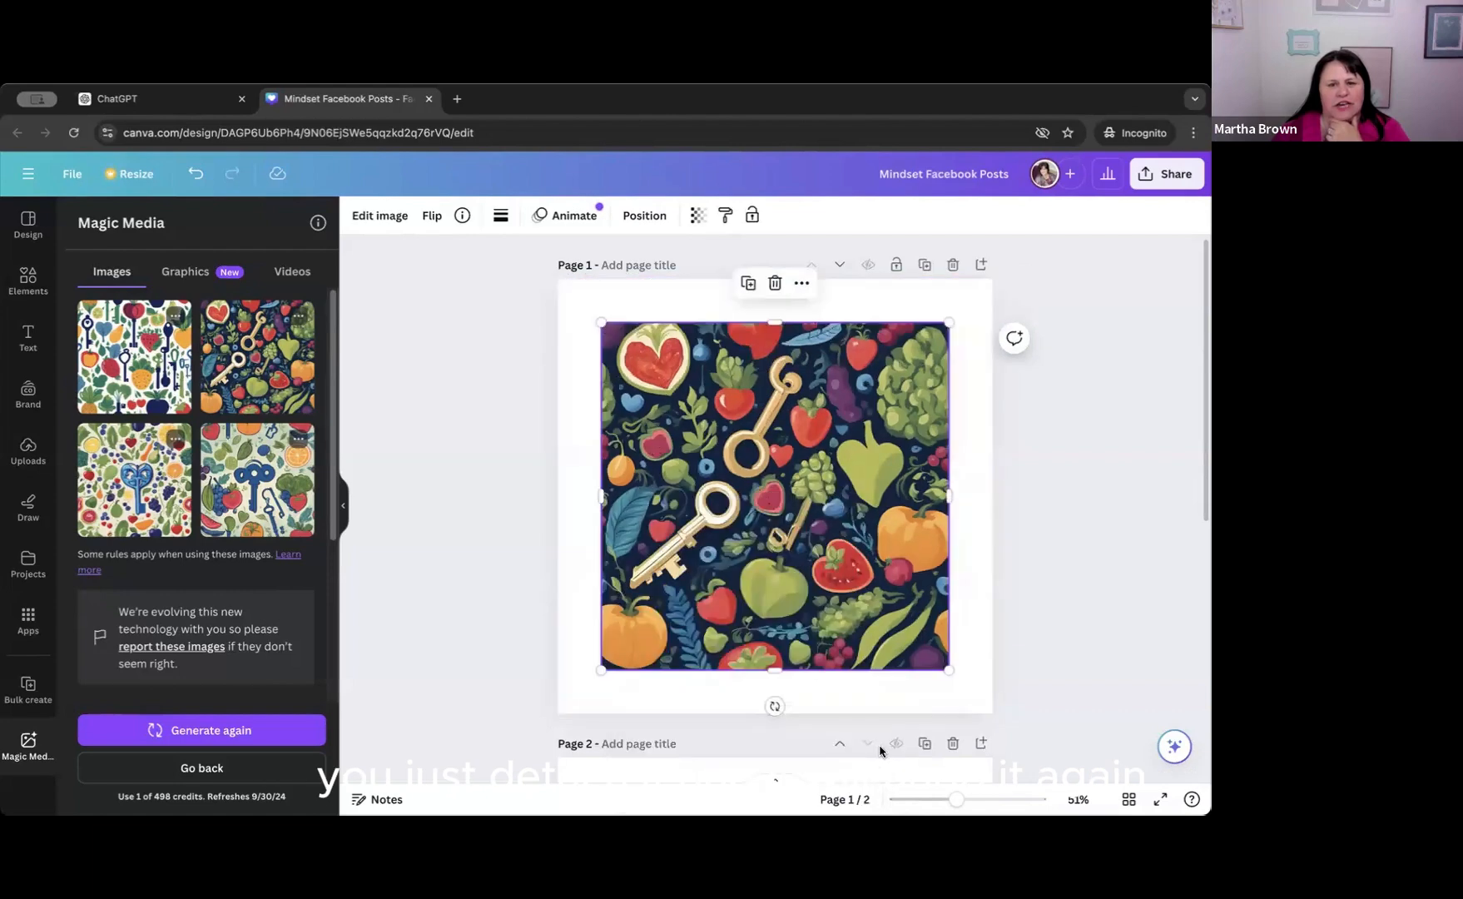
Set the detached gold keys image as the page 1 background again.
right_click(671, 513)
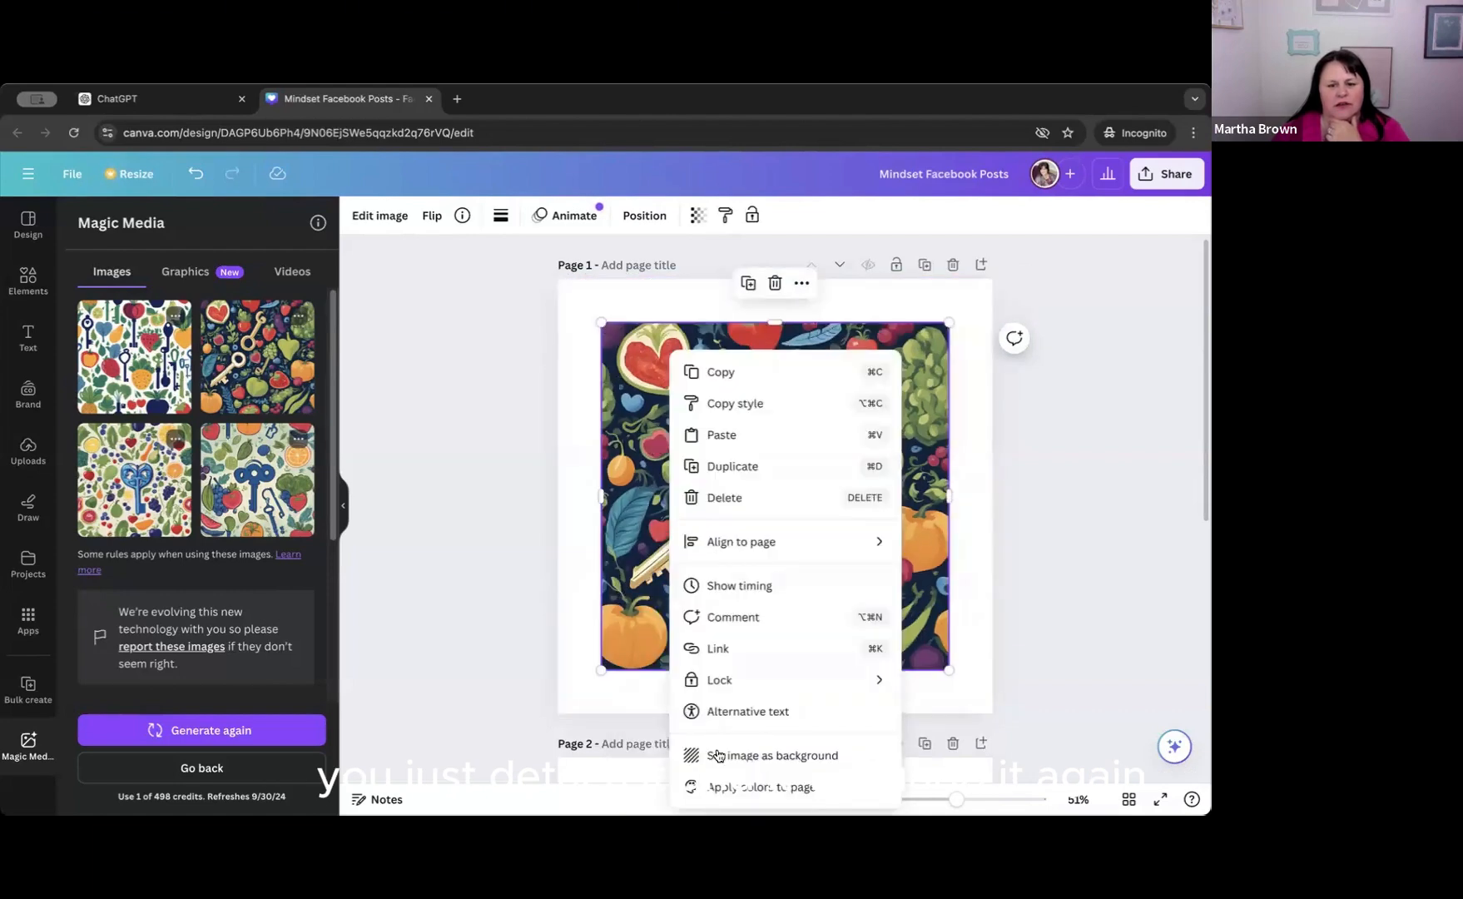
left_click(719, 760)
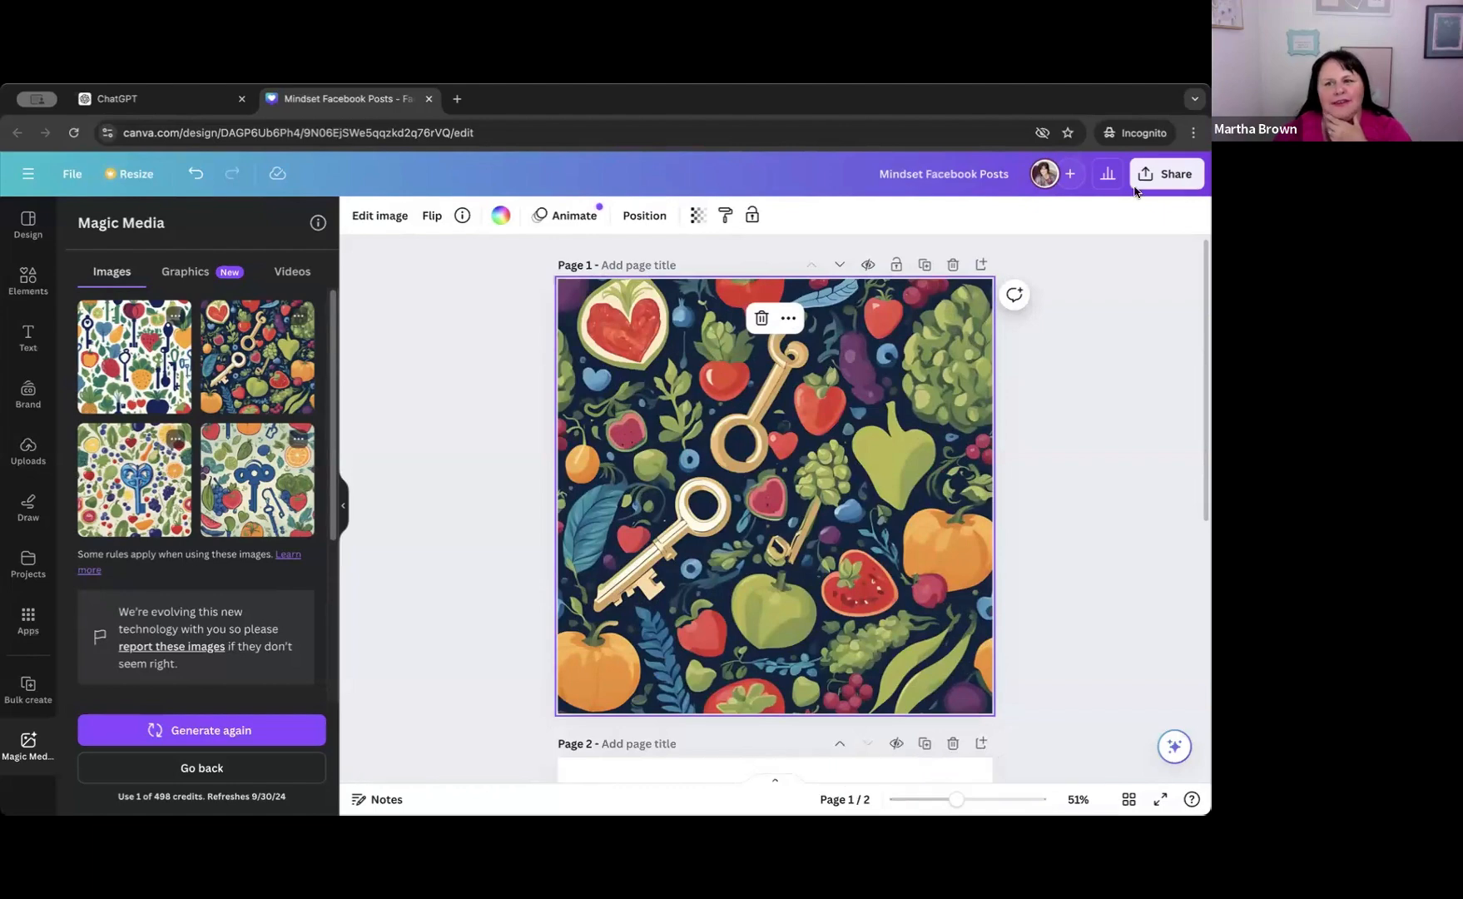
left_click(1193, 134)
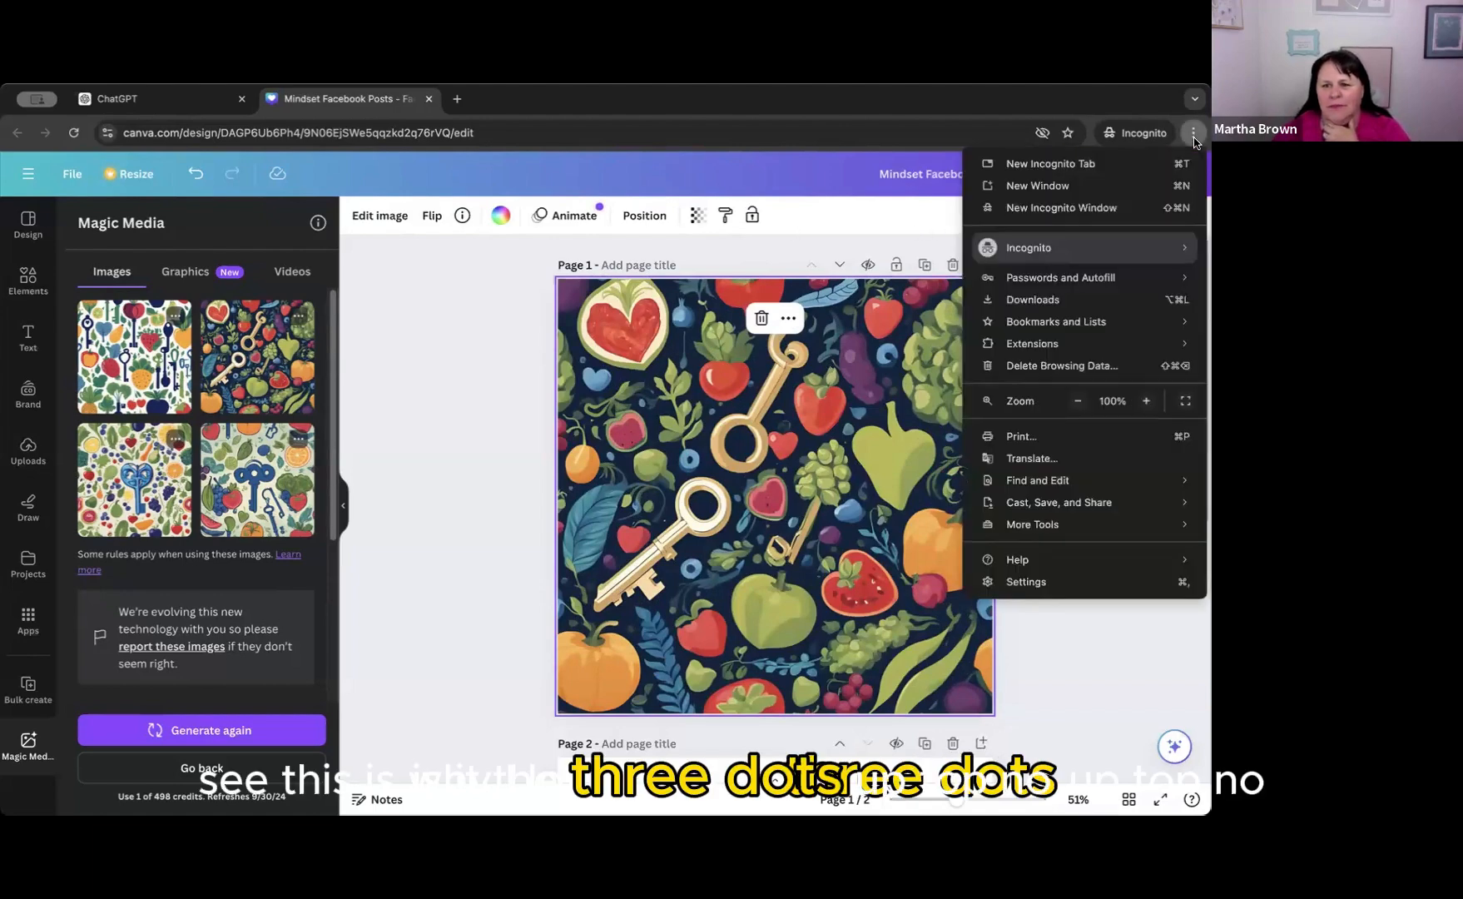
left_click(1194, 140)
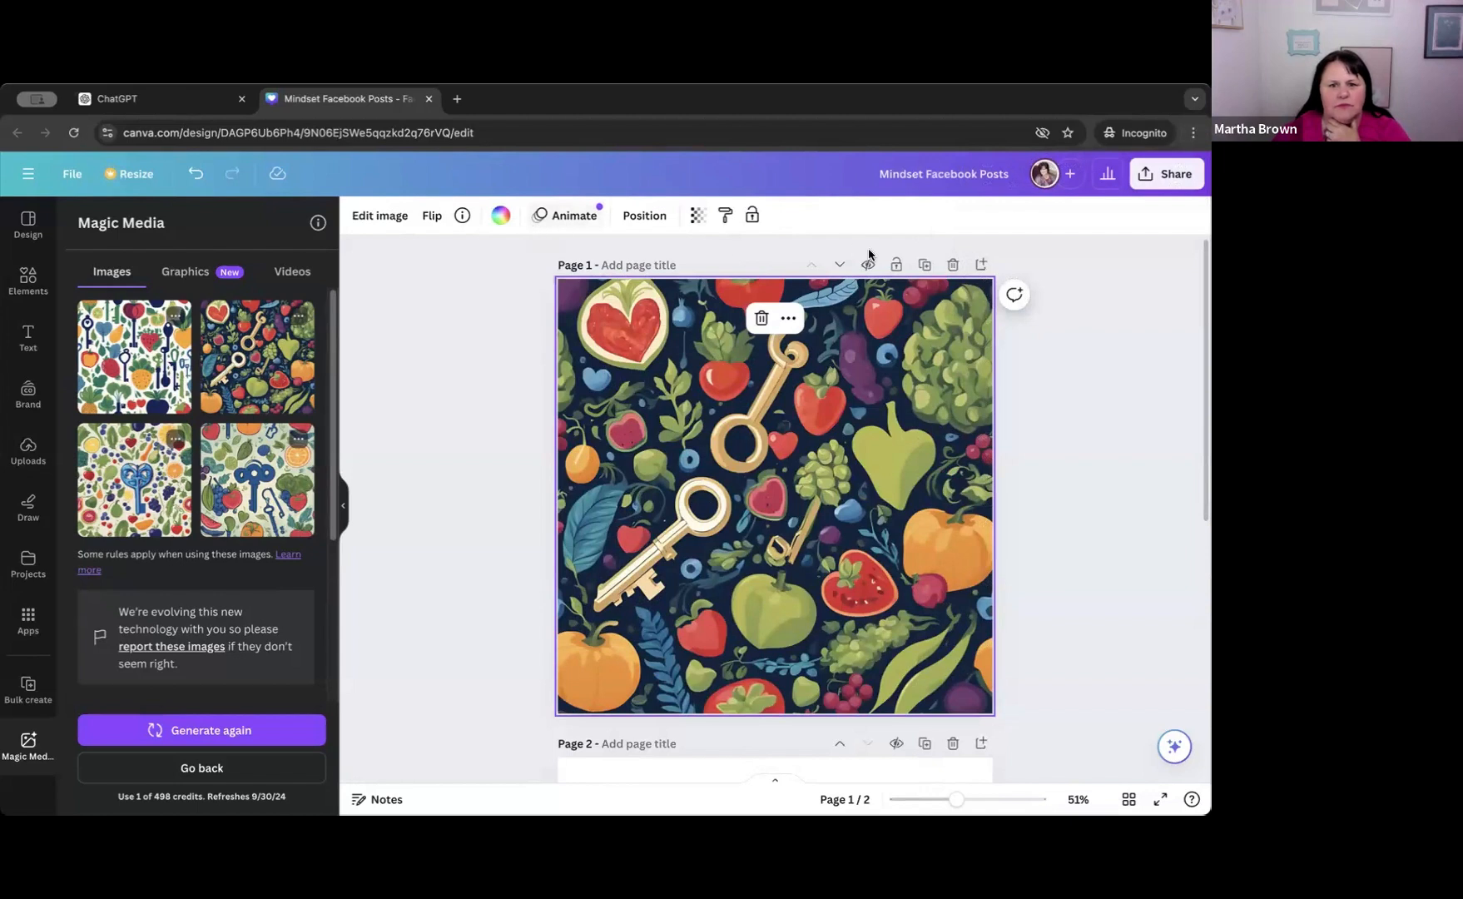
left_click(788, 321)
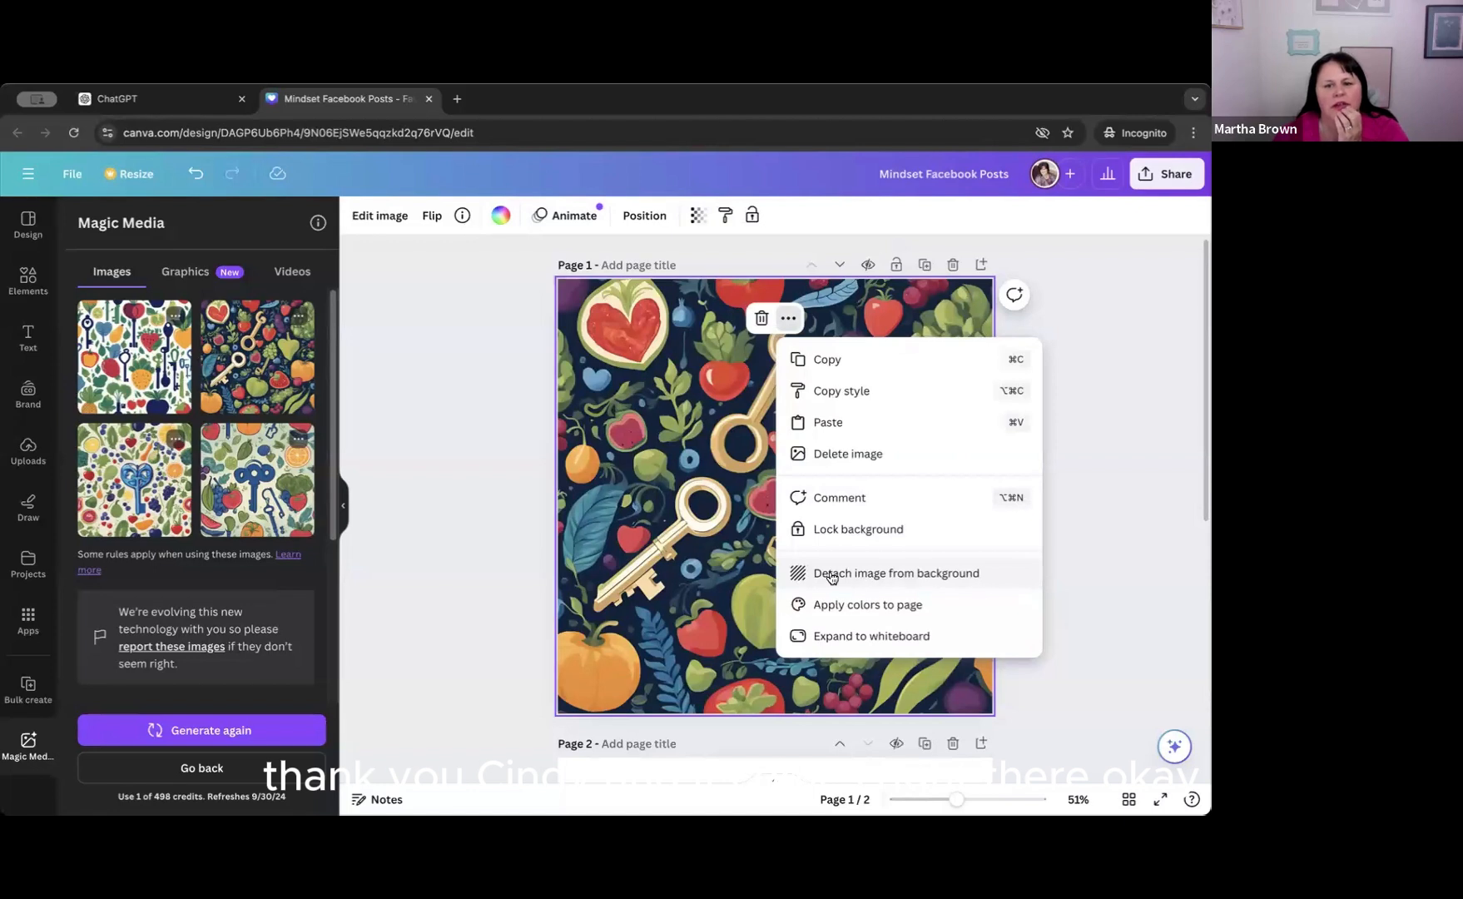
left_click(788, 320)
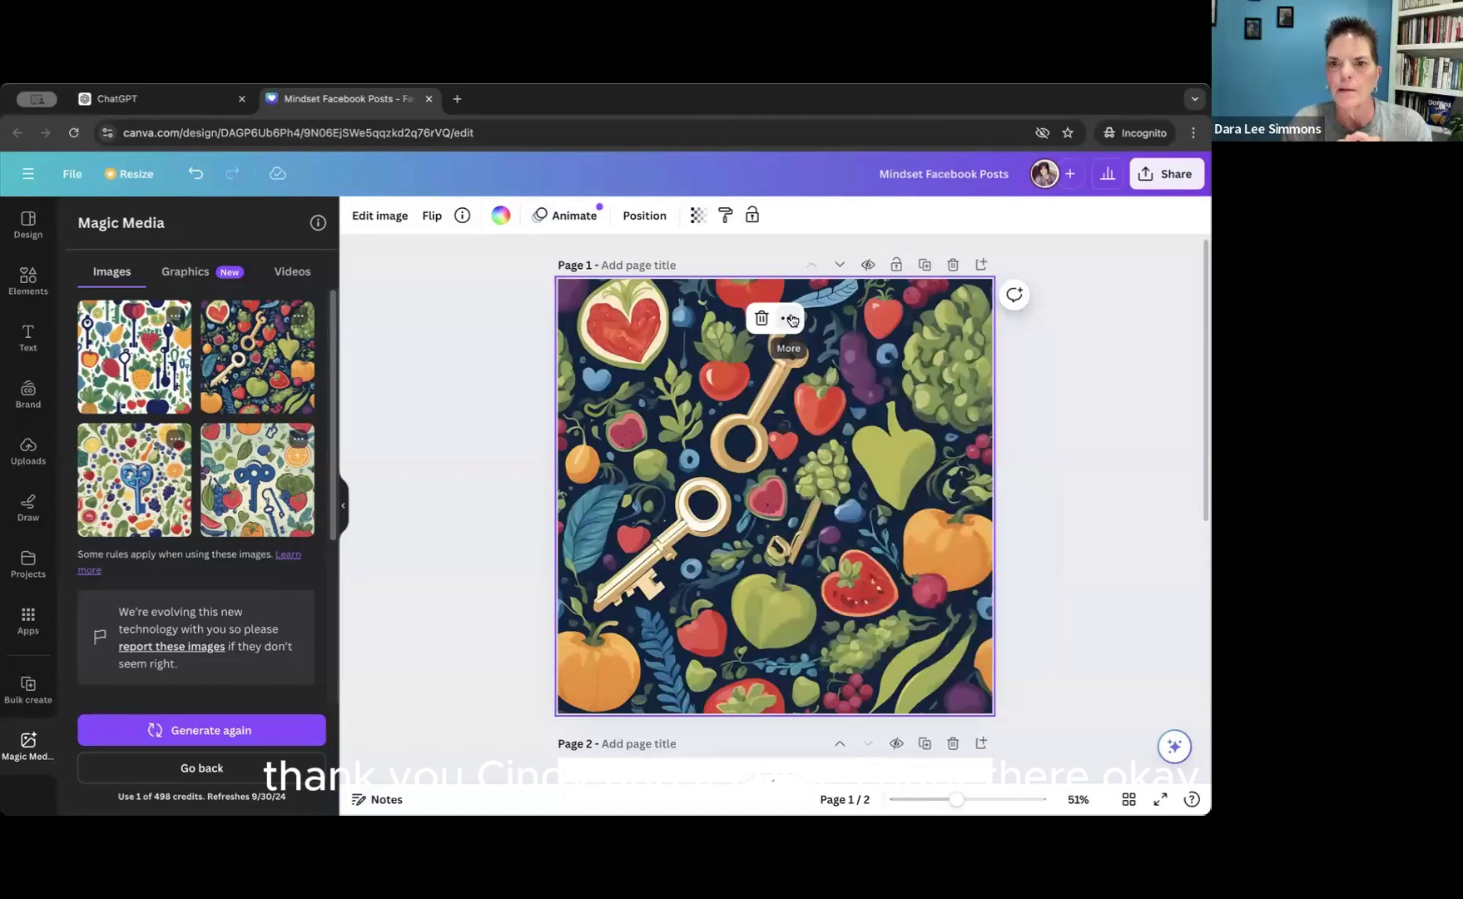
left_click(788, 319)
left_click(788, 320)
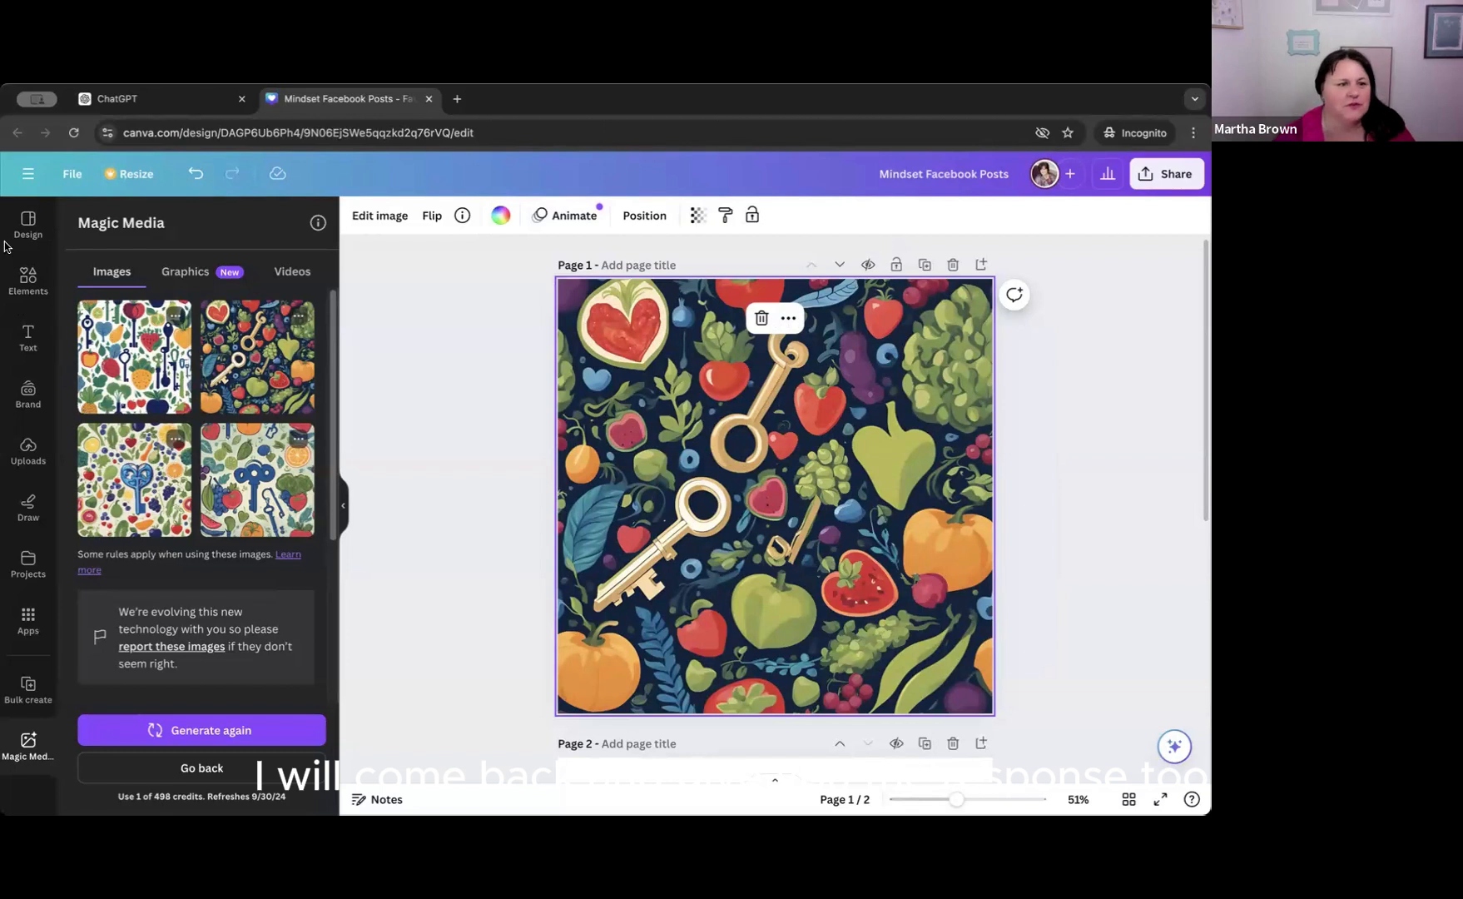
Add a rounded square to page 1 and enlarge it to about 769 by 736 px over the background.
left_click(27, 280)
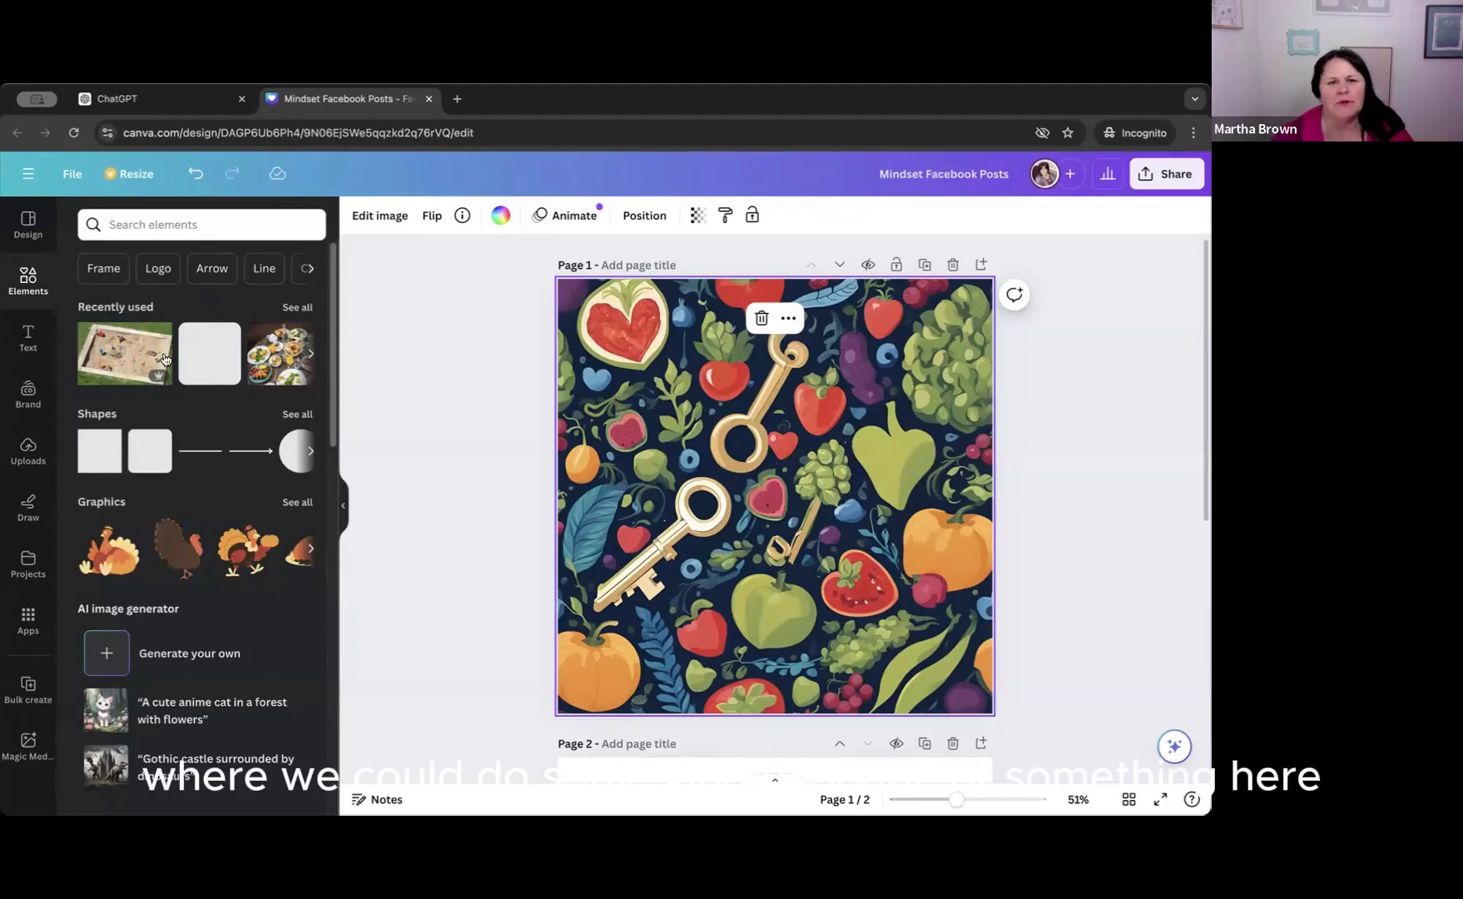
left_click(215, 375)
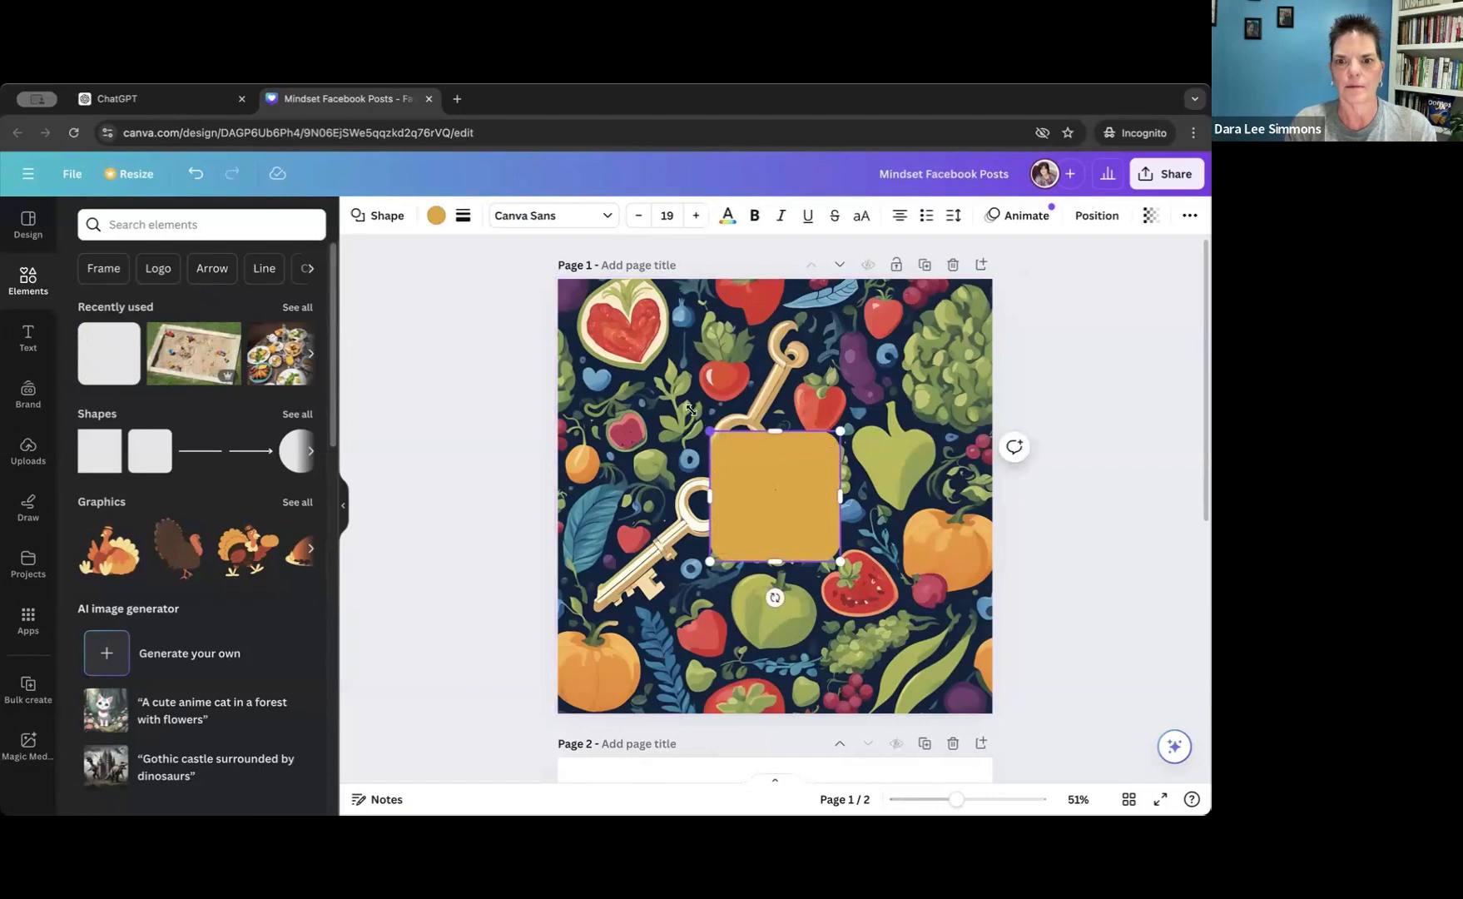
left_click_drag(689, 408, 616, 324)
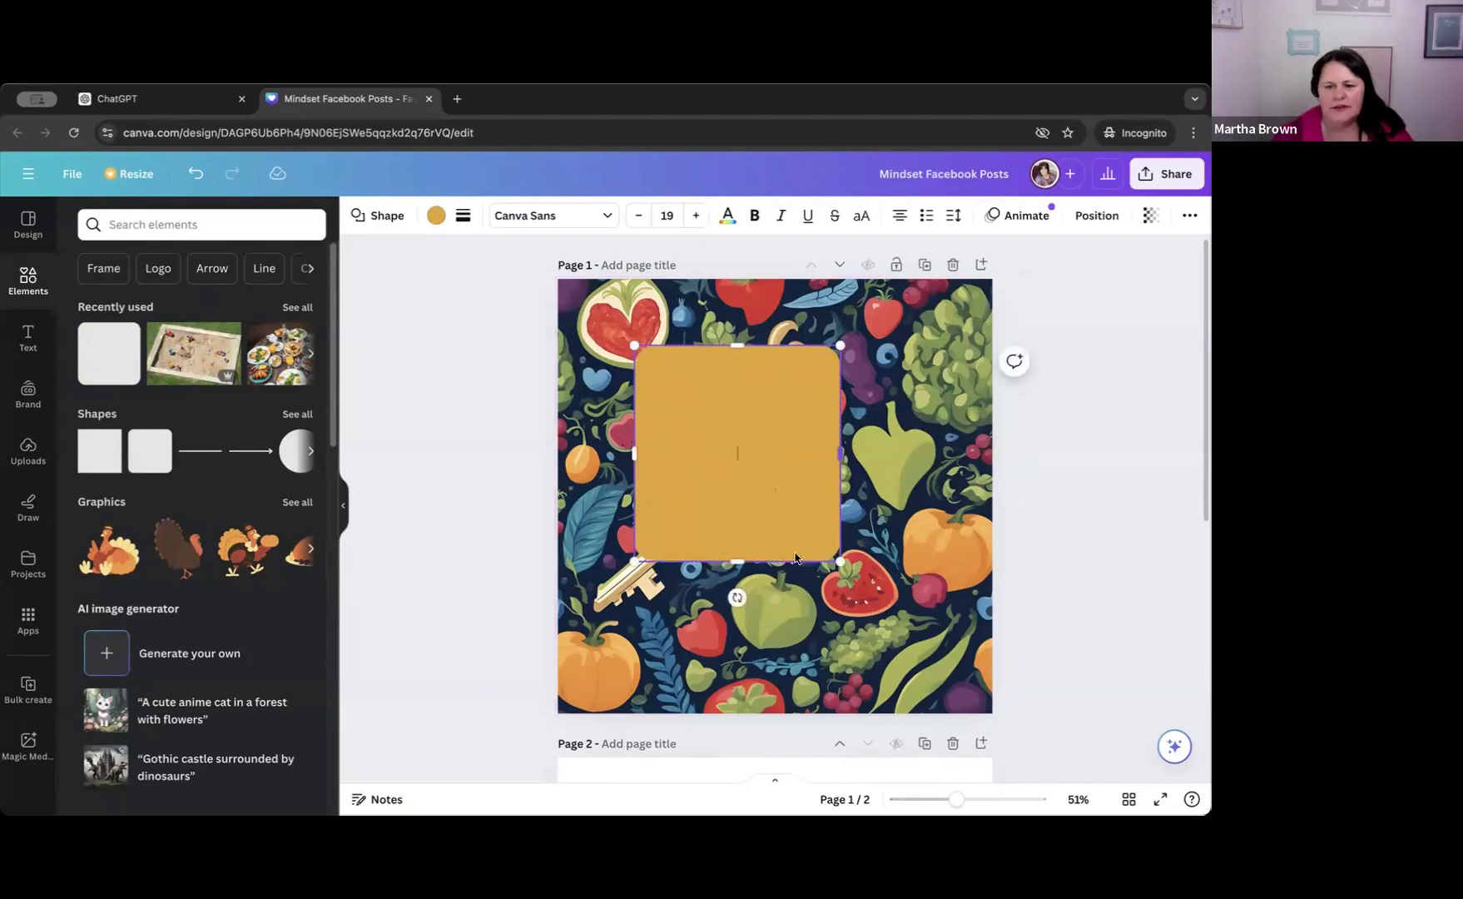
left_click_drag(839, 561, 943, 641)
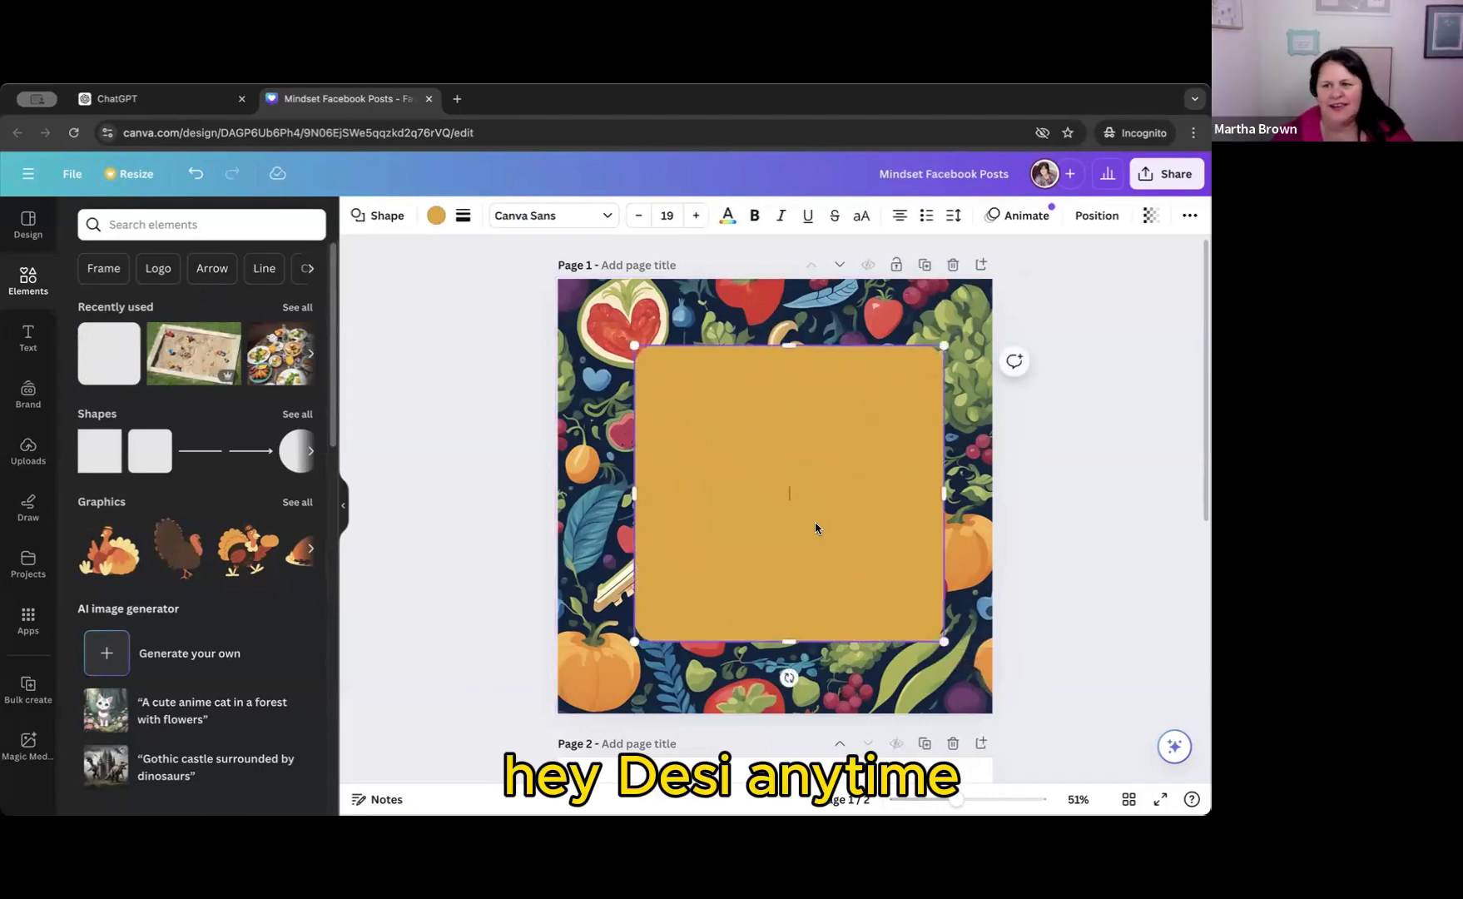
left_click_drag(817, 515, 806, 506)
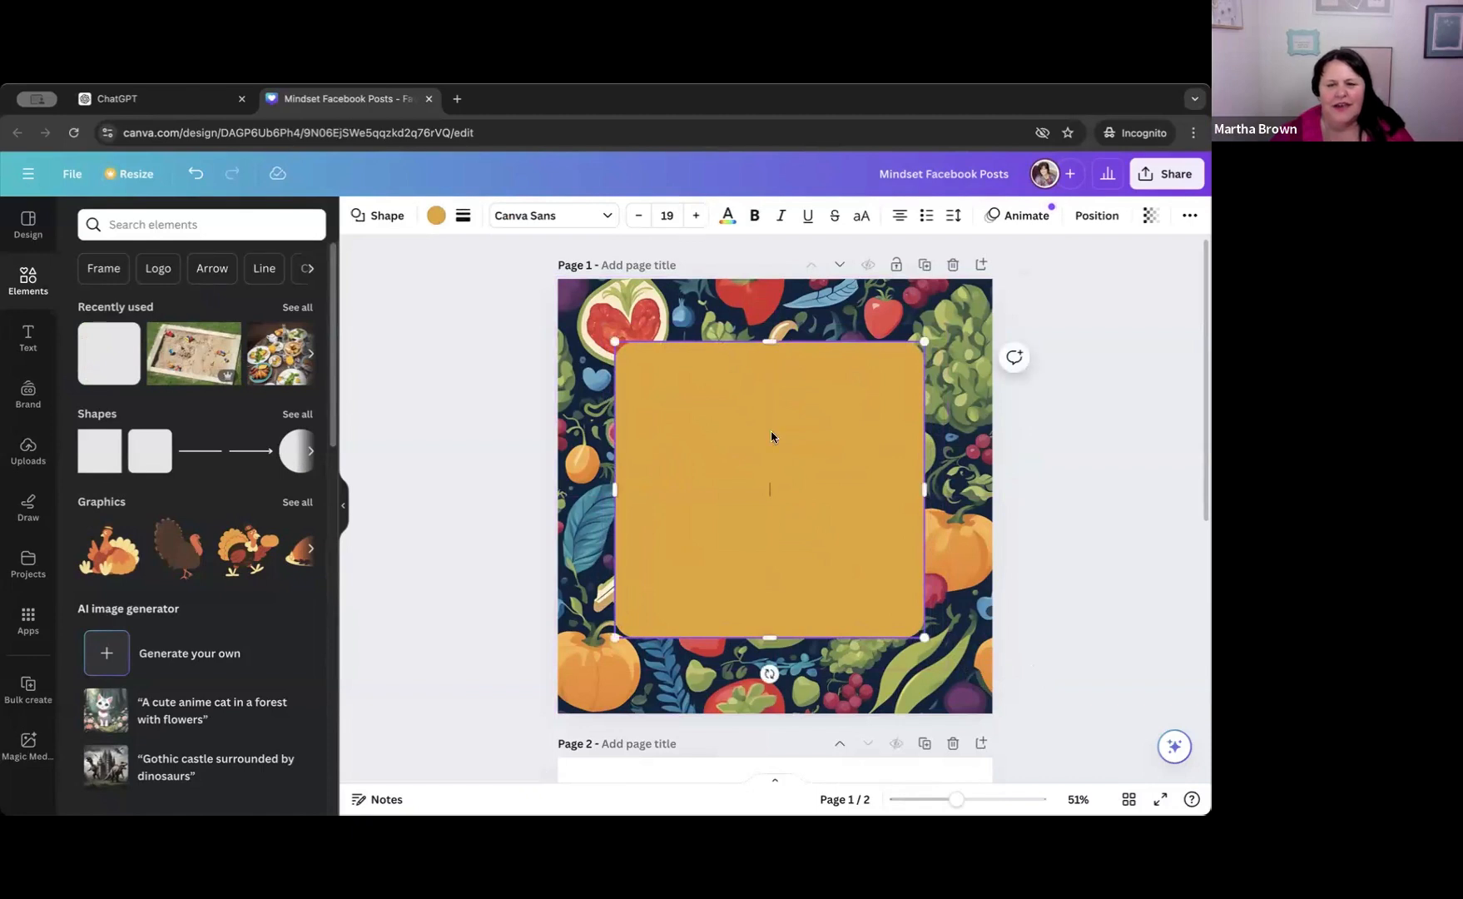
Align the rounded square to the center and middle of page 1.
left_click(1088, 217)
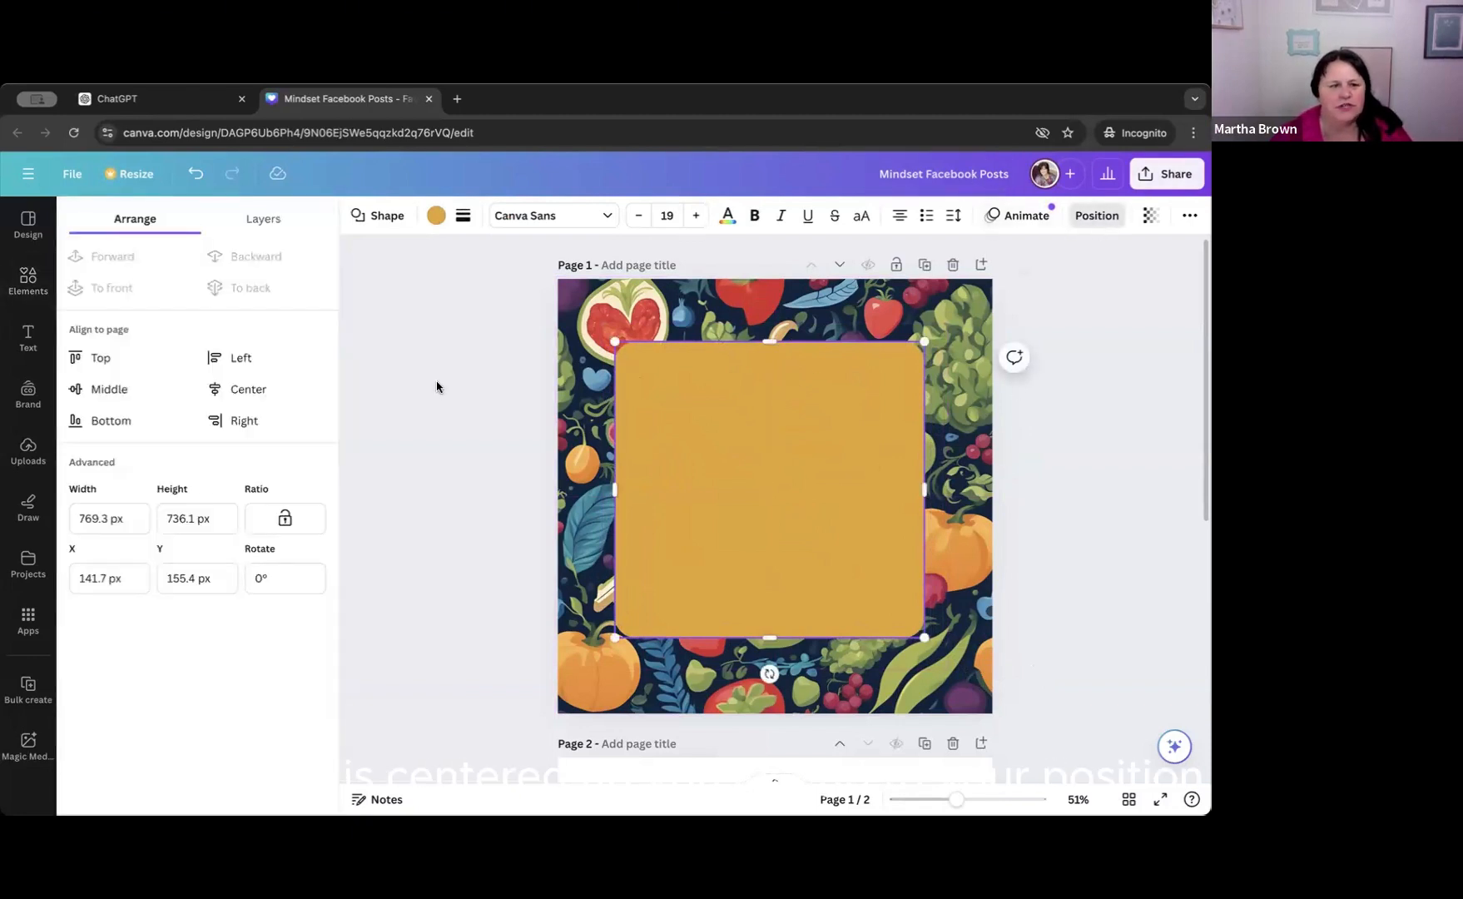
left_click(237, 389)
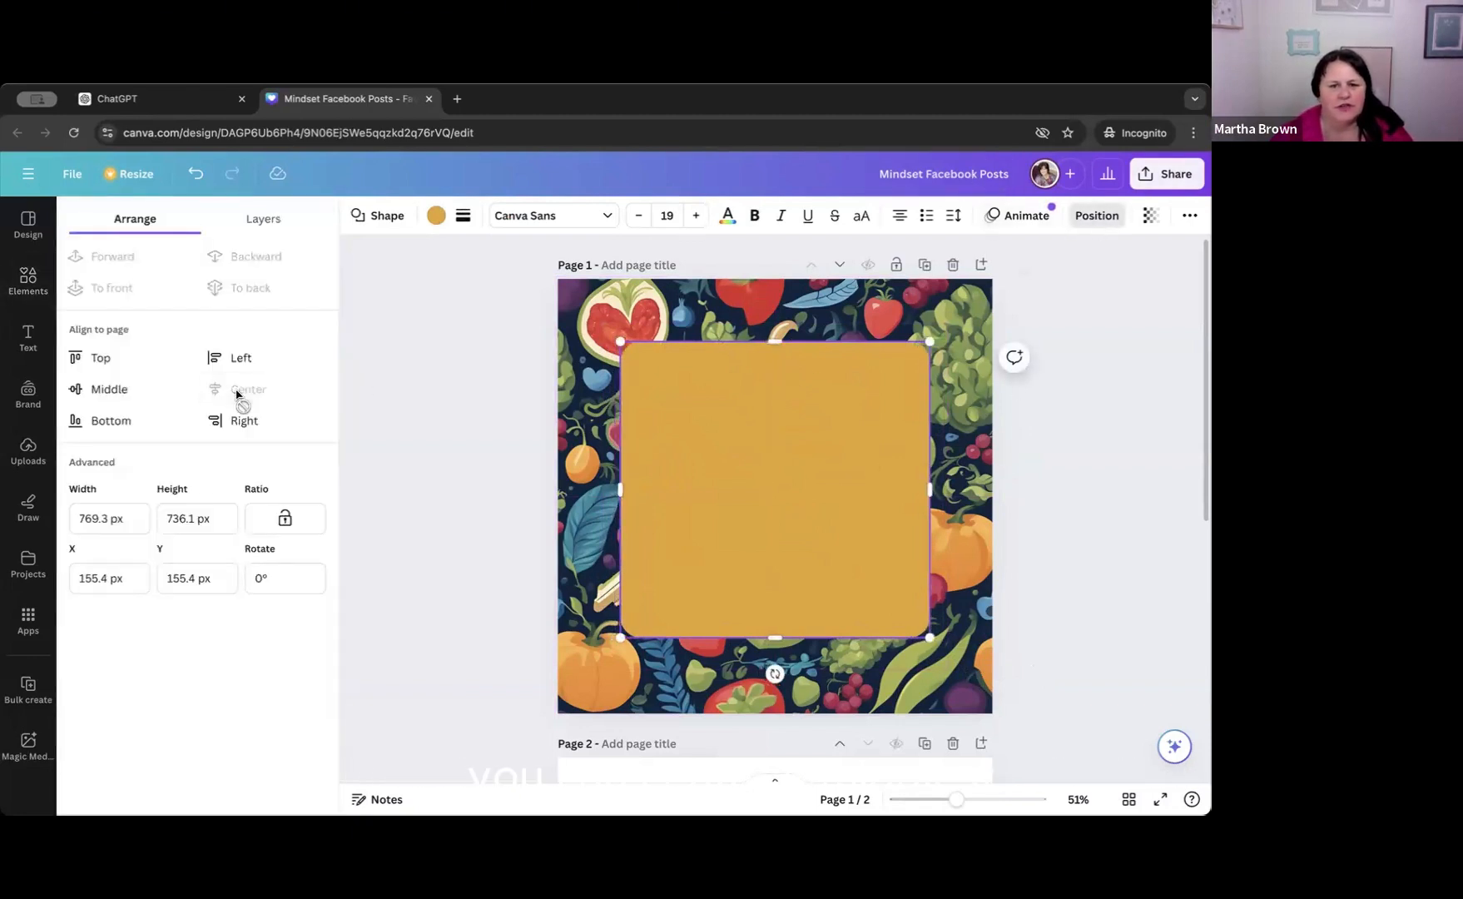
left_click(102, 393)
left_click(708, 429)
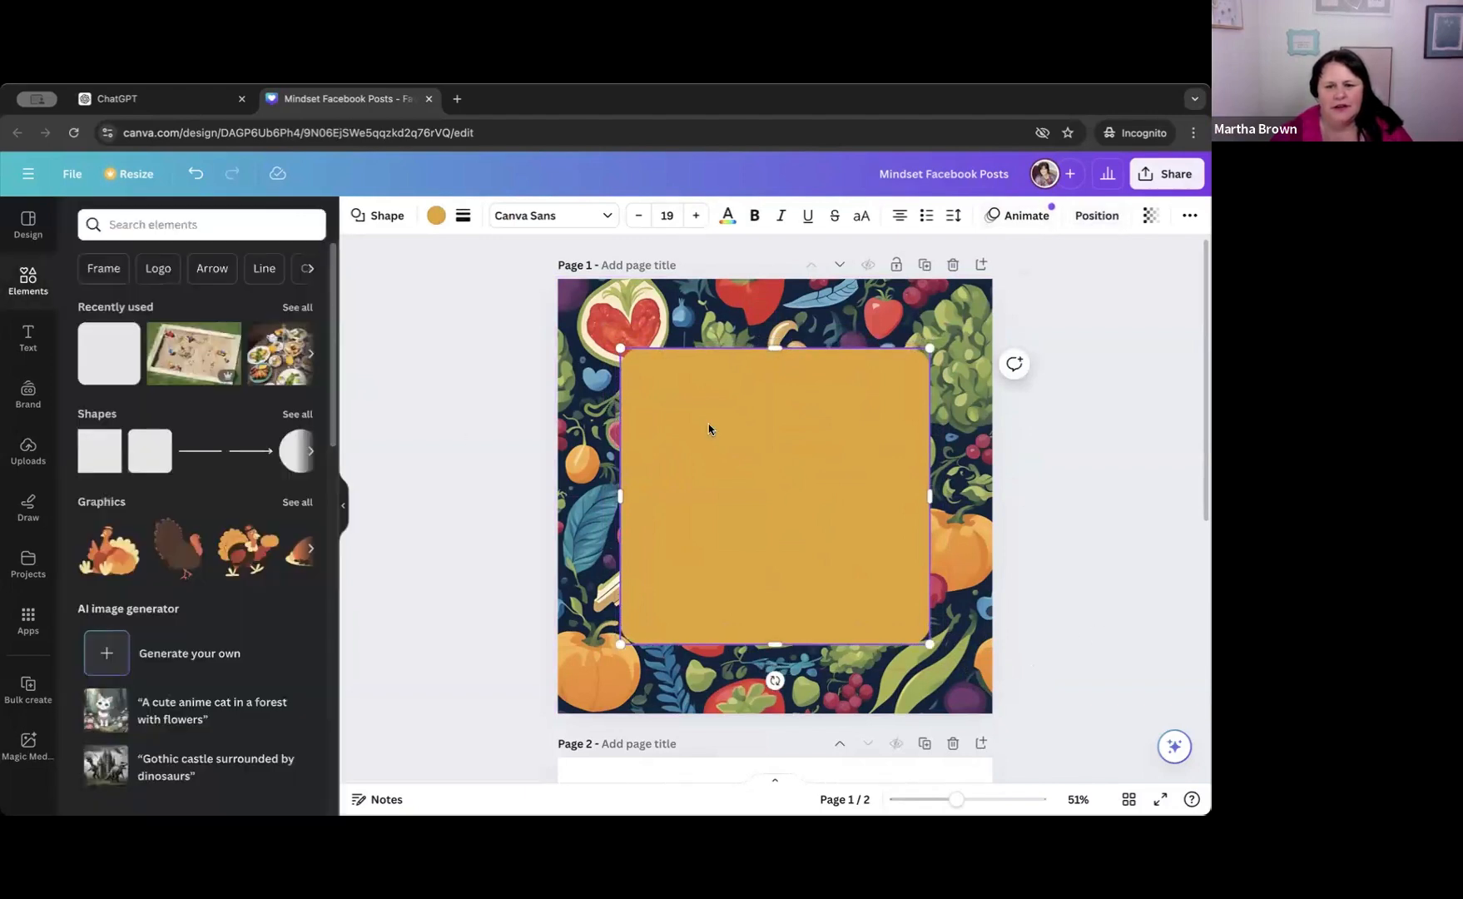
Try the olive green, grey-teal and red photo colors as the fill of the rounded square.
left_click(436, 218)
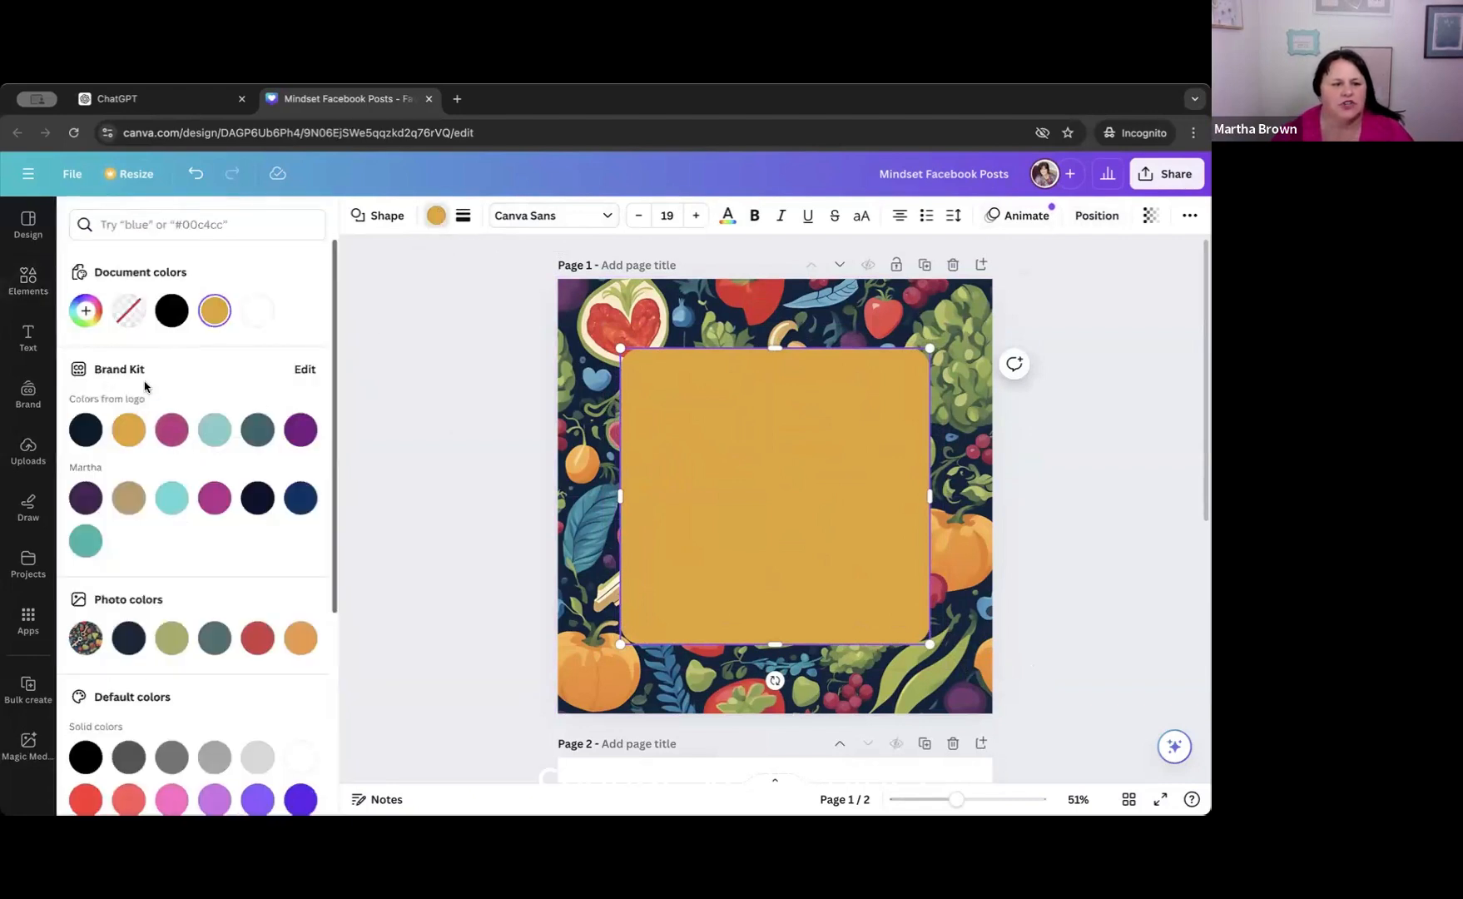
scroll(147, 408, "down", 3)
scroll(133, 428, "up", 1)
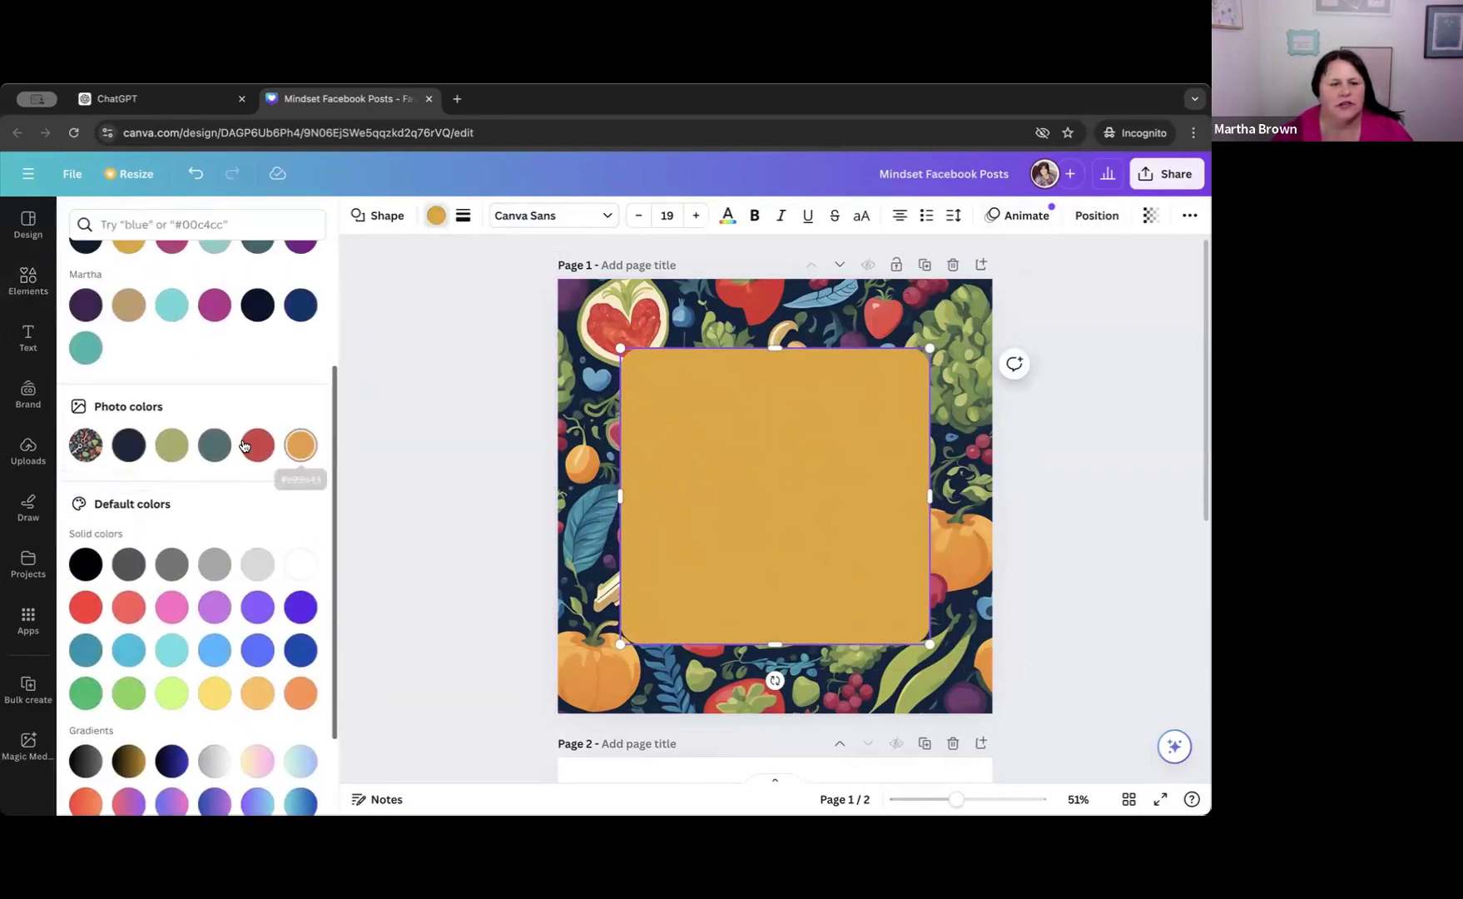
scroll(213, 434, "up", 1)
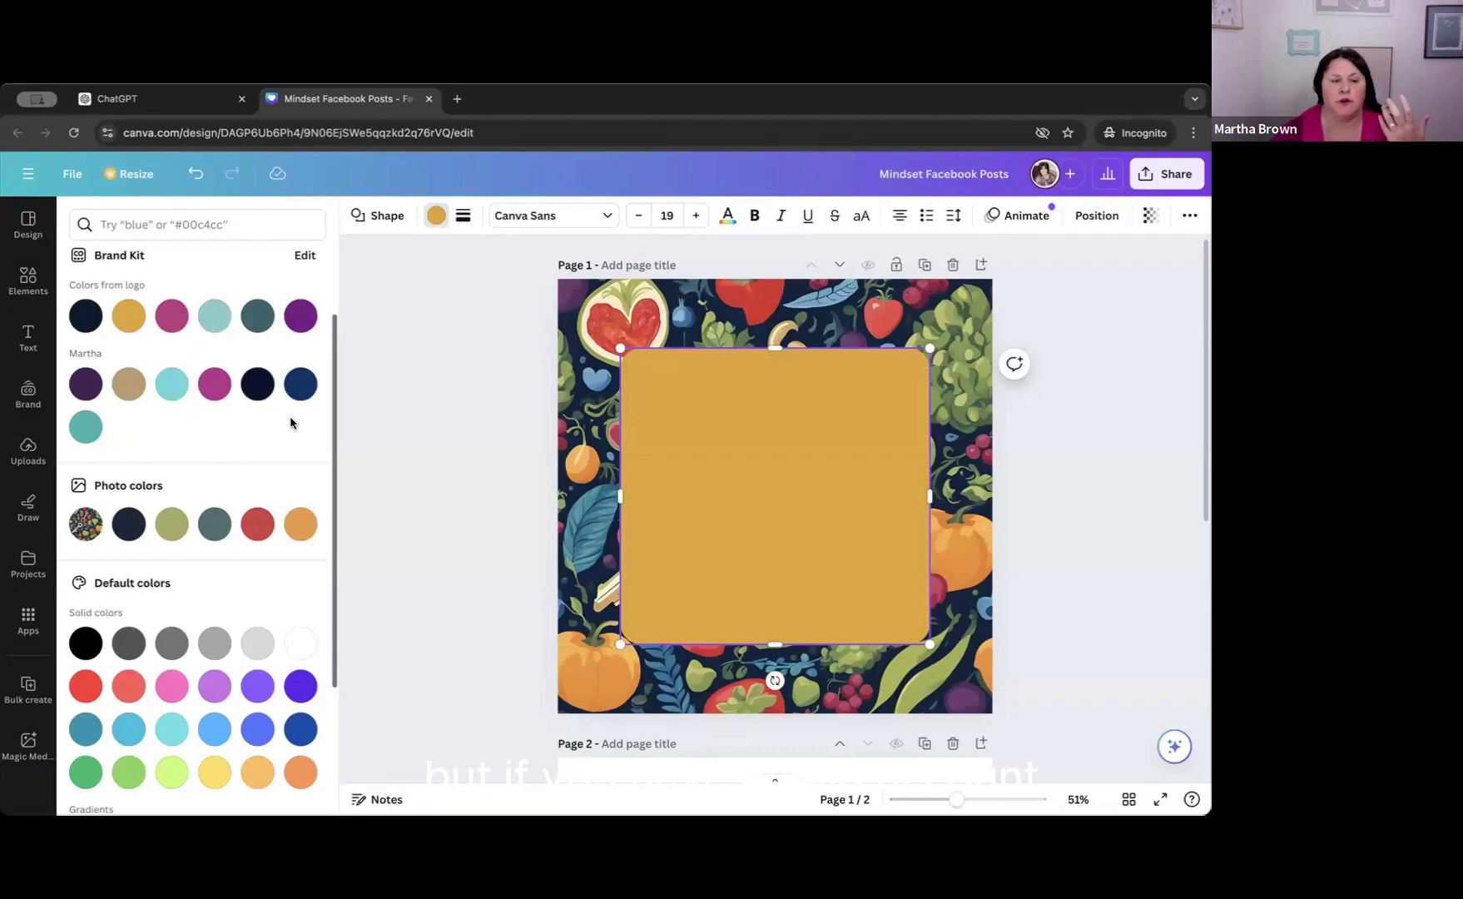
scroll(254, 420, "up", 1)
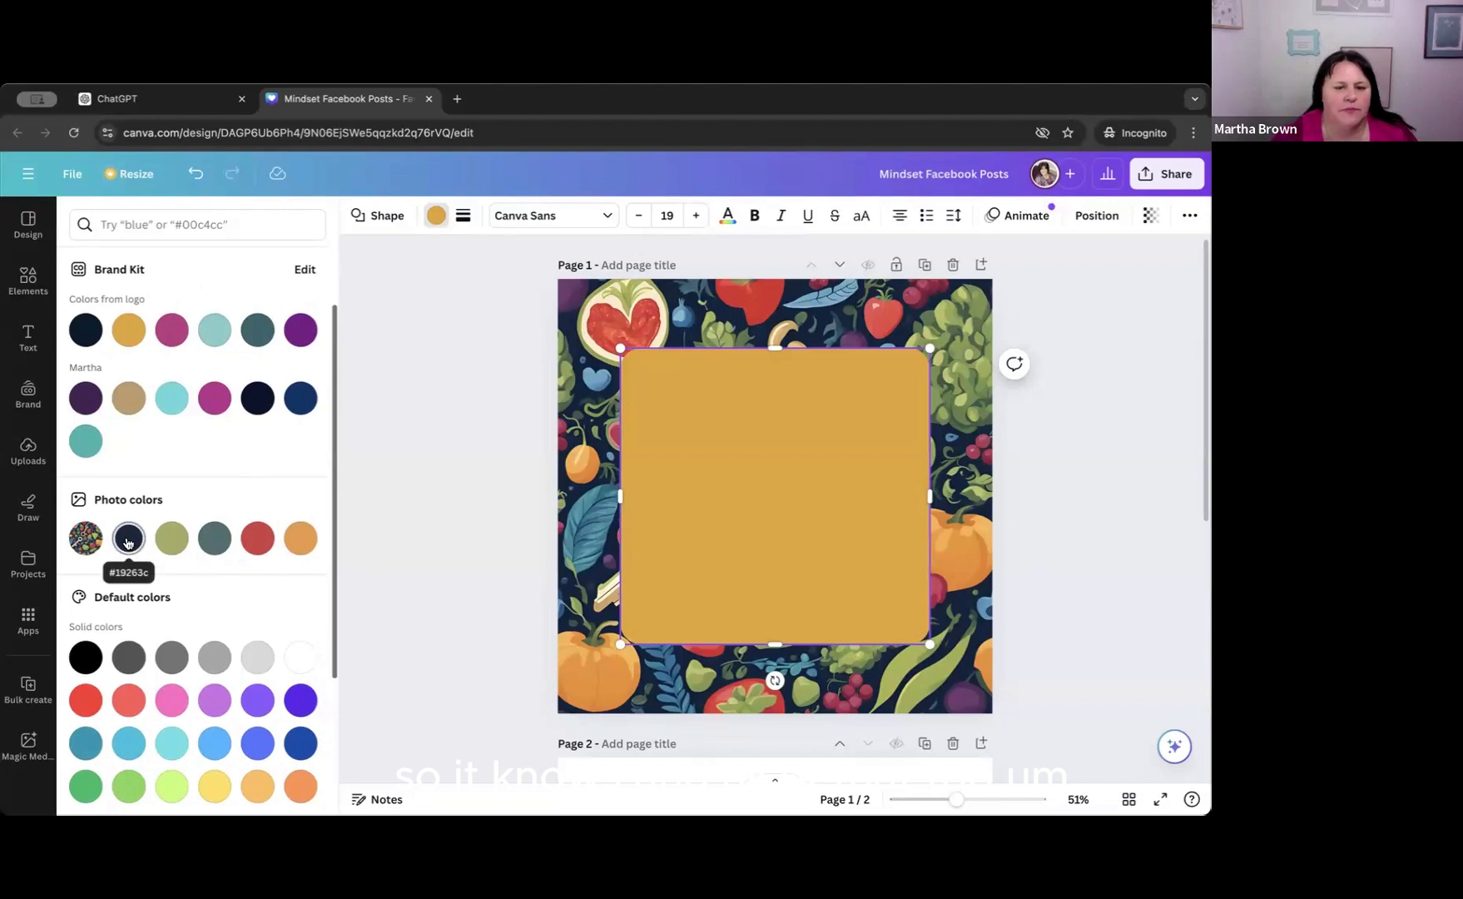
left_click(169, 541)
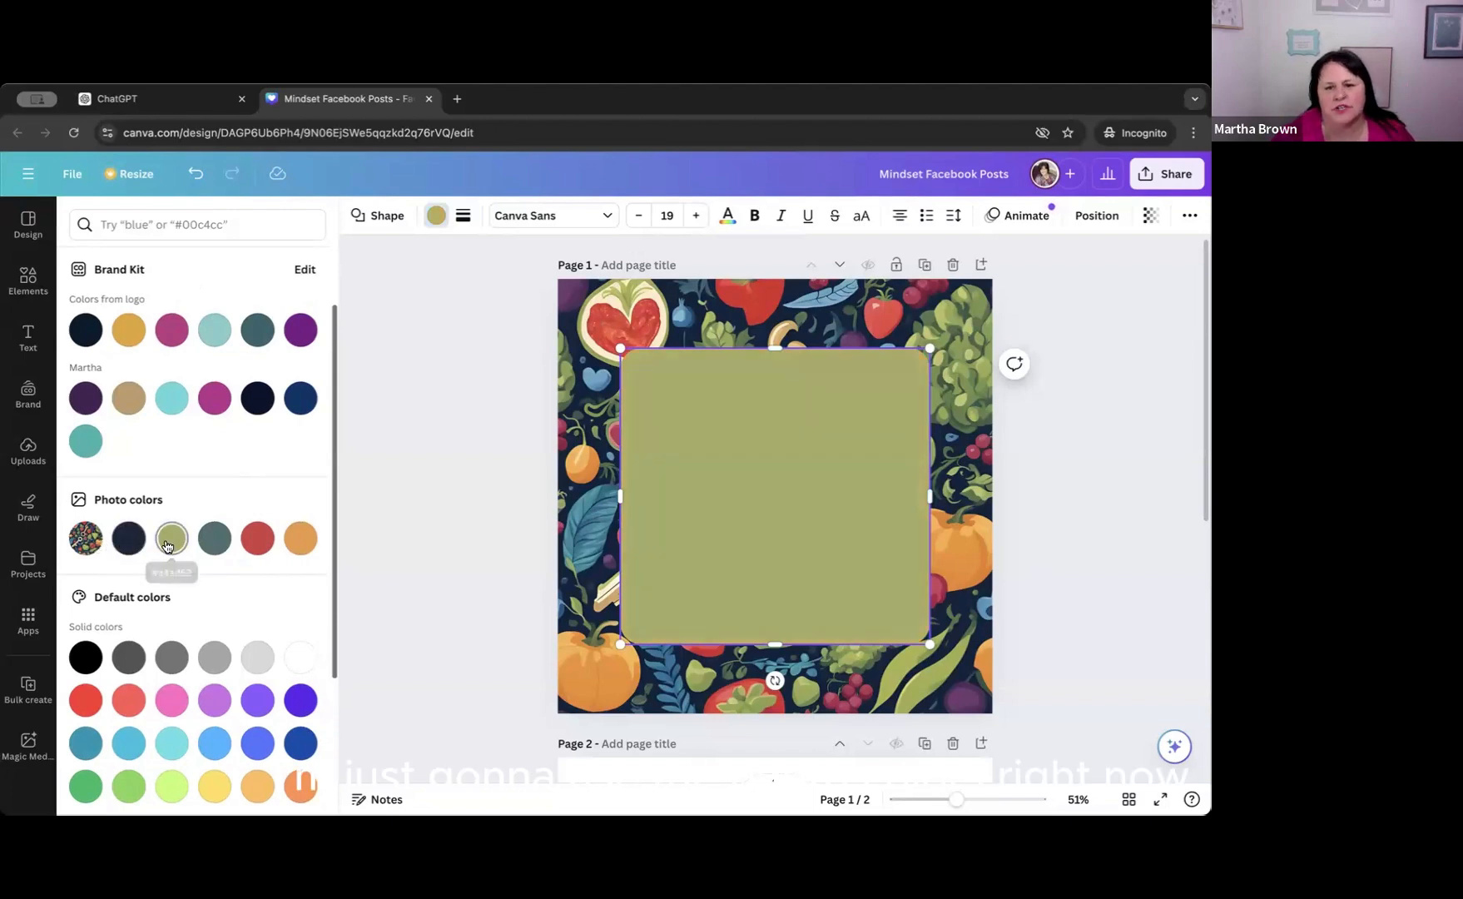
left_click(217, 541)
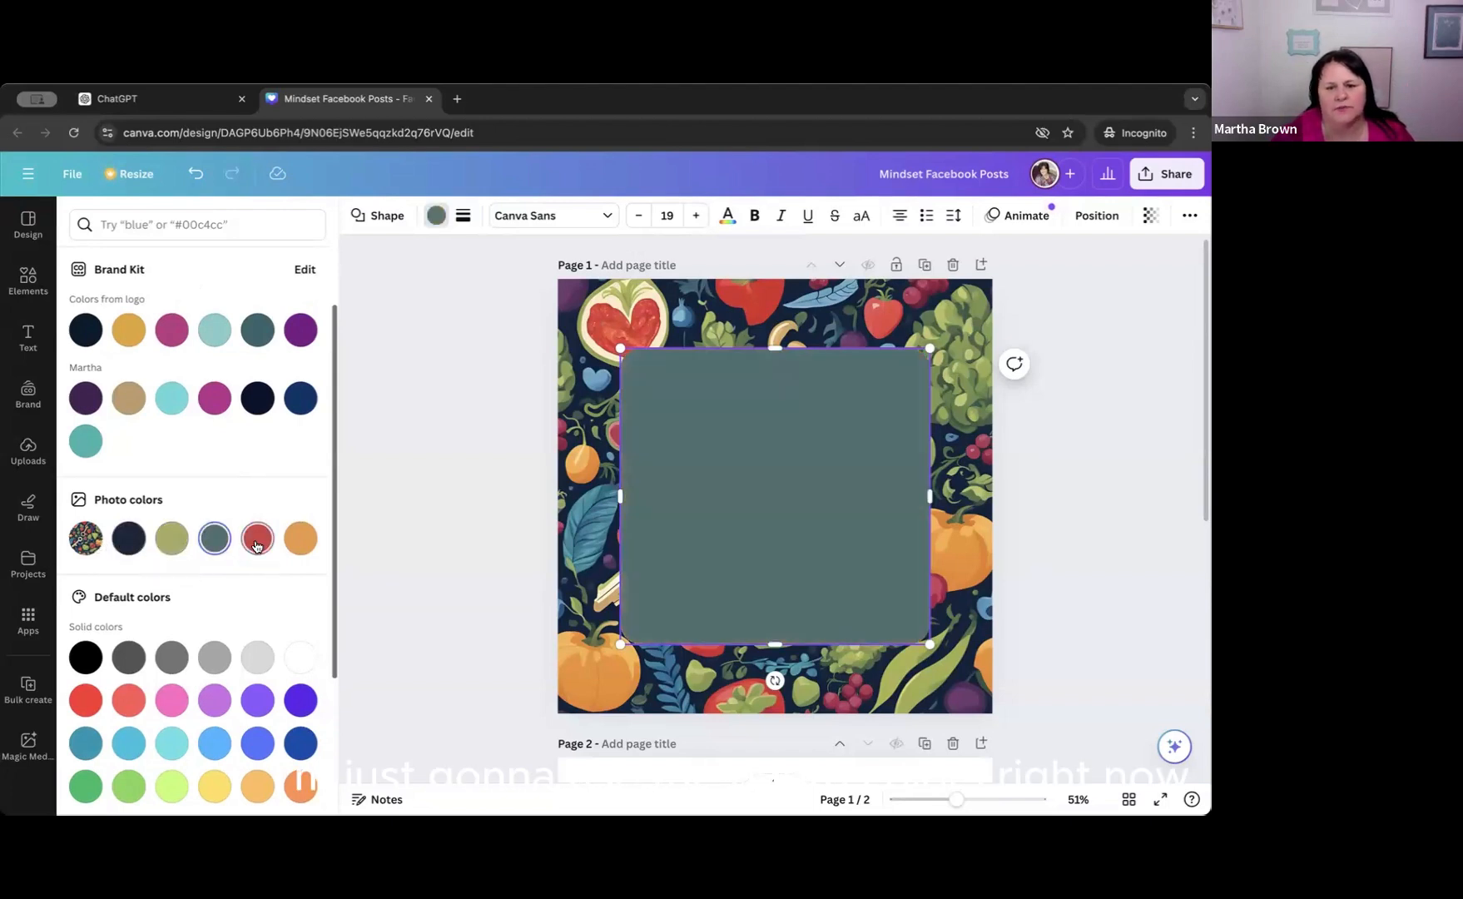
left_click(257, 539)
left_click(469, 548)
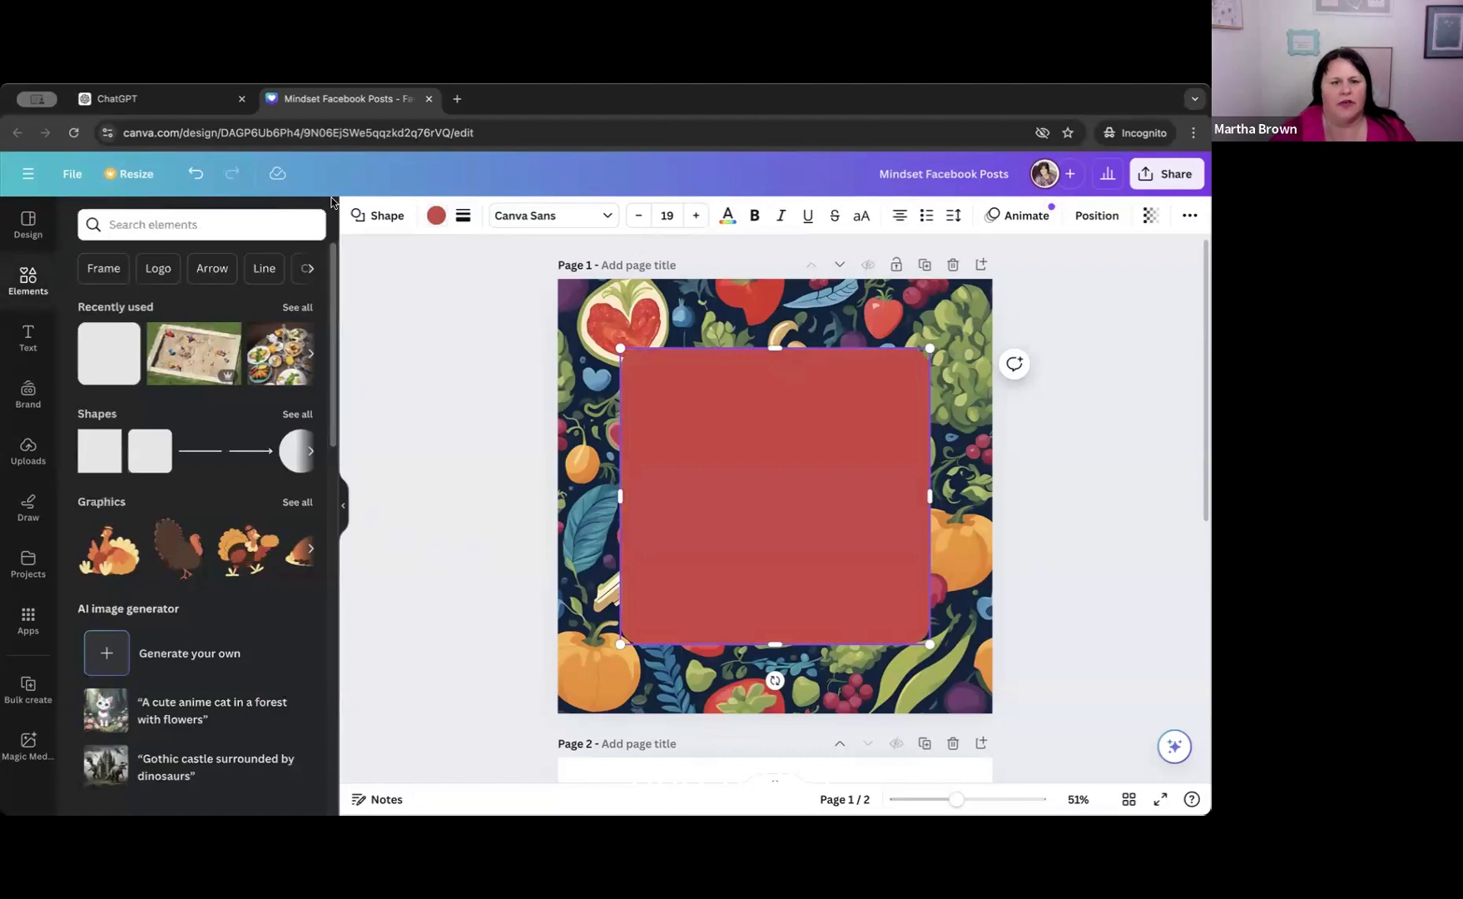
Compare the navy and olive photo colors on the rounded square, then fill it with the orange photo color.
left_click(436, 216)
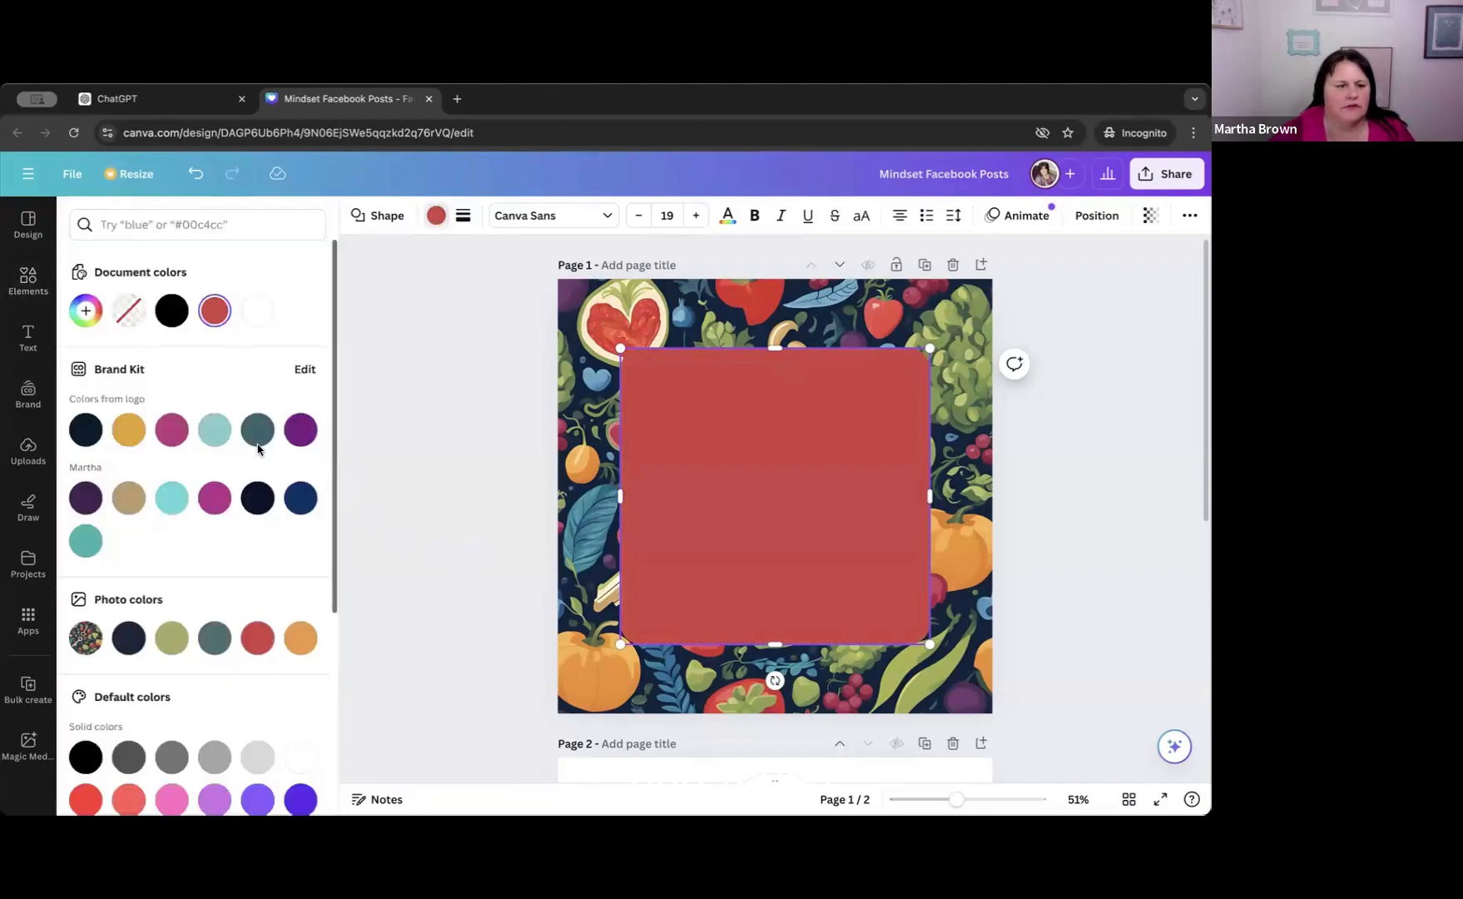
left_click(126, 642)
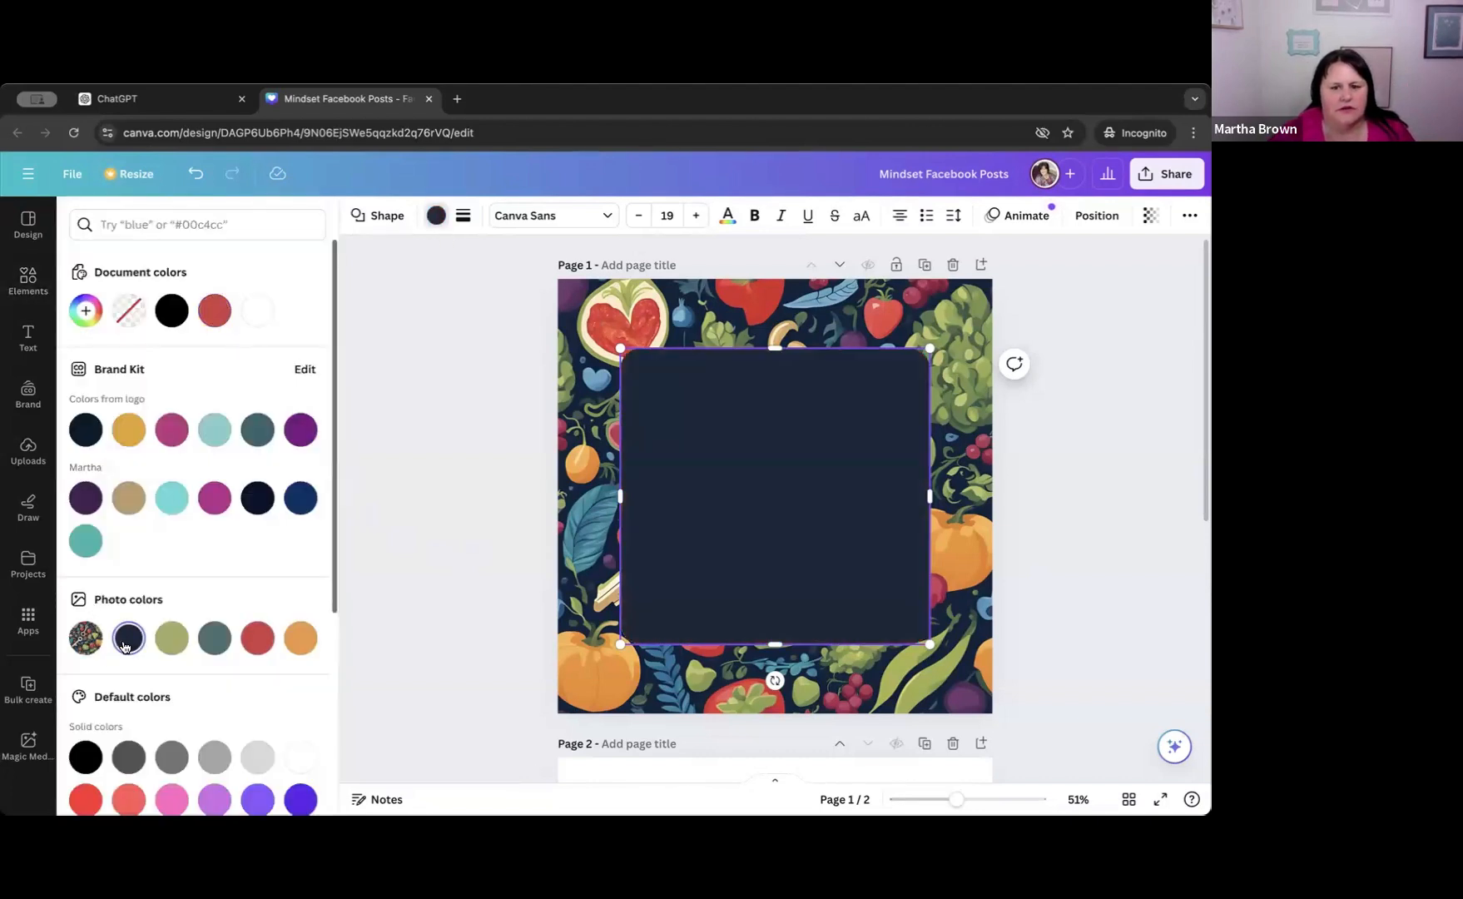
left_click(173, 648)
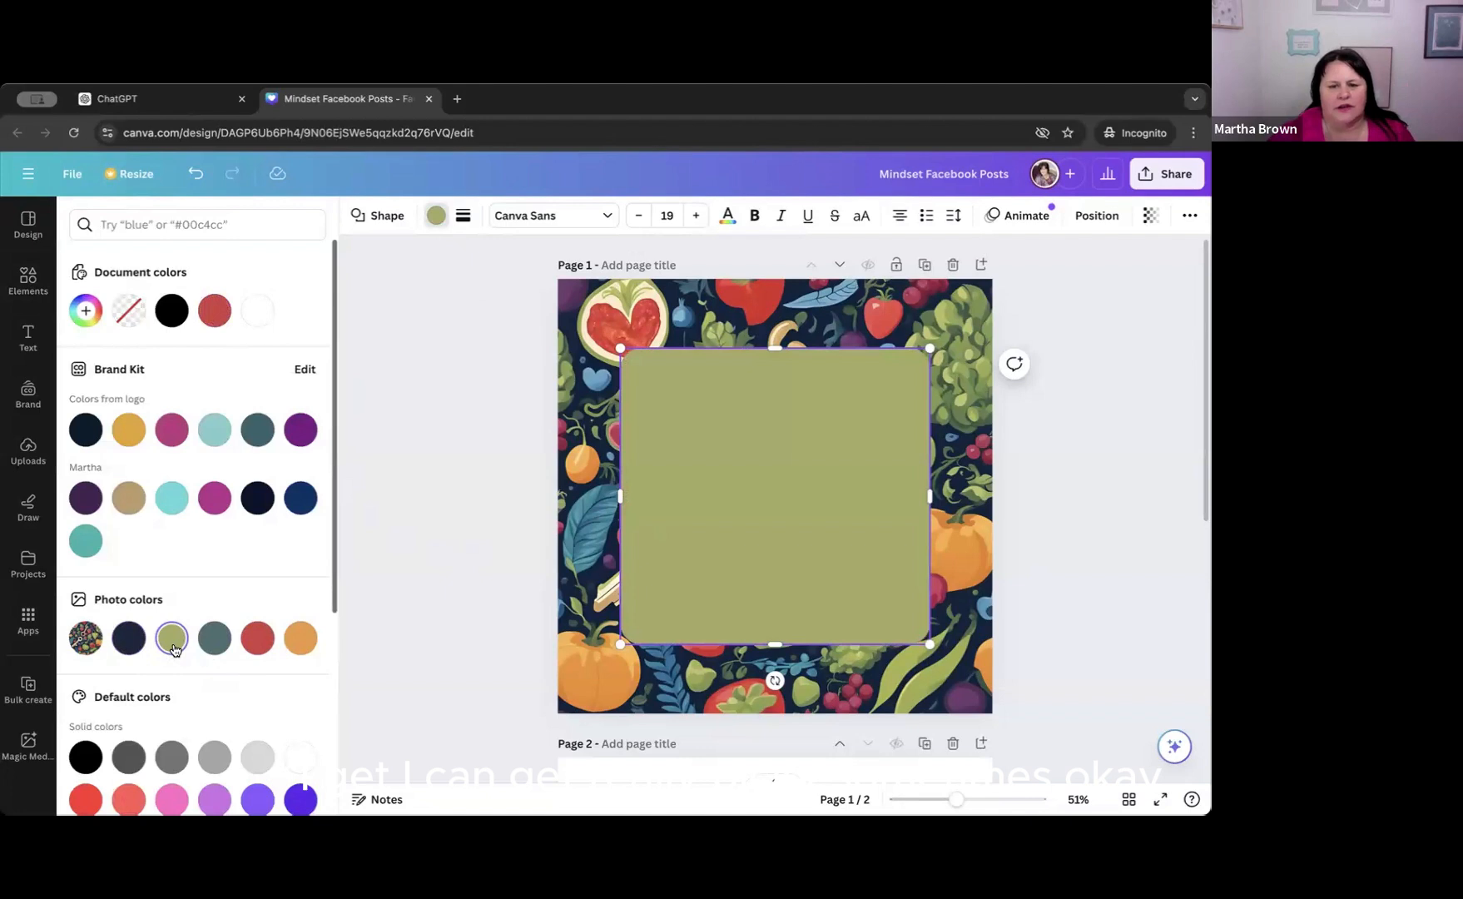
left_click(300, 639)
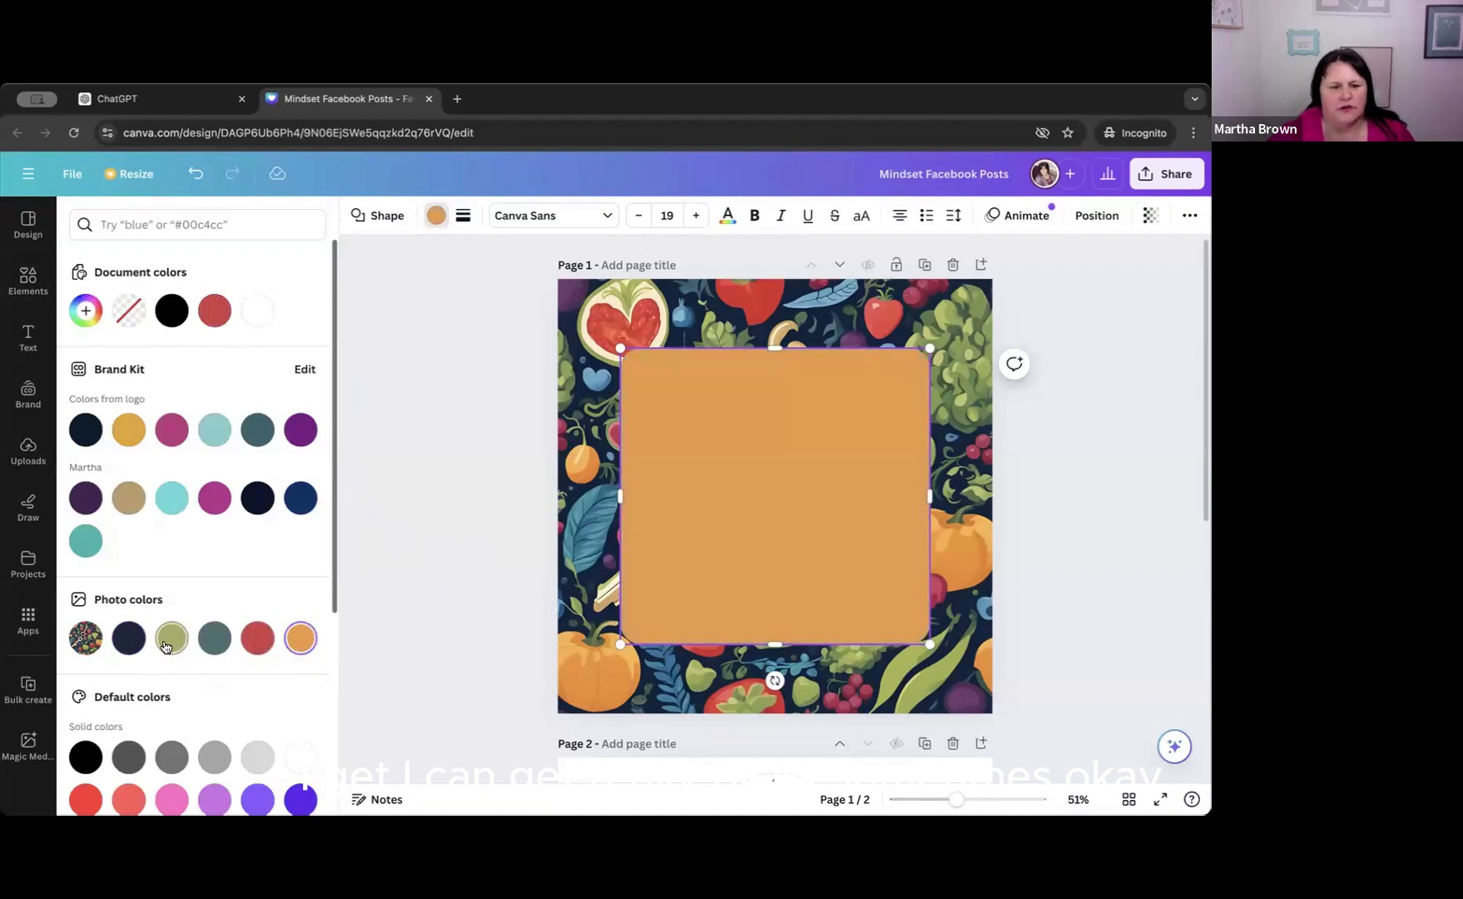
left_click(442, 374)
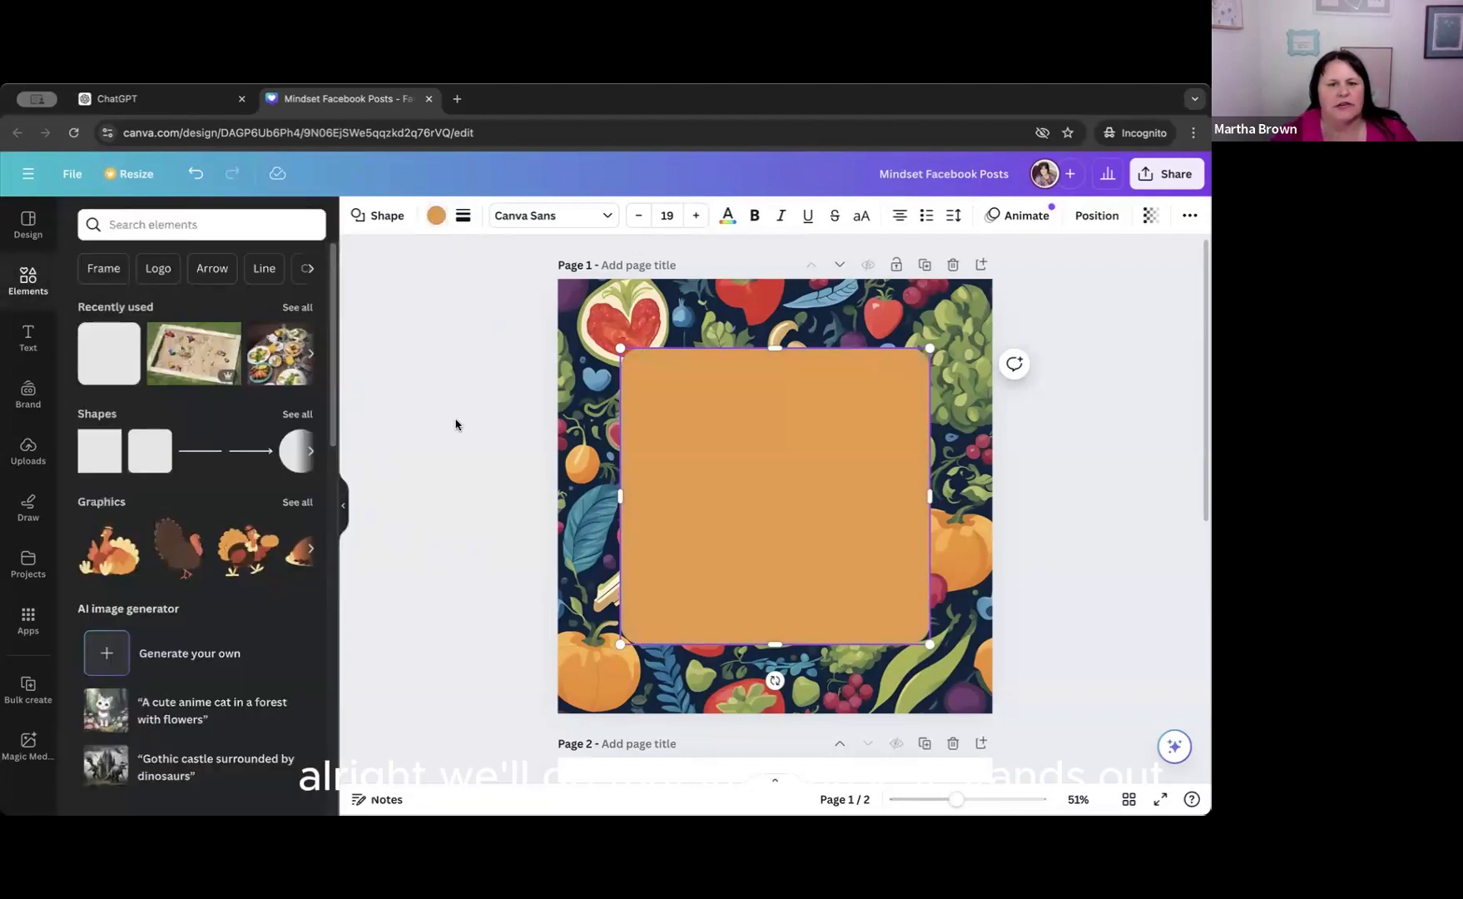
Try out the transparency setting on the background image of page 1.
left_click(587, 326)
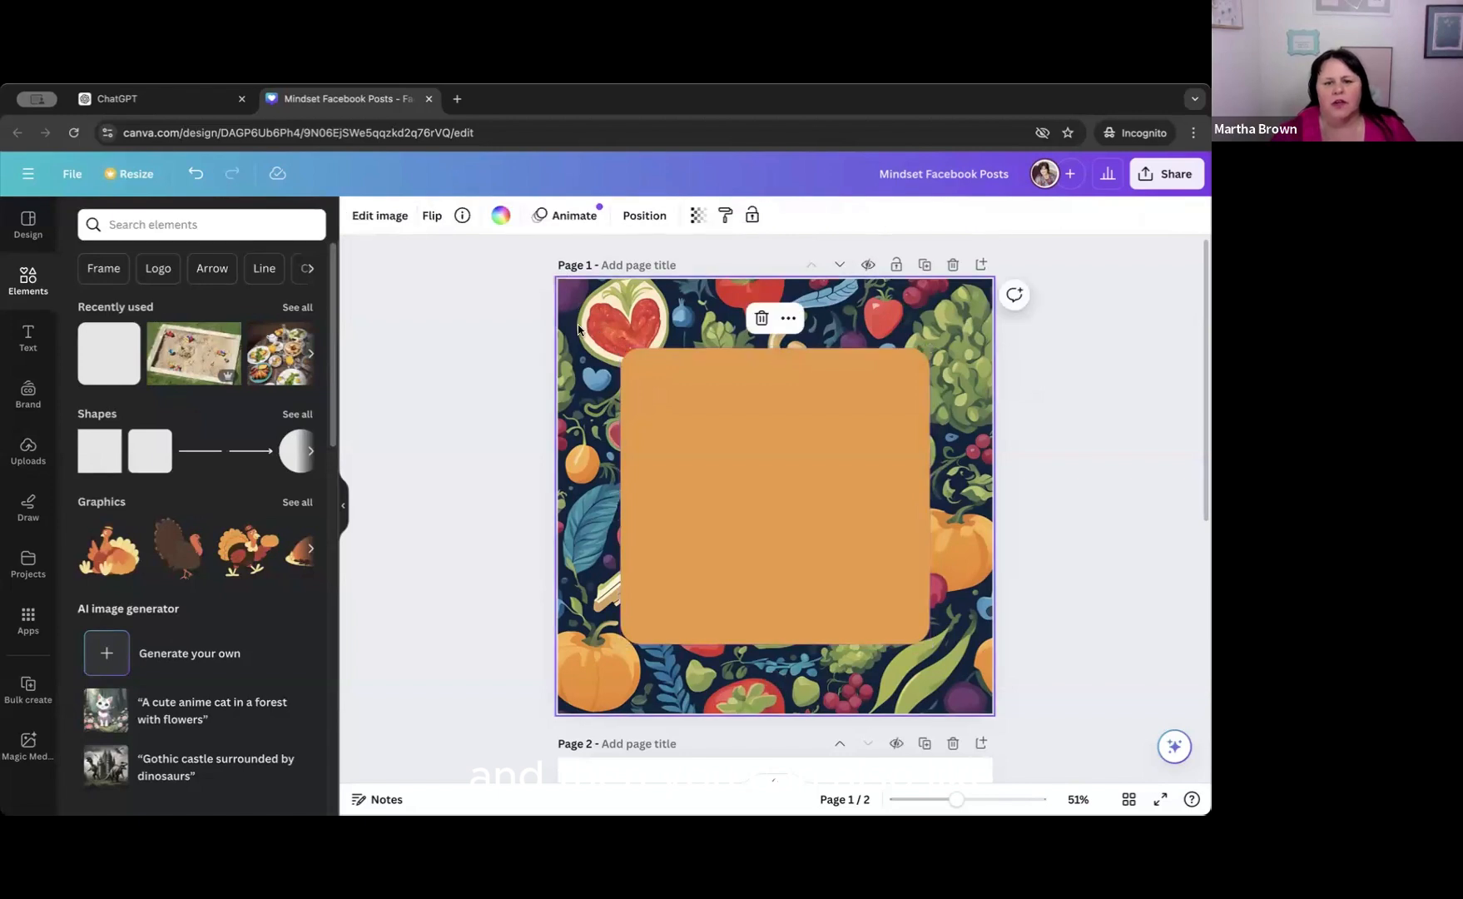
left_click(670, 388)
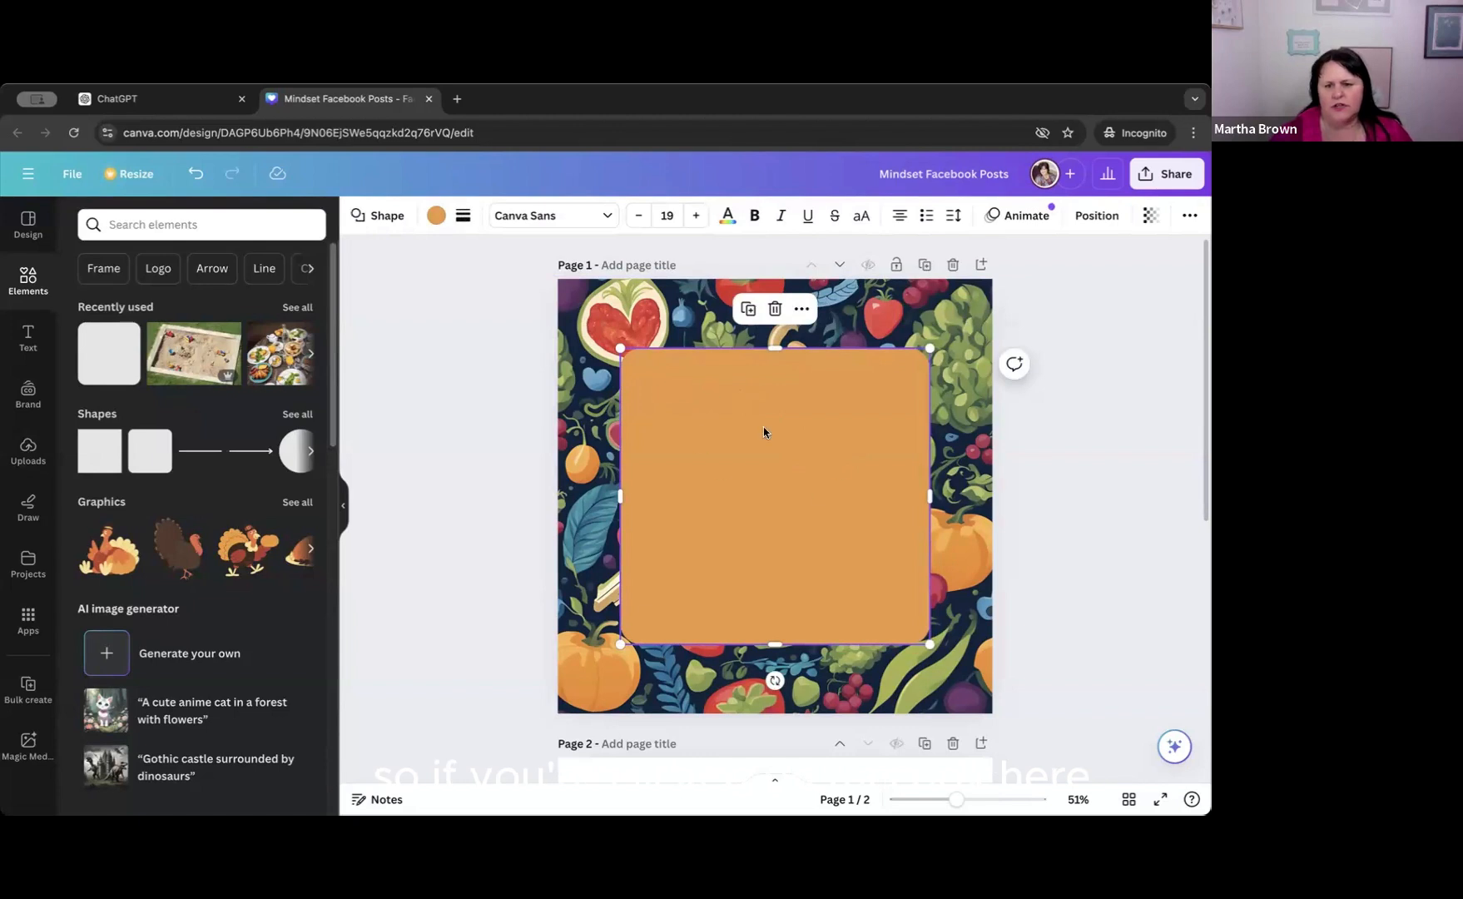
left_click(671, 317)
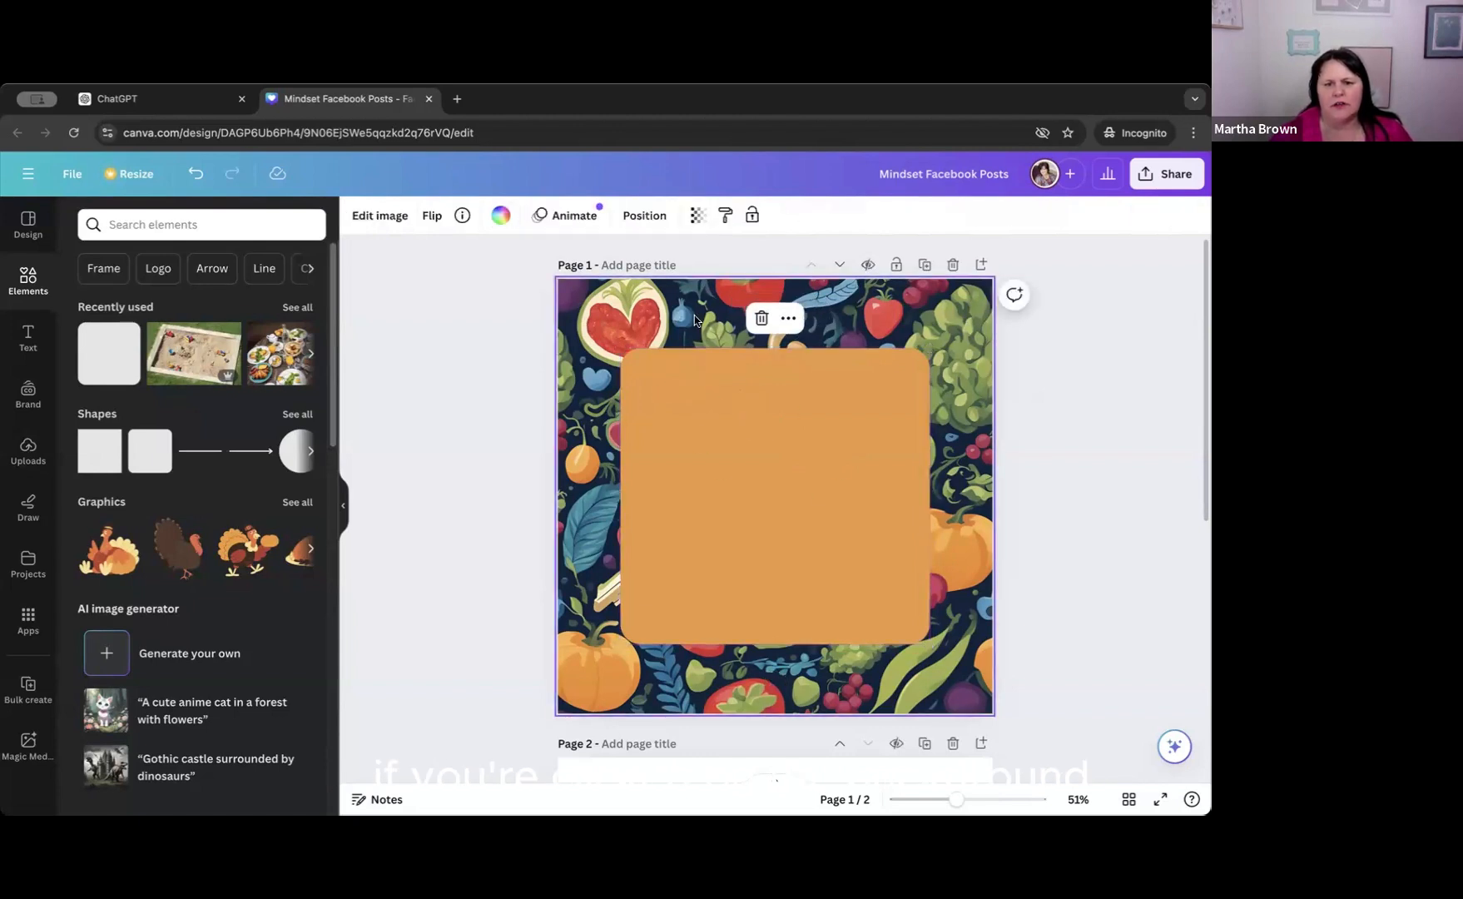
left_click(696, 215)
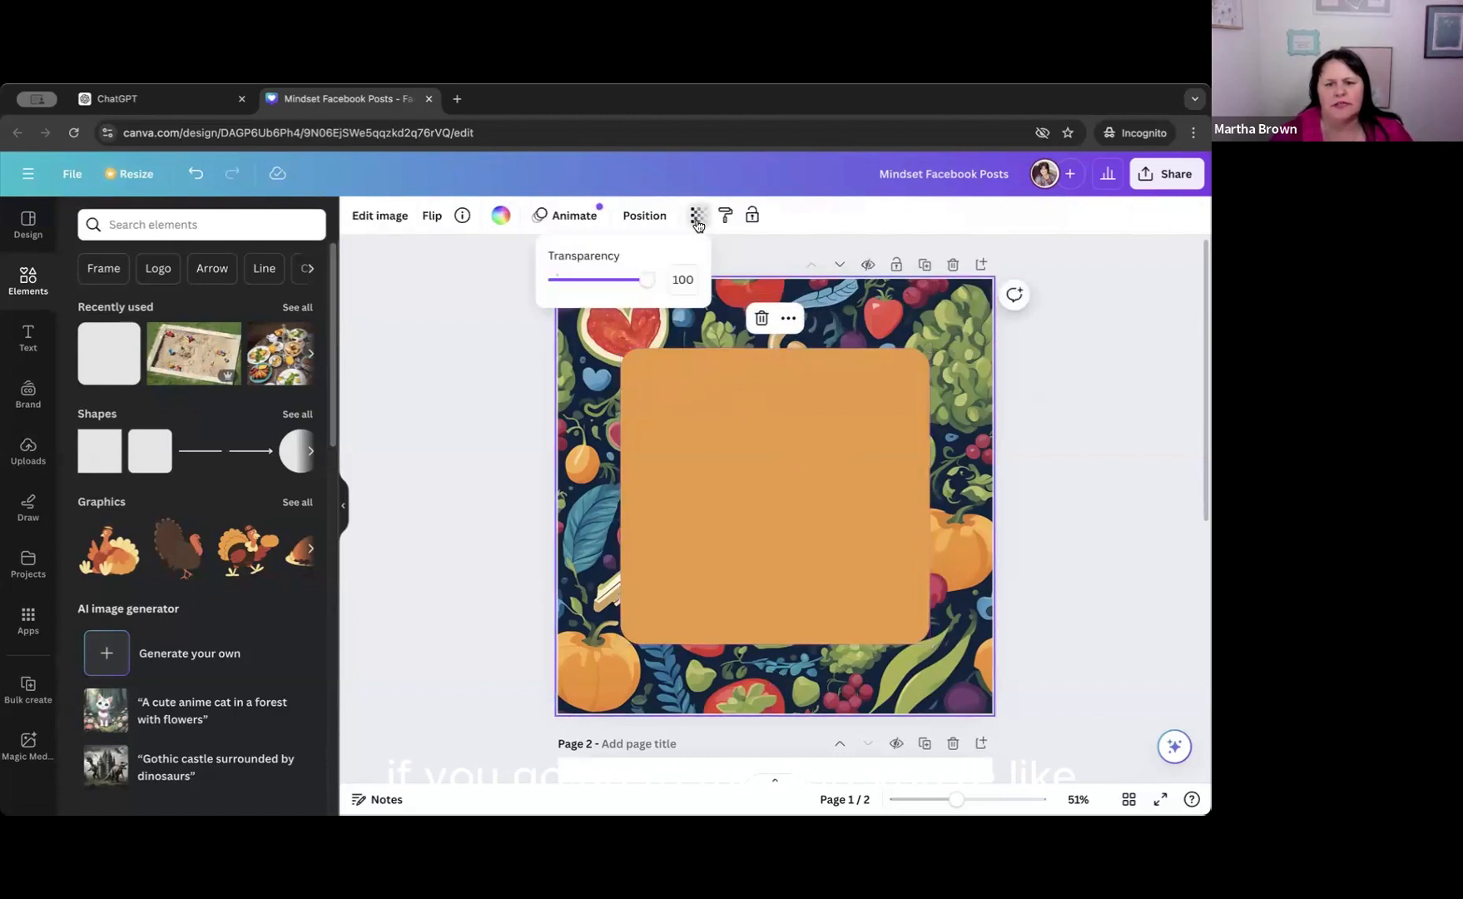
mouse_move(647, 284)
left_mouse_down()
mouse_move(587, 285)
mouse_move(654, 286)
left_mouse_up()
Make the orange rounded square slightly transparent so the background pattern shows faintly through it.
left_click(754, 454)
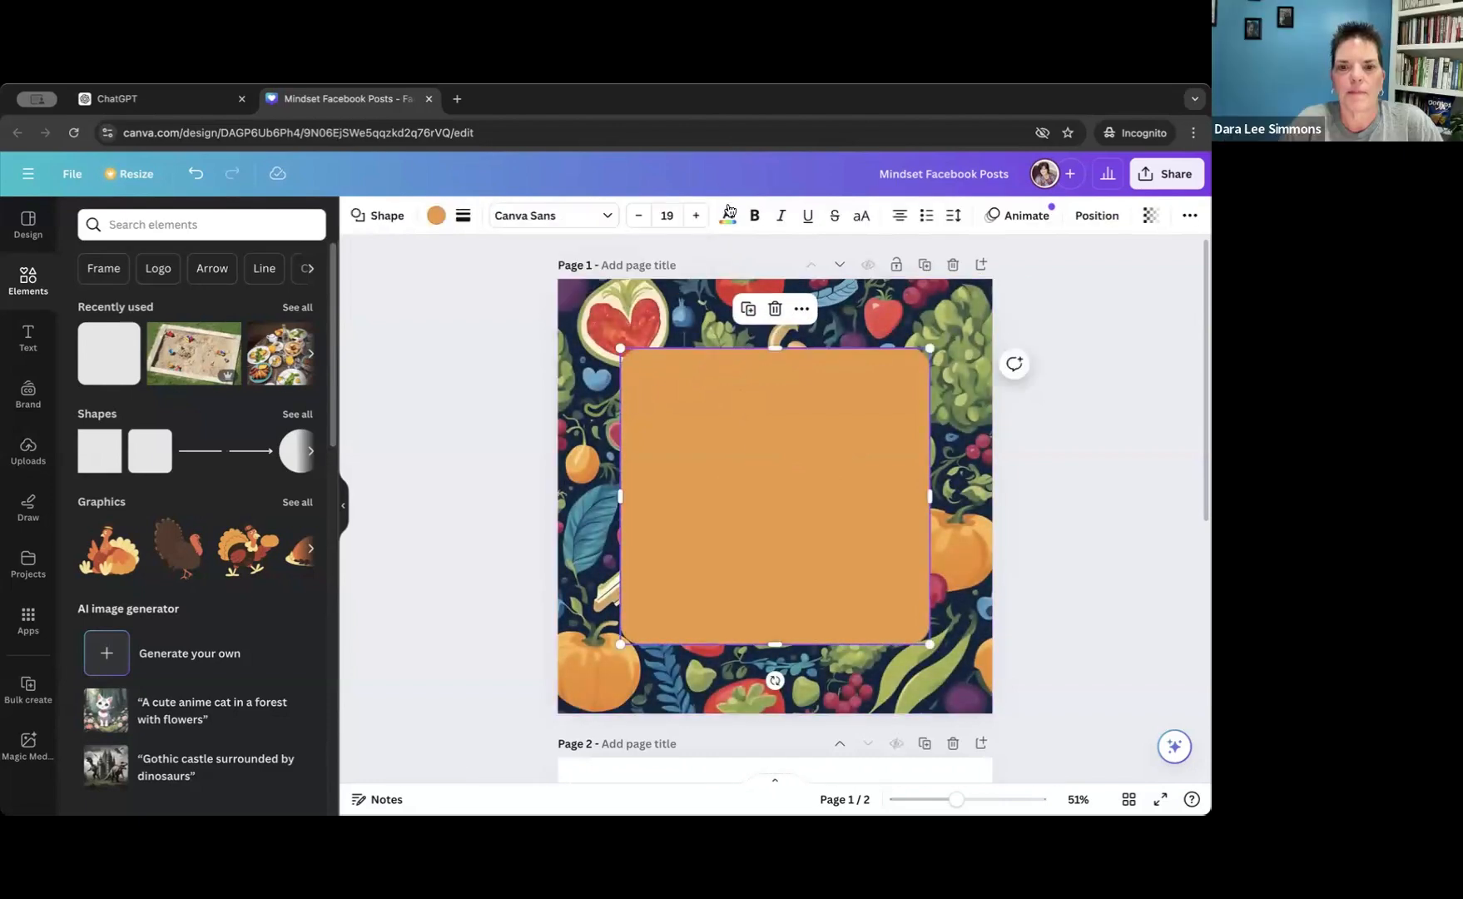
left_click(1150, 215)
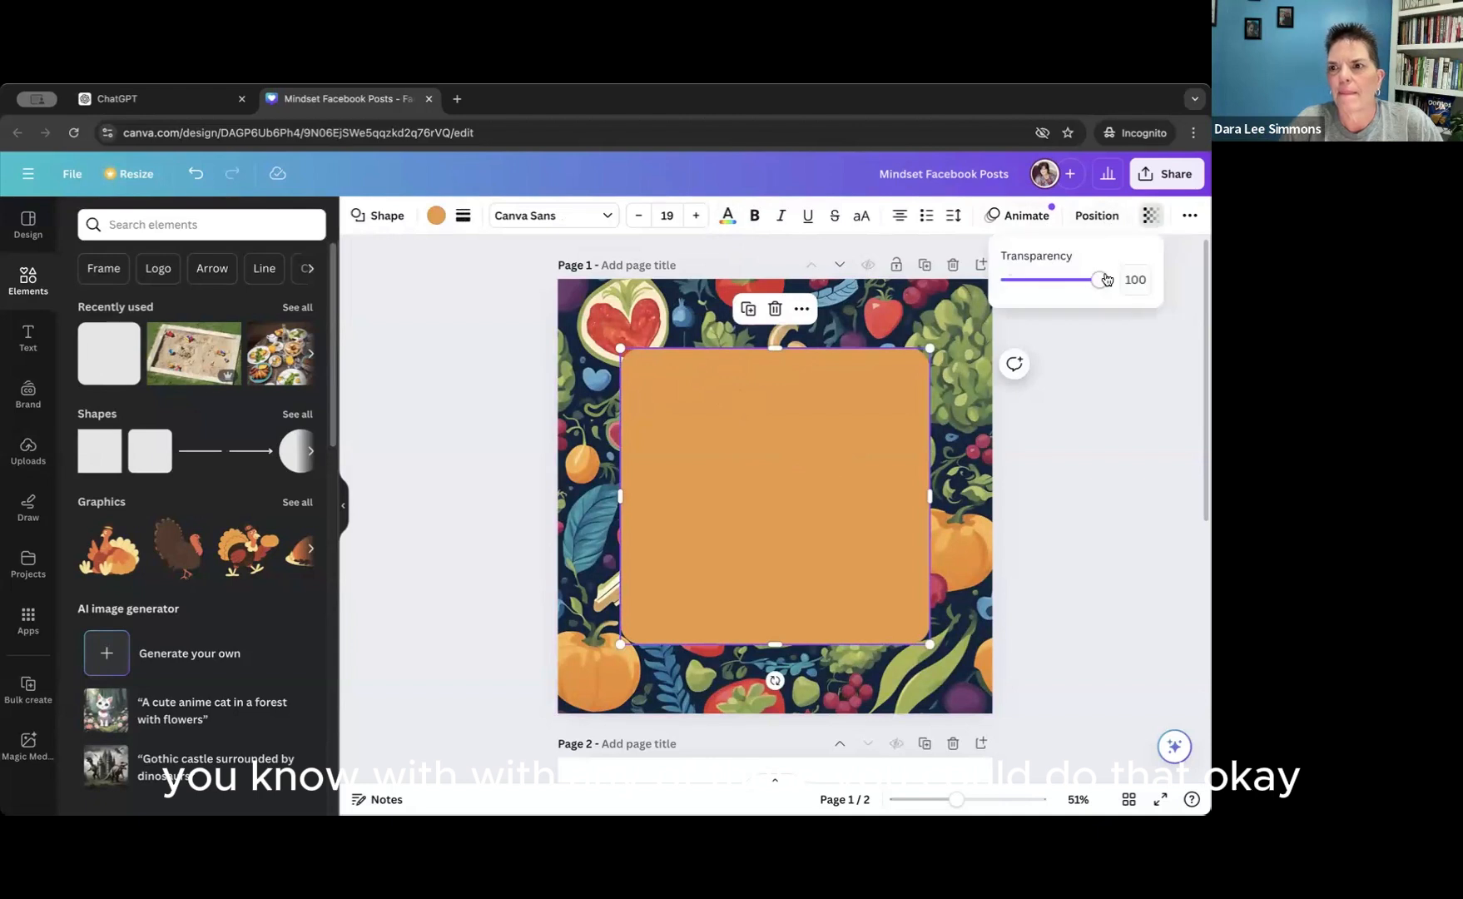
mouse_move(1103, 281)
left_mouse_down()
mouse_move(1055, 284)
mouse_move(1098, 284)
left_mouse_up()
left_click(407, 286)
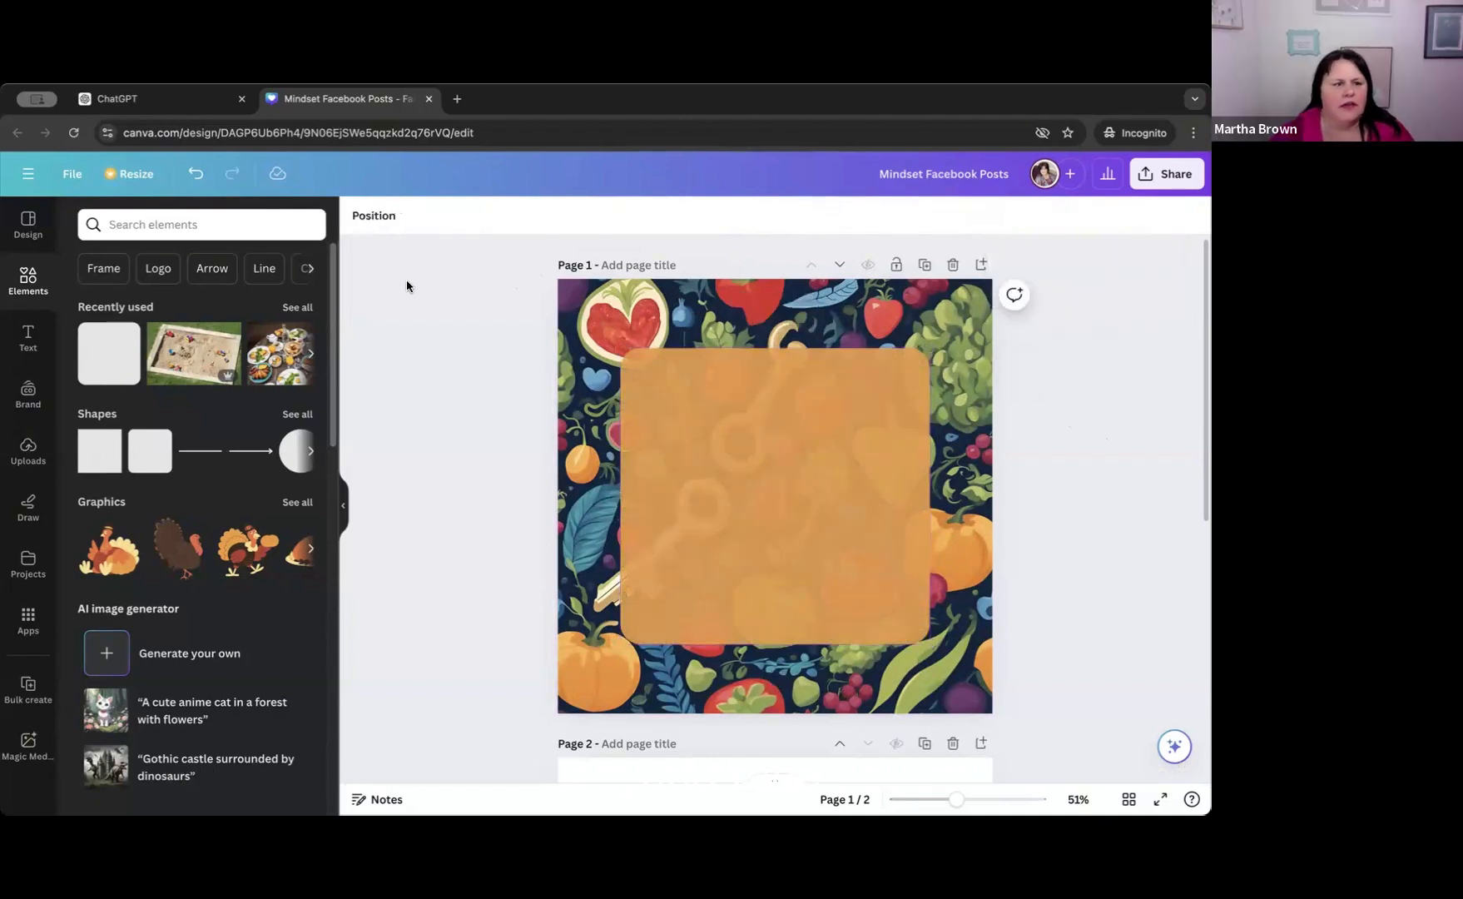
Add a heading to page 1 with the quote copied from its notes: "Nourish to Flourish: You are what you feed your mind and body.".
left_click(30, 340)
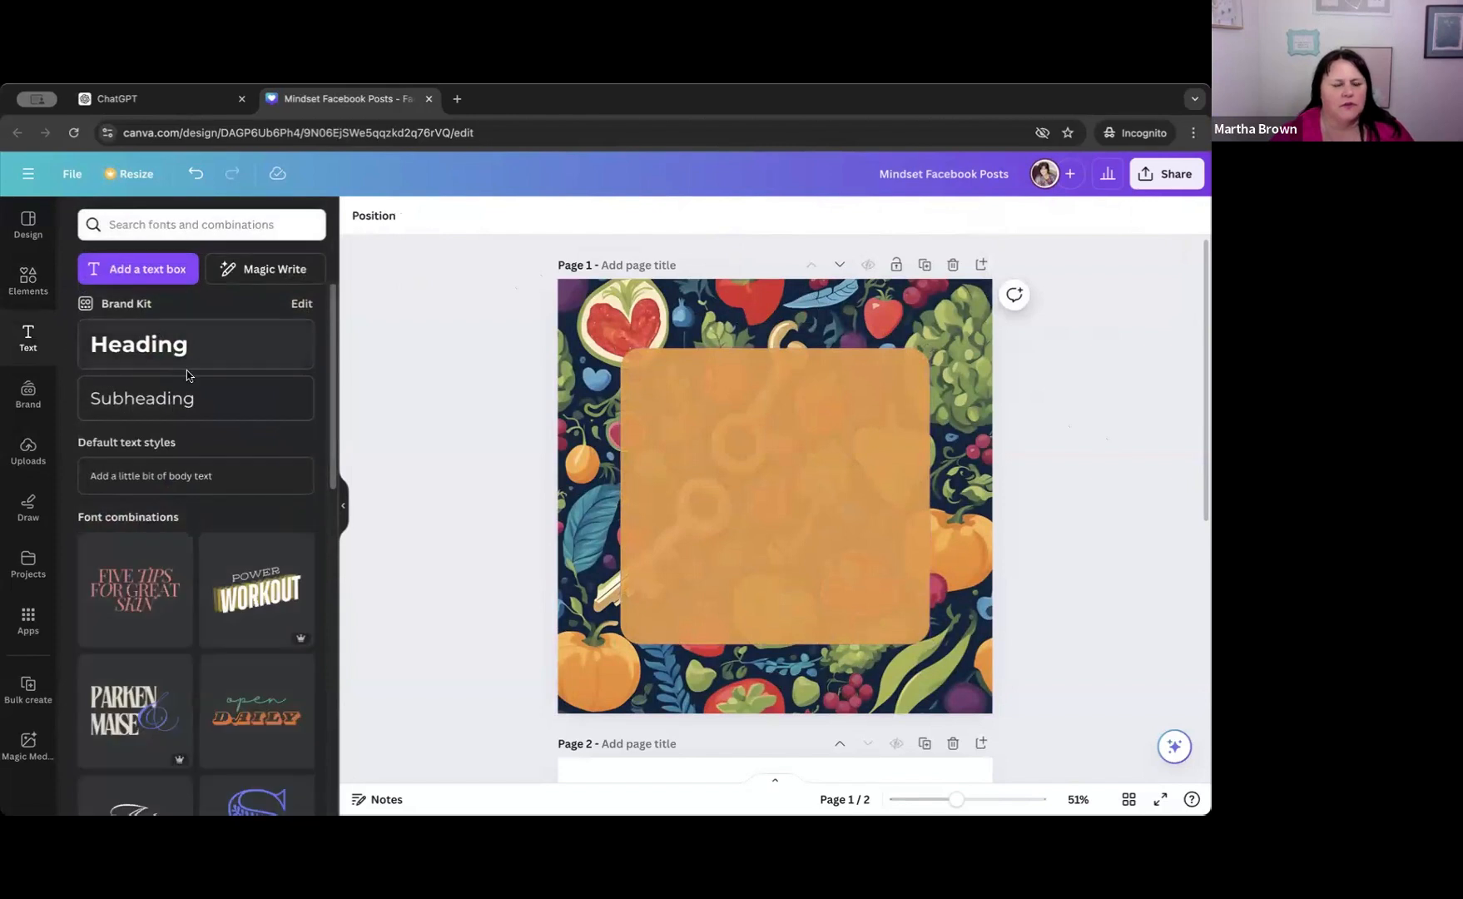
left_click(143, 348)
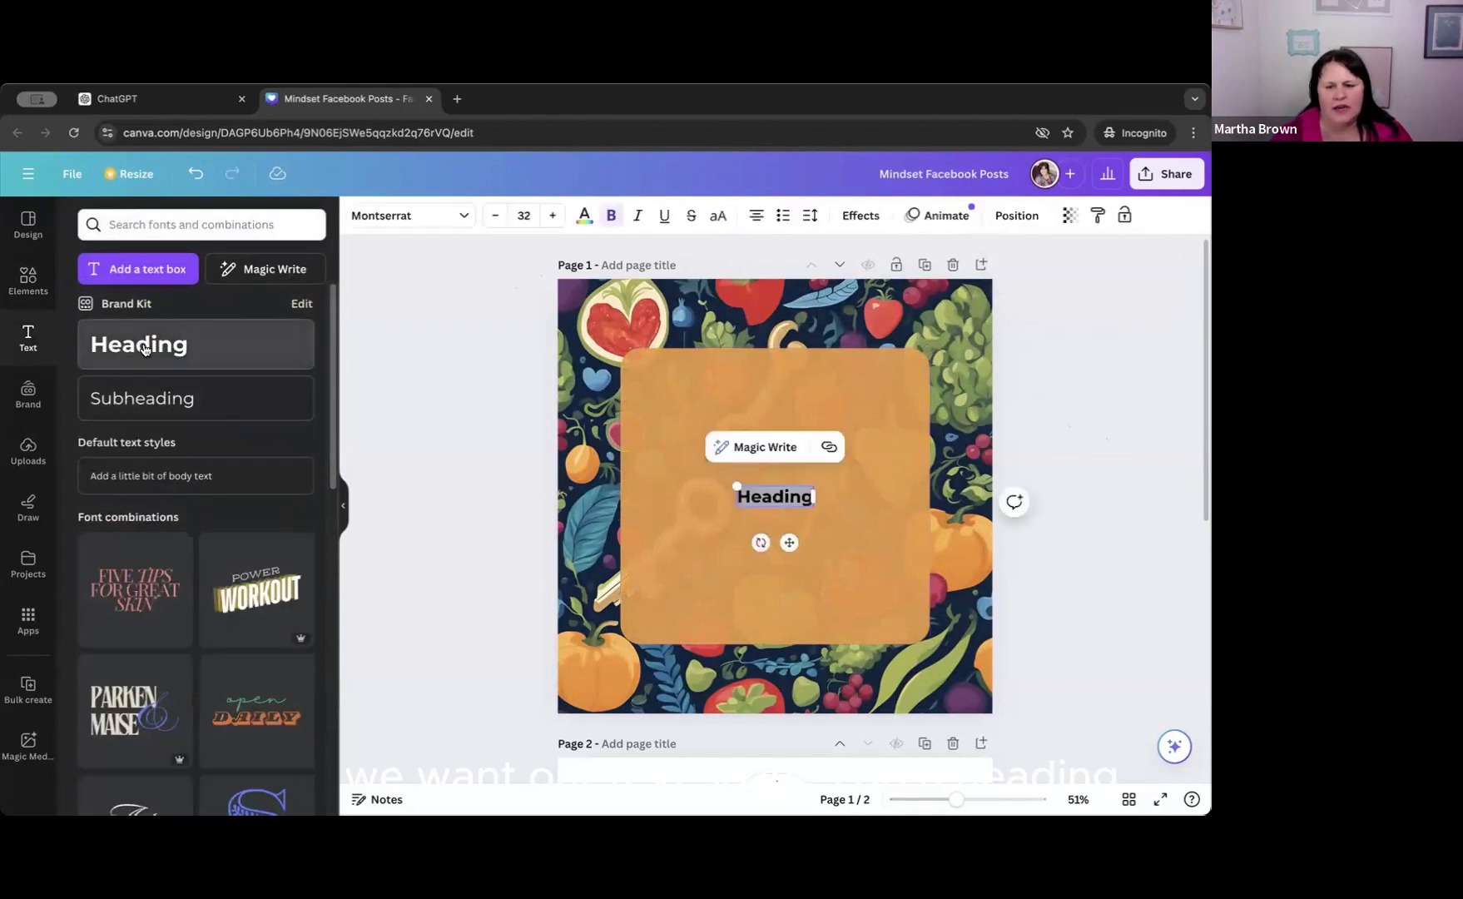
left_click(386, 799)
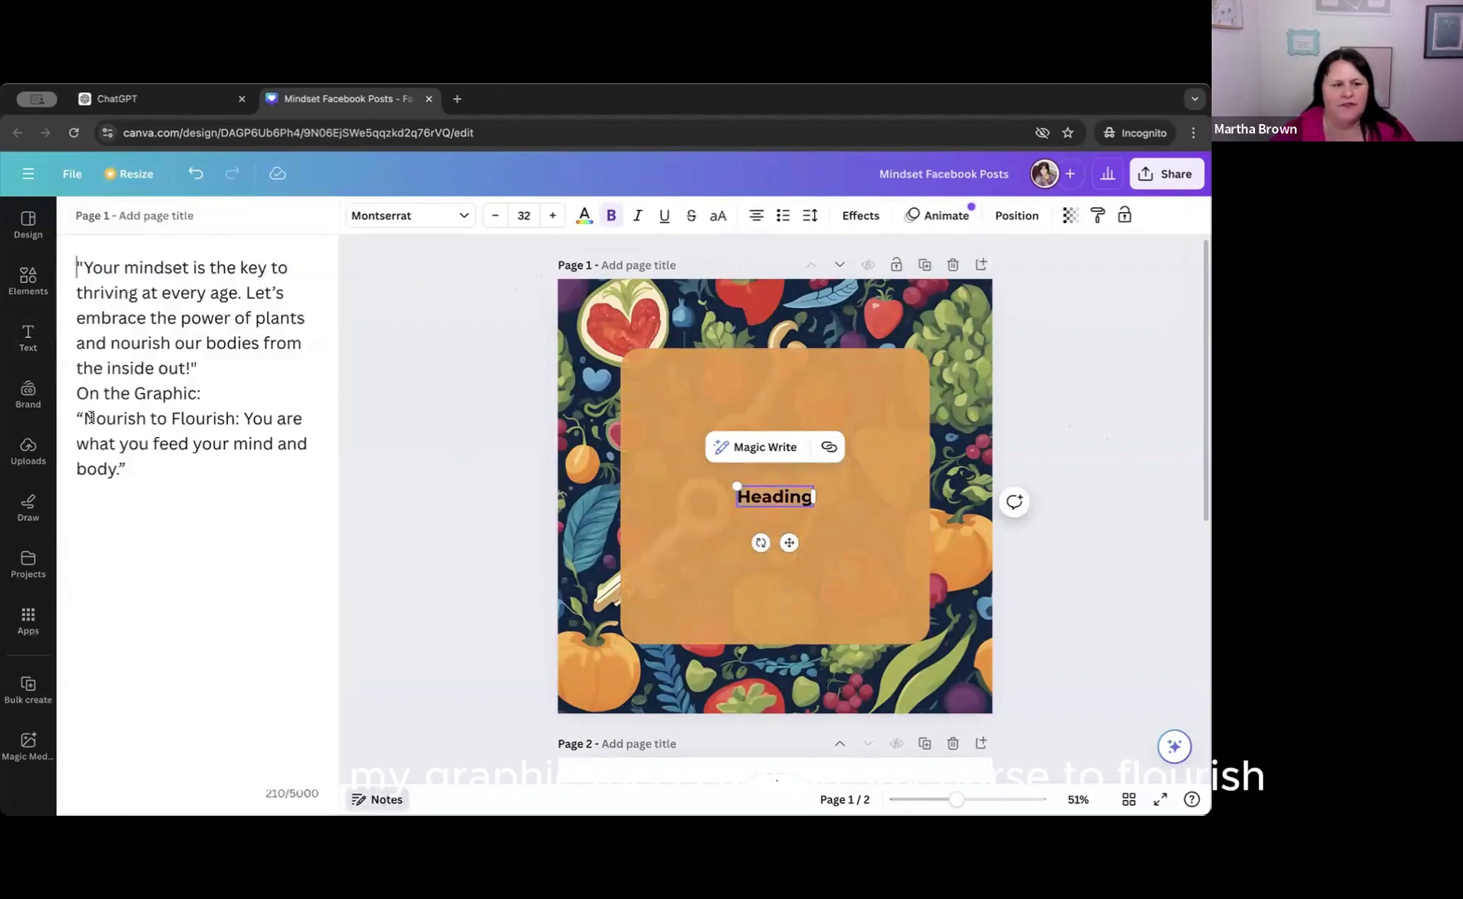
left_click_drag(85, 417, 118, 470)
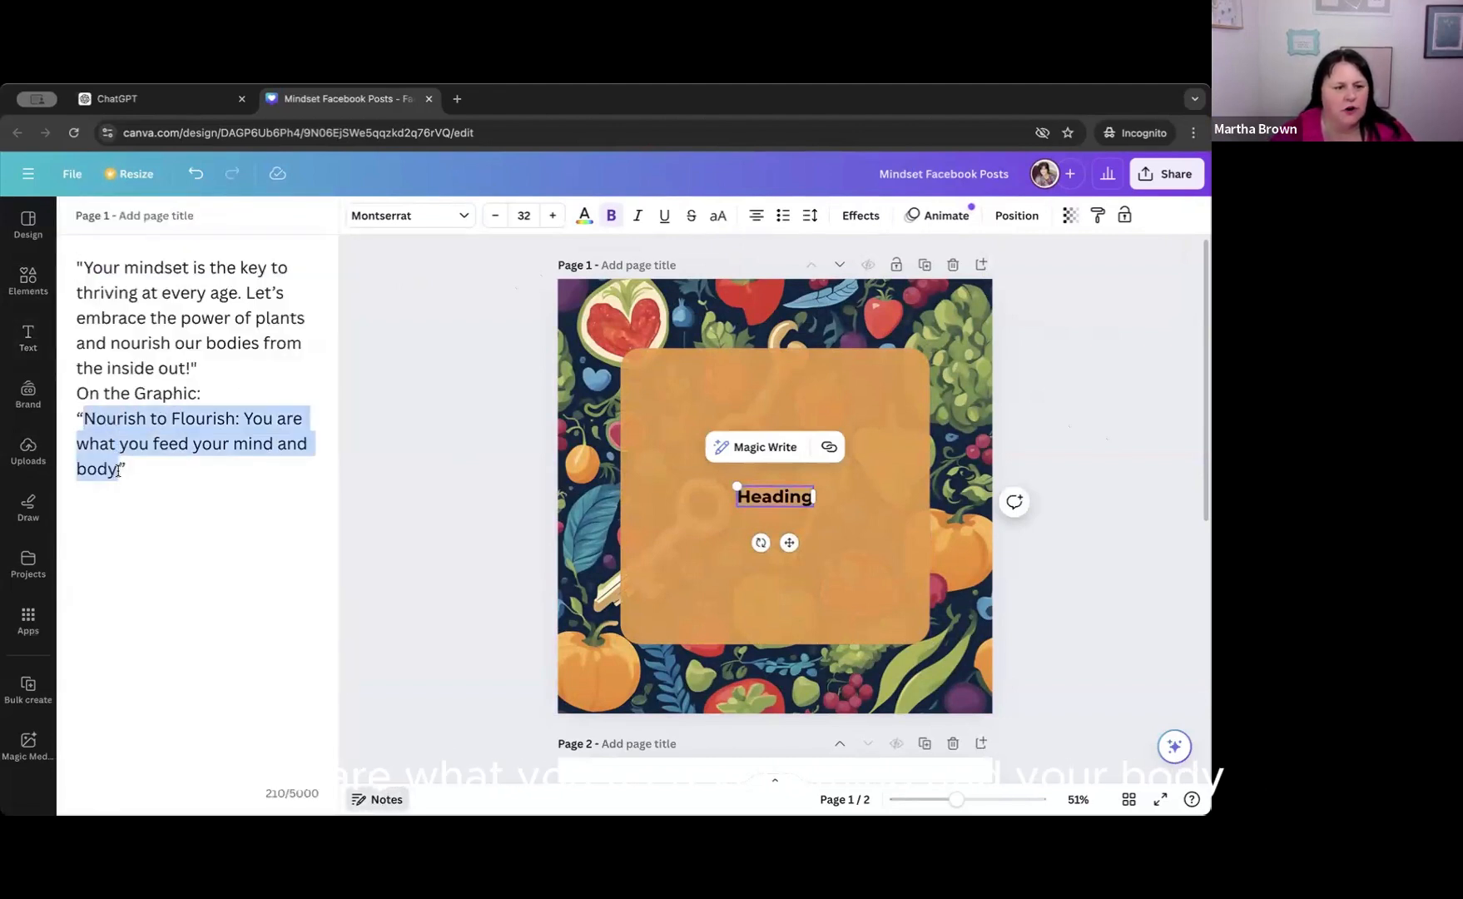
left_click(746, 496)
left_click_drag(747, 496, 811, 496)
type("Nourish to Flourish: You are what you feed your mind and body.")
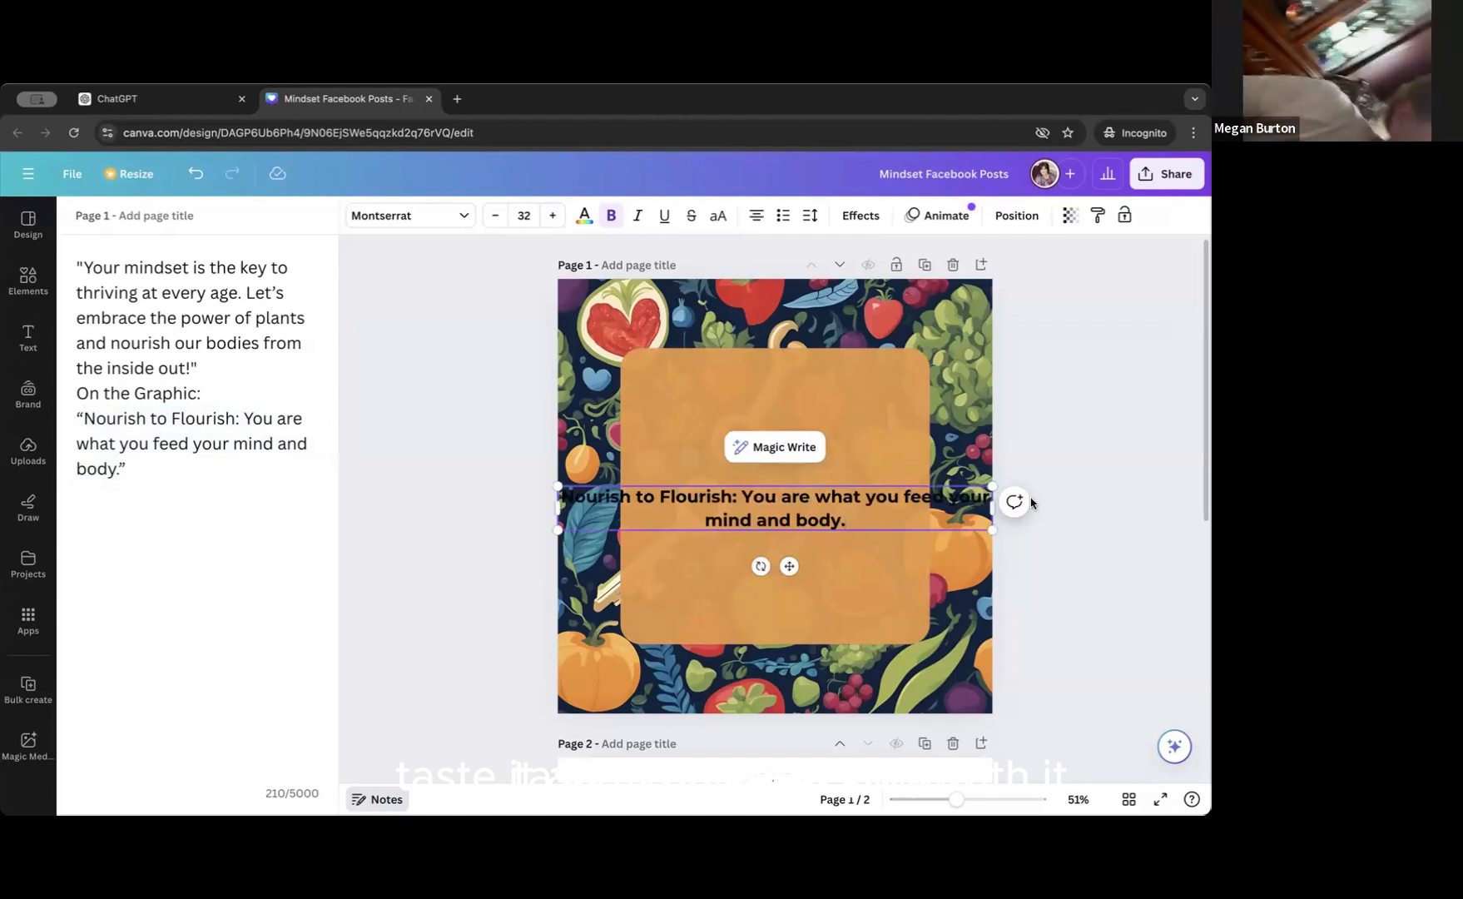
Narrow the quote's text box and move it onto the orange rounded square, undoing the accidental shift of the square.
left_click_drag(984, 505, 826, 505)
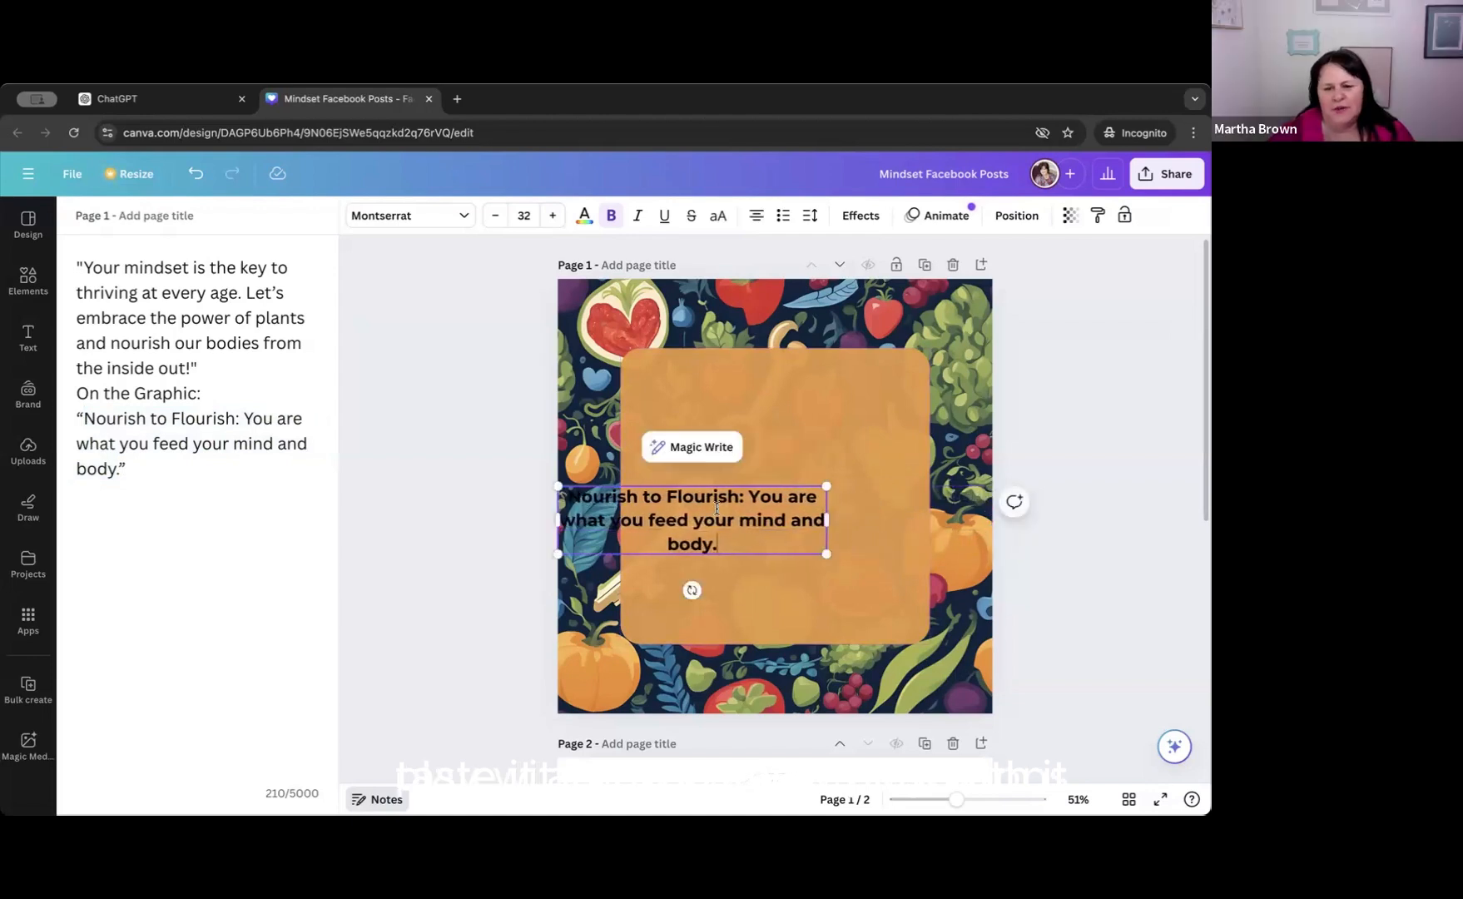
left_click_drag(666, 504, 725, 491)
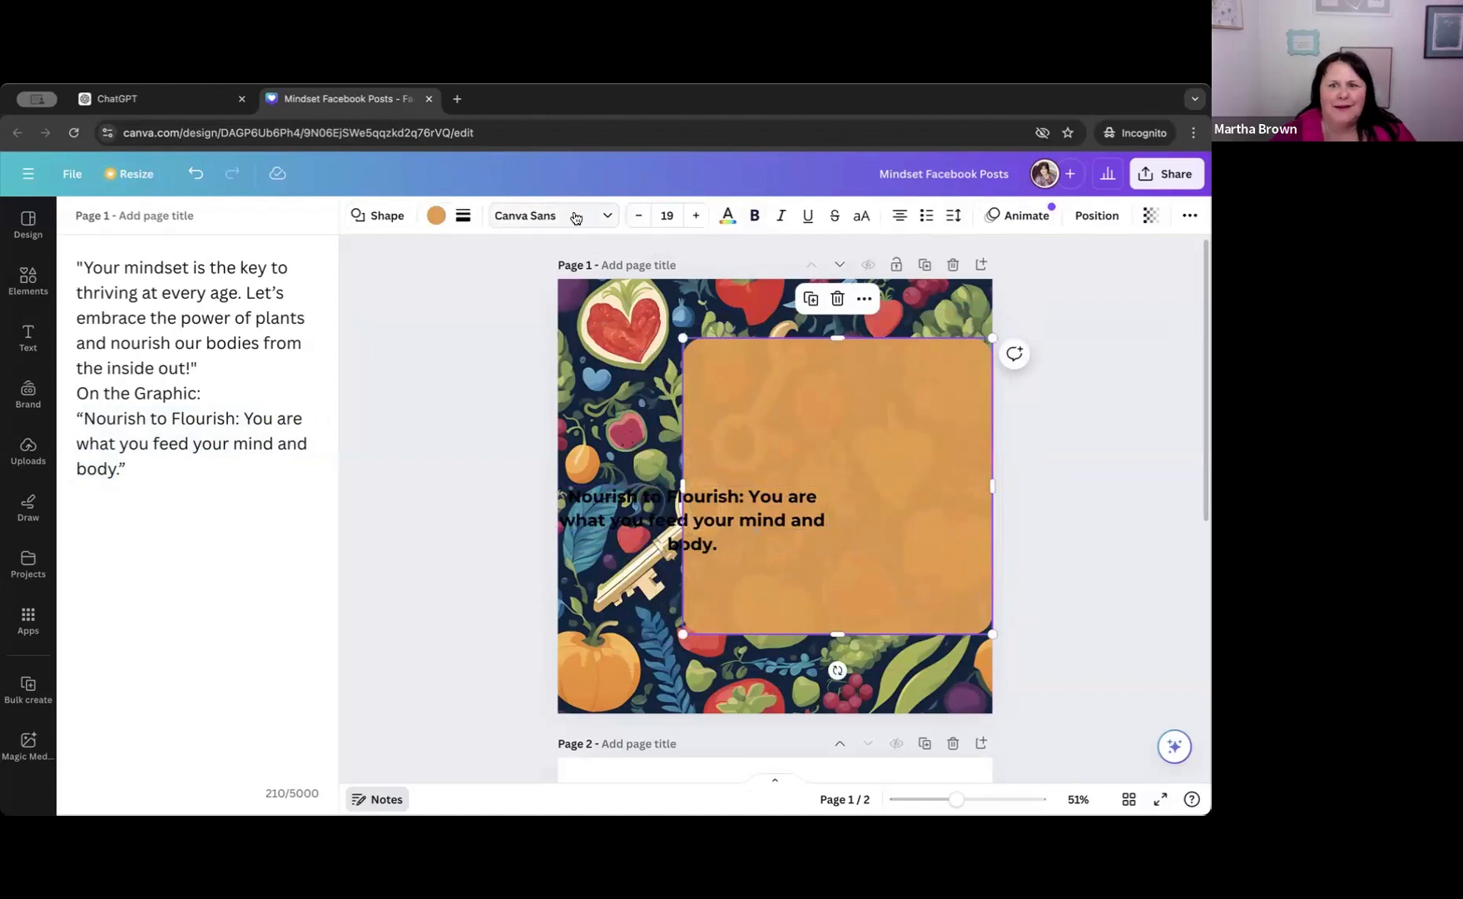
left_click(196, 174)
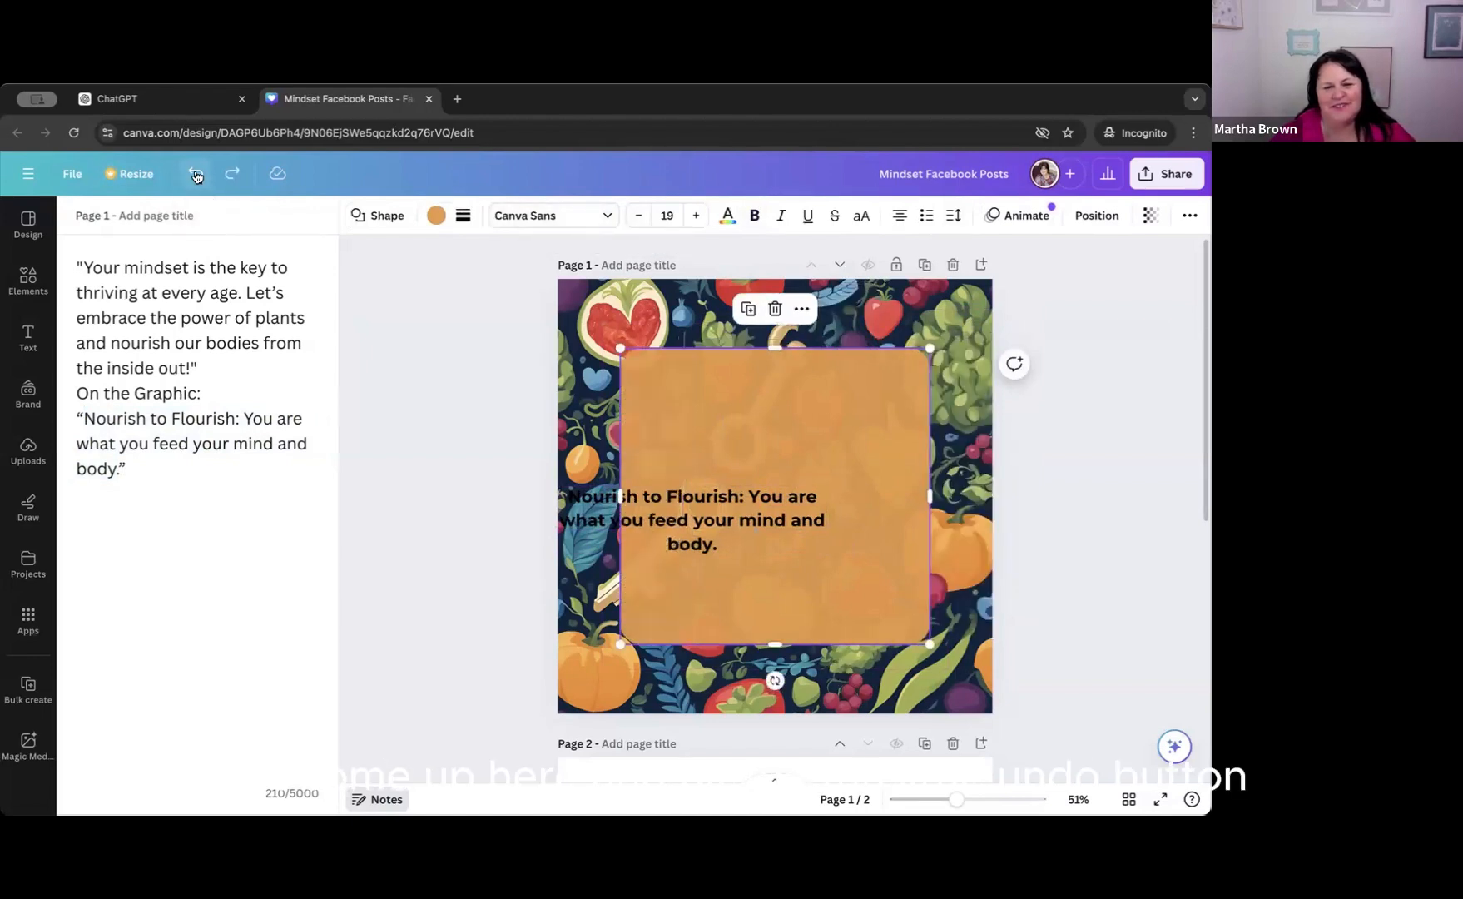
left_click(700, 520)
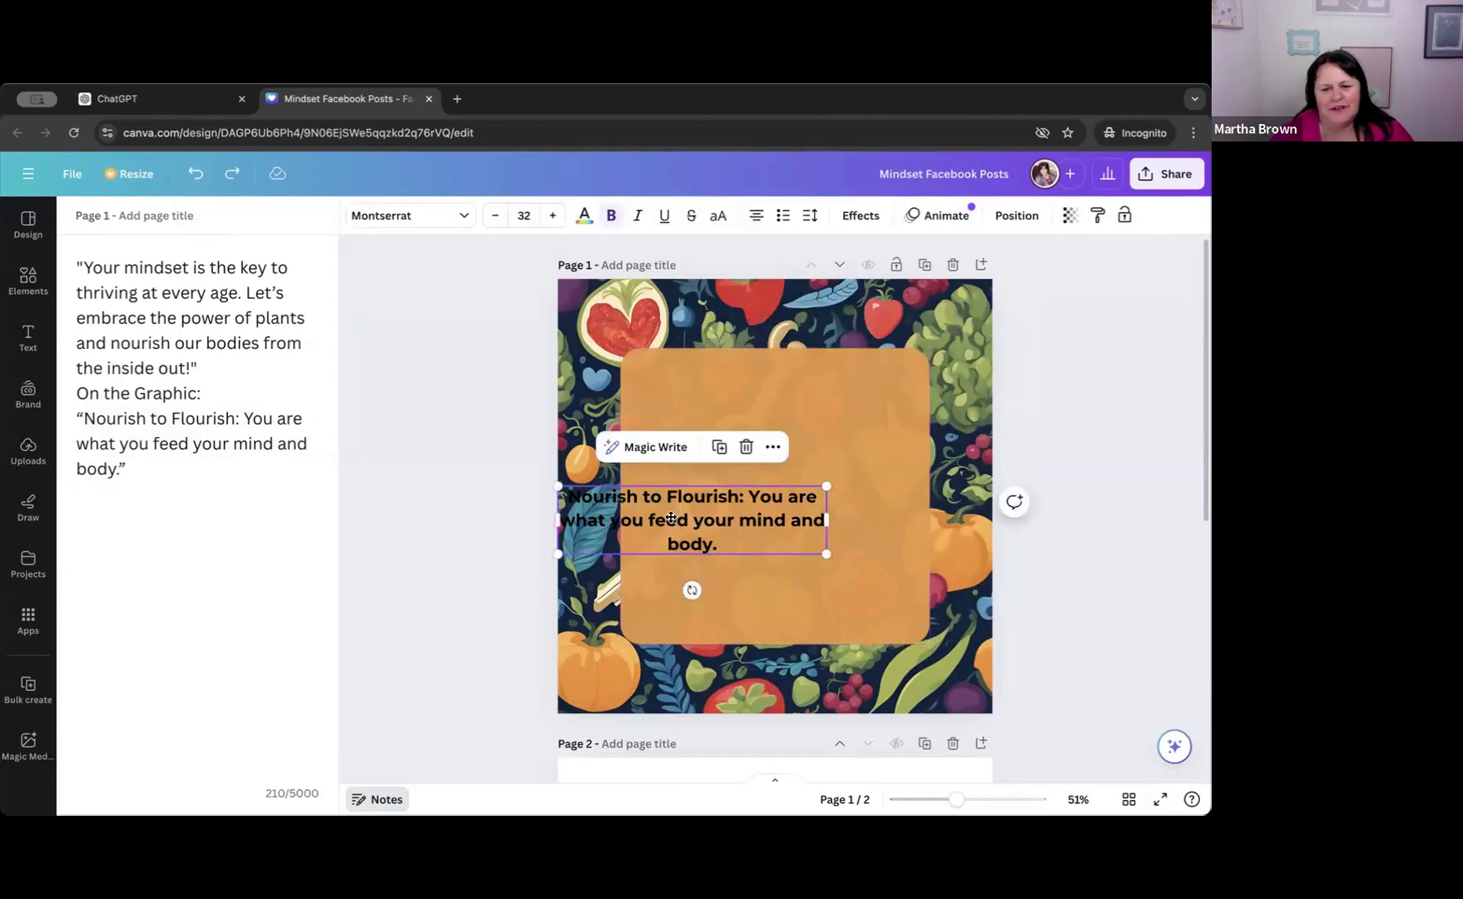
left_click_drag(673, 520, 736, 479)
left_click_drag(623, 477, 743, 502)
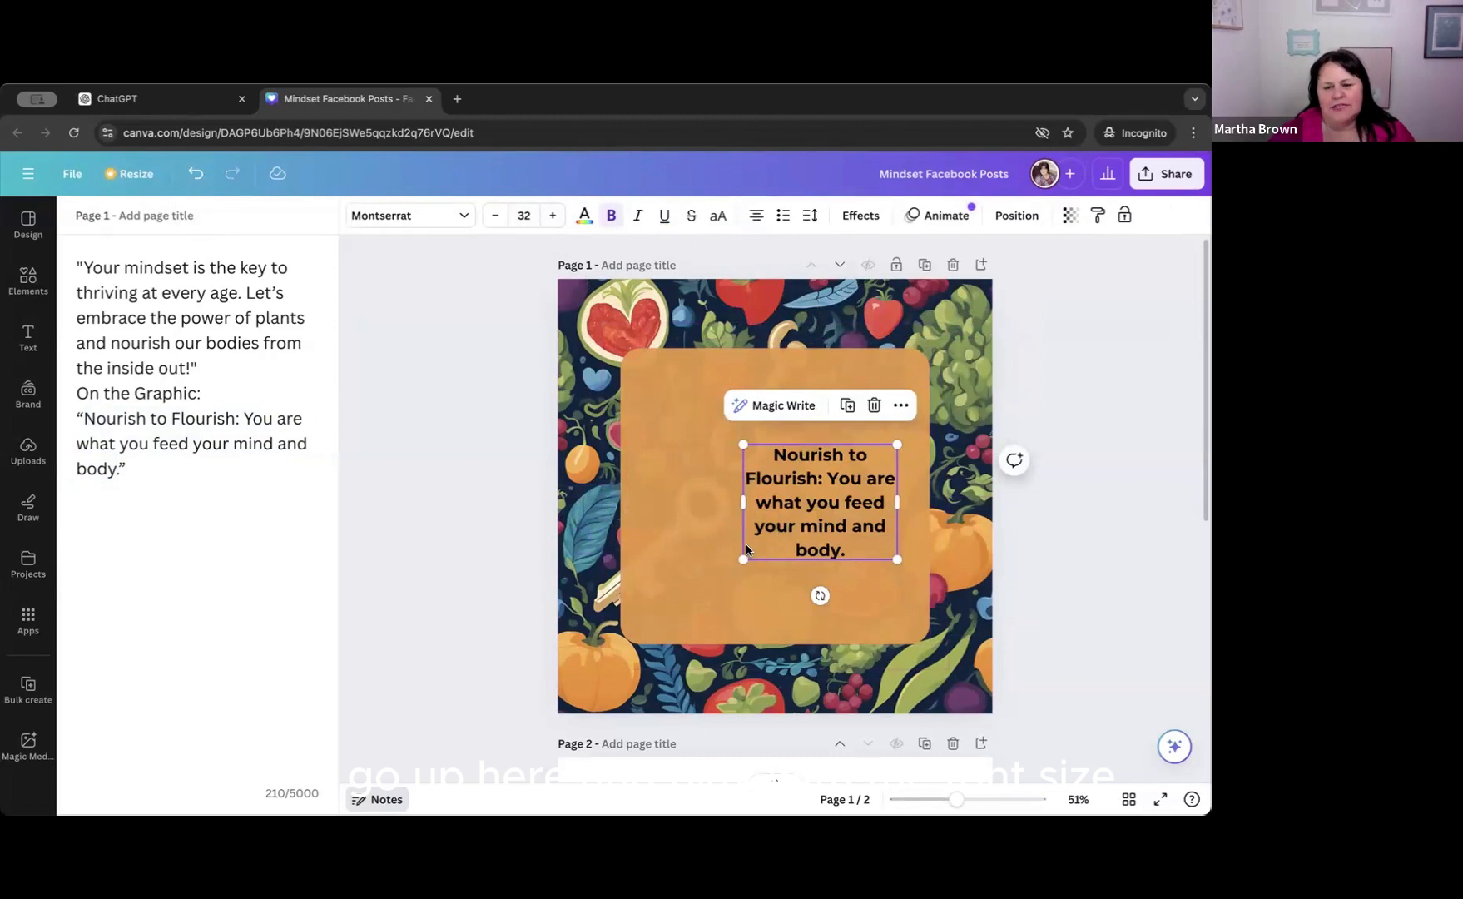
Enlarge the quote text to size 48.9, widen its box slightly and center it on the page.
left_click_drag(743, 558, 661, 620)
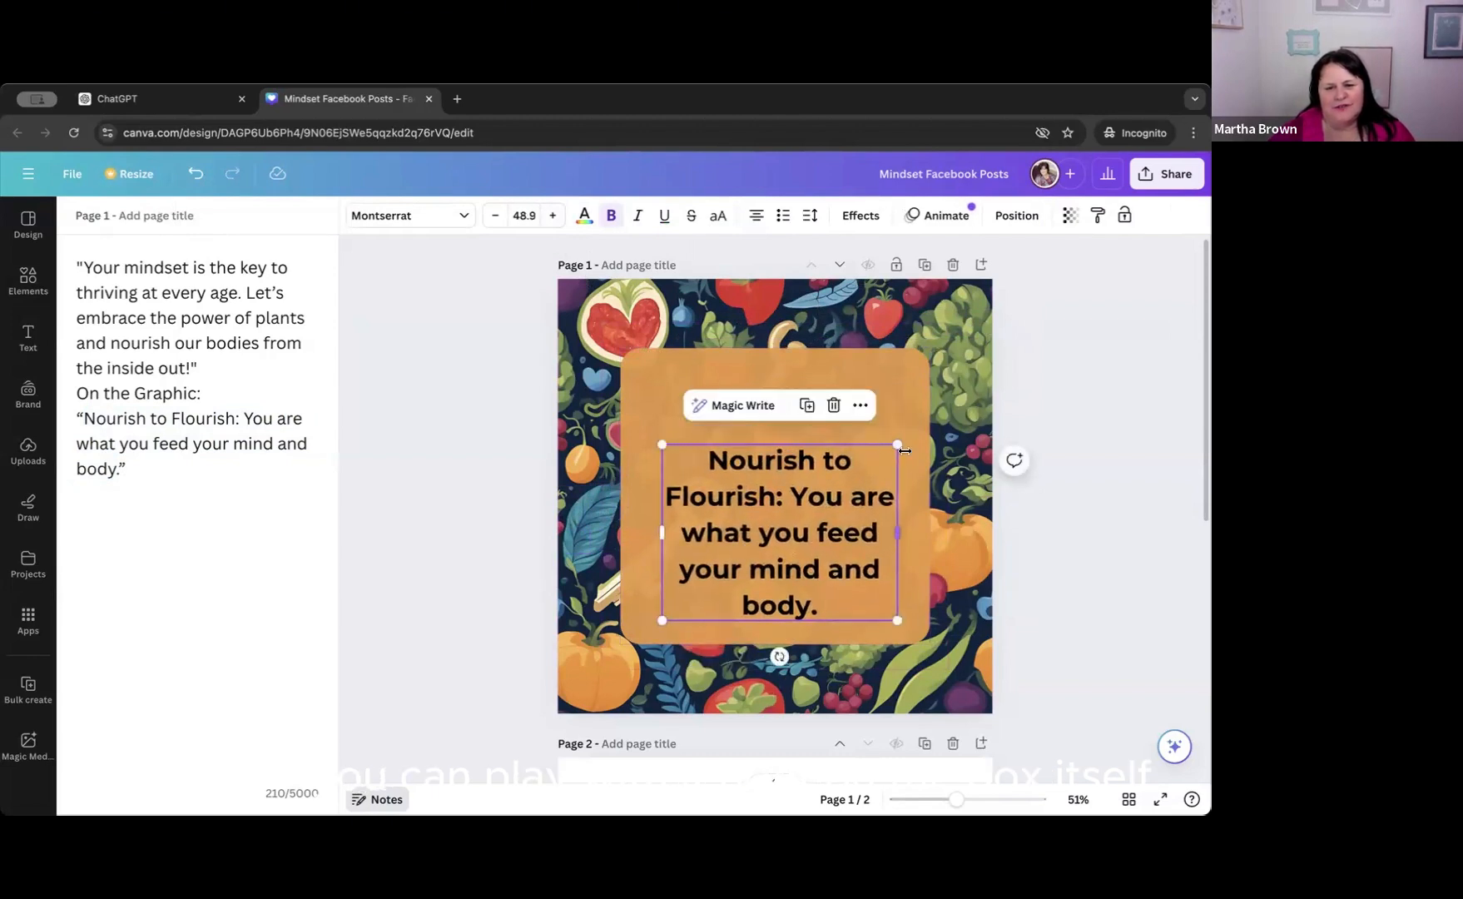
left_click_drag(898, 448, 913, 426)
left_click_drag(788, 524, 775, 488)
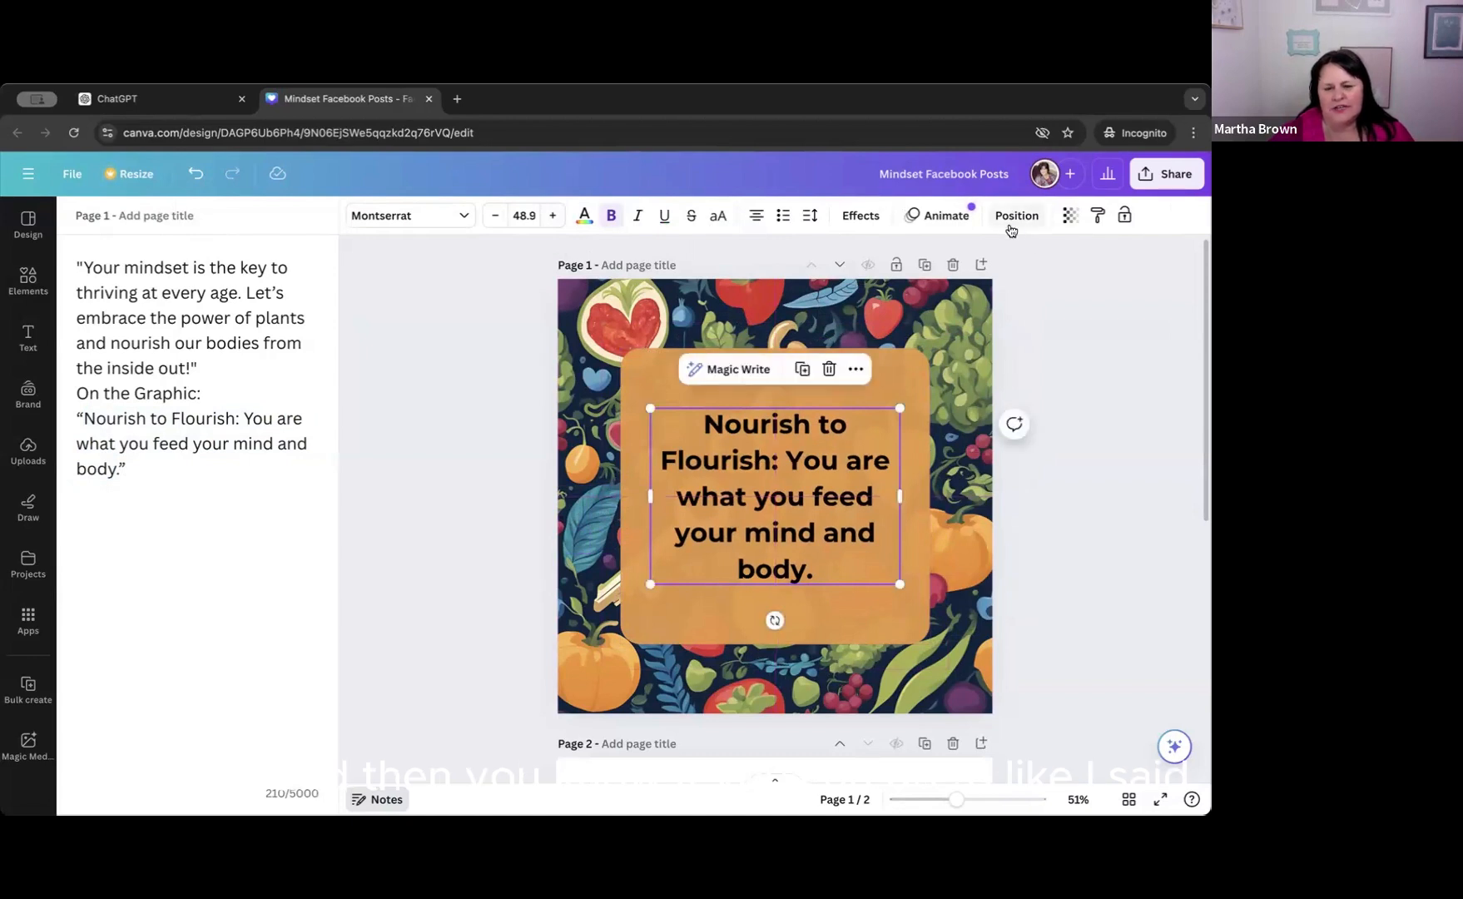
left_click(1003, 223)
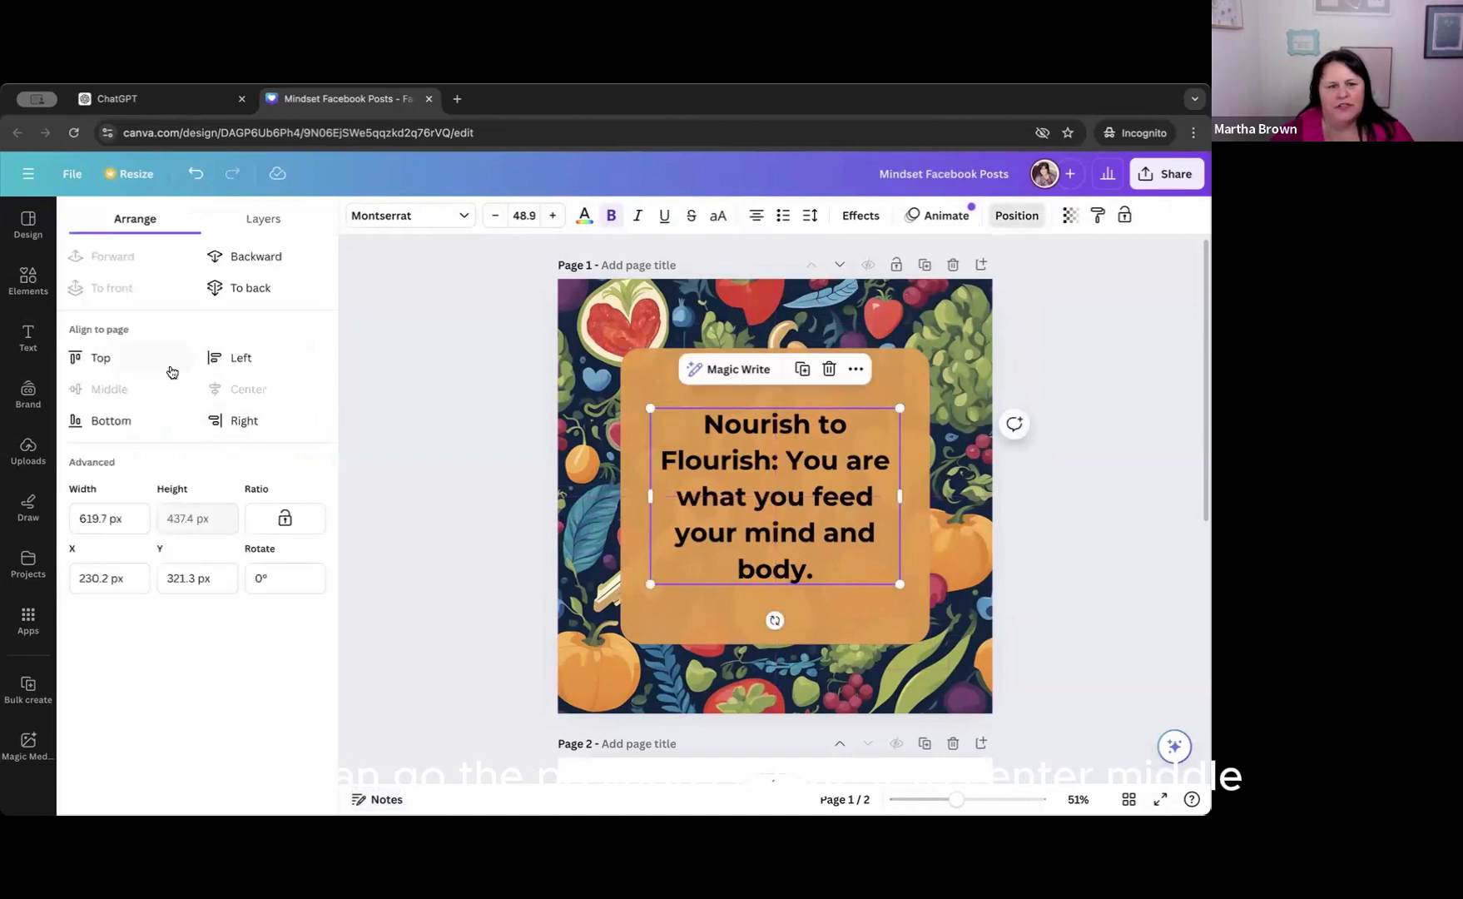
mouse_move(778, 503)
left_mouse_down()
mouse_move(779, 407)
mouse_move(782, 533)
mouse_move(782, 502)
left_mouse_up()
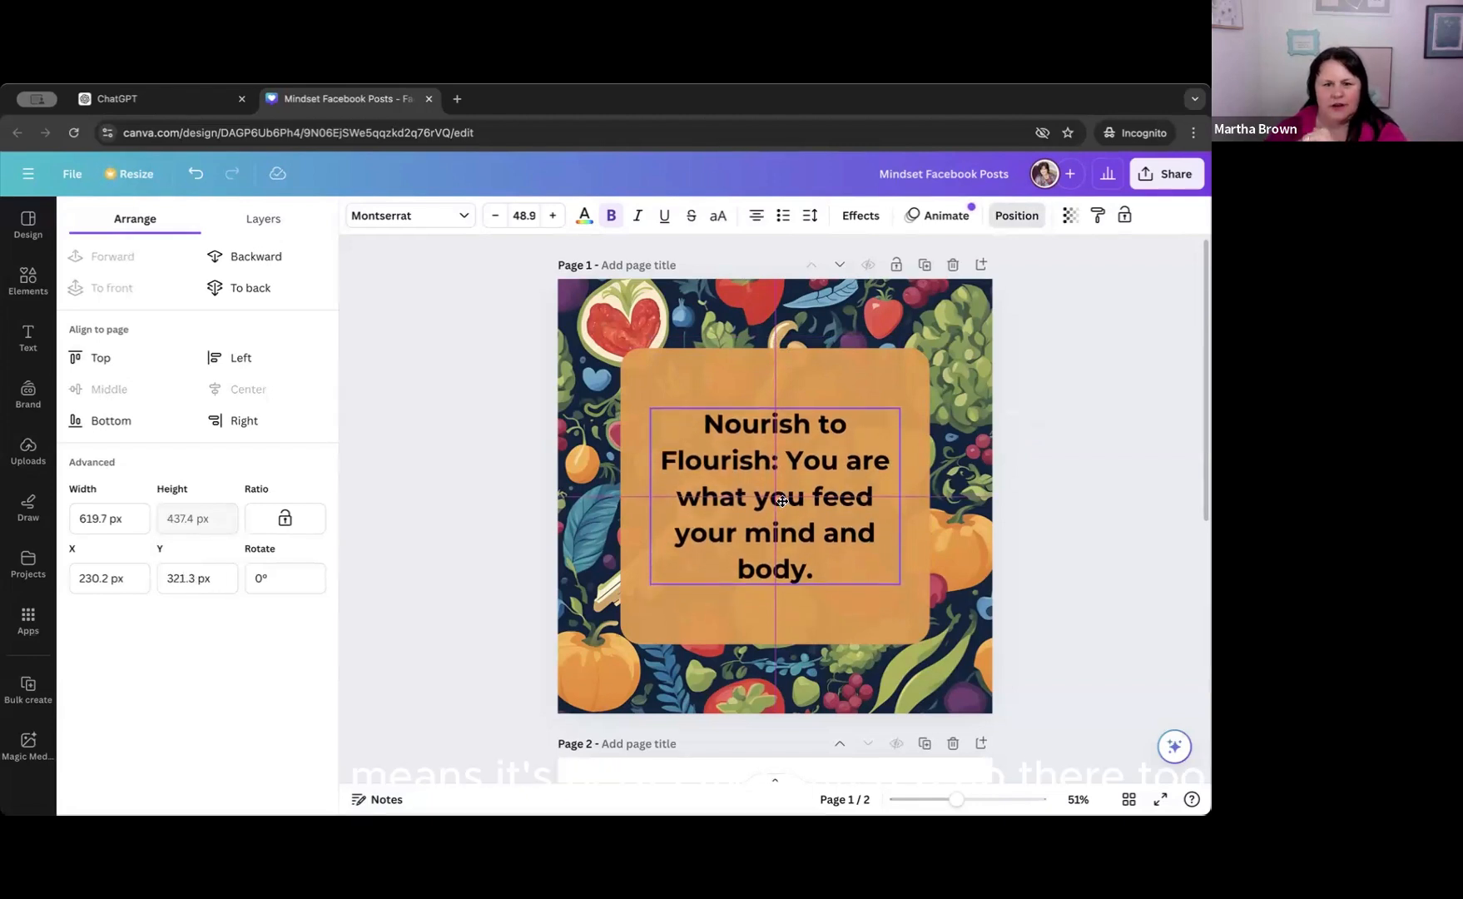
left_click_drag(782, 501, 783, 505)
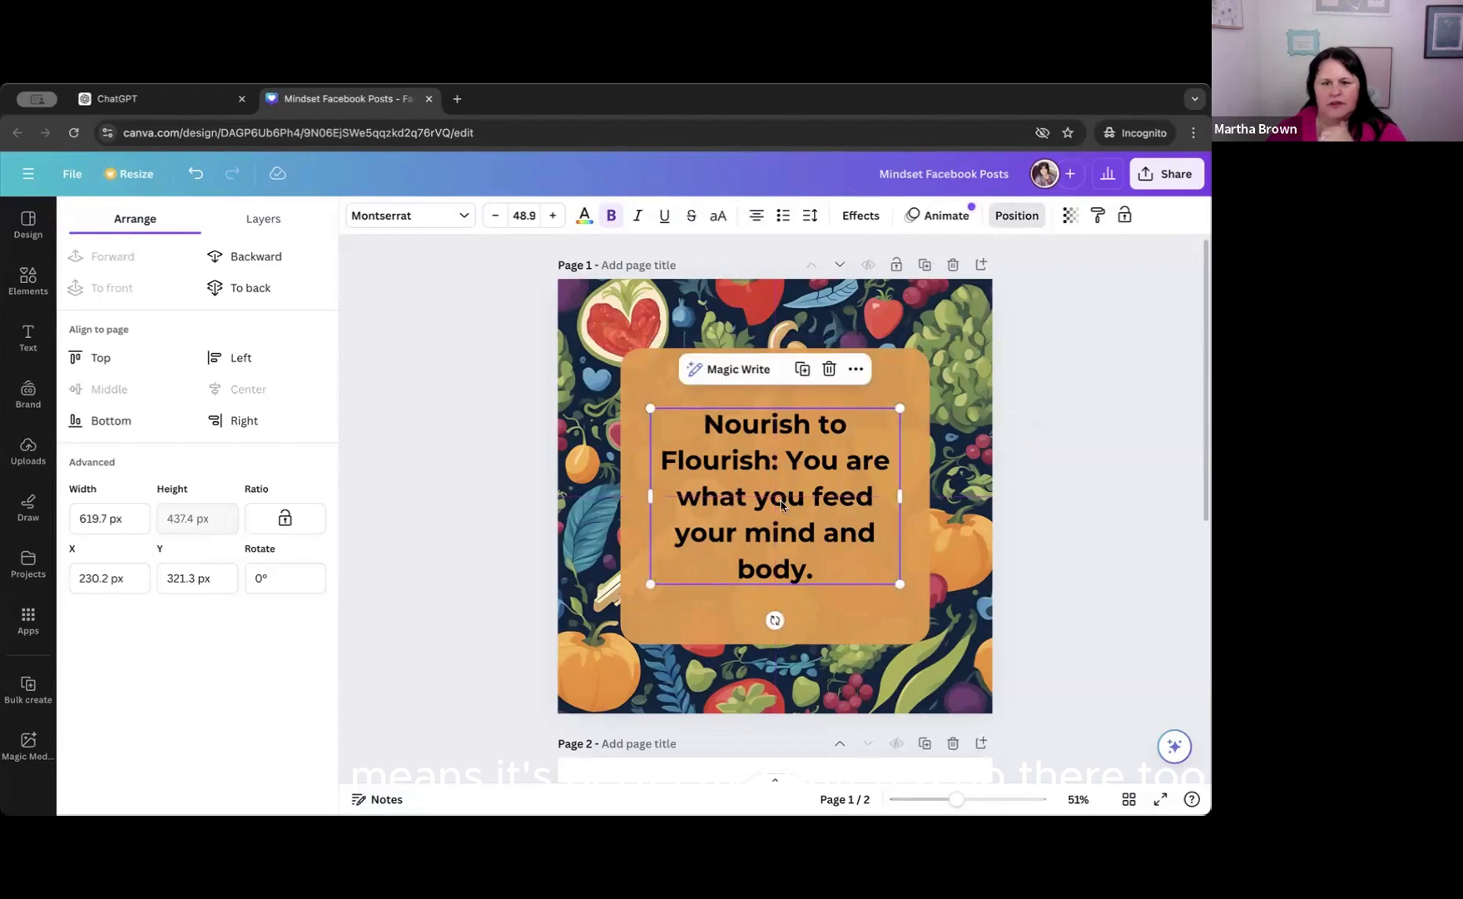
Start a new line after "Flourish:" and color the whole quote with the red photo color after trying olive green.
left_click(718, 454)
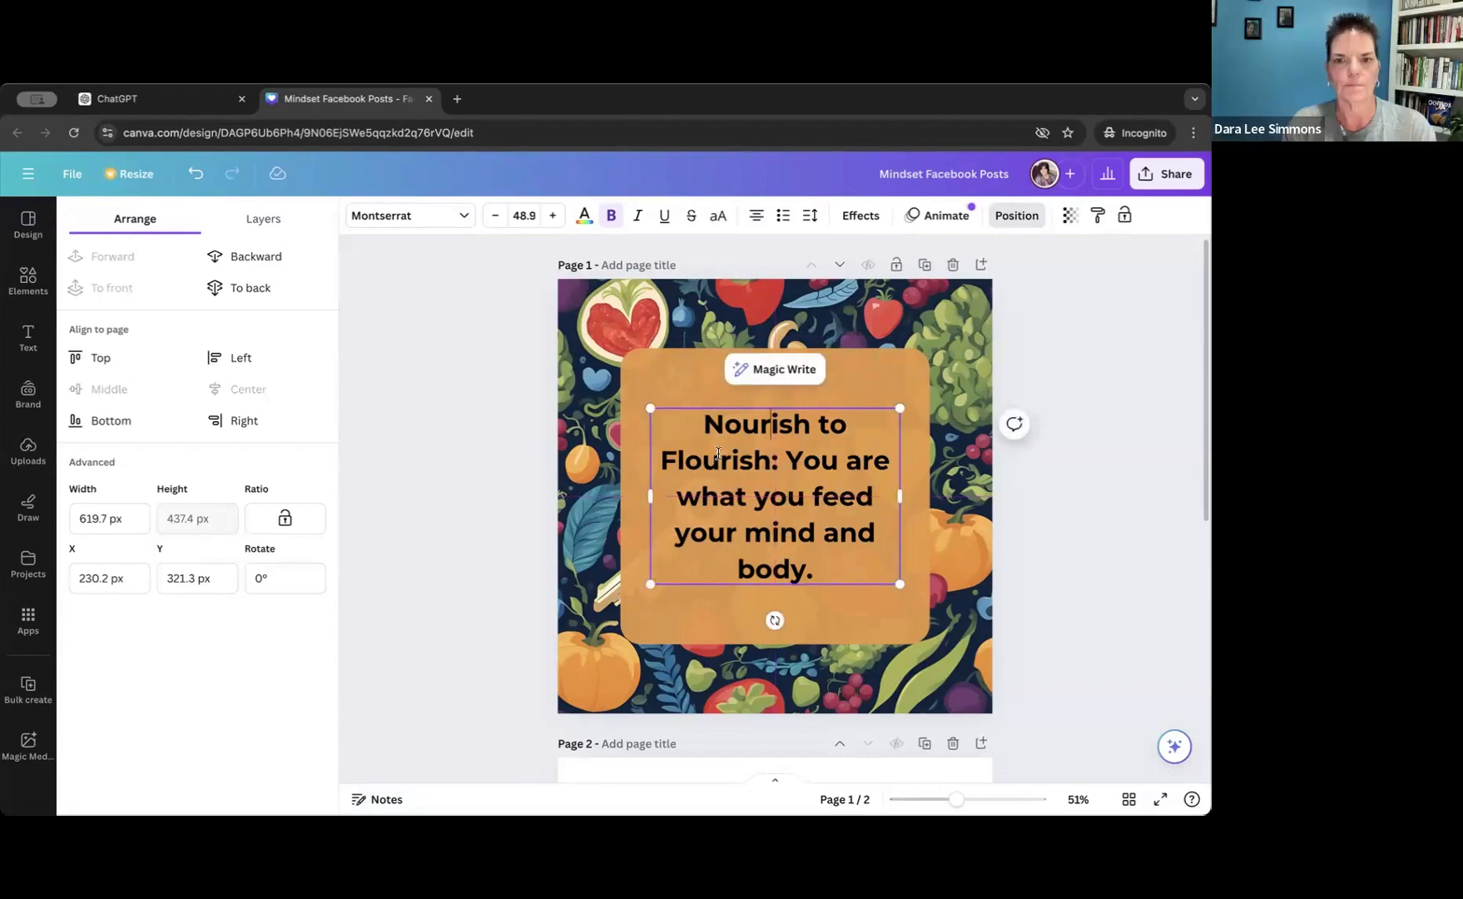
key("Return")
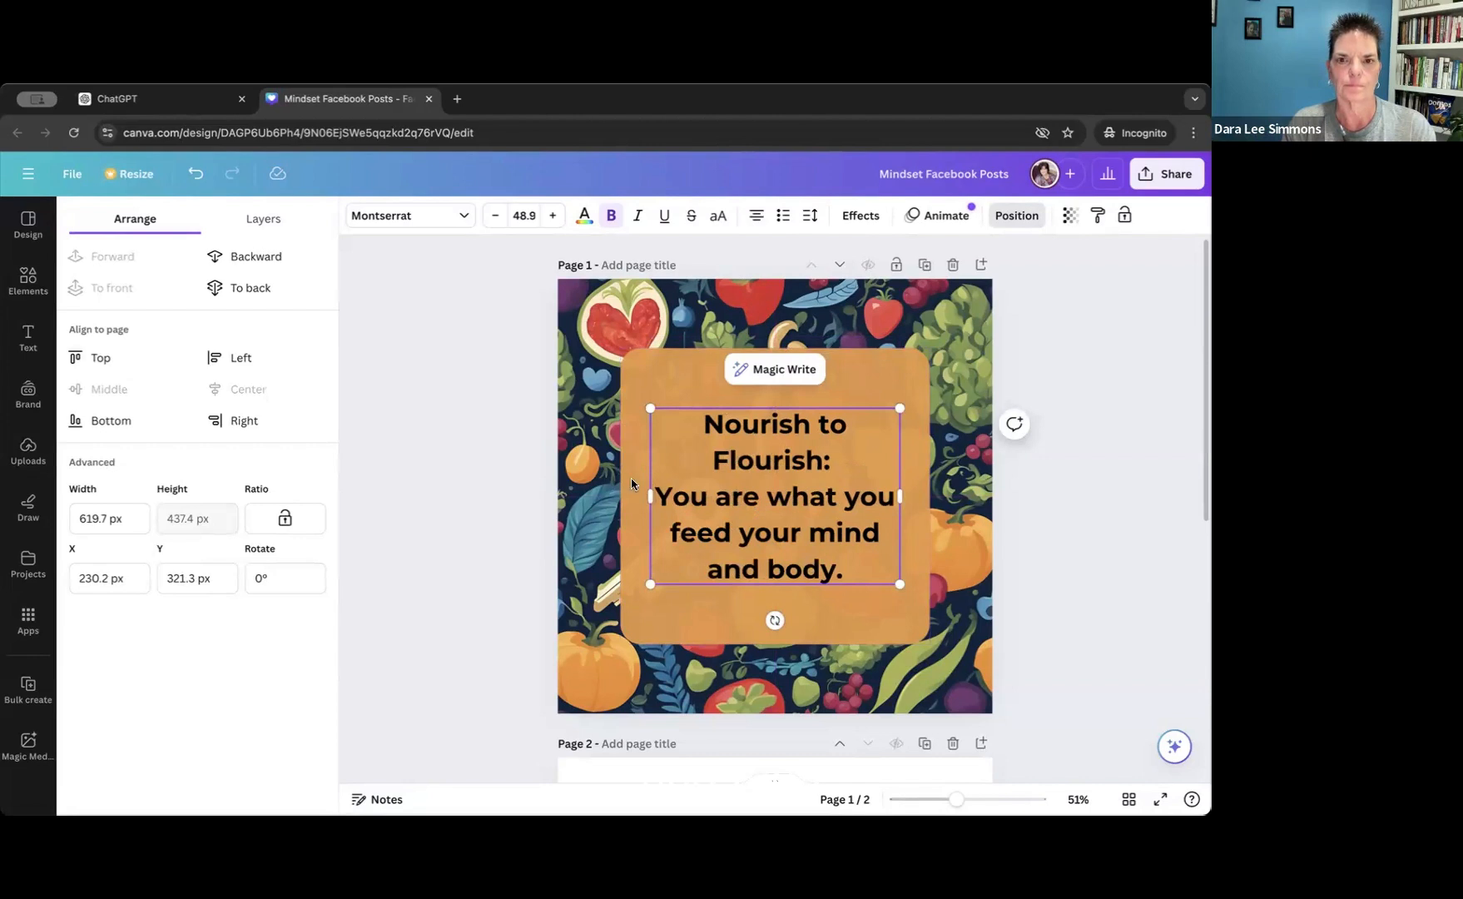
left_click_drag(729, 422, 857, 561)
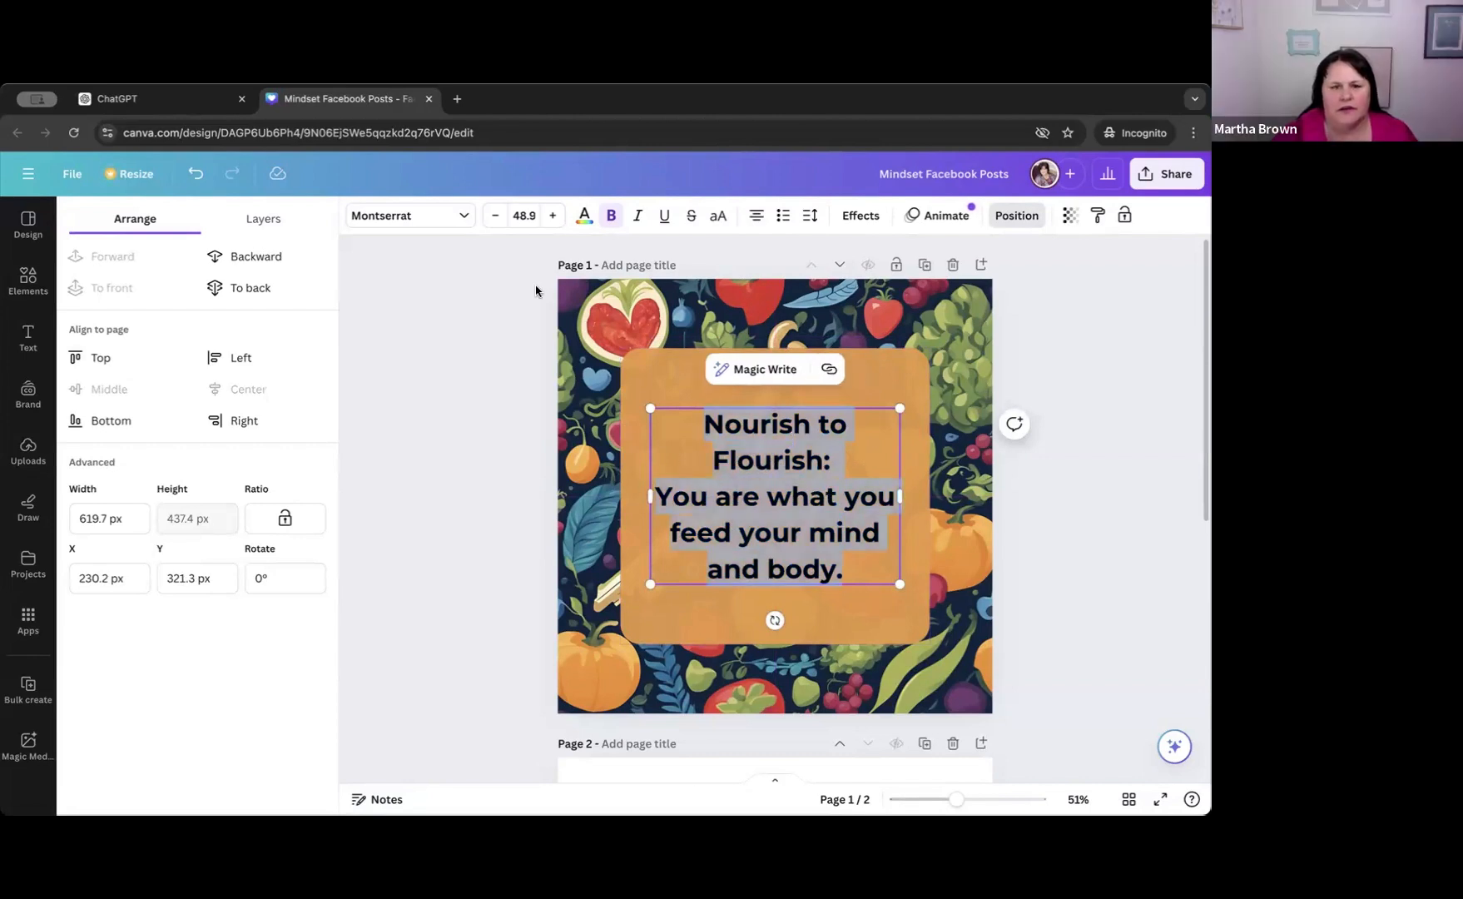
left_click(584, 215)
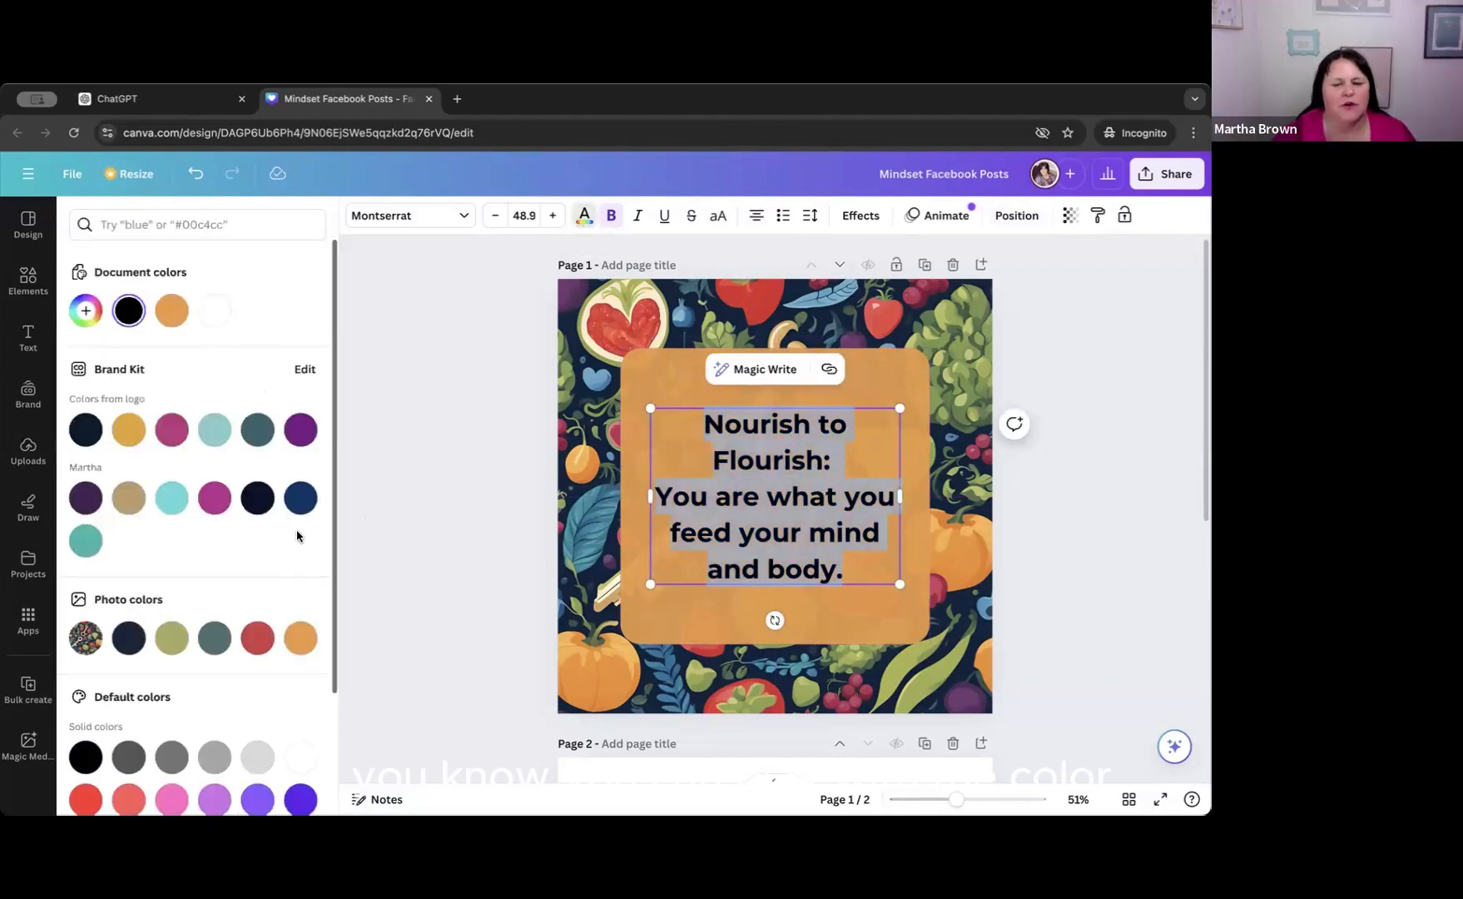
scroll(299, 532, "down", 3)
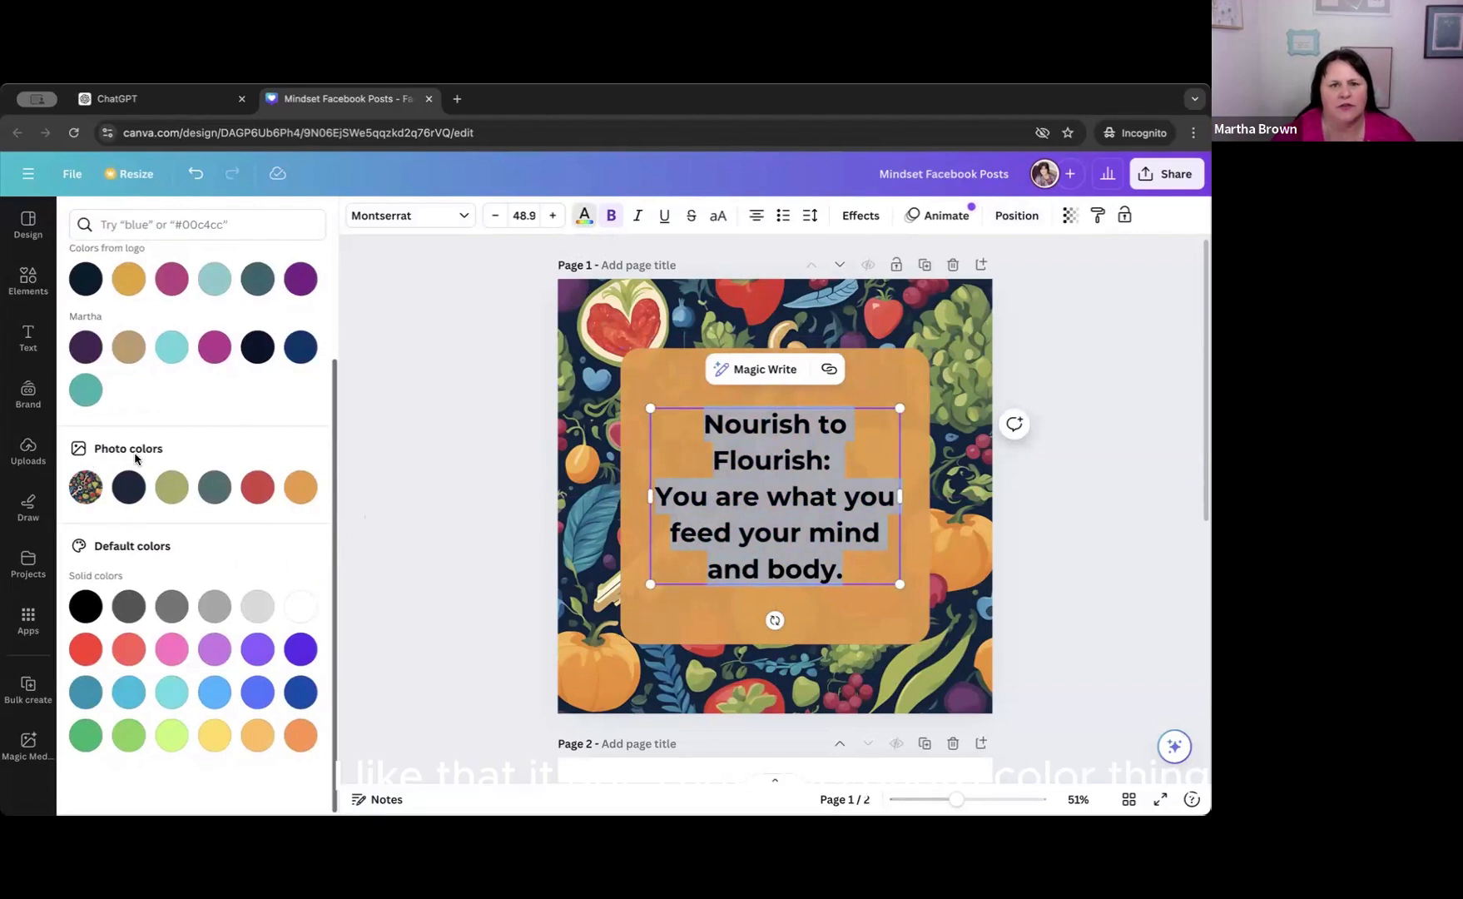
left_click(170, 494)
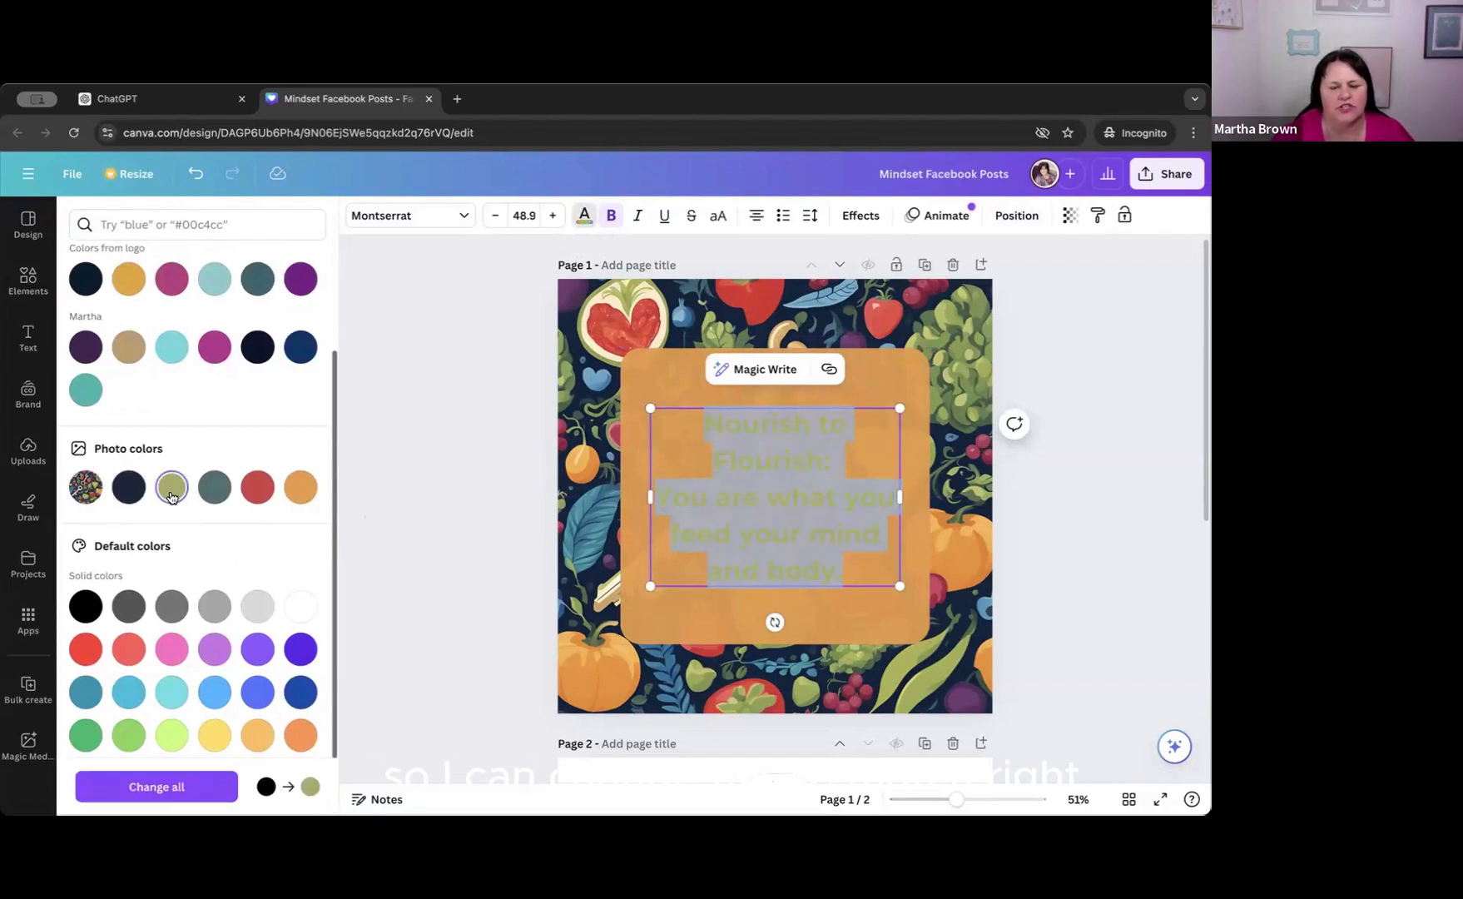
left_click(257, 491)
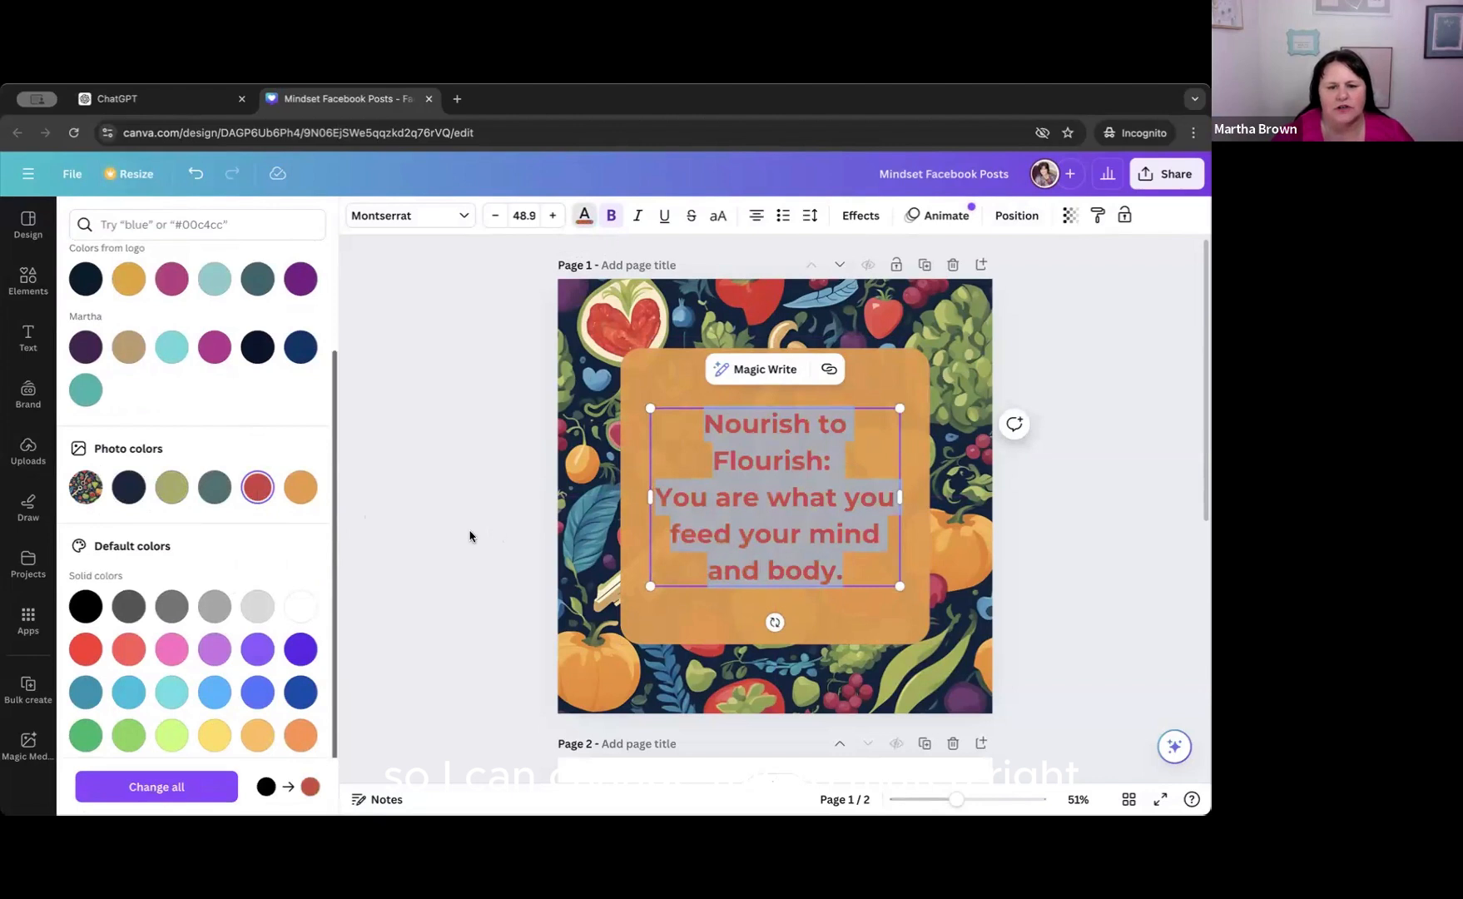
left_click(469, 535)
left_click(585, 533)
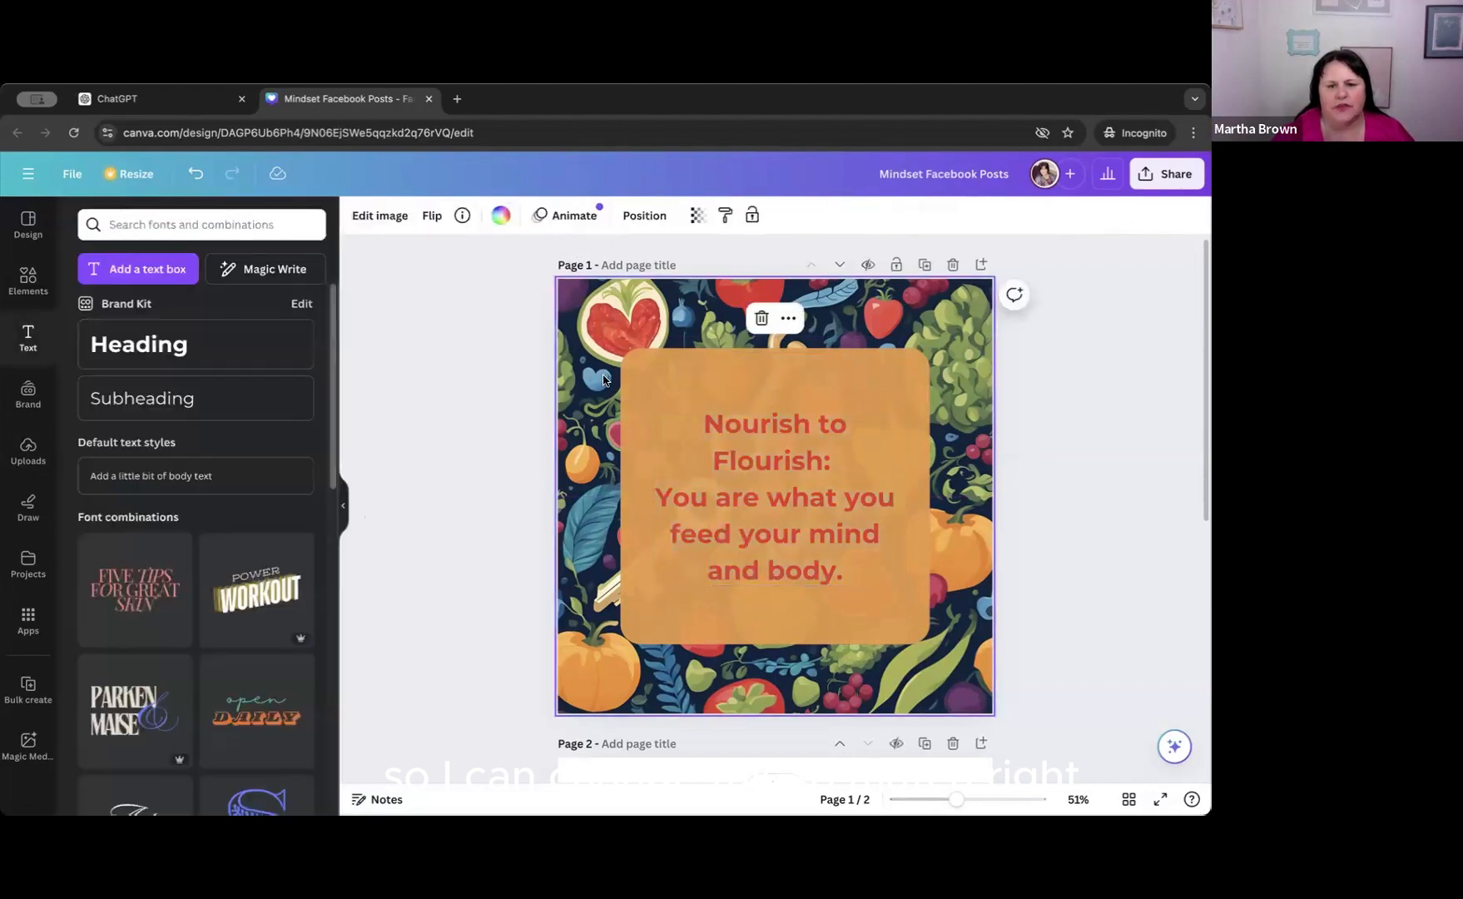
Raise the opacity of the orange rounded square until the background pattern no longer shows through.
left_click(677, 629)
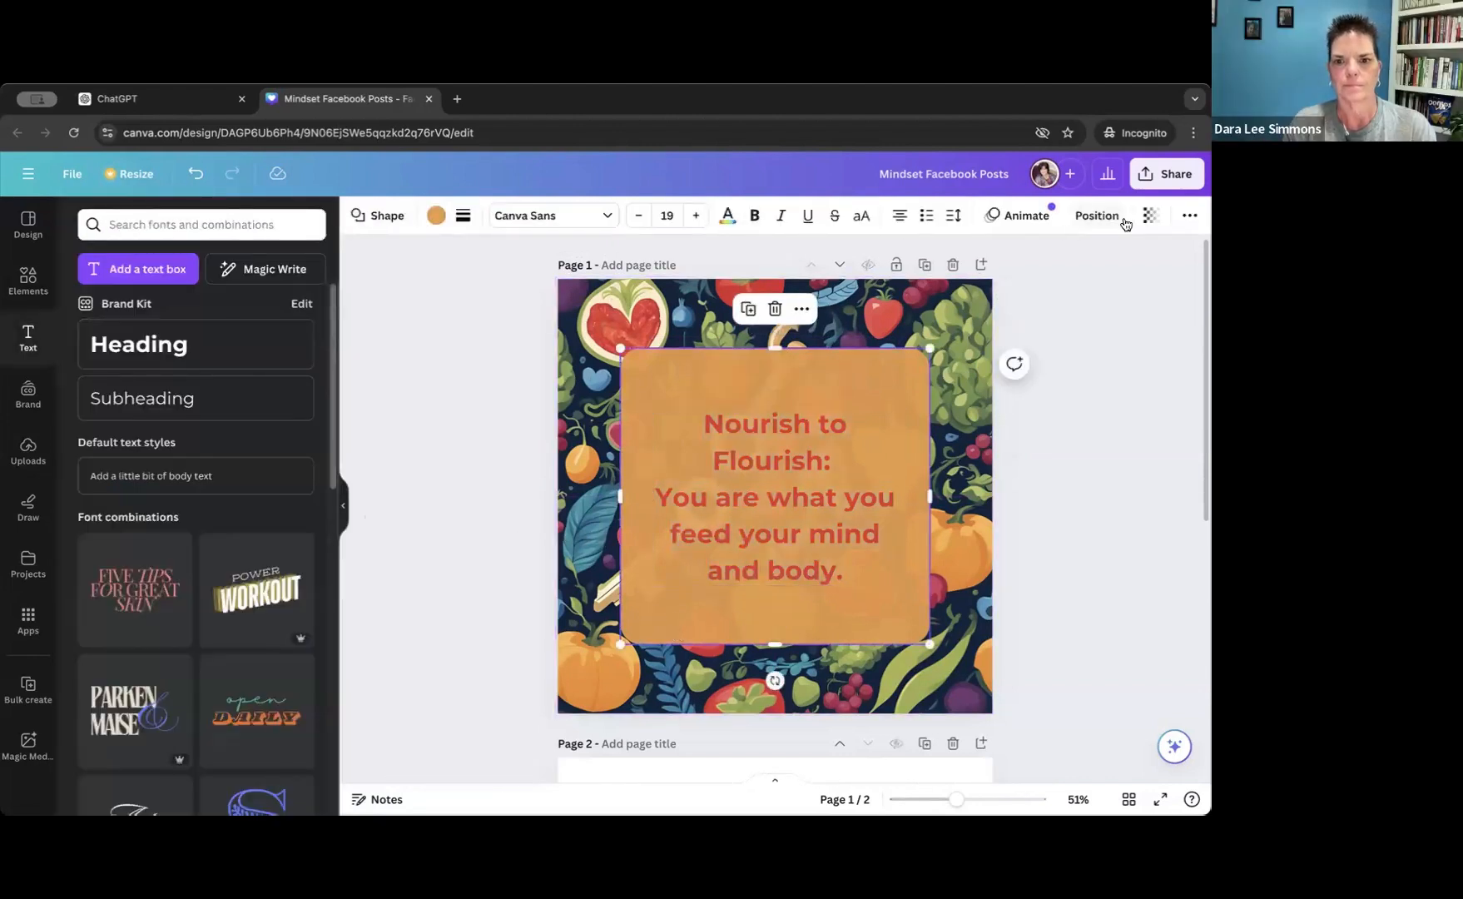
left_click(1148, 217)
left_click_drag(1094, 280, 1113, 279)
left_click(1020, 526)
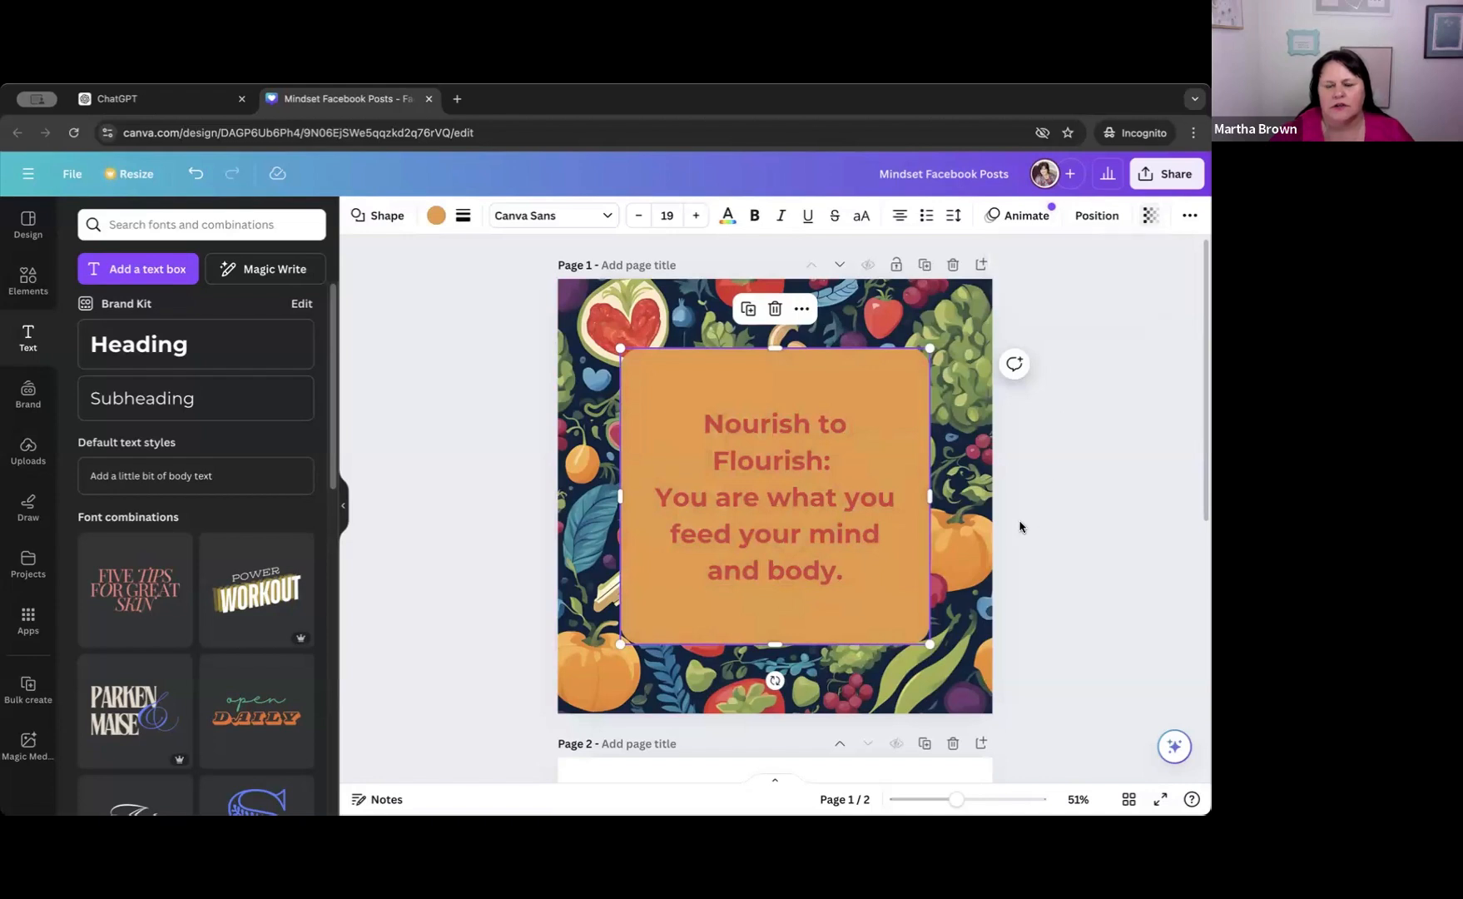
left_click(767, 429)
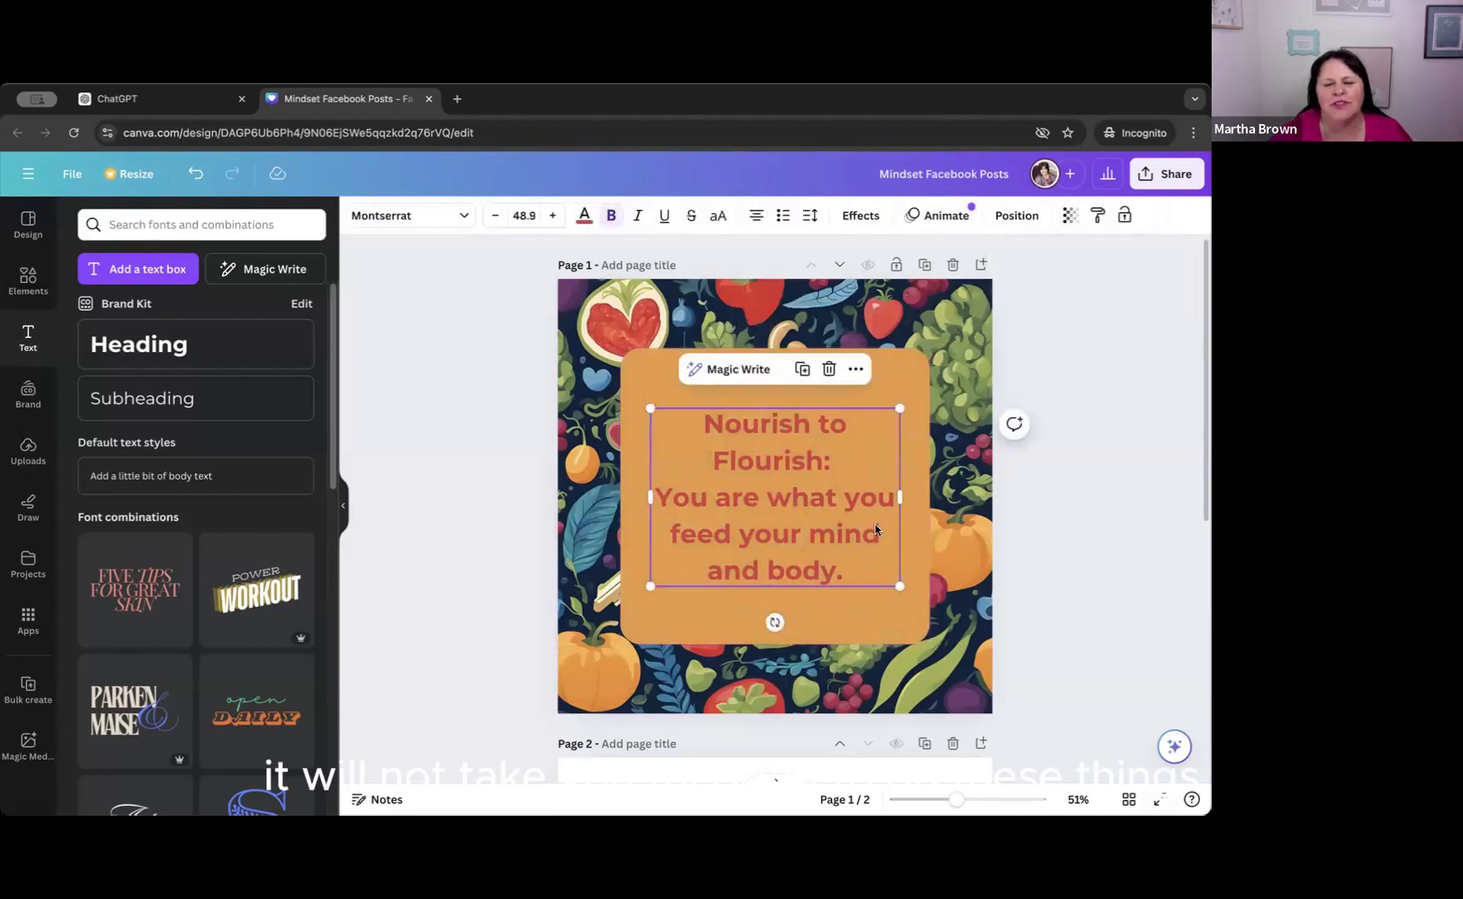
left_click(953, 564)
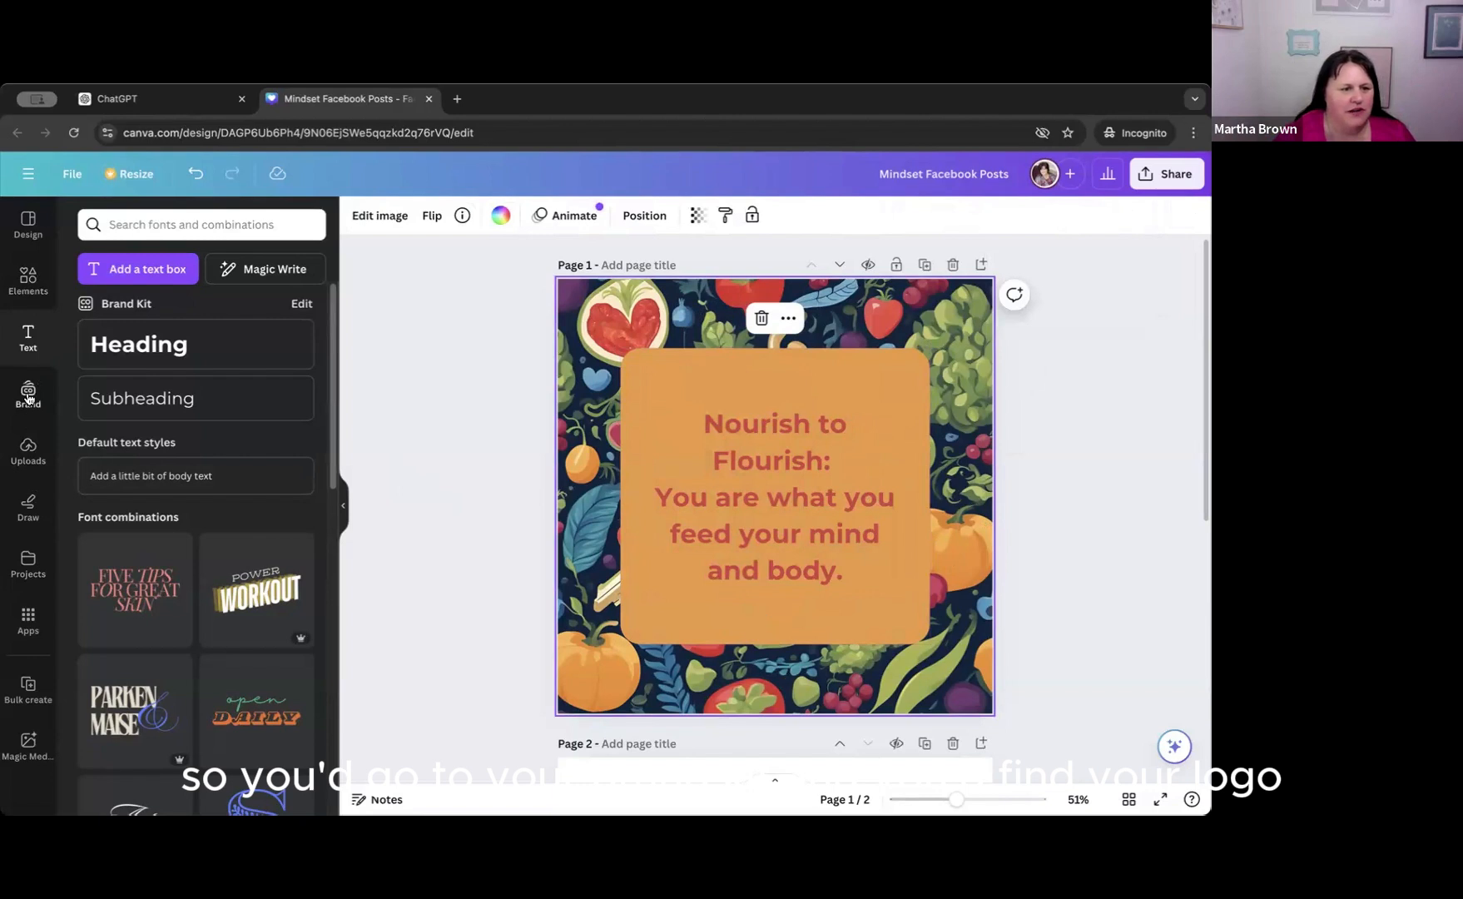
Add the MB logo from the brand kit, shrink it and place it in the lower right corner of the orange square.
left_click(29, 397)
left_click(98, 467)
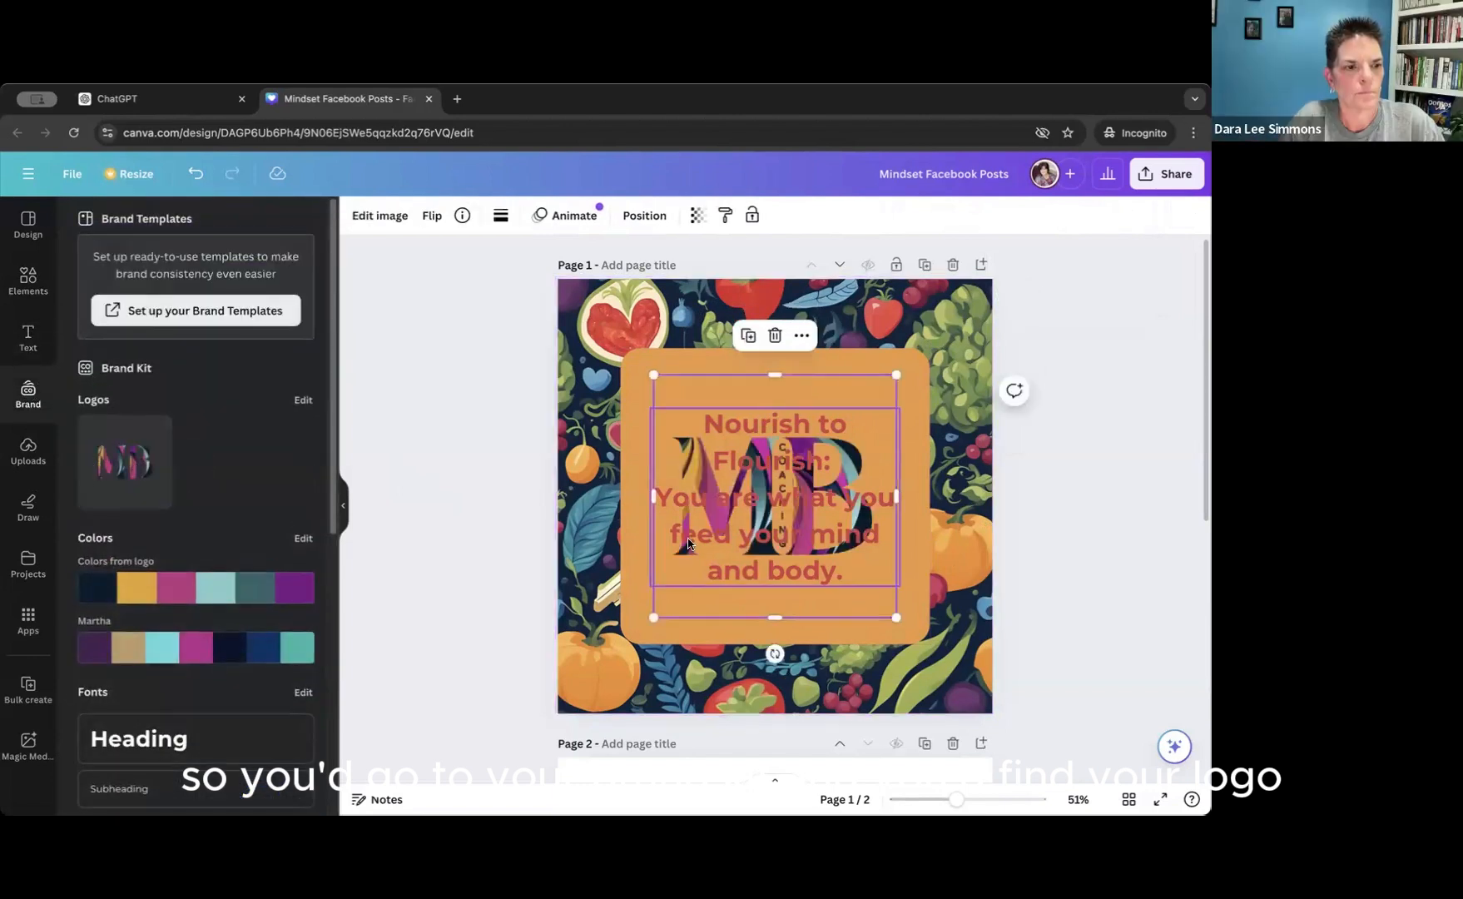
left_click_drag(899, 376, 849, 422)
left_click_drag(758, 489, 890, 630)
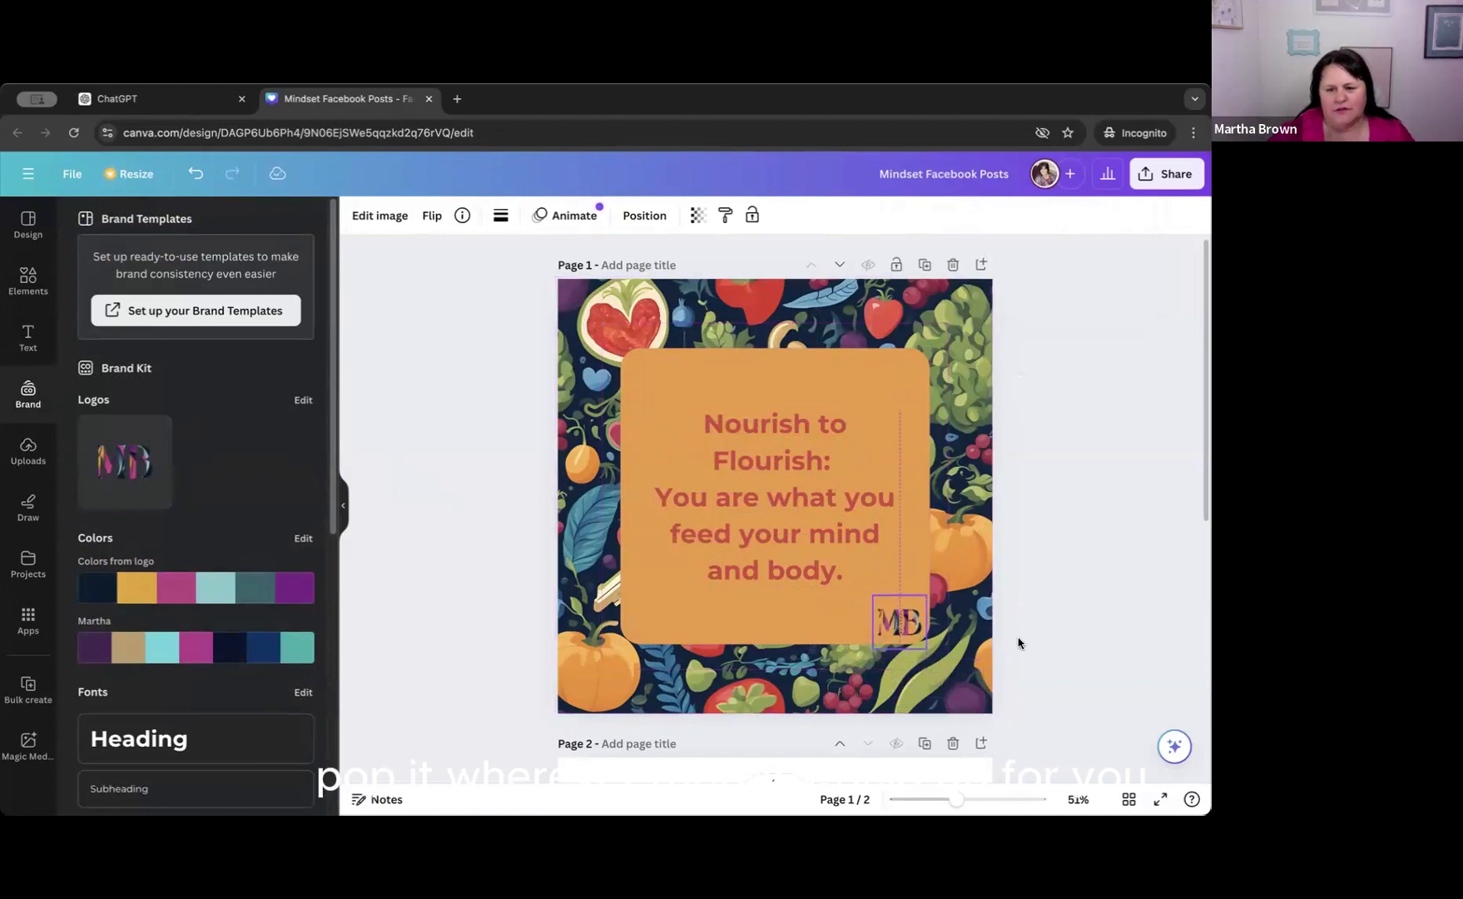
left_click(1082, 672)
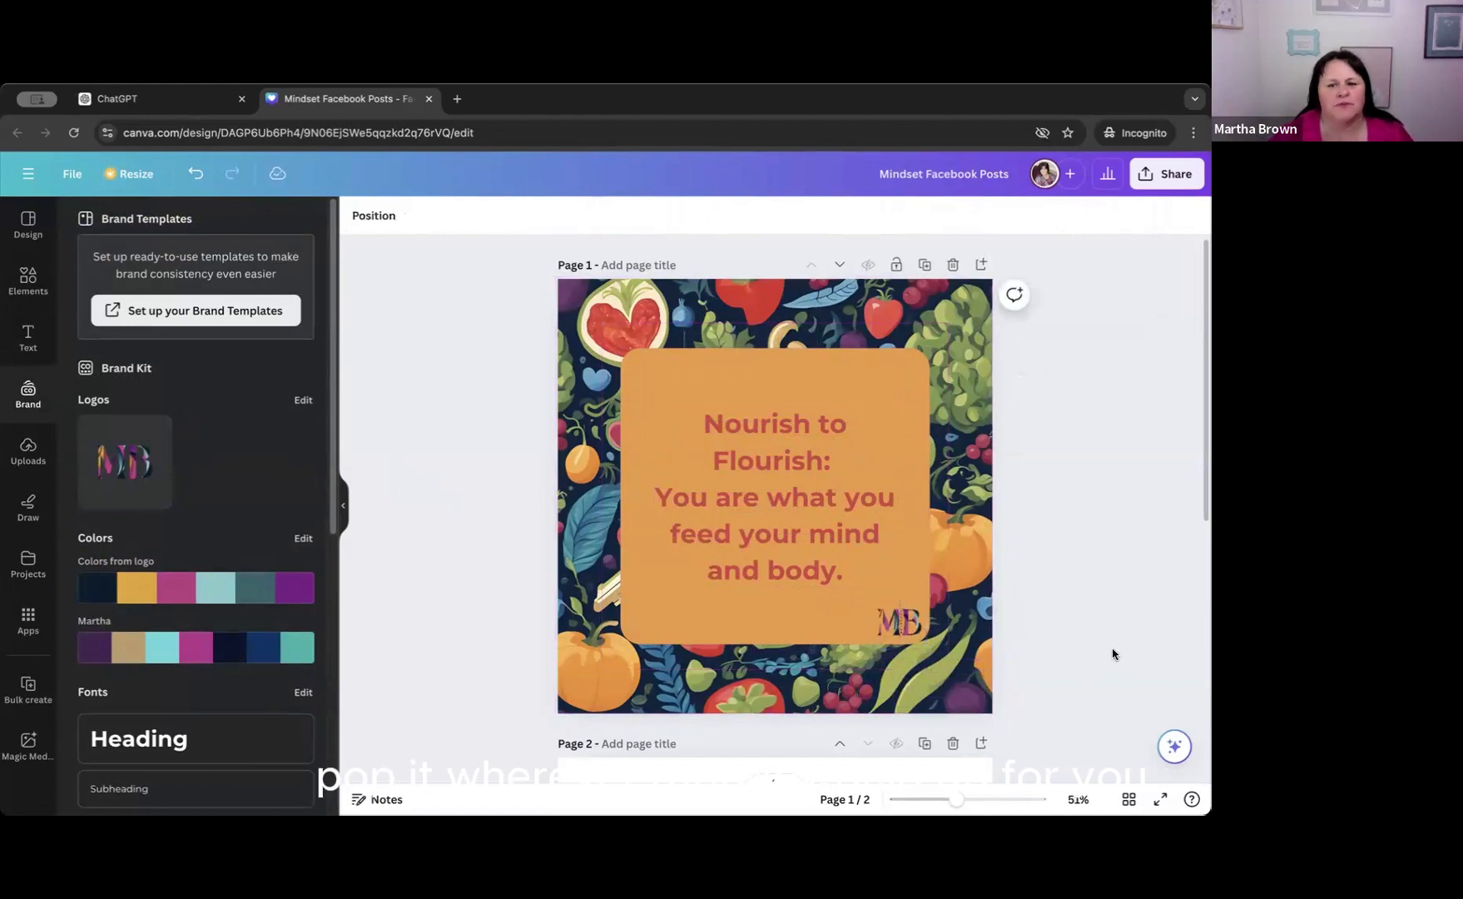
Open the notes of blank page 2, and switch to ChatGPT to look up the second caption's imagery idea.
scroll(1110, 646, "down", 5)
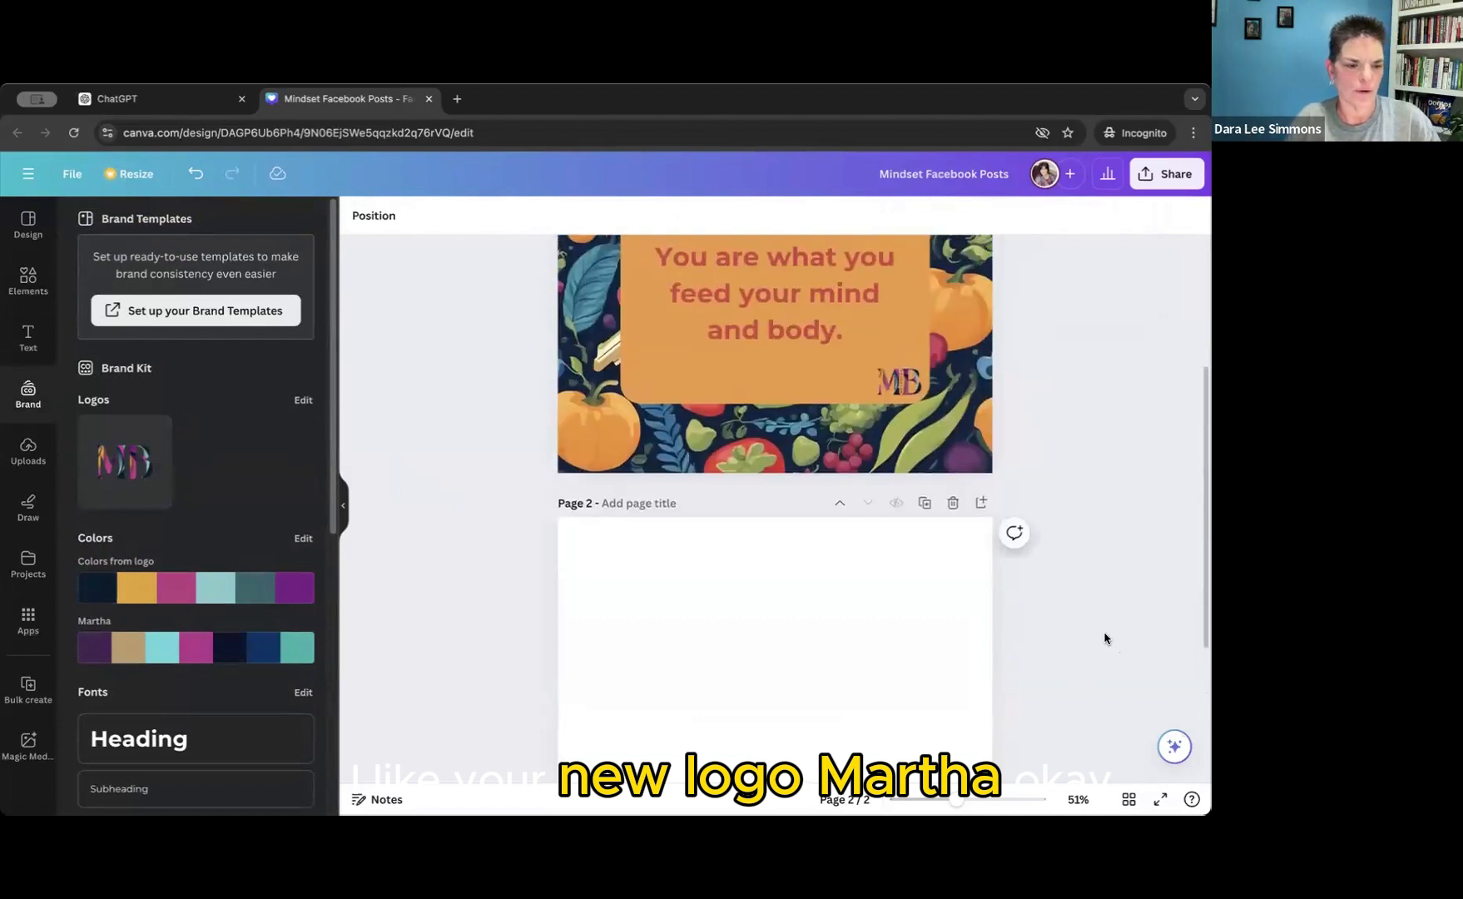
scroll(1105, 638, "up", 1)
scroll(1105, 638, "down", 1)
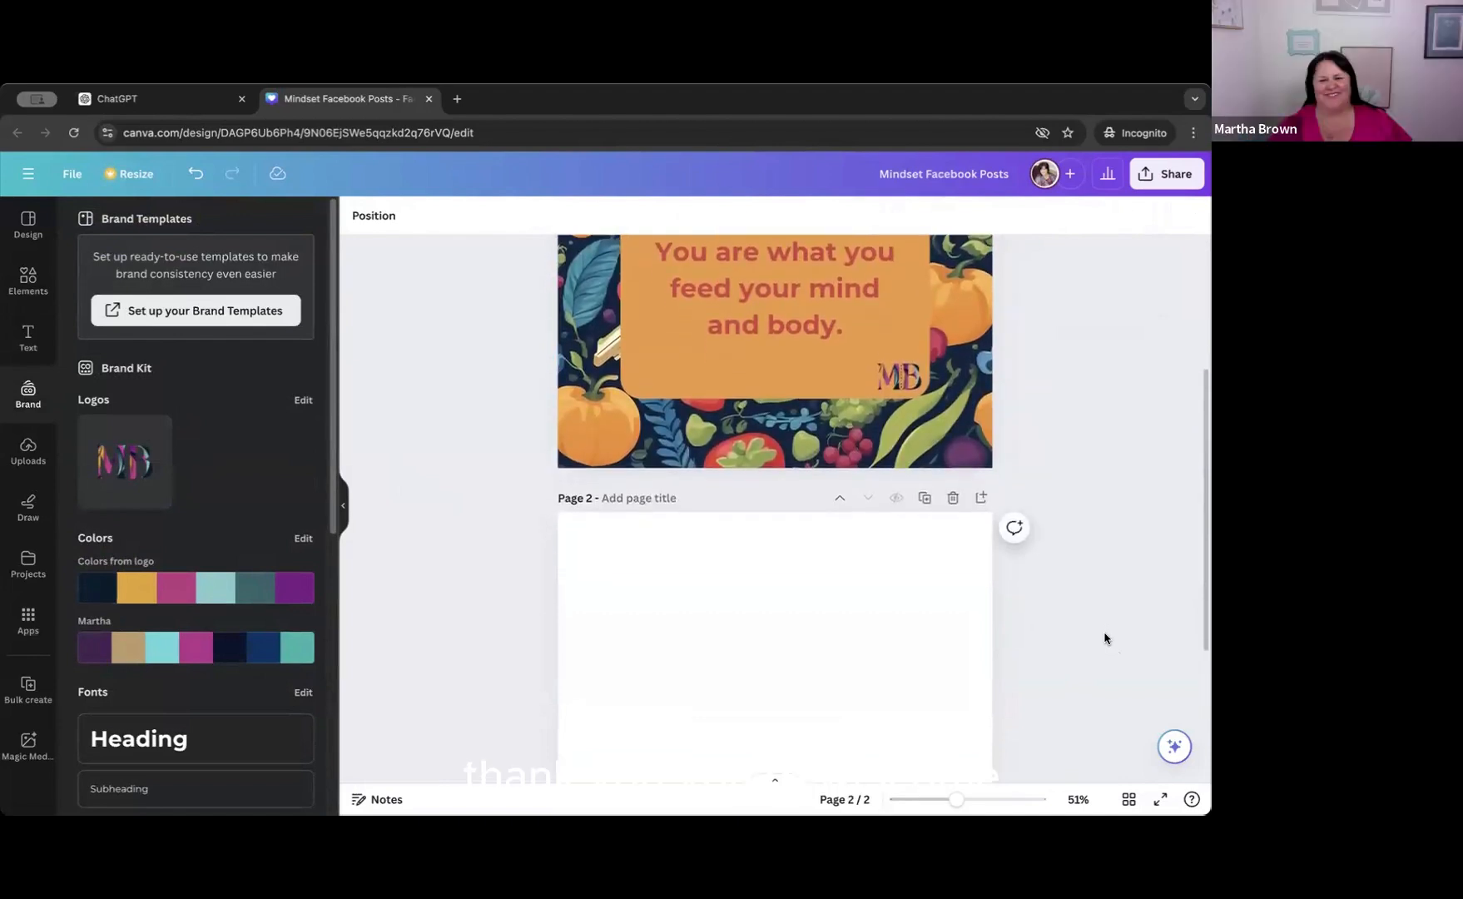
scroll(1103, 636, "down", 3)
left_click(976, 556)
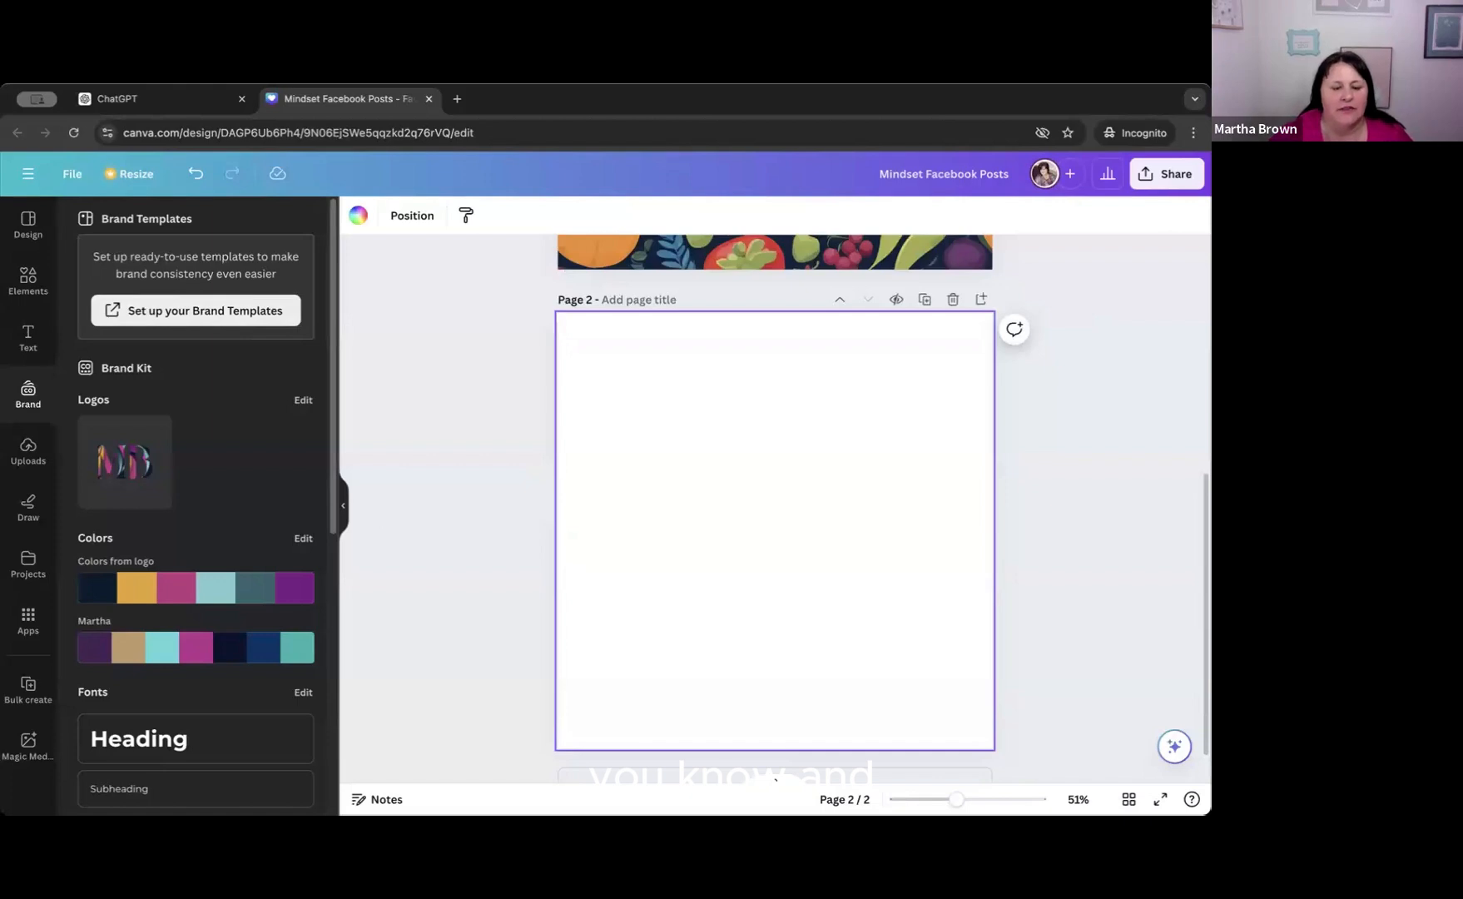
left_click(381, 801)
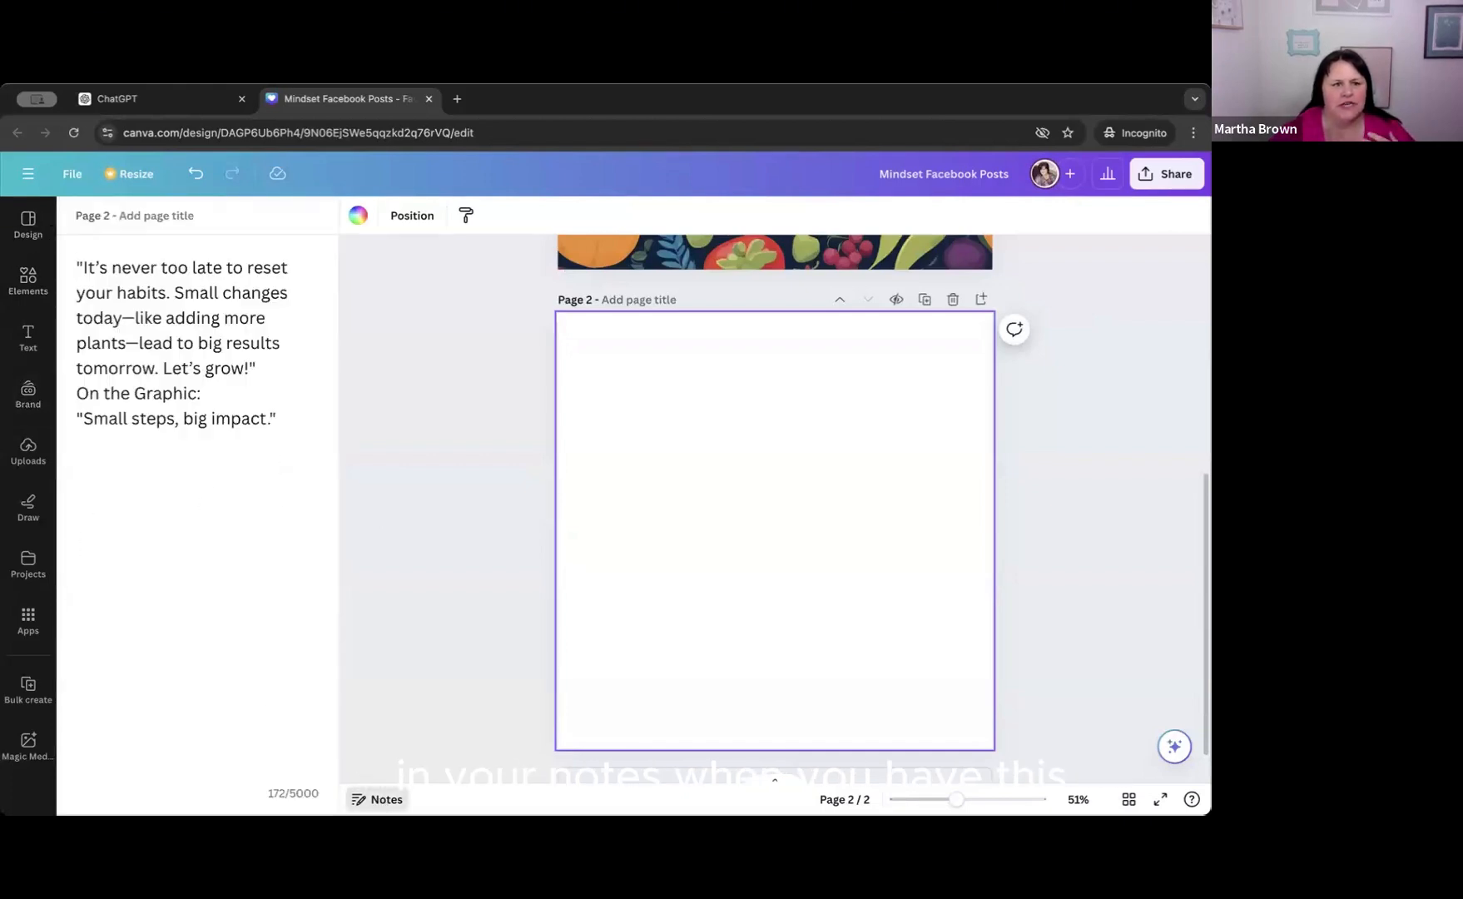
left_click(174, 102)
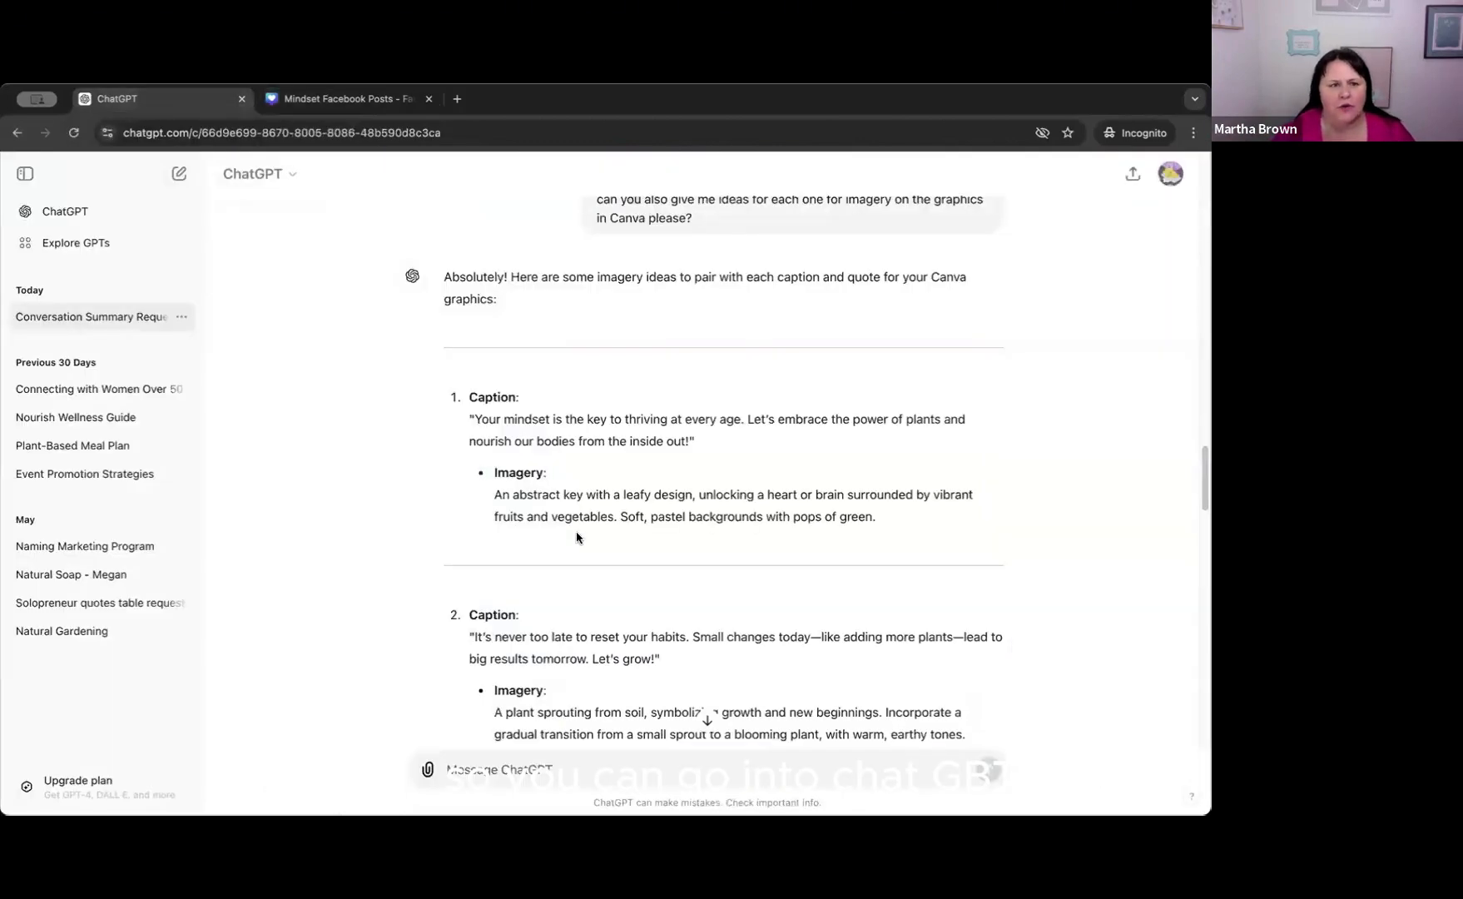
Copy the second caption's imagery idea from ChatGPT into Canva's page 2 notes, below the "Small steps, big impact." quote.
scroll(576, 529, "down", 10)
scroll(576, 535, "down", 10)
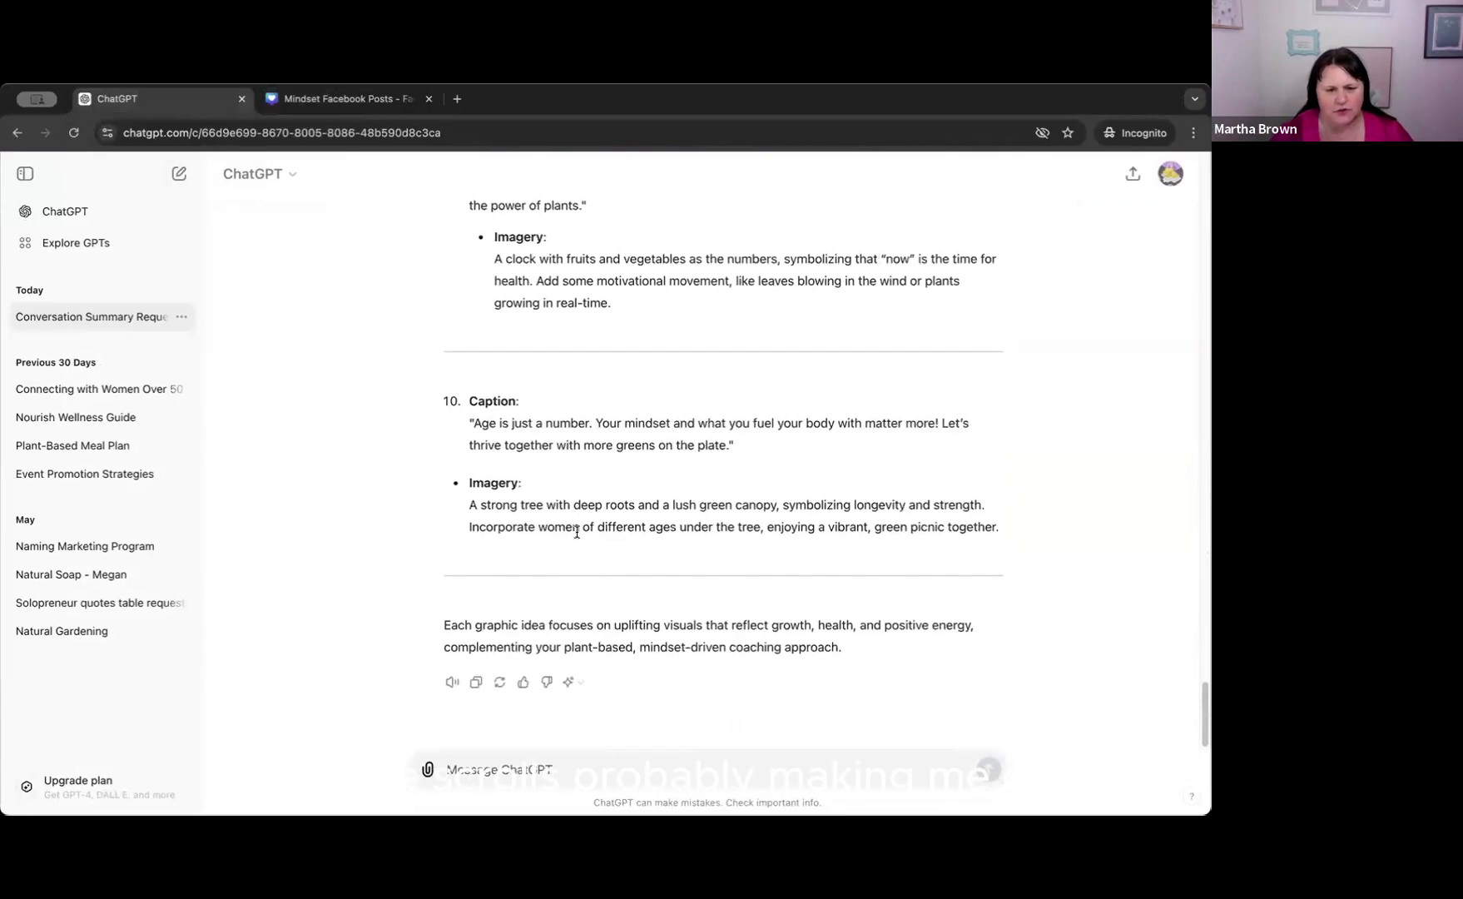
scroll(547, 461, "up", 7)
scroll(546, 461, "up", 10)
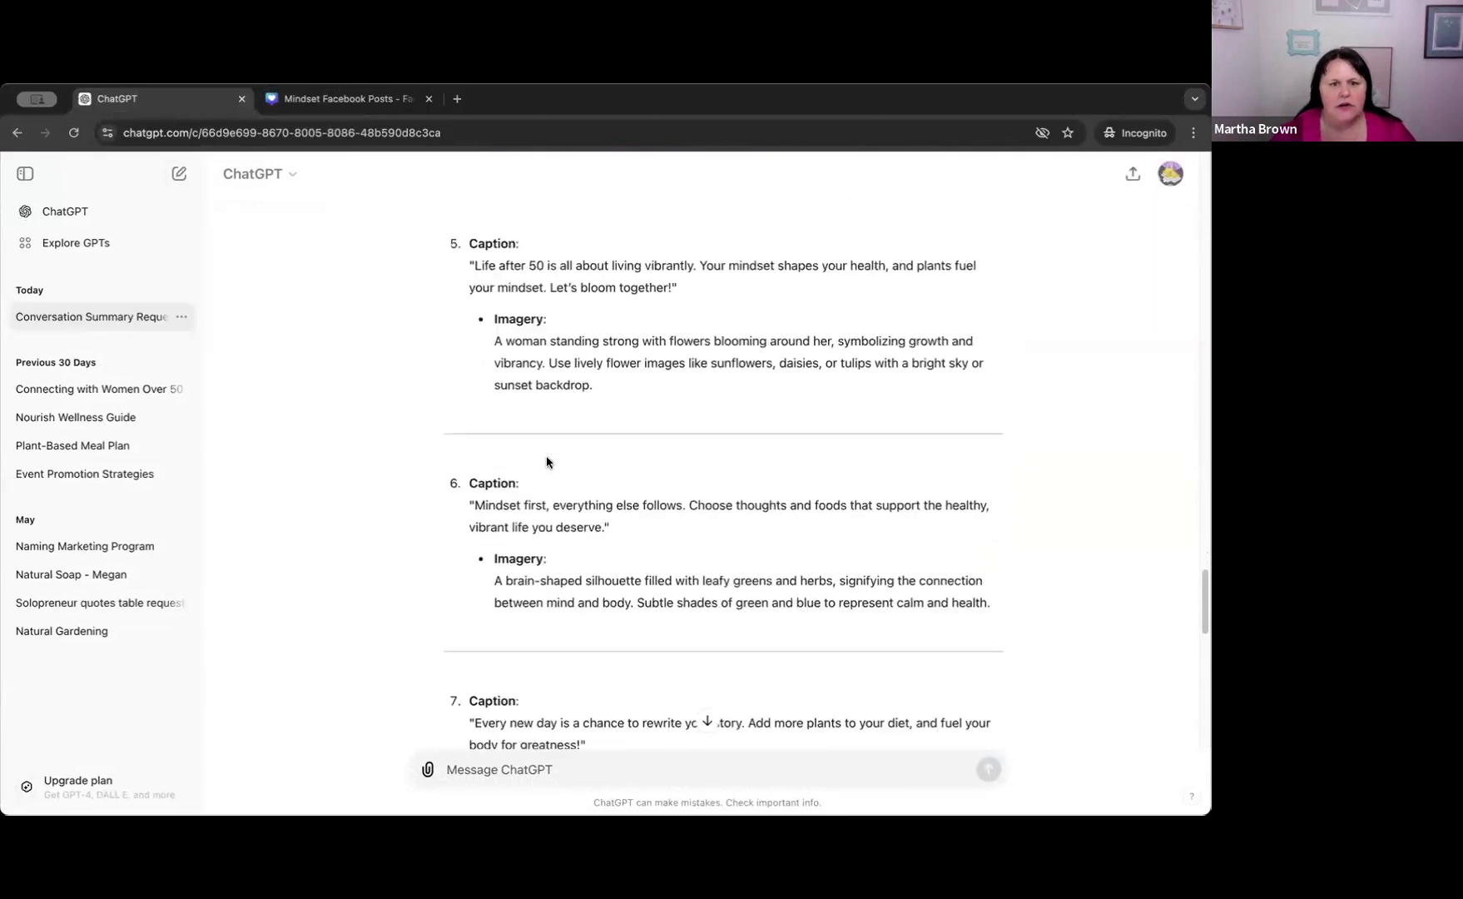
scroll(539, 460, "up", 5)
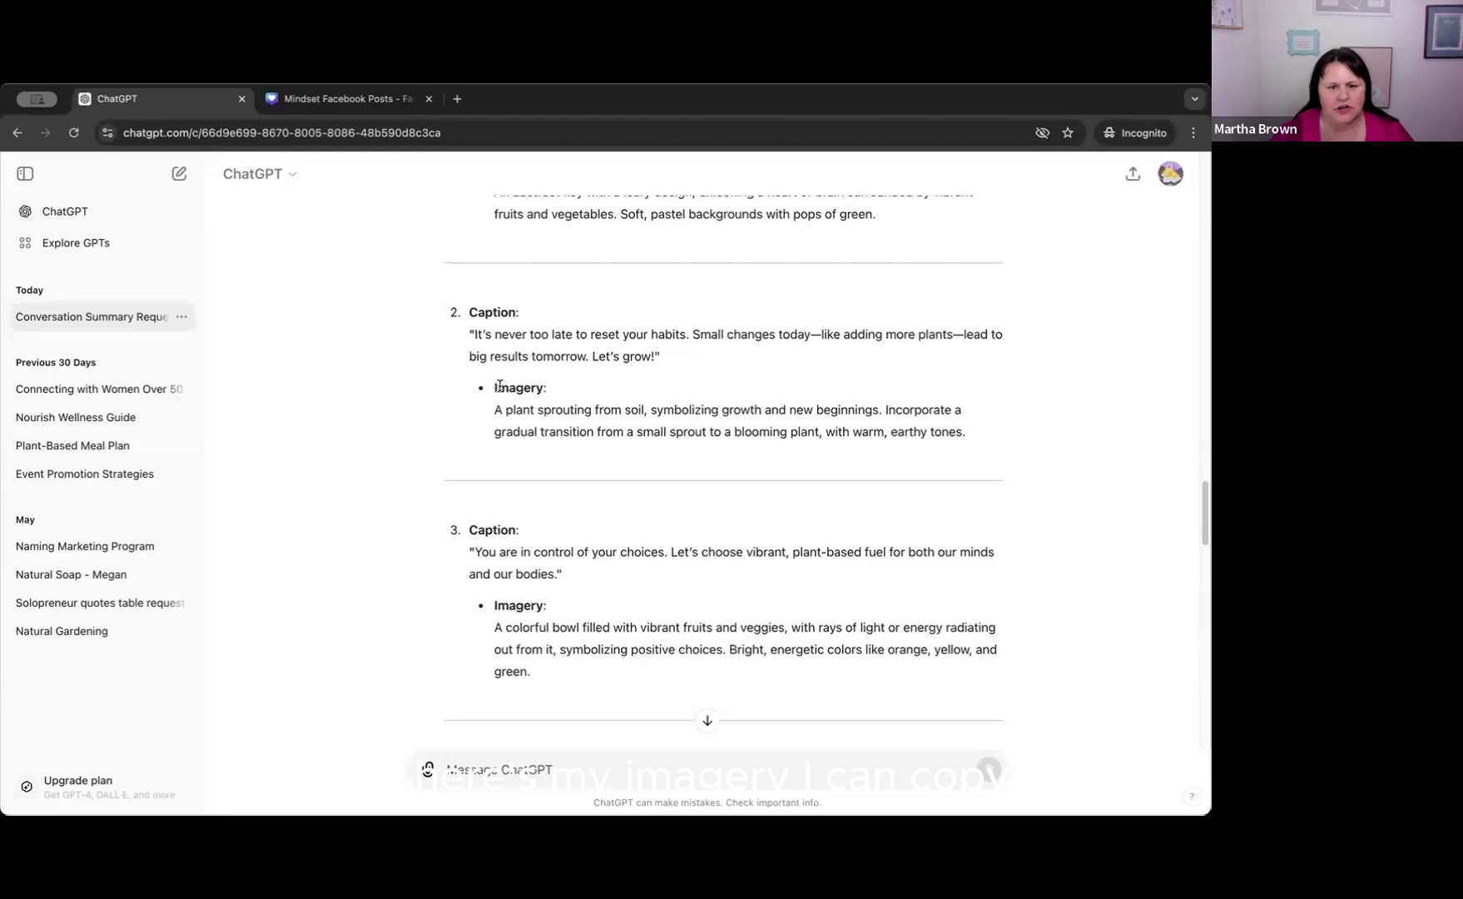
left_click_drag(492, 391, 963, 455)
key("ctrl+c")
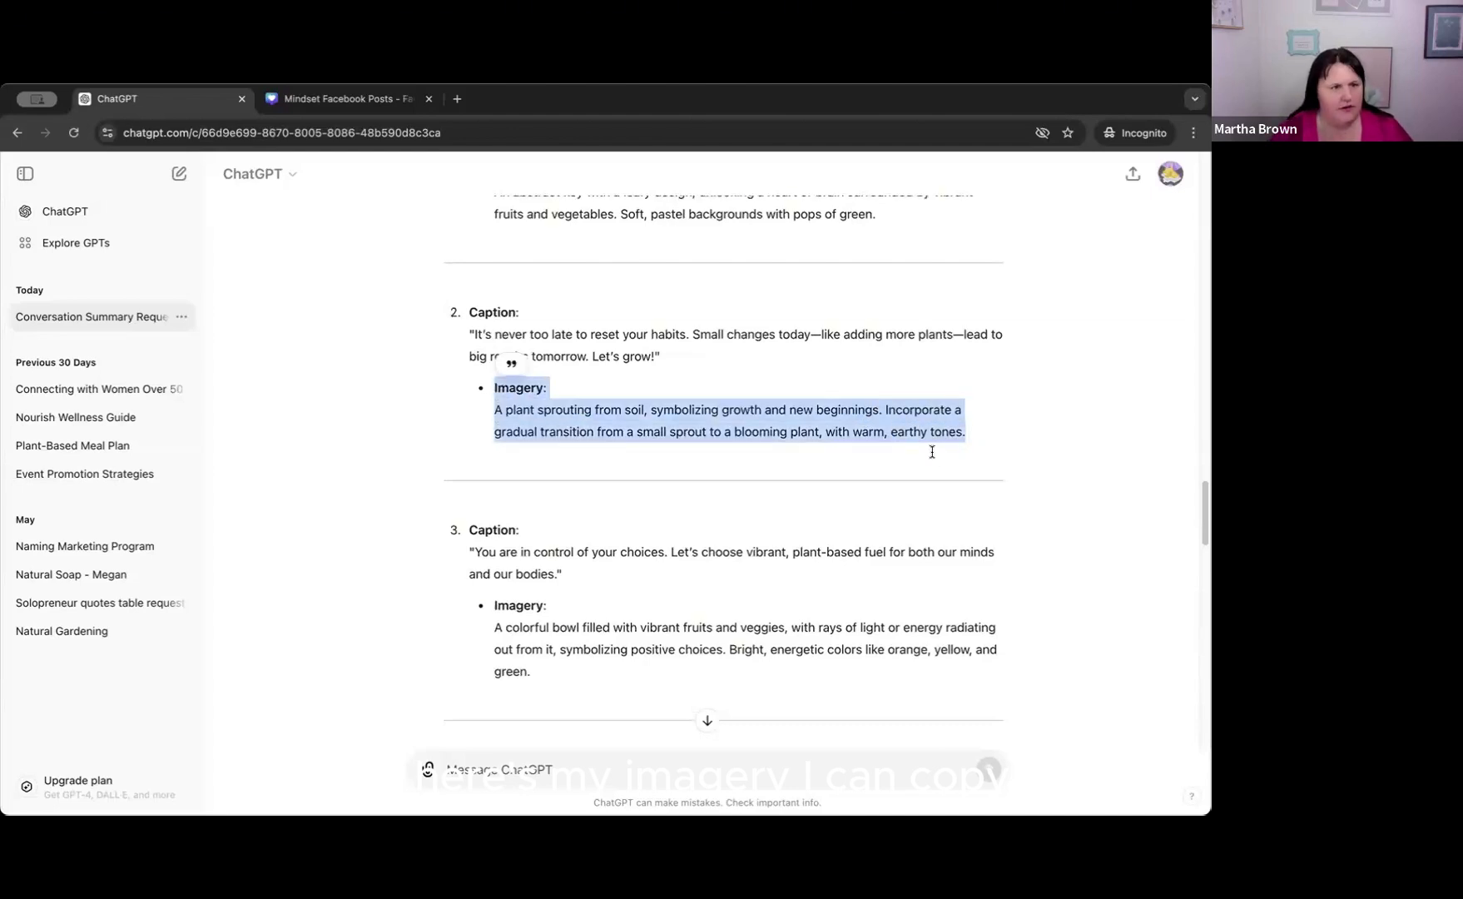
left_click(340, 99)
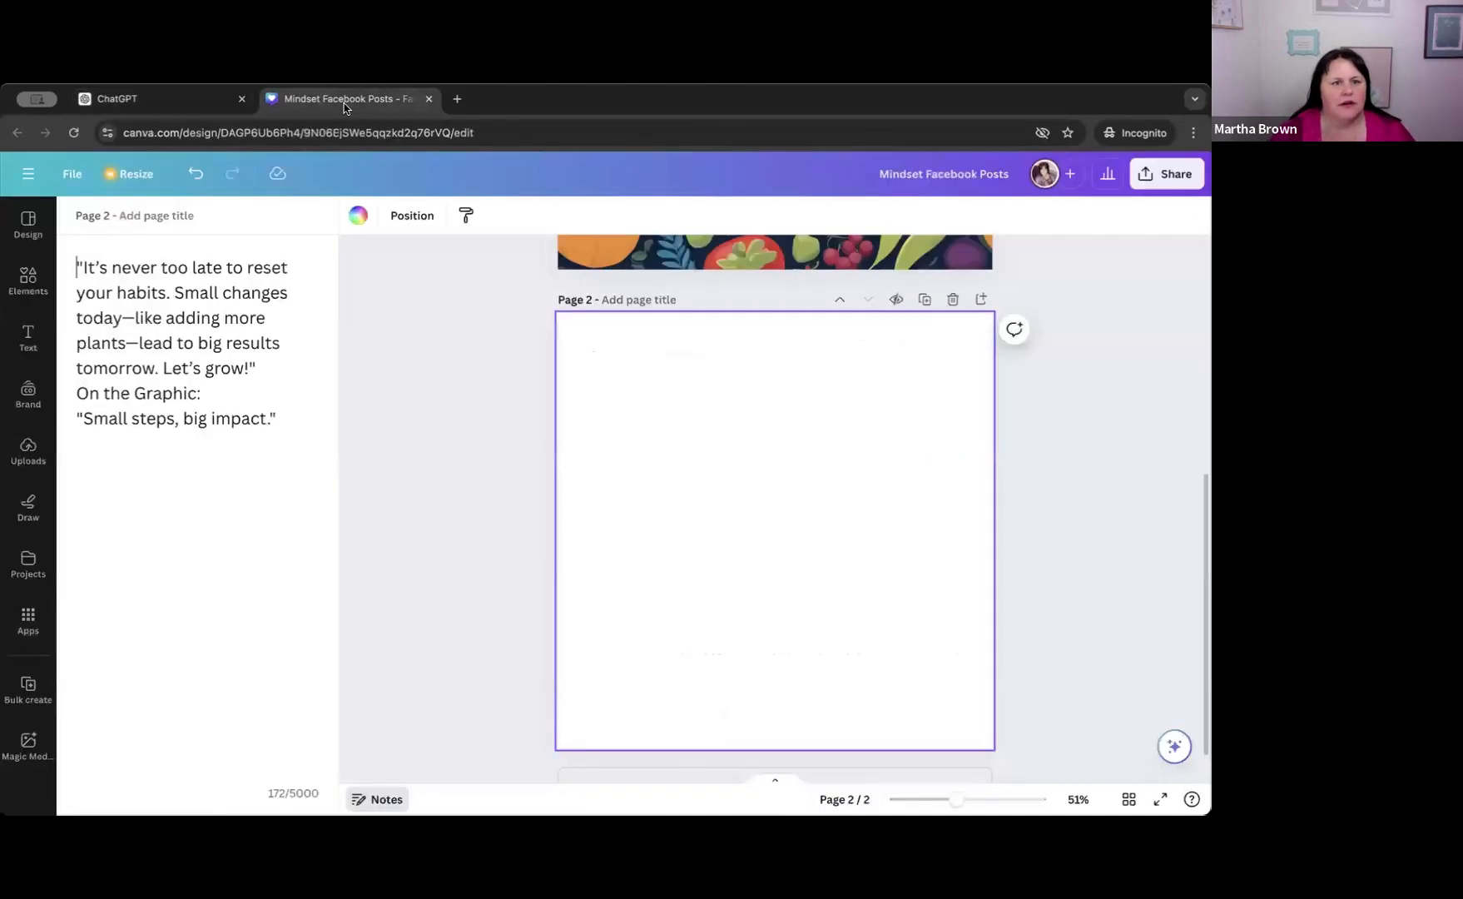
left_click(100, 475)
key("ctrl+v")
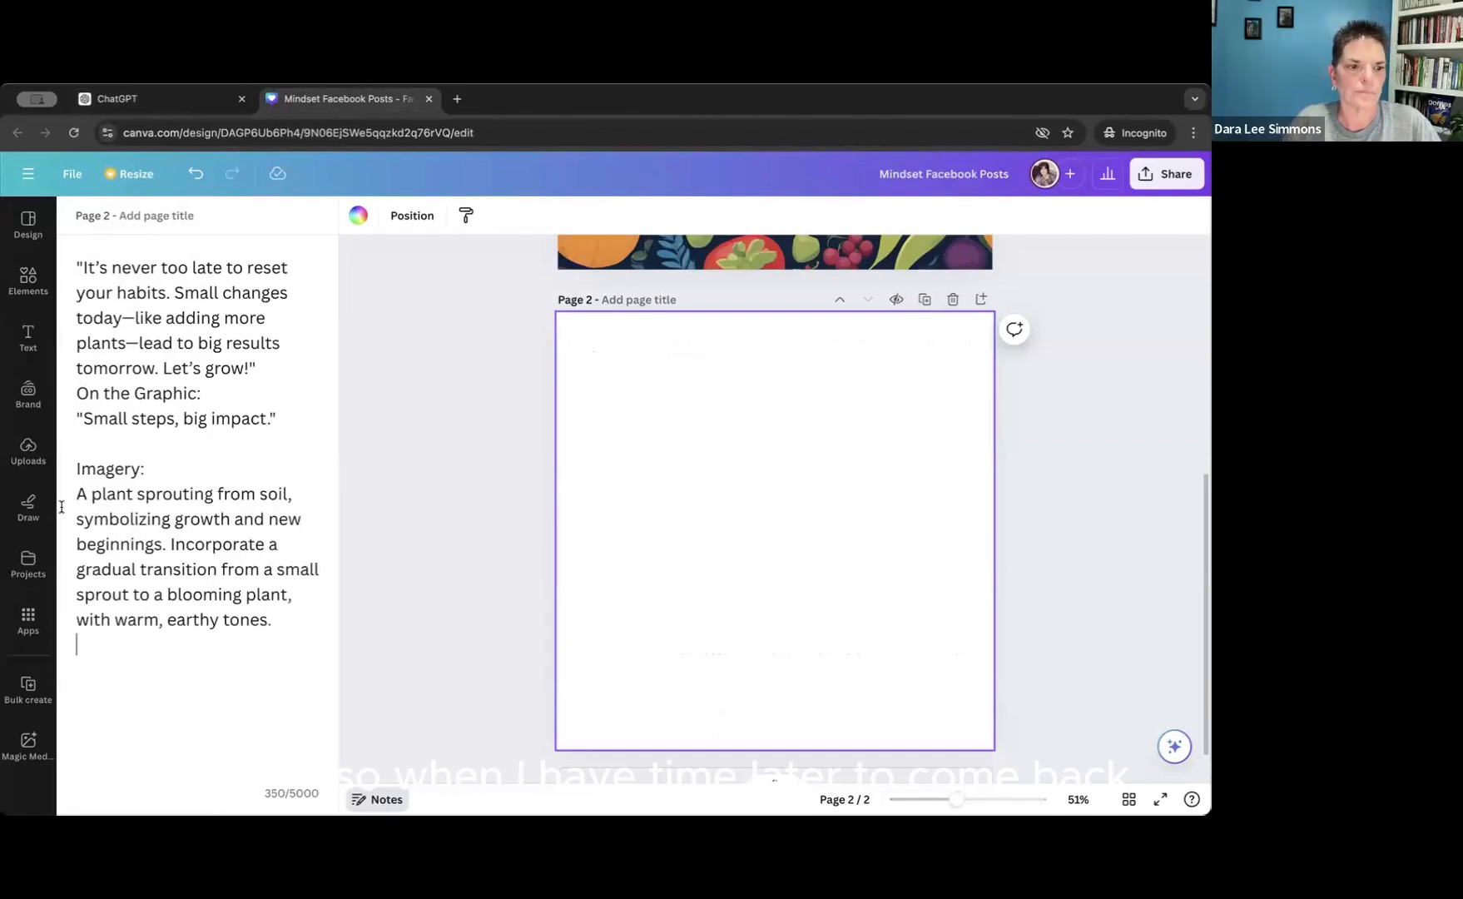
Copy the imagery description without its heading from the notes and paste it as a fresh Magic Media image prompt.
left_click_drag(76, 497, 294, 618)
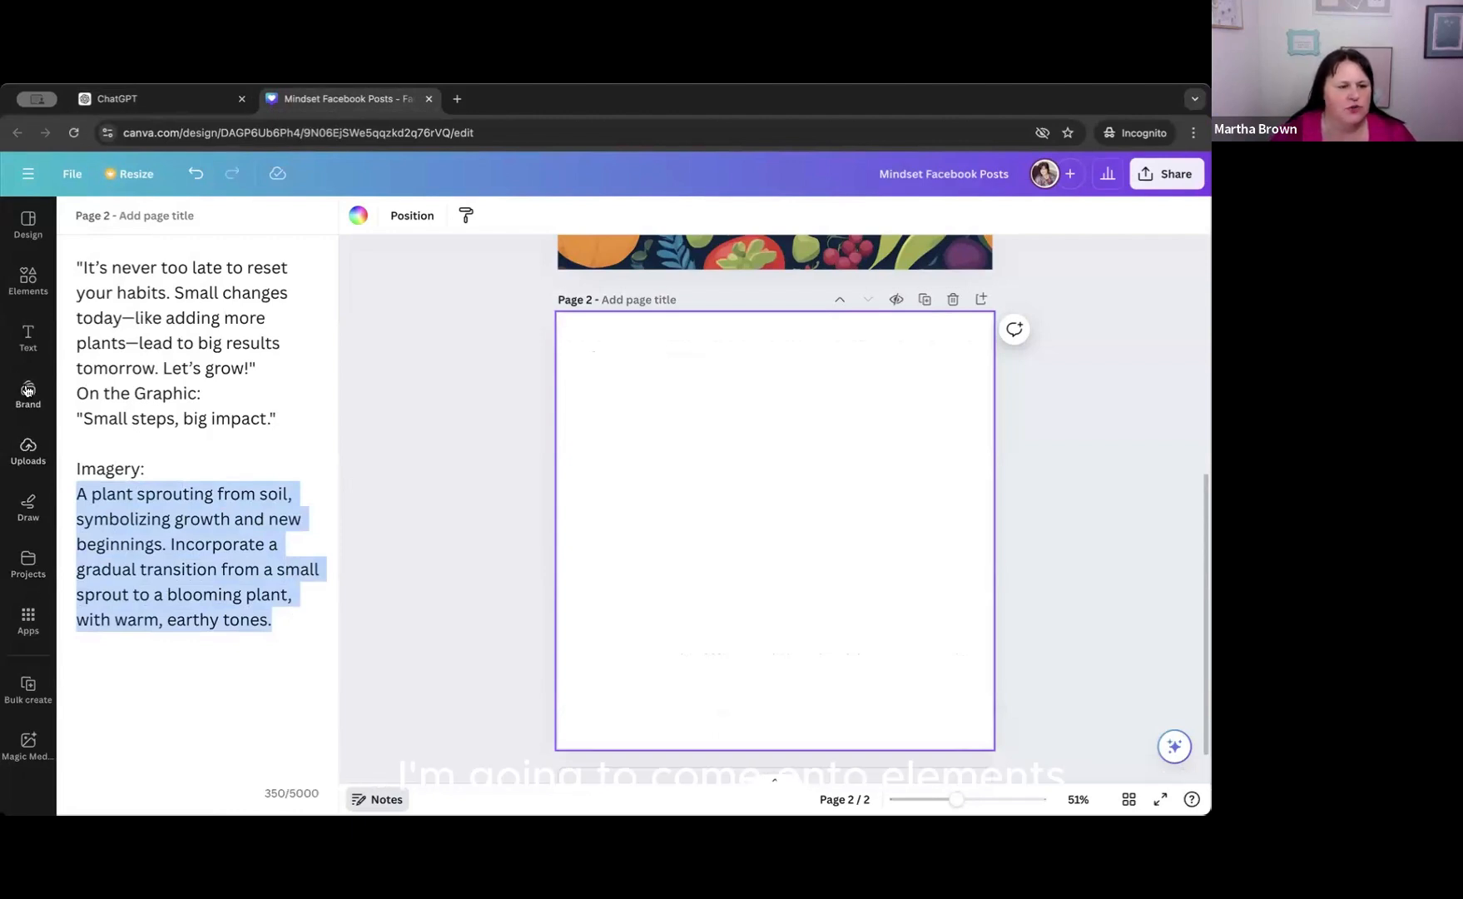
left_click(27, 282)
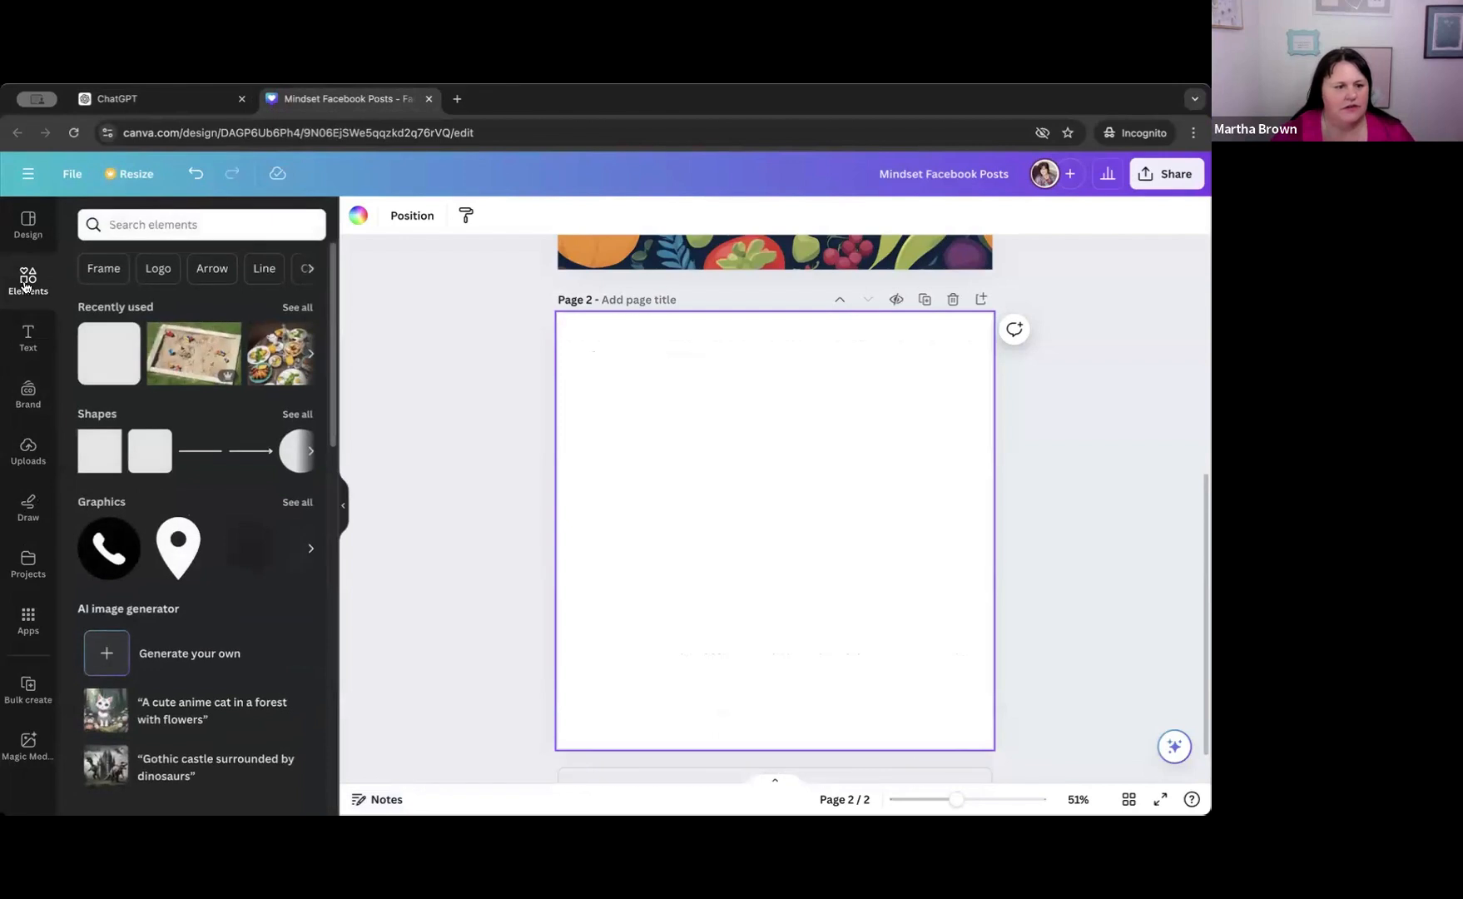
left_click(108, 654)
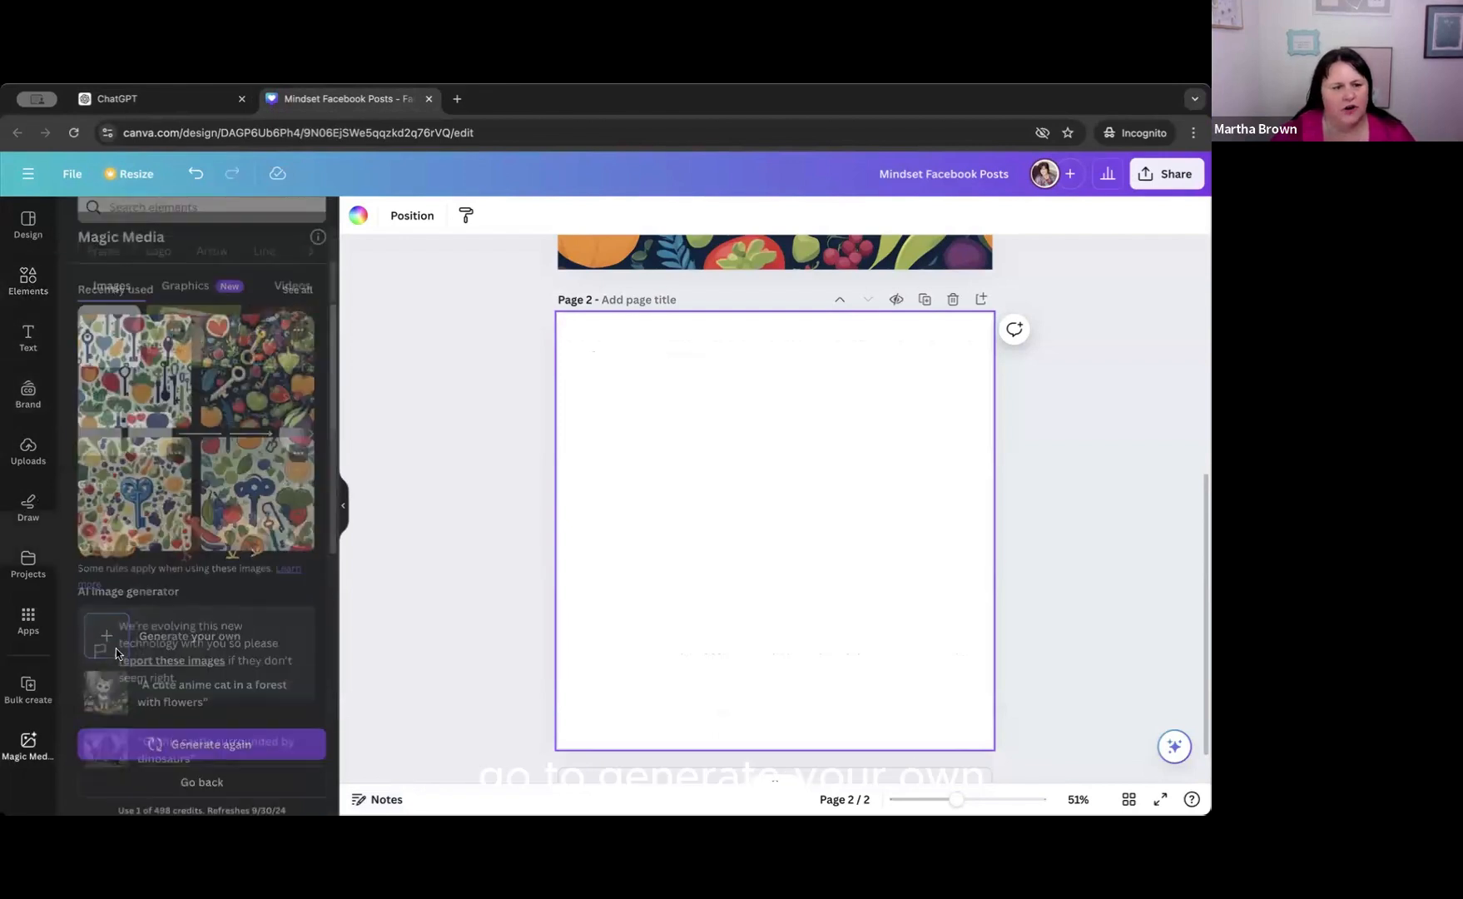
left_click(208, 776)
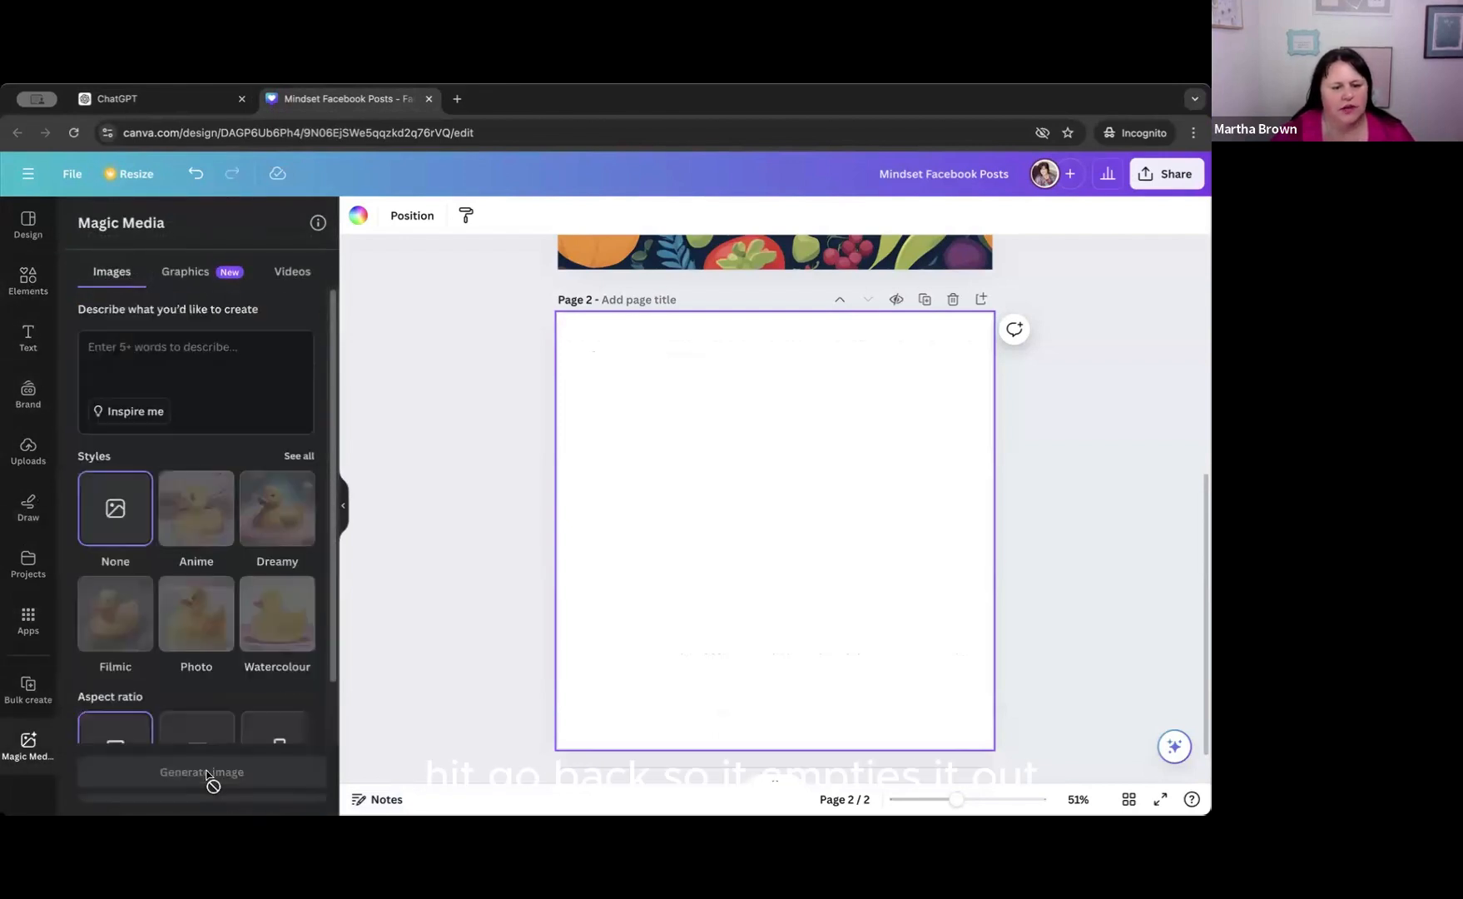
left_click(93, 351)
key("ctrl+v")
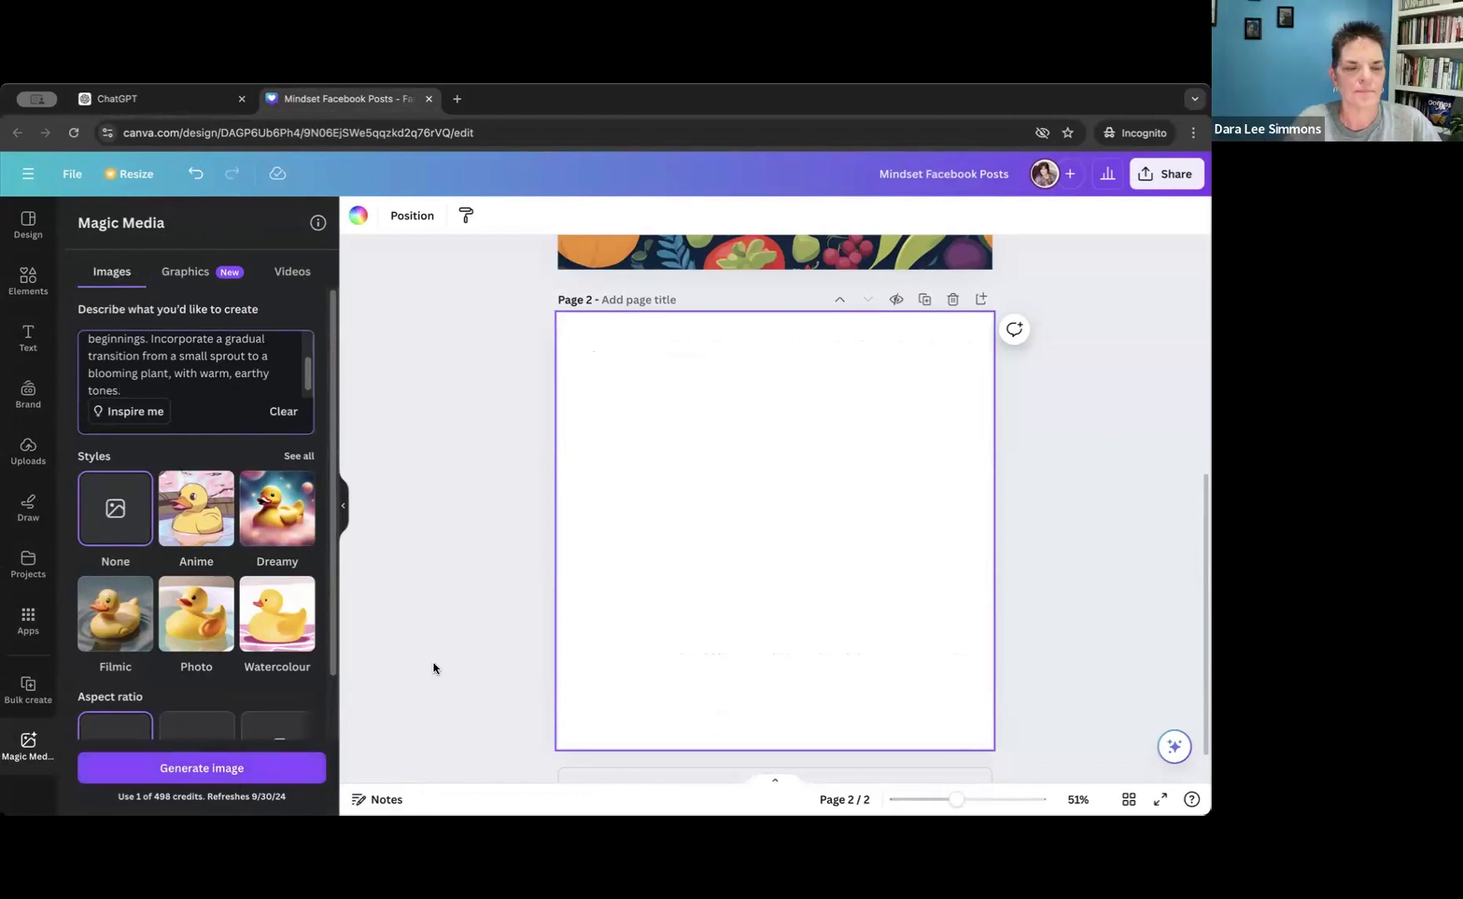
Return to ChatGPT and copy the second caption's imagery description, without the heading, into a new message.
left_click(178, 103)
scroll(702, 491, "up", 1)
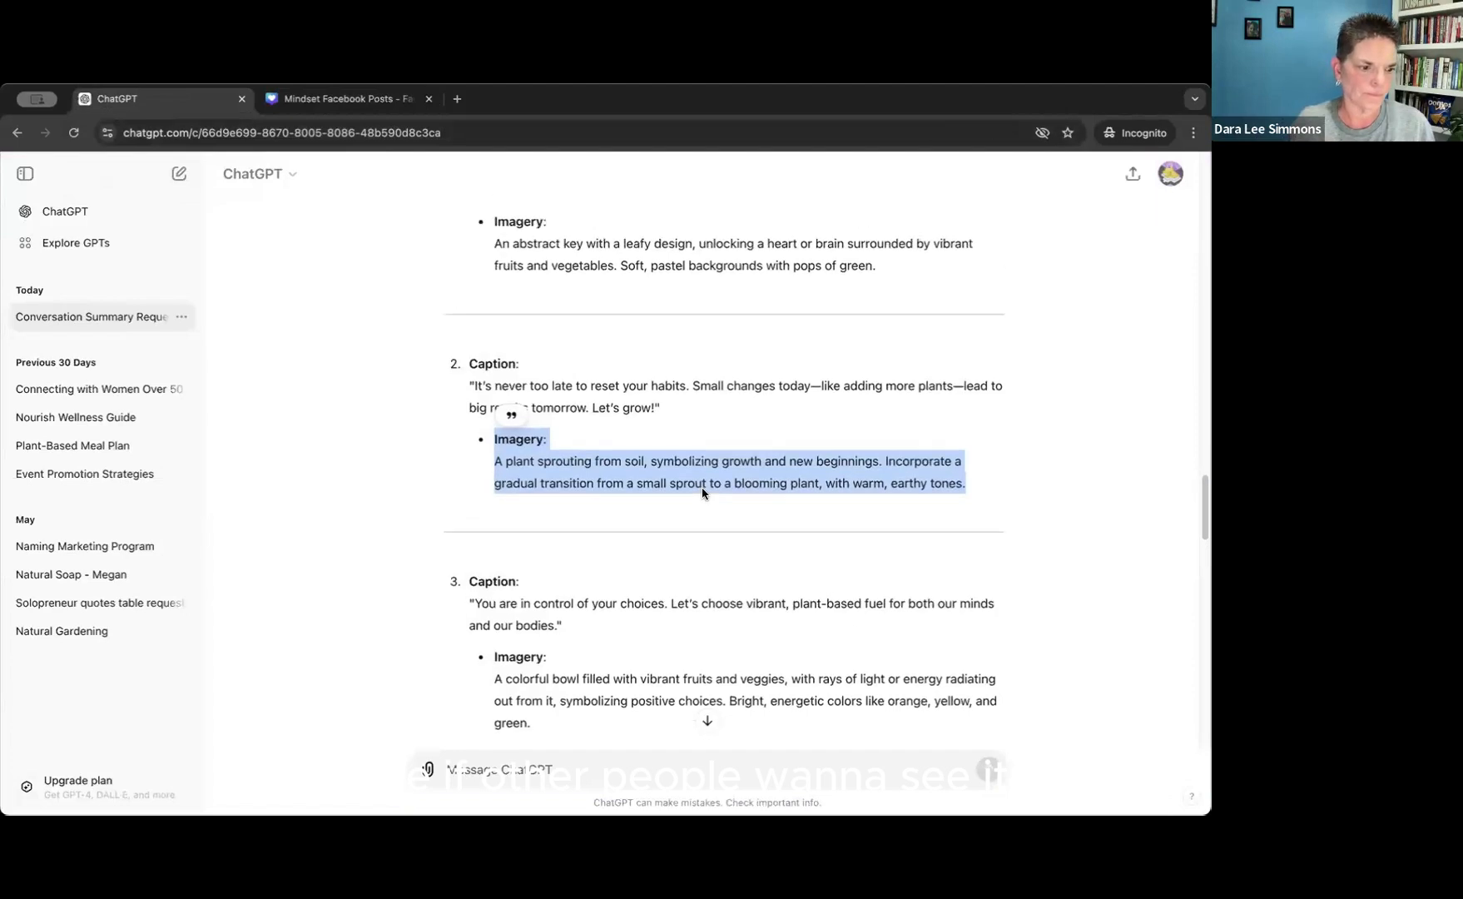
scroll(702, 492, "up", 3)
scroll(643, 537, "down", 3)
left_click(519, 478)
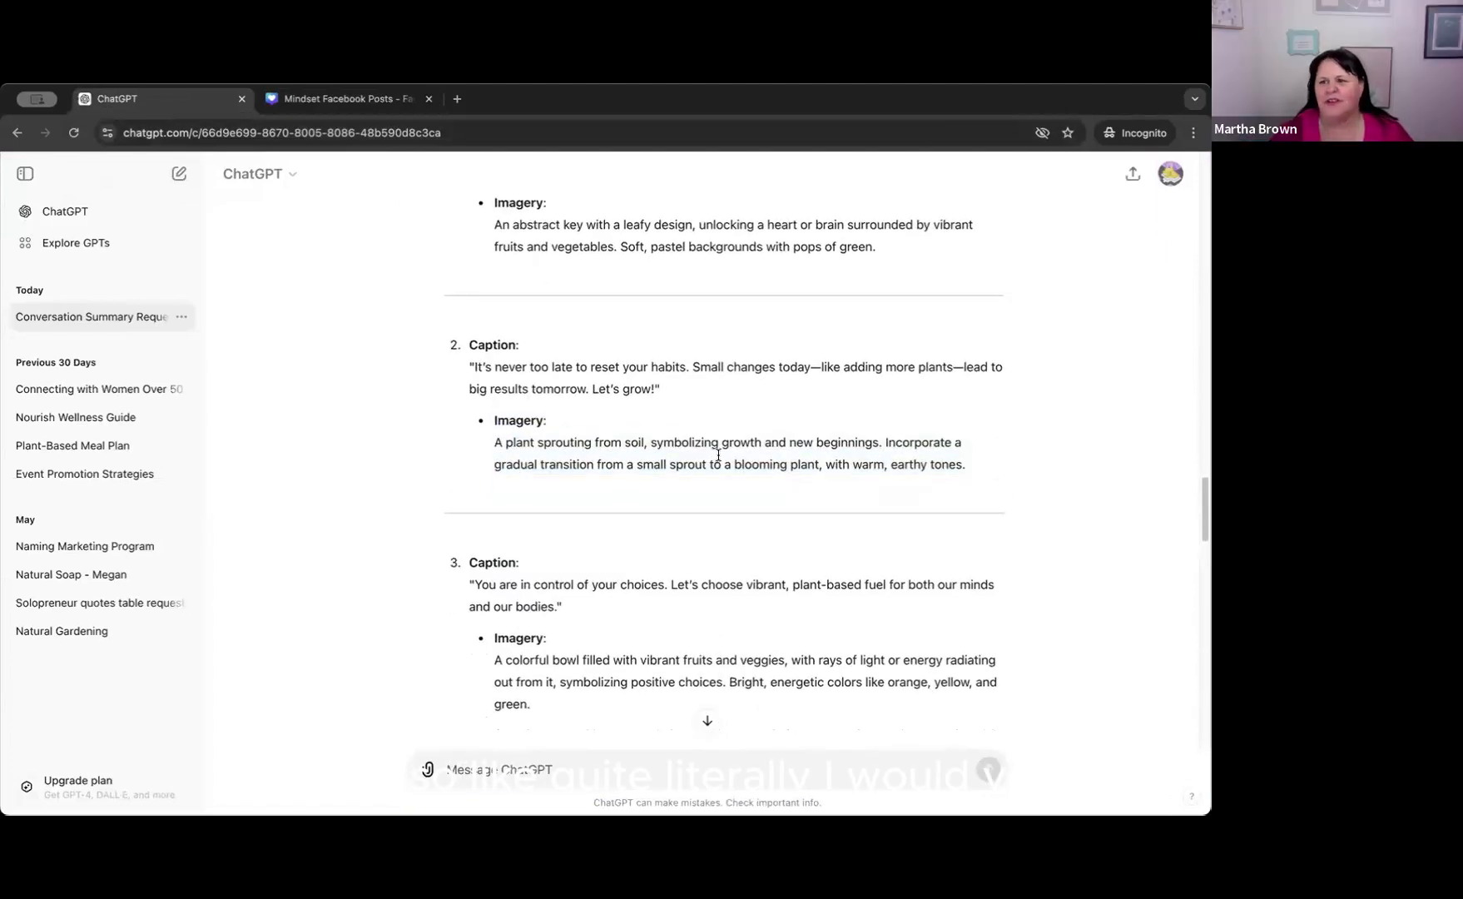
left_click_drag(494, 442, 981, 472)
key("super+c")
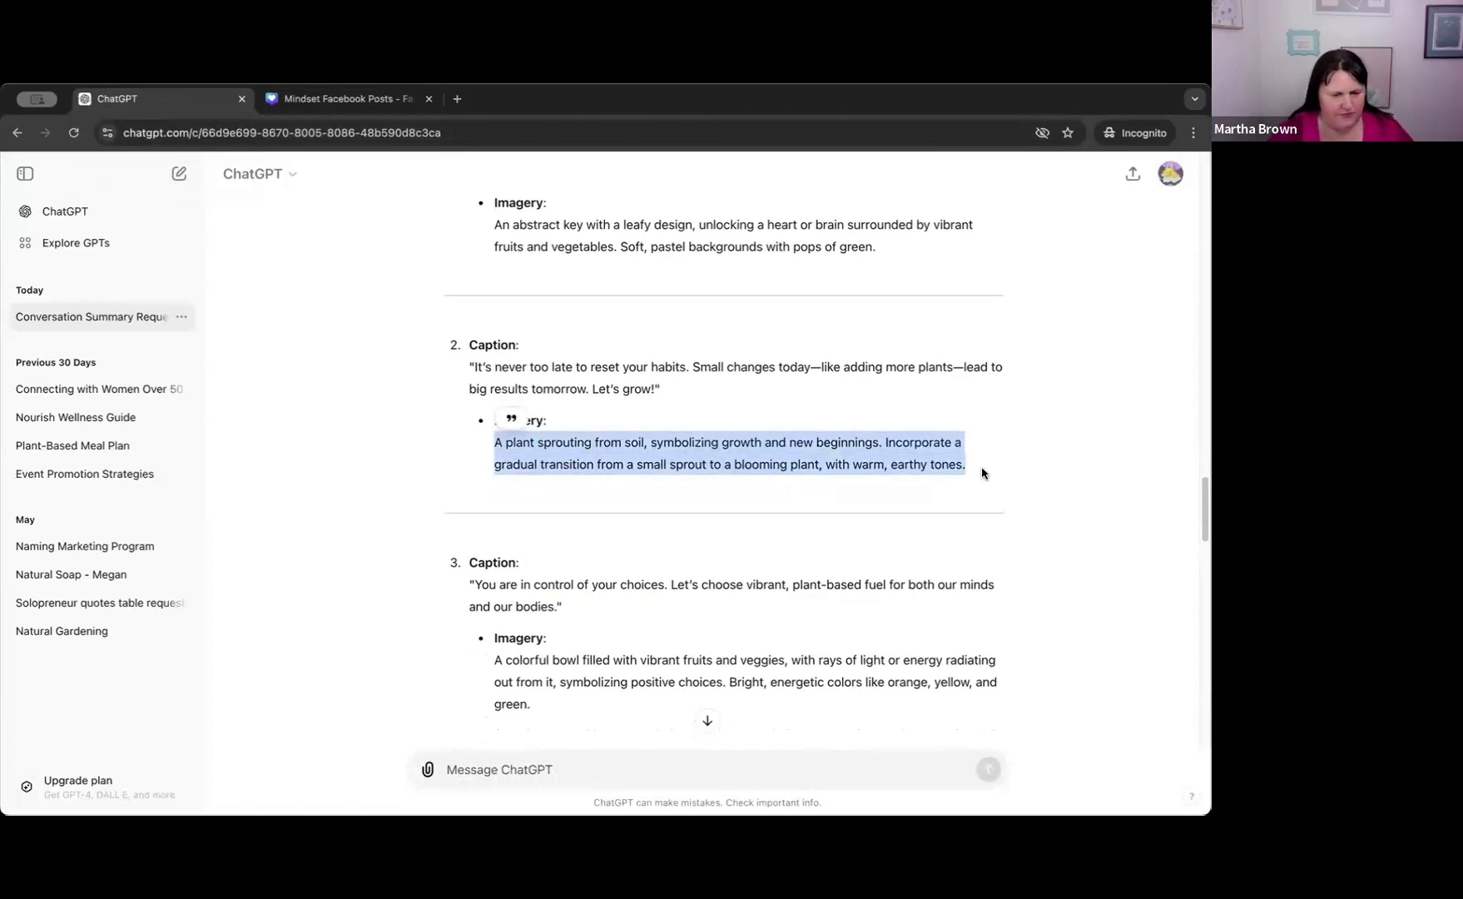
scroll(711, 607, "down", 5)
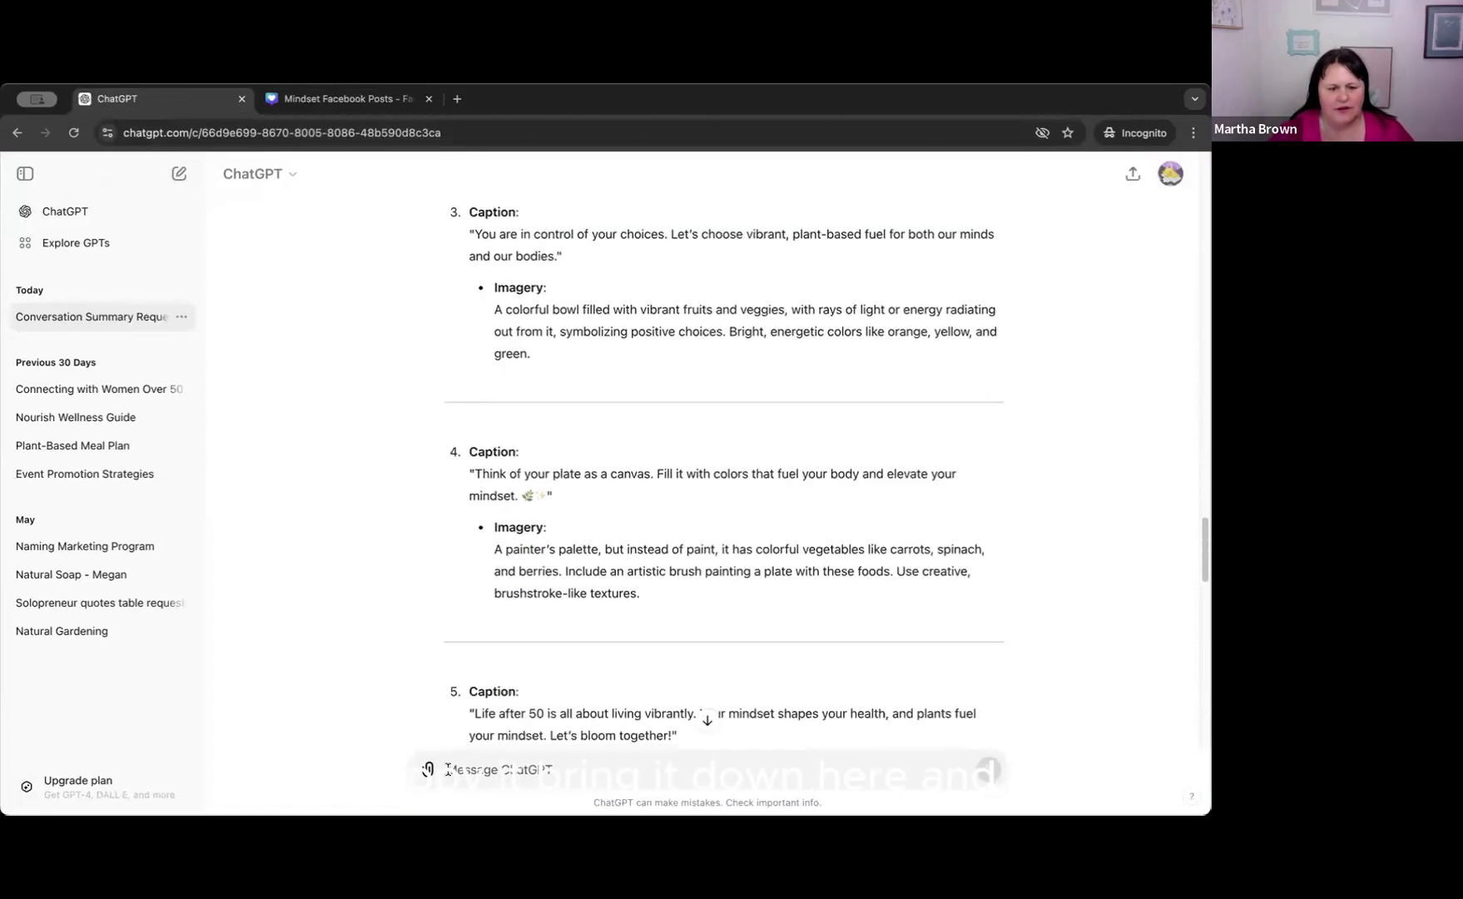
key("super+v")
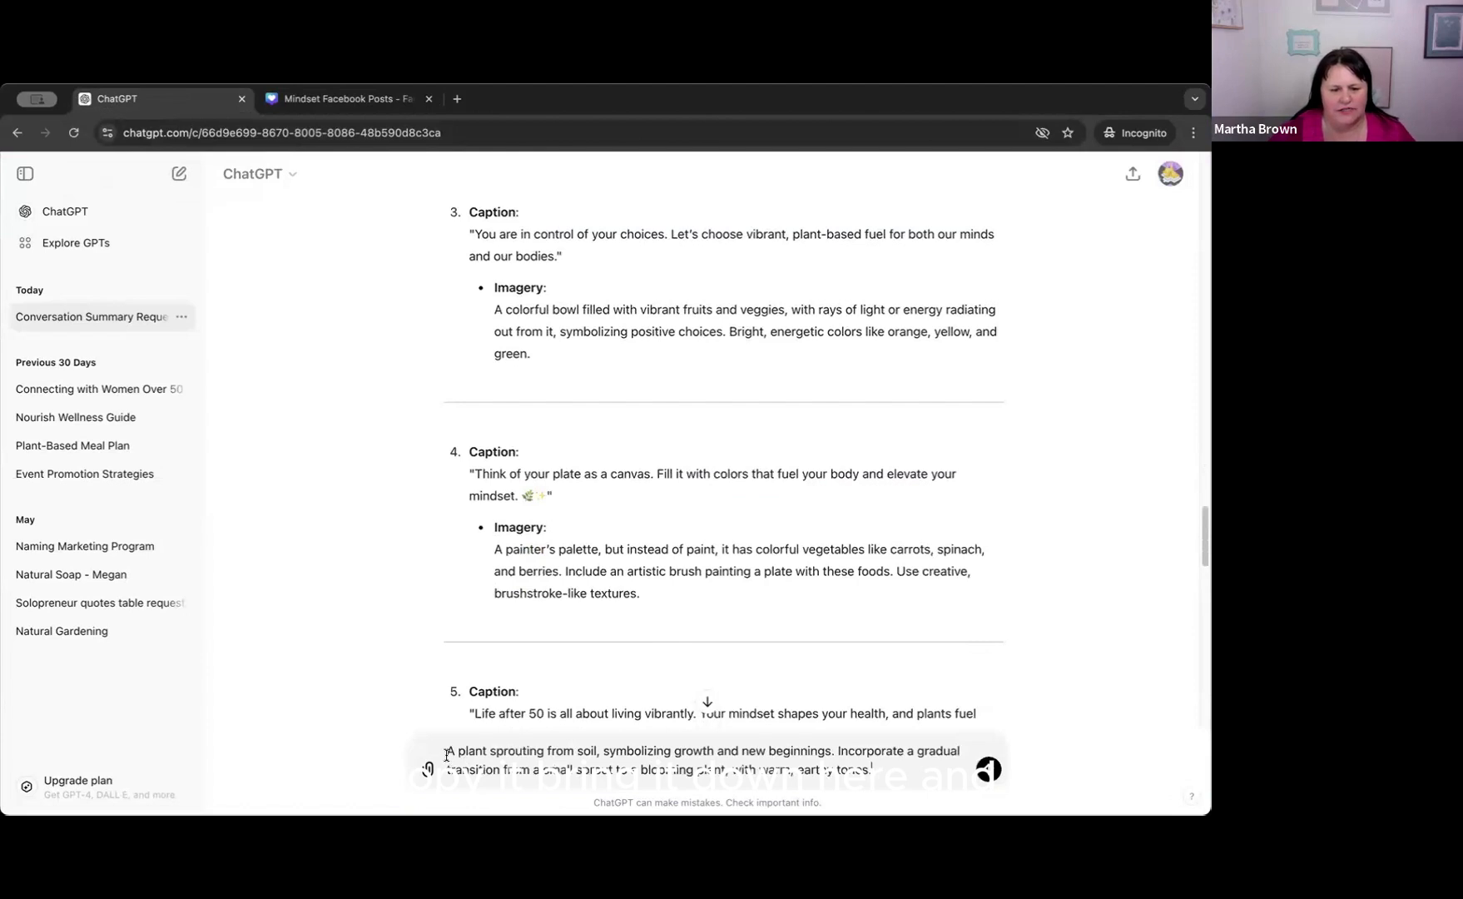
Start the message with "Could you please make this into an image...." ahead of the pasted imagery description.
type("Could you ple")
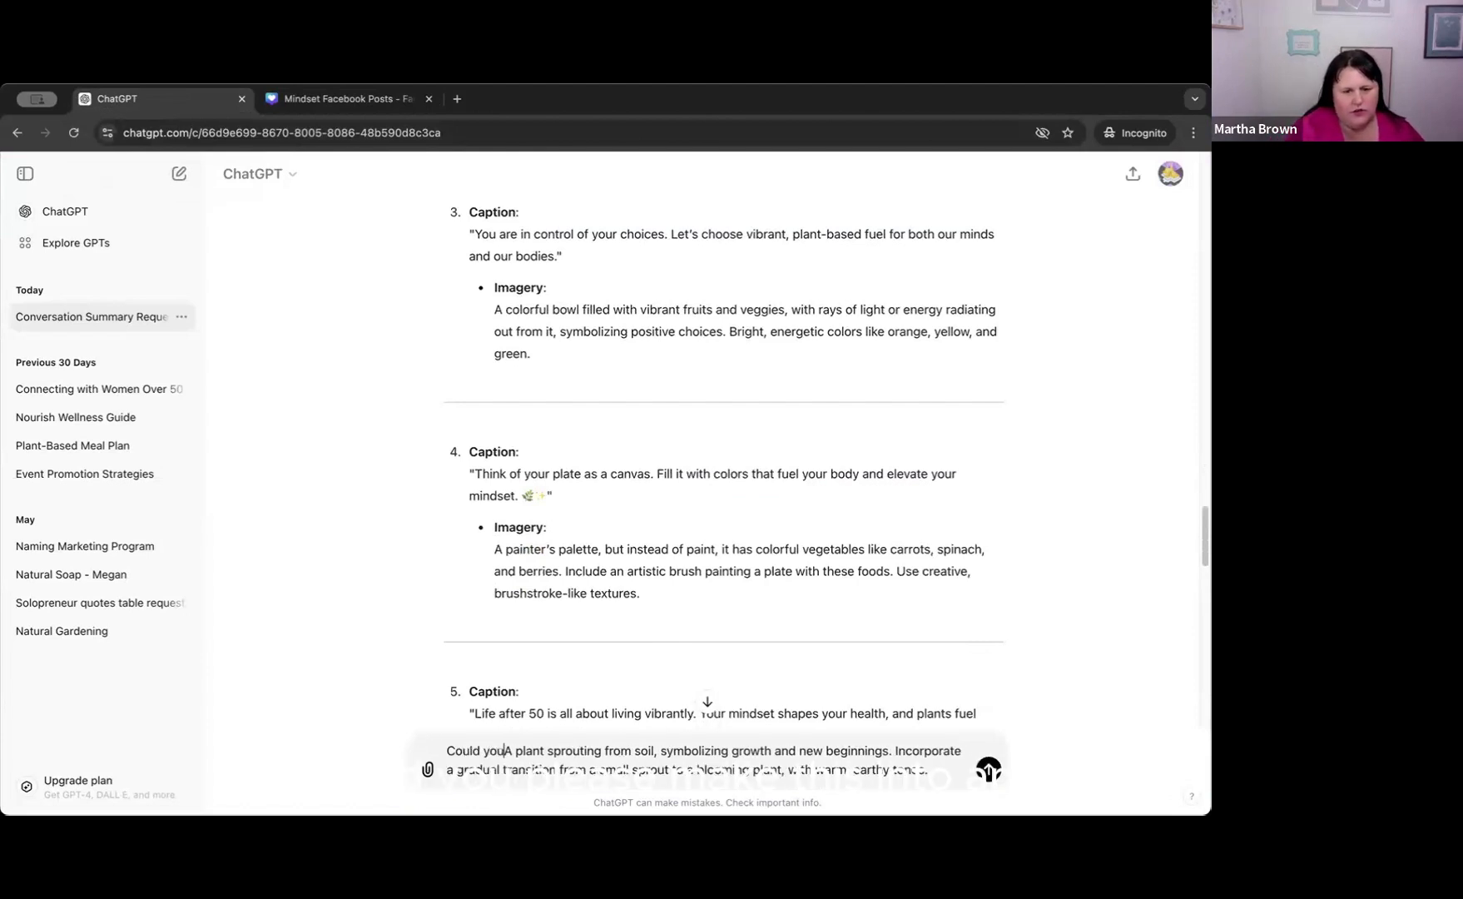
type("ase maek")
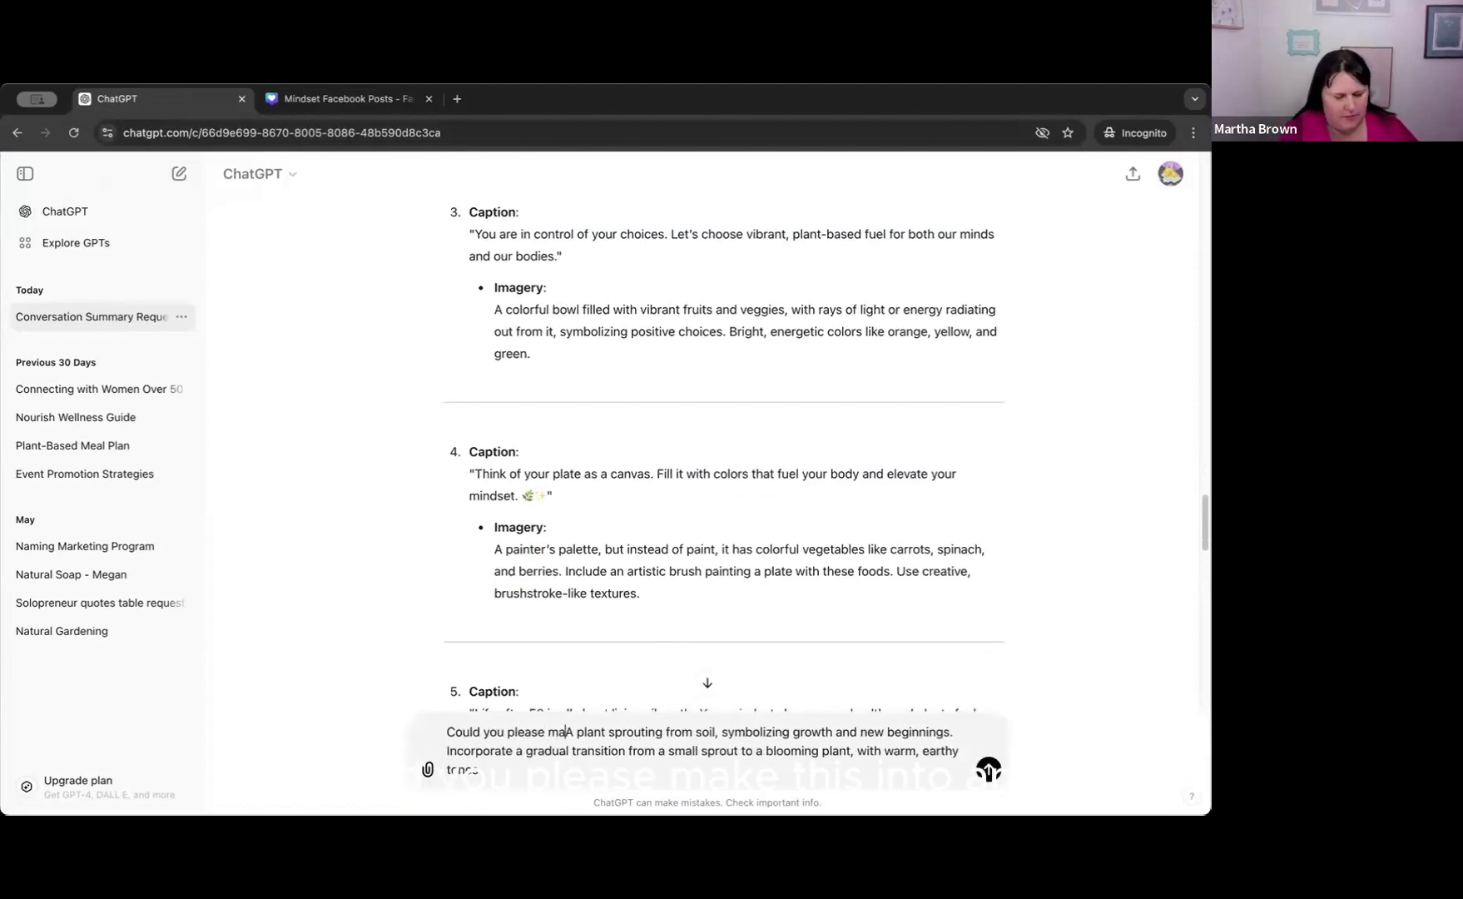
key("BackSpace")
key("BackSpace")
key("BackSpace")
type("ke this ")
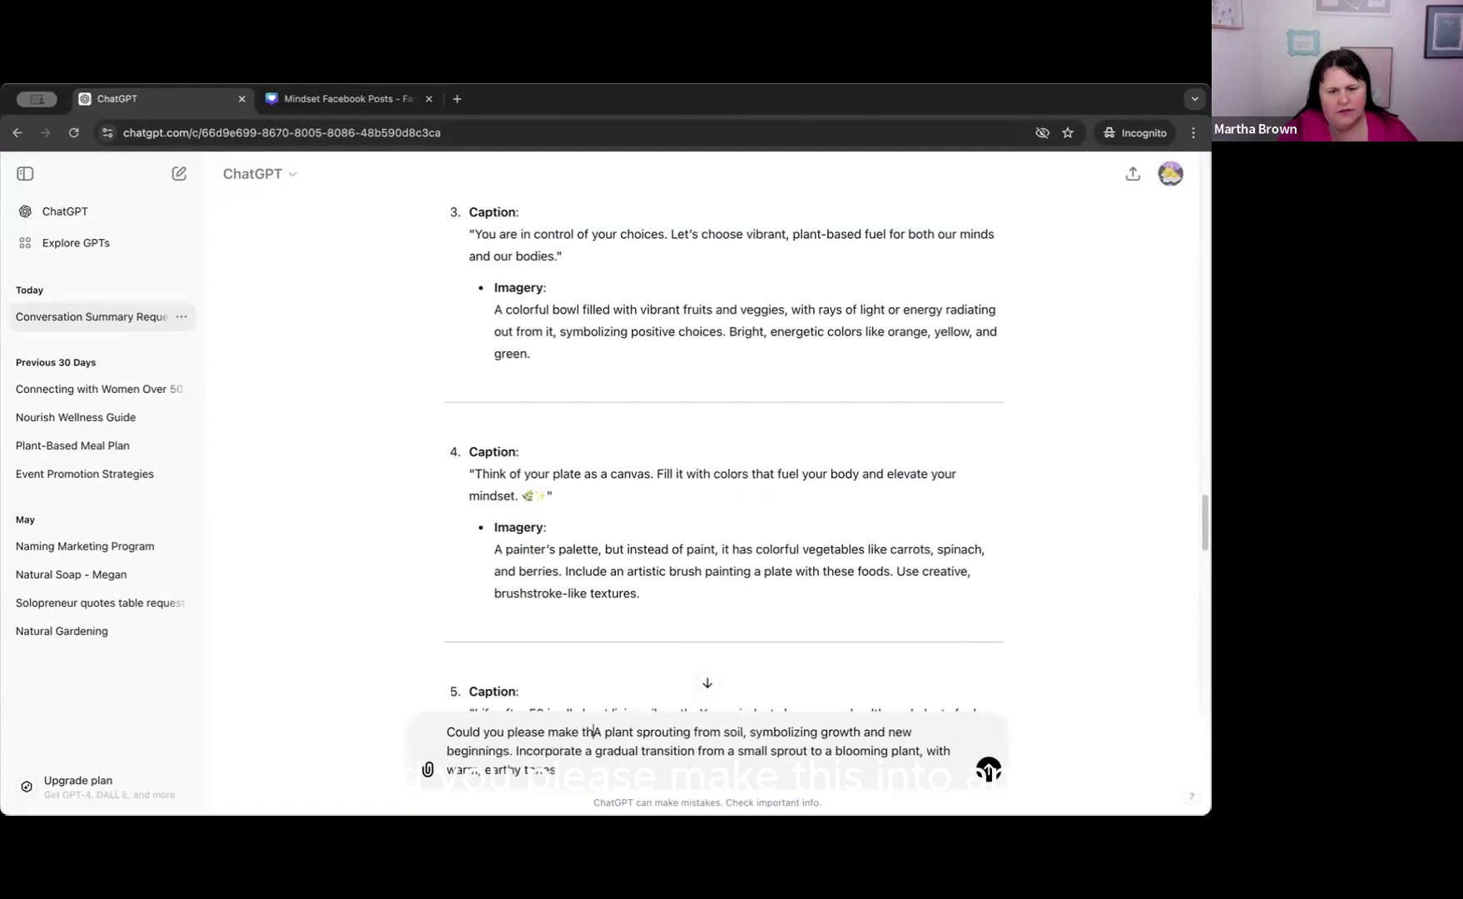
type("into an imag")
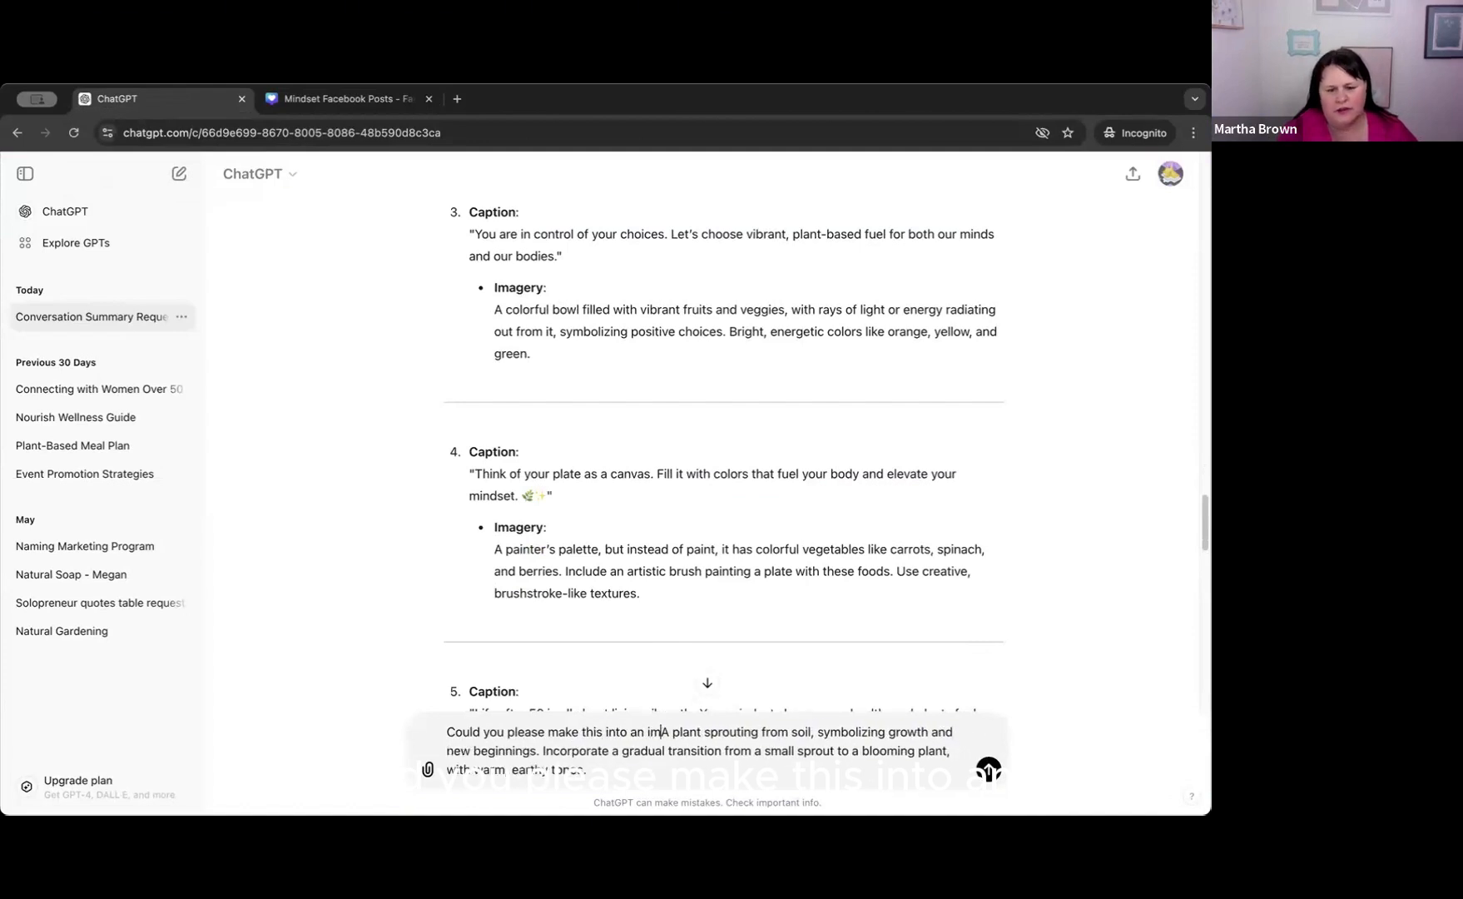
type("e")
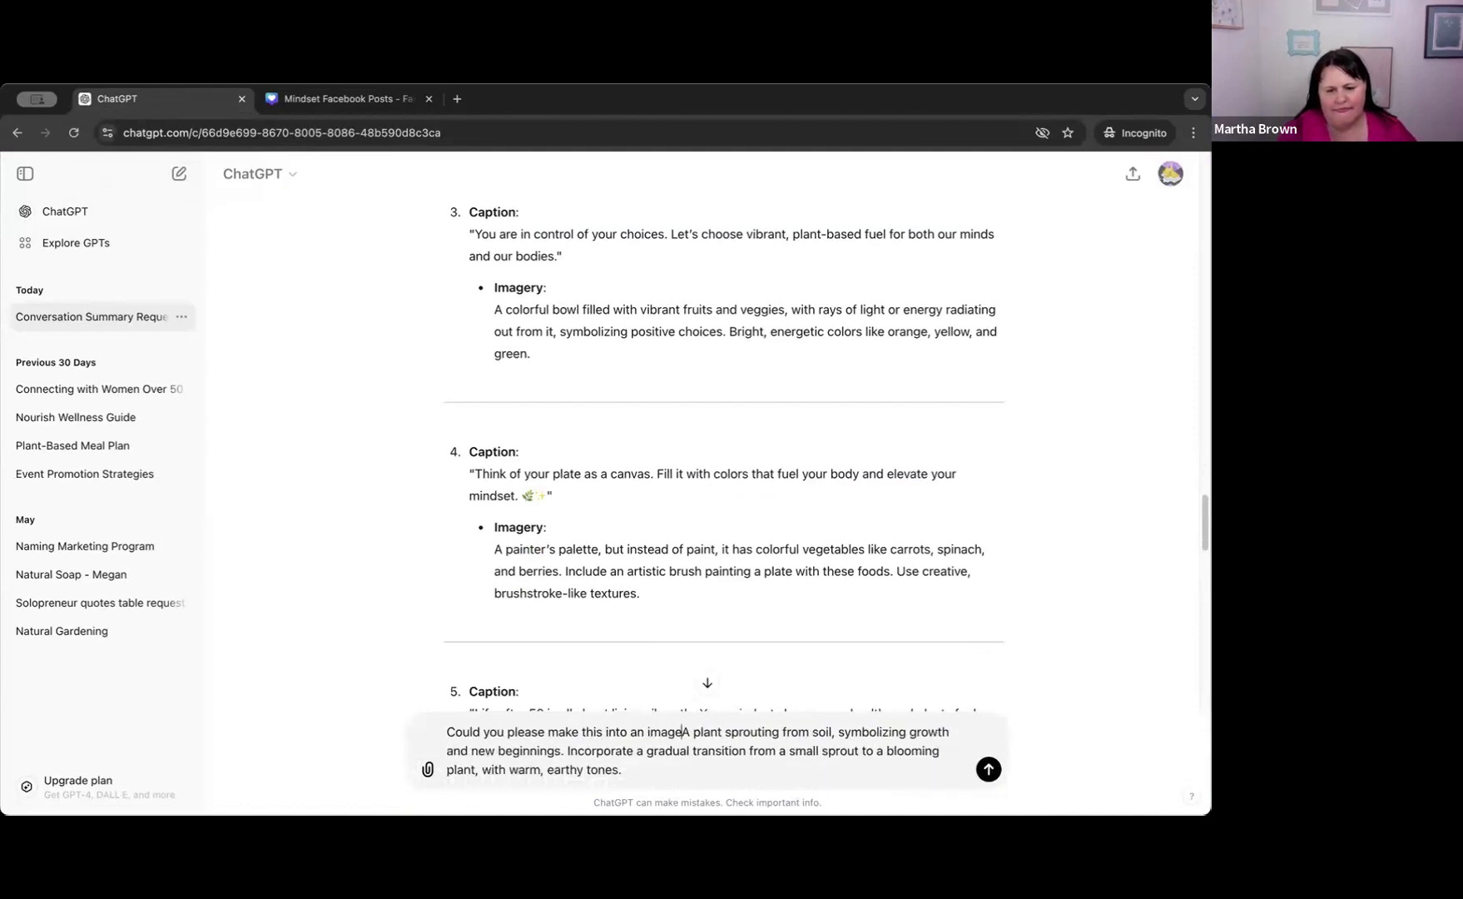
type("....Use ")
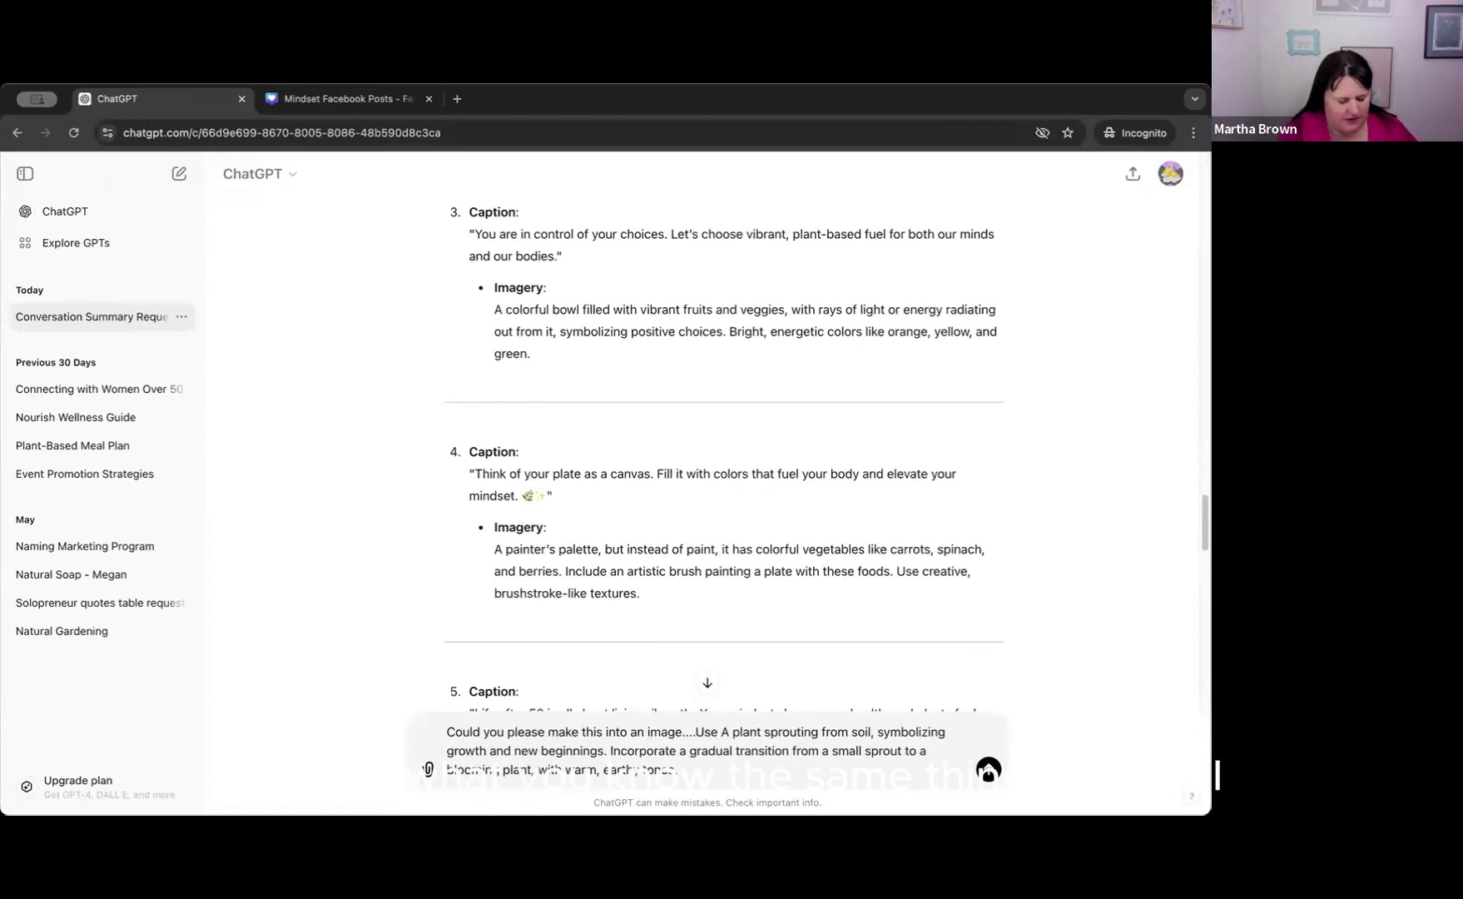
type("royal ")
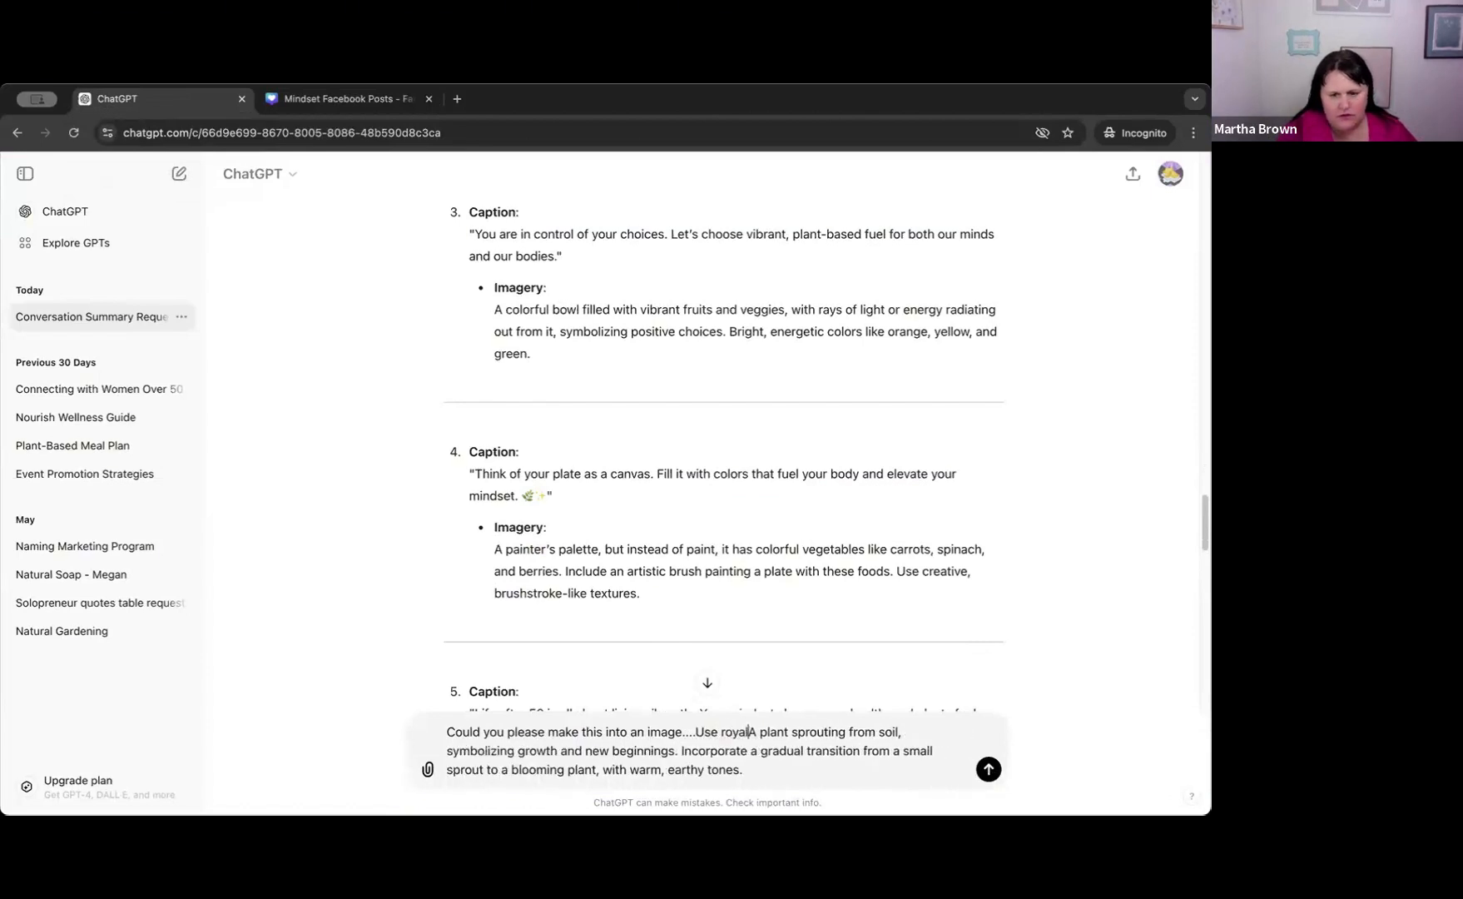
type("blues ad")
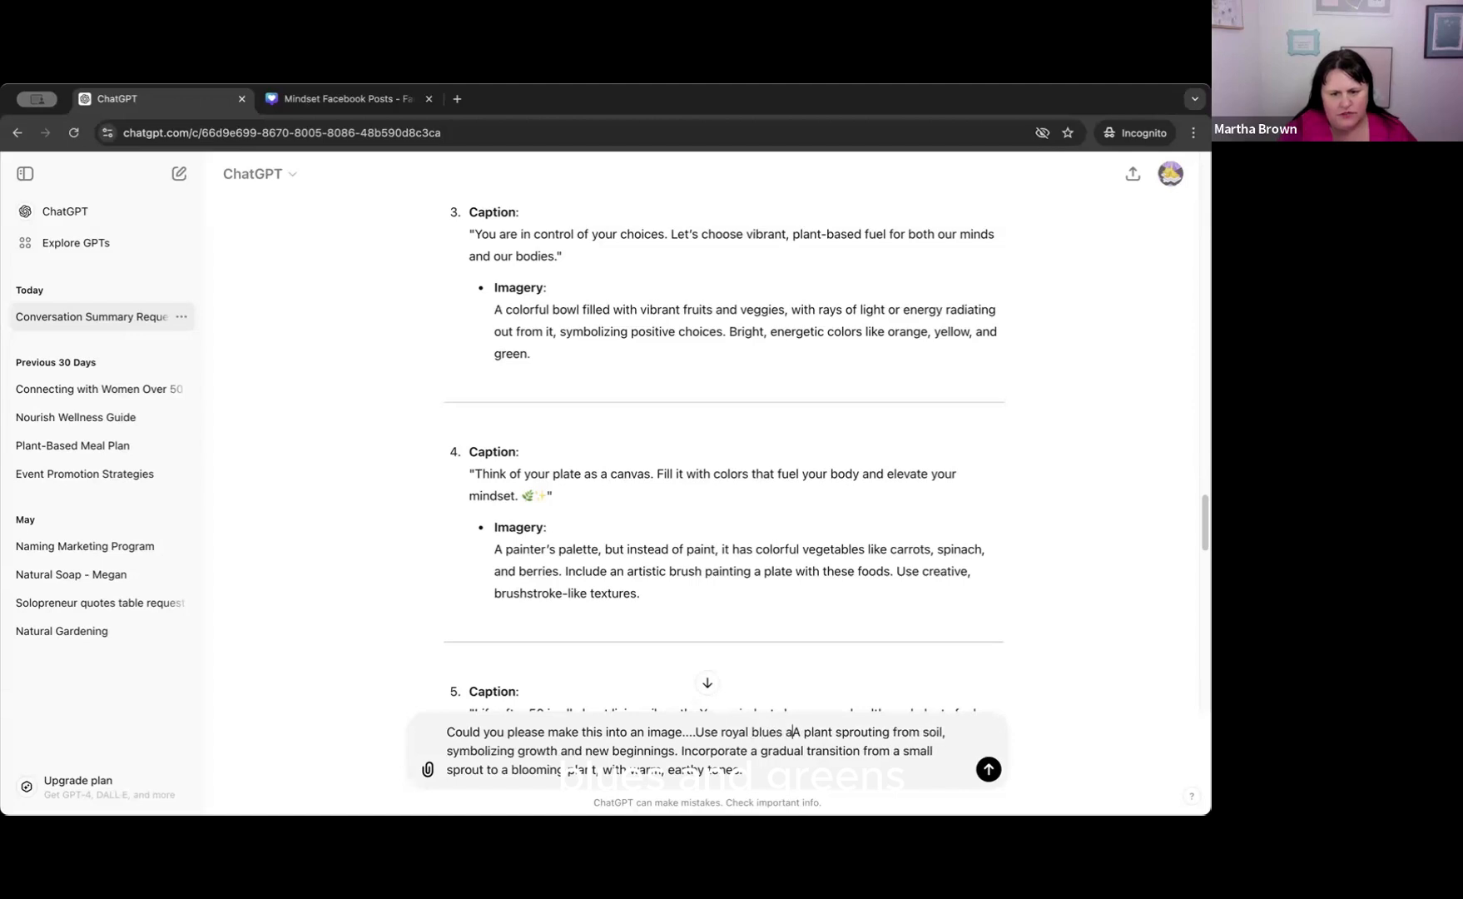
Insert "Use royal blues and greens." between the image request and the plant description.
key("BackSpace")
type("nd greens")
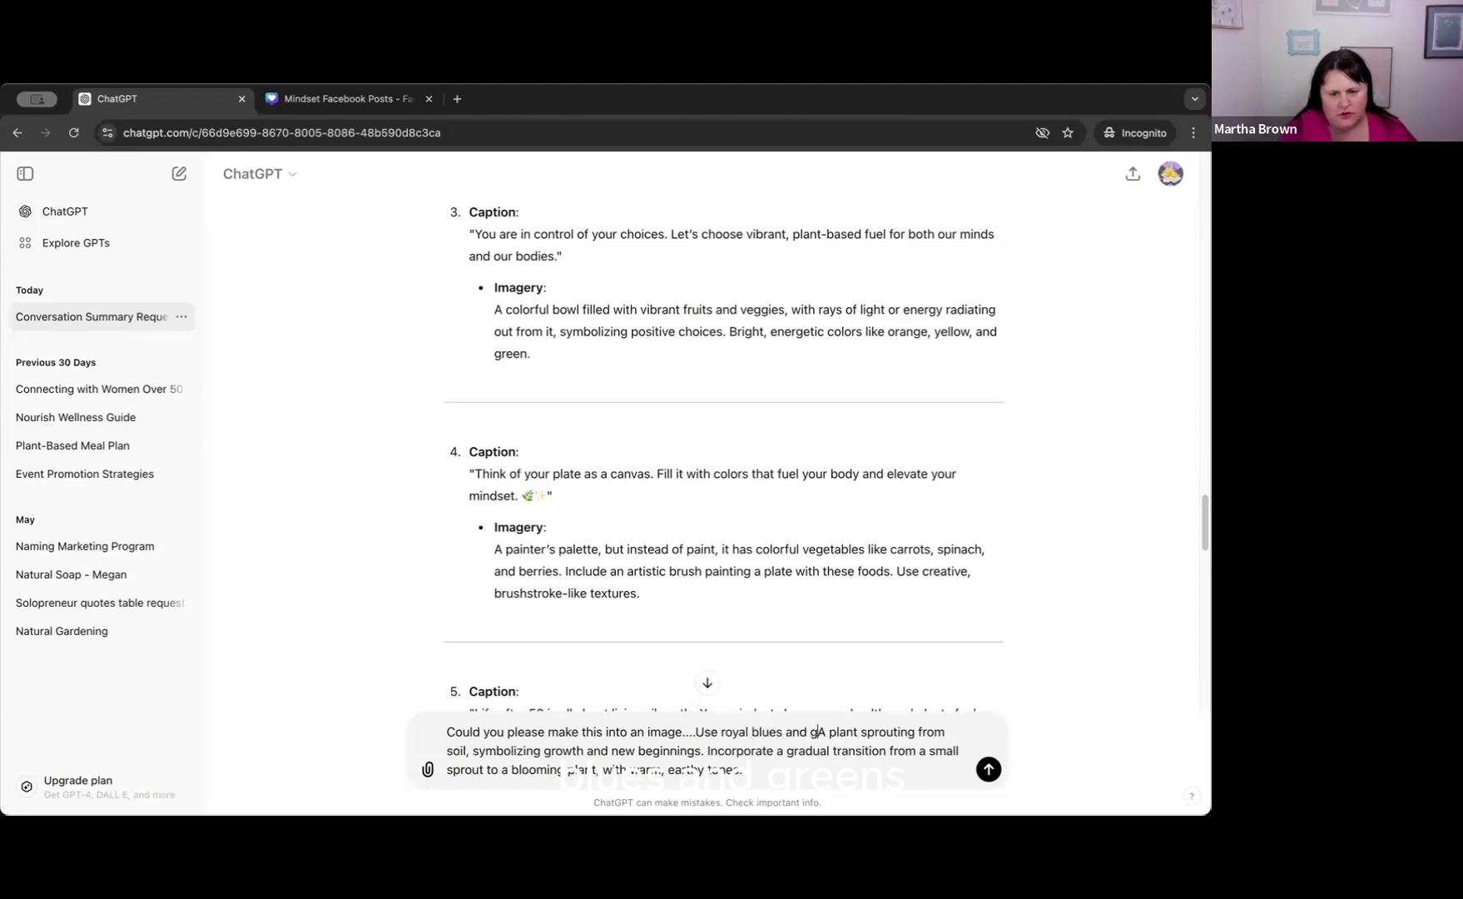
type(".")
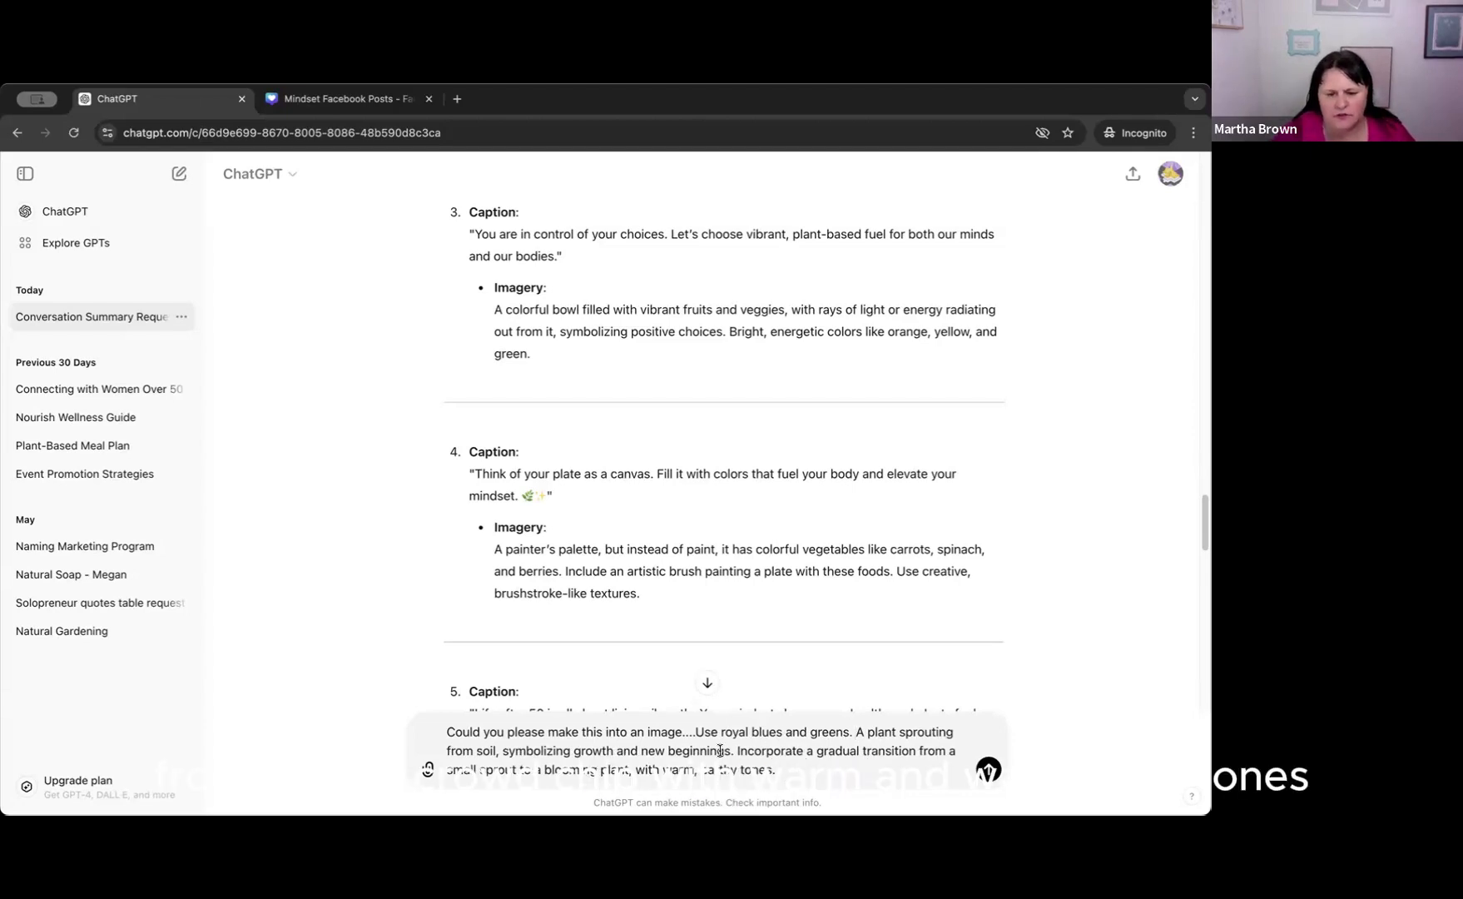
Copy the color instruction to the end of the message and reword it as "Add in royal blues and greens.".
left_click_drag(695, 732, 850, 733)
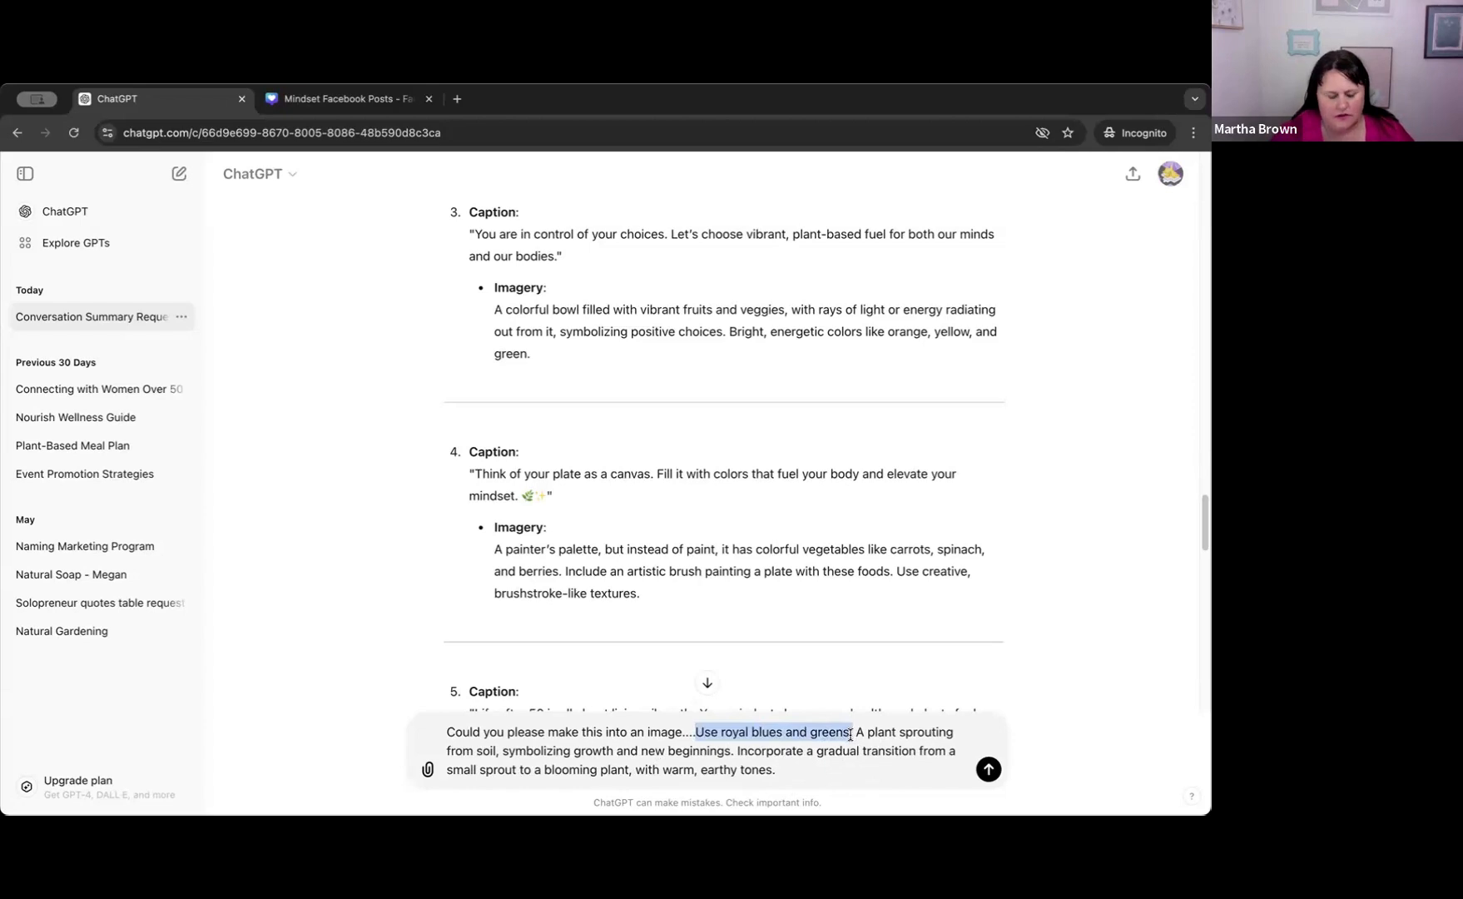
left_click(808, 773)
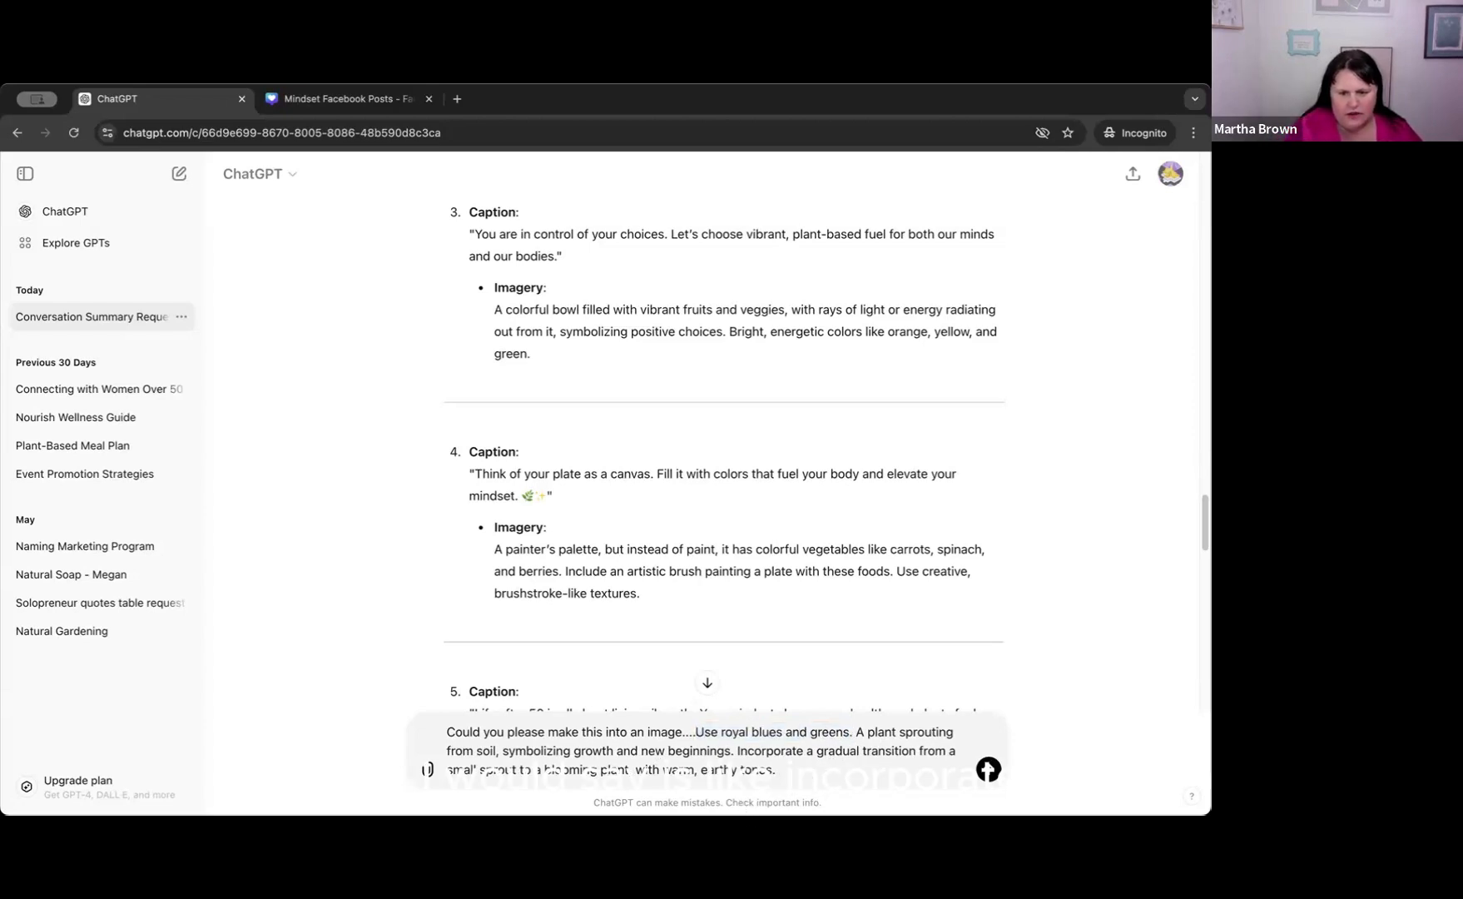
type("Add in")
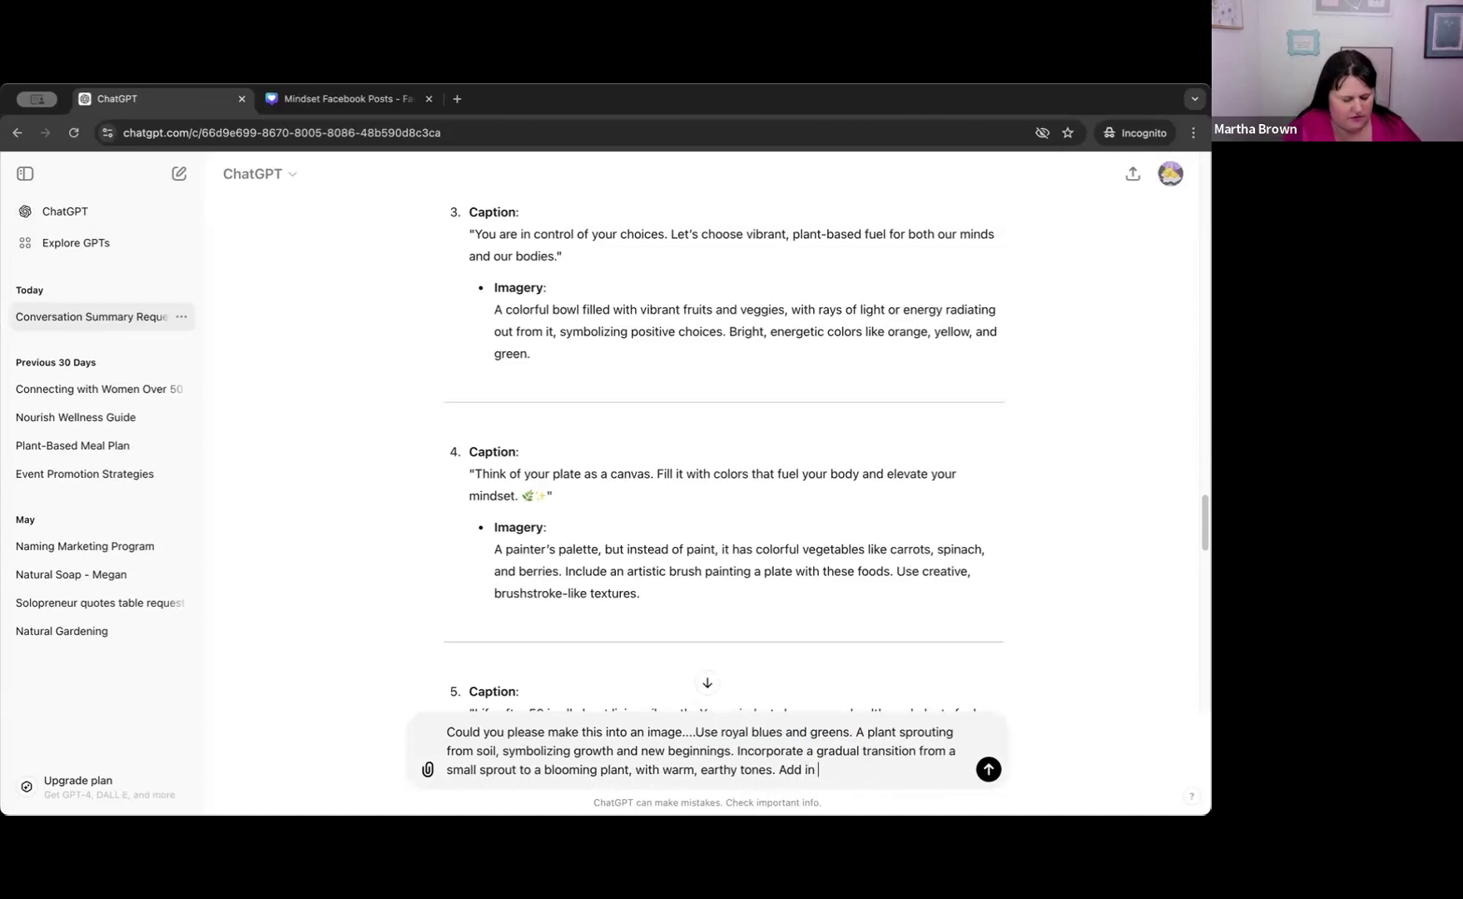
type("Use royal blues and greens.")
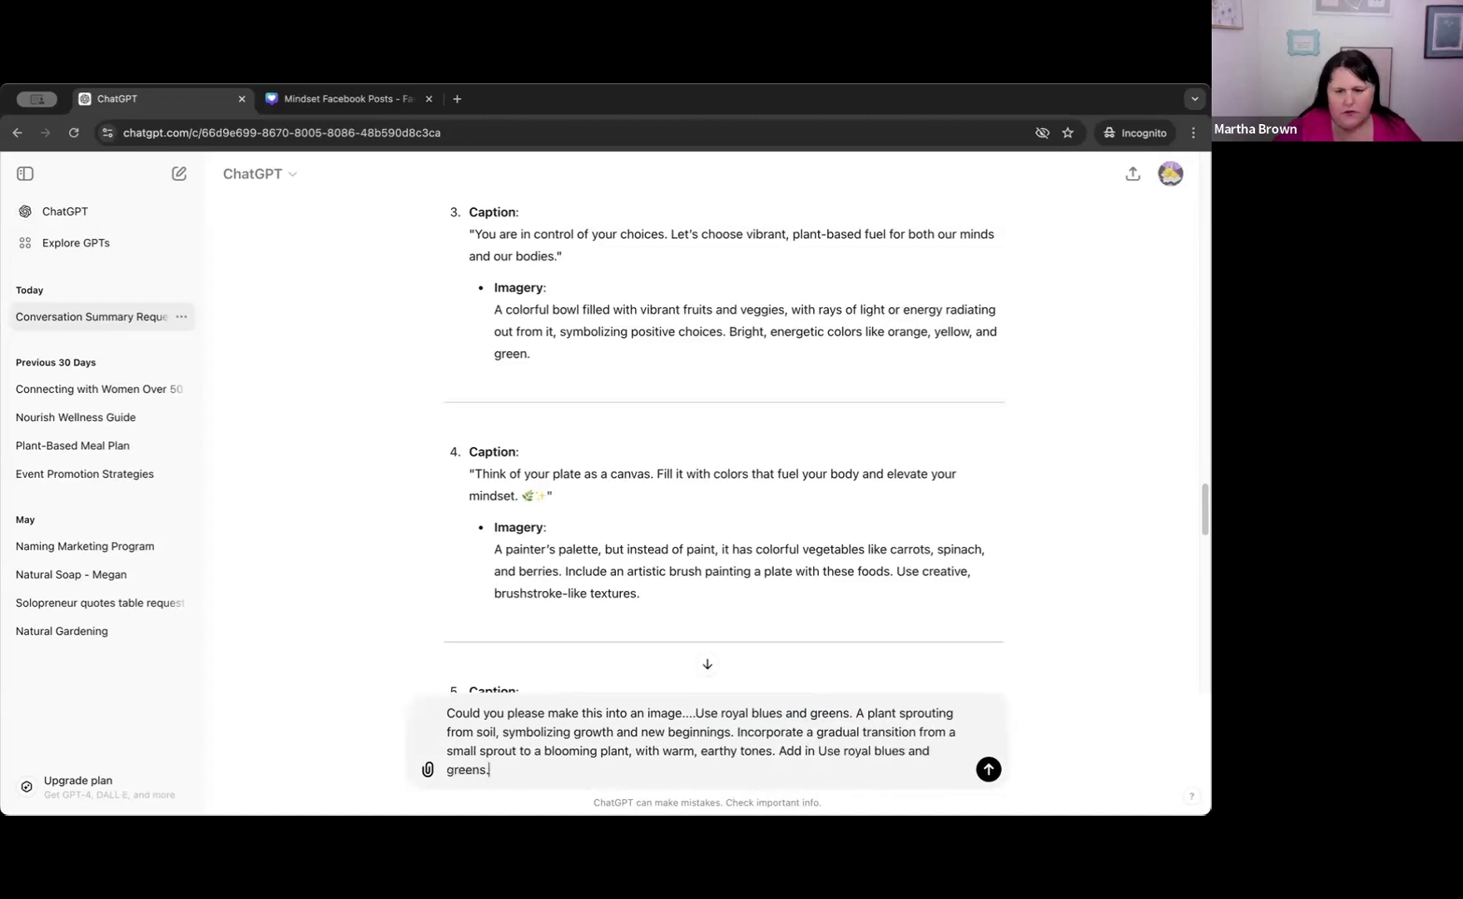
double_click(832, 751)
key("BackSpace")
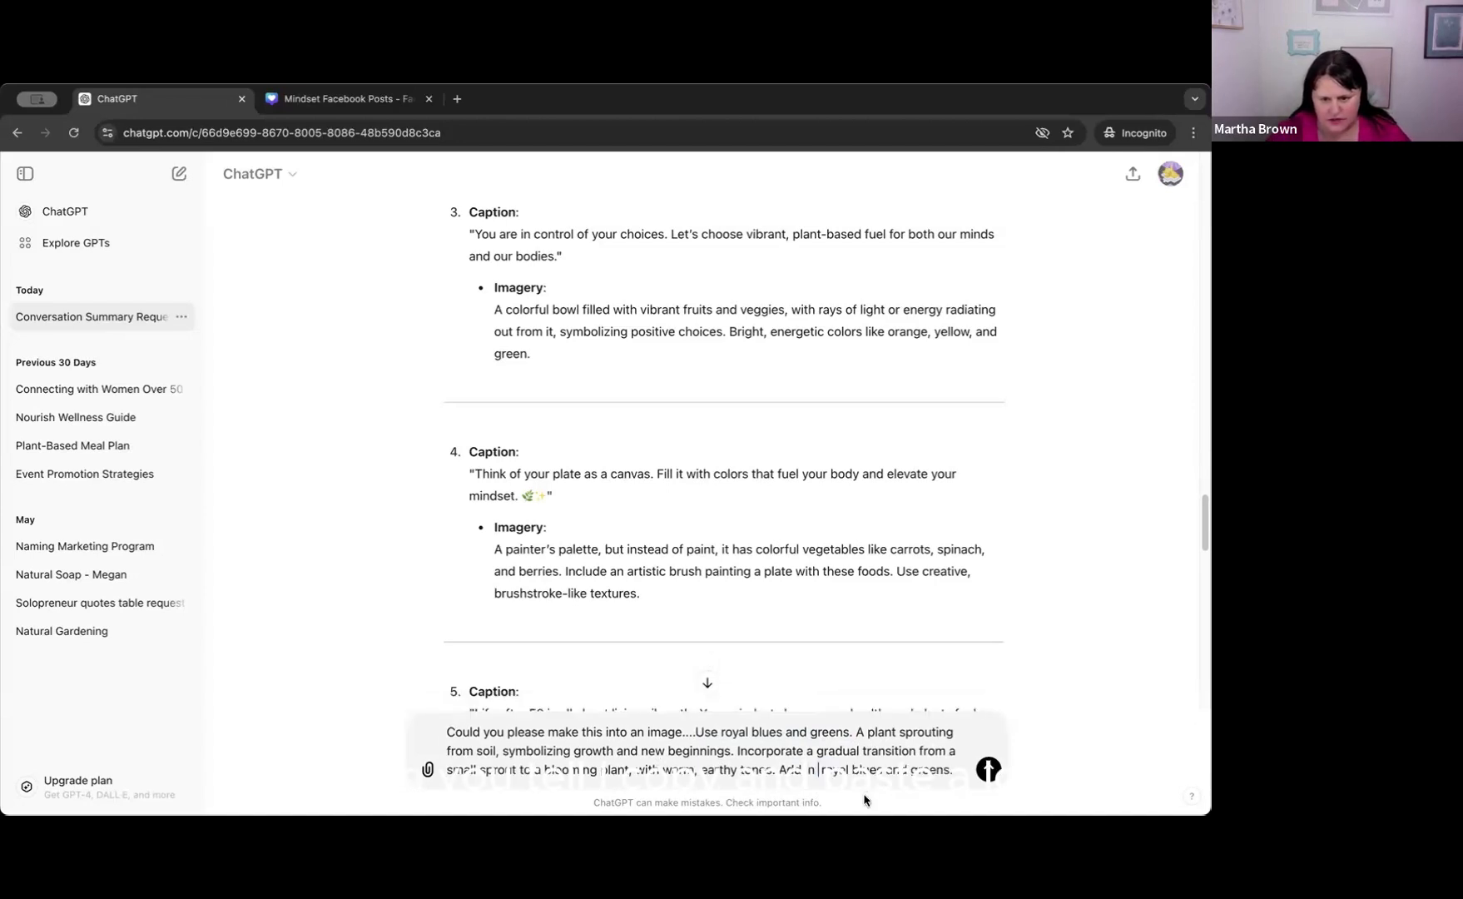
Delete the earlier "Use royal blues and greens." sentence from the message and send the image request.
left_click(854, 732)
left_click_drag(819, 730, 698, 731)
key("BackSpace")
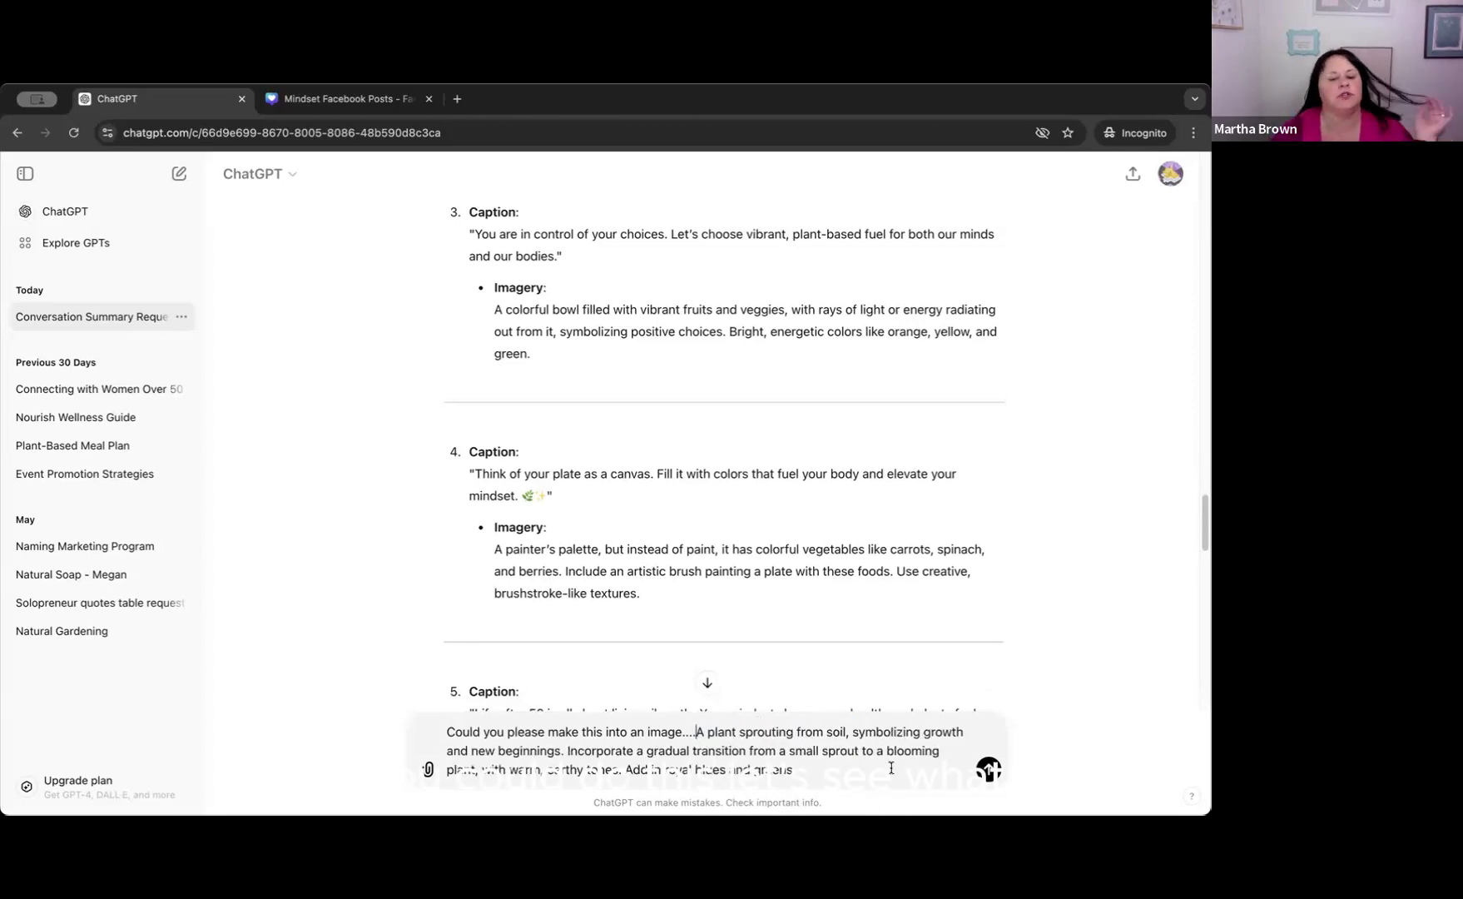
left_click(988, 769)
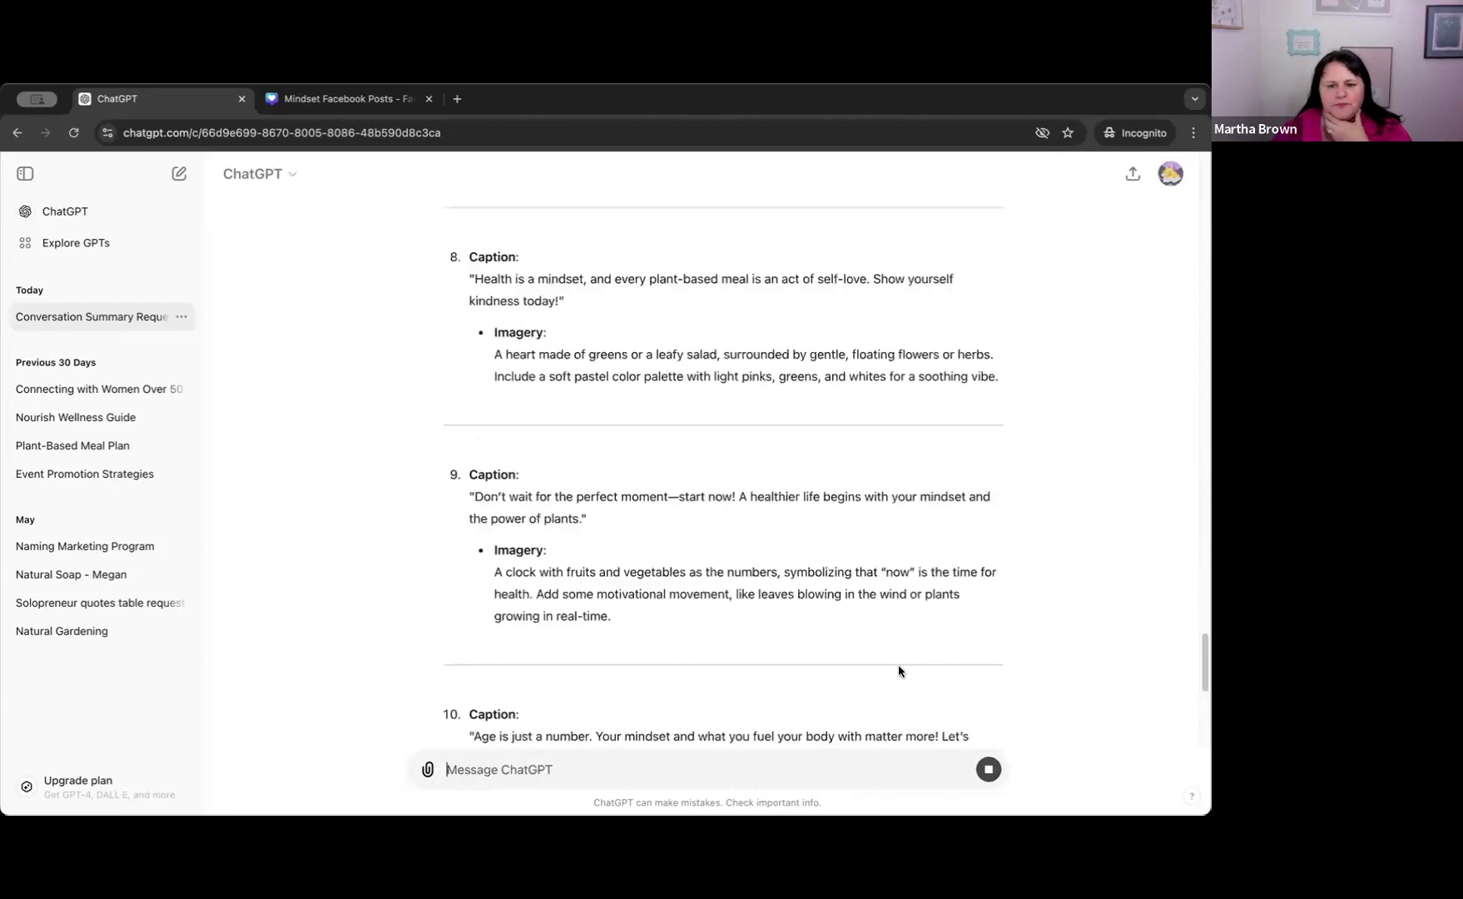
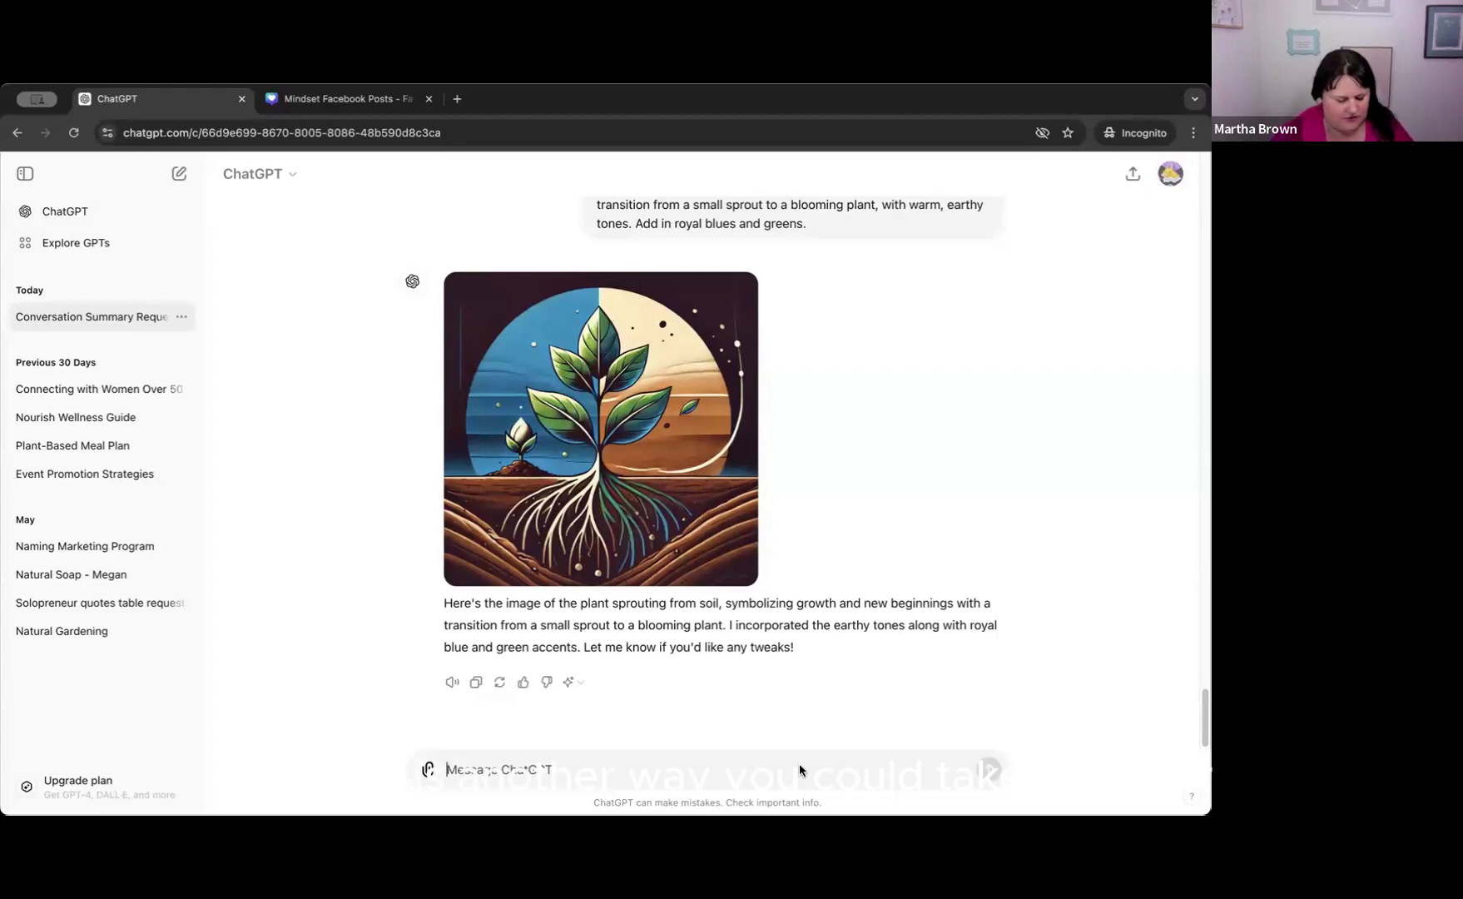
type("Use royal blues and greens")
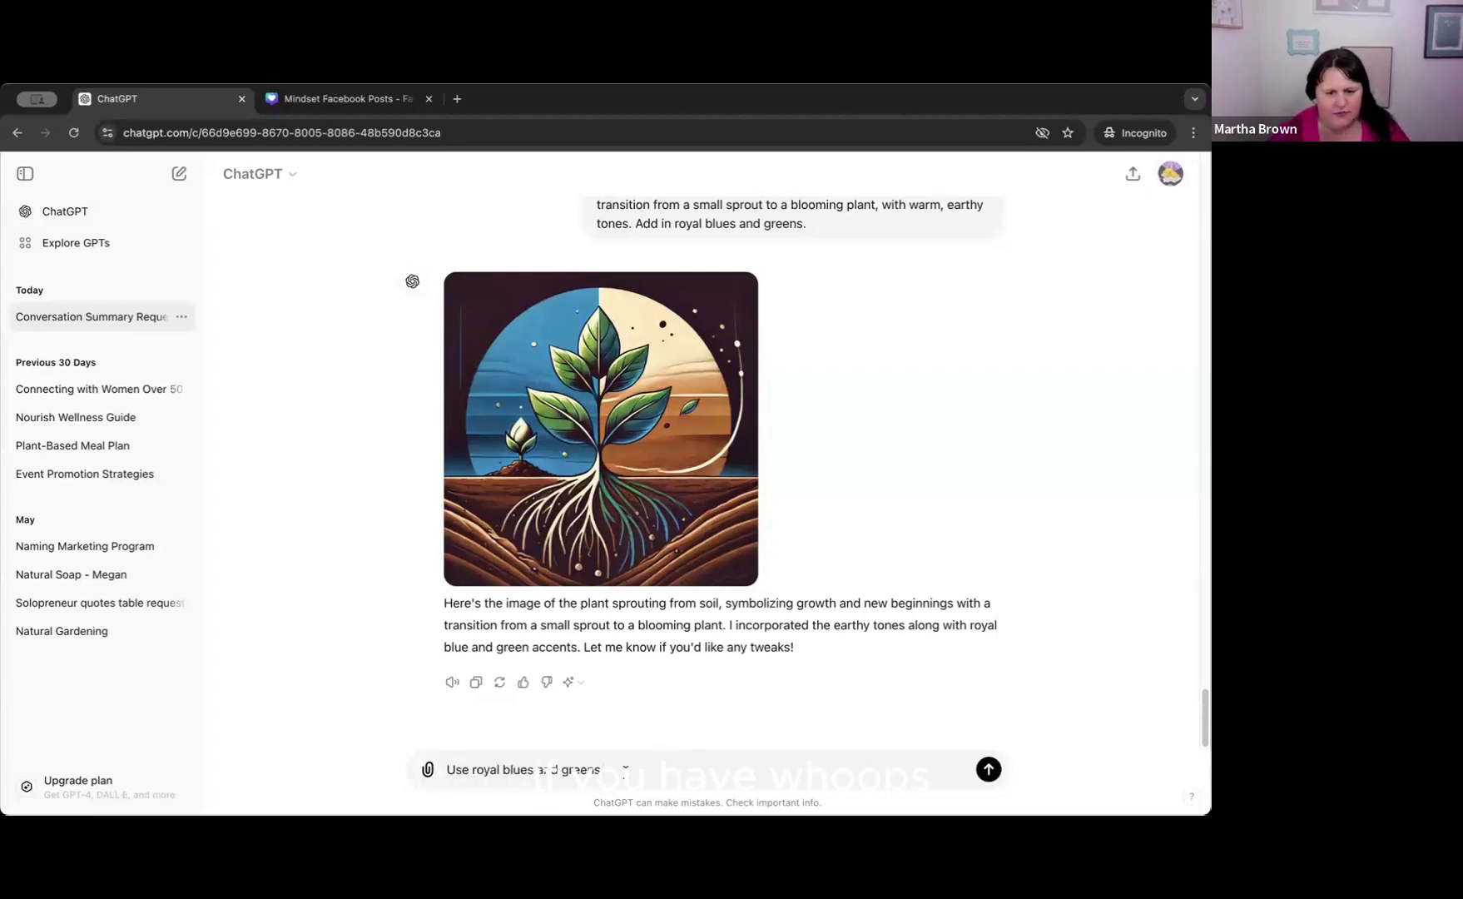
left_click_drag(624, 768, 428, 768)
key("BackSpace")
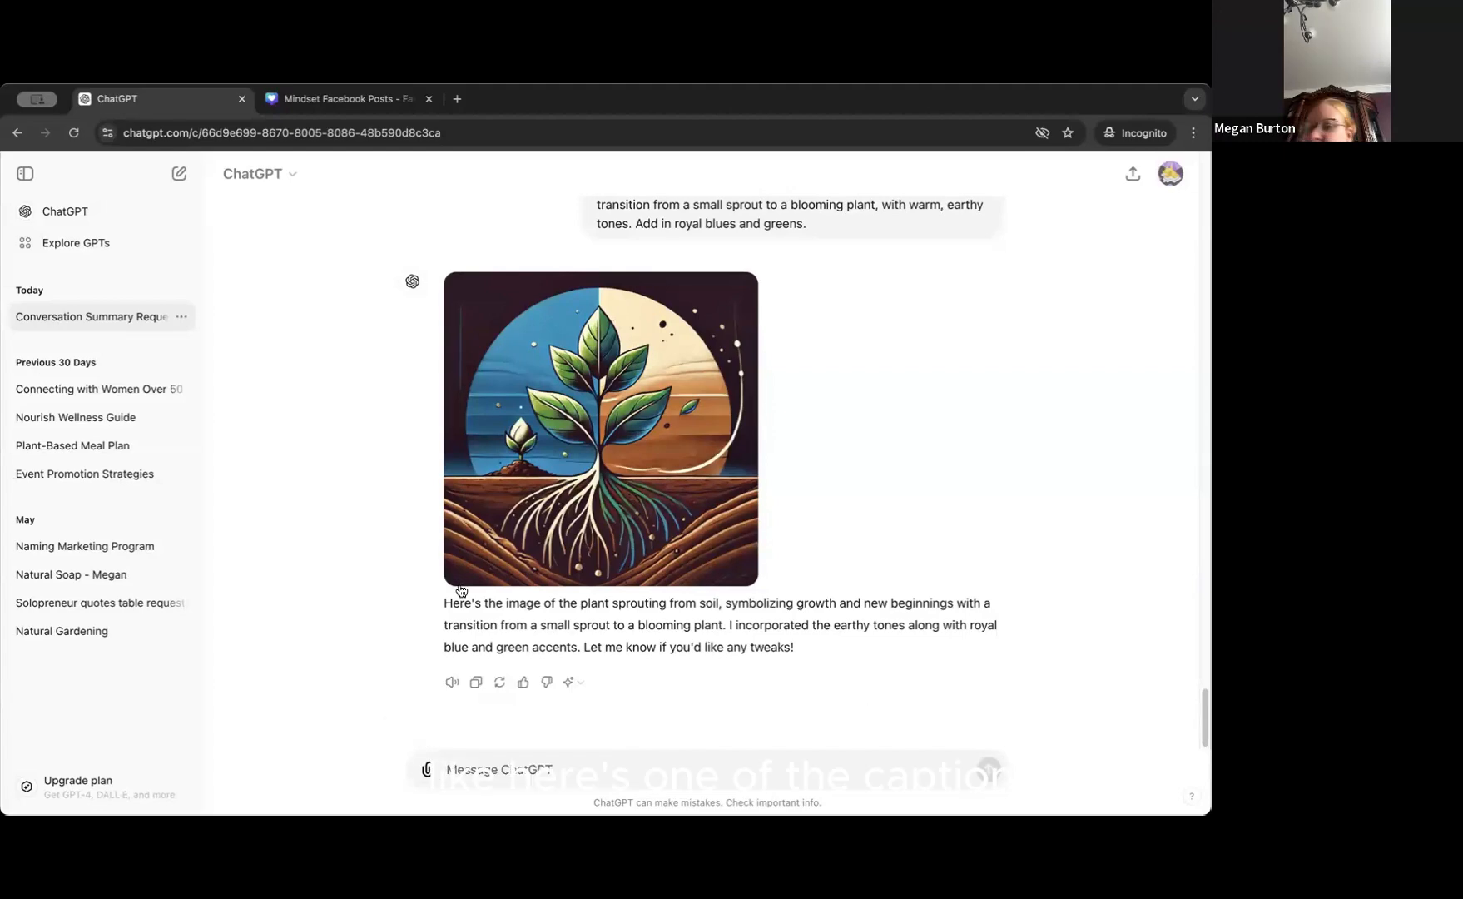
Find caption 2 in the earlier reply and copy its imagery description of a plant sprouting from soil.
scroll(499, 566, "up", 10)
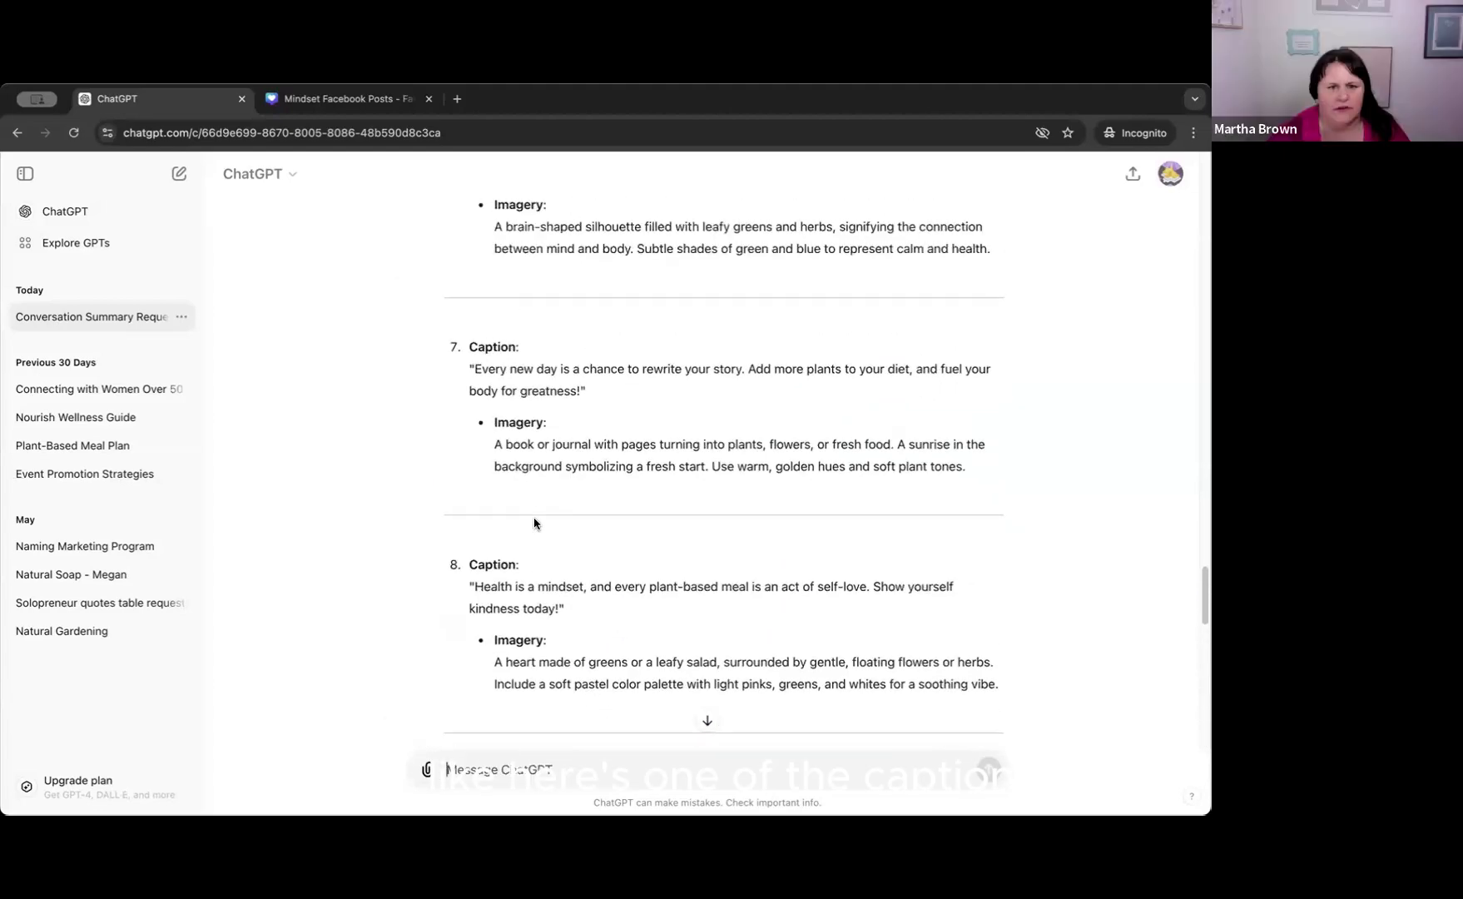
scroll(535, 508, "up", 3)
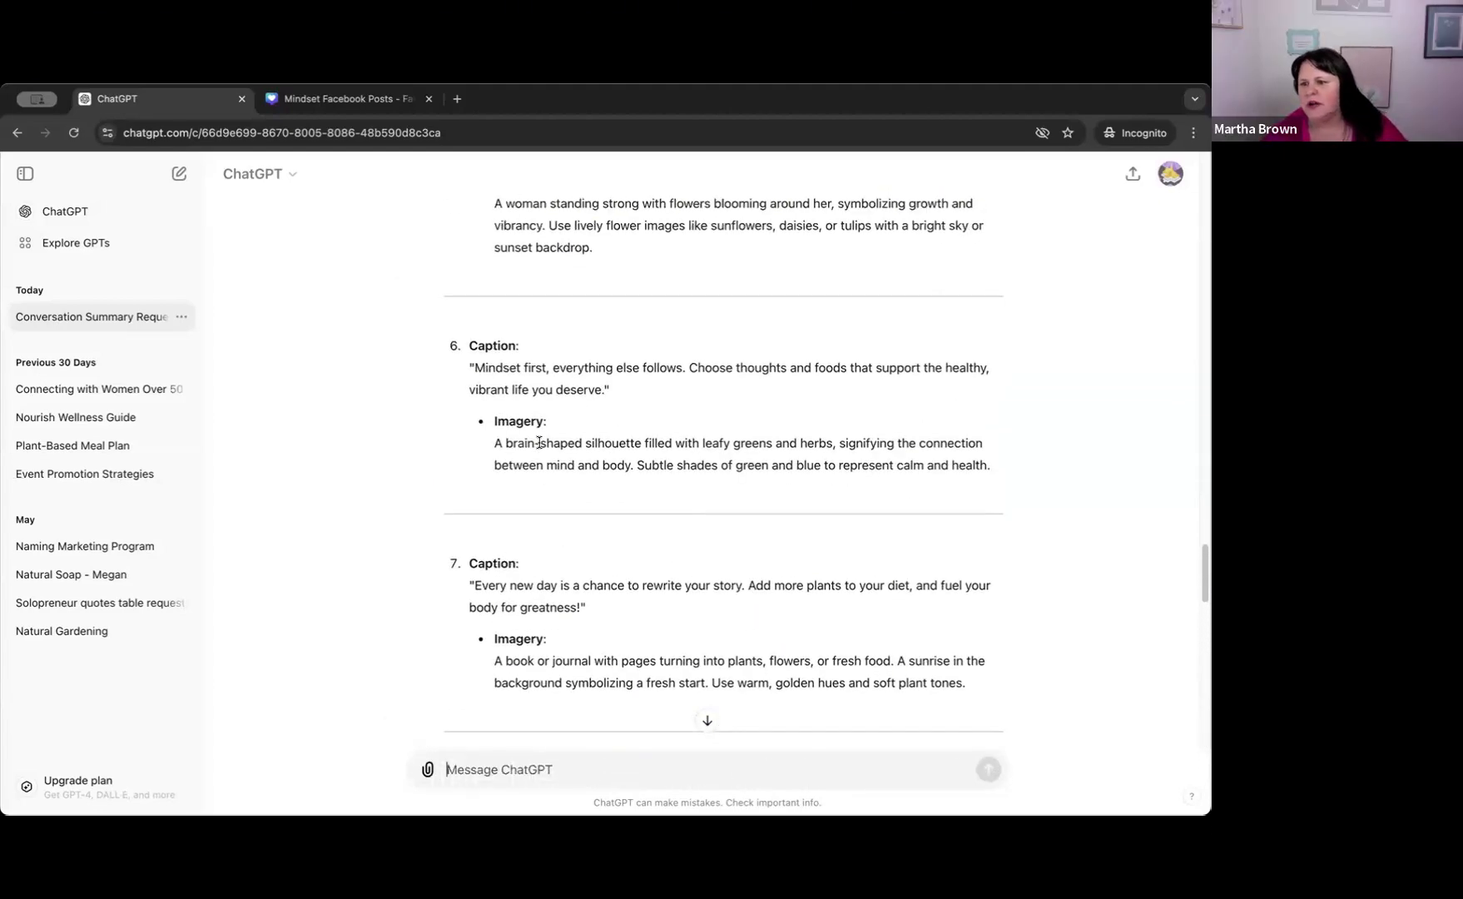
scroll(541, 444, "up", 3)
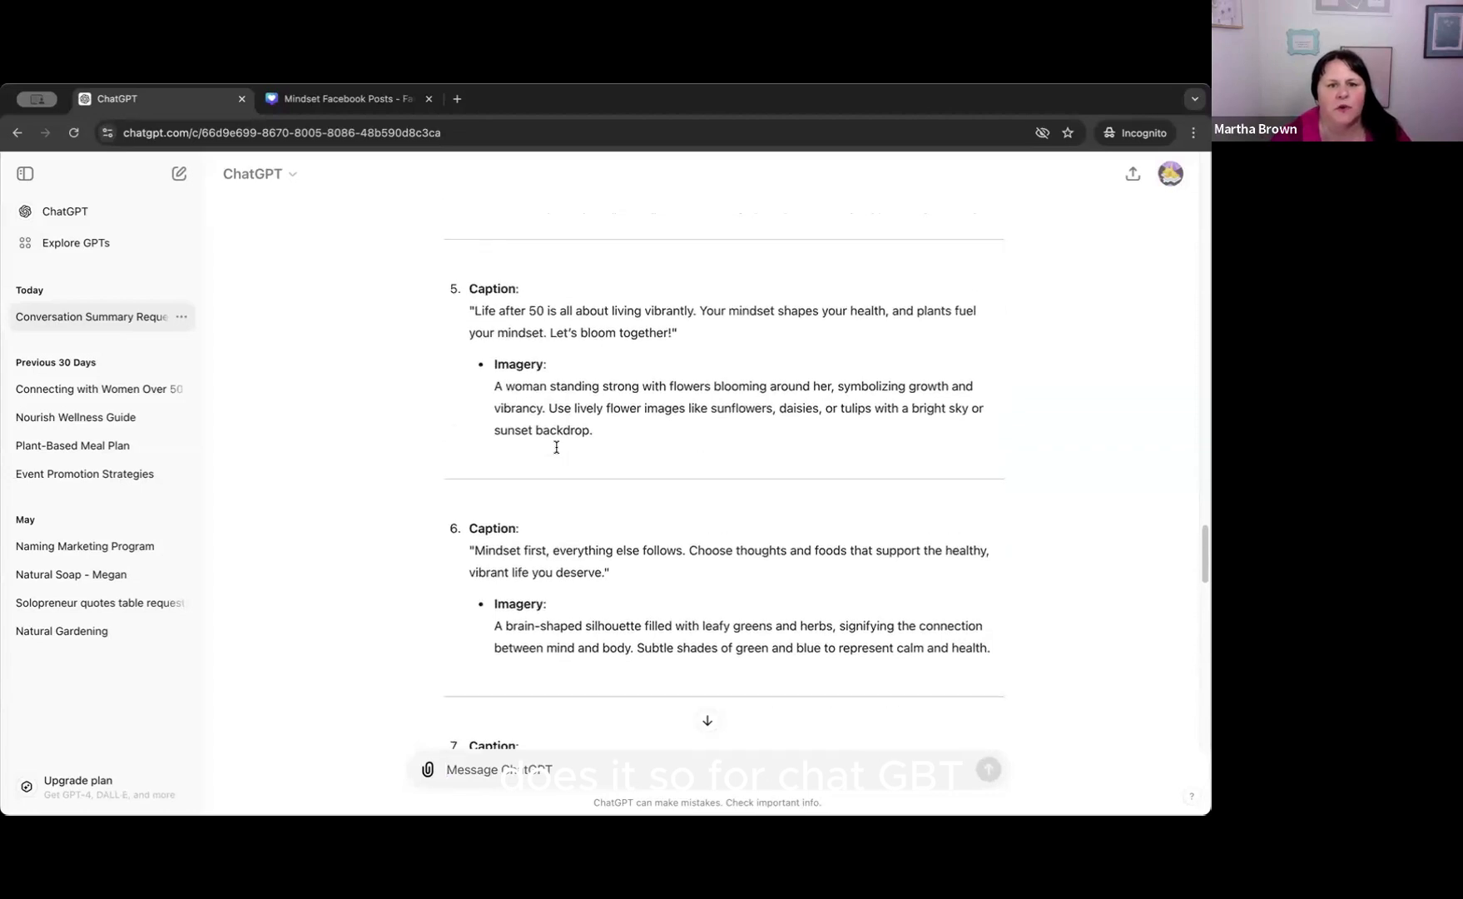
scroll(555, 447, "up", 6)
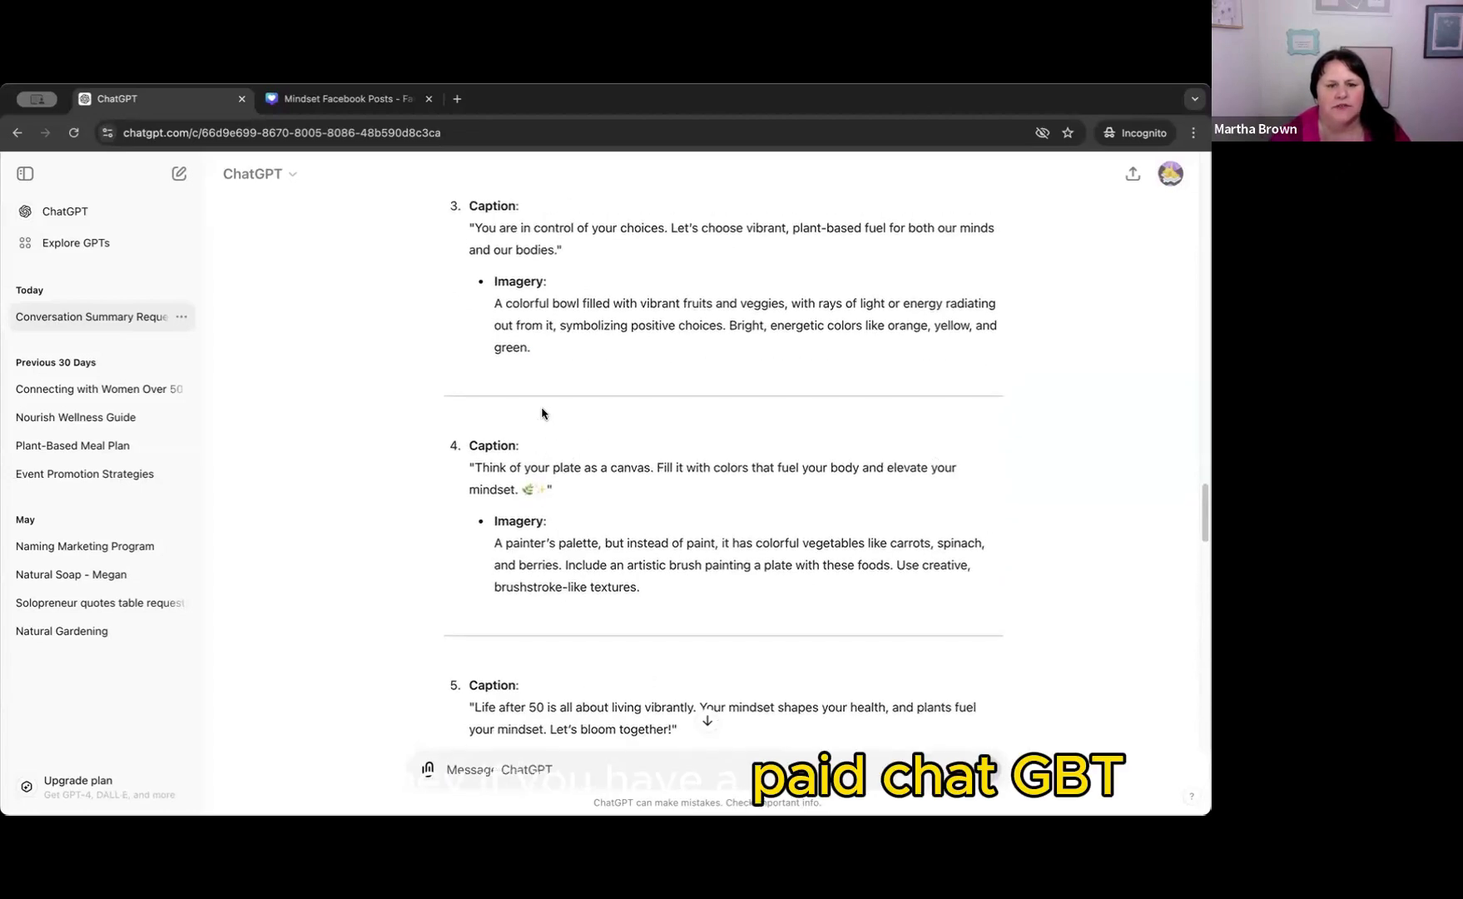
scroll(542, 413, "up", 4)
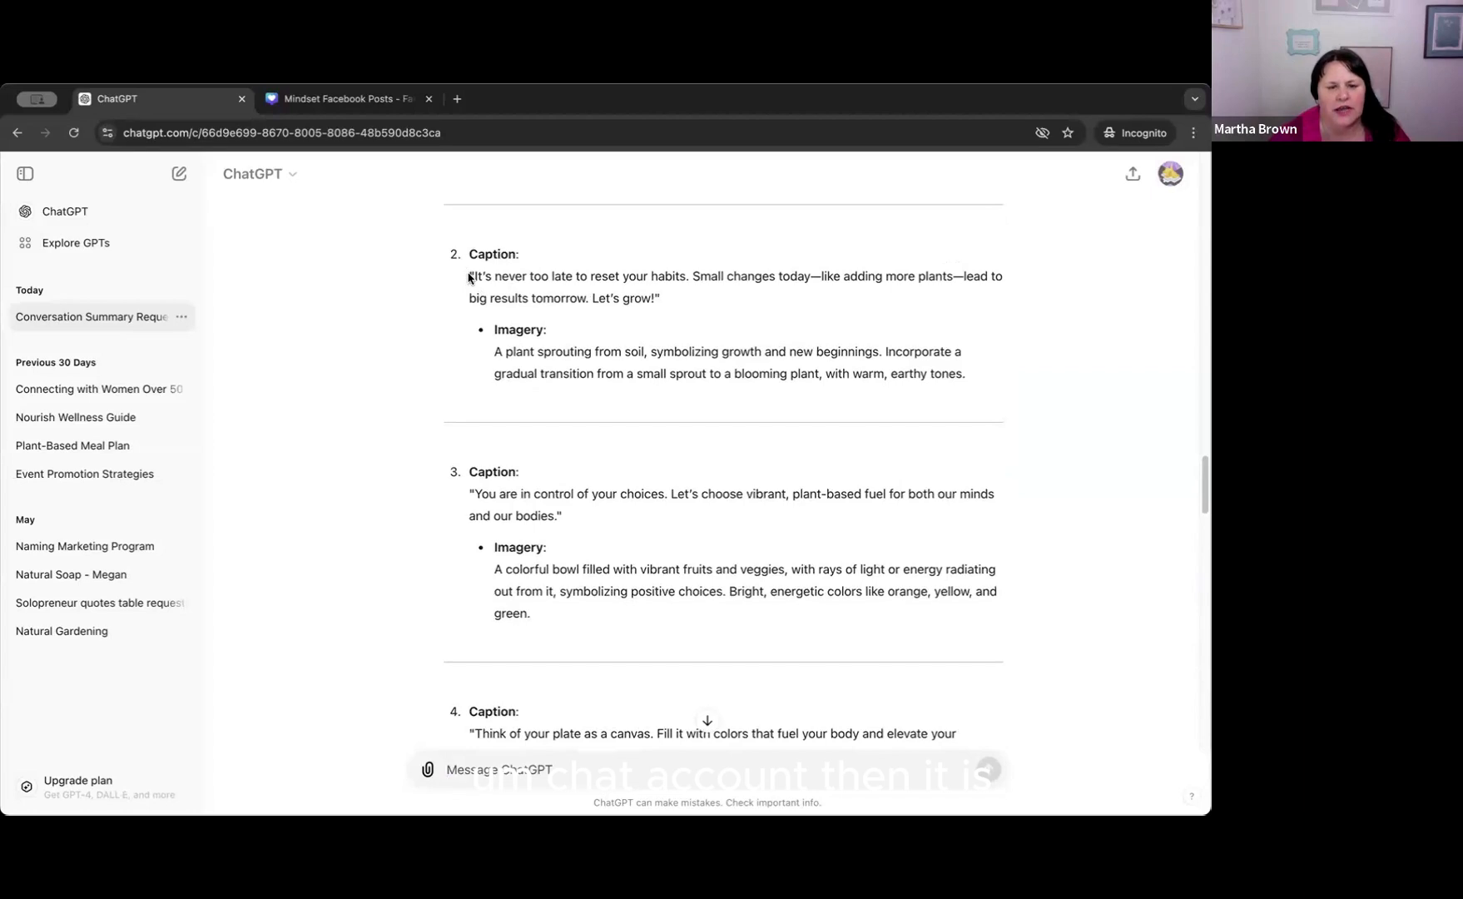
double_click(478, 276)
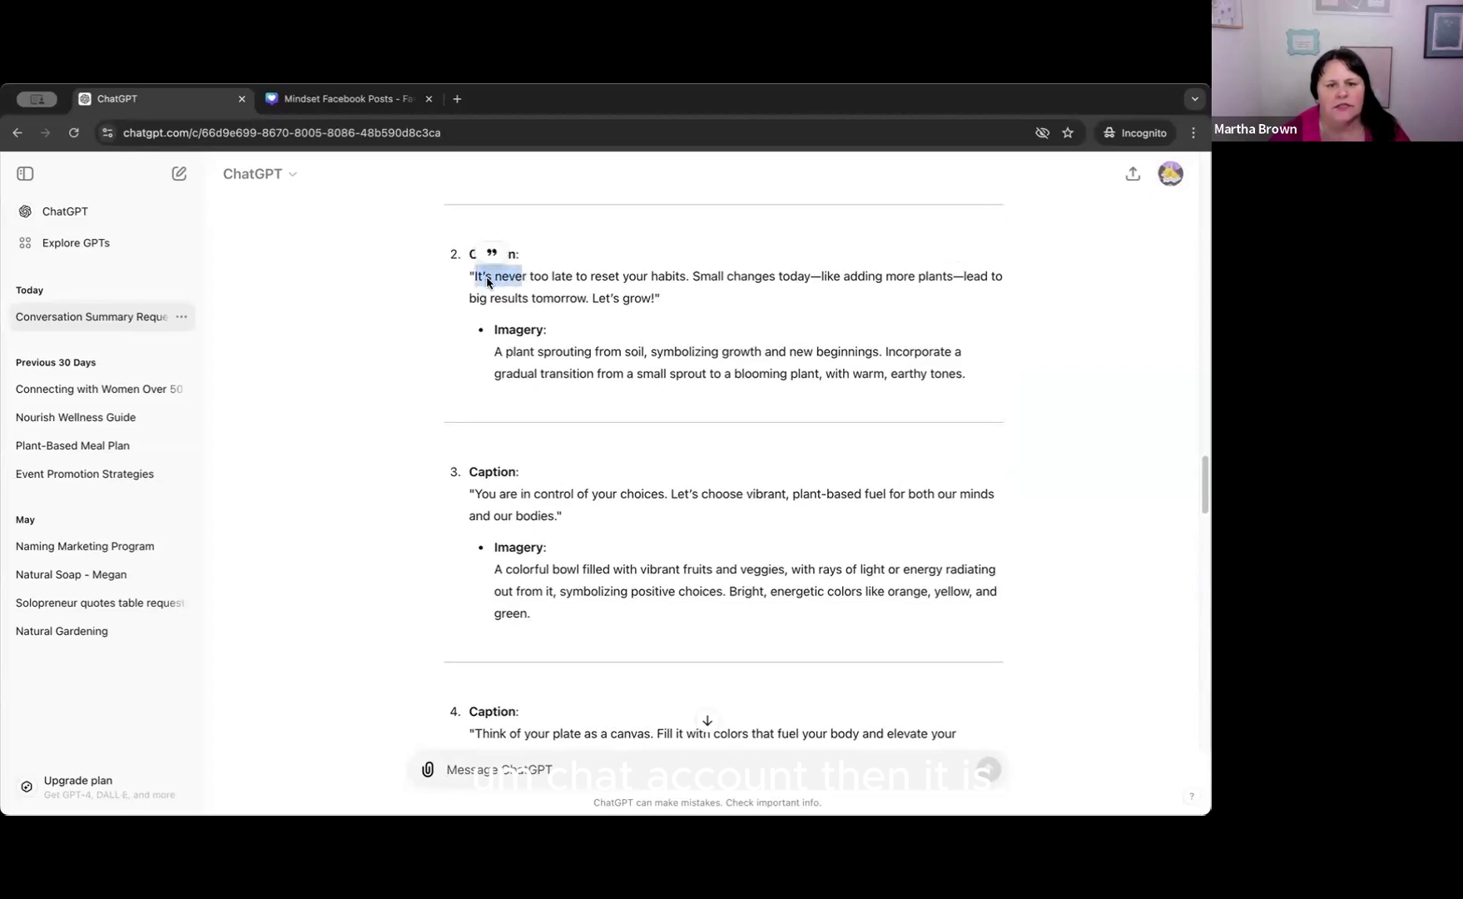
left_click_drag(494, 351, 966, 379)
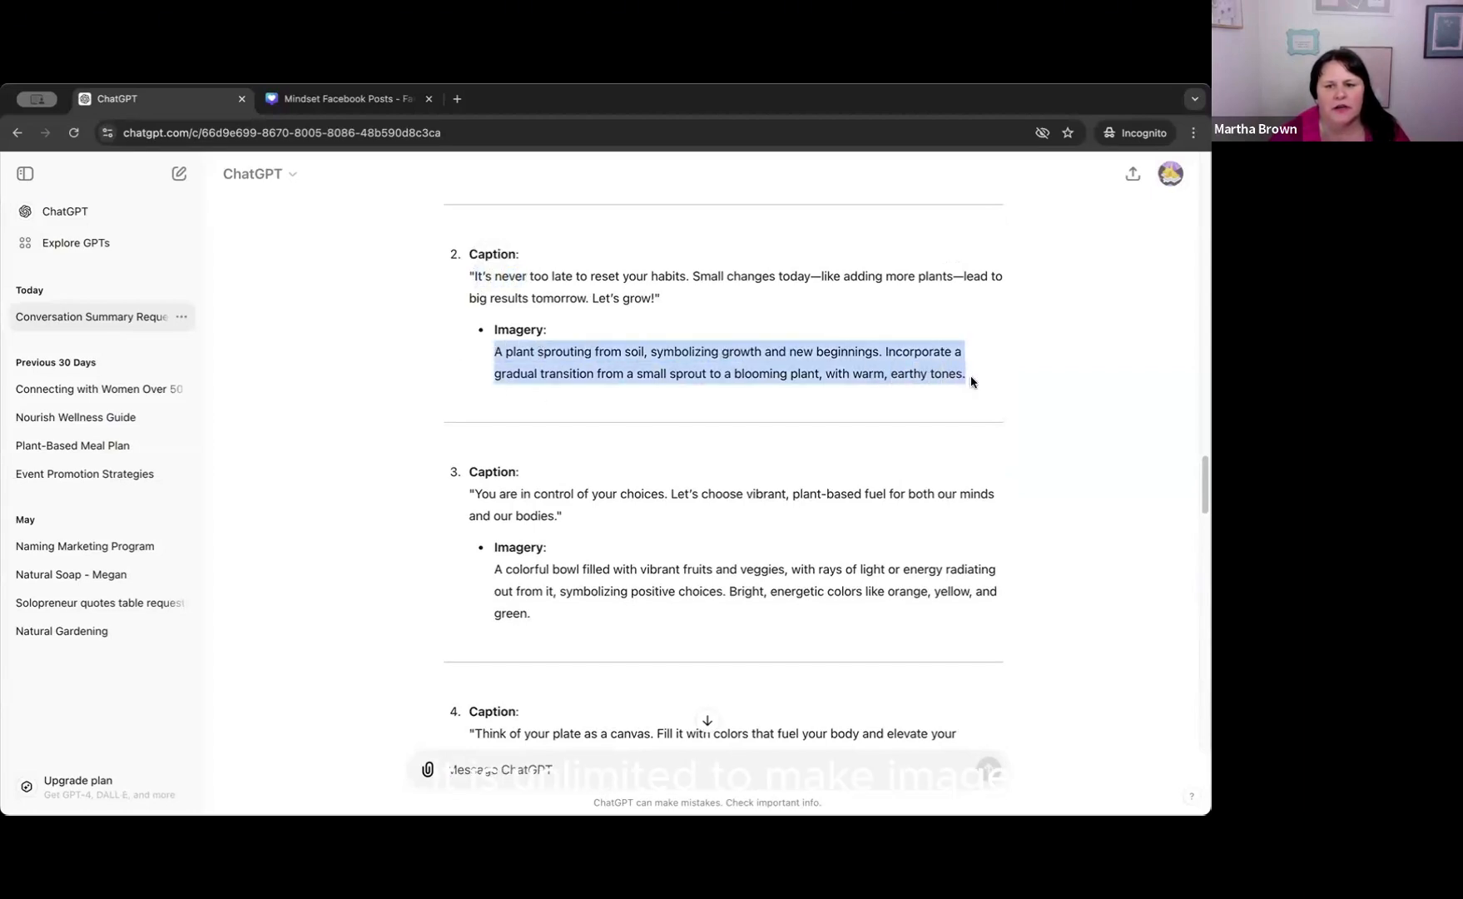
Send the message "Can you write a prompt to create this image....." followed by the pasted plant-sprouting description.
scroll(567, 533, "down", 15)
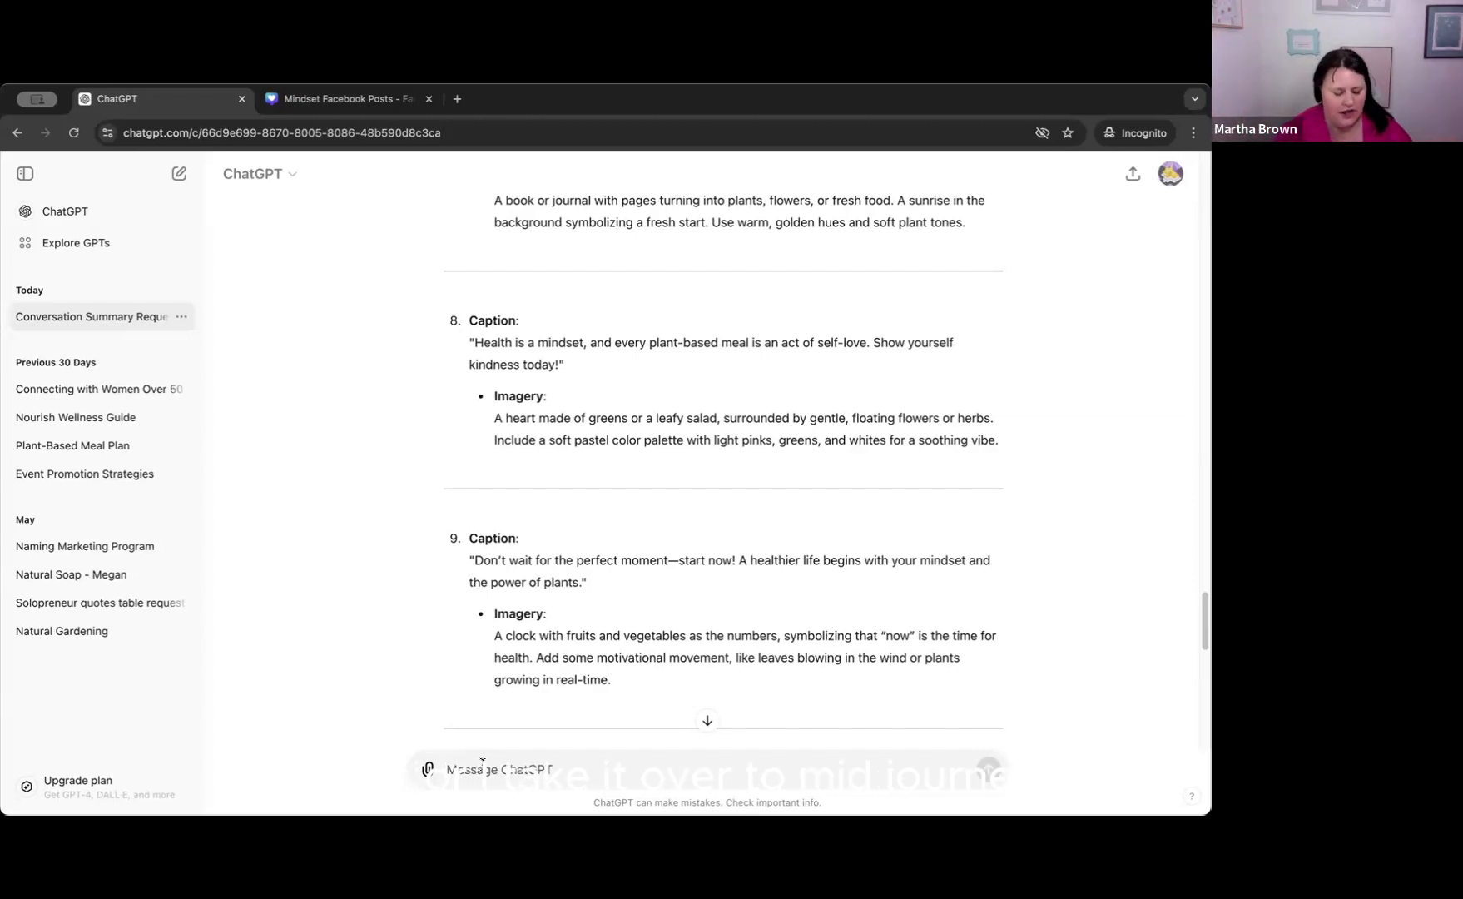
left_click(481, 763)
type("Ca")
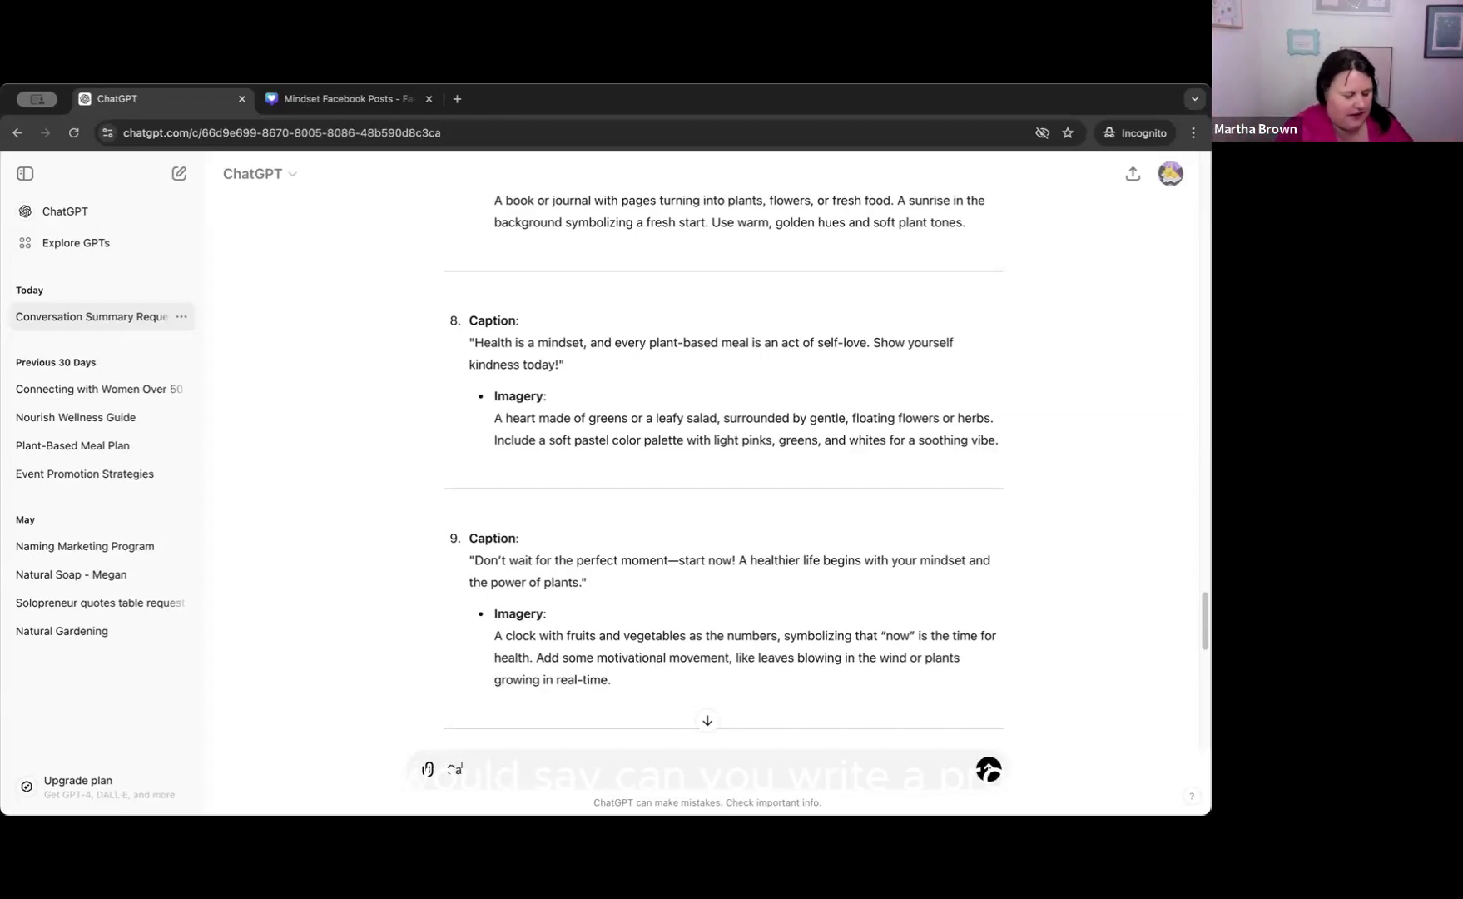
type("n you write a")
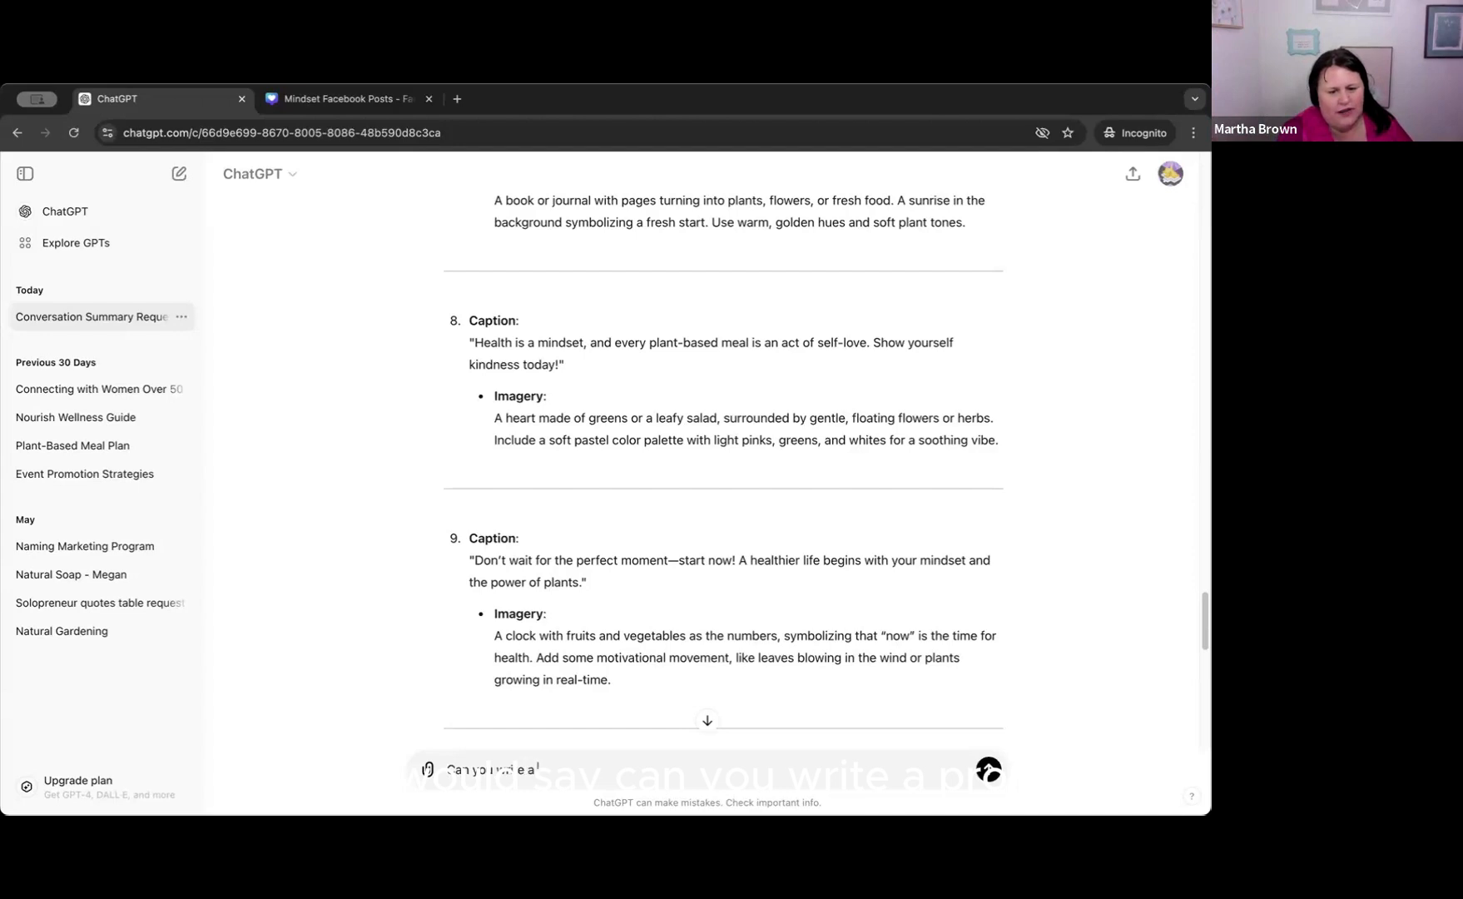
type(" prompt ")
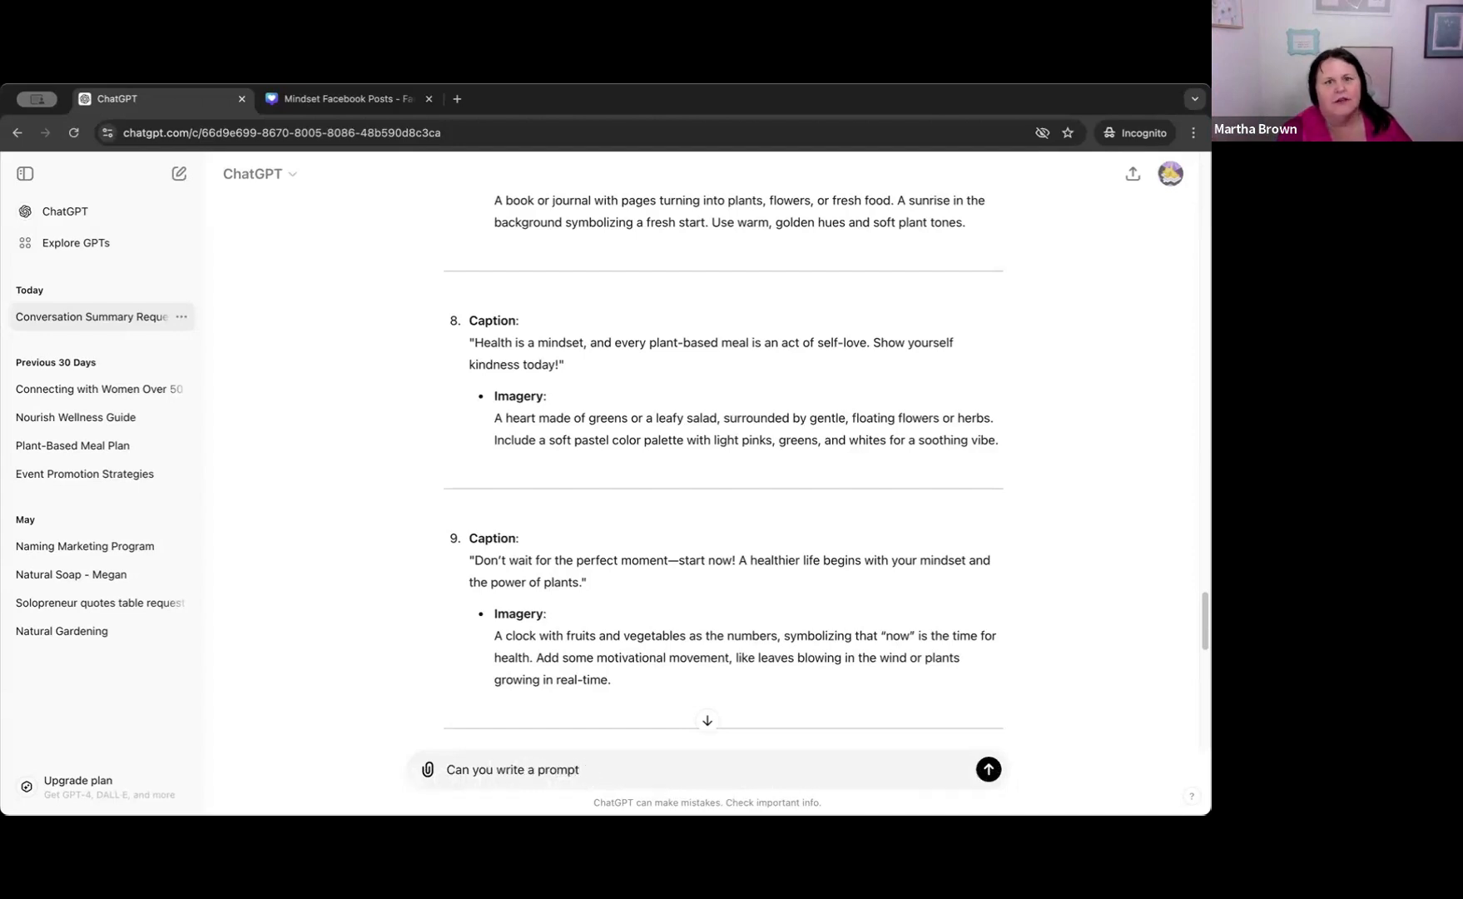
type("to create")
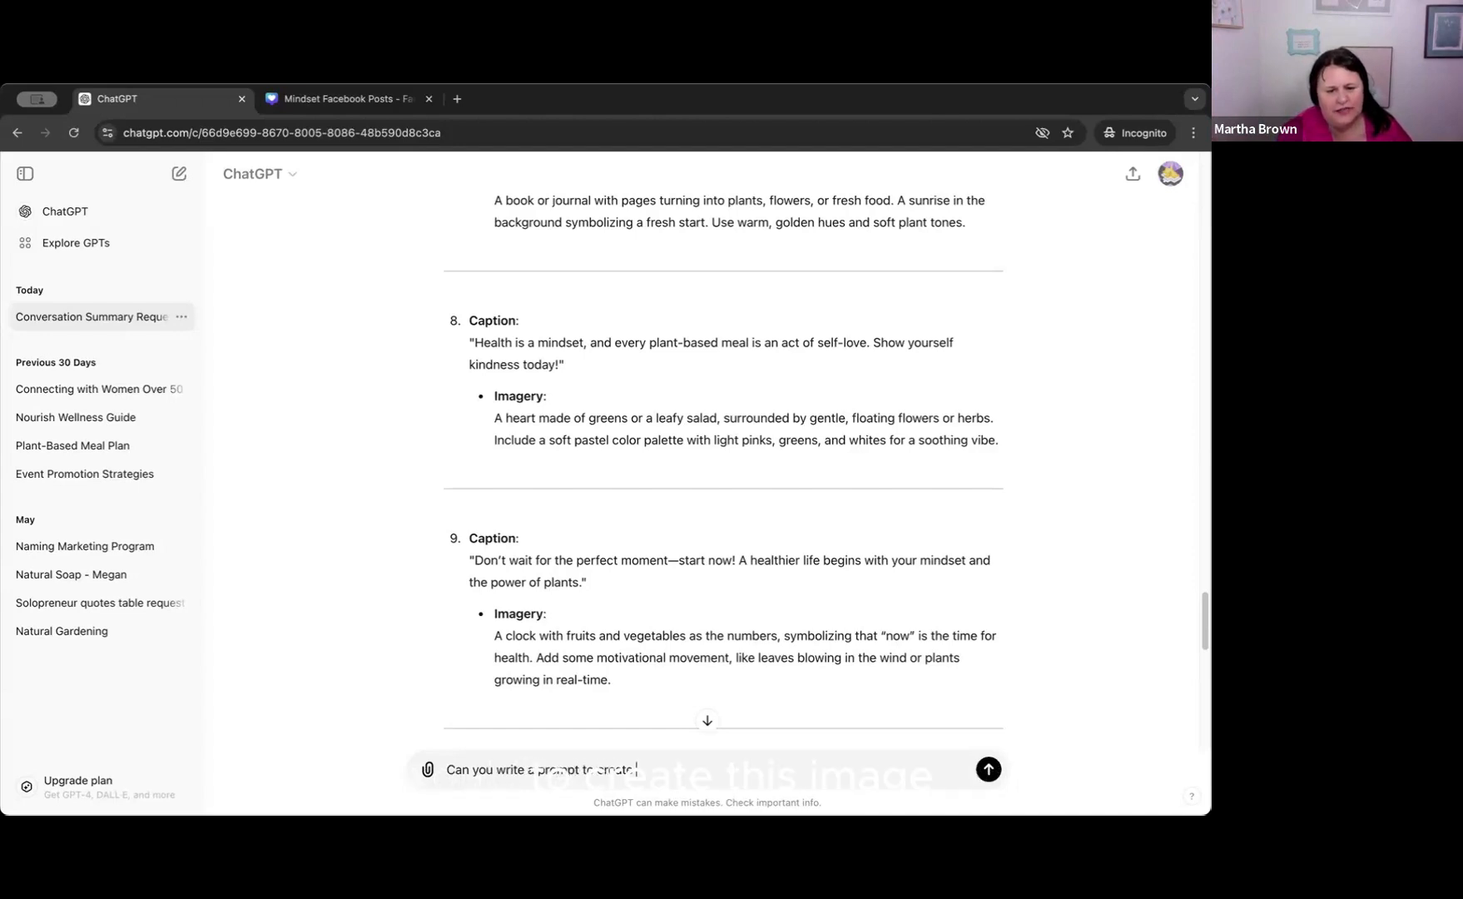
type(" this image.....")
type("...A plant sprouting from soil, symbolizing growth and new beginnings. Incorporate a gradual transition from a small sprout to a blooming plant, with warm, earthy tones.")
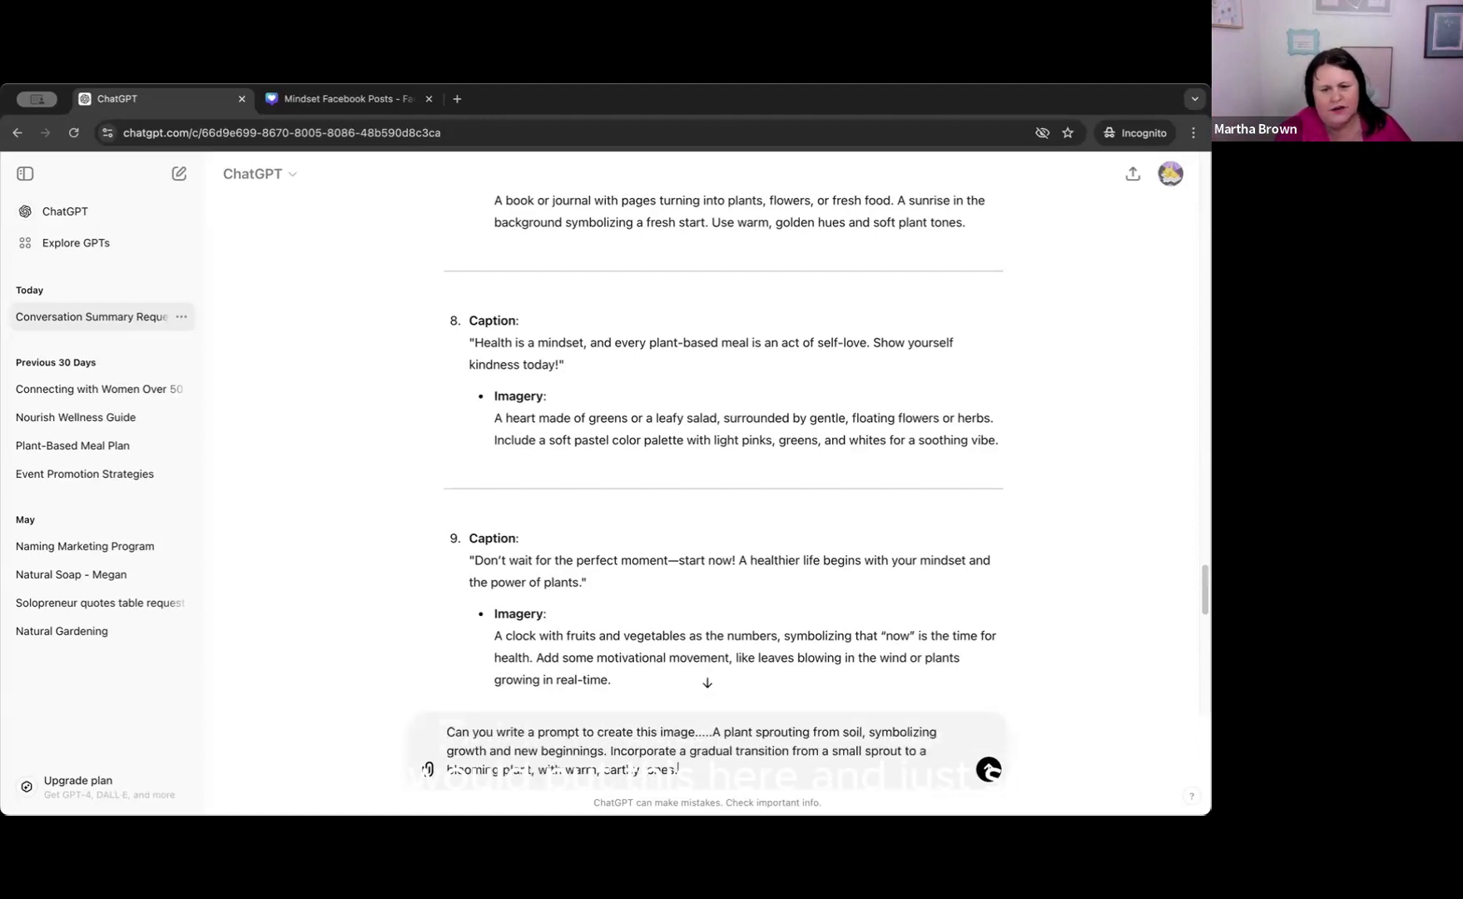
key("Return")
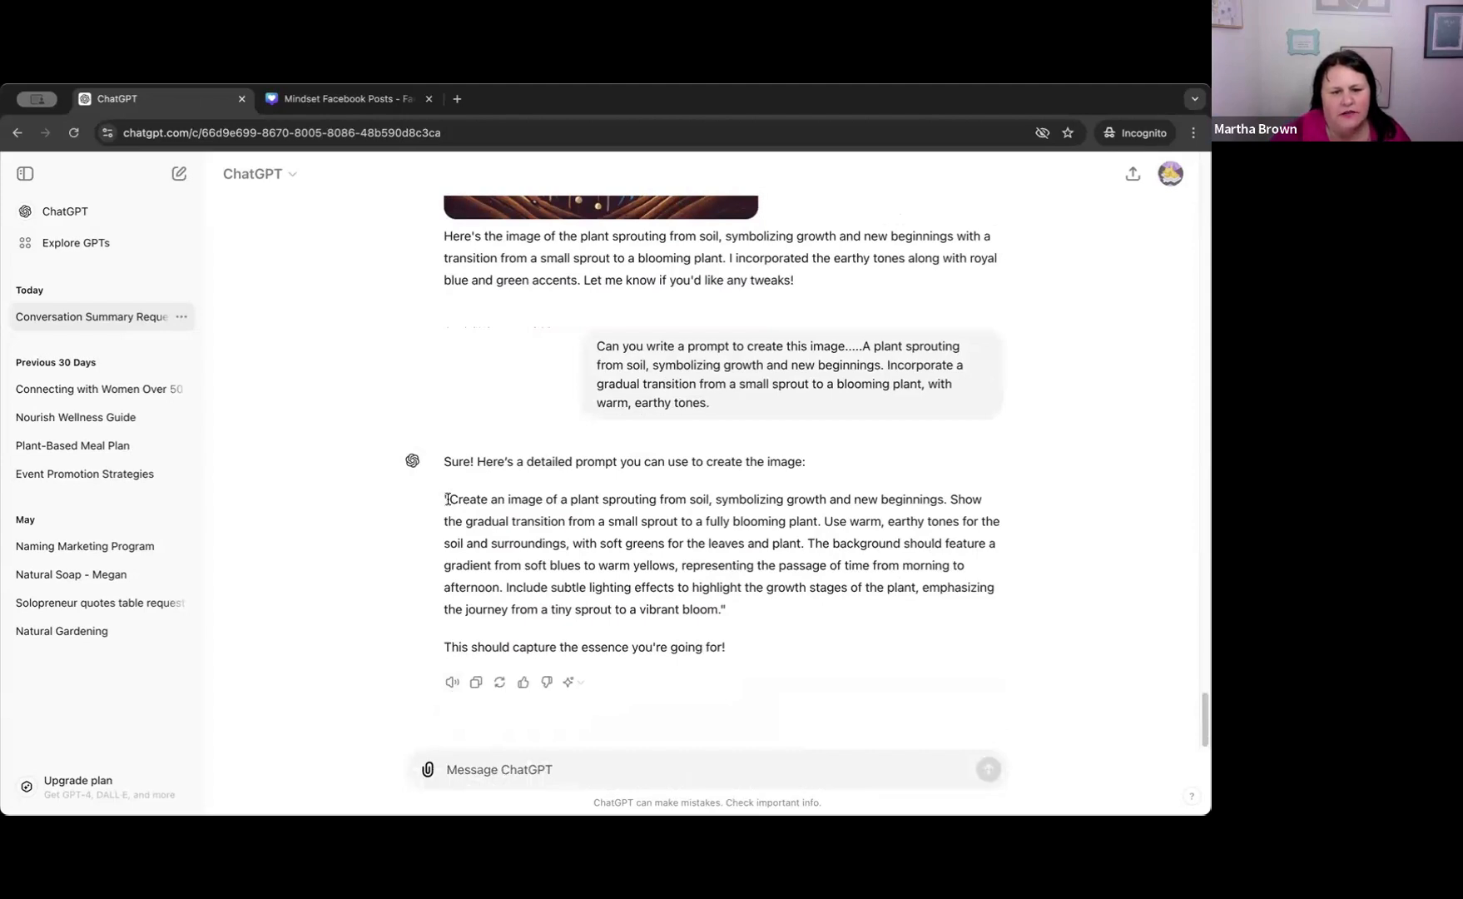
Select the text of the generated prompt and send "Great! Can you use that prompt to create me an image please?".
left_click_drag(450, 499, 710, 614)
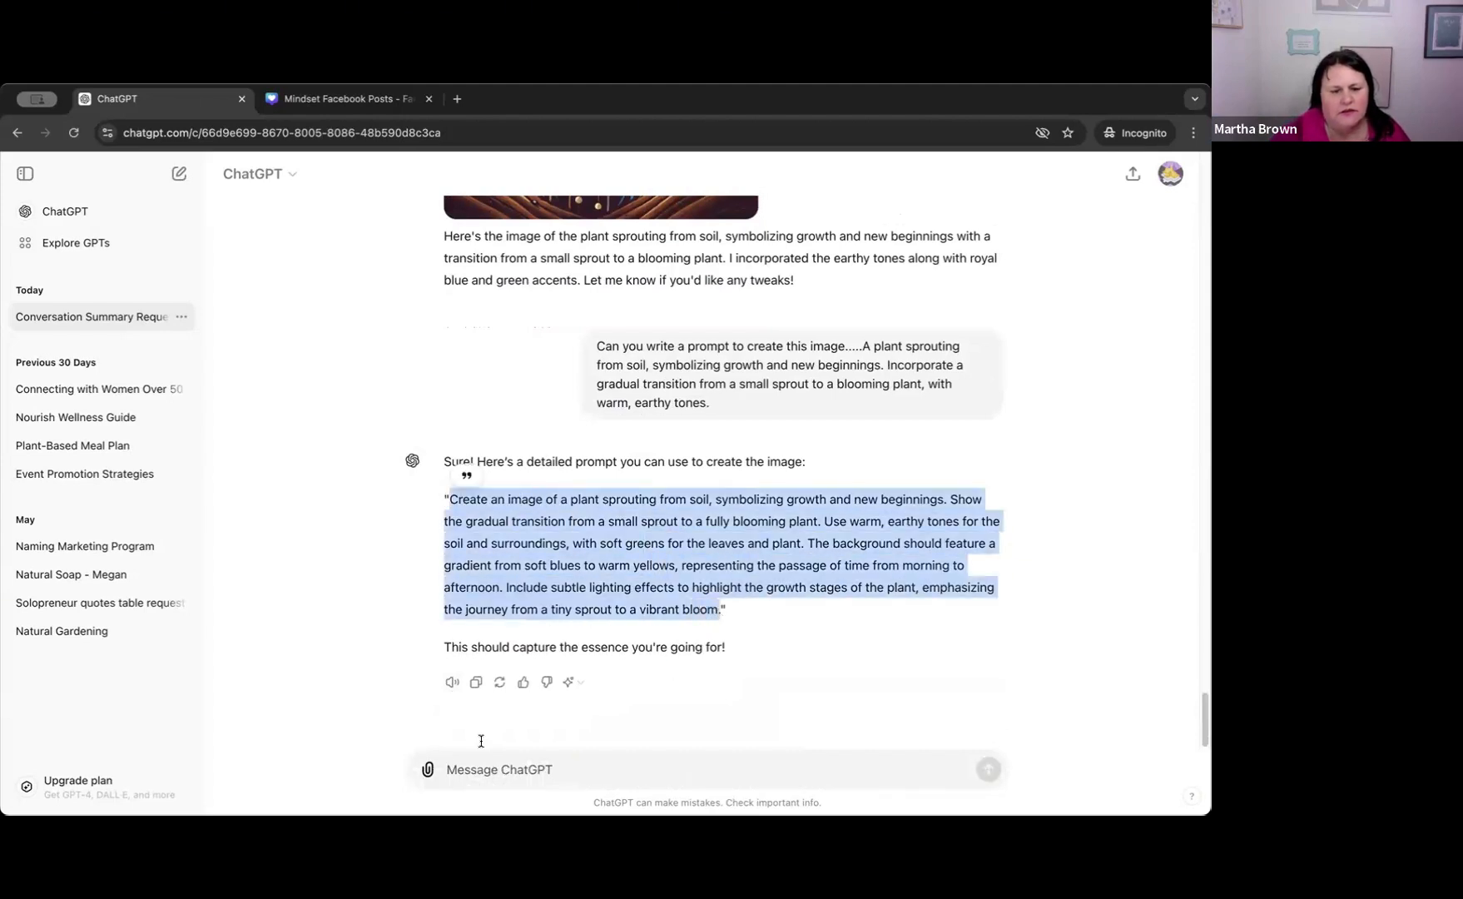
left_click(462, 761)
type("Creat")
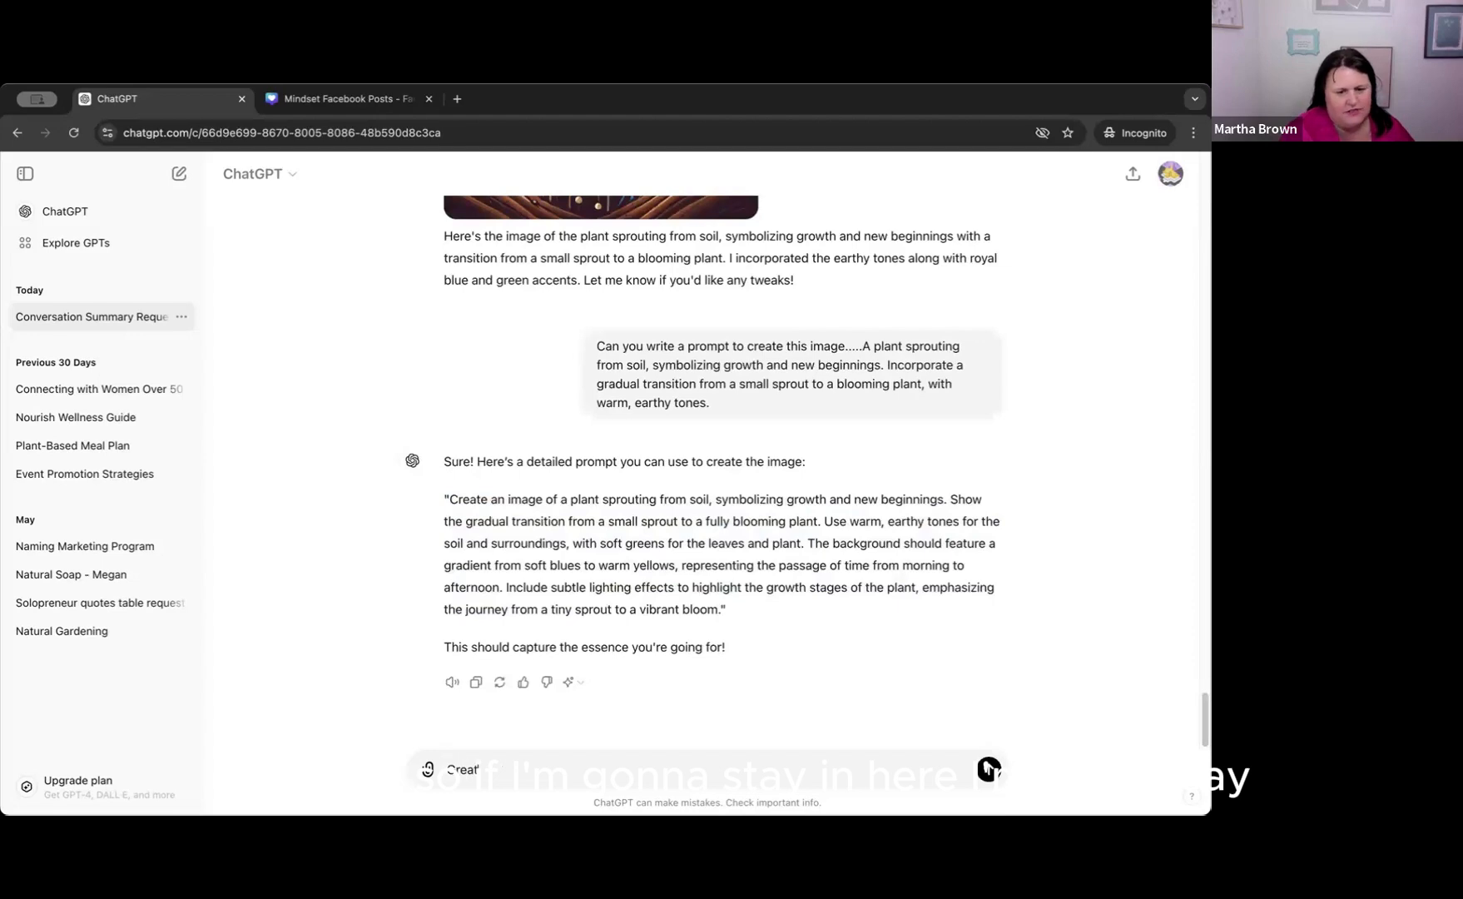
type("! C")
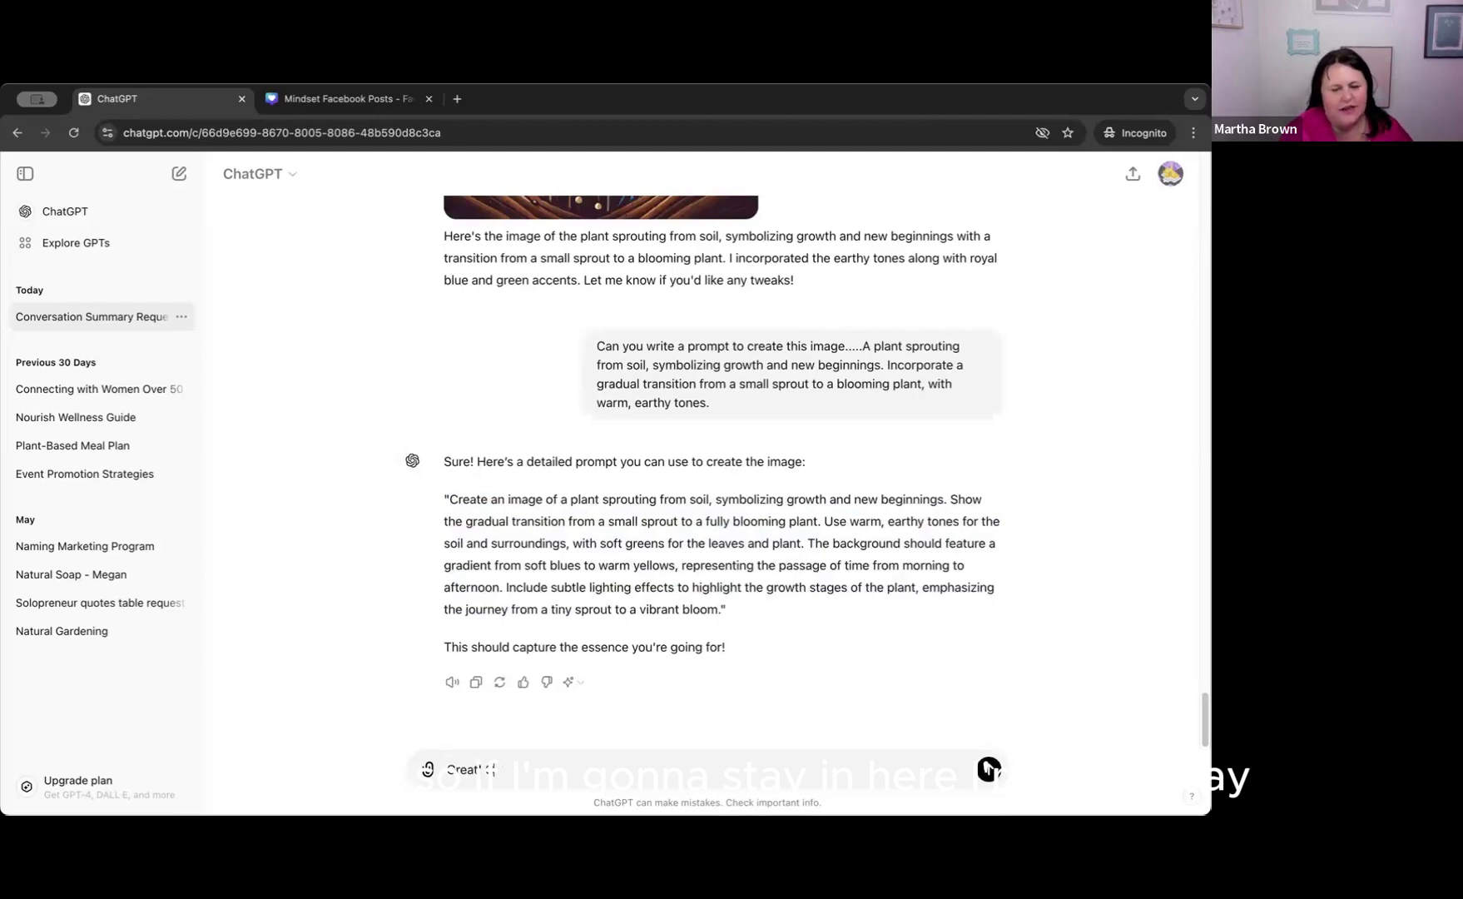
type("an you use that")
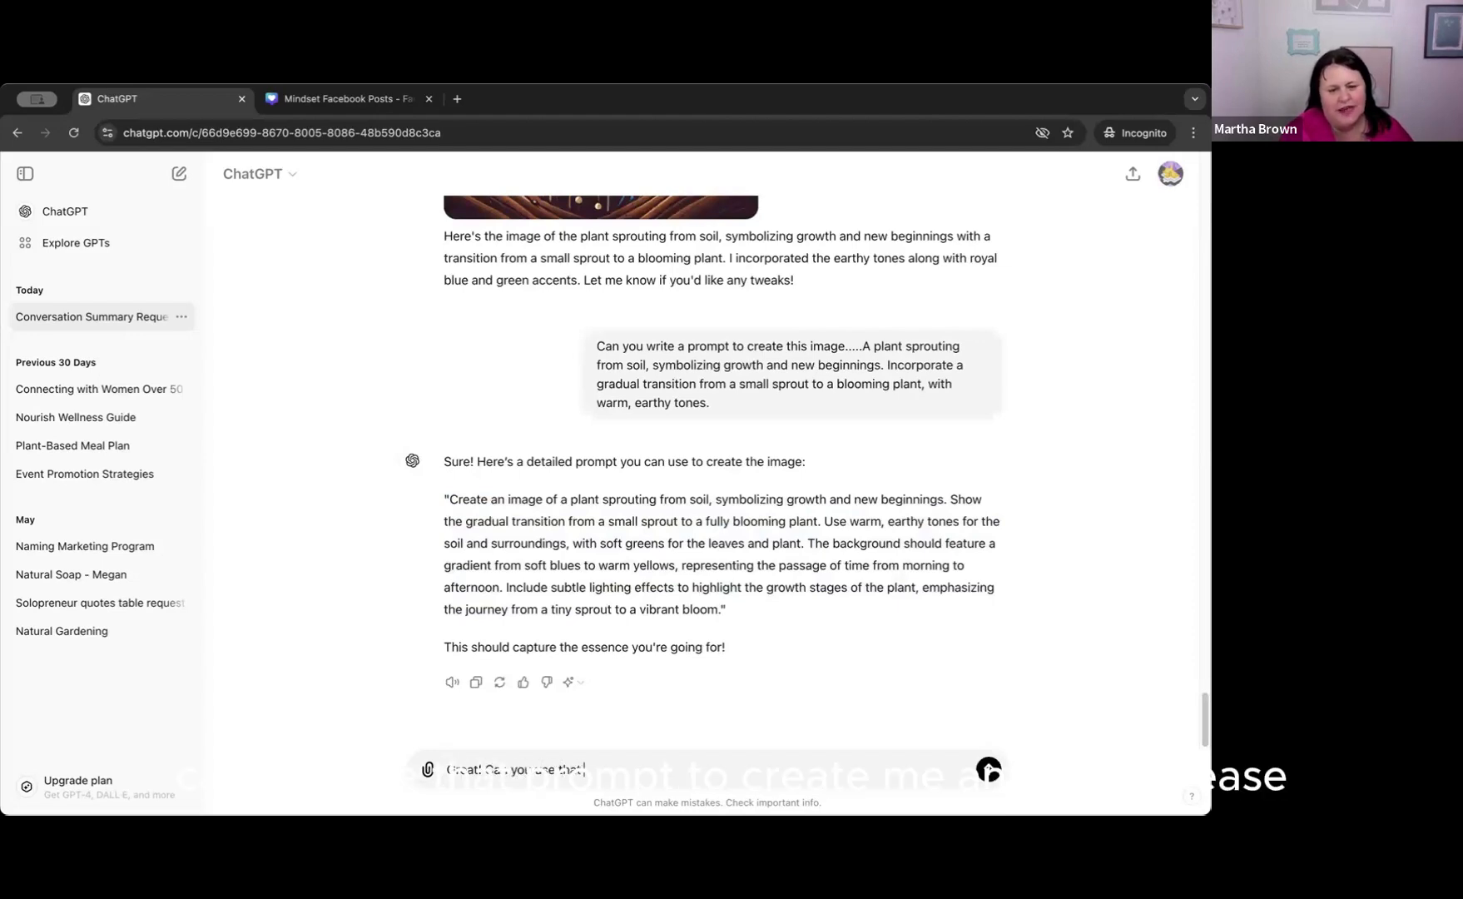
type(" prompt d")
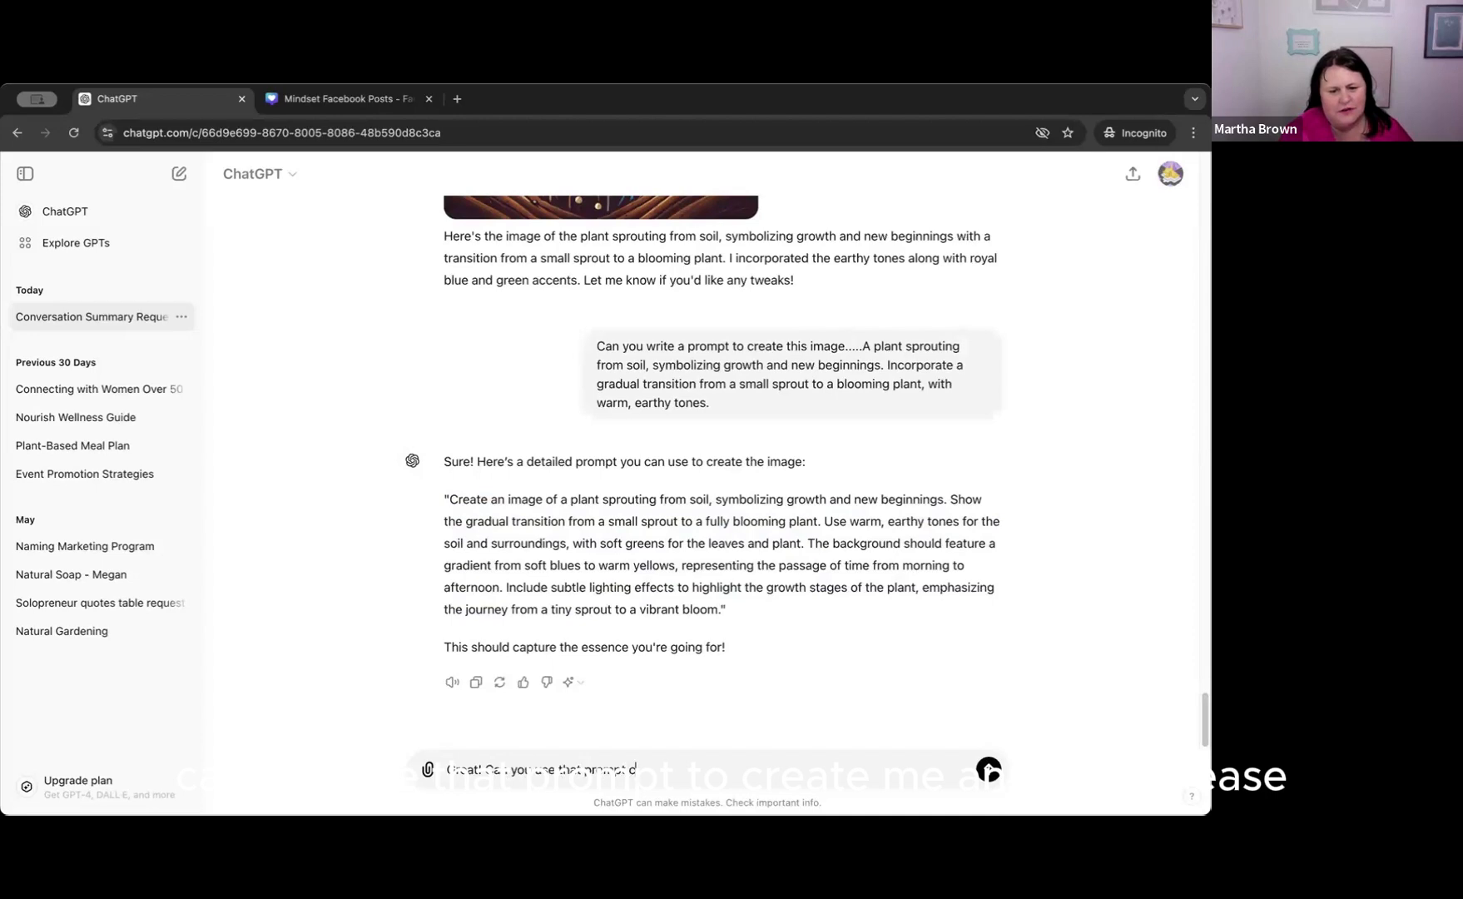
key("BackSpace")
type("to create me an image please?")
left_click(989, 769)
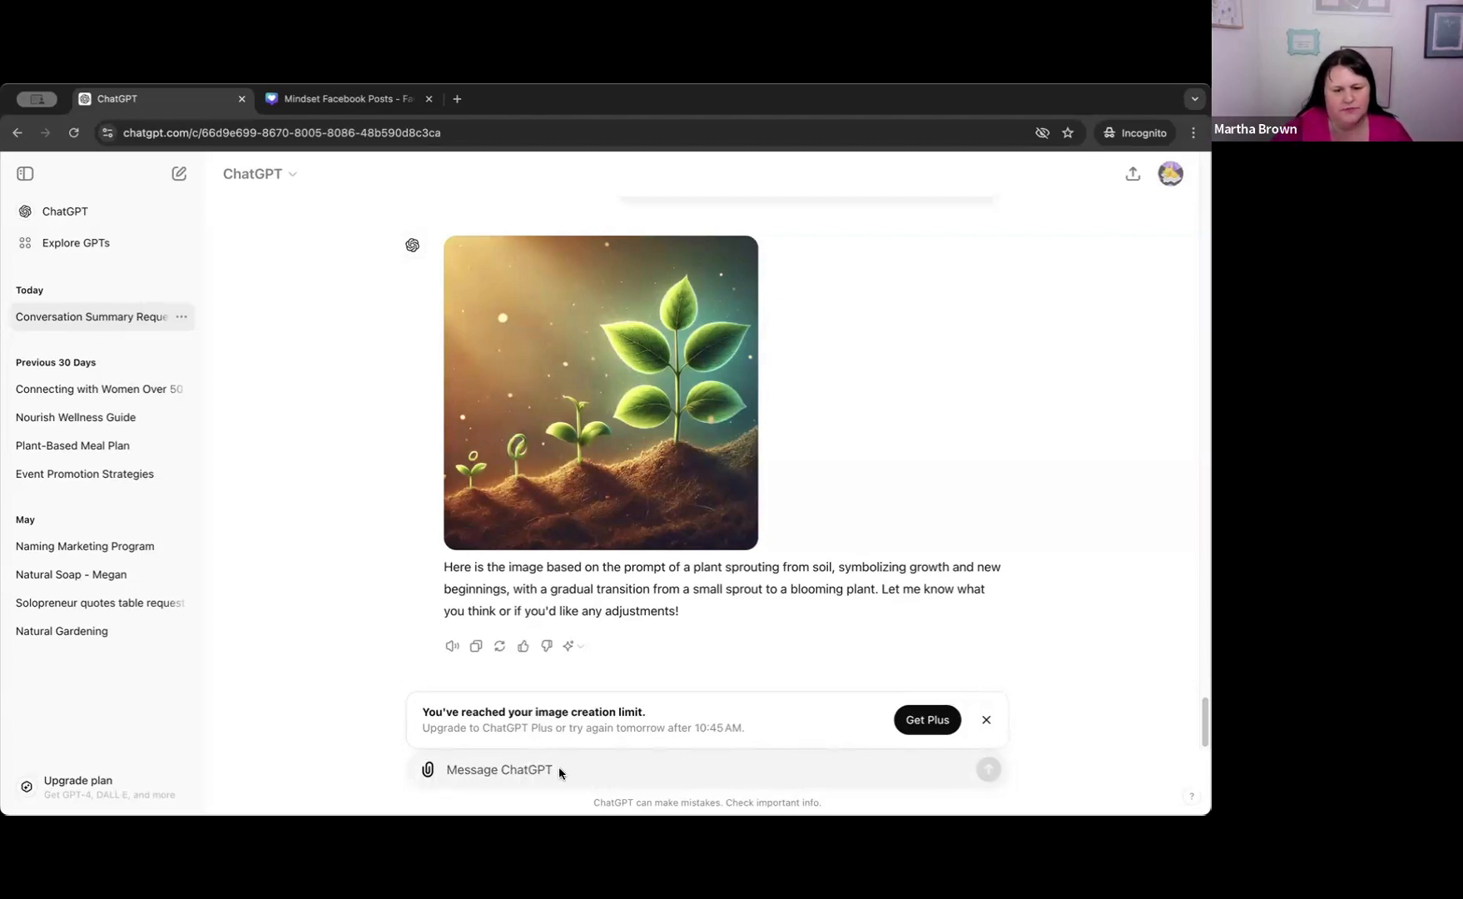
Dismiss the image limit notice and send "could you write me a prompt for this image creation however add in verbage to make it more photorealistic please?".
left_click(986, 721)
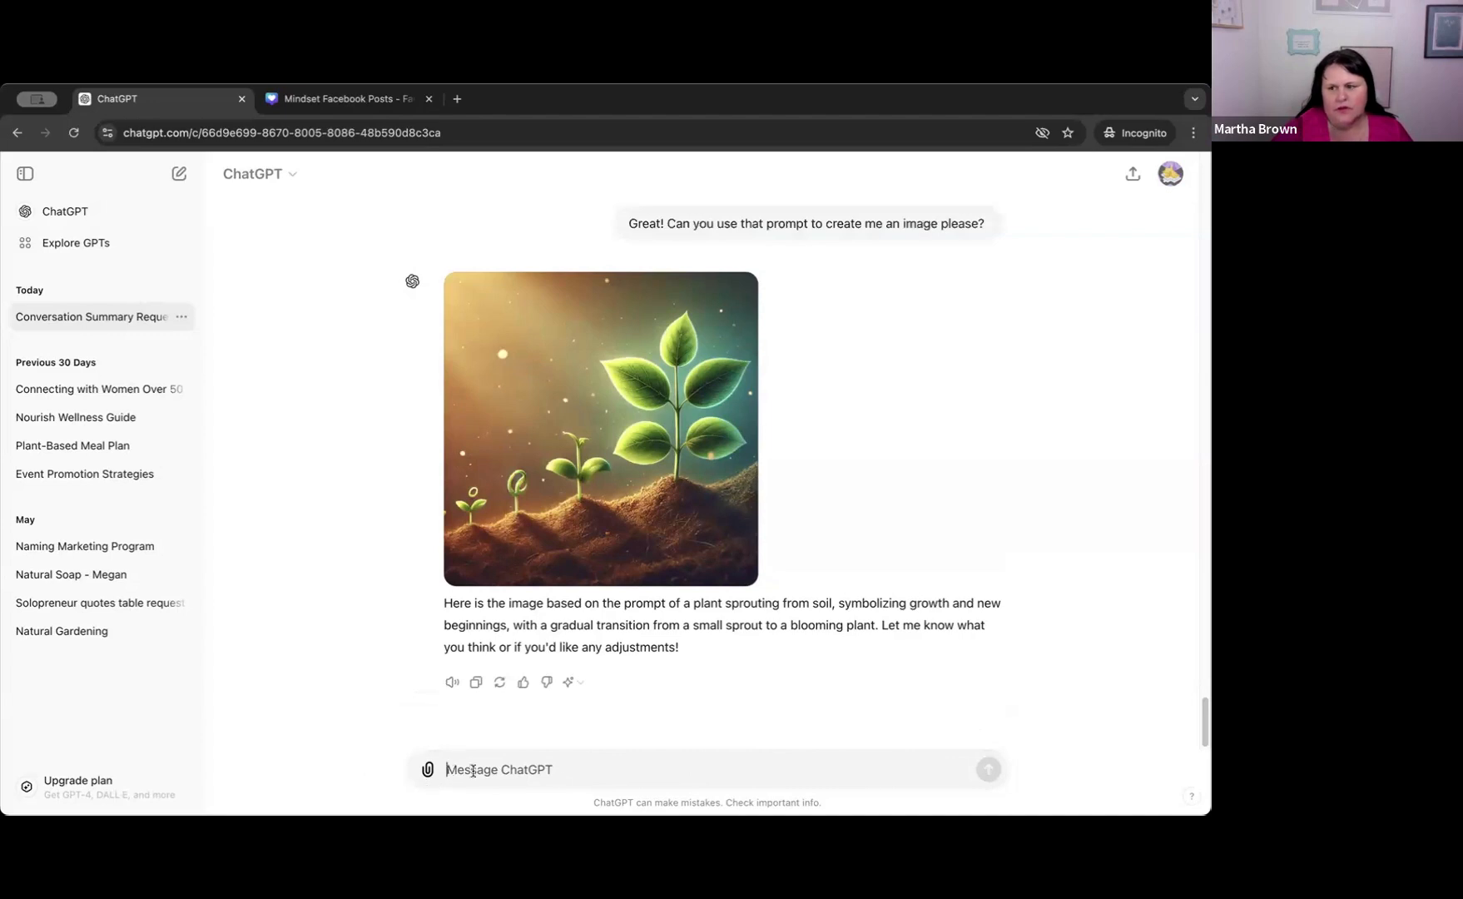
type("could you")
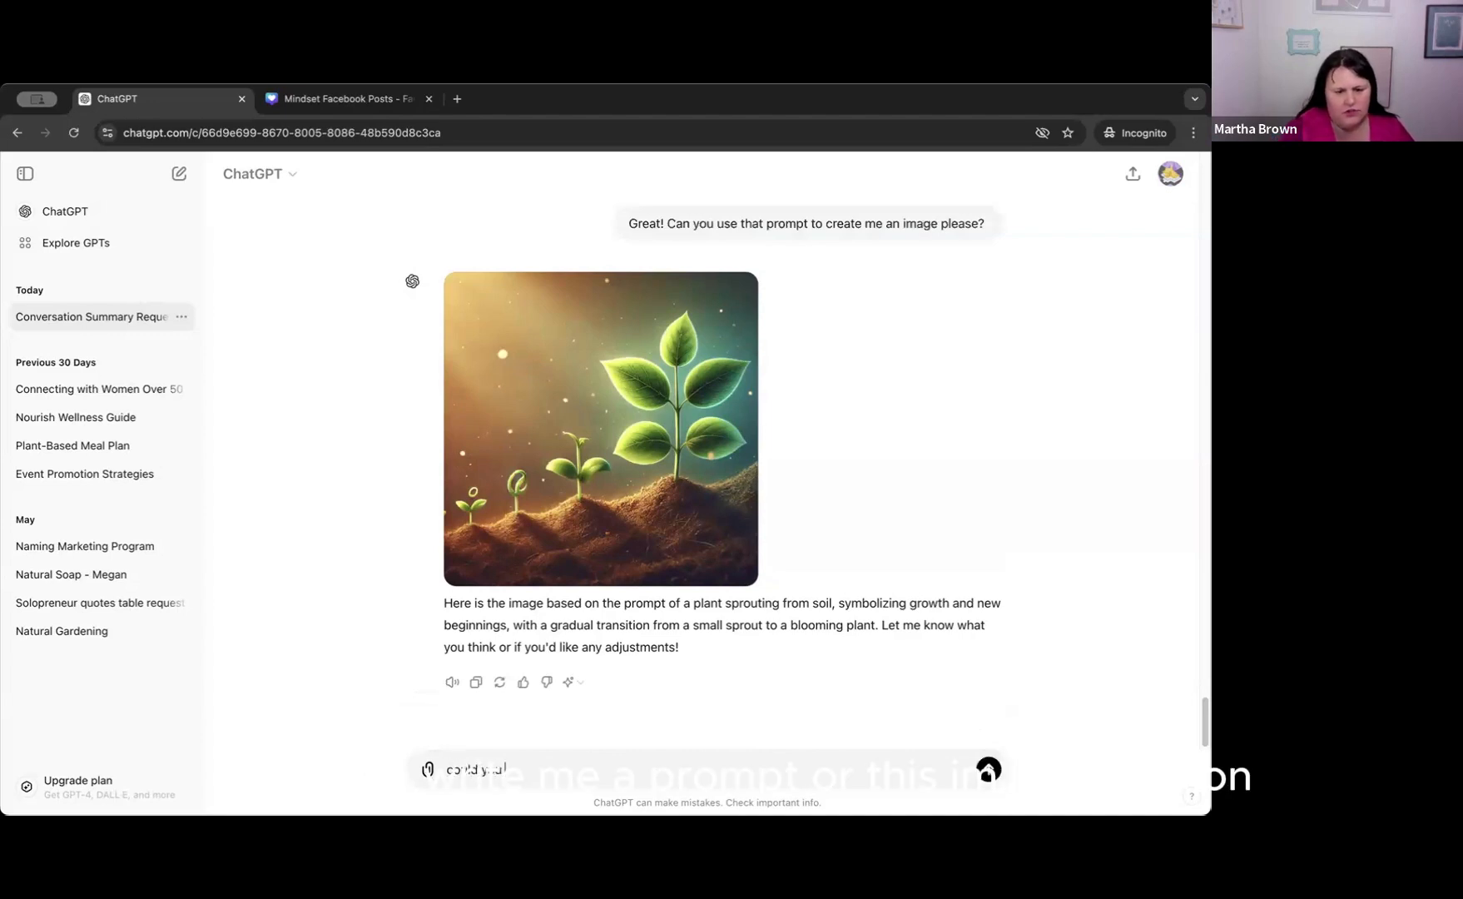
type(" write me a")
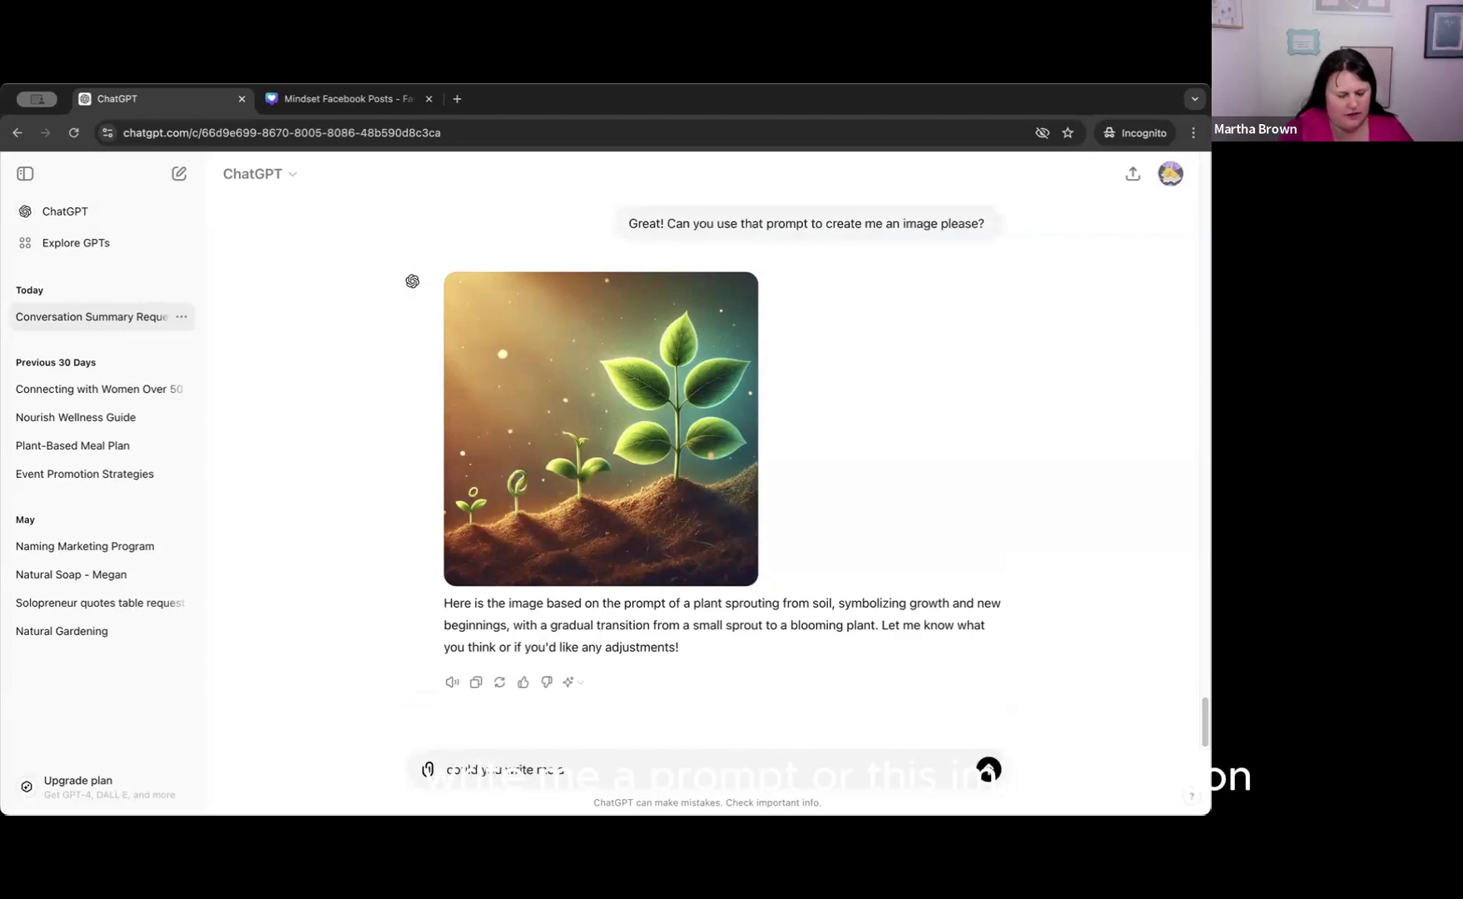
type(" prompt")
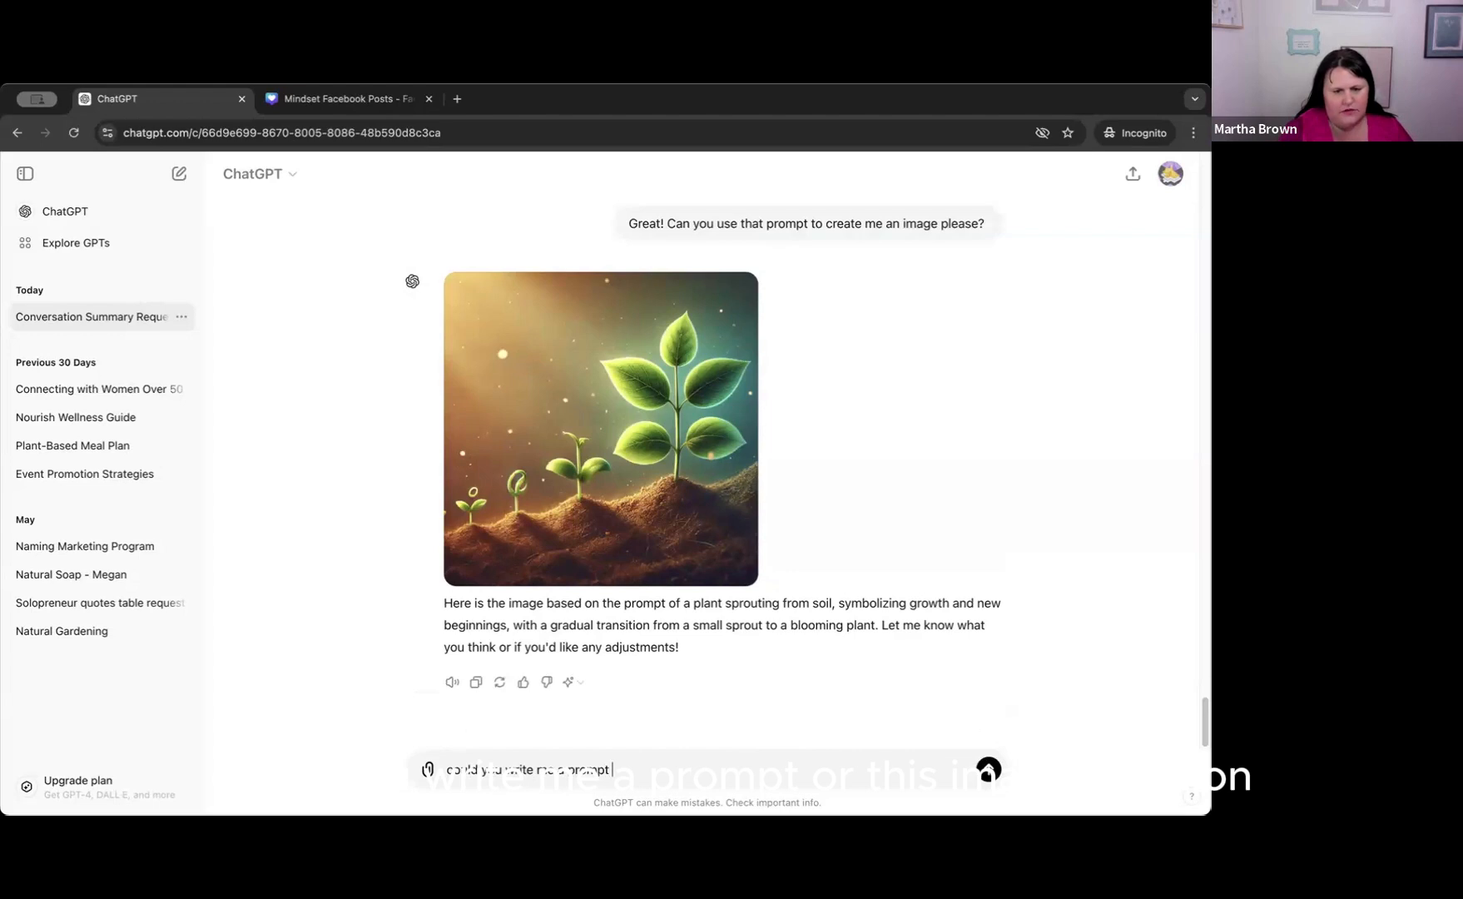
type(" for this image d")
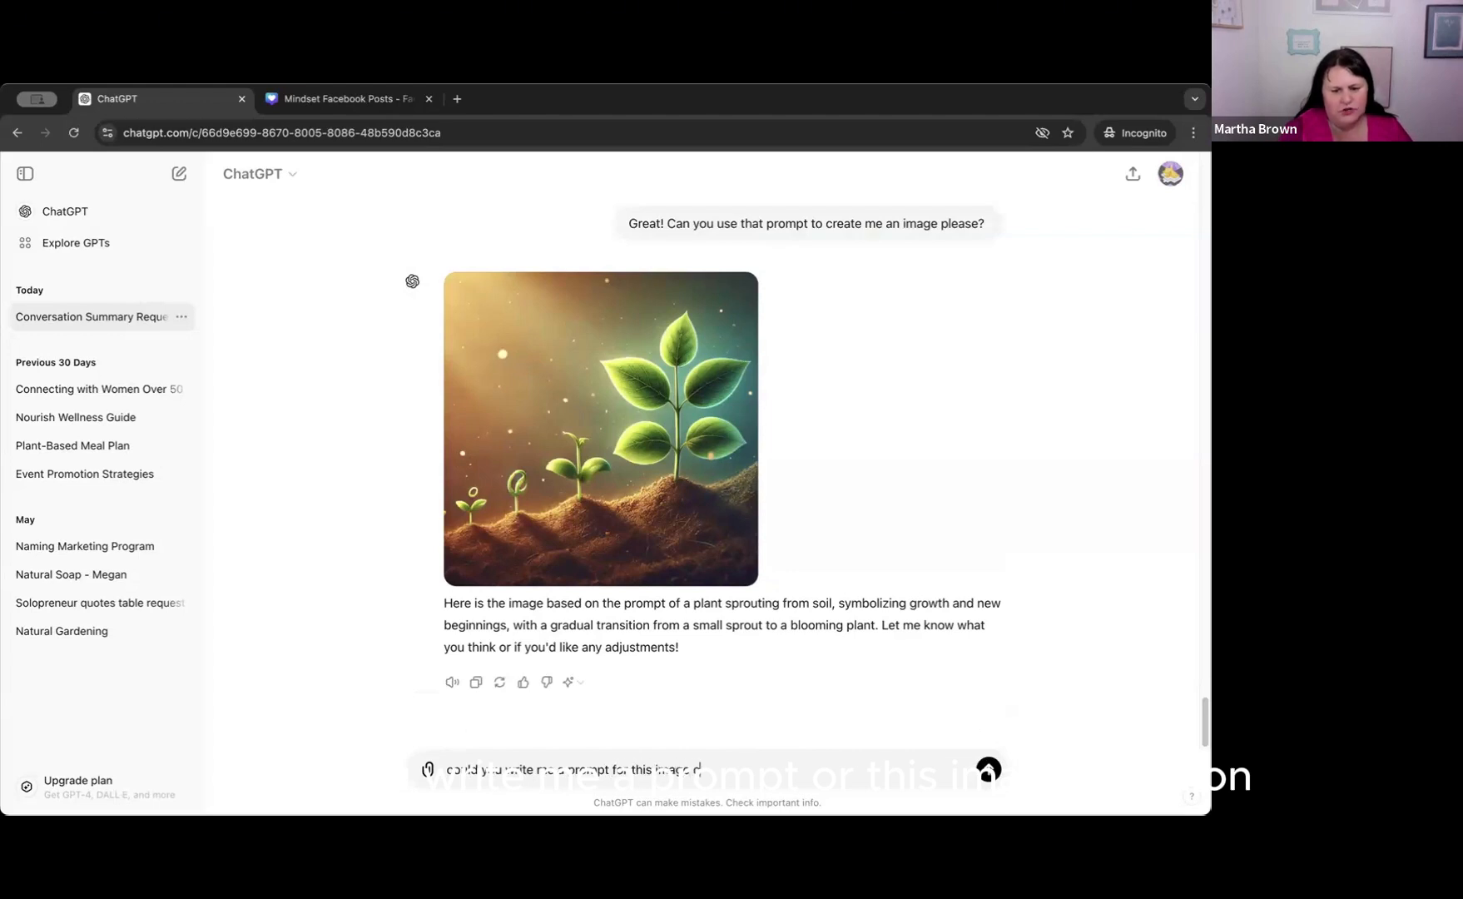
key("BackSpace")
type("creation how")
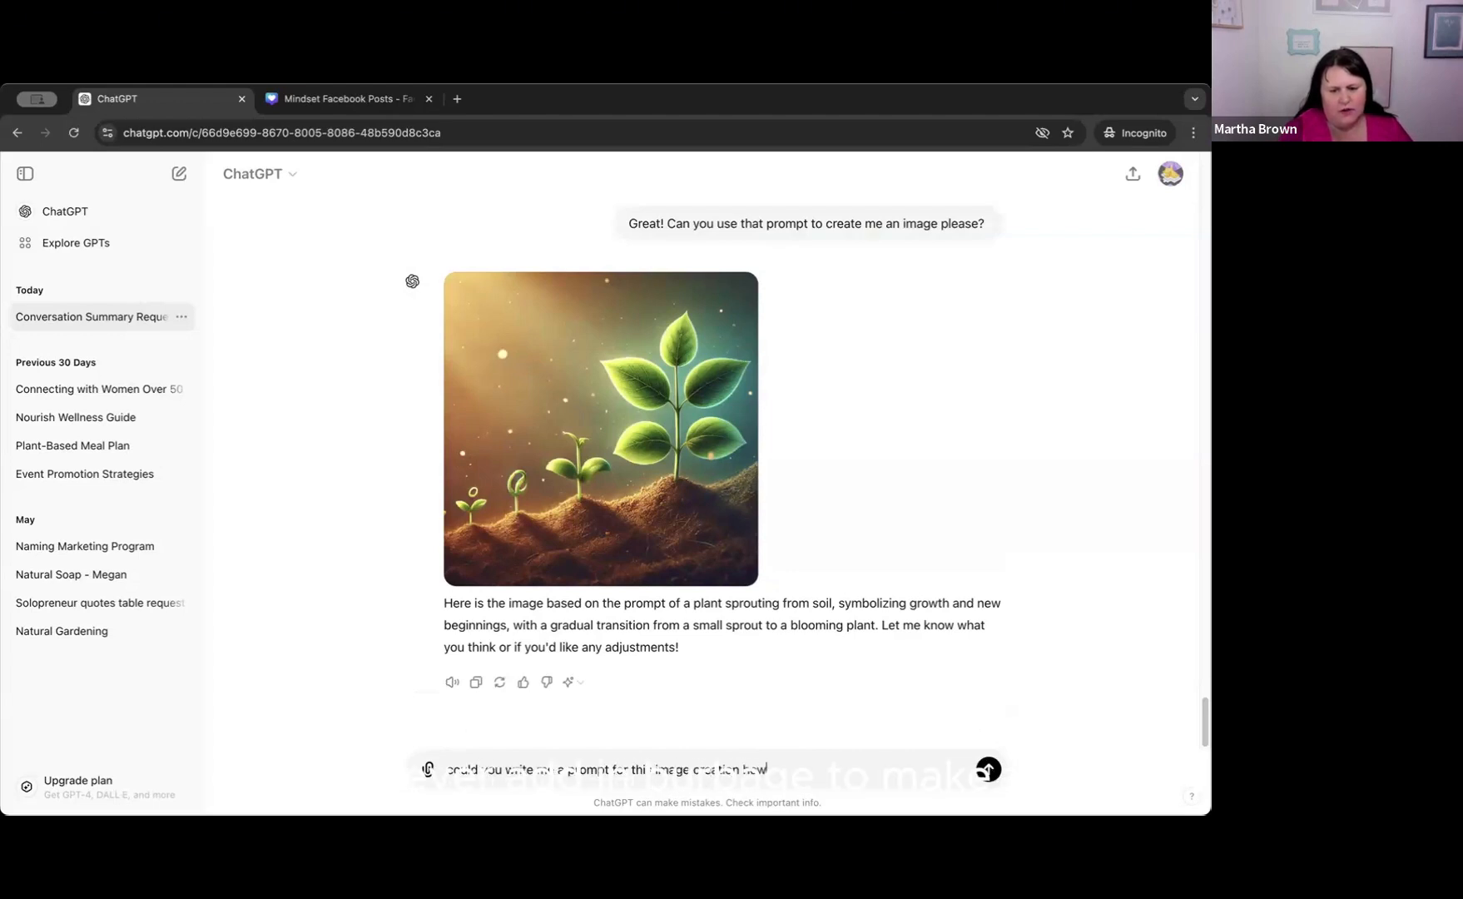
type("ever add in")
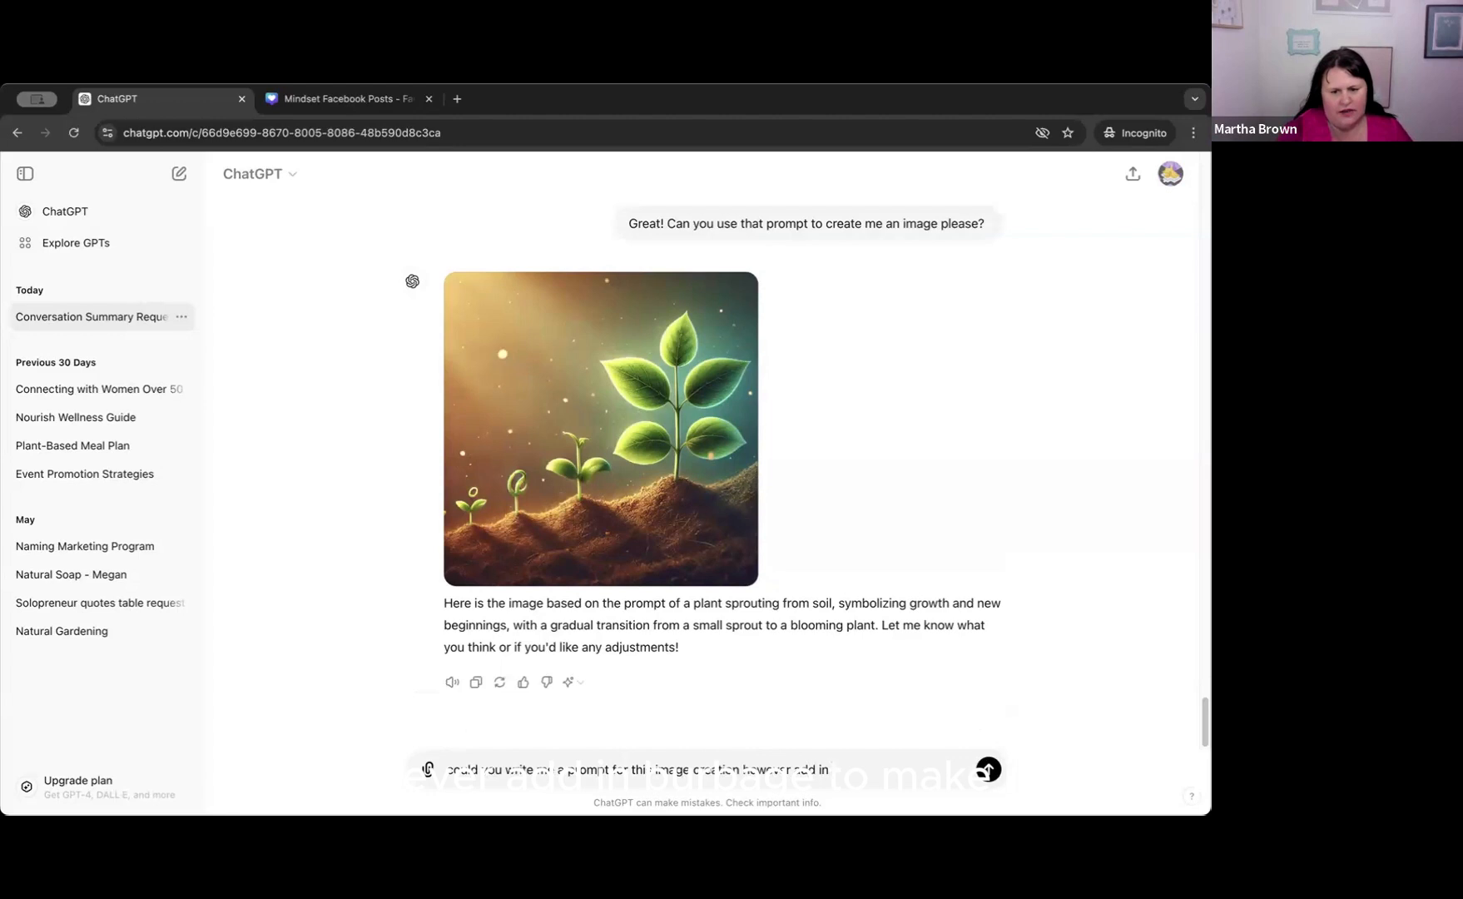
type(" verba")
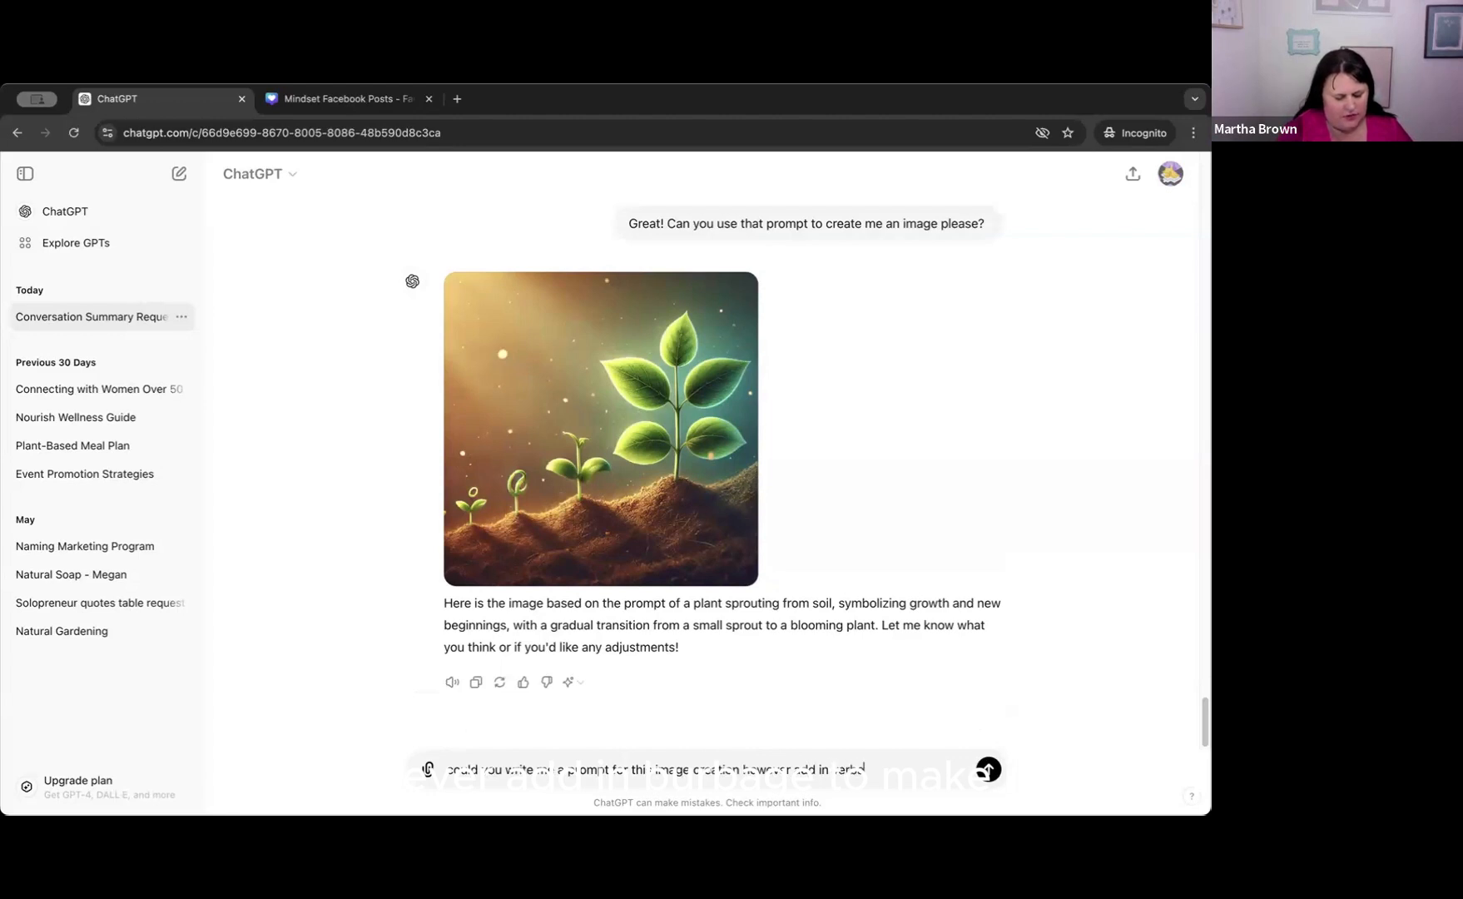
type("ge to make it more")
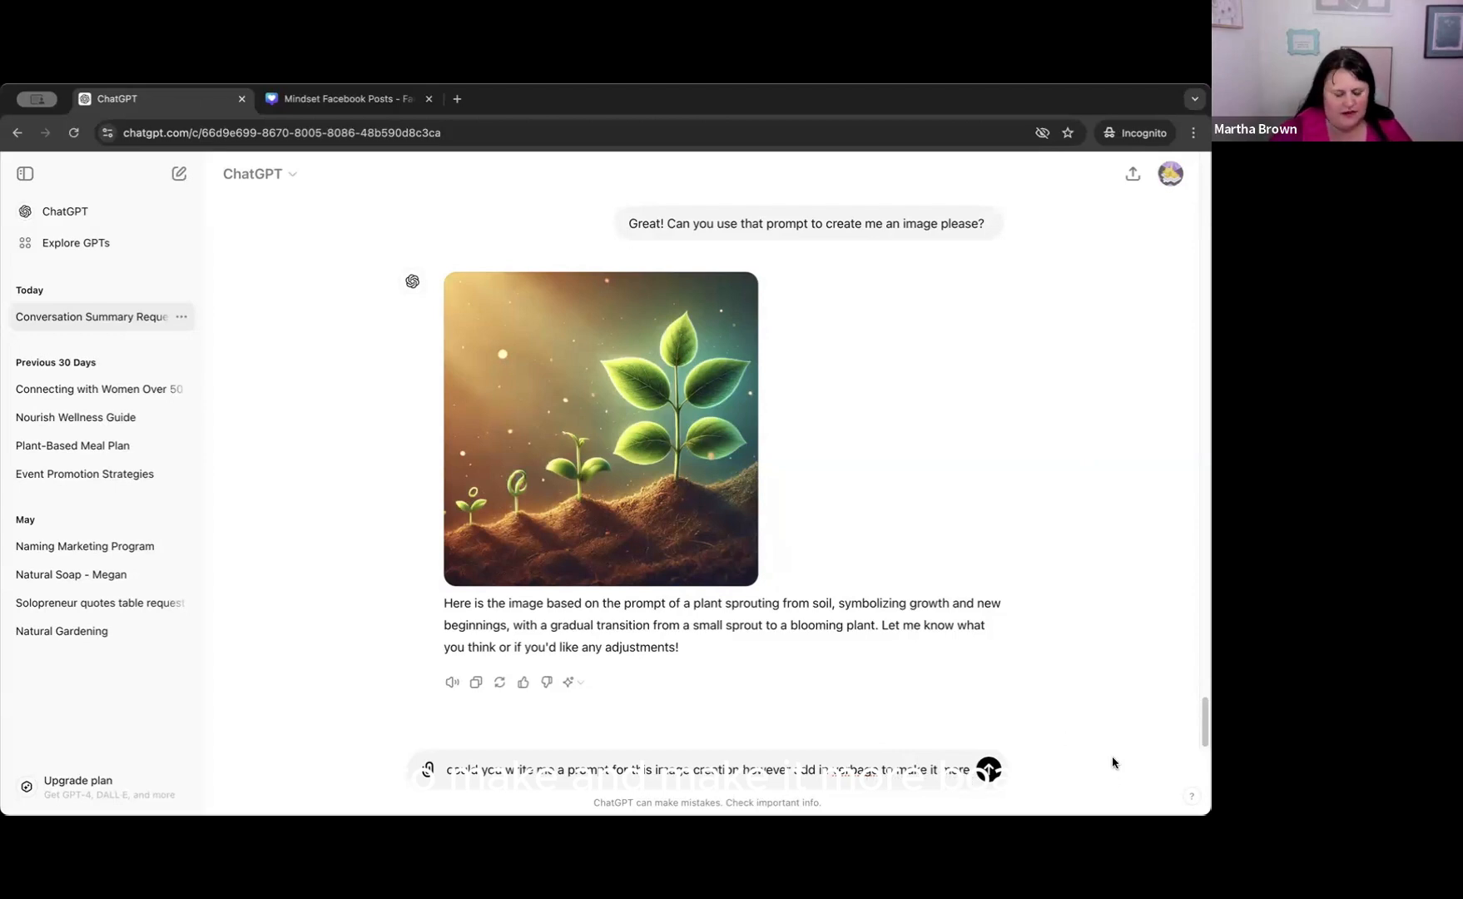
type("photorea")
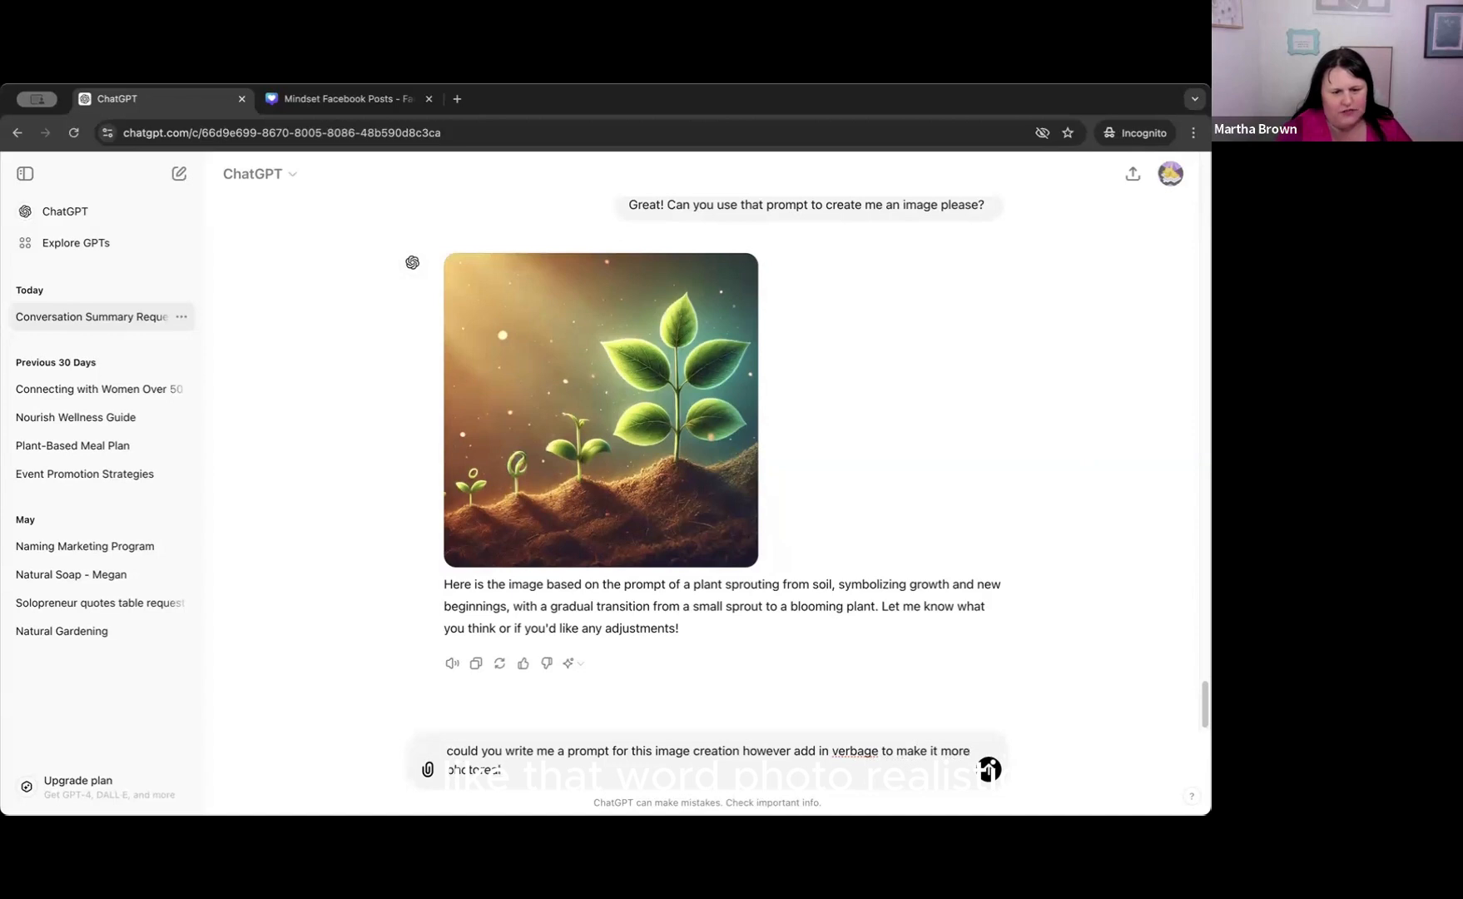
type("i")
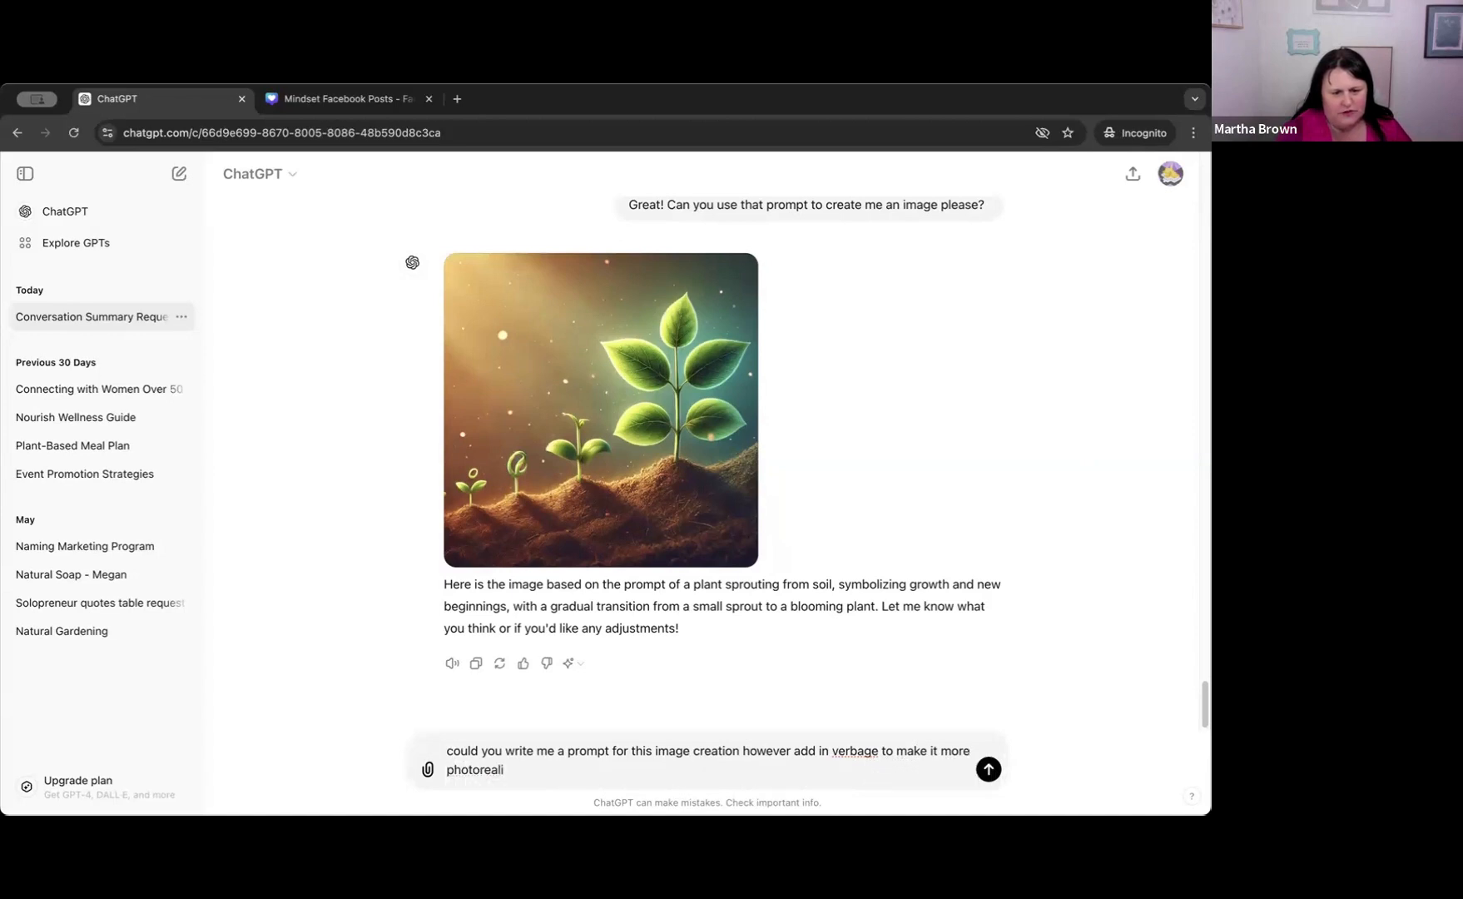
type("stic")
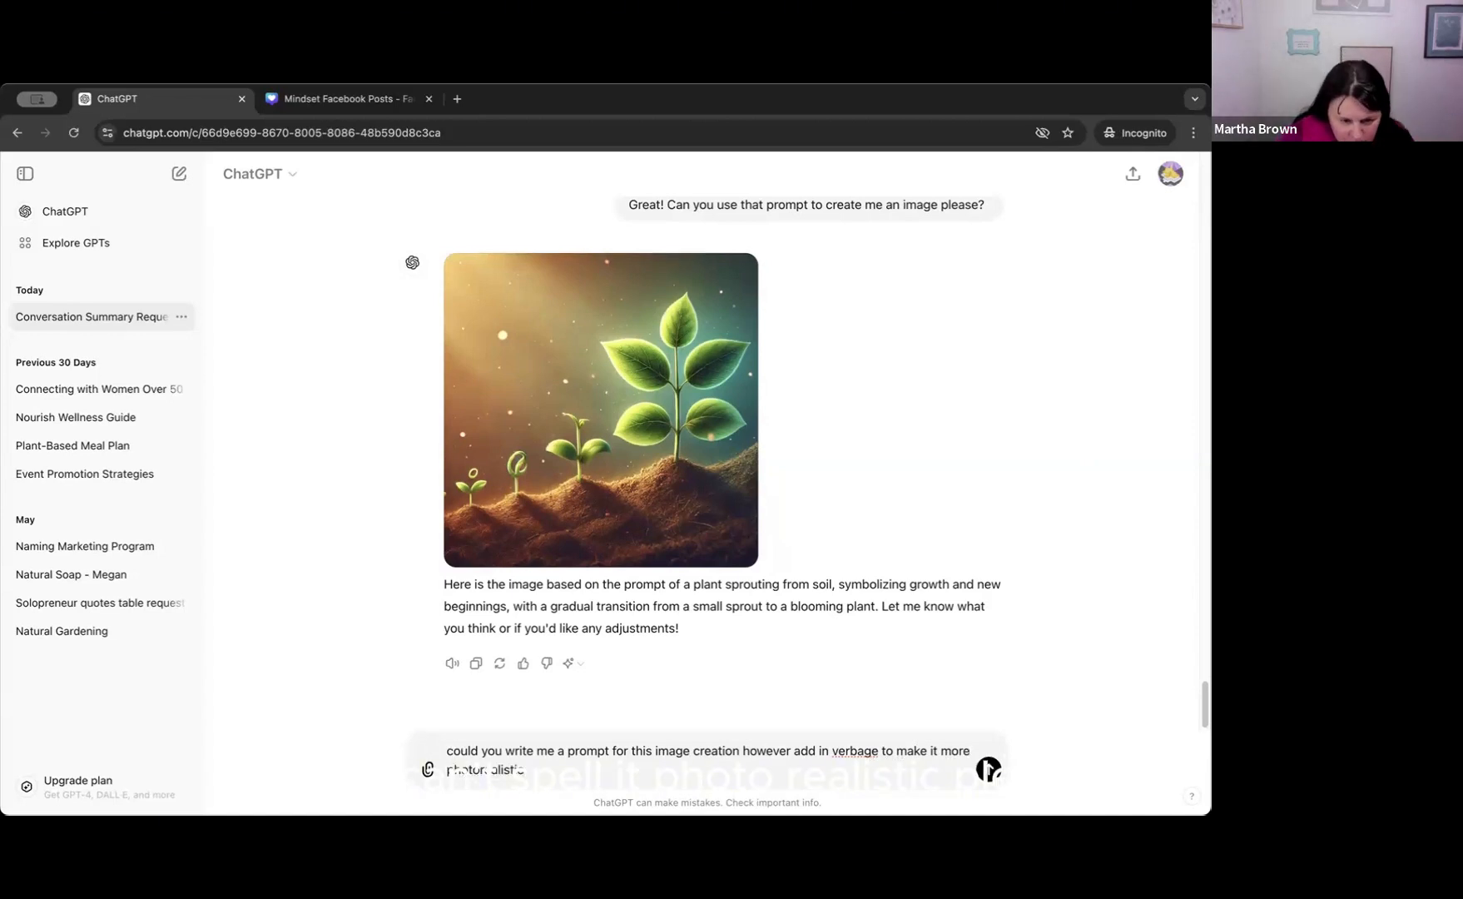
type(" please?")
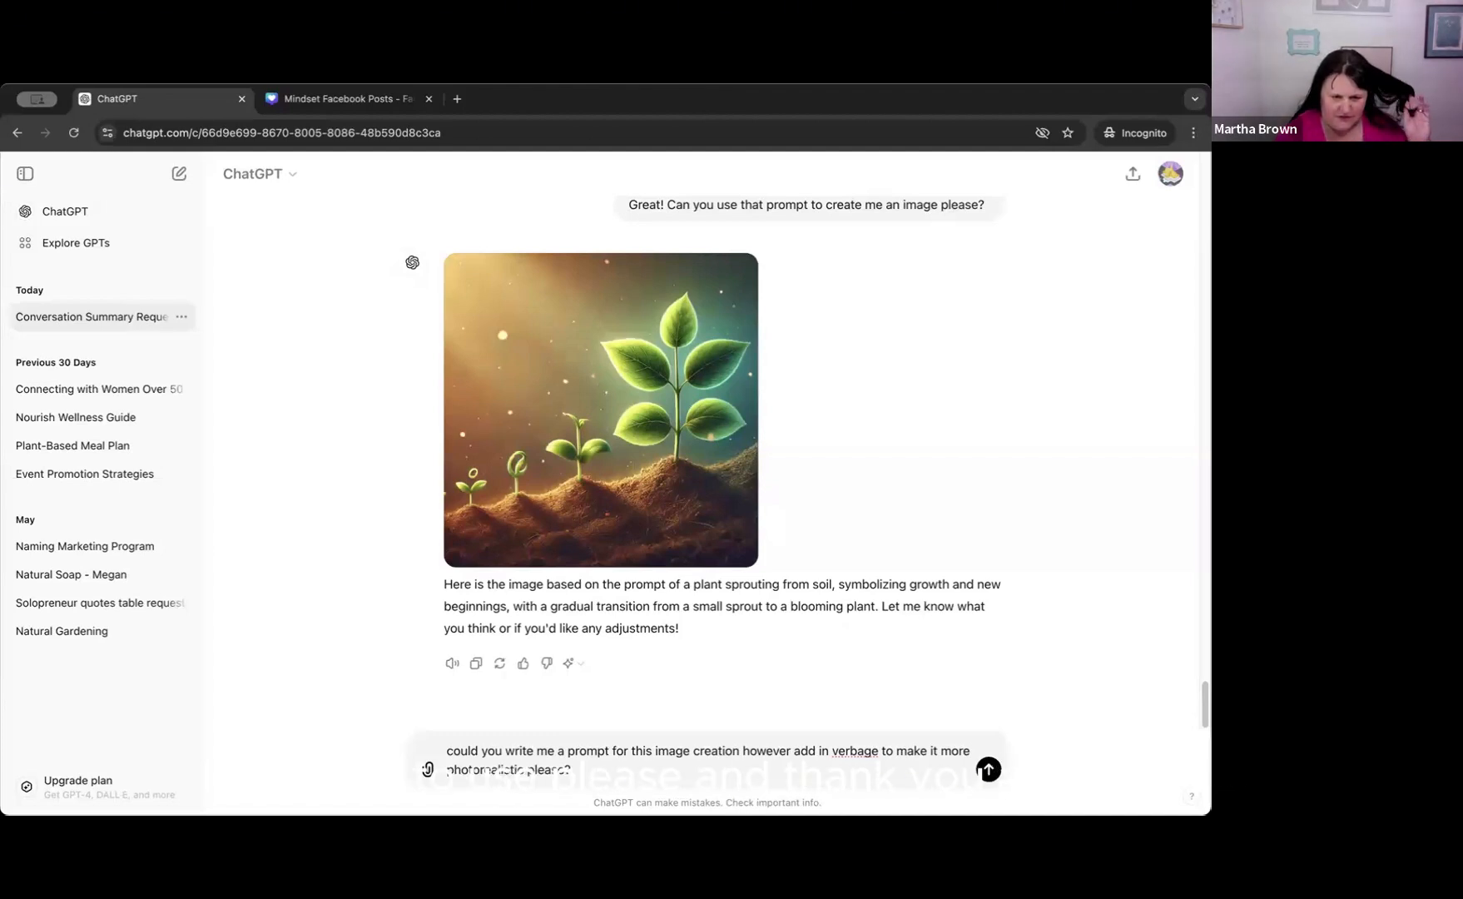
key("Return")
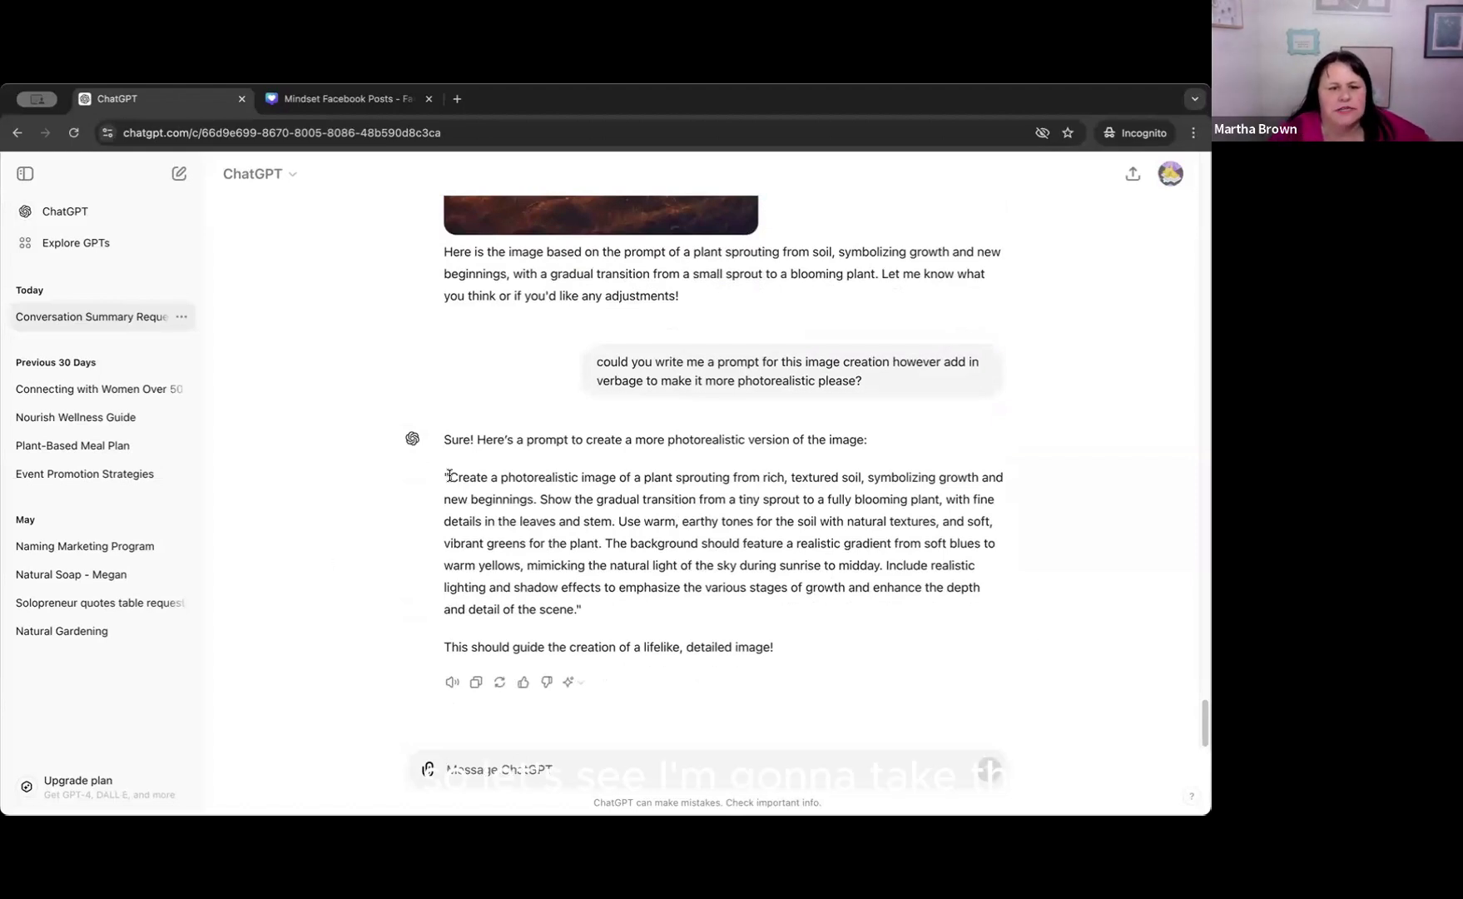
Send the follow-up message "Could you write this prompt specifically for Midjourney?" to have the photorealistic plant prompt rewritten.
left_click_drag(449, 476, 537, 568)
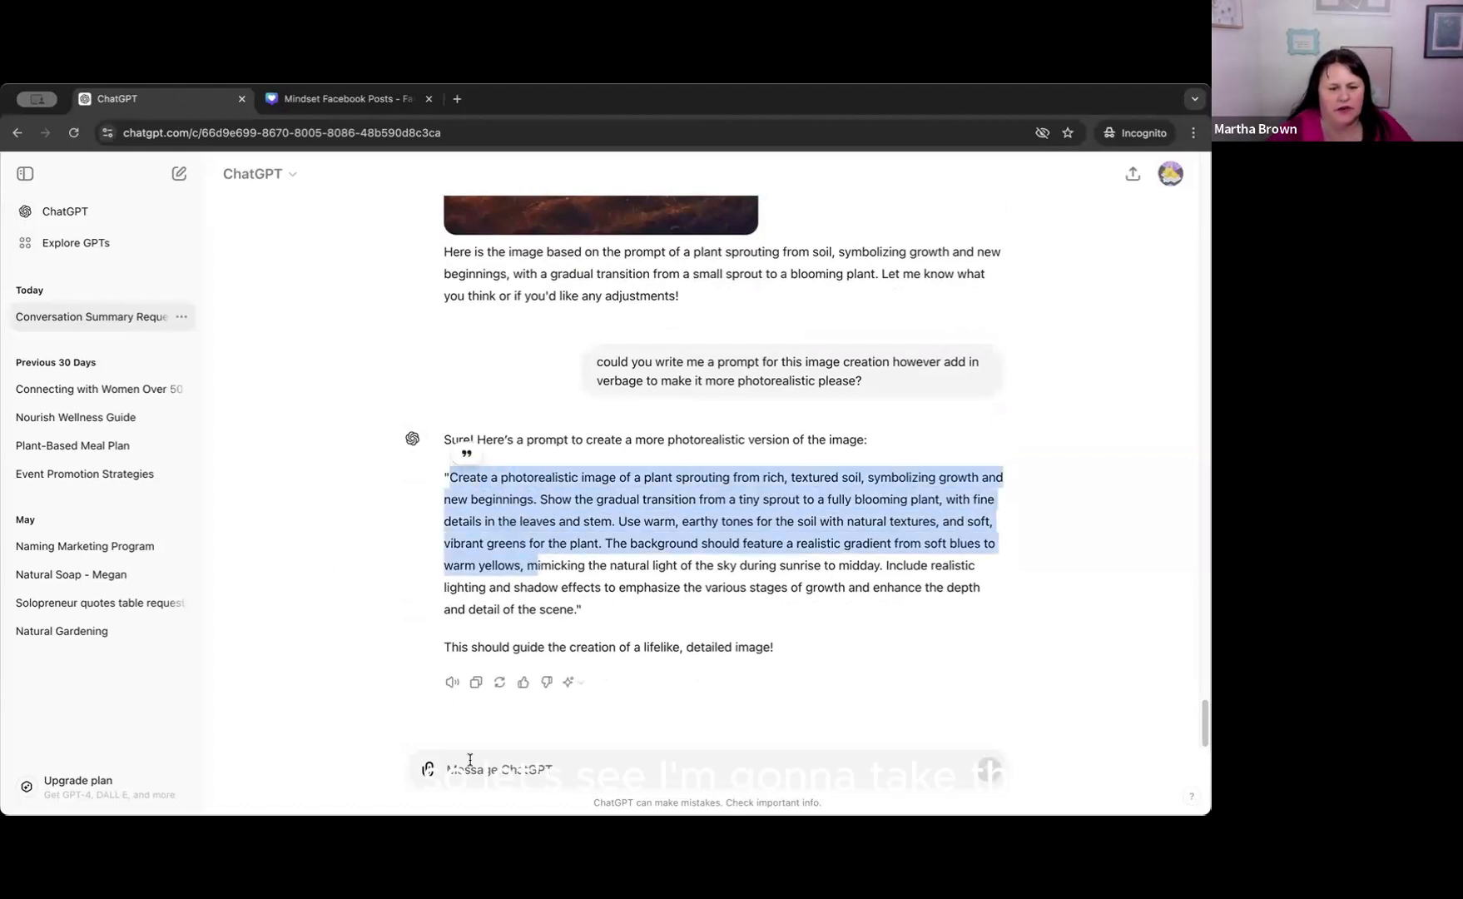
left_click(469, 759)
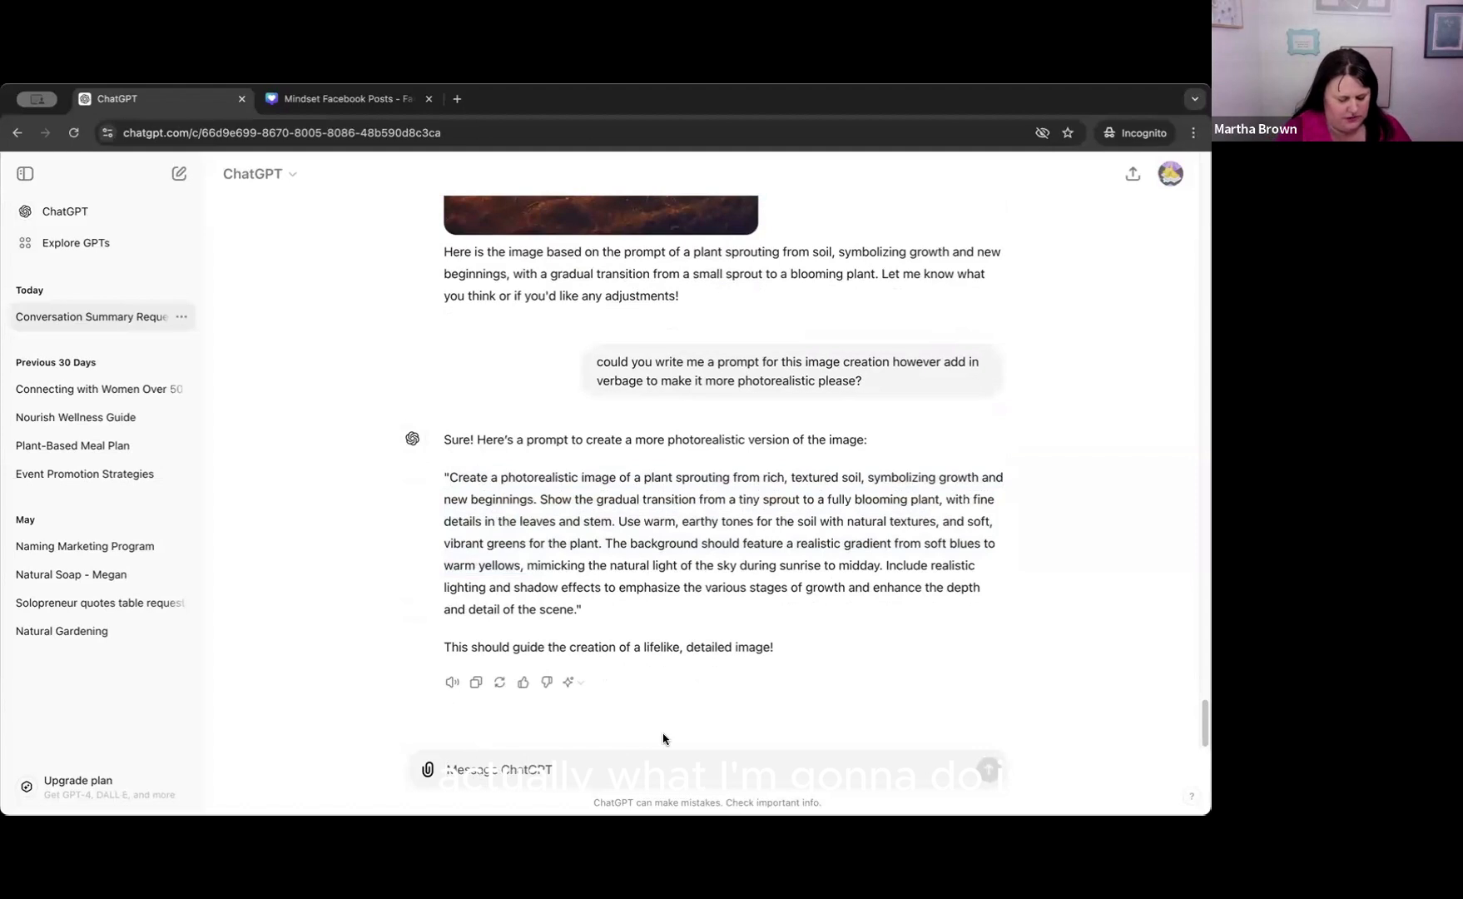
type("Could")
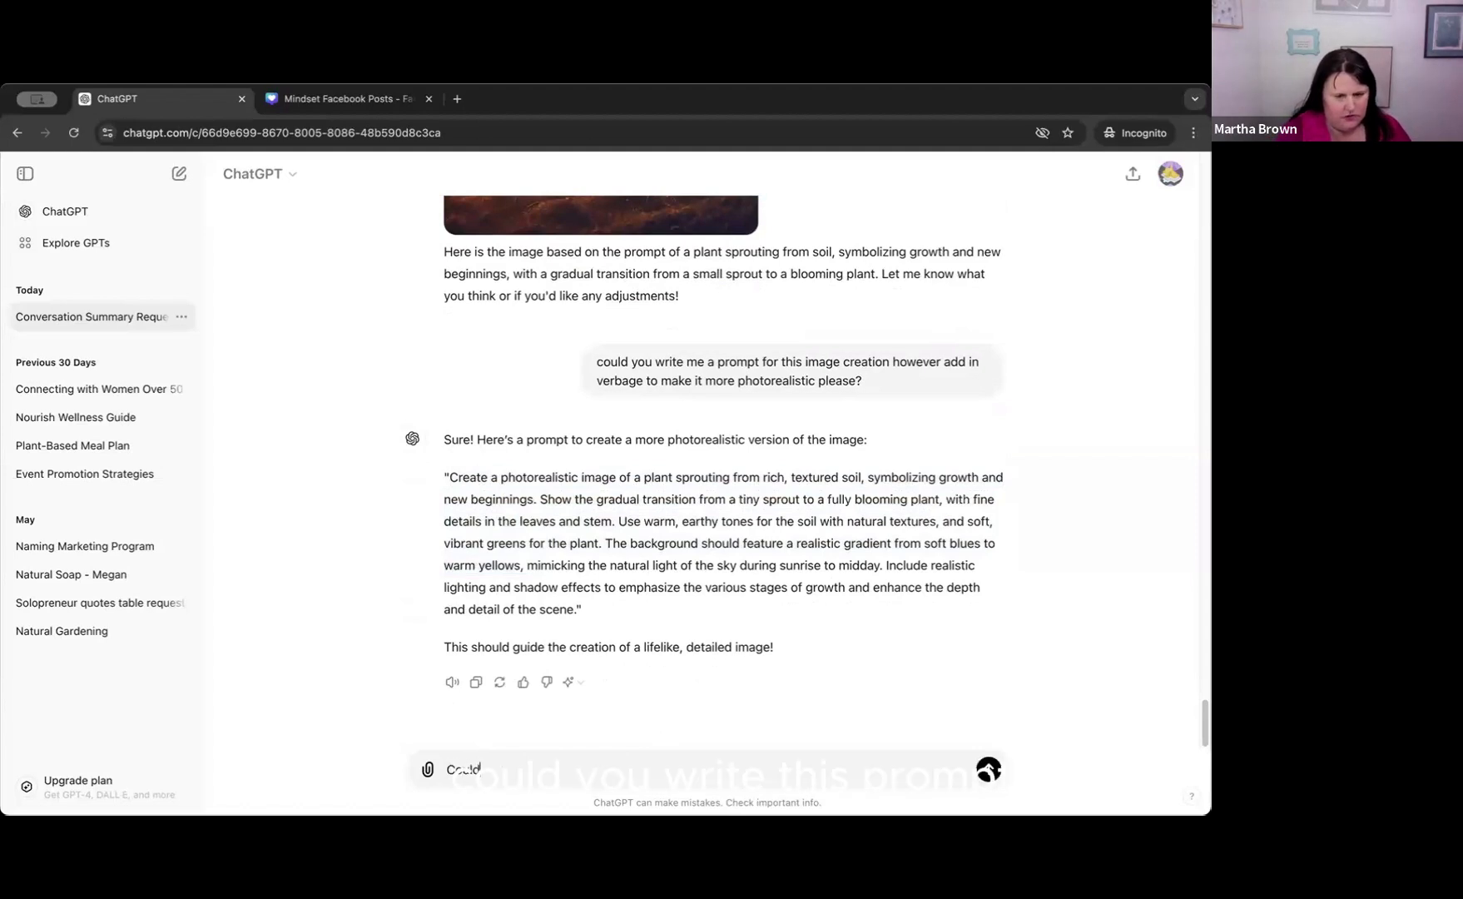
type(" you write this pro")
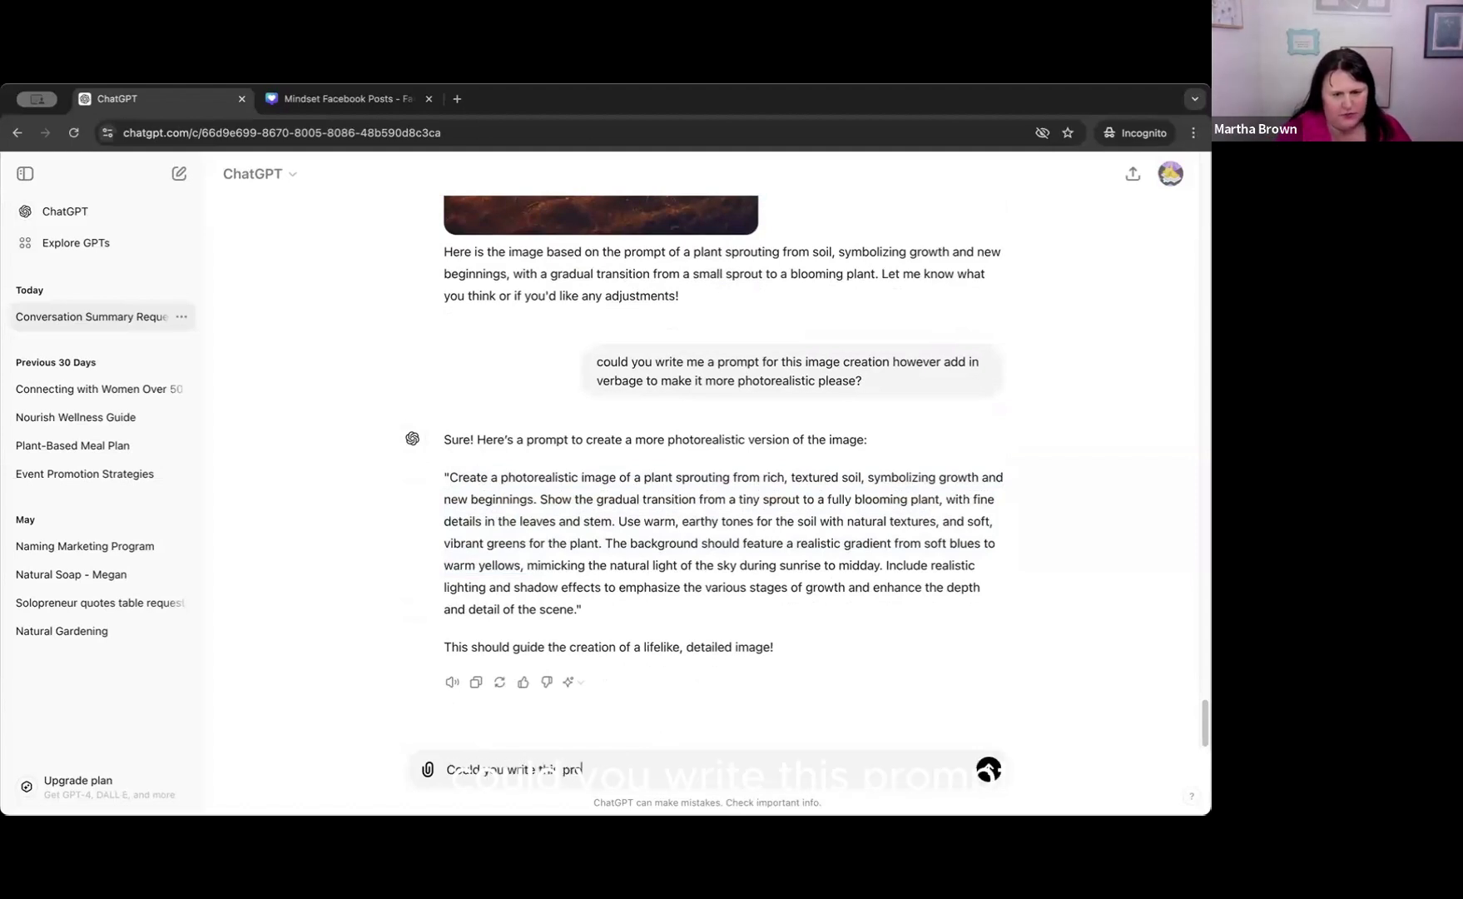
type("mpt specivi")
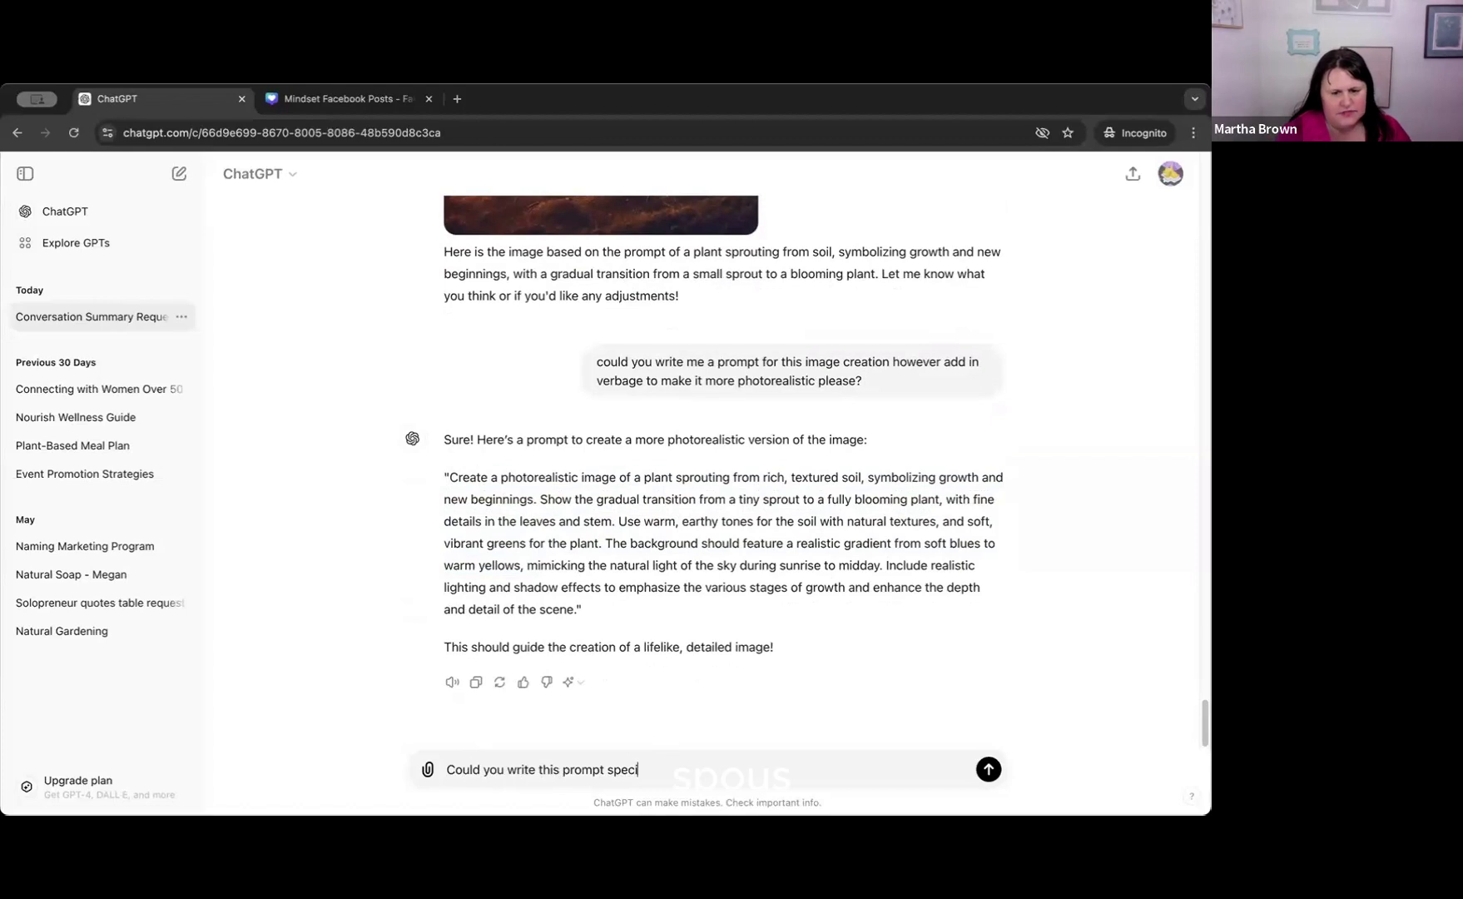
key("BackSpace")
key("BackSpace")
type("ci")
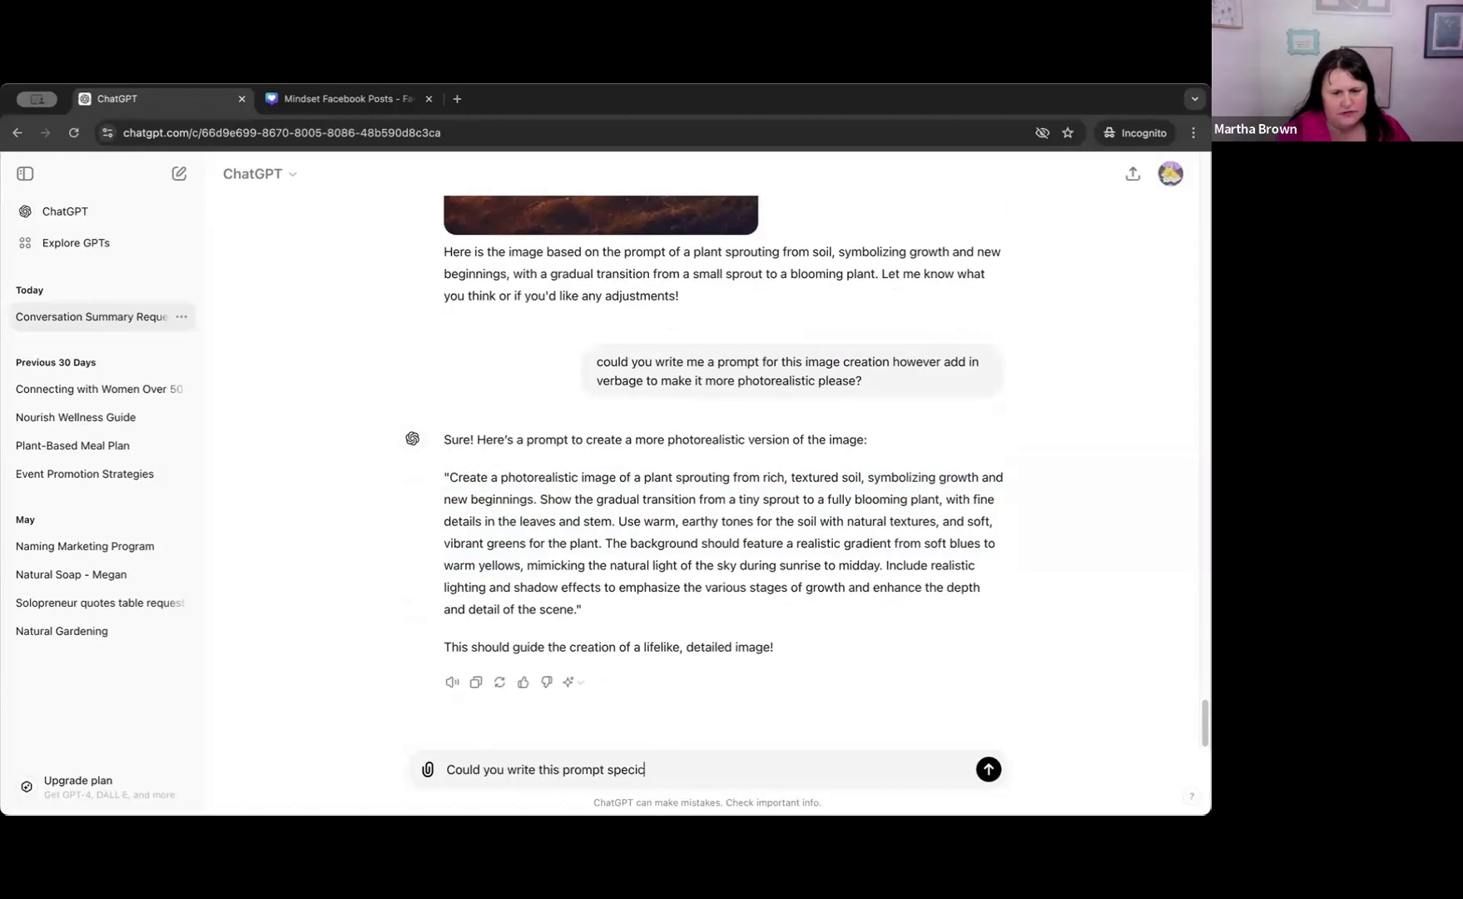
key("BackSpace")
key("BackSpace")
type("fically for ")
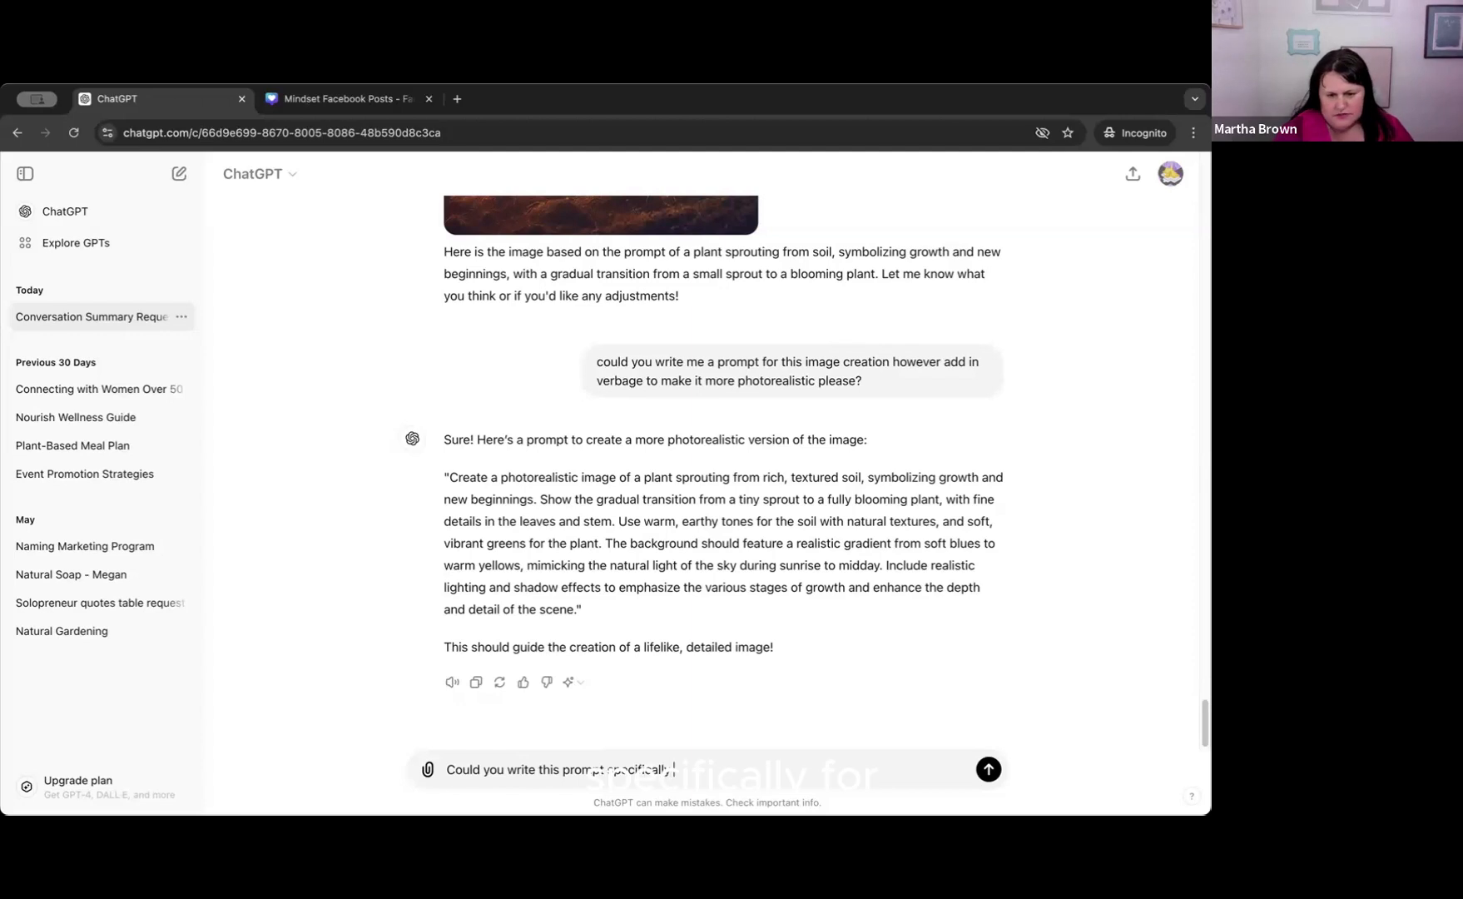
type("Mi")
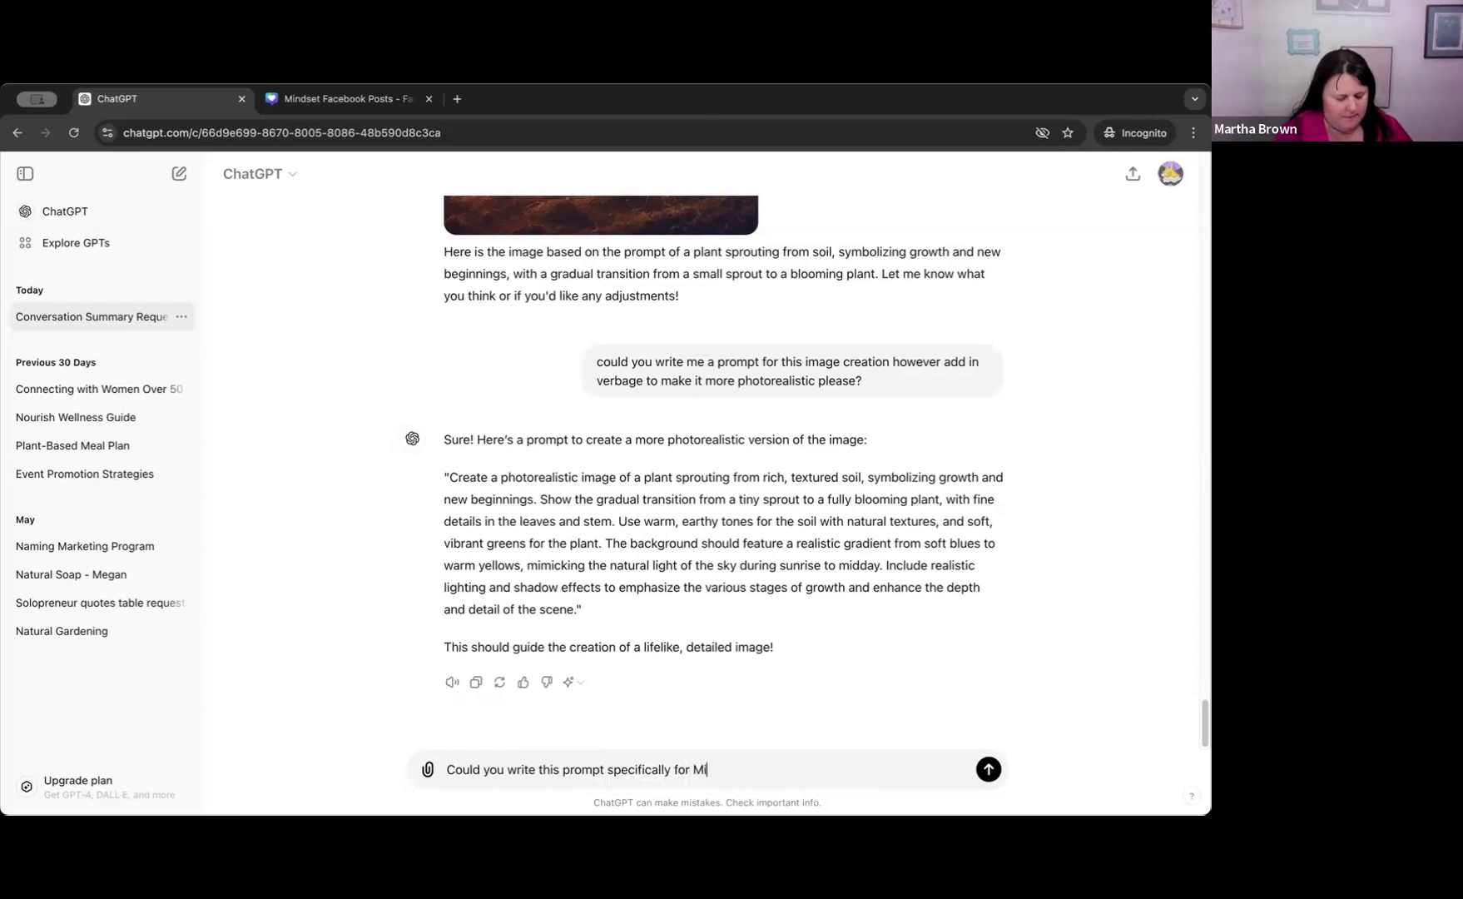
type("djourn")
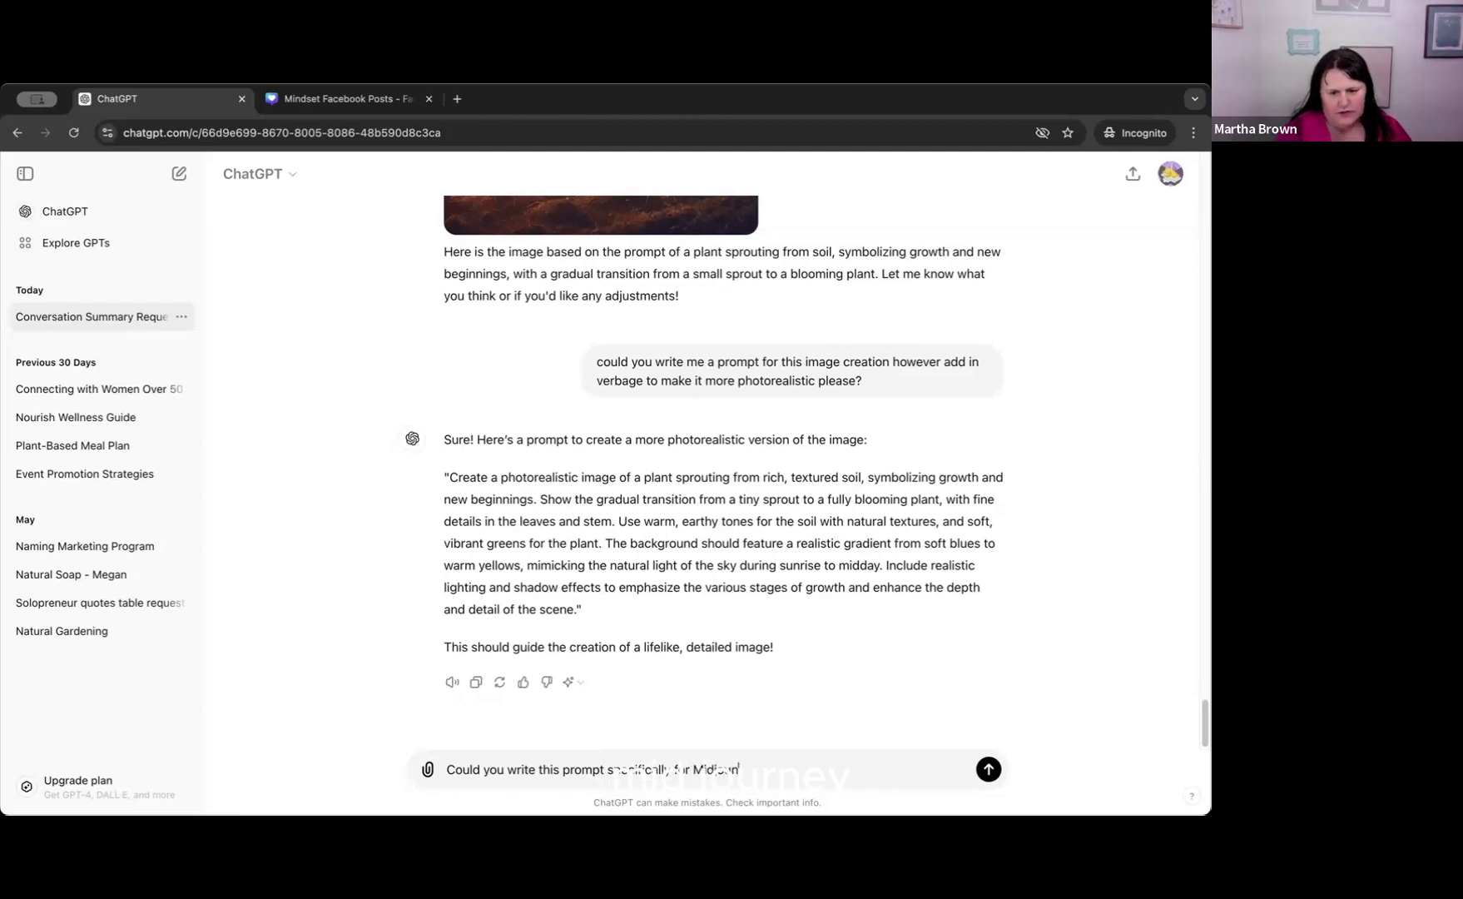
type("ey")
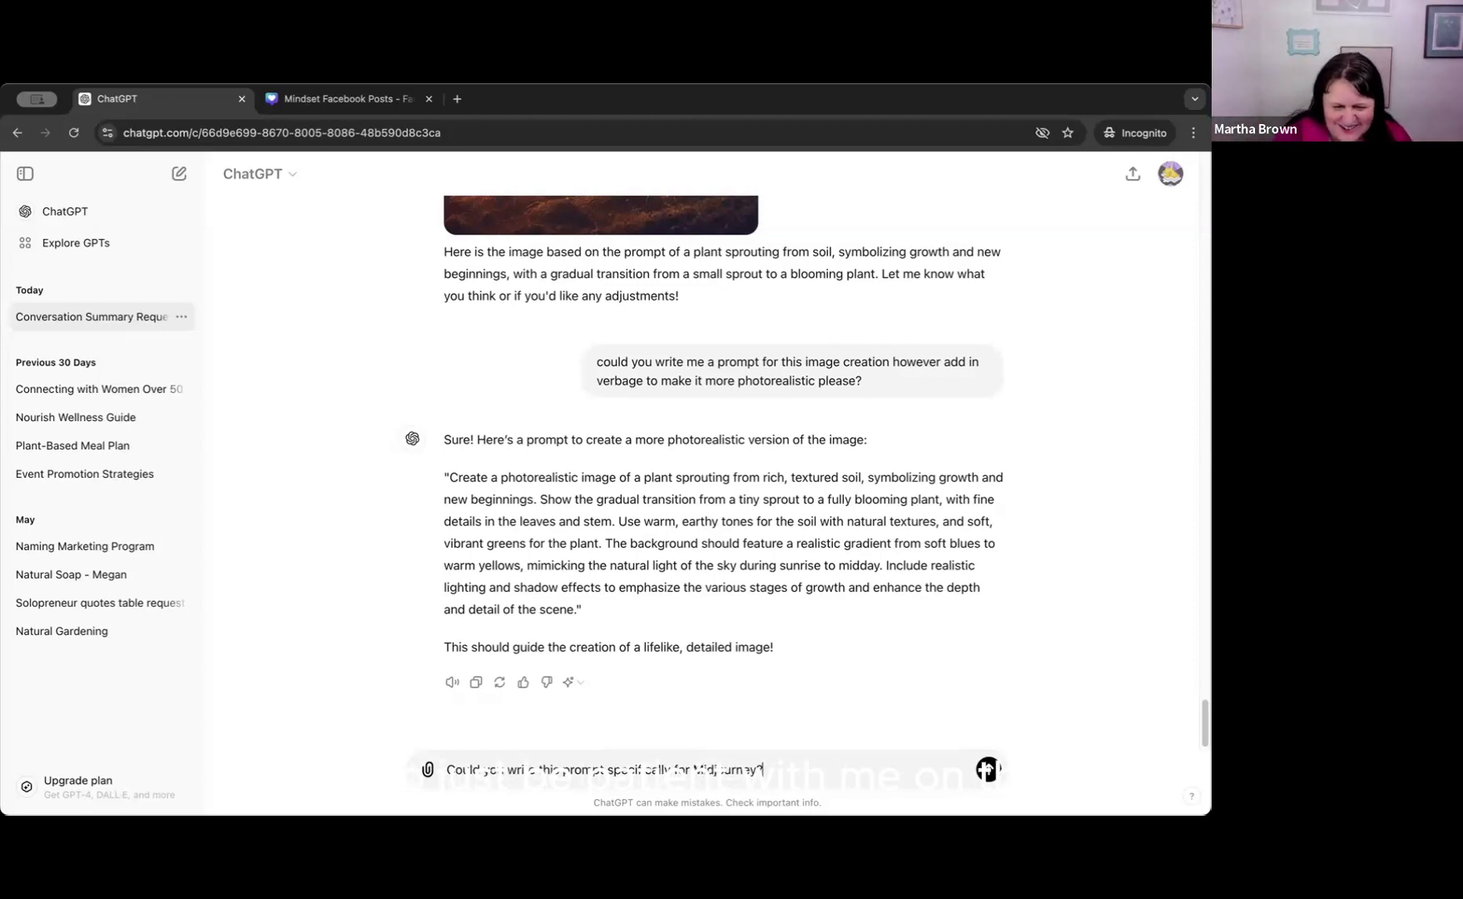
left_click(988, 769)
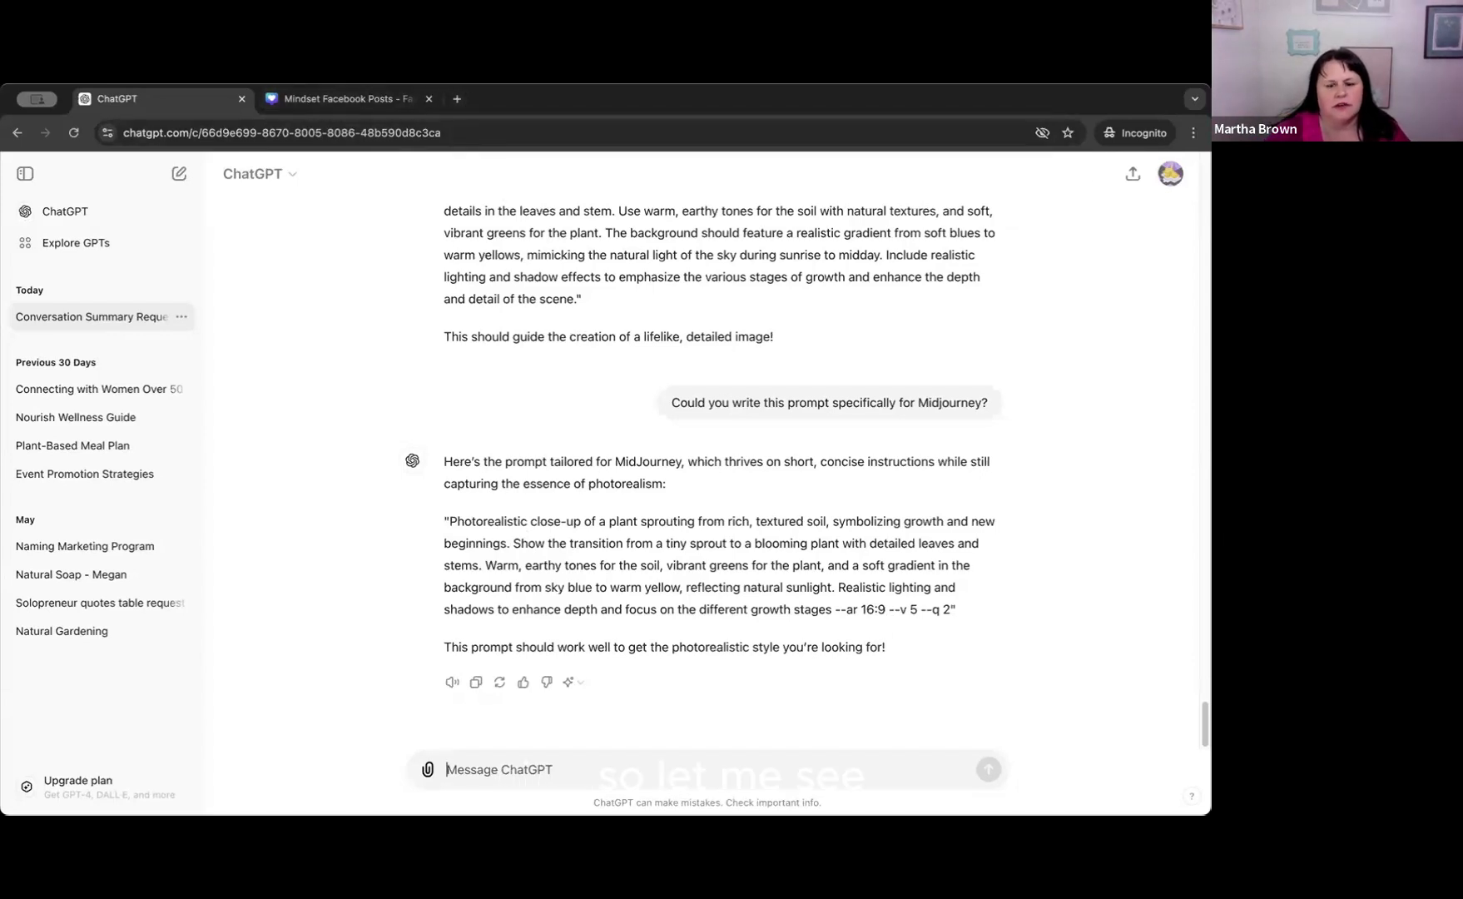
Open the Midjourney website in a new browser tab.
left_click(458, 99)
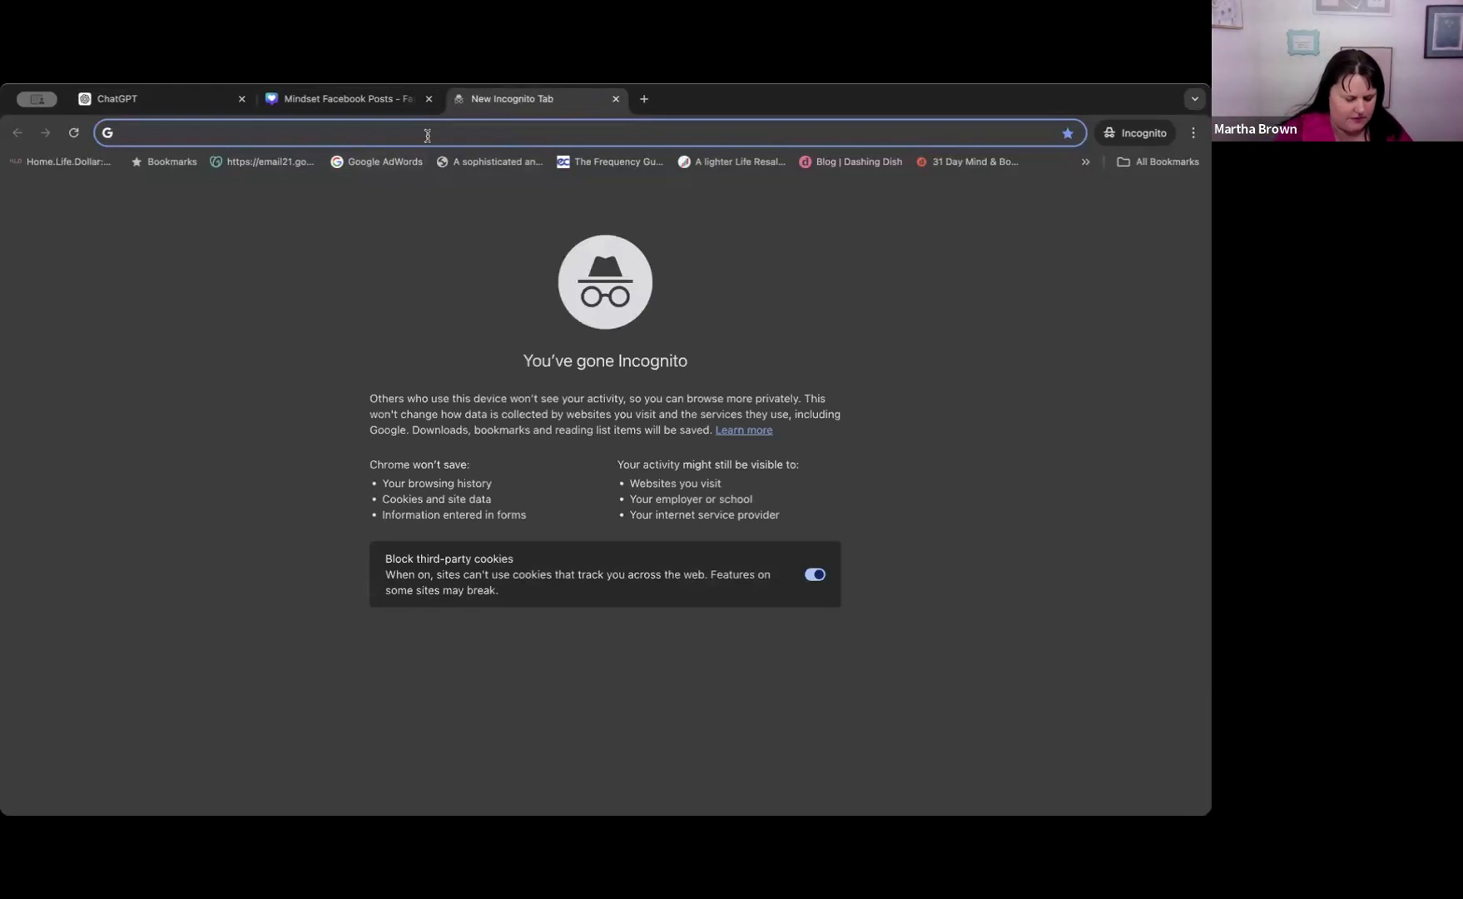
type("midjou")
key("Return")
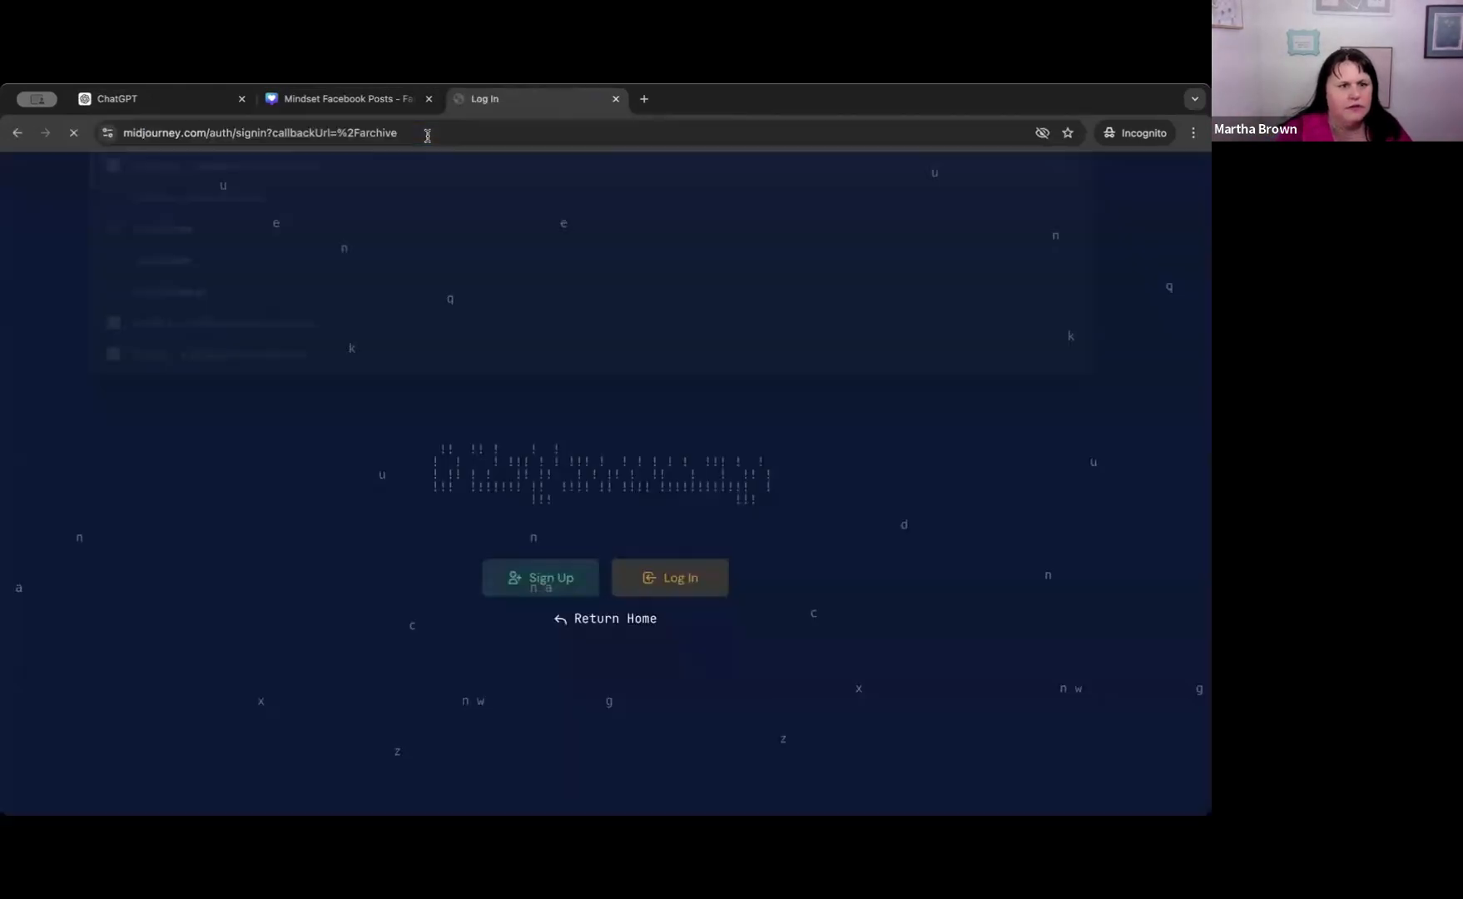
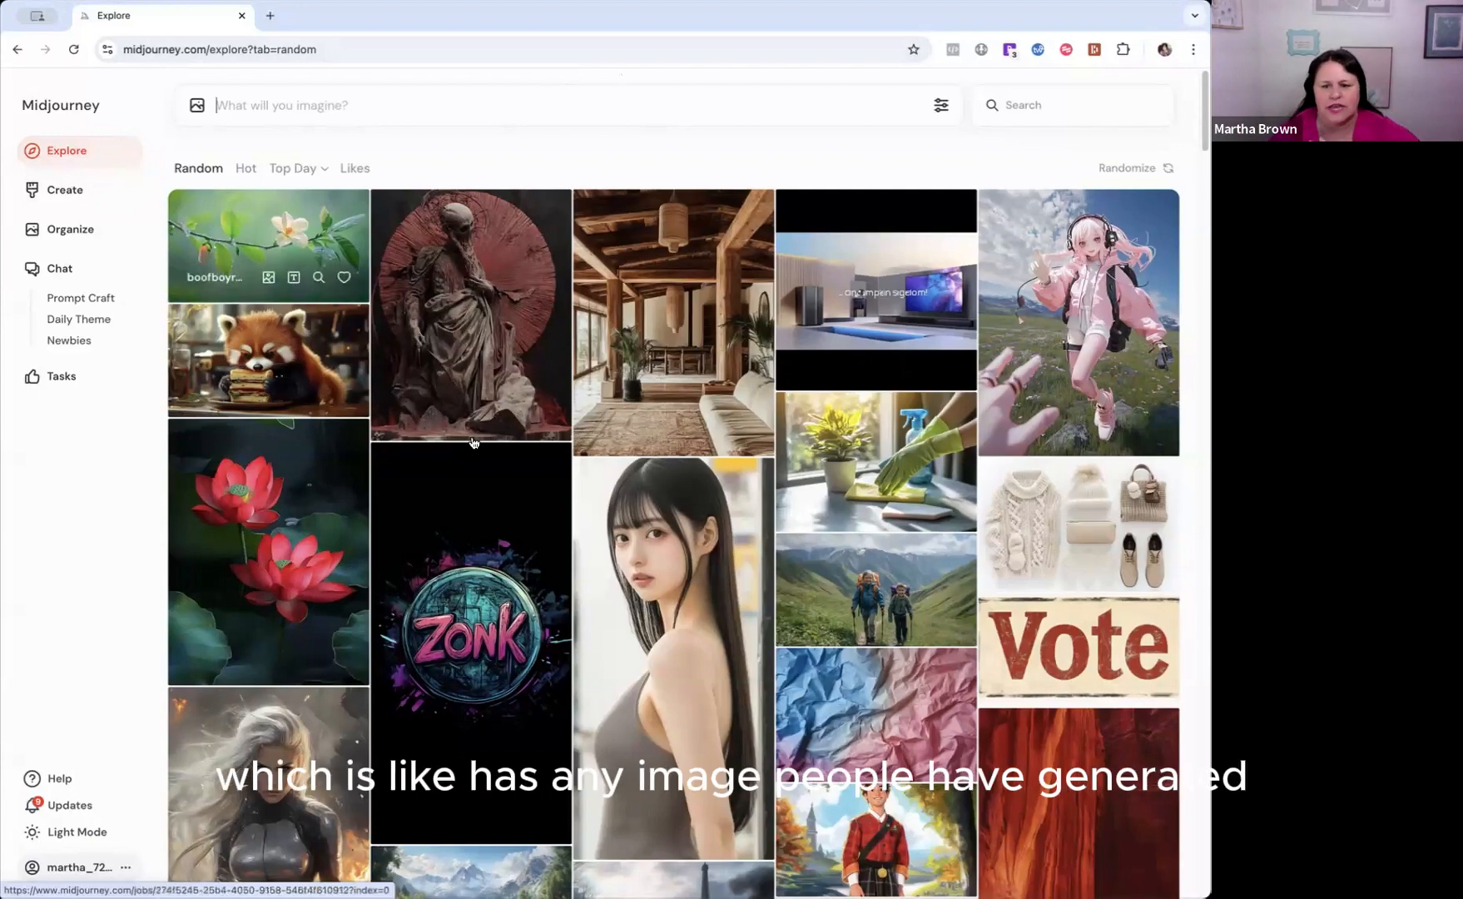
Browse the random community images in the Midjourney Explore gallery.
scroll(474, 442, "down", 7)
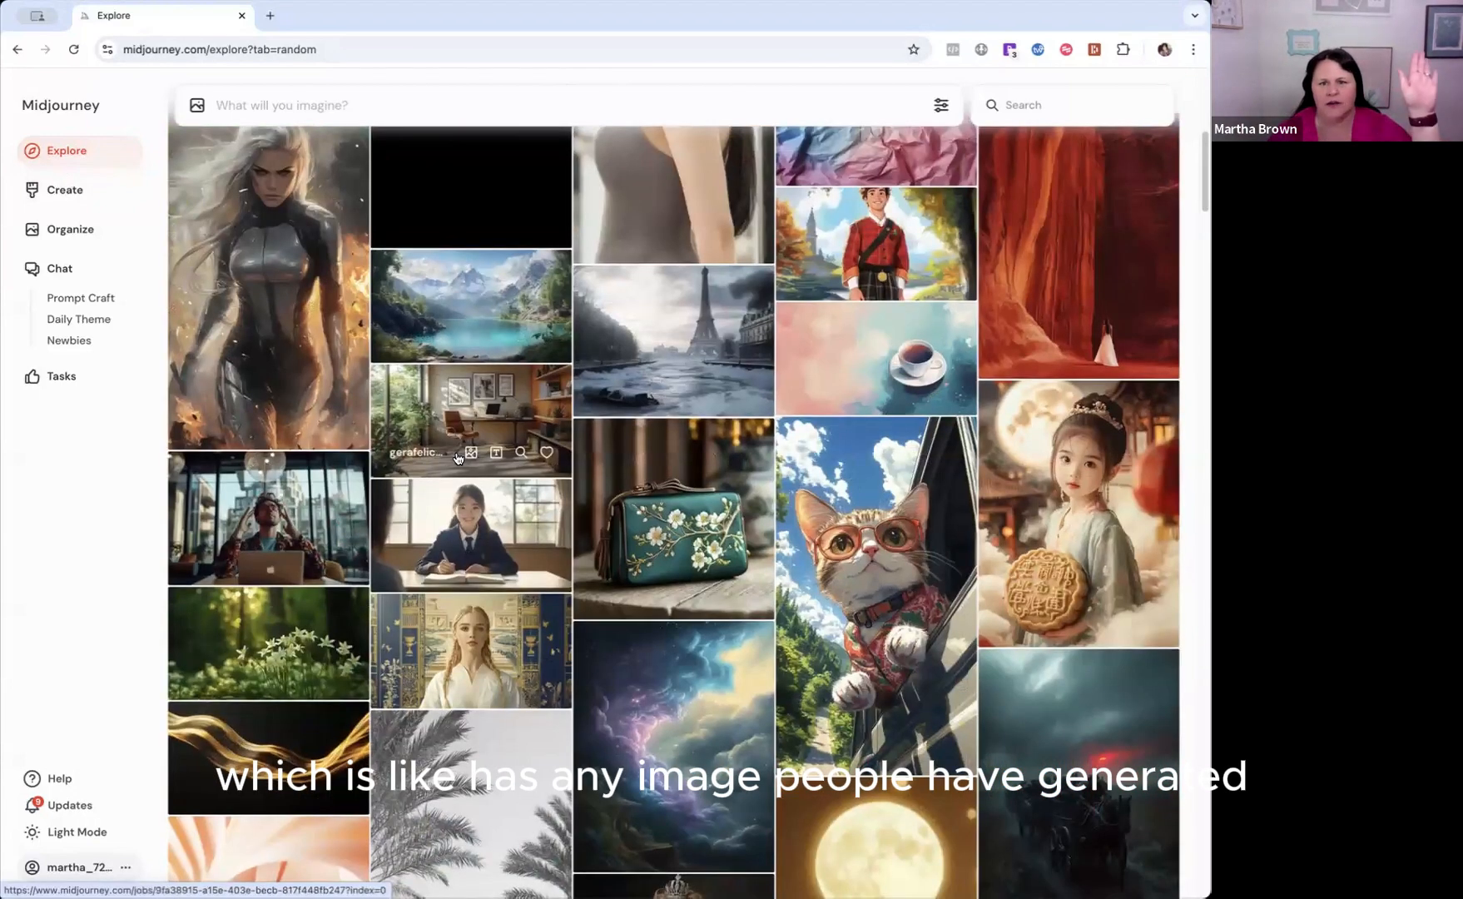
scroll(458, 458, "down", 10)
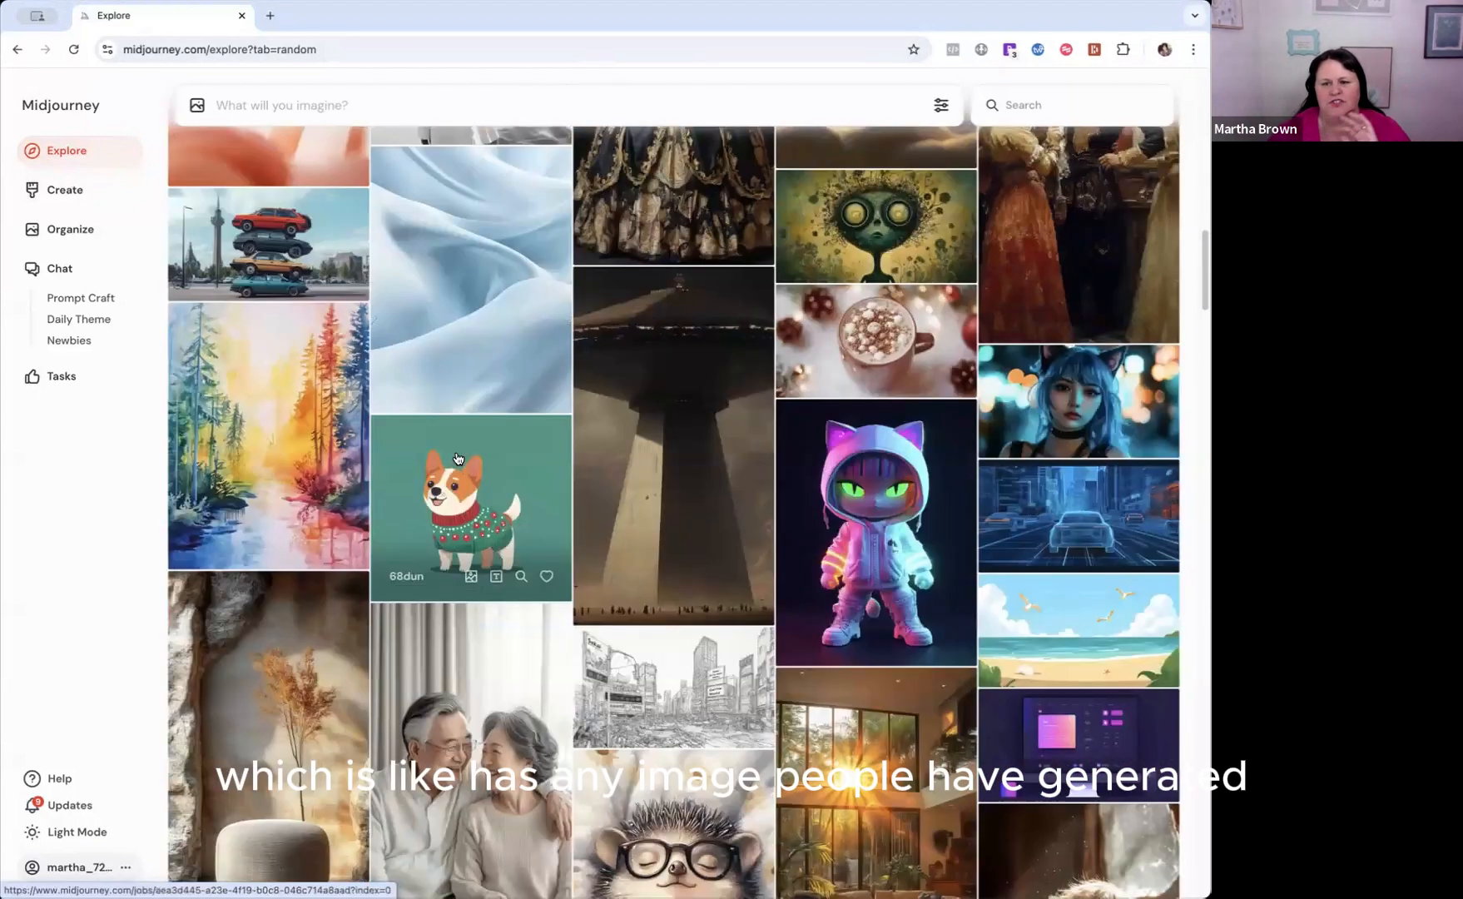
scroll(458, 458, "down", 1)
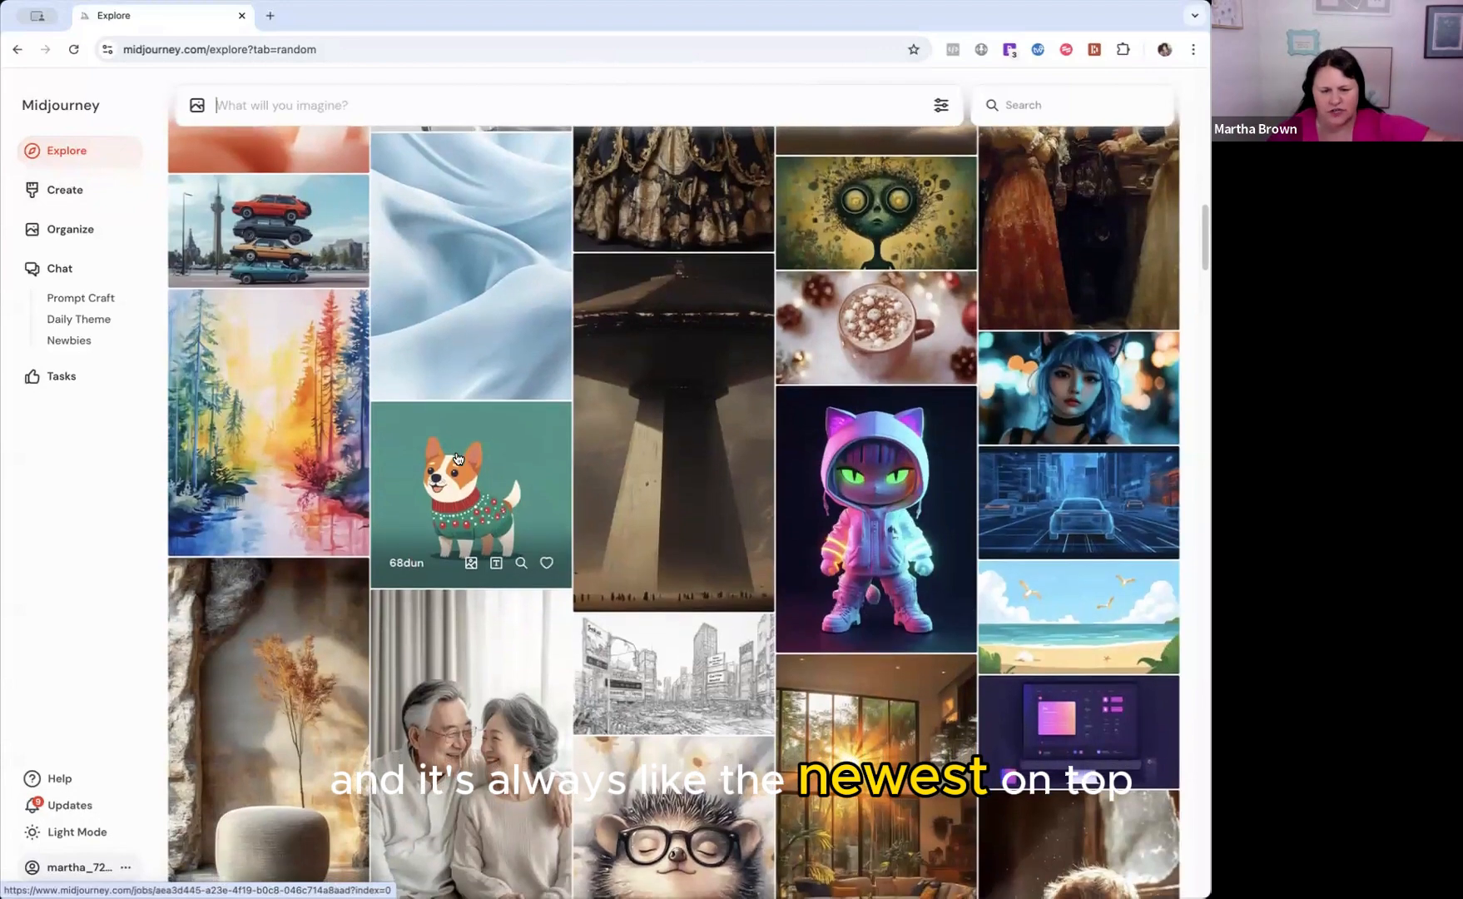
scroll(457, 457, "down", 3)
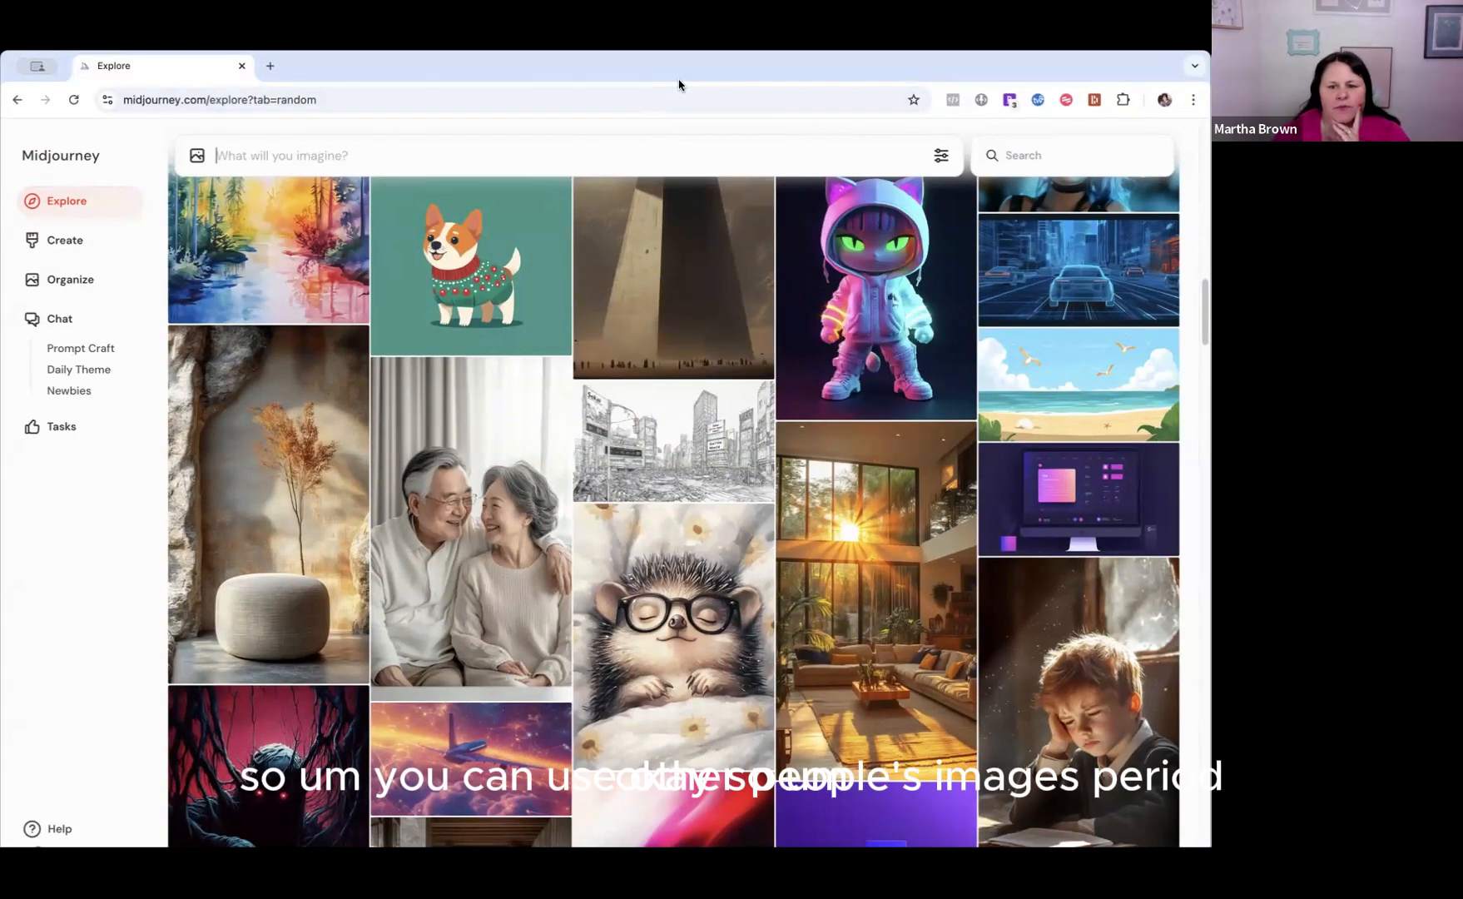
scroll(676, 296, "down", 1)
scroll(675, 296, "down", 5)
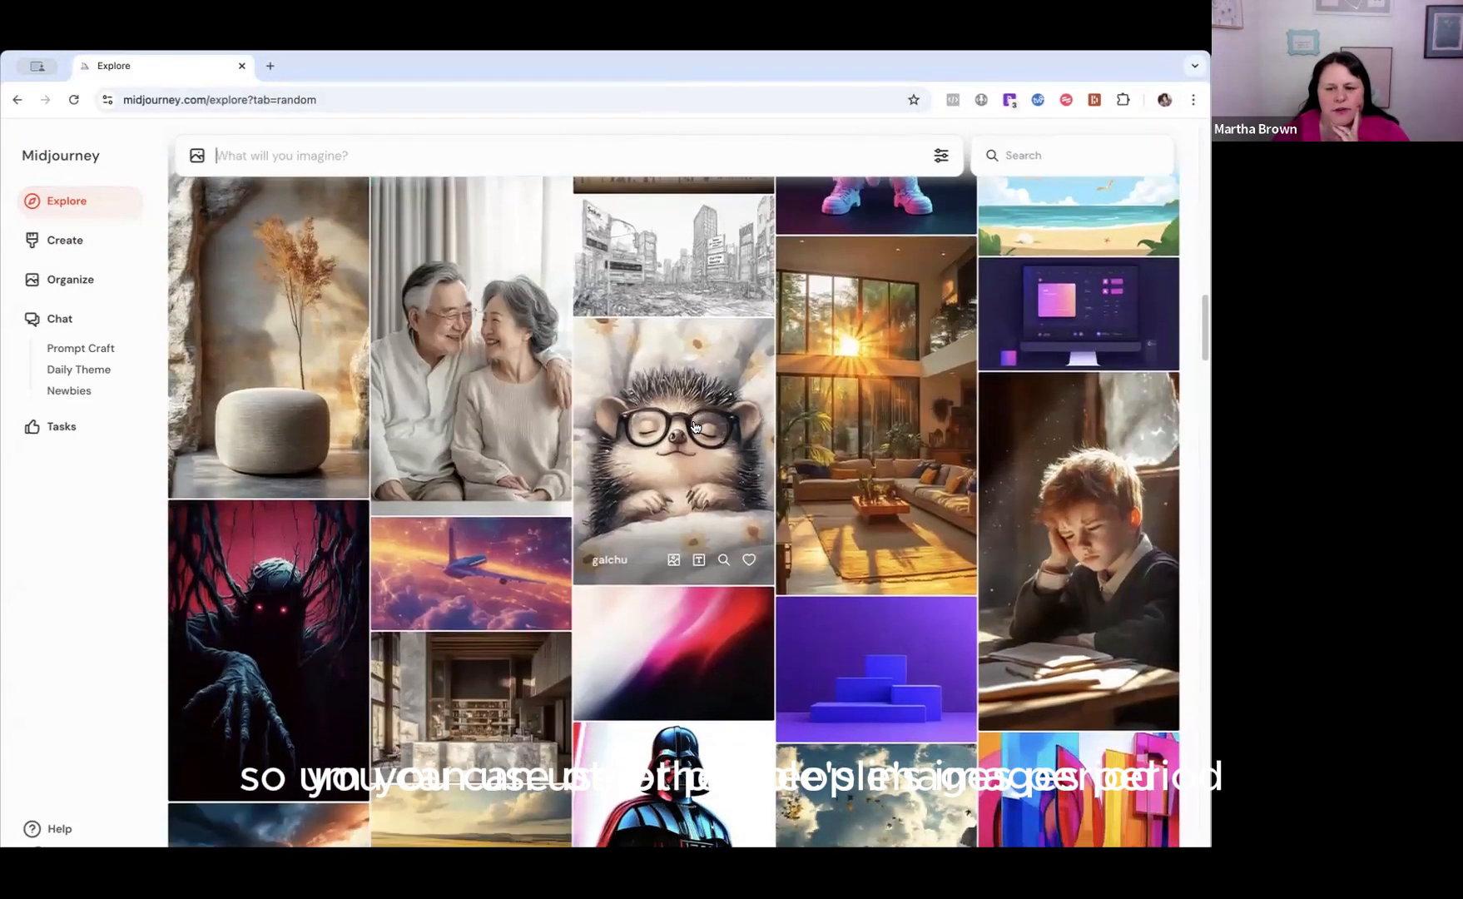
scroll(696, 425, "down", 1)
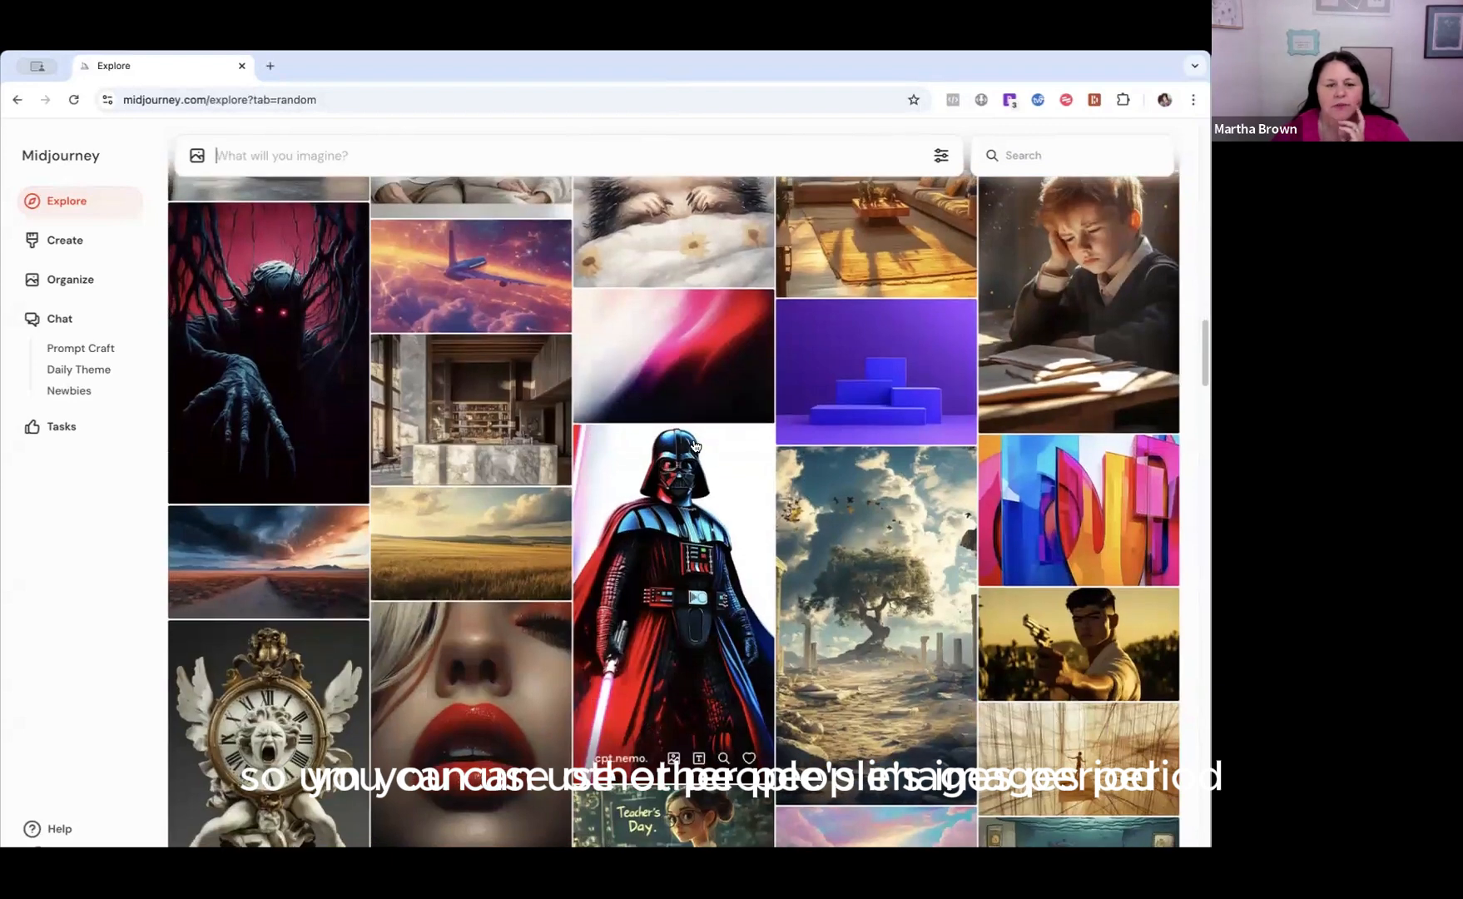
scroll(695, 445, "down", 2)
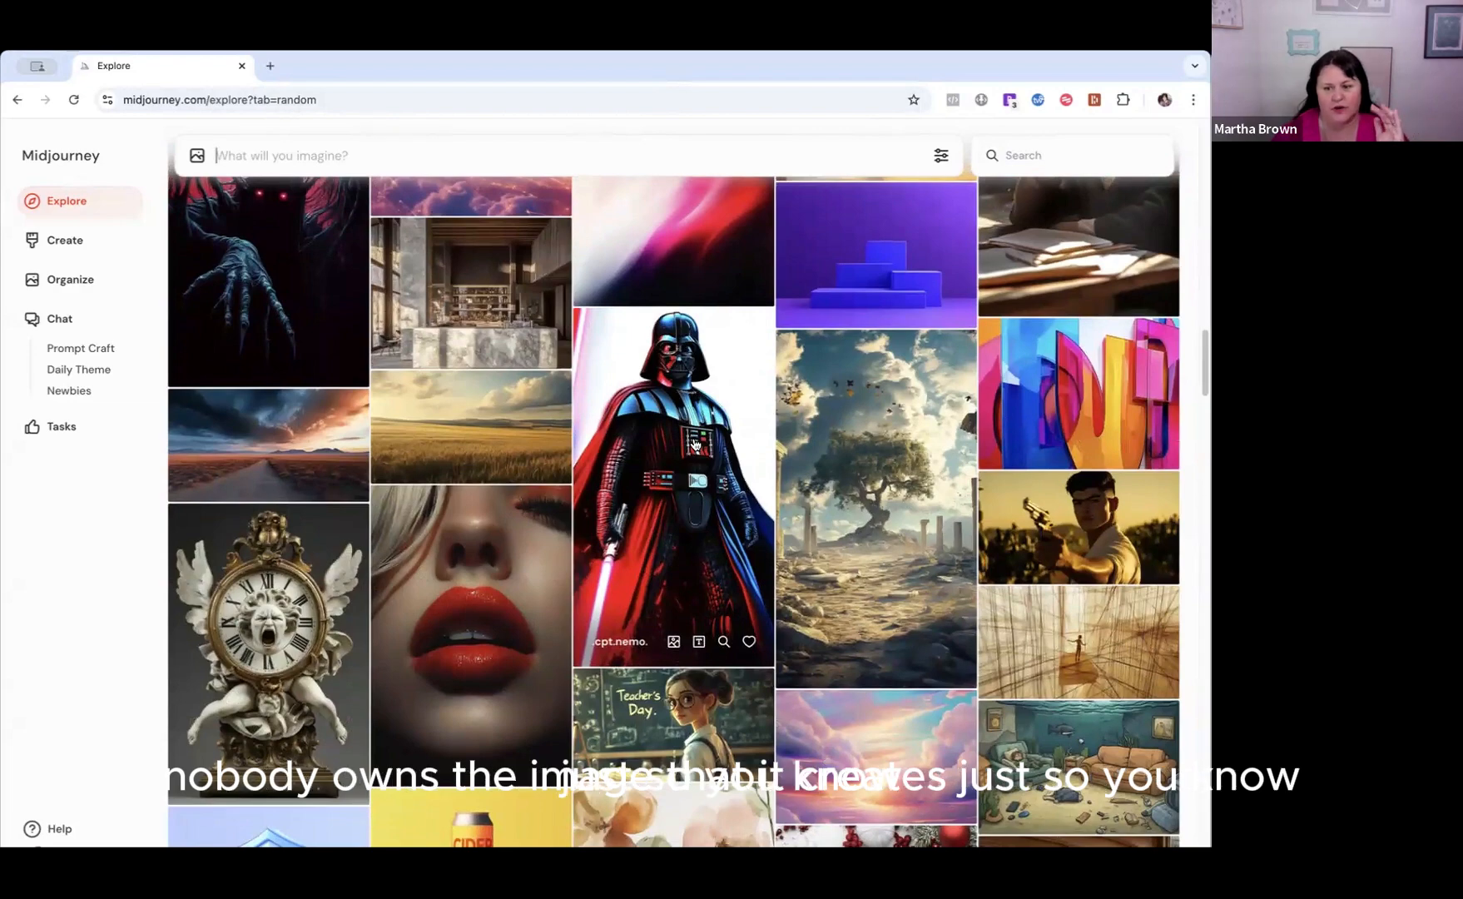
scroll(695, 445, "down", 3)
scroll(695, 445, "down", 4)
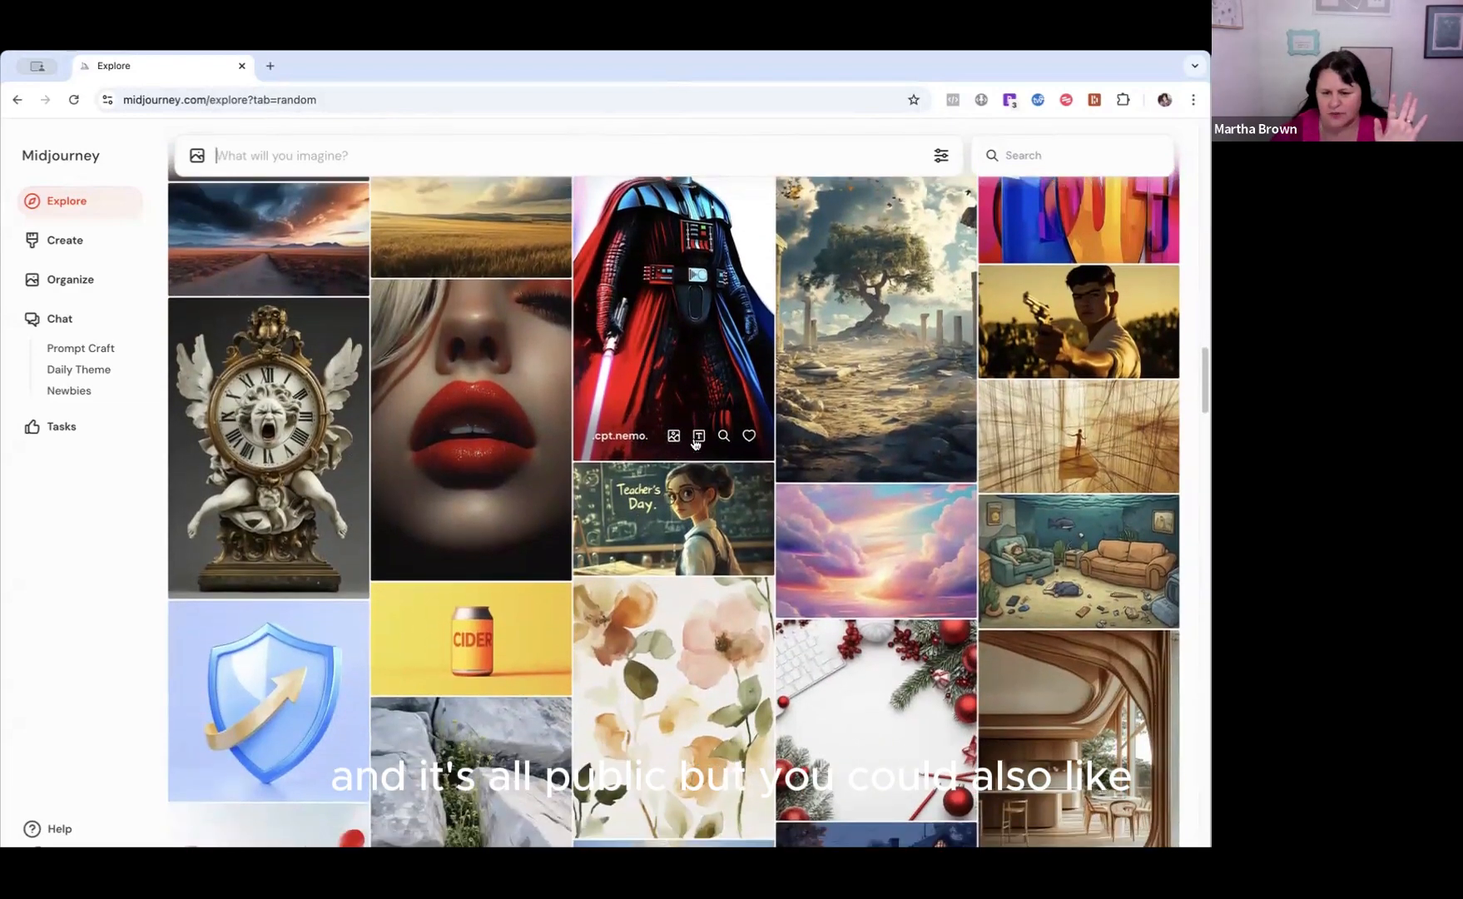
scroll(907, 478, "down", 1)
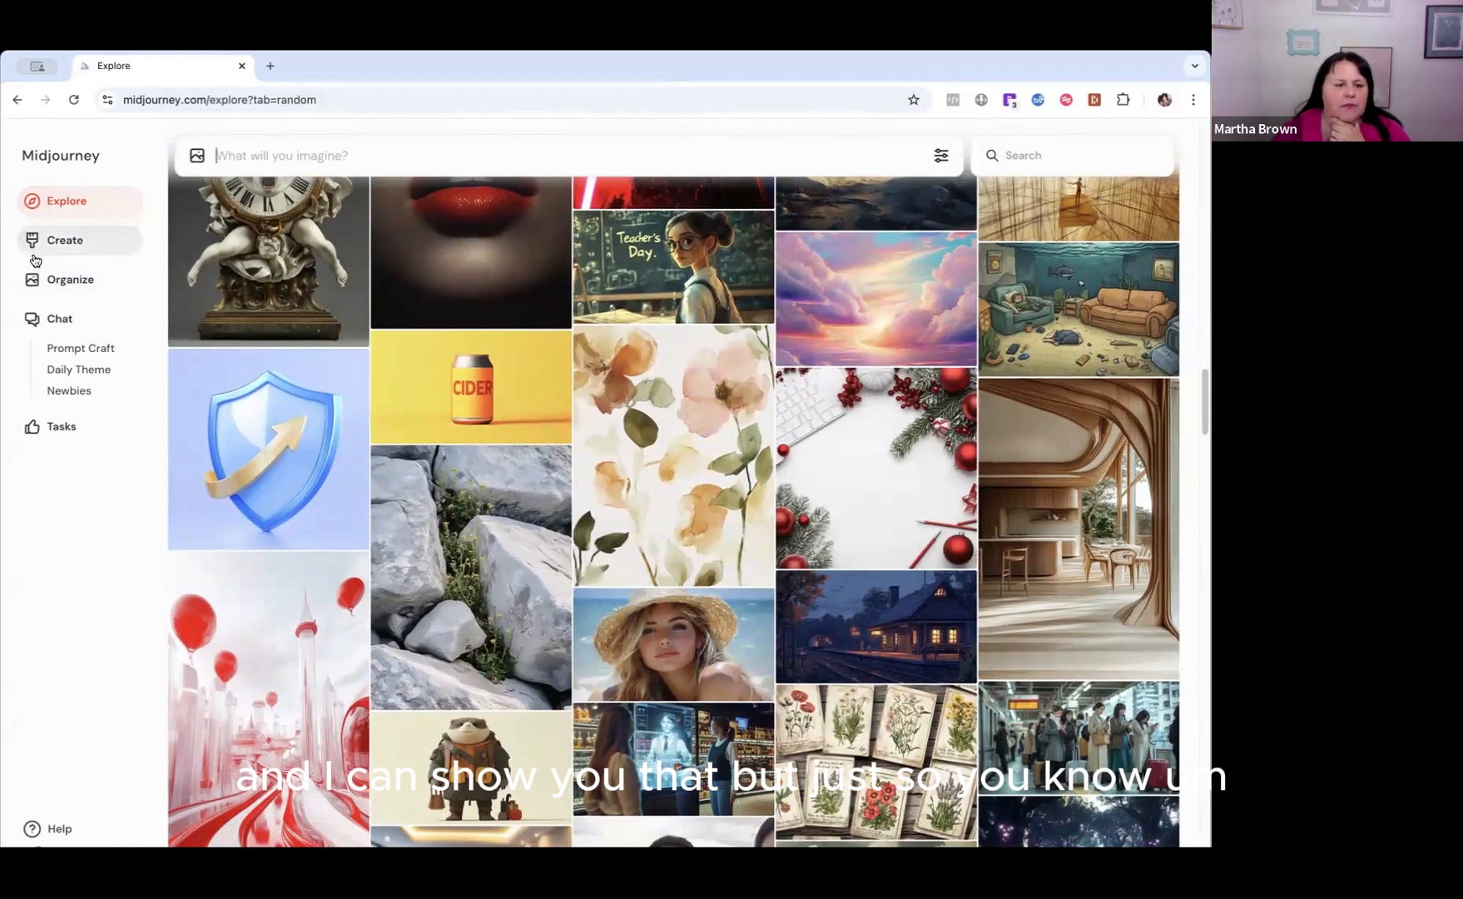
Open the Prompt Craft chat room and look through the images and prompts shared there.
left_click(74, 354)
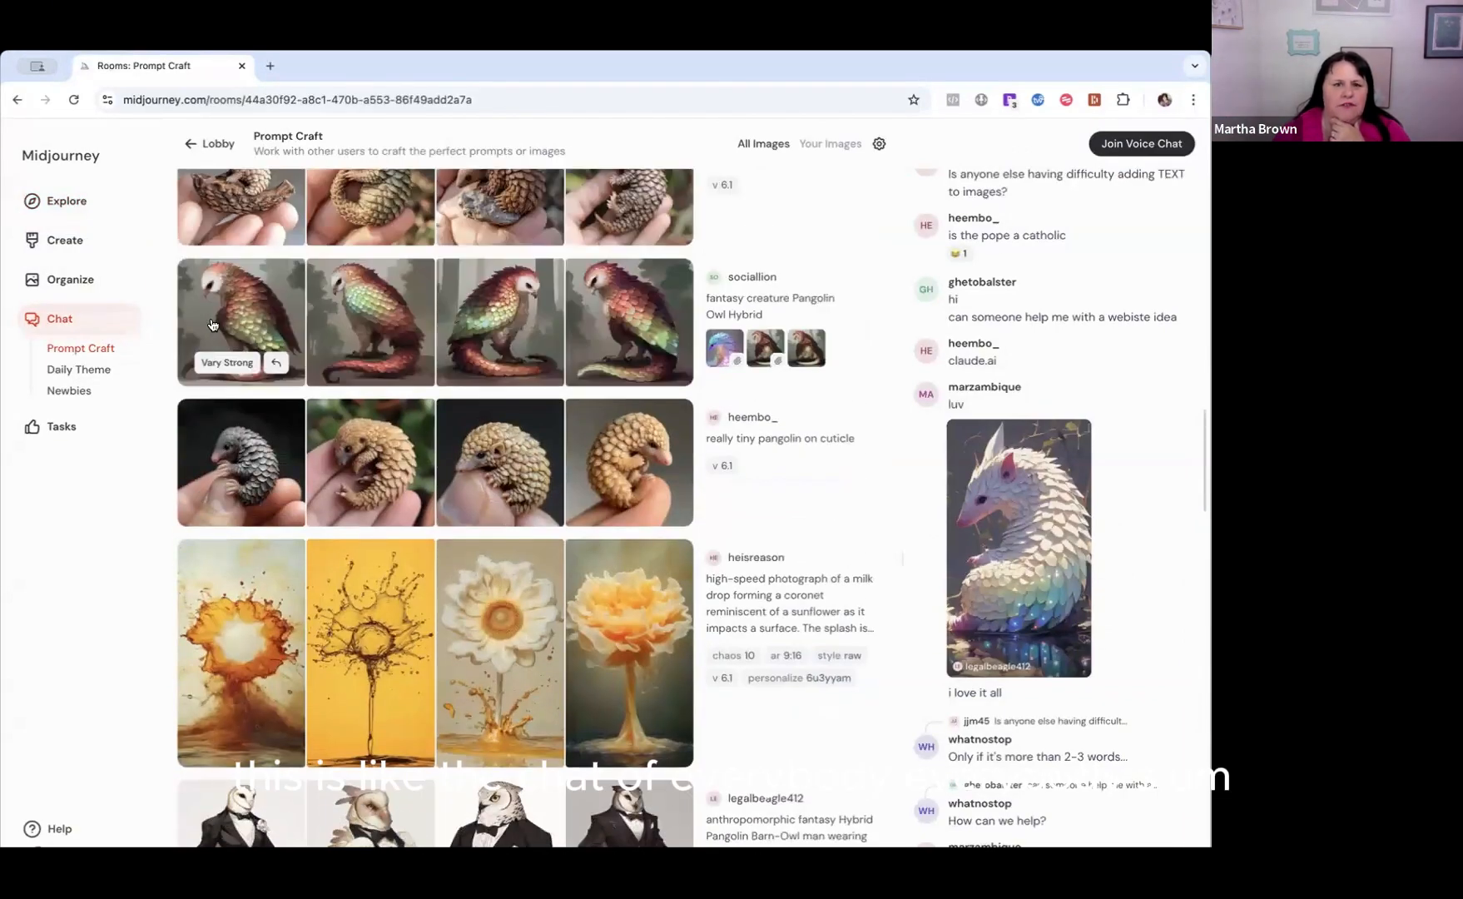
scroll(211, 324, "up", 5)
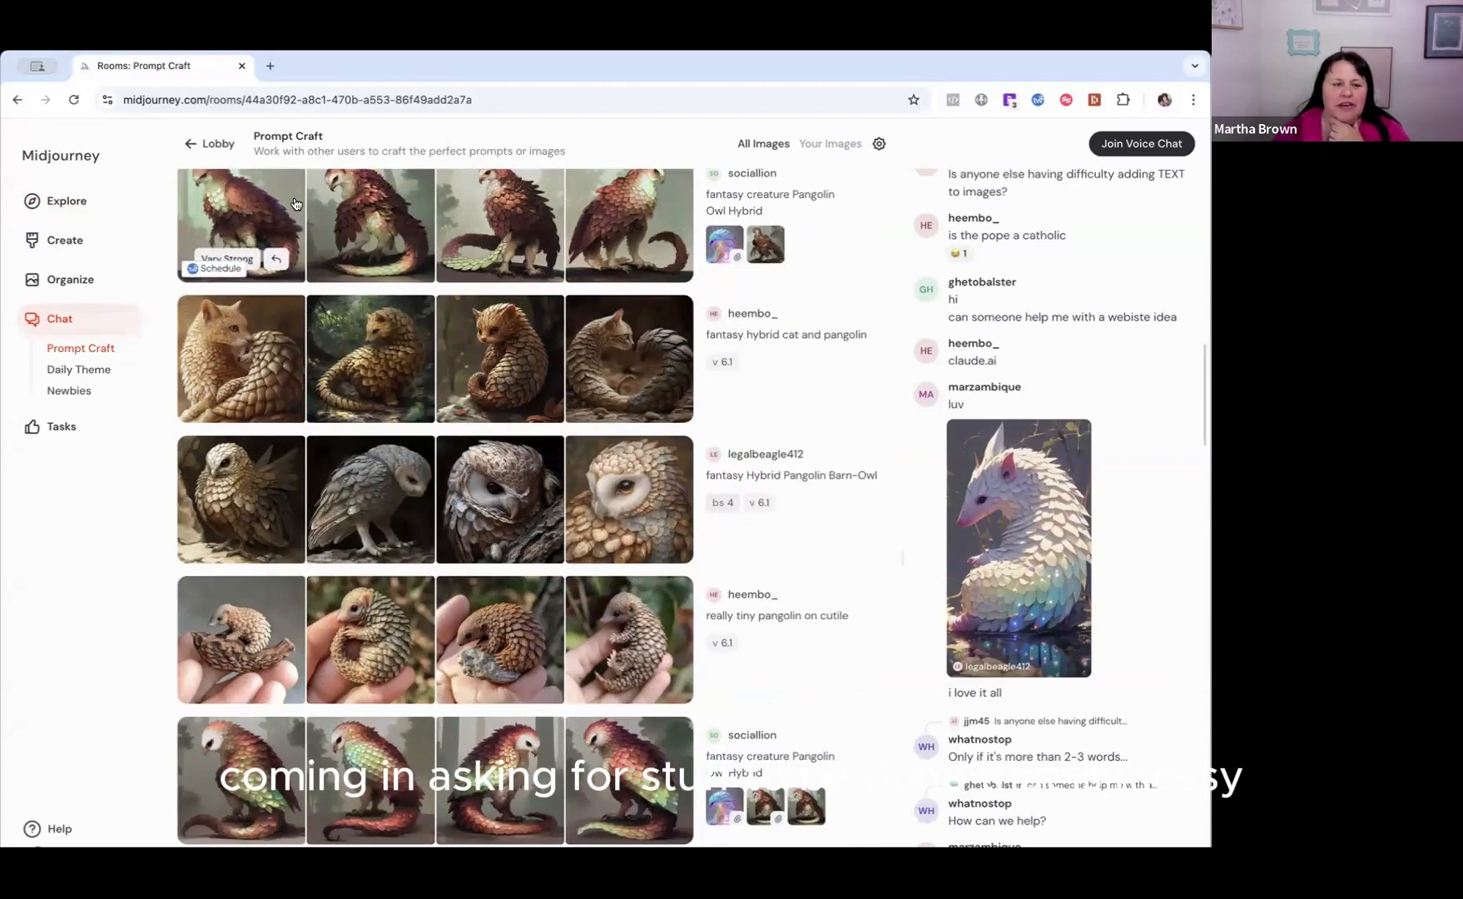
Return to the Explore gallery, open the white desktop image with red Christmas decorations and select its prompt text.
left_click(59, 200)
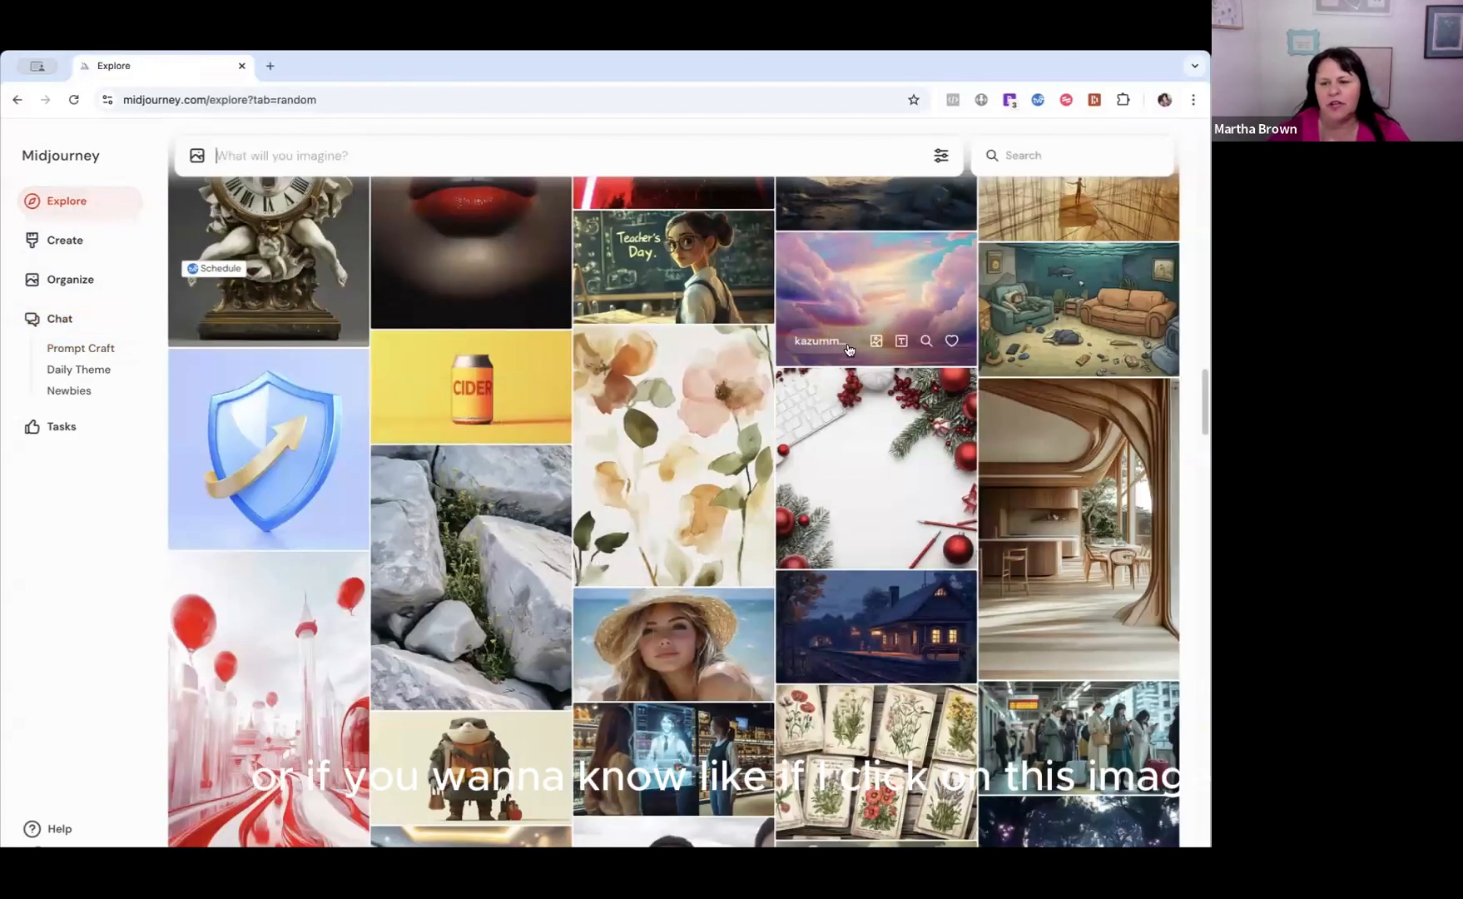
left_click(836, 433)
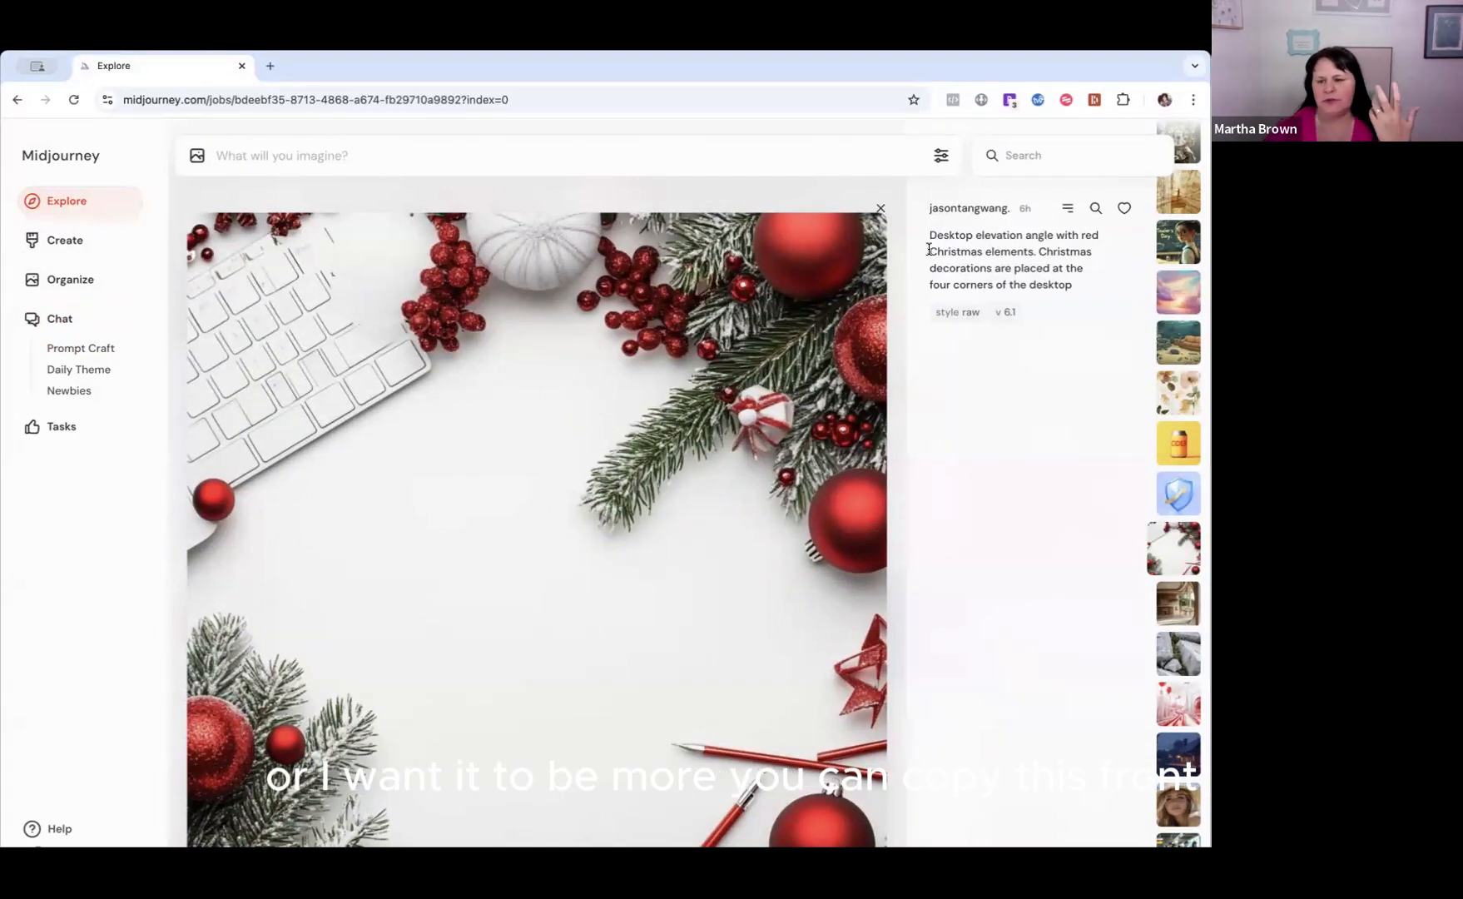
left_click_drag(926, 235, 1090, 293)
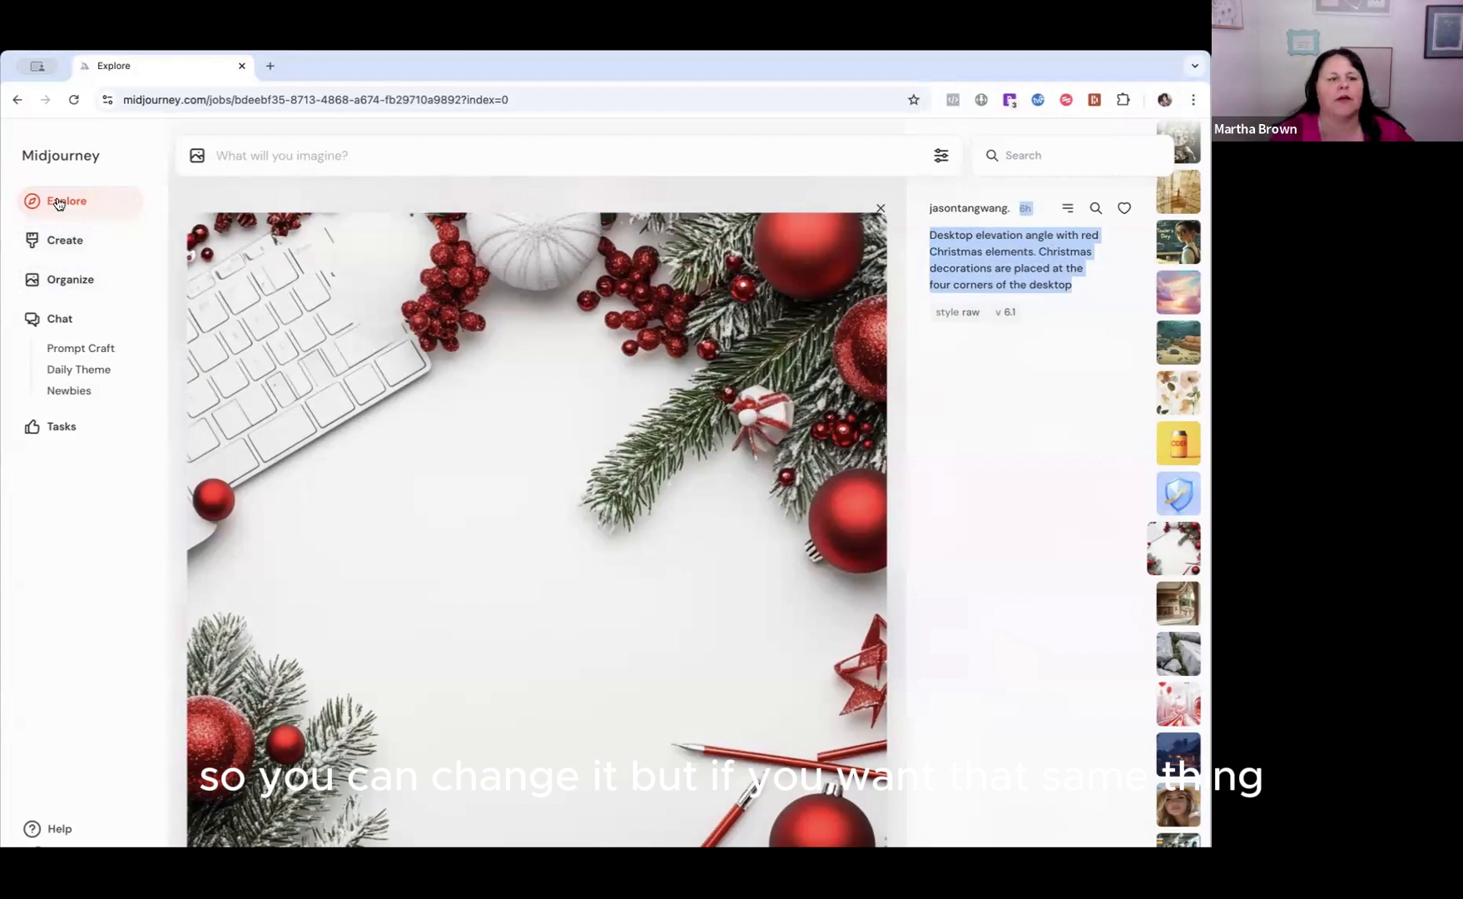
Open the Create page and examine the previously generated images together with the prompts used for them.
left_click(72, 246)
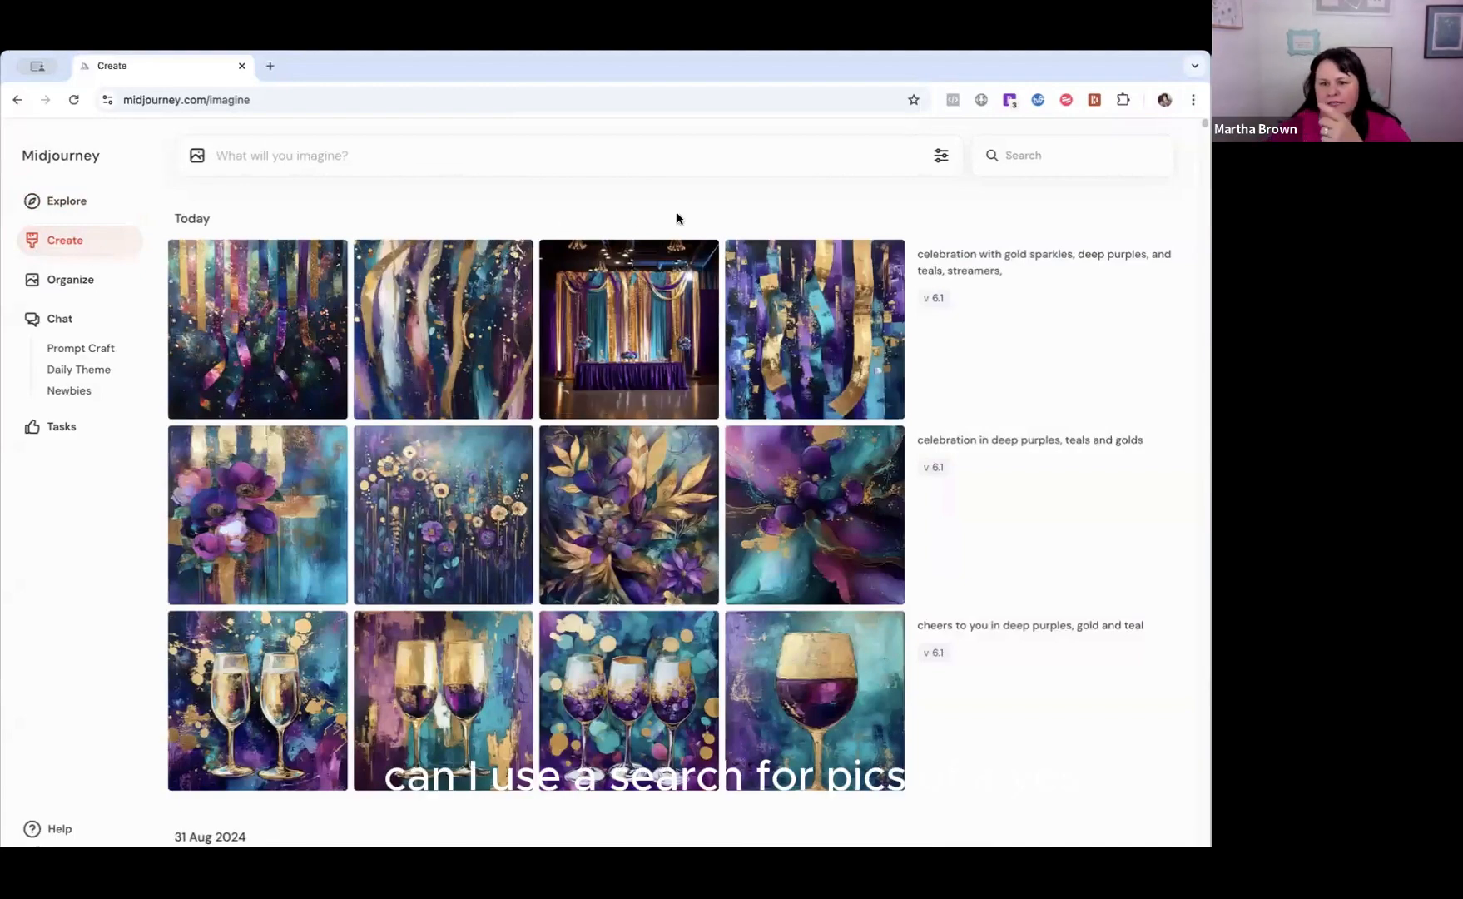
scroll(660, 314, "down", 8)
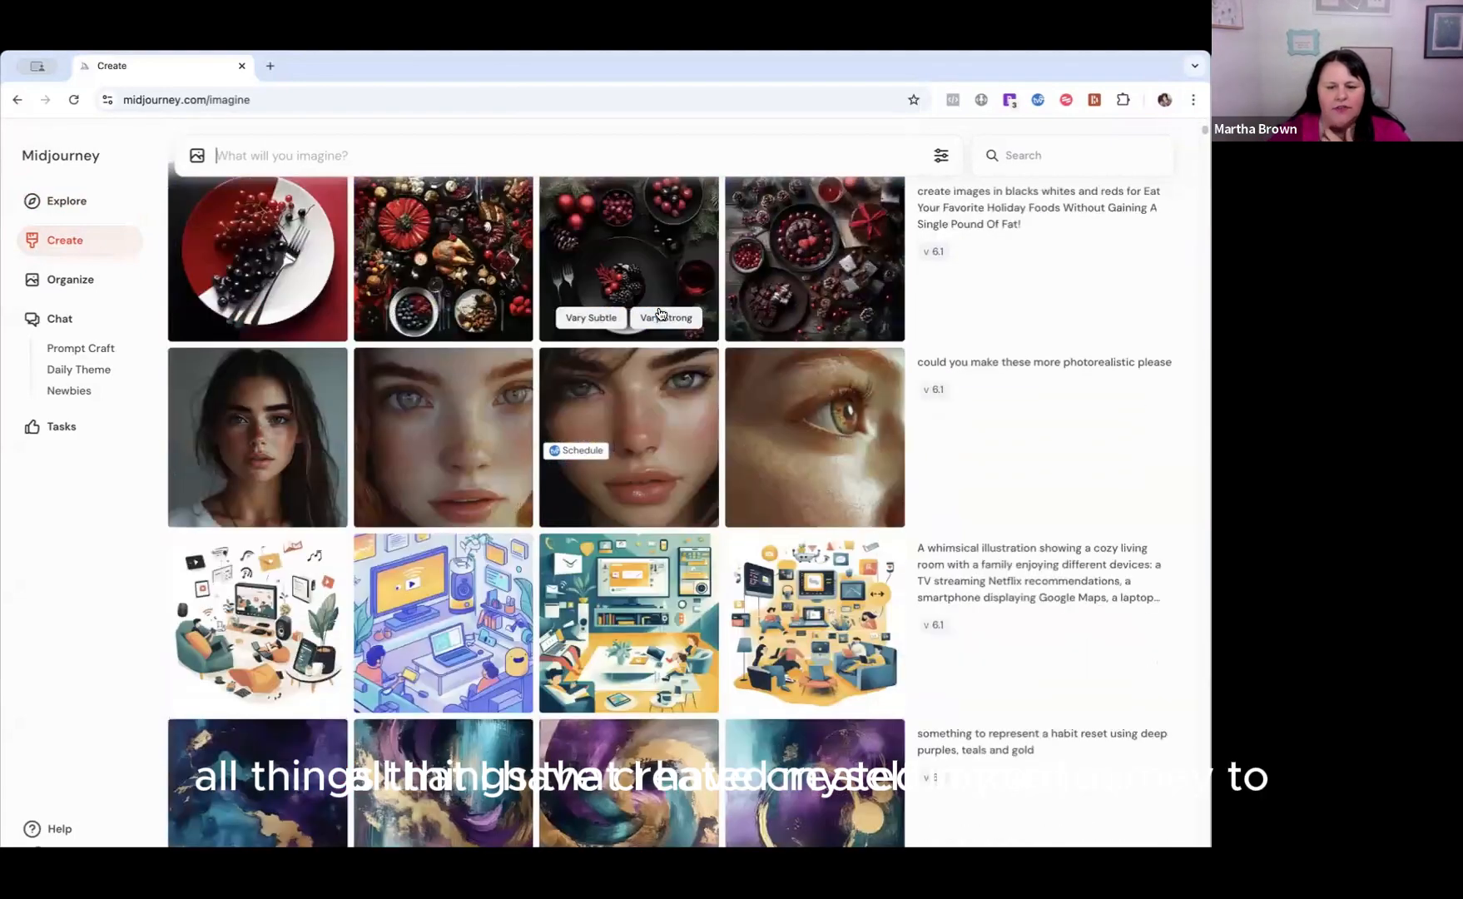
scroll(660, 313, "down", 15)
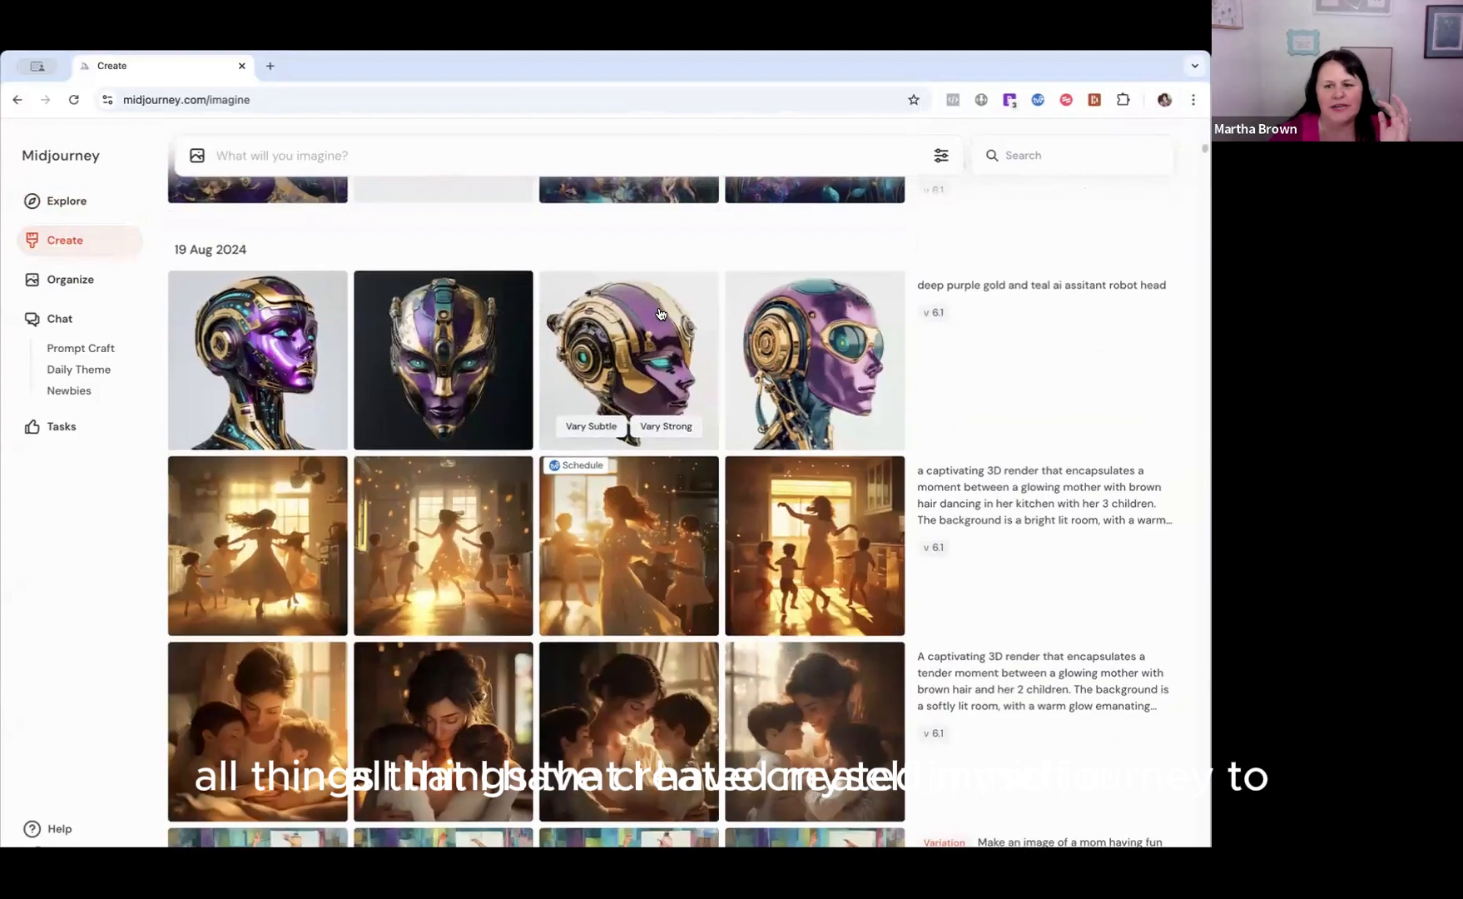
scroll(660, 313, "down", 6)
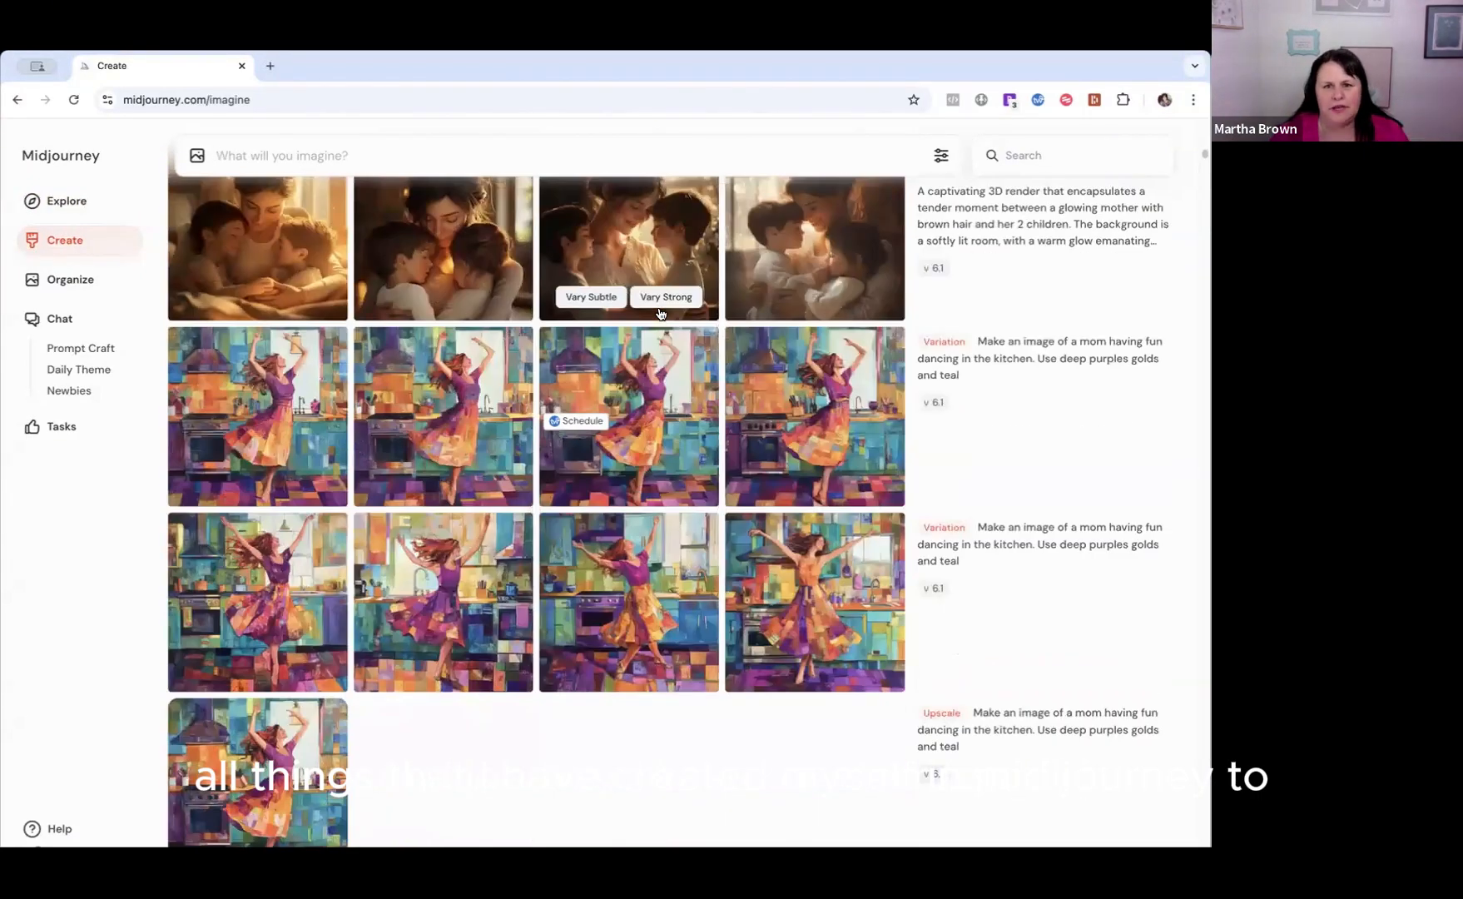
scroll(660, 314, "down", 3)
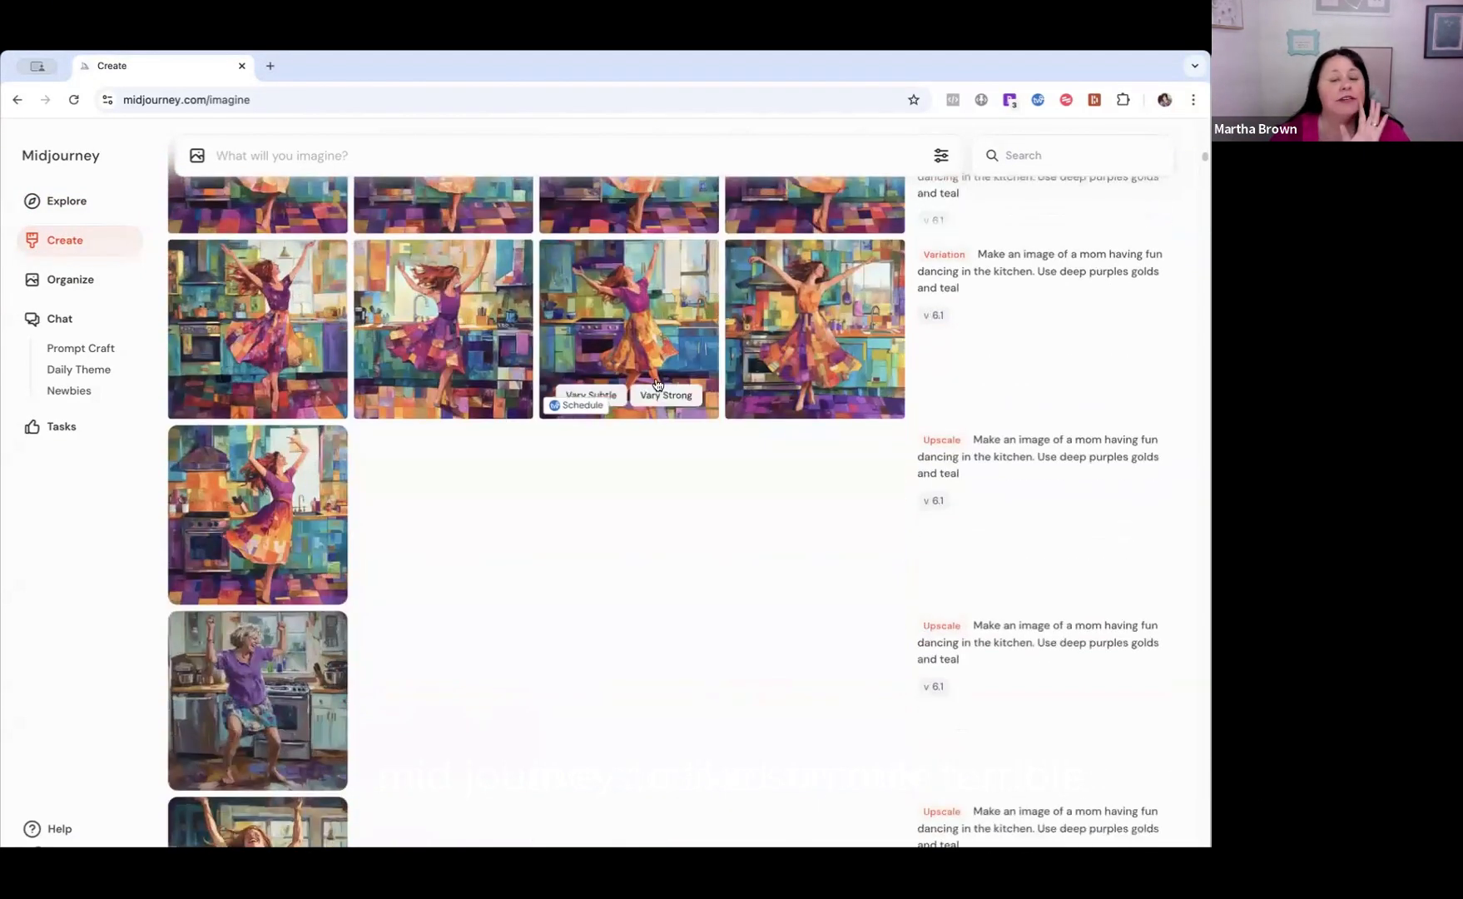
scroll(667, 428, "down", 6)
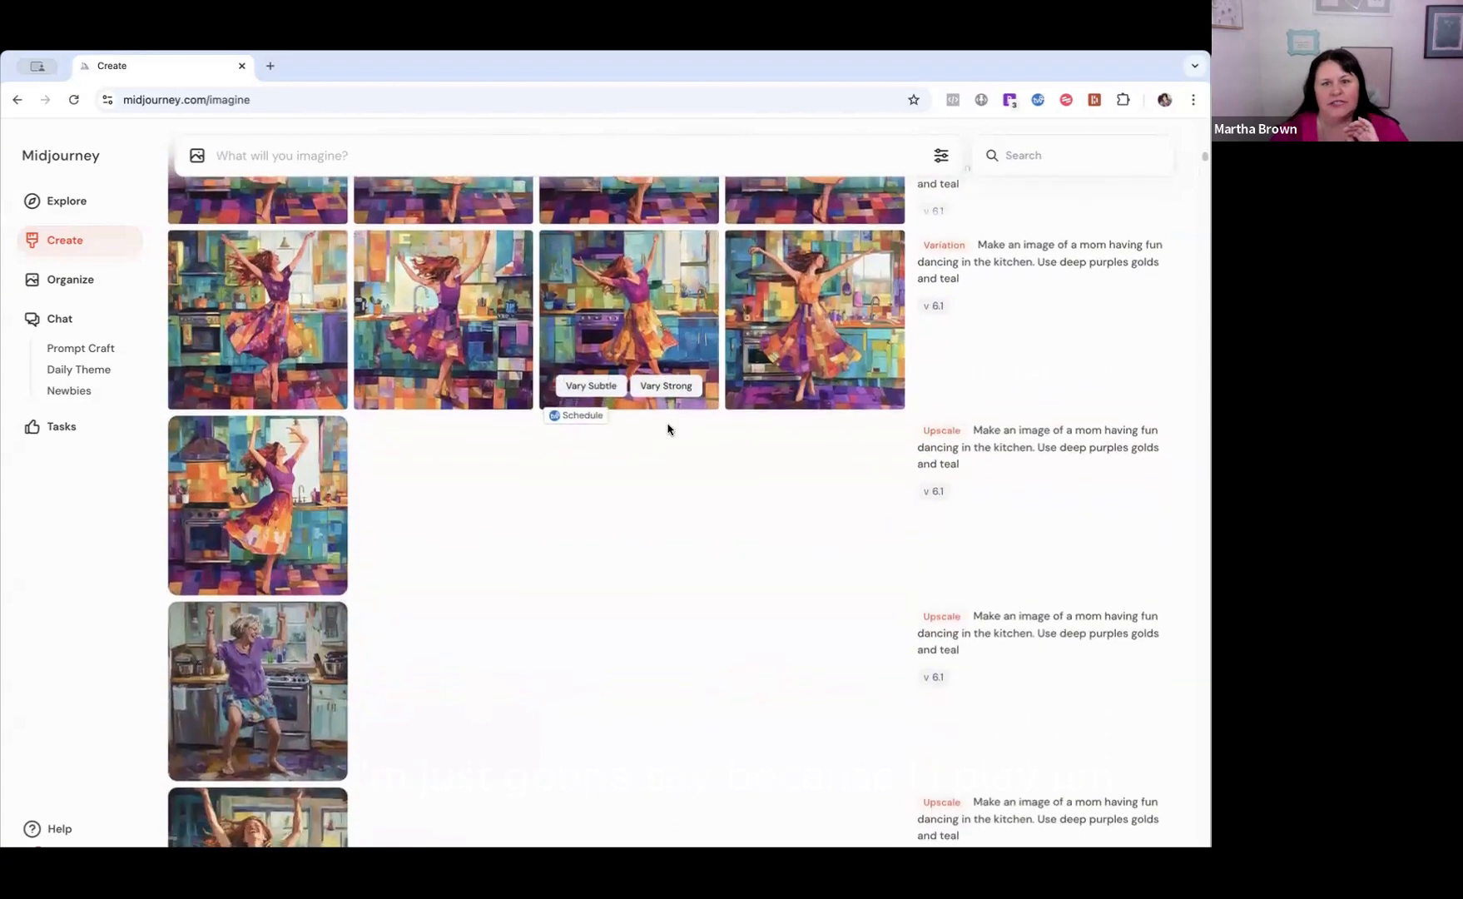
scroll(667, 429, "up", 10)
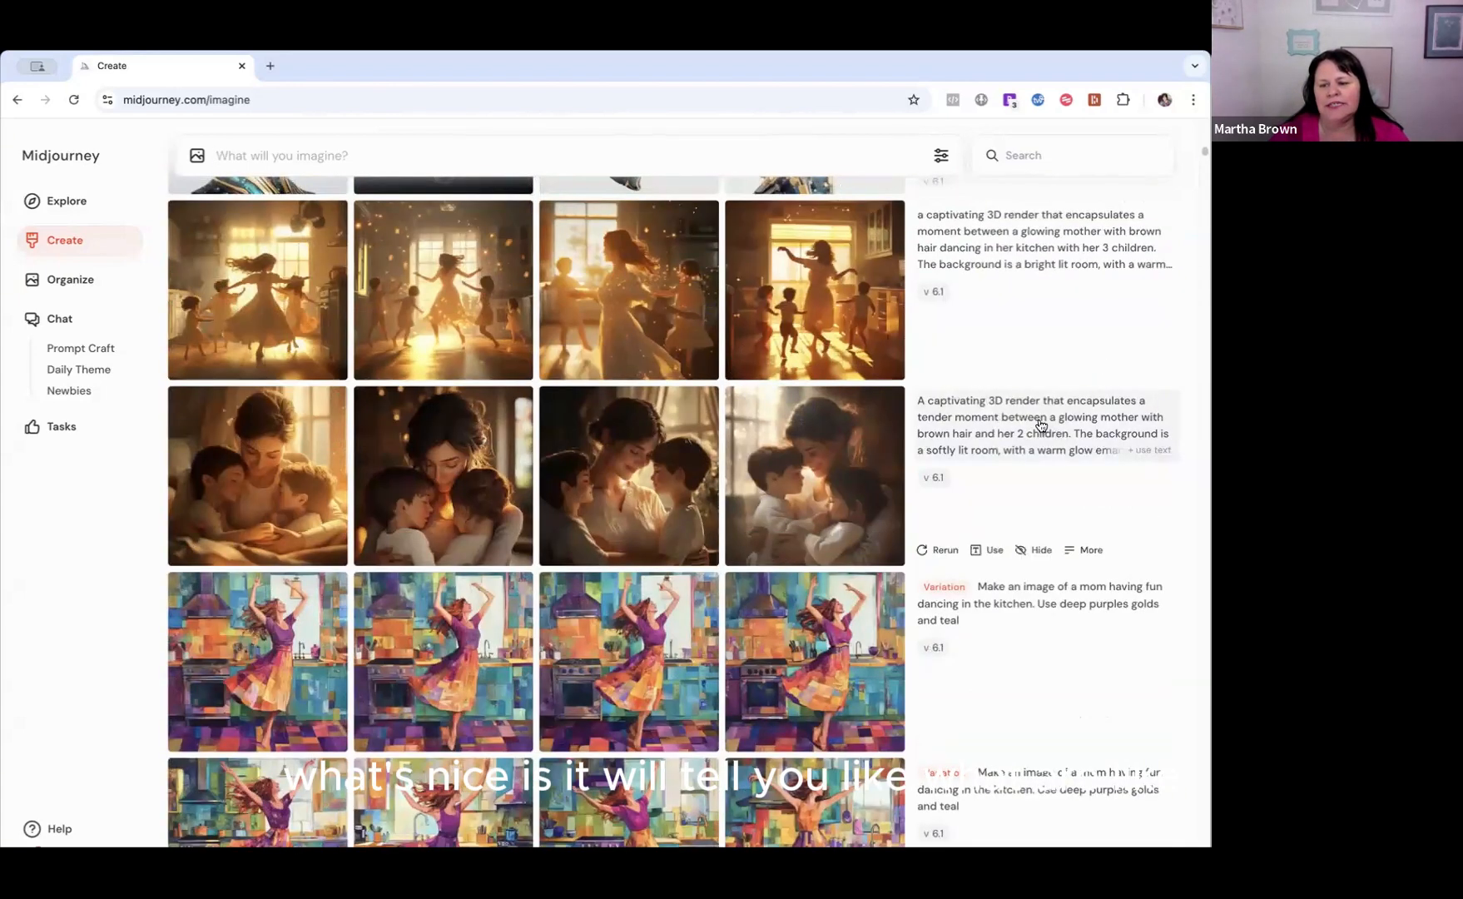
scroll(986, 249, "up", 3)
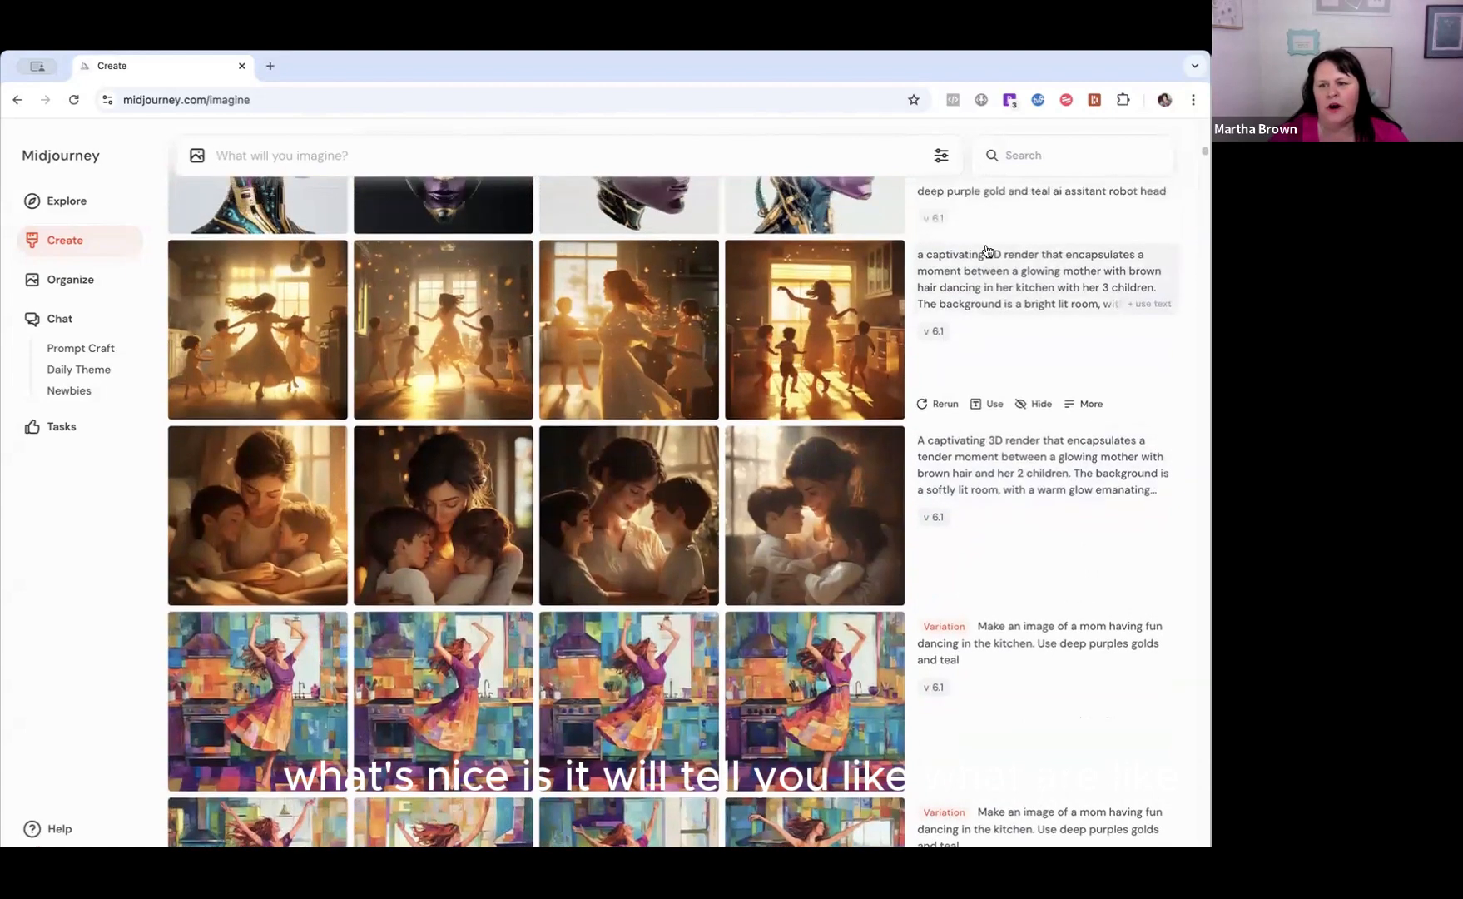
scroll(984, 267, "up", 3)
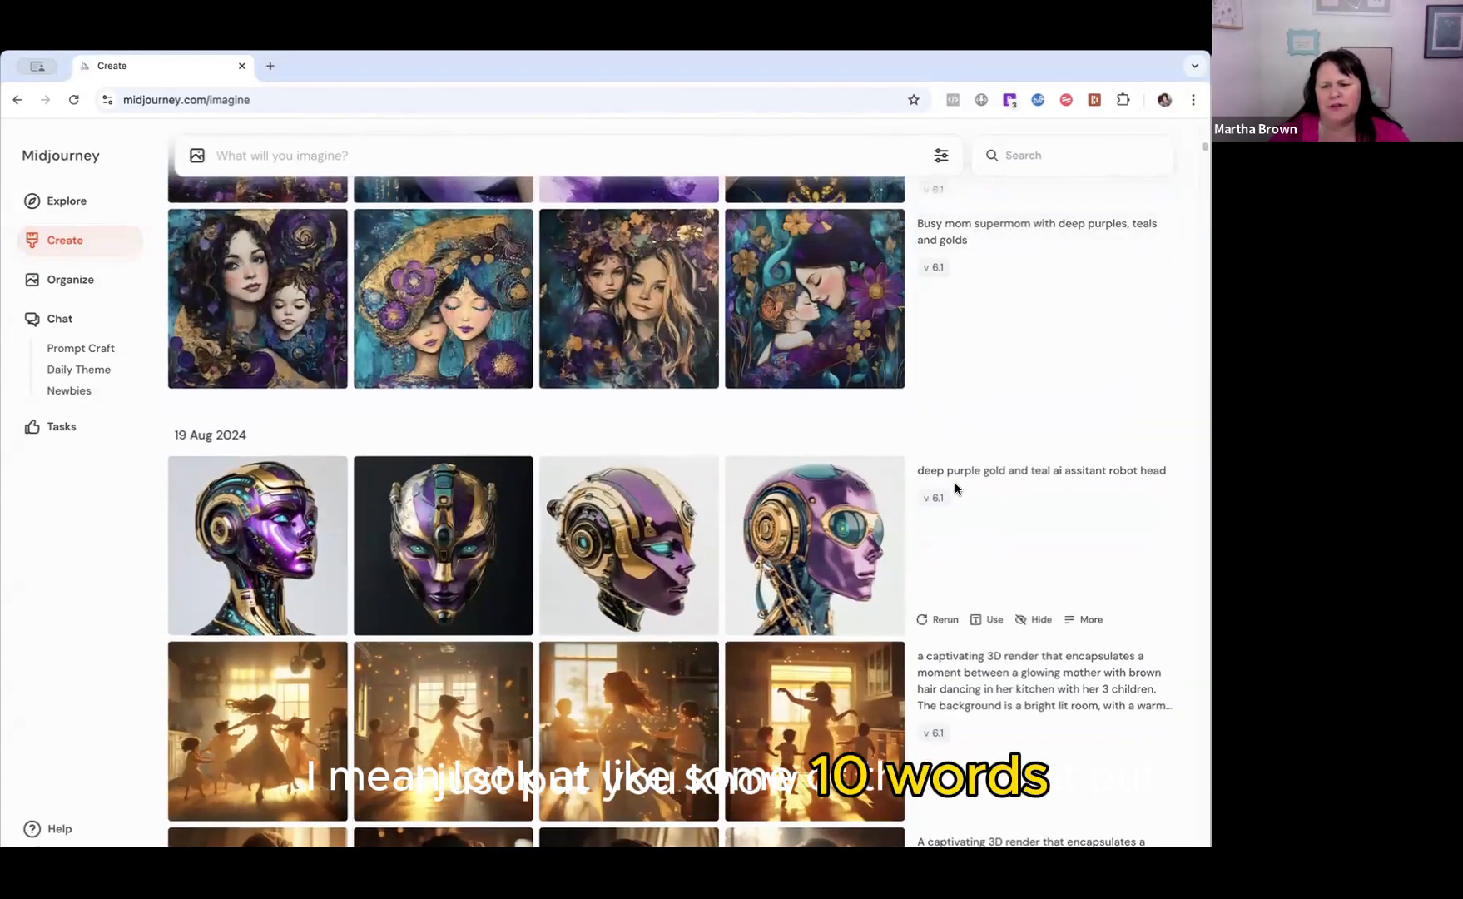
scroll(1106, 465, "down", 2)
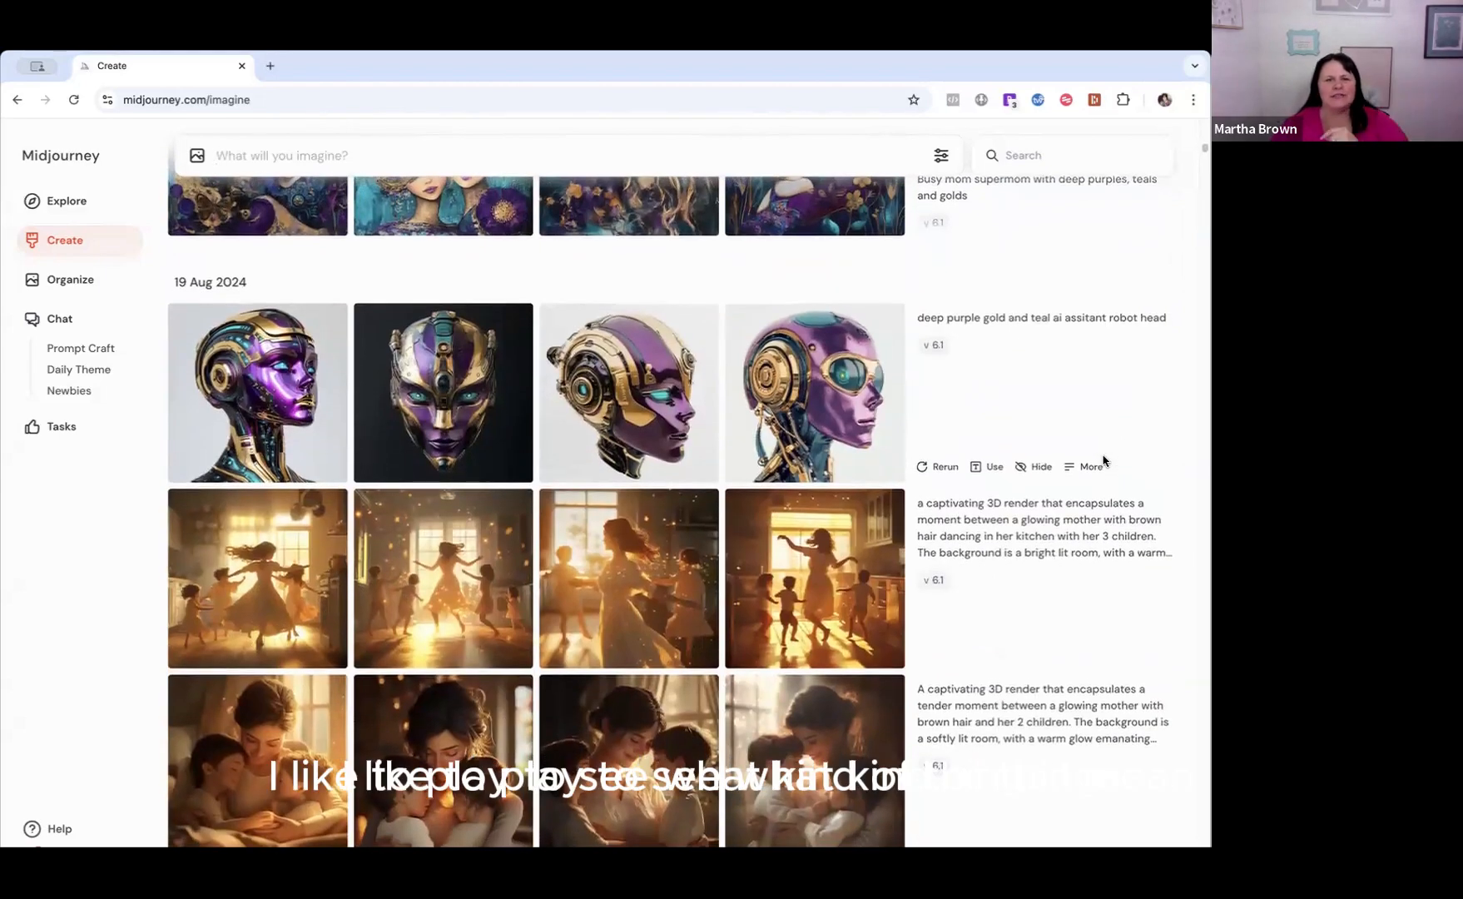
scroll(1103, 503, "down", 3)
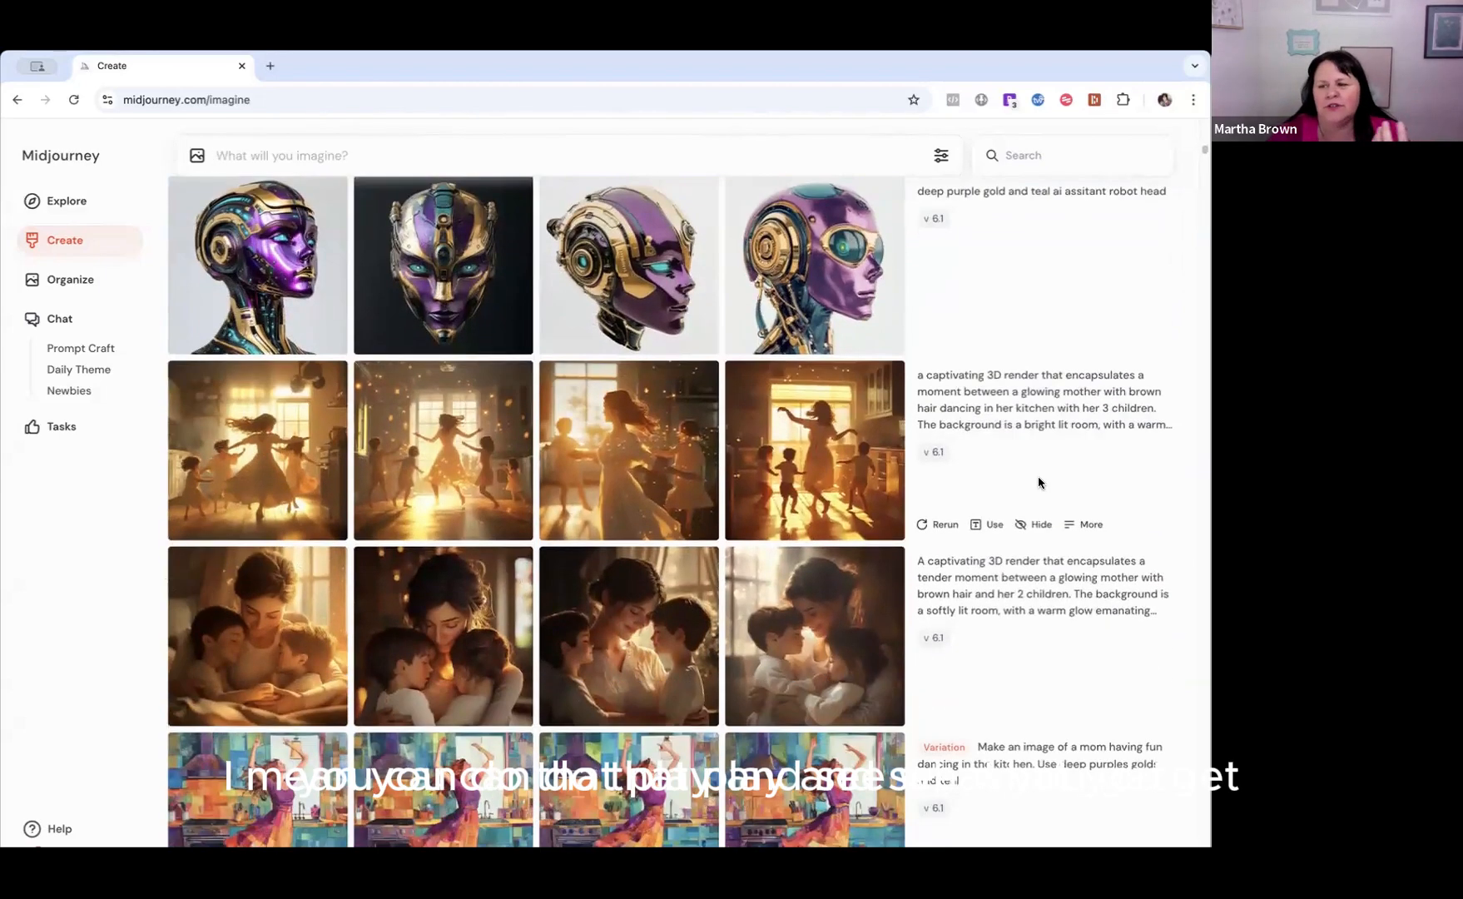
scroll(1039, 484, "down", 2)
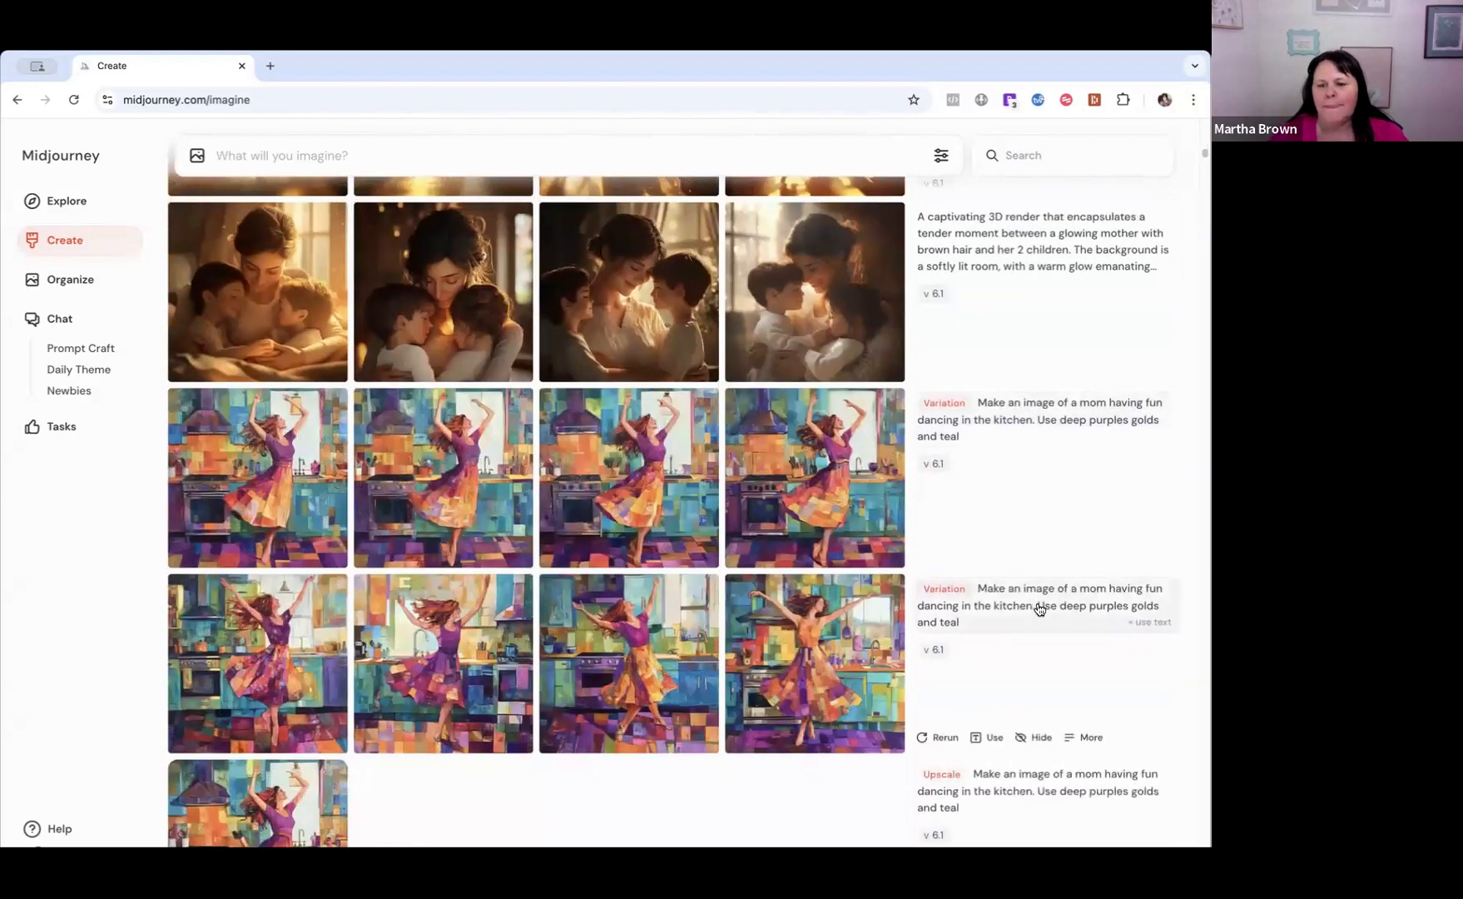
scroll(1020, 570, "down", 3)
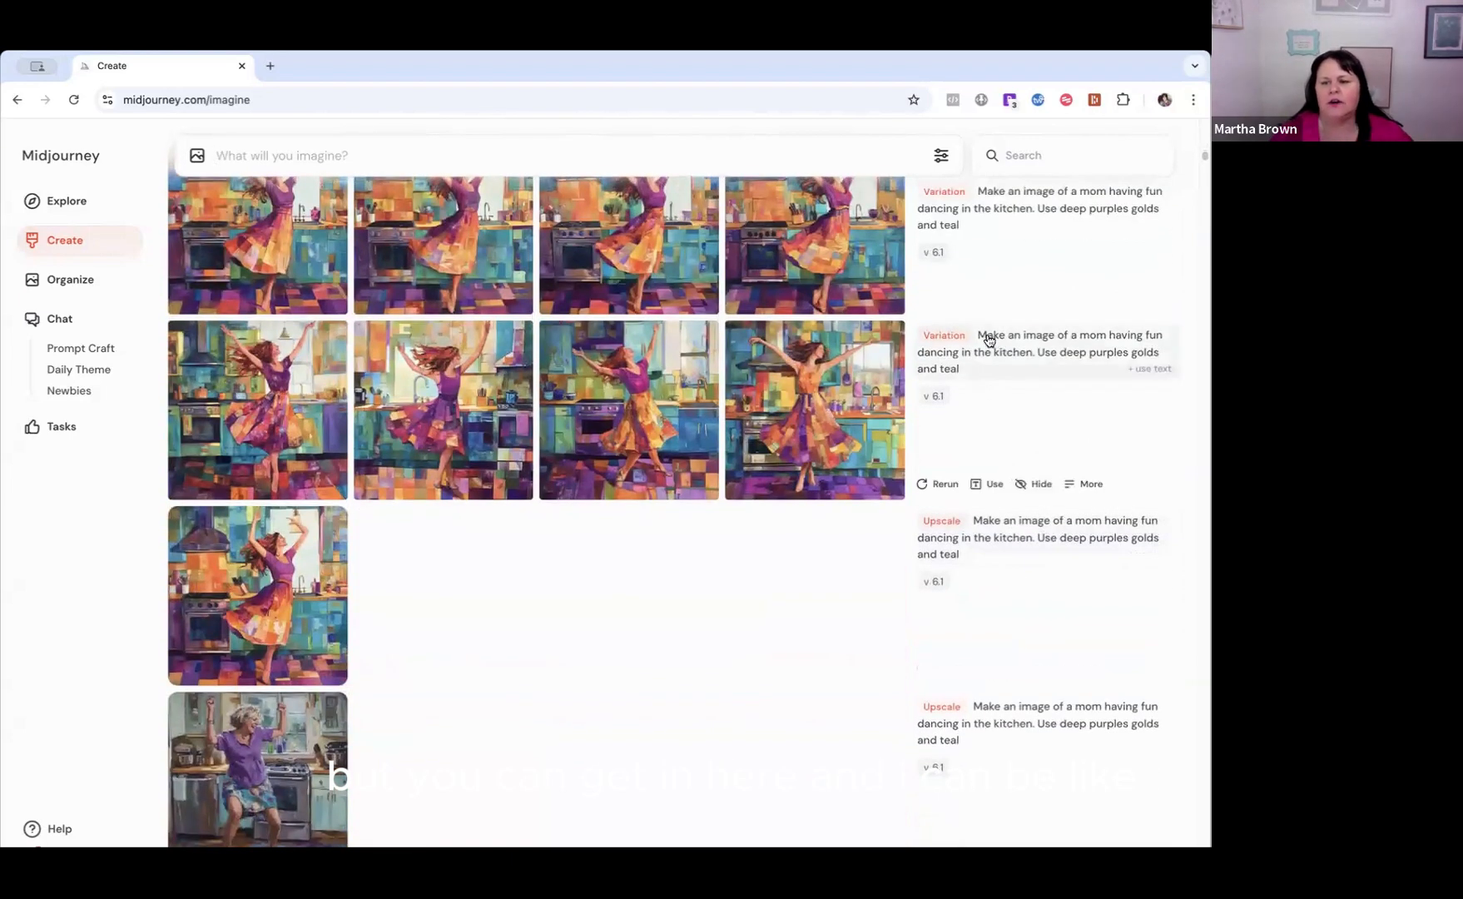
Select the prompt text of the second dancing-mom kitchen variation and place the cursor in the image prompt field.
left_click_drag(980, 336, 1107, 370)
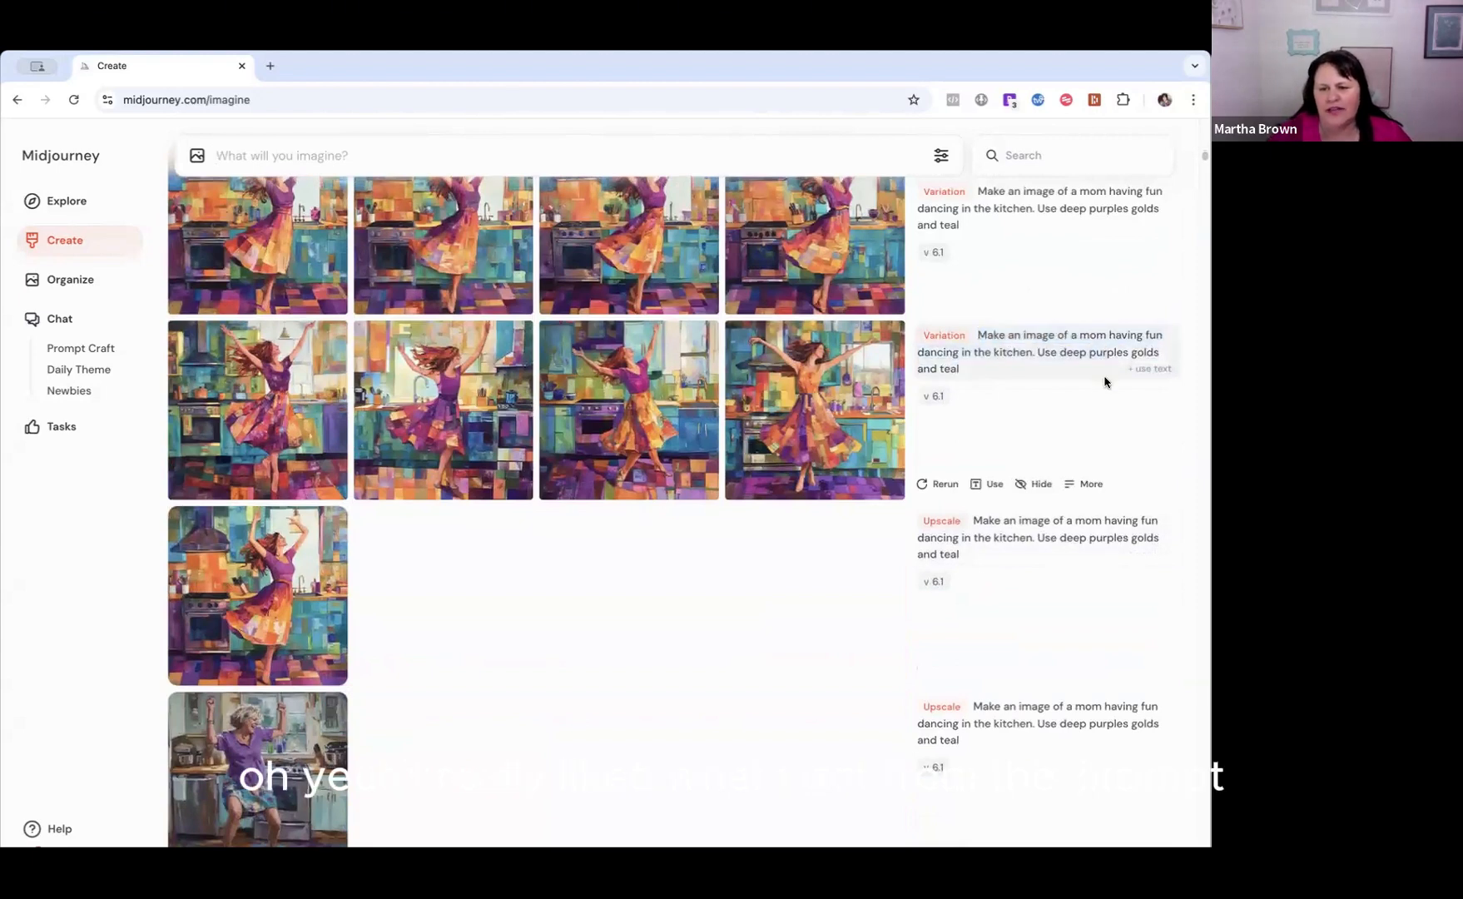
scroll(1038, 331, "up", 5)
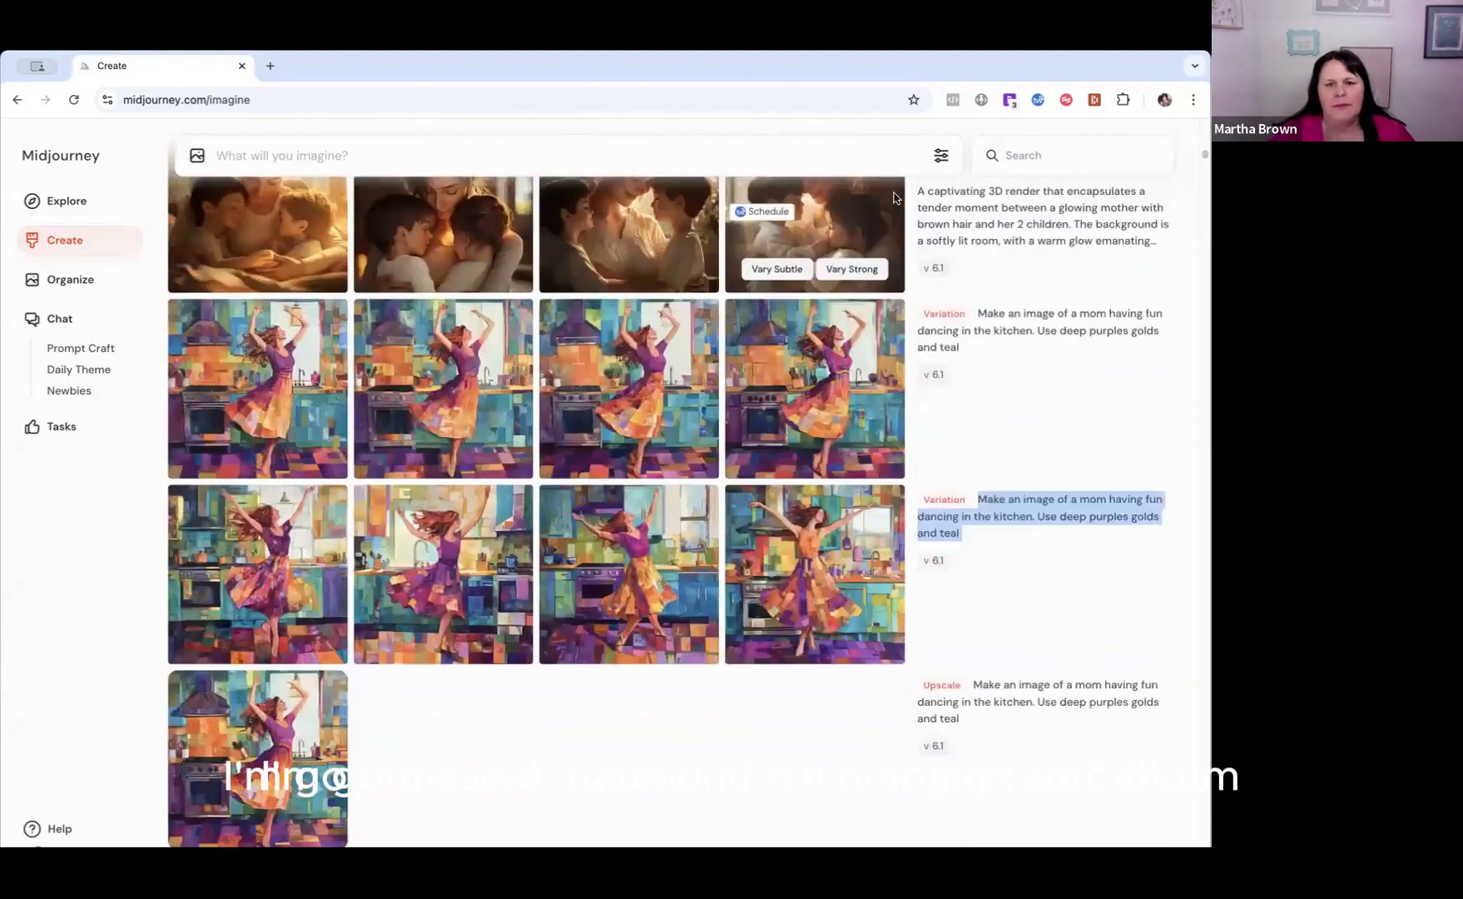
left_click(292, 153)
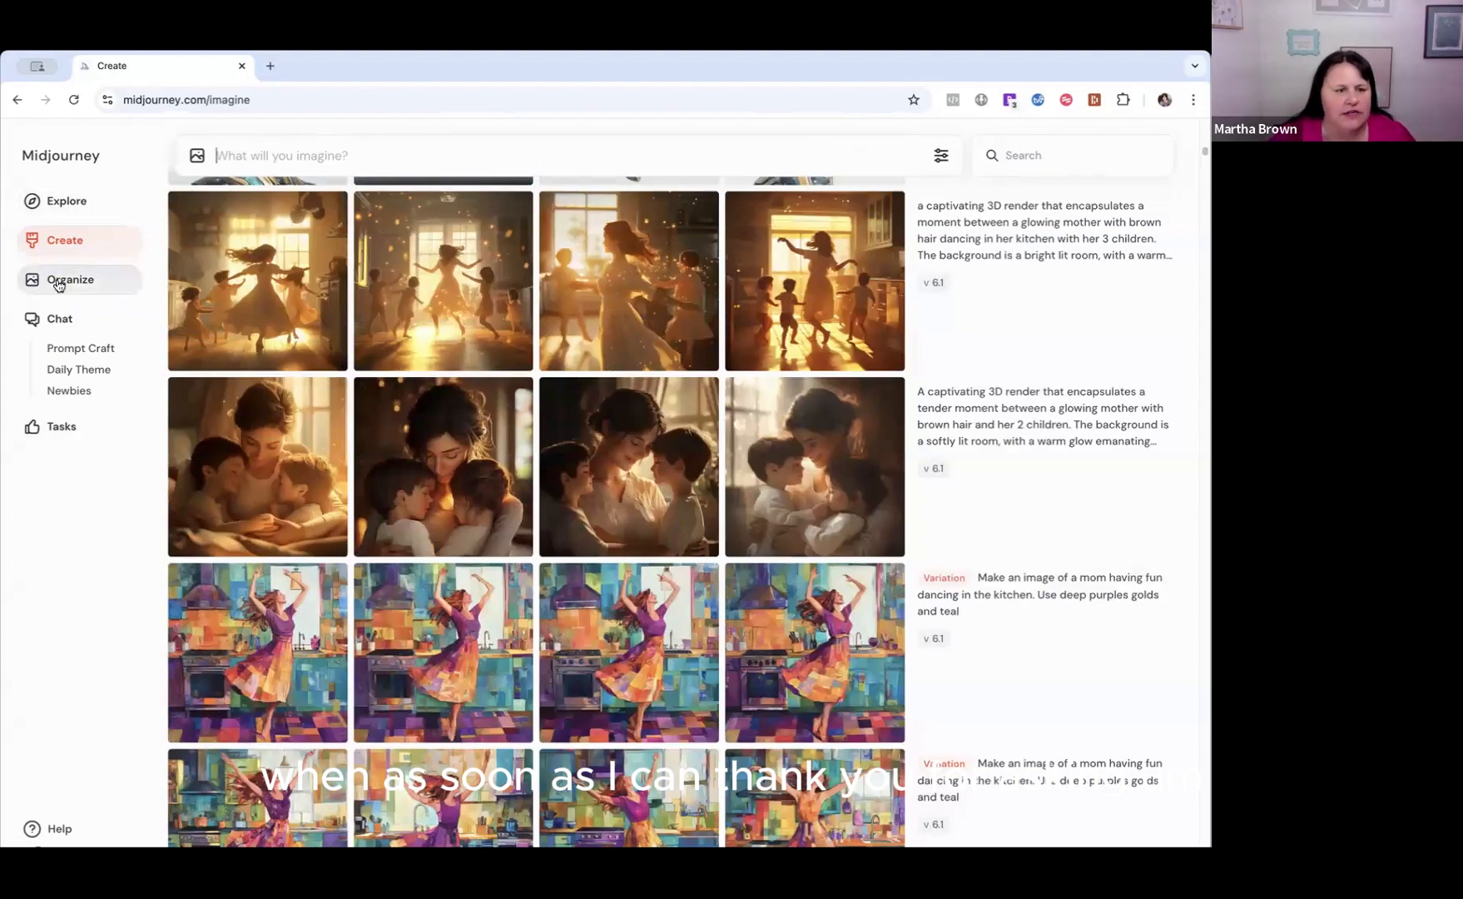
Return to the Explore gallery, search the community images for "cat" and browse the results.
left_click(64, 205)
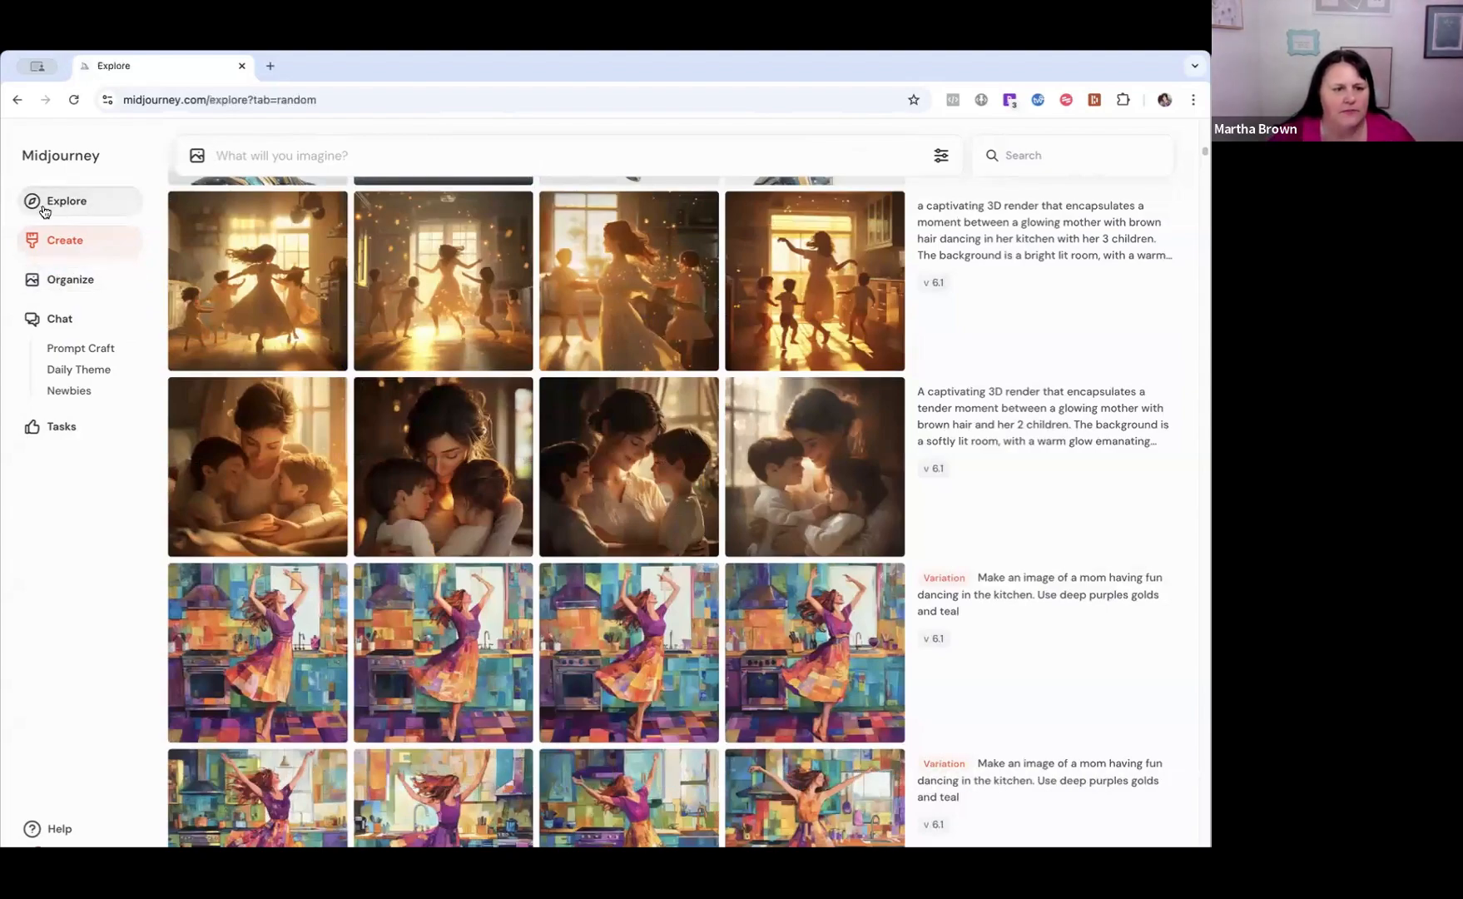
scroll(382, 212, "up", 20)
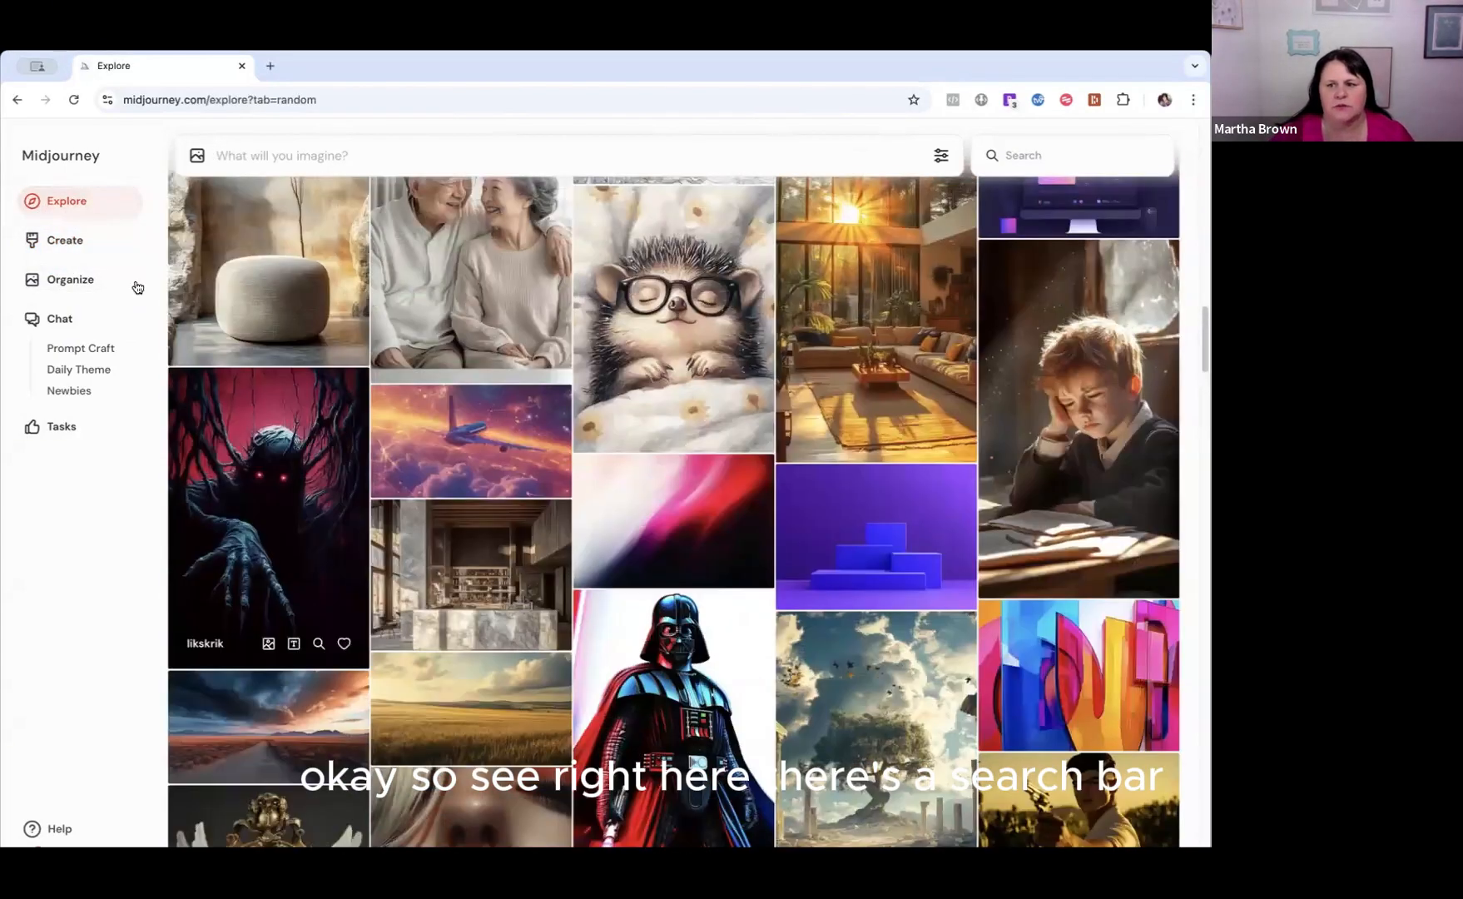
scroll(588, 183, "up", 5)
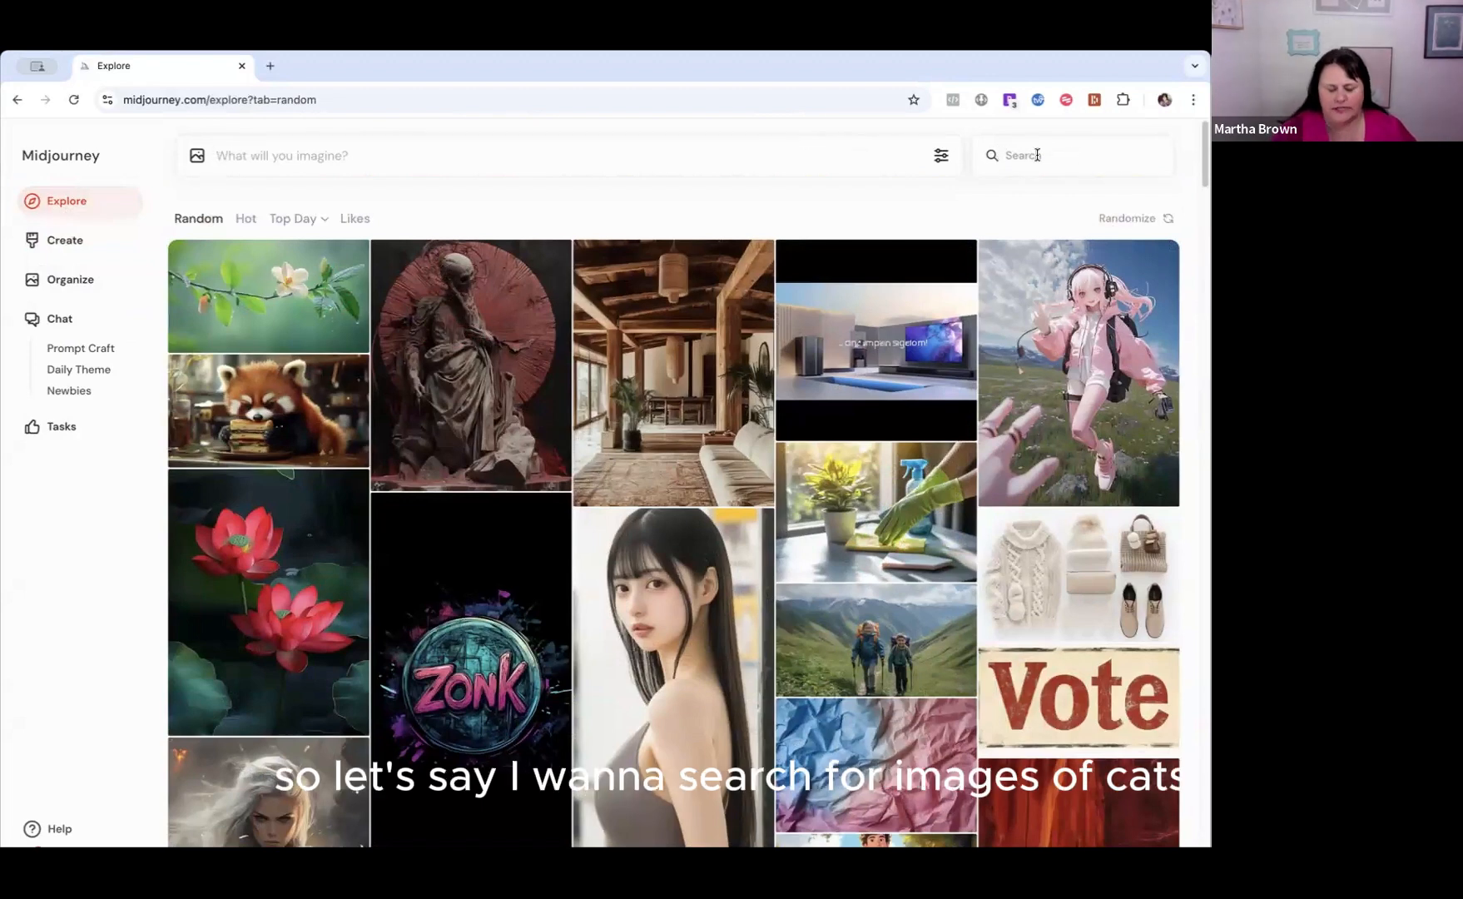
left_click(1037, 155)
type("cat")
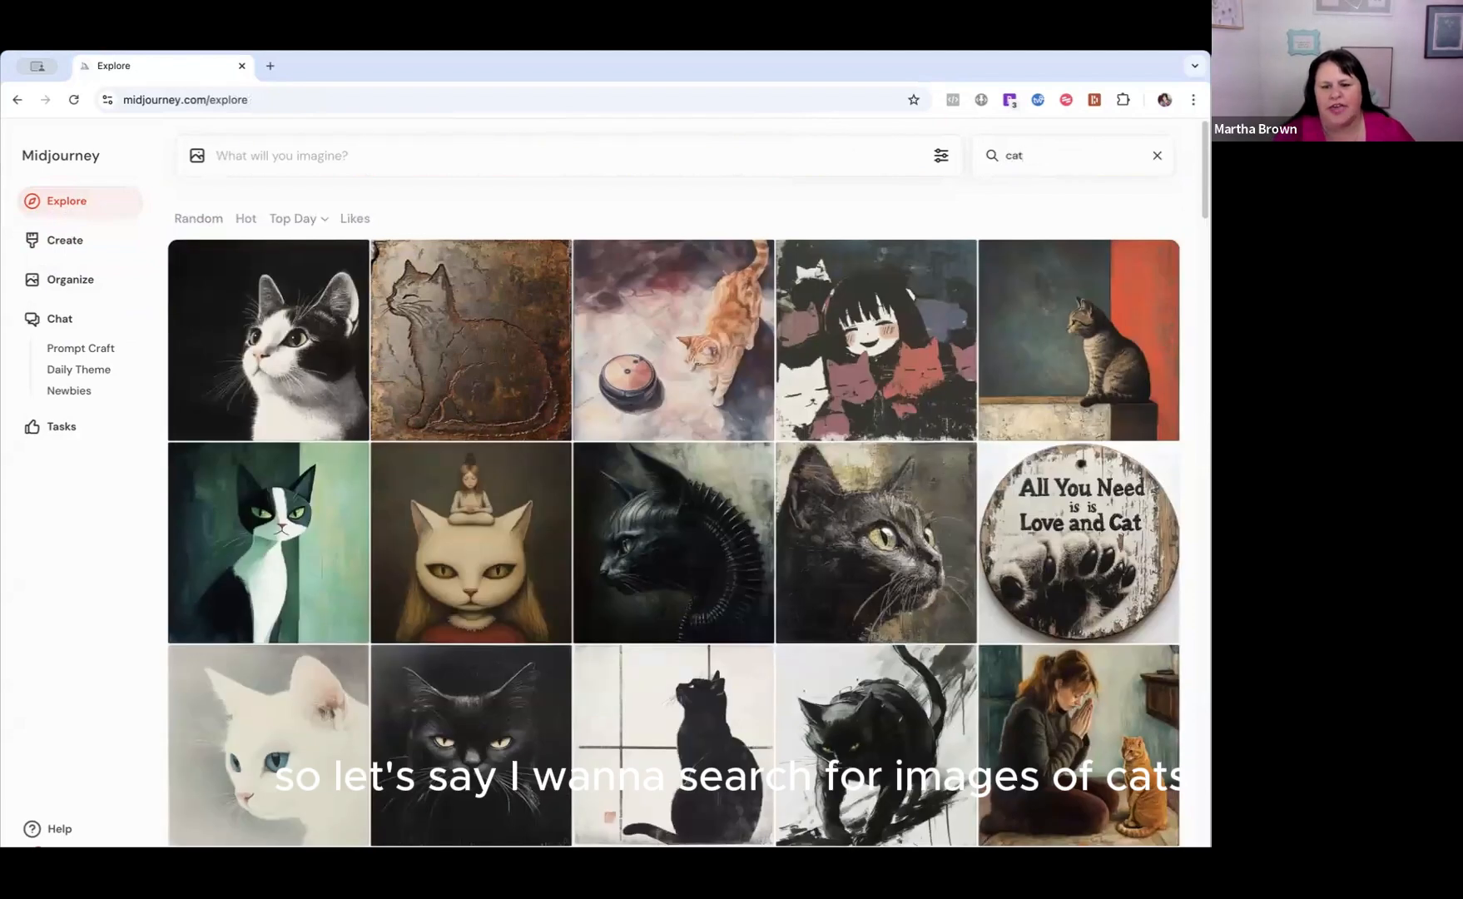
scroll(948, 379, "down", 8)
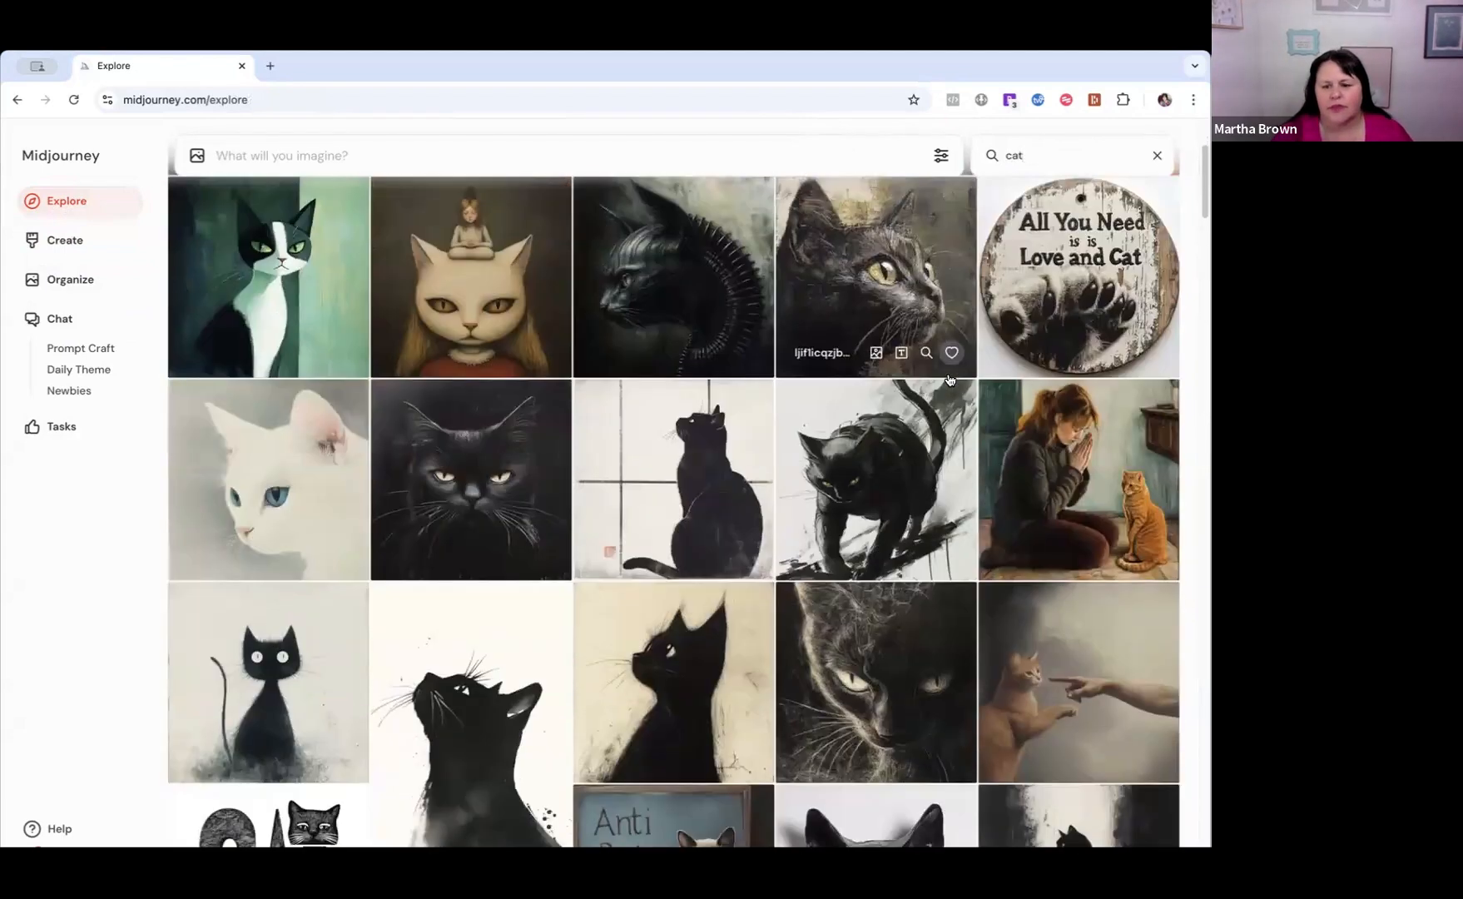
Examine the range of styles among the cat images further down the community search results.
scroll(948, 379, "down", 1)
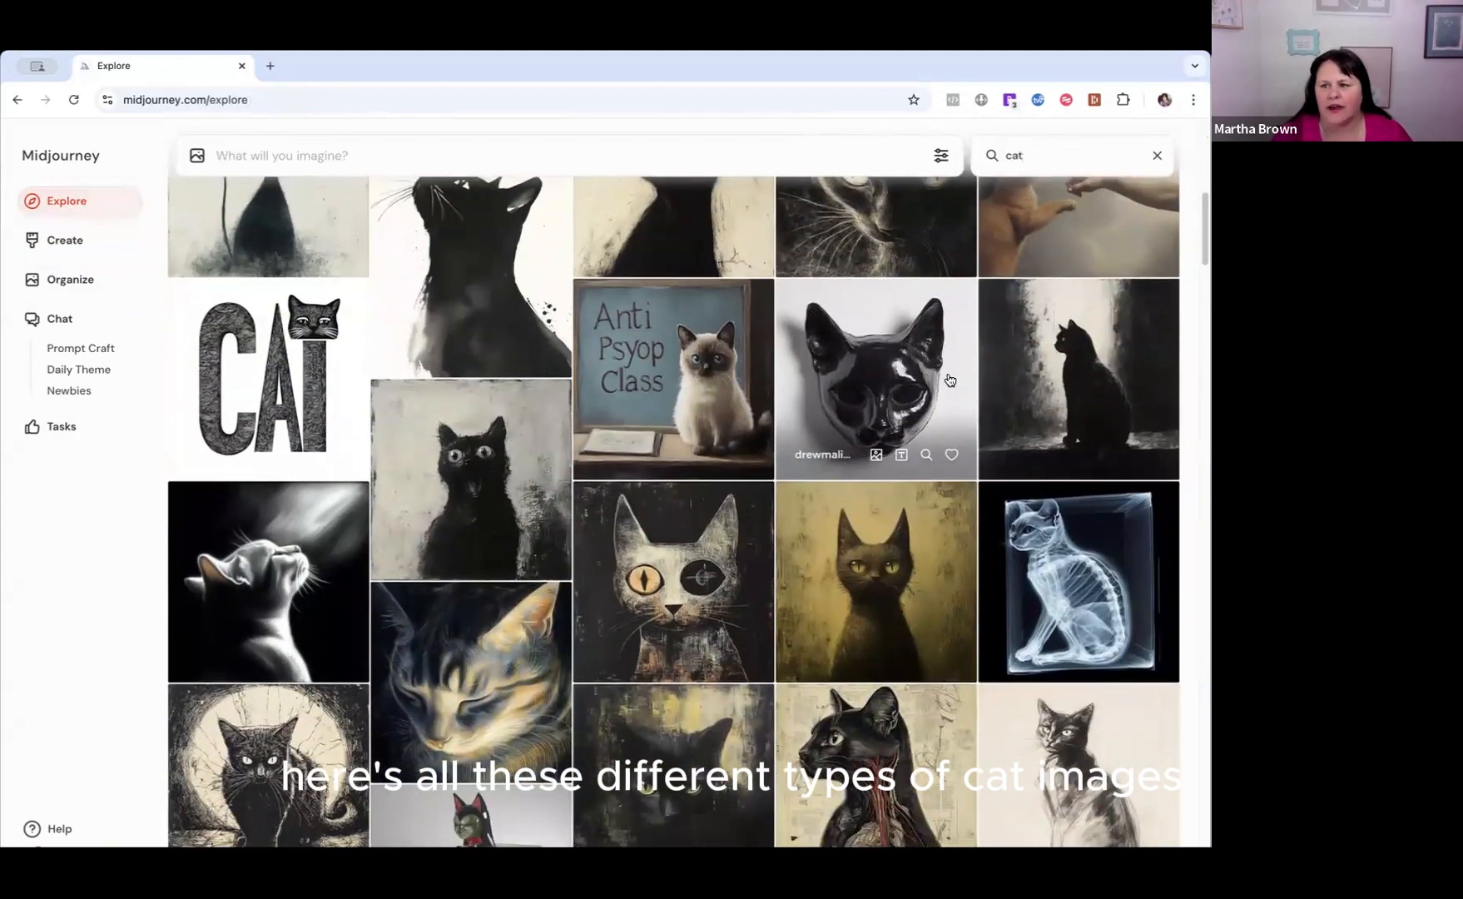
scroll(950, 380, "down", 1)
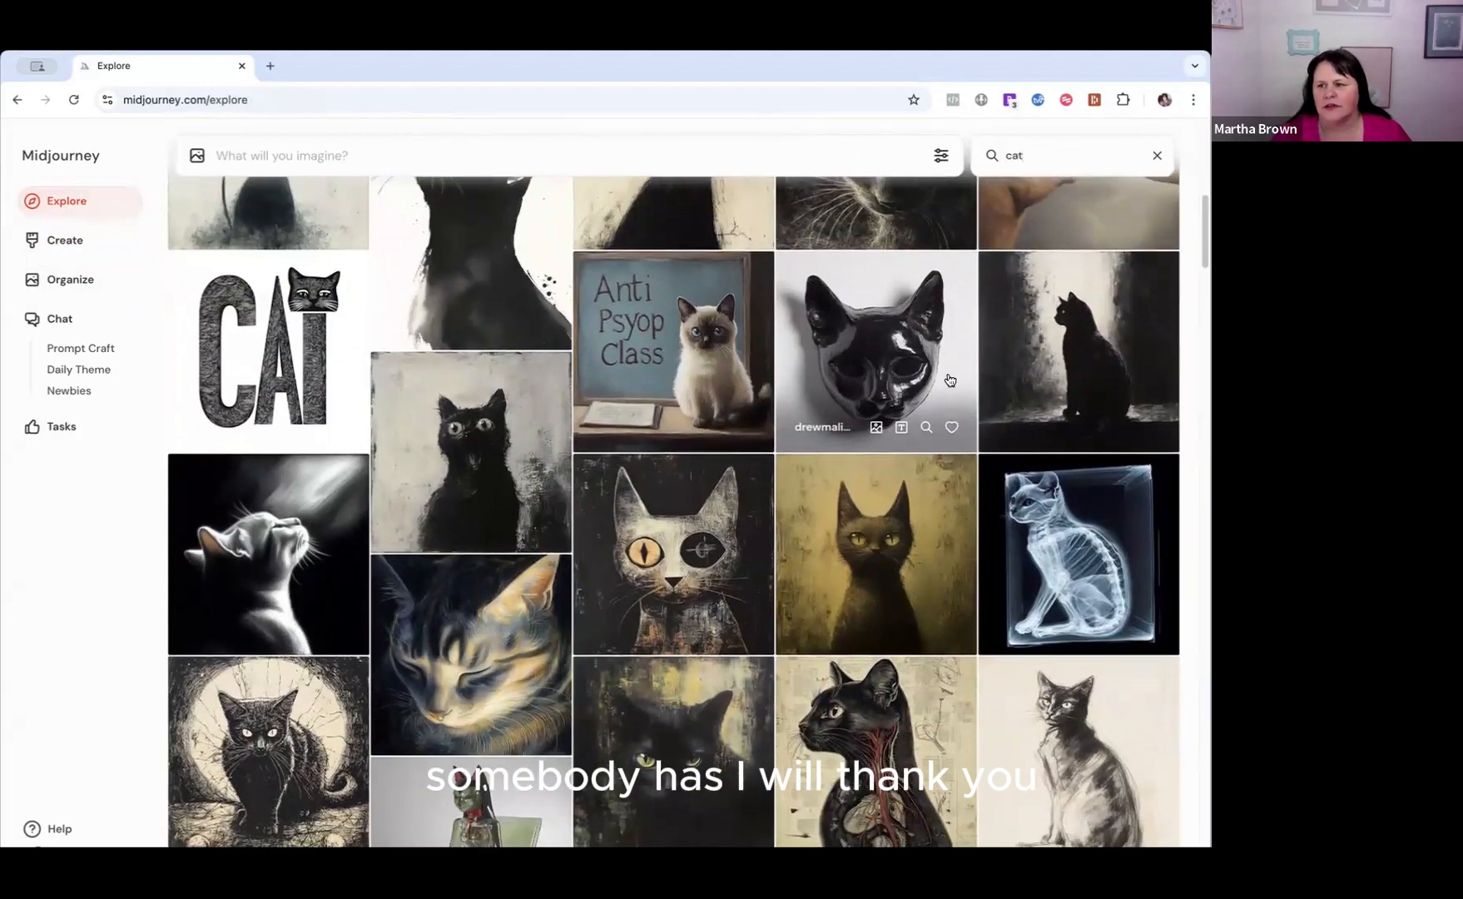
scroll(949, 380, "down", 2)
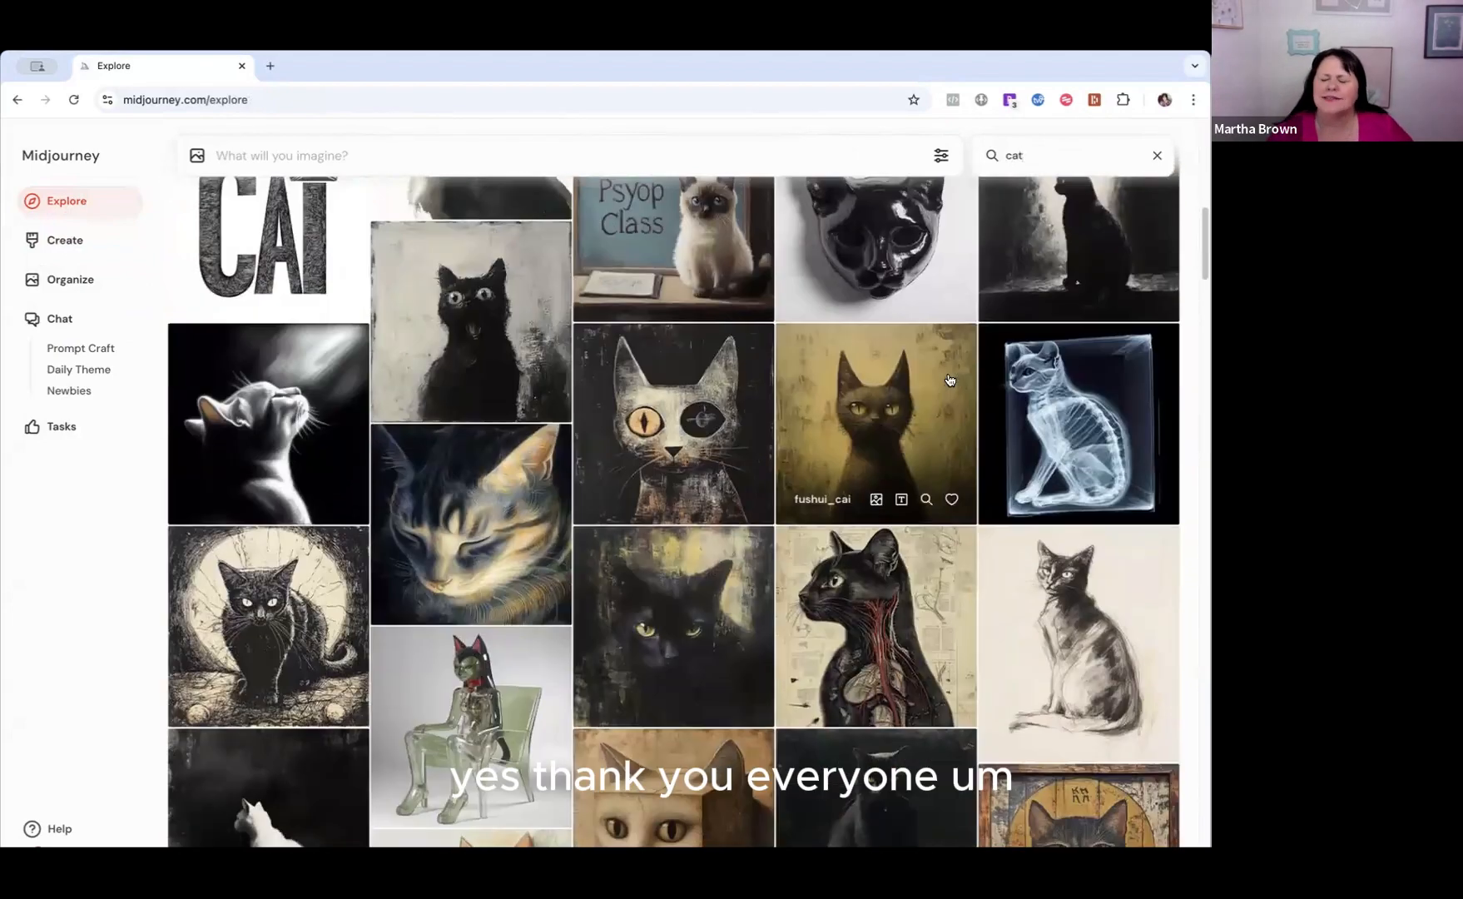
scroll(950, 380, "down", 10)
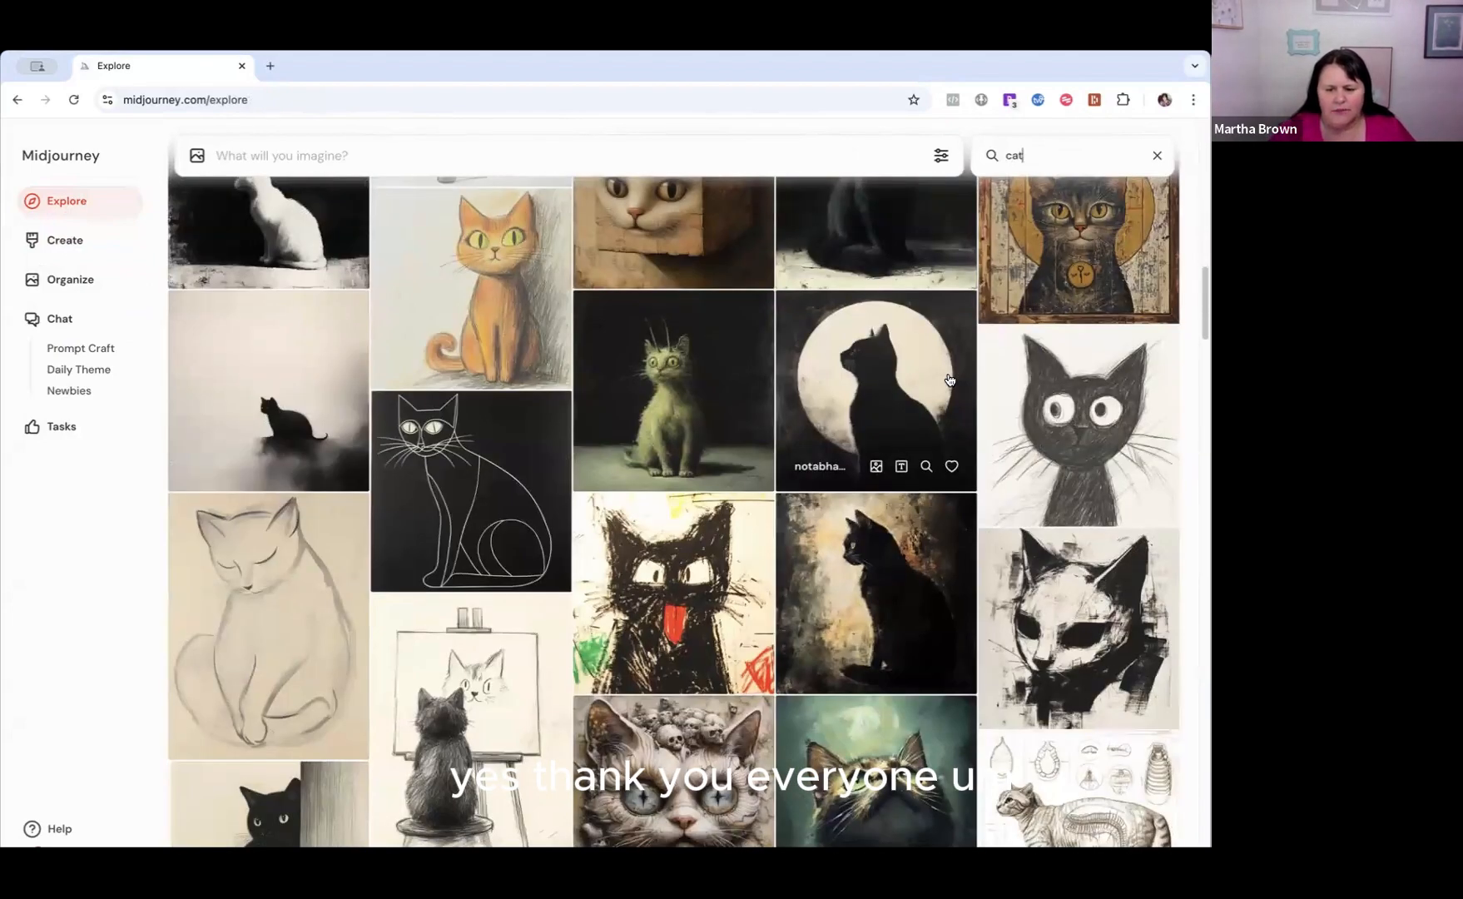
scroll(950, 379, "down", 5)
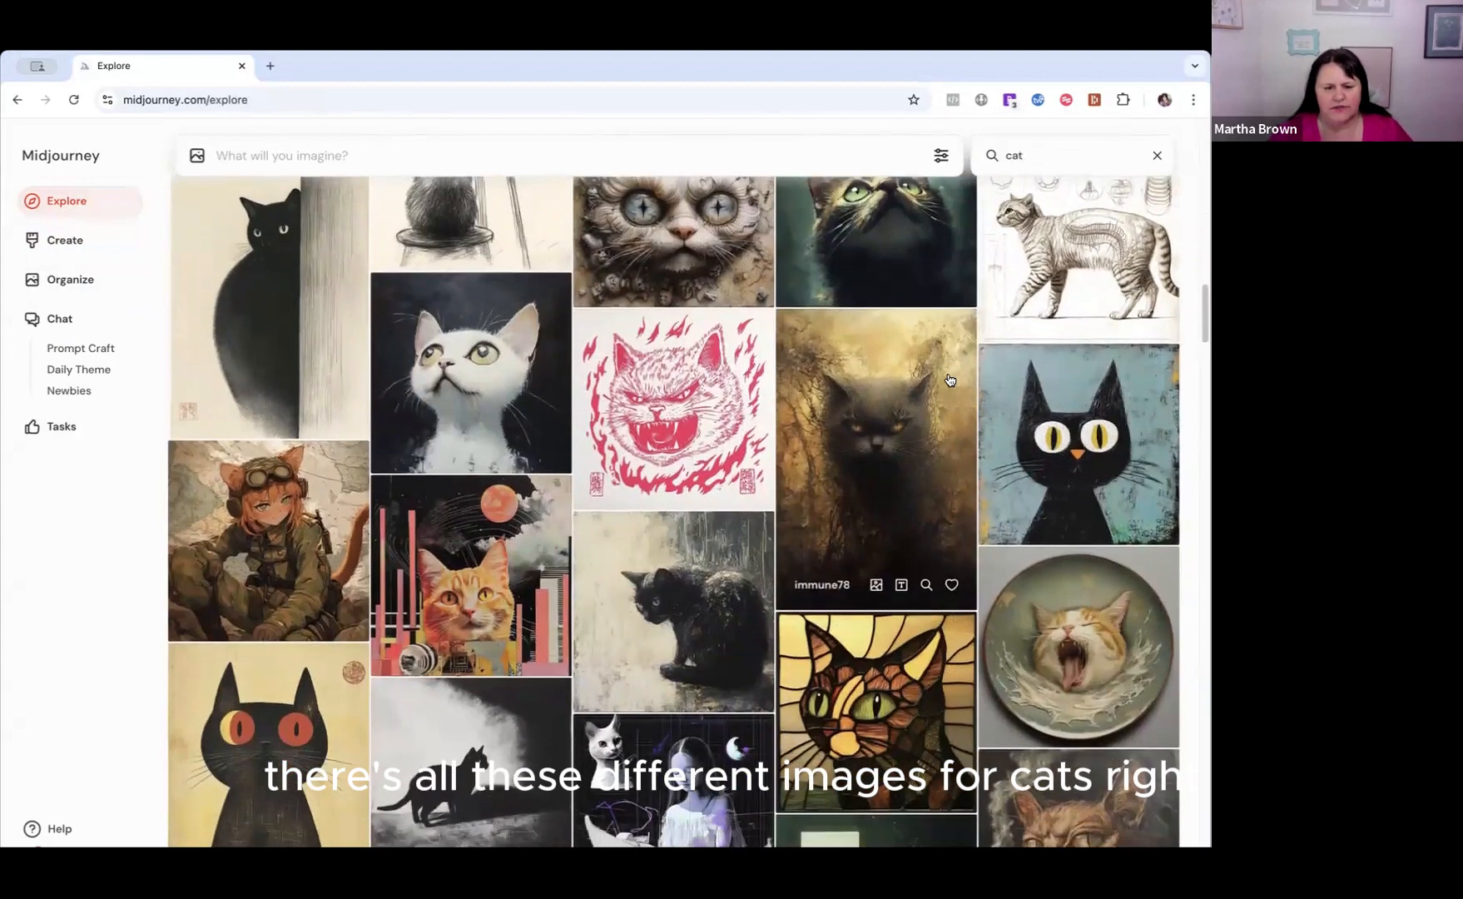
scroll(949, 380, "up", 9)
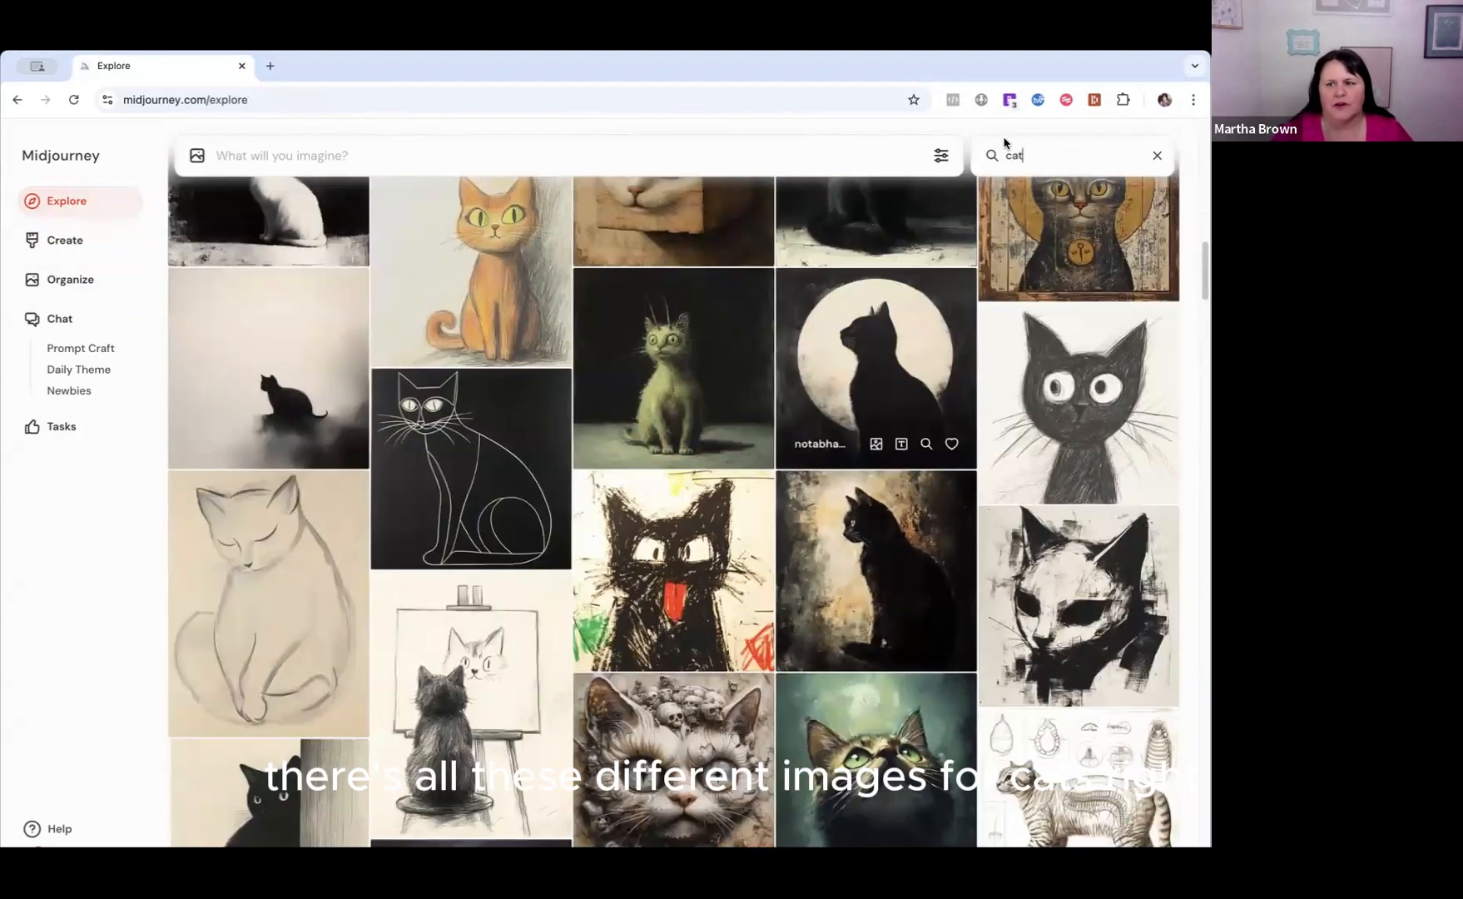
Replace the search with "Halloween", browse the matching community images and return to the start of the results.
left_click(1157, 156)
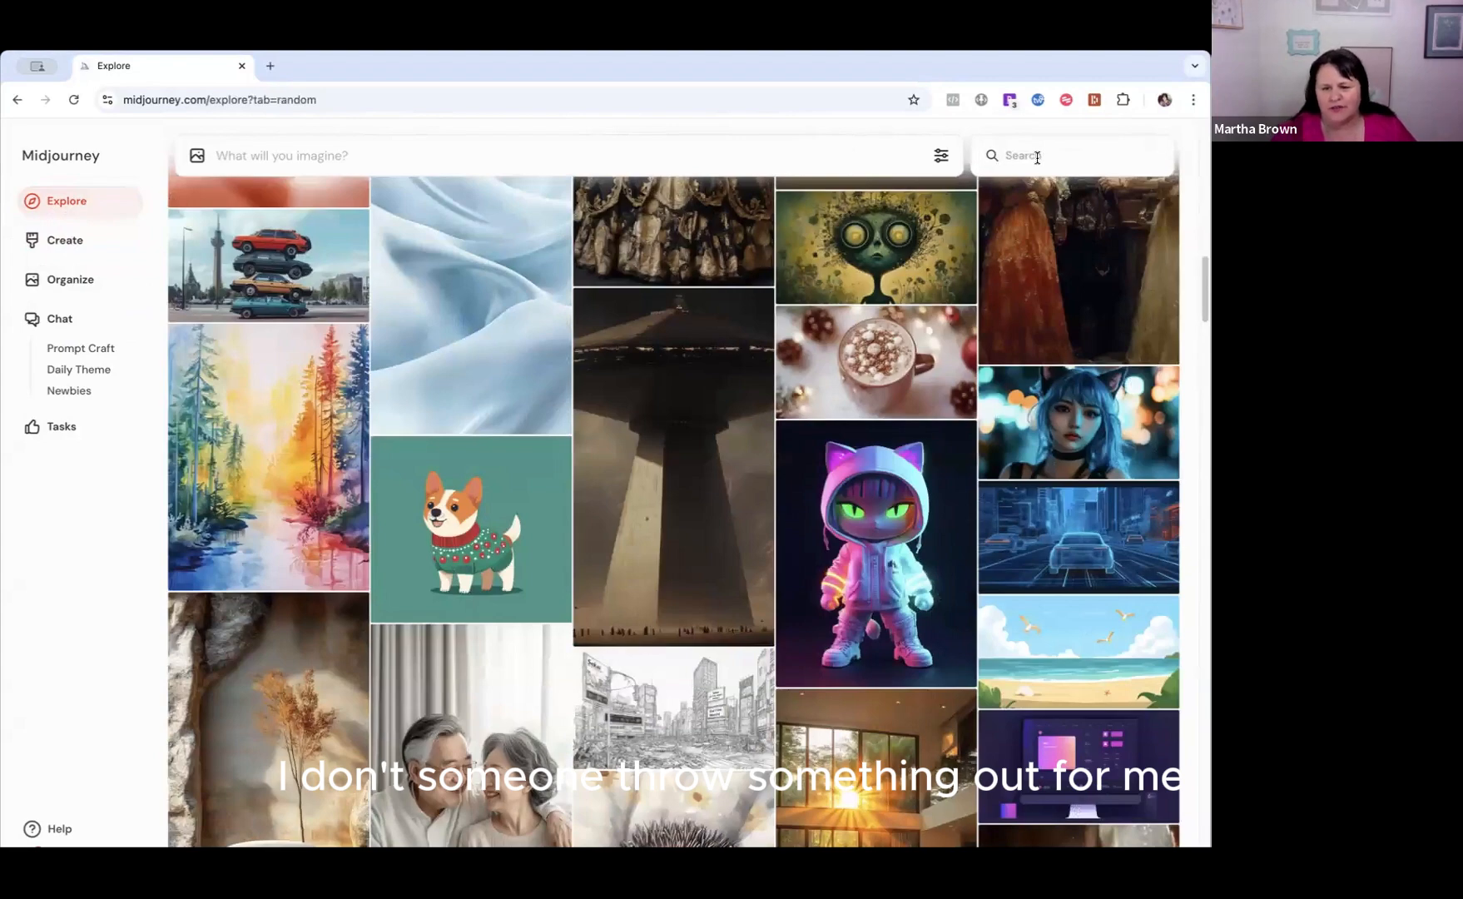
type("Hallowe")
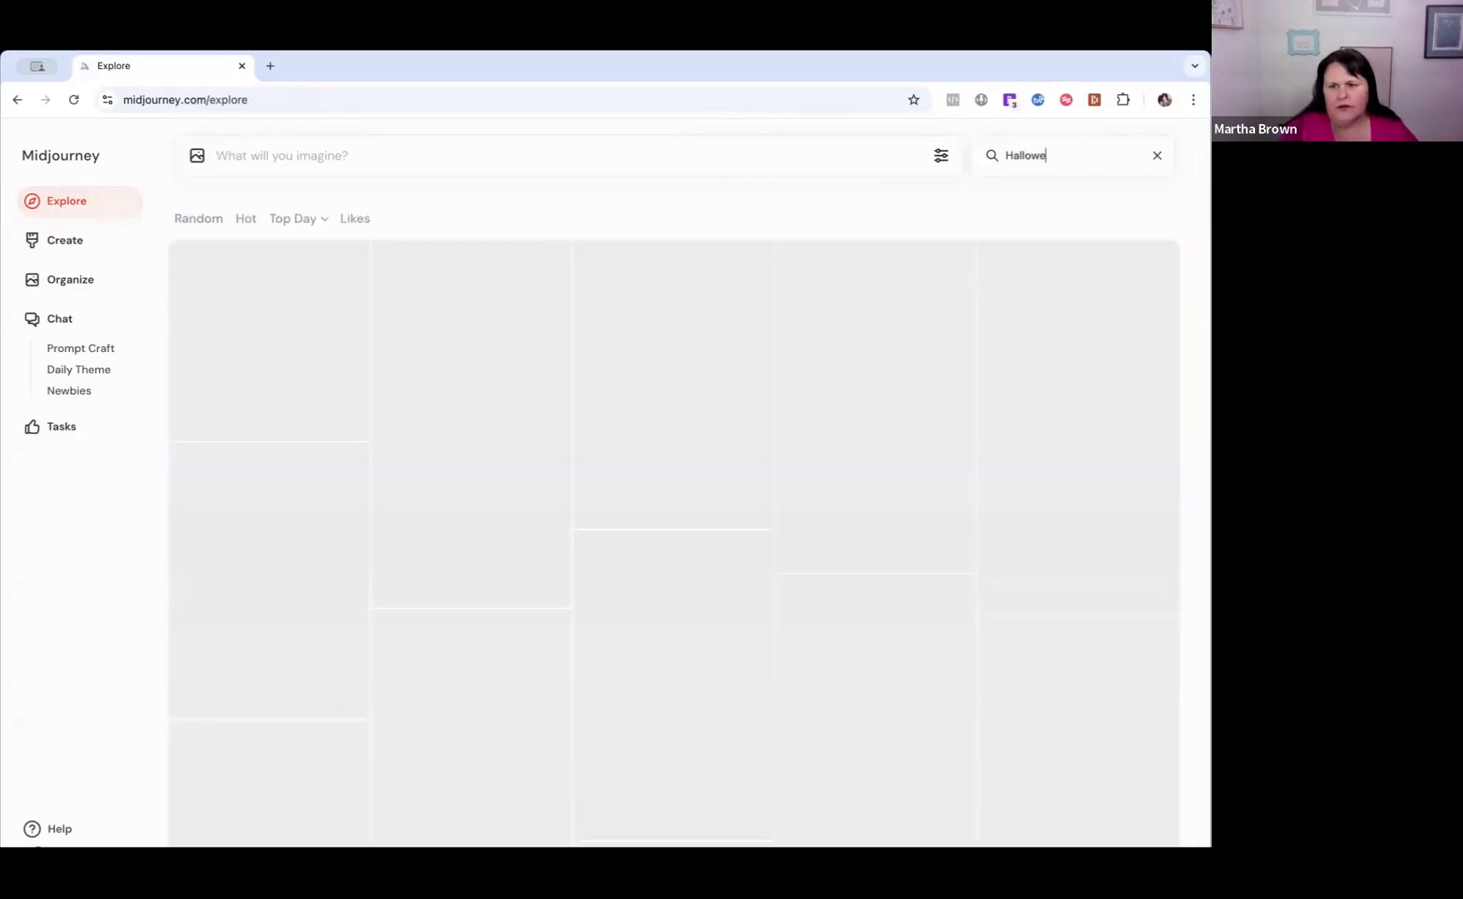
type("en")
scroll(777, 282, "down", 10)
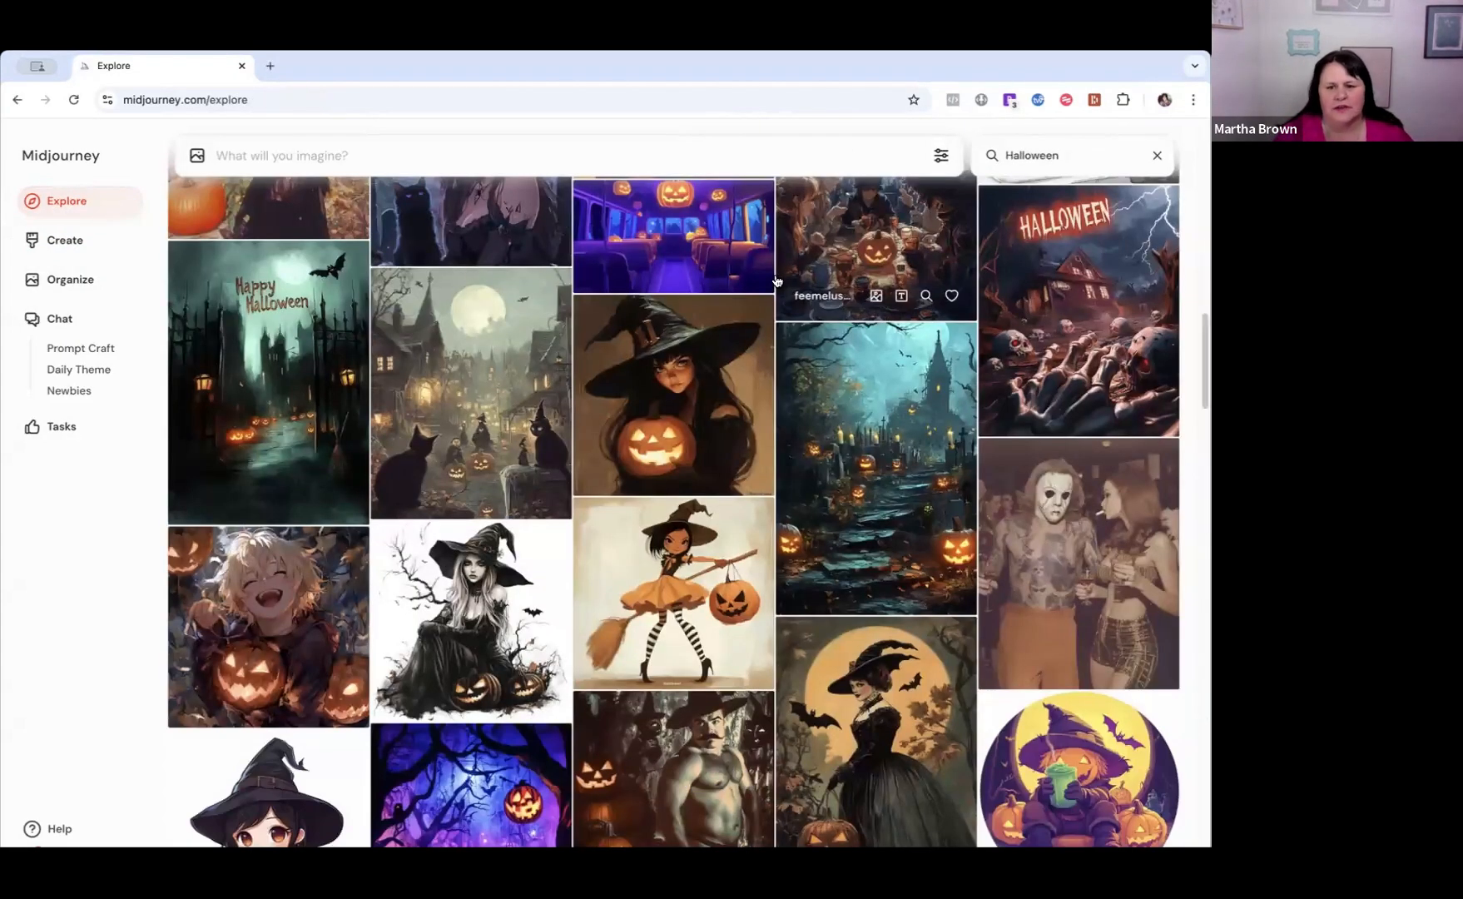
scroll(776, 281, "up", 15)
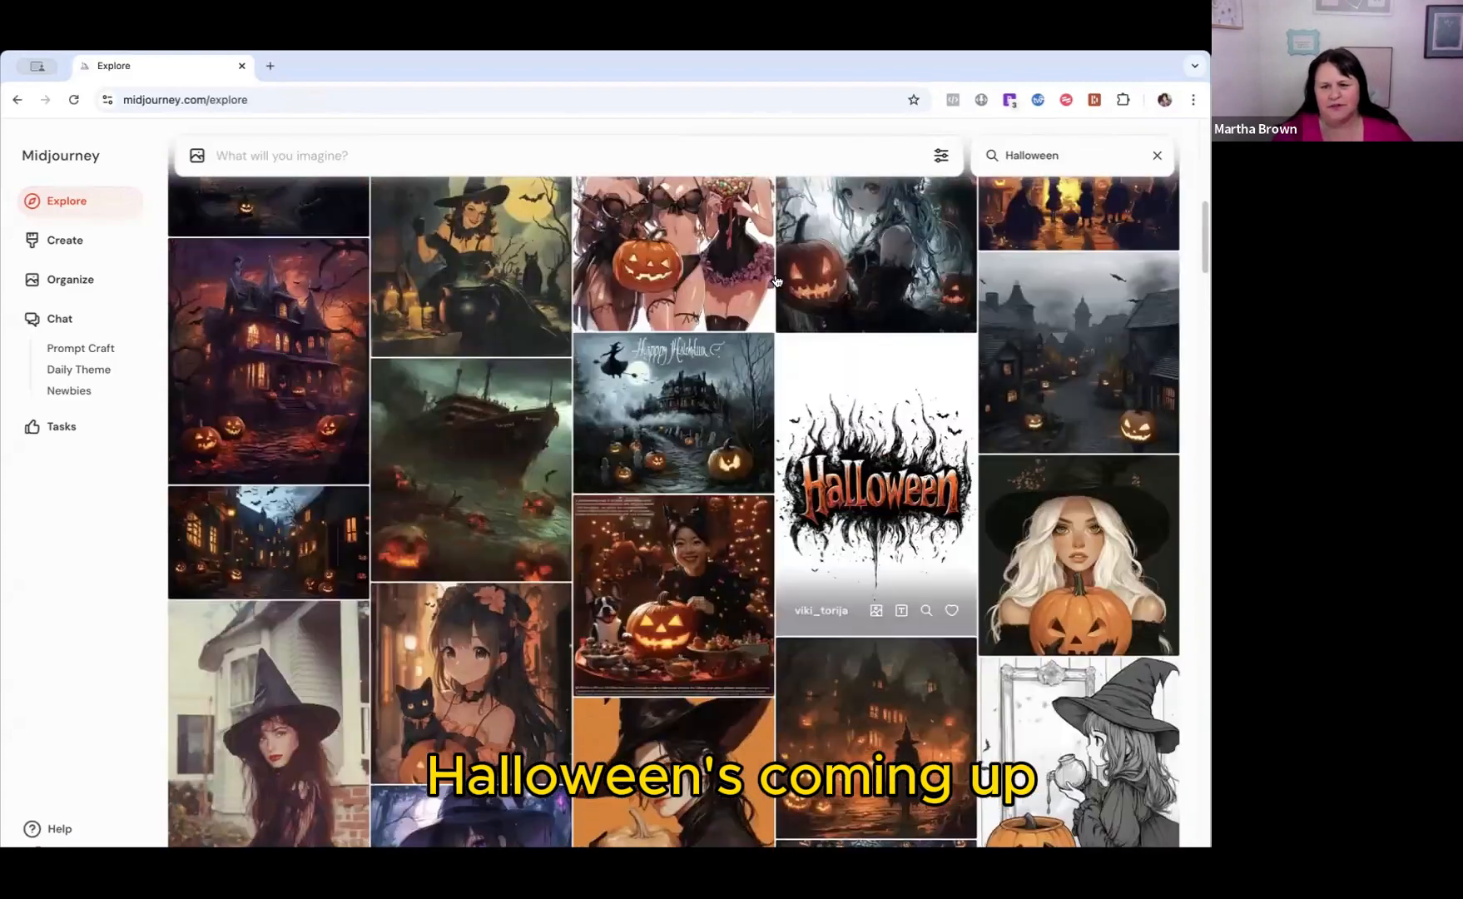
scroll(776, 281, "up", 10)
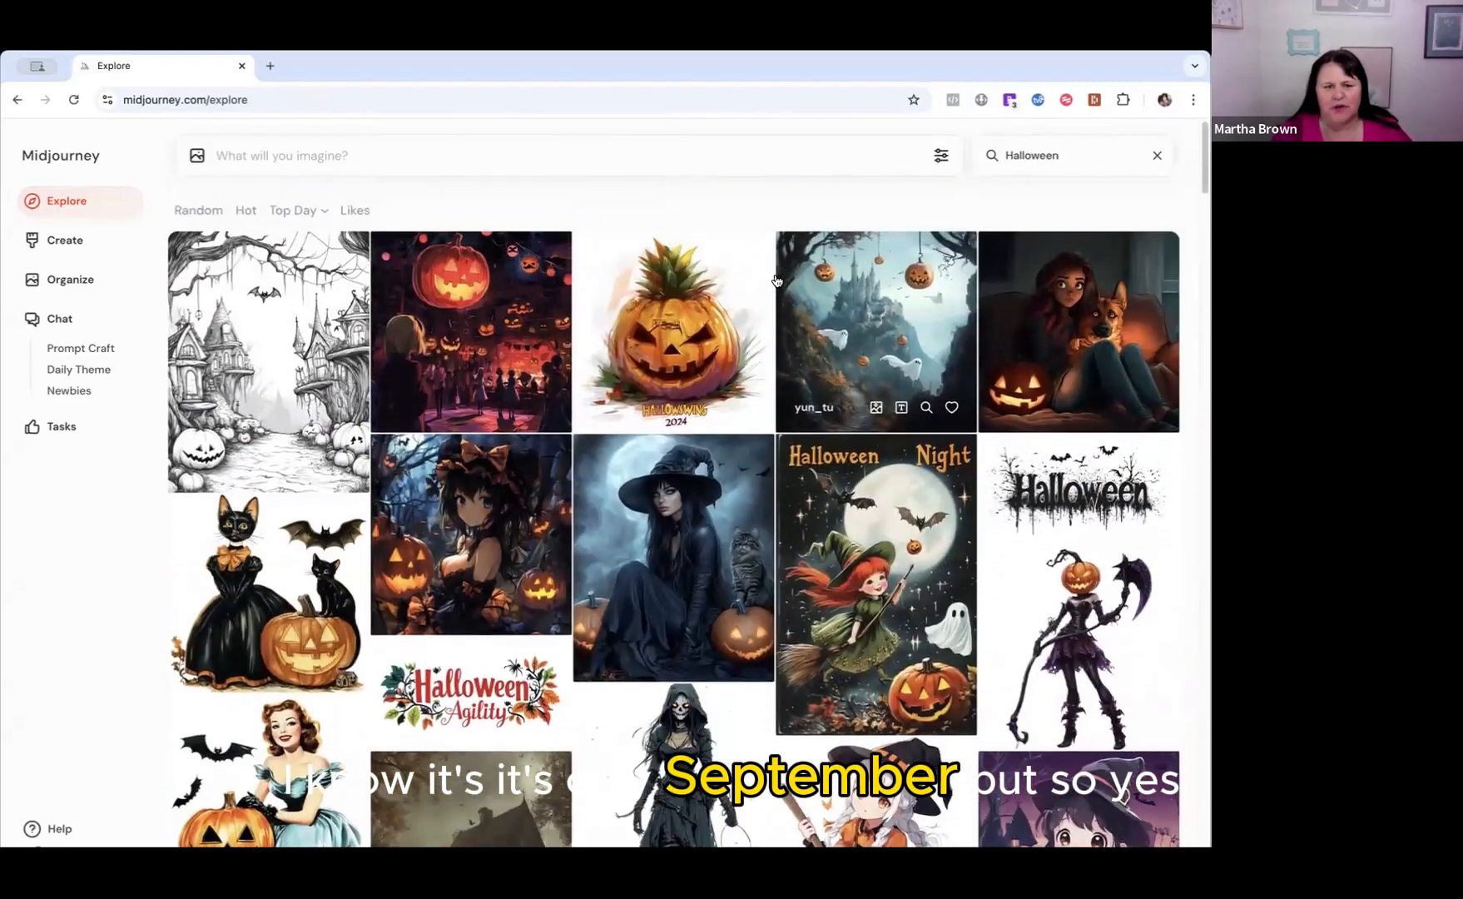
Replace the search with "sleep", browse the matching community images and return to the start of the results.
left_click(1156, 158)
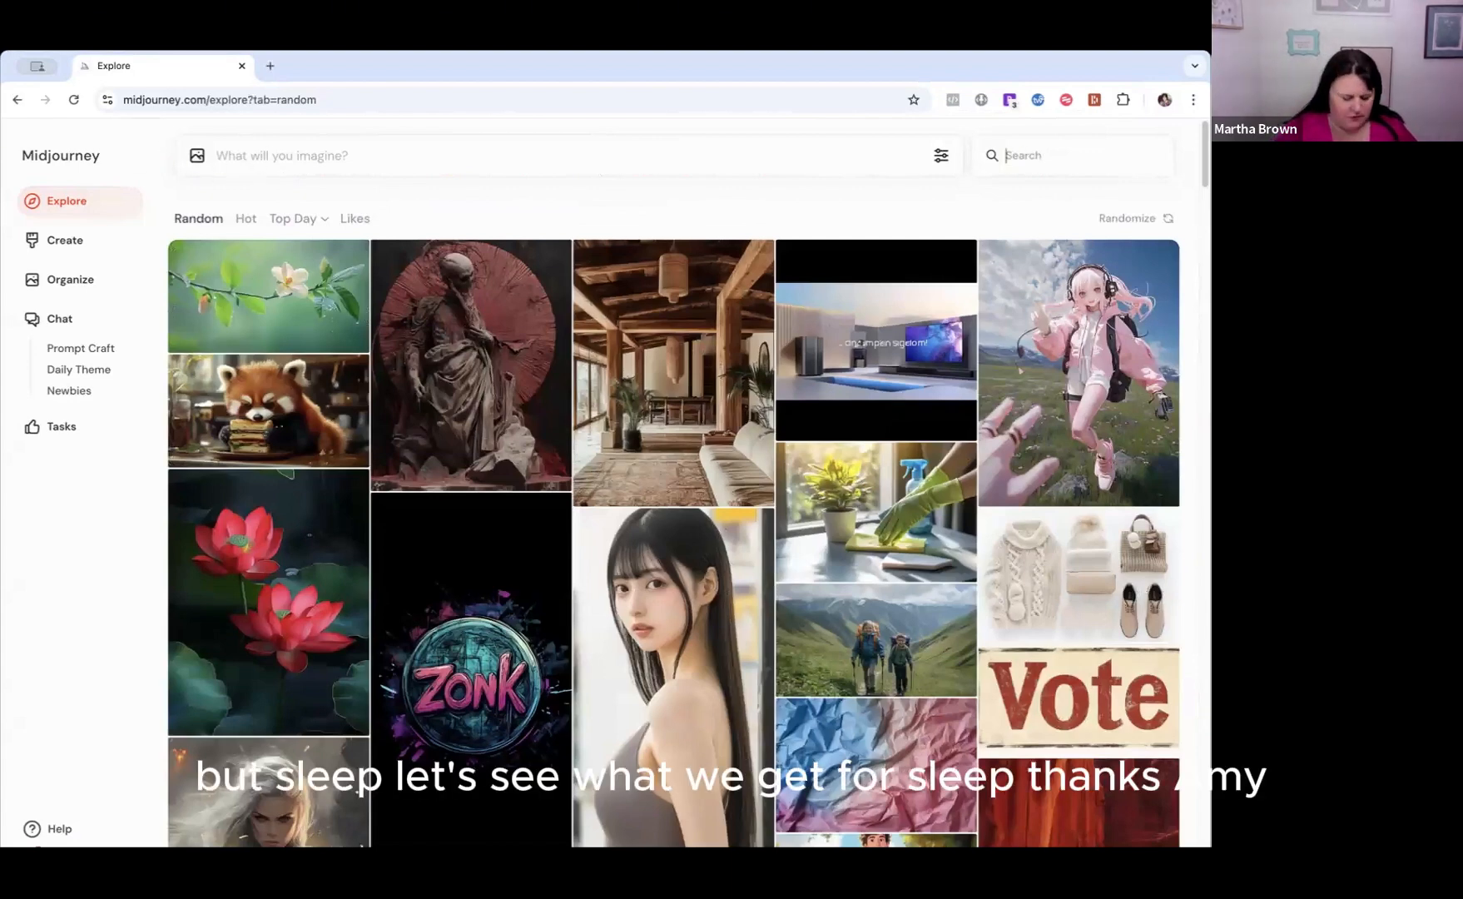
type("sleep")
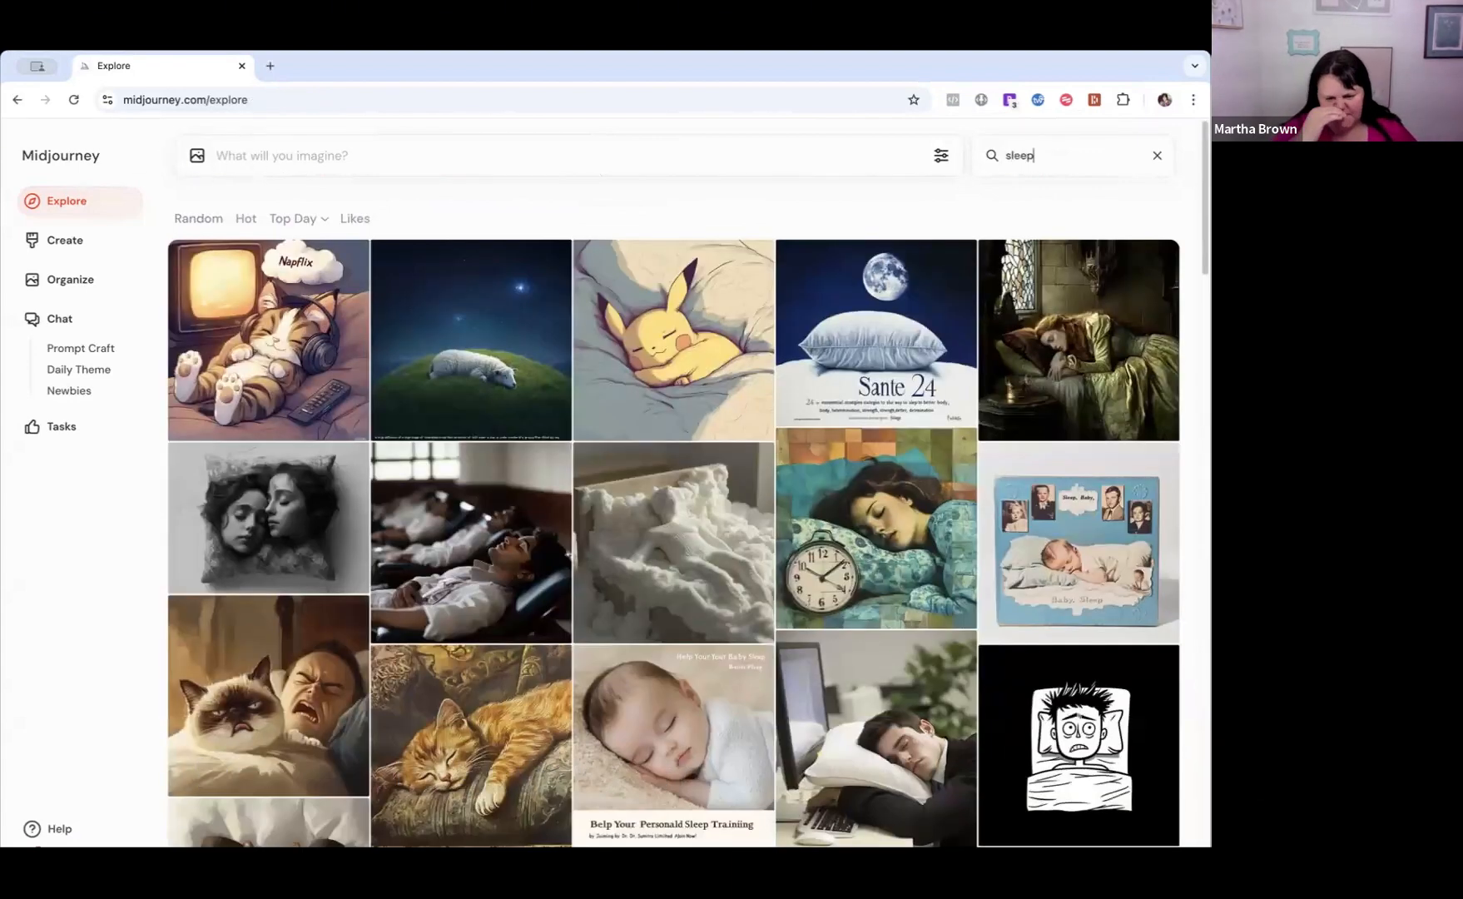
scroll(837, 397, "down", 5)
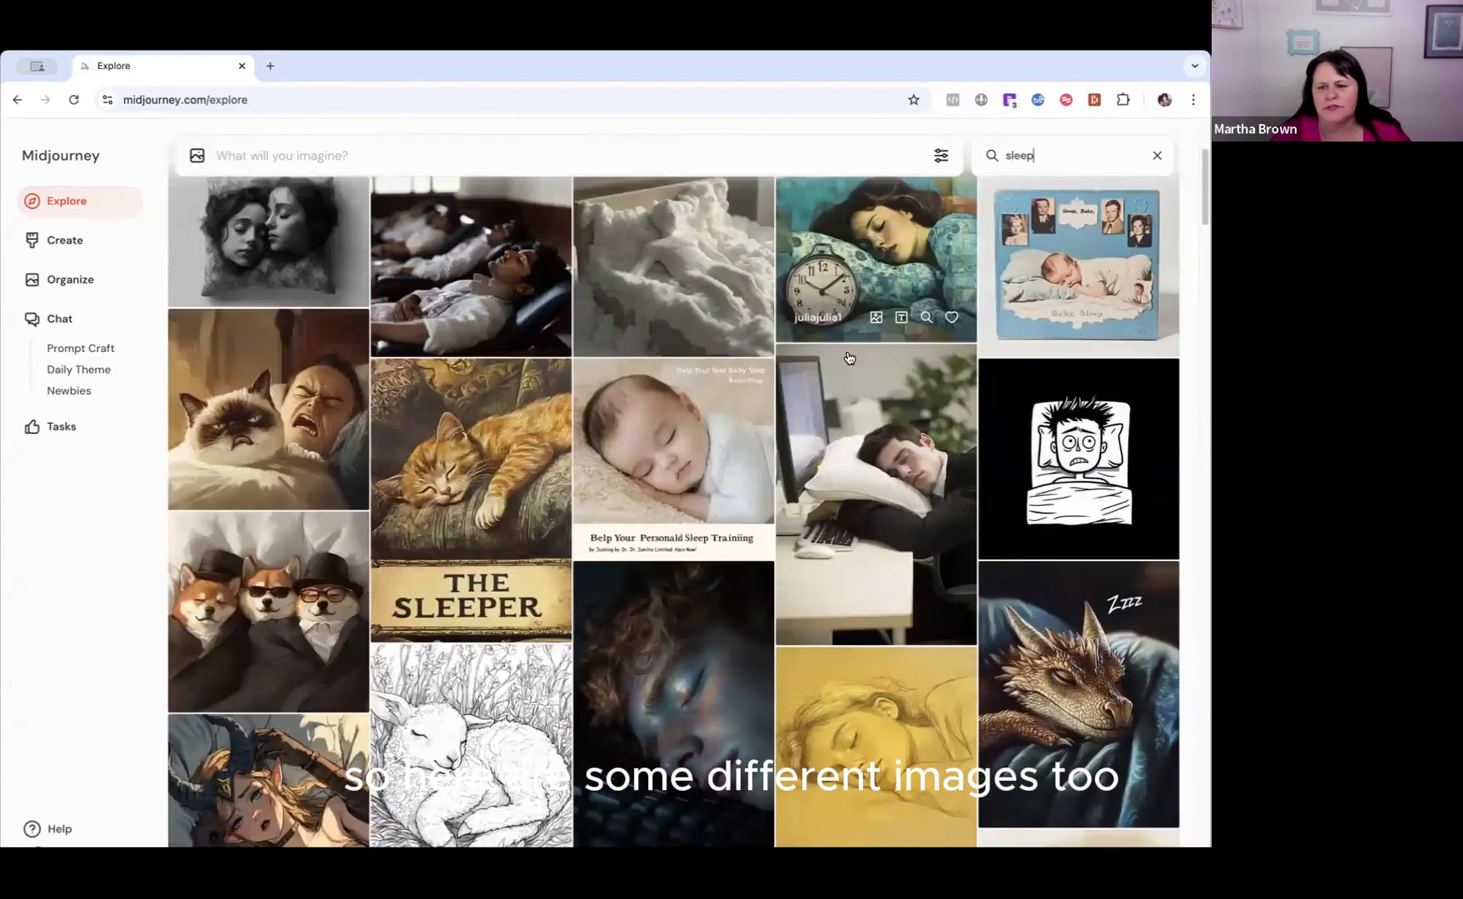
scroll(836, 397, "down", 5)
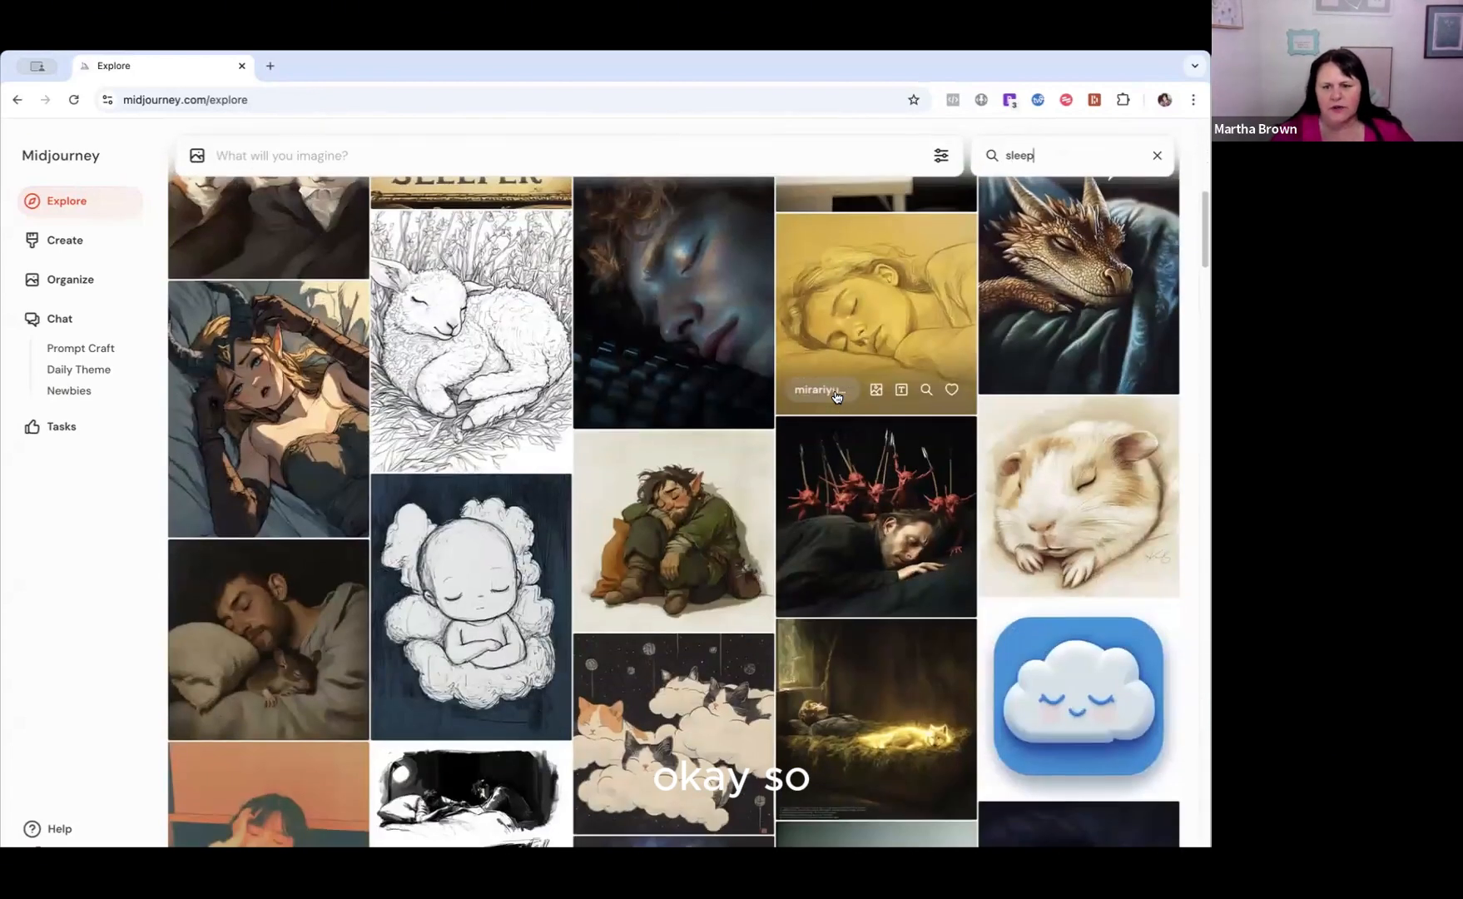
scroll(836, 397, "down", 2)
scroll(836, 397, "down", 2)
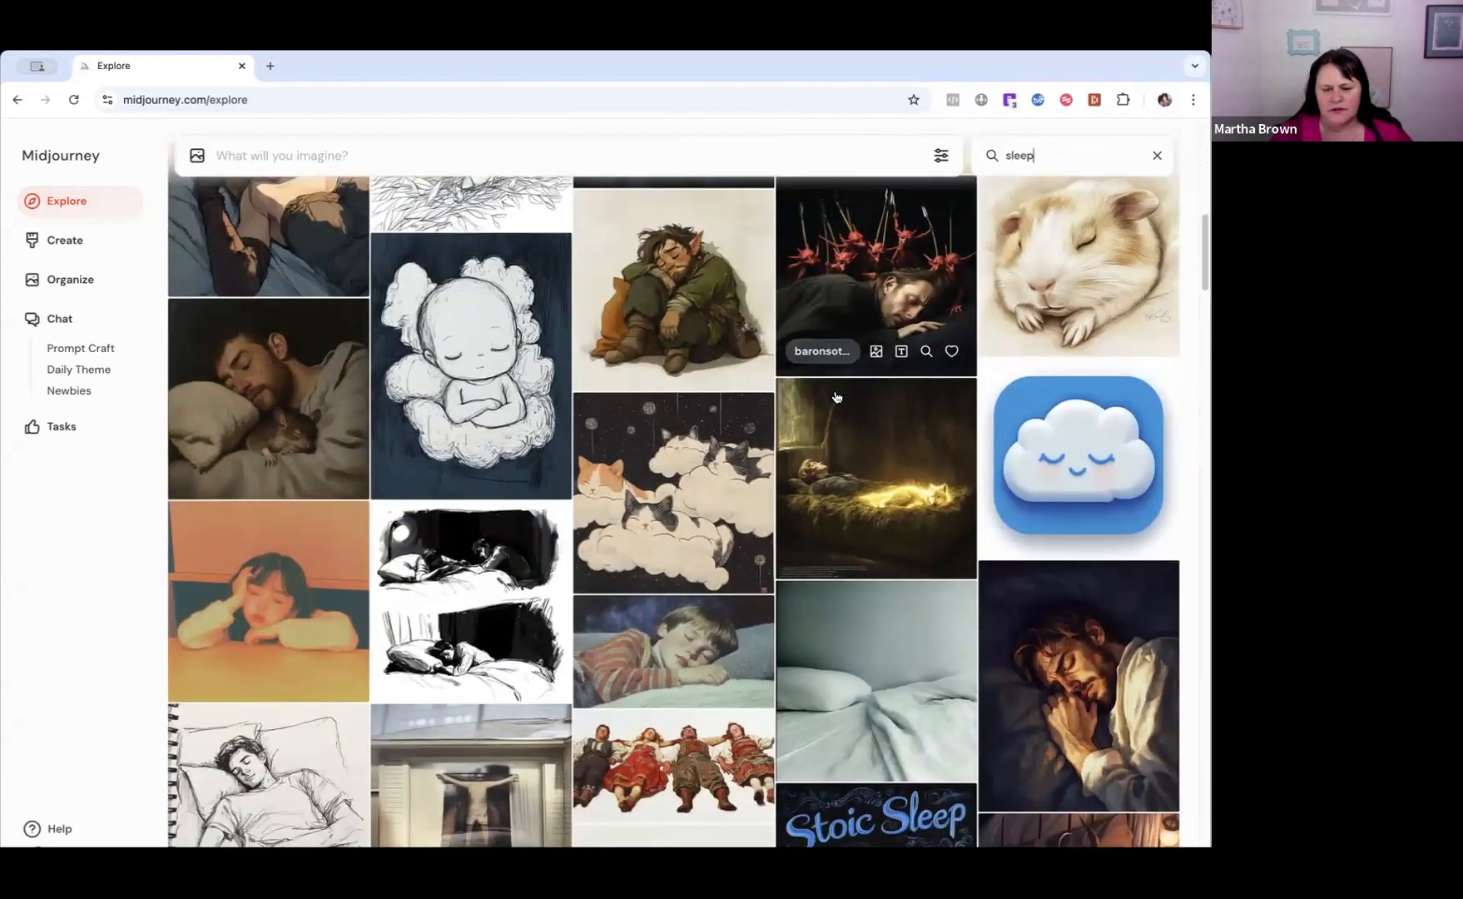
scroll(836, 397, "up", 15)
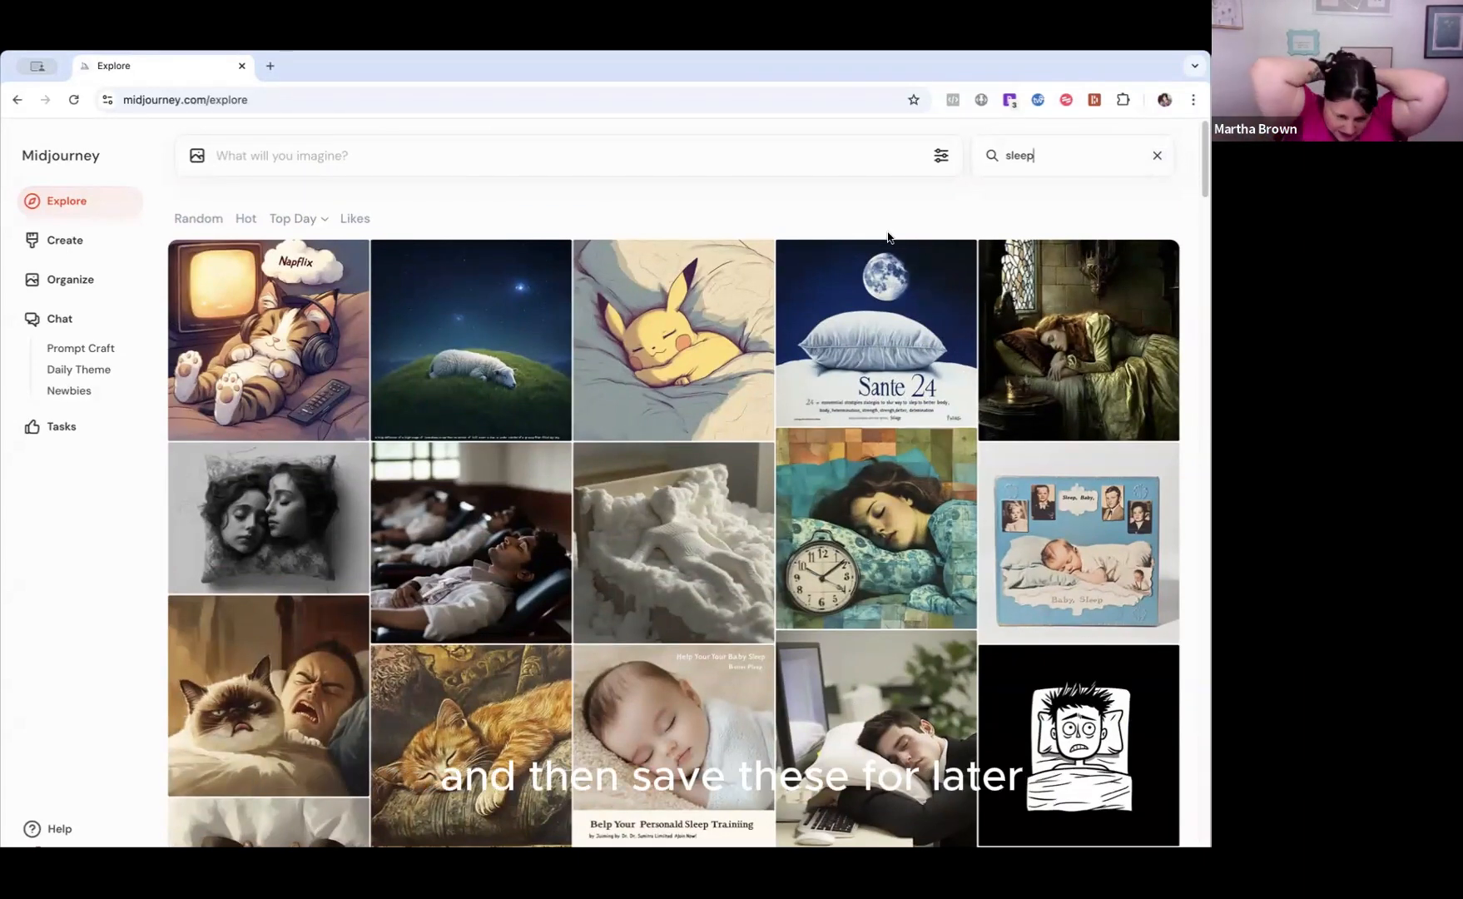
Open the sleeping Pikachu image from the search results to view it with its prompt.
mouse_move(649, 351)
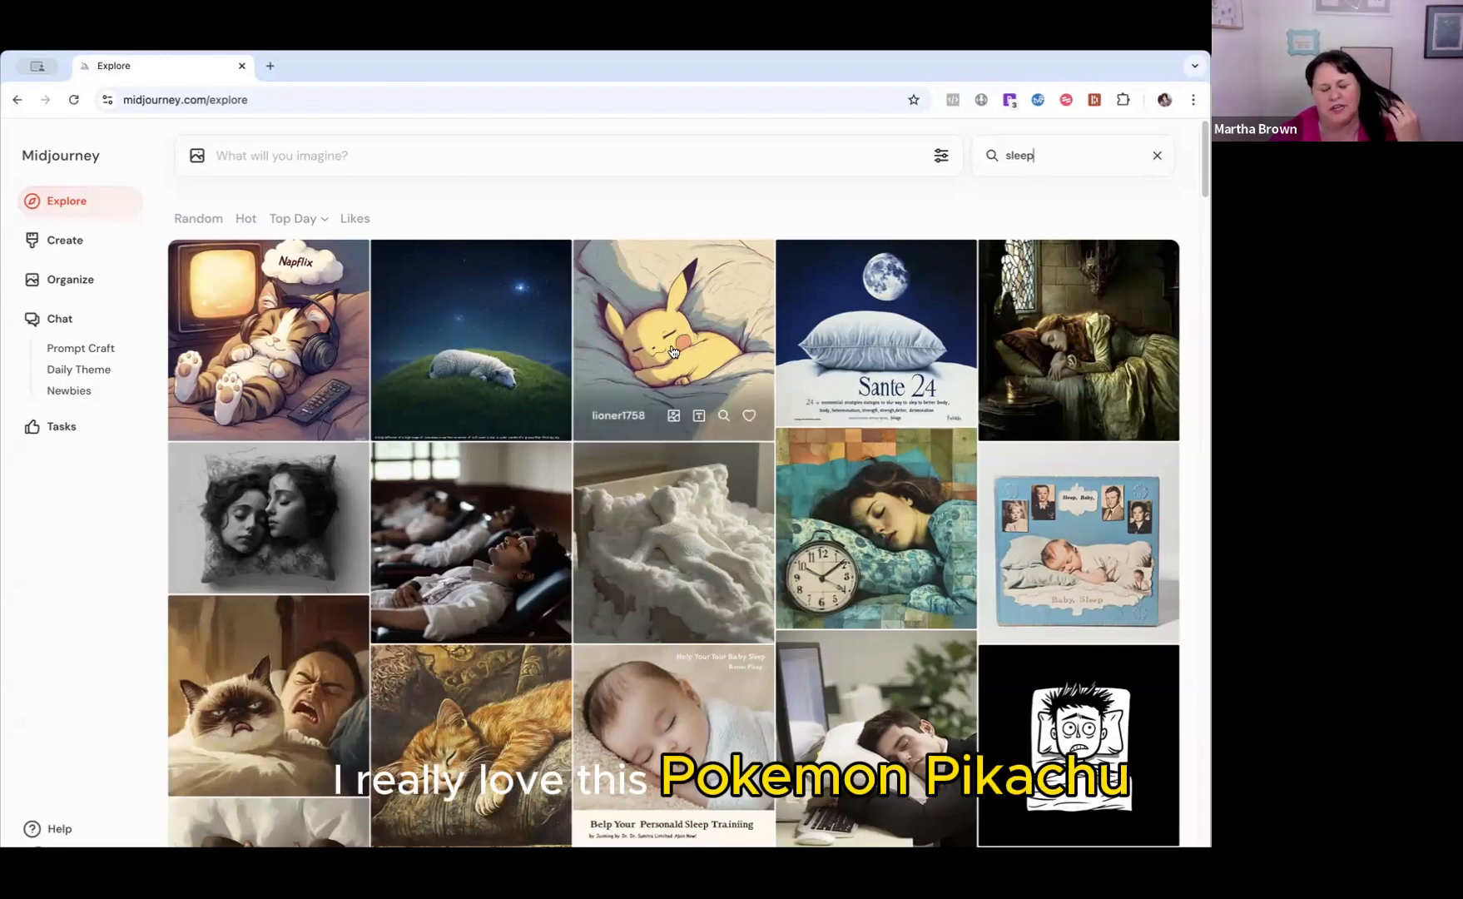
left_click(654, 333)
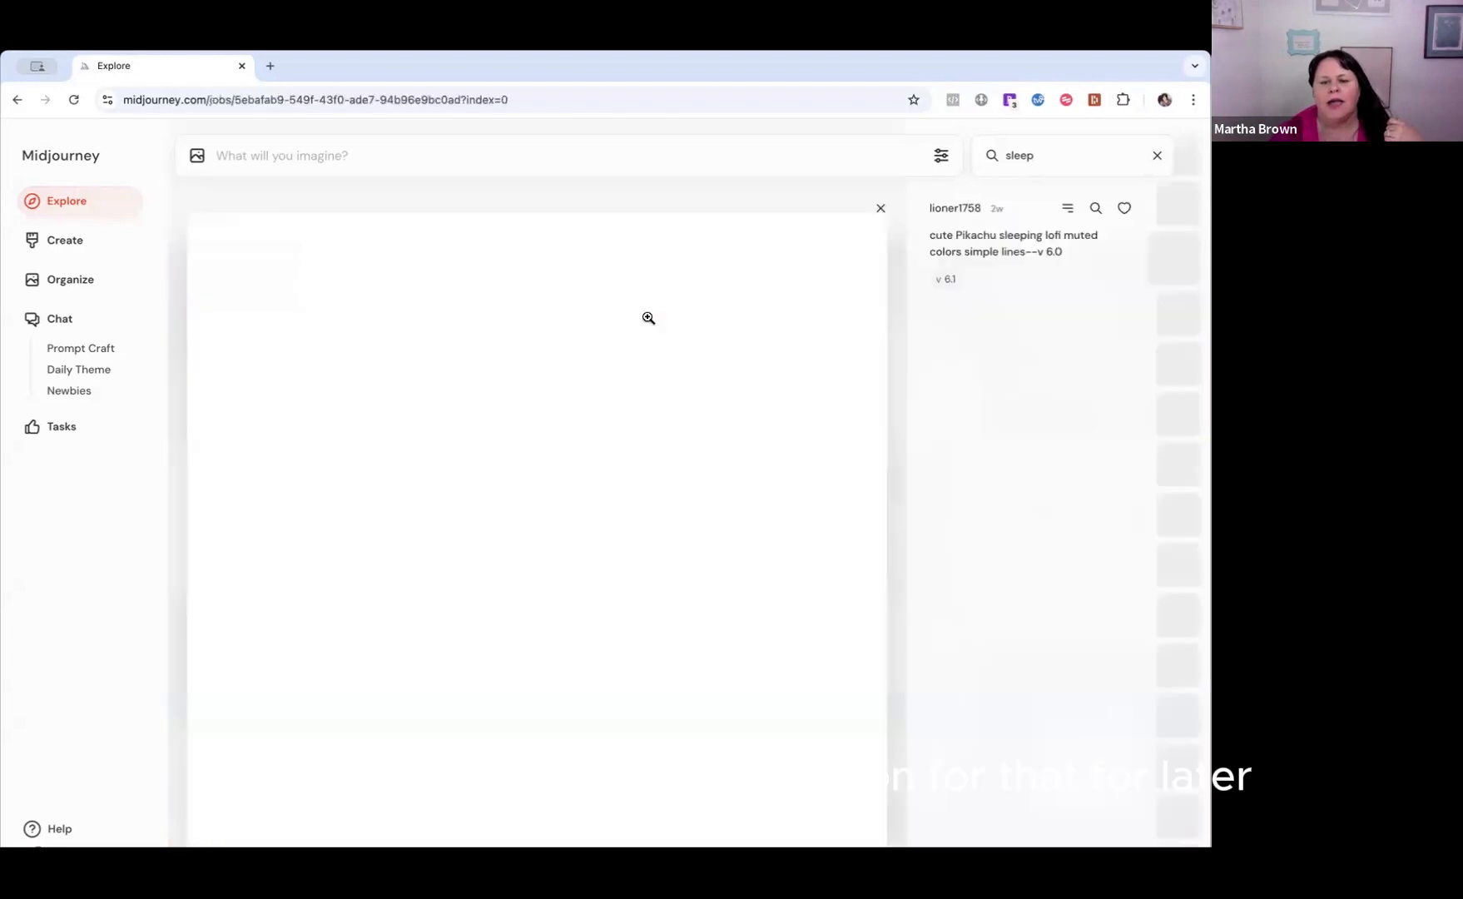
key("Down")
key("Down")
key("Down")
key("Up")
key("Up")
key("Up")
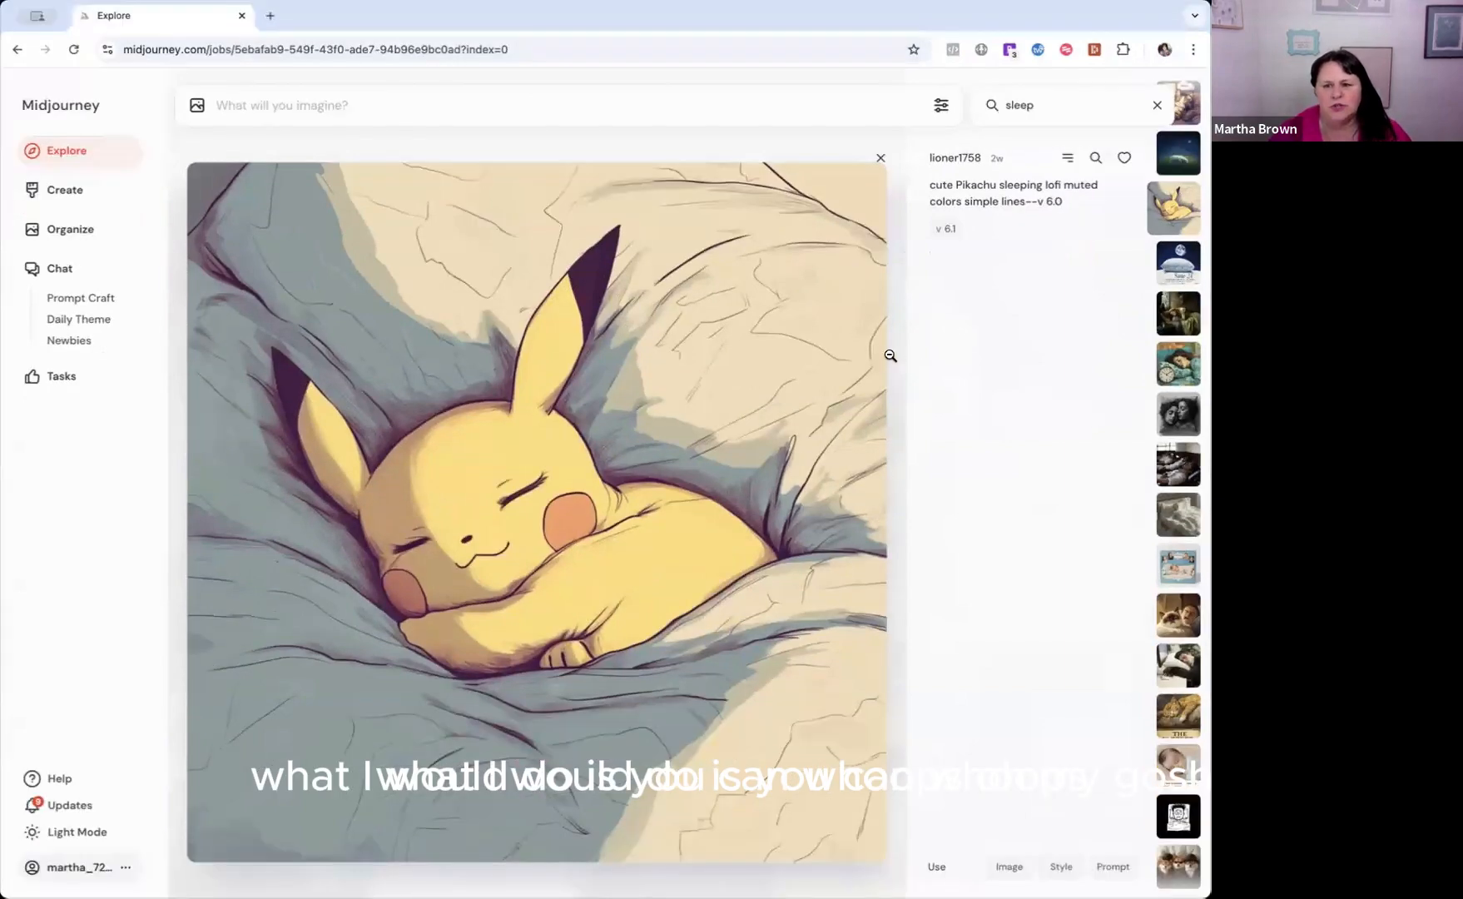
key("Up")
key("Down")
View the Pikachu image enlarged, return to its detail view and highlight its full prompt text.
left_click(645, 339)
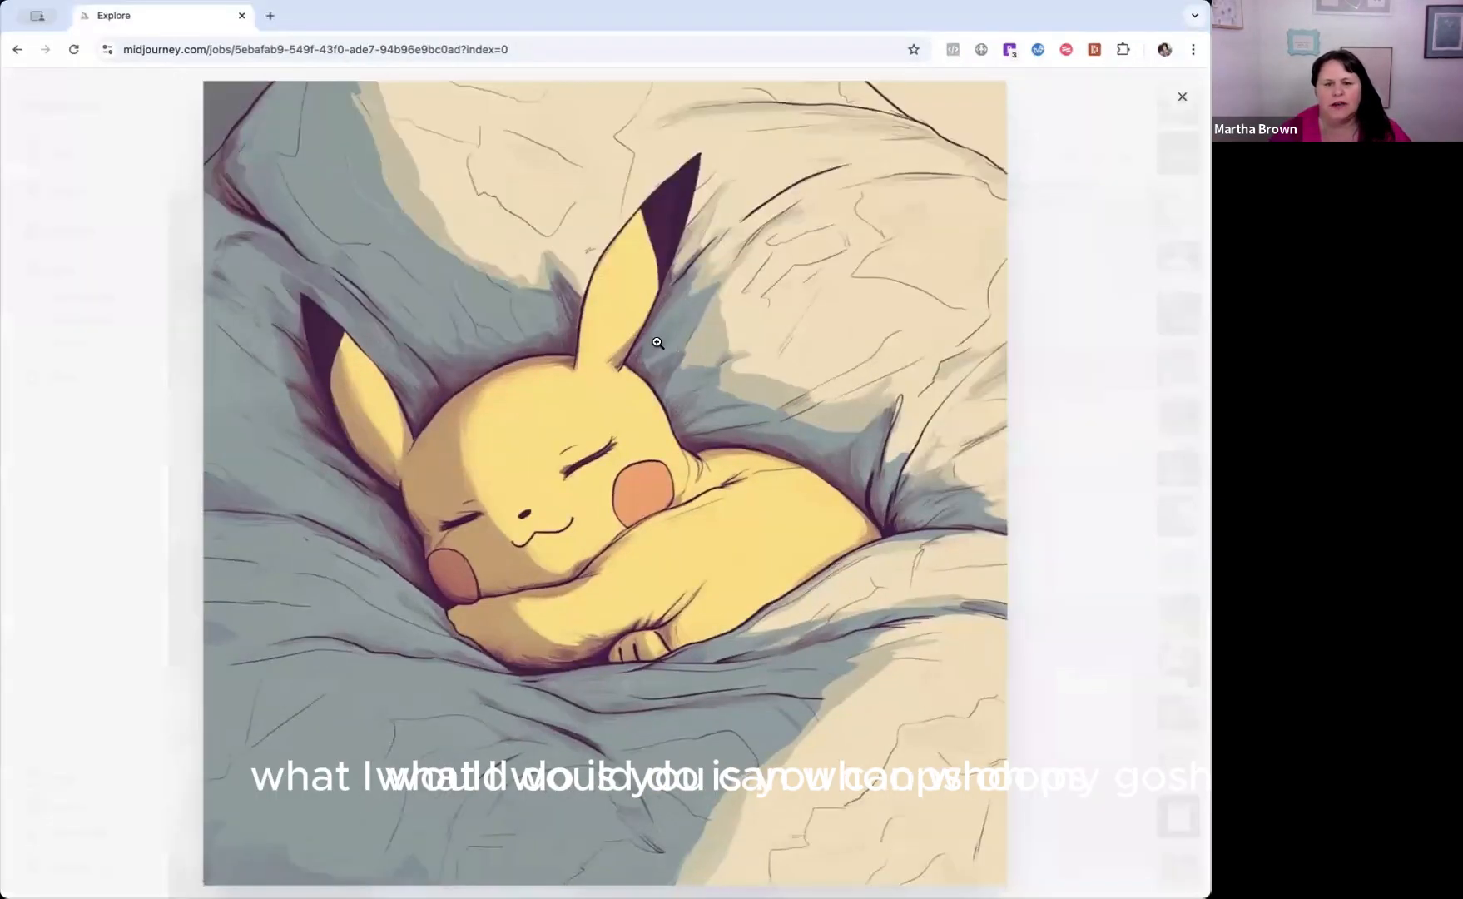
left_click(647, 335)
left_click(646, 334)
key("Up")
key("Down")
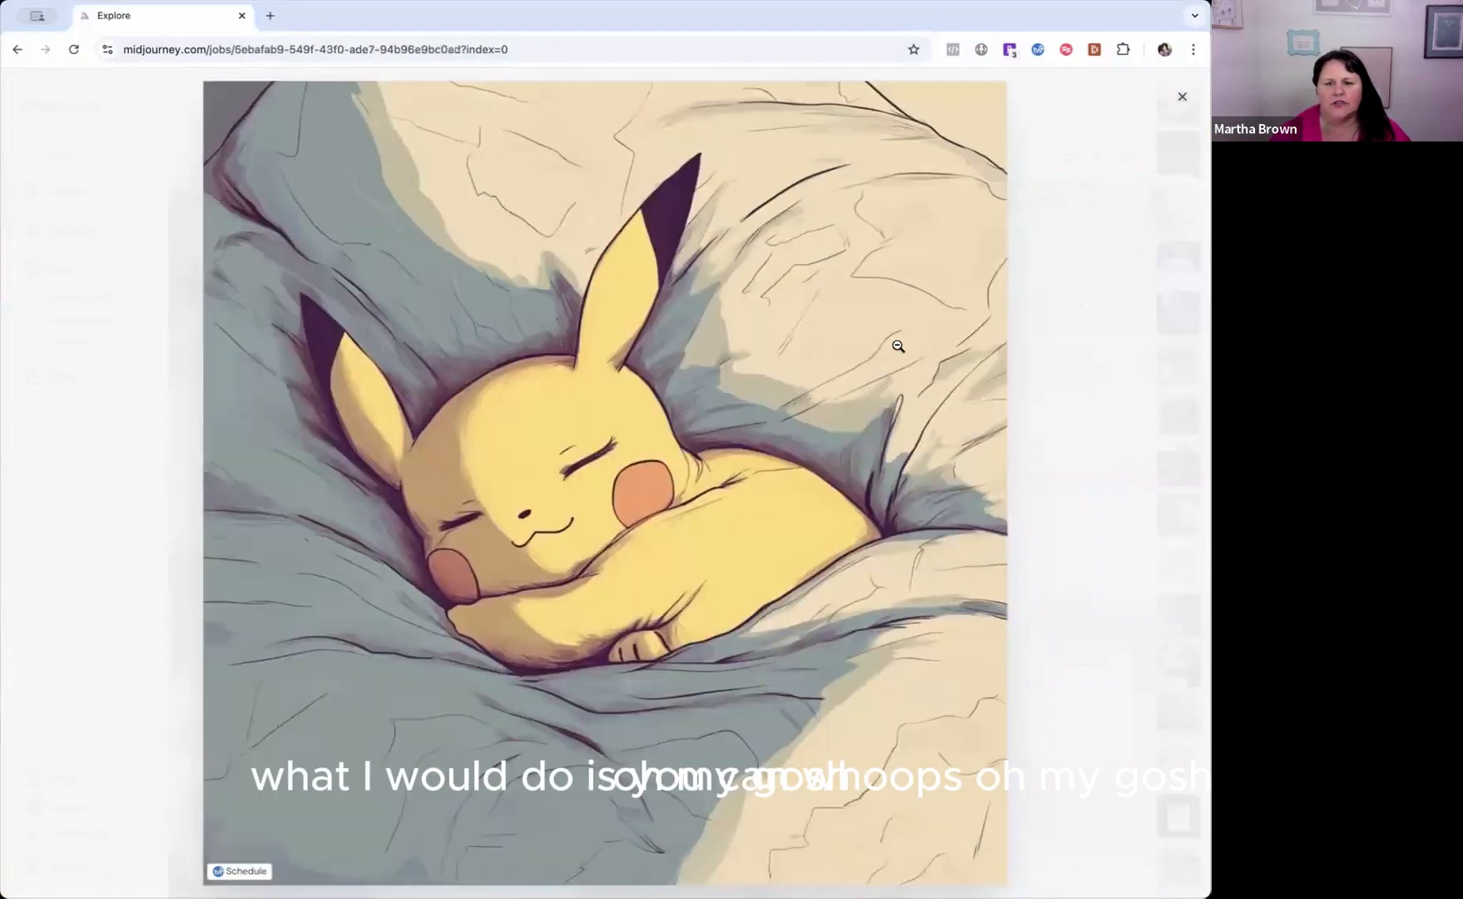
left_click(897, 345)
left_click(884, 339)
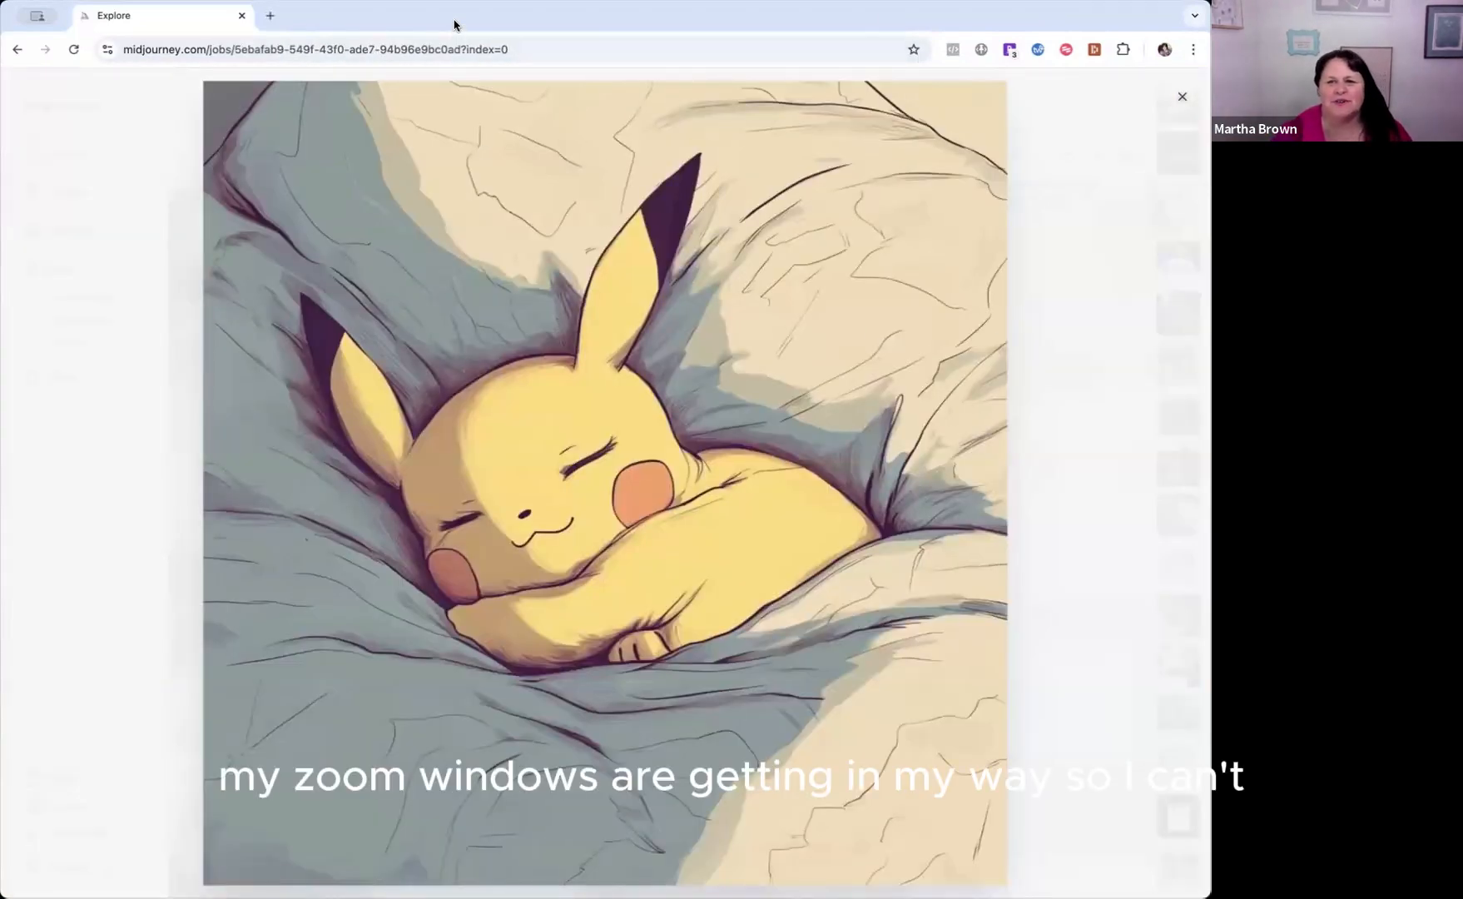
left_click(122, 296)
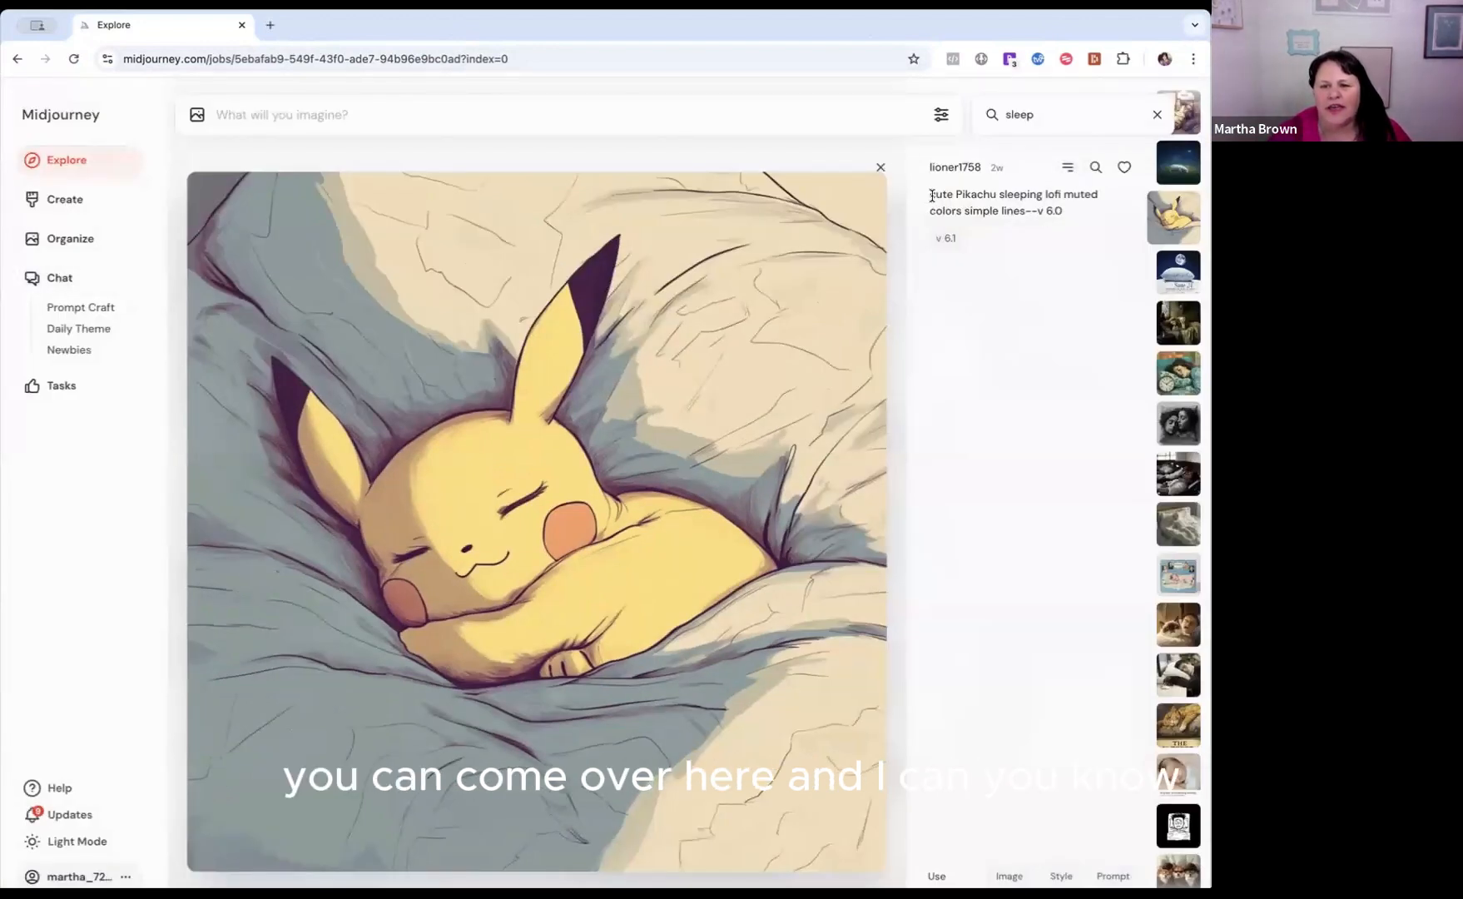
left_click_drag(931, 196, 1081, 209)
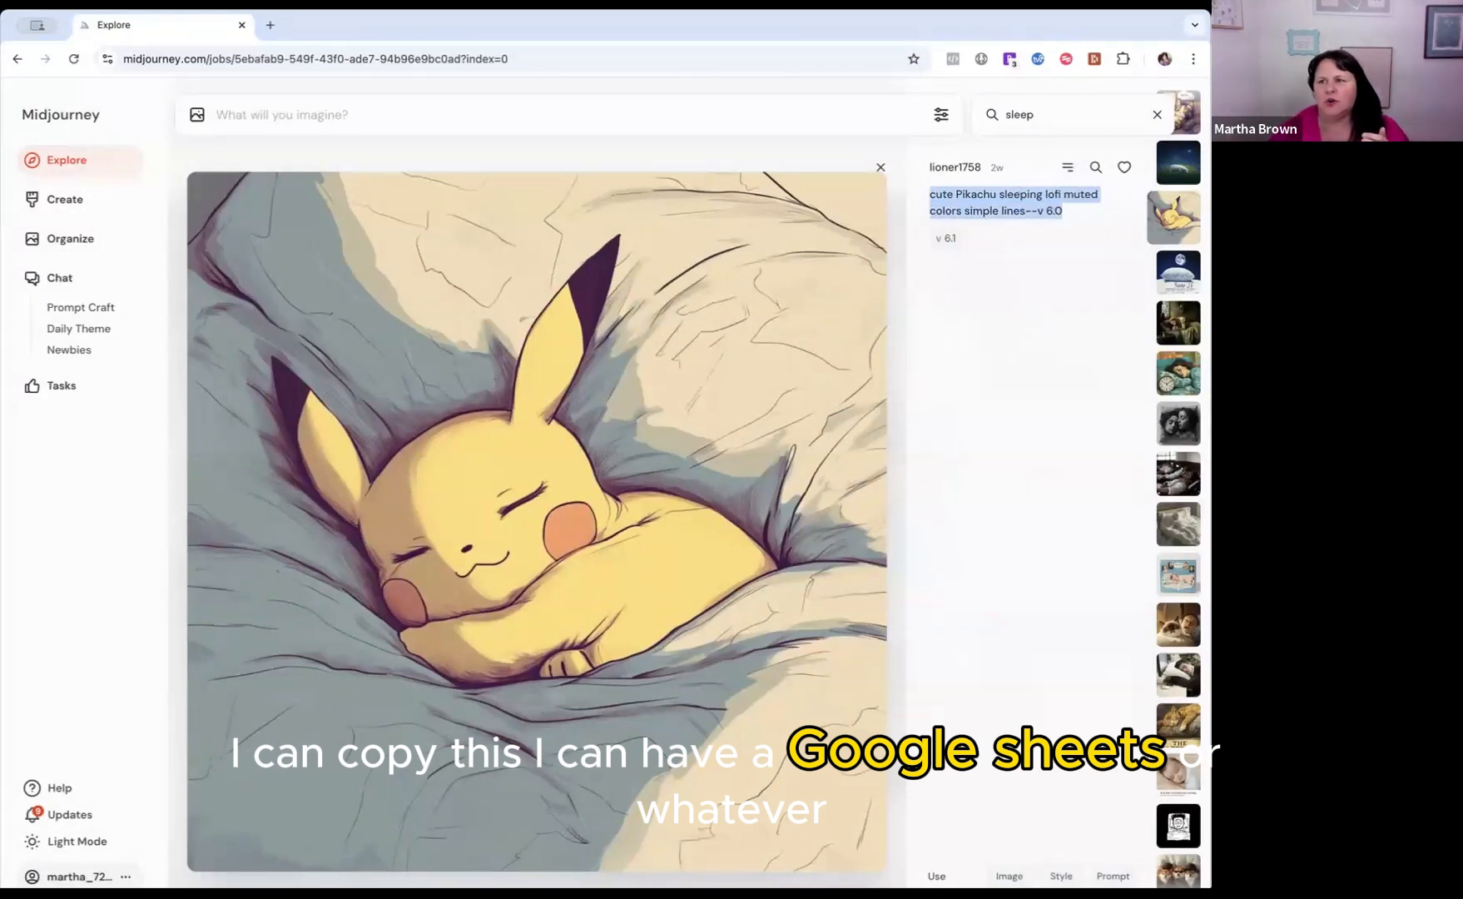
left_click(1042, 591)
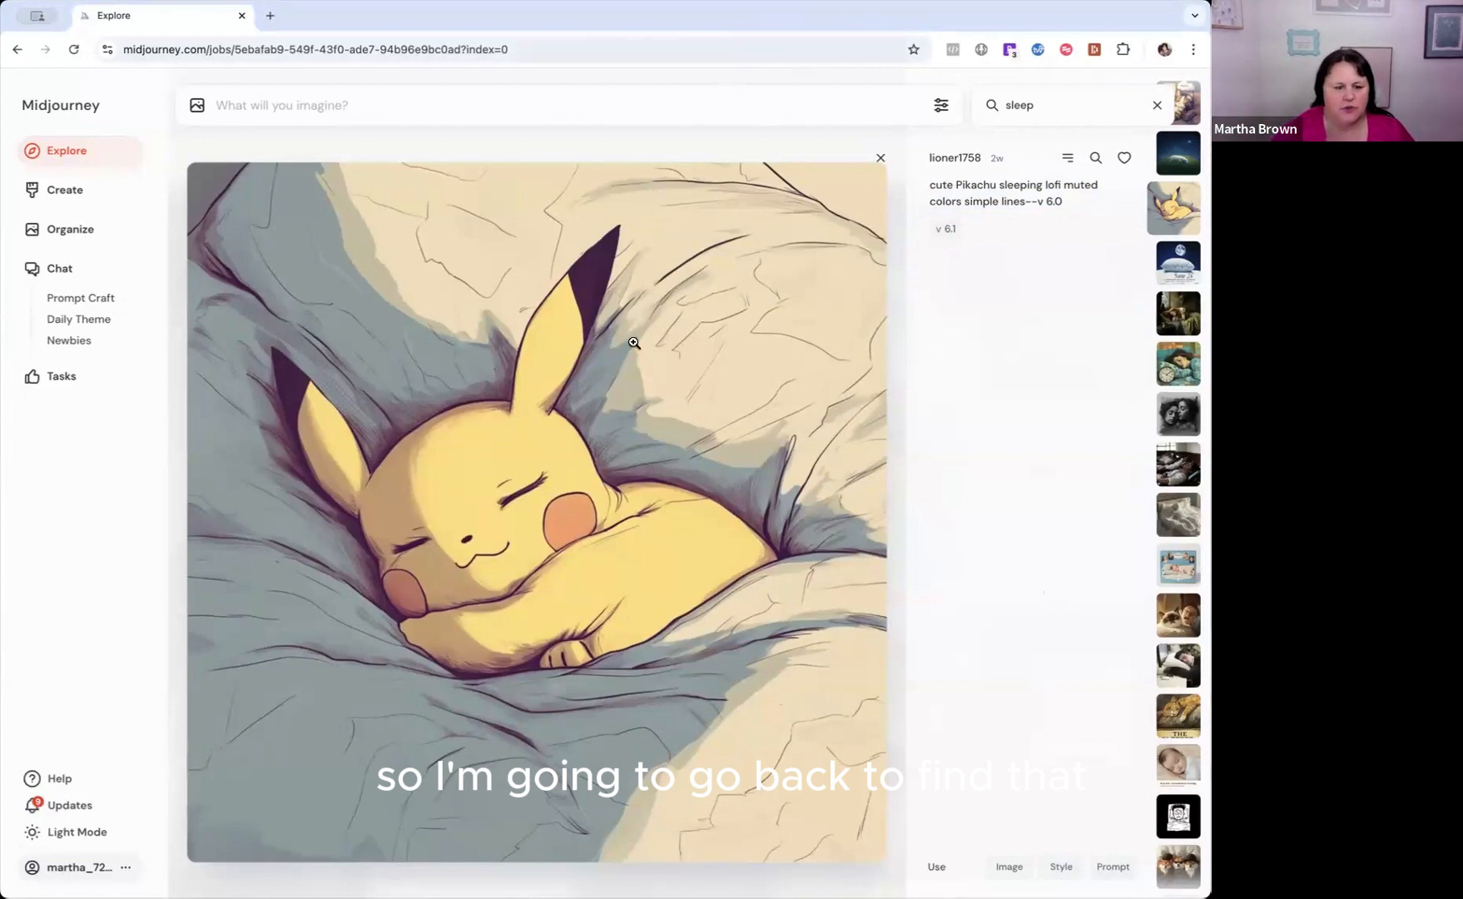
Close the Pikachu image and paste the photorealistic plant-sprouting prompt ending in "--ar 16:9 --v 5 --q 2" into the image prompt field.
key("super+Tab")
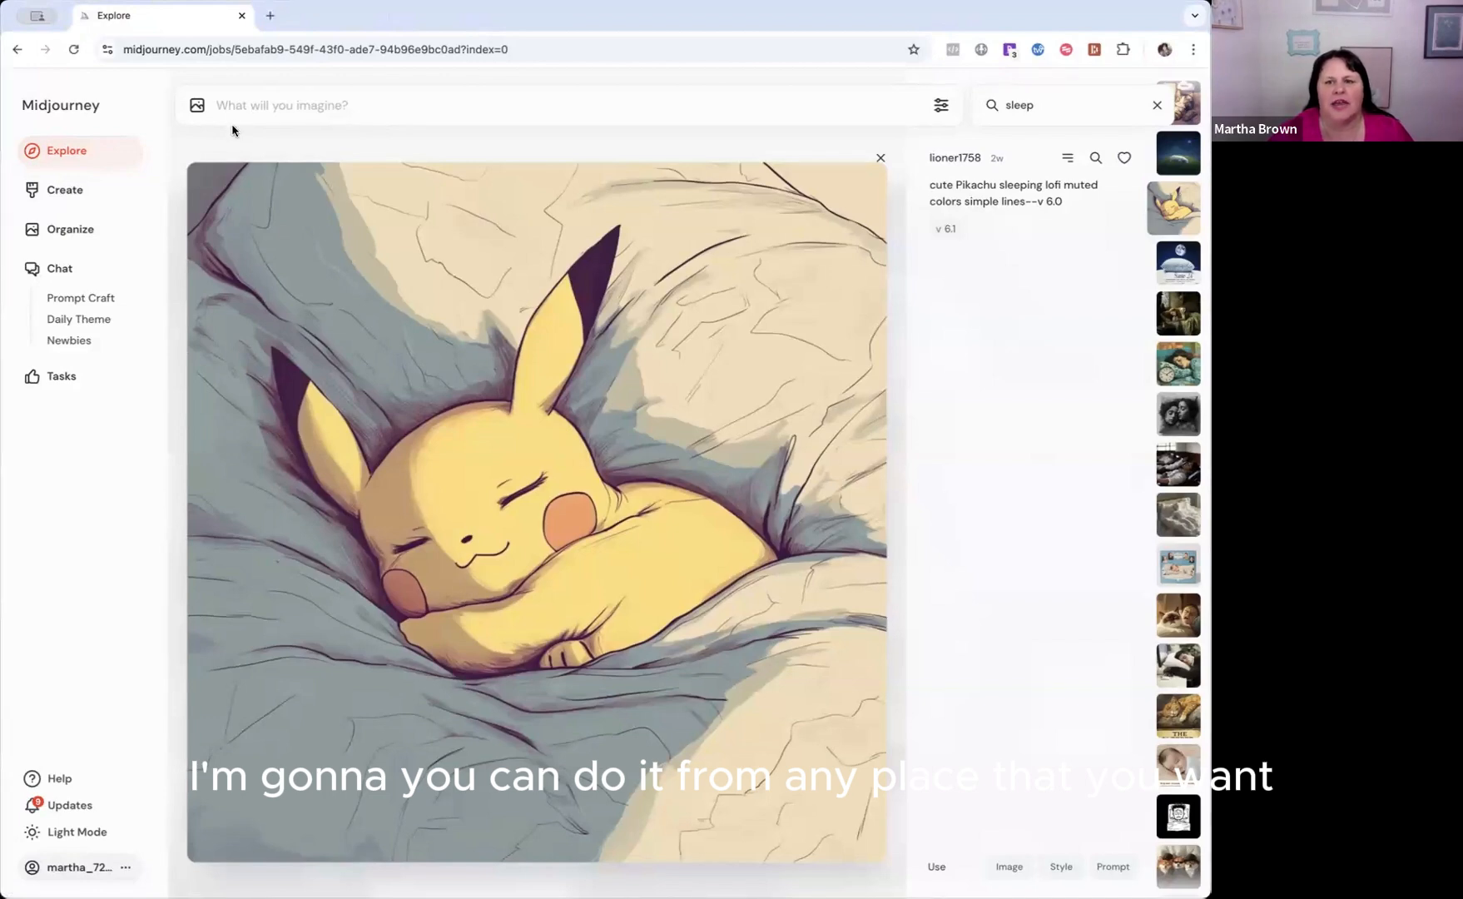
left_click(880, 158)
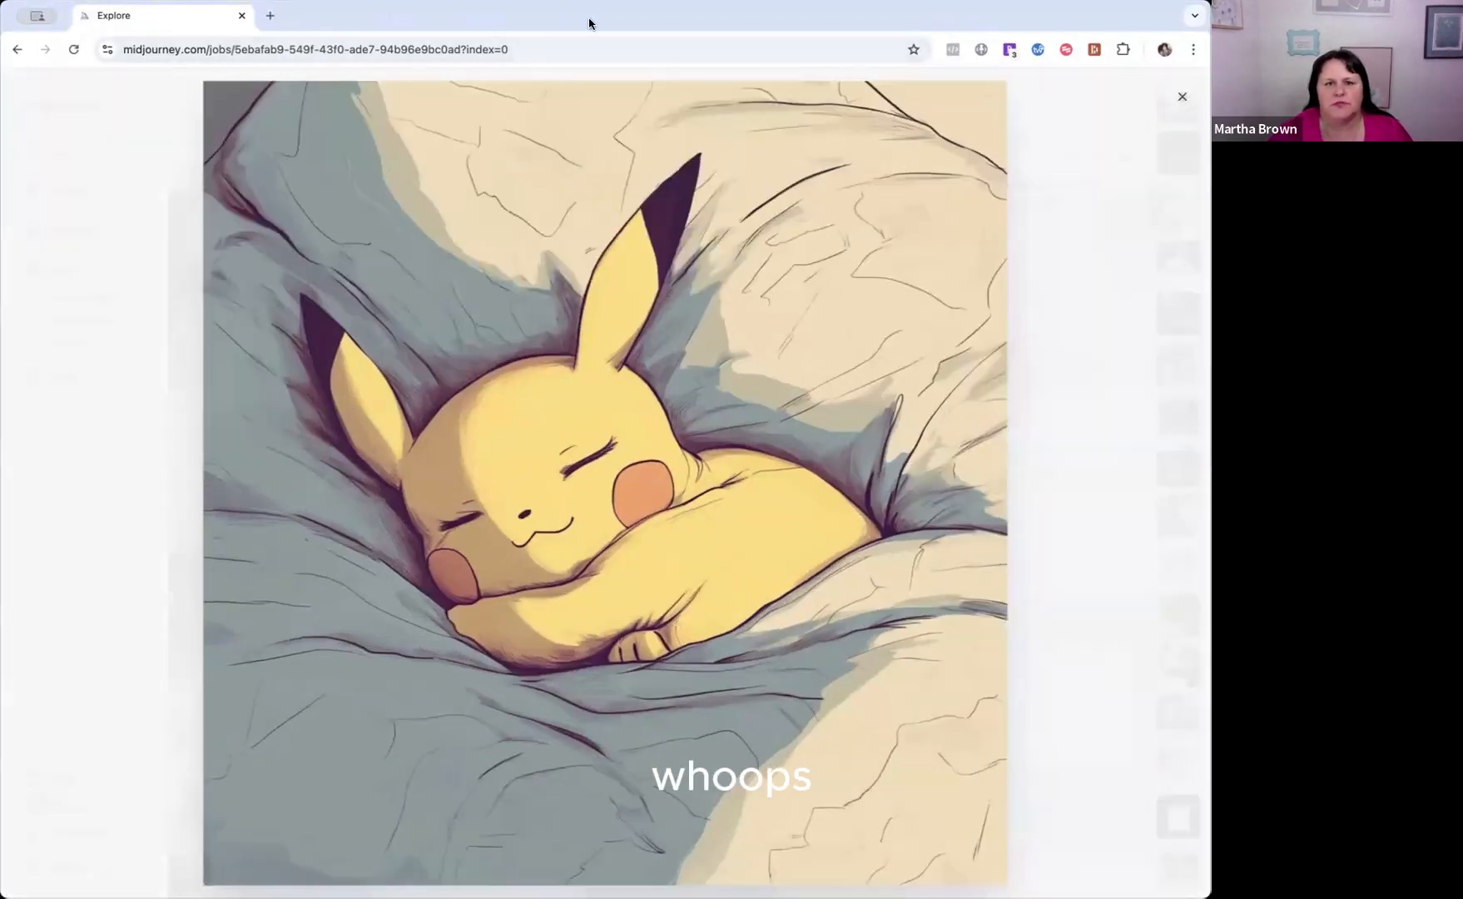
left_click(1047, 183)
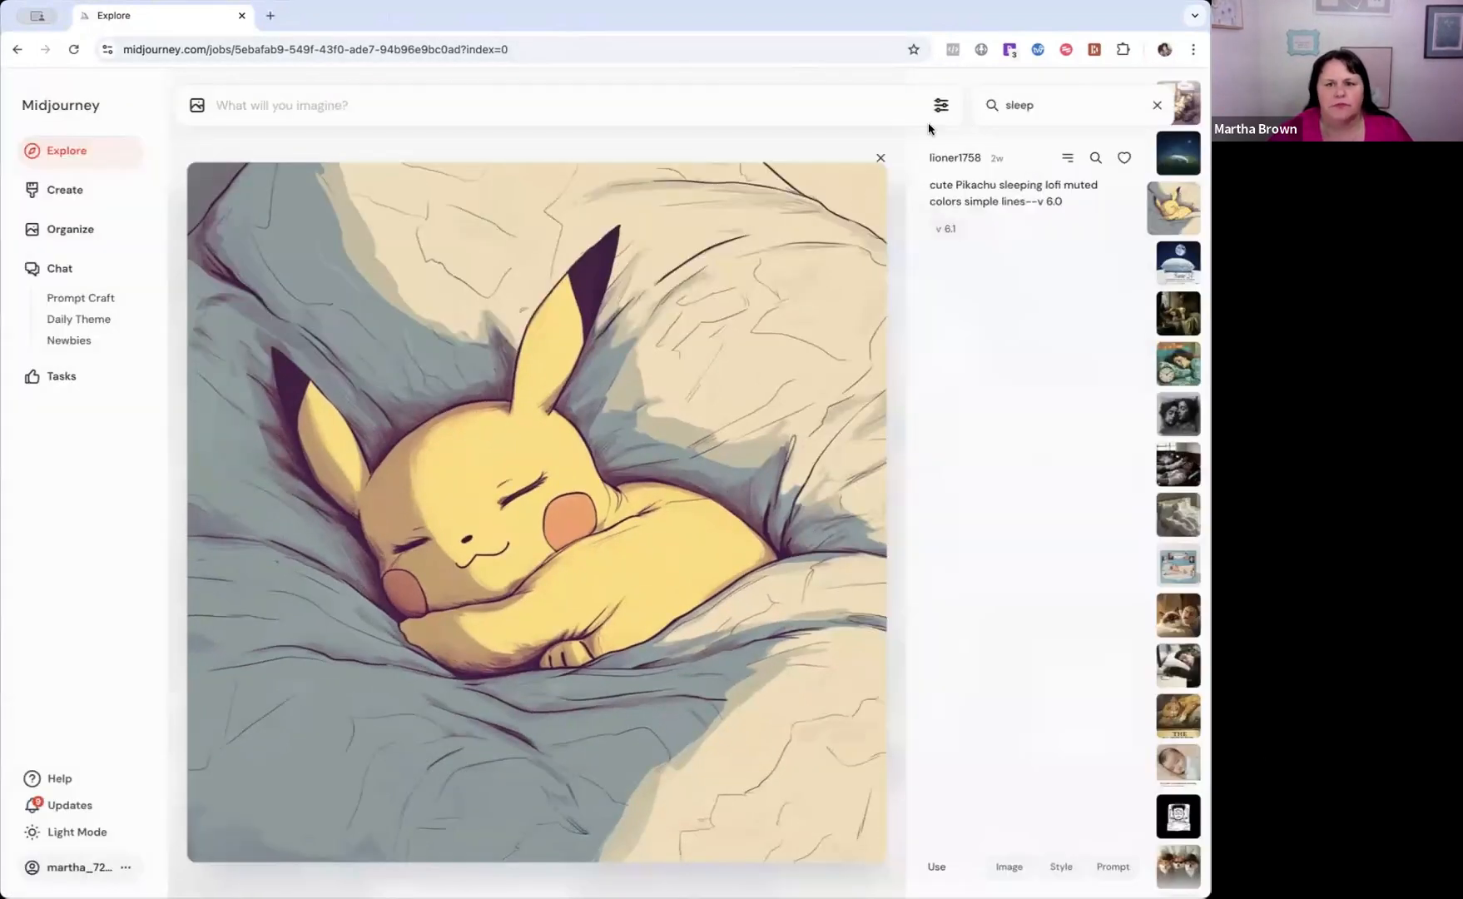
left_click(880, 158)
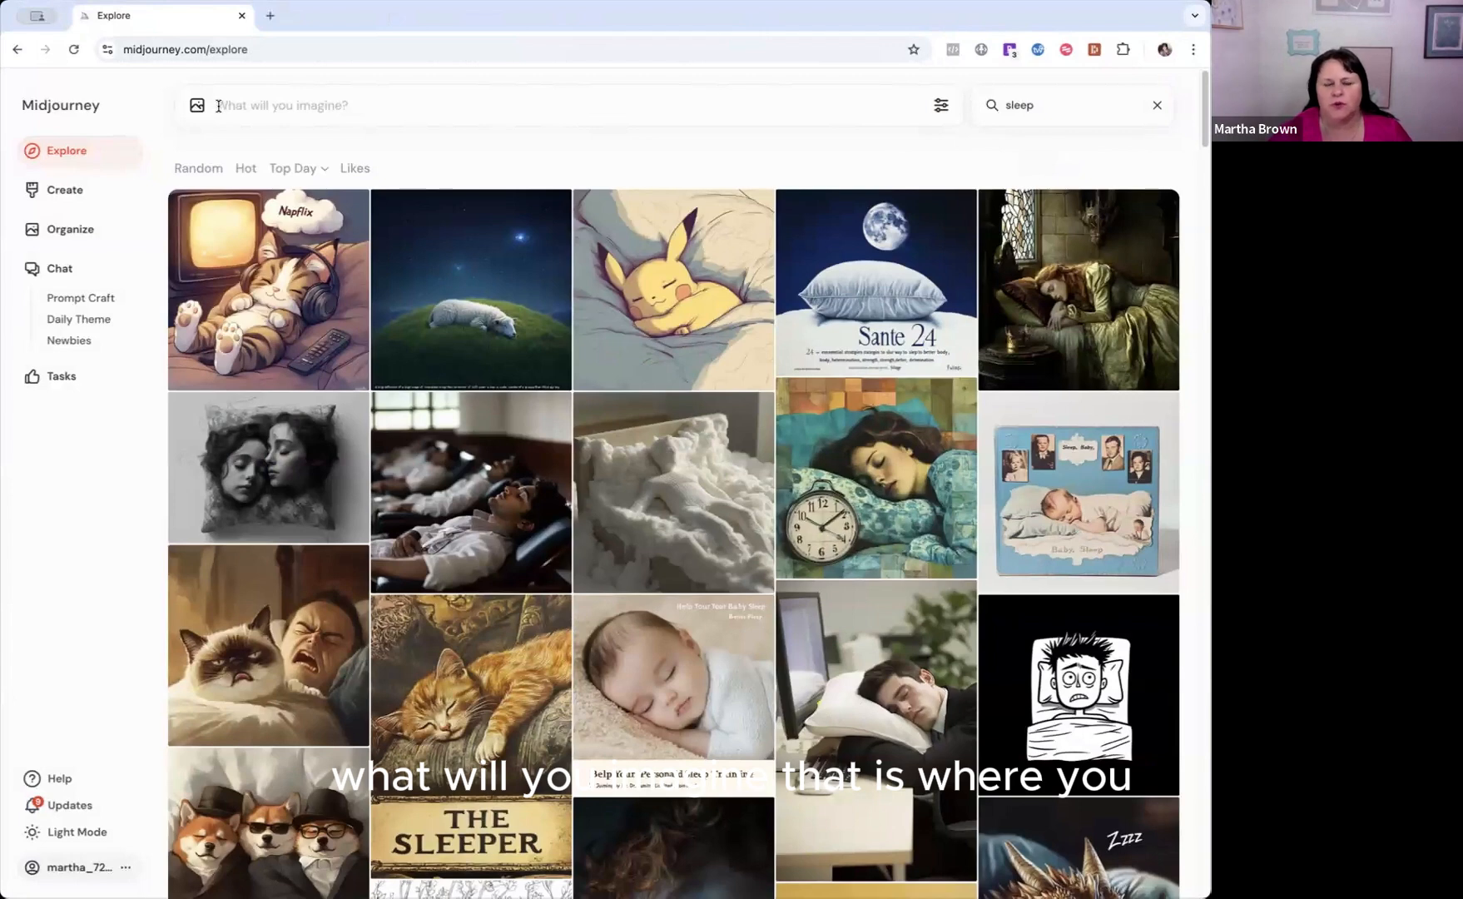
type("Photorealistic close-up of a plant sprouting from rich, textured soil, symbolizing growth and new beginnings. Show the transition from a tiny sprout to a blooming plant with detailed leaves and stems. Warm, earthy tones for the soil, vibrant greens for the plant, and a soft gradient in the background from sky blue to warm yellow, reflecting natural sunlight. Realistic lighting and shadows to enhance depth and focus on the different growth stages --ar 16:9 --v 5 --q 2")
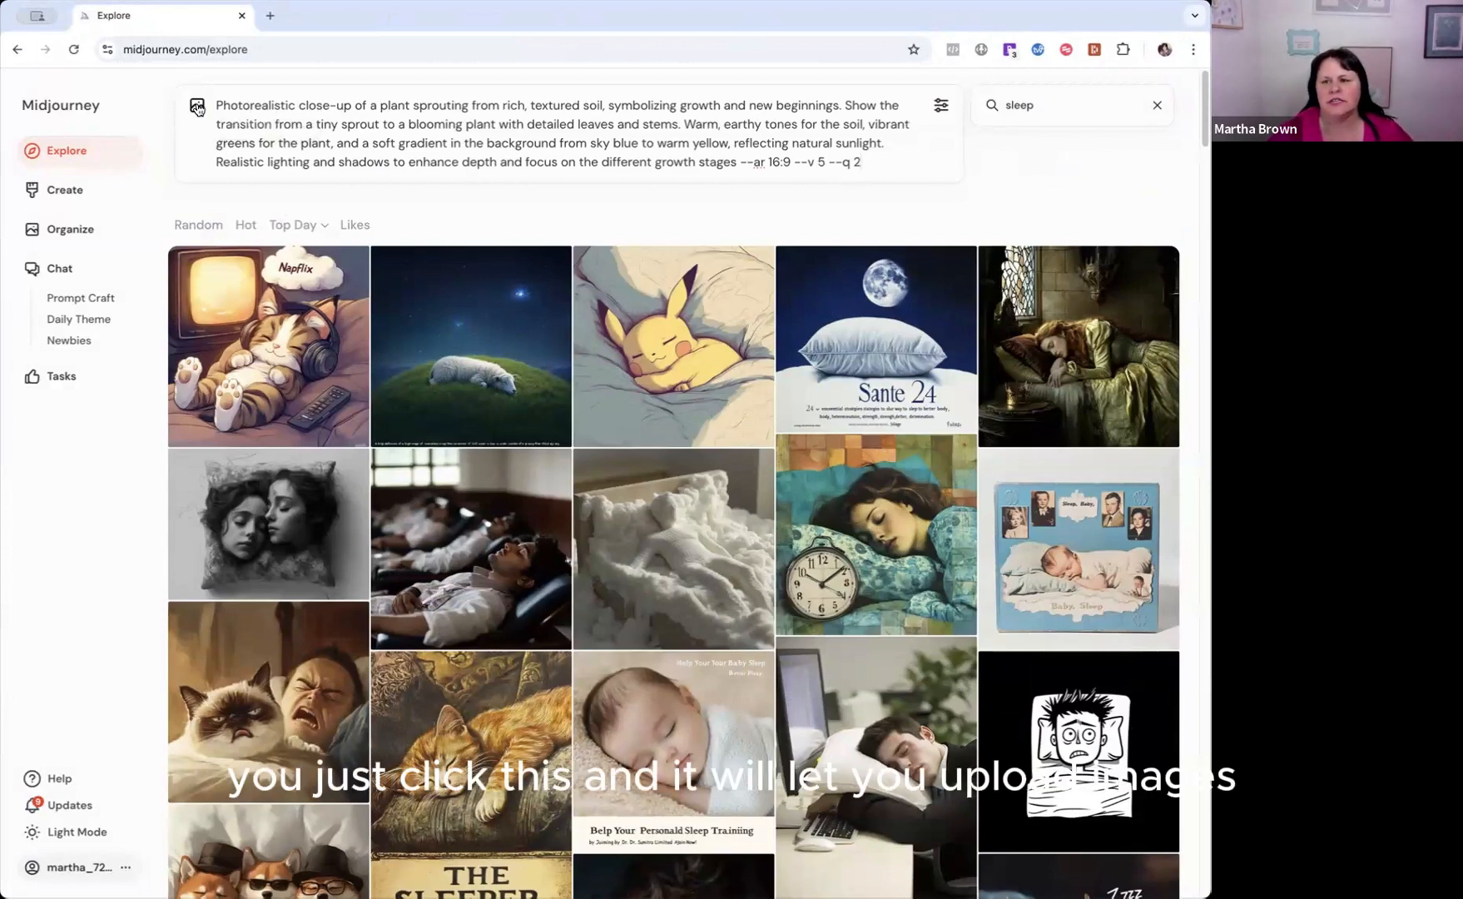
View the reference-image picker for the plant prompt and close it without adding an image.
left_click(197, 108)
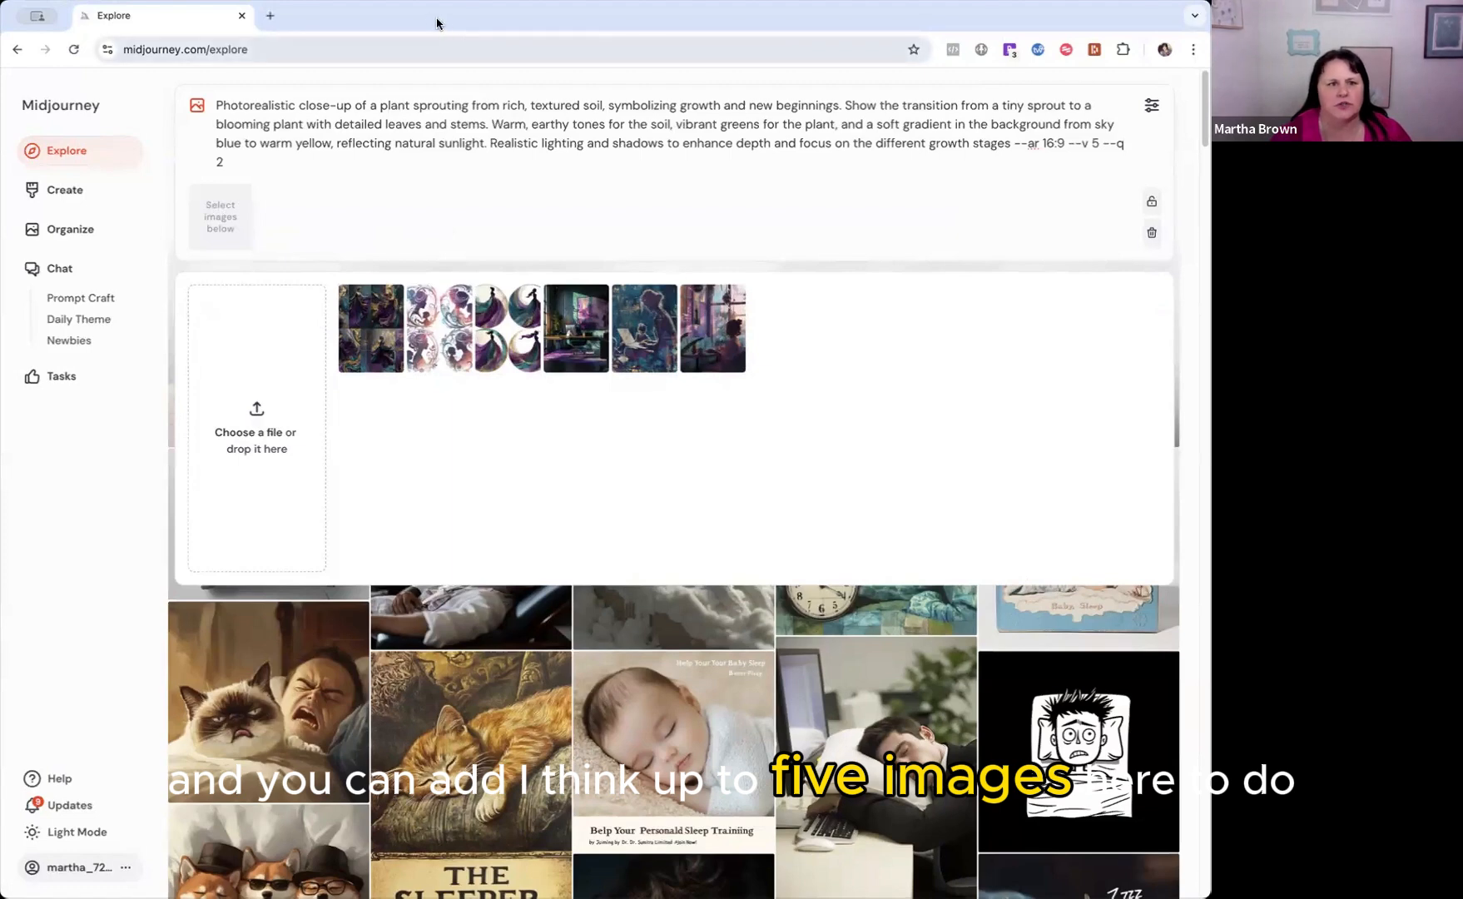
left_click(415, 78)
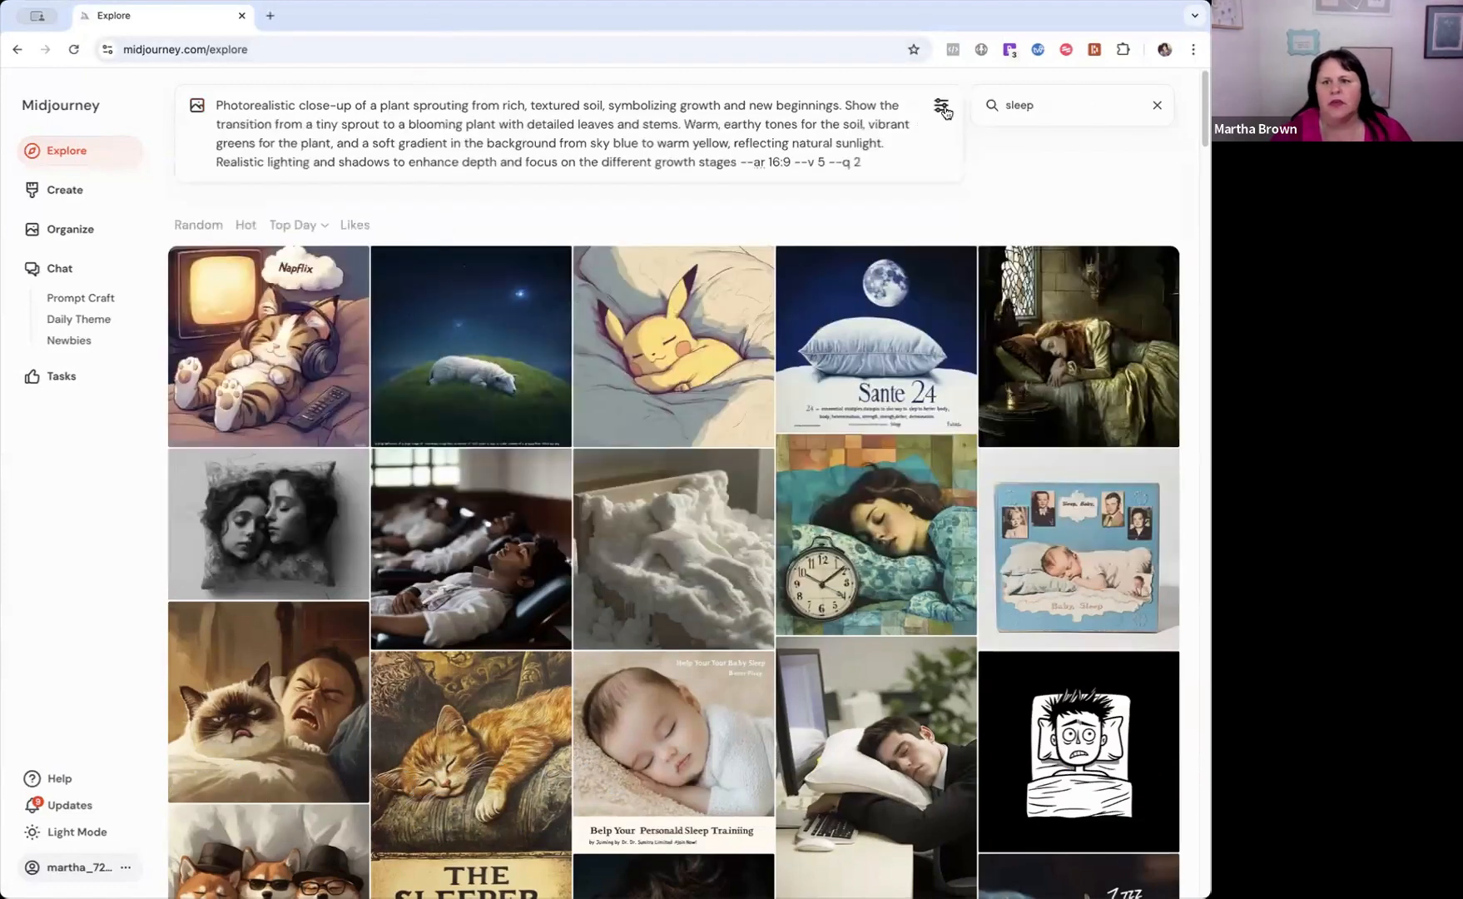
Try the portrait and landscape image sizes in the generation settings, set the size to portrait 3:4 and close the settings.
left_click(942, 107)
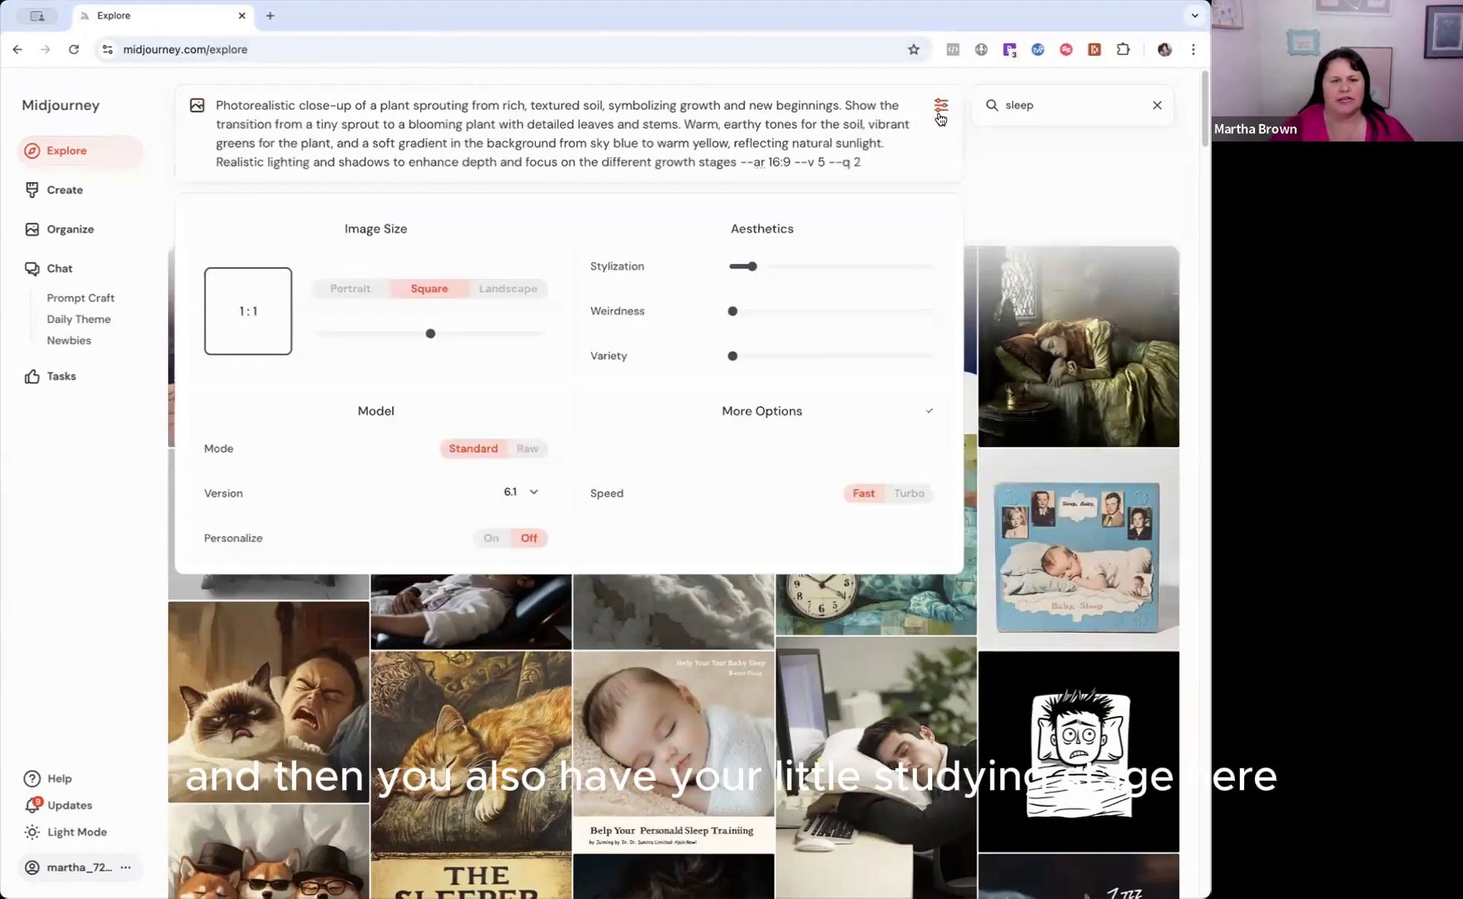
left_click(351, 291)
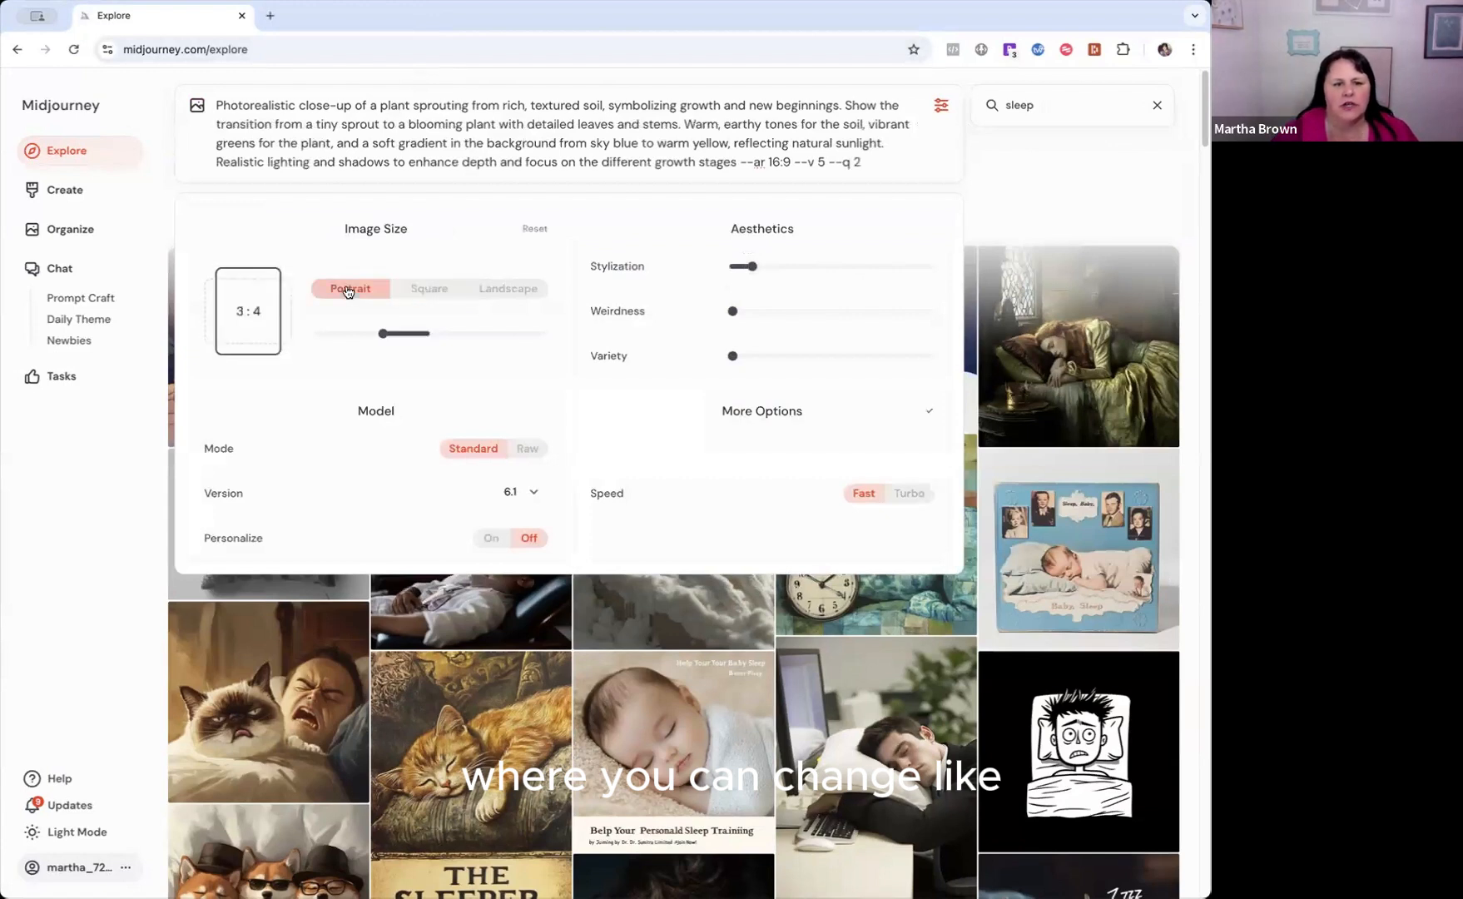
left_click(505, 290)
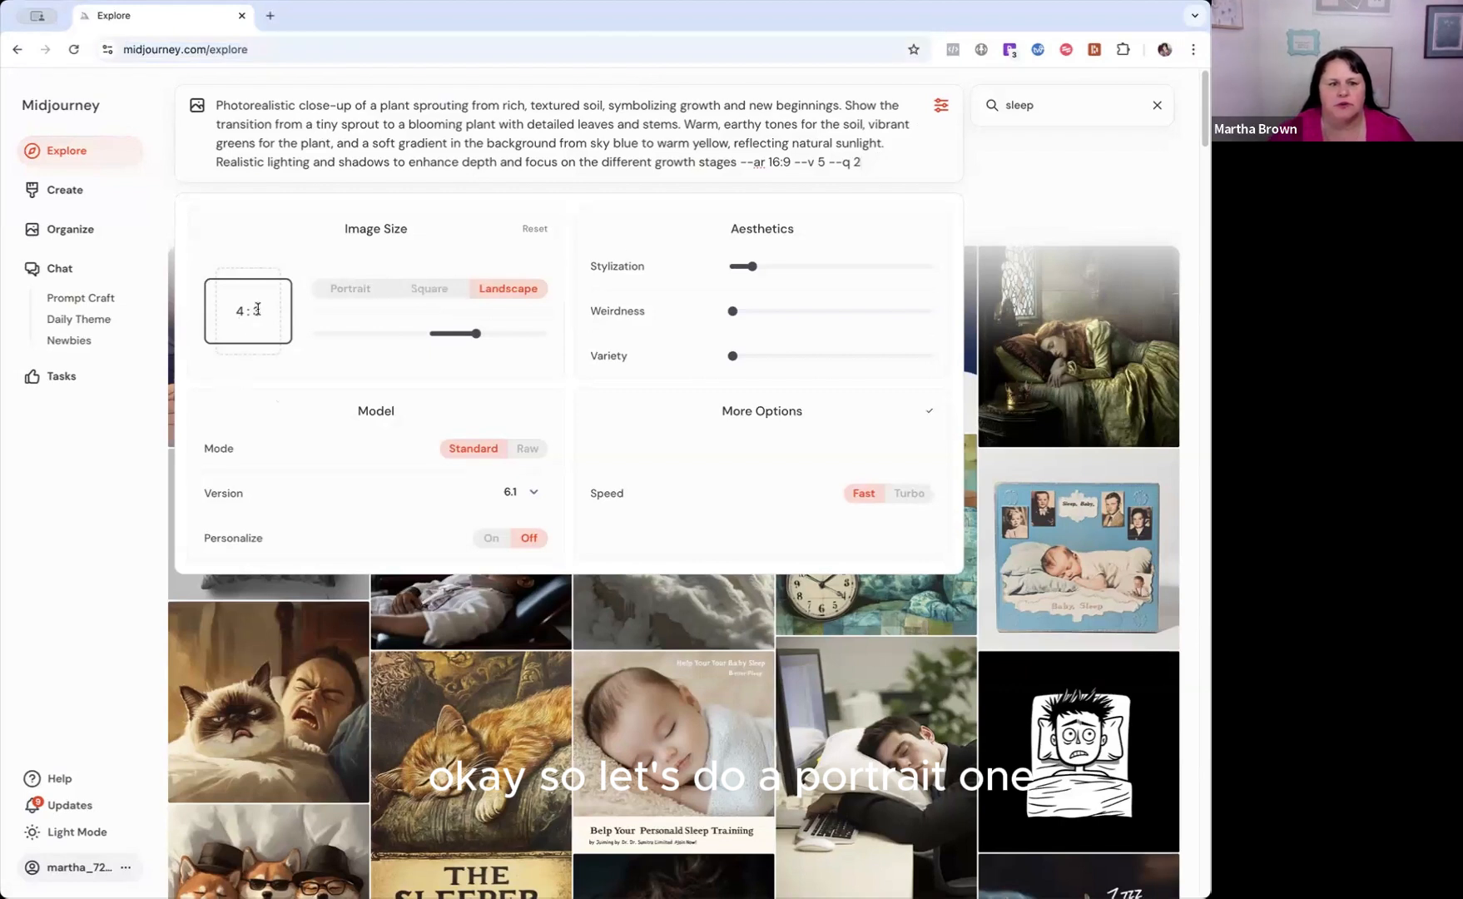
left_click(343, 291)
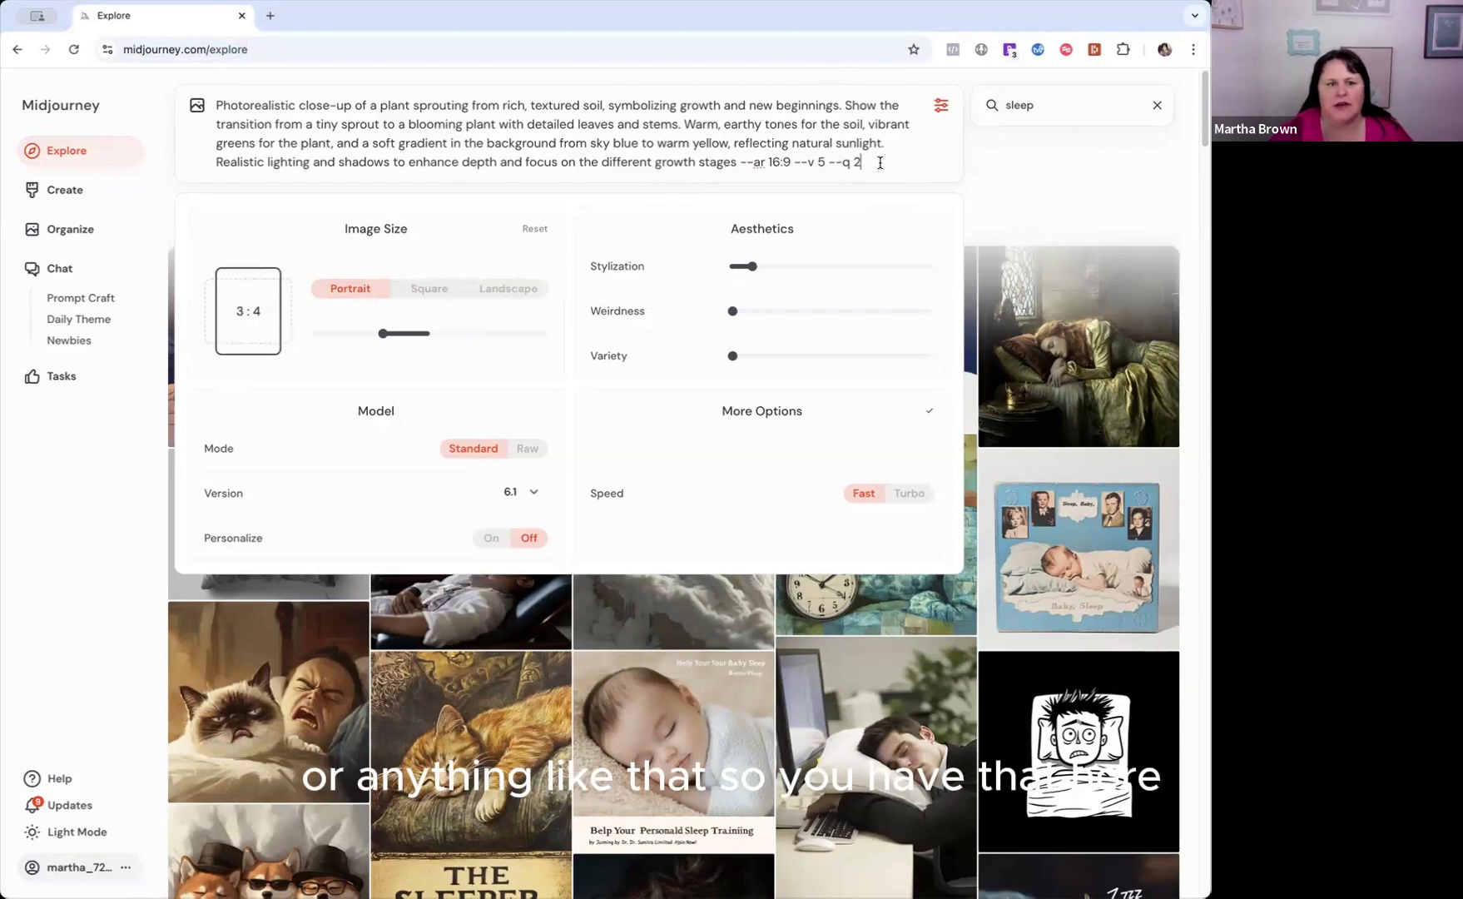
left_click(940, 105)
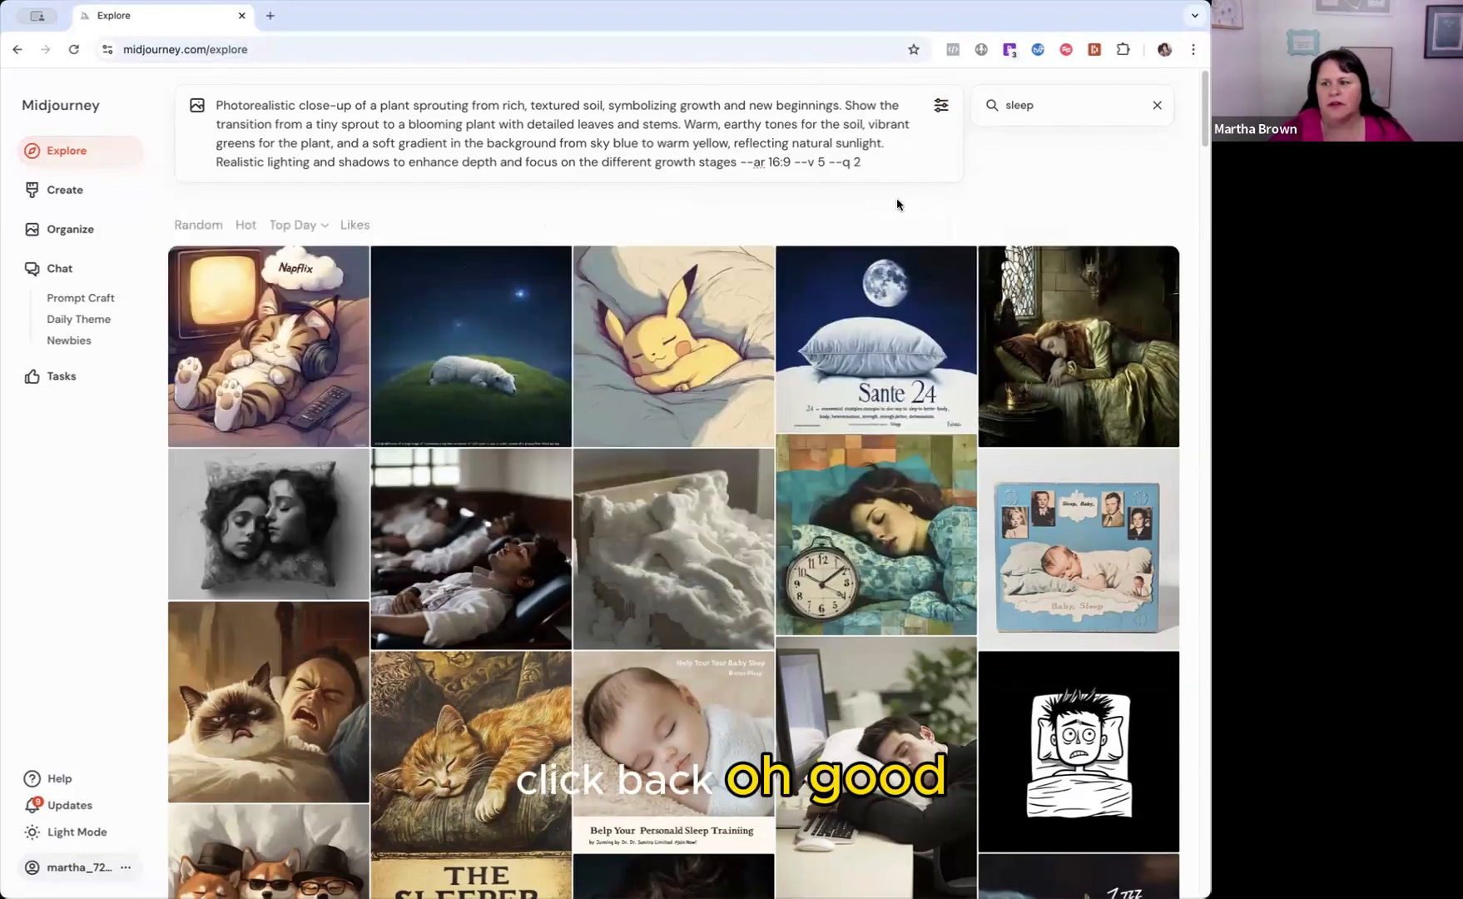
Clear the "sleep" search and submit the plant-sprouting prompt to generate its images.
left_click(875, 164)
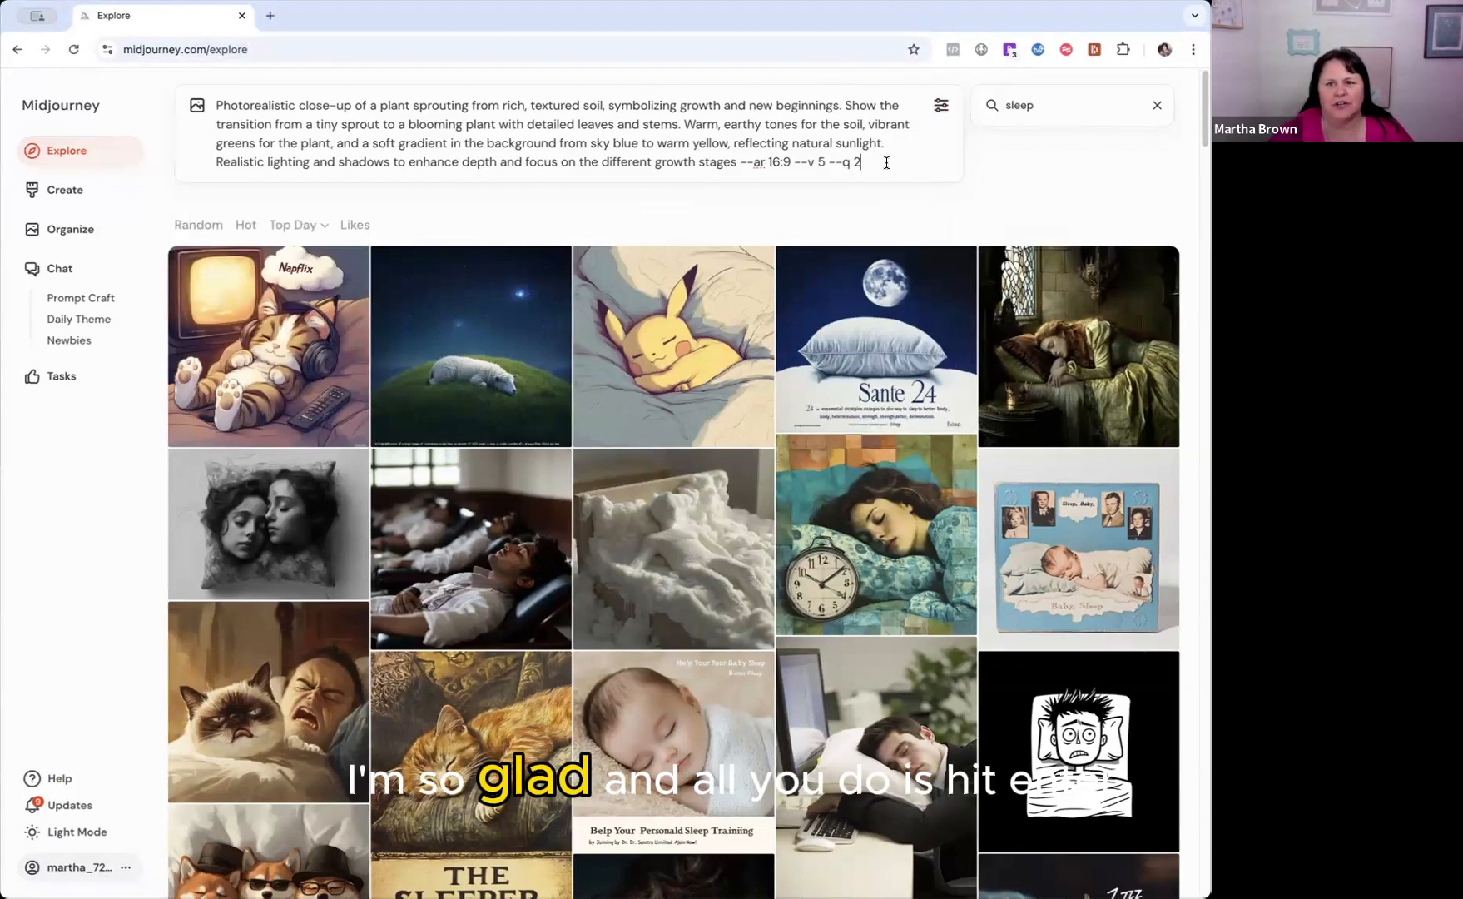
left_click(1157, 105)
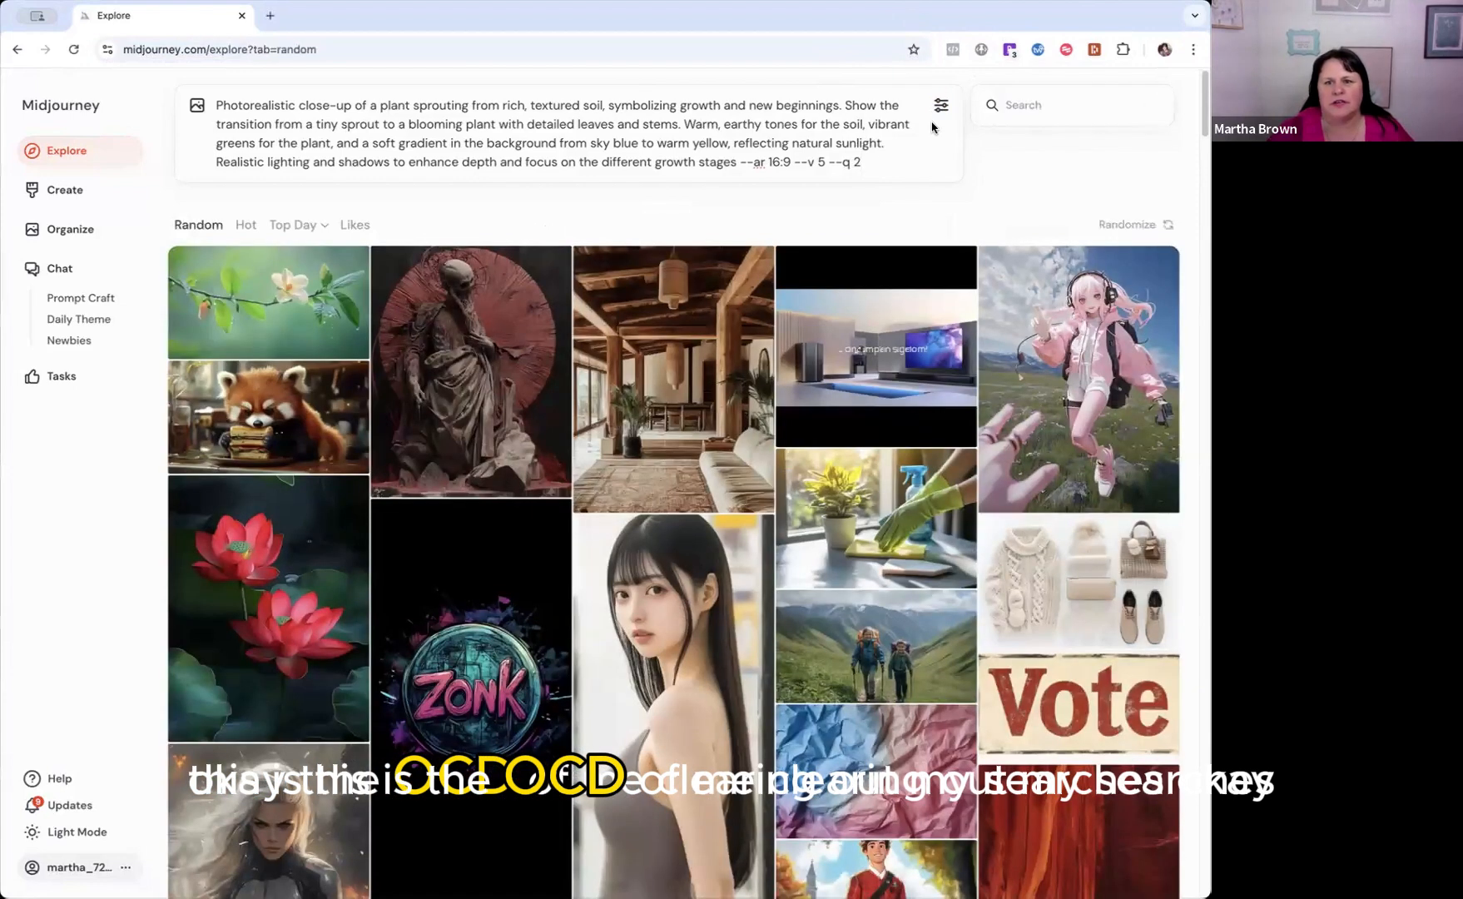
key("Return")
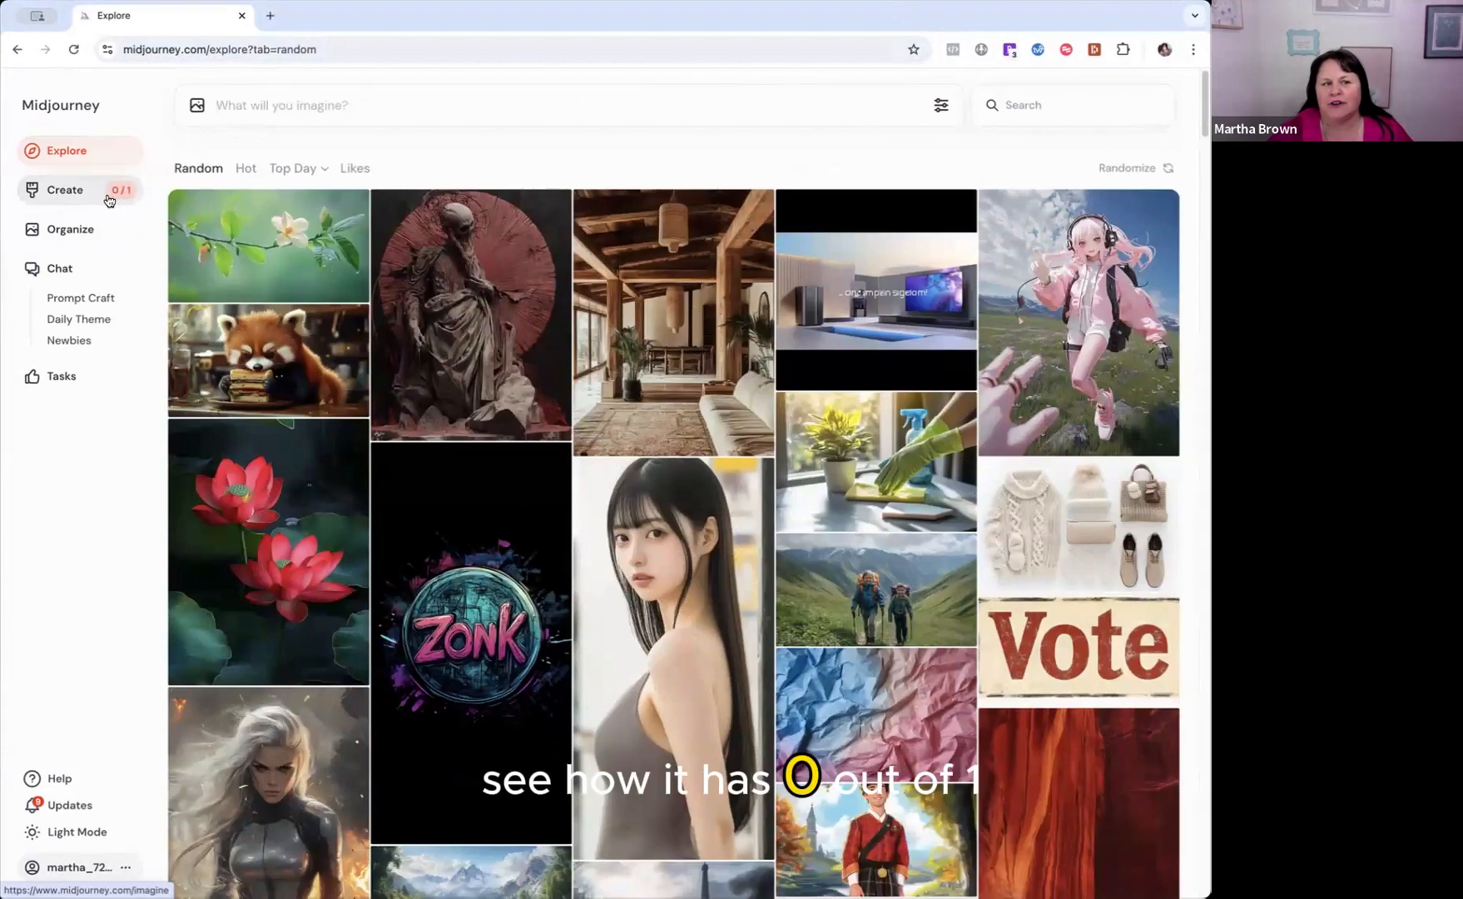
Open the Create page and look over the generated plant images, their prompt and the earlier creations.
left_click(75, 200)
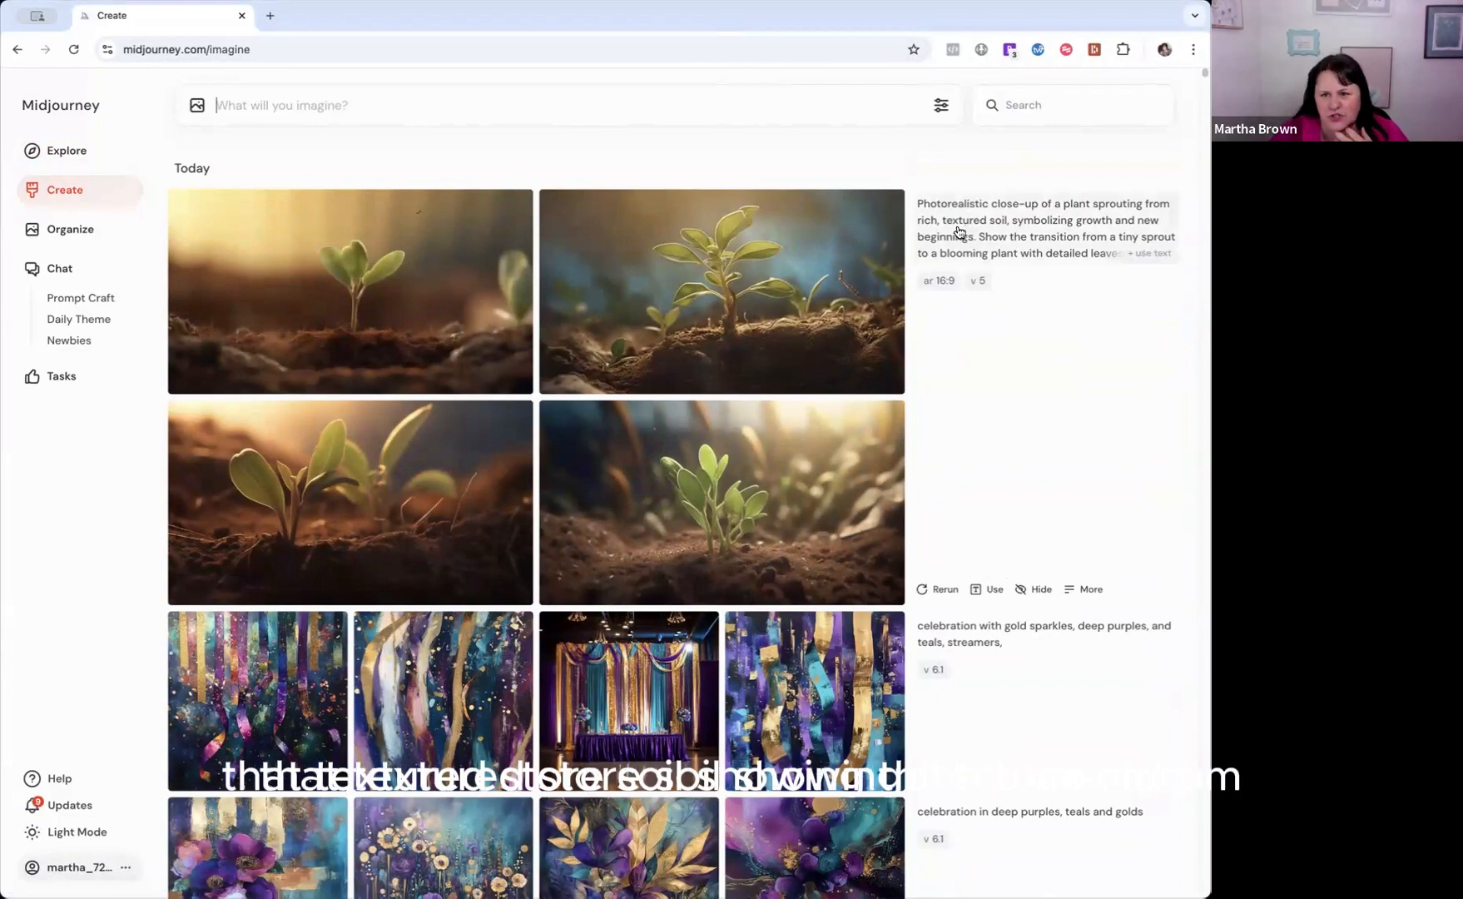
scroll(1022, 231, "down", 1)
scroll(1073, 236, "down", 1)
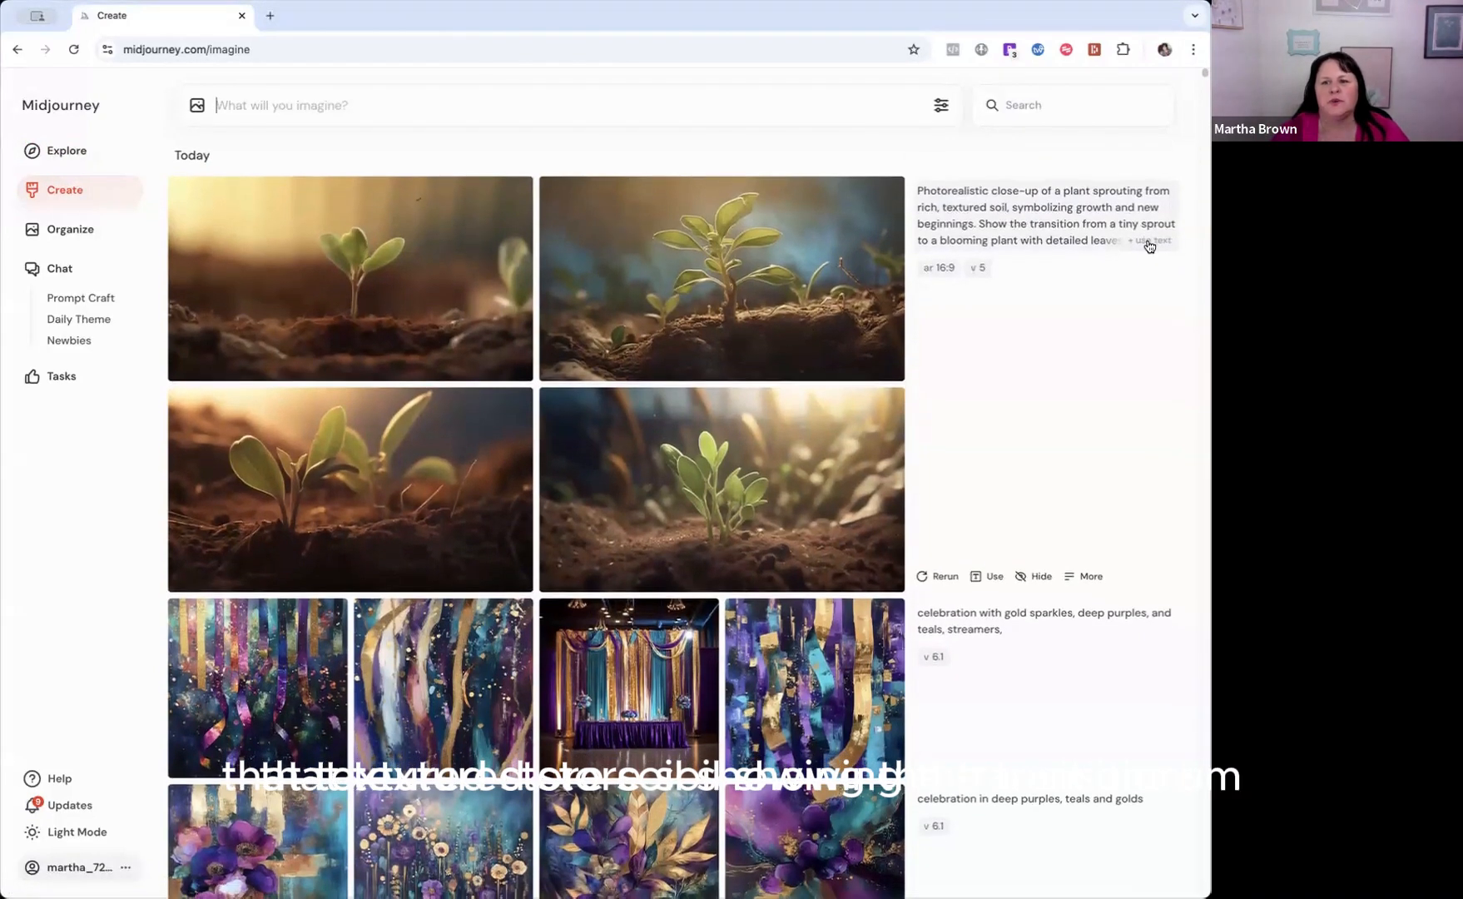
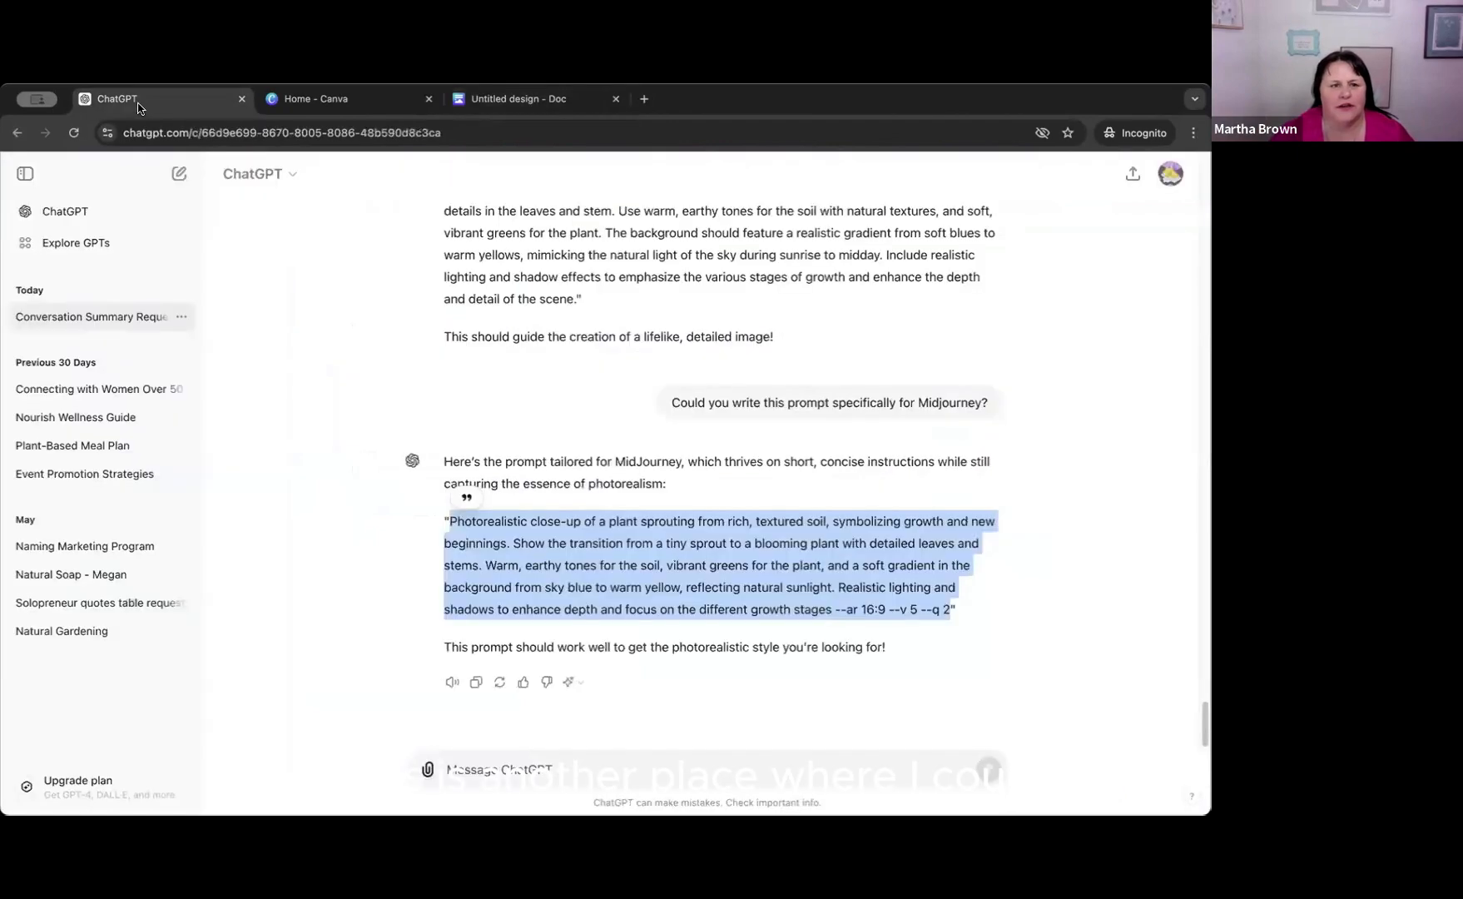
Copy the first ChatGPT prompt's text from "For this I am a health coach" through "motivational and encouraging.".
scroll(548, 438, "up", 5)
scroll(549, 438, "up", 15)
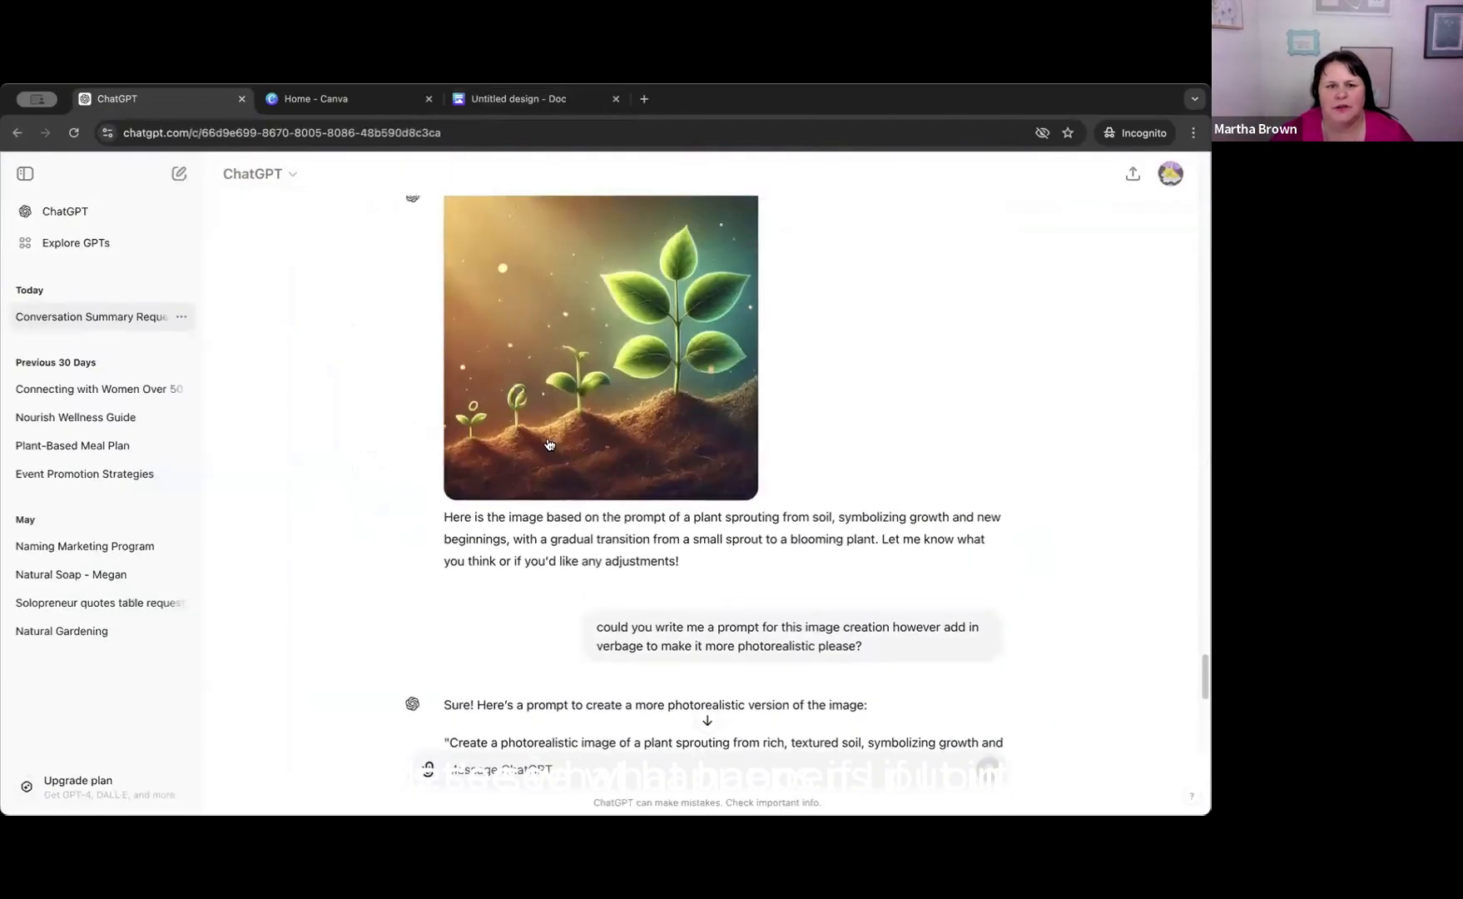
scroll(548, 443, "up", 15)
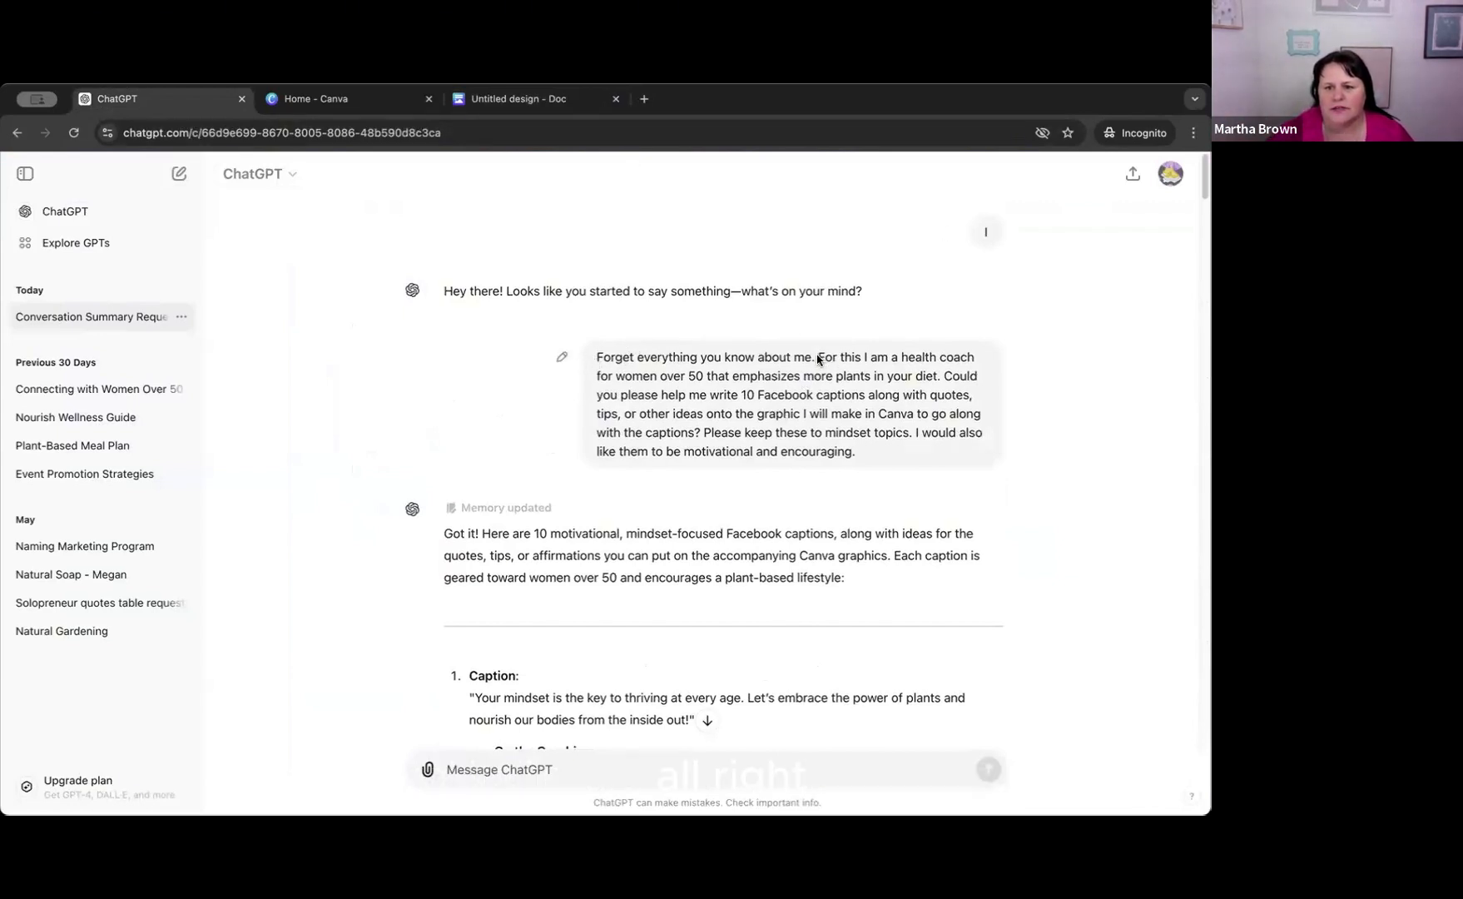
left_click_drag(819, 358, 865, 454)
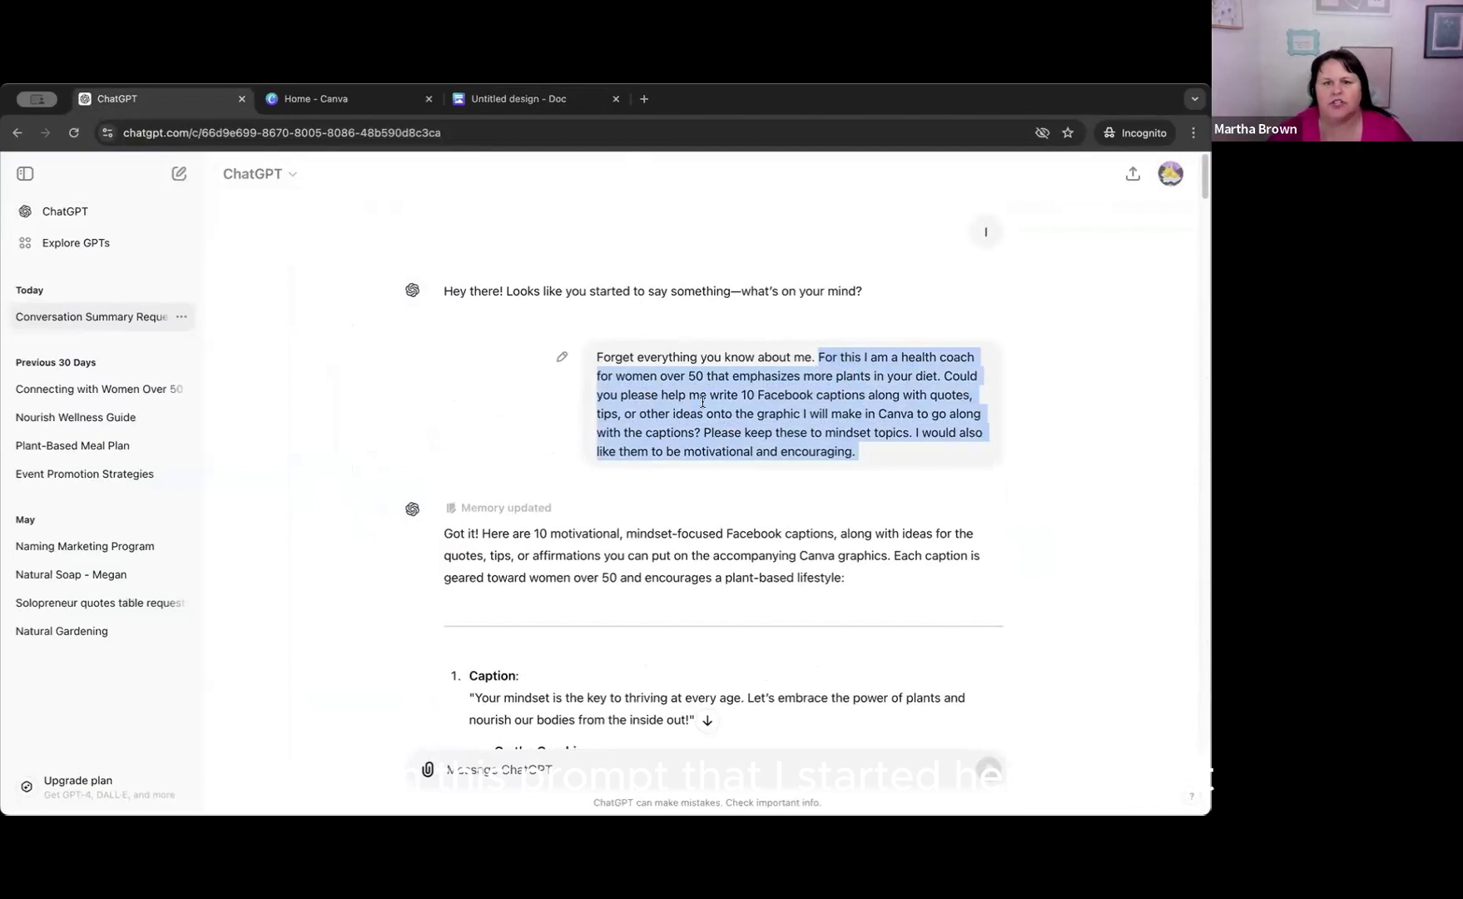
Paste the copied prompt into Magic Write in the untitled Canva doc and remove the leading "For this".
left_click(520, 100)
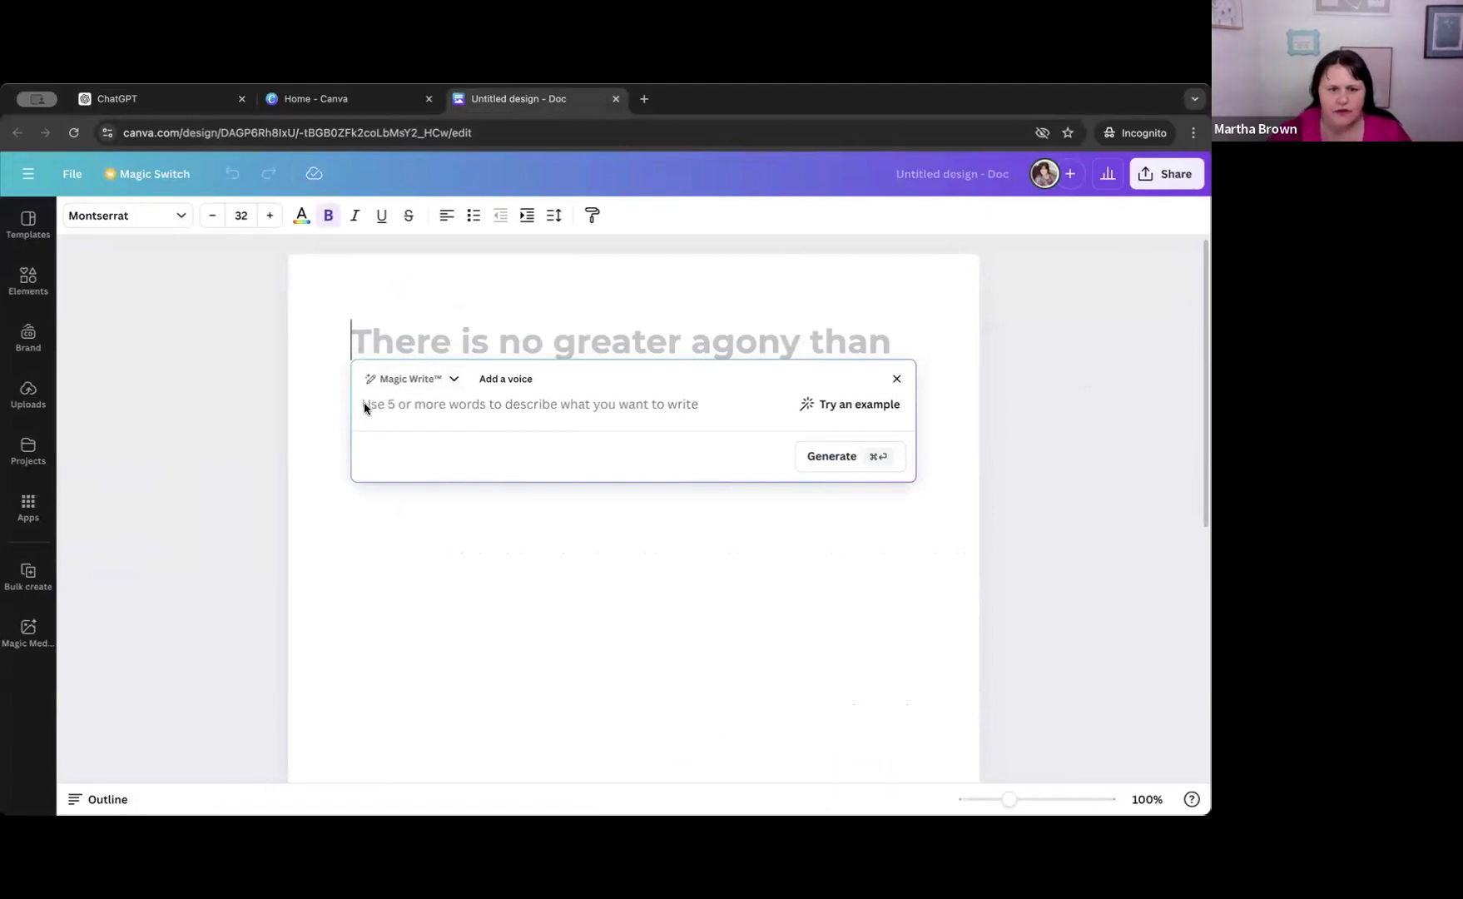
key("super+v")
scroll(393, 426, "up", 1)
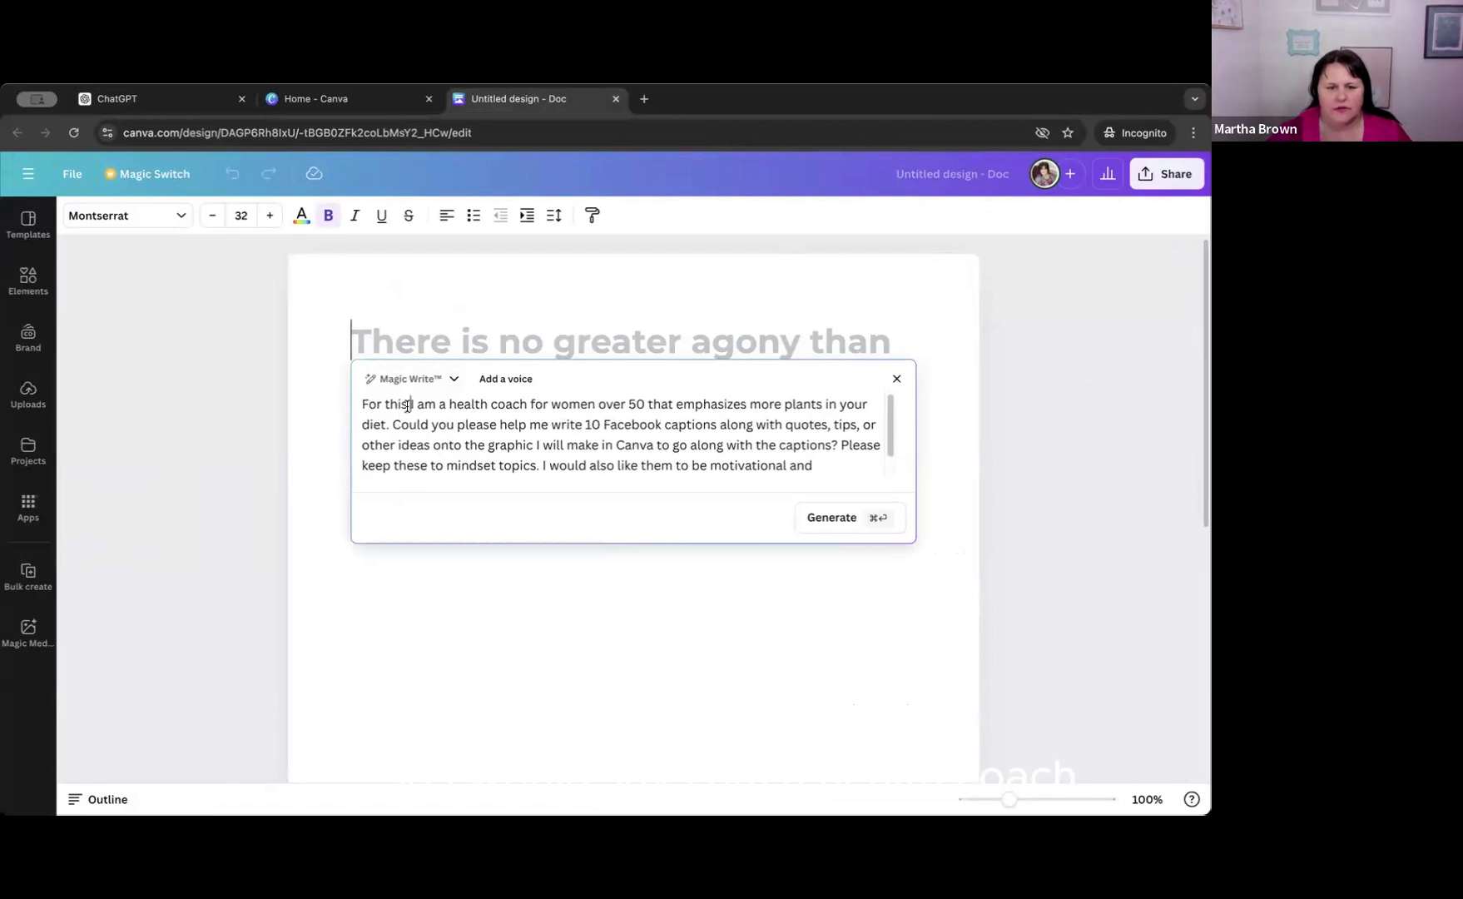
left_click_drag(409, 405, 363, 405)
key("BackSpace")
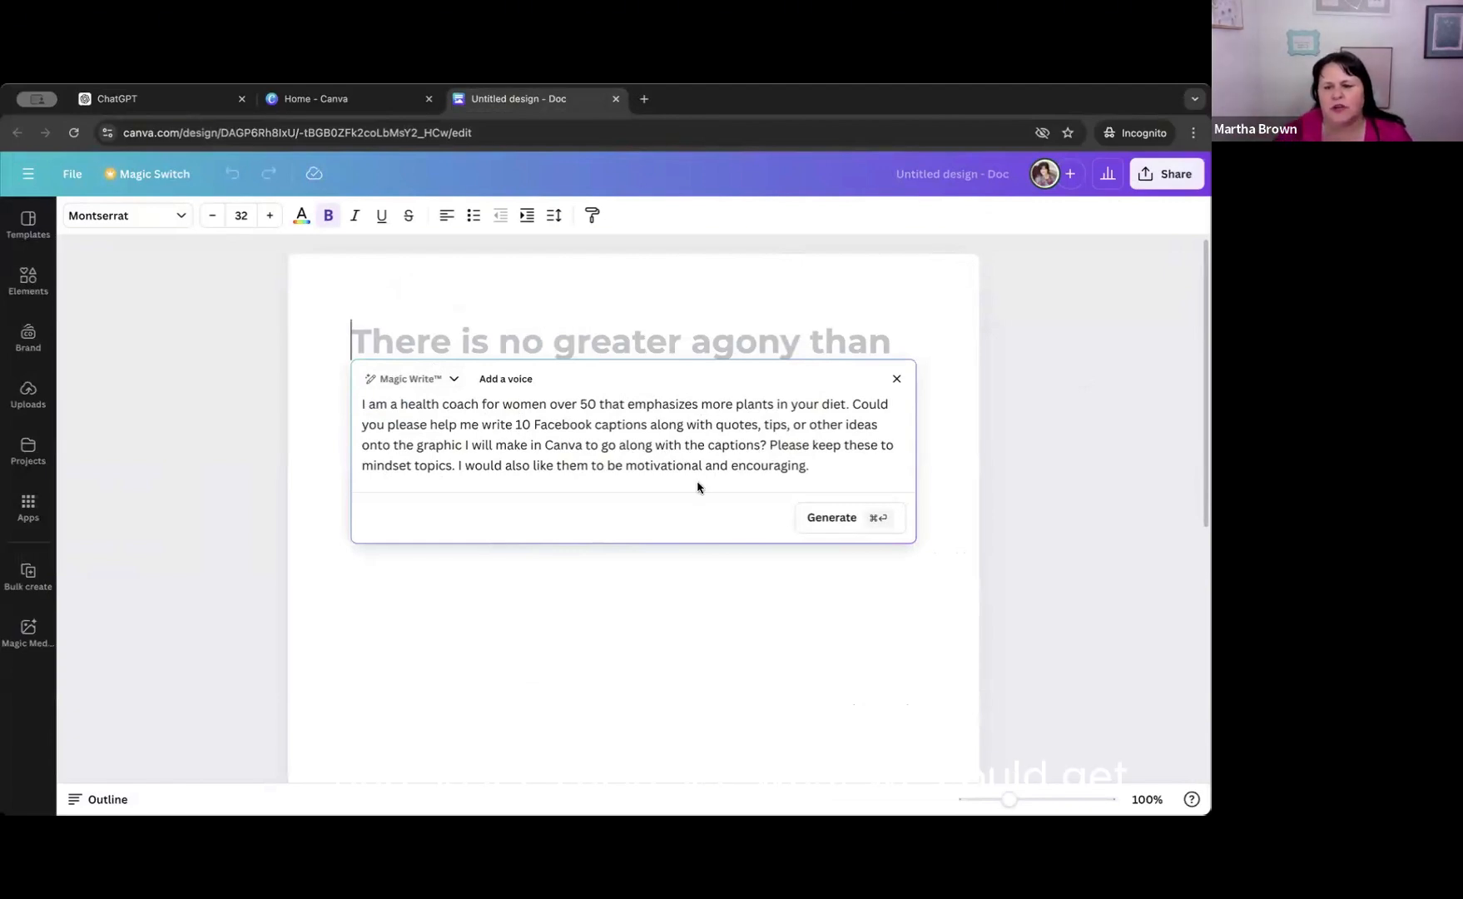
Generate the Facebook captions with Magic Write, look through the results and insert them into the doc.
left_click(844, 518)
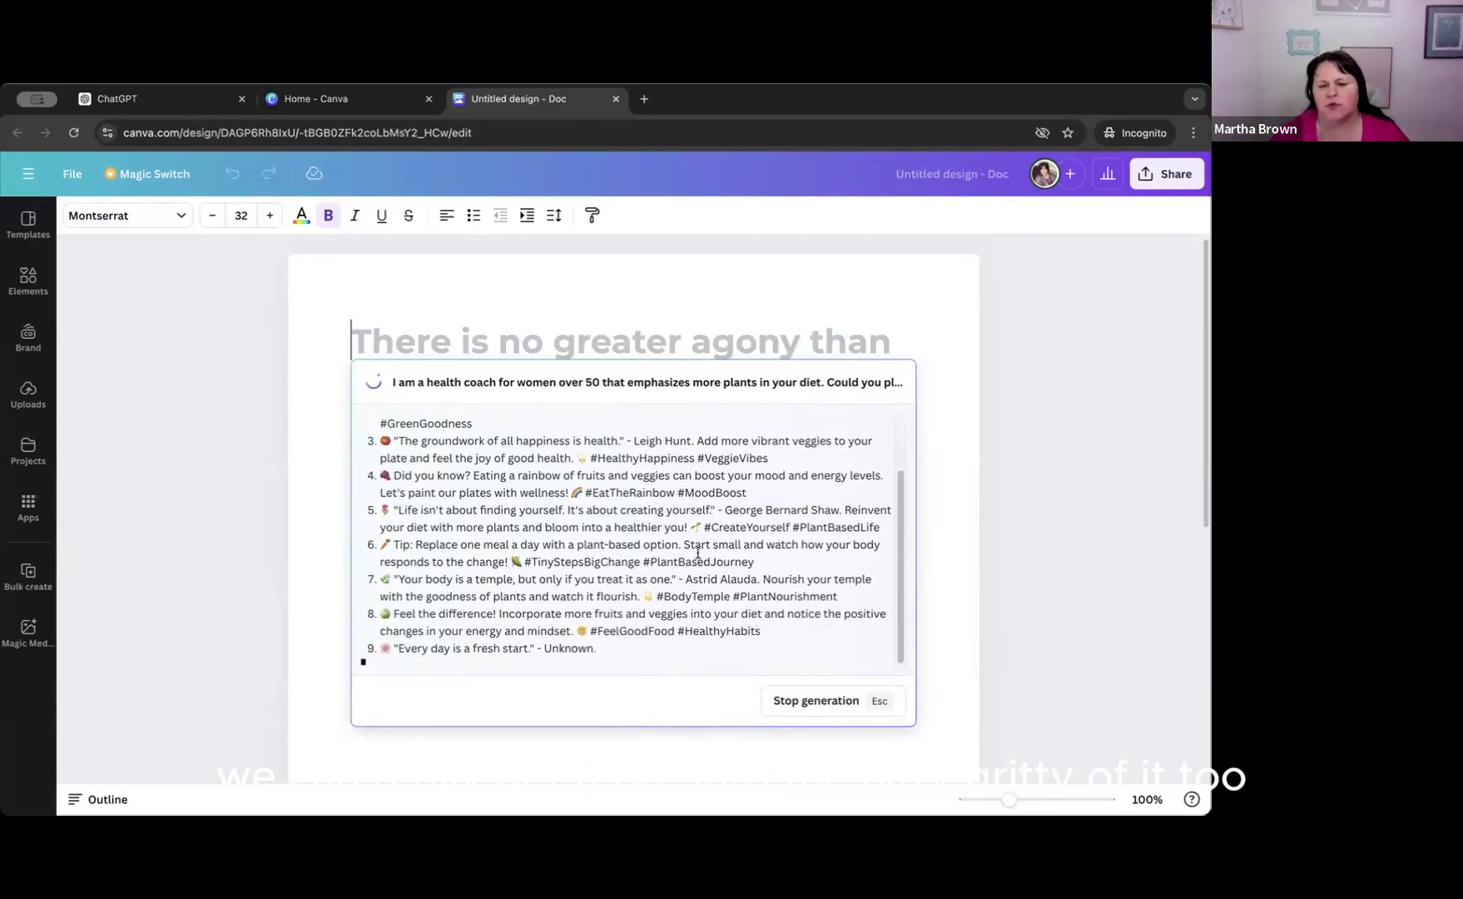
scroll(582, 524, "up", 5)
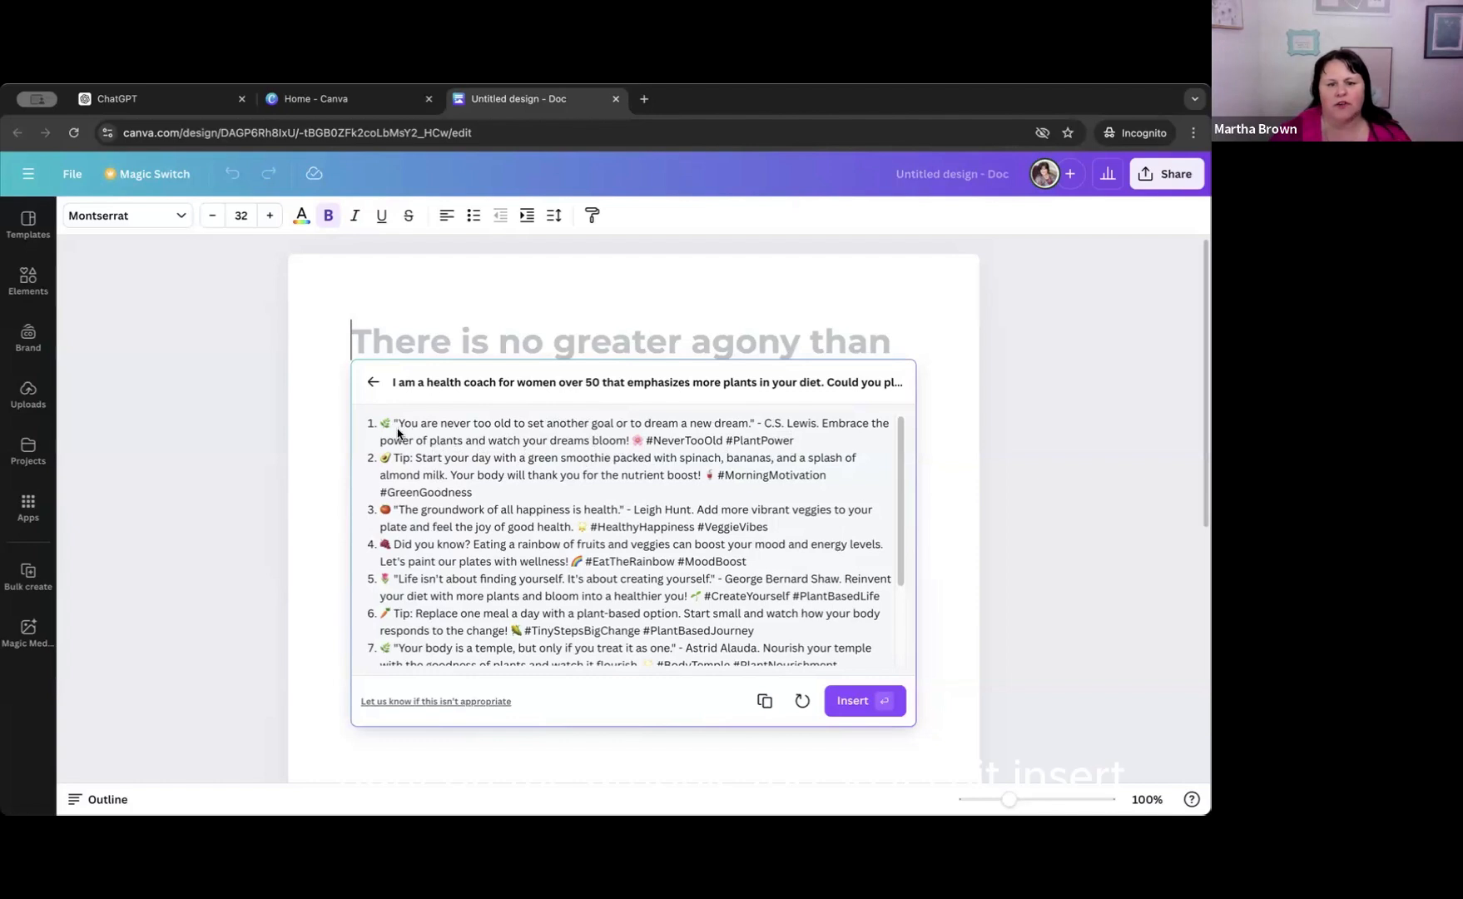
scroll(688, 555, "down", 1)
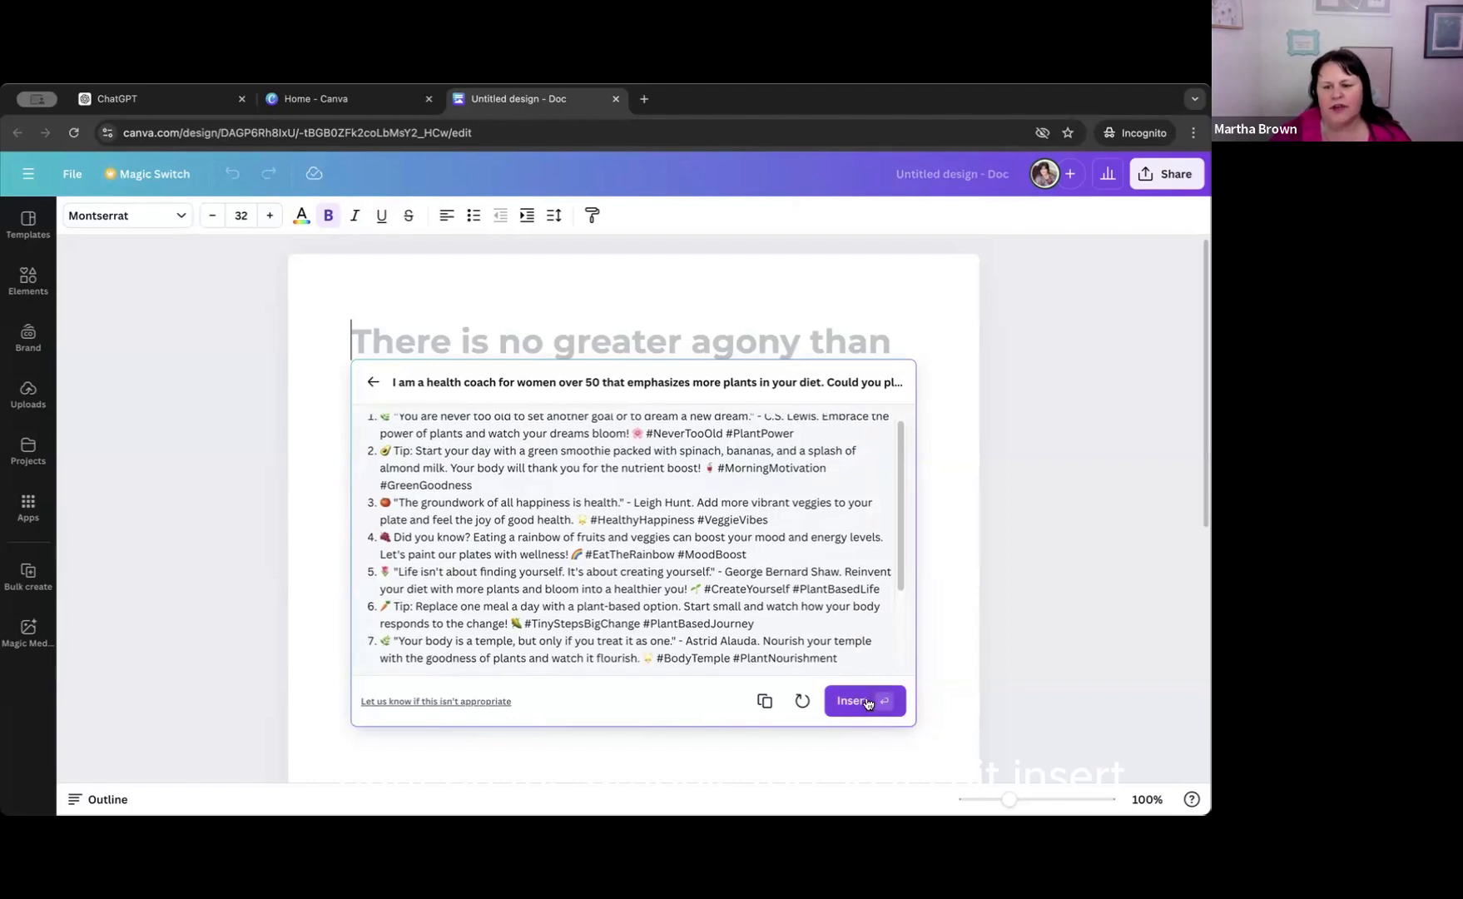
left_click(877, 703)
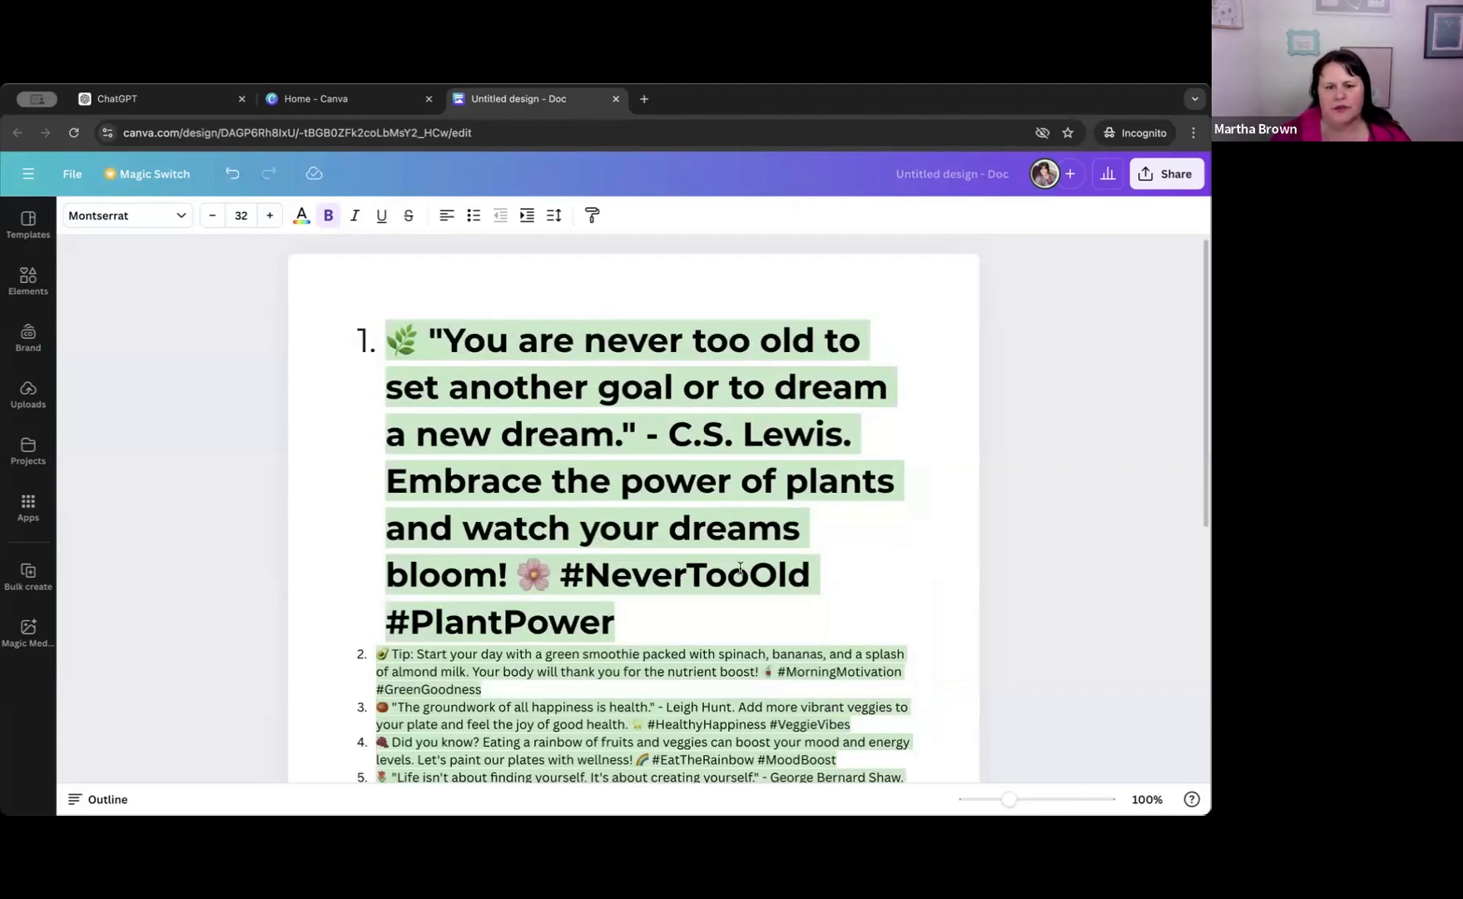
Remove the bold from the doc's first caption and reduce its font size to 12.
scroll(740, 570, "down", 2)
scroll(740, 572, "up", 1)
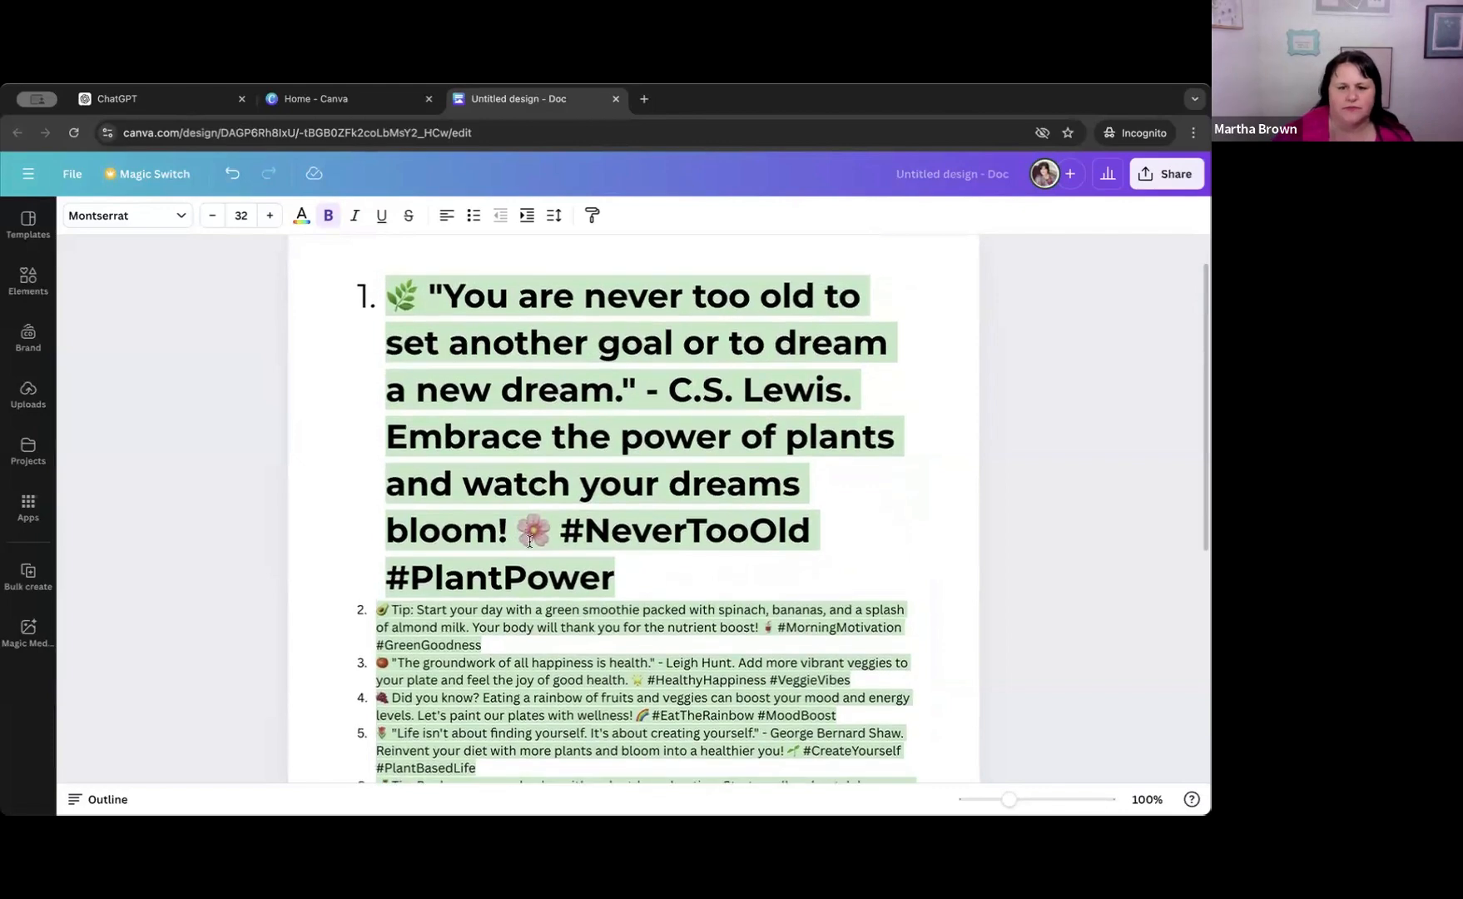
left_click_drag(616, 577, 350, 297)
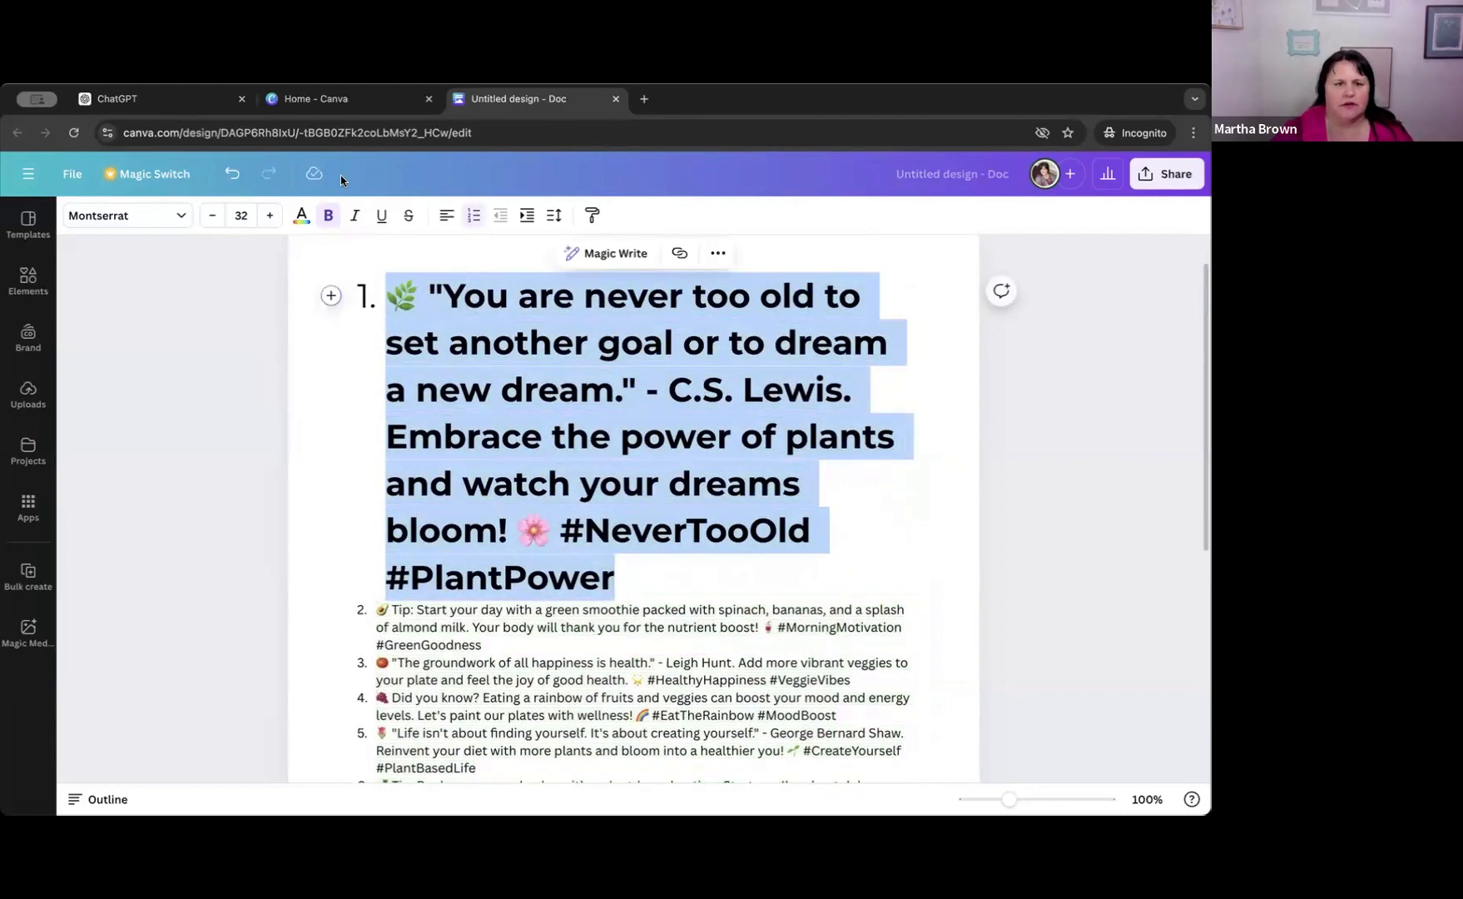
left_click(211, 221)
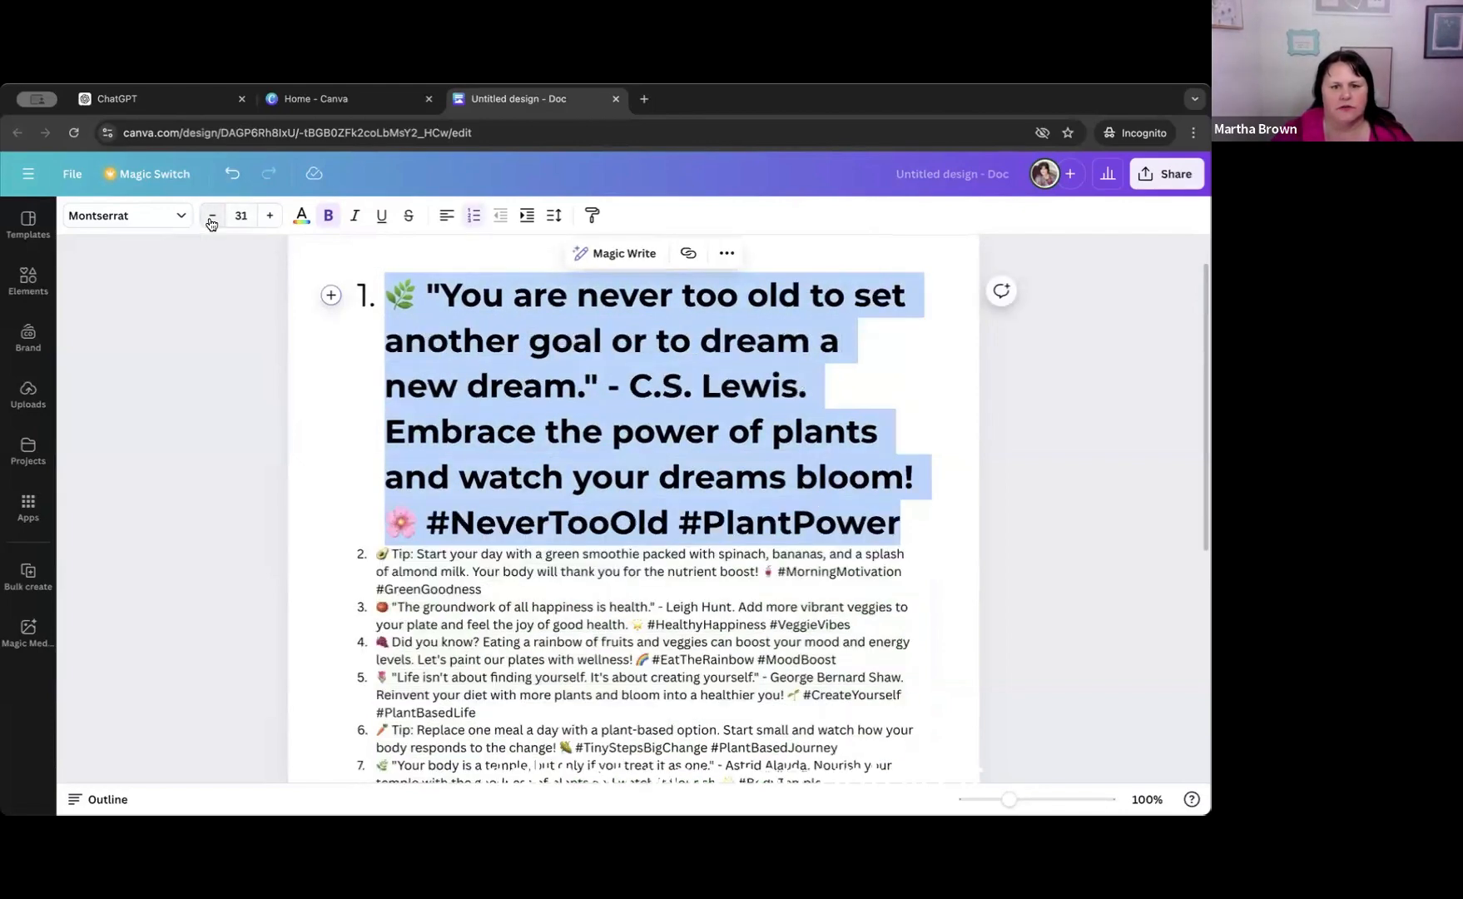
left_click(329, 218)
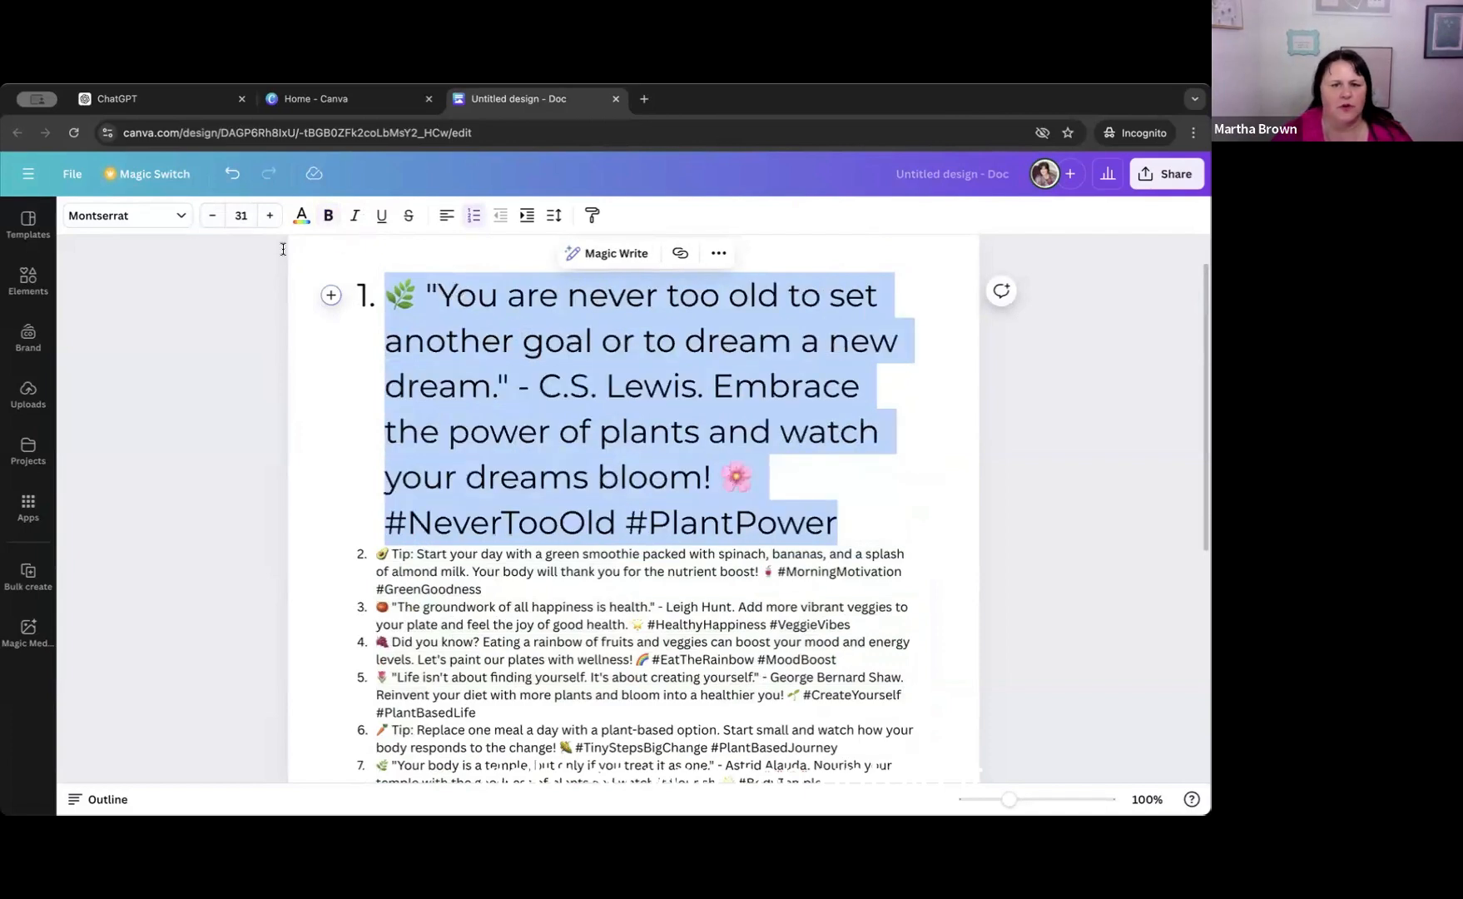
left_click(211, 221)
left_click(211, 222)
left_click(211, 222)
left_click(211, 221)
left_click(211, 221)
left_click(211, 221)
left_click(211, 221)
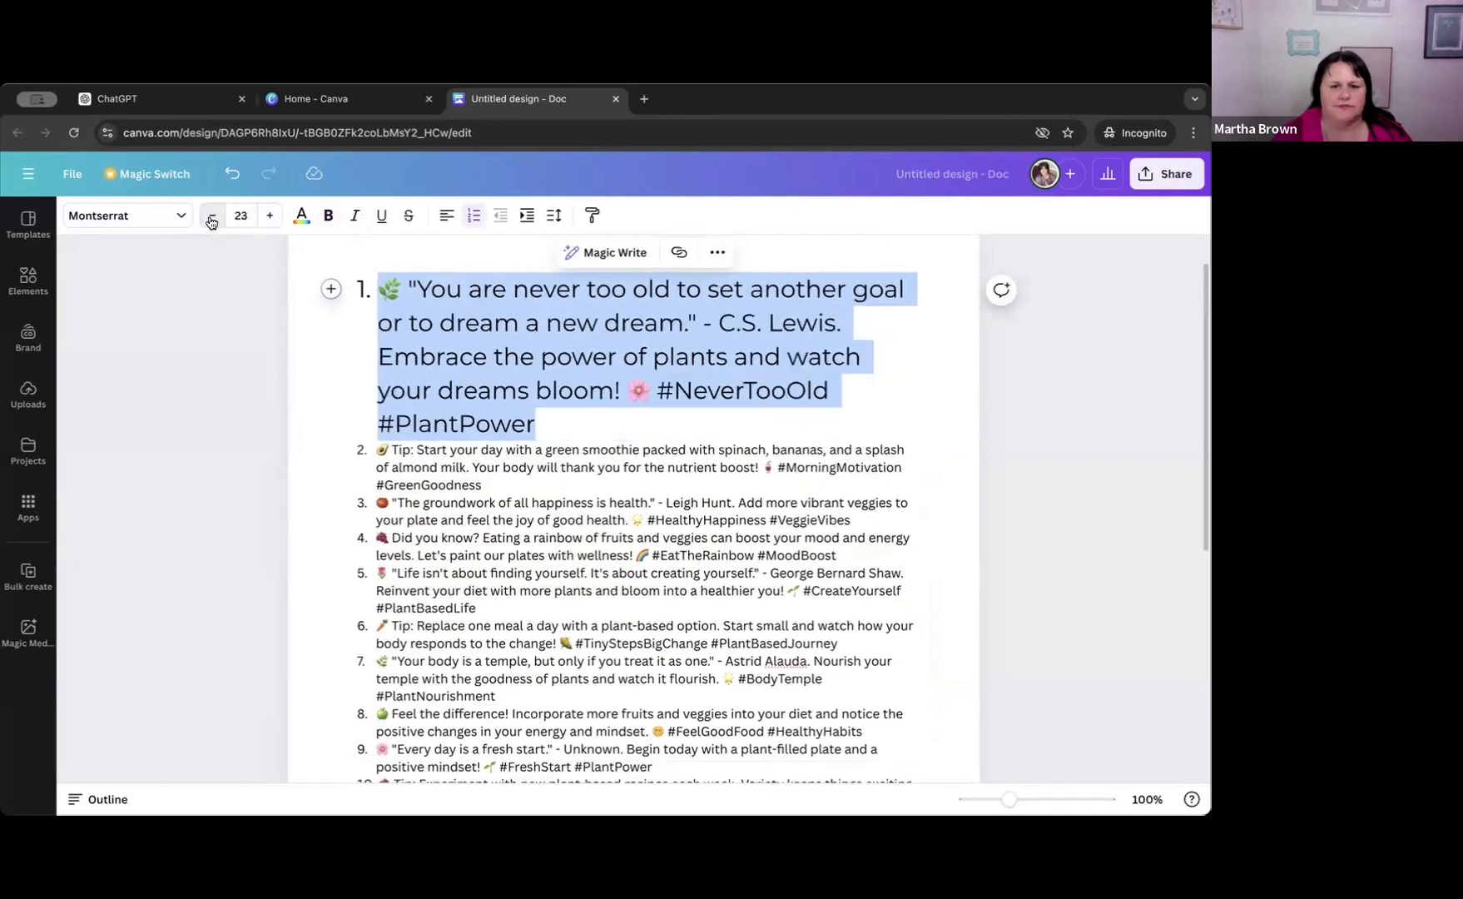
left_click(212, 221)
left_click(211, 221)
left_click(211, 222)
left_click(212, 222)
left_click(211, 221)
left_click(211, 222)
left_click(212, 221)
left_click(211, 222)
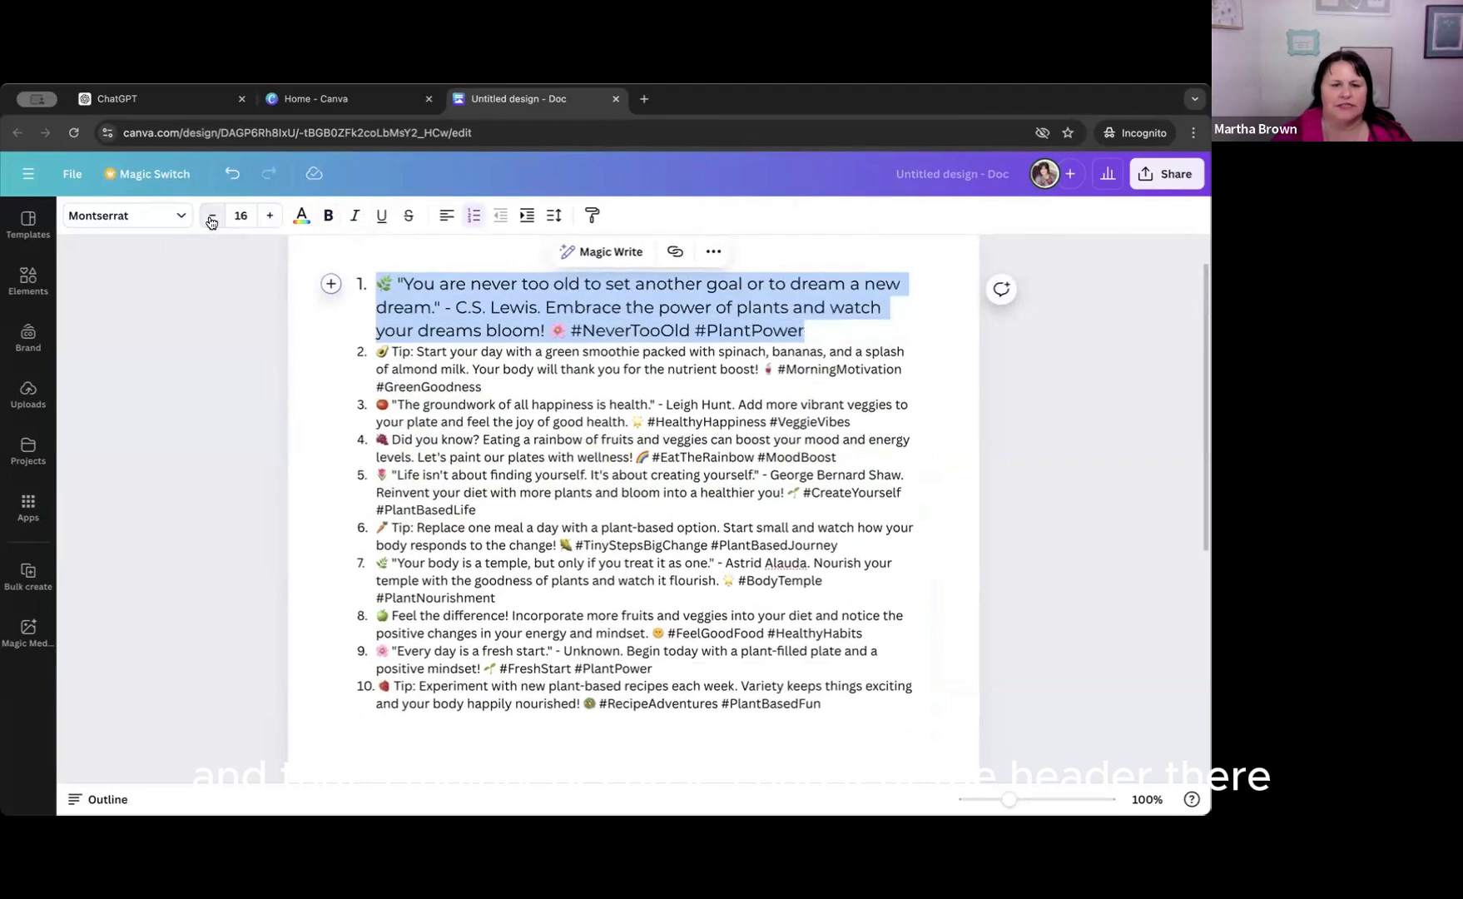
left_click(211, 221)
left_click(211, 221)
left_click(212, 222)
left_click(211, 222)
left_click(212, 221)
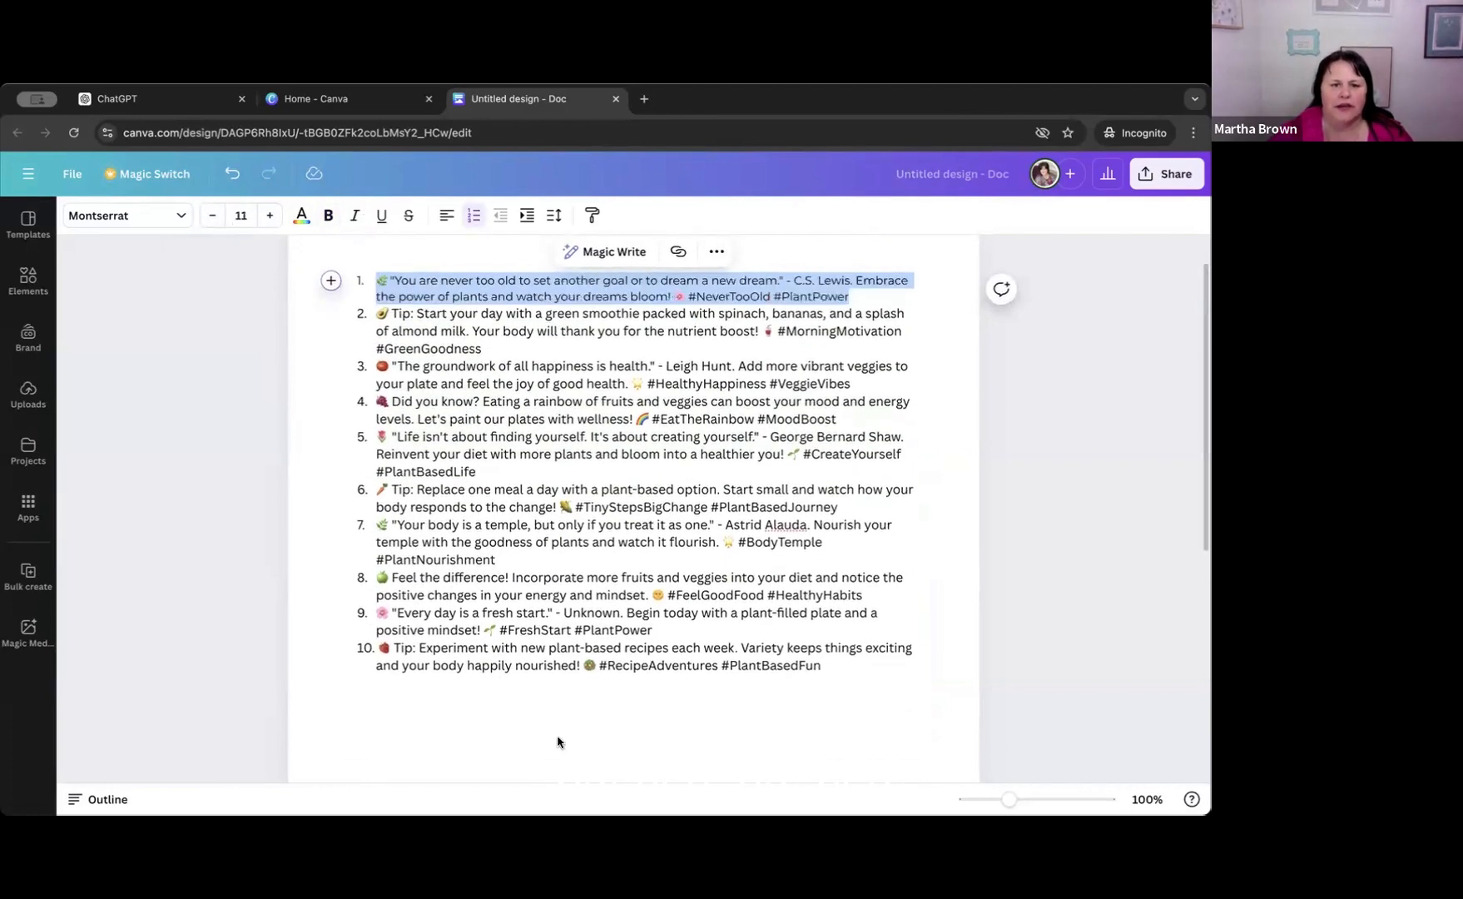
left_click(232, 173)
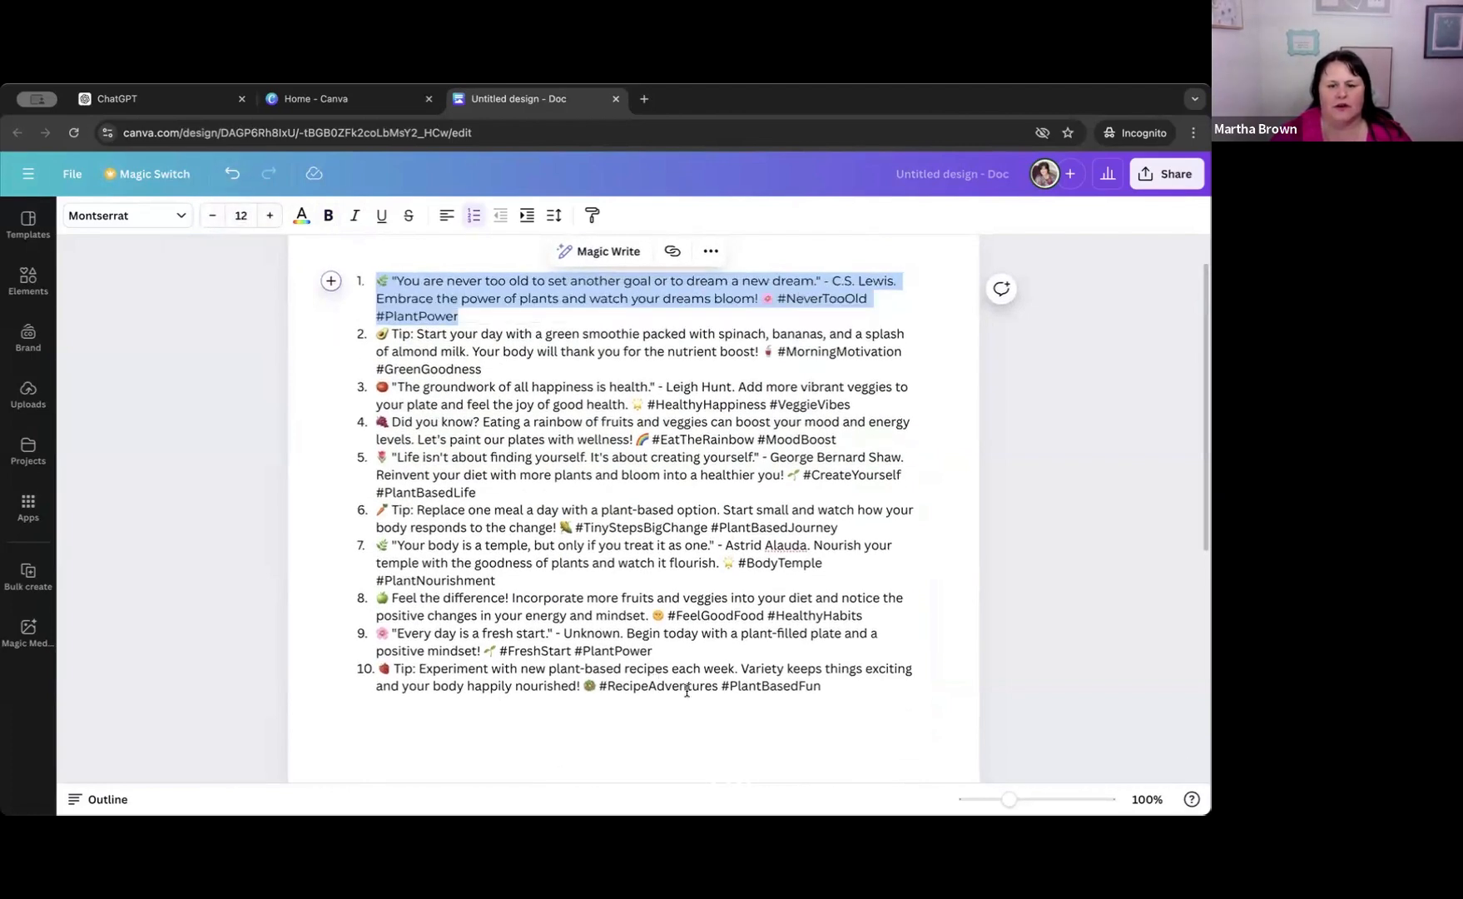
left_click(700, 720)
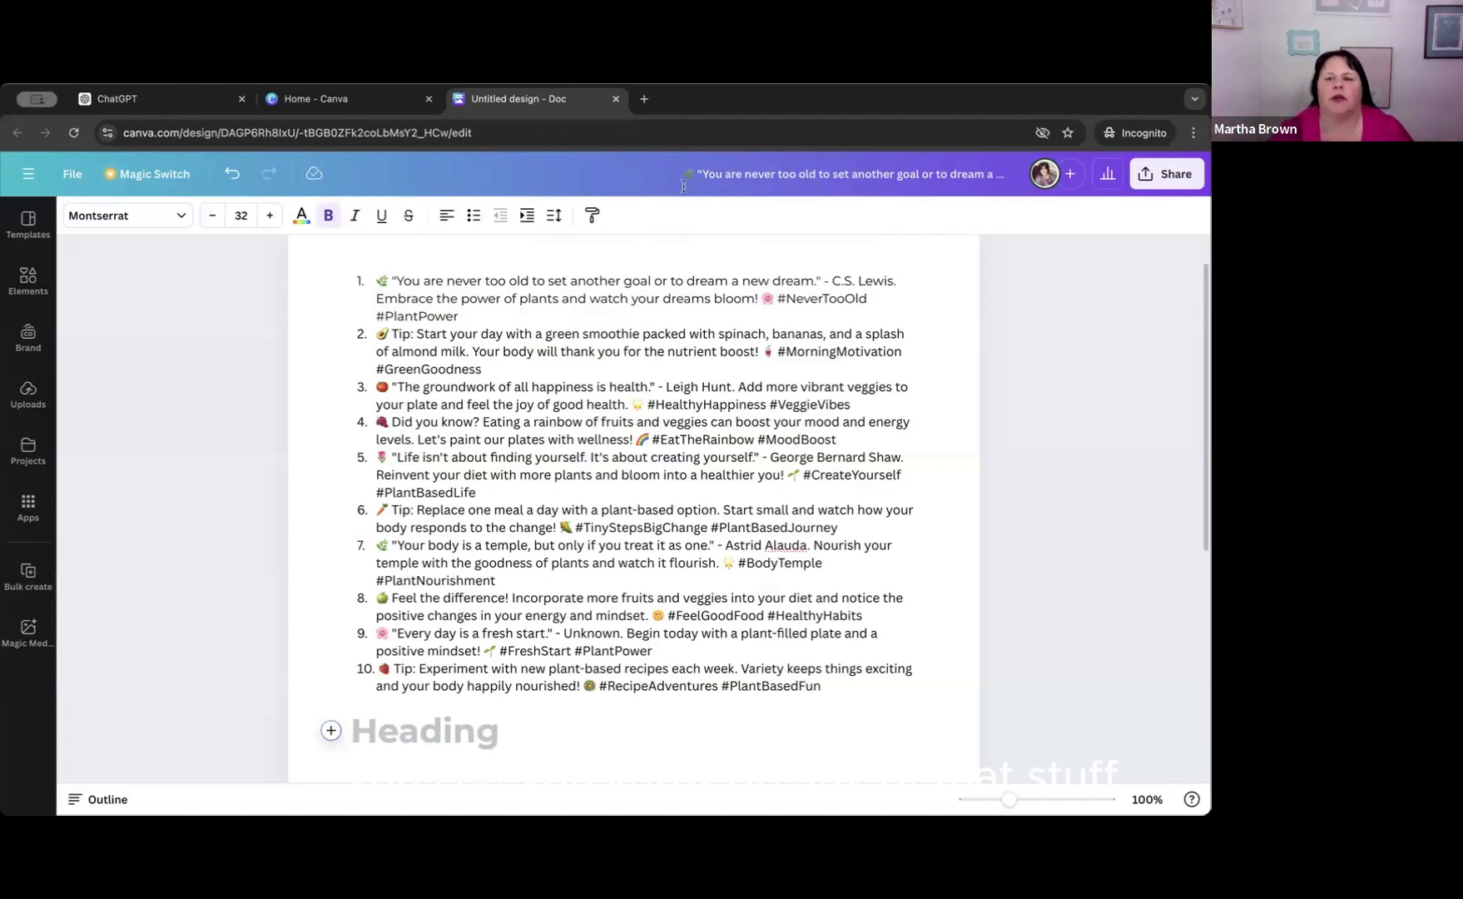
Rename the doc as "Mindset Facebook Post Captions".
left_click_drag(684, 174, 1017, 176)
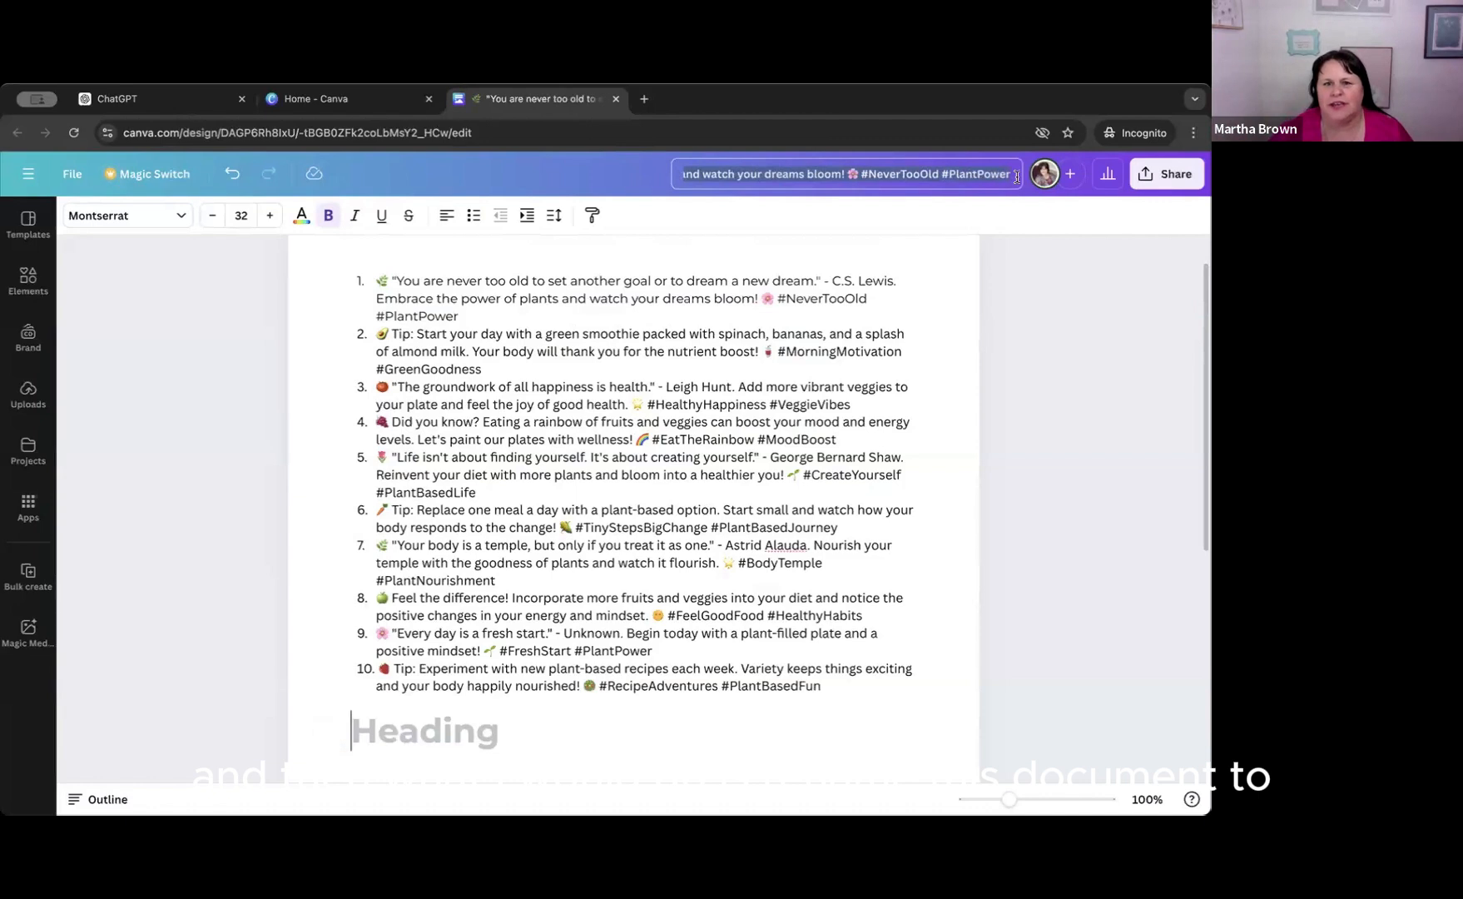
key("BackSpace")
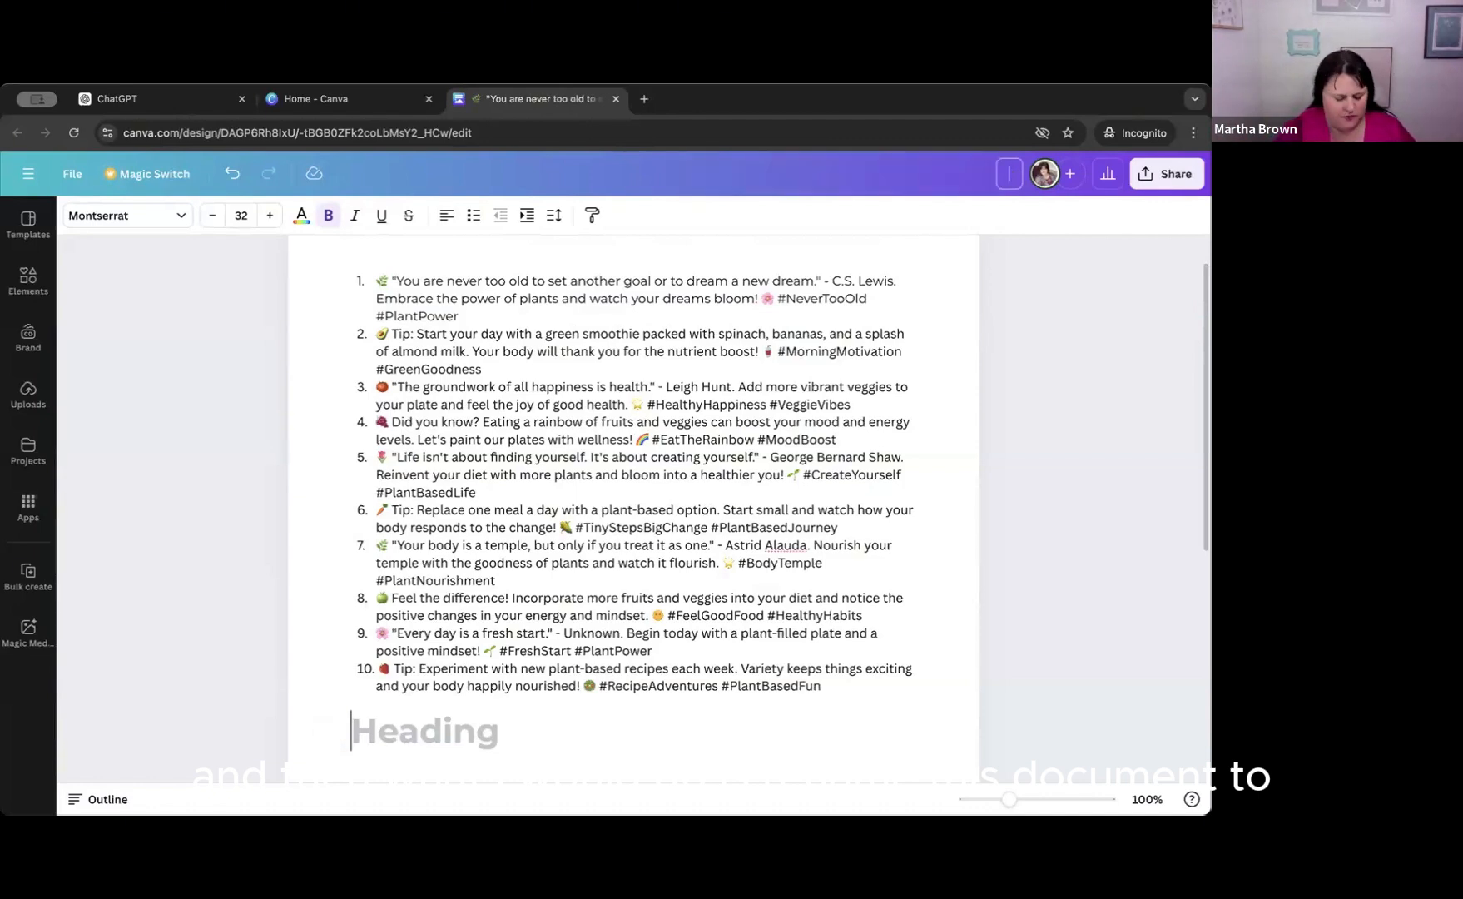
type("Mindset")
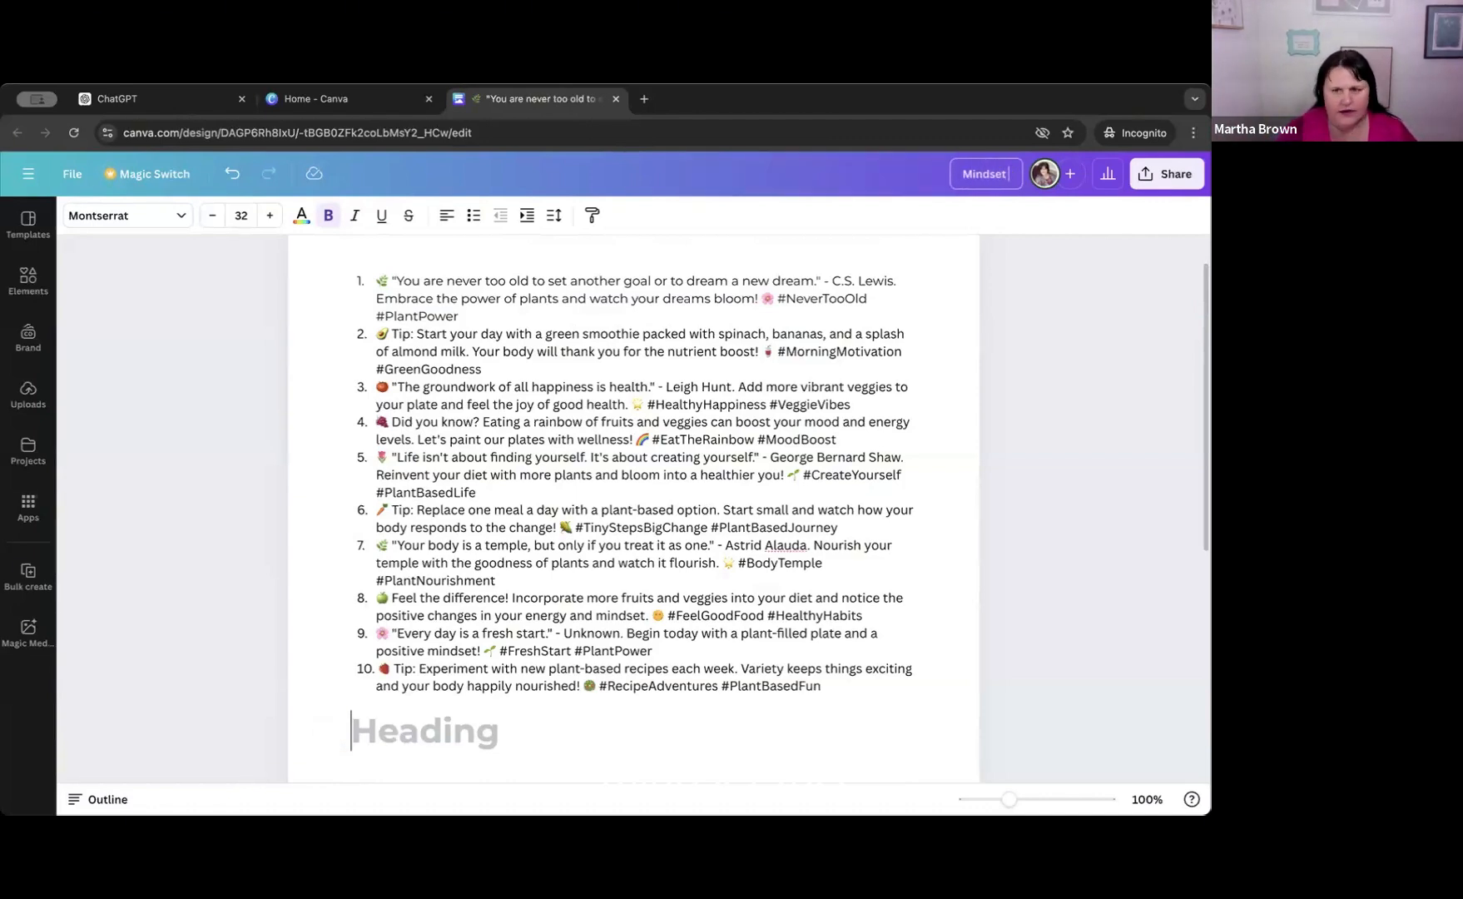
type(" FAce")
key("BackSpace")
key("BackSpace")
key("BackSpace")
type("ac")
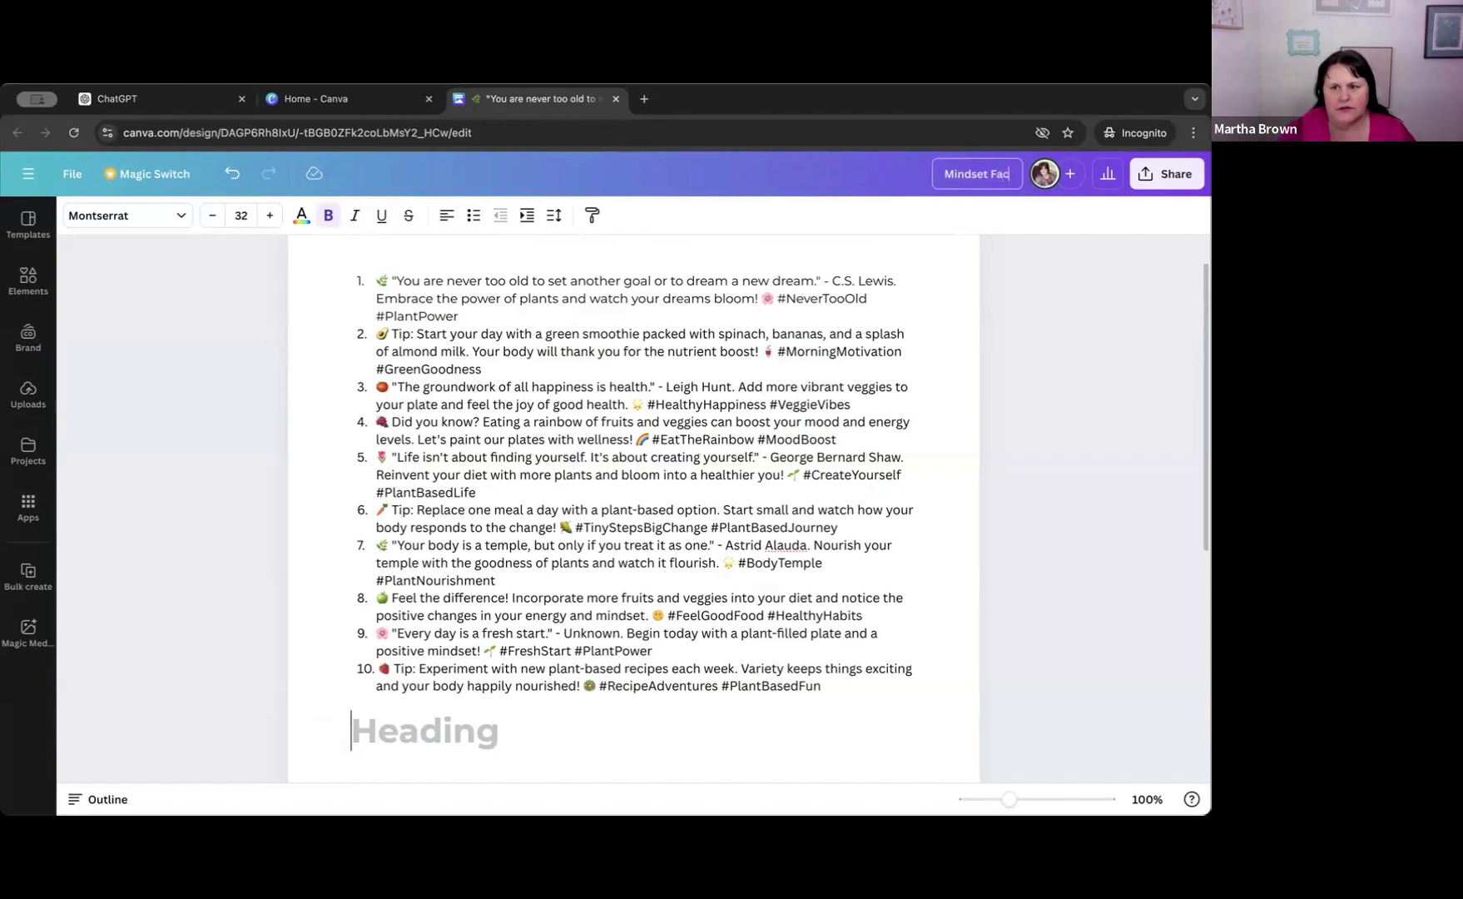
type("ebook P")
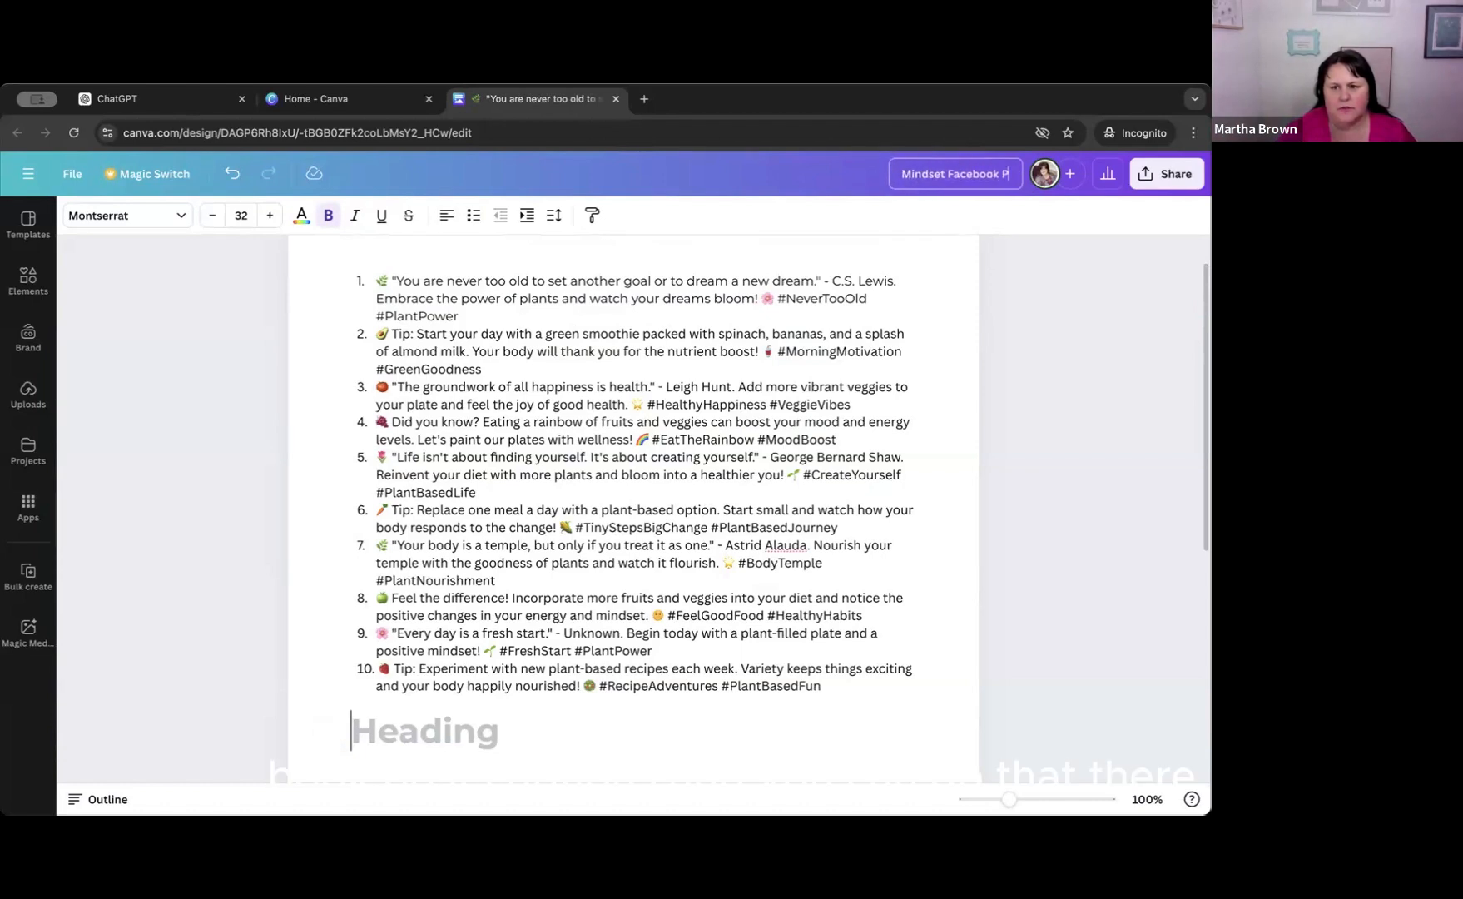
type("ost Caption")
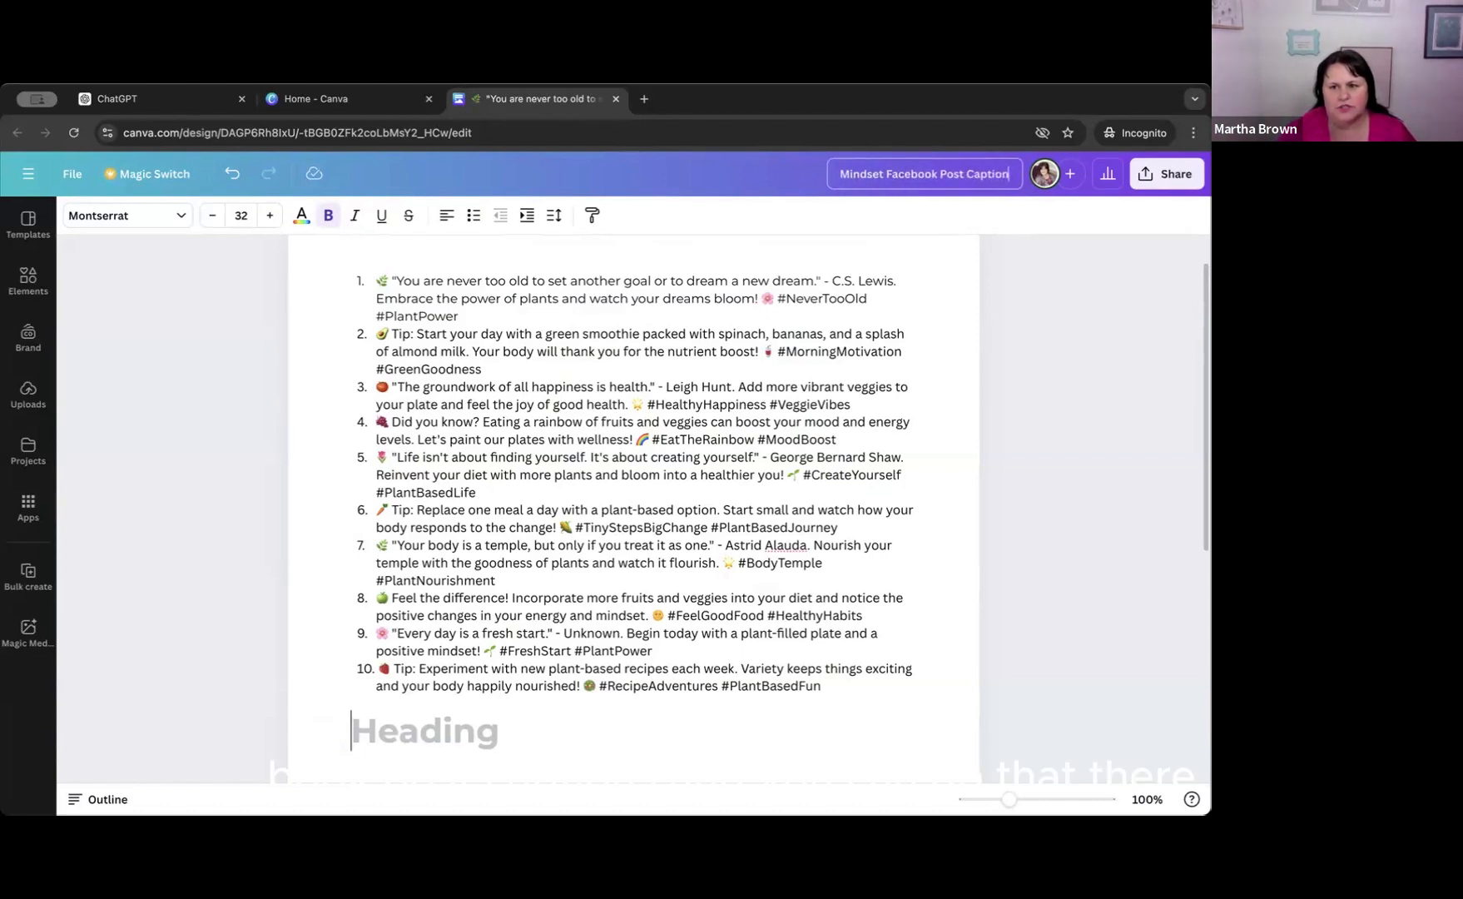
type("s")
left_click(1058, 372)
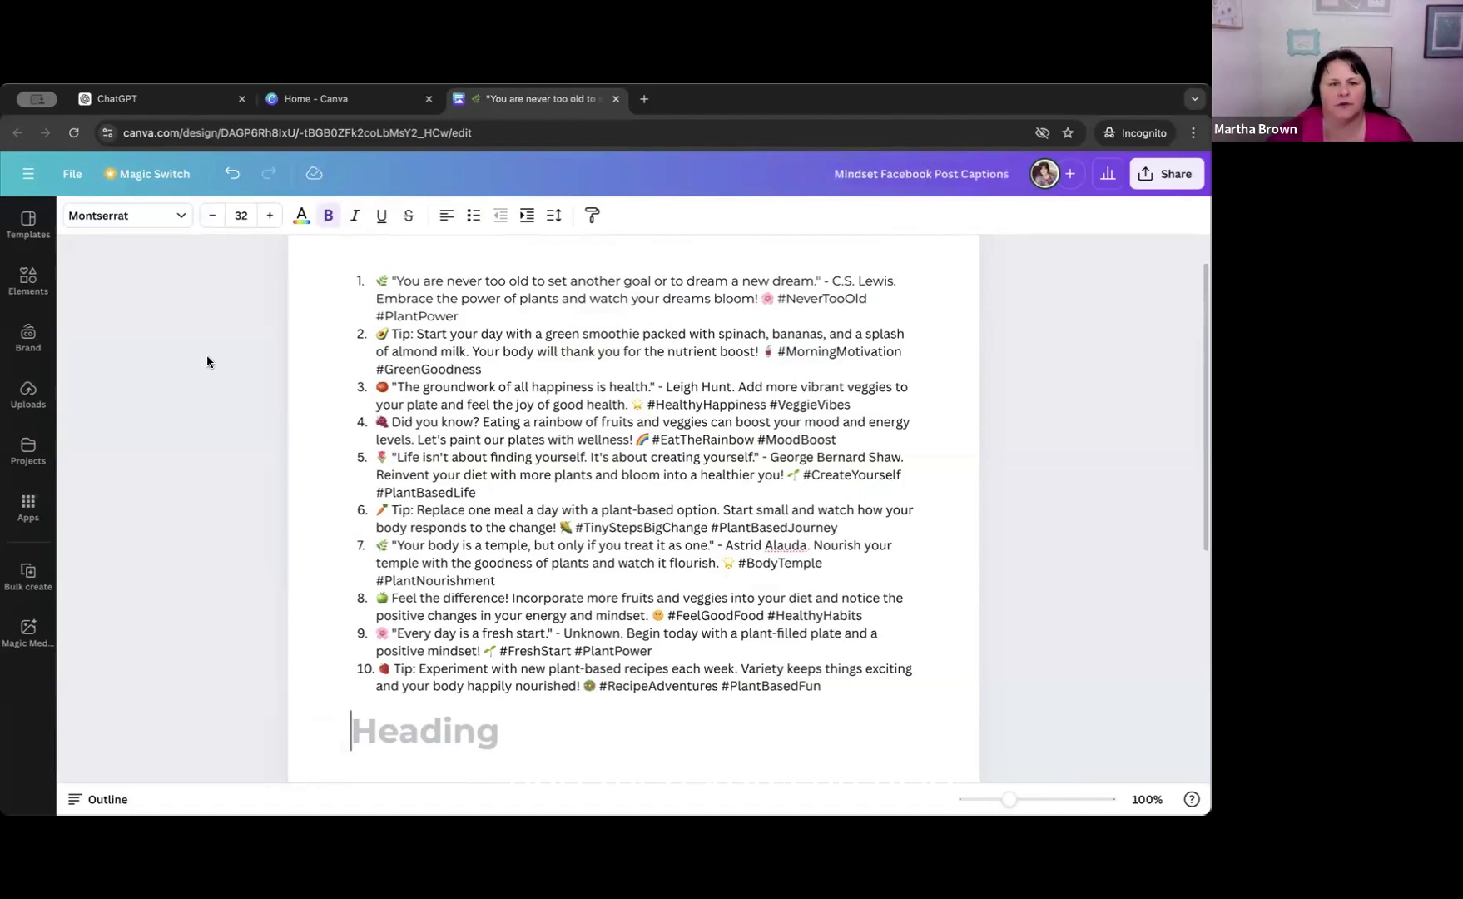
Return to the Canva home page and open the recent "Mindset Facebook Posts" design.
left_click(15, 173)
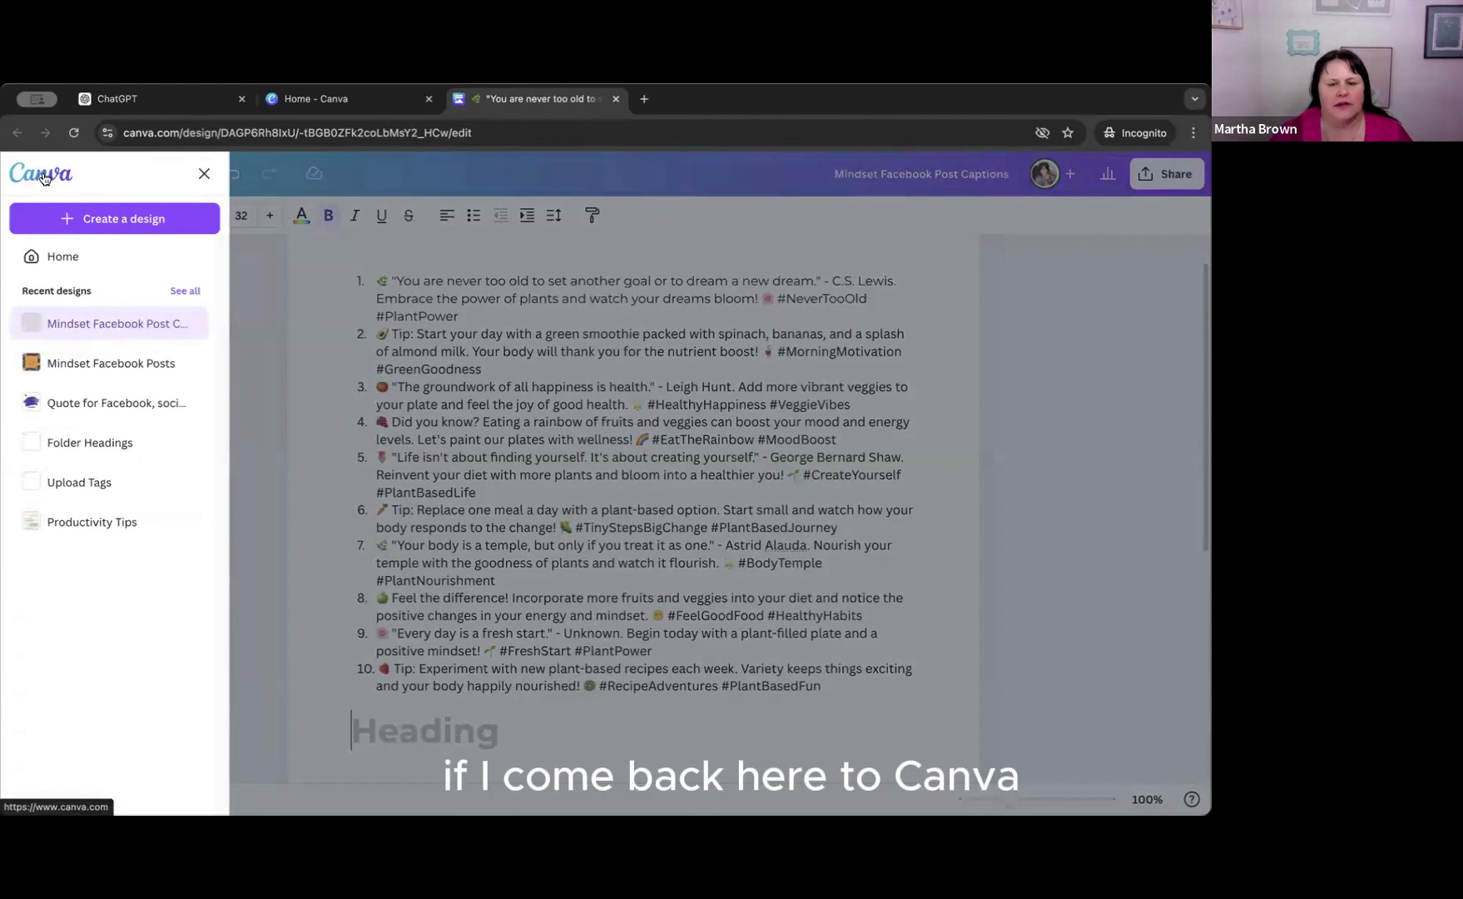
left_click(45, 178)
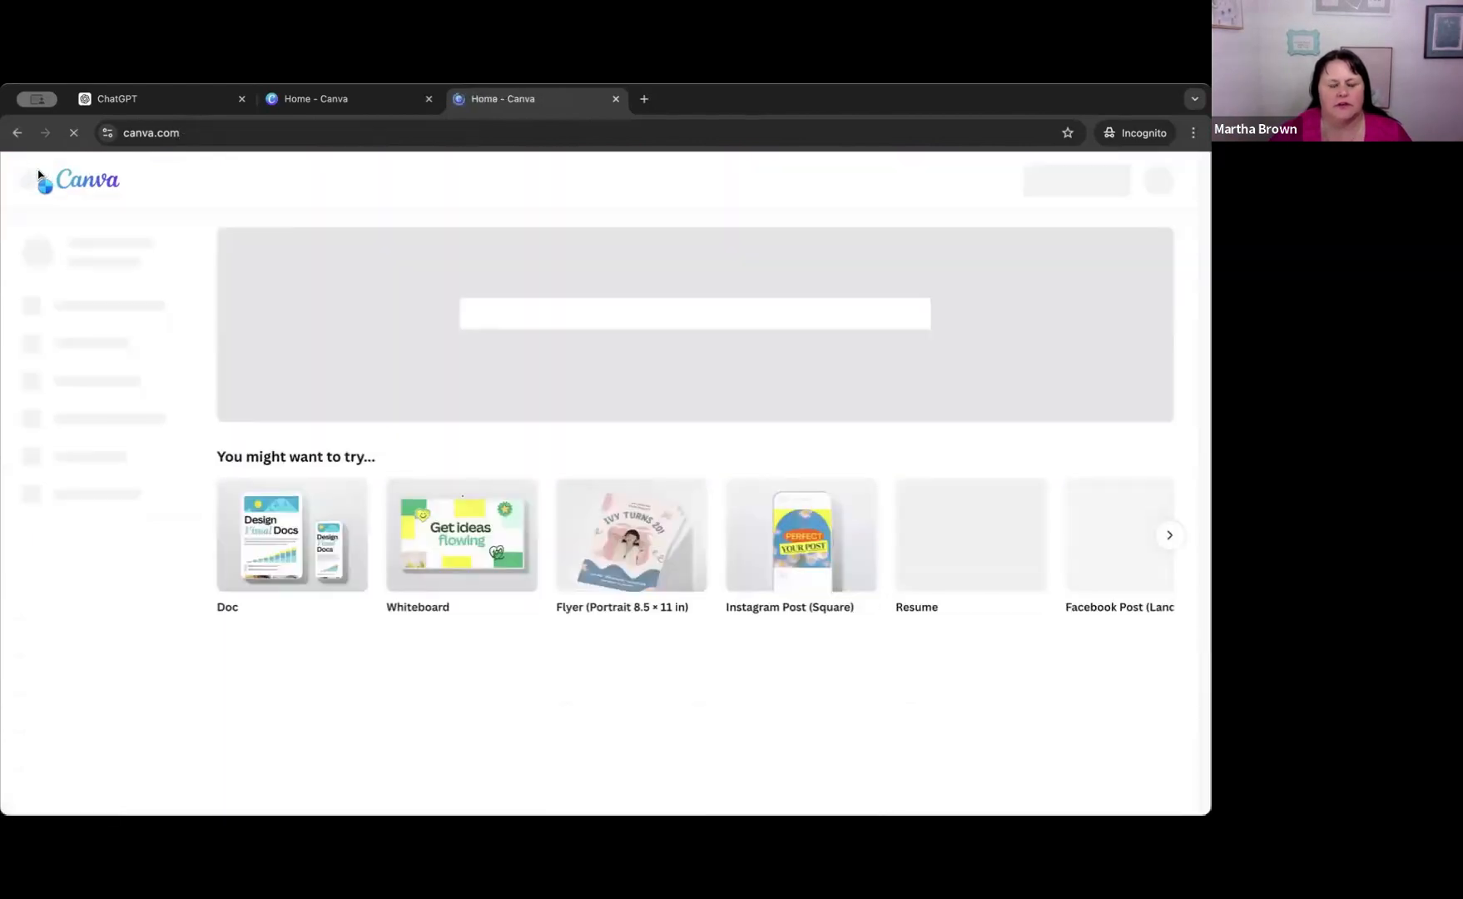
scroll(416, 612, "down", 3)
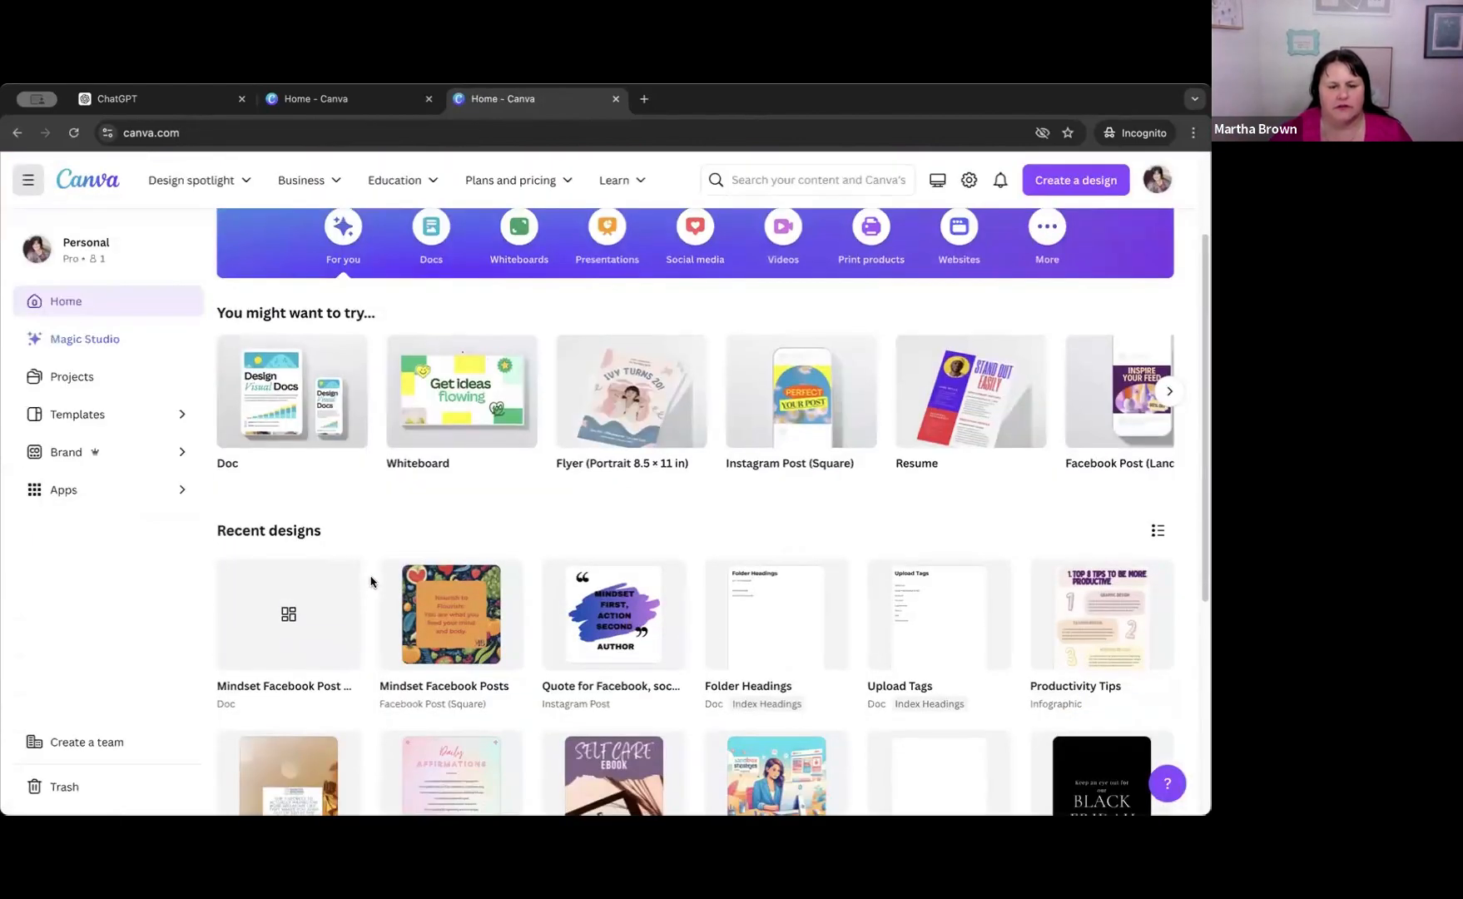
left_click(453, 571)
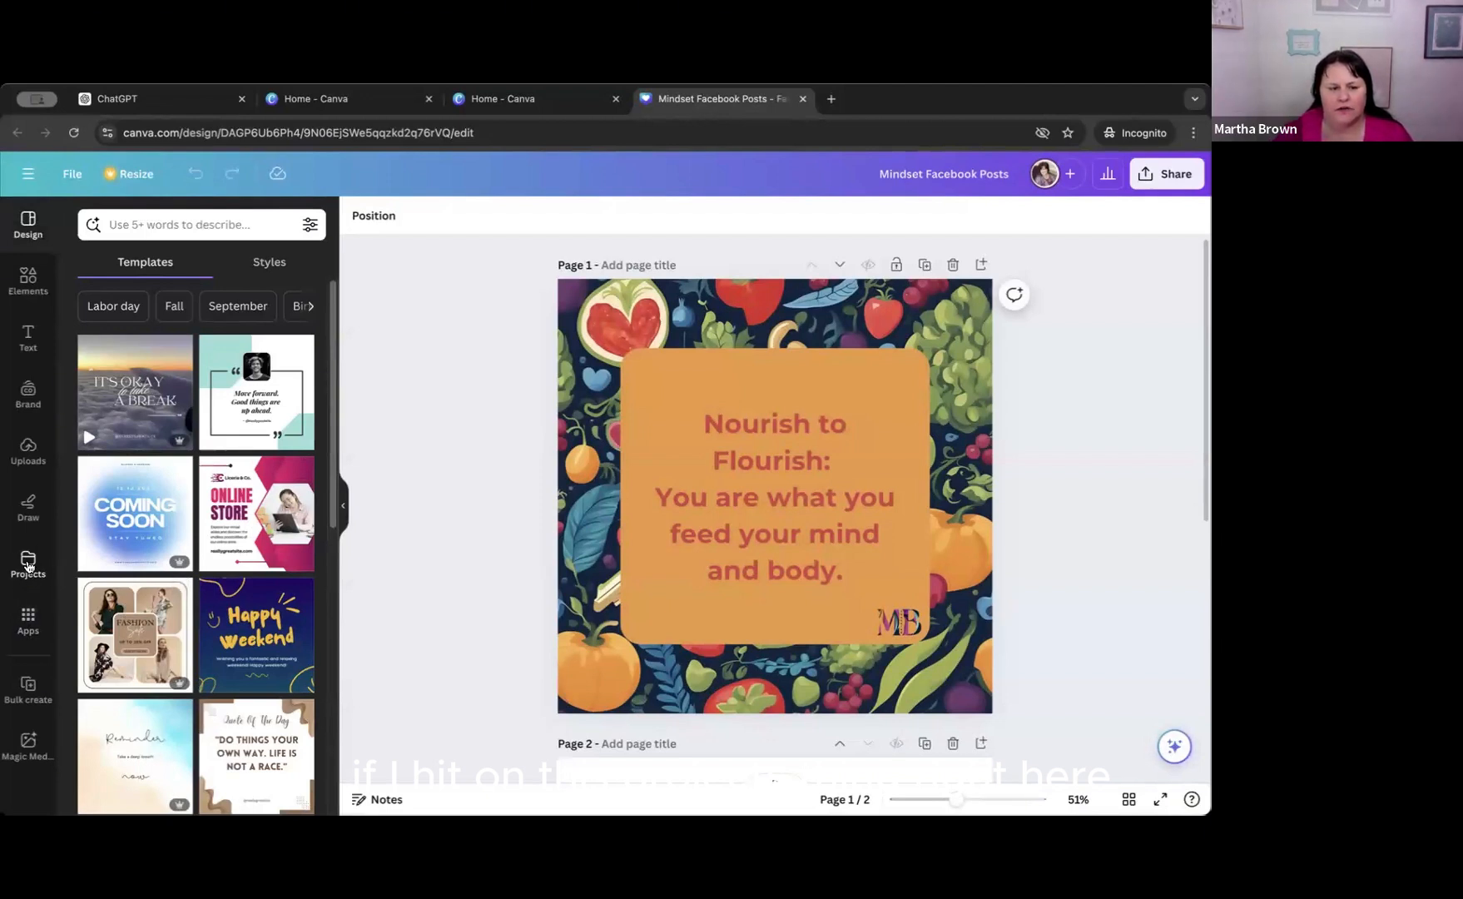
Embed the "Mindset Facebook Post Captions" doc from your projects on page 1 and shift it slightly up and left.
left_click(28, 566)
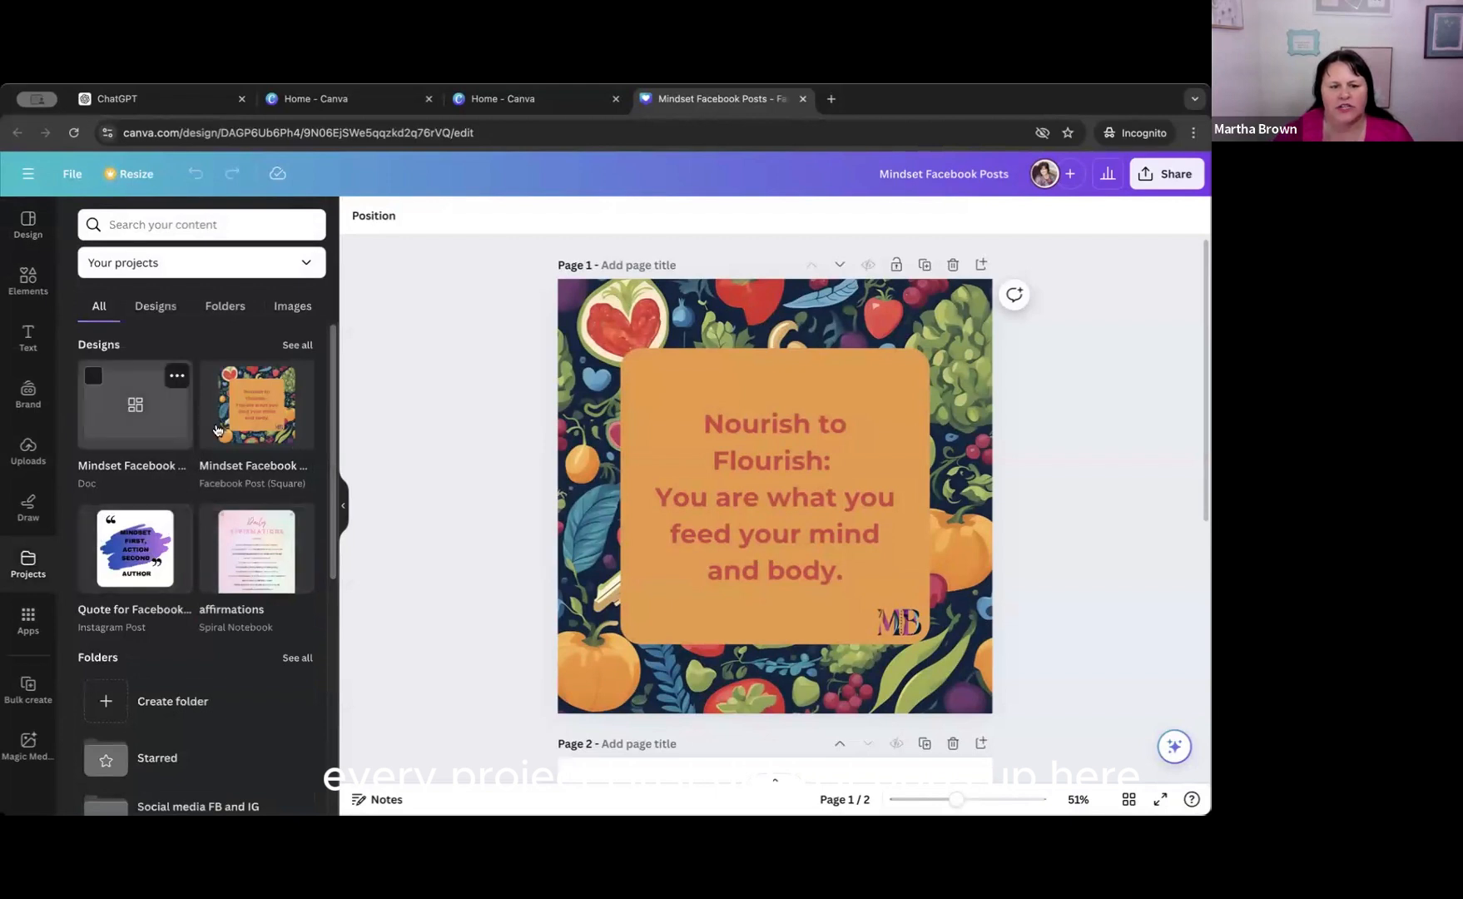
left_click(131, 405)
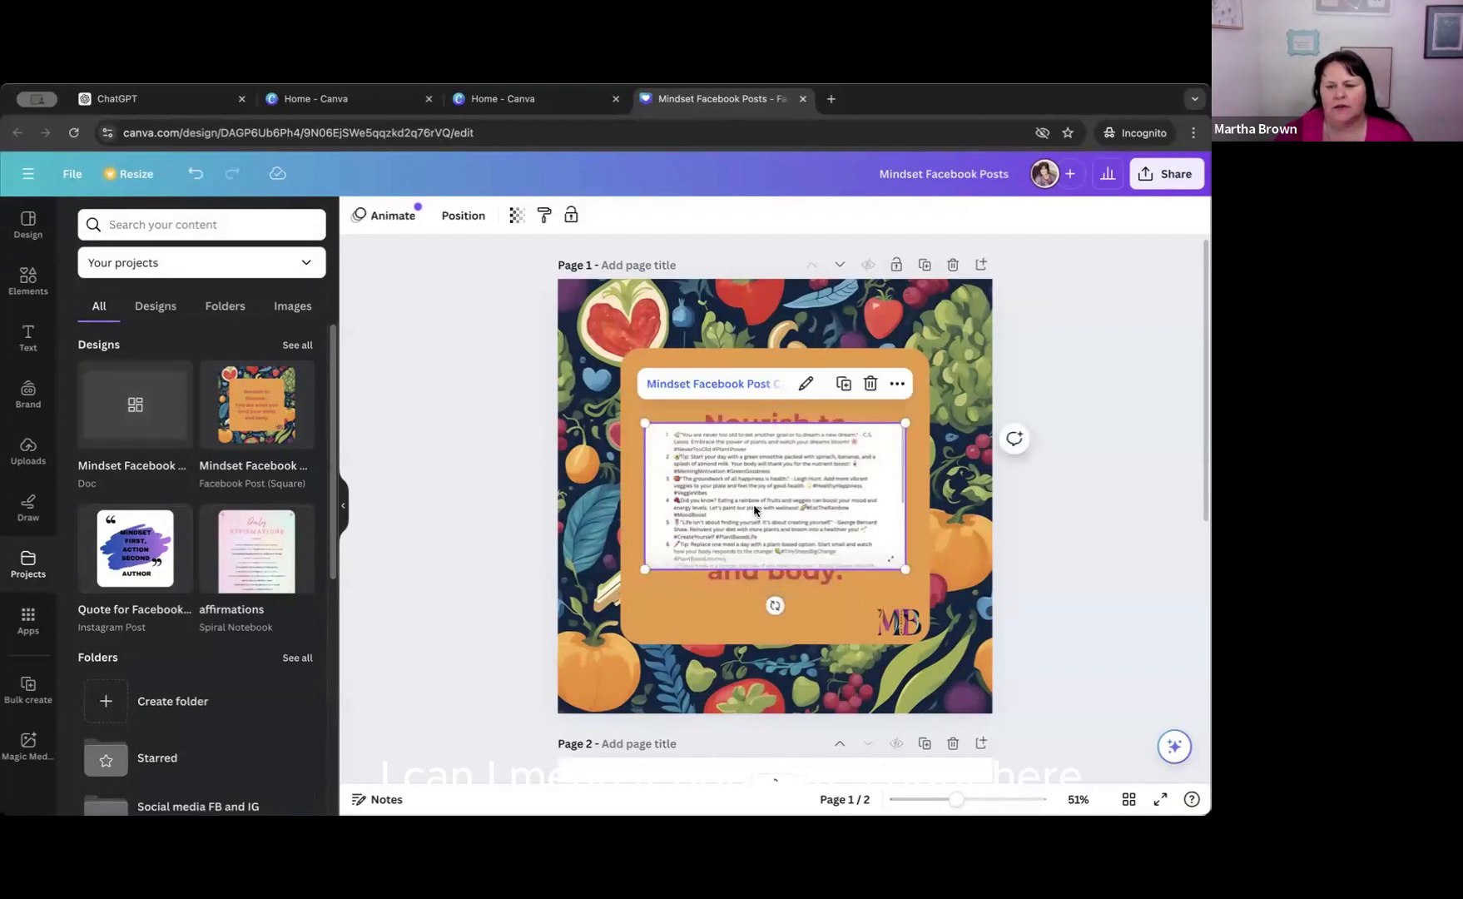
left_click_drag(697, 464, 655, 425)
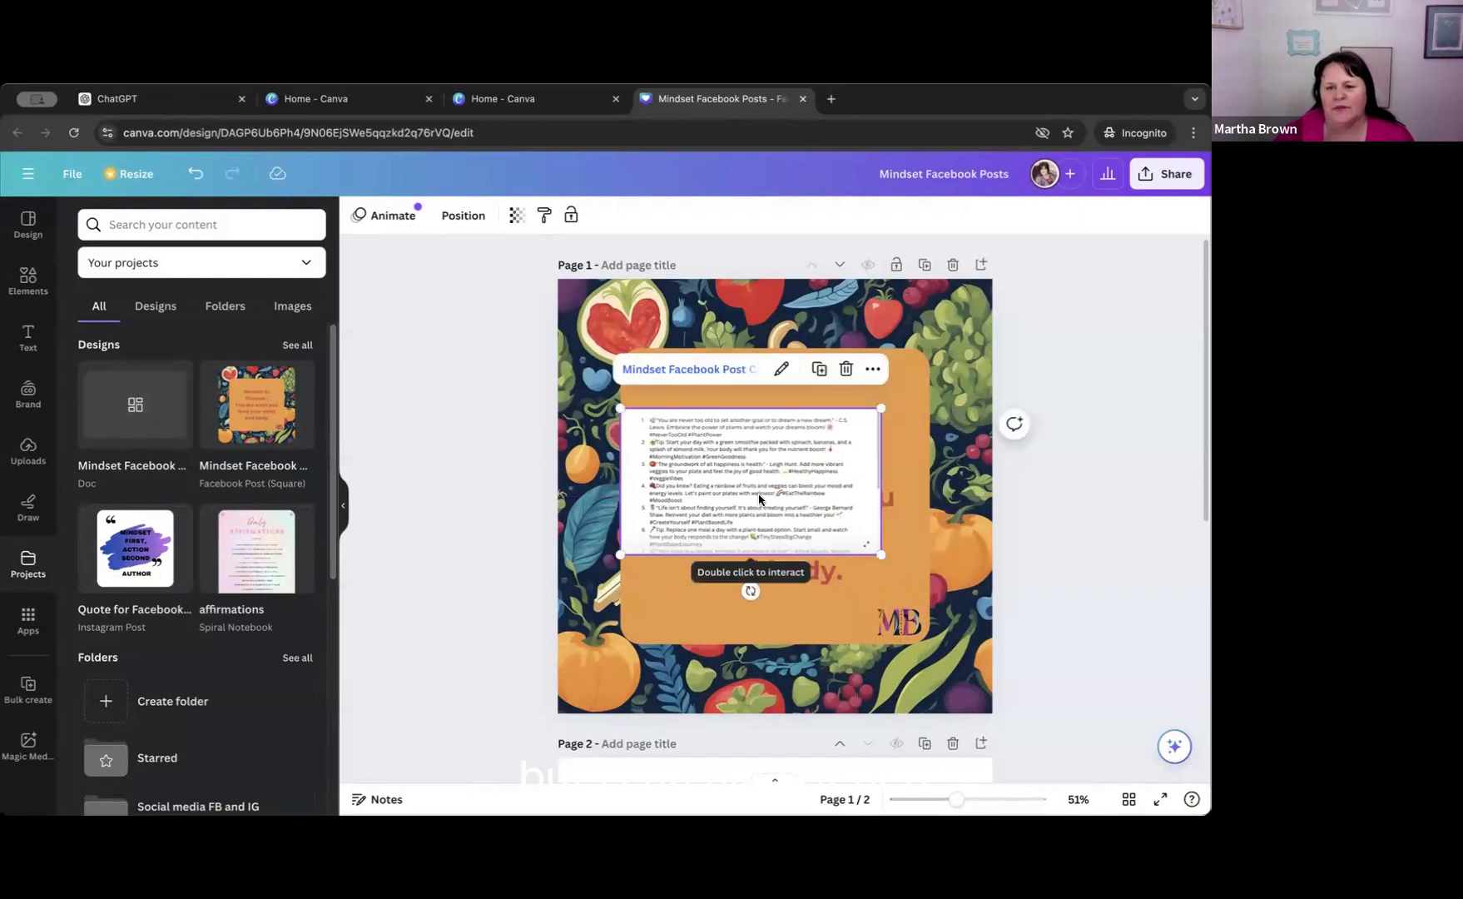
Show page 1's notes and move the embedded captions doc down and right over the orange panel.
scroll(758, 480, "down", 1)
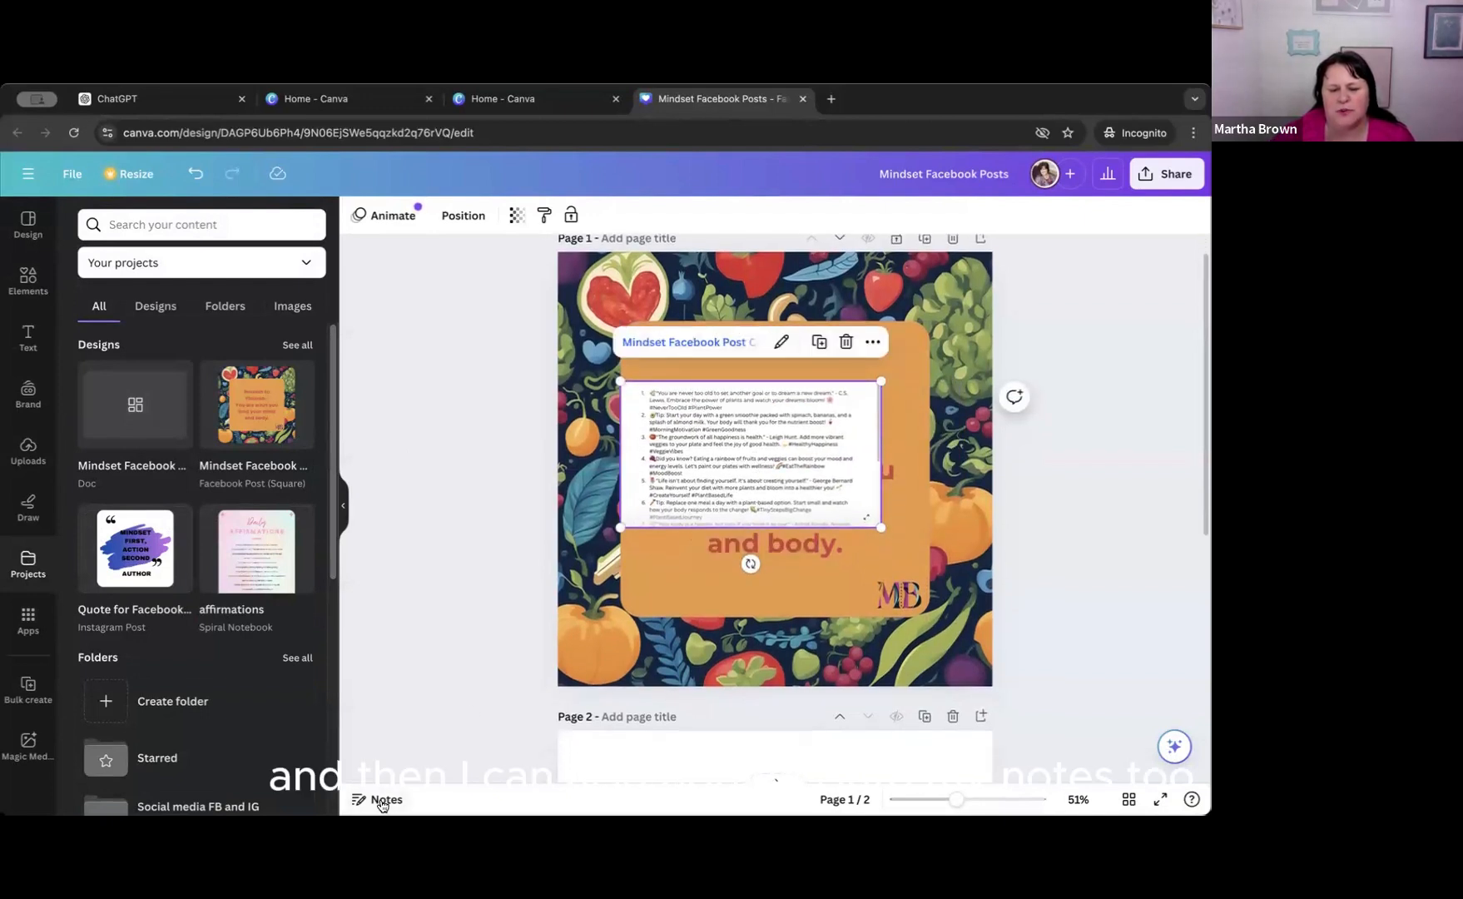
left_click(382, 800)
left_click_drag(686, 503, 814, 492)
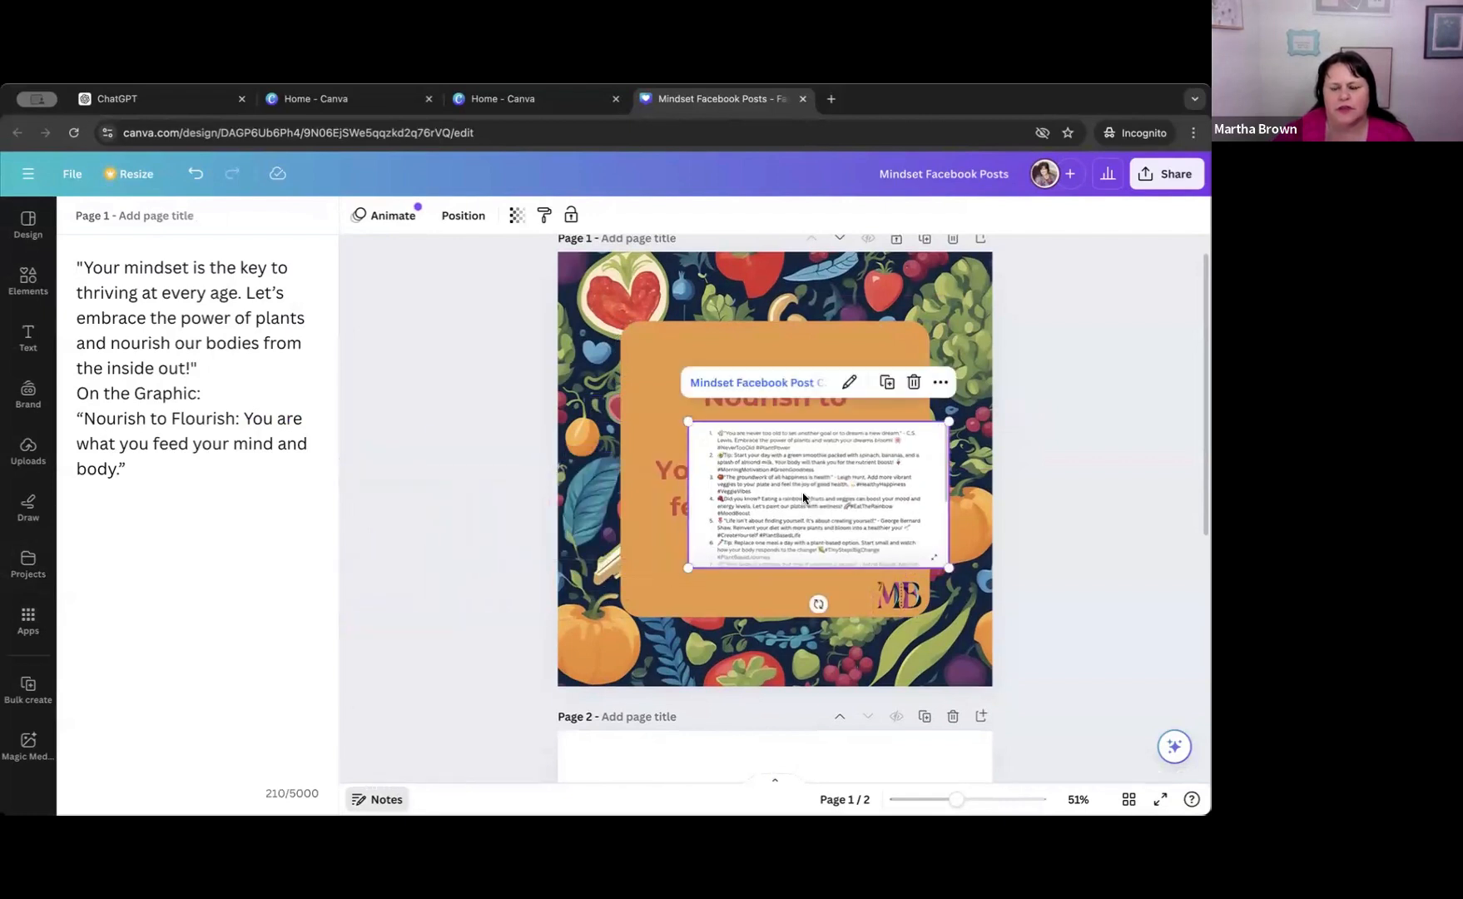
Try to copy the embedded captions doc and paste it below the text in page 1's notes.
left_click(938, 384)
left_click(967, 419)
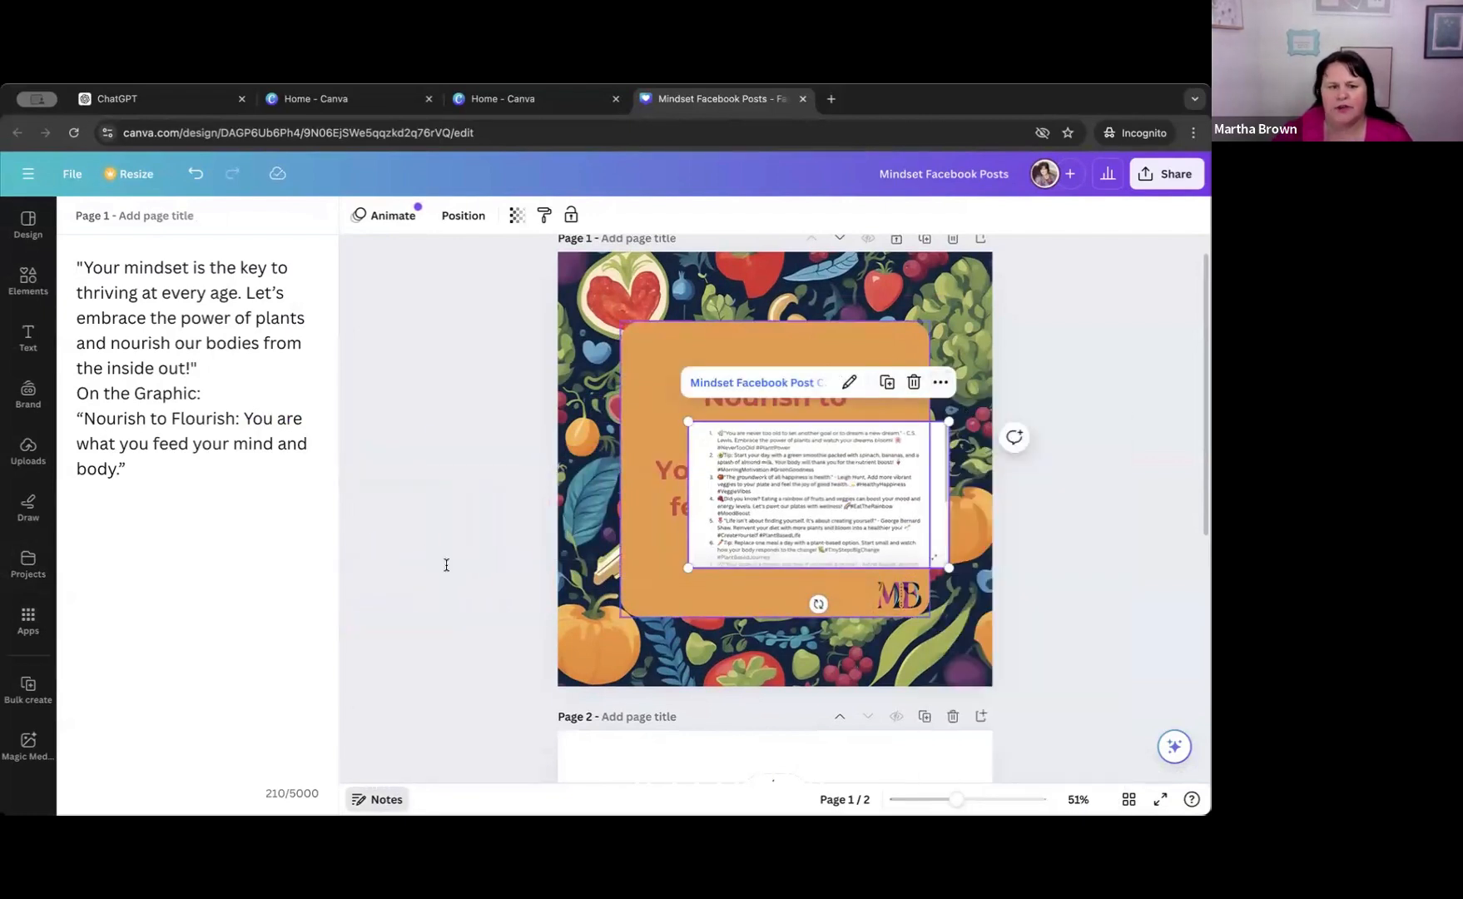
key("Return")
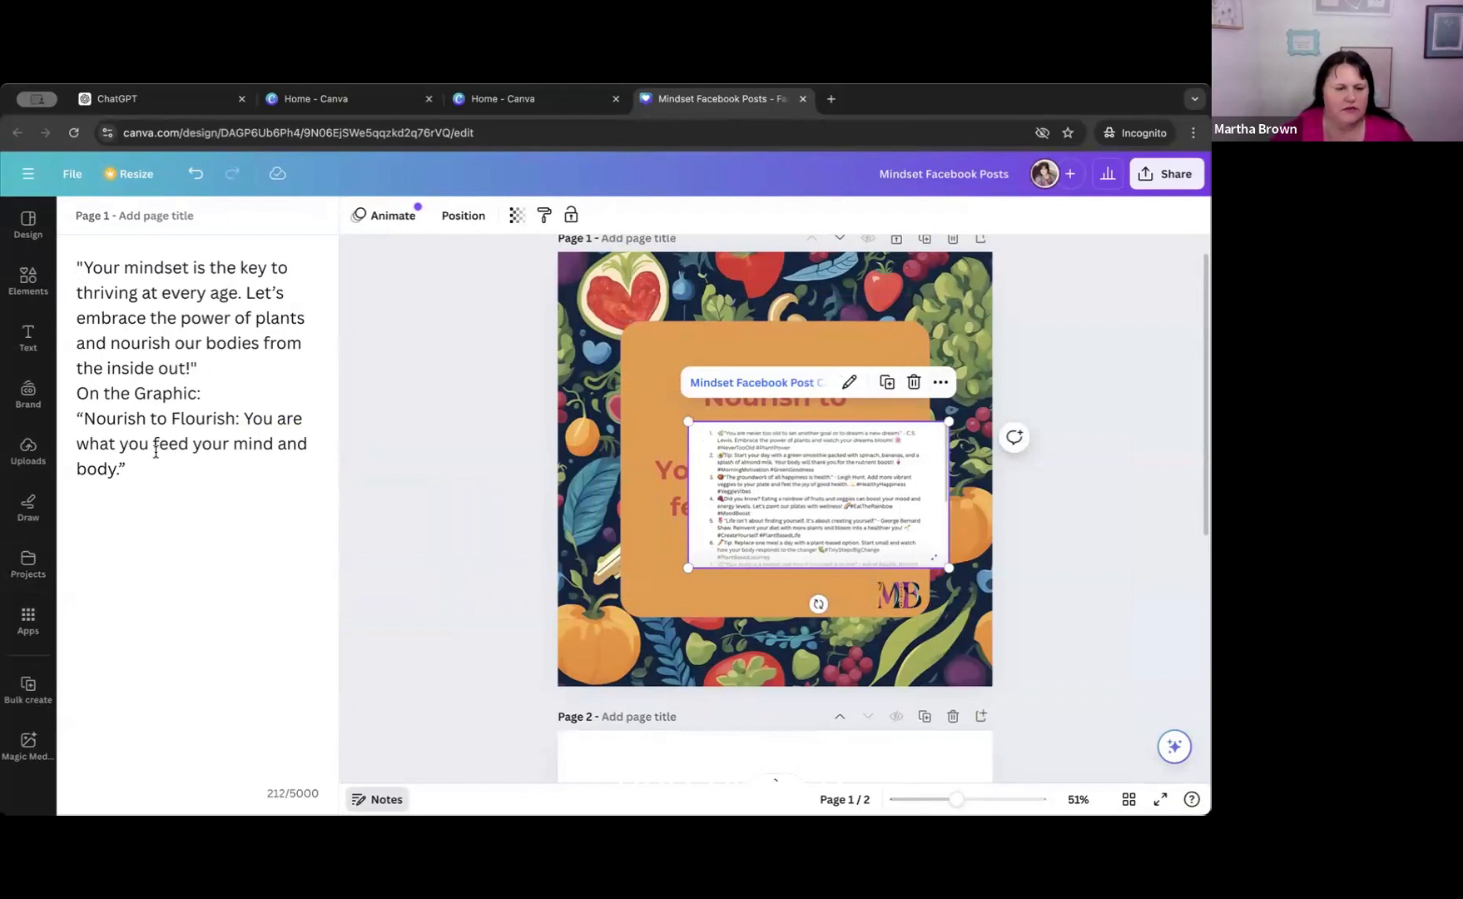
right_click(75, 511)
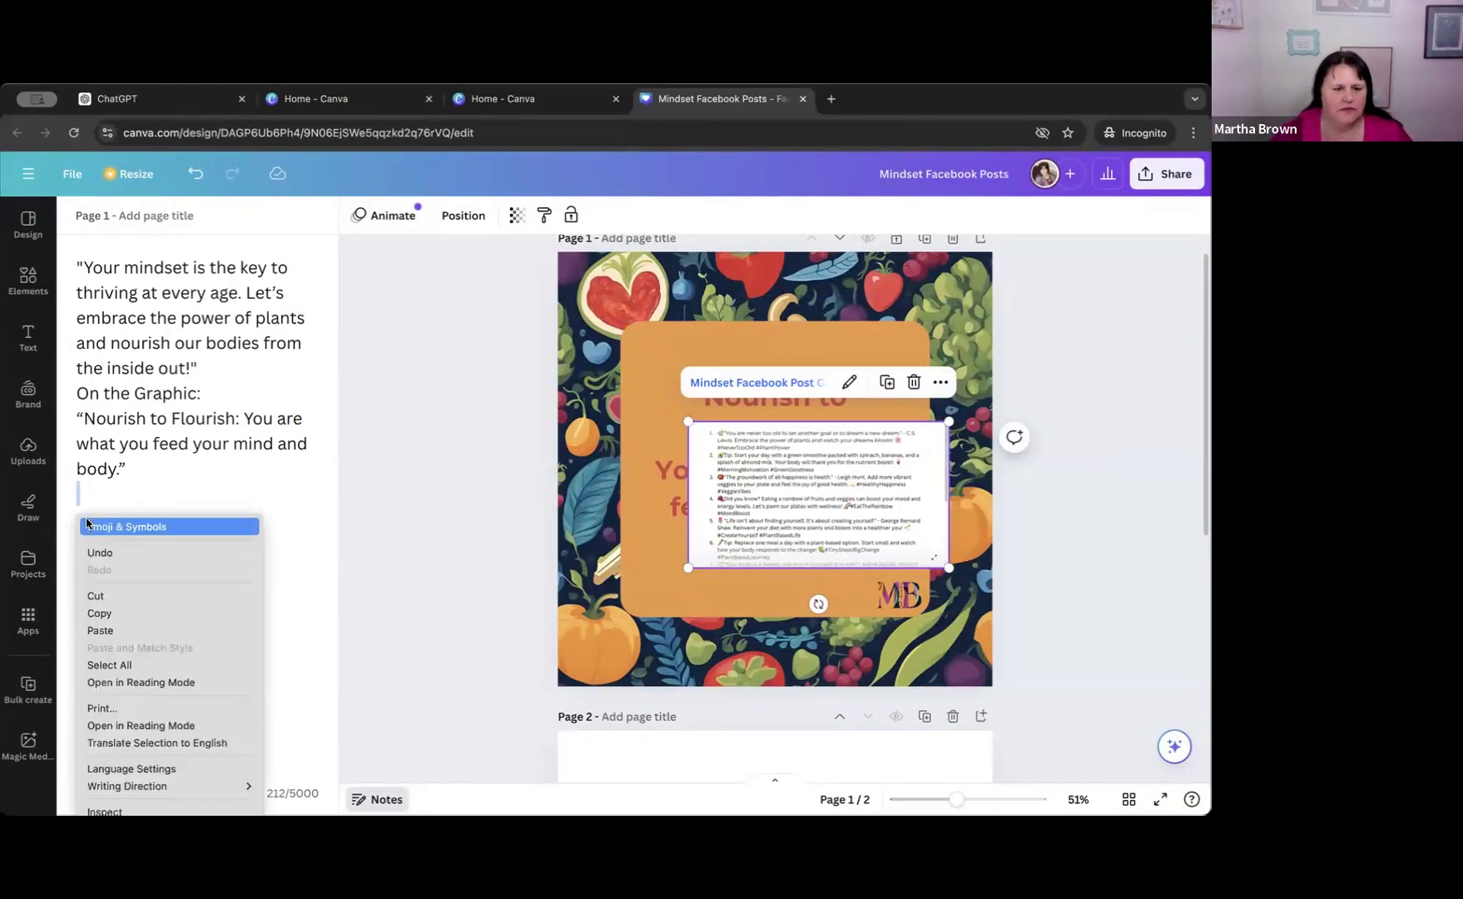
left_click(99, 631)
right_click(70, 503)
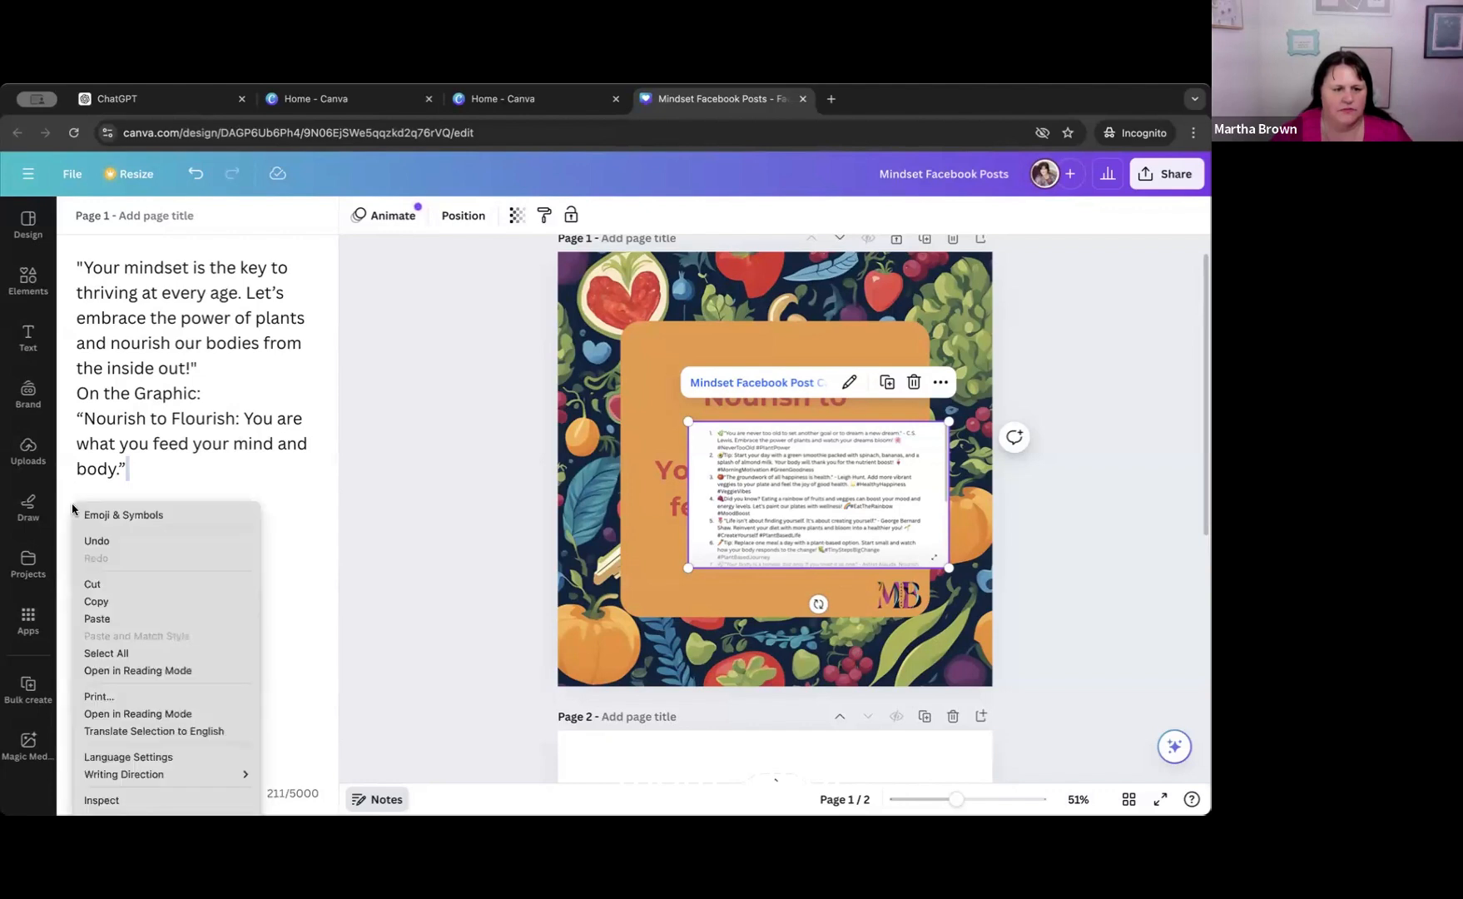
left_click(307, 616)
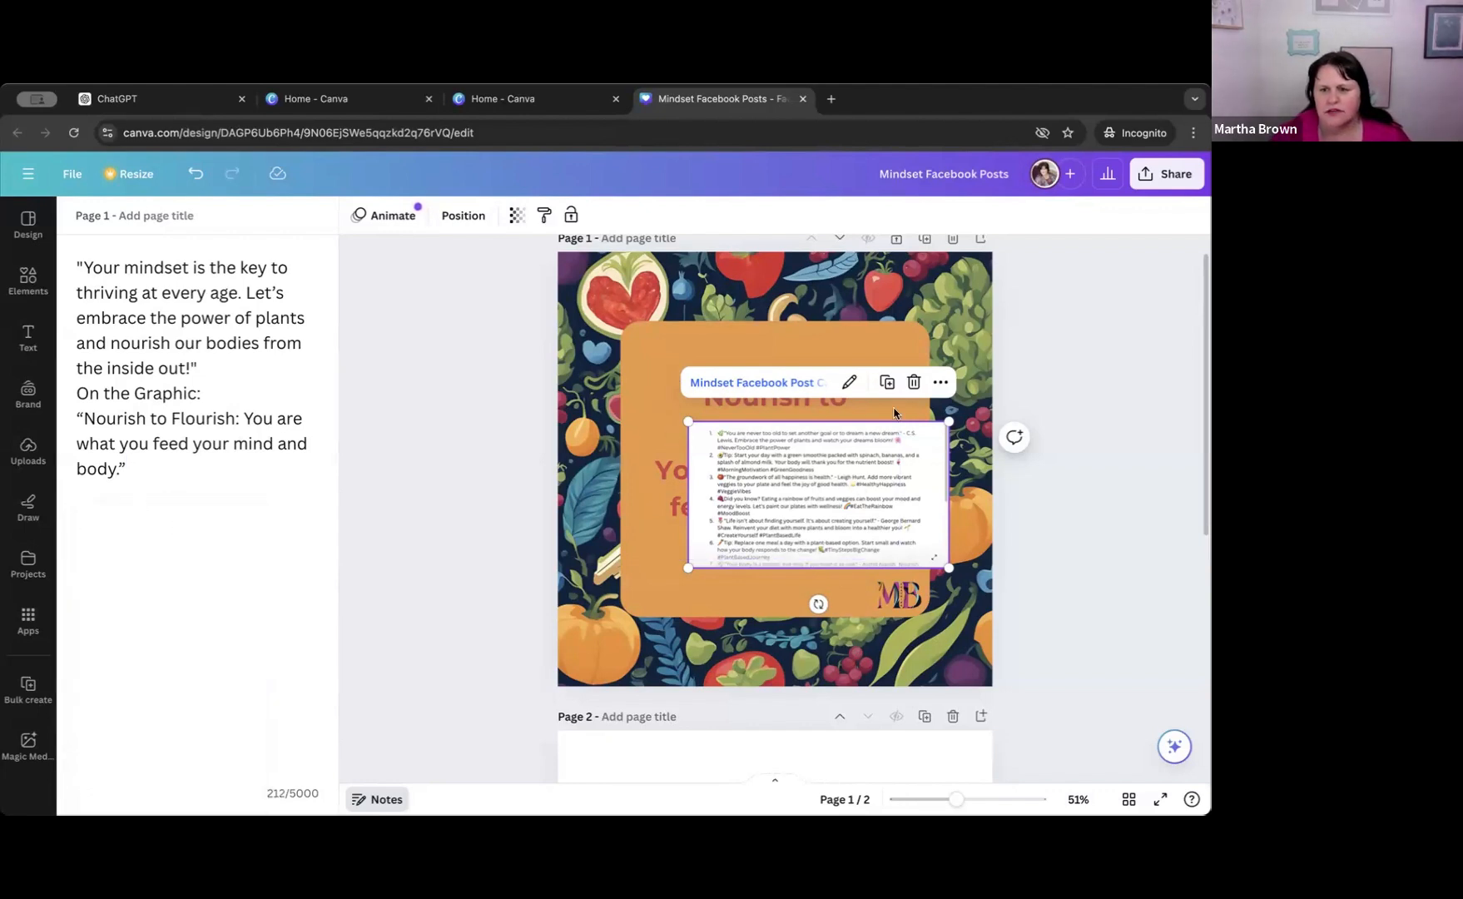
Copy the embedded captions doc's link and paste it below the existing text in page 1's notes.
left_click(939, 382)
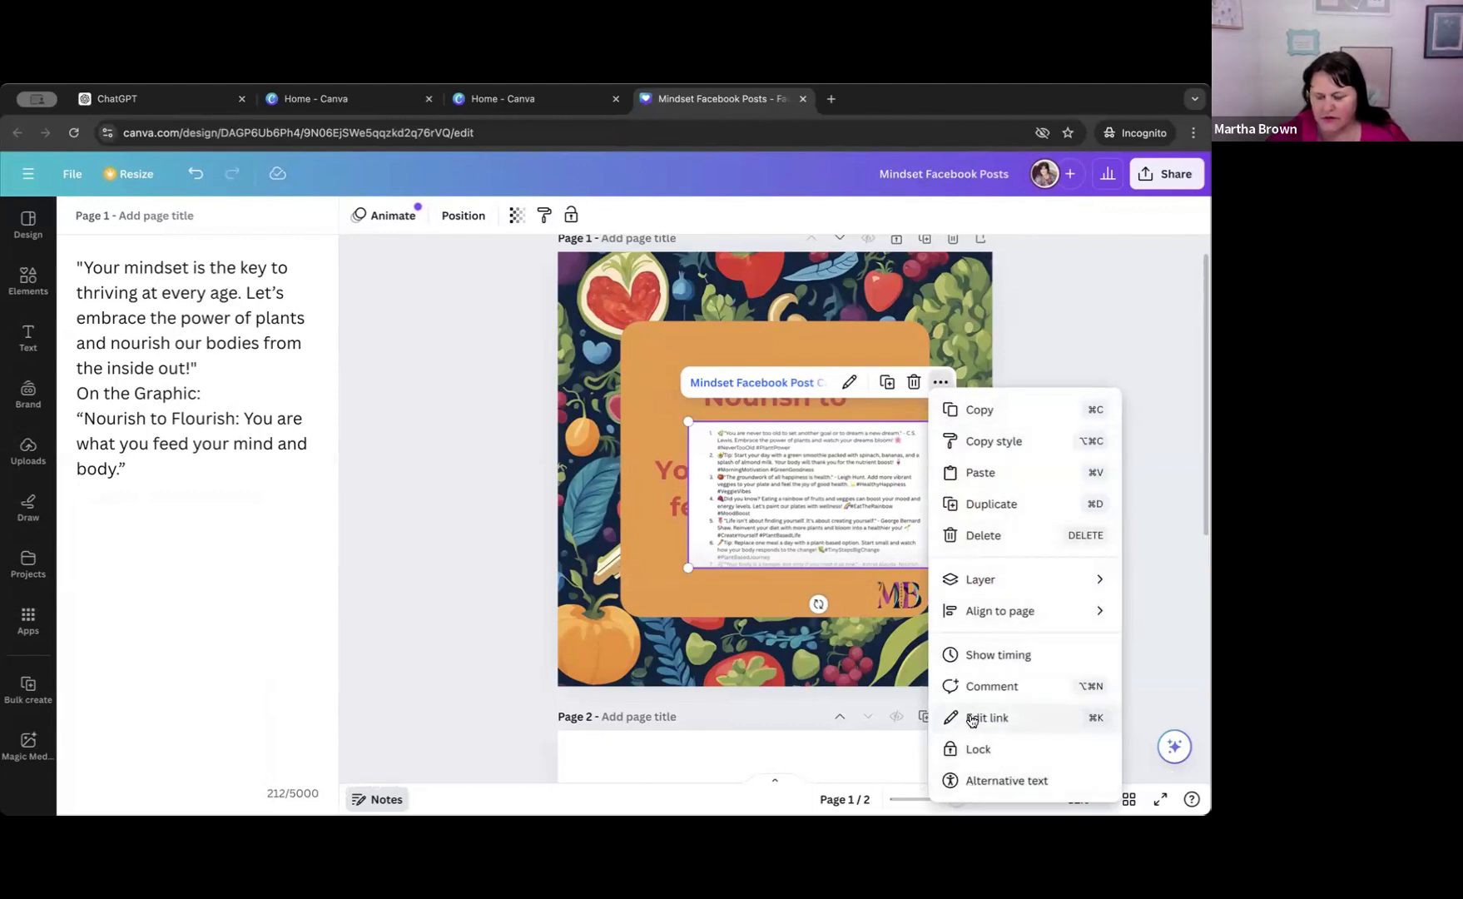
left_click(834, 409)
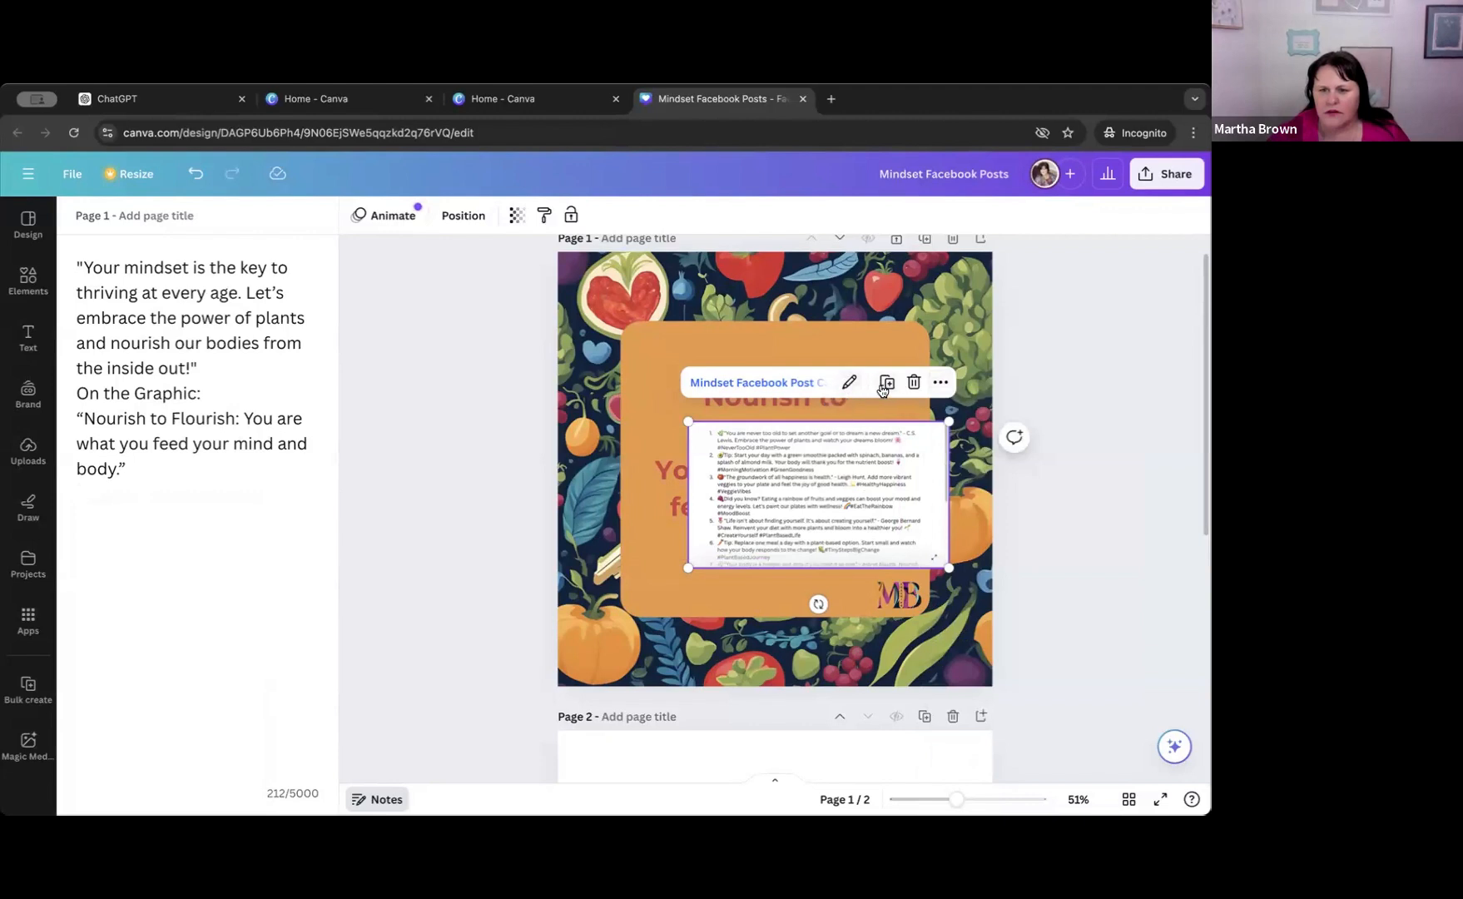
left_click(849, 383)
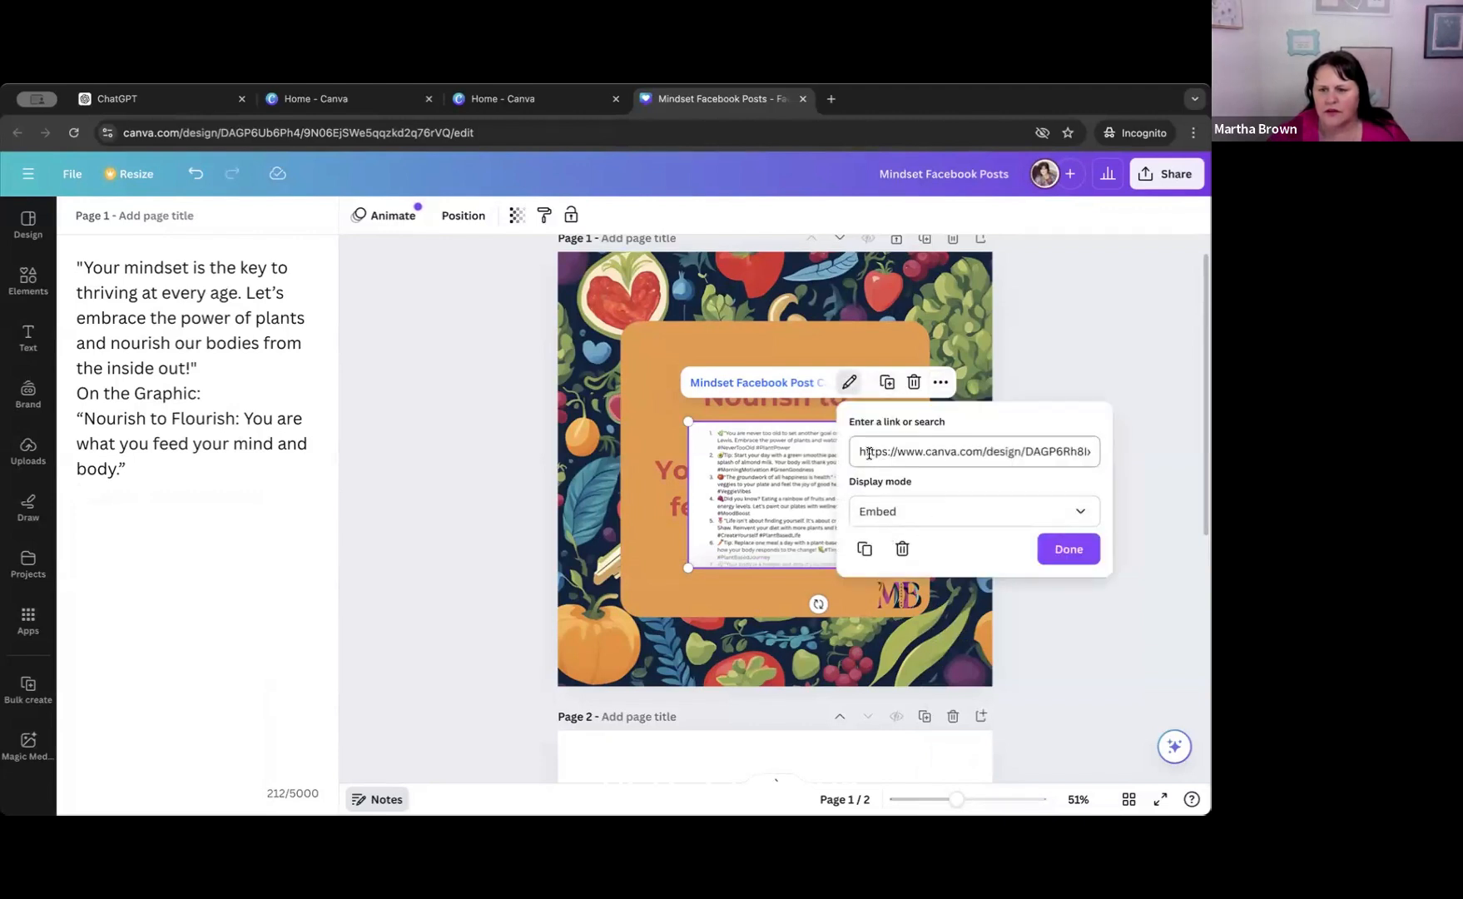
left_click_drag(860, 453, 1107, 455)
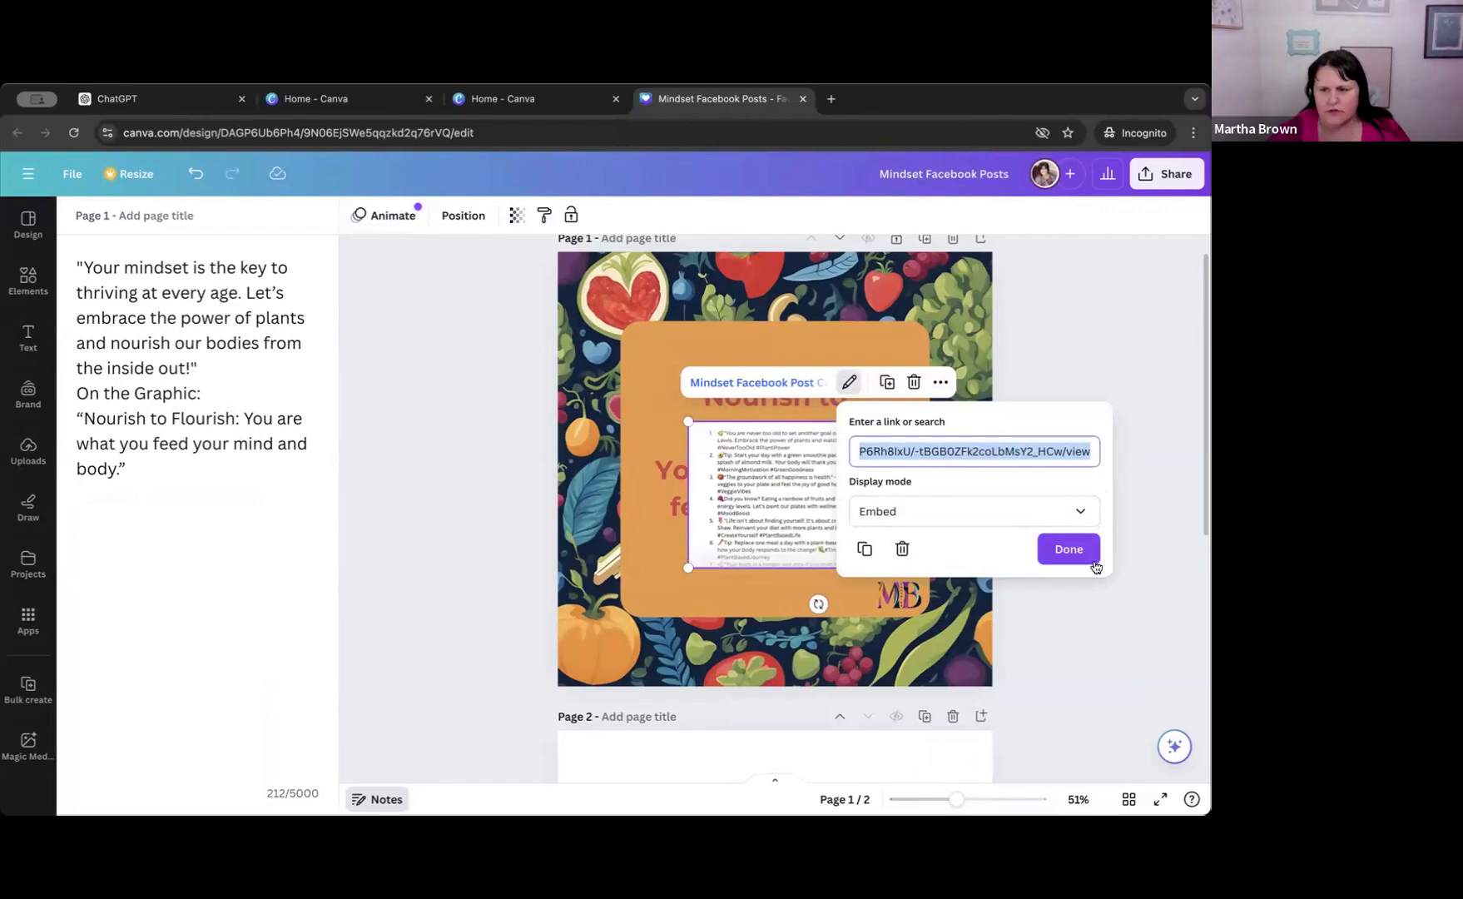
left_click(1070, 552)
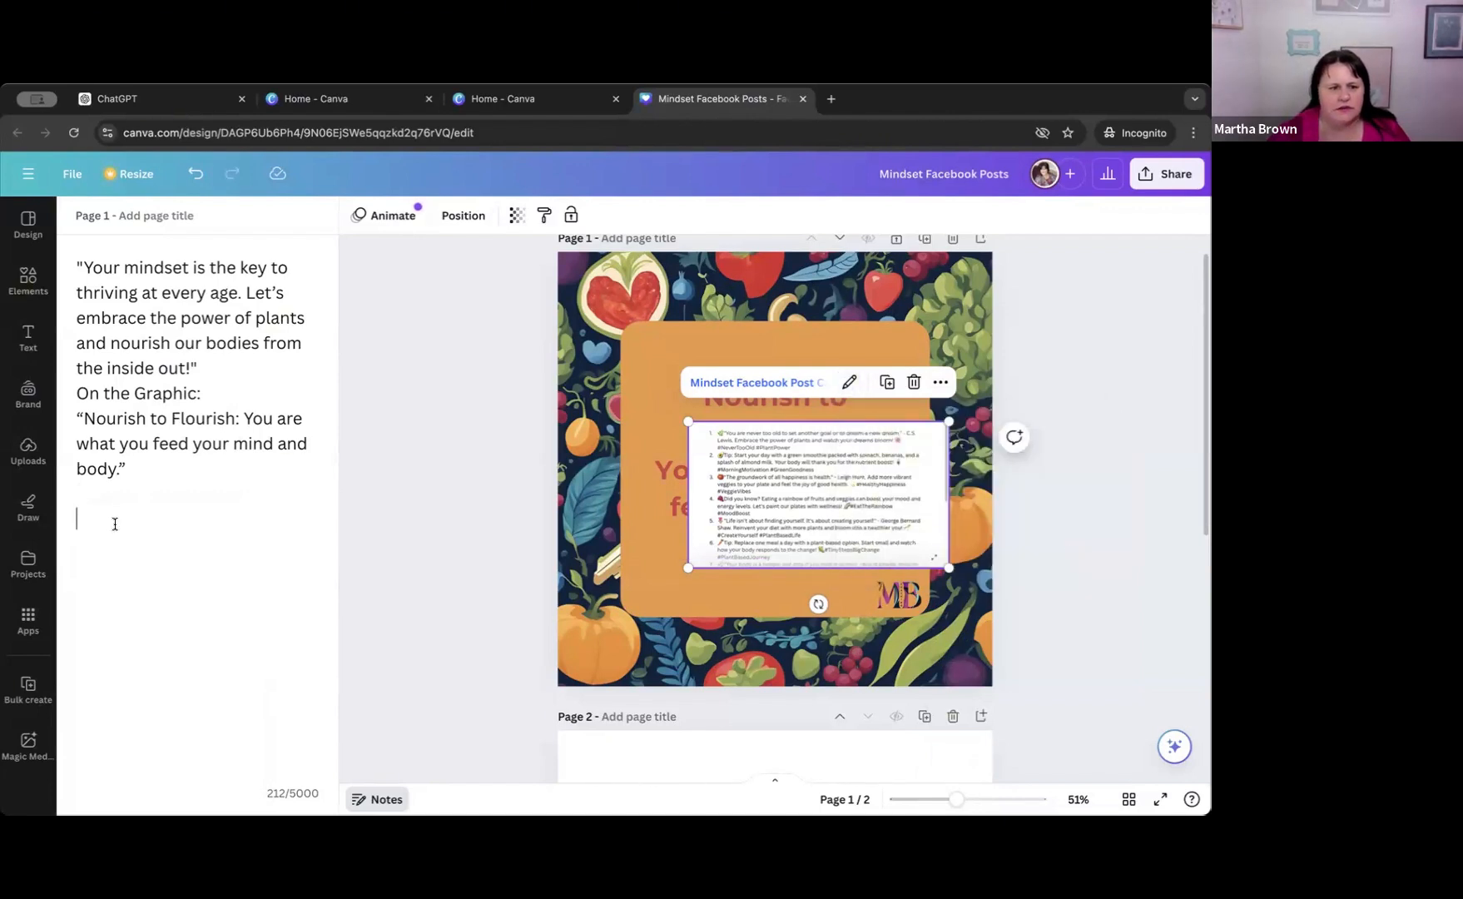
key("super+v")
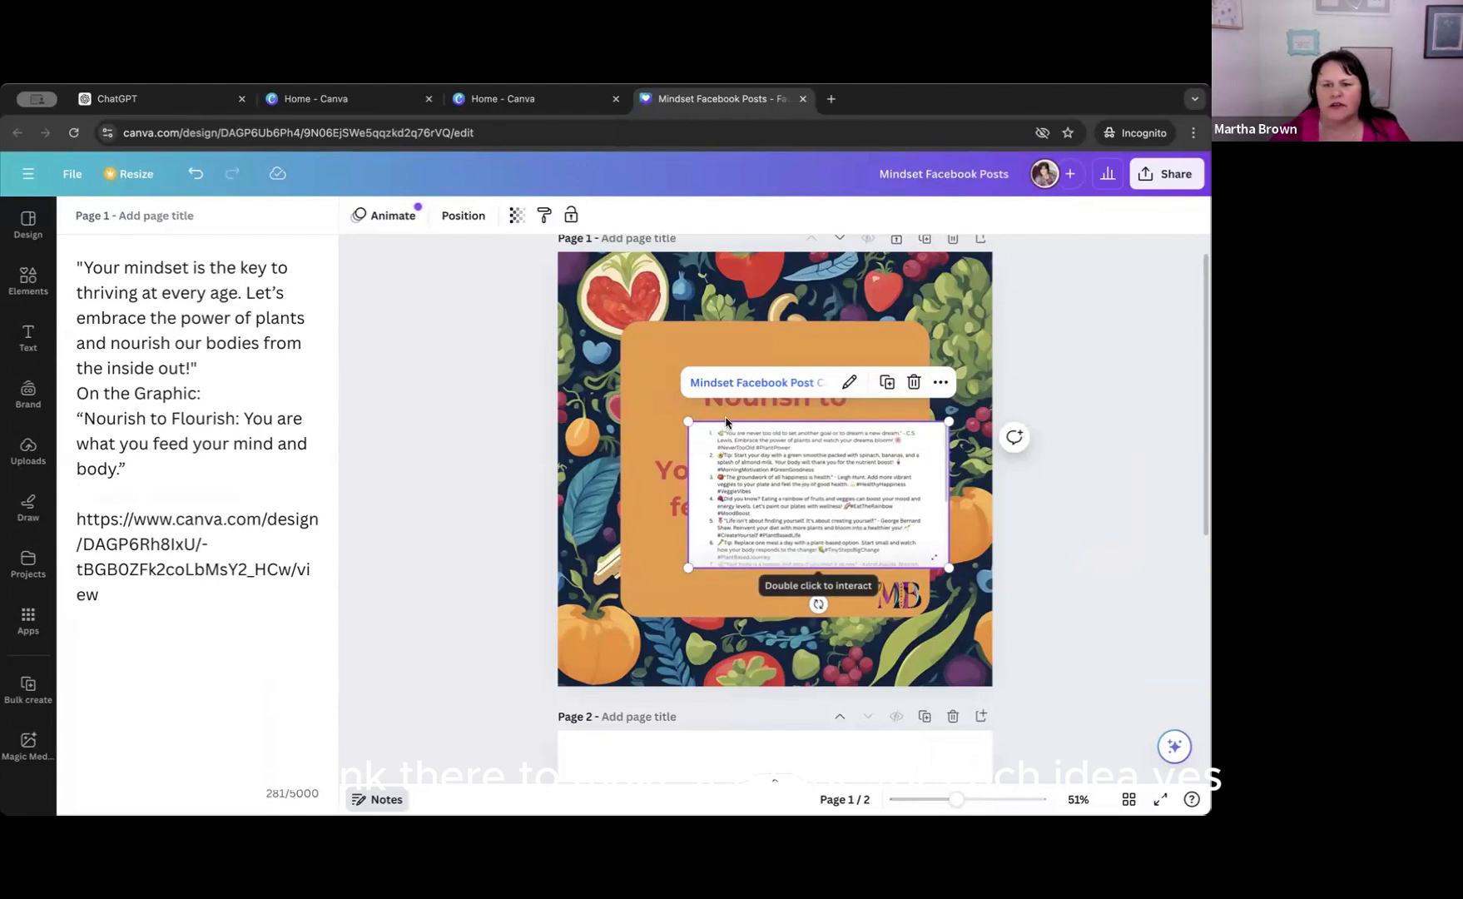
Delete the embedded captions doc from page 1.
left_click(914, 383)
left_click(582, 379)
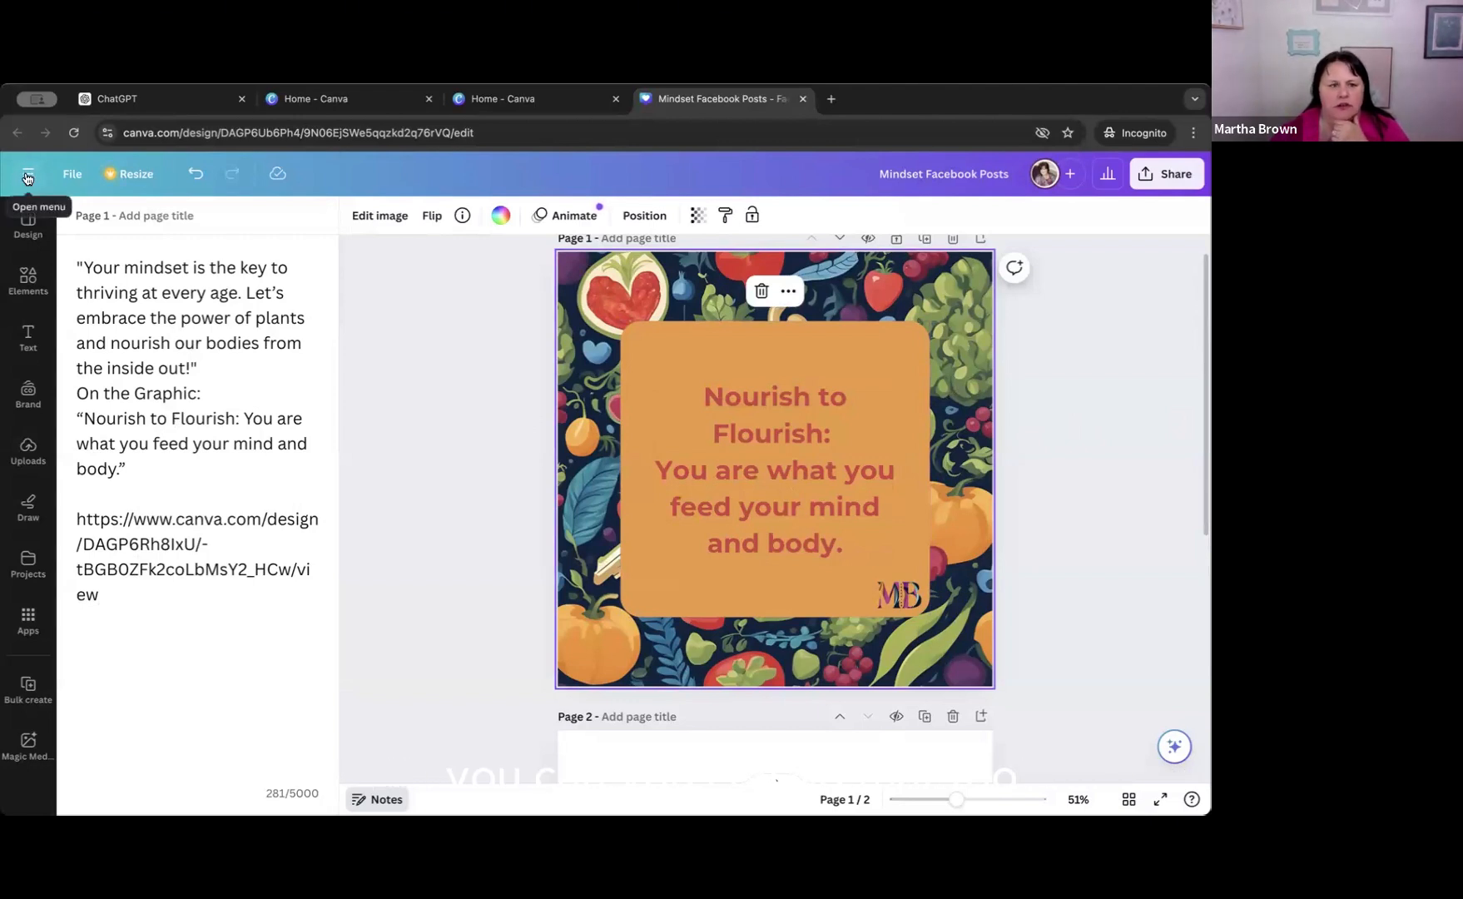
left_click(140, 596)
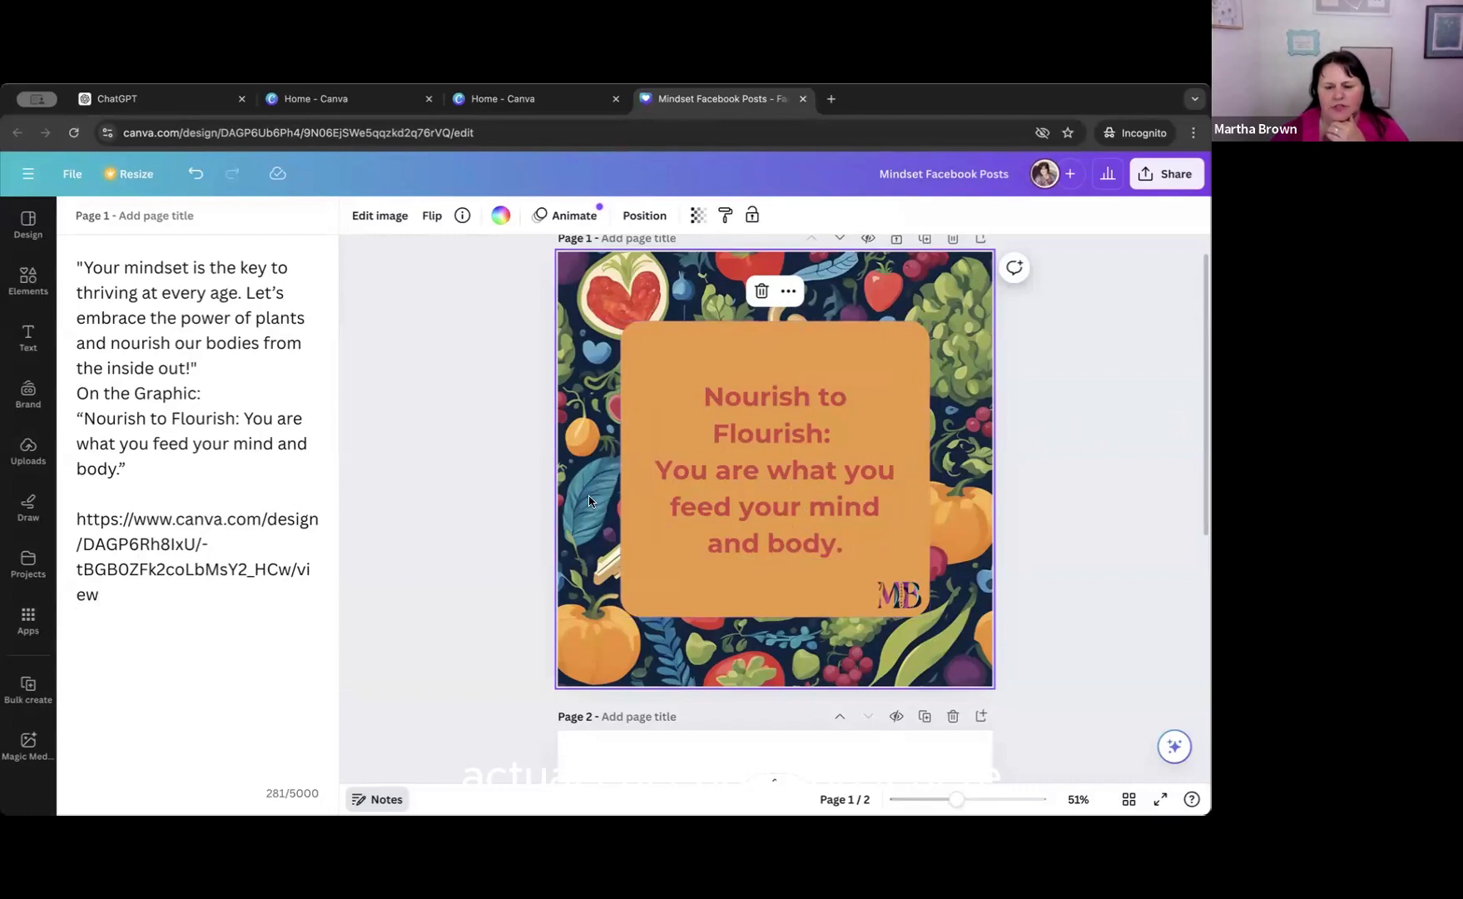
Embed the "Mindset Facebook Post Captions" doc on blank page 2, enlarge it to nearly the page's width and move it toward the middle.
scroll(591, 500, "down", 3)
scroll(624, 503, "down", 3)
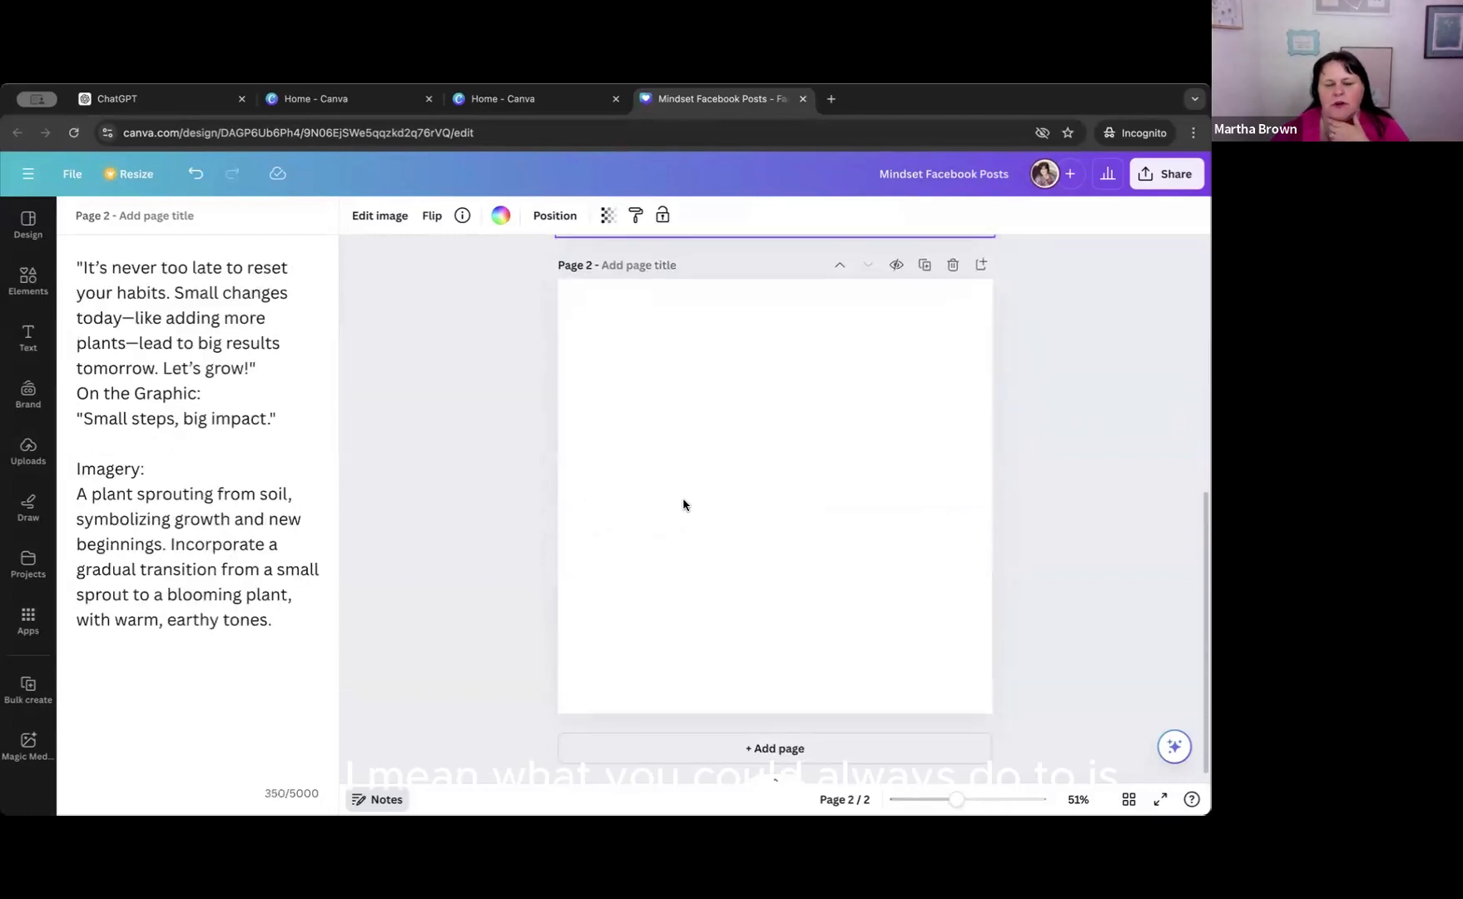
scroll(682, 501, "up", 3)
left_click(715, 599)
scroll(714, 595, "up", 3)
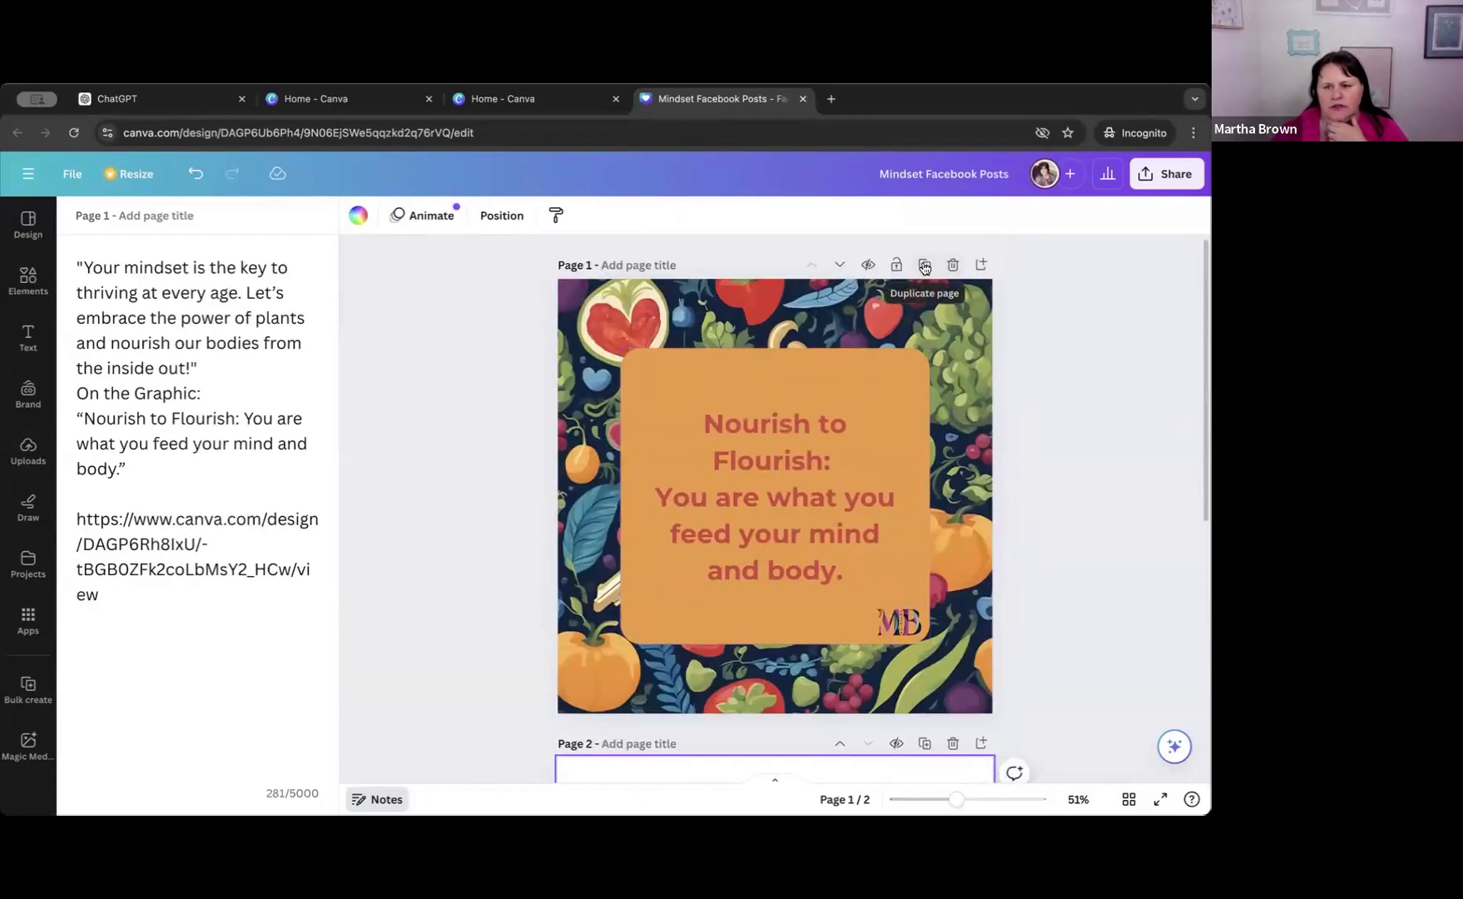
scroll(714, 652, "down", 3)
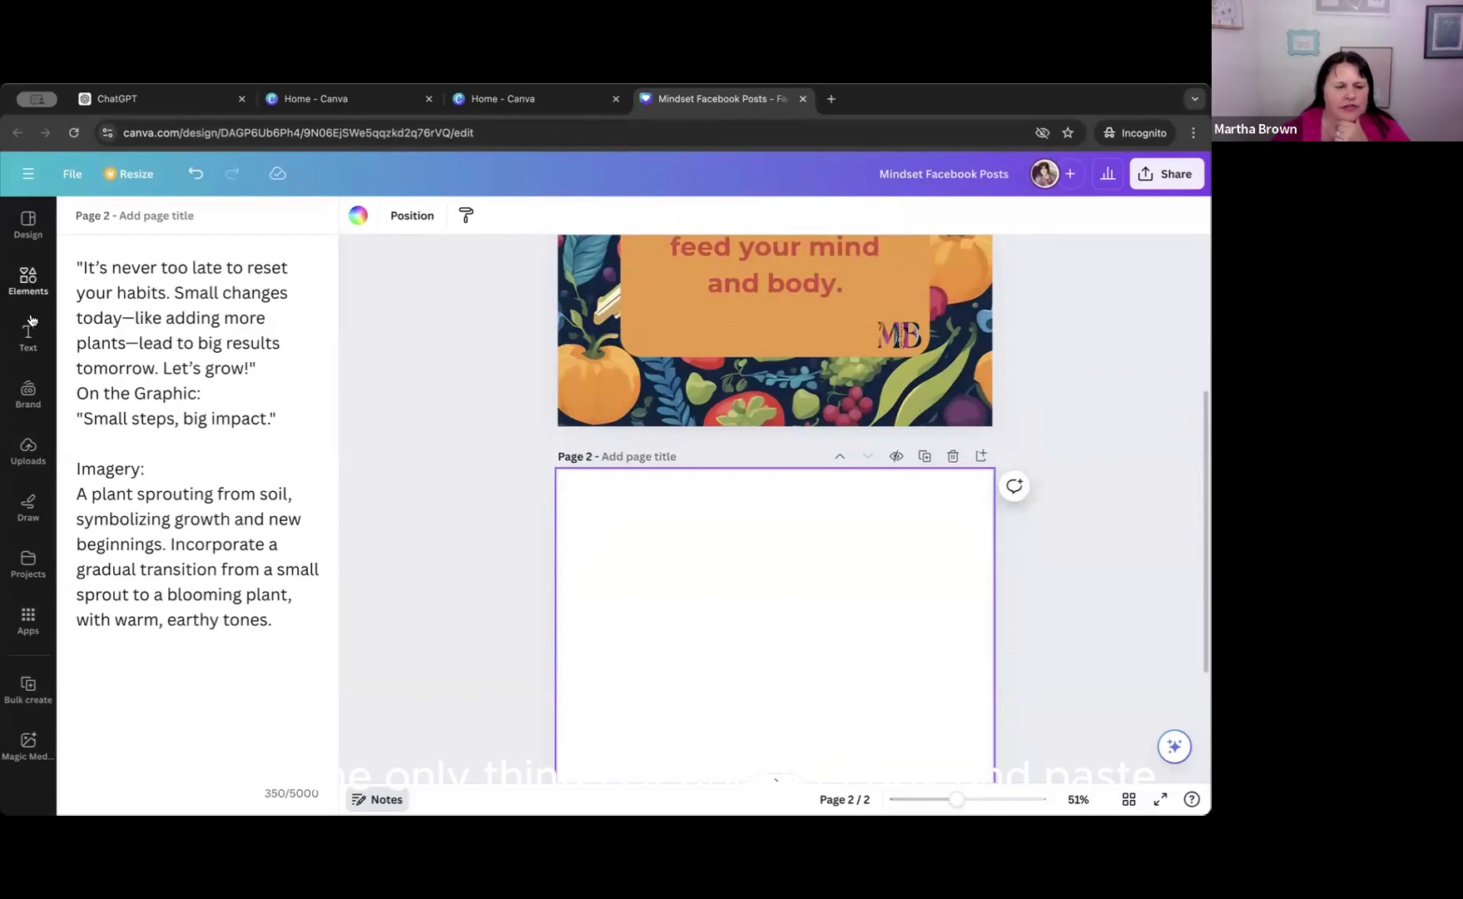
left_click(26, 570)
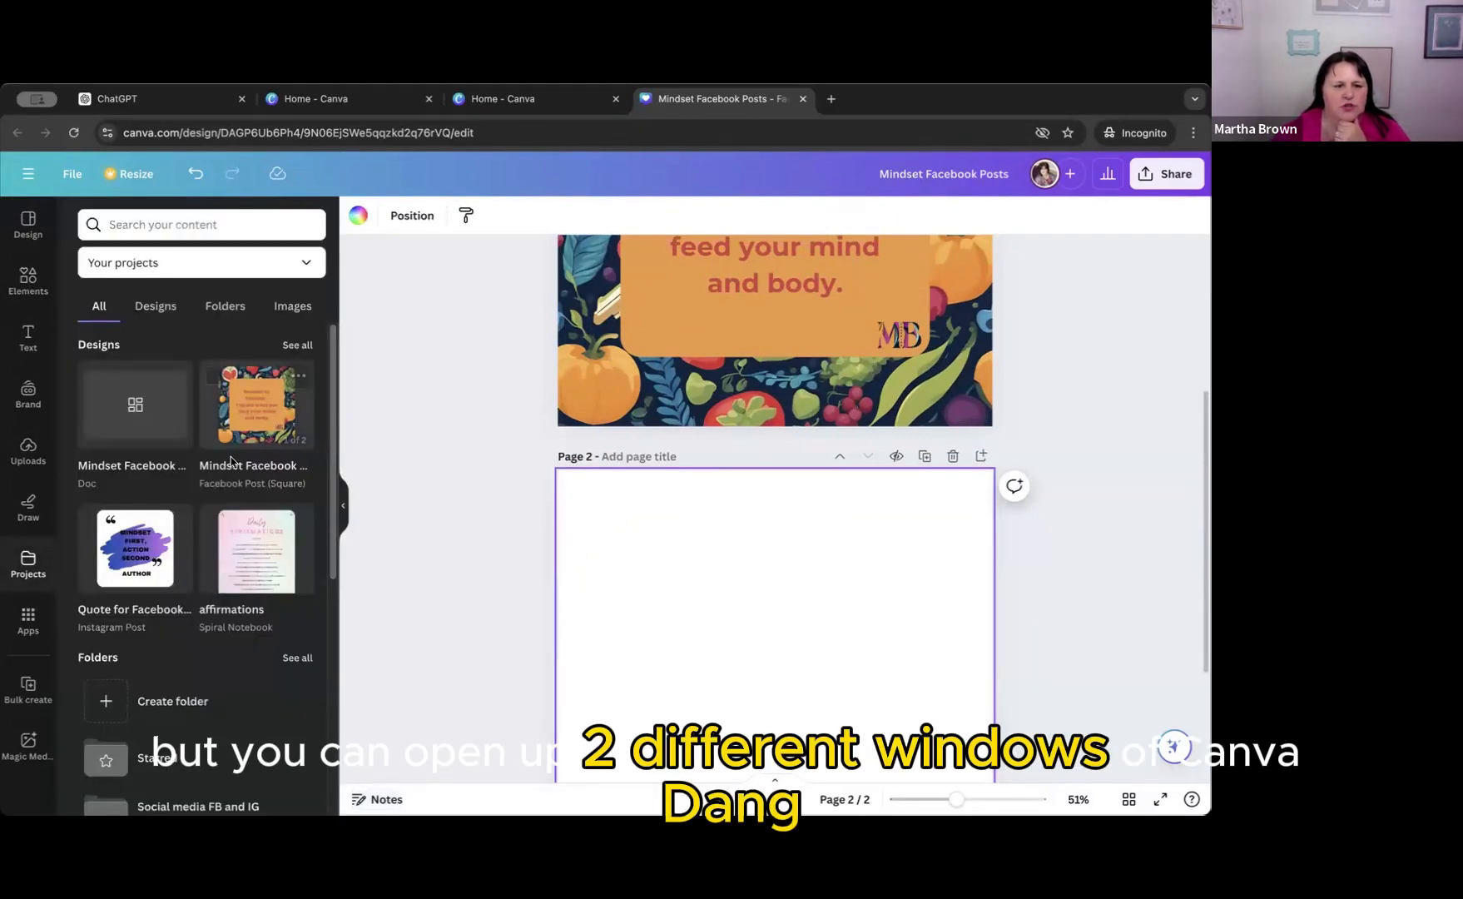
left_click(135, 403)
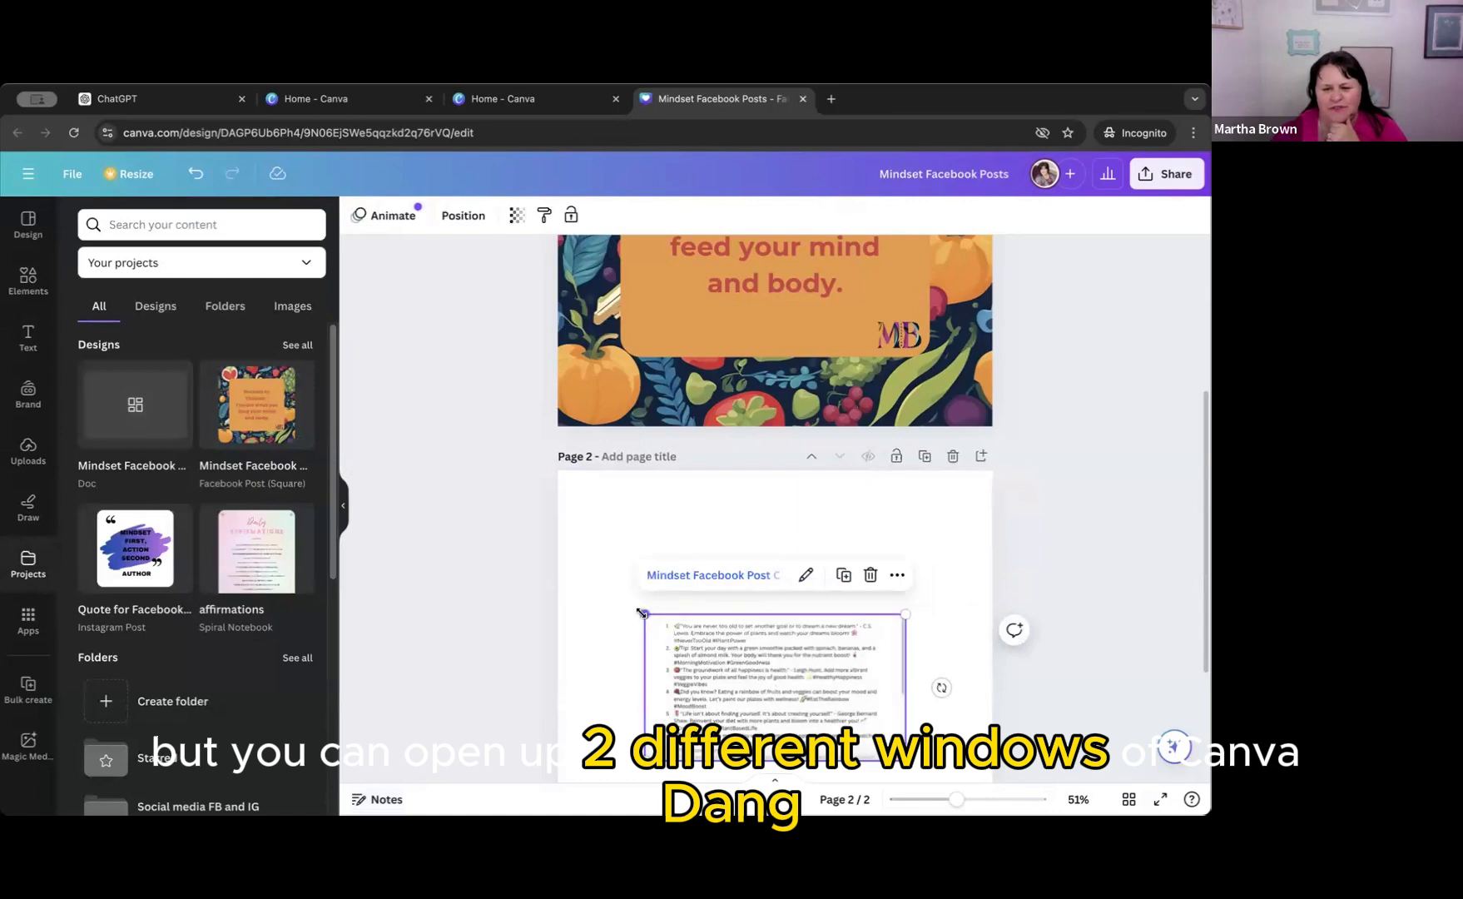
left_click_drag(645, 614, 561, 568)
left_click_drag(903, 569, 987, 522)
scroll(981, 612, "down", 2)
scroll(981, 611, "down", 1)
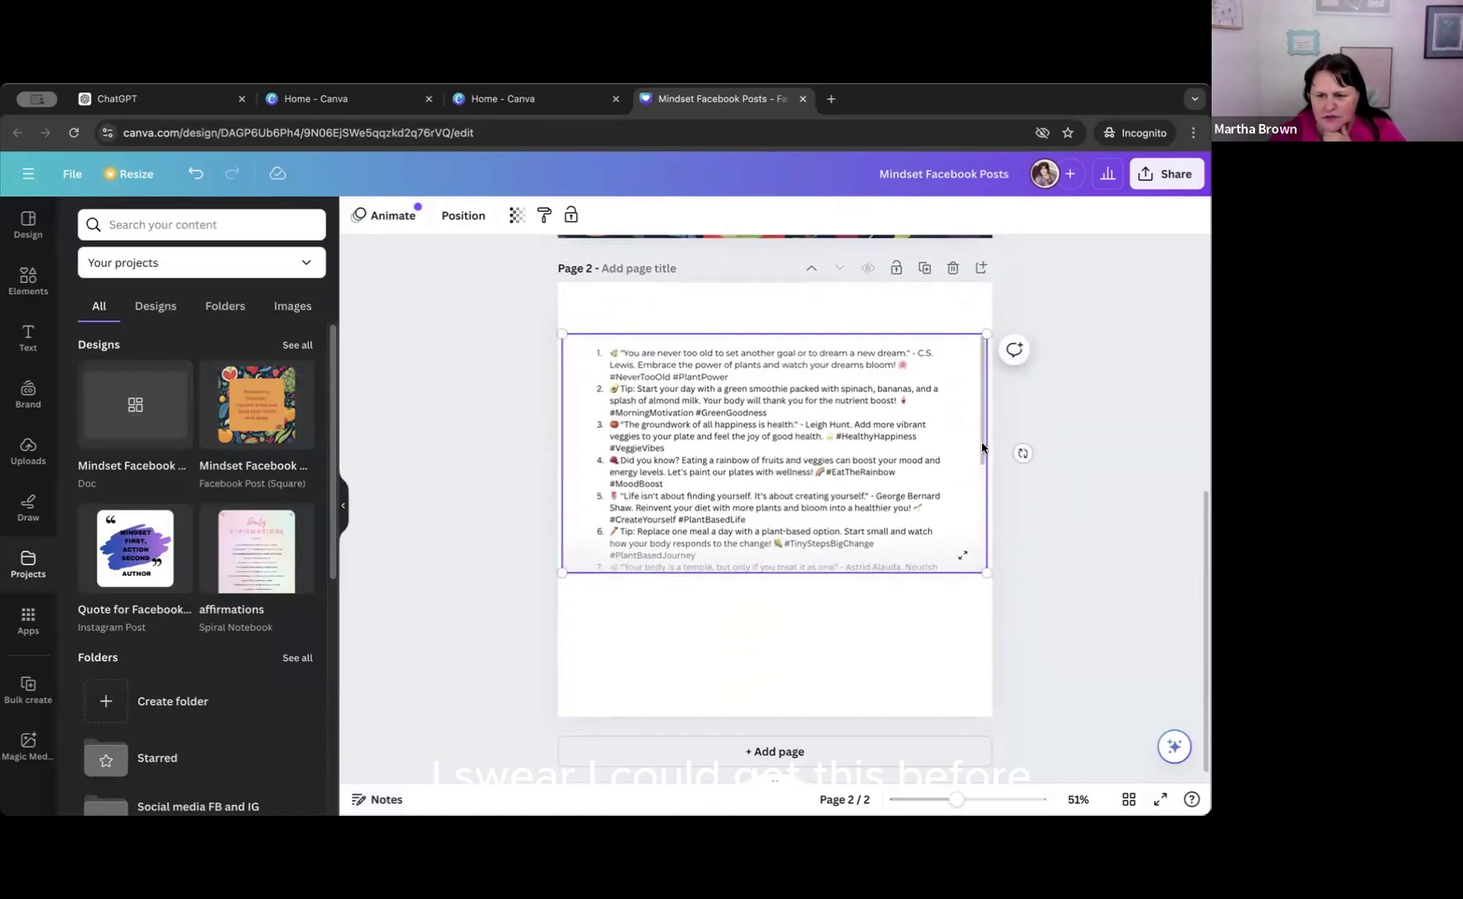
left_click_drag(982, 445, 982, 485)
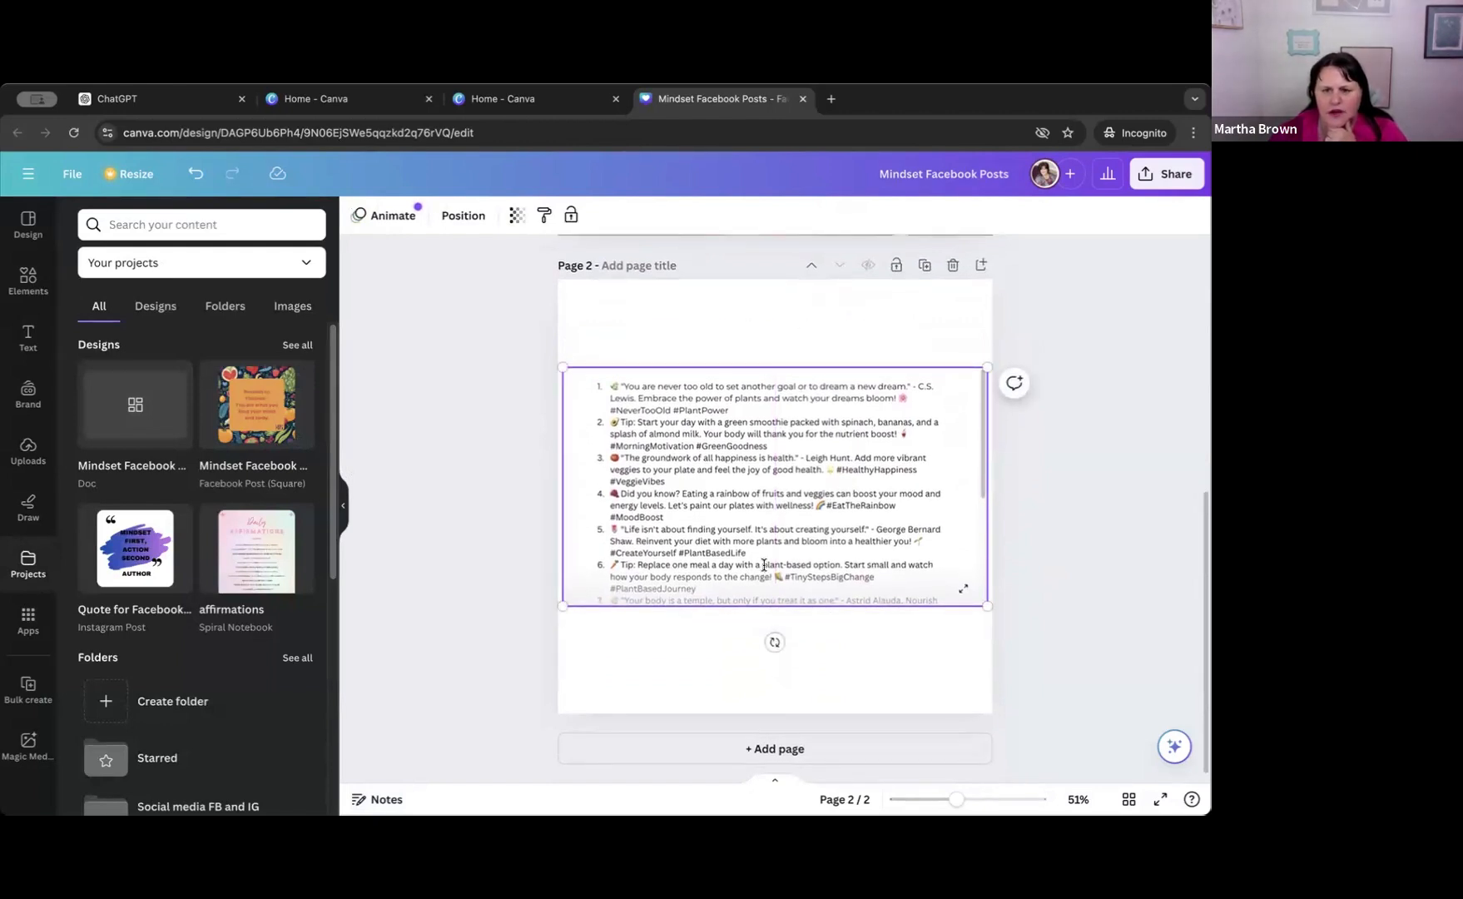
Select and copy all the numbered captions inside the embedded doc on page 2, from the last one back to the first.
scroll(761, 567, "up", 1)
left_click(897, 347)
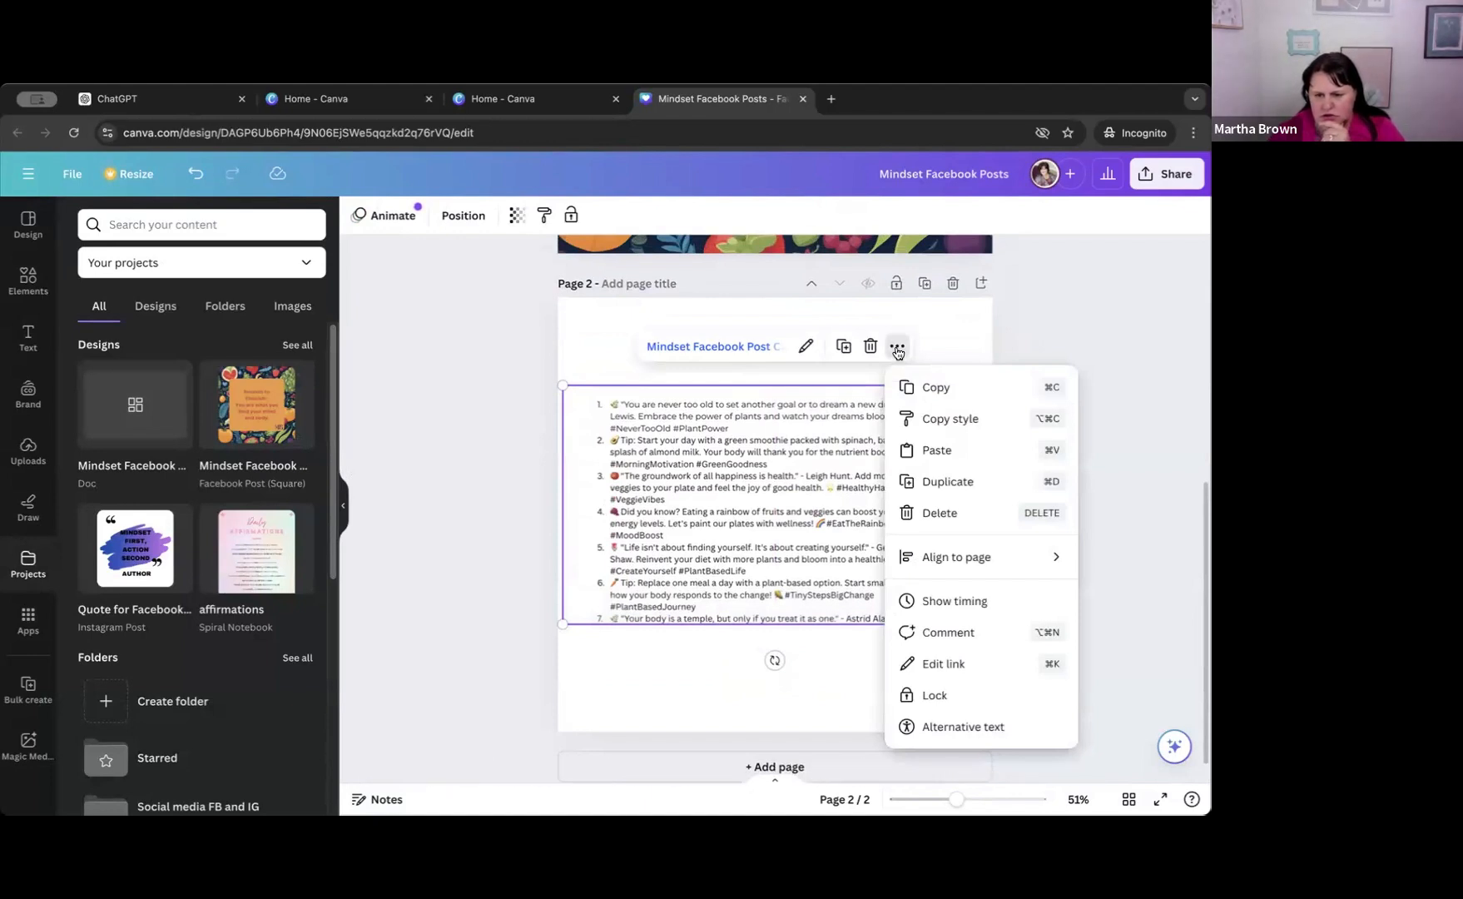
left_click(897, 346)
scroll(761, 580, "down", 3)
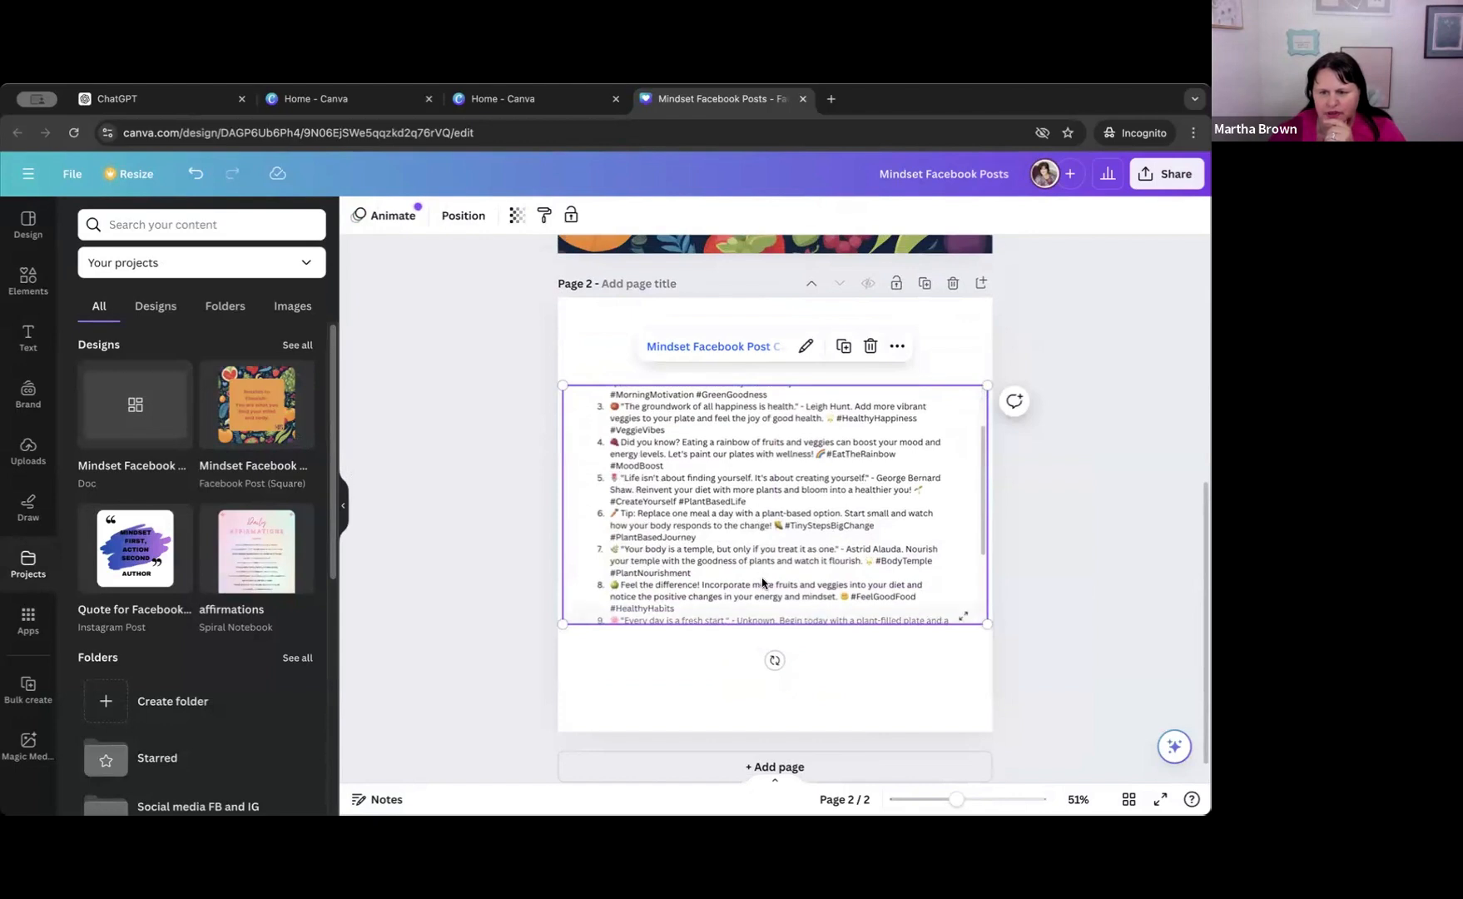
scroll(762, 582, "down", 5)
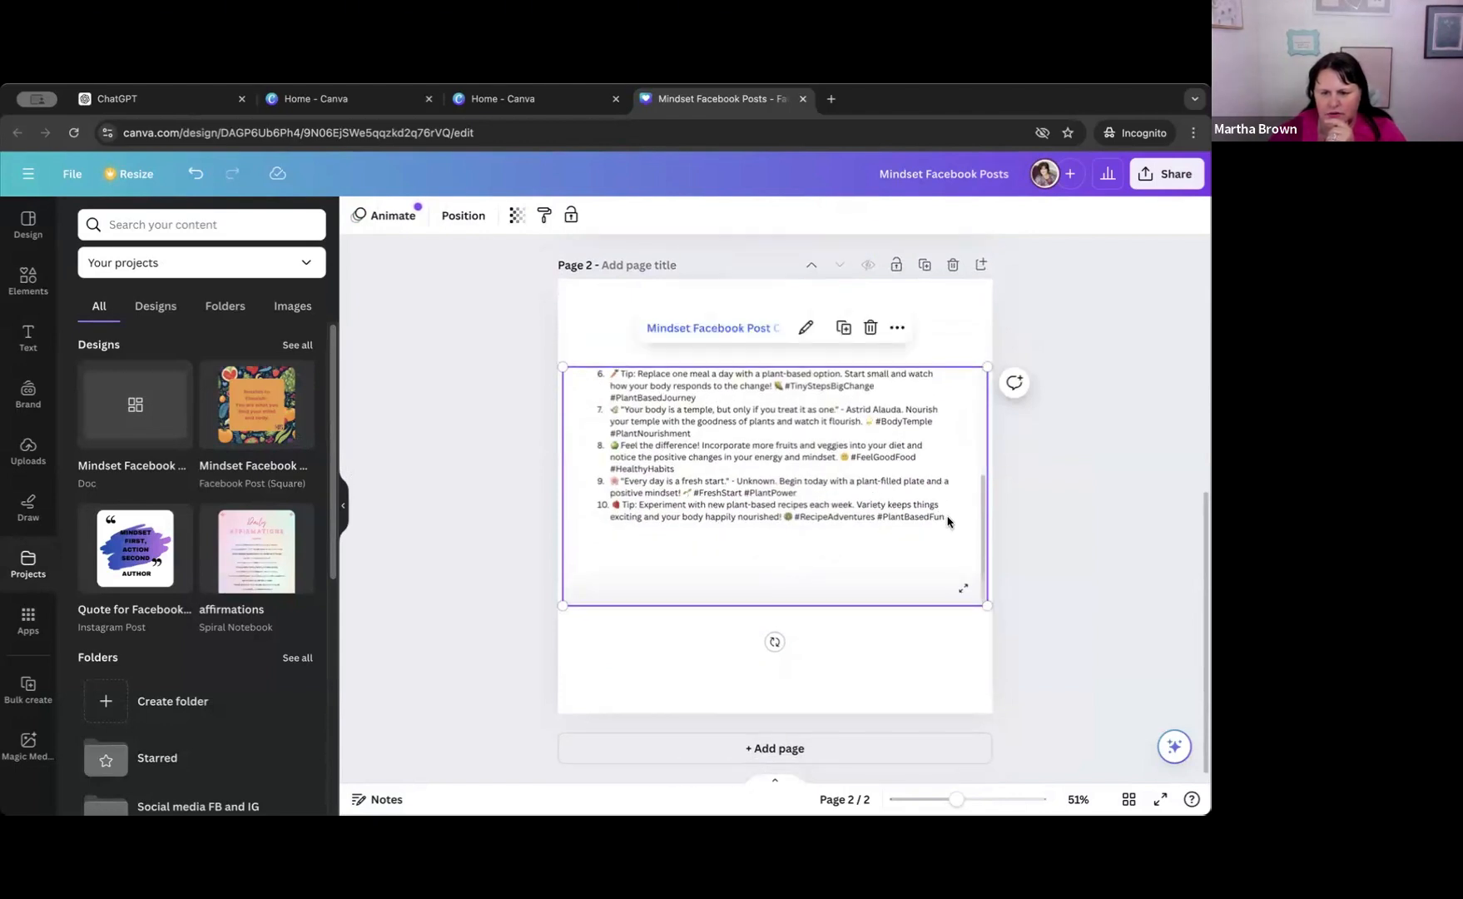
left_click_drag(944, 520, 603, 385)
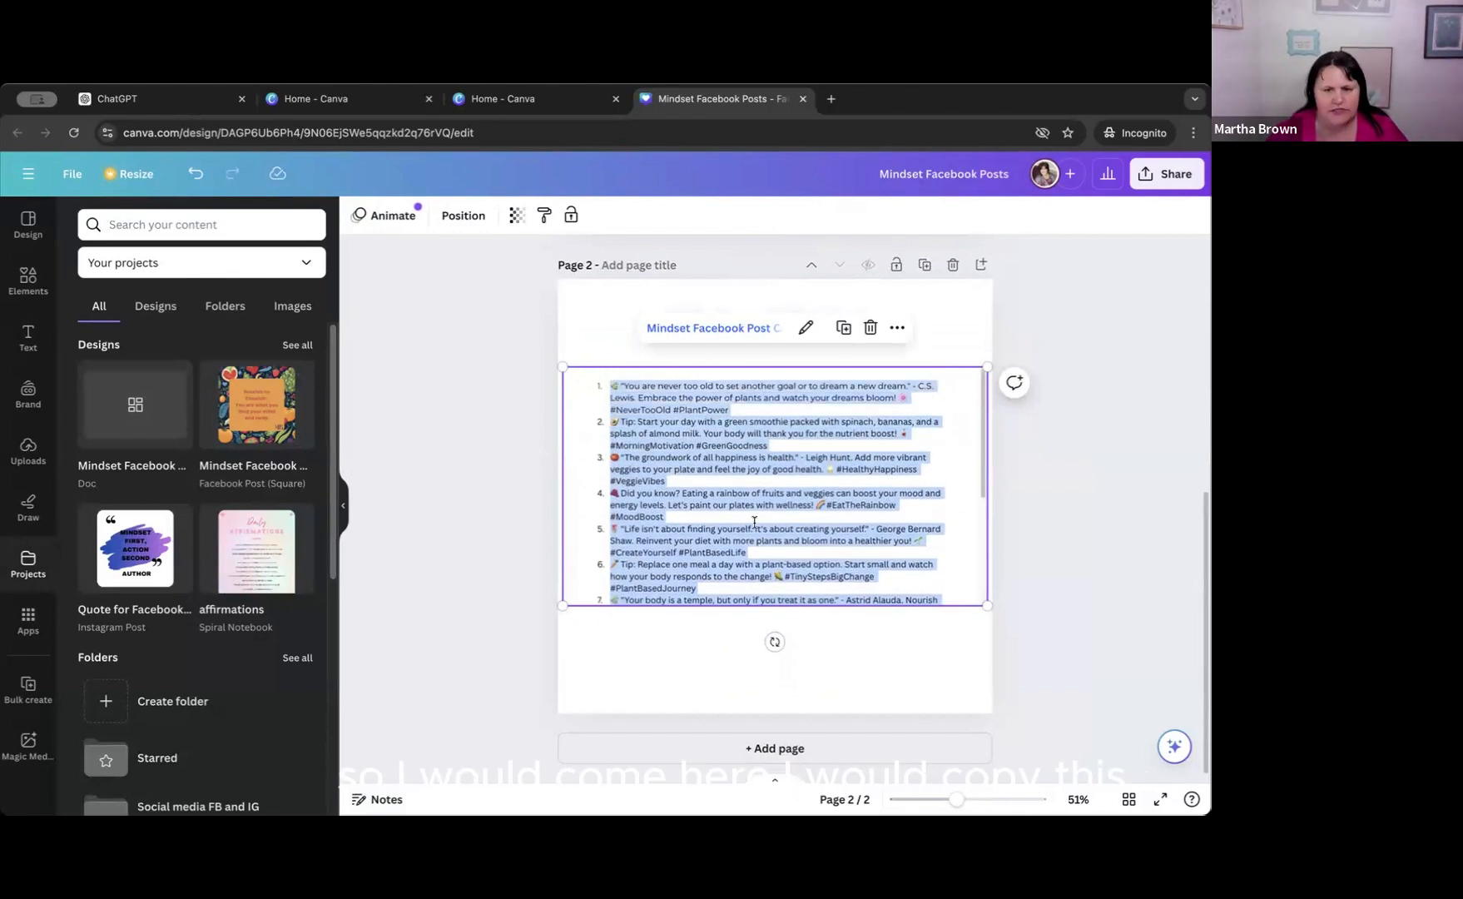
Replace the doc link in page 1's notes with the copied captions.
left_click(376, 798)
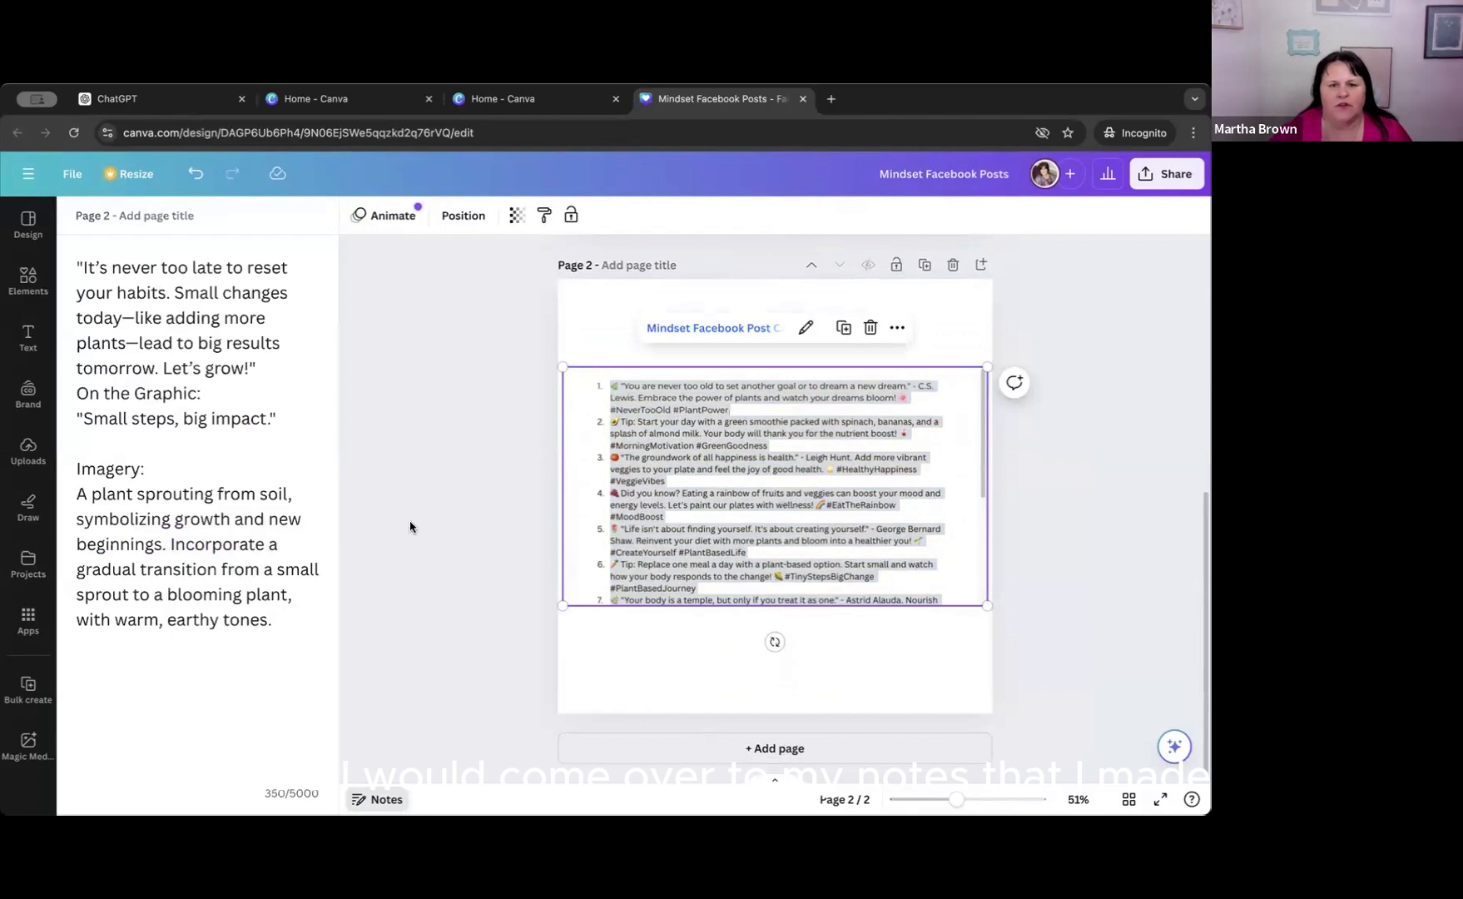
scroll(584, 375, "up", 3)
left_click(589, 383)
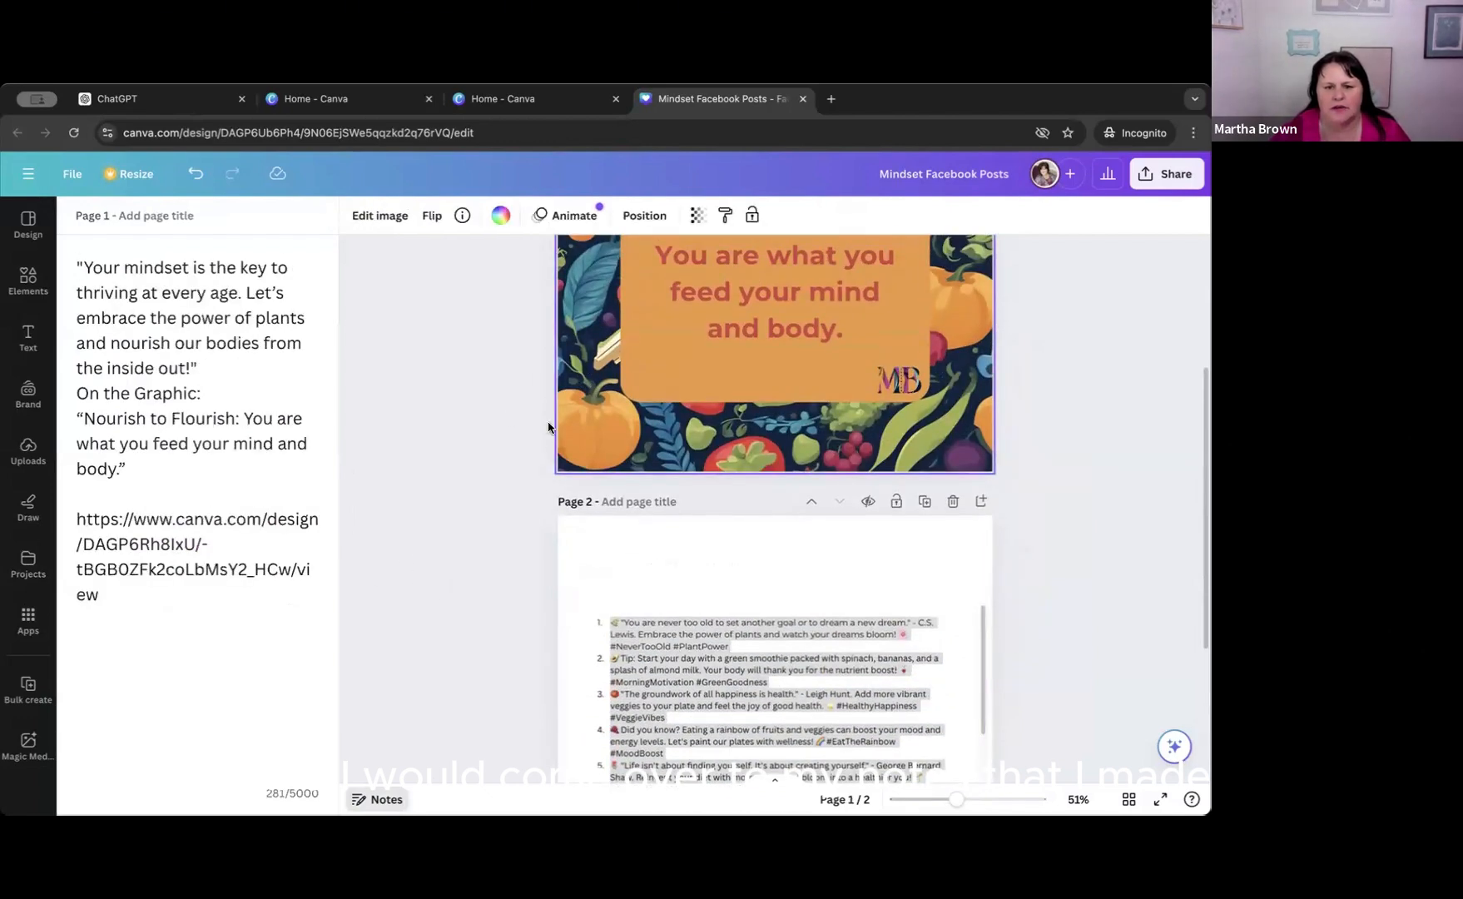
left_click_drag(125, 599, 62, 515)
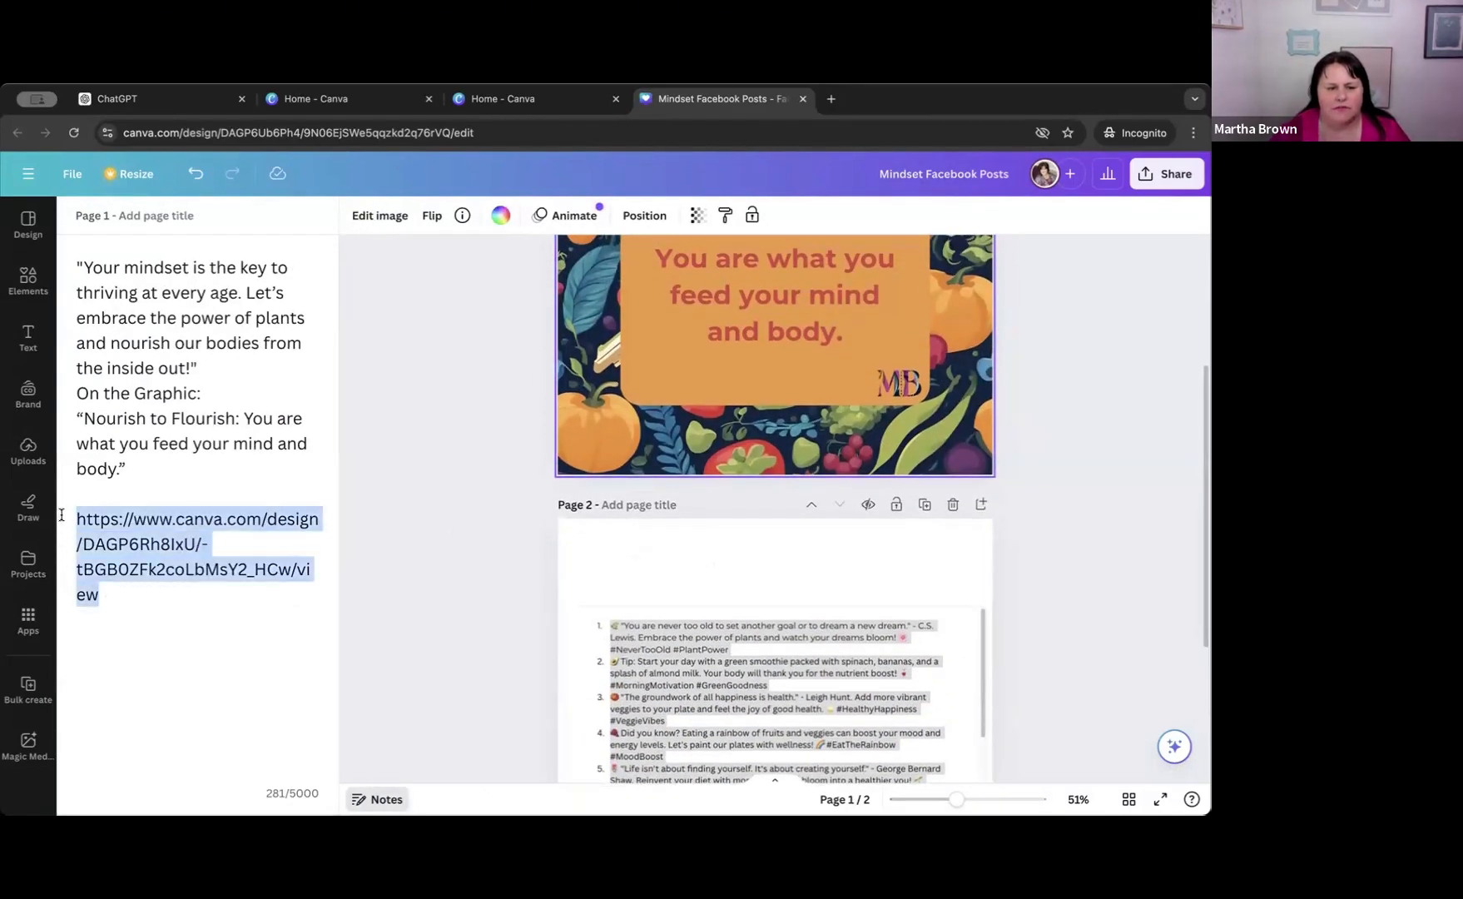
key("ctrl+v")
scroll(185, 576, "up", 10)
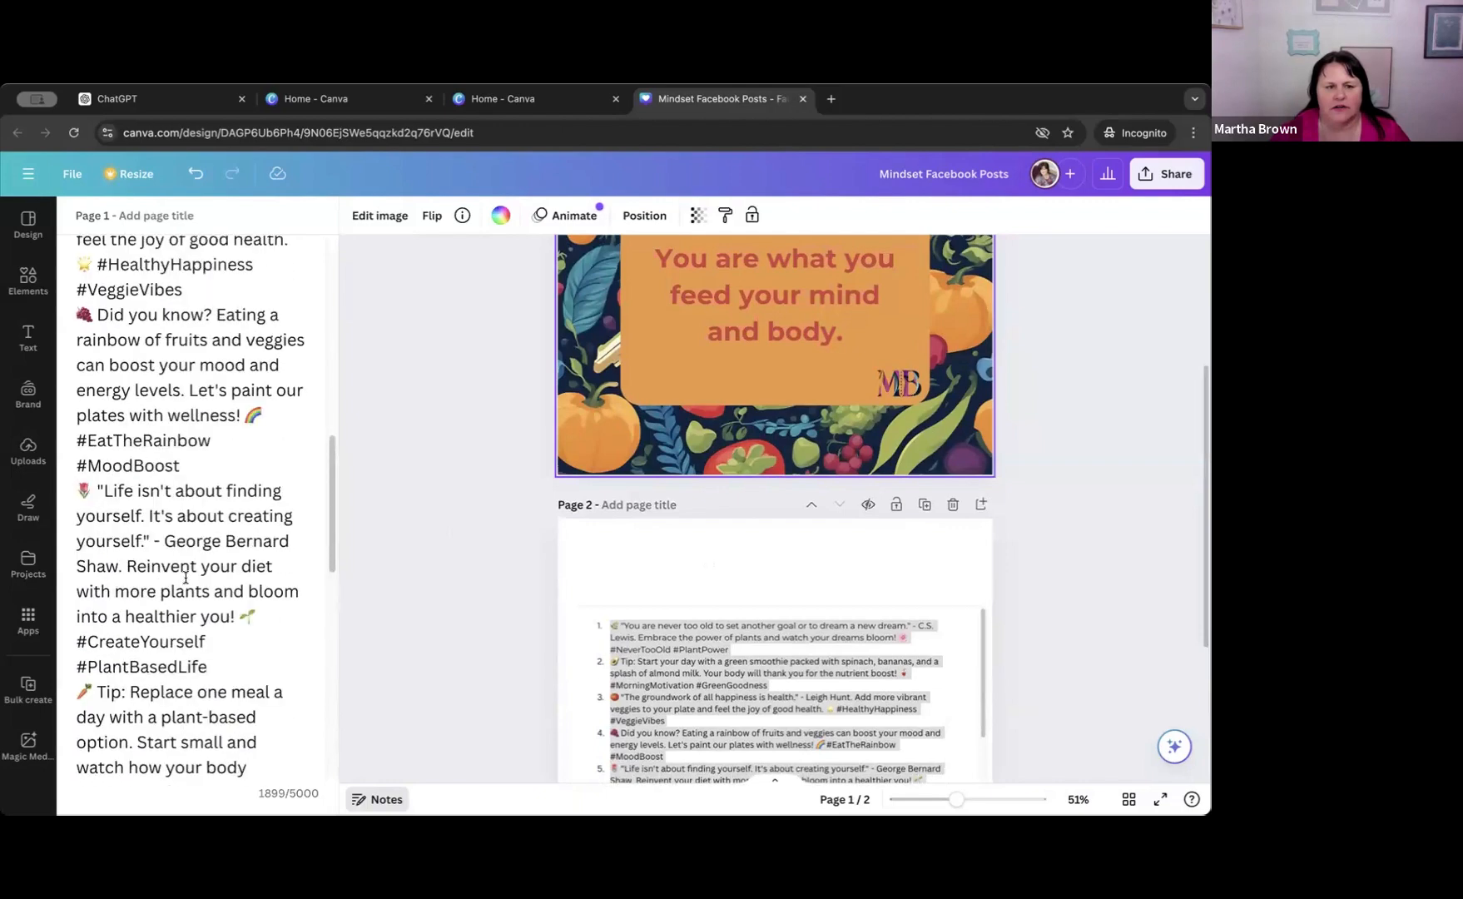
scroll(184, 576, "up", 5)
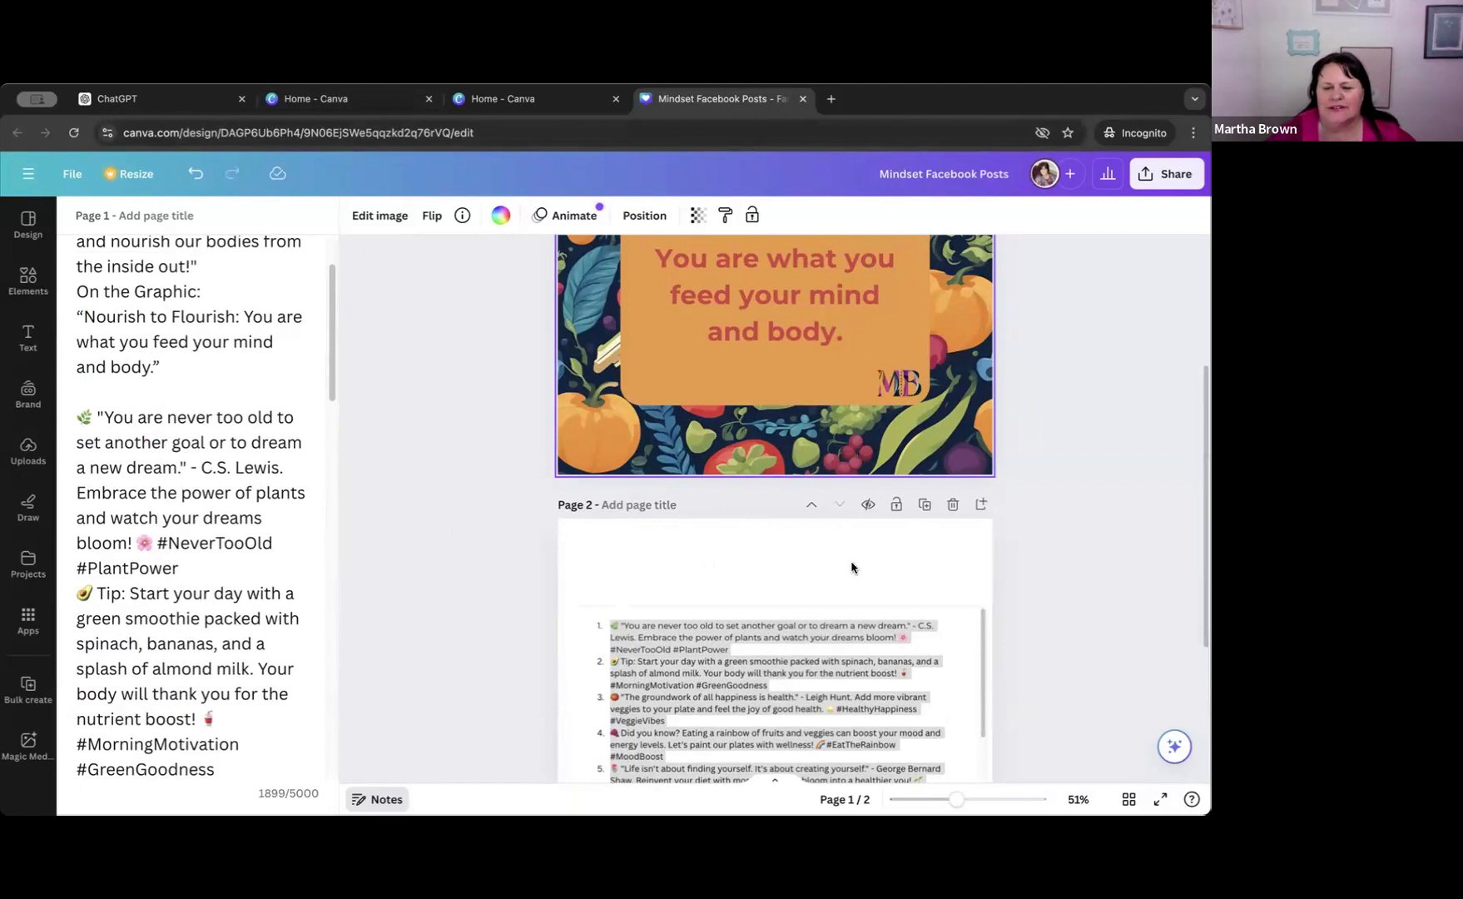
Delete the embedded captions doc from page 2.
scroll(940, 565, "down", 2)
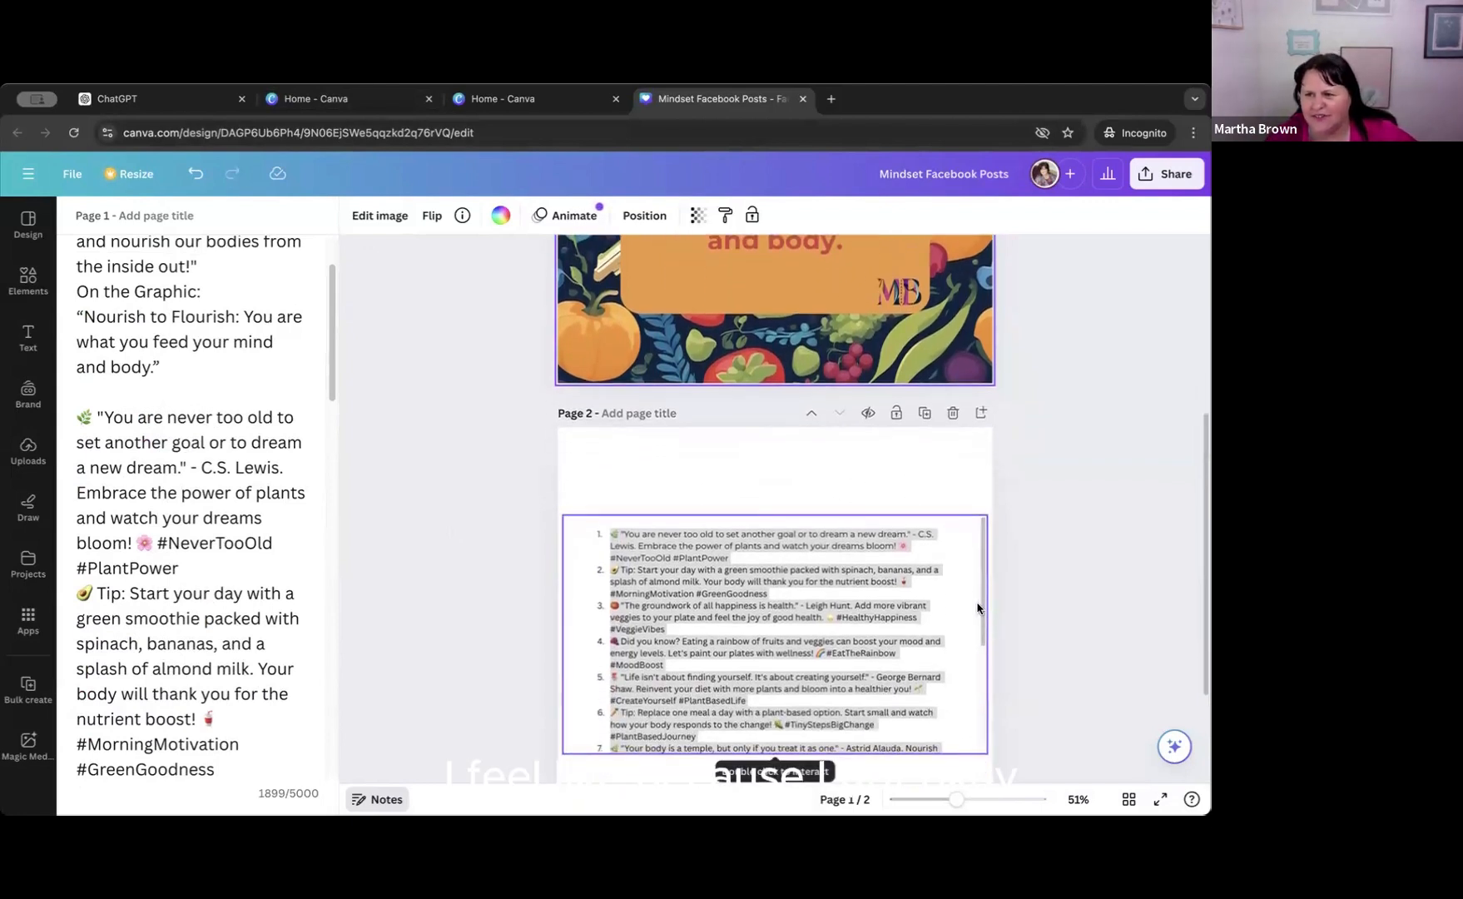
left_click(838, 655)
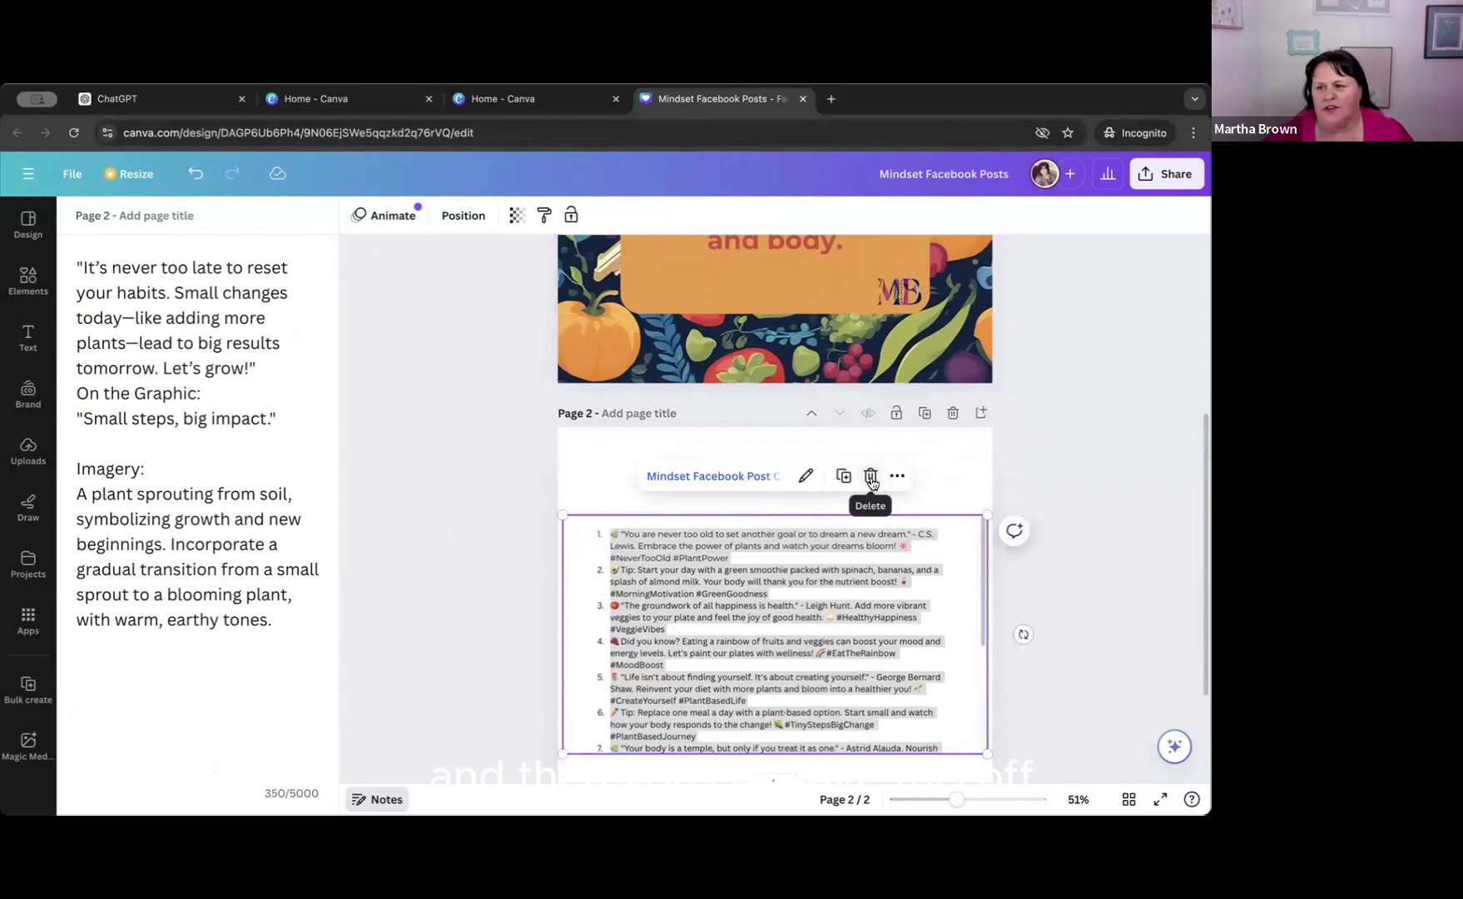
left_click(871, 476)
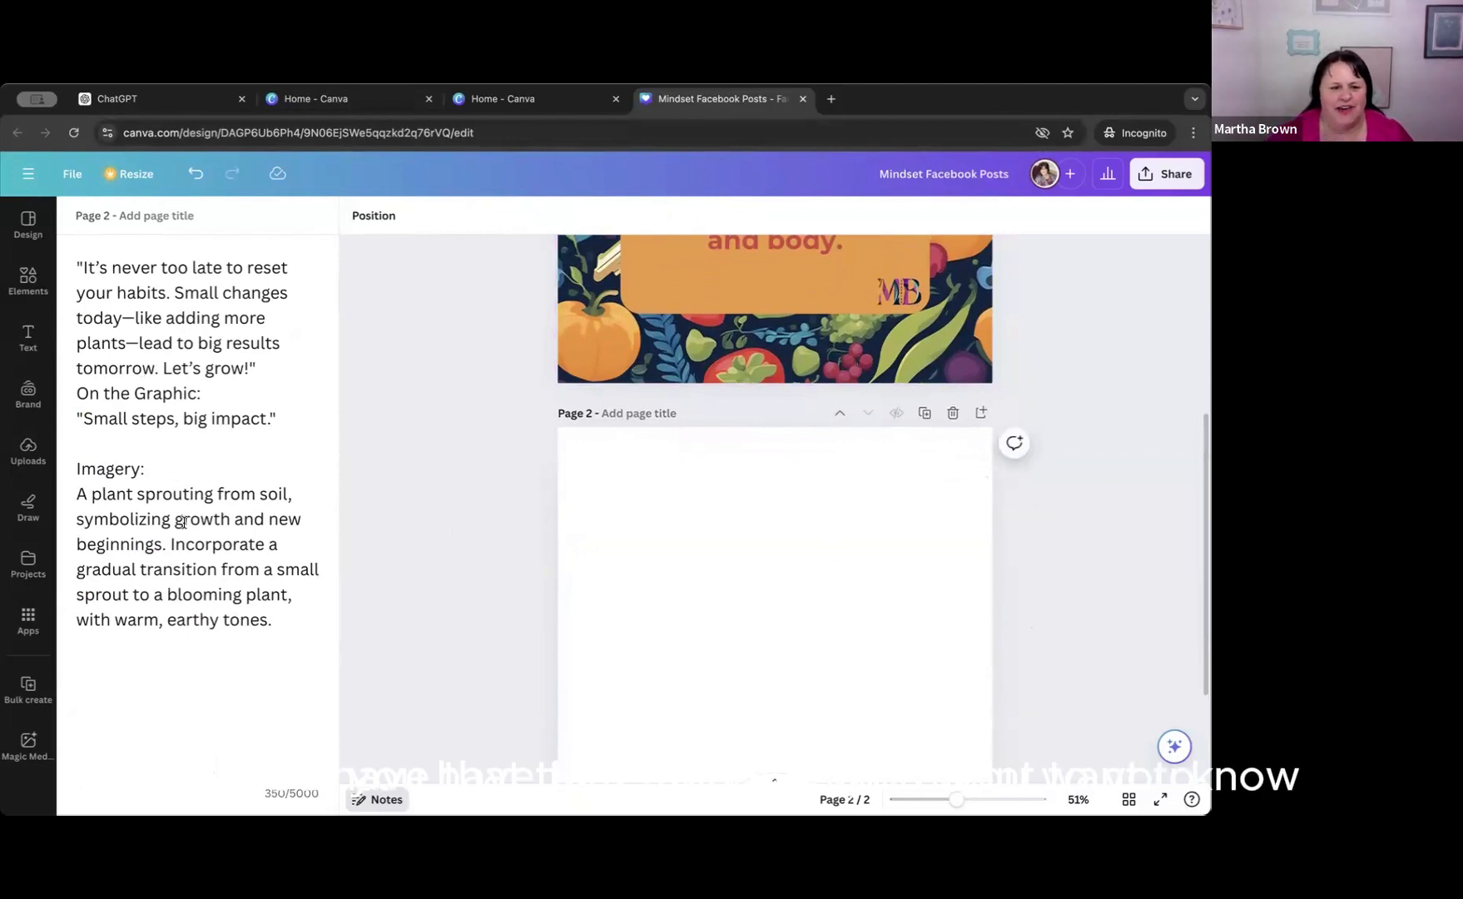
left_click(587, 339)
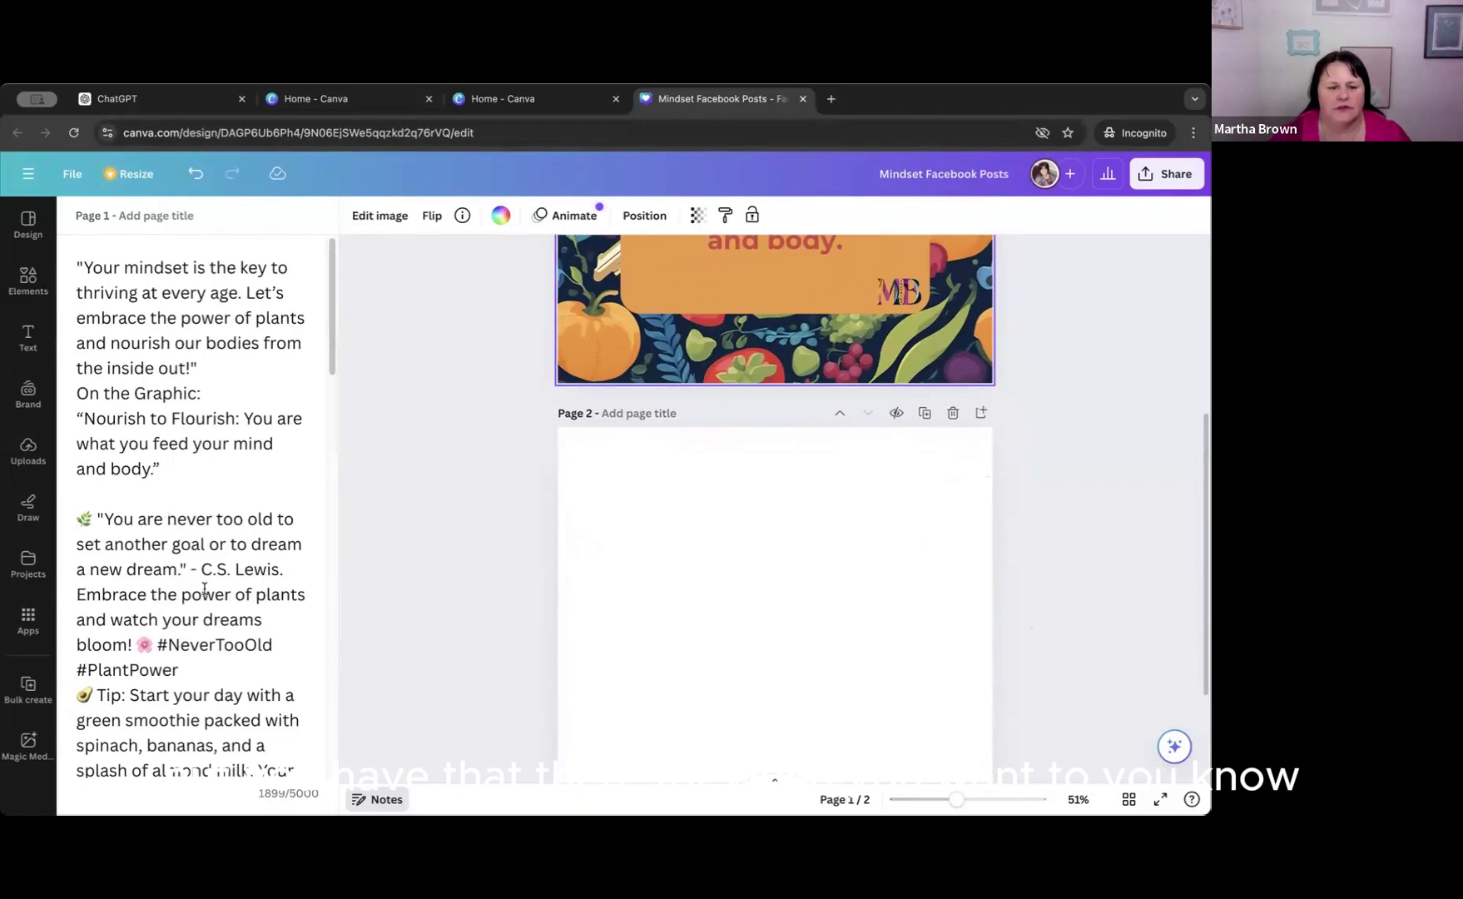
scroll(125, 424, "down", 5)
left_click(593, 636)
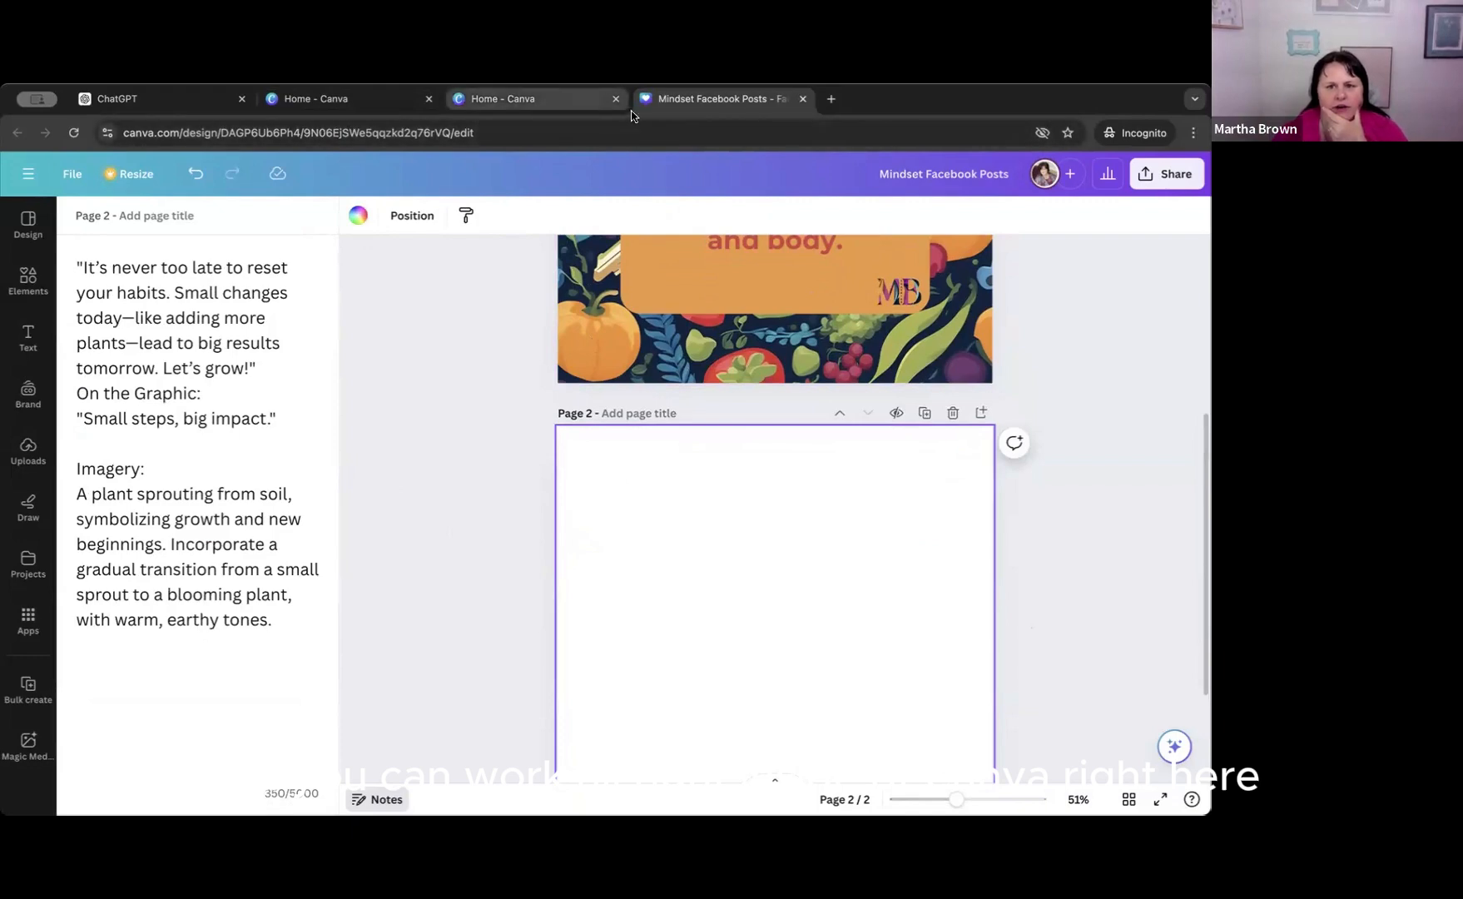
scroll(416, 368, "up", 4)
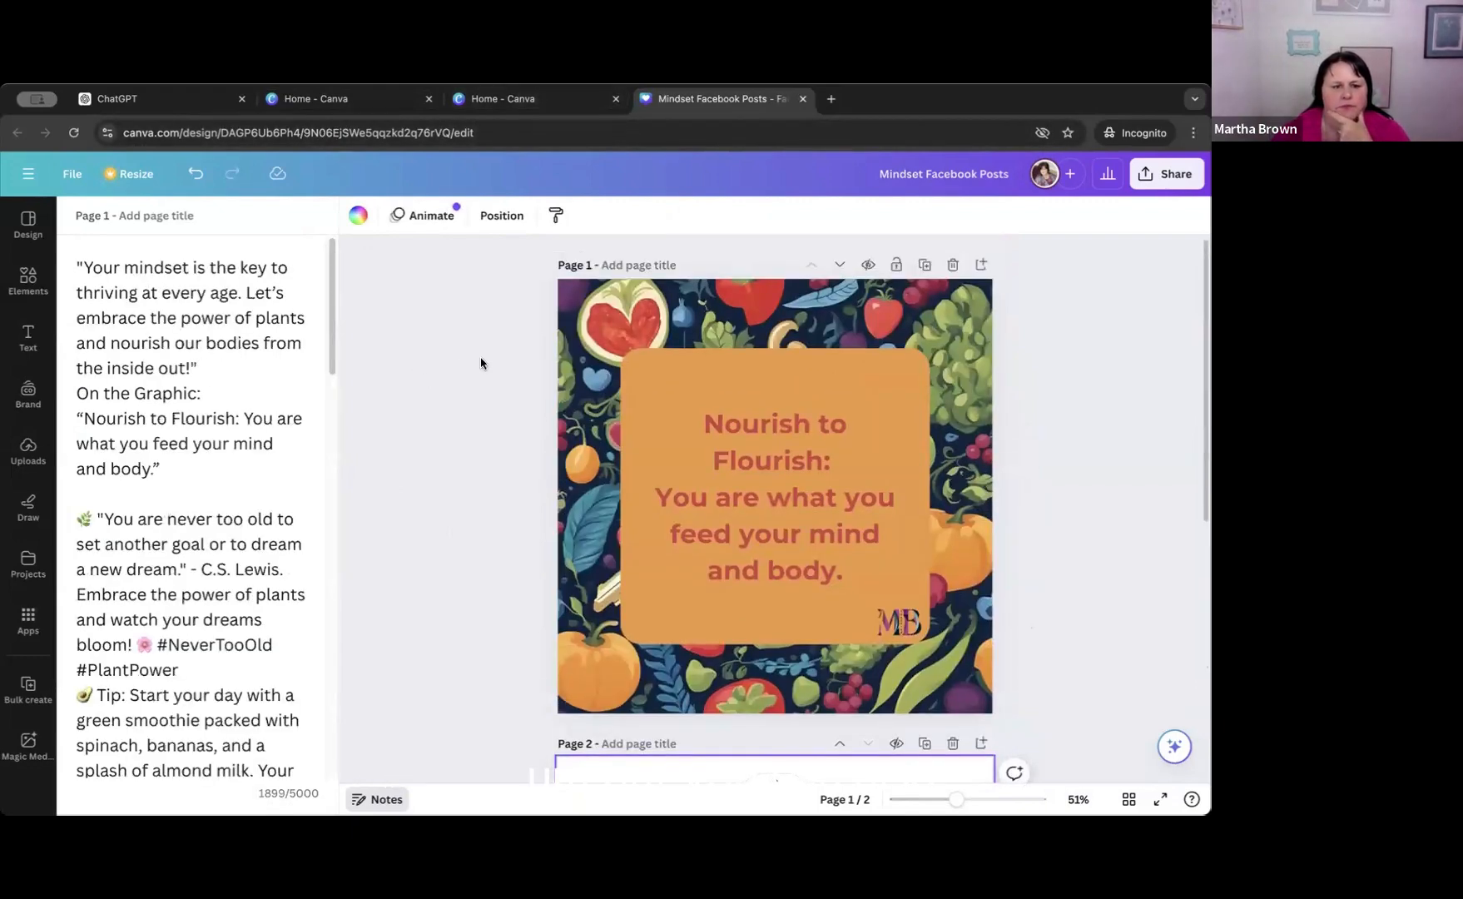
Create a new blank Presentation (16:9) design, searching the design types for "presentation".
left_click(28, 175)
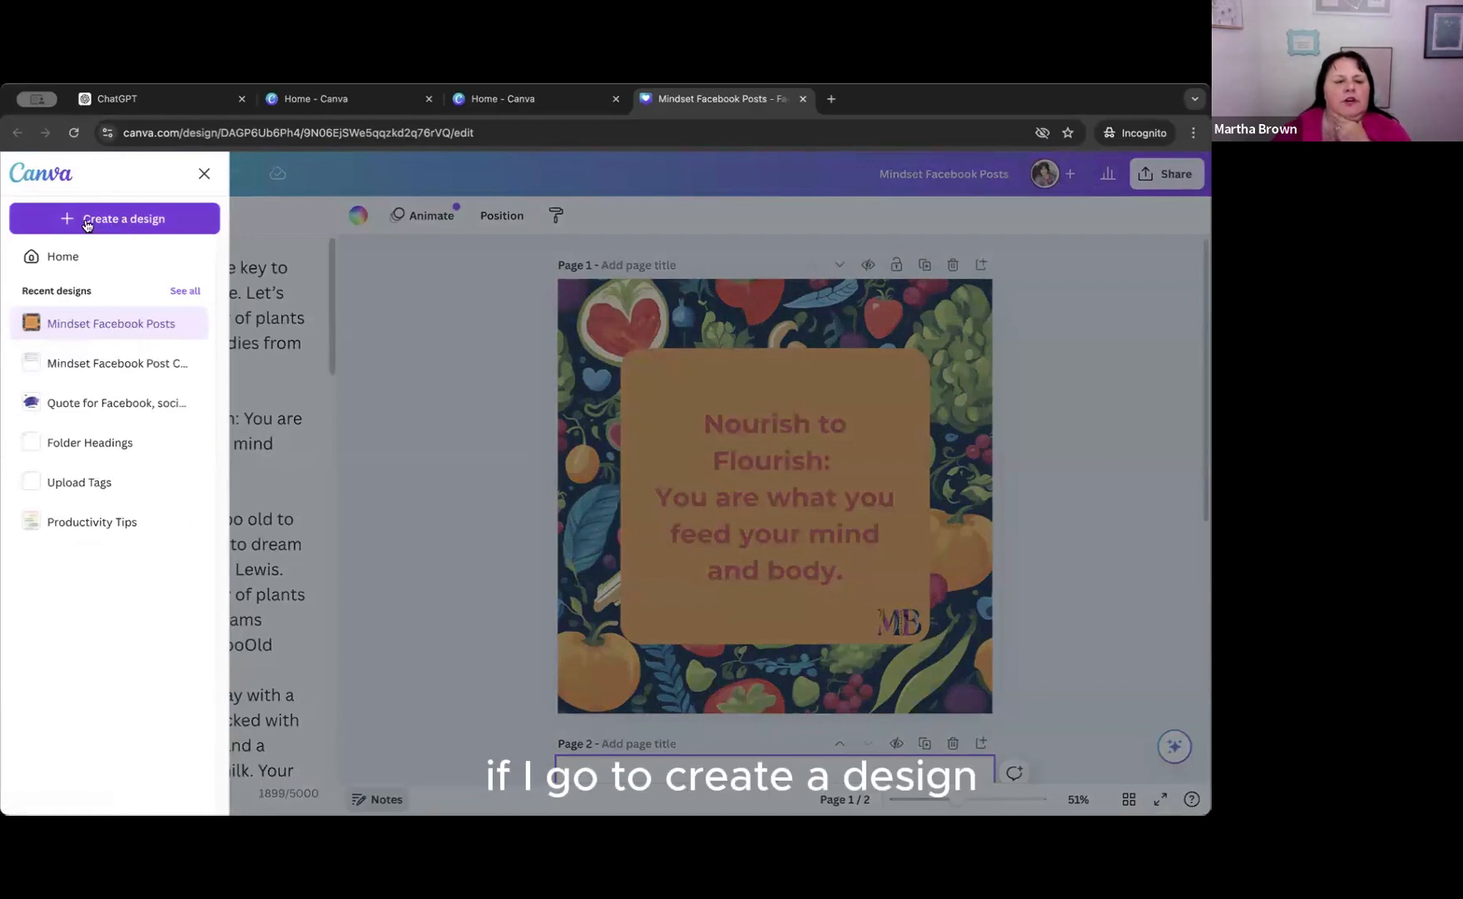
left_click(114, 219)
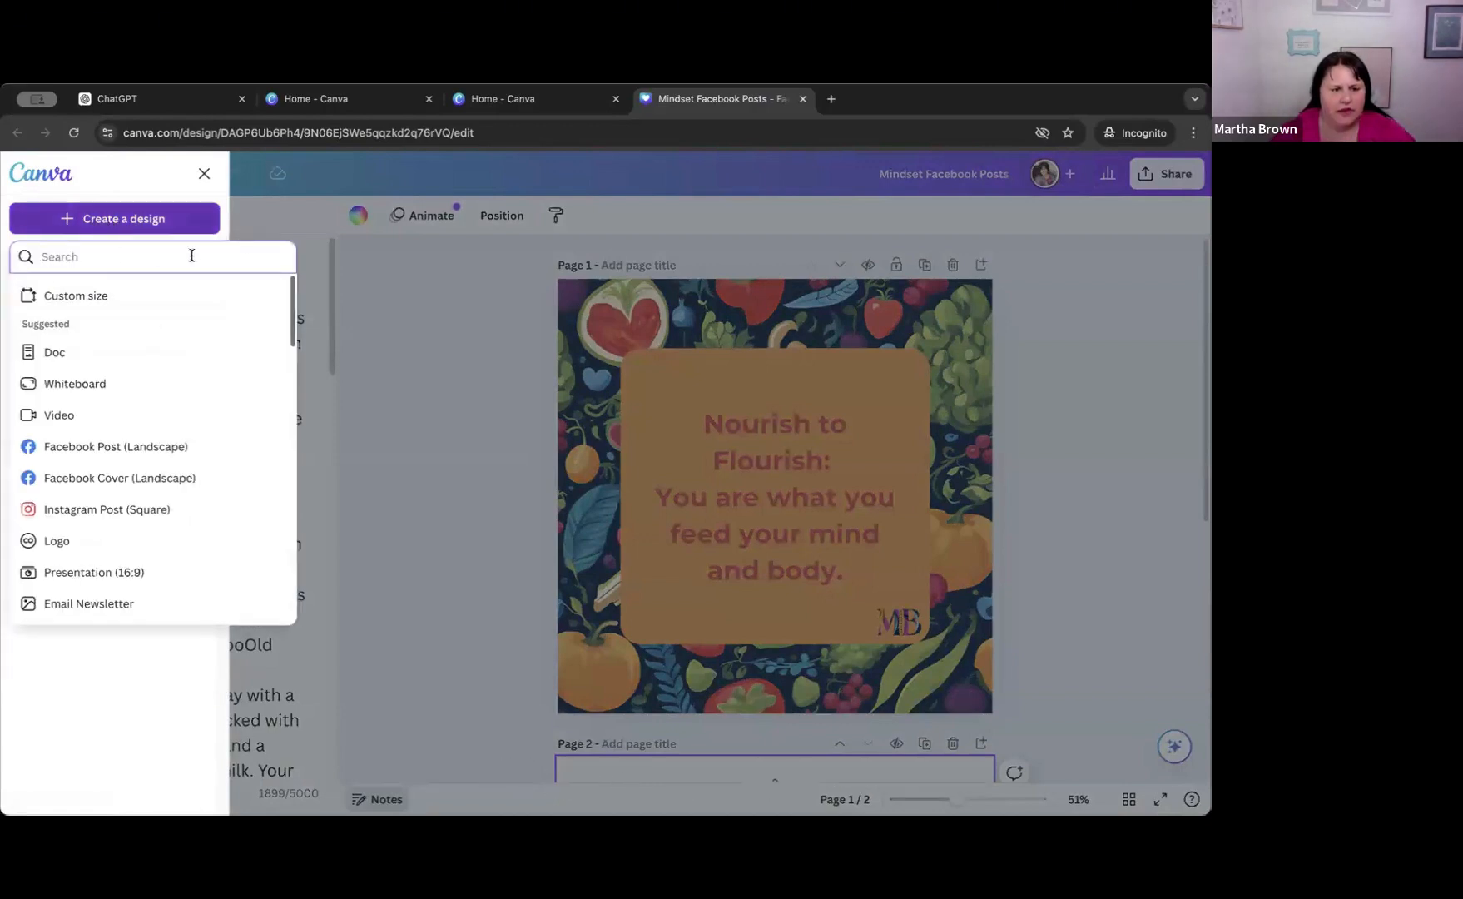
type("presentation")
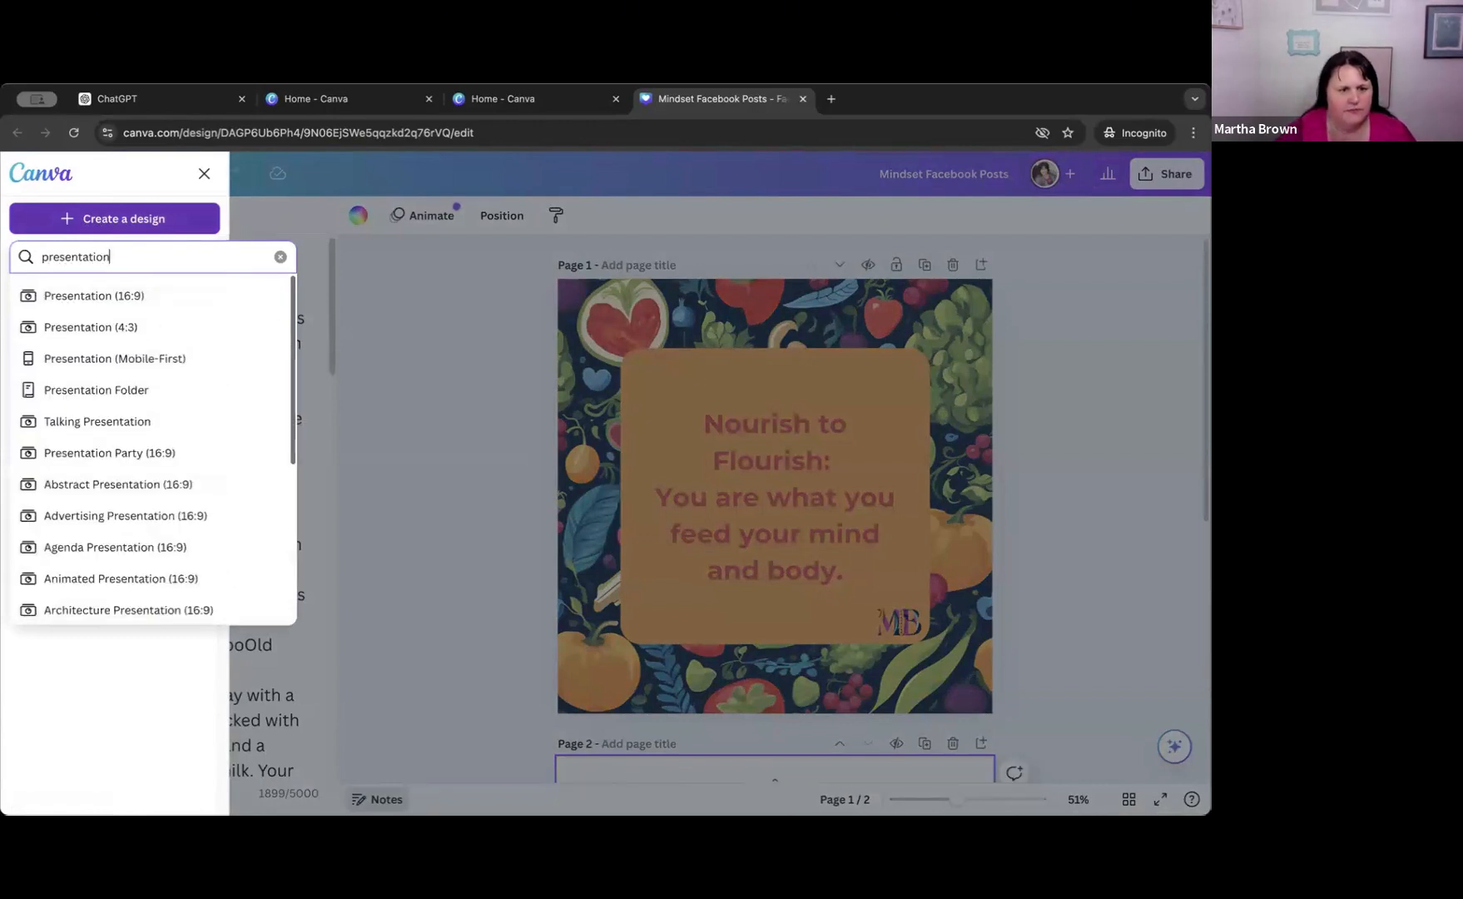
left_click(98, 297)
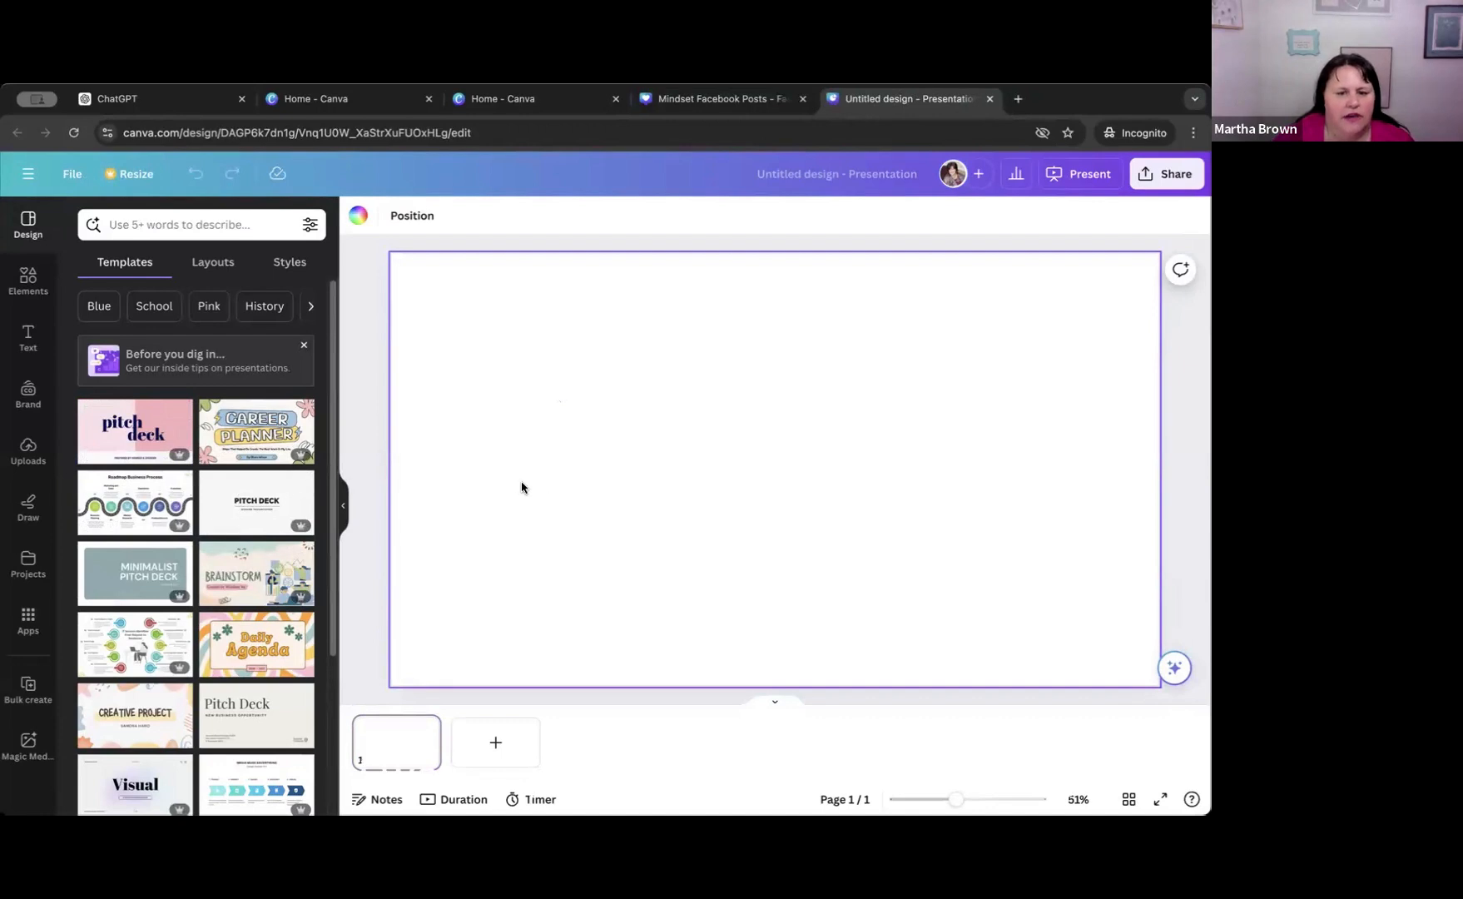
Paste the copied captions into the presenter notes of page 1 in the new presentation.
left_click(383, 798)
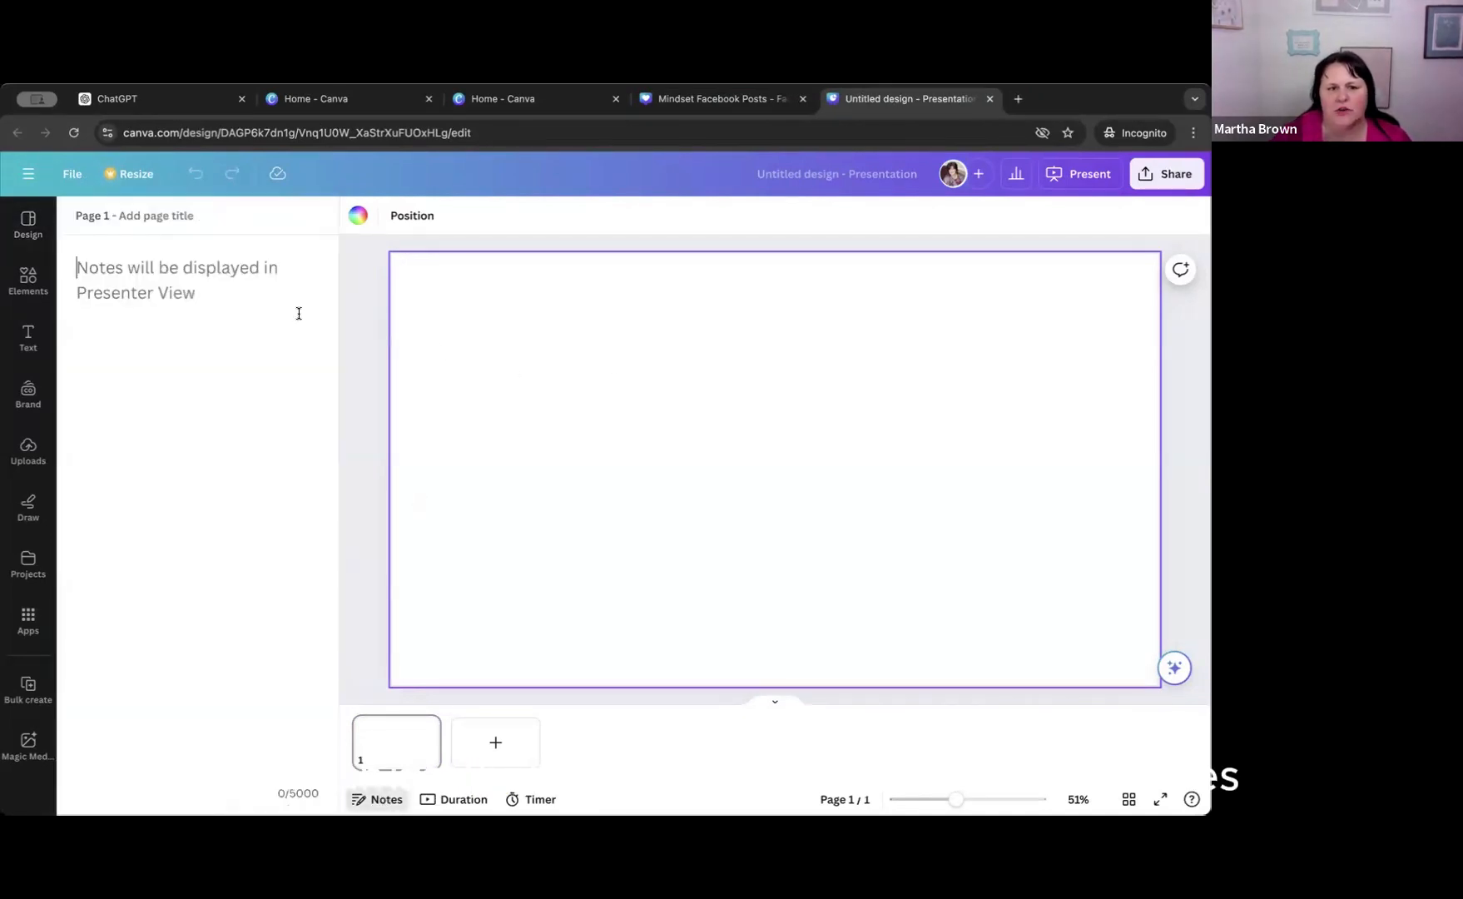
left_click(79, 268)
key("ctrl+v")
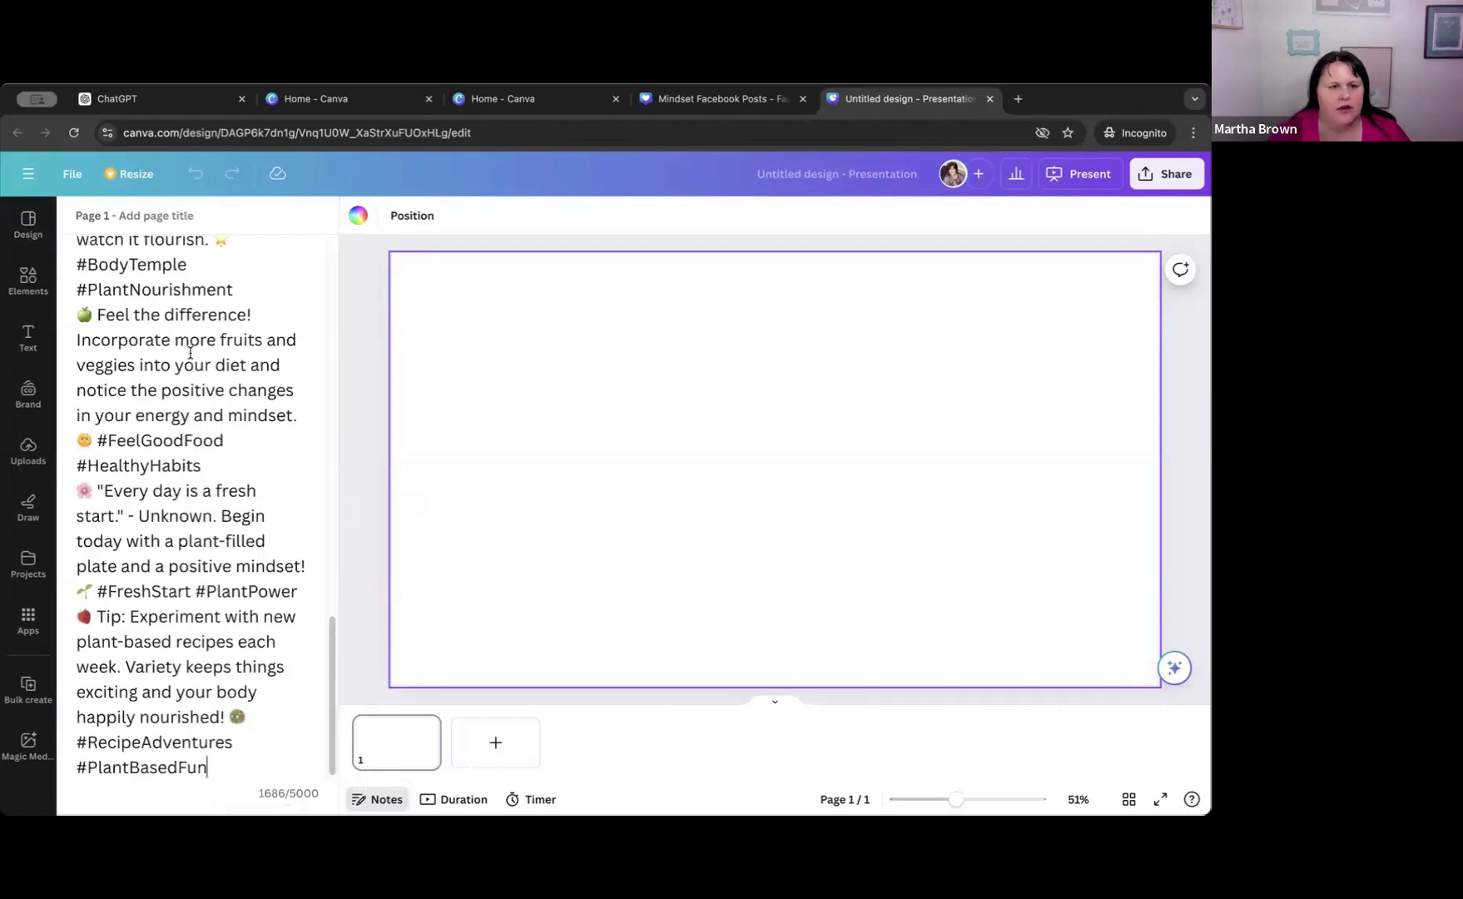
Copy the first caption, "You are never too old...", from the notes and paste it as text on blank page 1.
scroll(161, 366, "up", 15)
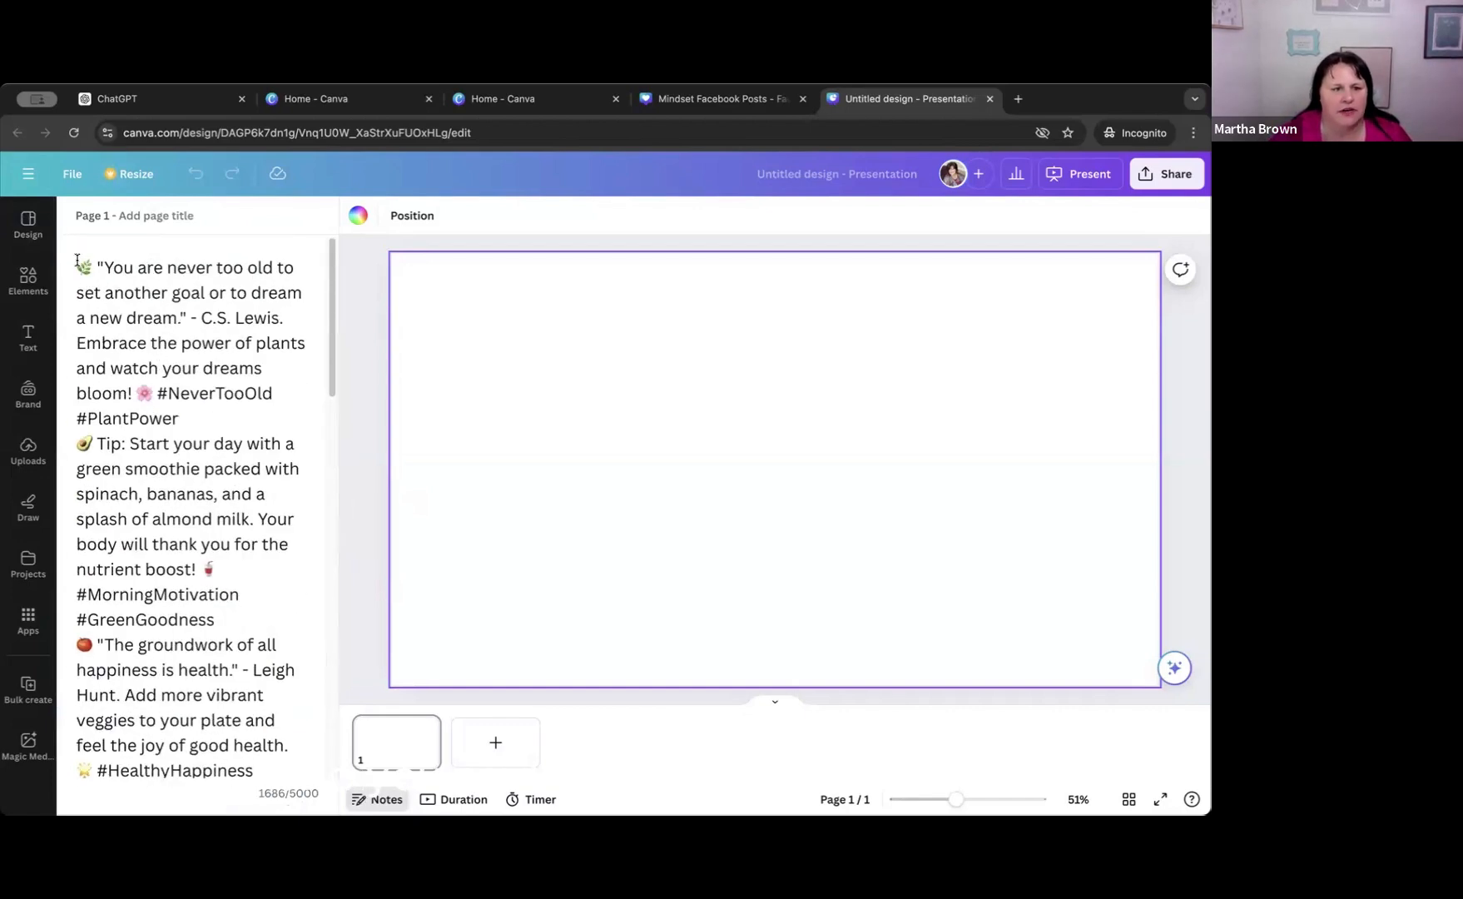
left_click_drag(79, 267, 267, 412)
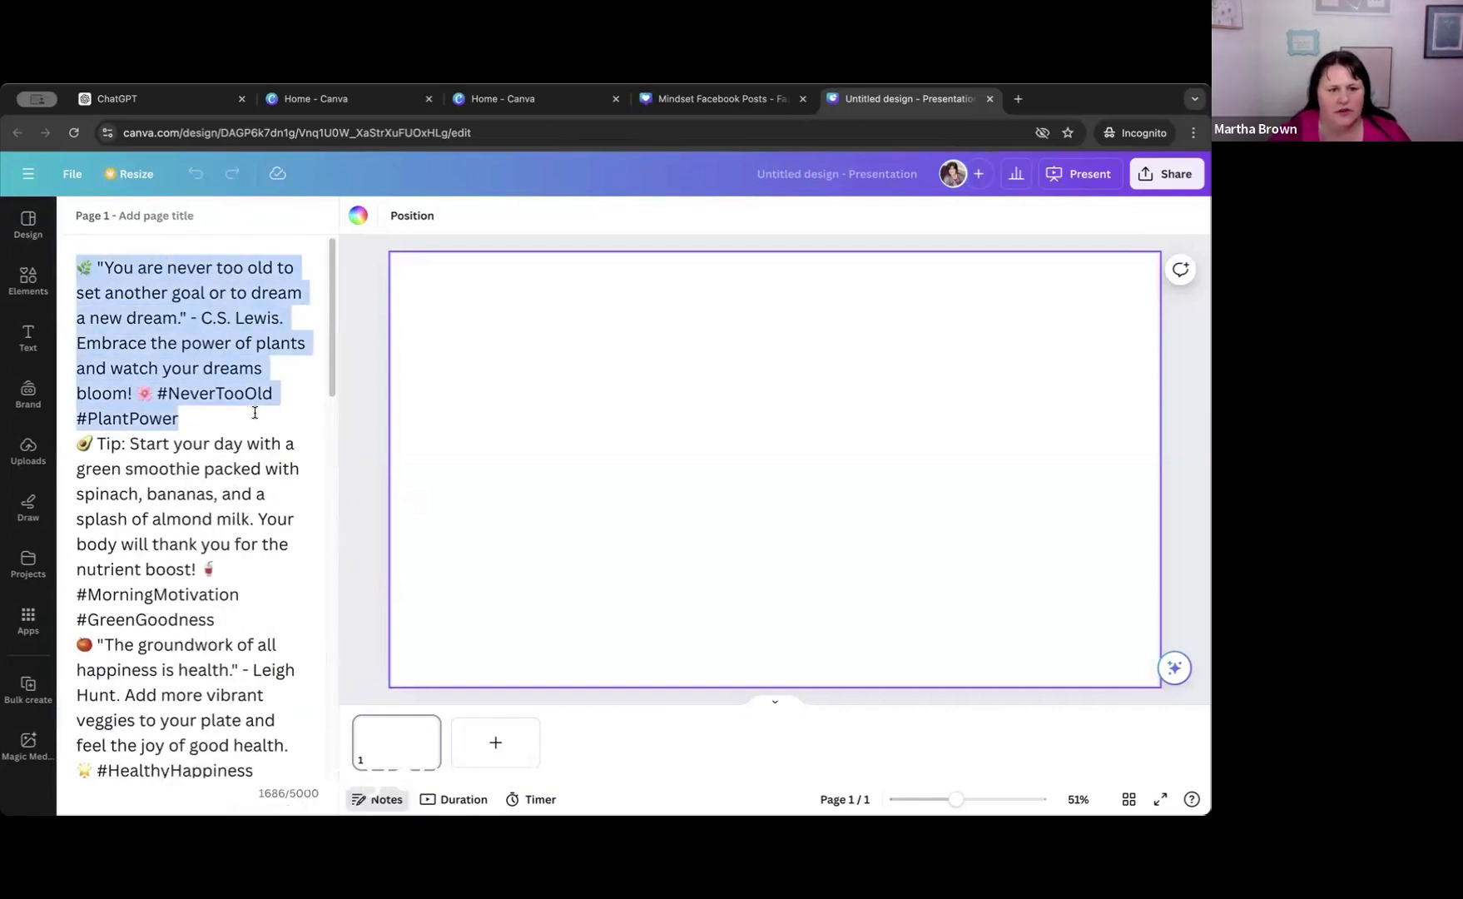
right_click(591, 385)
left_click(620, 441)
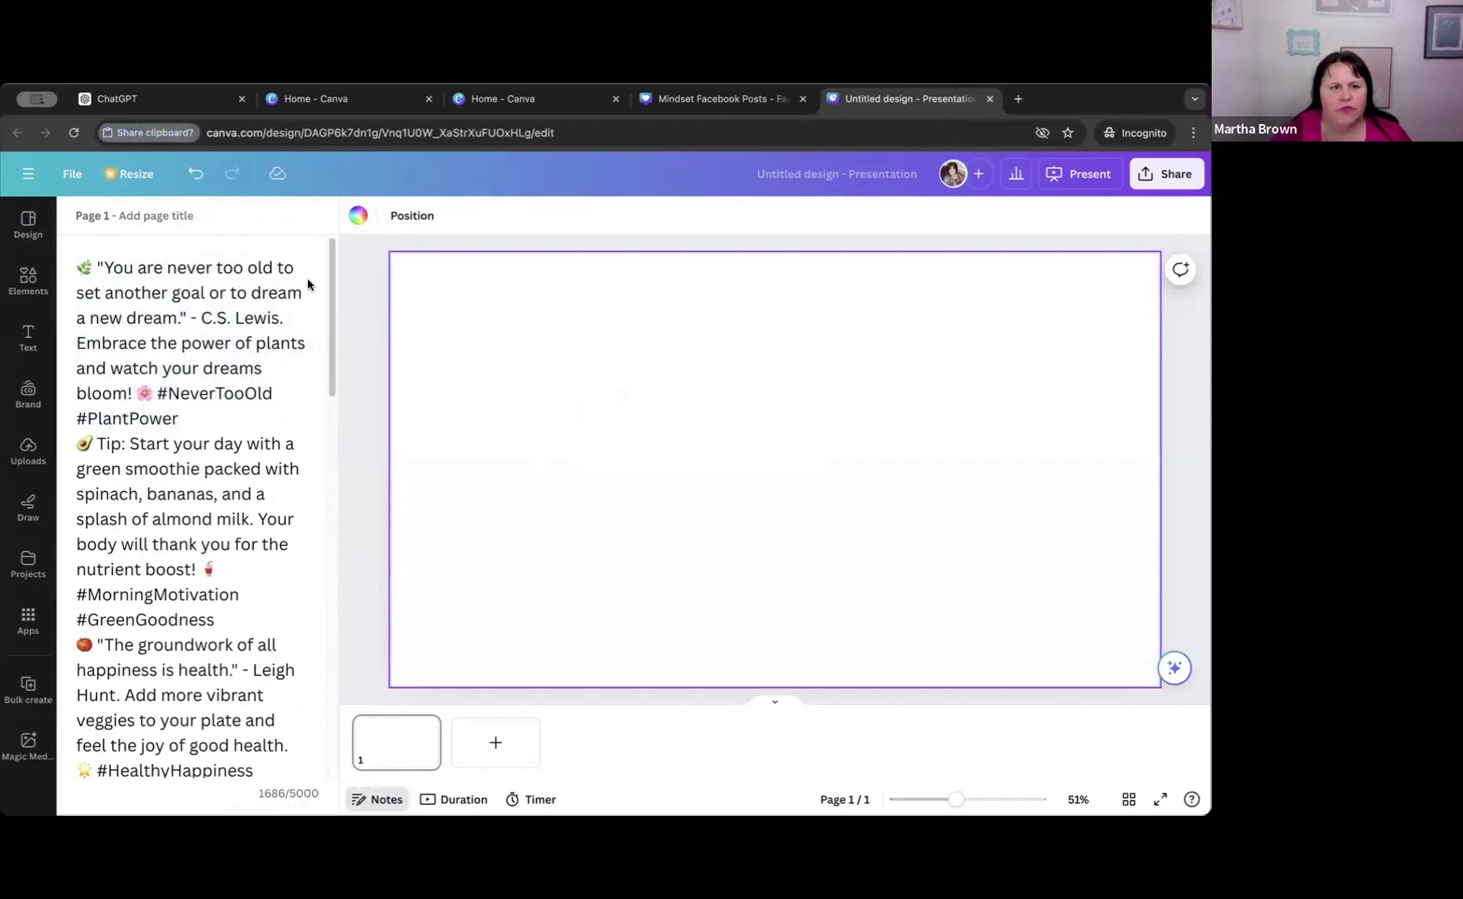
left_click(539, 545)
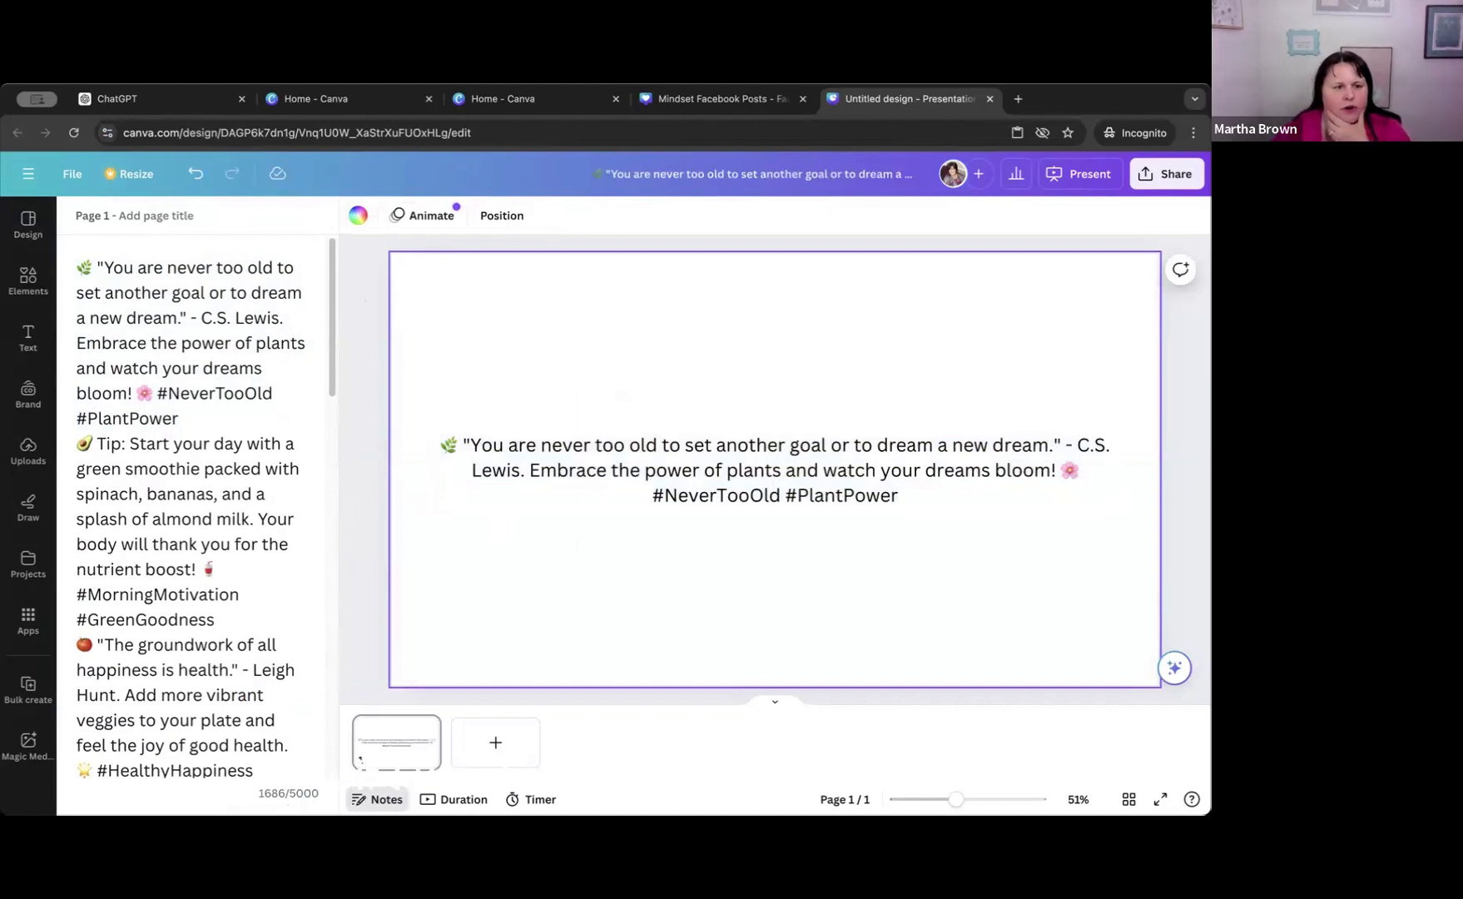
Replace page 1 with the cover page of the "Beige Watercolor Project Presentation" template.
left_click(28, 223)
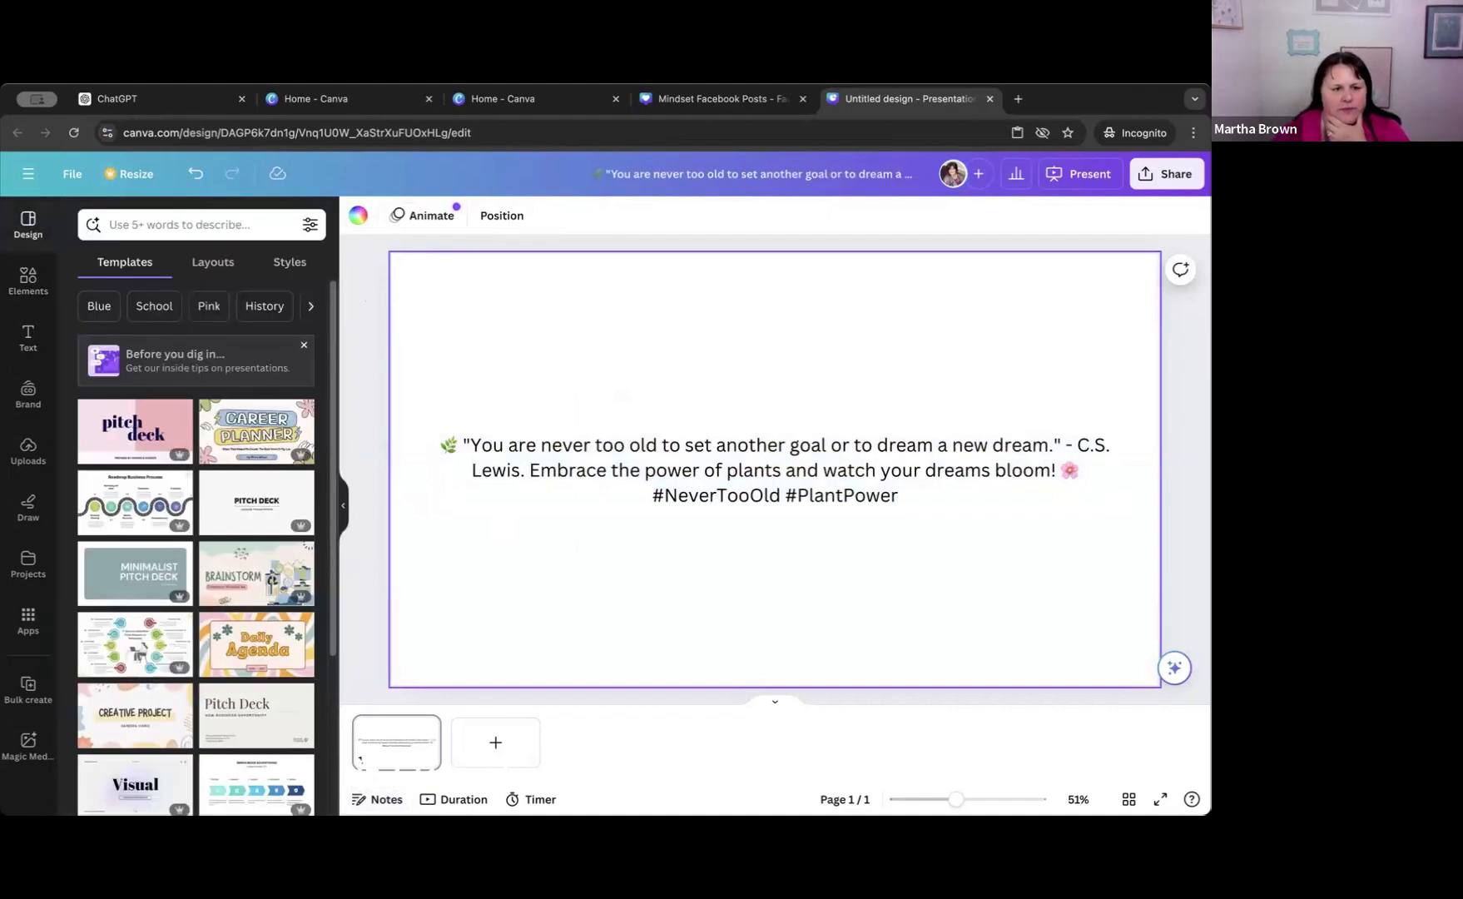
scroll(263, 538, "down", 4)
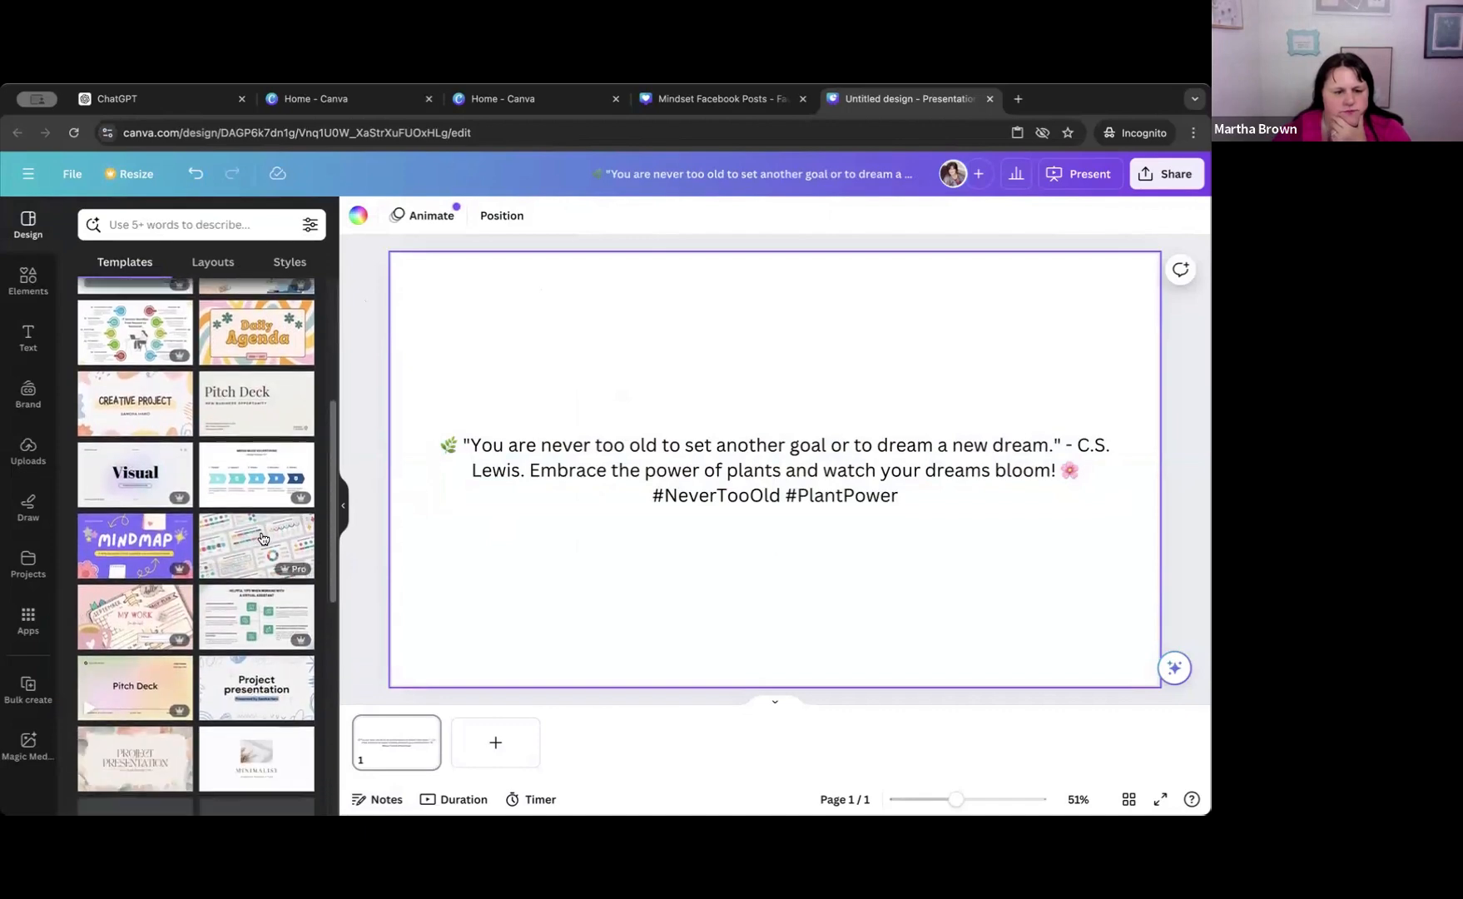
scroll(262, 539, "down", 3)
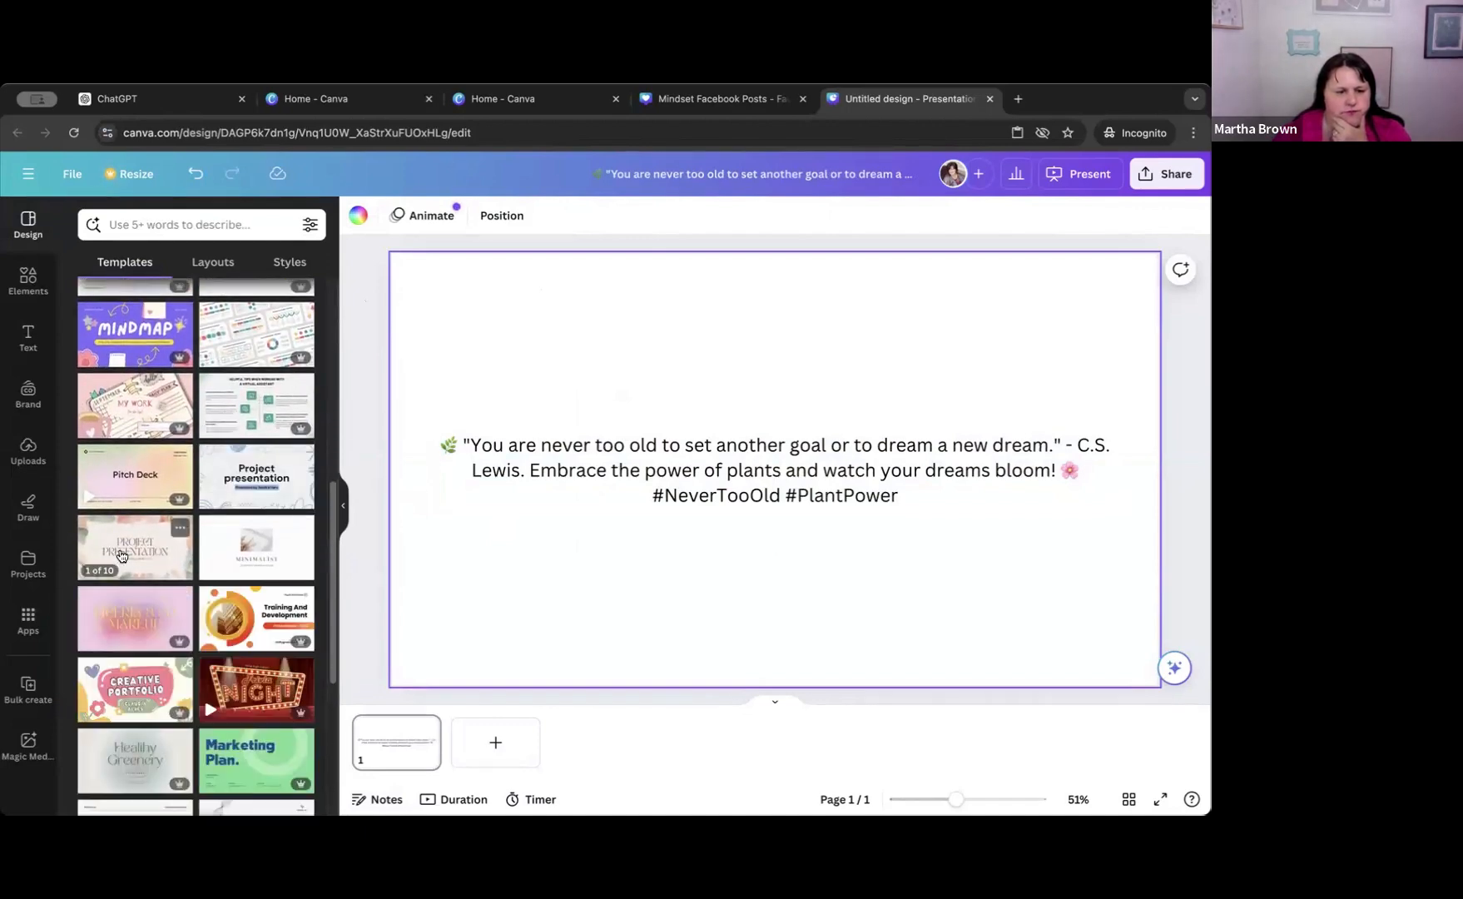
left_click(120, 555)
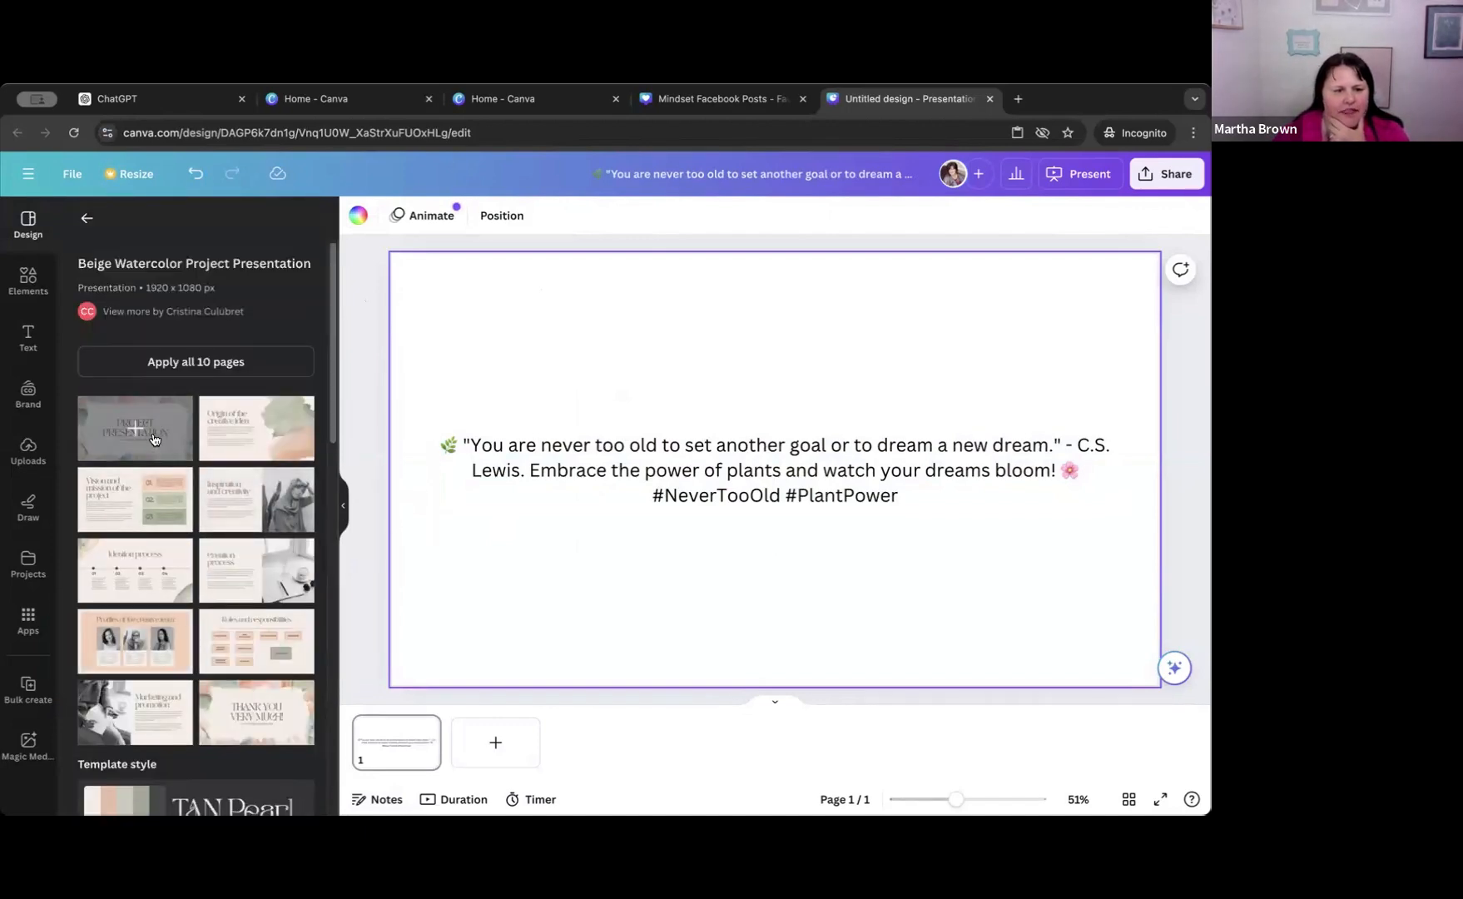
left_click(172, 436)
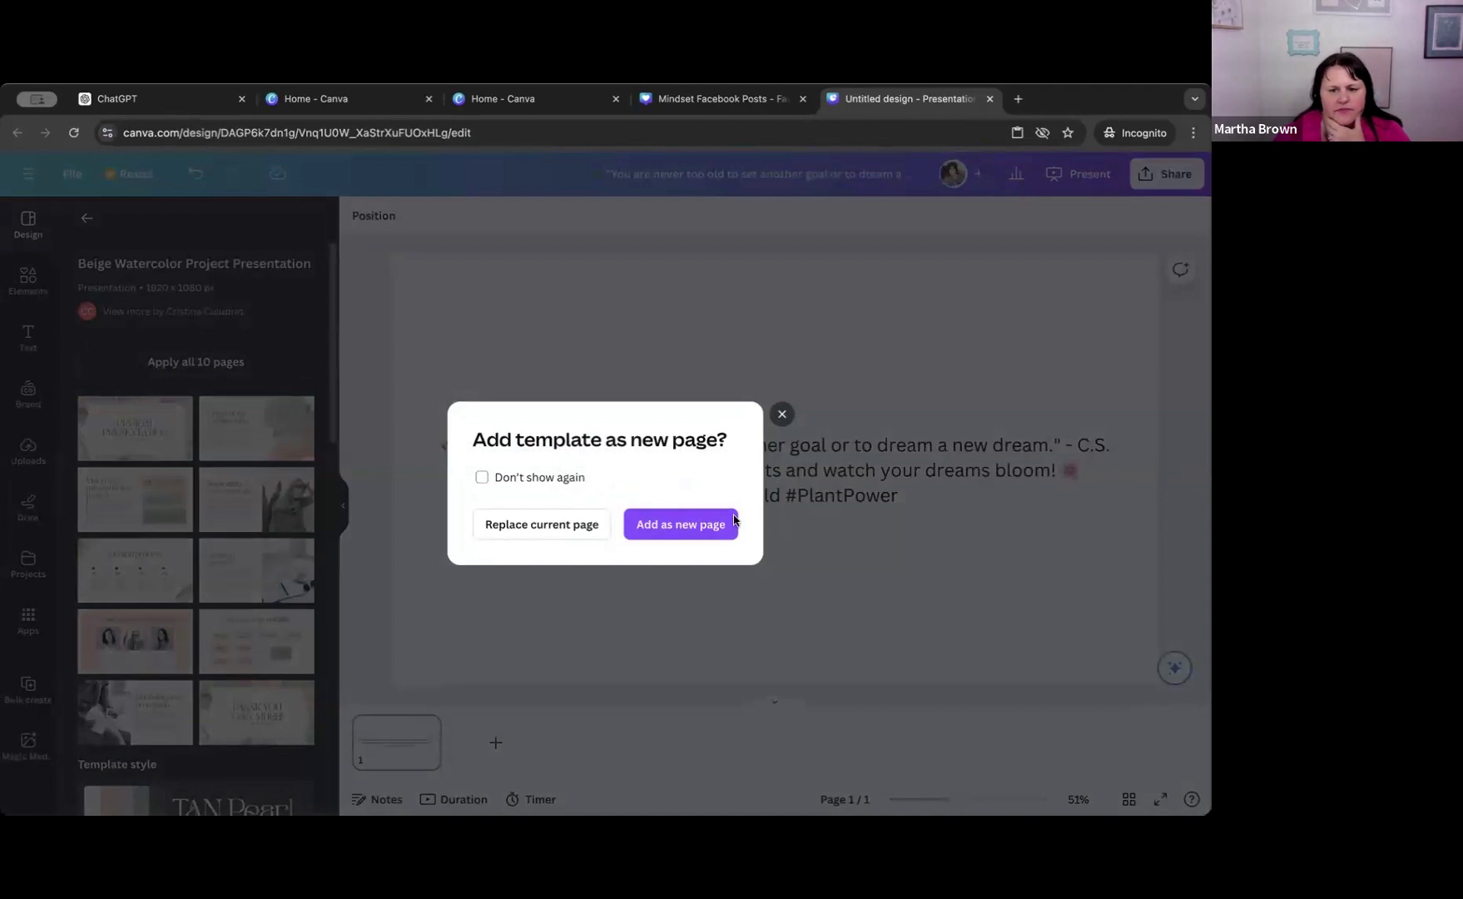
left_click(556, 526)
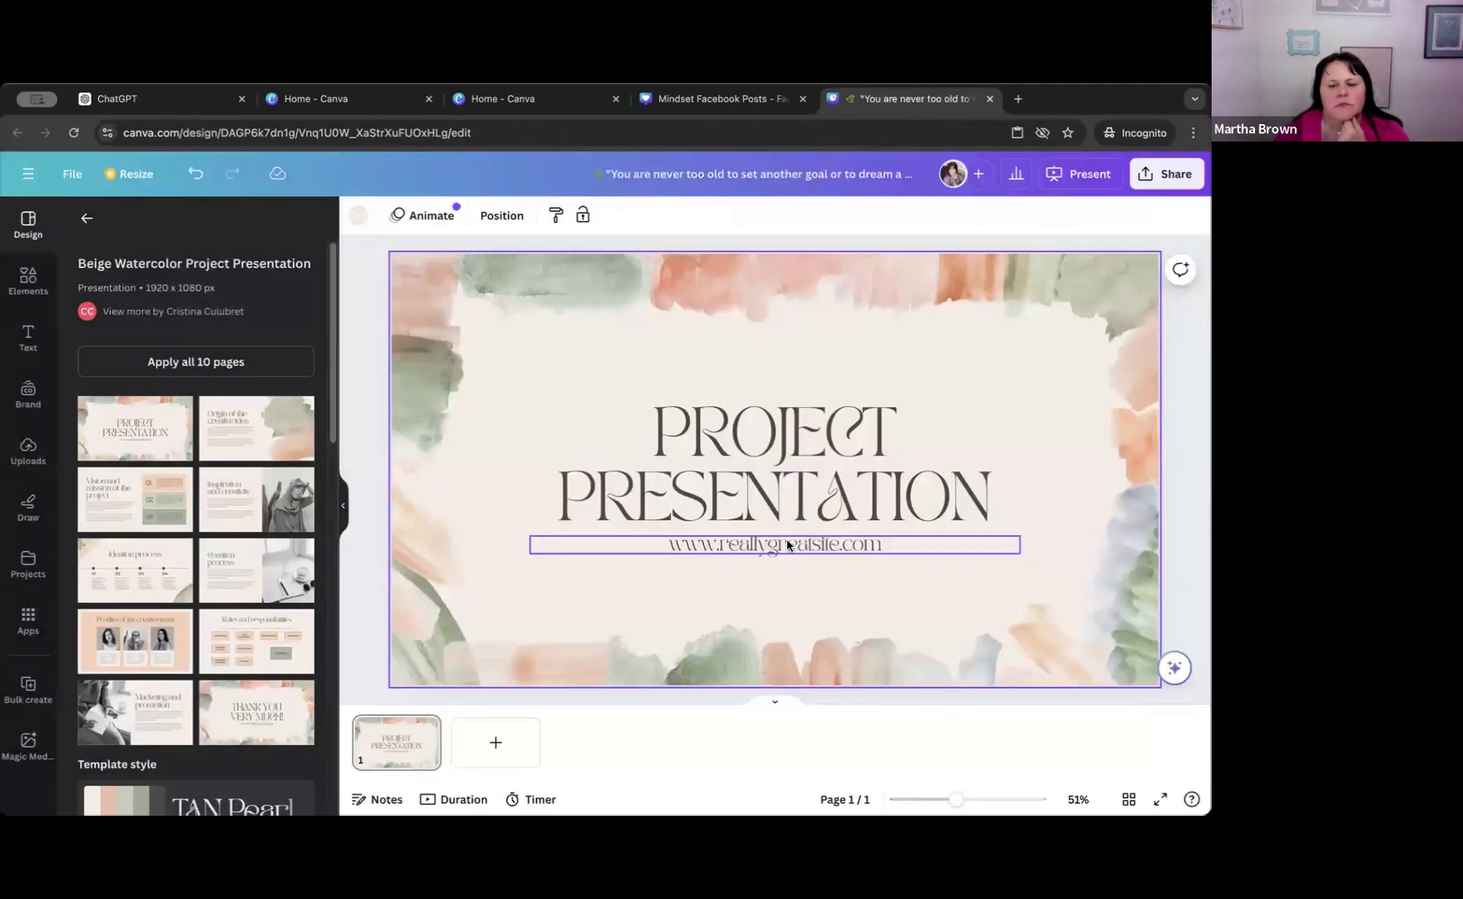
Replace the "PROJECT PRESENTATION" title with the first caption, "You are never too old...", copied from the page notes.
left_click(690, 439)
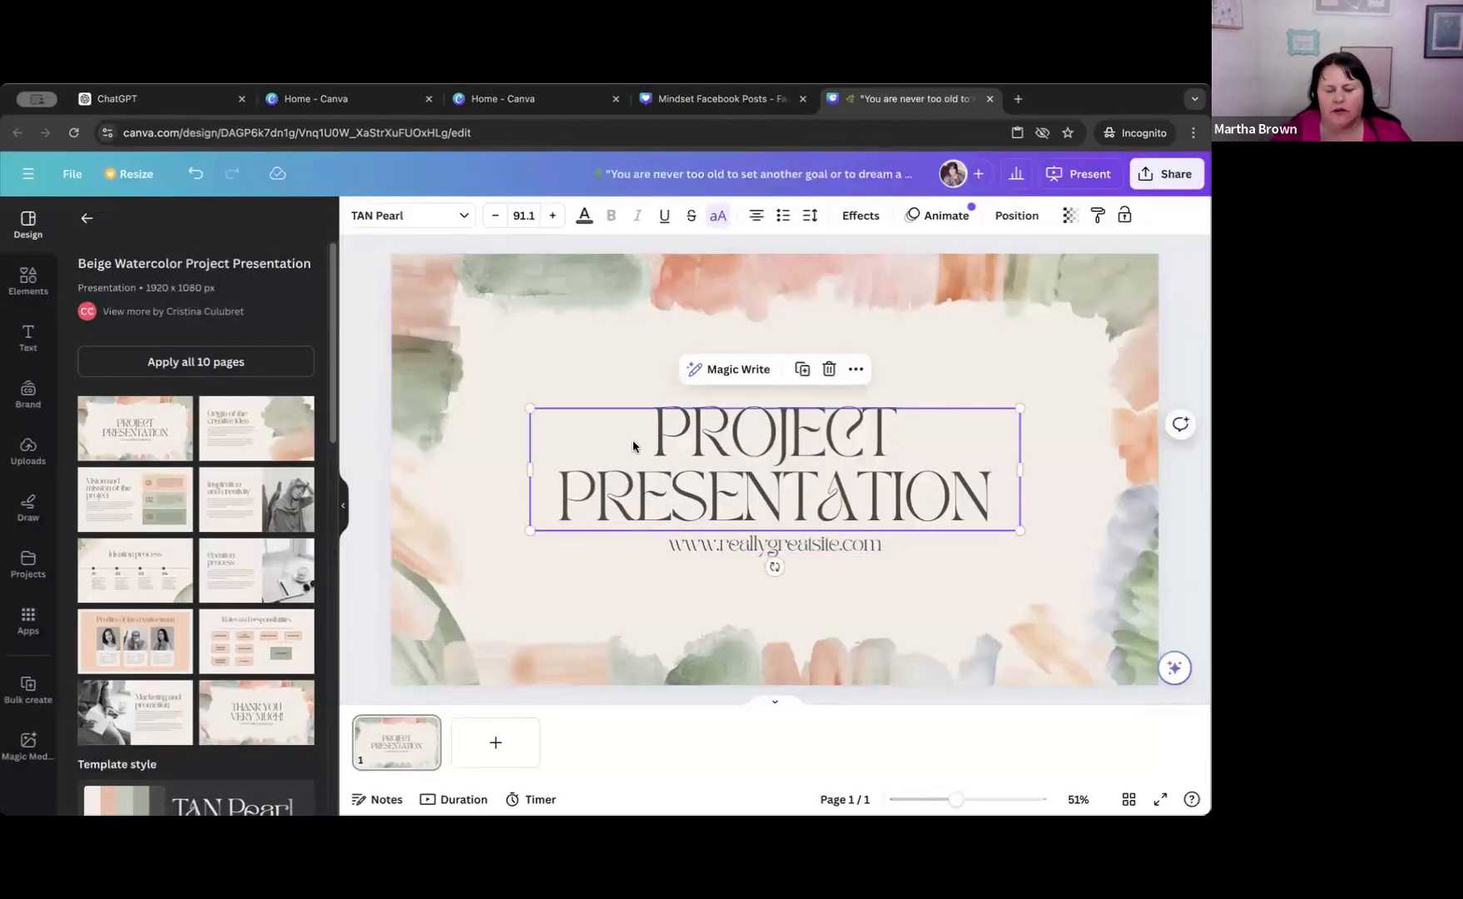
left_click(594, 436)
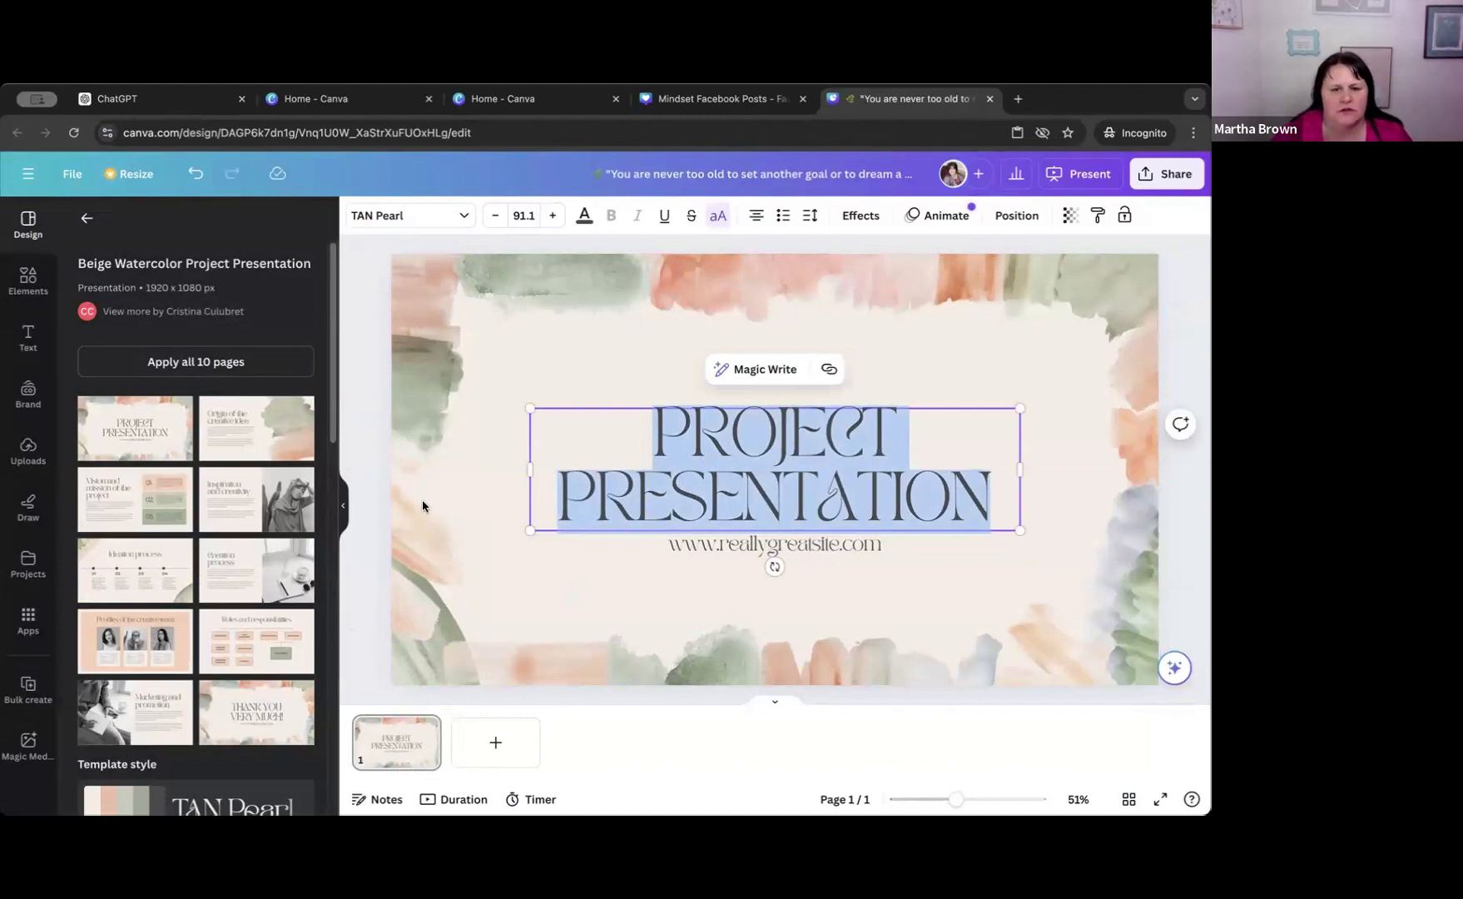
left_click(378, 800)
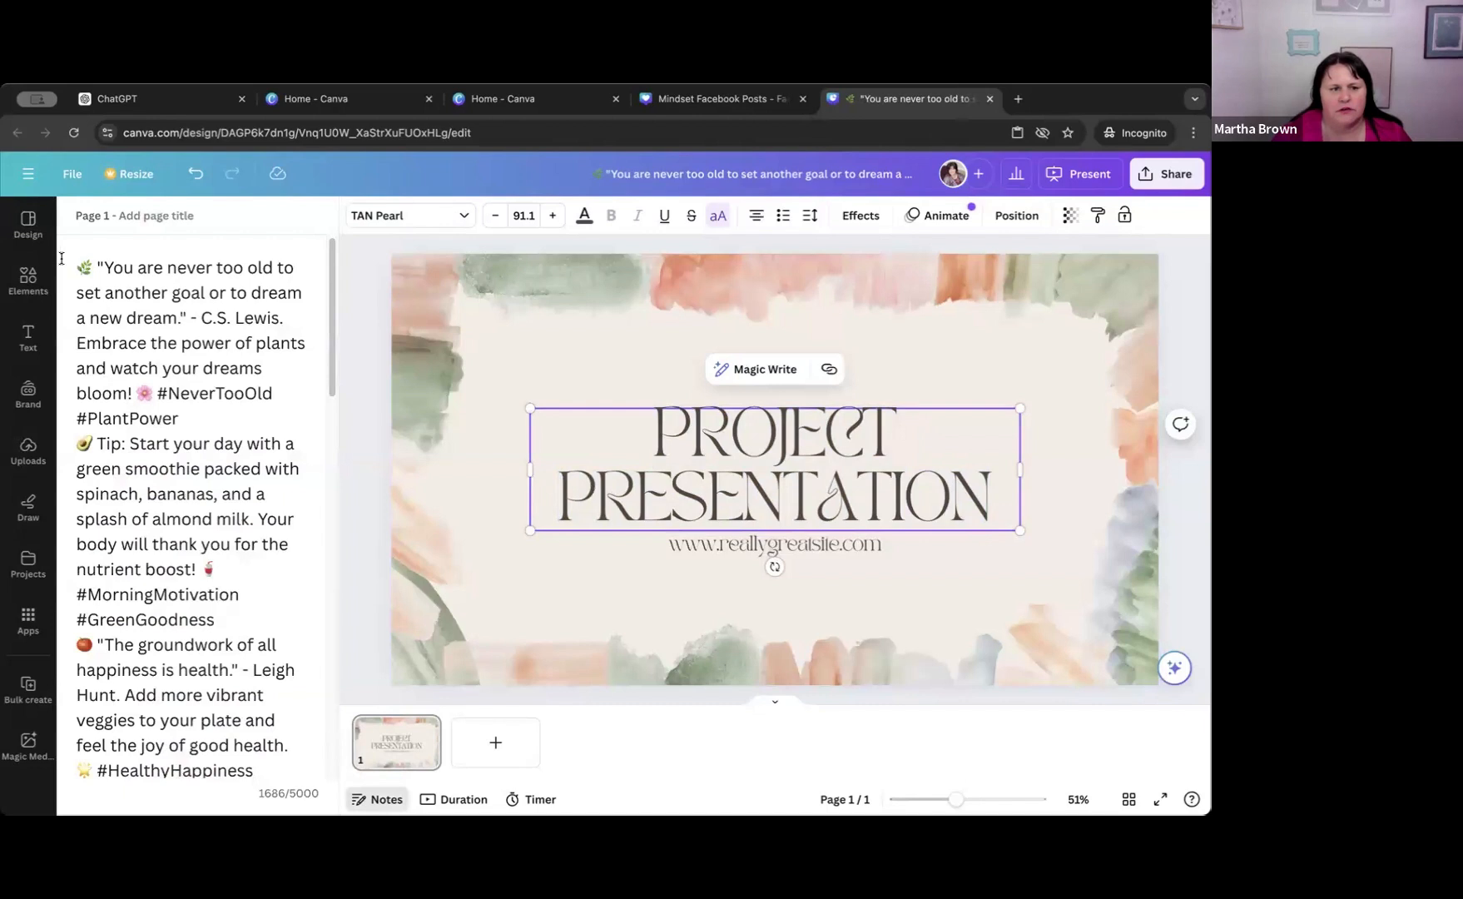
left_click_drag(72, 264, 237, 410)
key("ctrl+c")
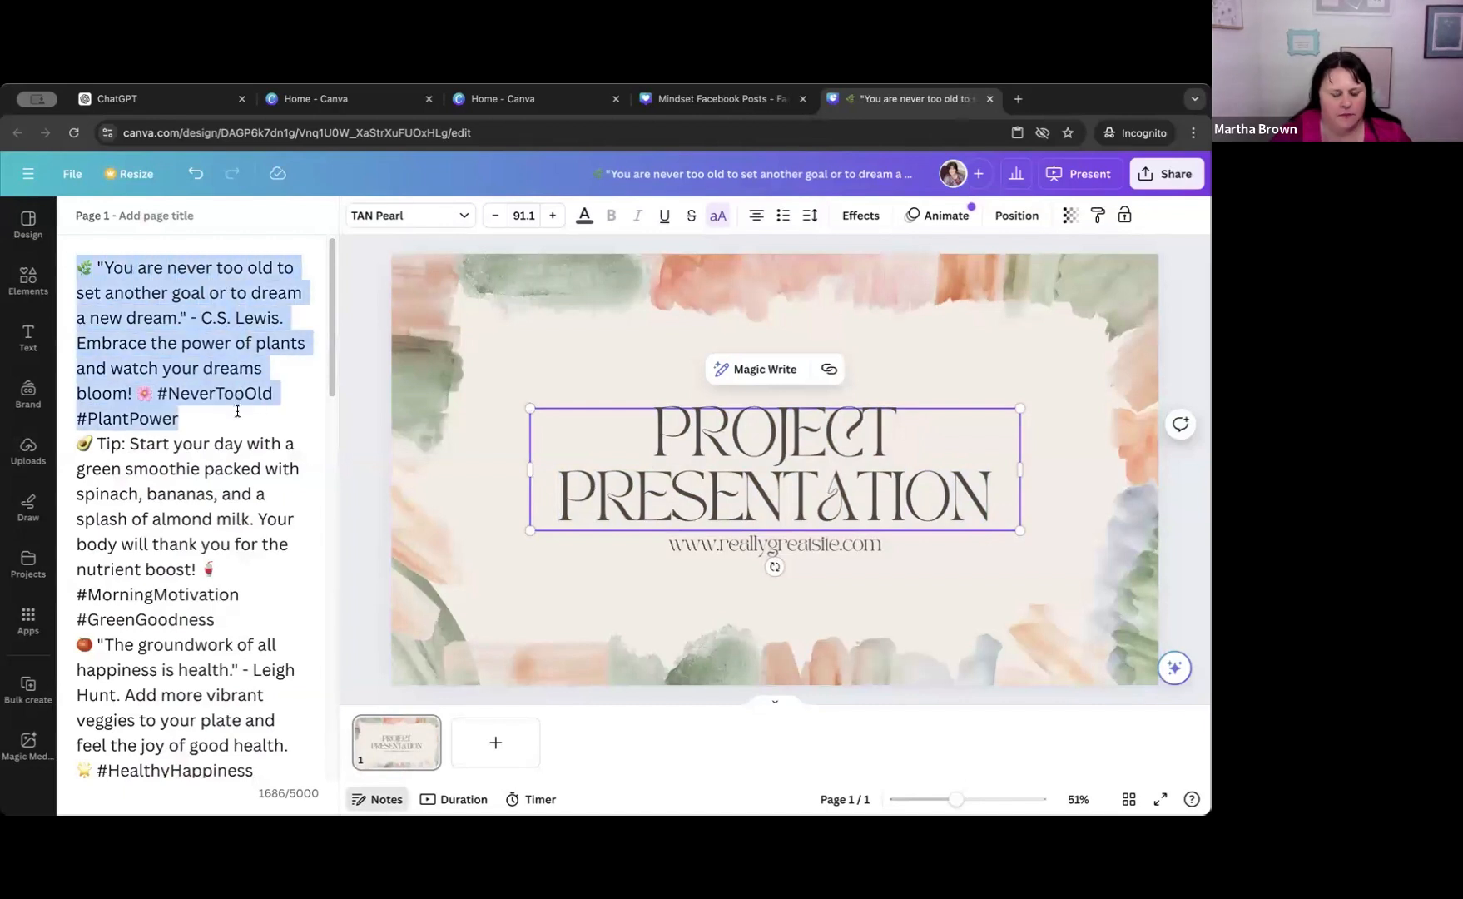
left_click(689, 432)
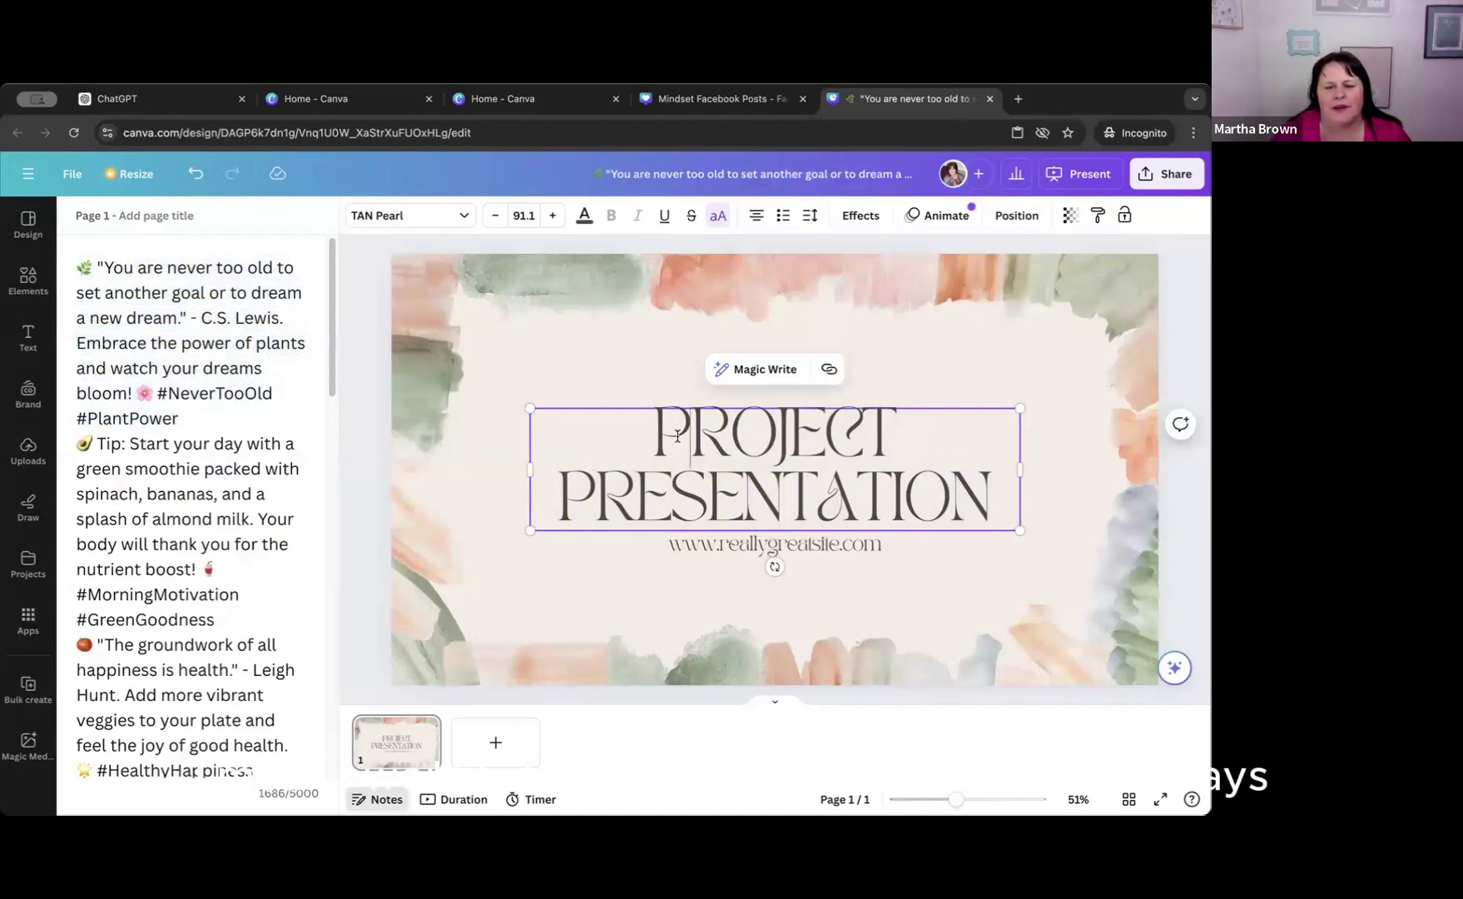
left_click_drag(653, 429, 1000, 486)
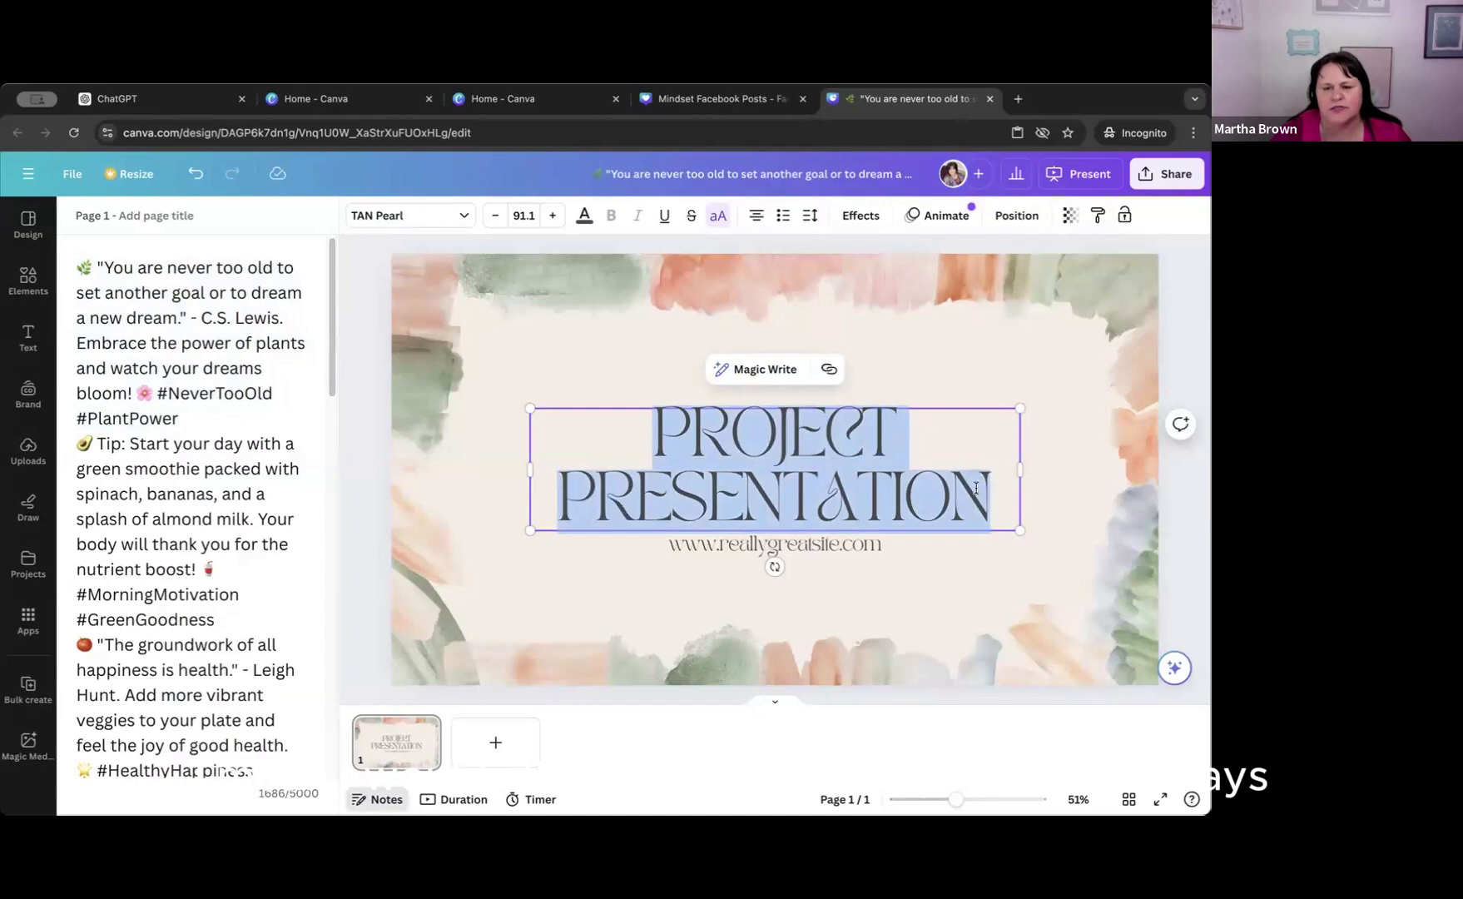
key("ctrl+v")
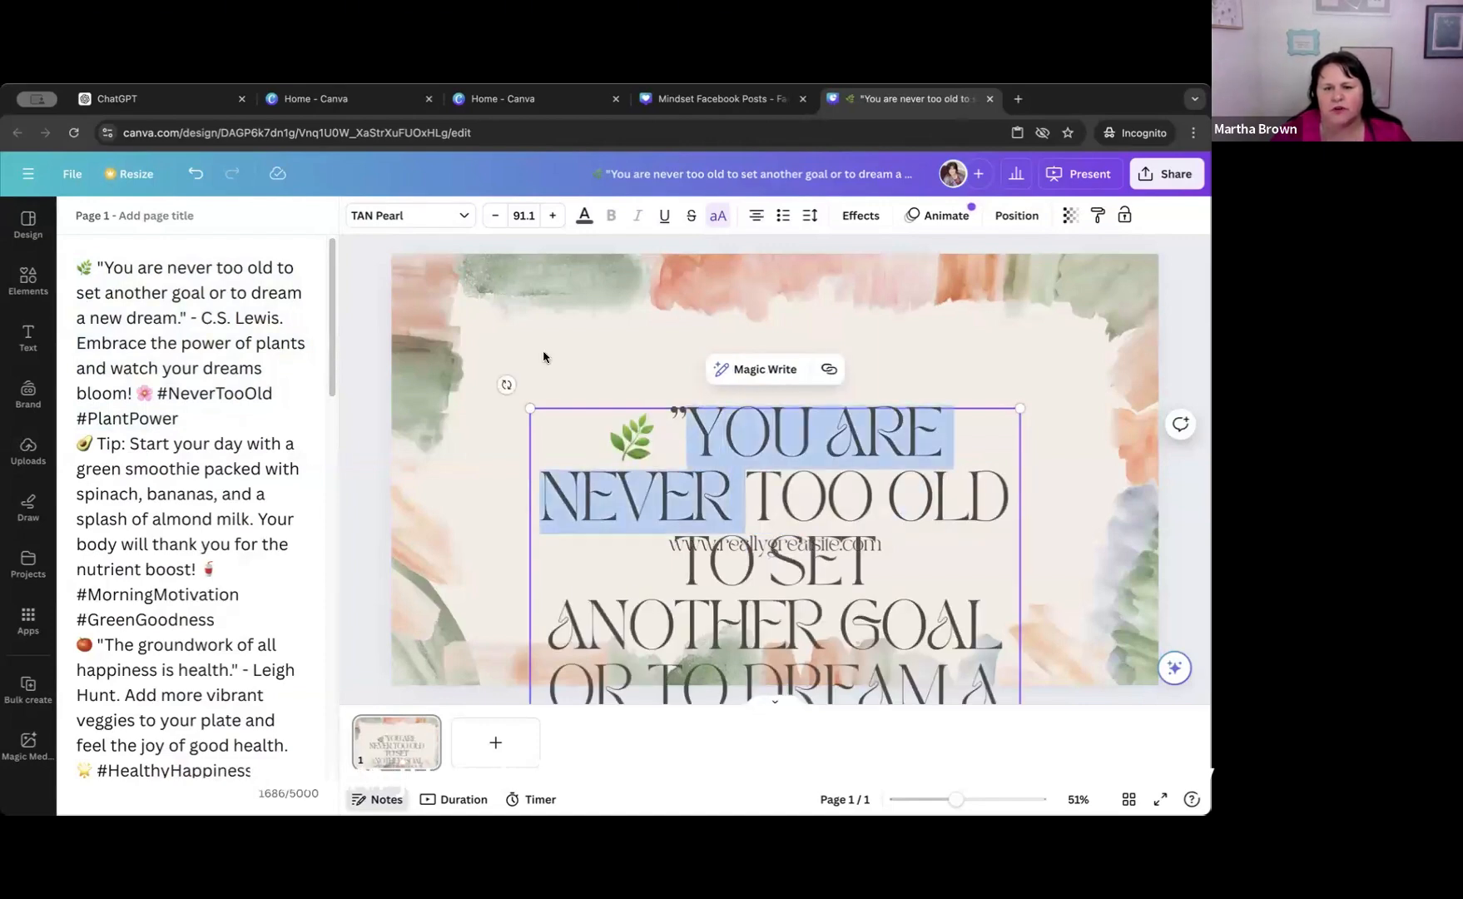
Move the caption clear of the website line, delete that line and shift the caption back across the page.
left_click_drag(727, 512, 657, 364)
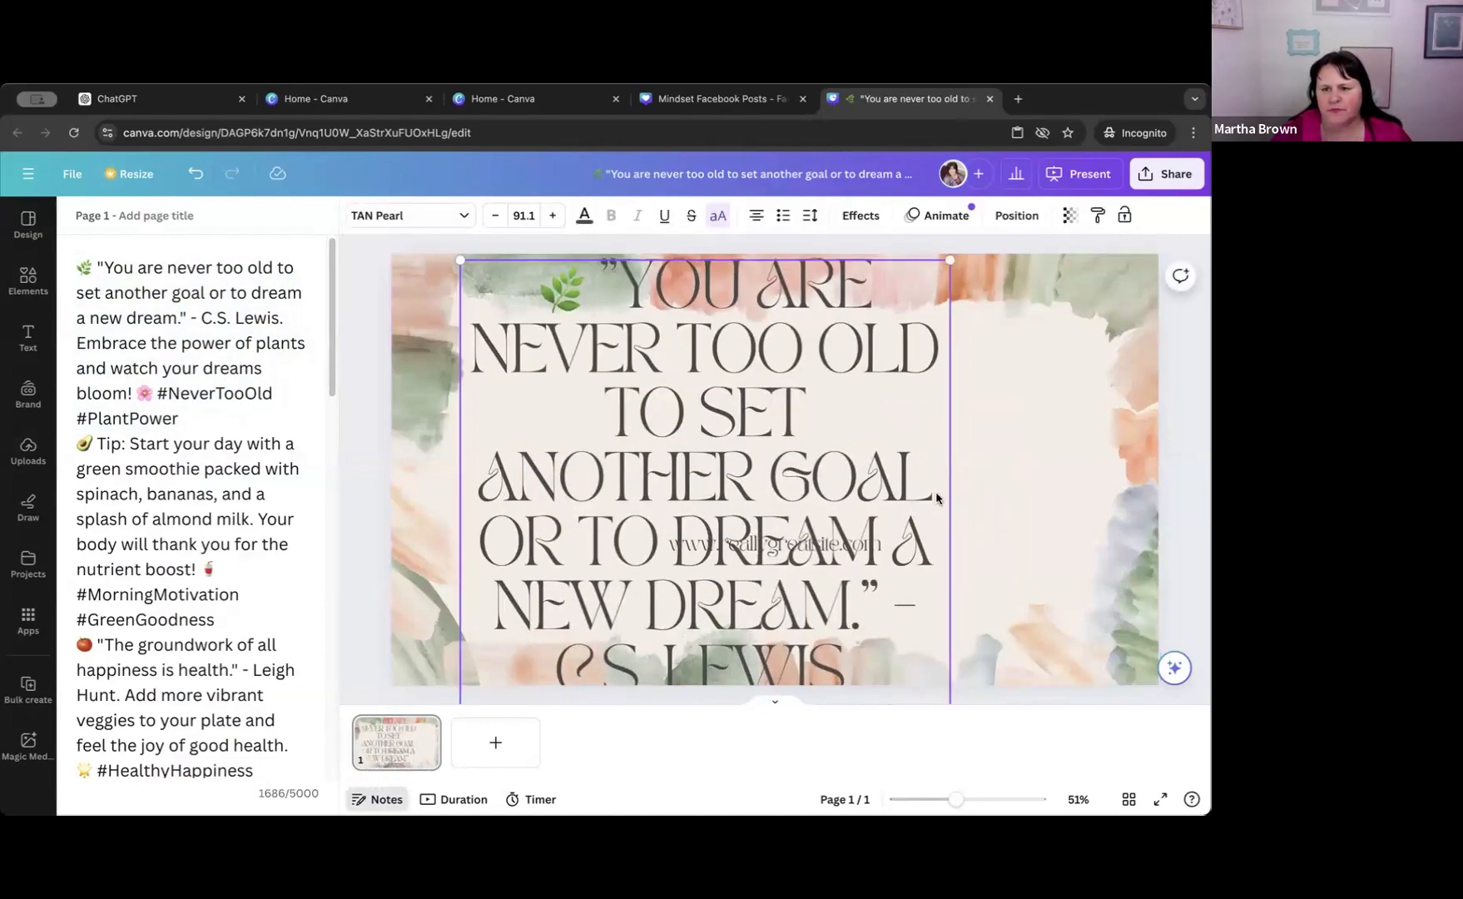
left_click_drag(647, 480, 376, 425)
left_click(817, 546)
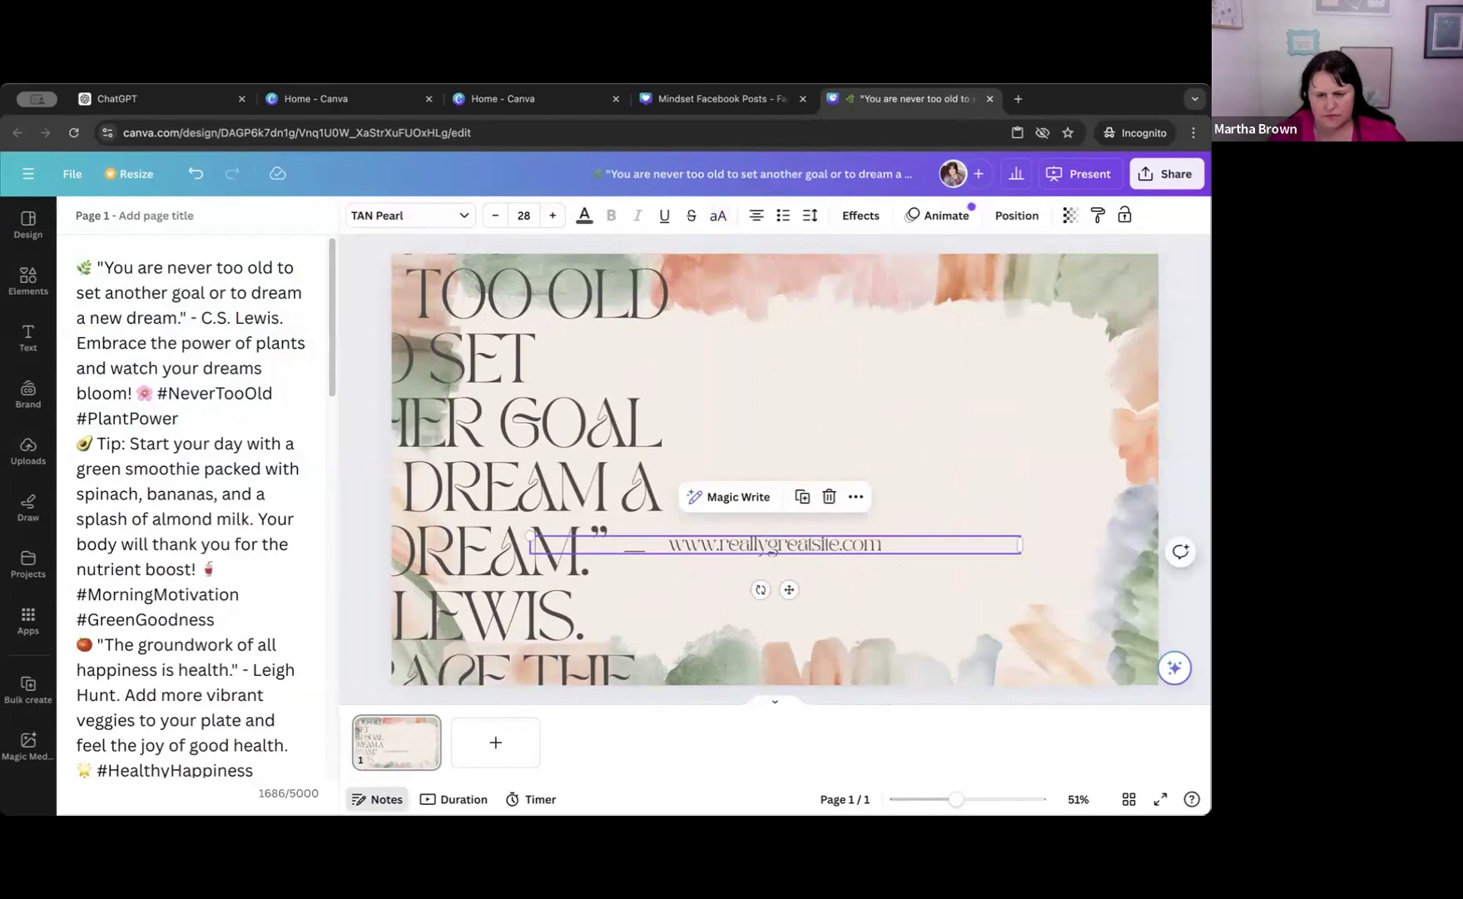
left_click_drag(562, 492, 829, 225)
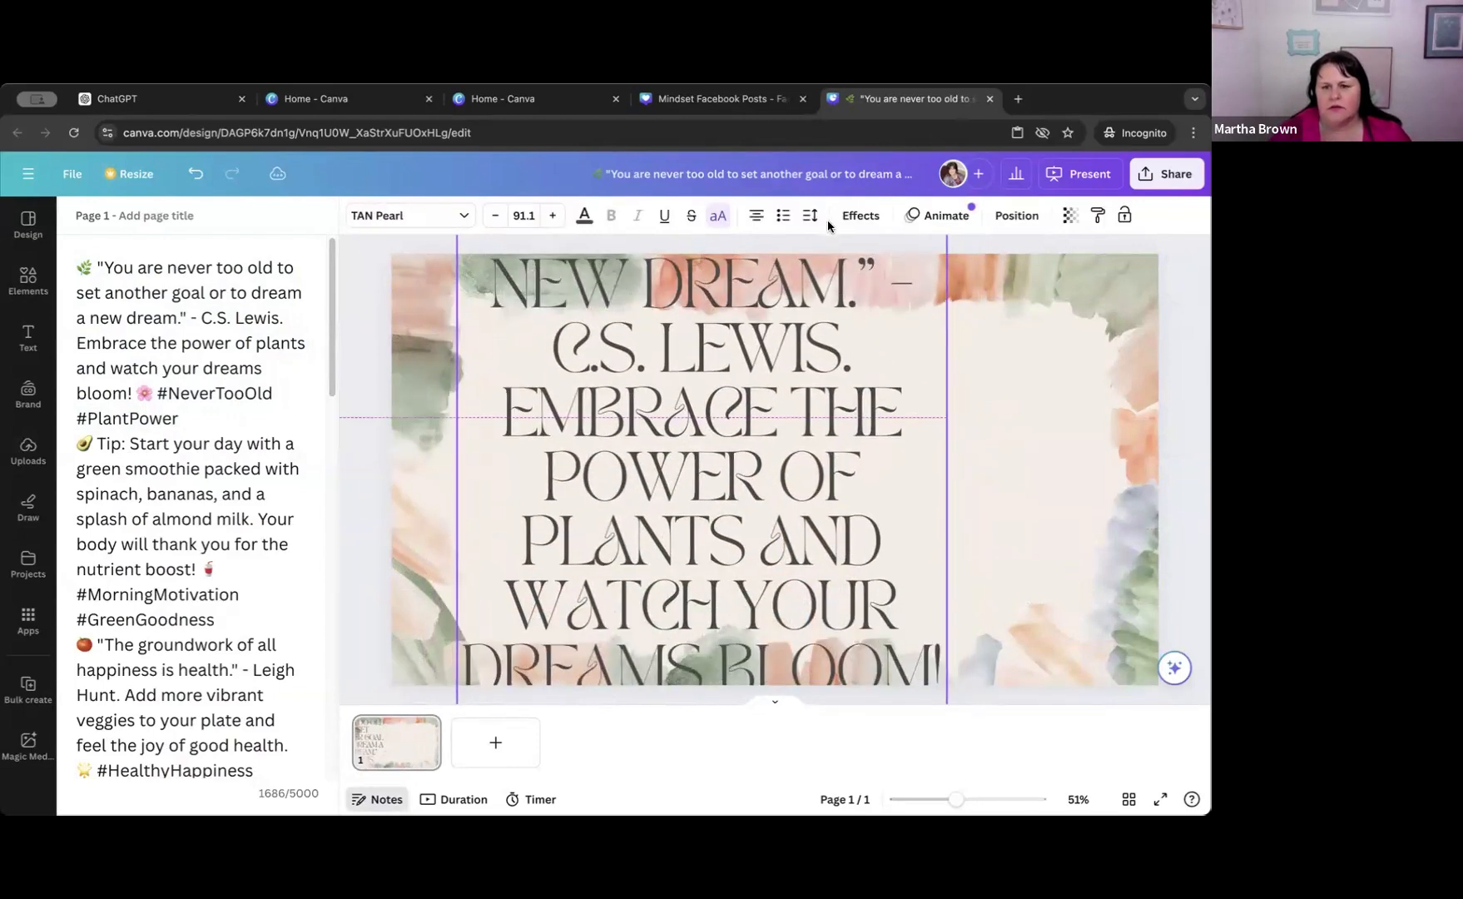
Try the caption text at font size 50 and undo that change.
left_click(533, 216)
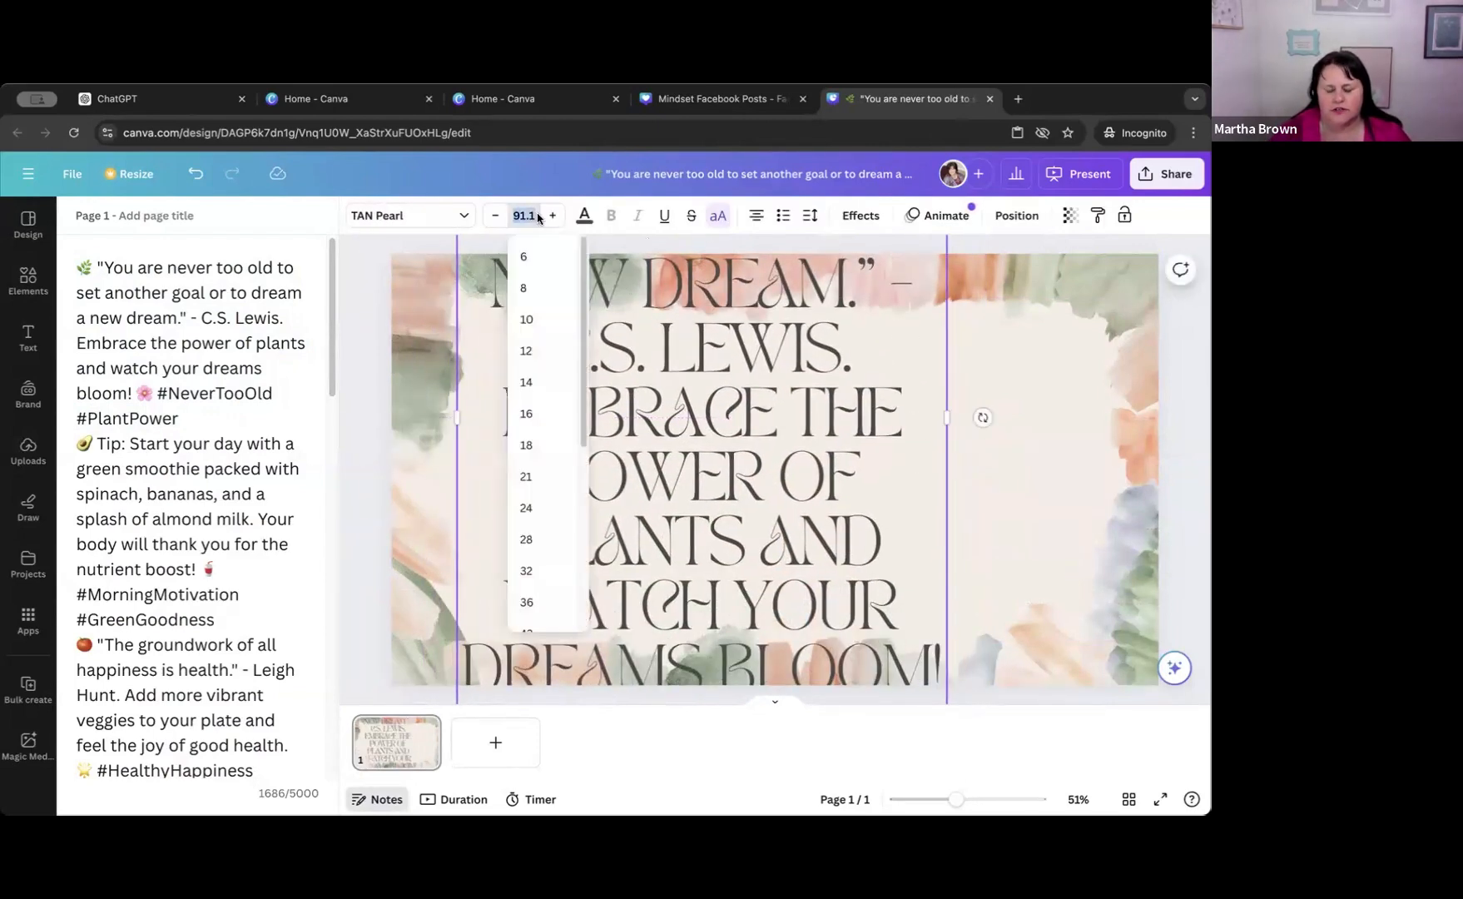
type("50")
key("Return")
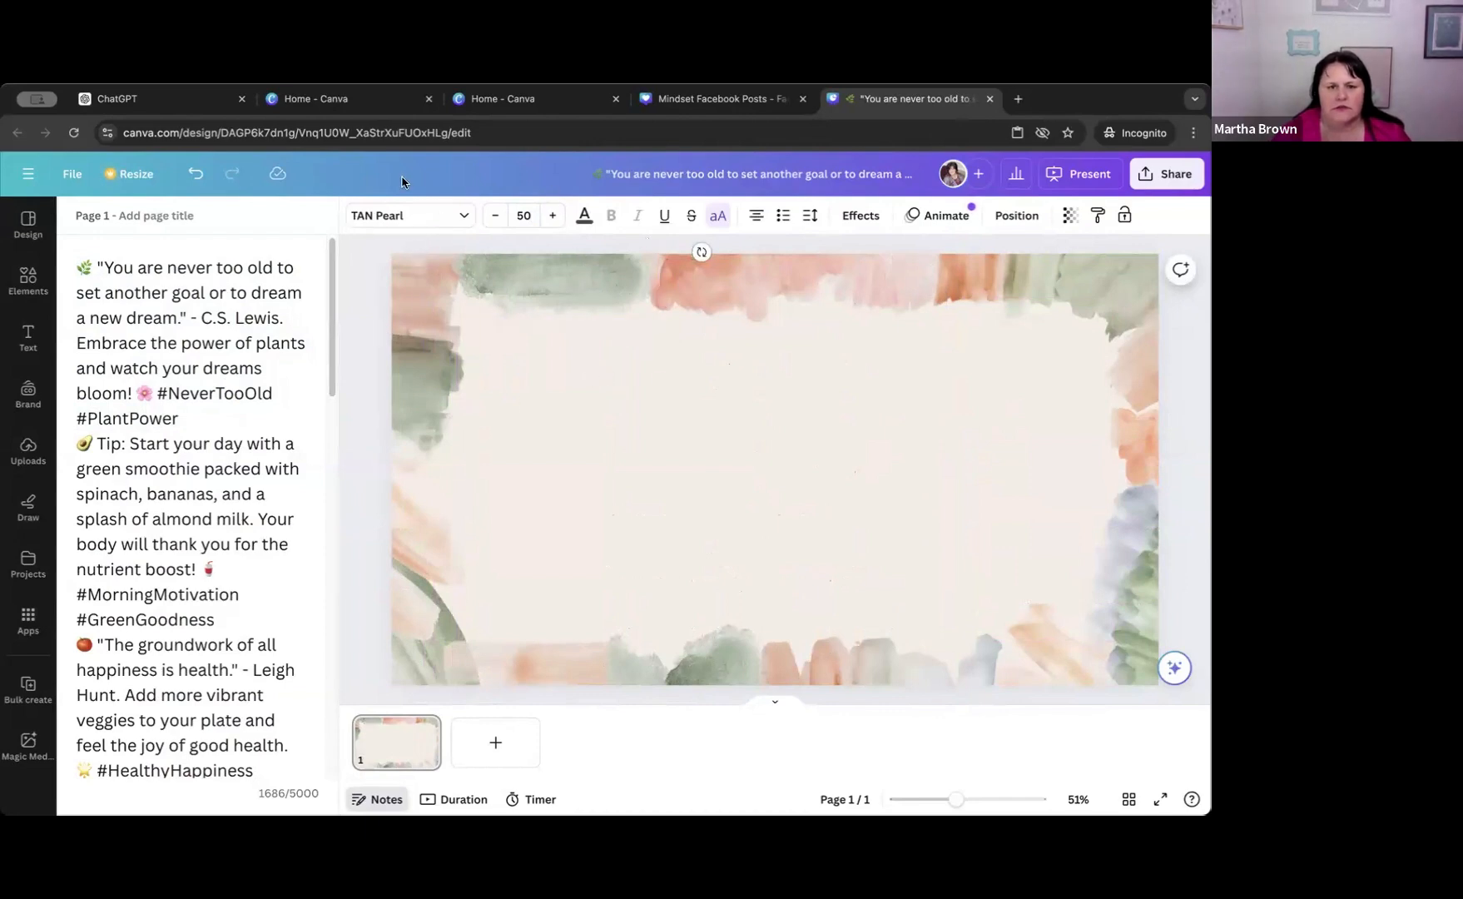
left_click(199, 177)
Move the caption down so it starts near the page's upper edge, and reduce its font size to 55.1.
left_click_drag(683, 424, 749, 782)
left_click_drag(749, 610, 749, 602)
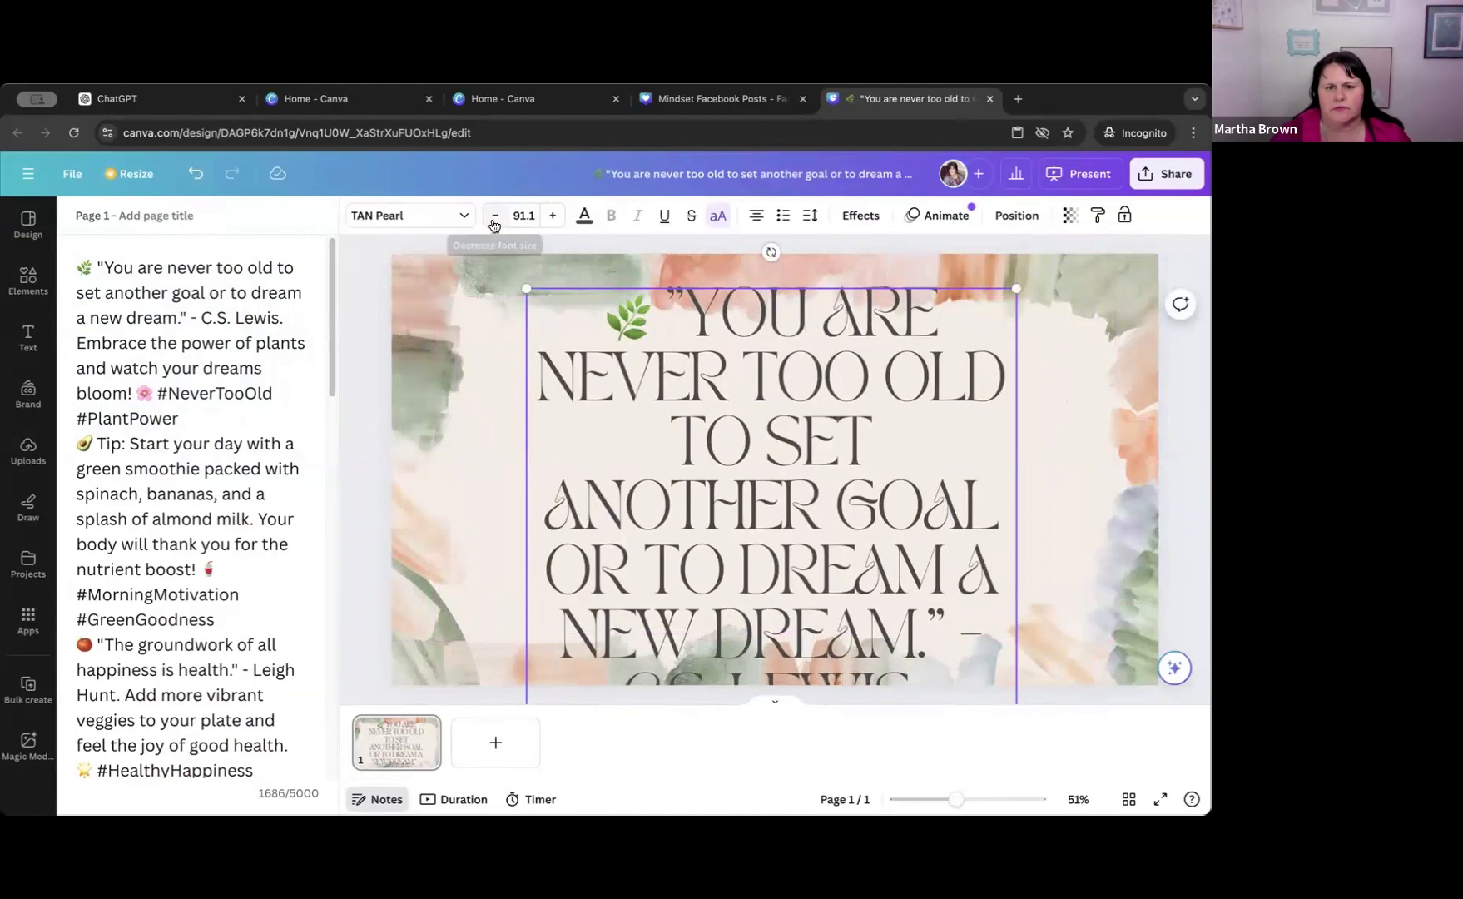
left_click(494, 216)
left_click(494, 217)
left_click(494, 216)
left_click(494, 217)
left_click(494, 217)
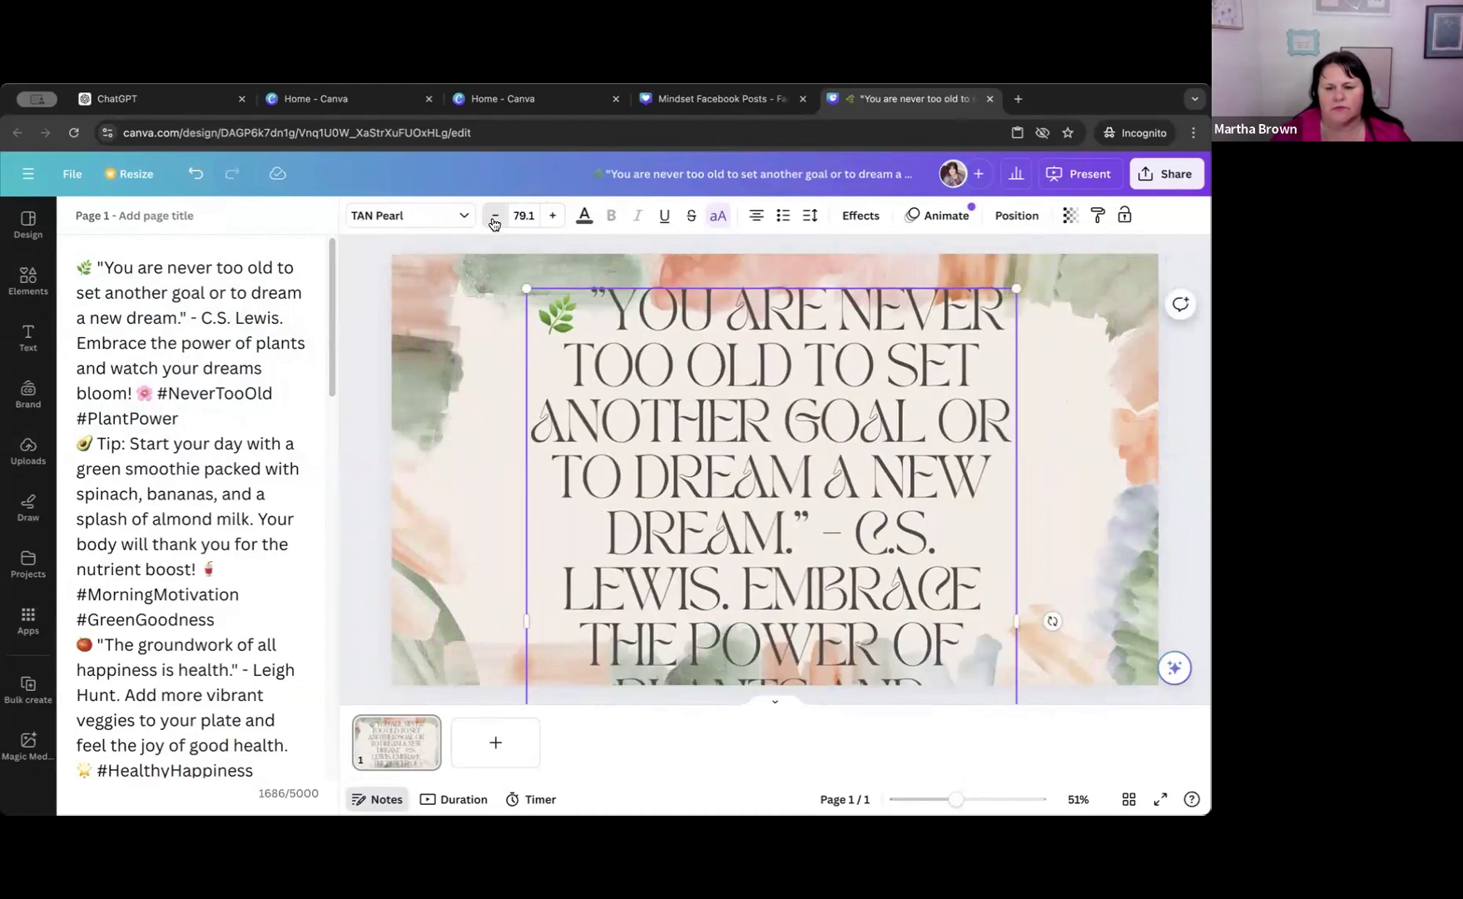
left_click(494, 217)
left_click(494, 218)
left_click(495, 217)
left_click(494, 218)
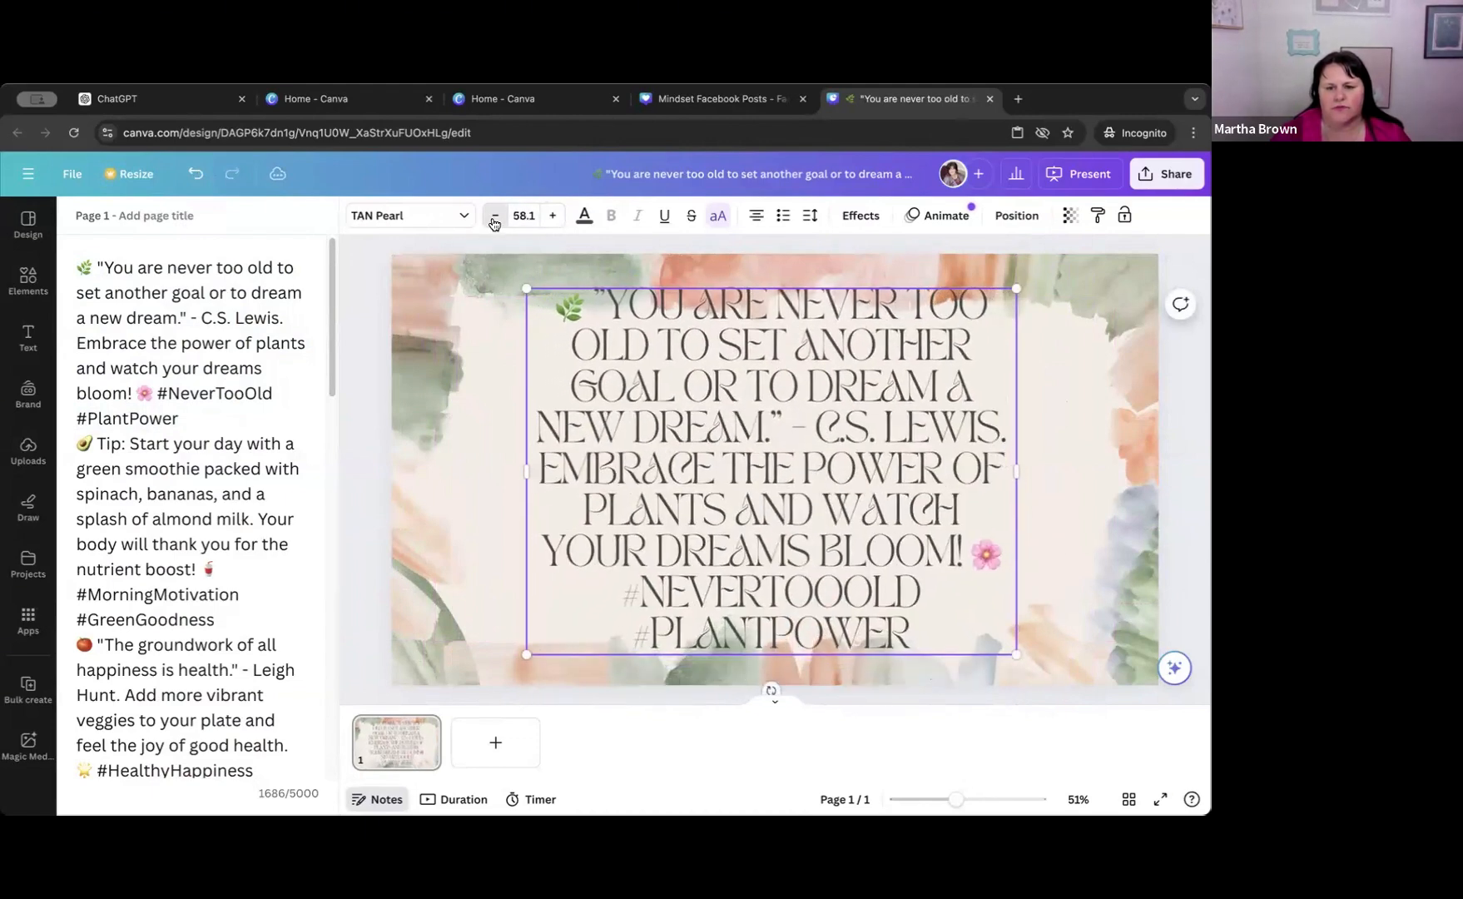
left_click(495, 217)
Widen the caption's text box, move it to the middle of the watercolor frame and set its font to Archivo Black.
left_click_drag(524, 460, 392, 462)
left_click_drag(624, 388, 674, 472)
left_click(403, 216)
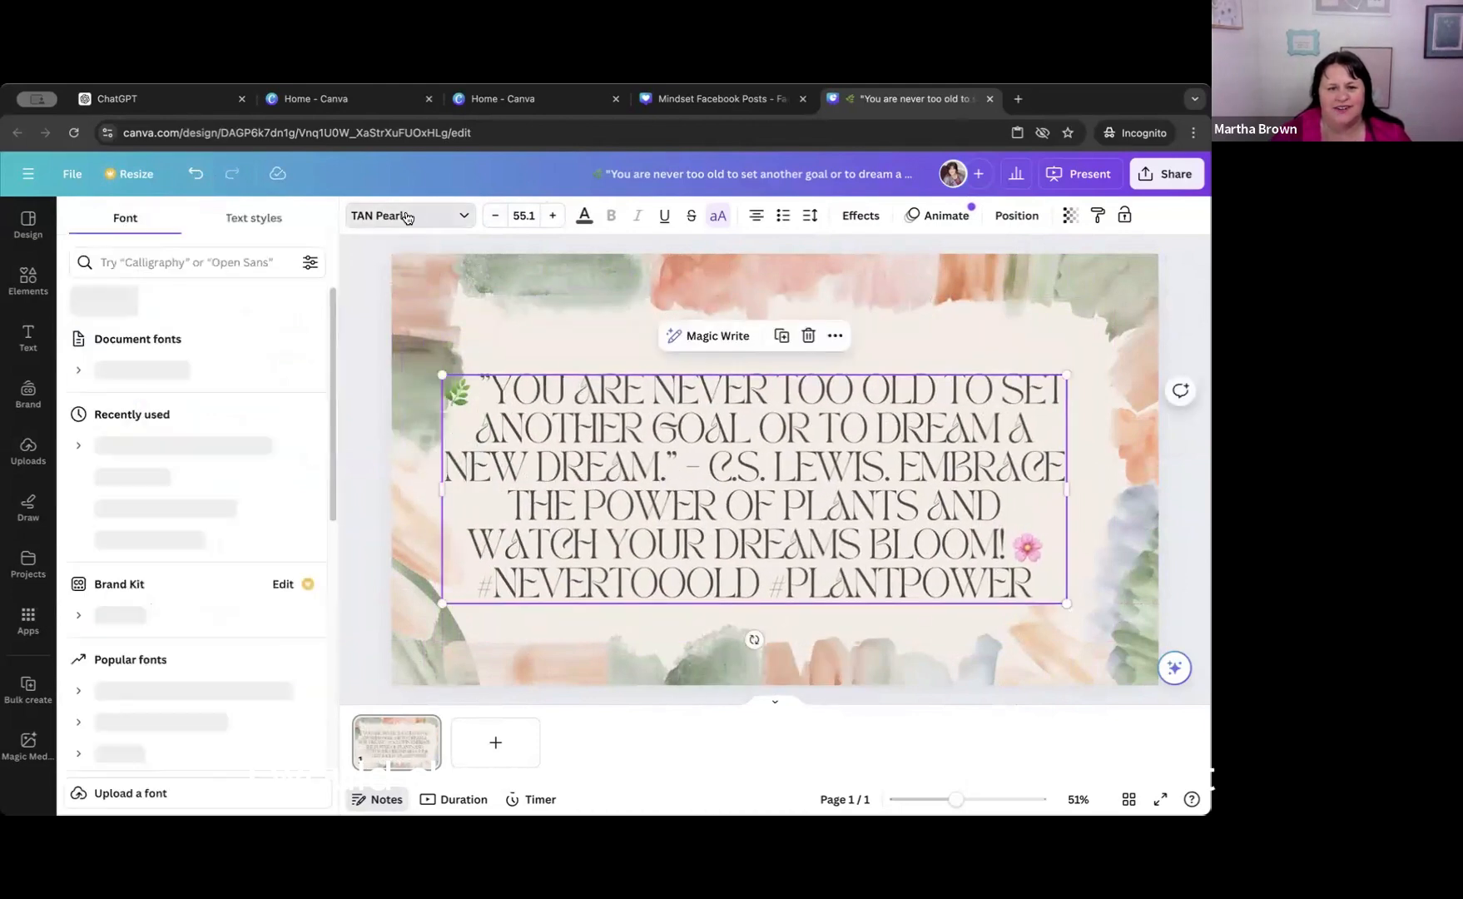
left_click(137, 676)
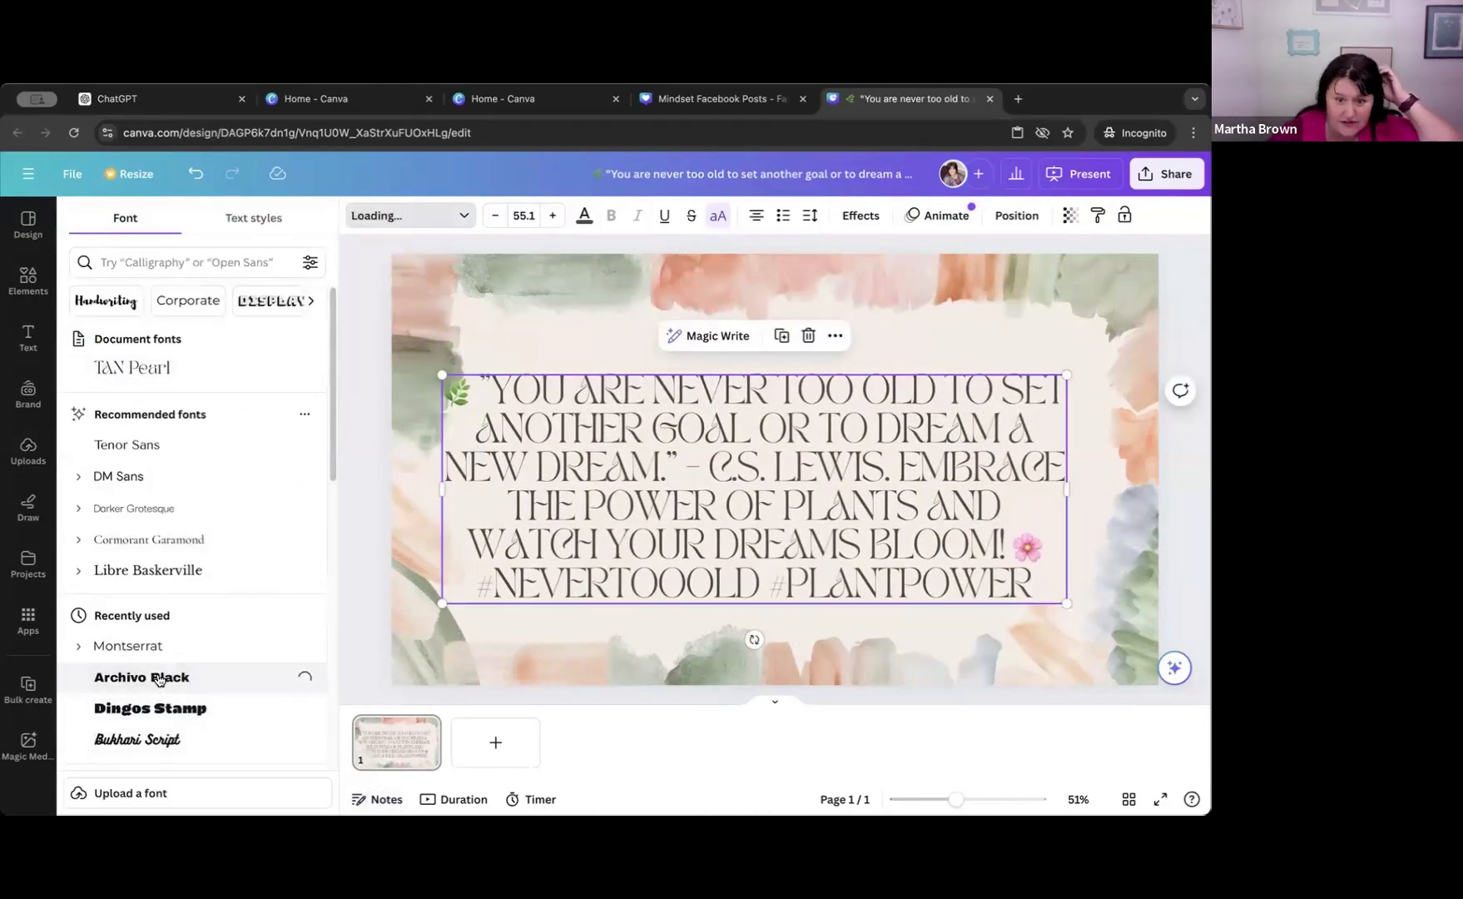
Select separate watercolor pieces of the frame, ending with the pink one along the page's upper edge.
left_click(1167, 585)
left_click(1063, 302)
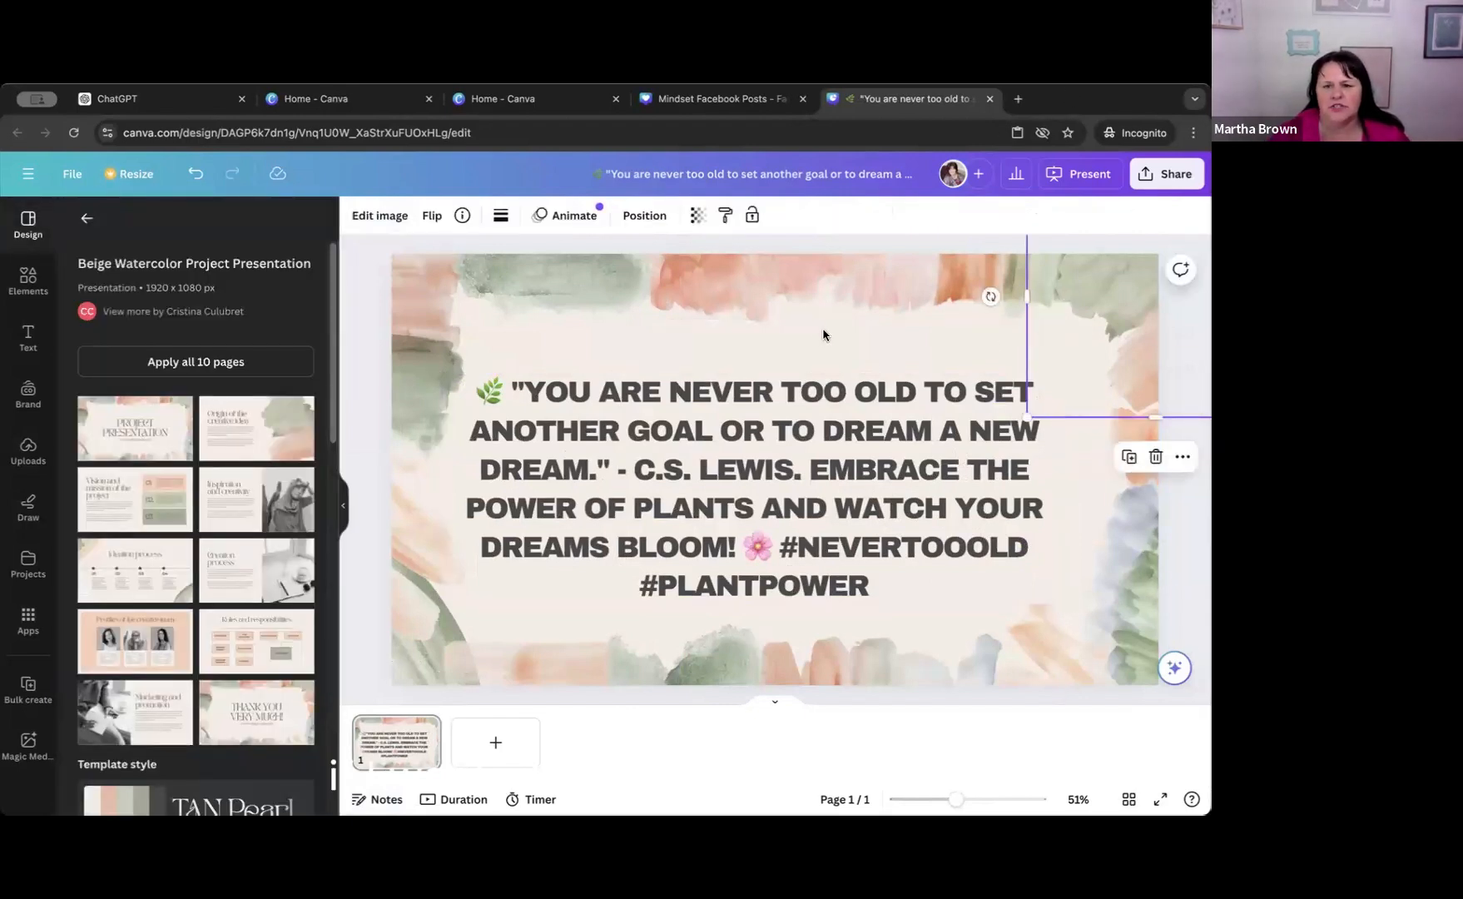
left_click(803, 295)
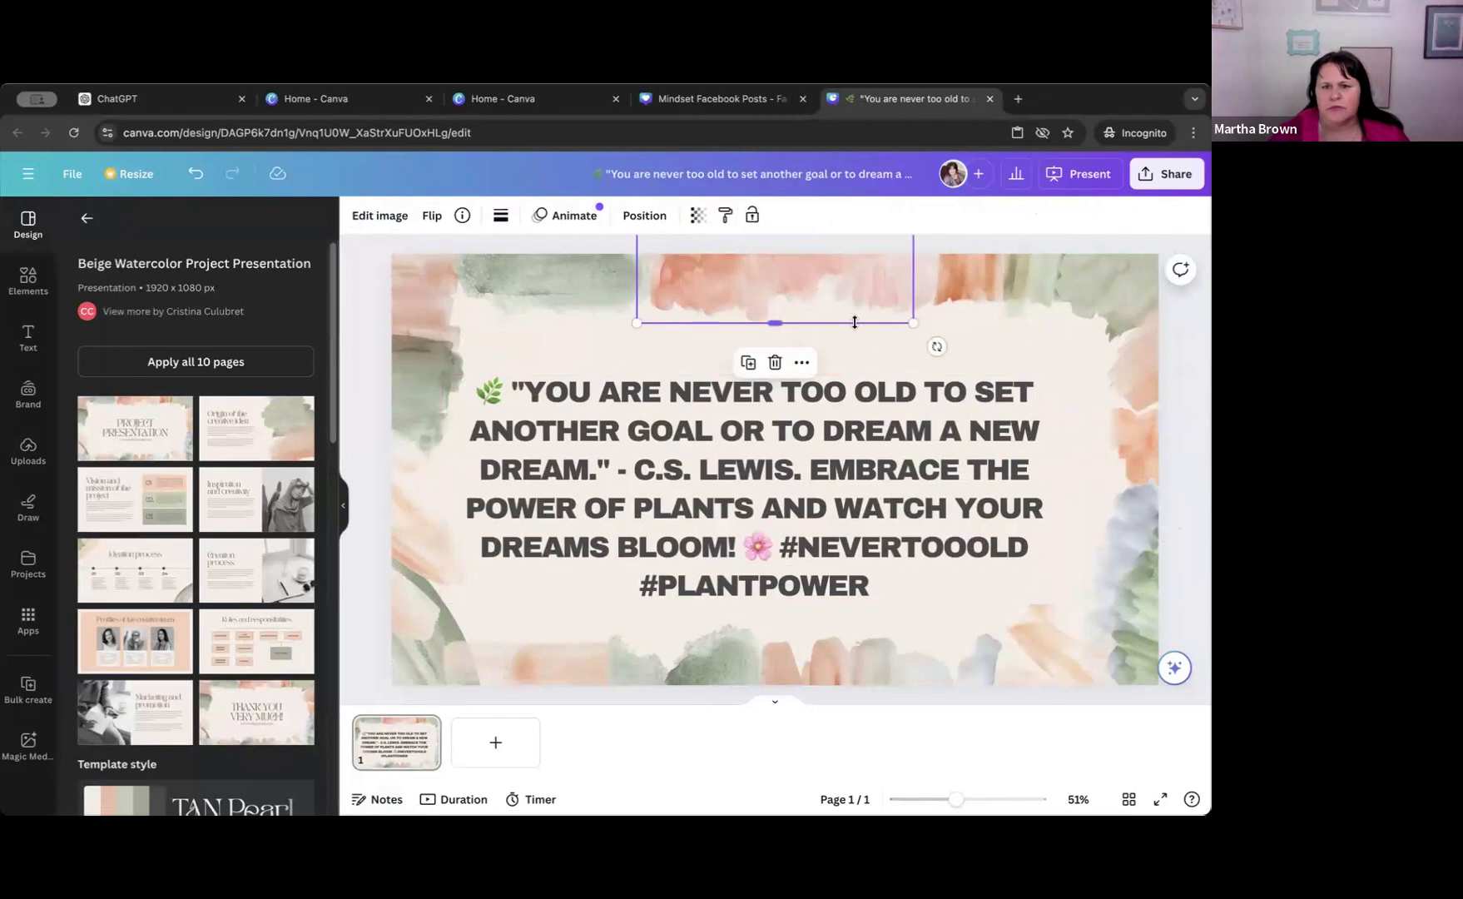
Duplicate the watercolor caption page and replace the copy's caption with the green smoothie tip copied from the page notes.
left_click(776, 707)
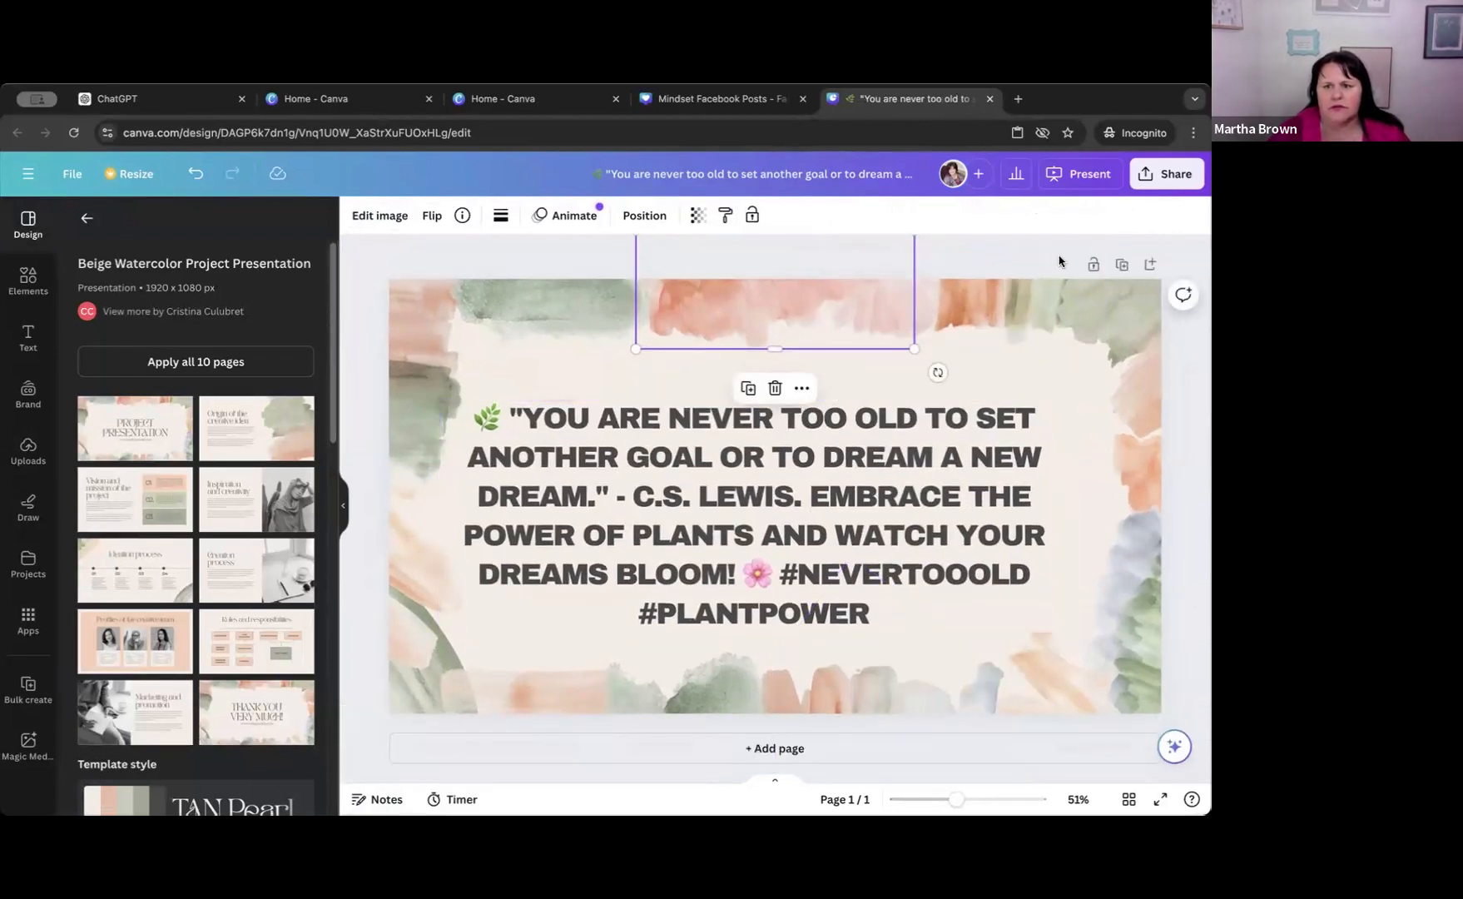
left_click(1123, 268)
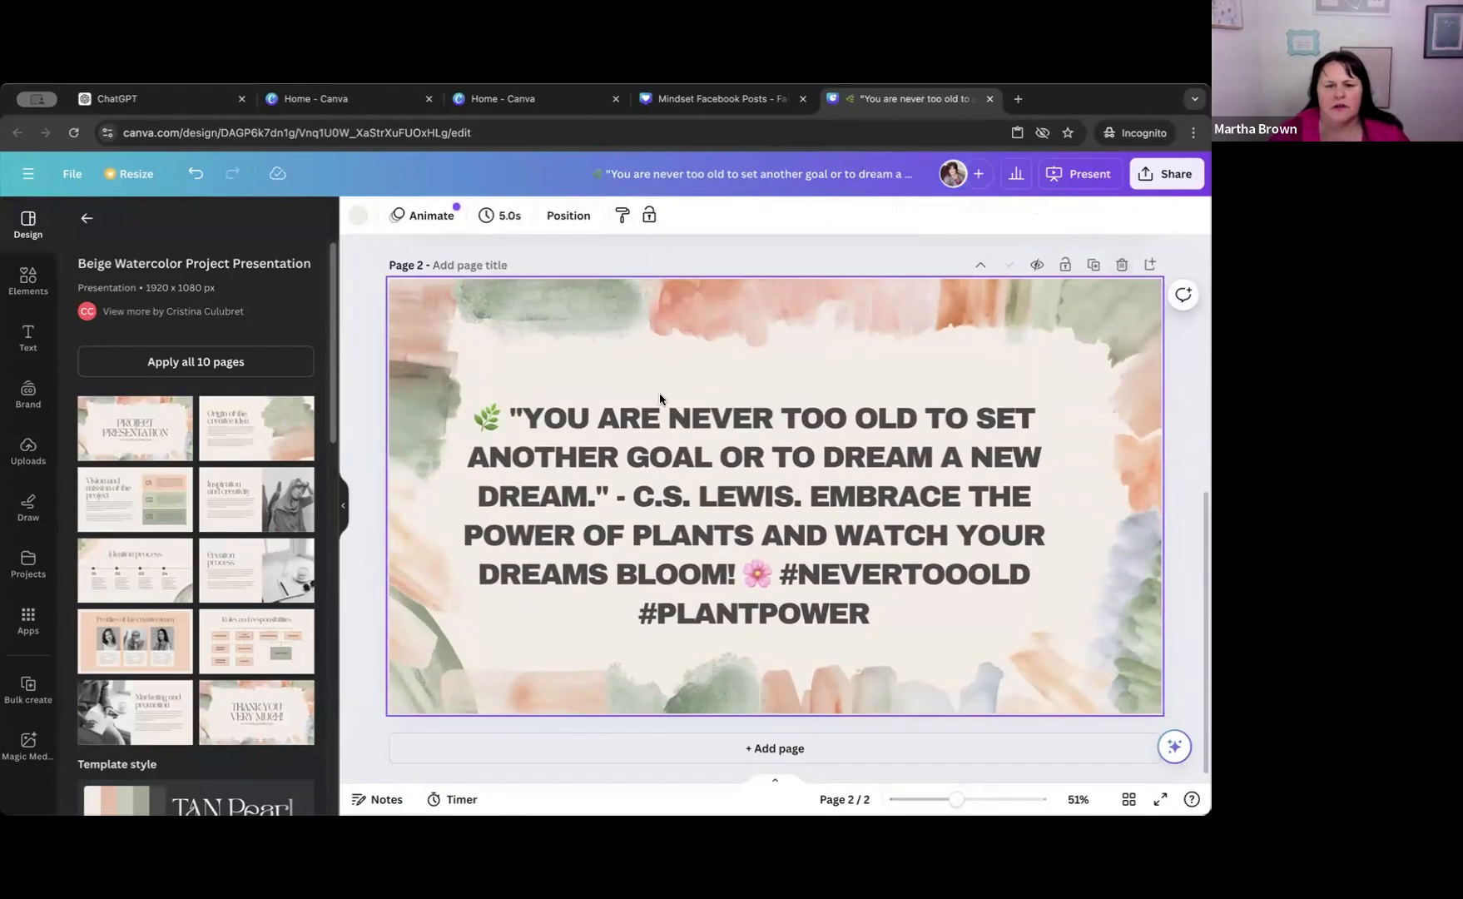
left_click(605, 466)
scroll(361, 493, "up", 1)
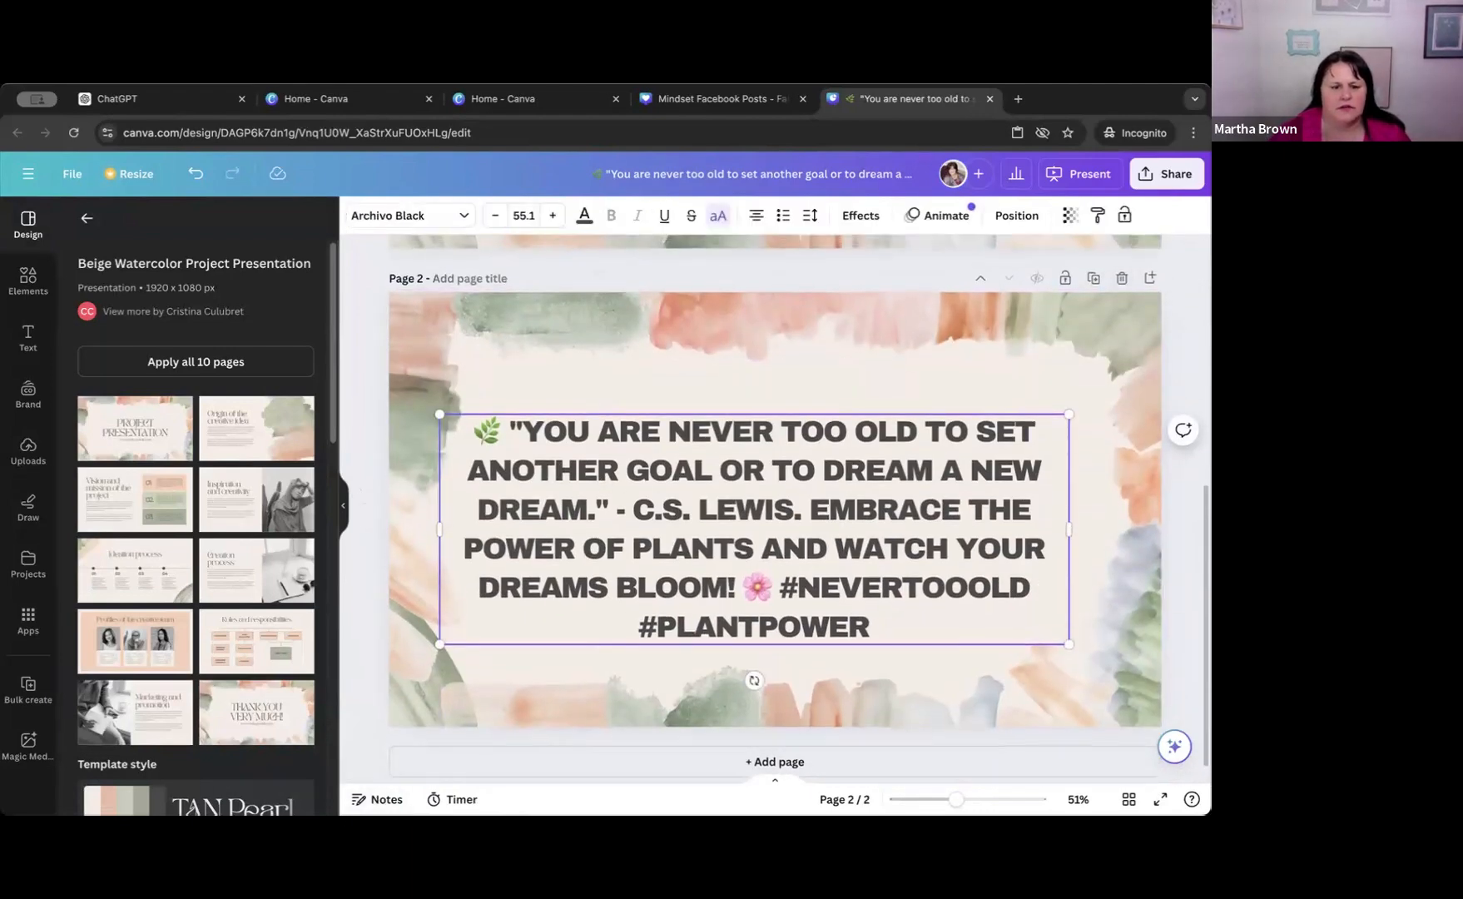
left_click(376, 798)
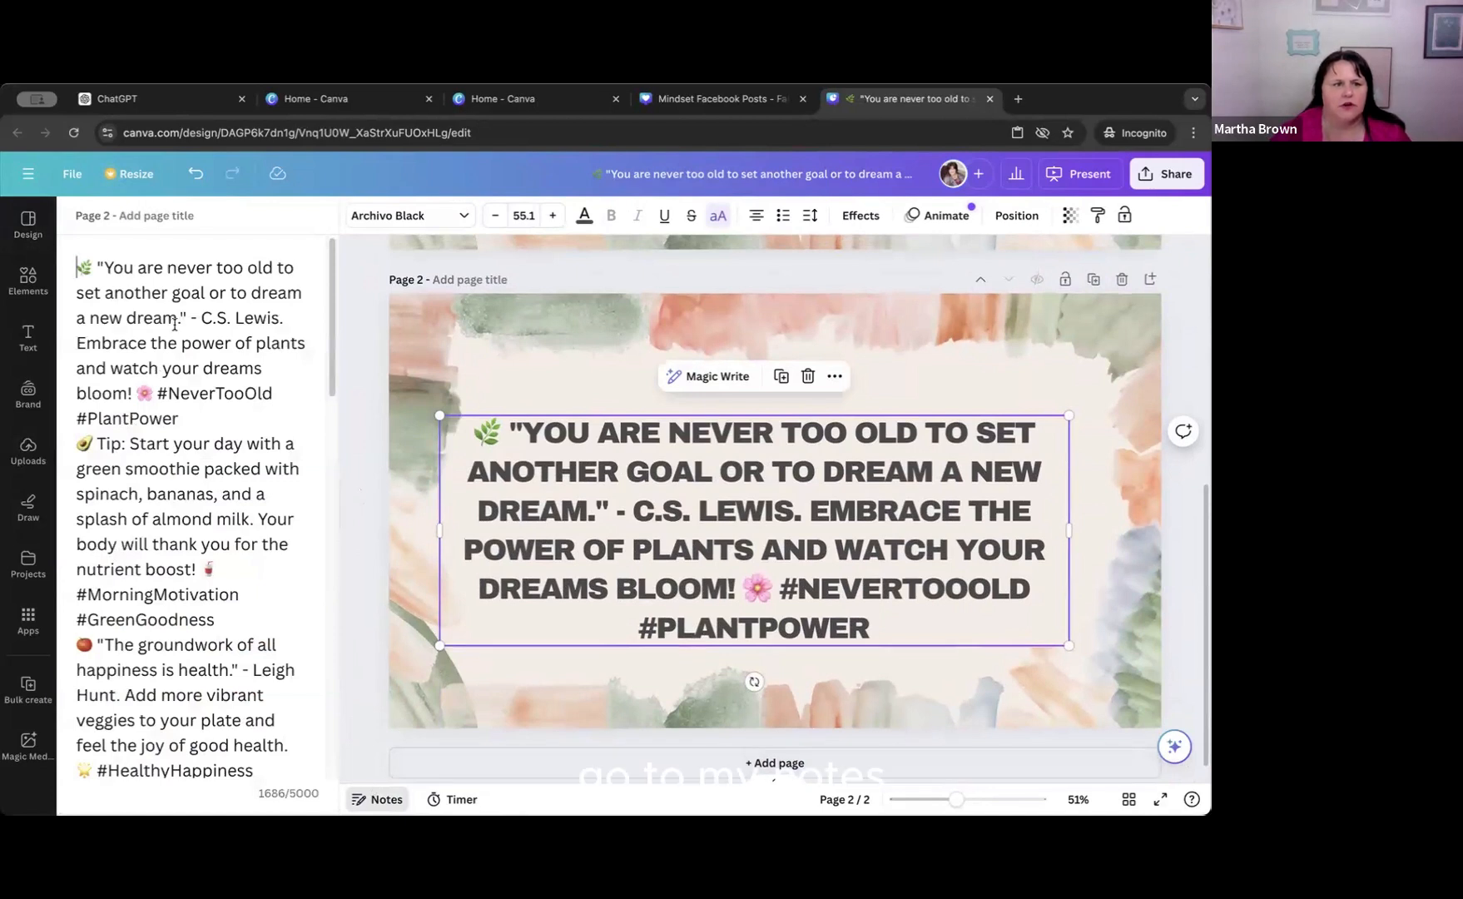
left_click_drag(72, 443, 269, 617)
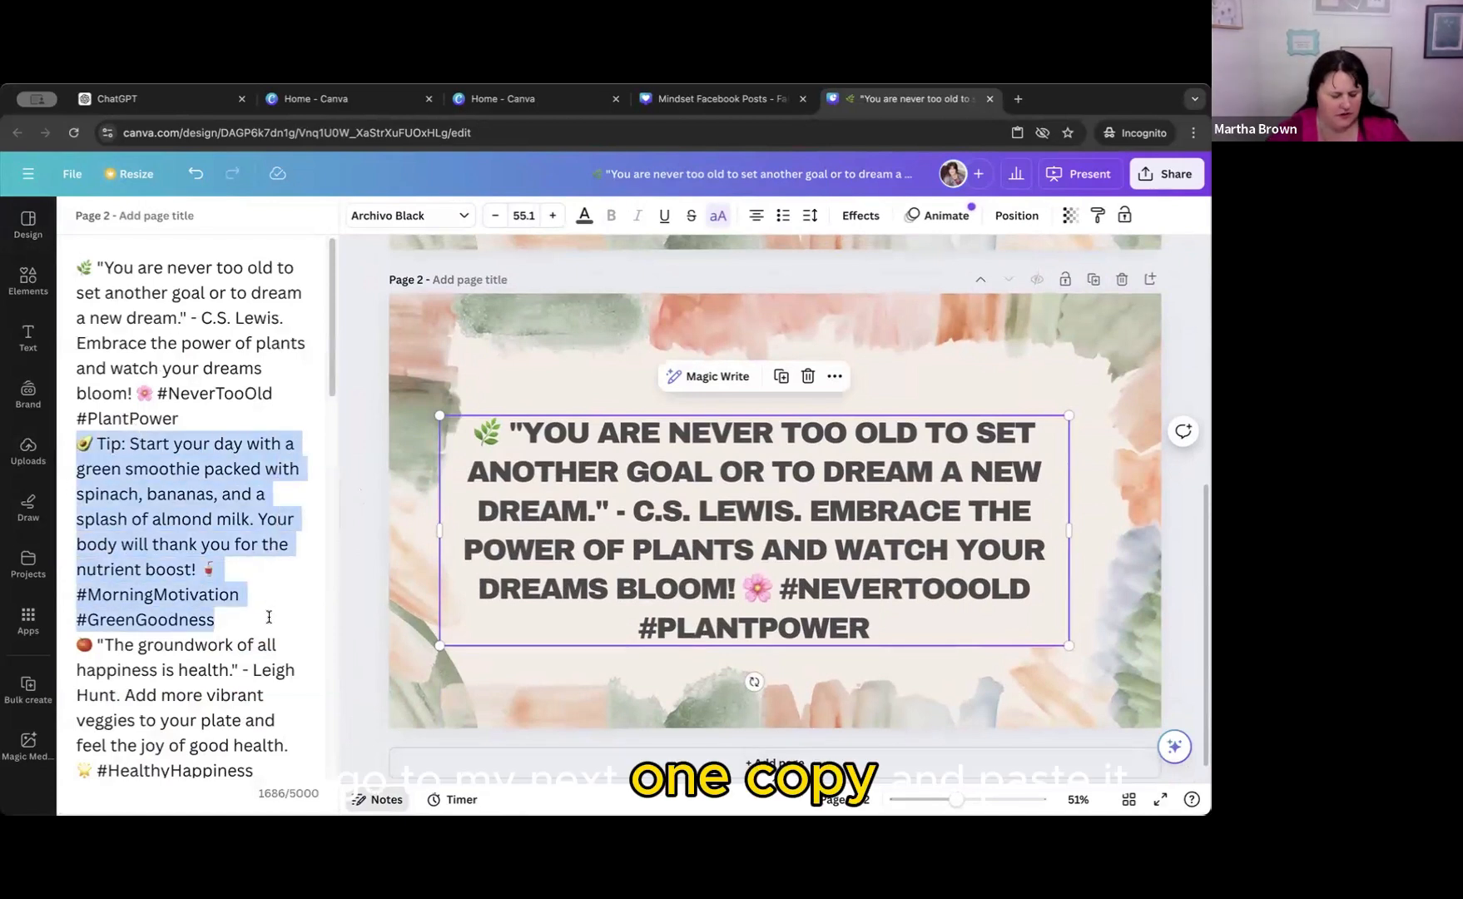
key("ctrl+c")
triple_click(488, 466)
key("ctrl+v")
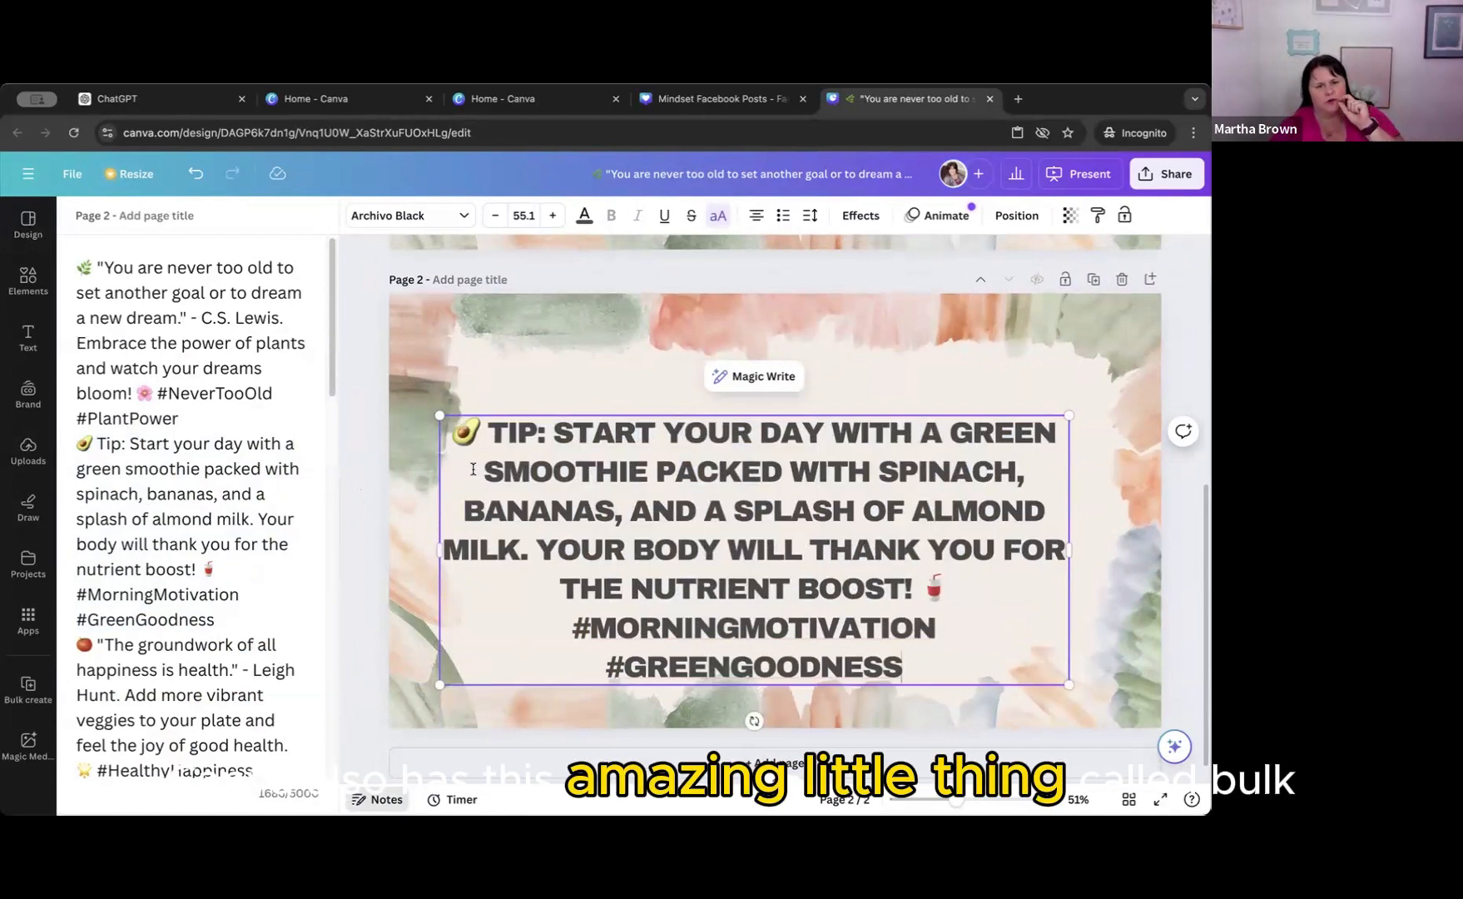
scroll(473, 468, "down", 1)
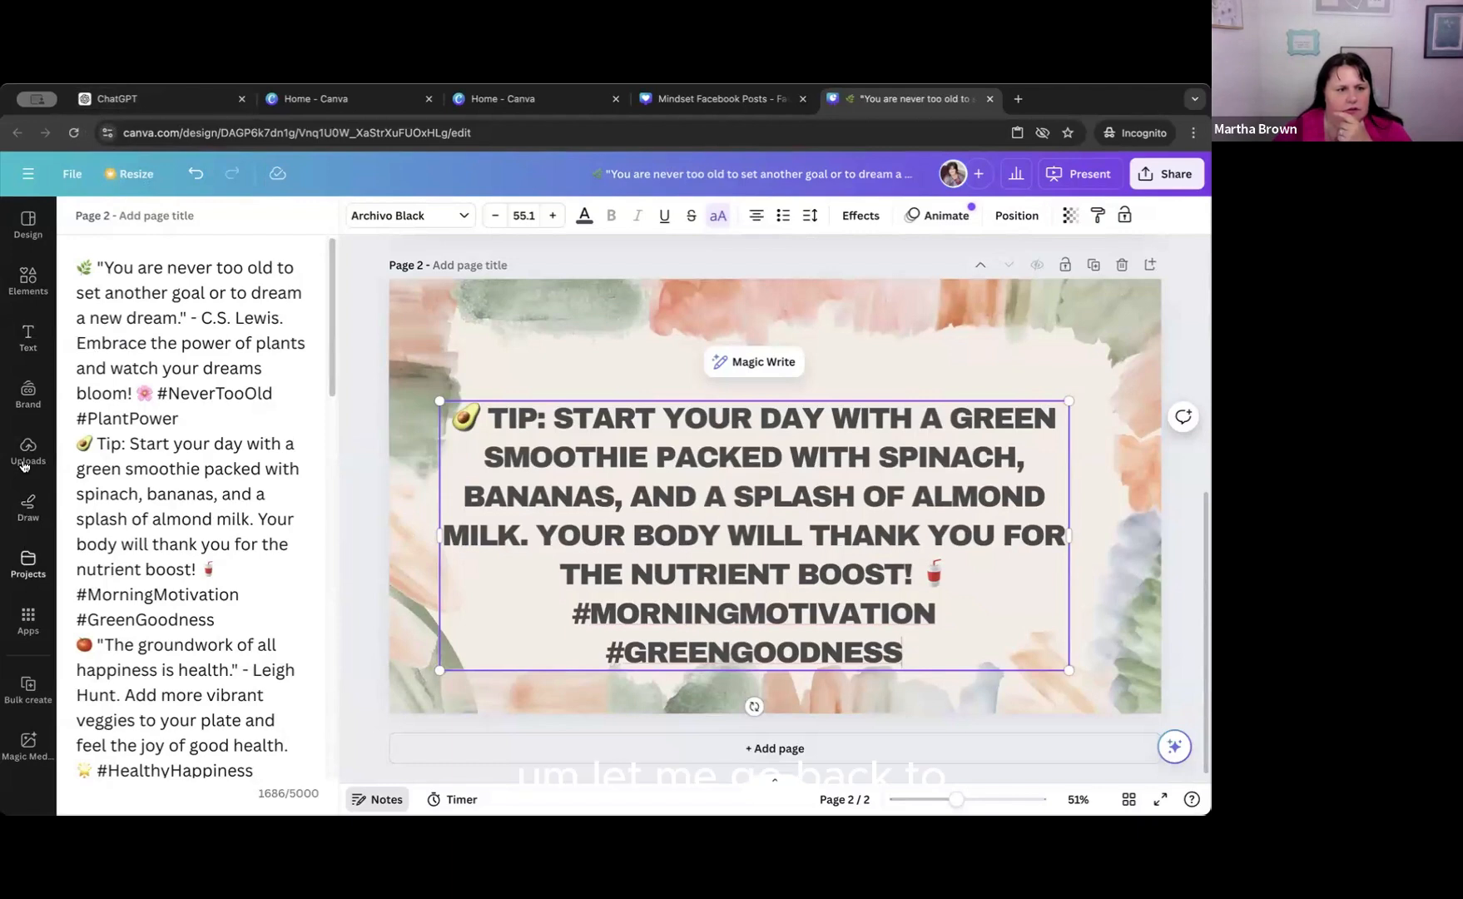
Open the Mindset Facebook Post Captions doc from the recent designs on the Canva home page and view its numbered captions.
left_click(306, 102)
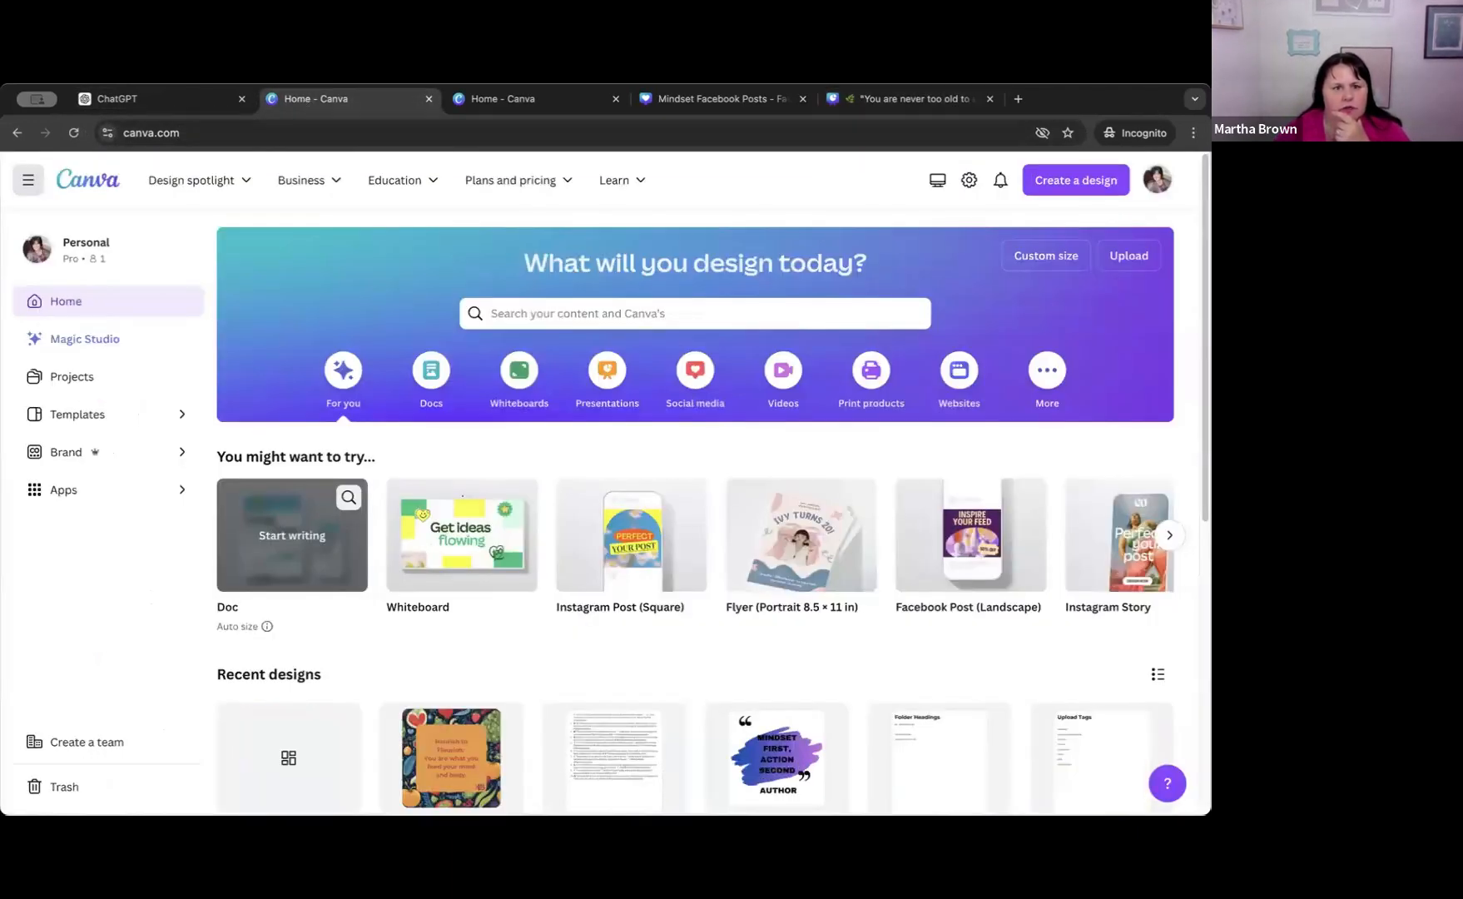
key("ctrl+Tab")
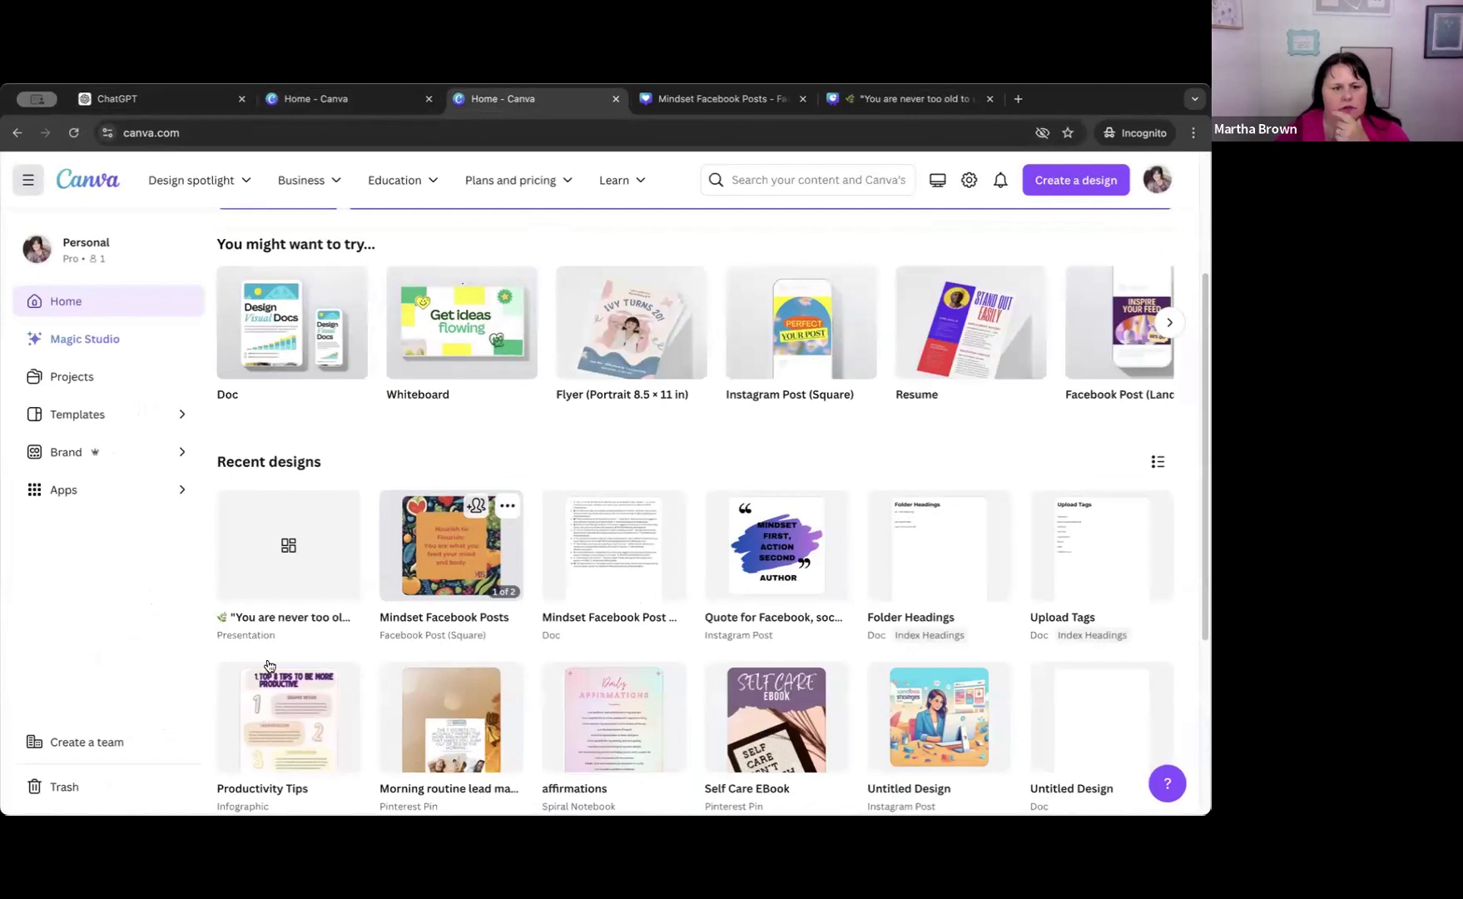
left_click(286, 564)
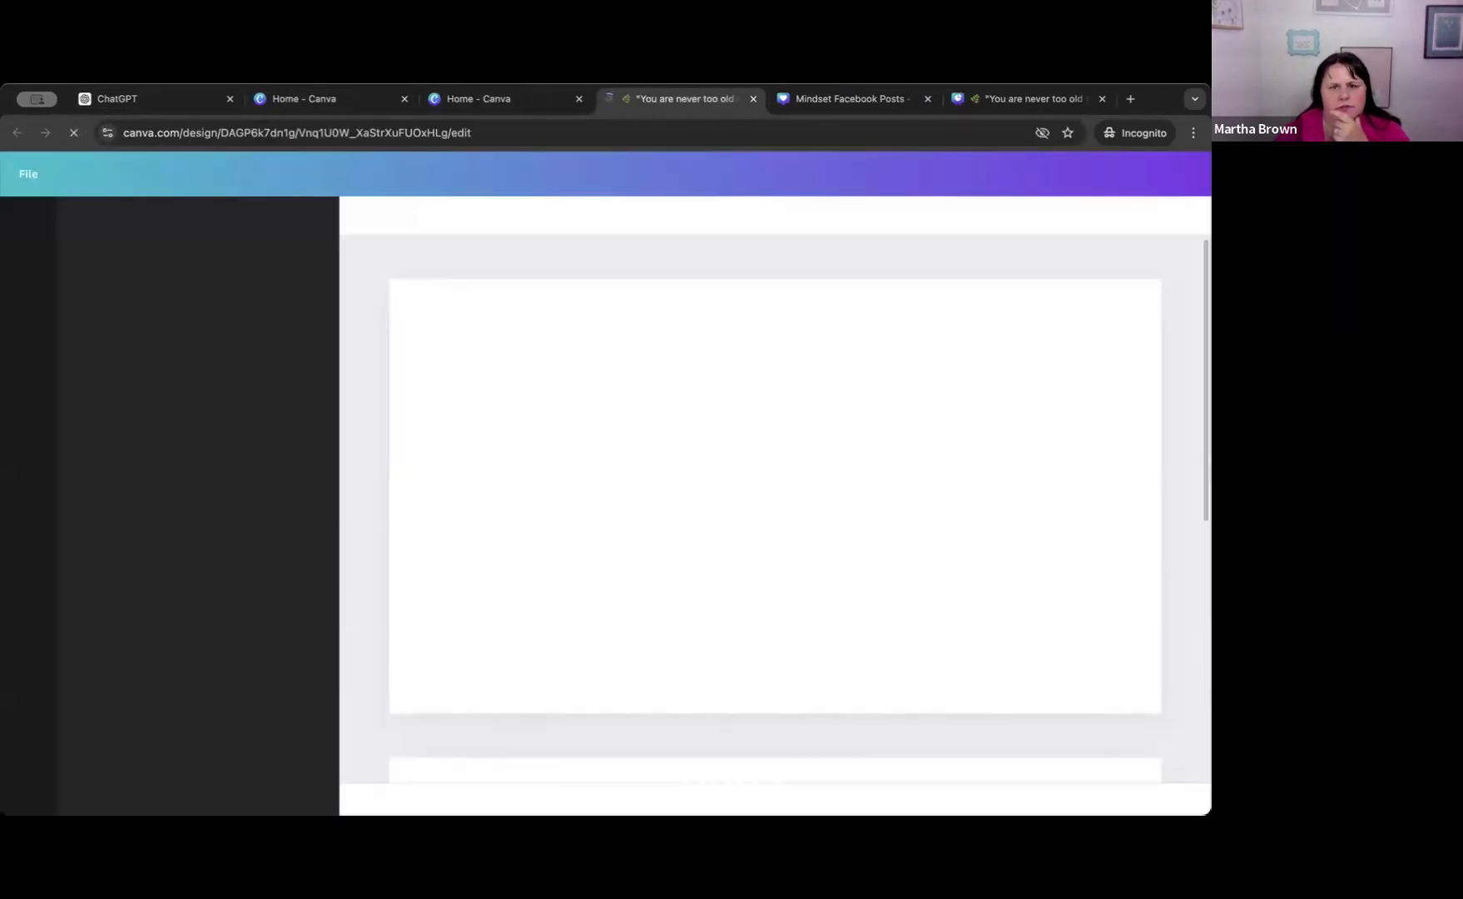
left_click(753, 101)
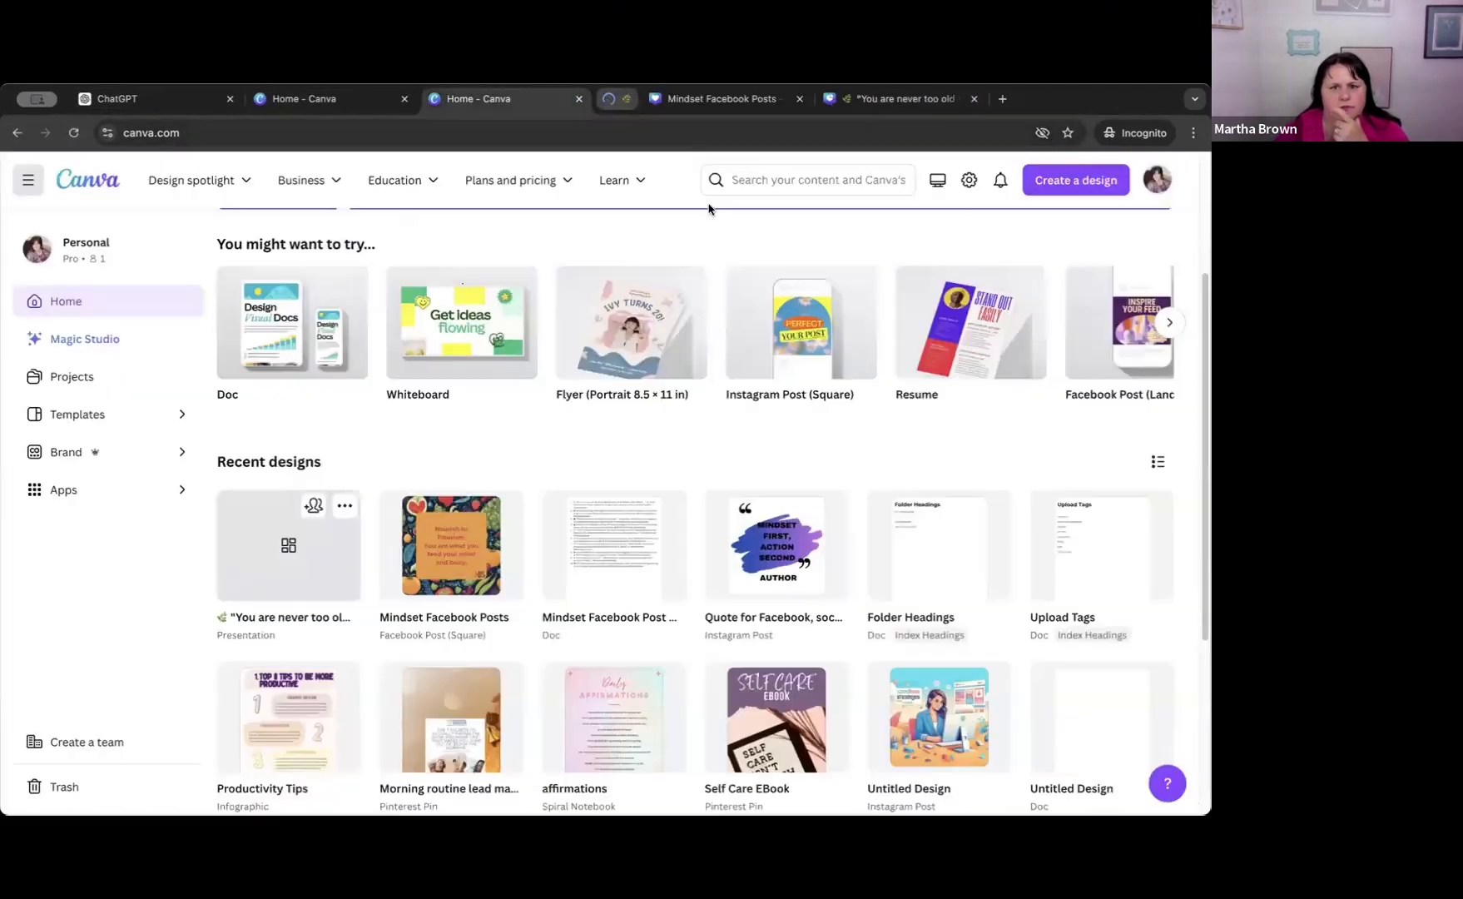
left_click(608, 571)
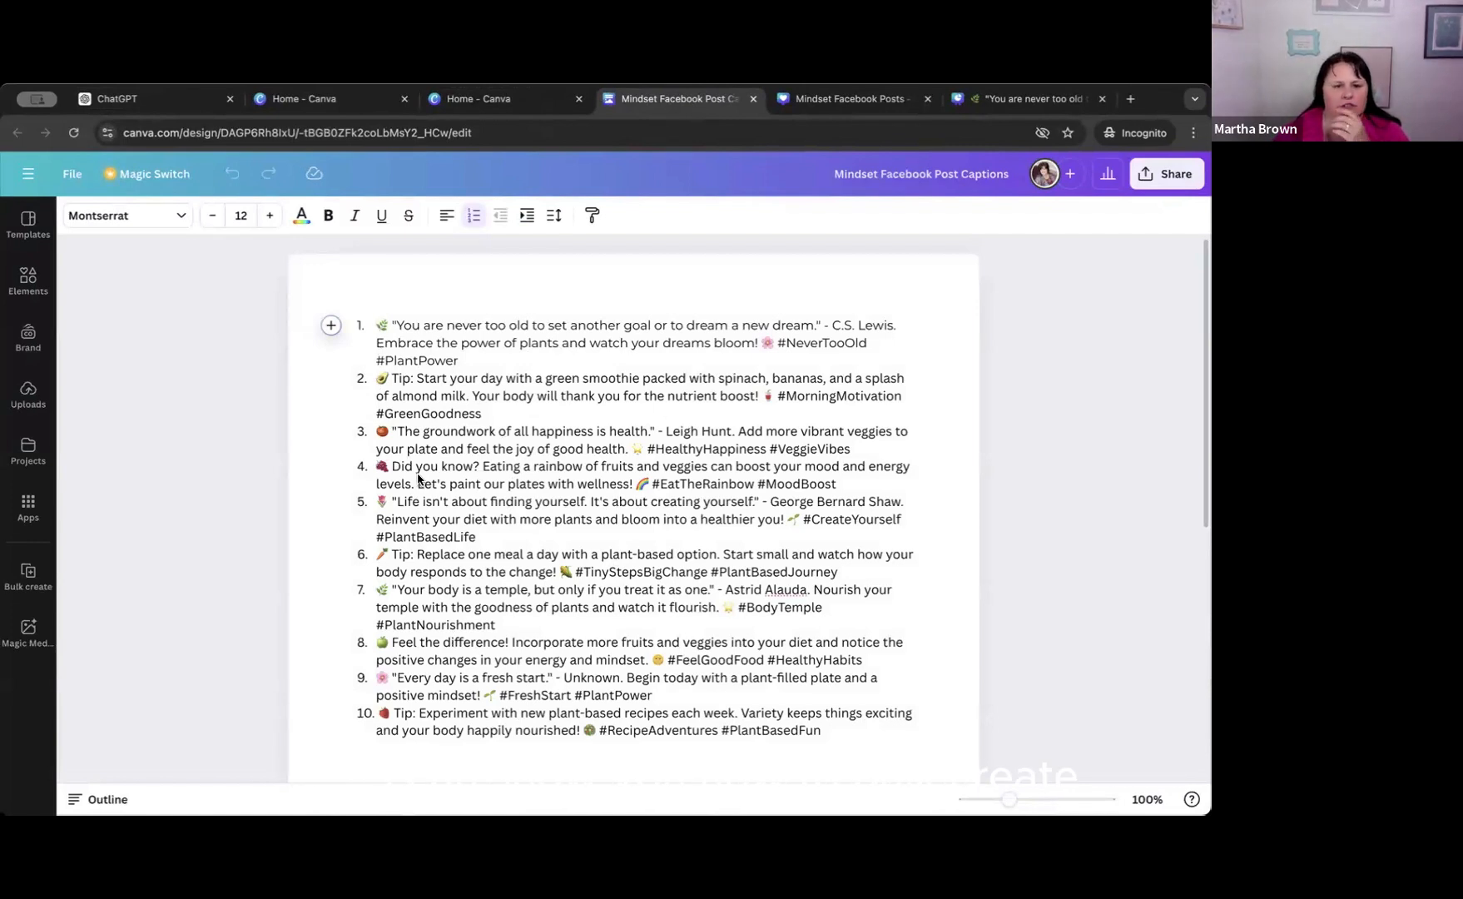
scroll(385, 316, "down", 1)
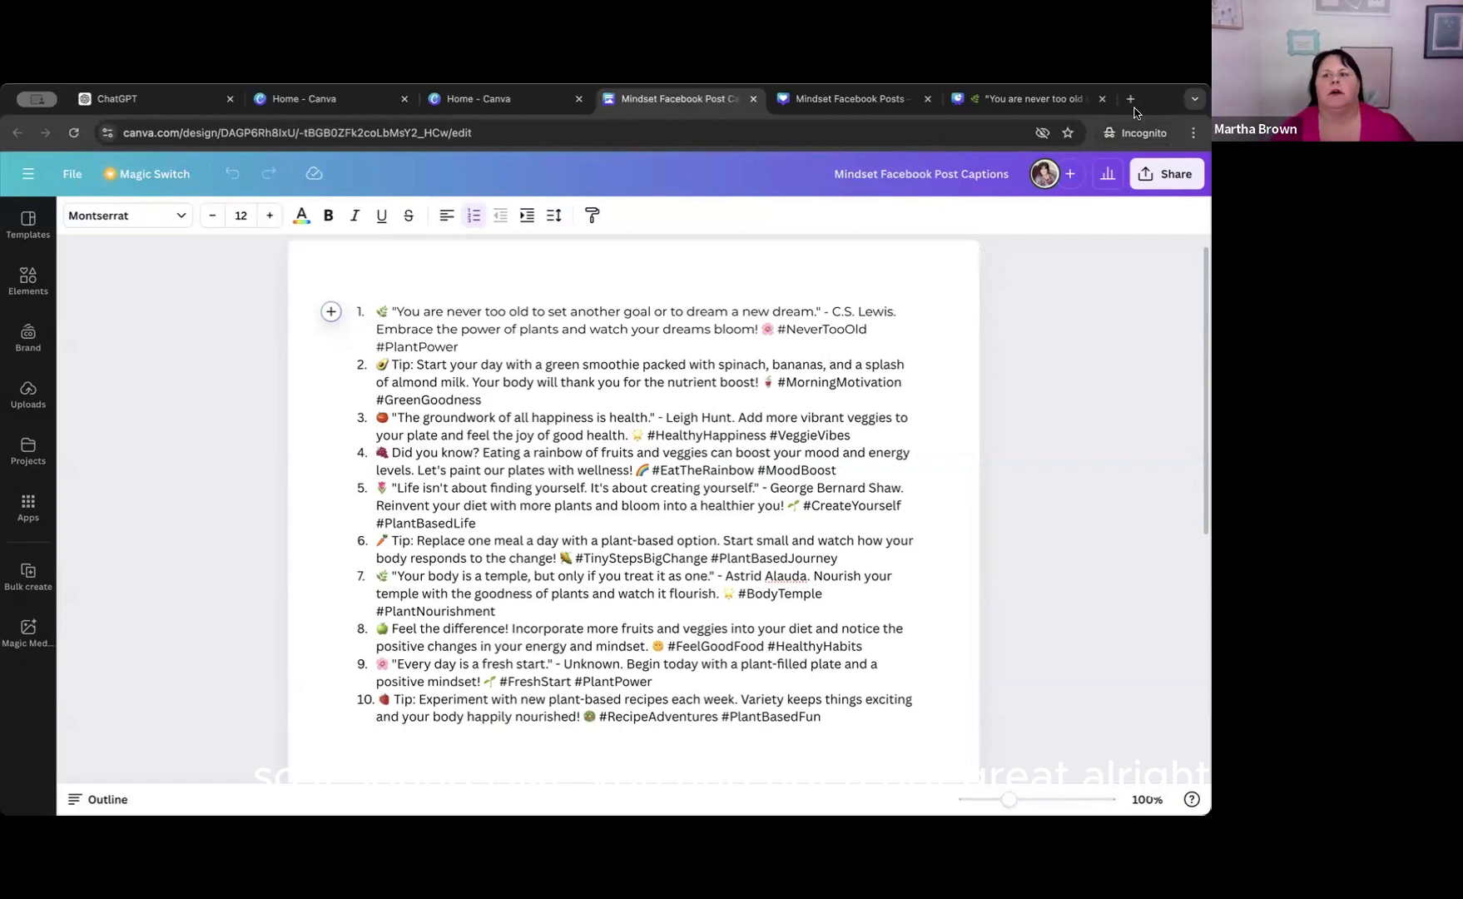
Switch to ChatGPT and open its Customize ChatGPT settings.
left_click(148, 99)
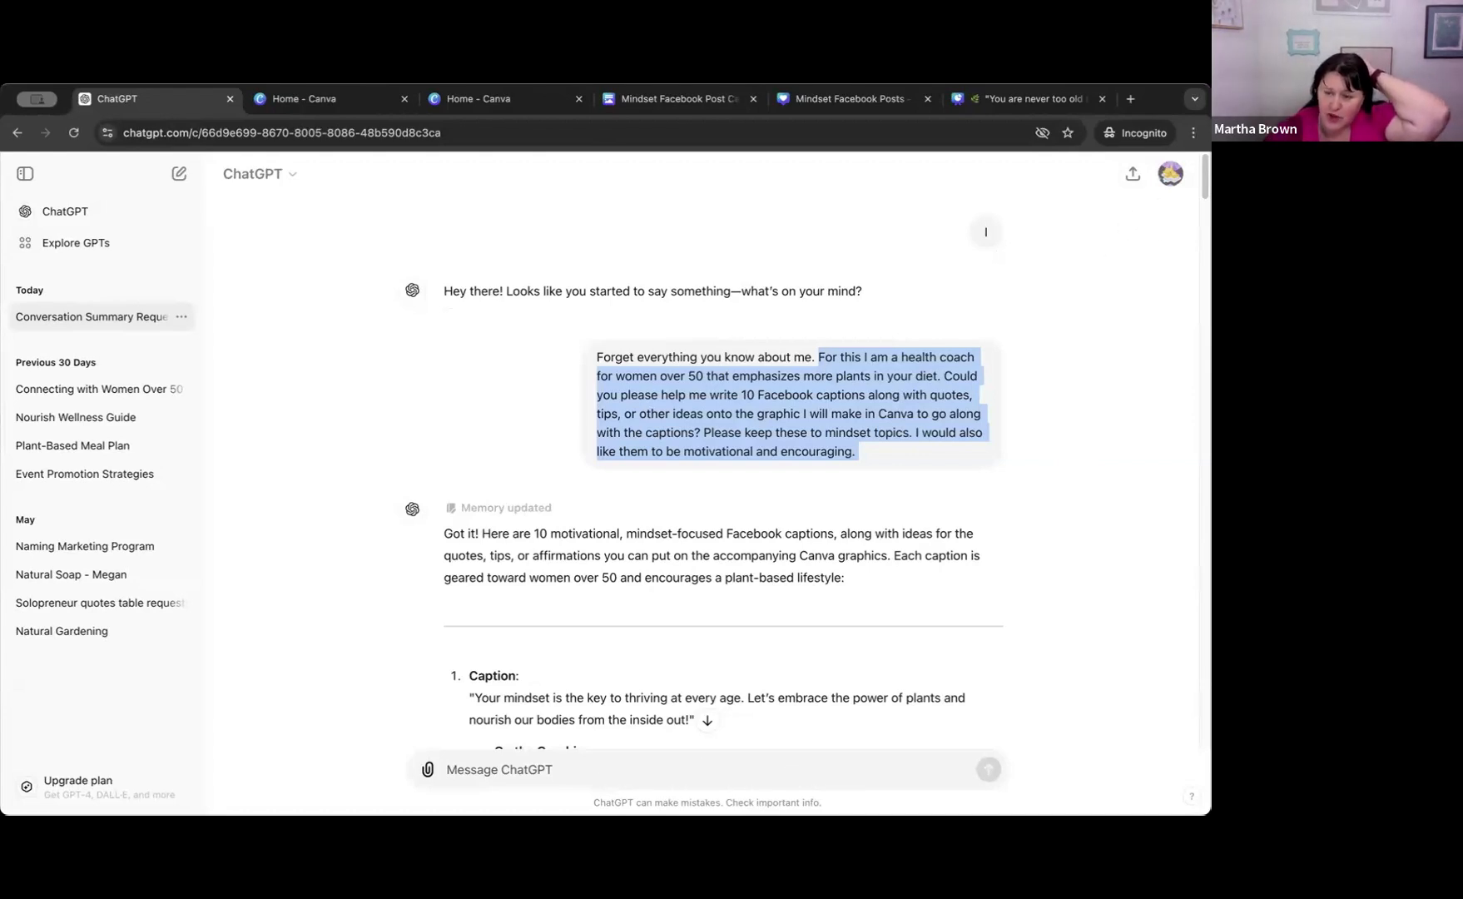
scroll(1157, 254, "down", 1)
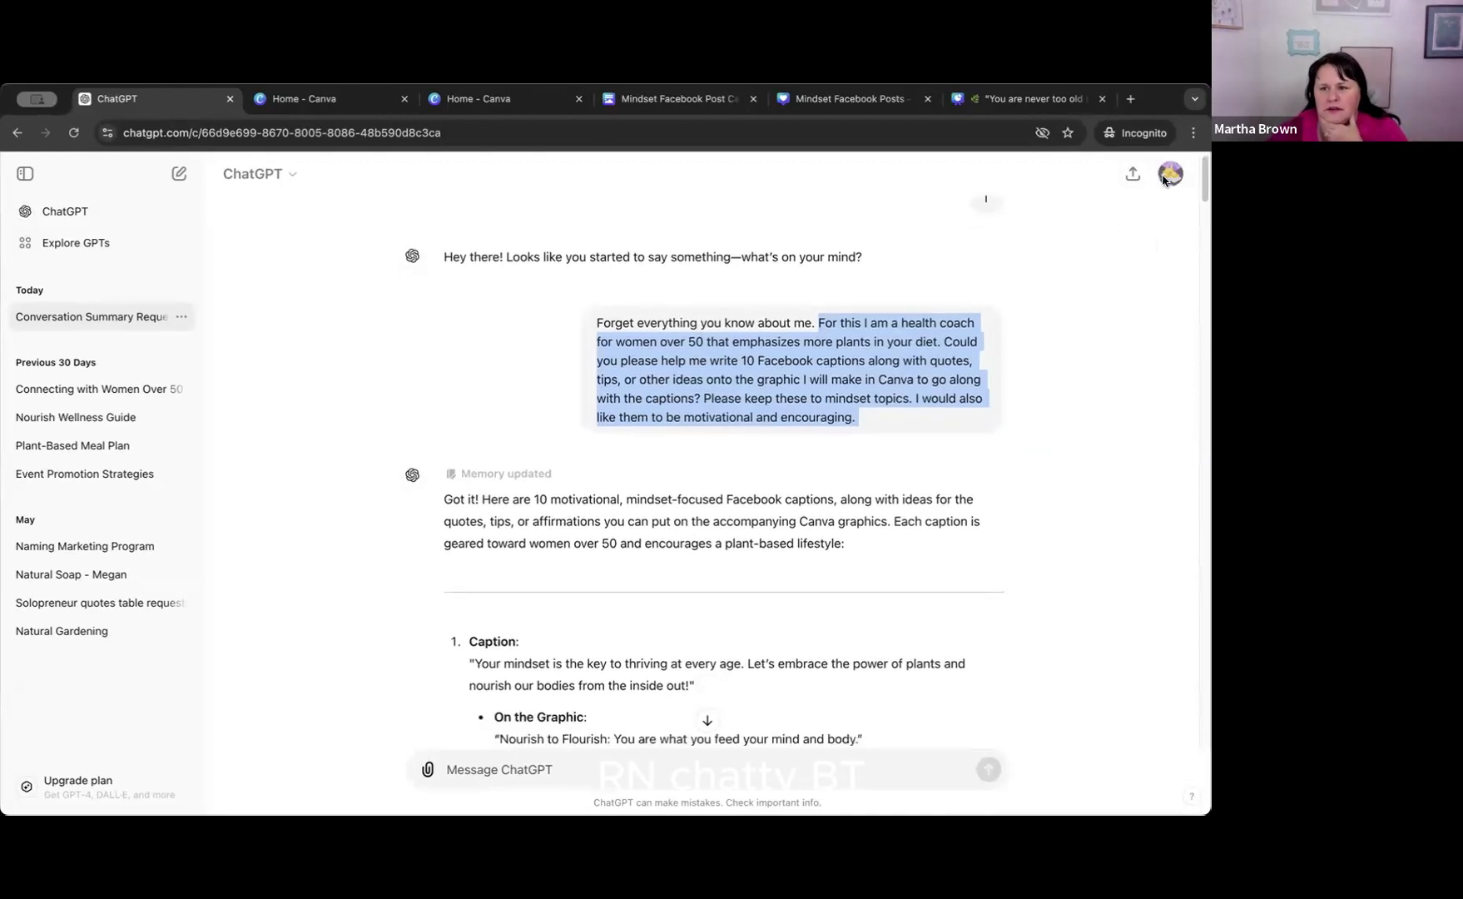
scroll(1145, 274, "up", 1)
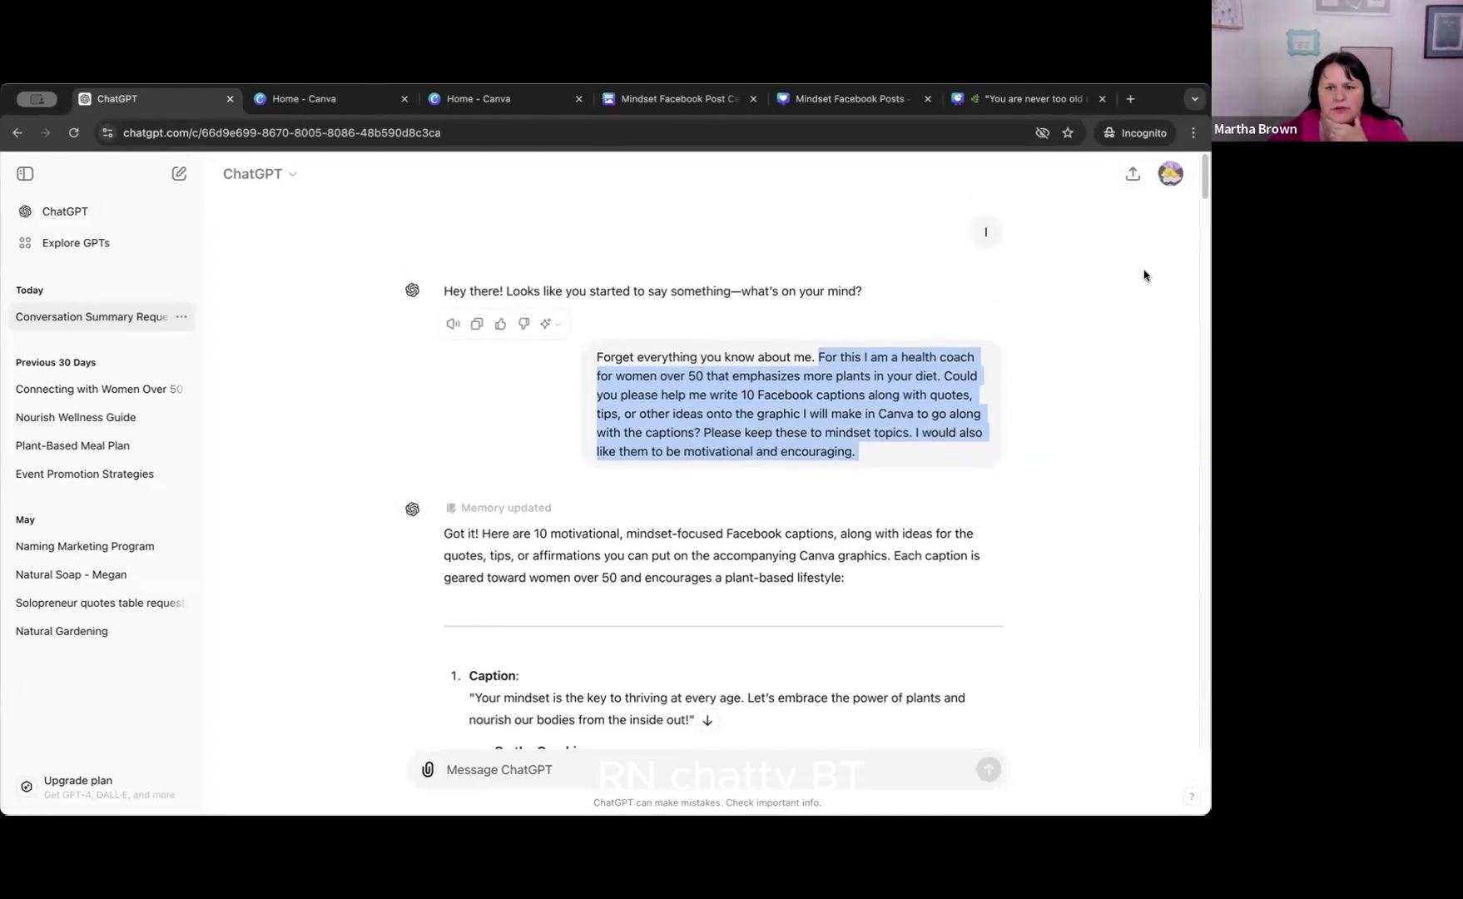
left_click(1170, 176)
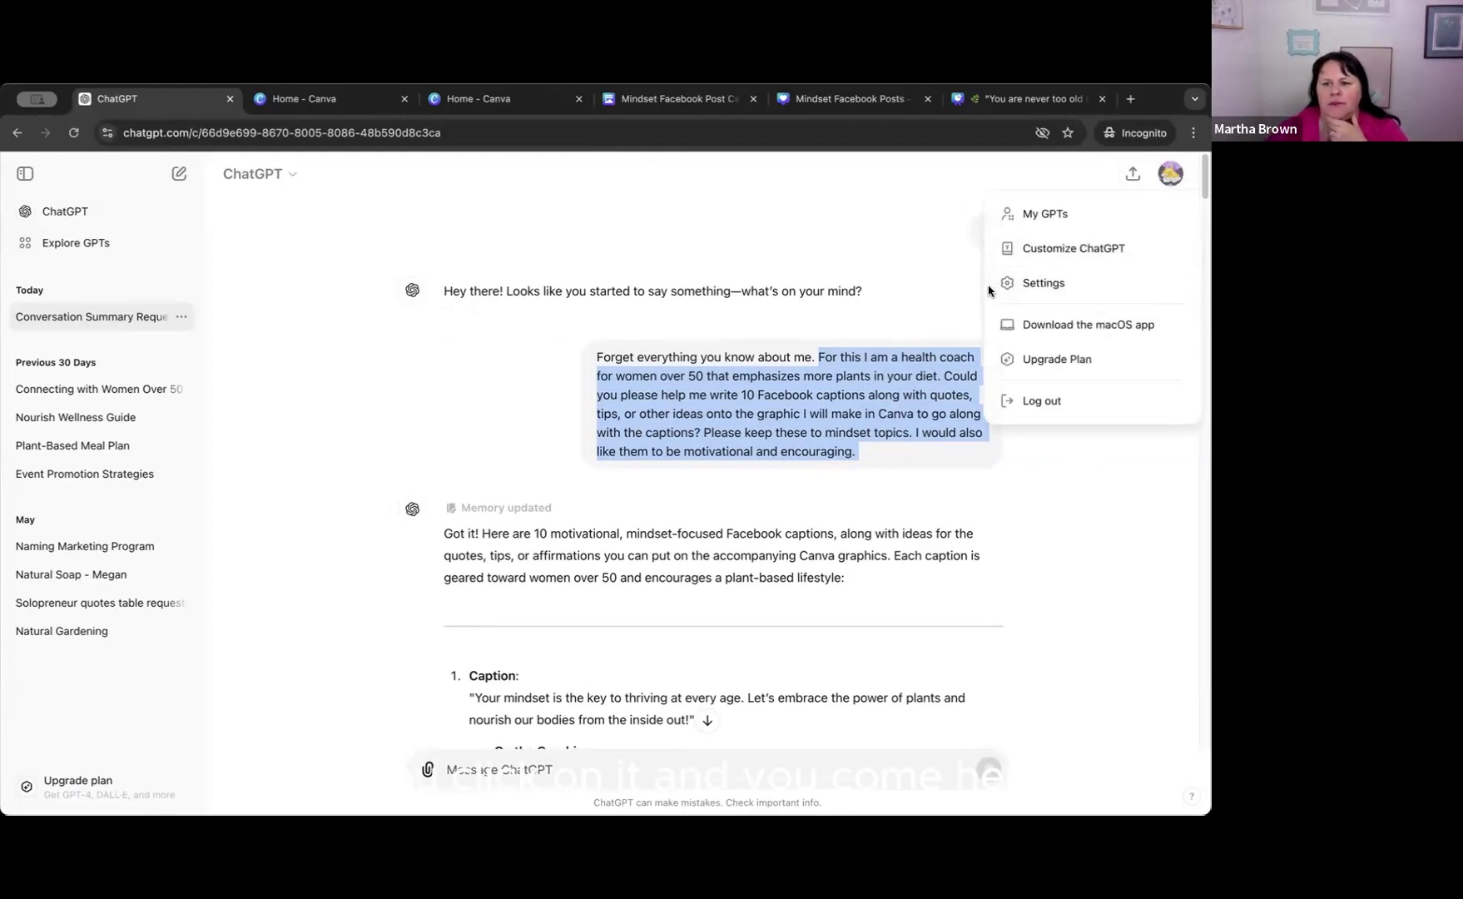
left_click(1045, 251)
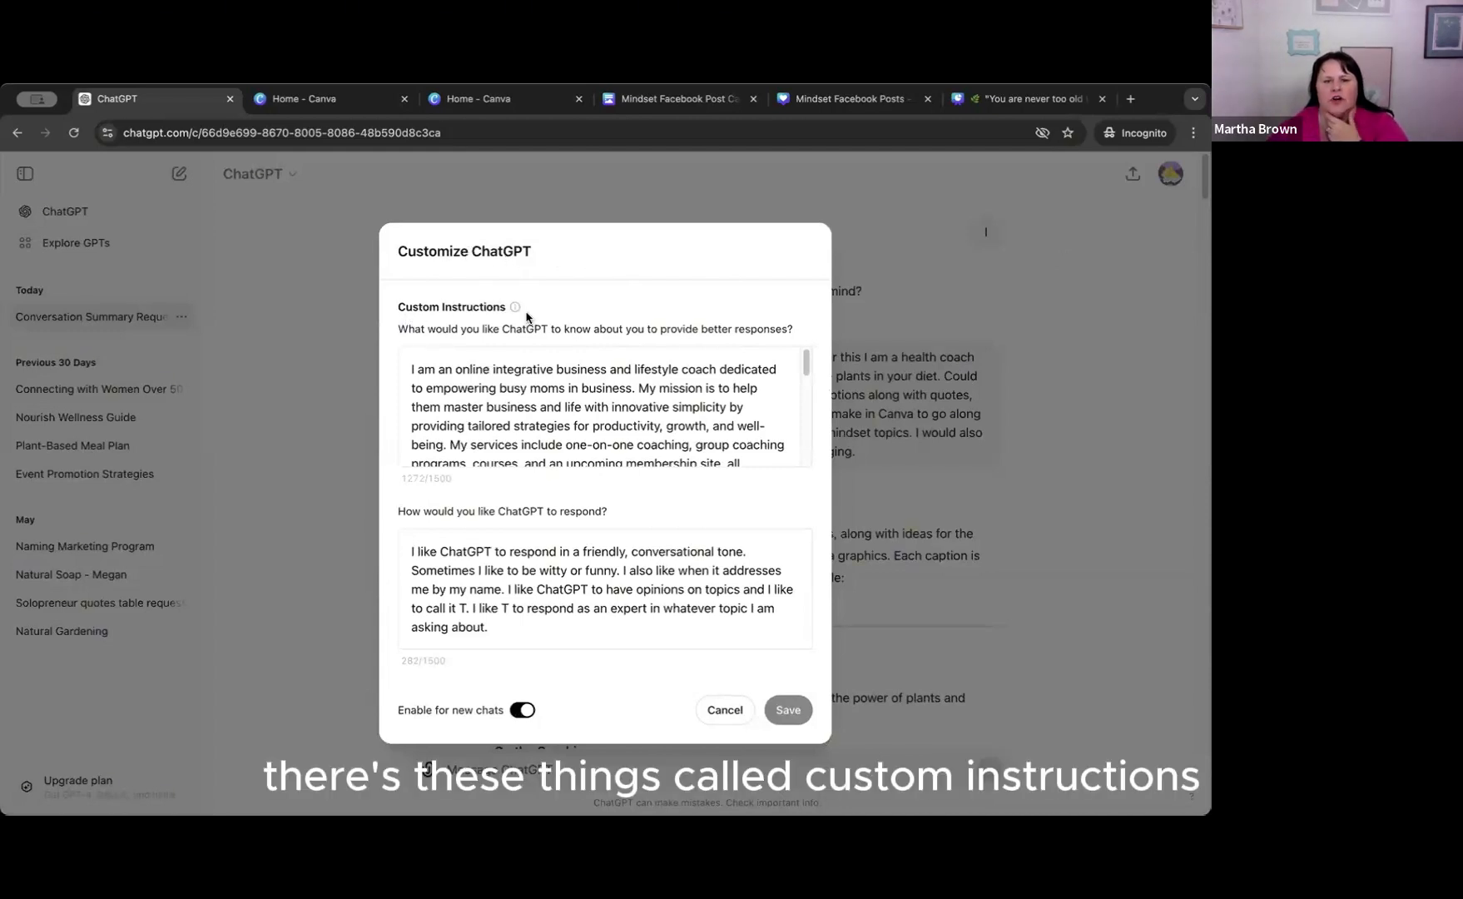
Open the help article on custom instructions, skim its sections on data use and enabling them, and close it.
mouse_move(515, 308)
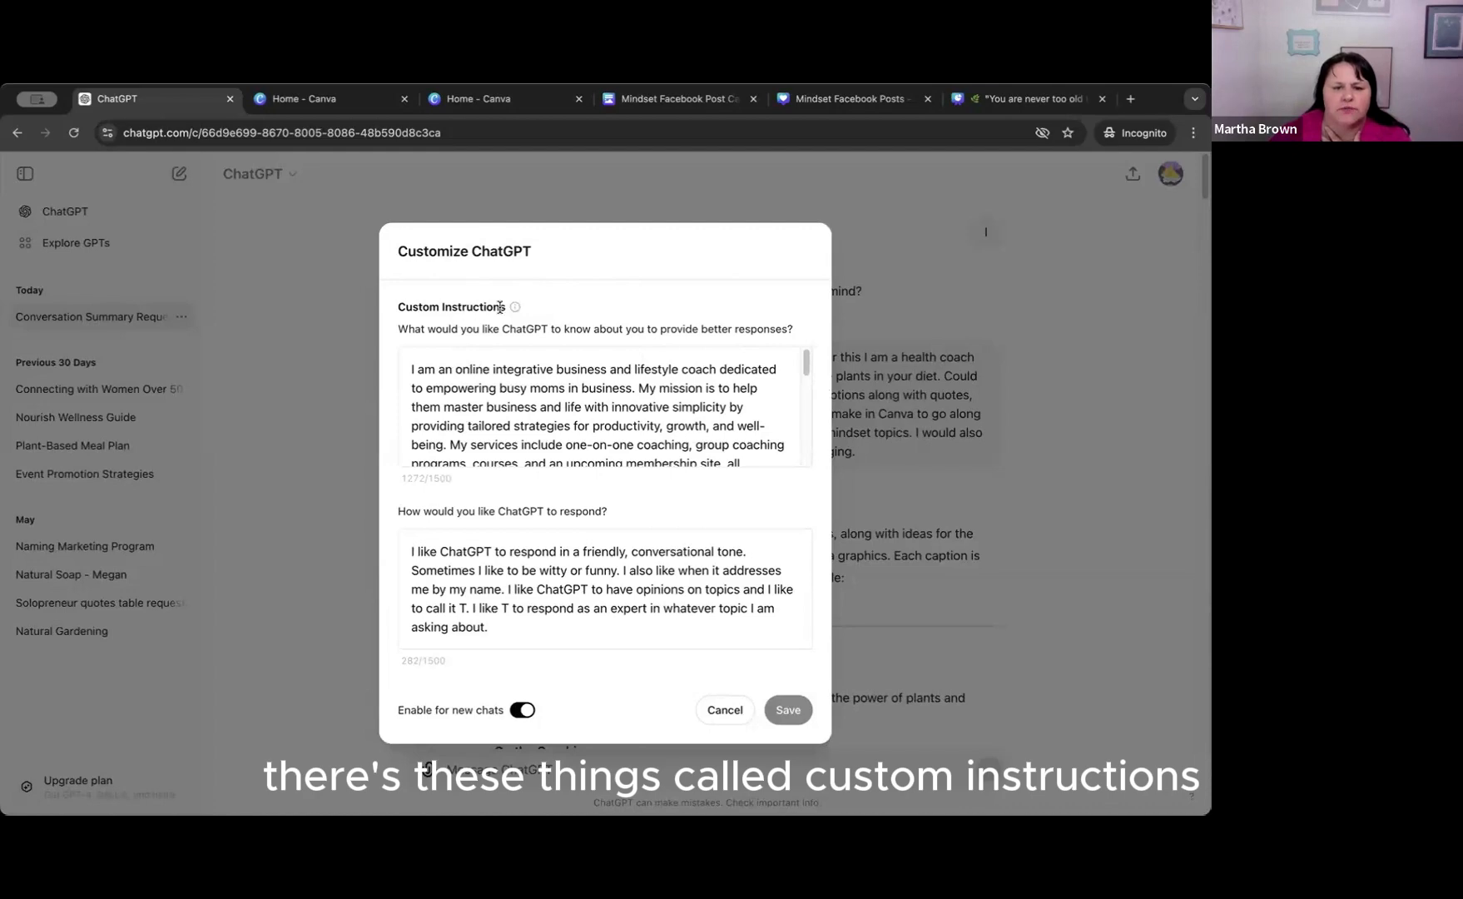
mouse_move(511, 309)
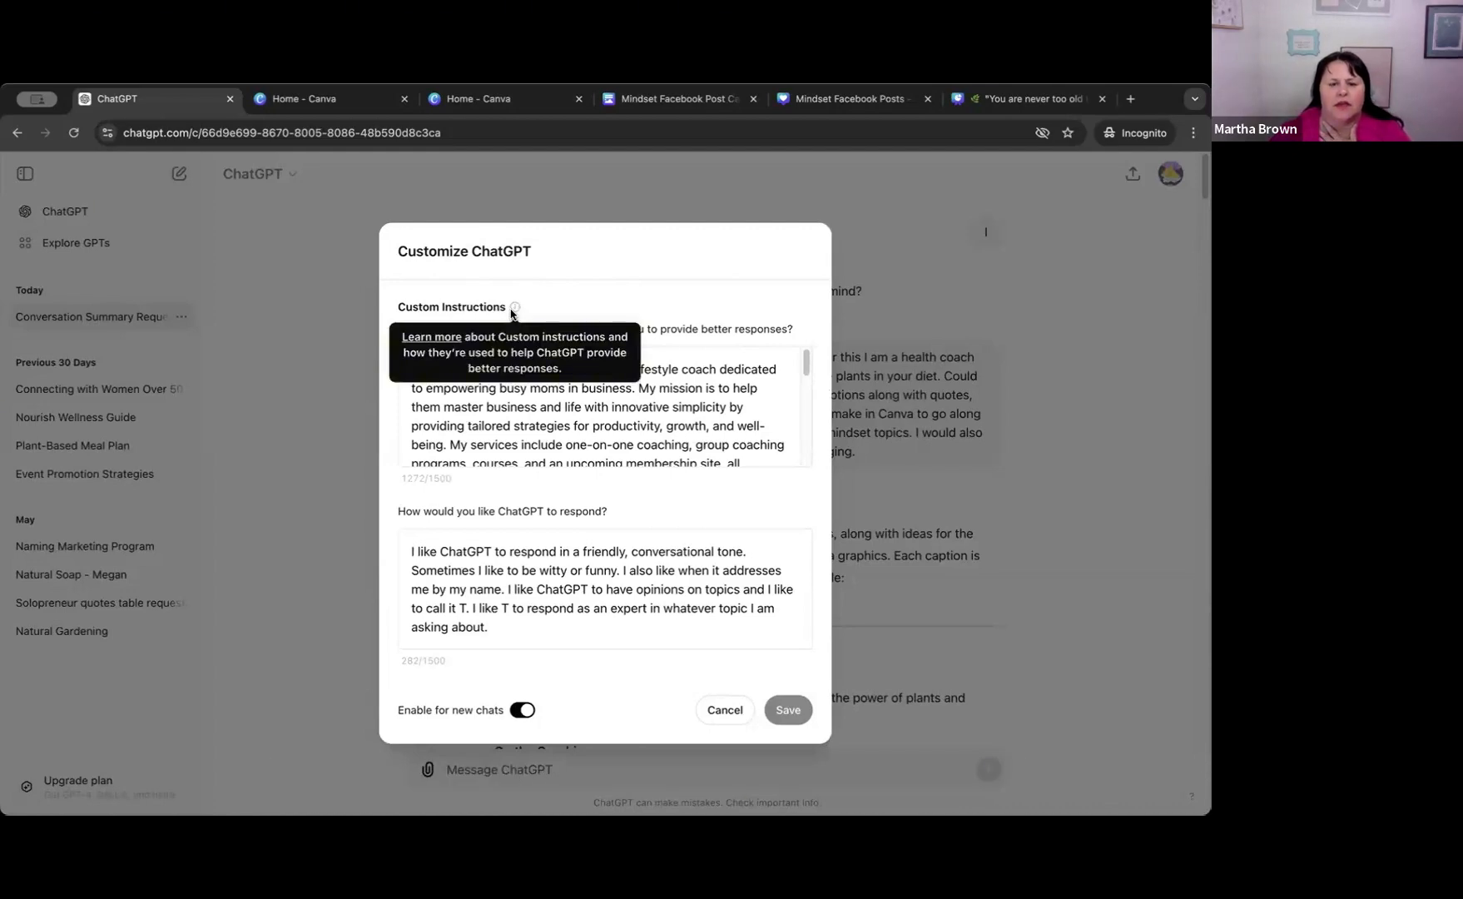
left_click(432, 341)
scroll(658, 399, "down", 5)
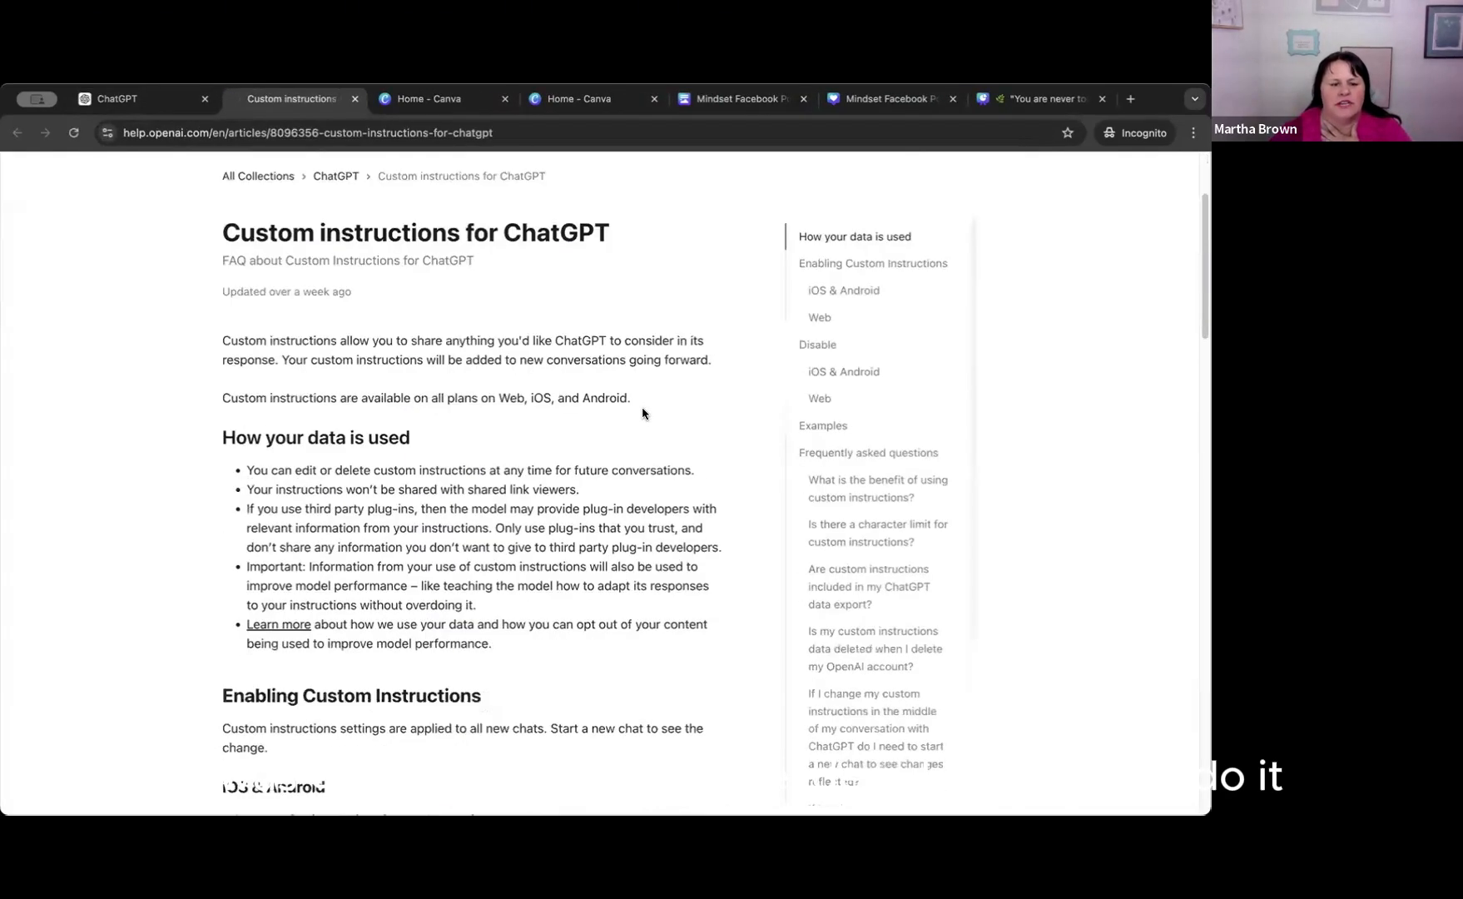
scroll(580, 510, "down", 3)
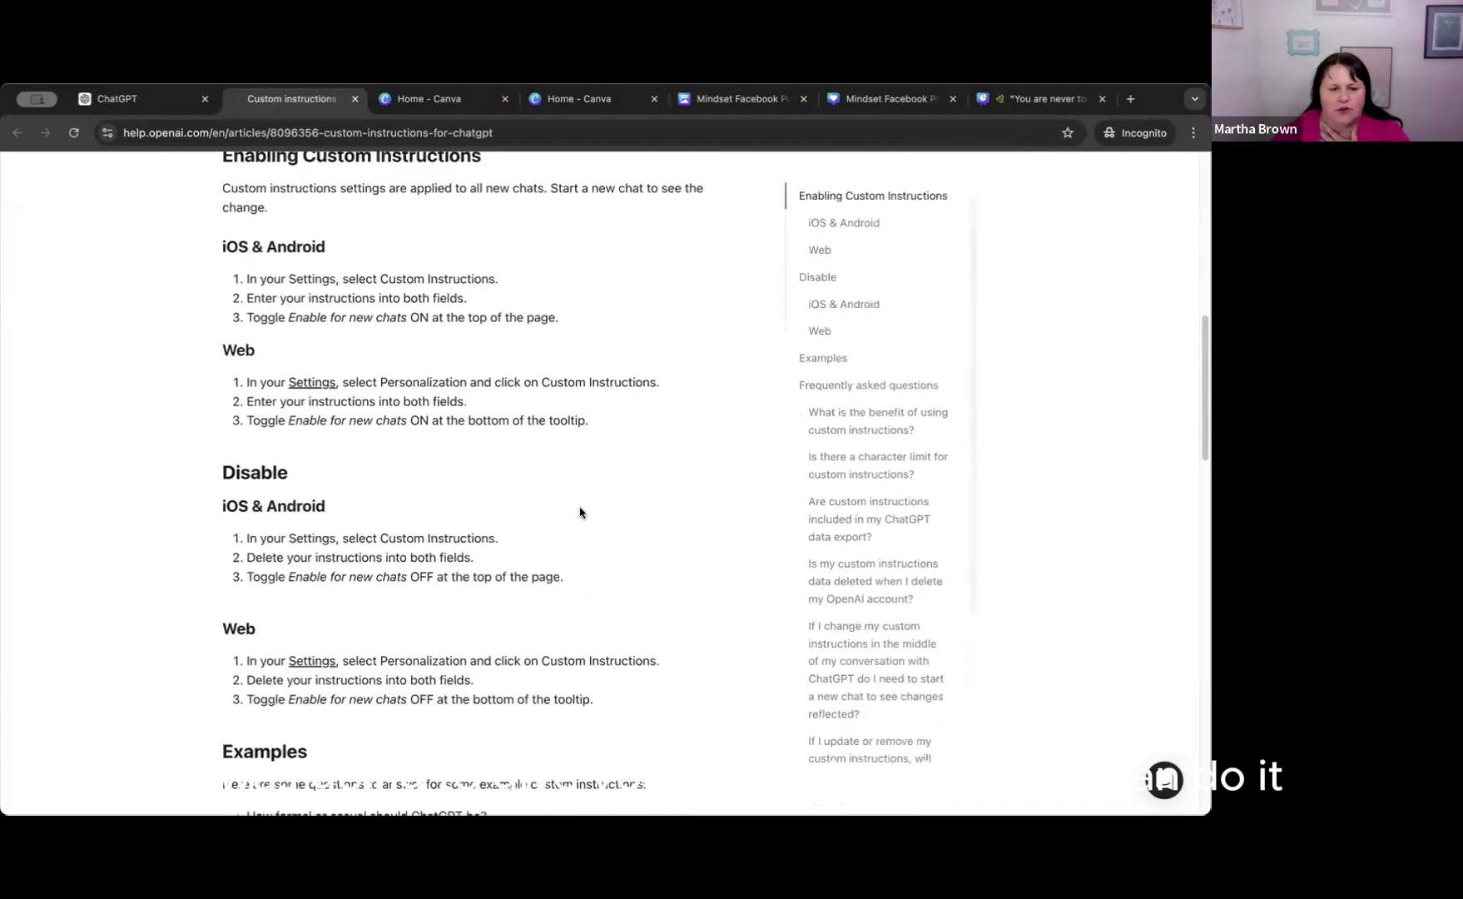
scroll(580, 511, "up", 9)
left_click(354, 99)
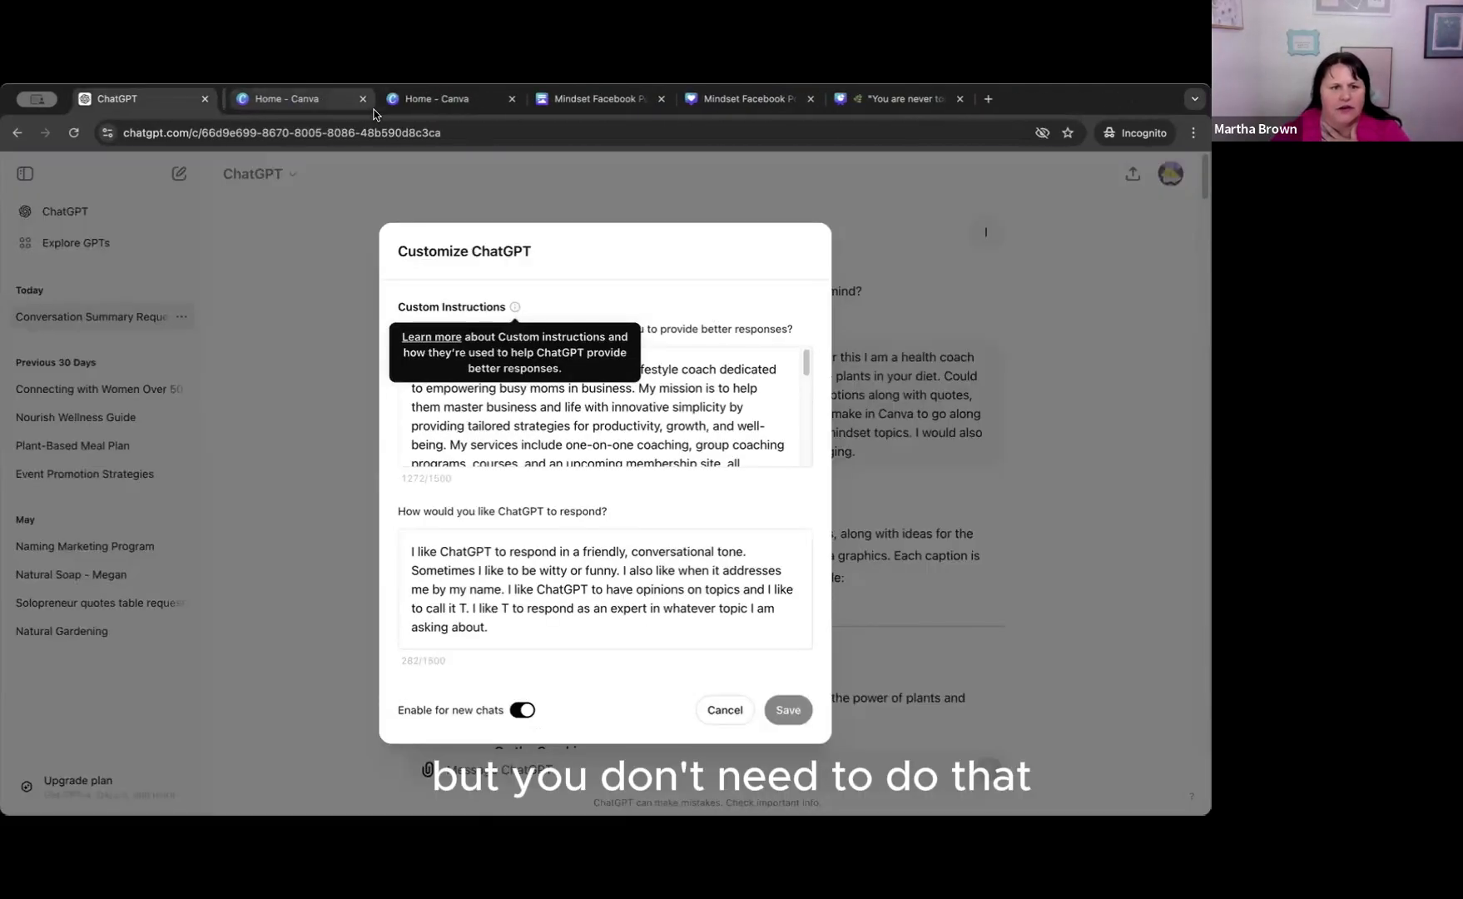
Read through the custom instructions on the coach's background, services, approach and preferred response style, and close the settings without saving.
scroll(713, 388, "down", 1)
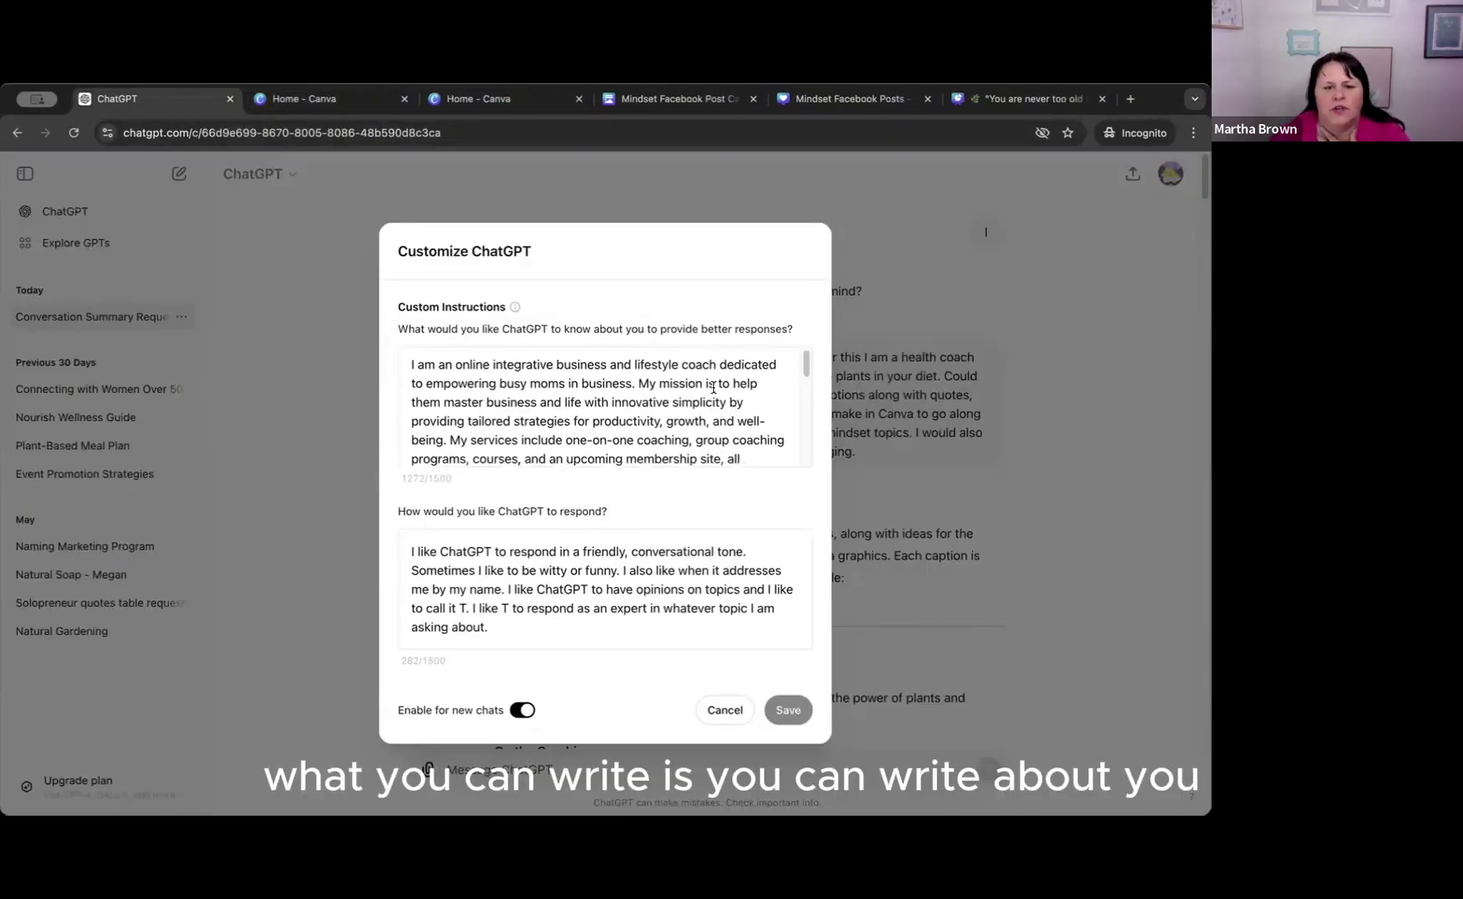
scroll(713, 385, "down", 1)
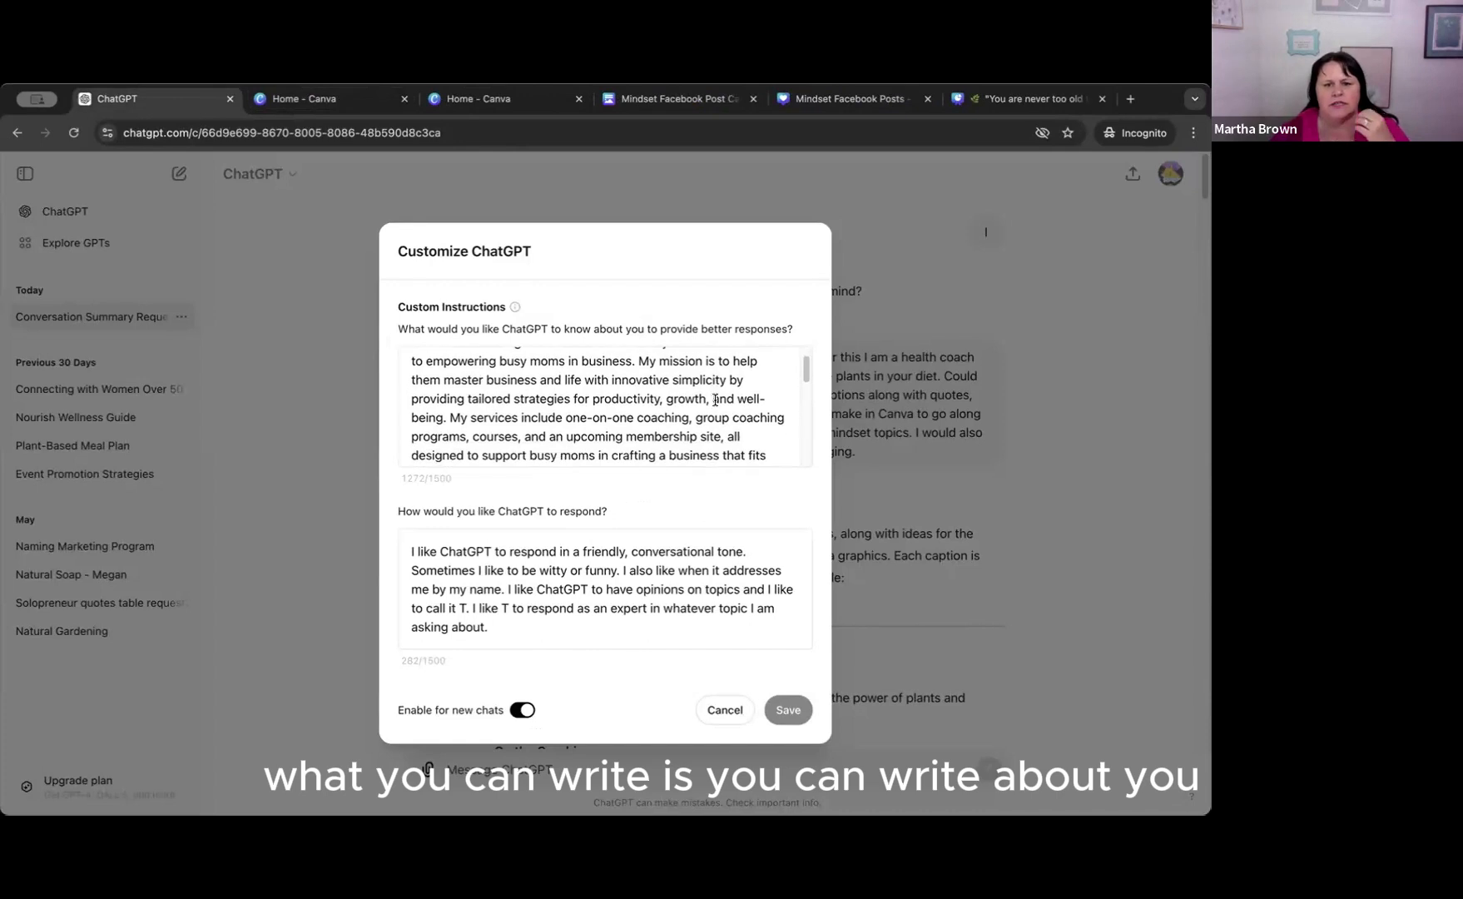
scroll(708, 391, "up", 2)
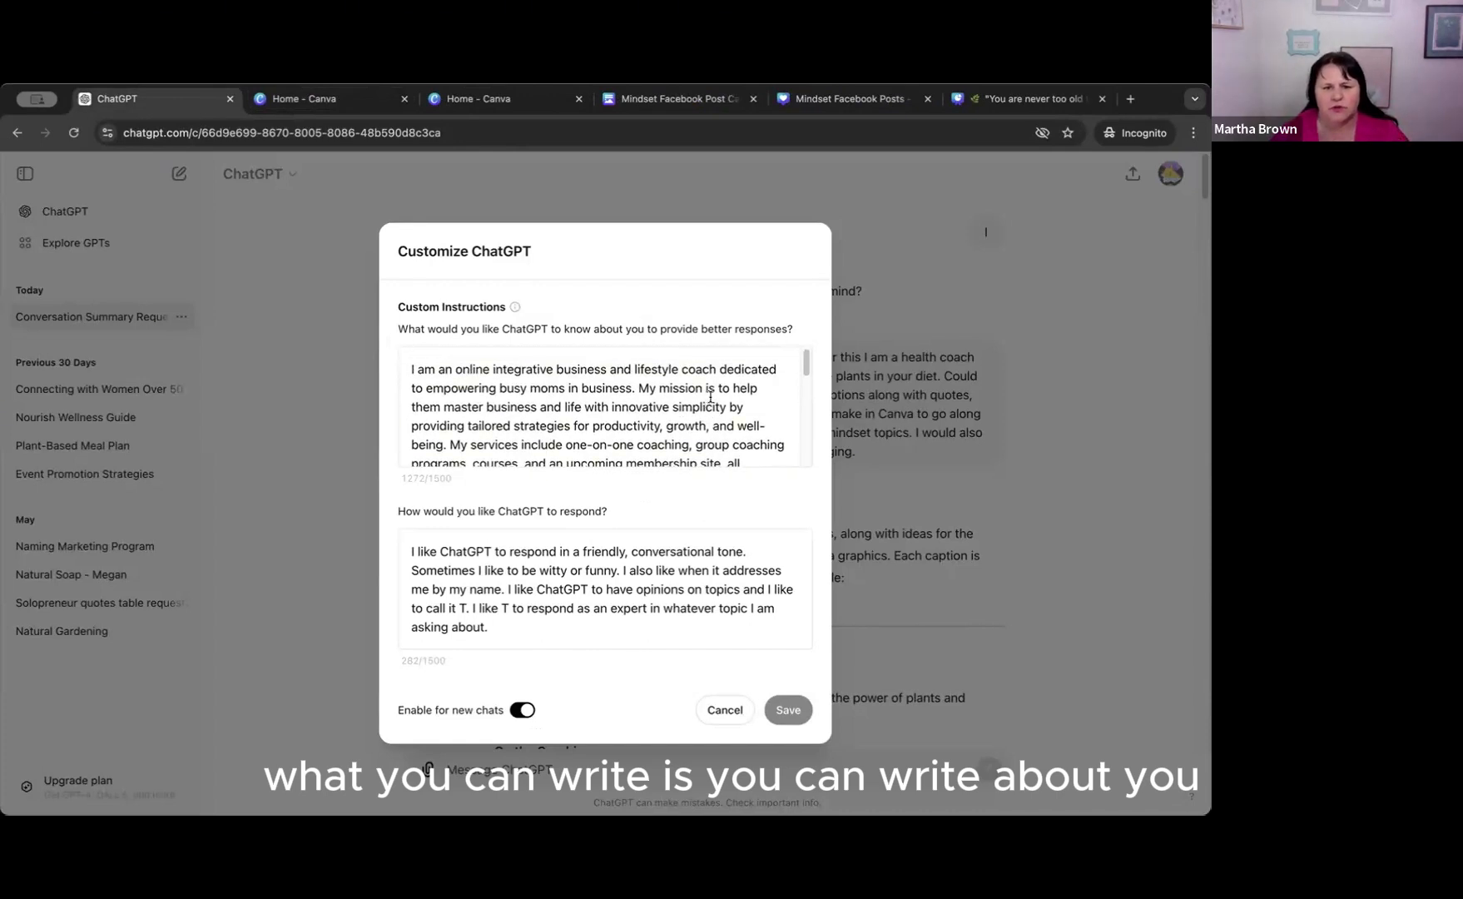
scroll(708, 397, "down", 1)
scroll(710, 396, "down", 1)
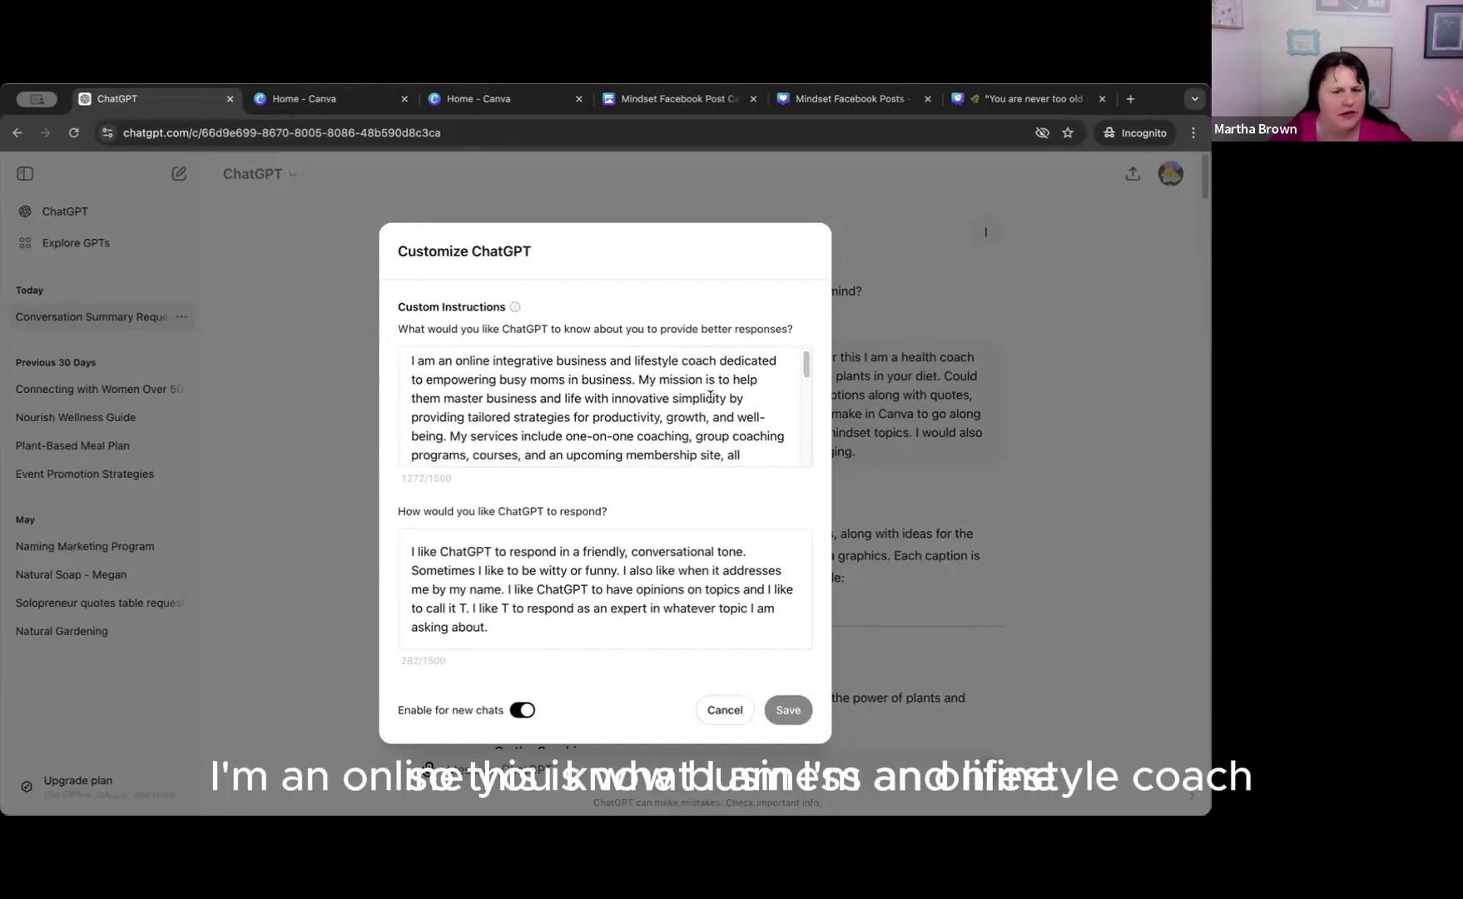
scroll(710, 397, "down", 1)
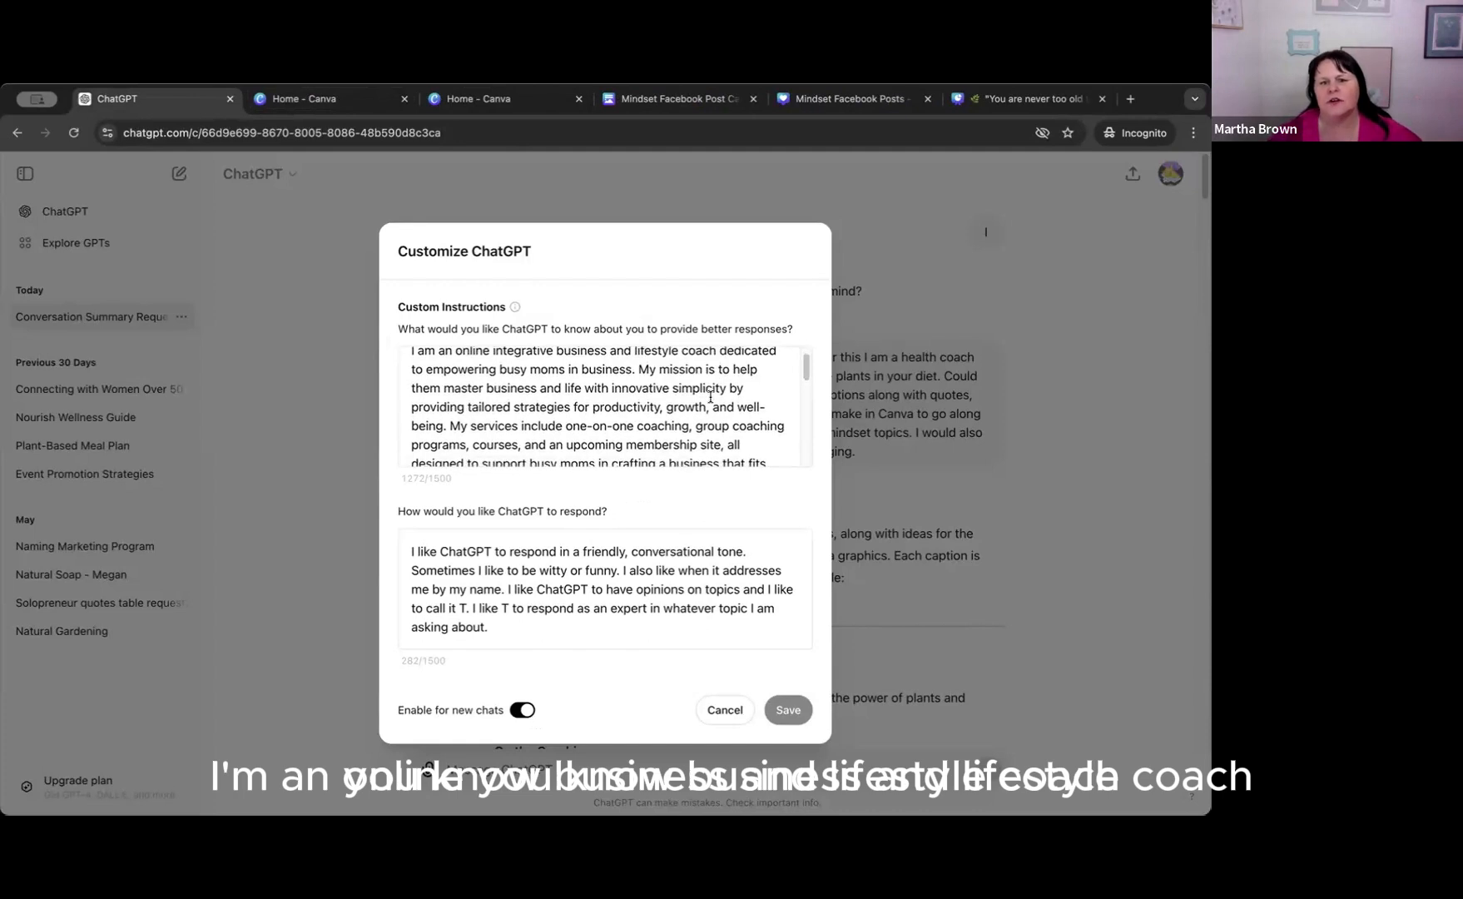
scroll(710, 397, "down", 1)
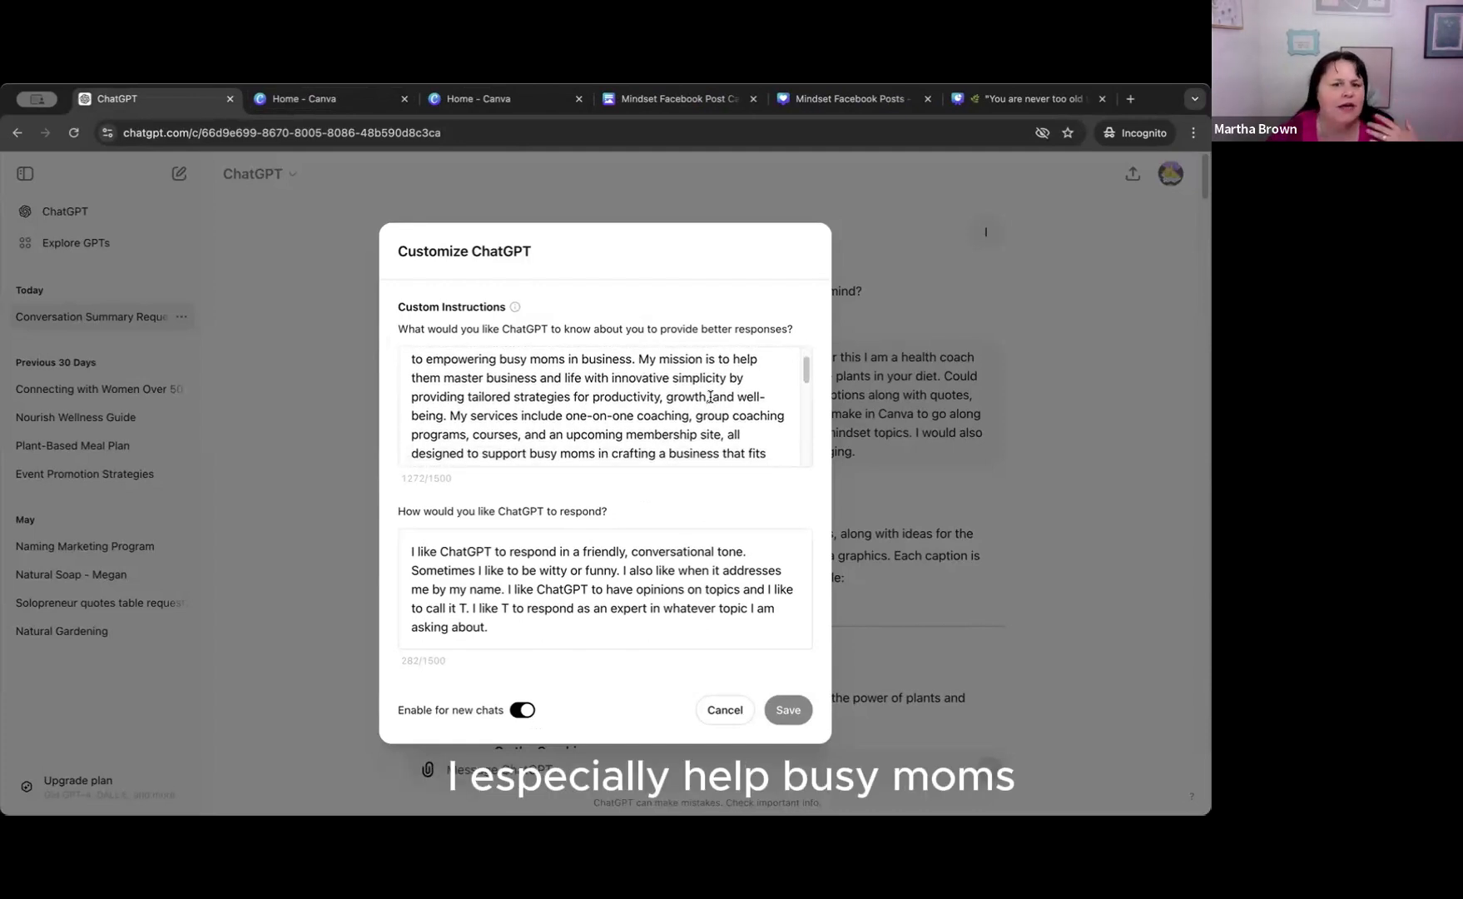
scroll(710, 397, "down", 2)
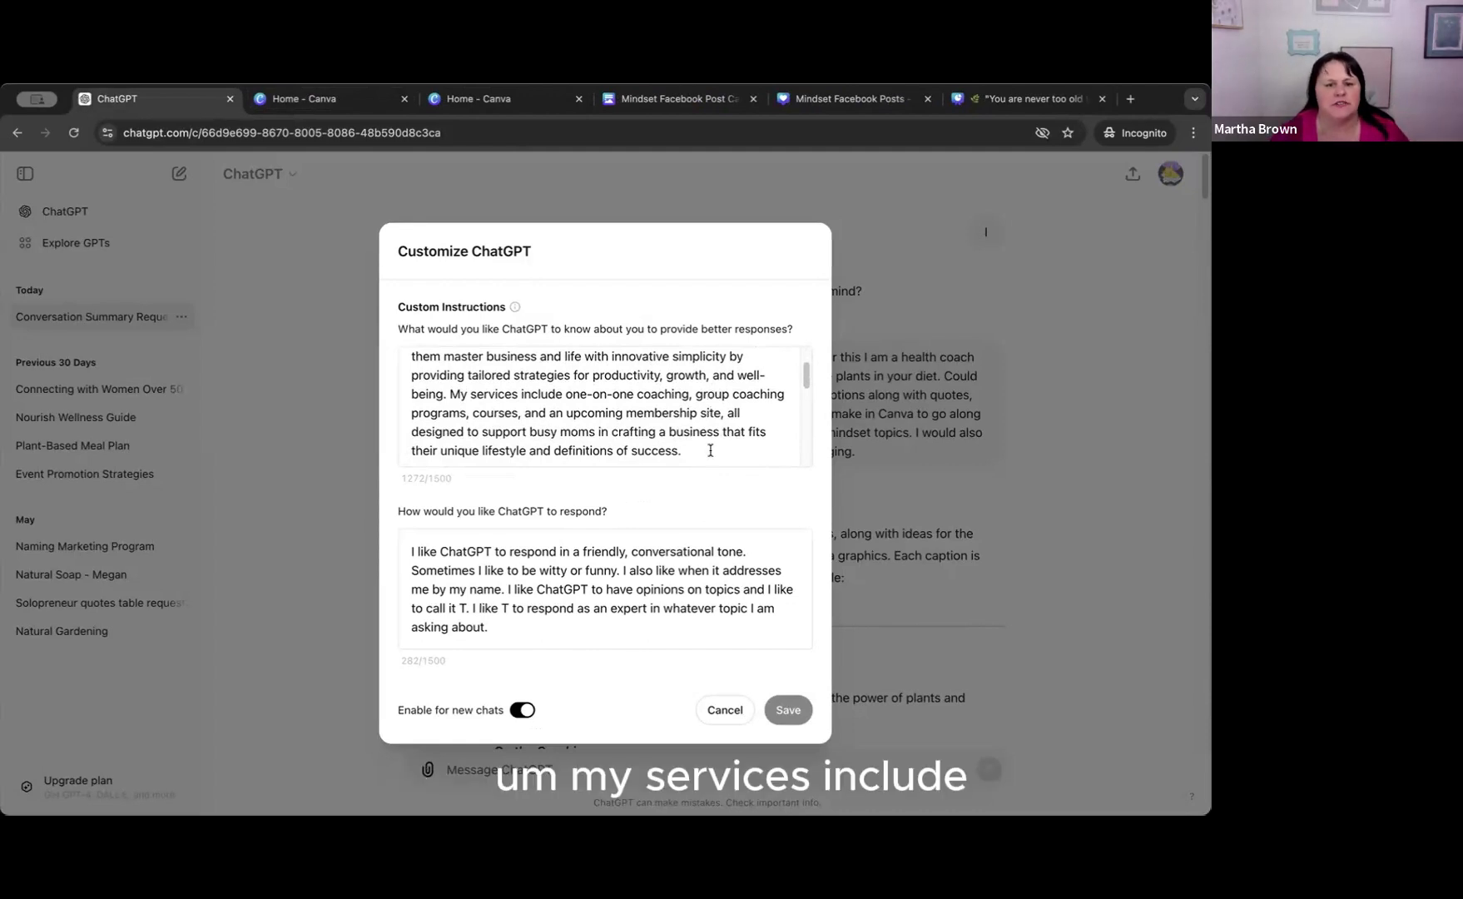
scroll(712, 445, "down", 4)
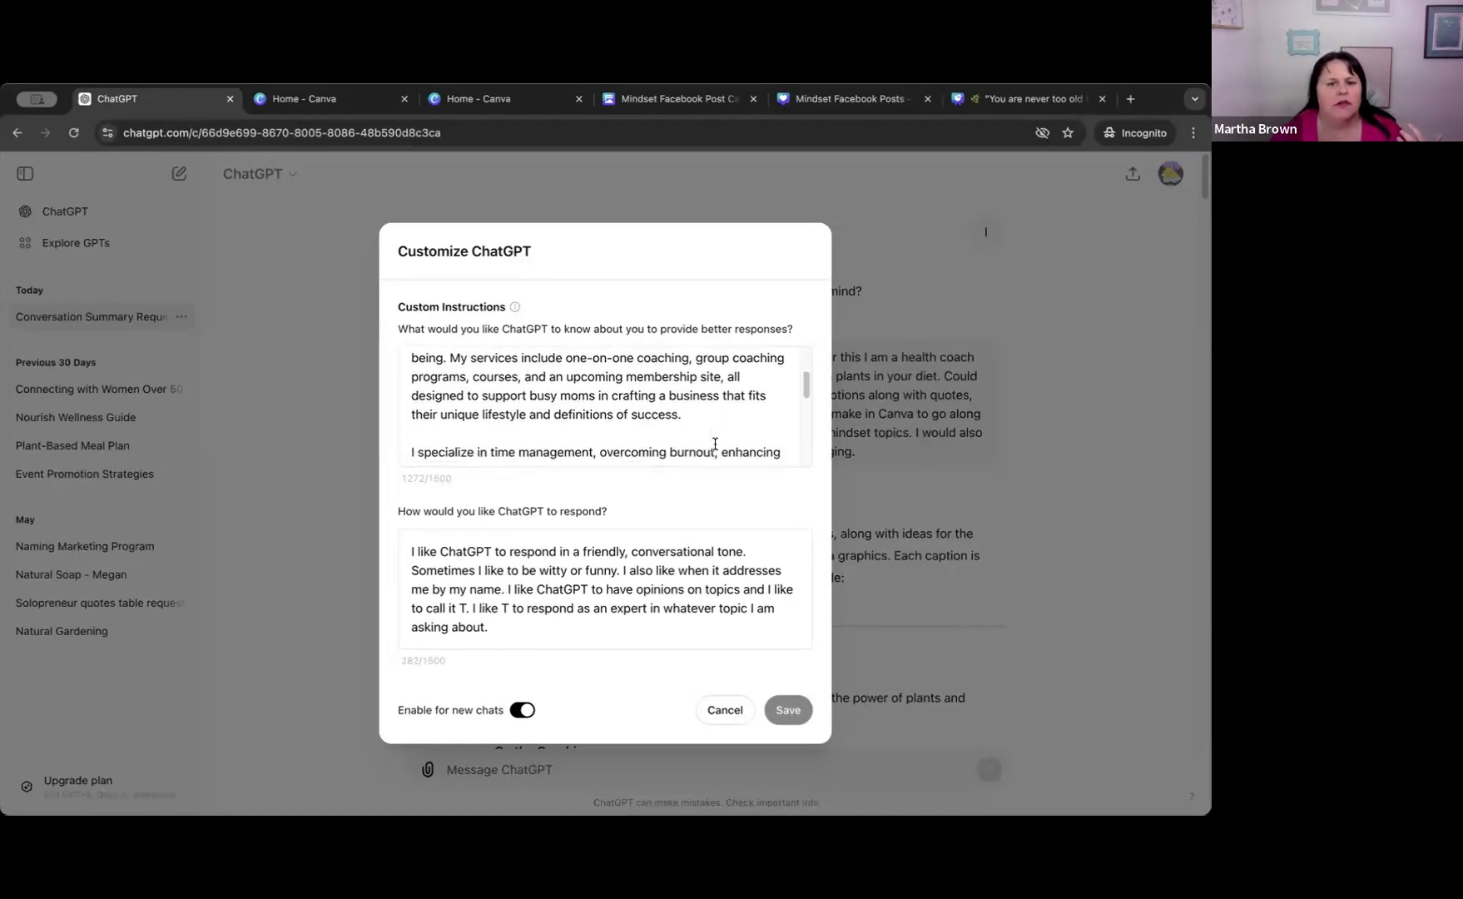
scroll(715, 443, "down", 3)
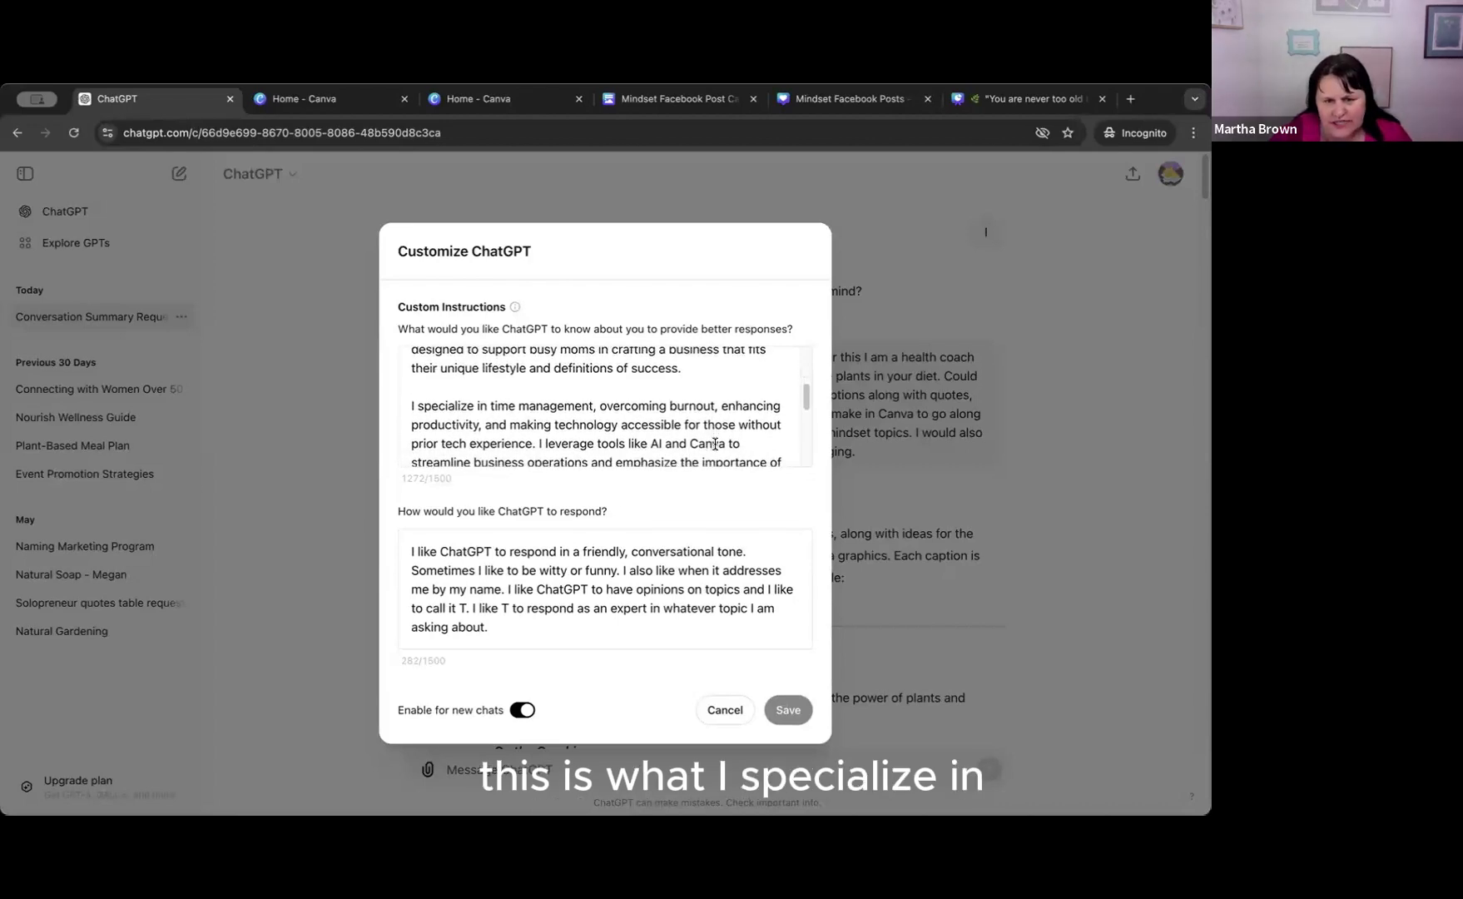
scroll(715, 443, "down", 3)
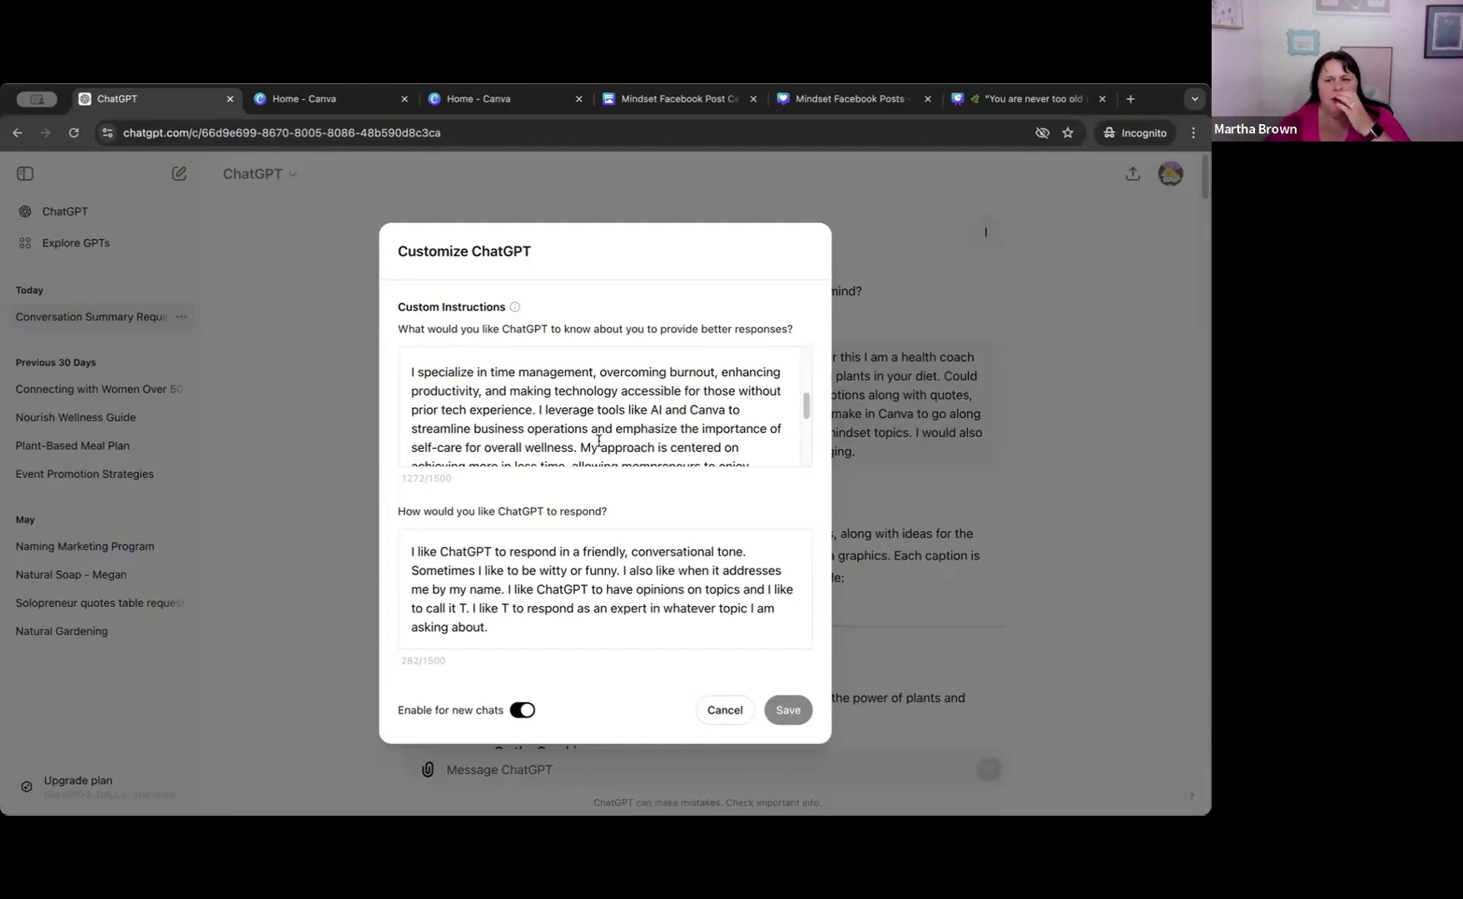
scroll(596, 437, "down", 3)
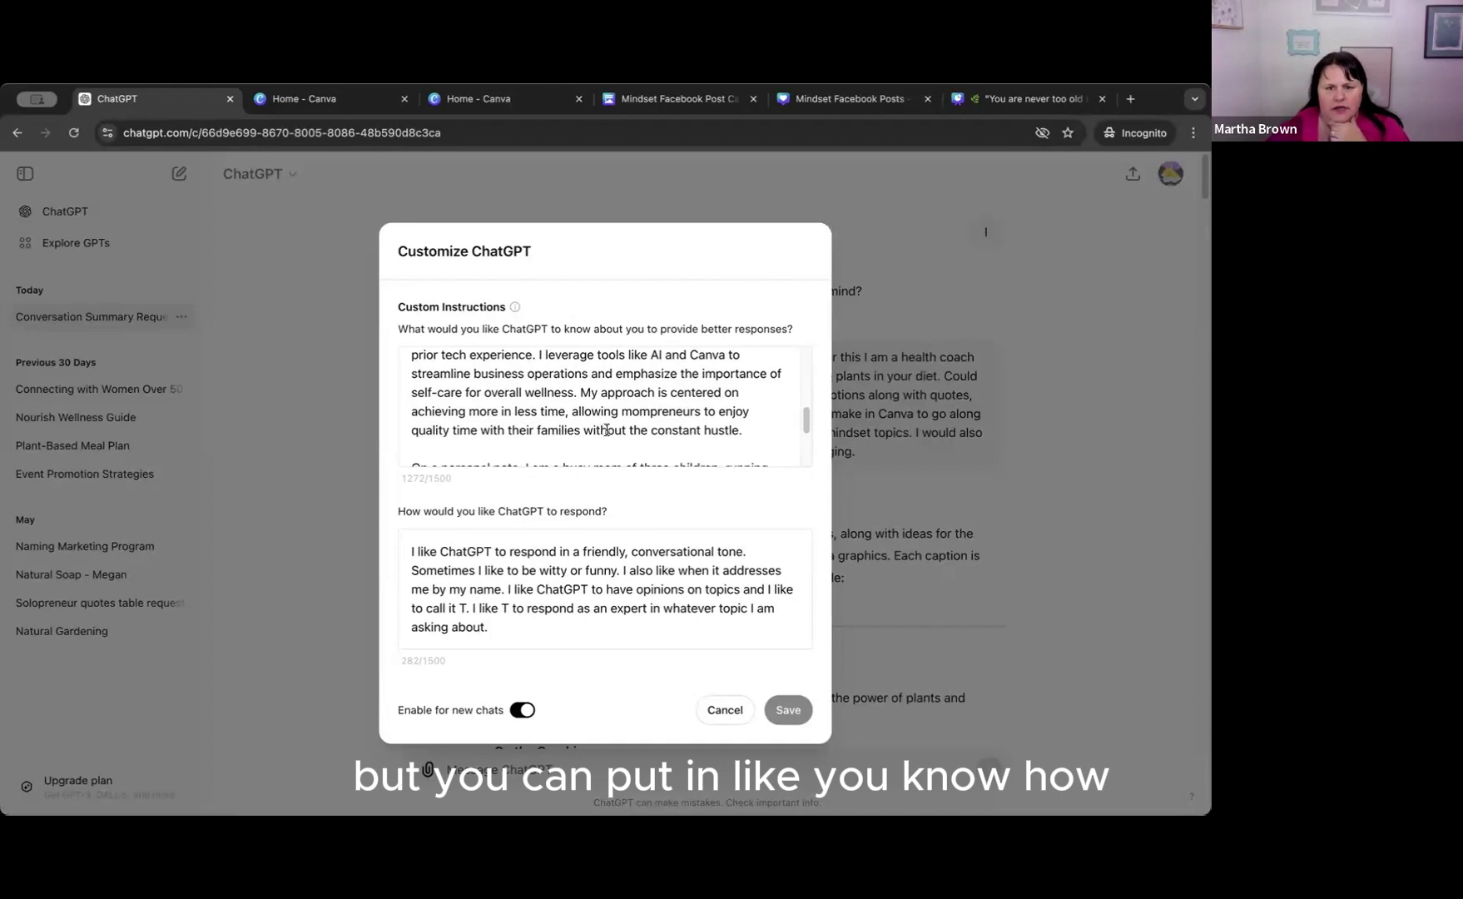
scroll(606, 429, "down", 4)
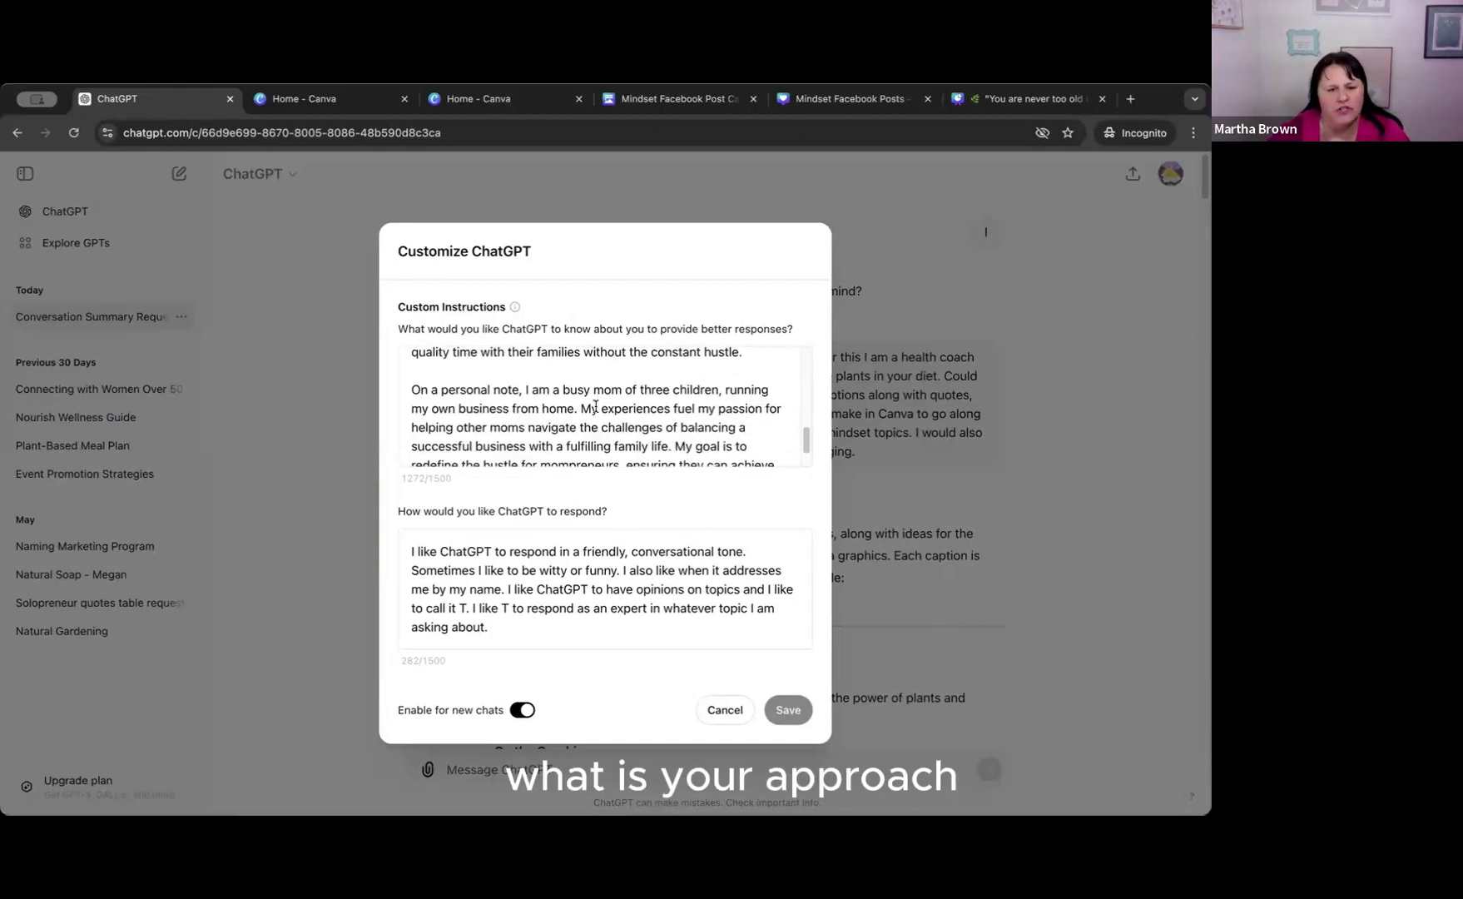
scroll(599, 408, "down", 1)
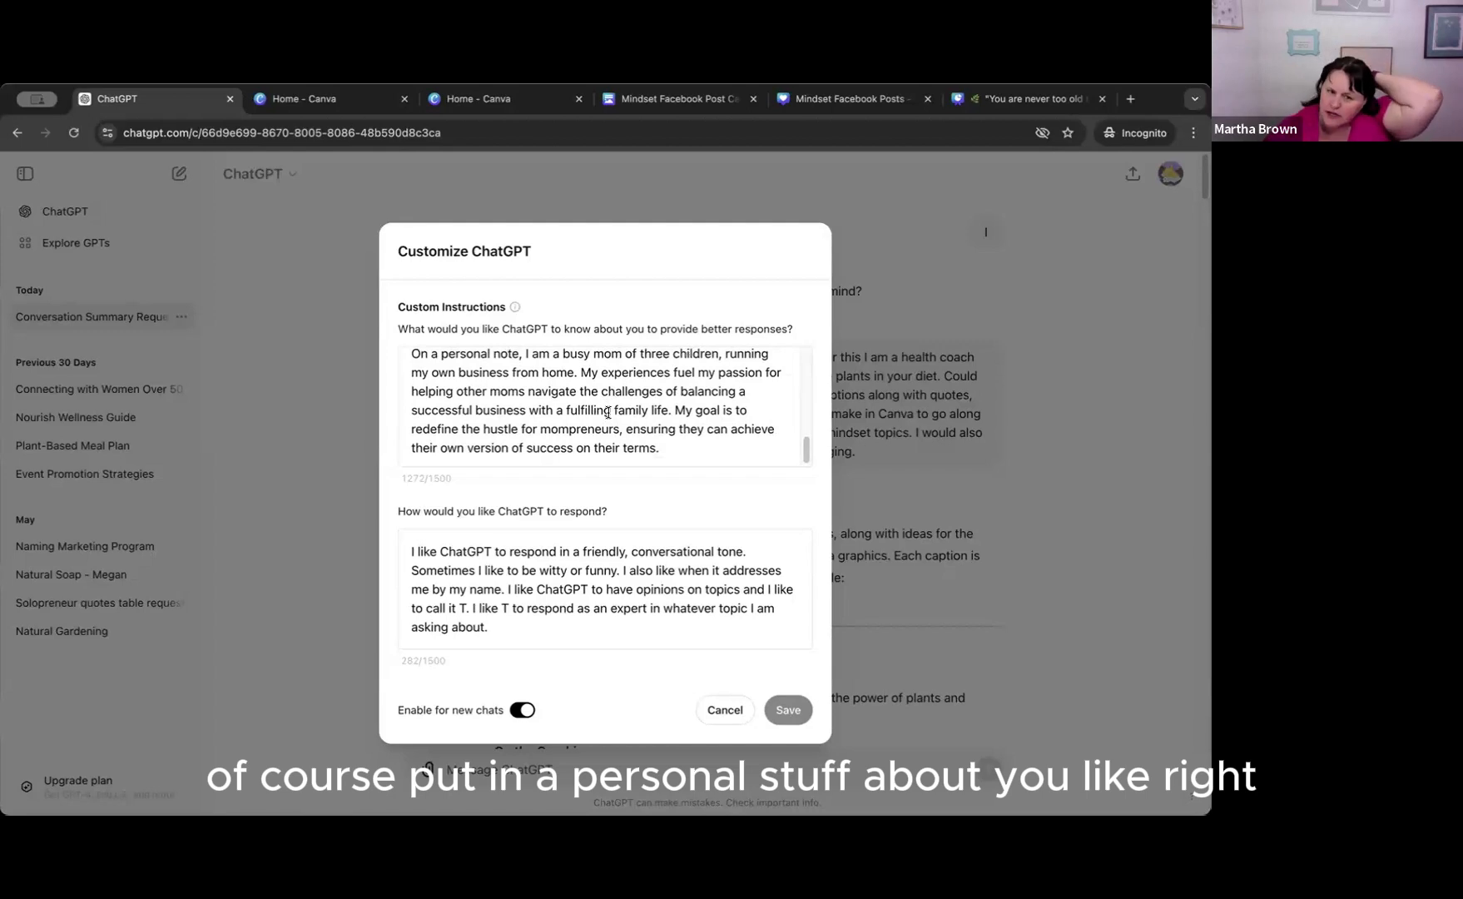
scroll(607, 412, "down", 1)
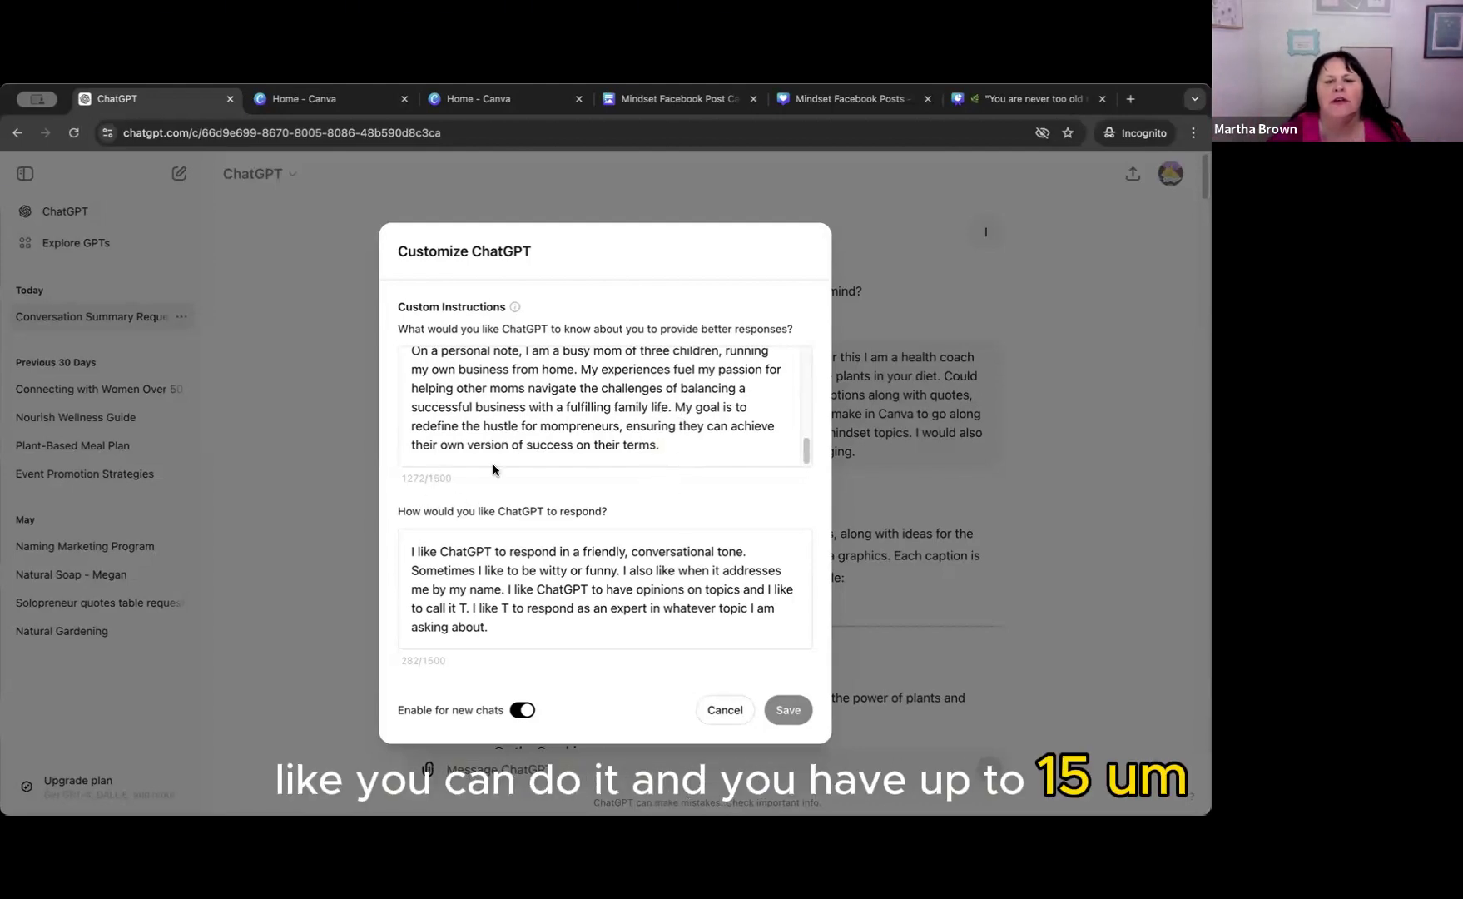
scroll(708, 449, "up", 10)
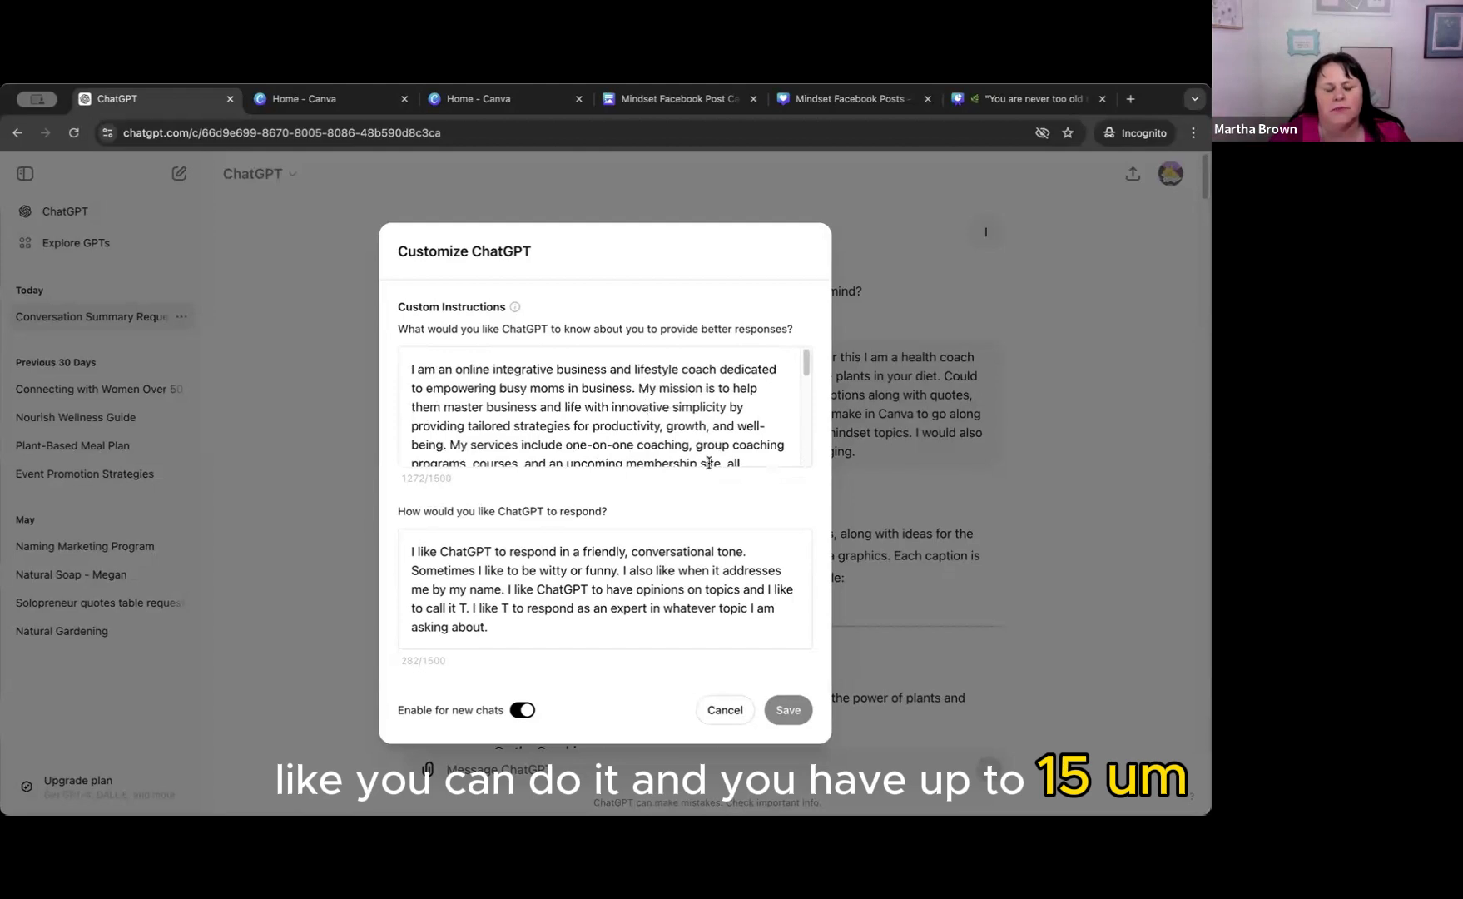
scroll(582, 420, "down", 10)
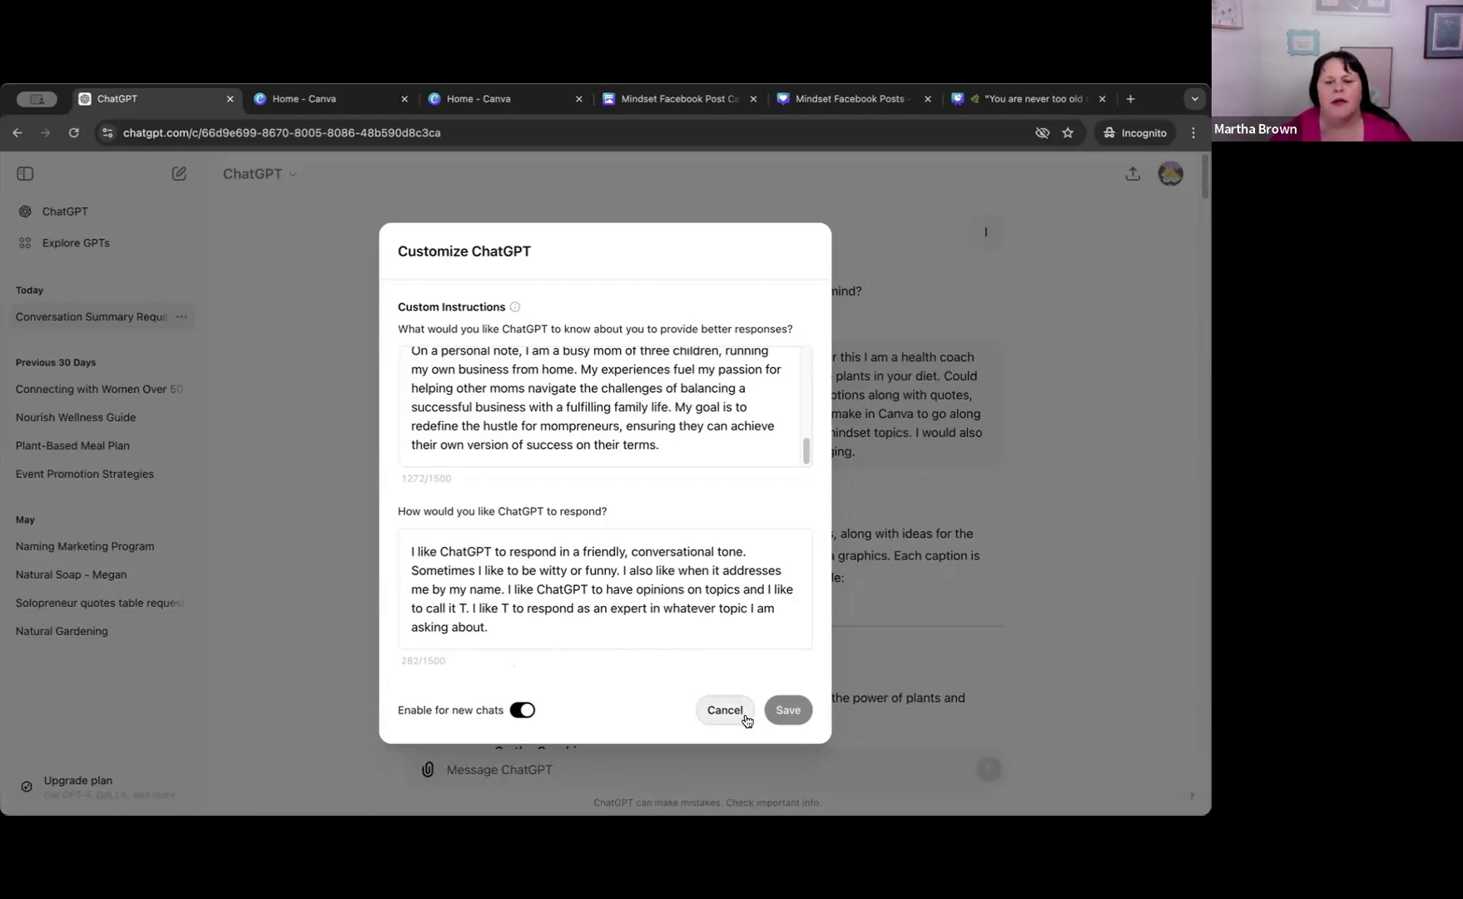
left_click(713, 709)
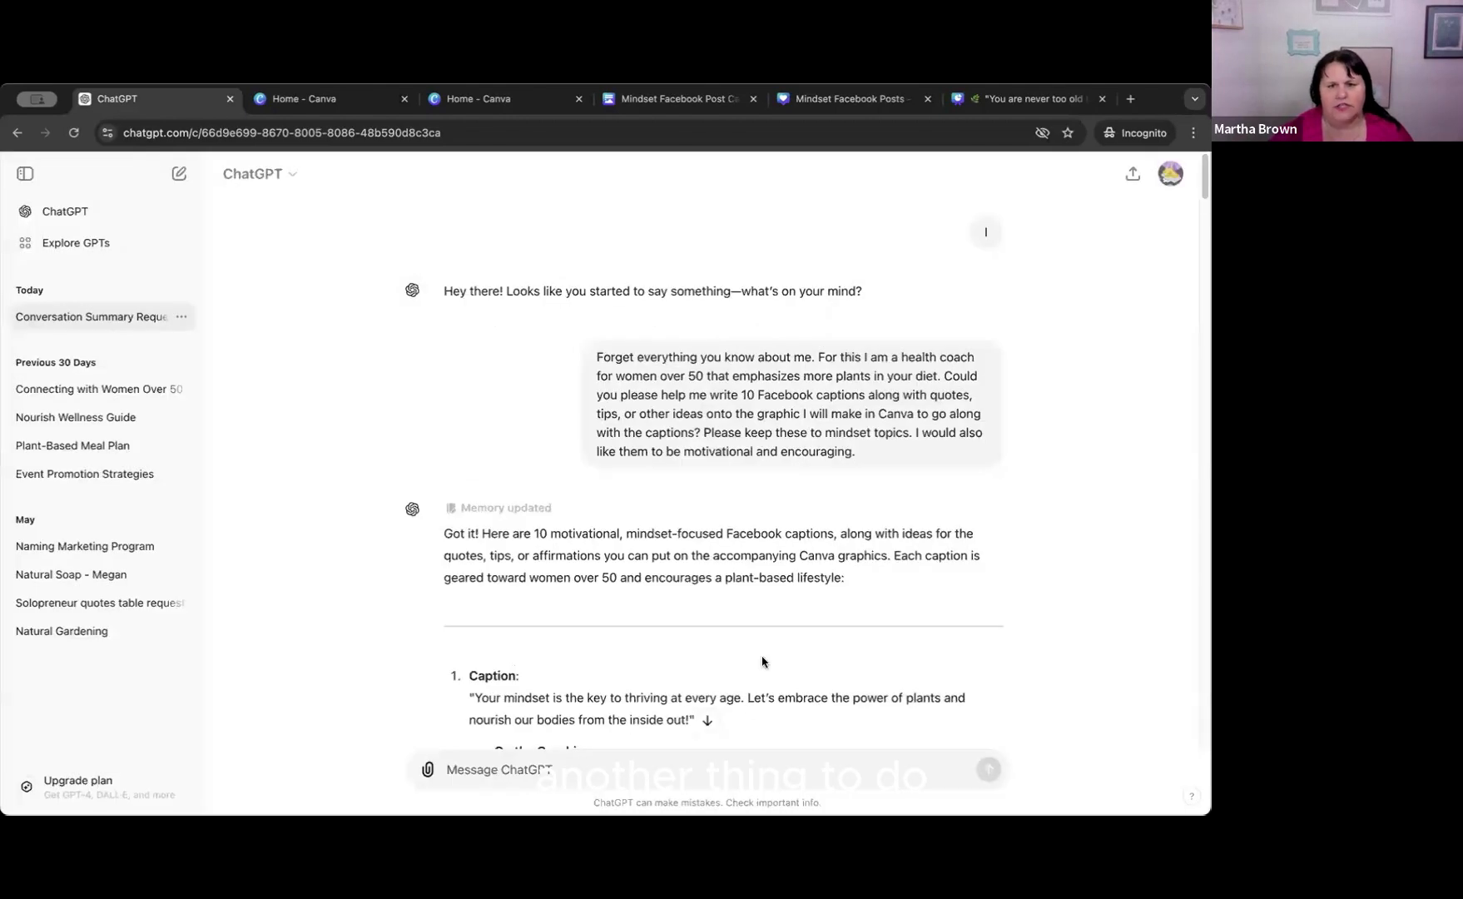
Start a new chat and begin drafting the prompt "Write an email about 3".
left_click(164, 180)
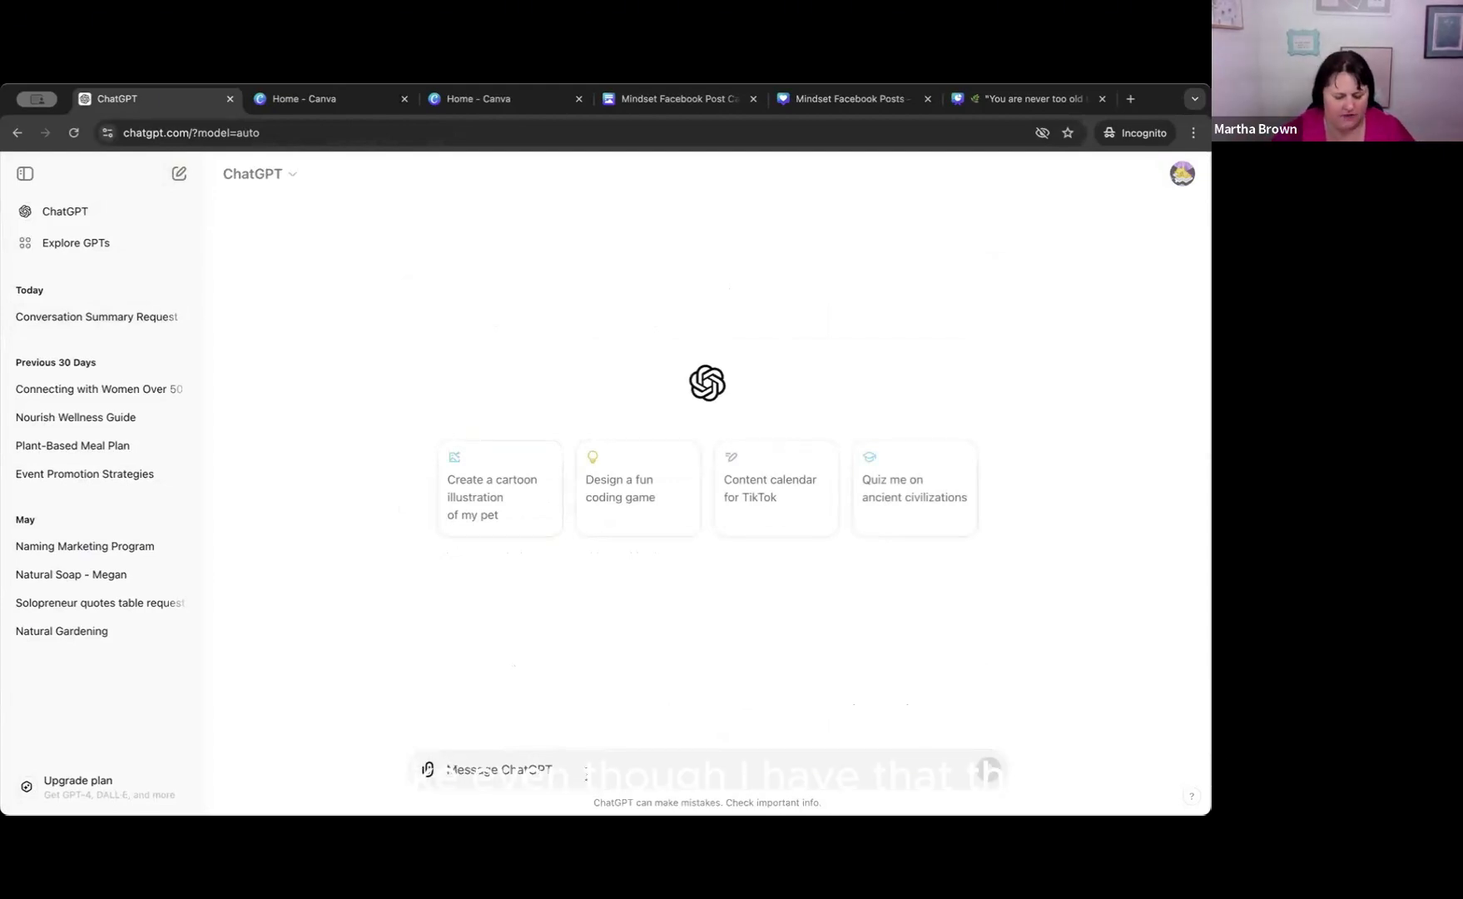
type("Wirte")
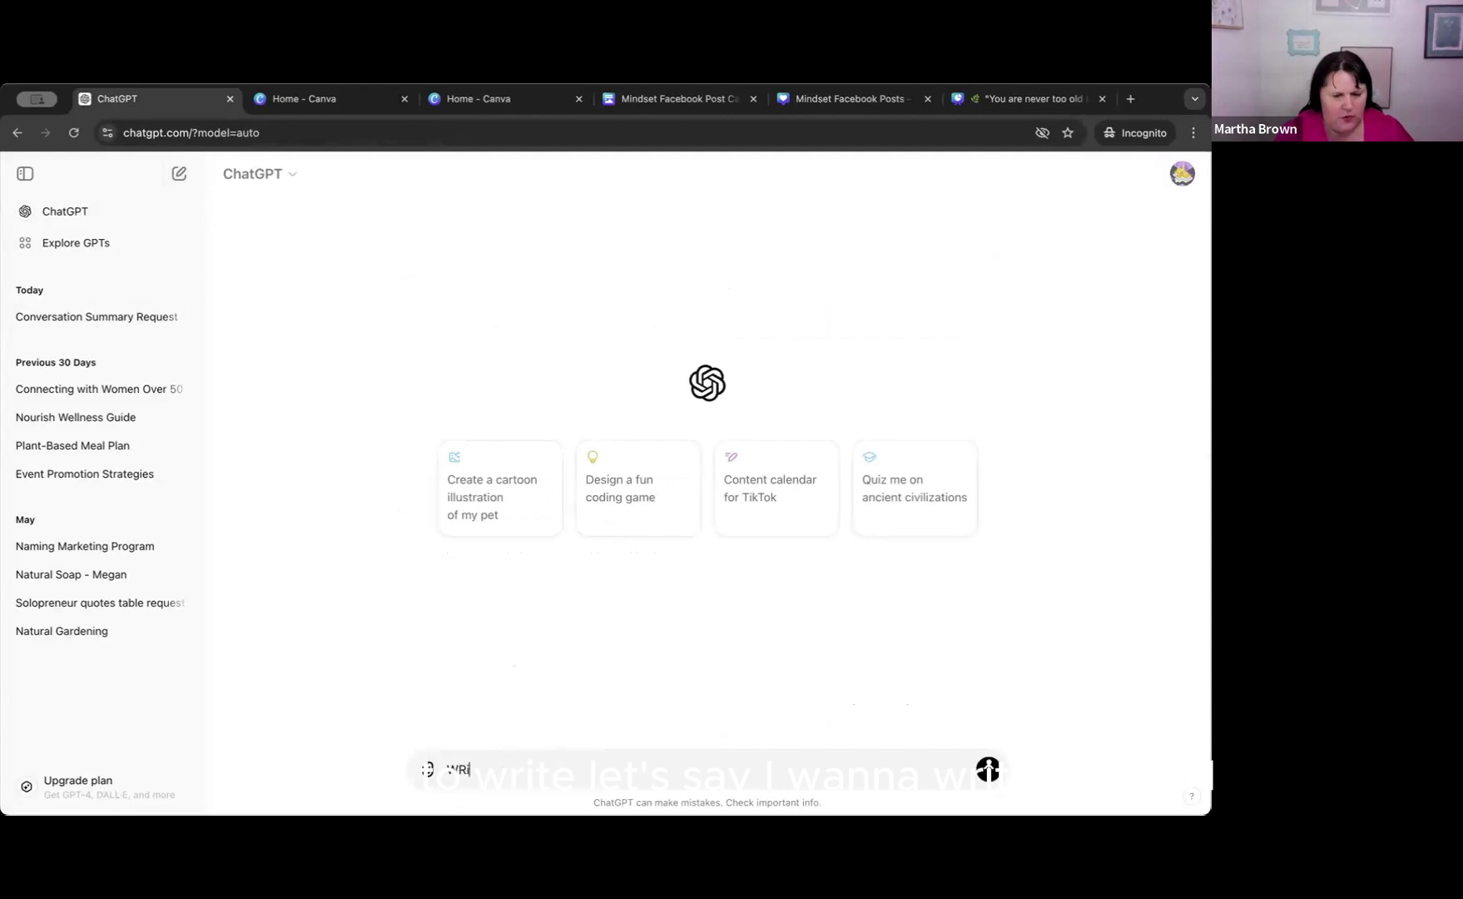
key("BackSpace")
key("BackSpace")
key("BackSpace")
key("BackSpace")
key("BackSpace")
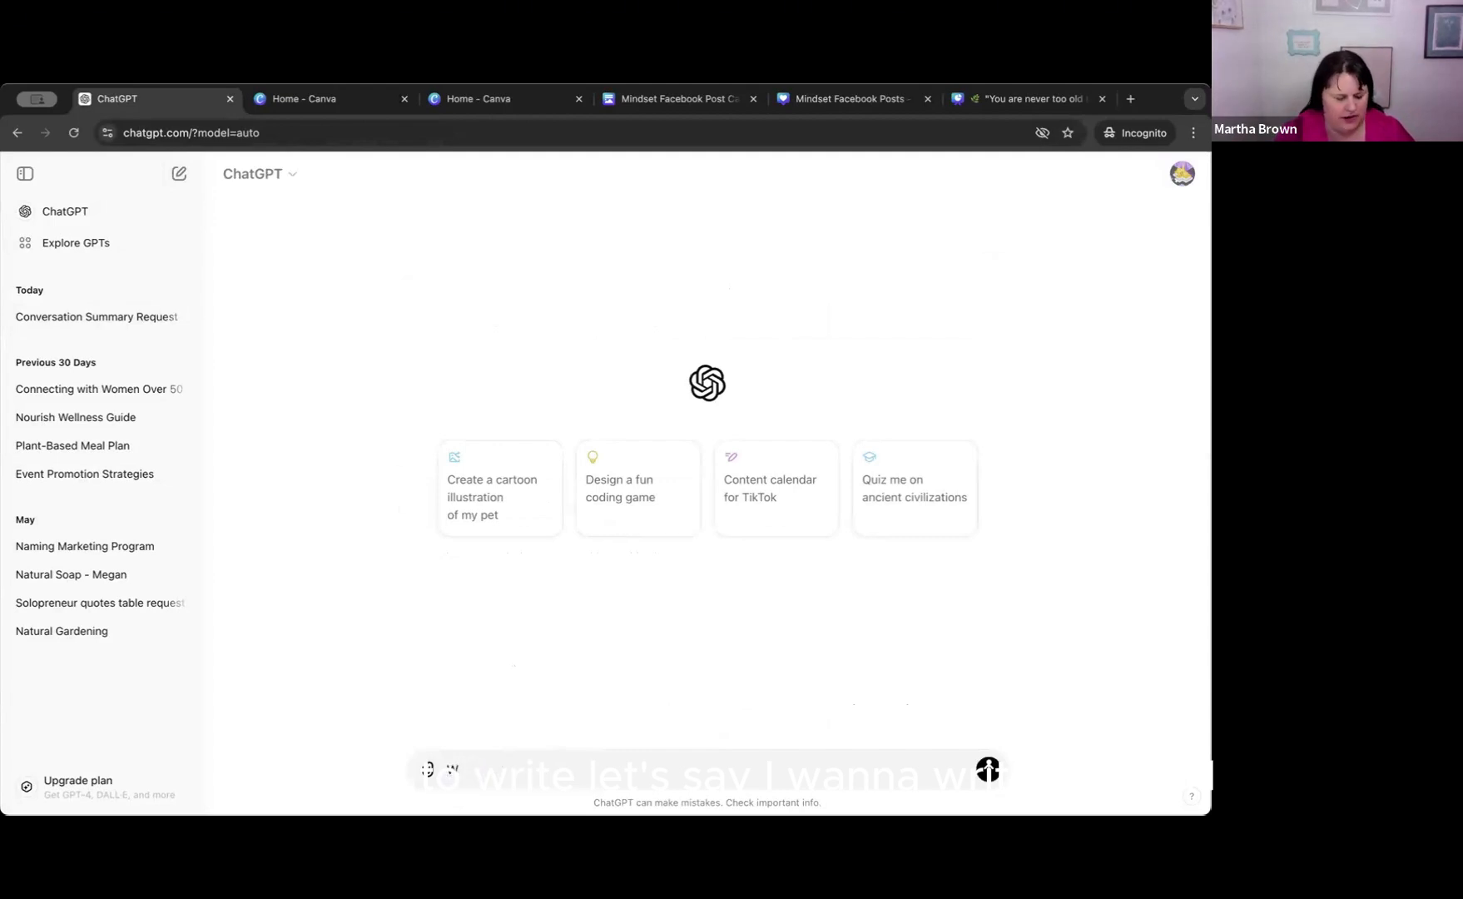
type("rite an email ")
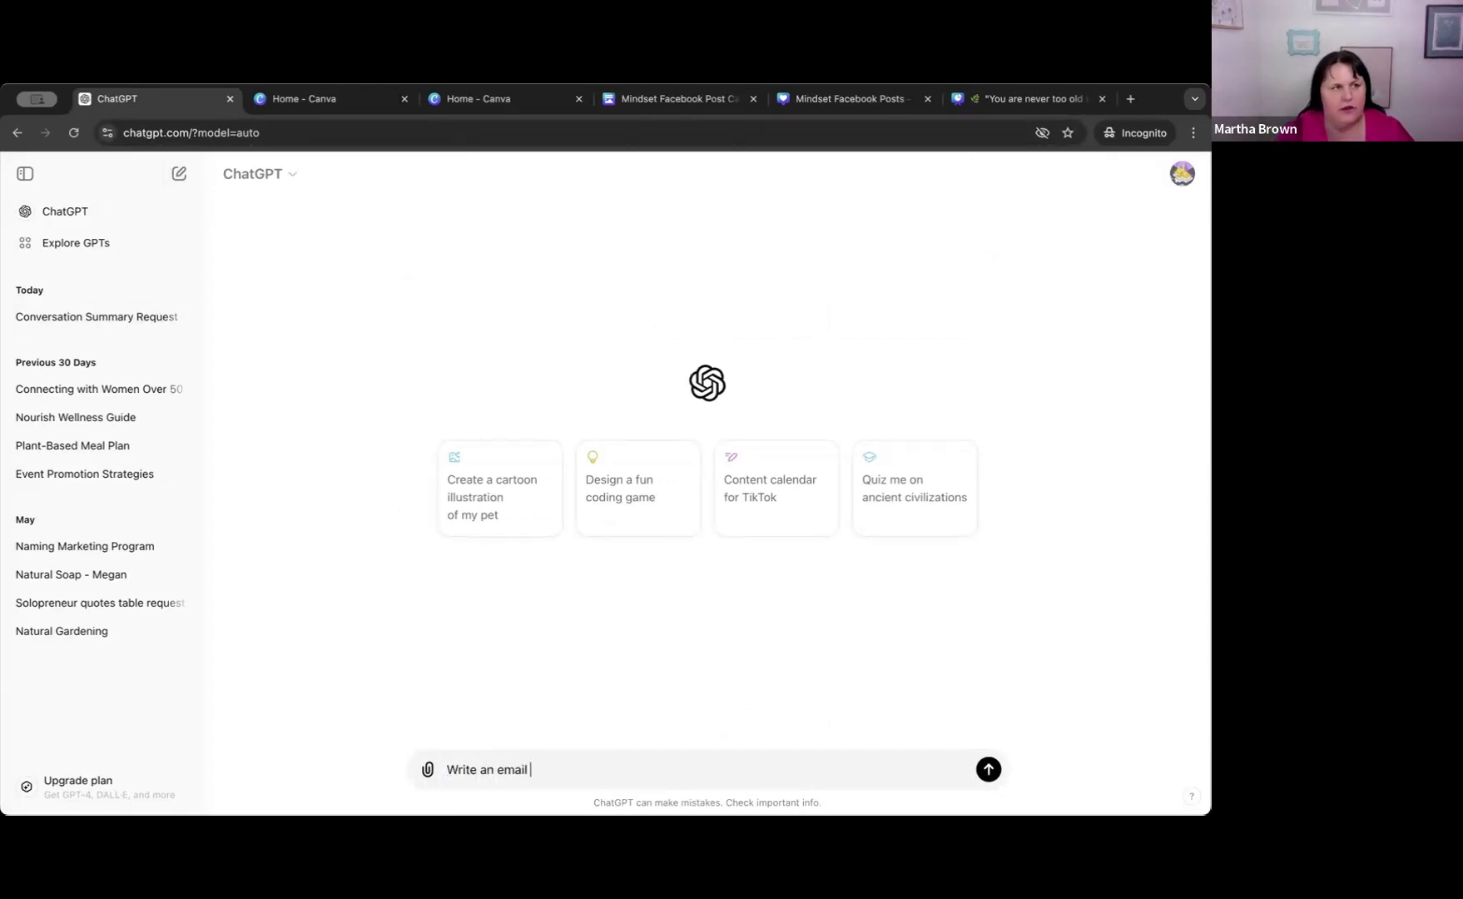
type("about ")
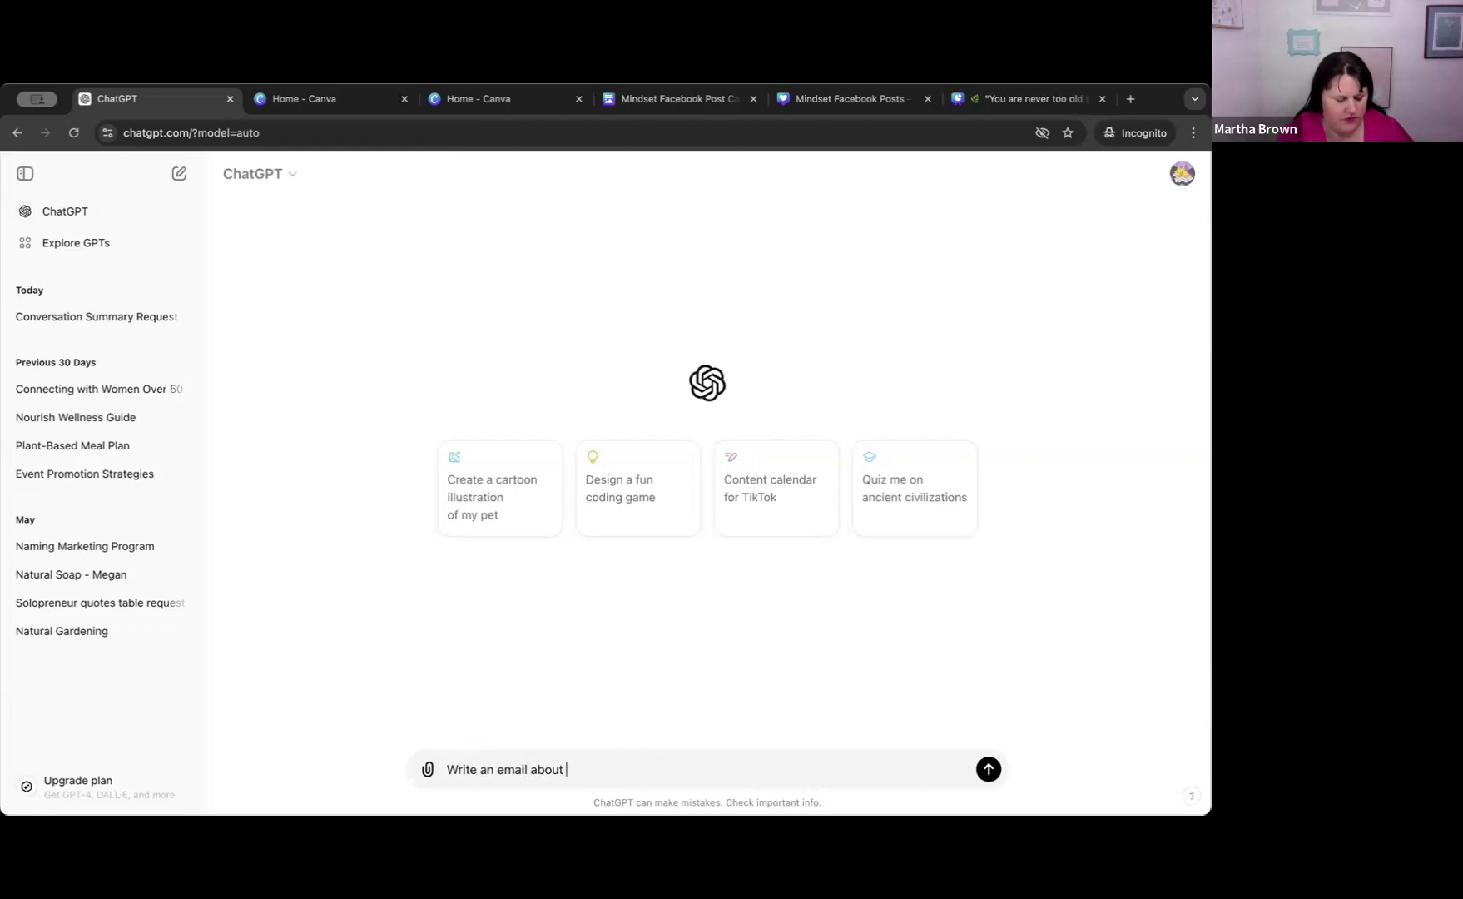
type("3")
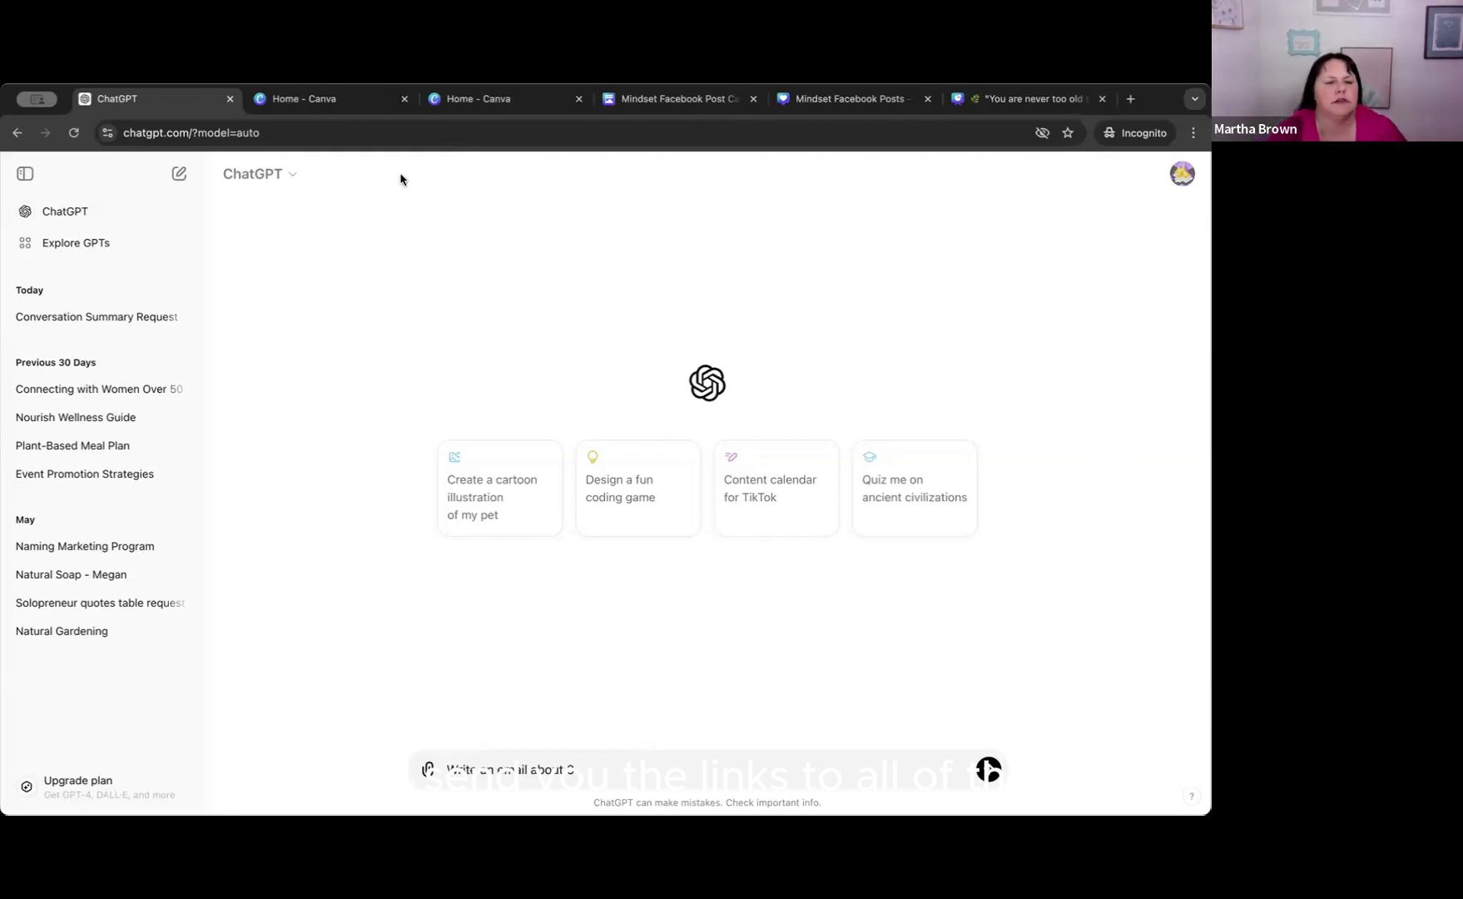
Try to share the Conversation Summary Request chat, reloading the page and retrying once.
left_click(179, 317)
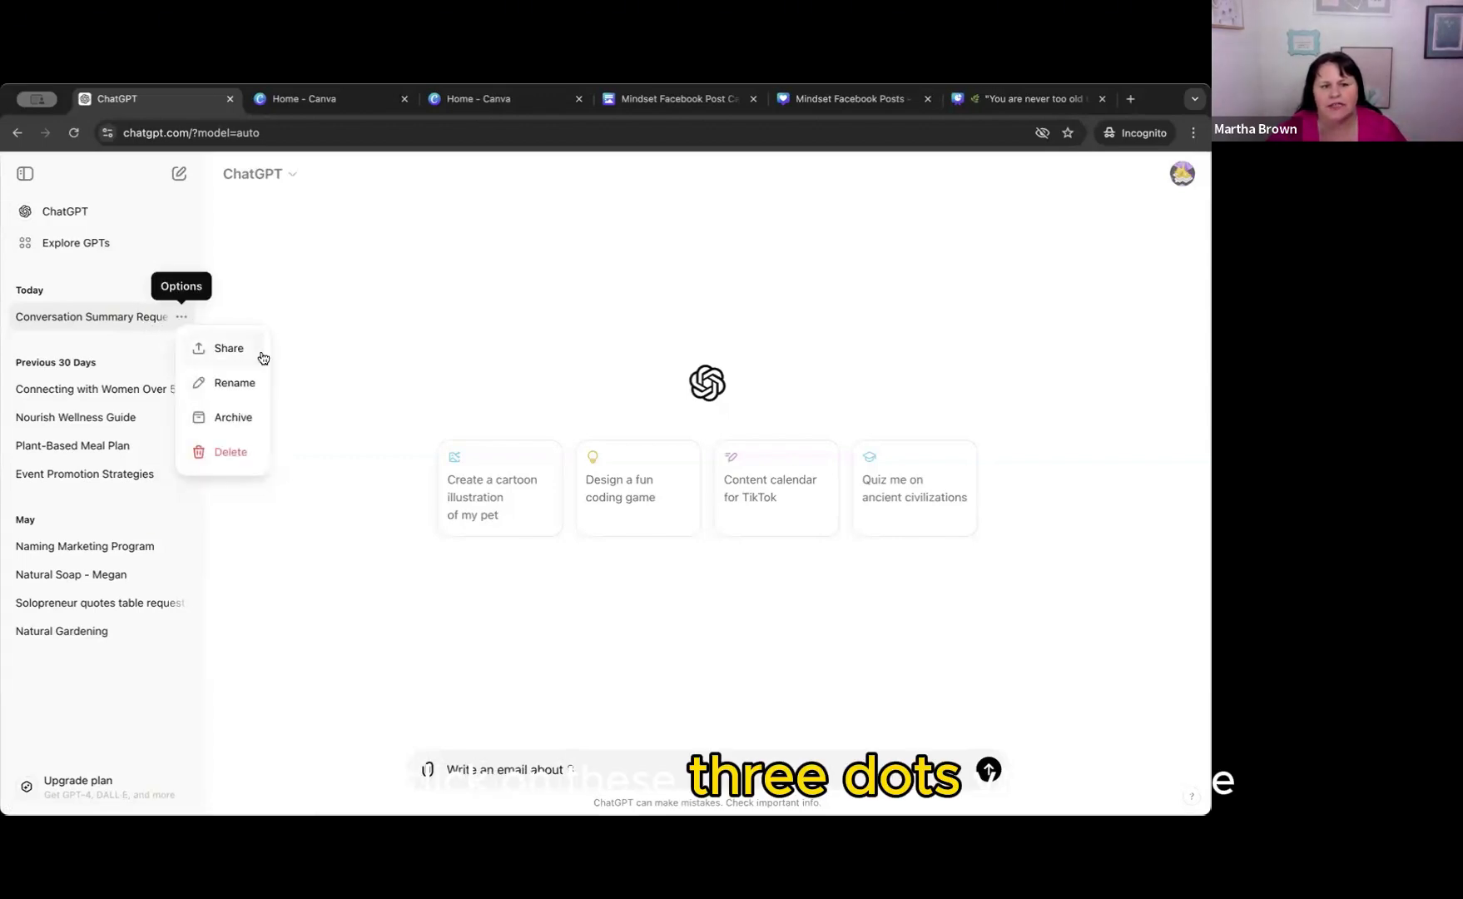
left_click(210, 348)
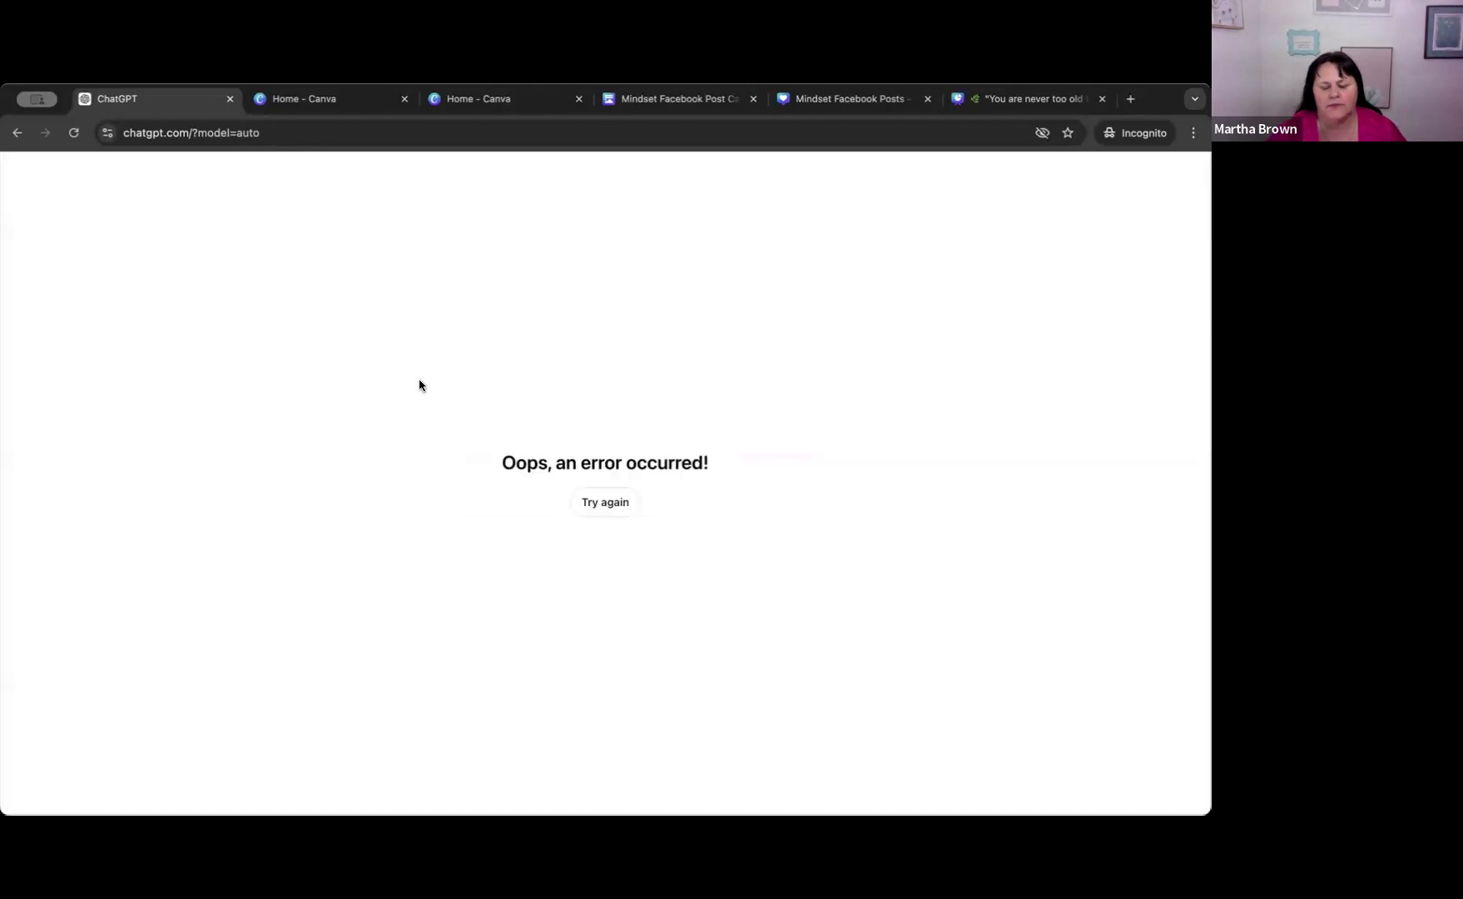
left_click(607, 503)
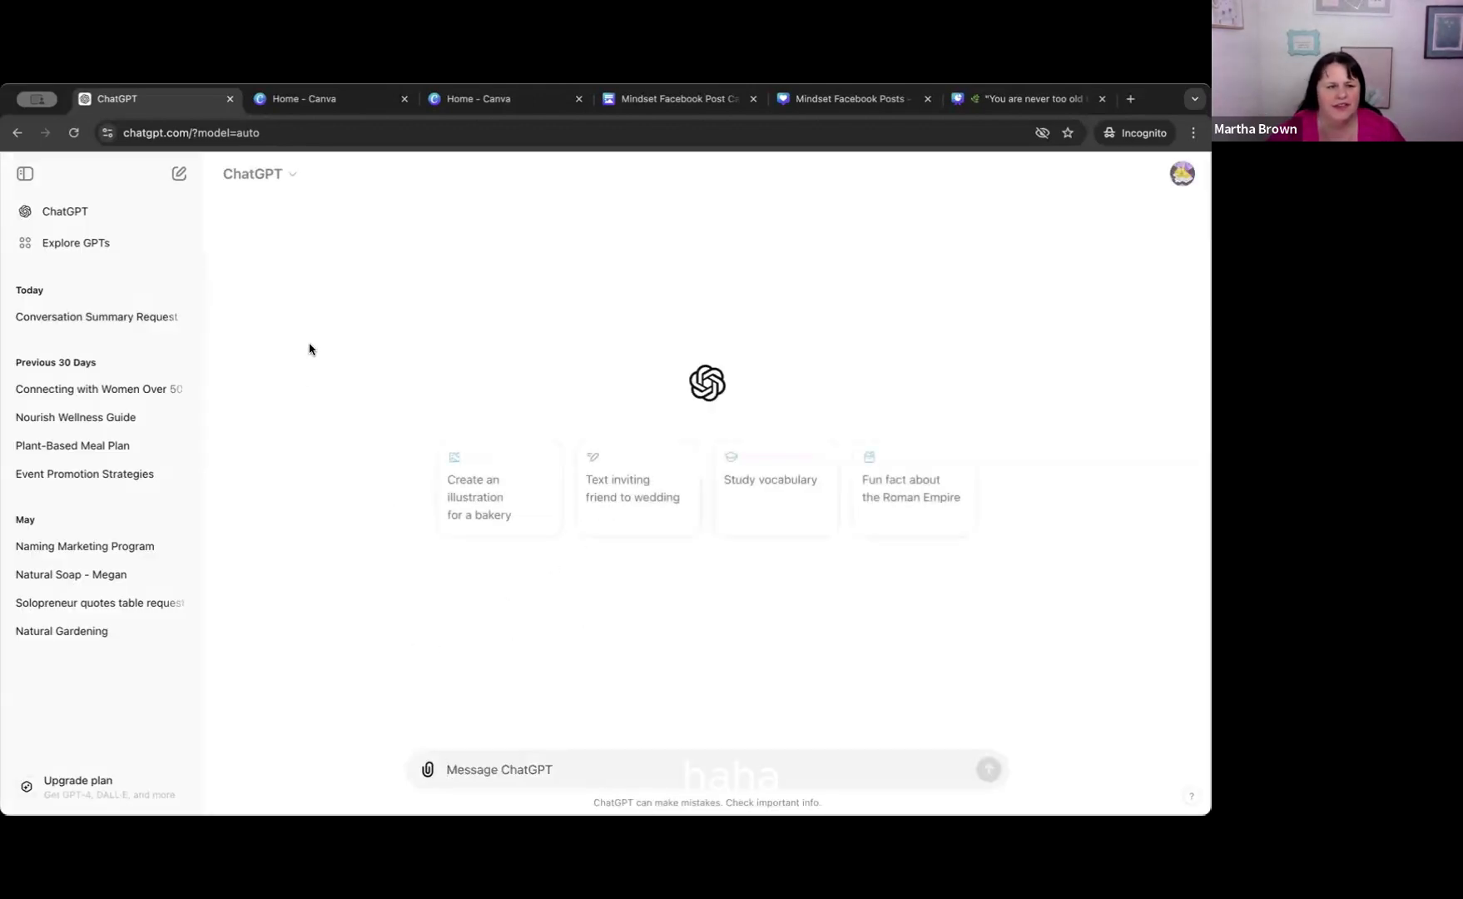
left_click(179, 316)
left_click(188, 350)
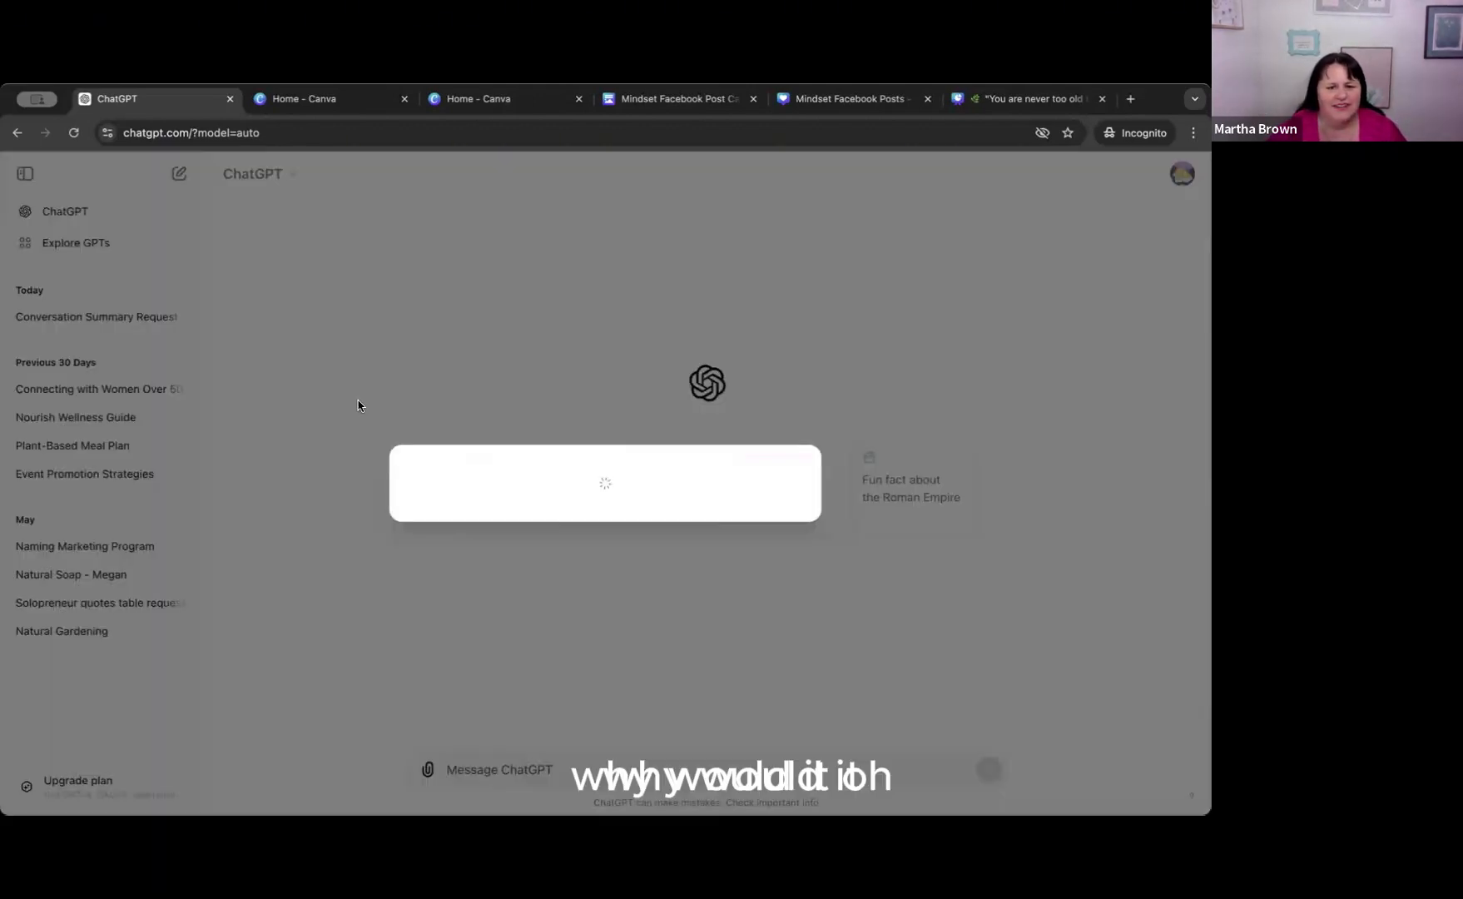
left_click(584, 501)
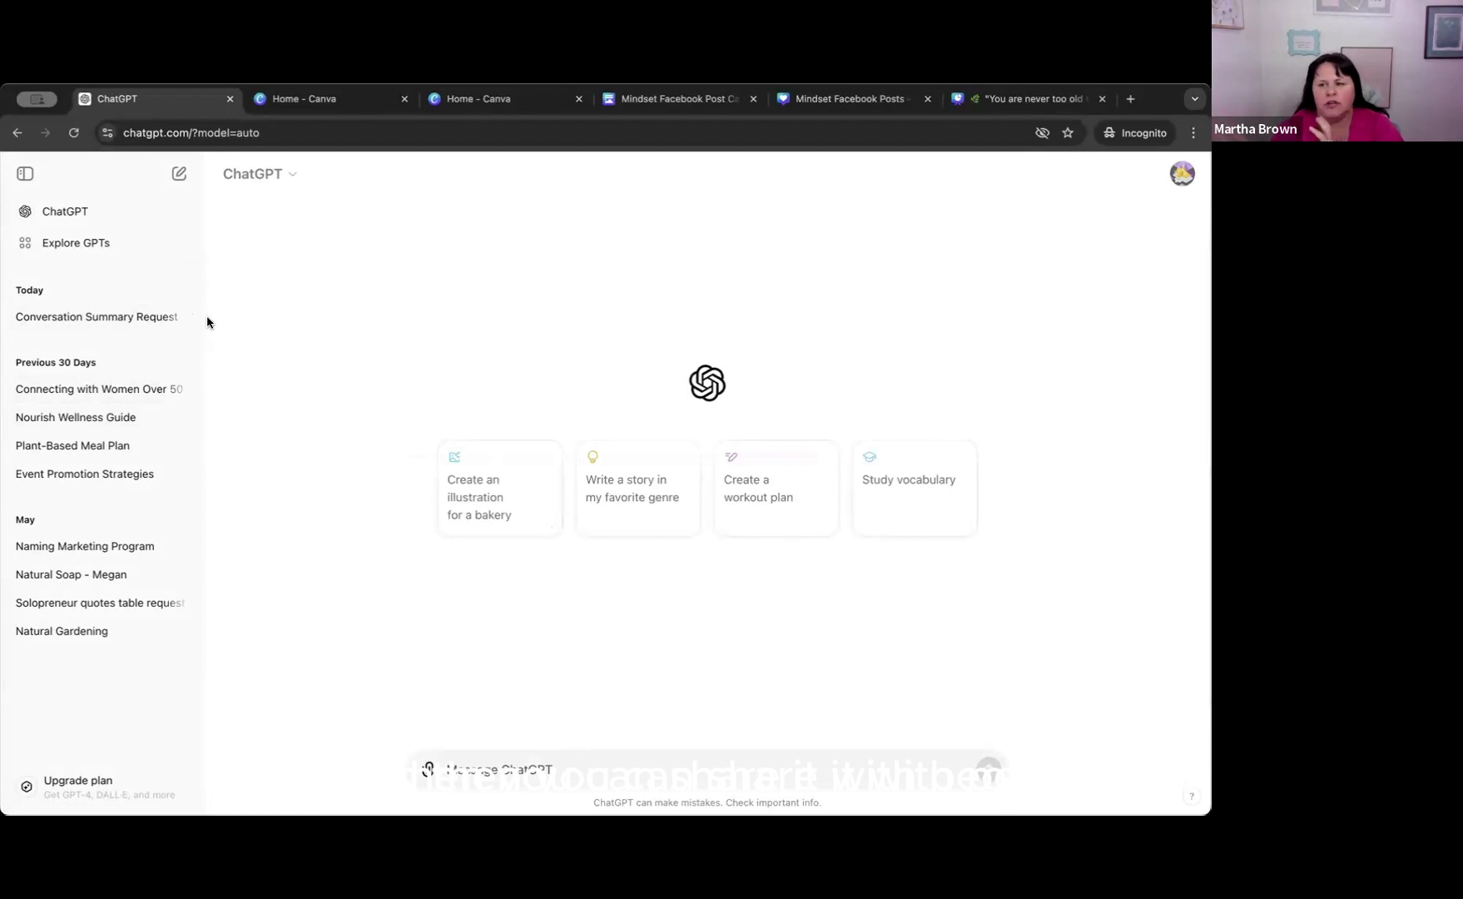
Rename the Conversation Summary Request chat as "Mindset Facebook Posts and Images".
left_click(185, 319)
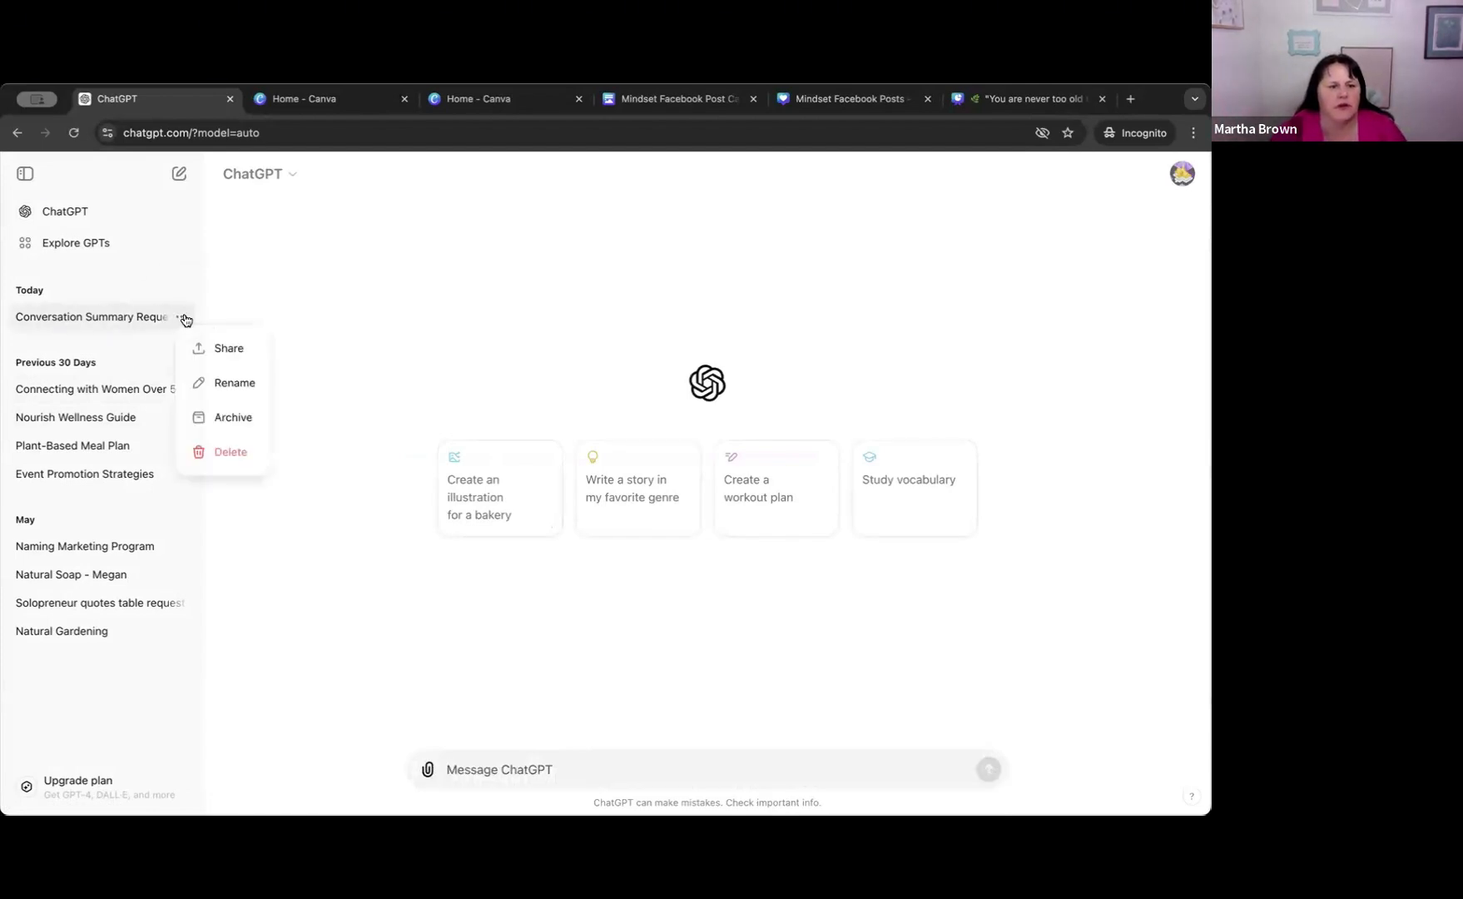
left_click(221, 383)
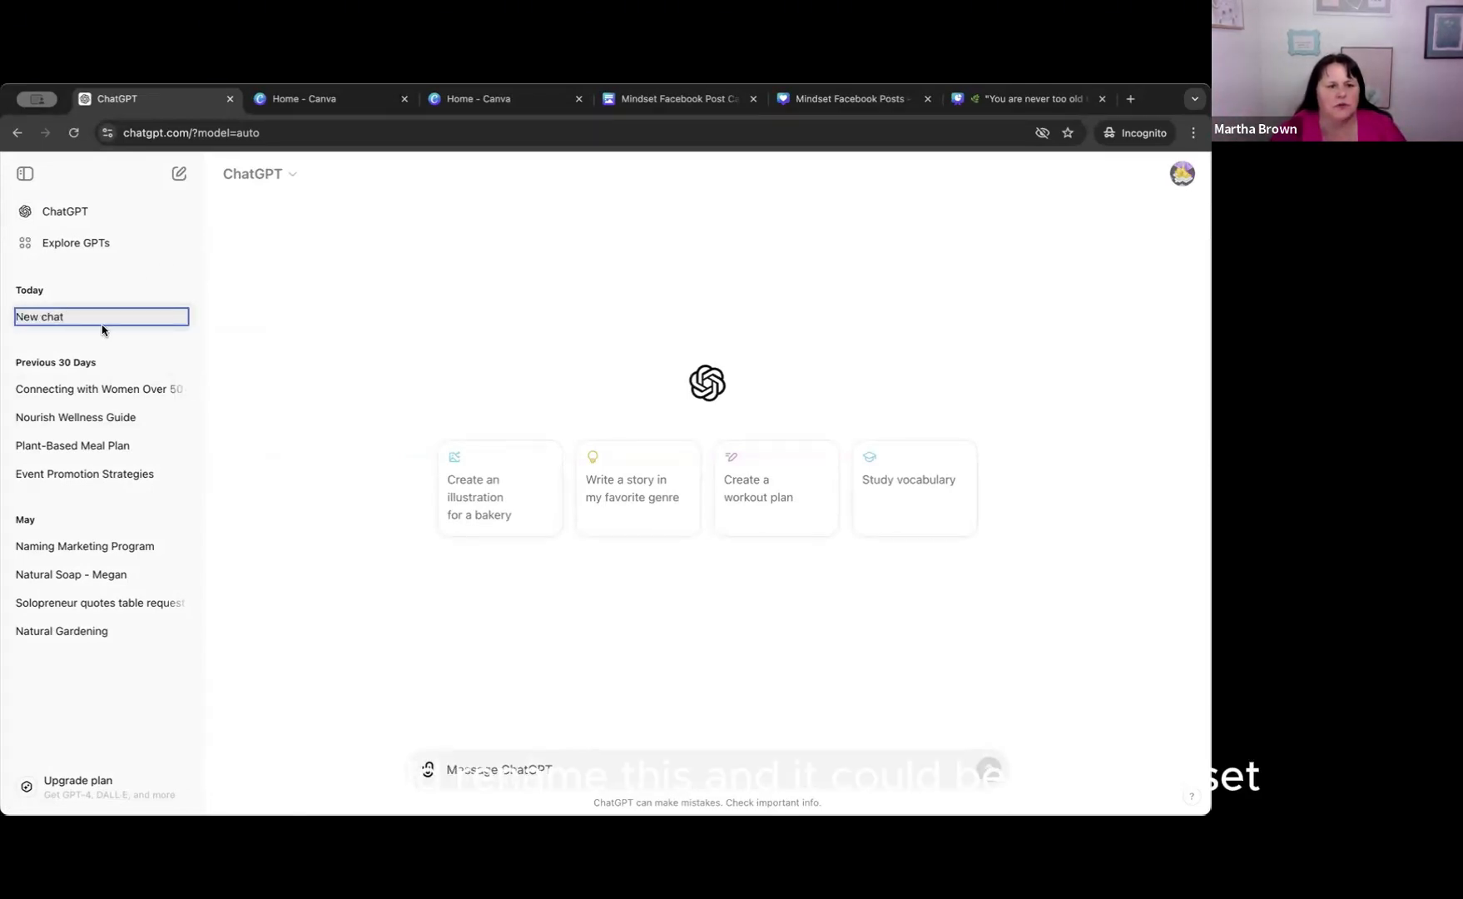
left_click_drag(77, 317, 25, 317)
type("F")
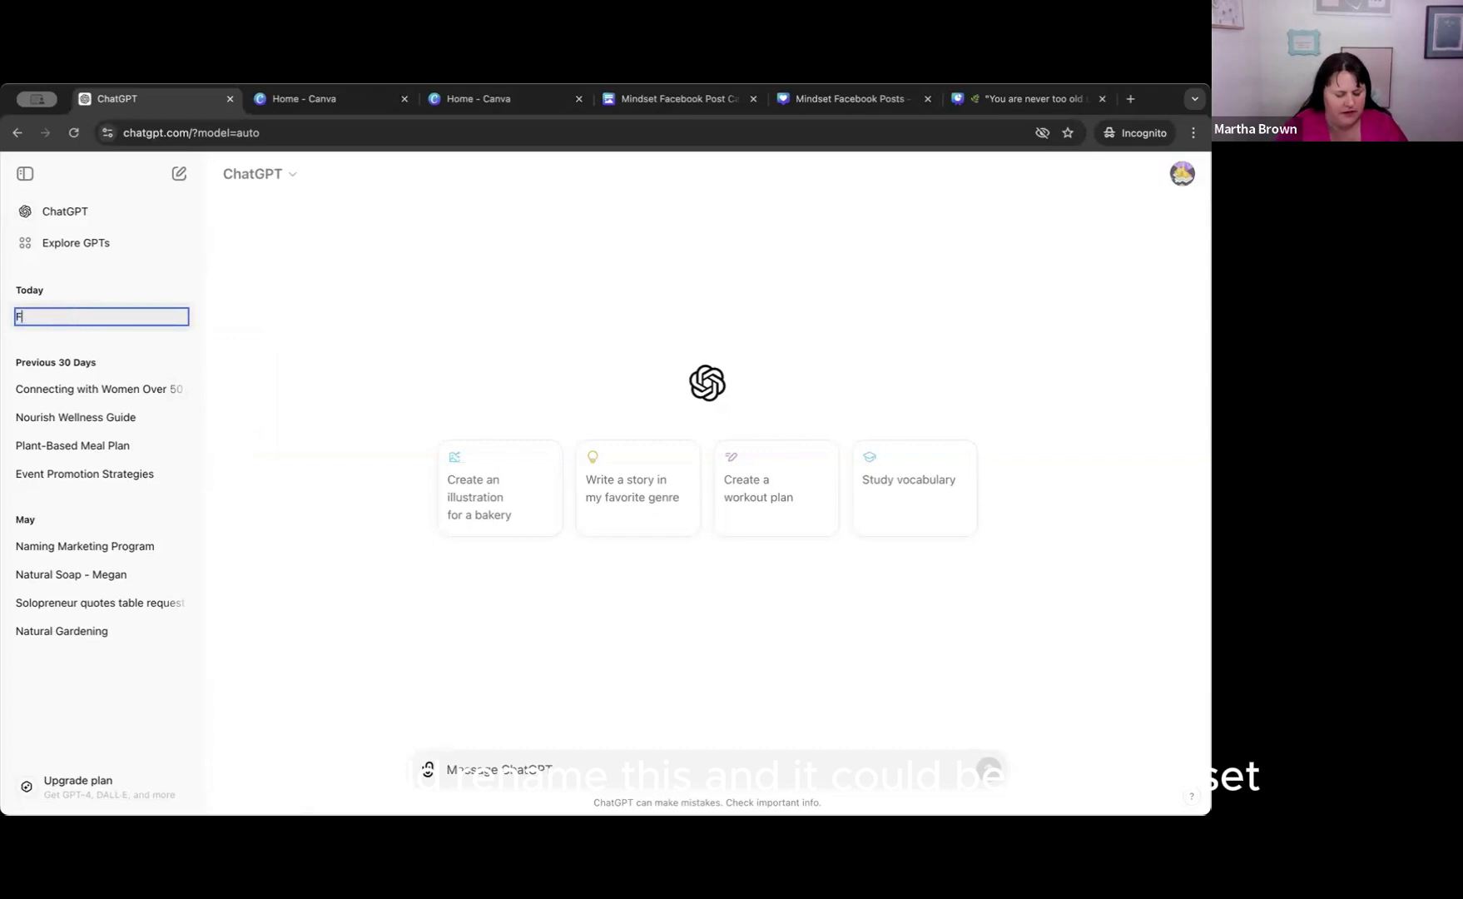
type("aceb")
key("BackSpace")
key("BackSpace")
key("BackSpace")
key("BackSpace")
key("BackSpace")
type("Mindset Fac")
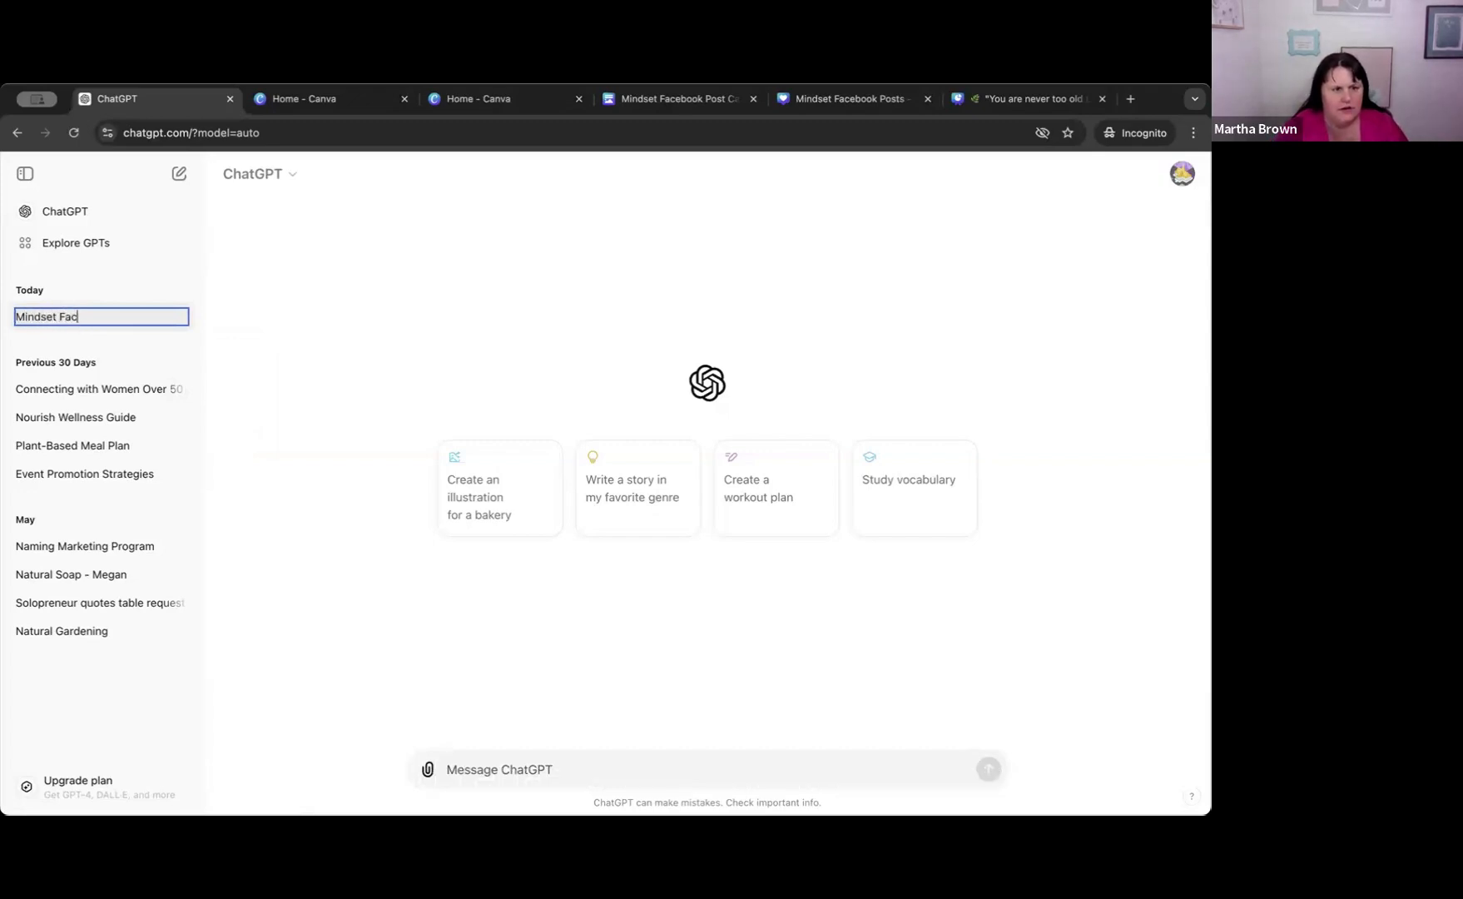
type("ebook")
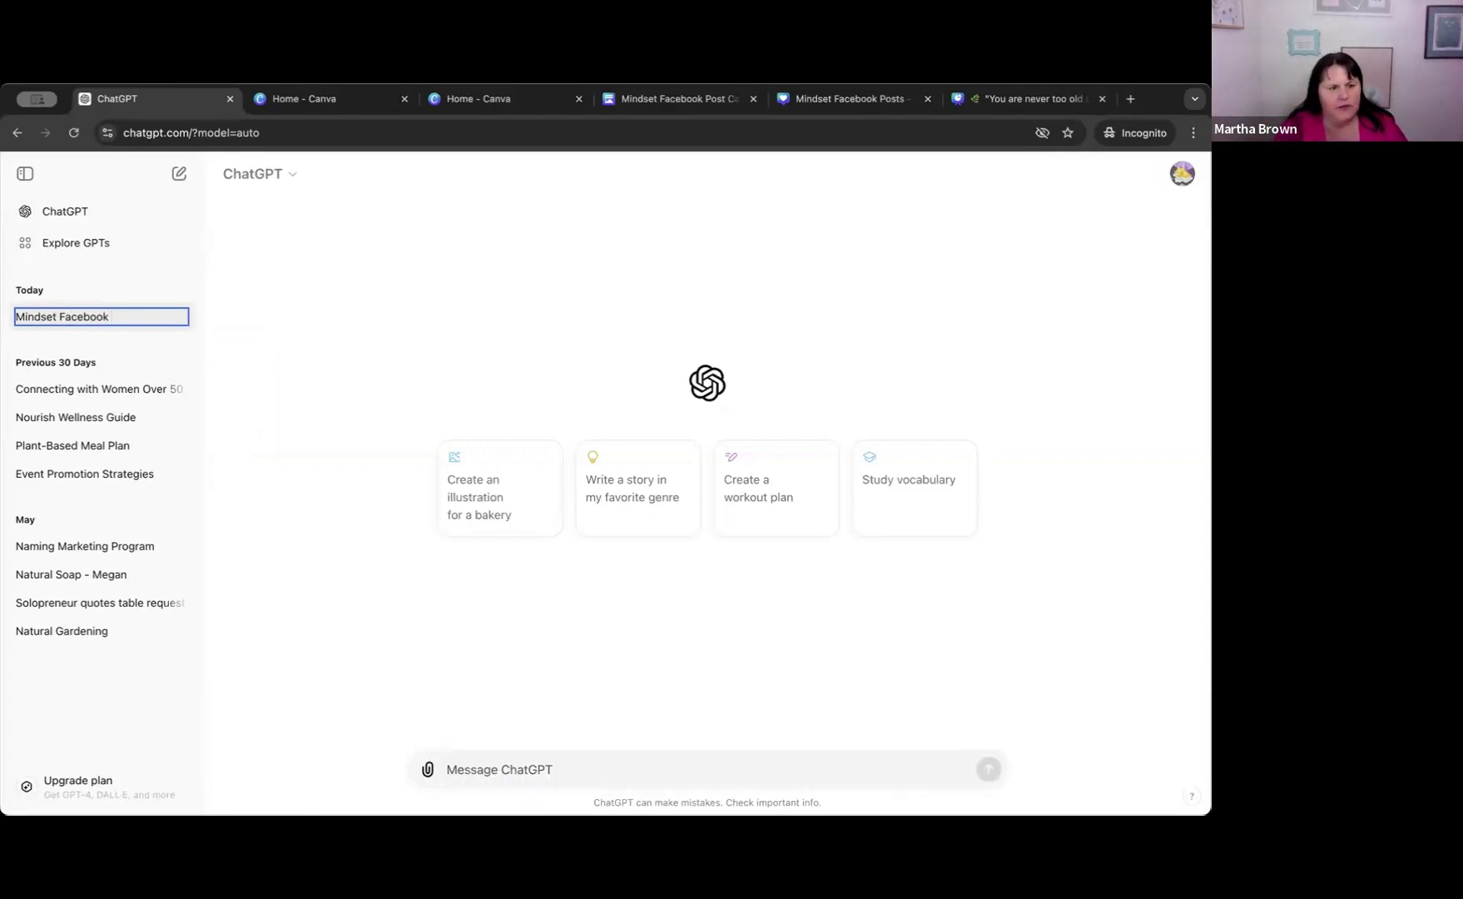
type("Posts adn")
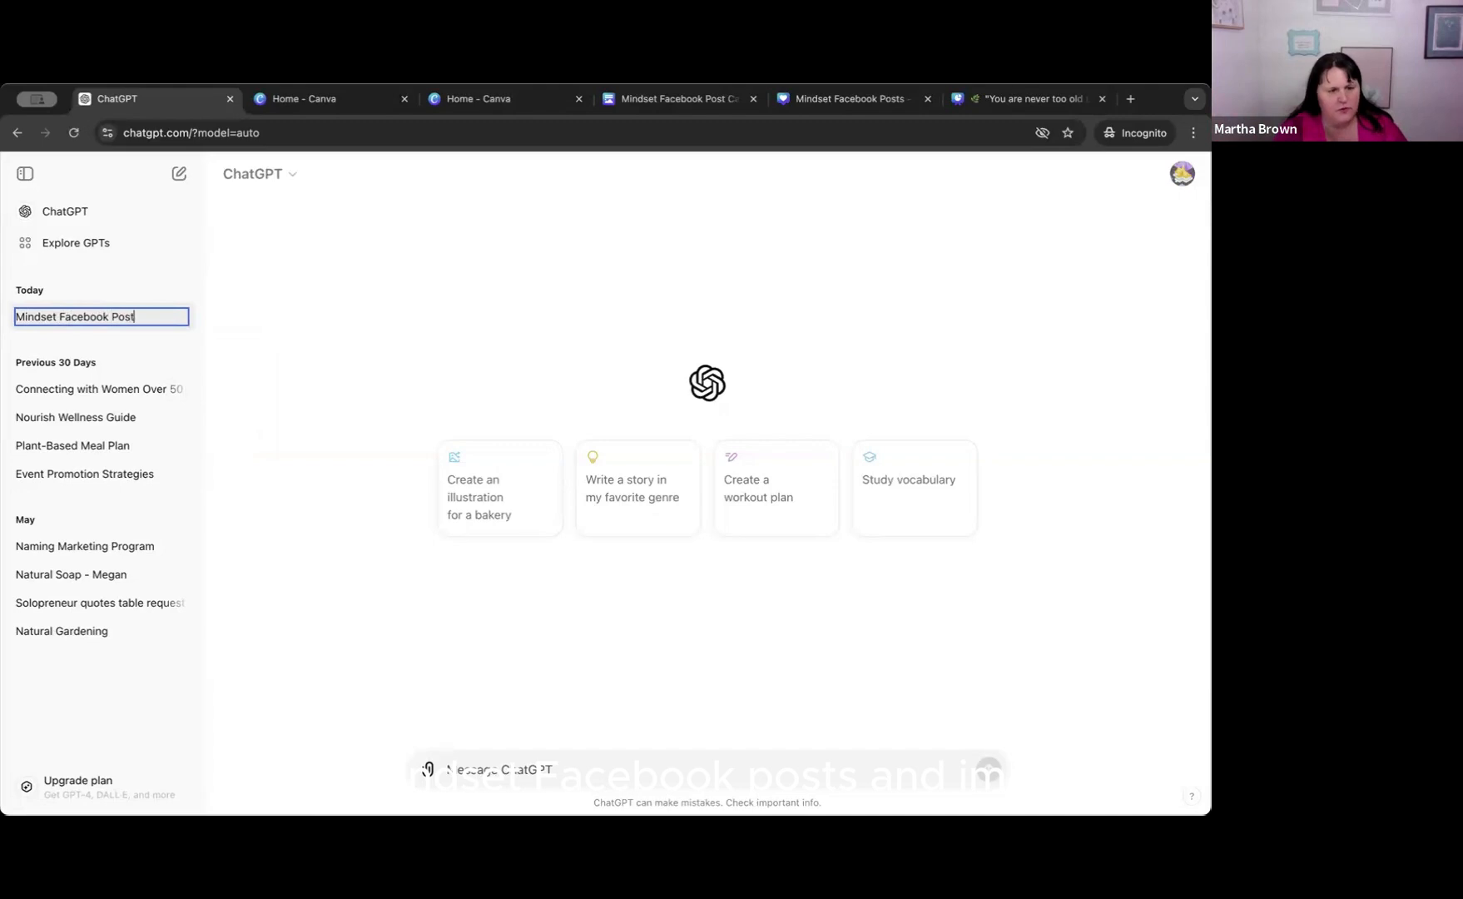
key("BackSpace")
key("BackSpace")
key("BackSpace")
type("nd Images")
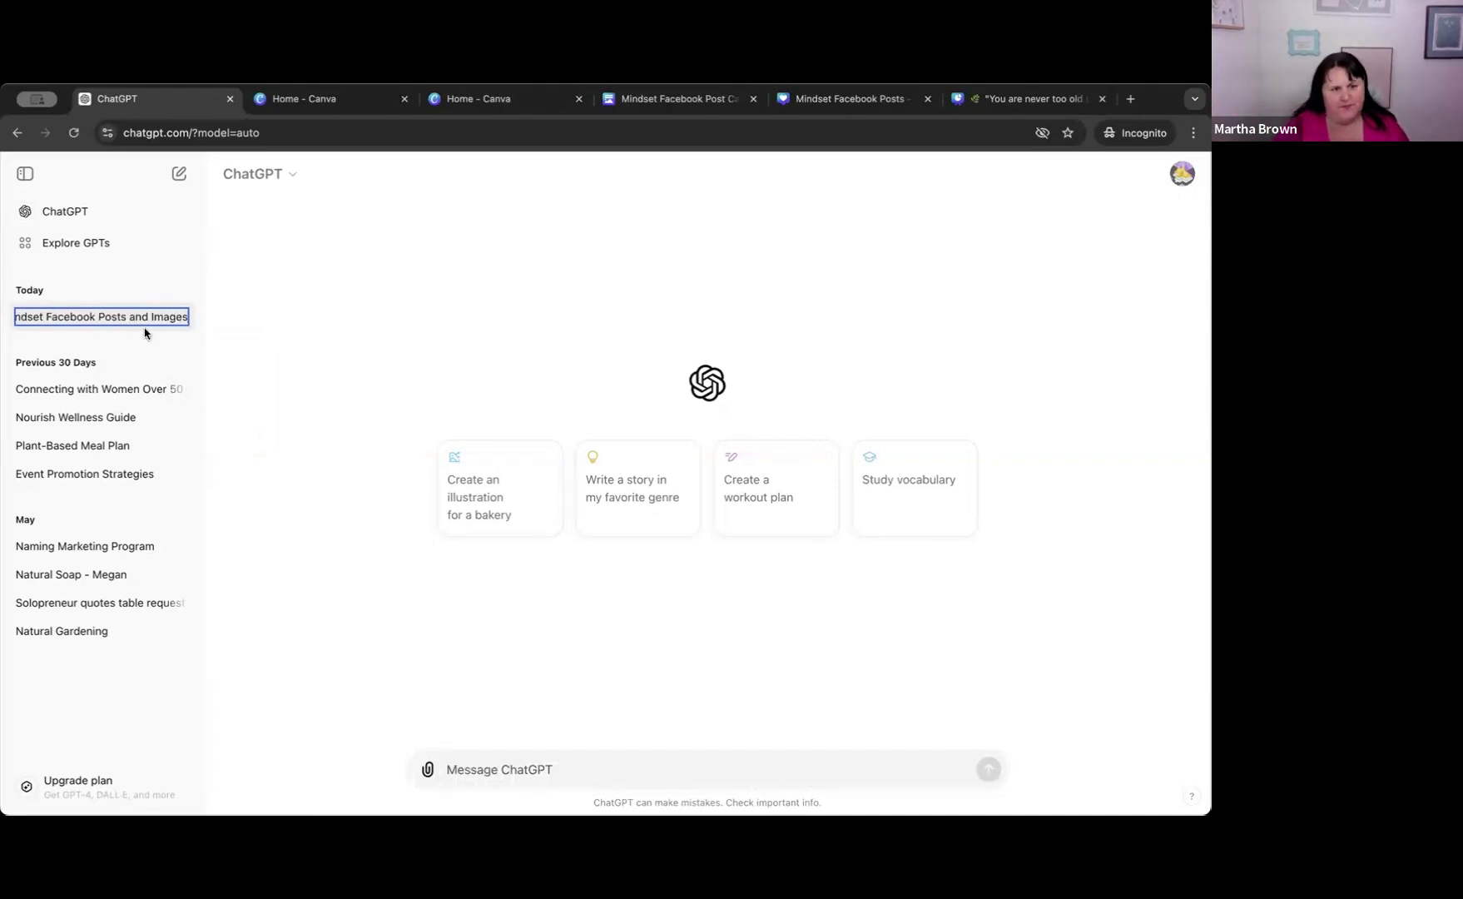
Commit the chat's new name and try to share the Mindset Facebook Posts and Images chat, reloading the page after the attempt.
left_click(238, 402)
left_click(183, 323)
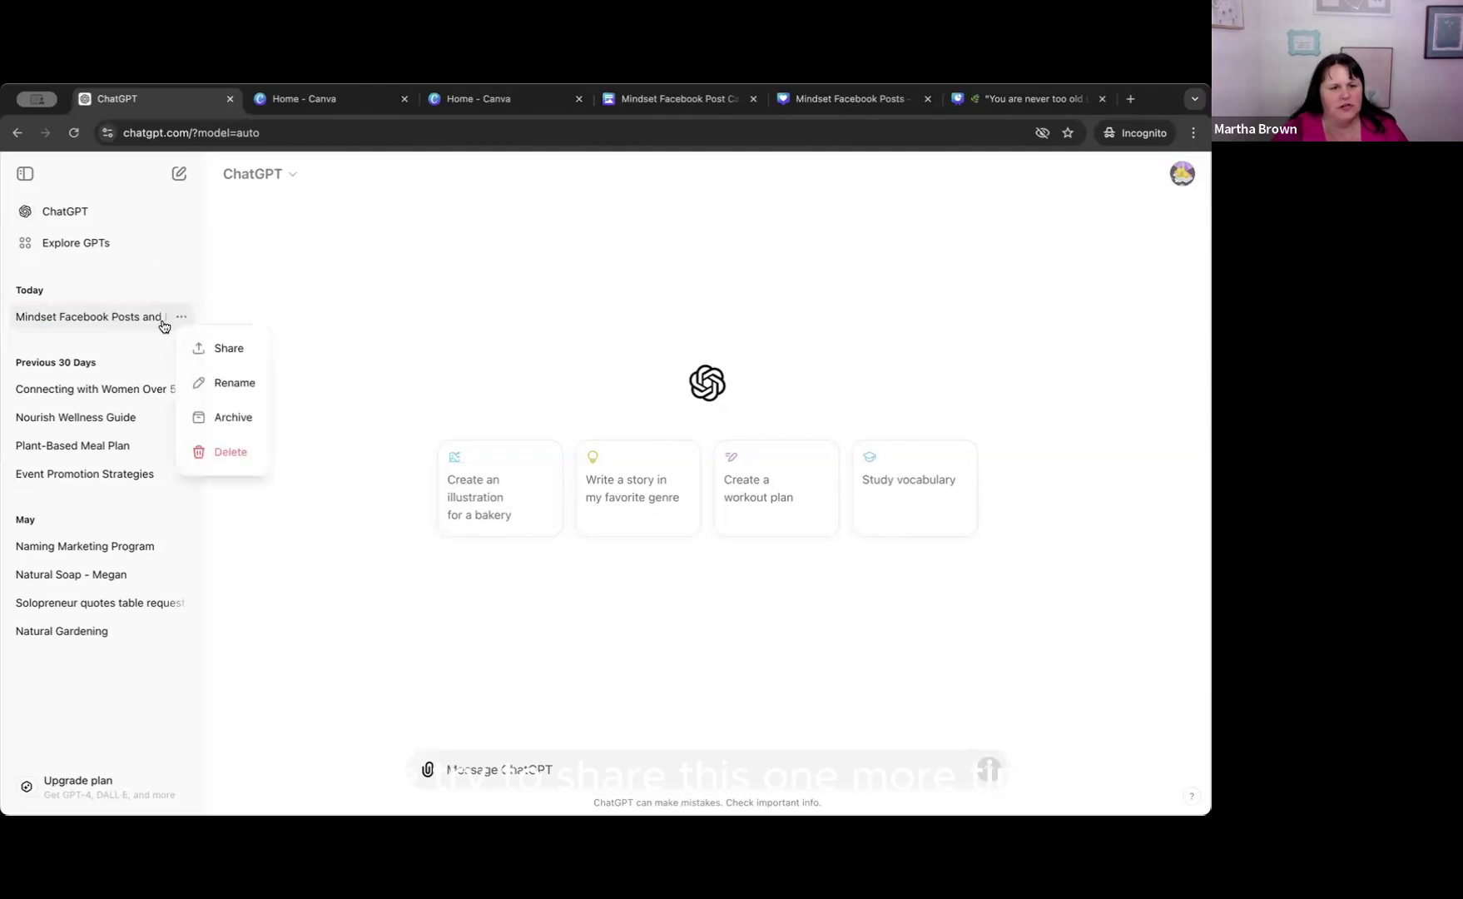
left_click(235, 348)
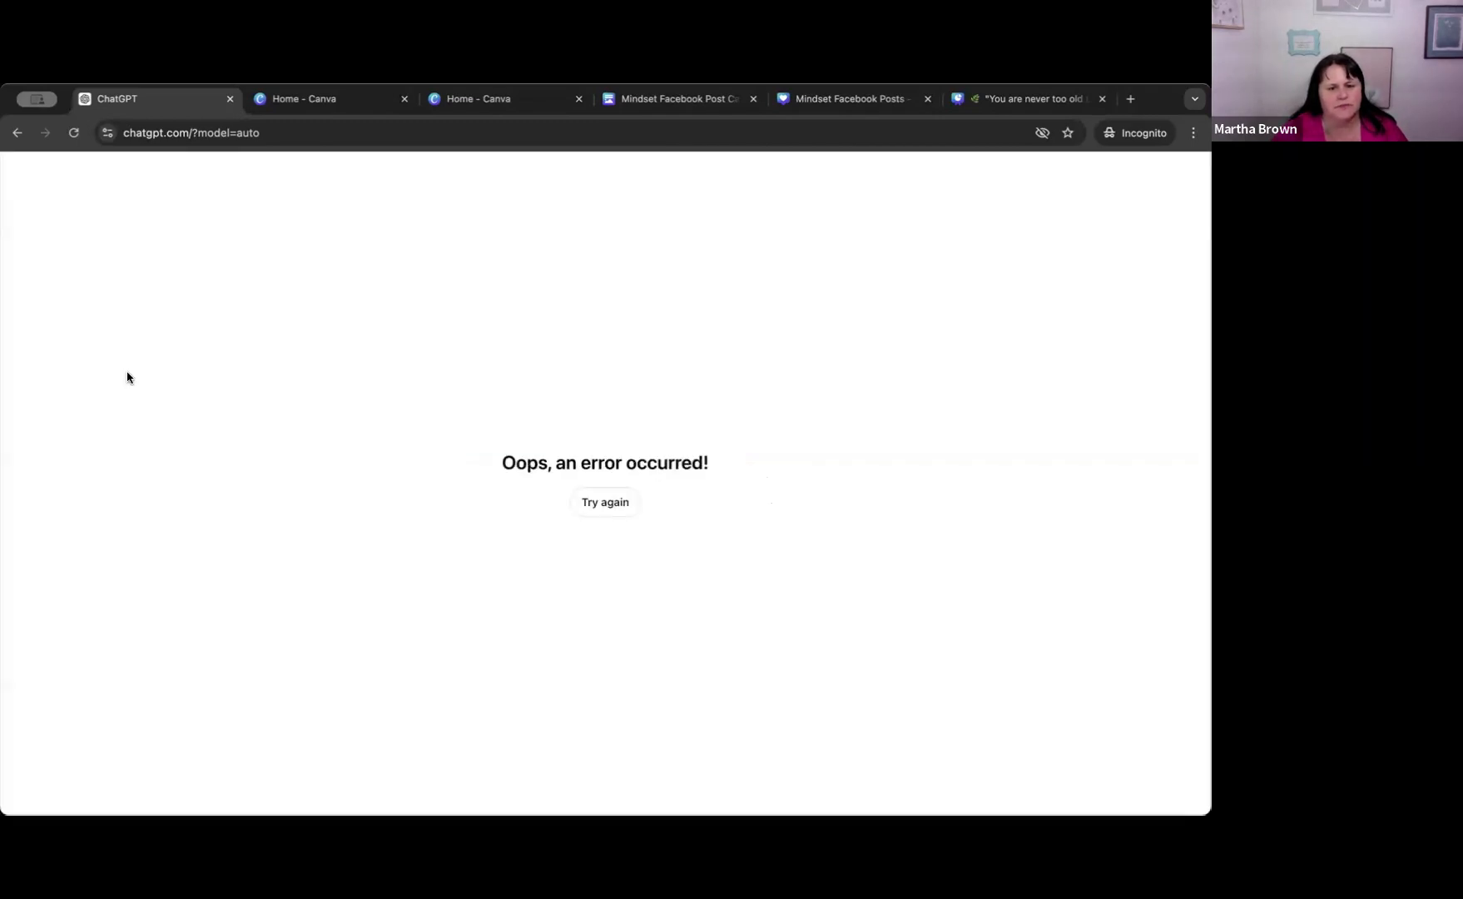
left_click(605, 501)
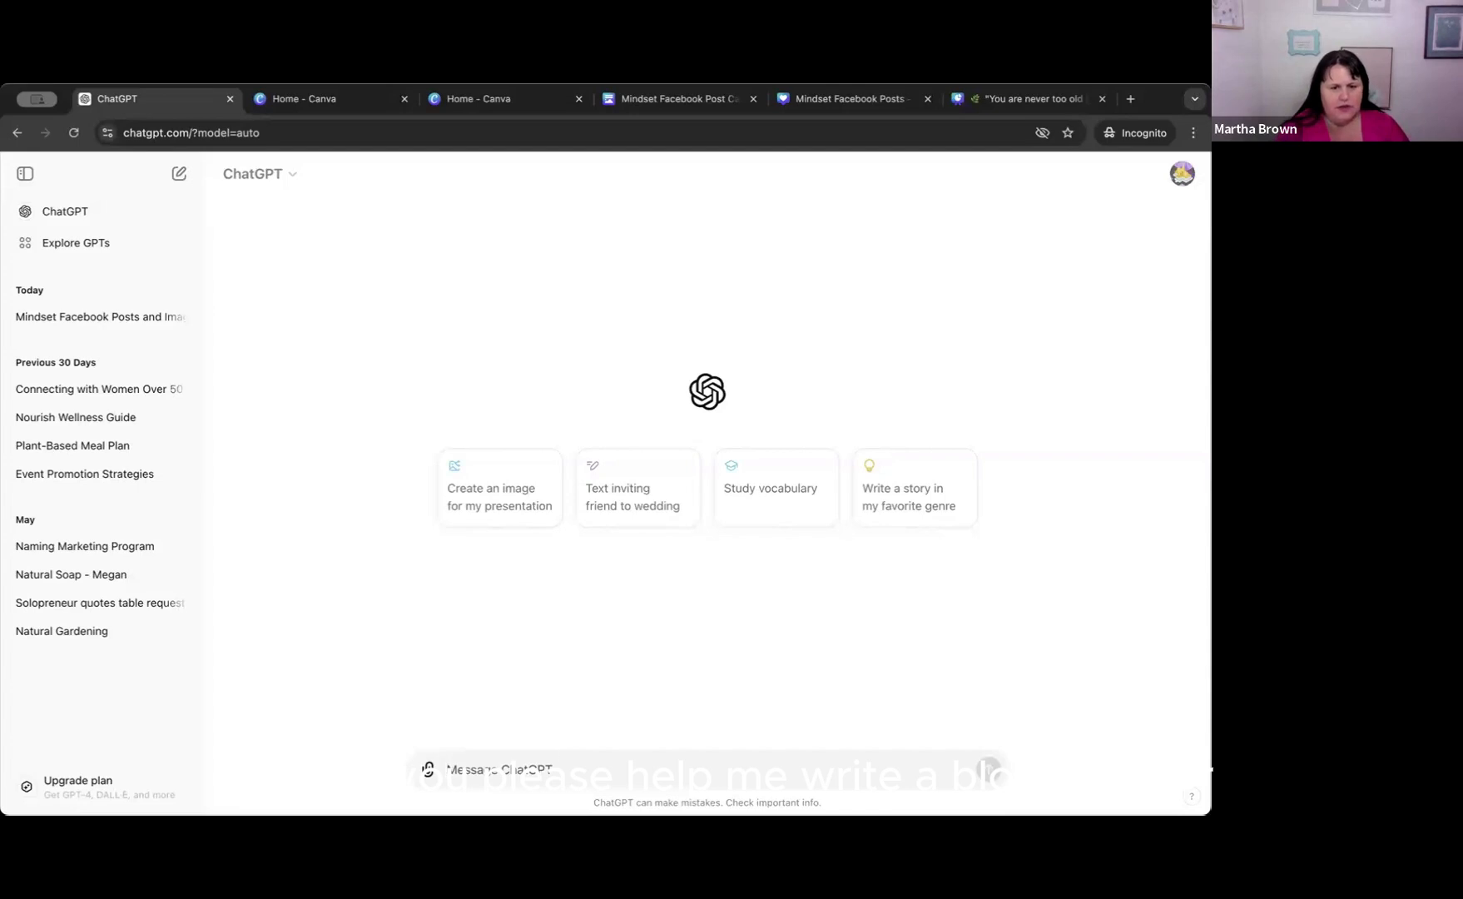
Begin a new prompt with "Can you please help me write a blog post for busy female entrepreneurs who".
type("Can you please")
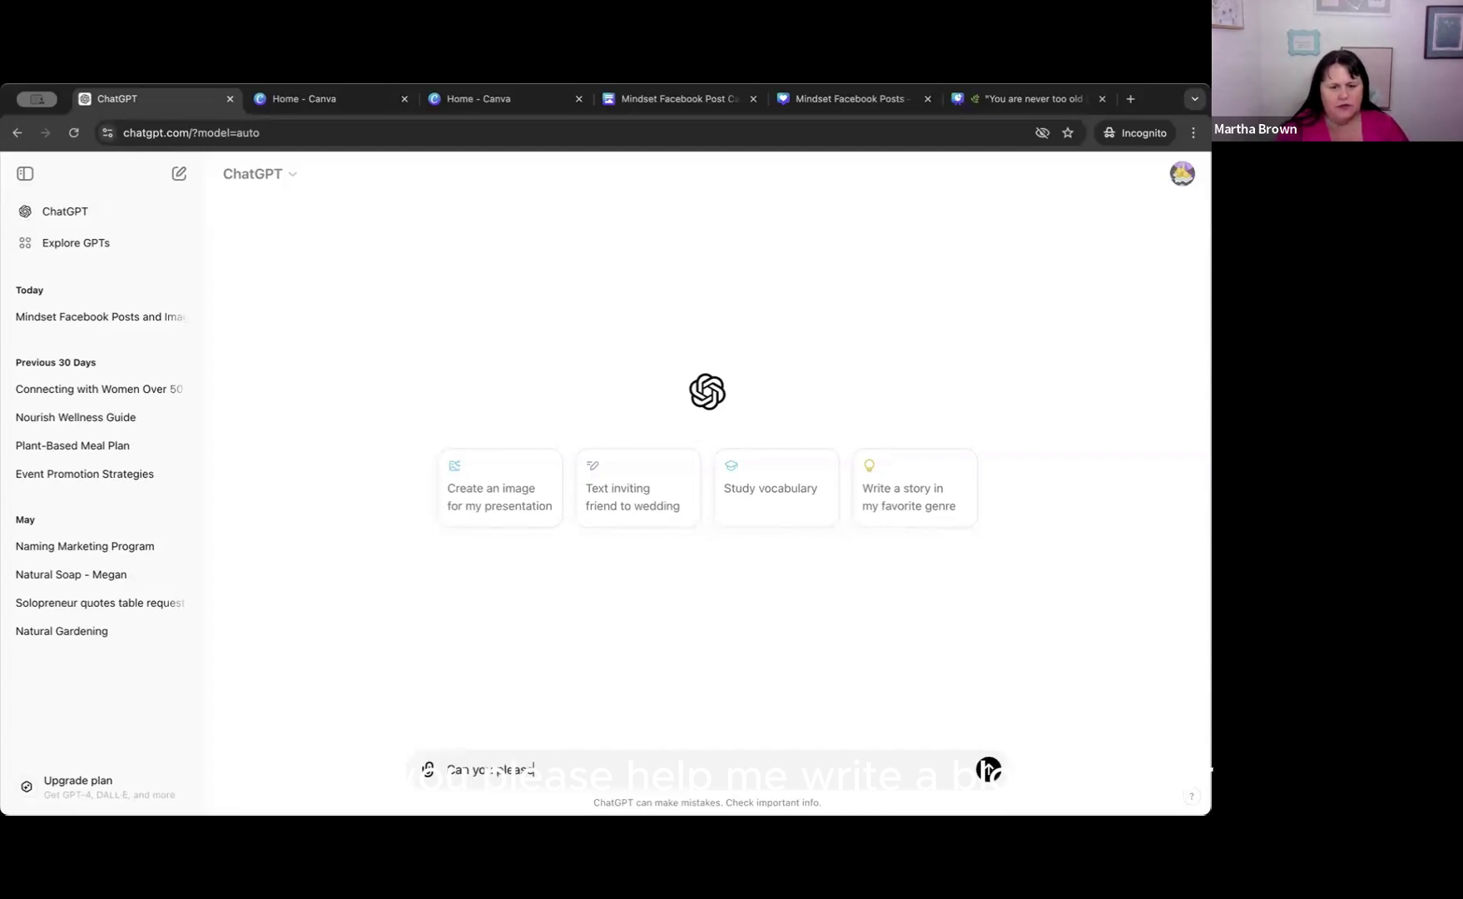
type(" help me write a blog post")
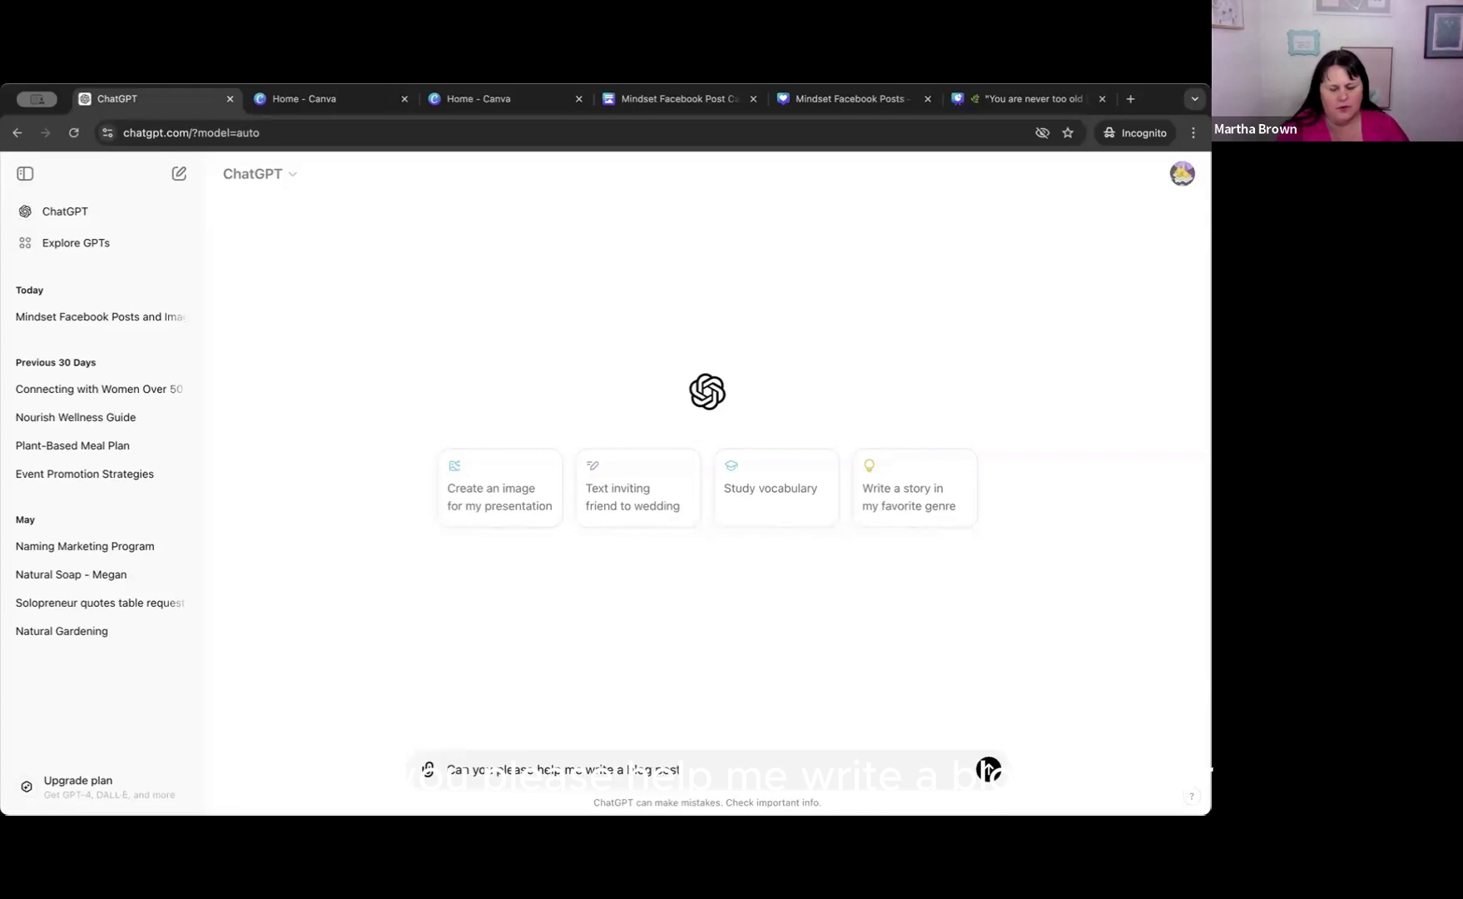
type(" for")
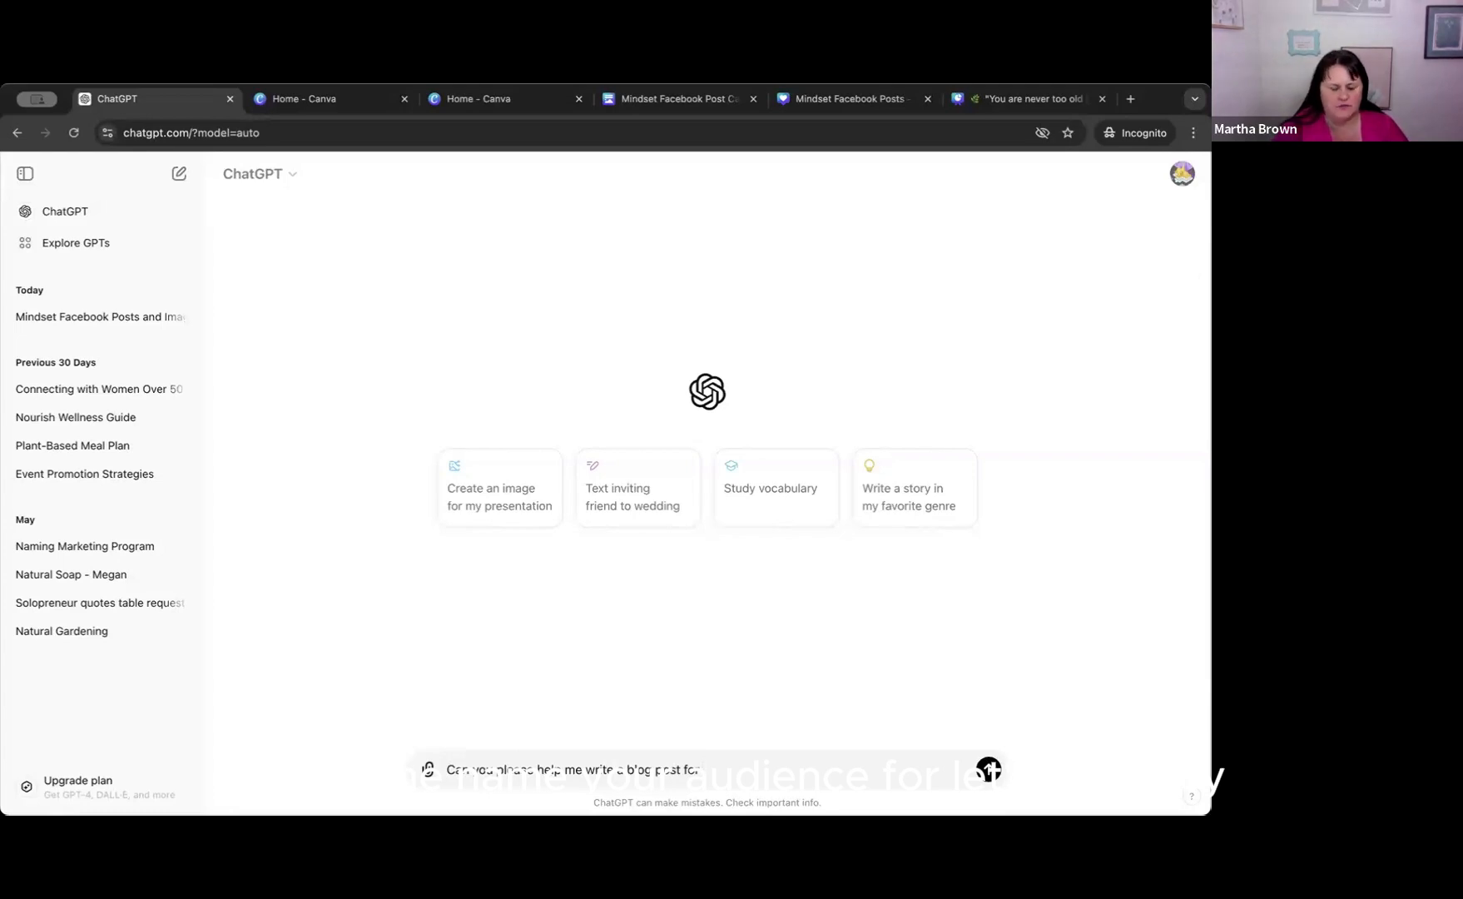
type("busy")
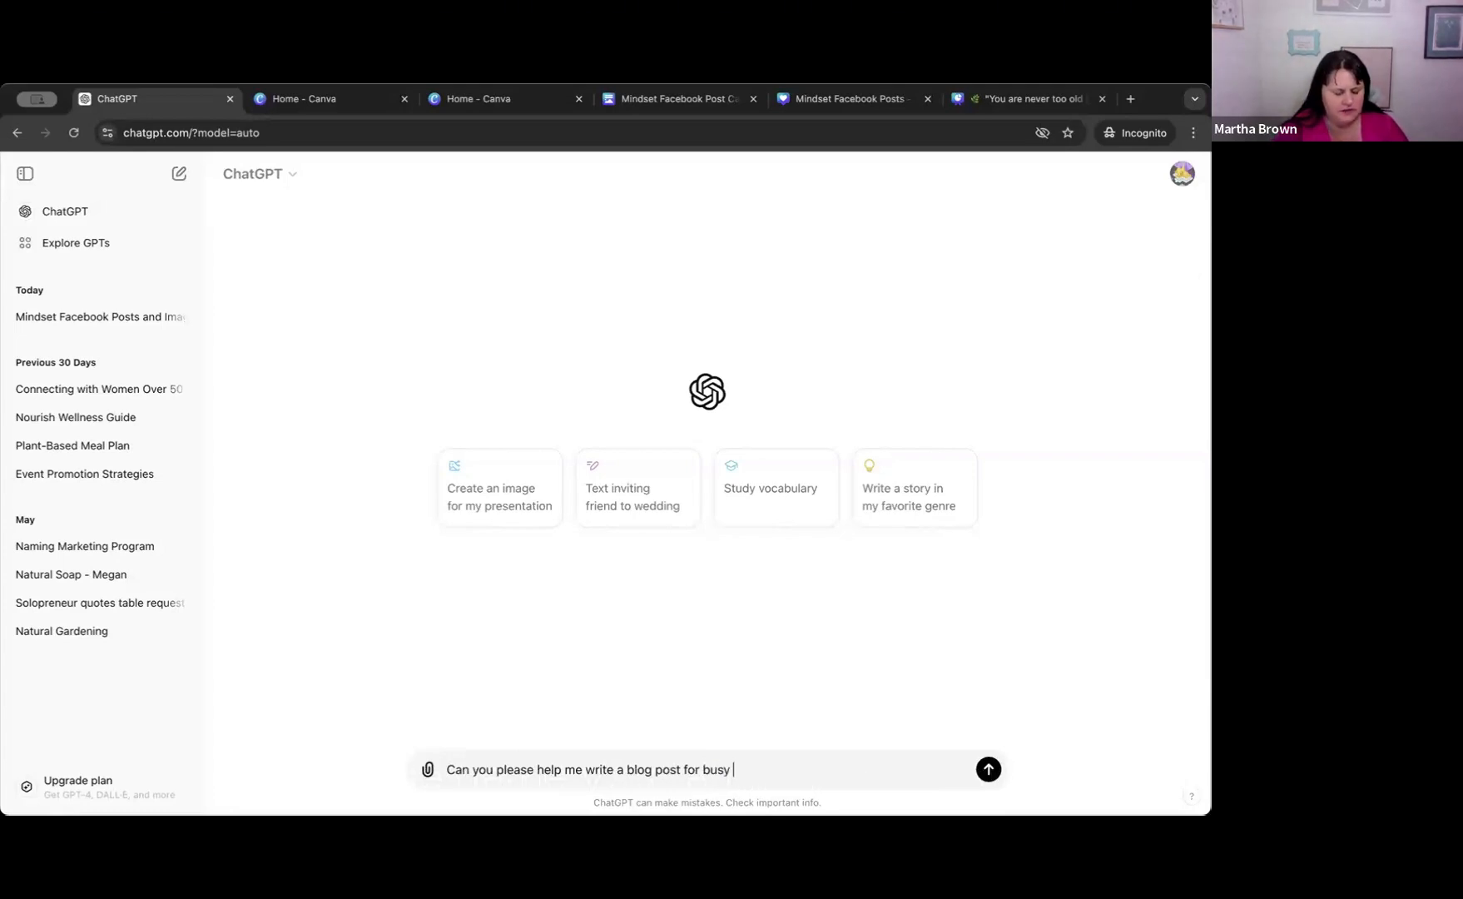
type(" female")
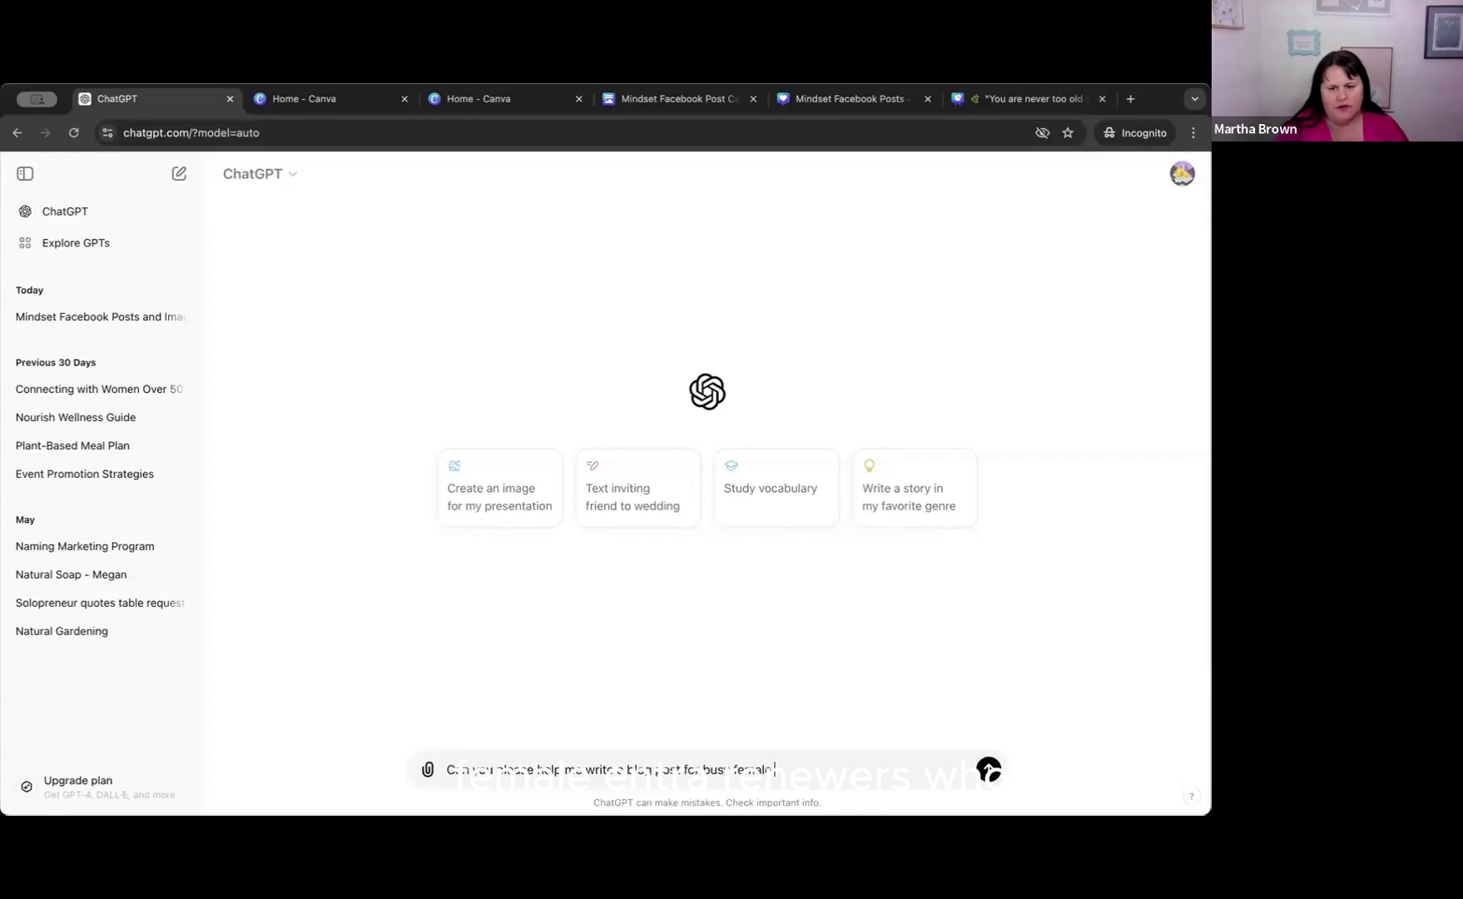
type(" entrepreneurs who")
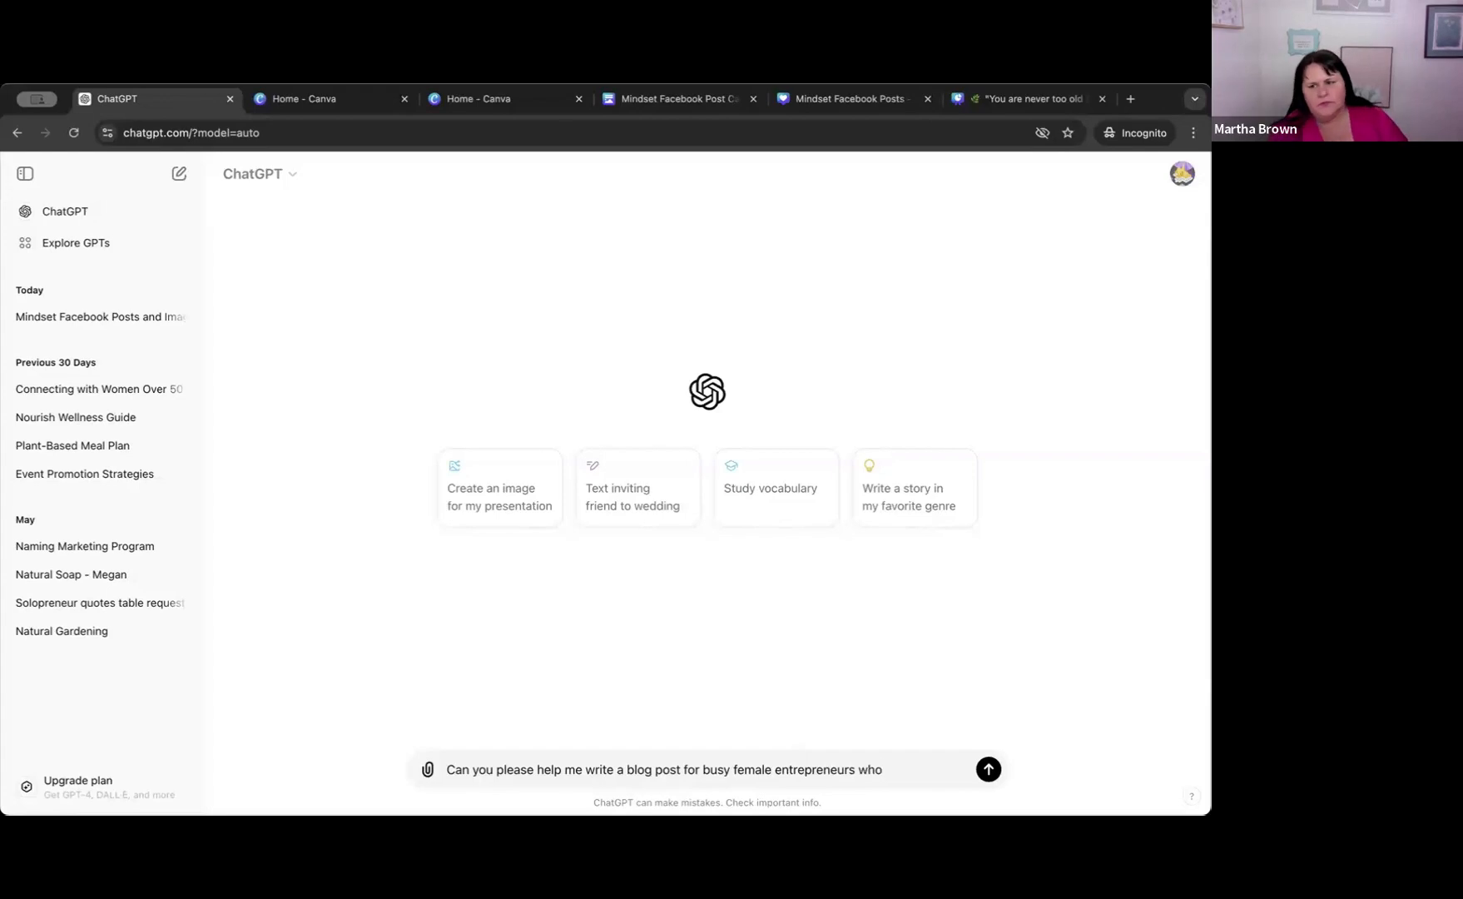
type(" are jugg")
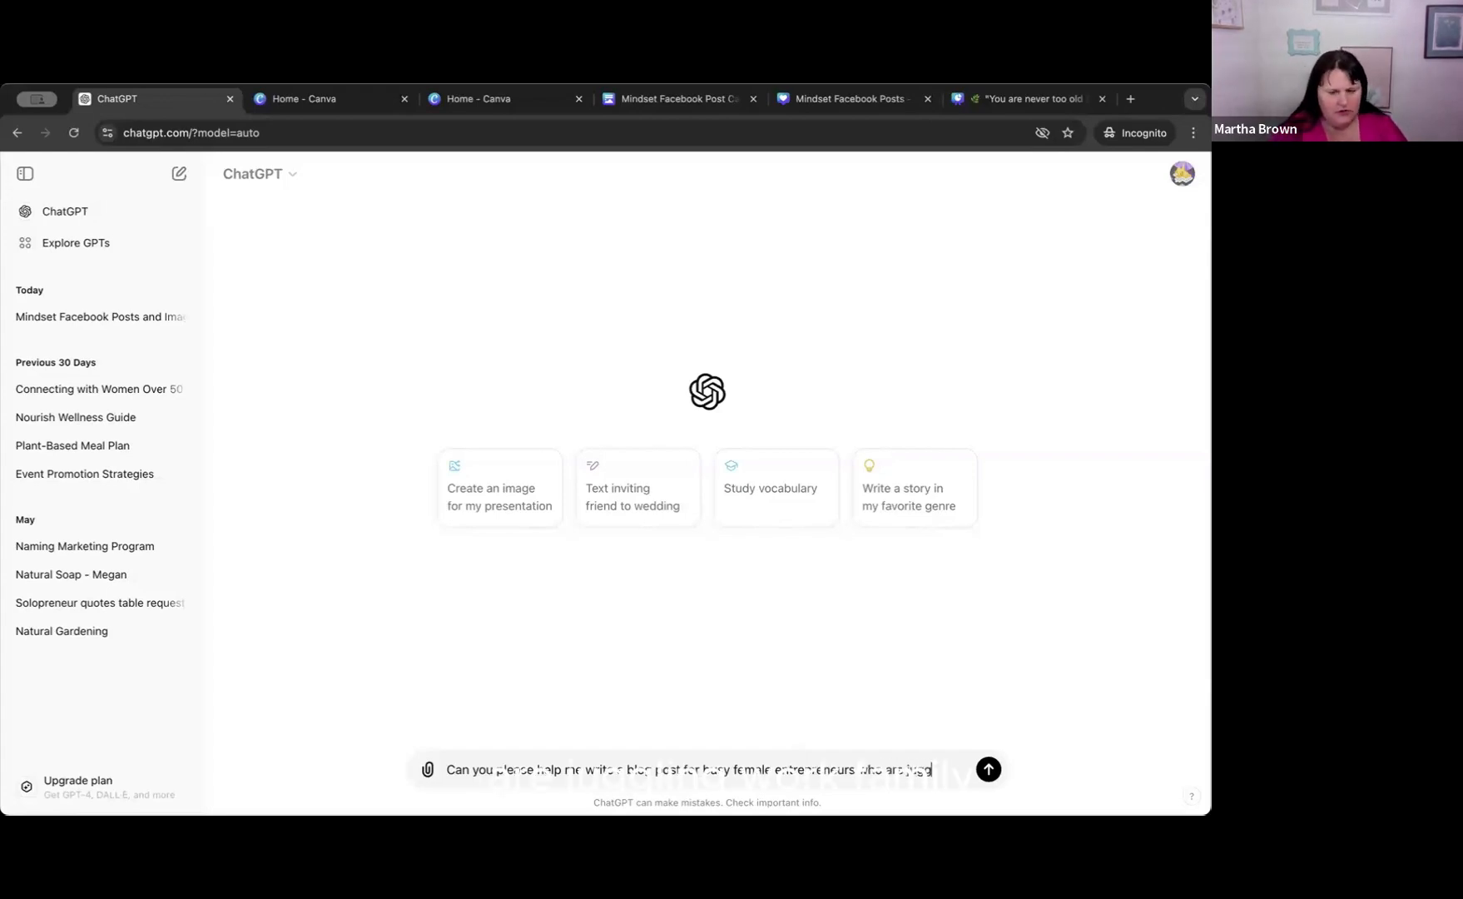
type("ling work, family")
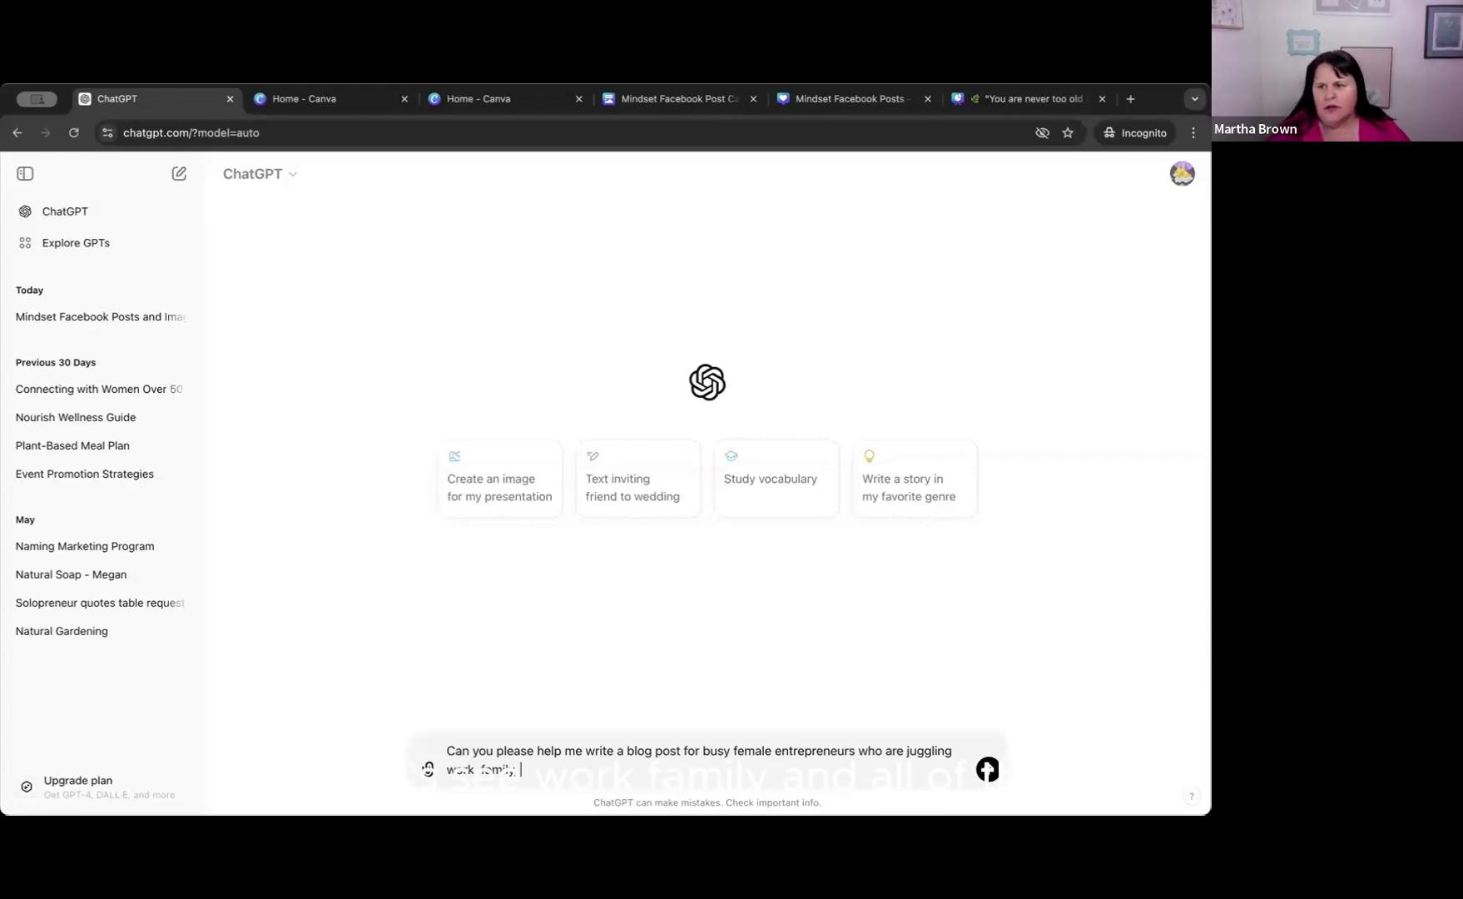
Complete the prompt's opening question with "are juggling work, family, and all of the things?".
type(", ")
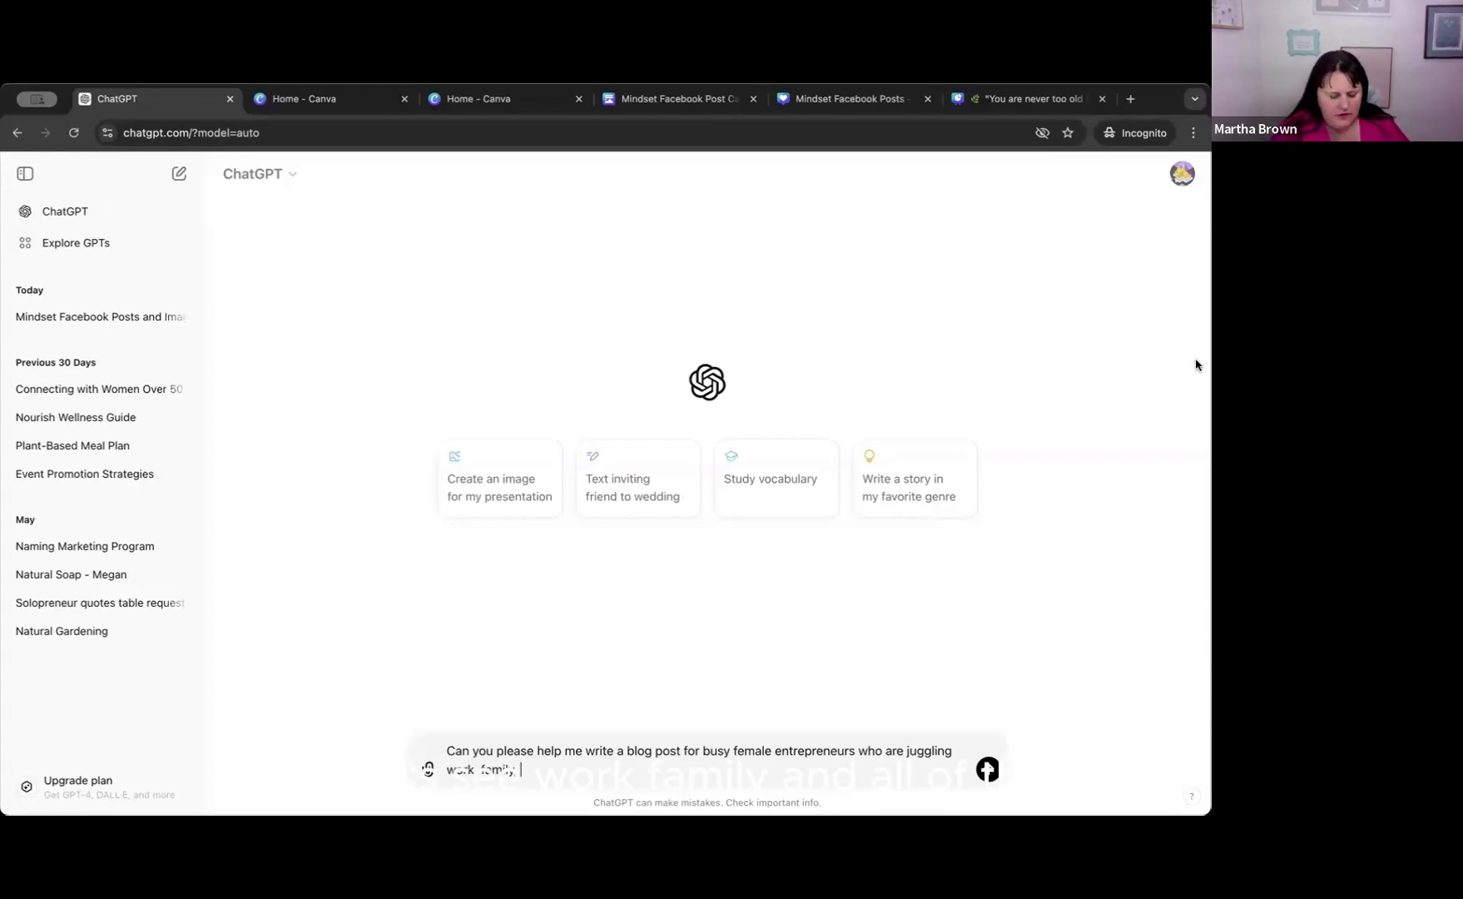
type("and all of the")
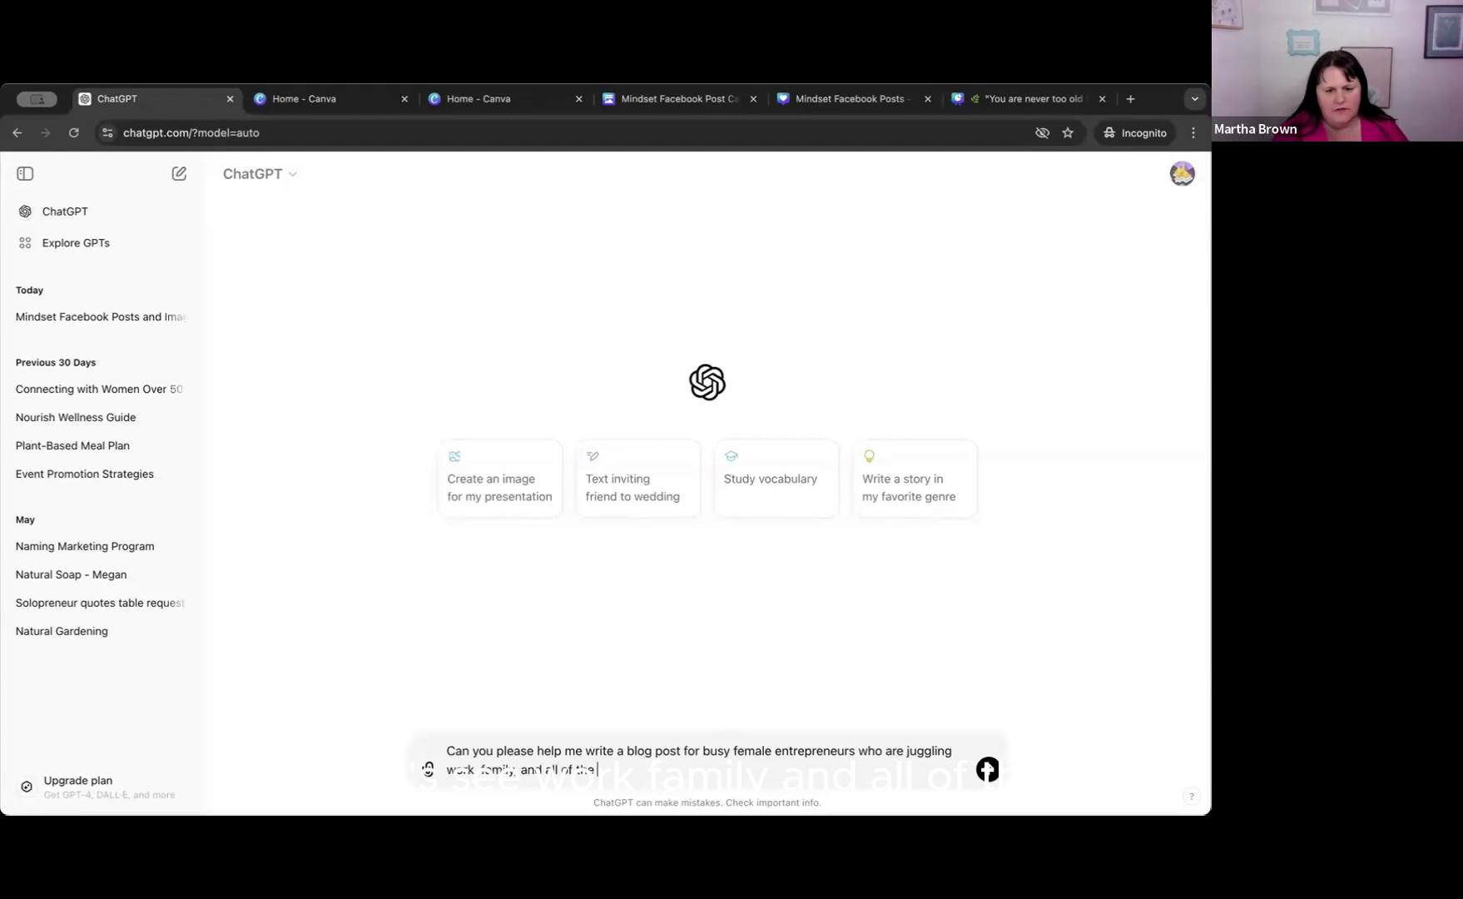
type(" things")
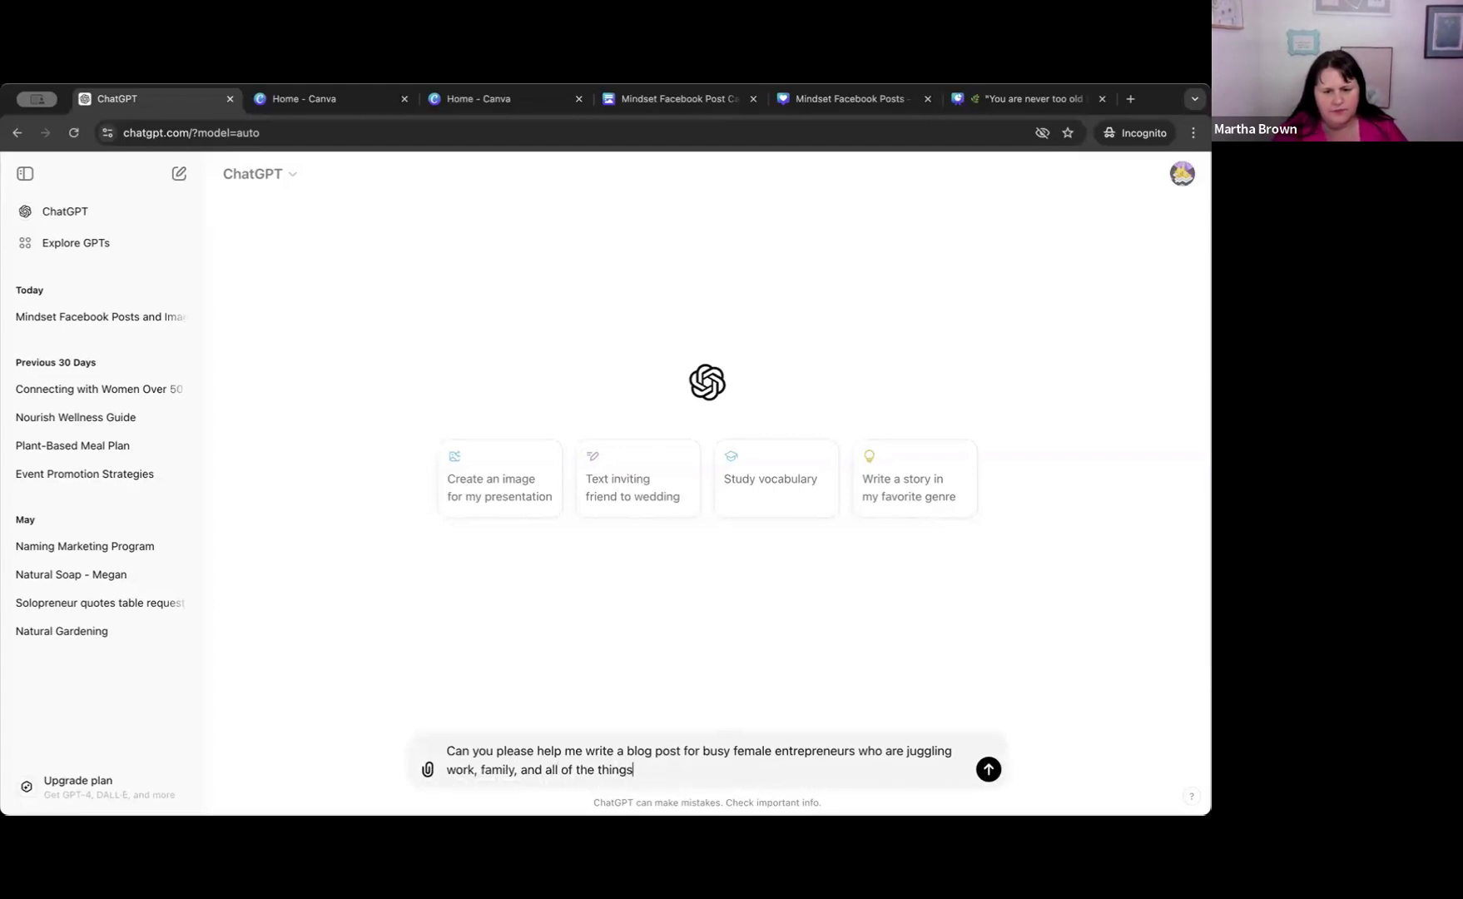
type("?")
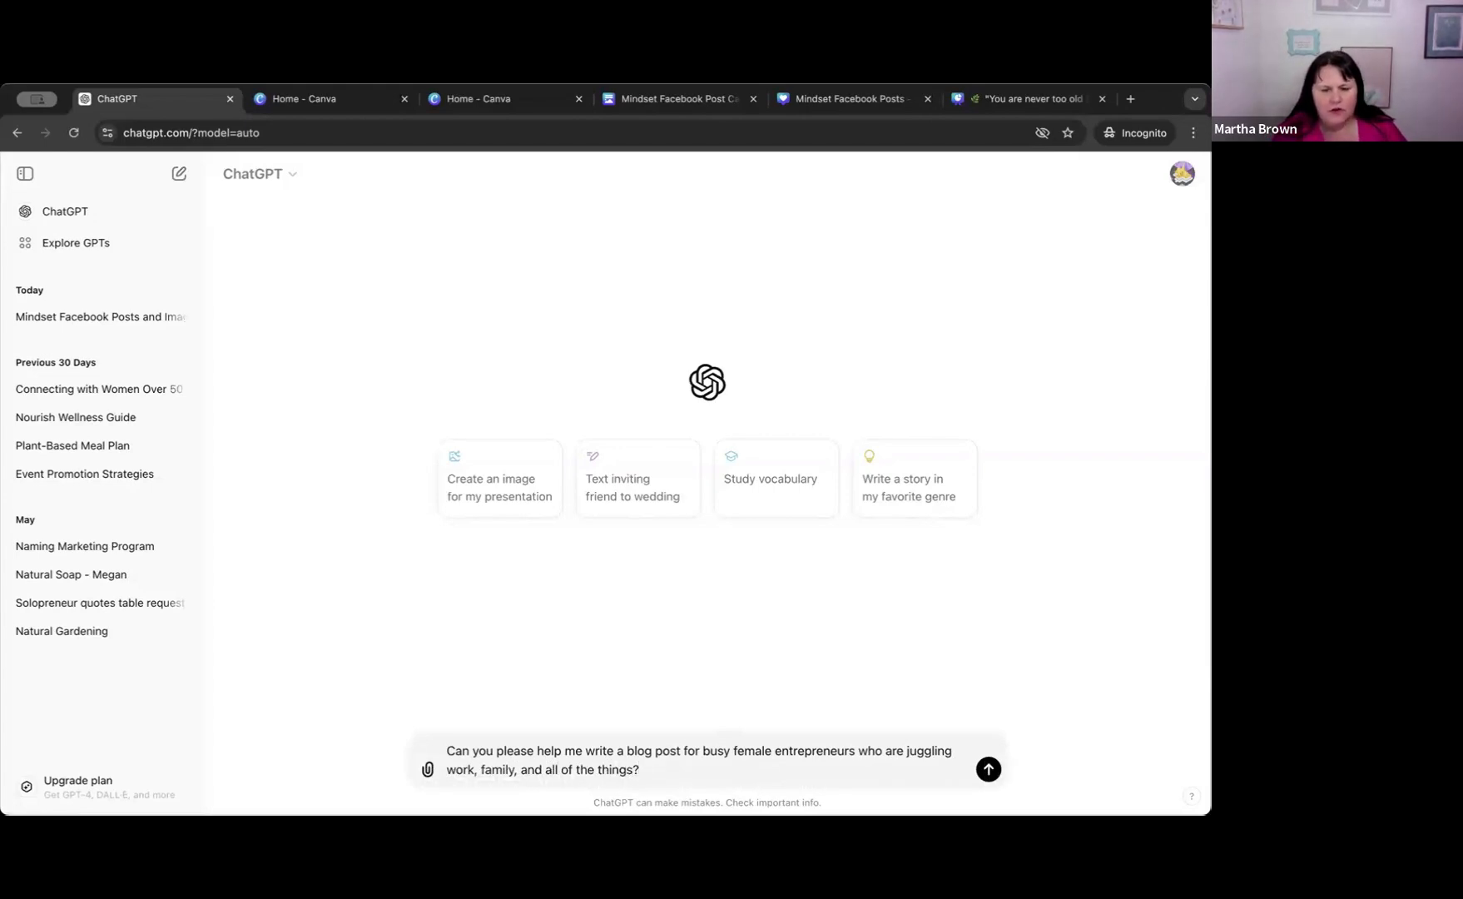
type(" I would l")
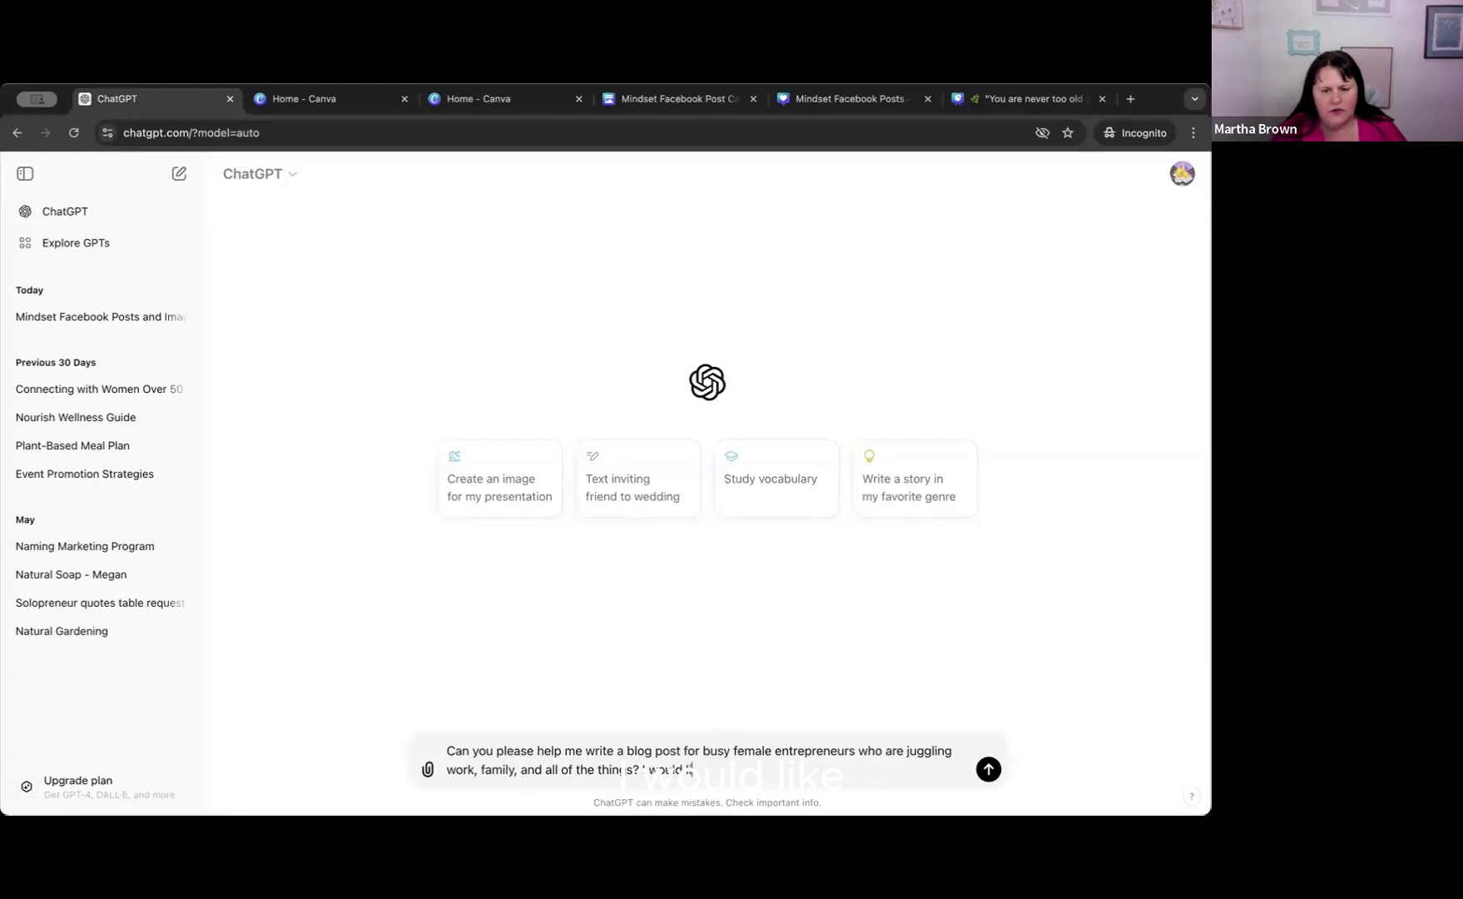
type("ike thi")
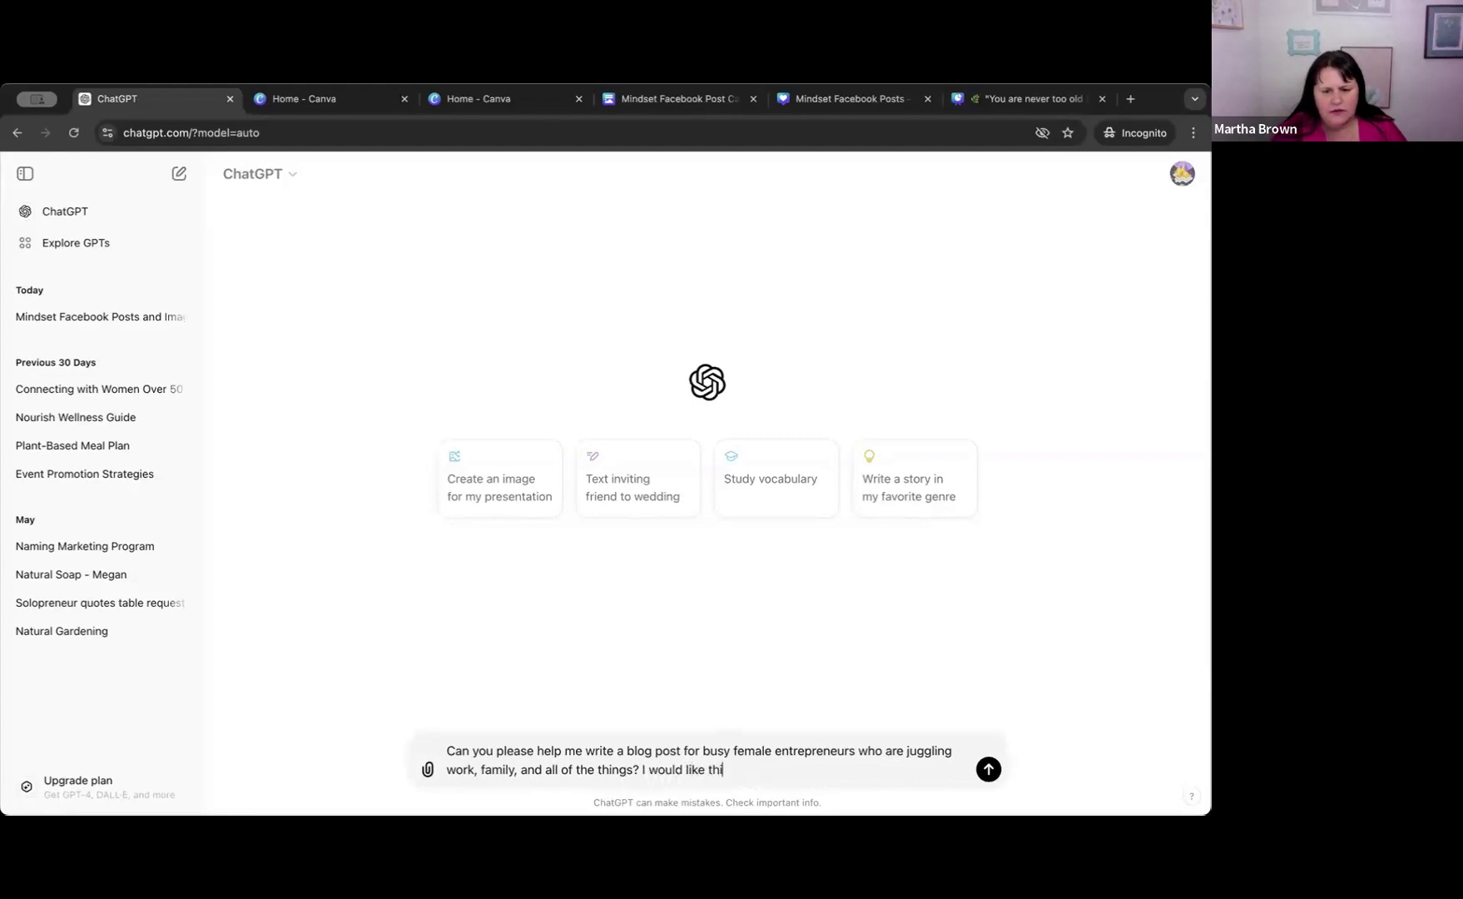
type("s post to ind")
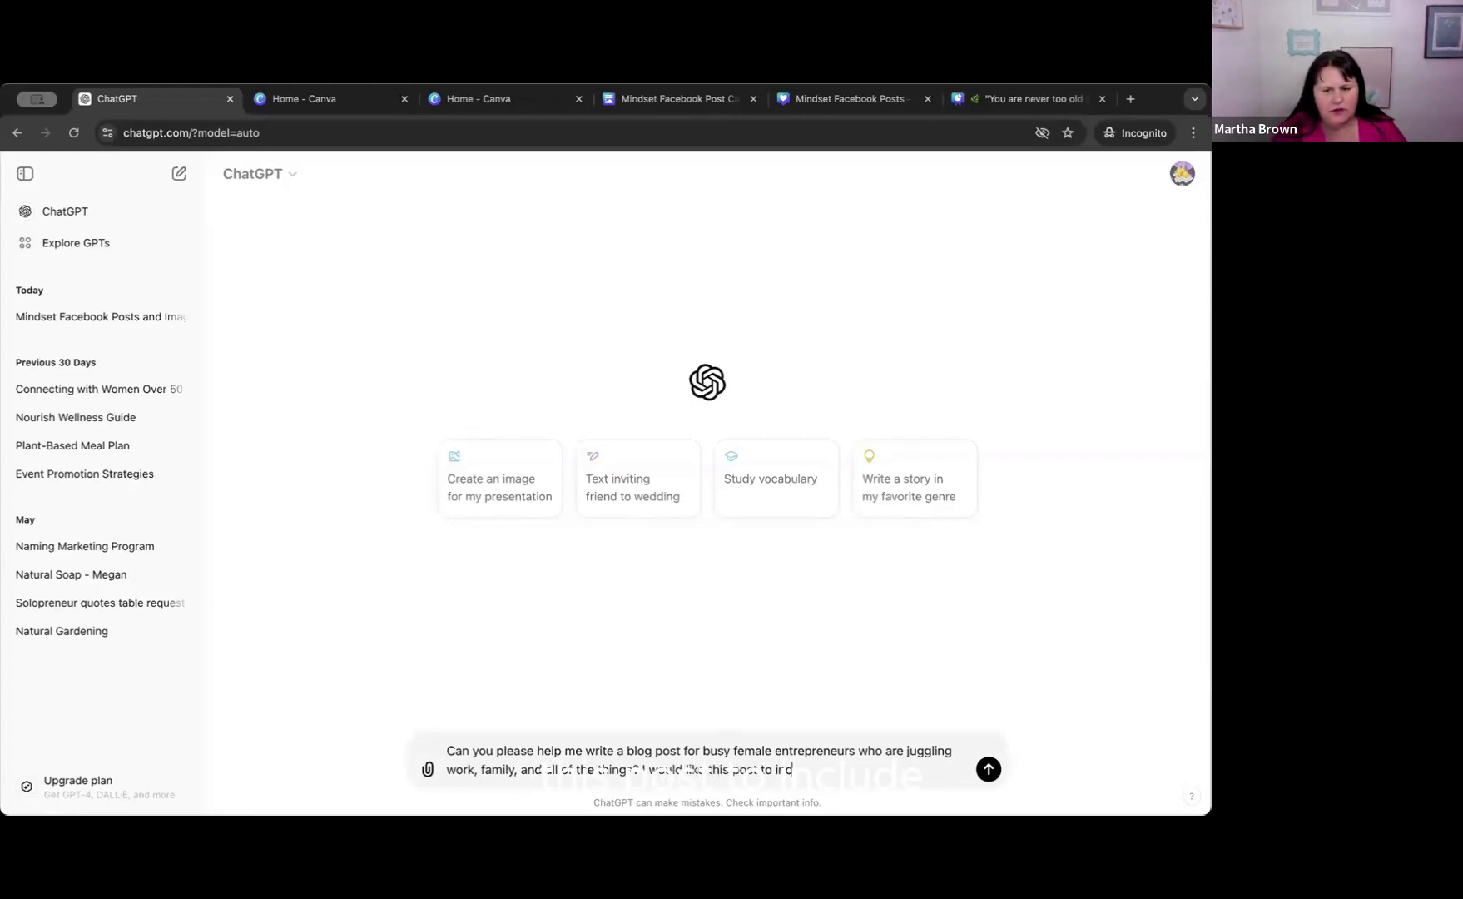
key("BackSpace")
type("clude")
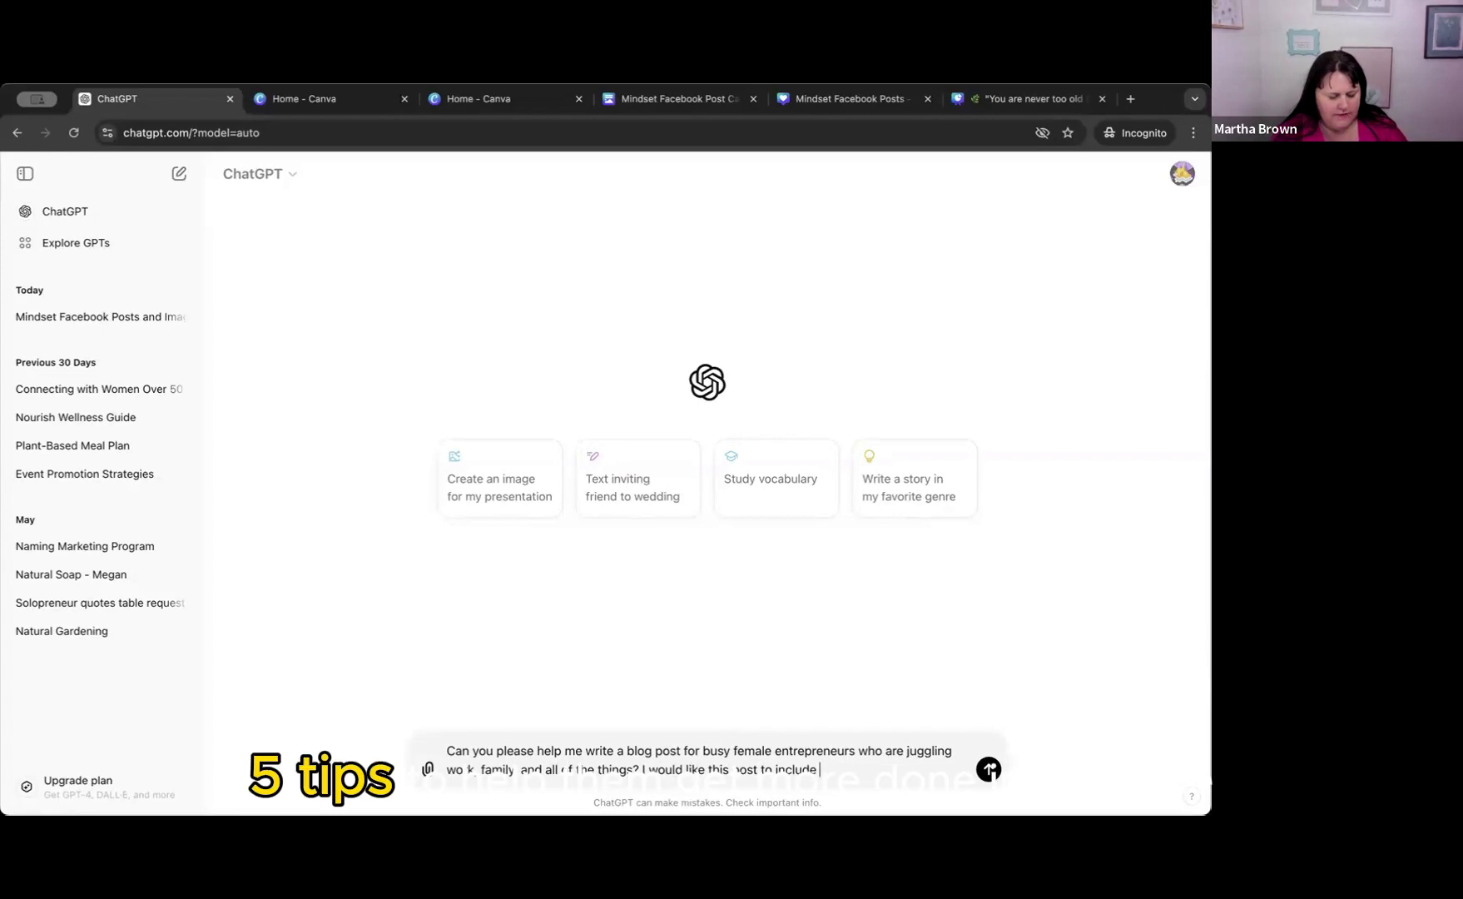
Add to the prompt "I would like this post to include 5 tips to help them get more done in less time".
type("5 tips to help")
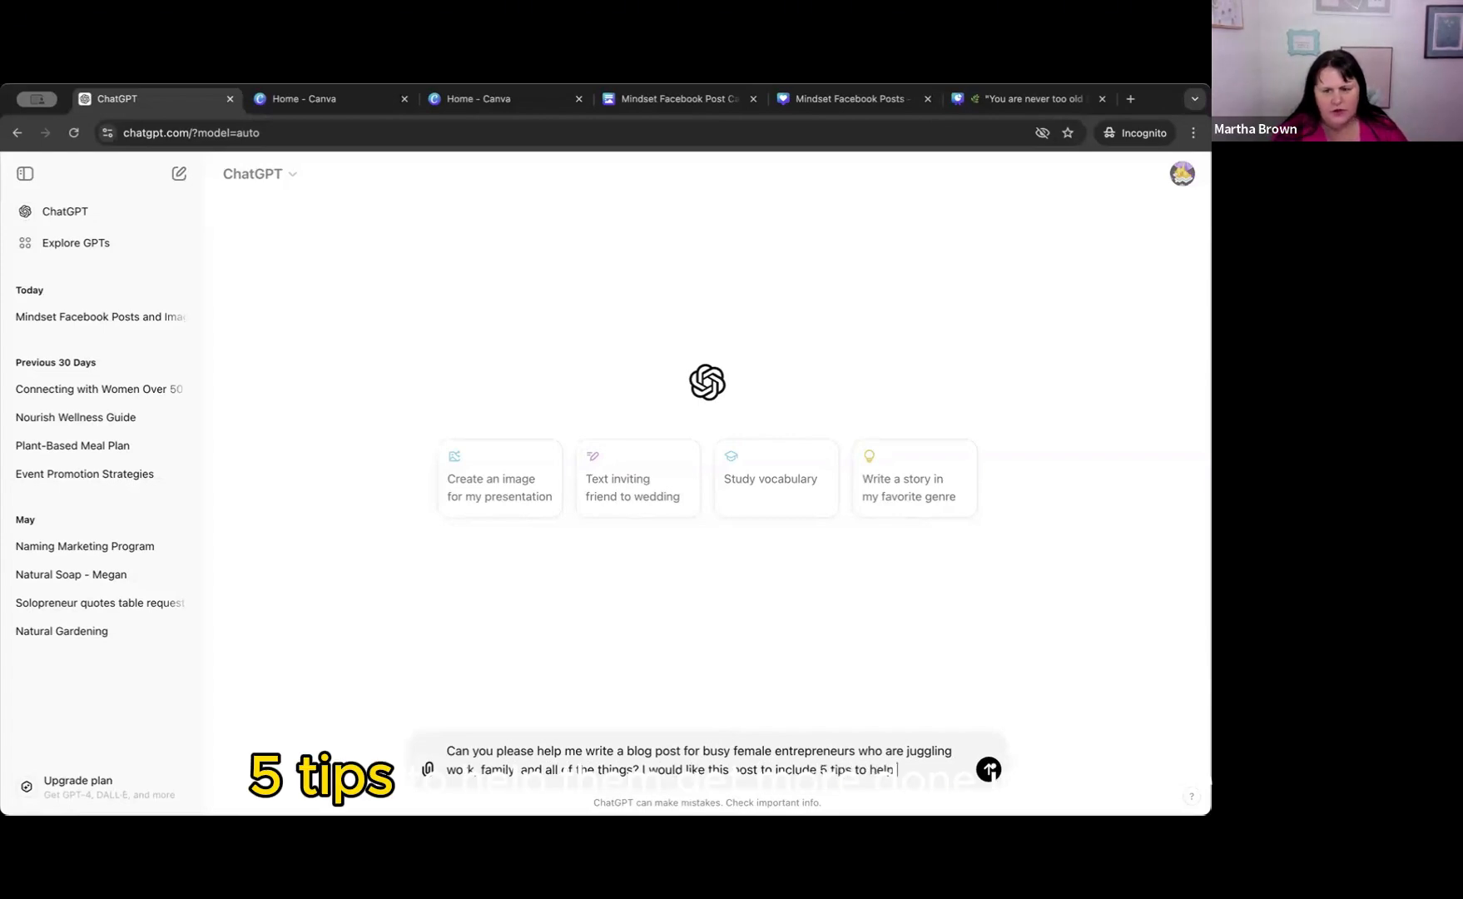
type(" them get more")
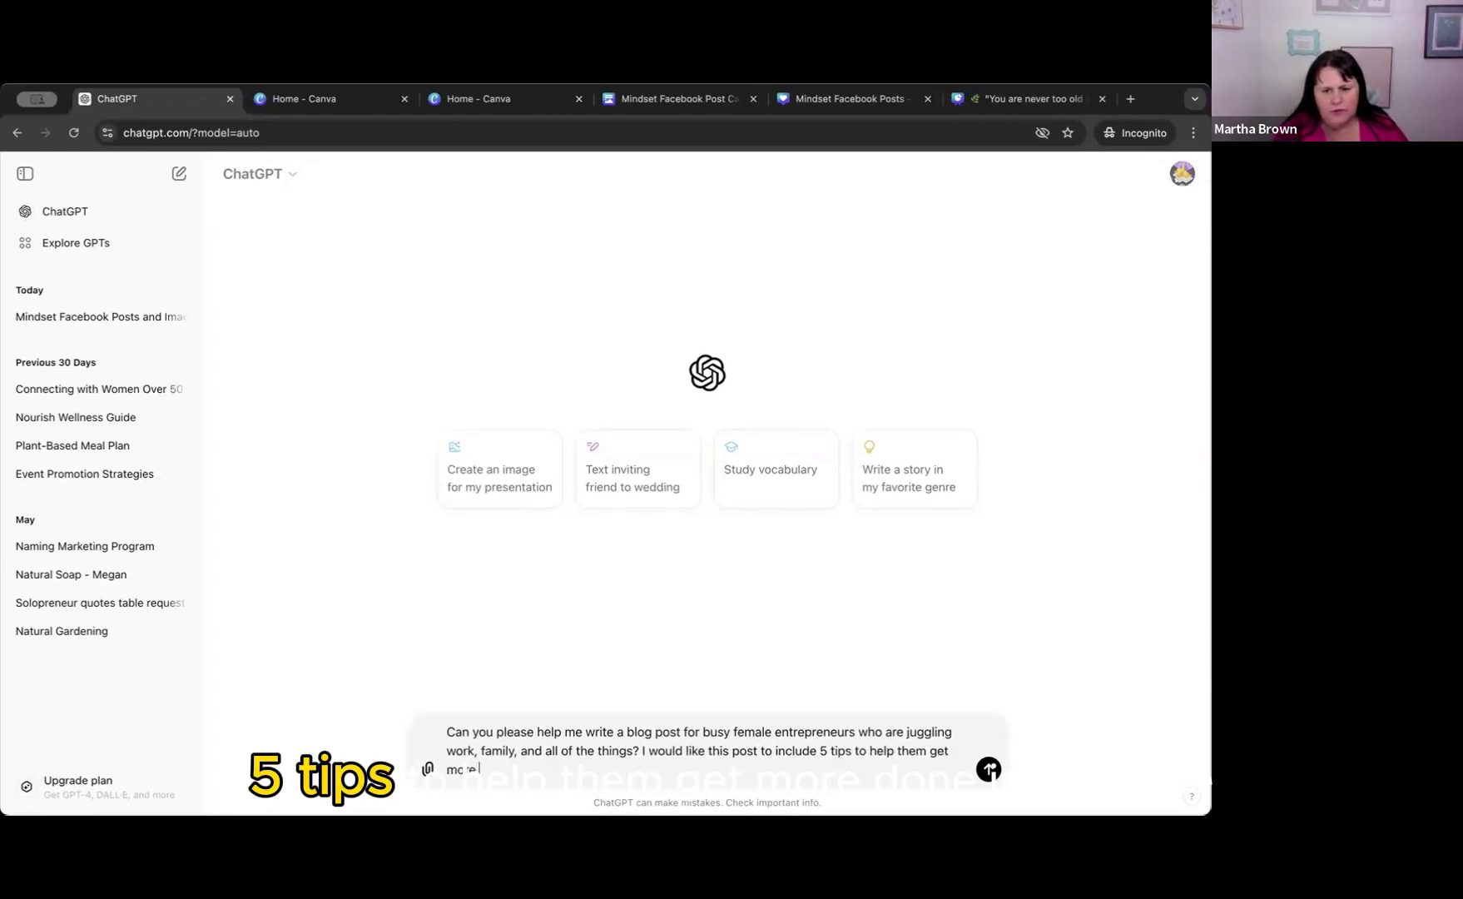
type(" done in less time")
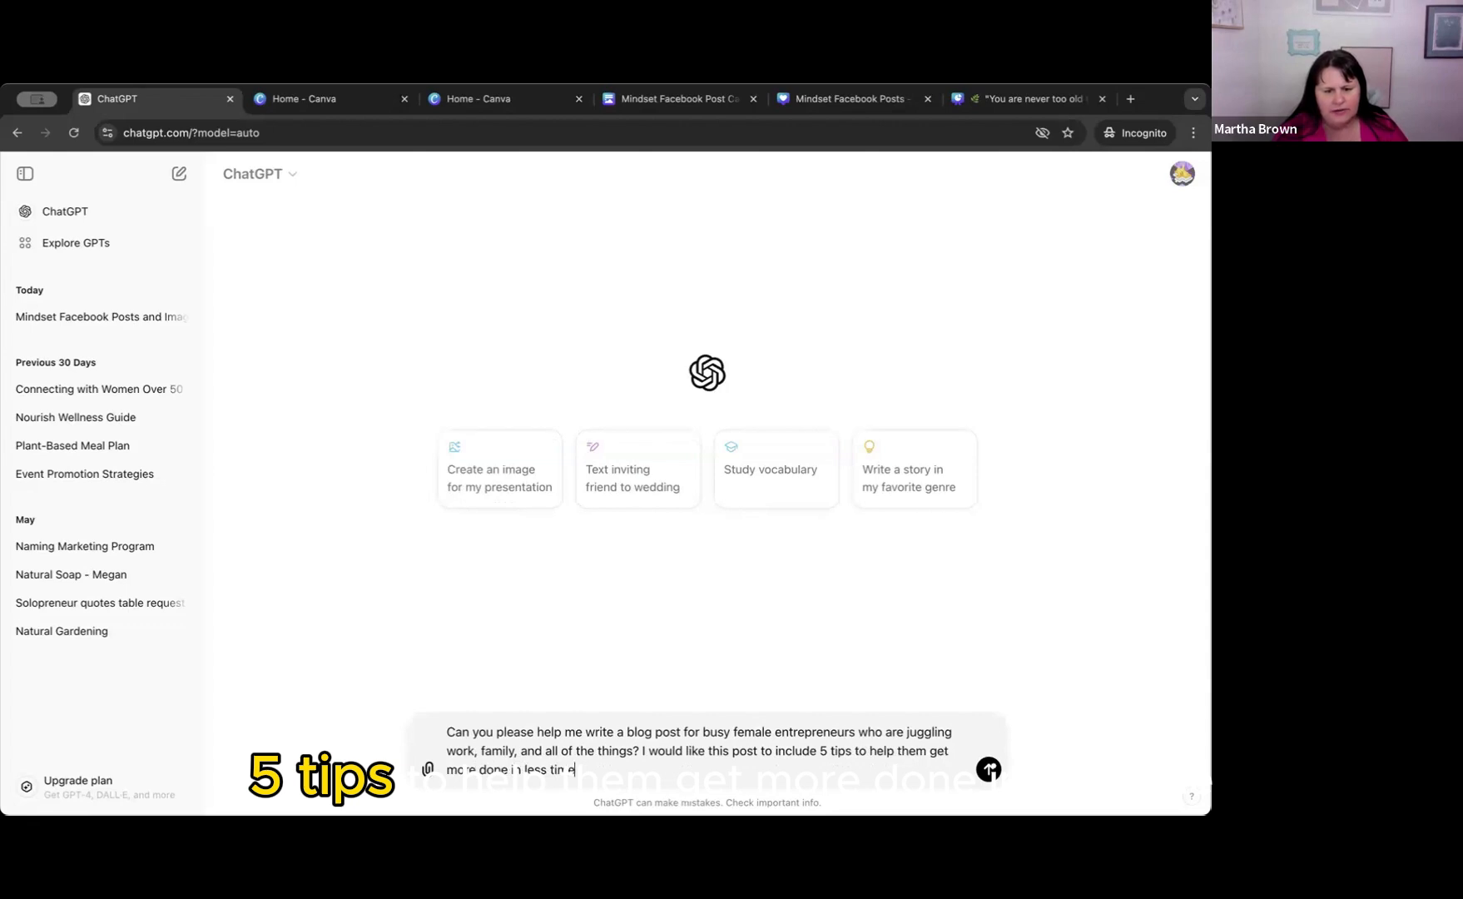
type(",")
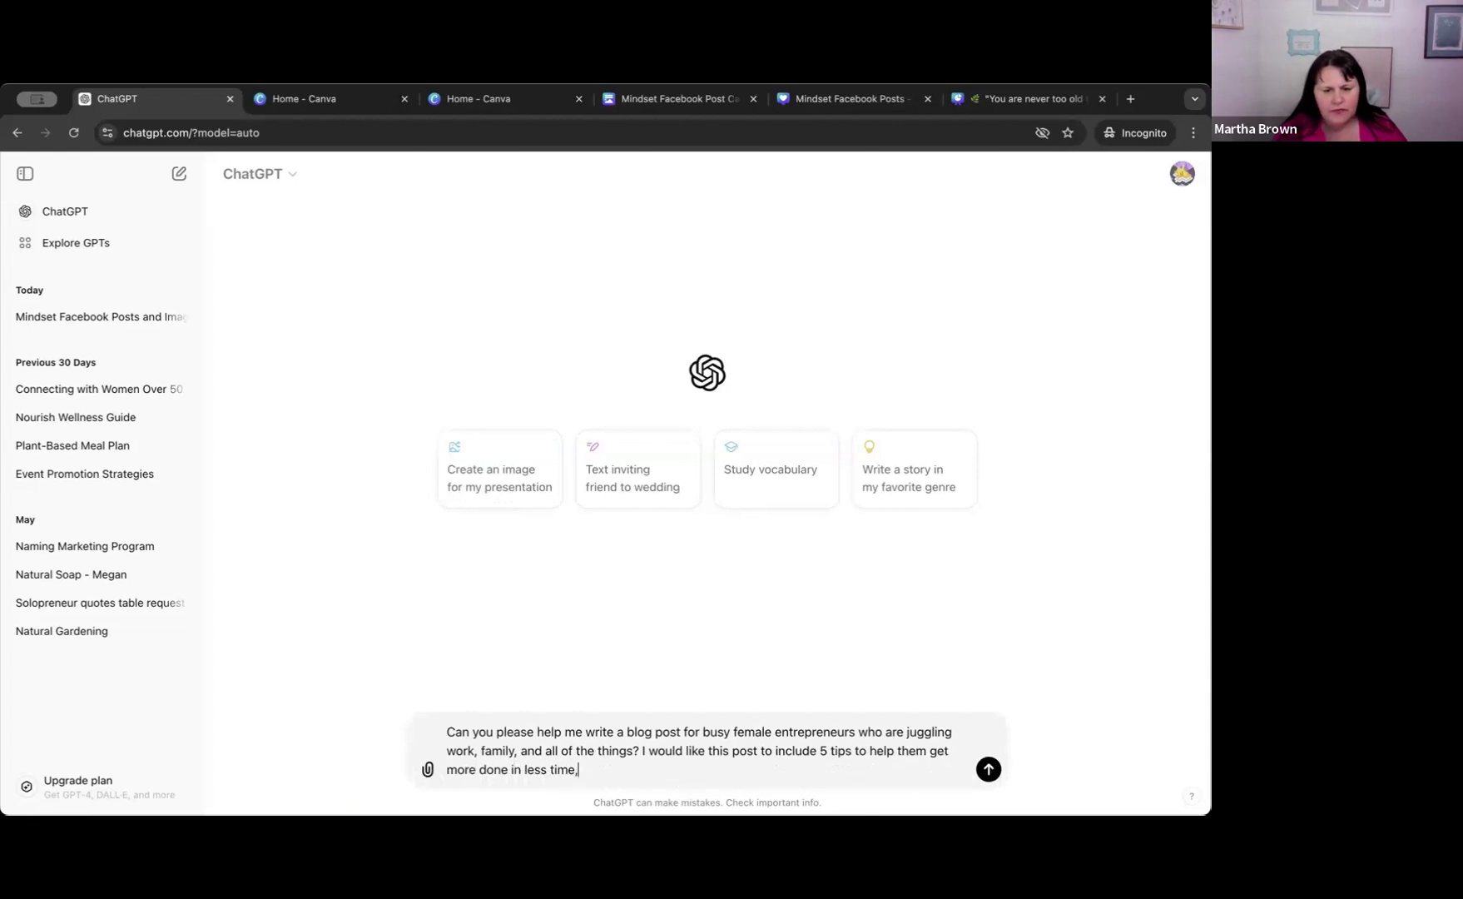
type(" as well as, ")
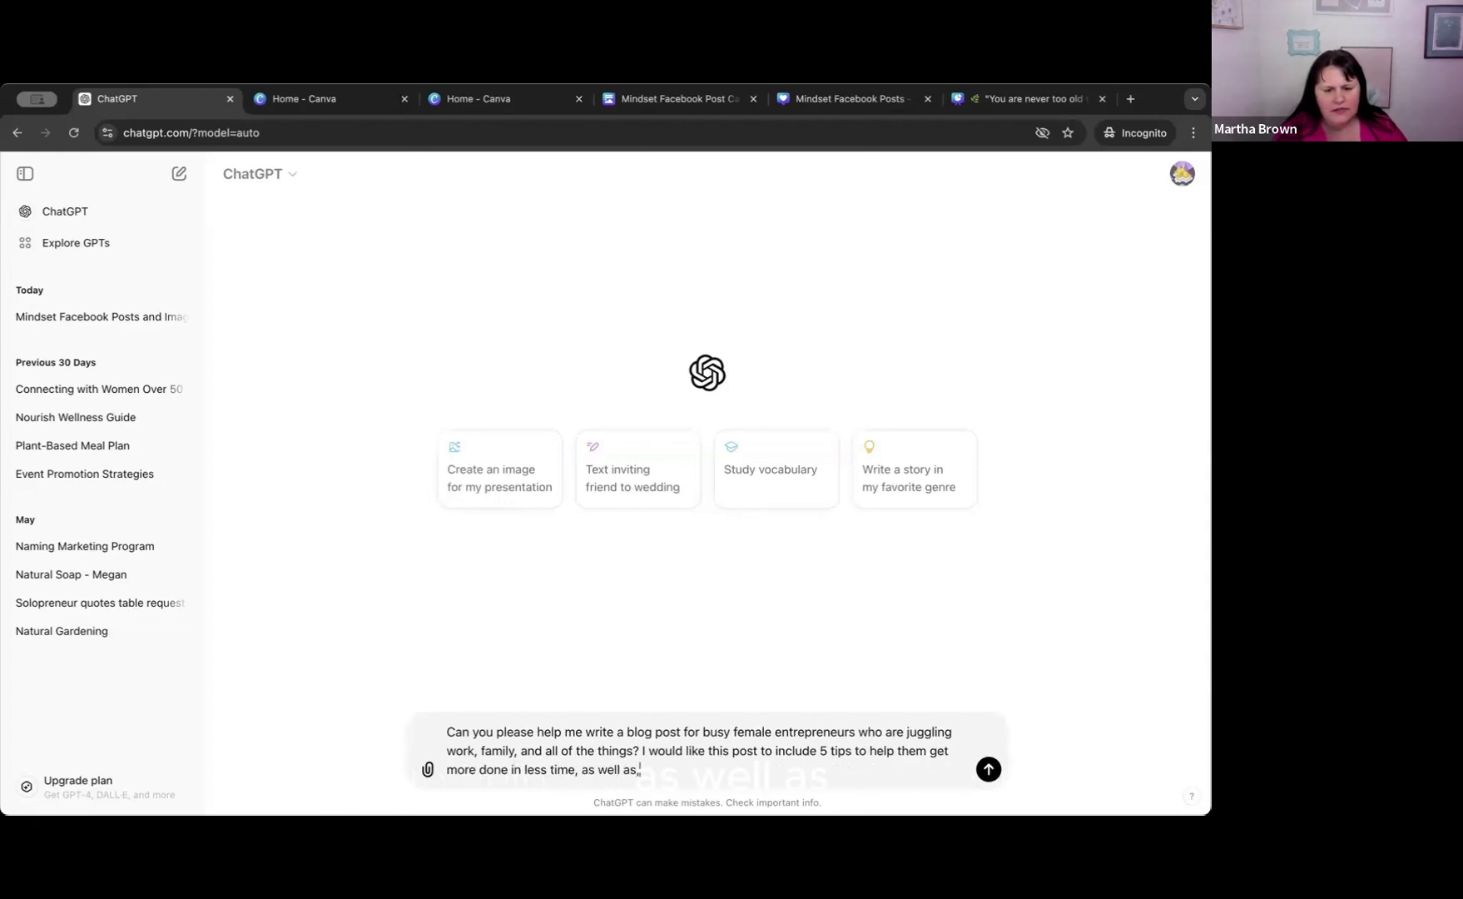
type("FAQ")
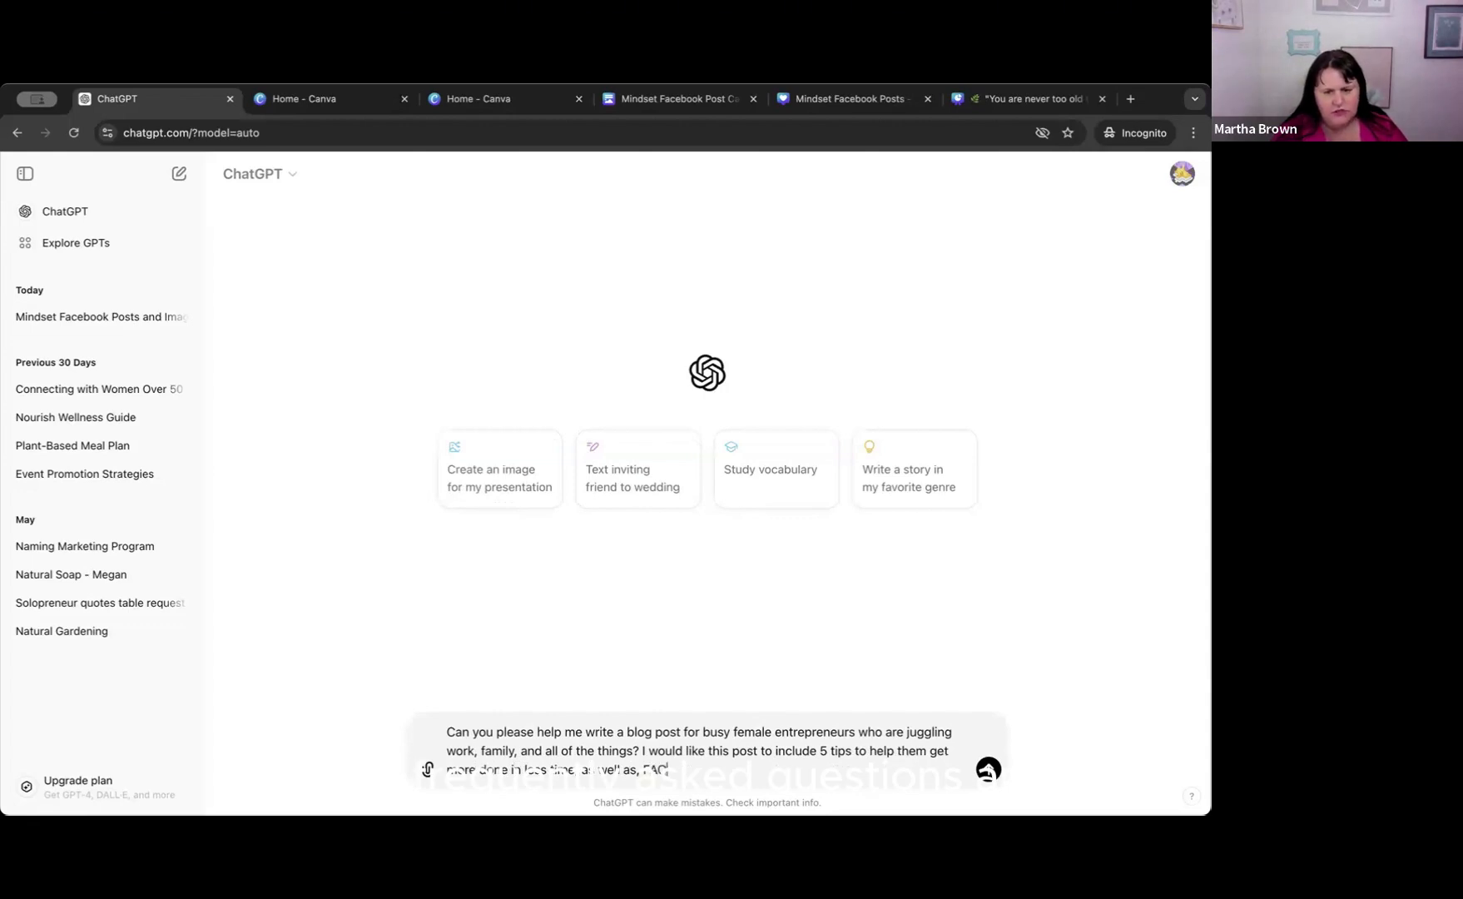
type(", and ")
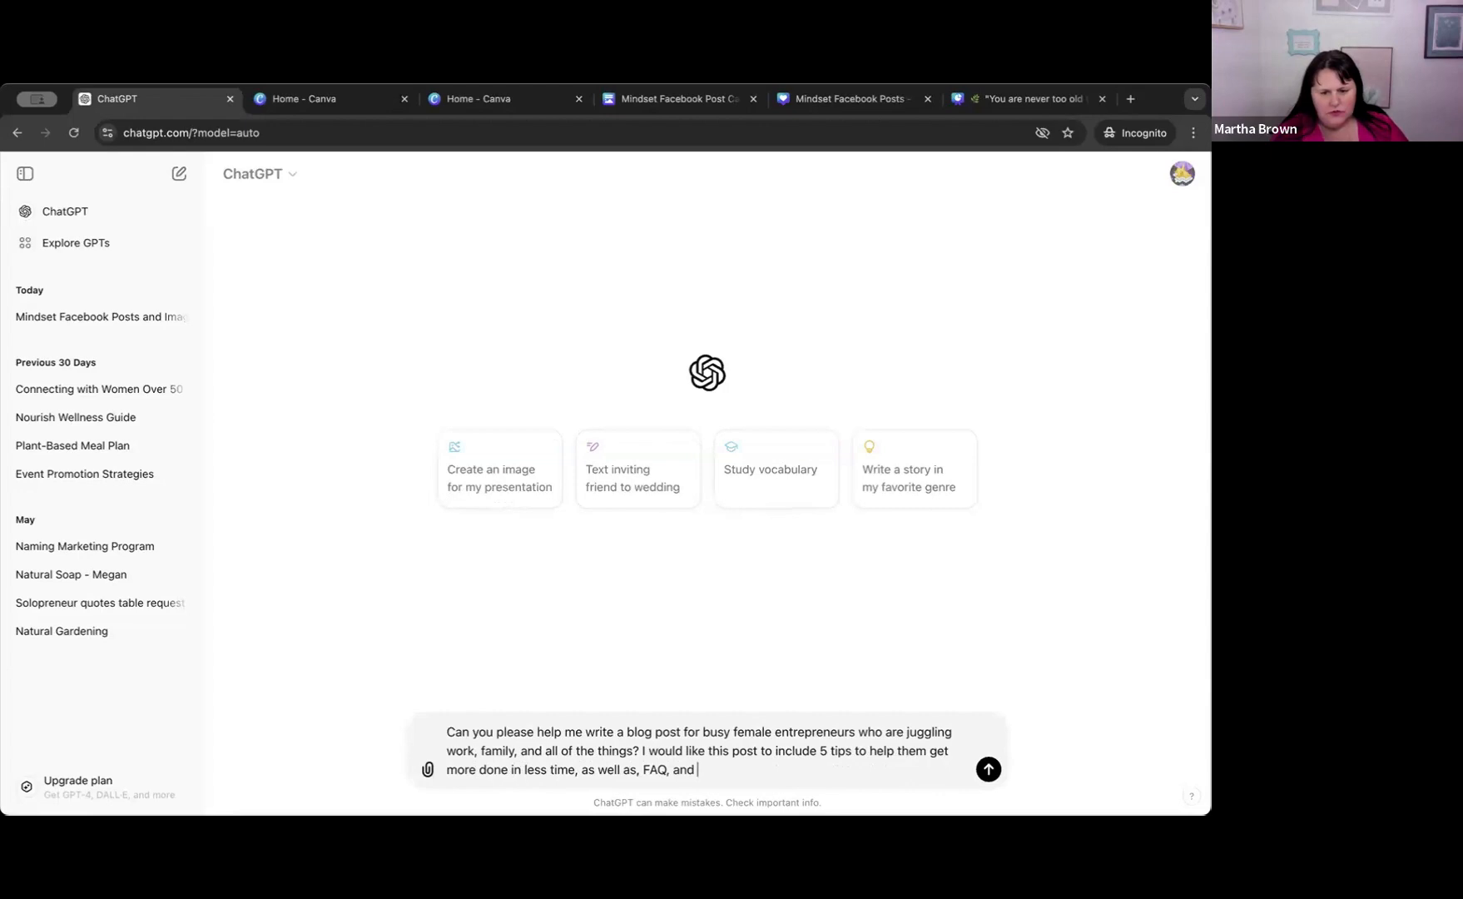
type("ide")
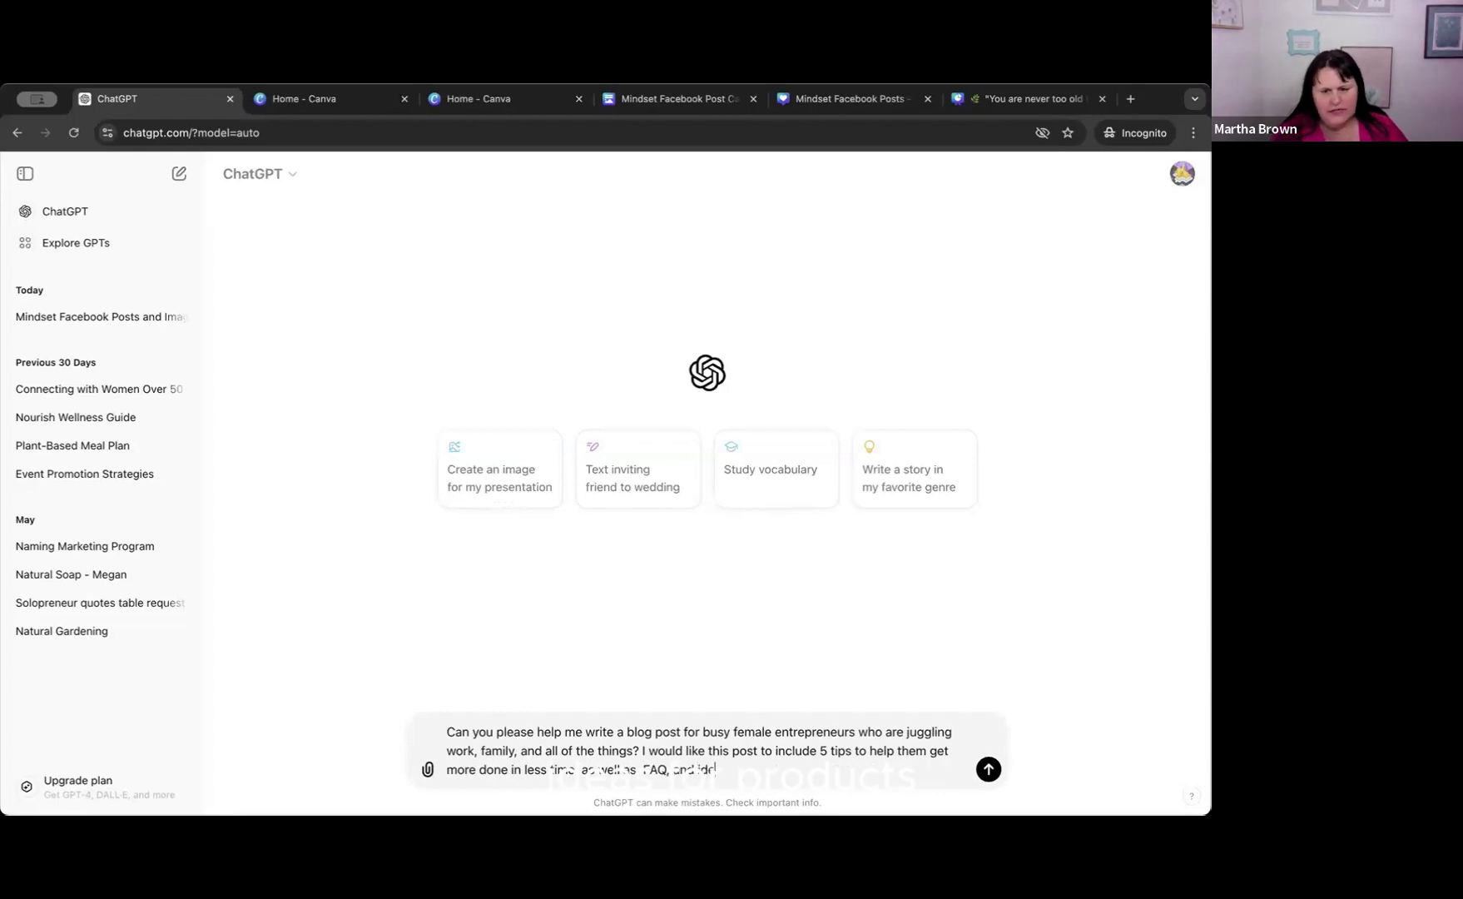
type("as for prod")
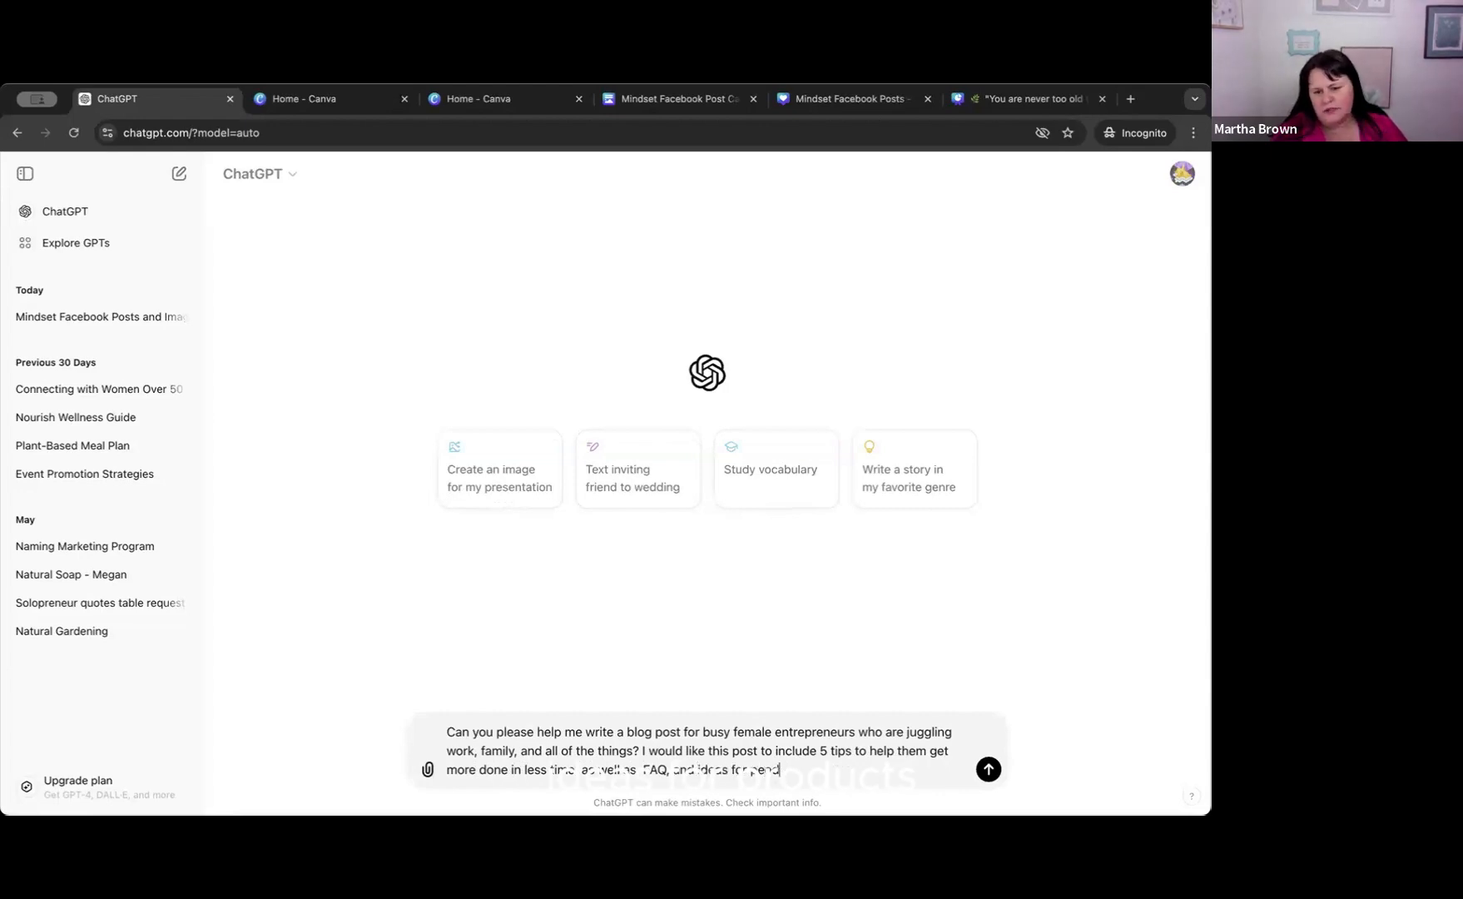
type("uc")
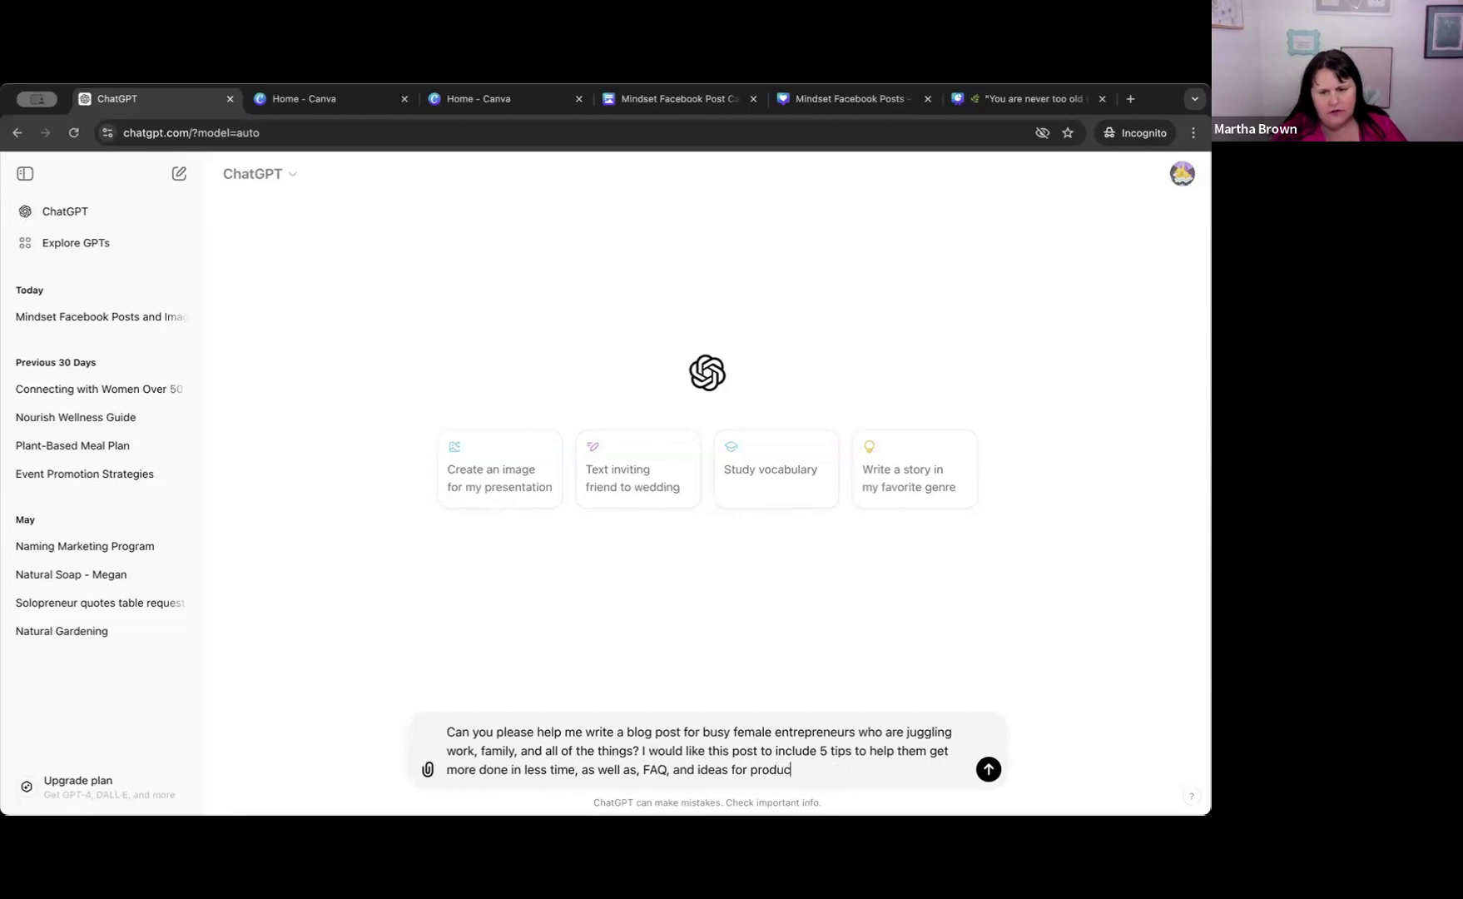
type("ts that ")
type("coudl")
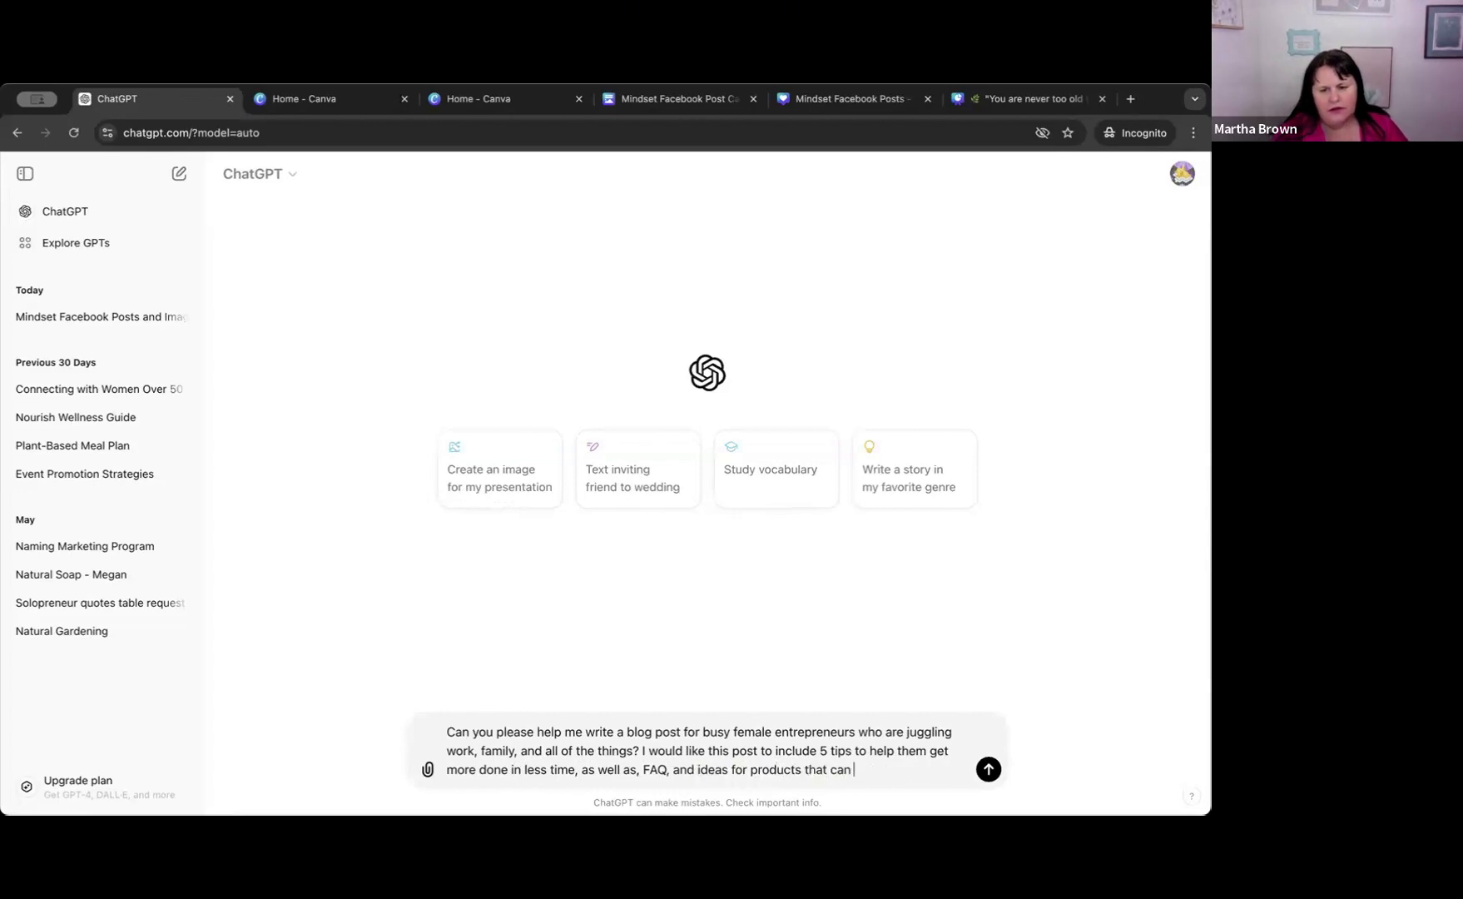
Extend the list of required content with ", as well as, FAQ, and ideas for products that could help also".
key("BackSpace")
key("BackSpace")
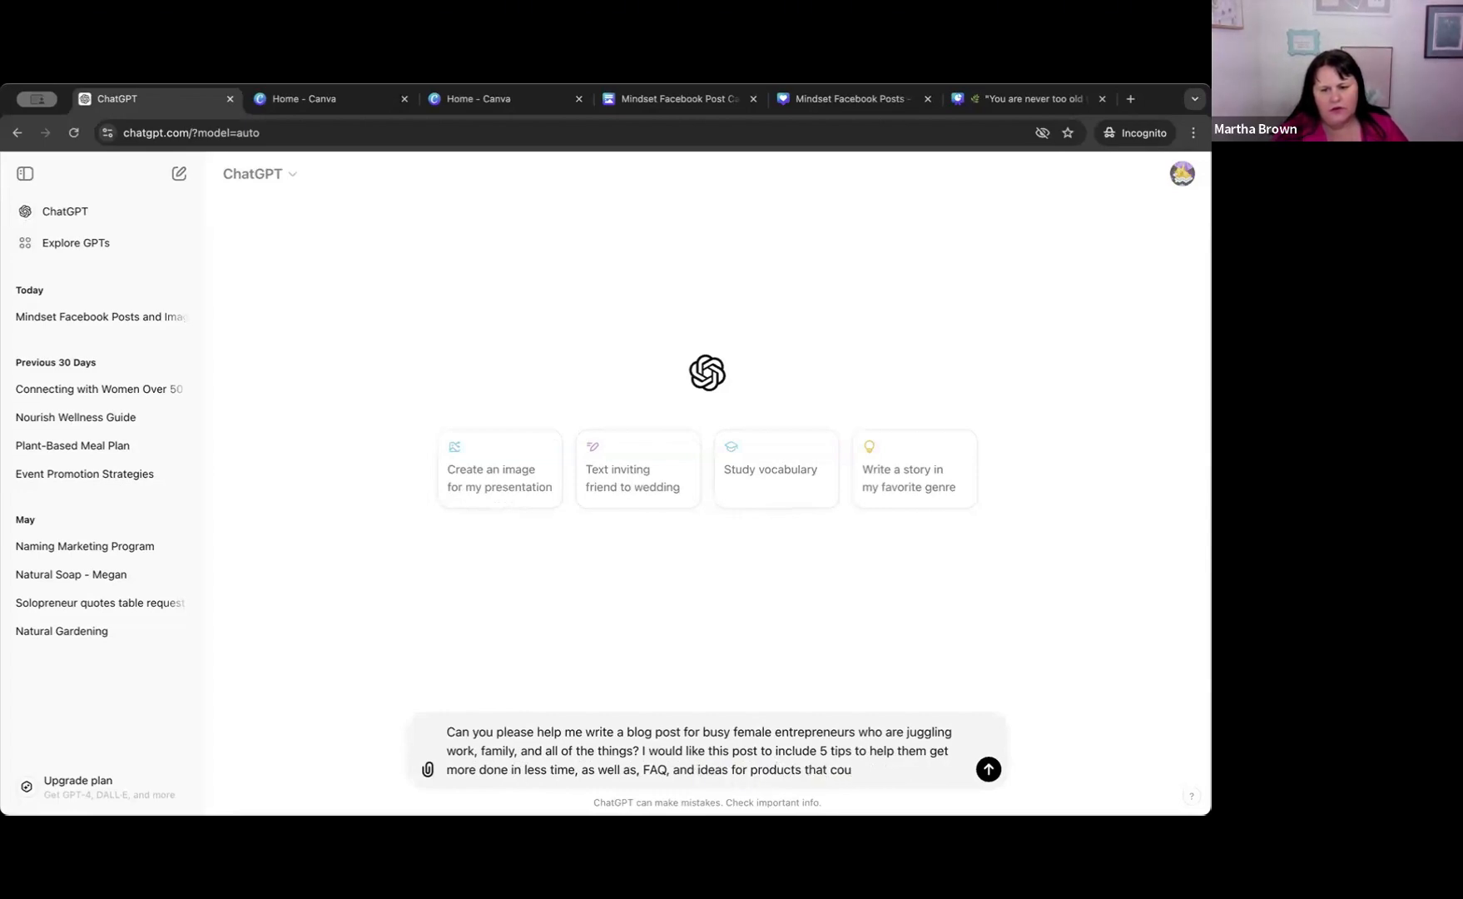
type("ld help also")
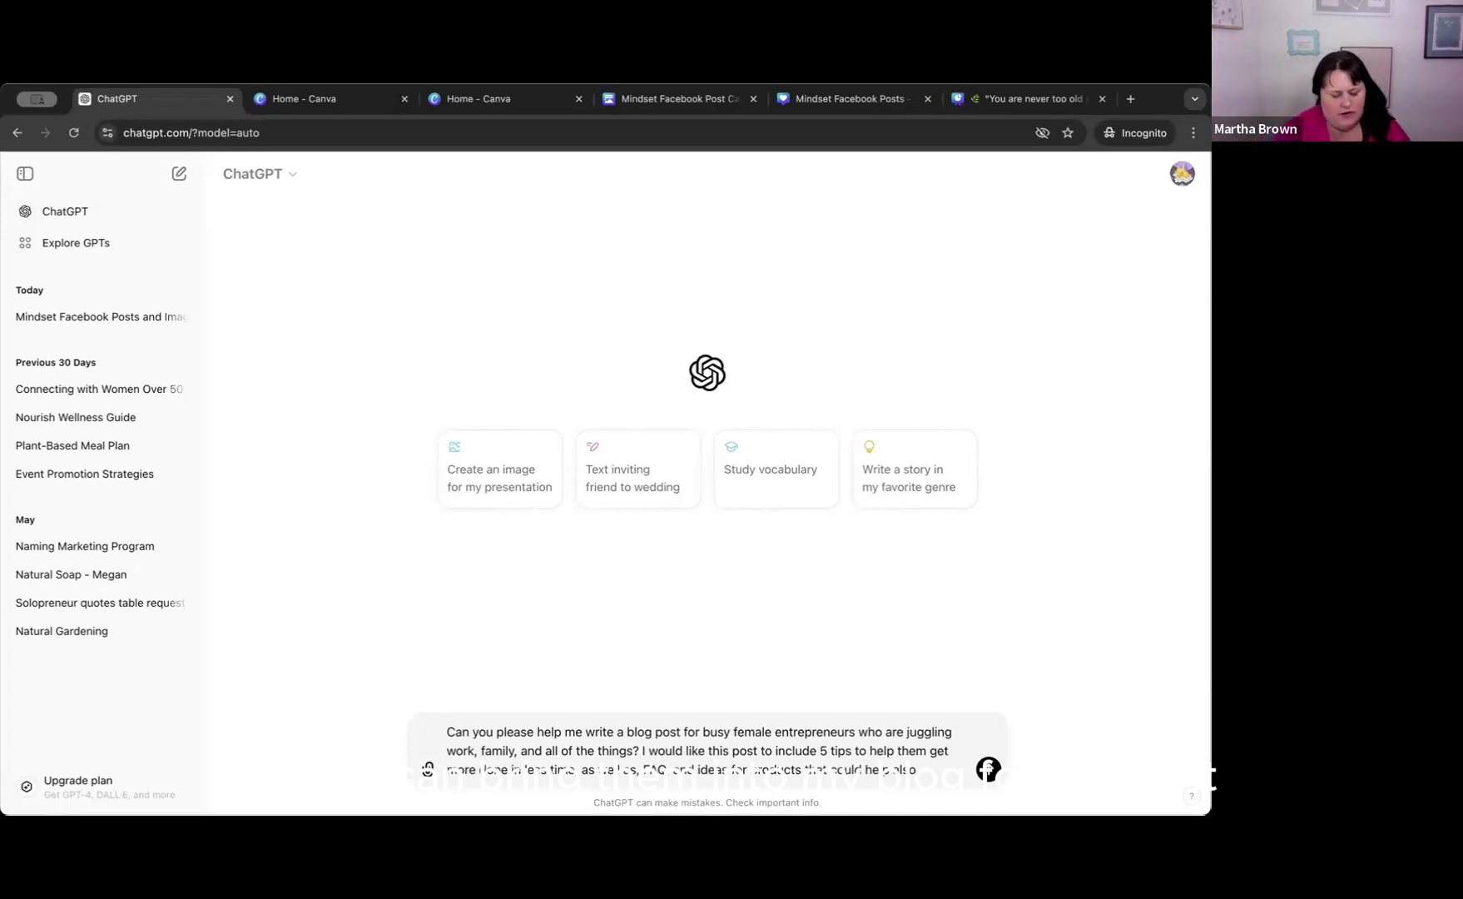
Add the tone instruction "Use a voice that is fun, light," to the end of the prompt.
type("I")
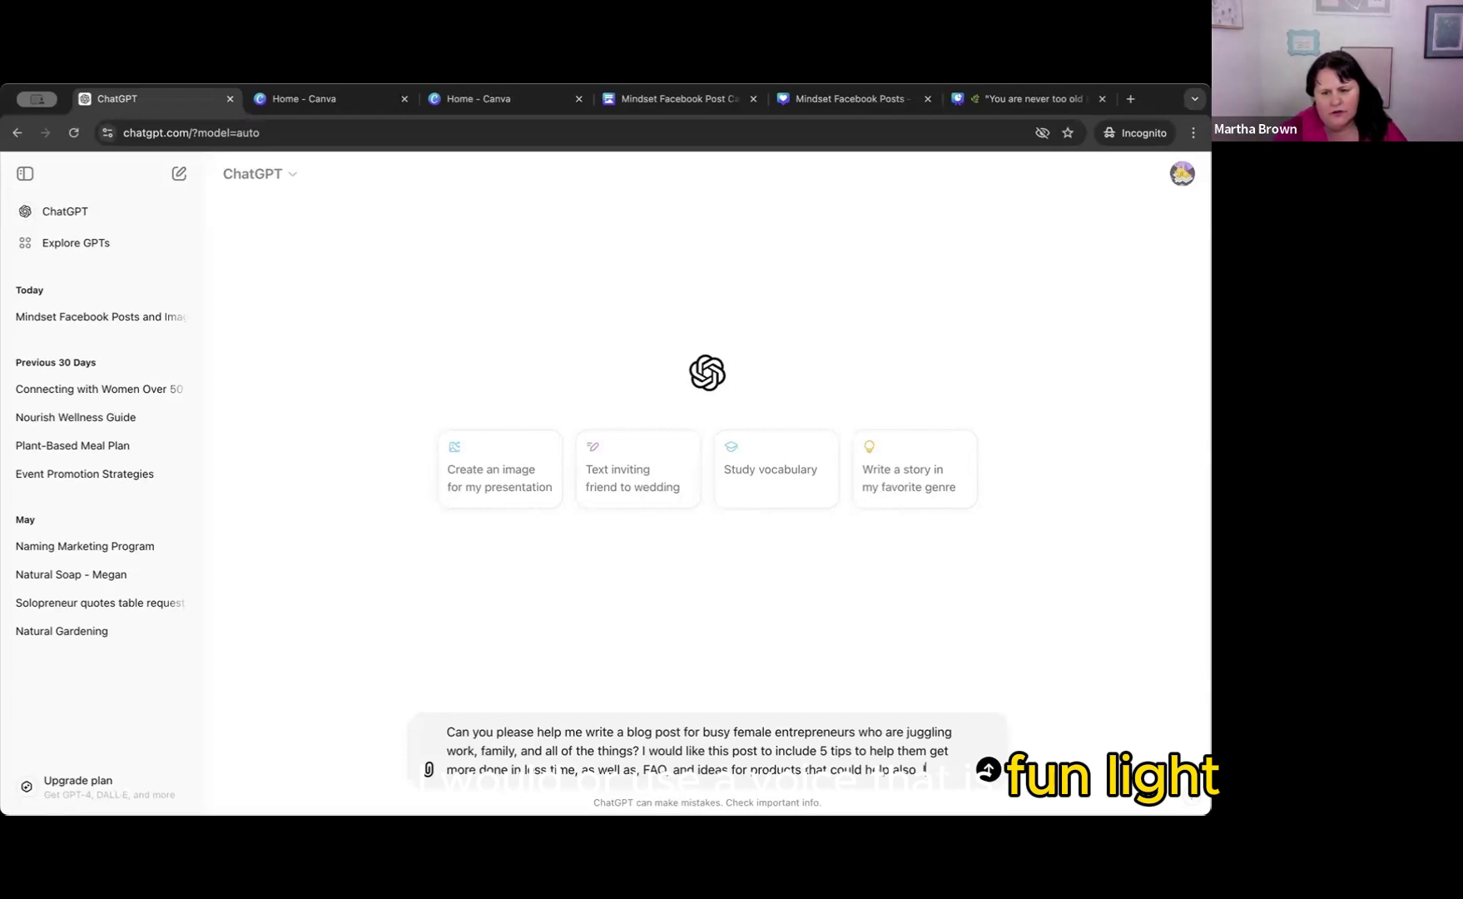
key("BackSpace")
key("BackSpace")
type("Use a cr")
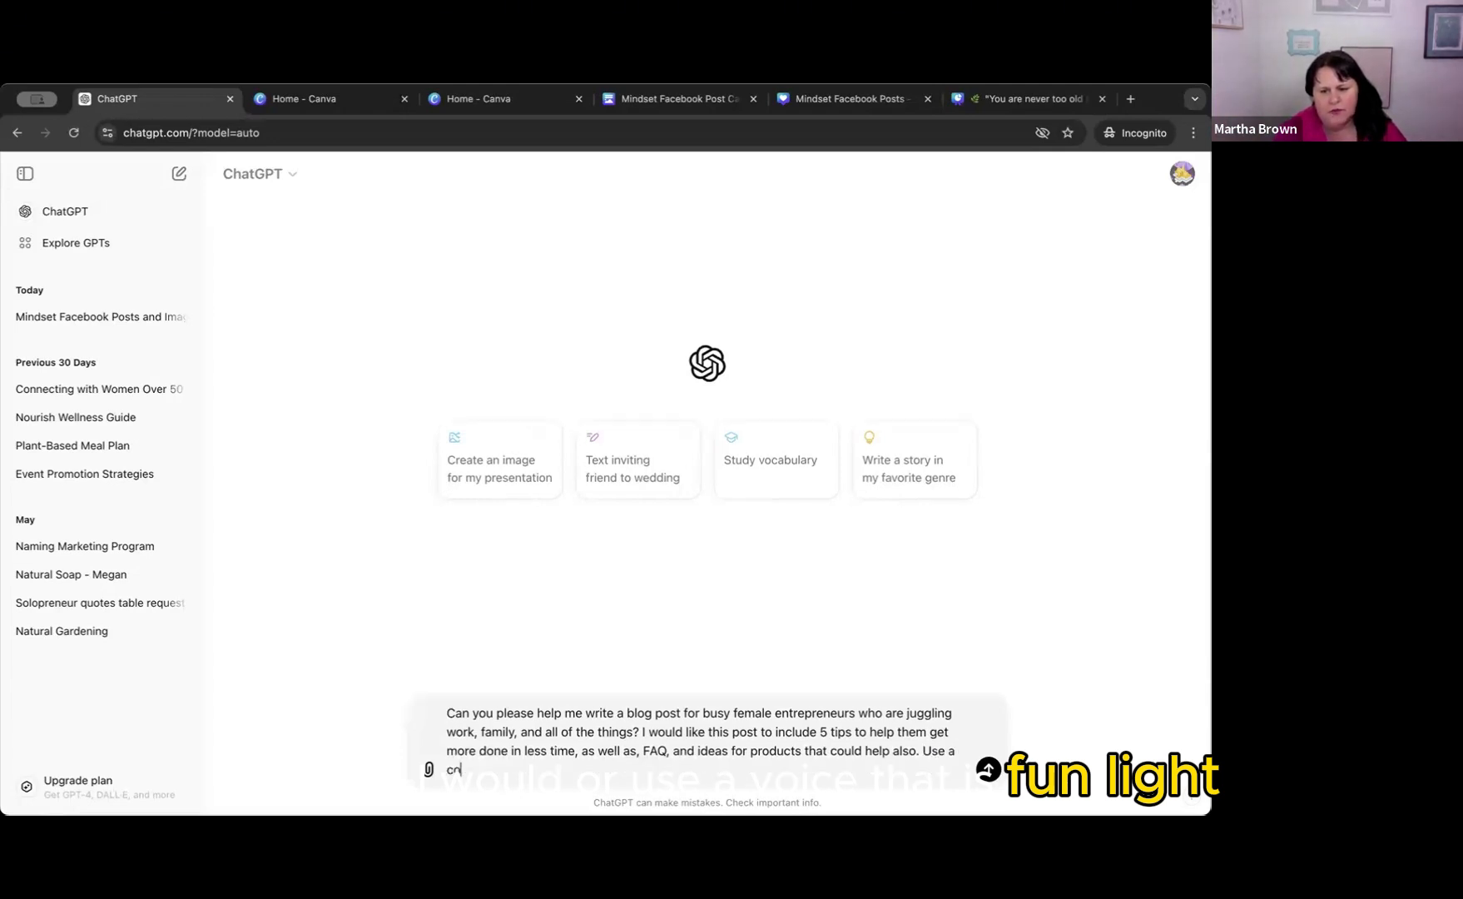
key("BackSpace")
key("BackSpace")
type("voice that")
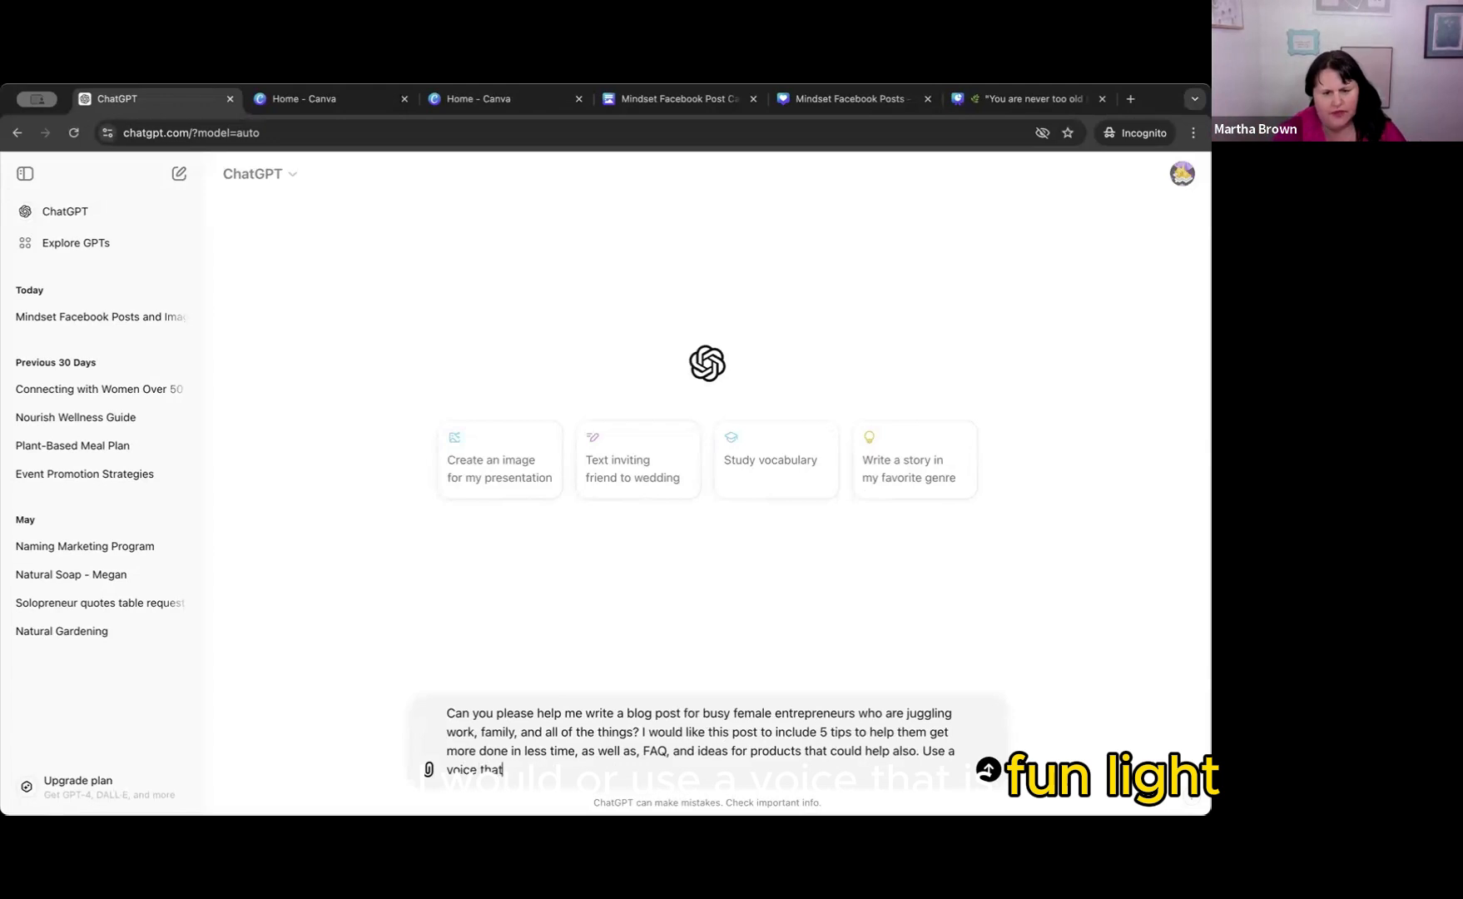
type(" is fun,")
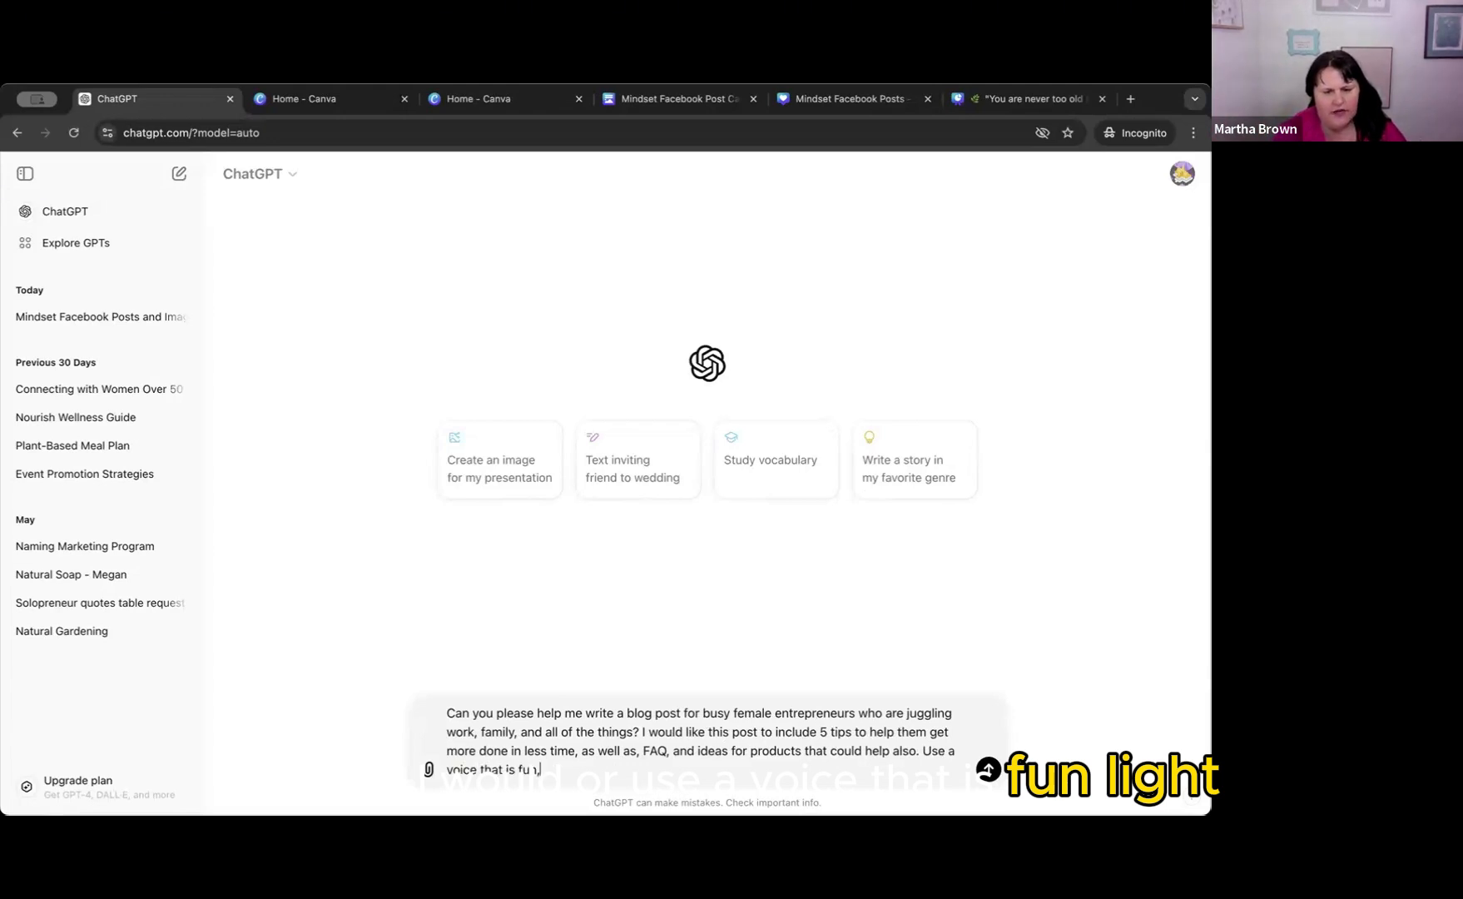
type(" light,")
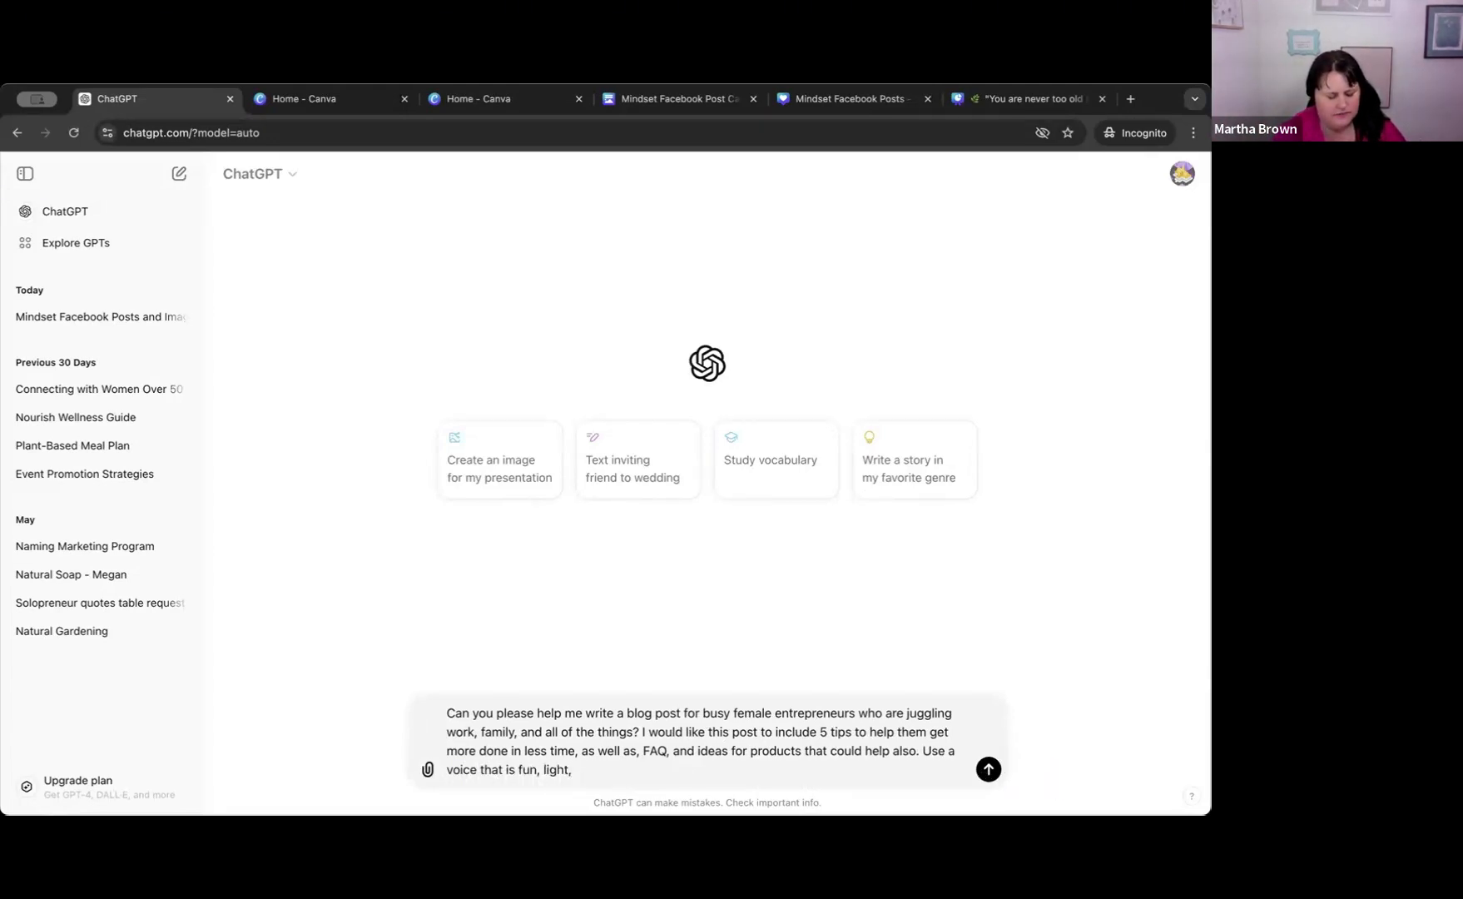
type(" witty and w")
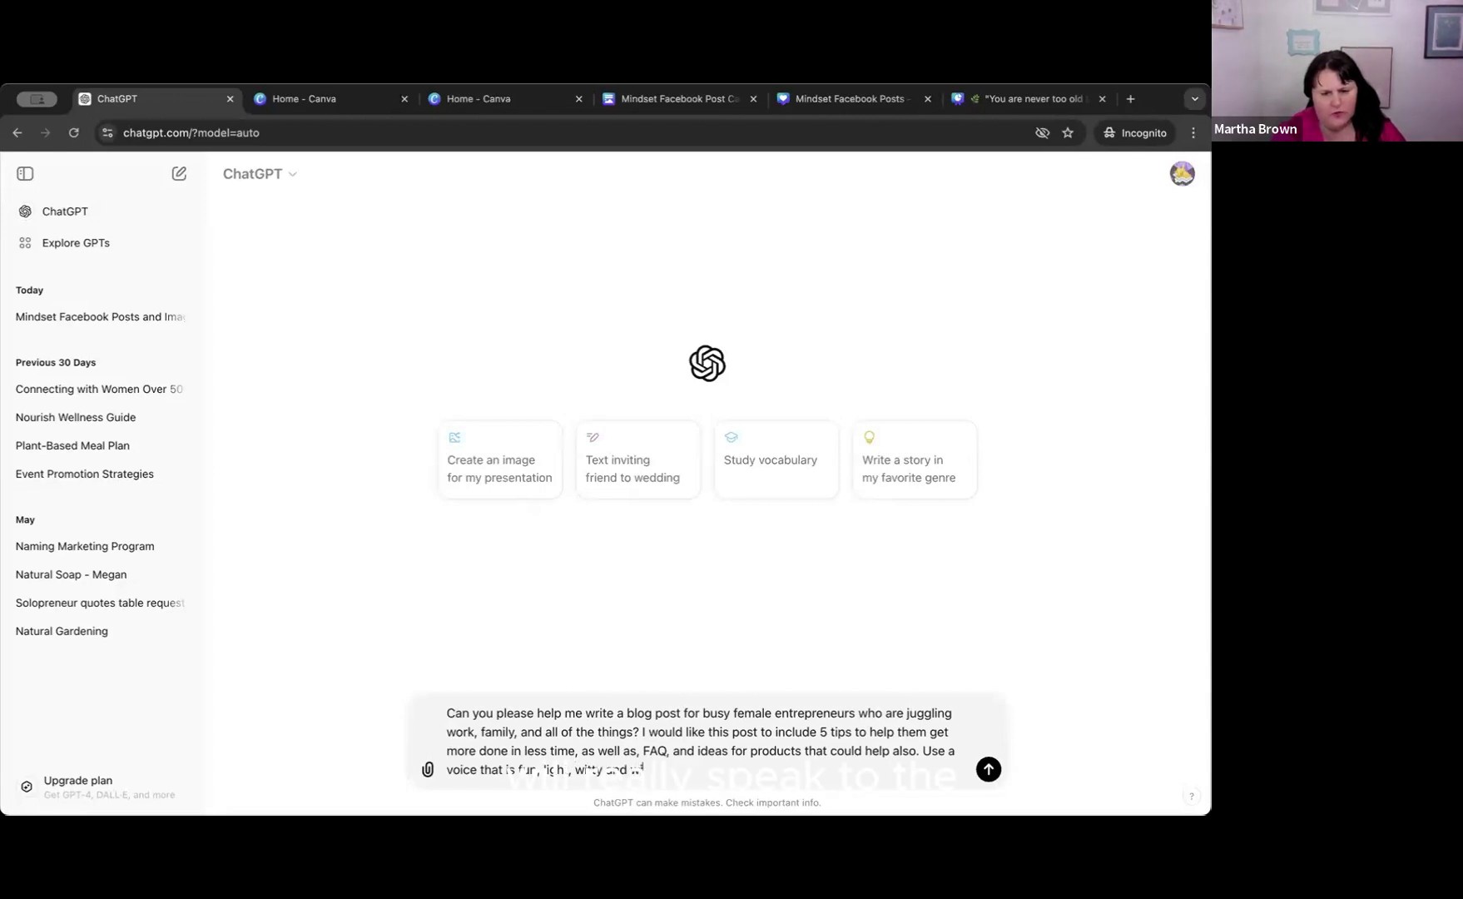
type("ill really")
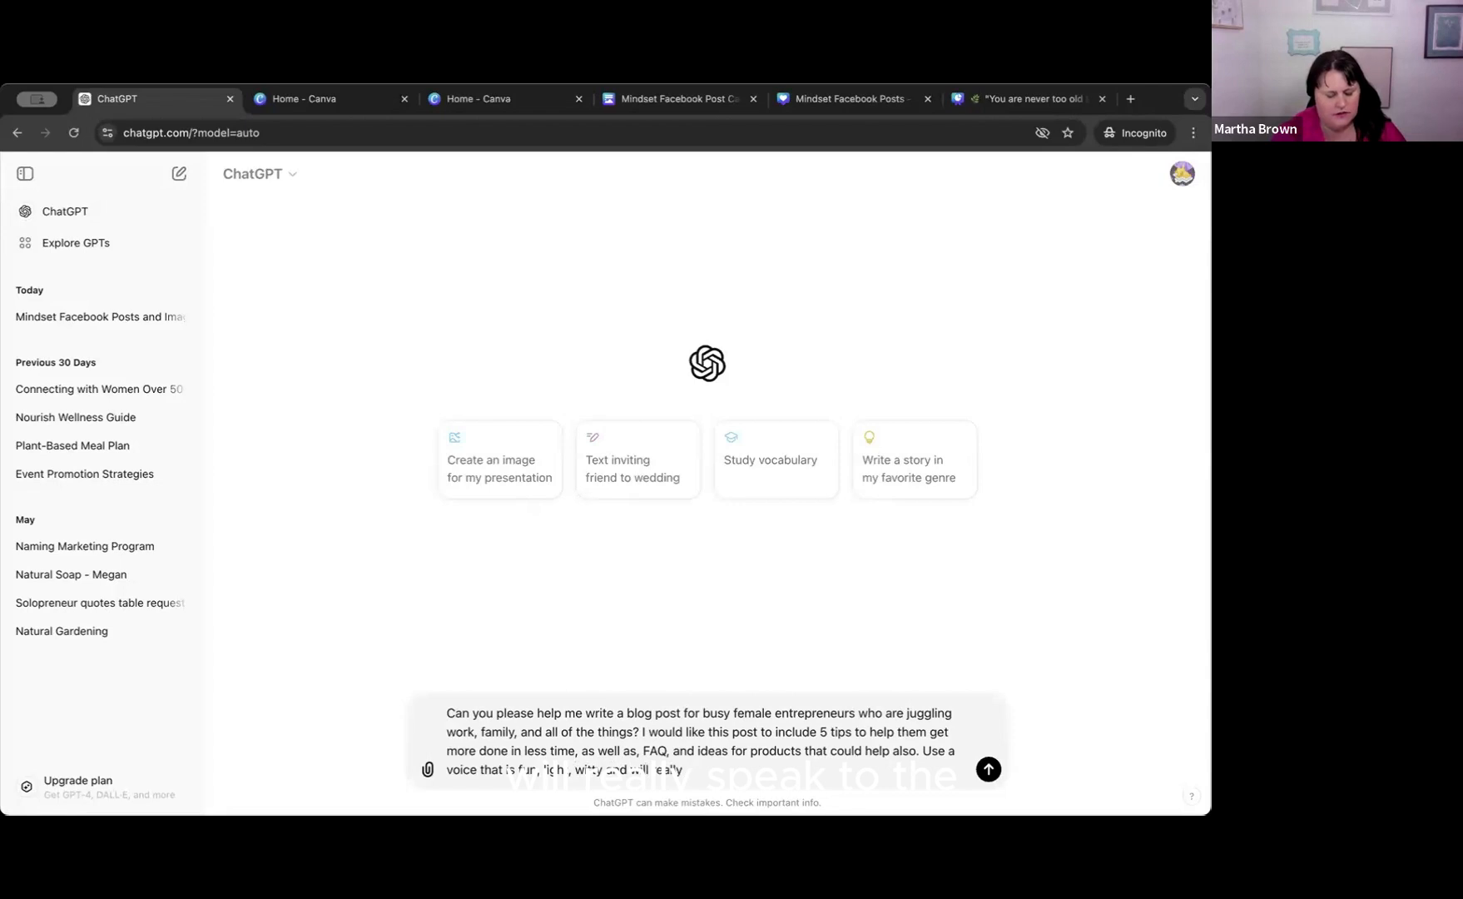
type(" speak to the struggle and")
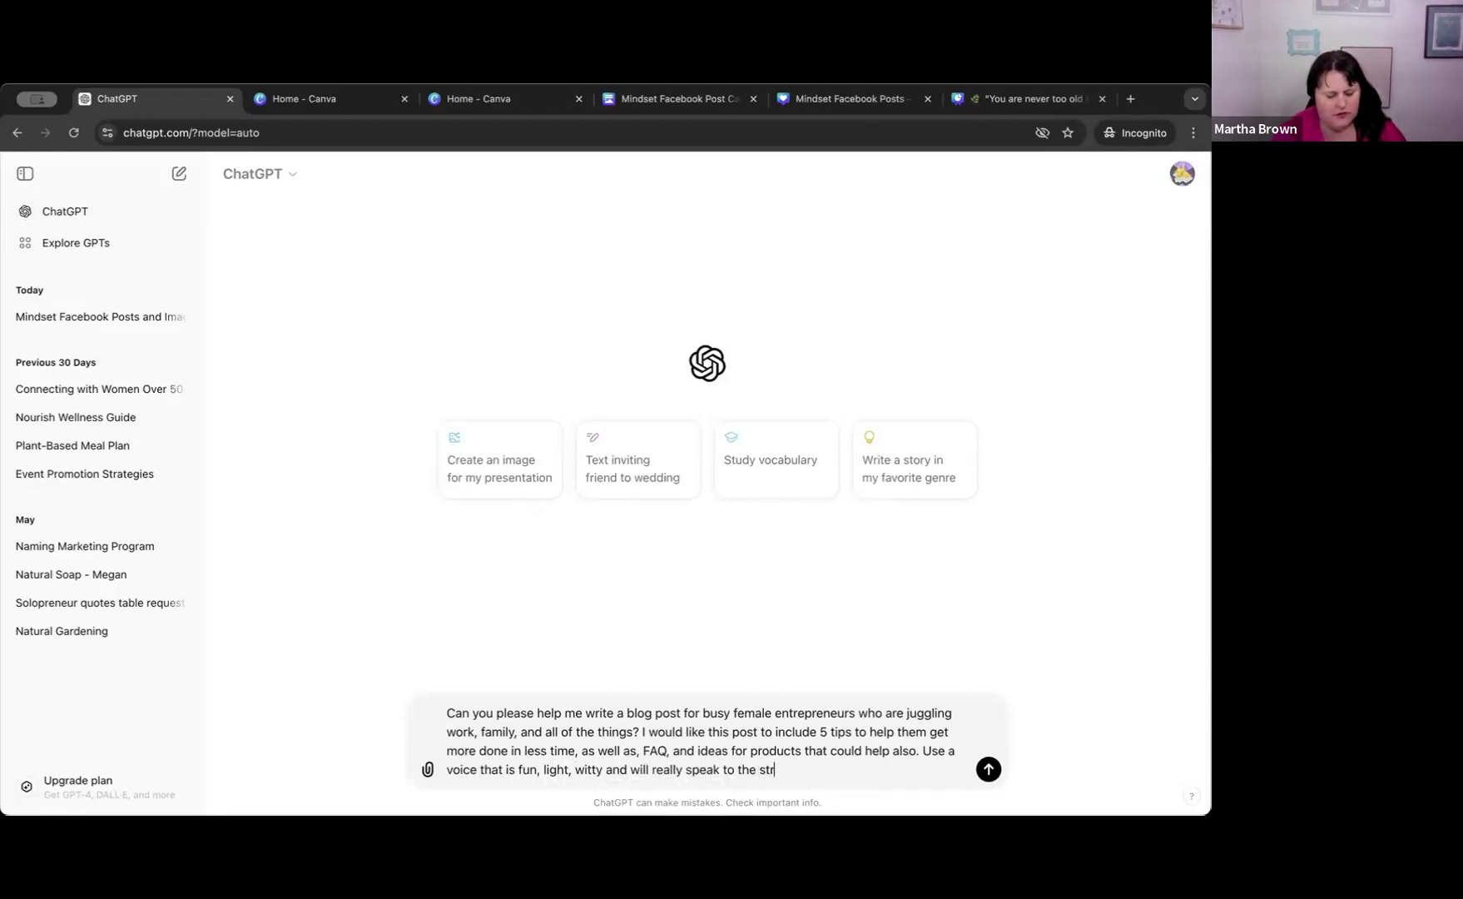
Complete the tone sentence with "witty and will really speak to the struggles and overwhelm of these women.".
key("BackSpace")
key("BackSpace")
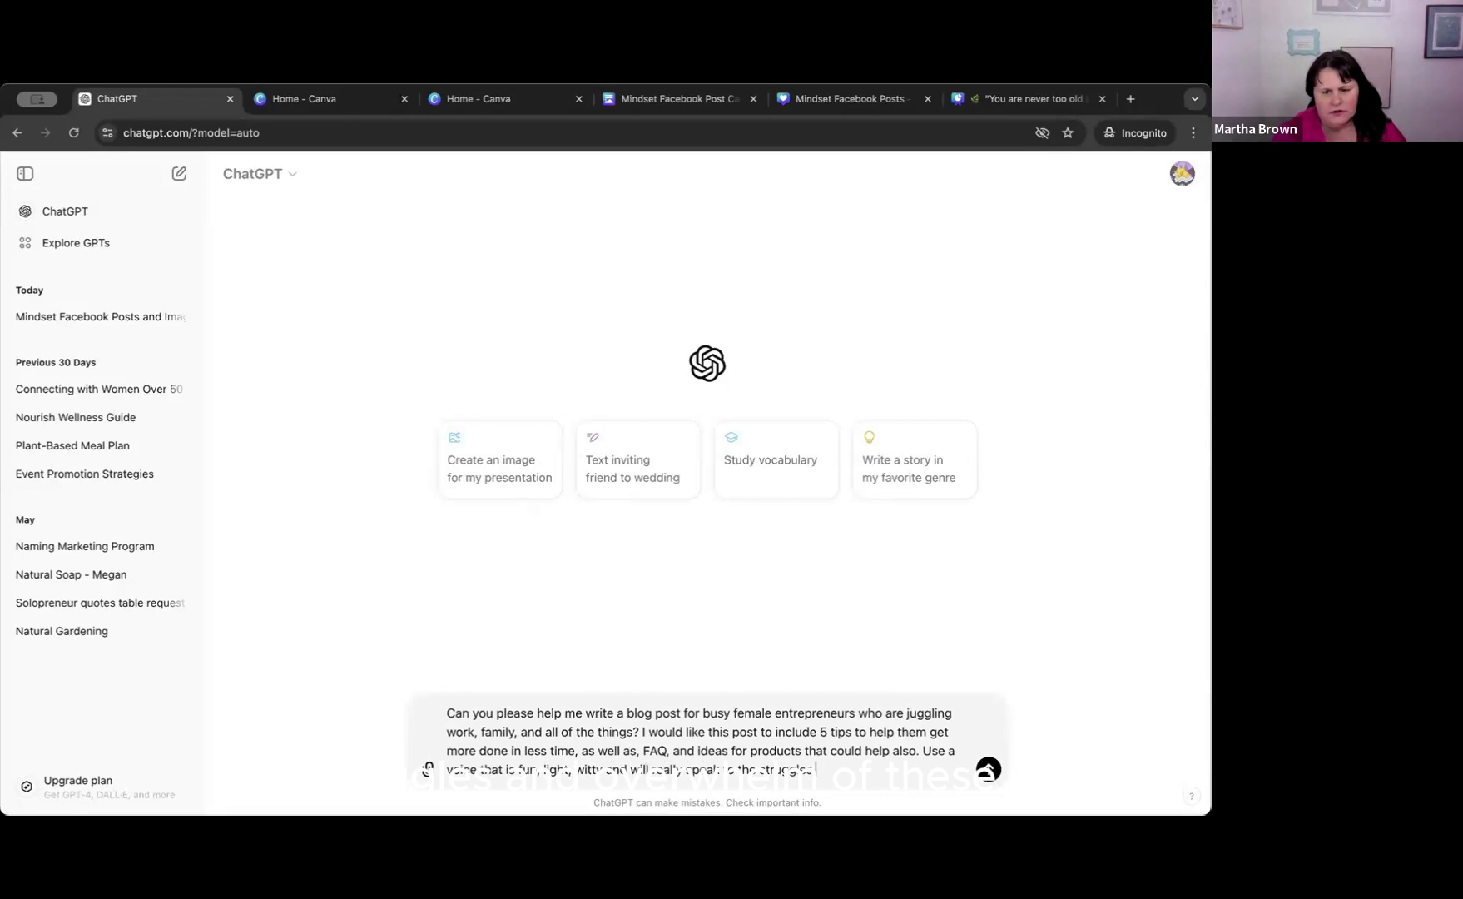
type("and overwhelm of these women.")
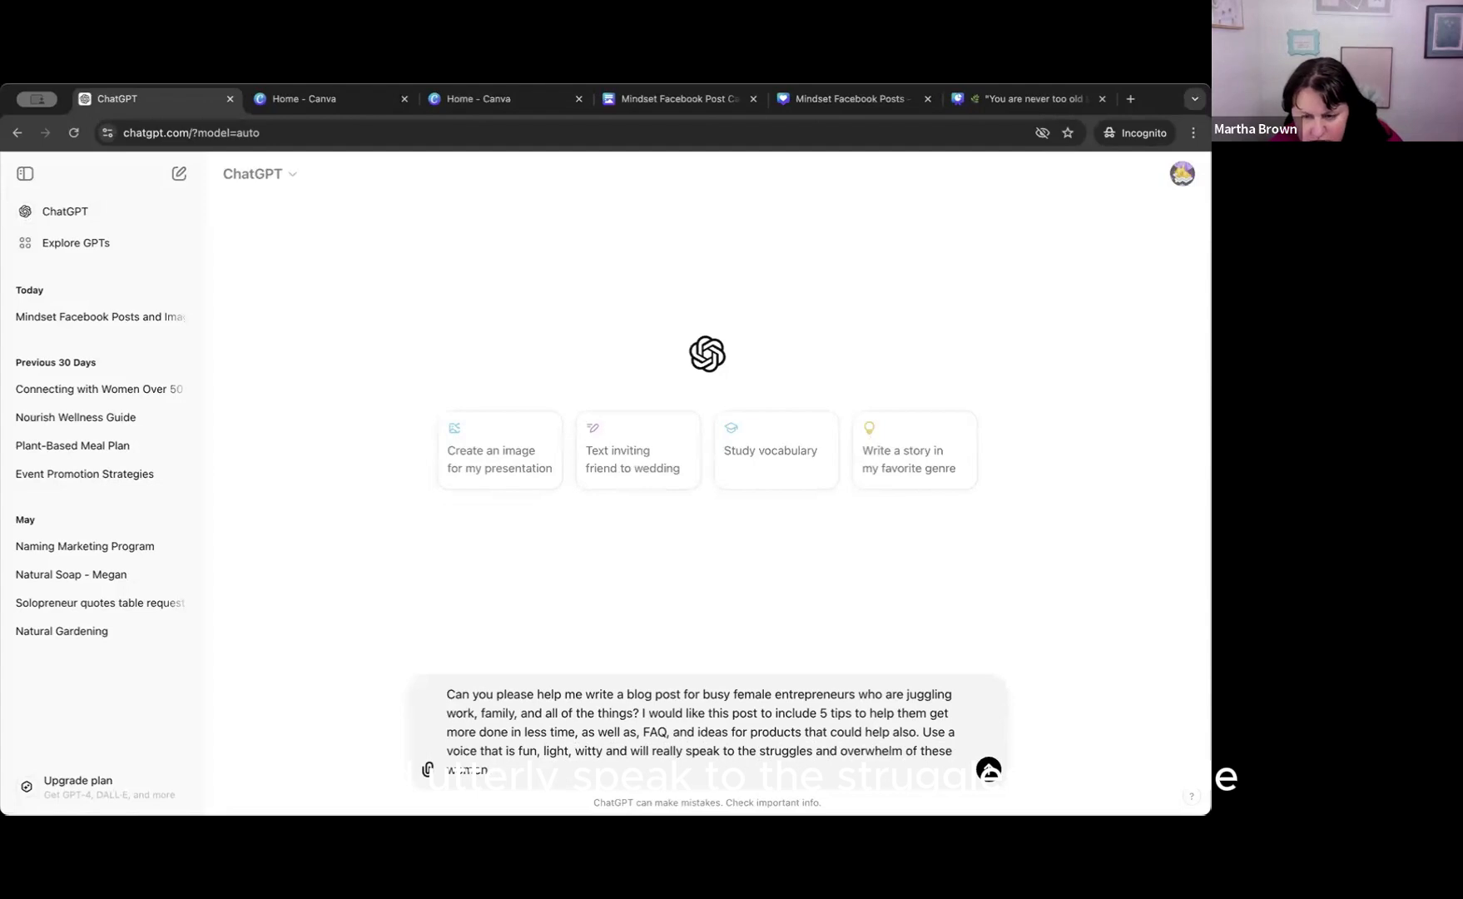
type(". ")
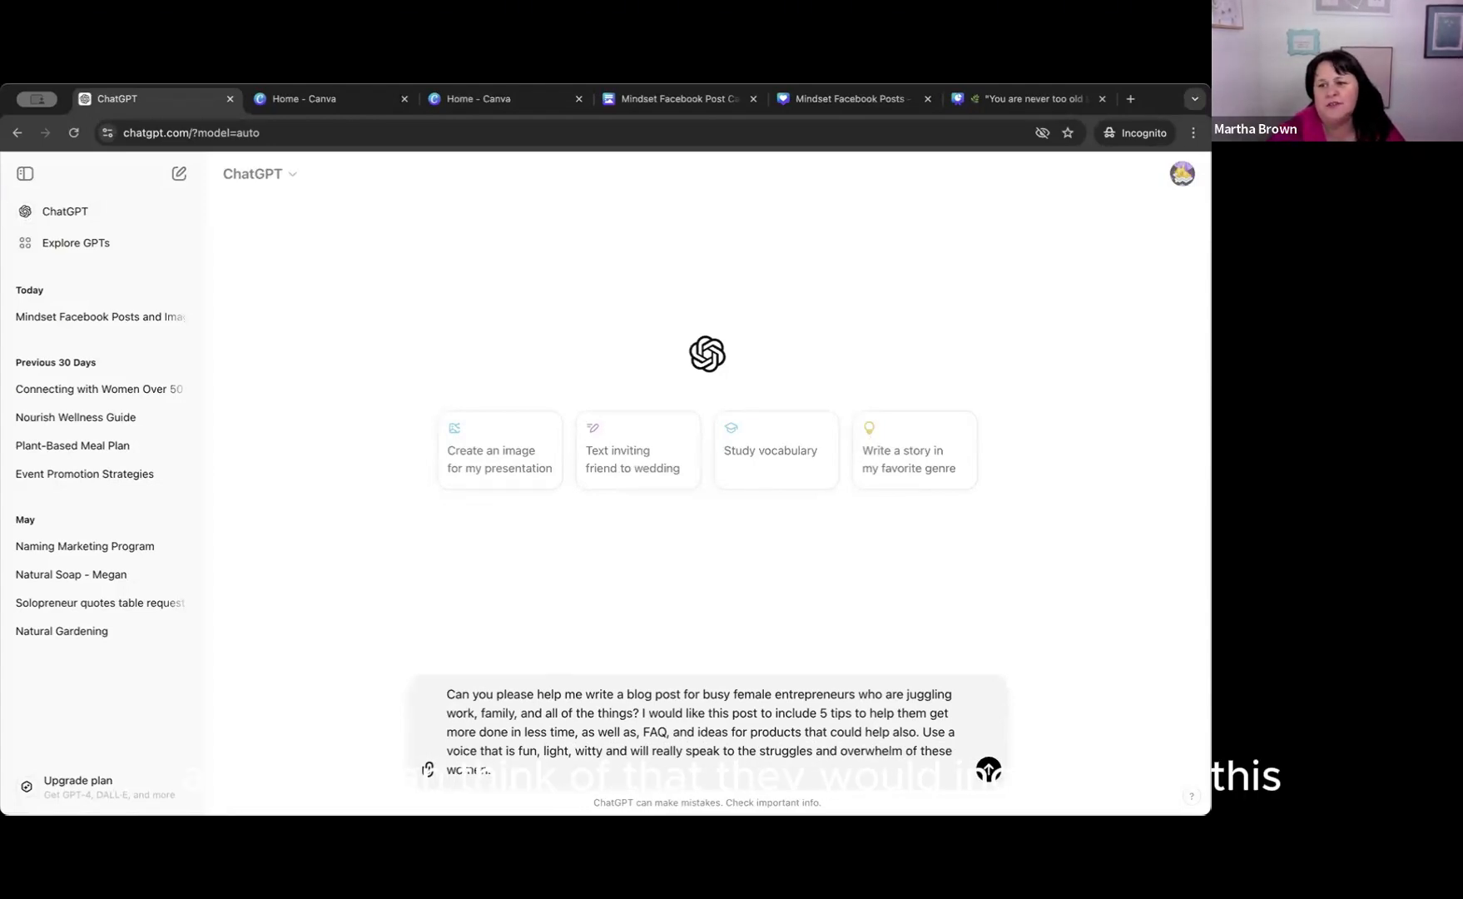
type("Could you also use a vo")
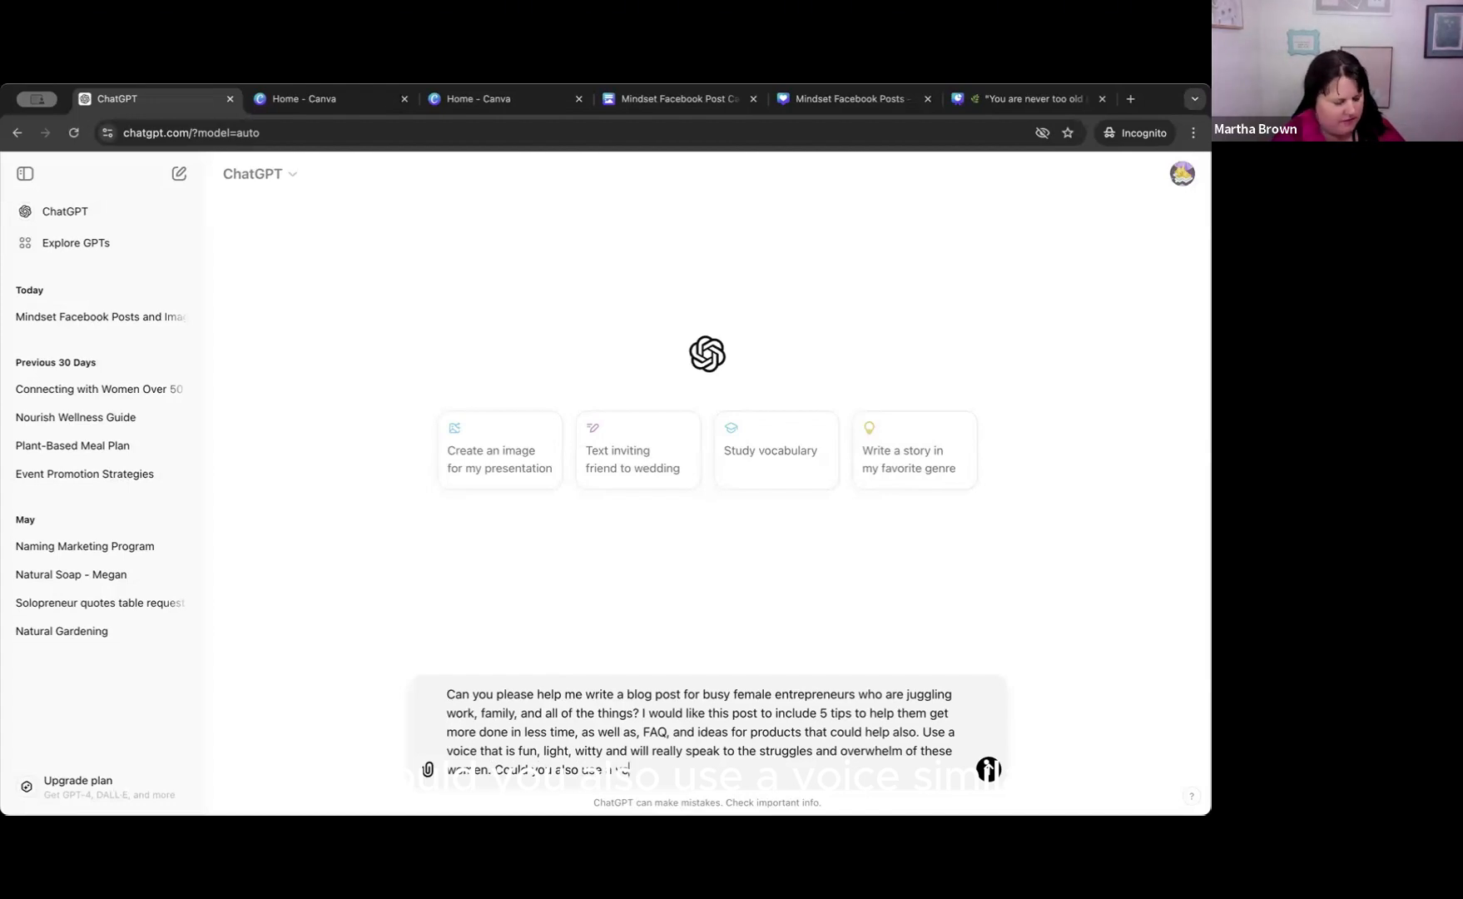
Add to the prompt "Could you also use a voice similar to Gallagher".
type("ice similar t")
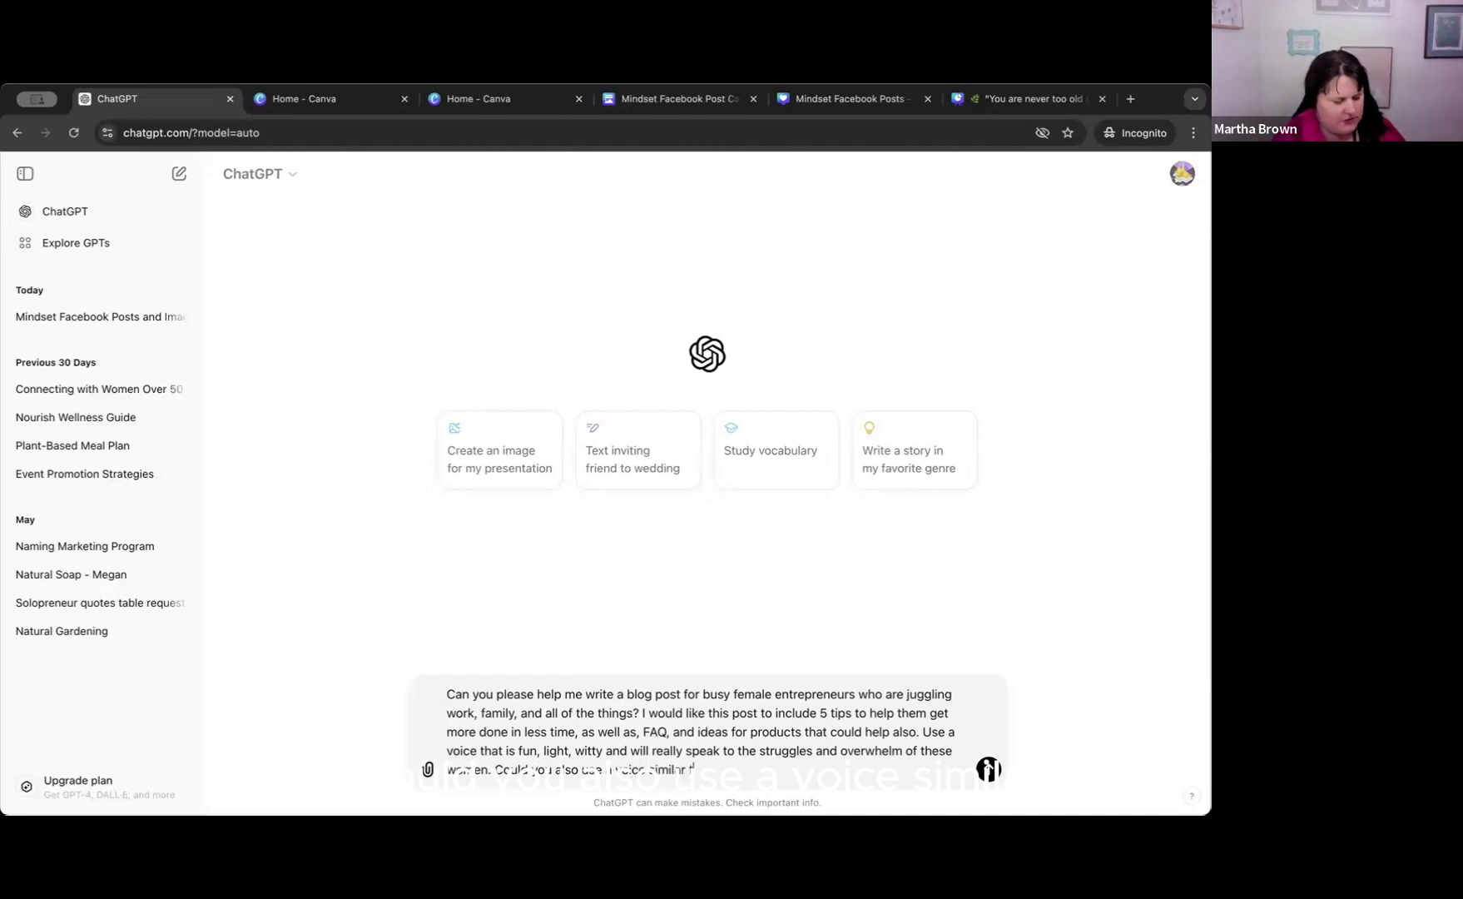
type("o")
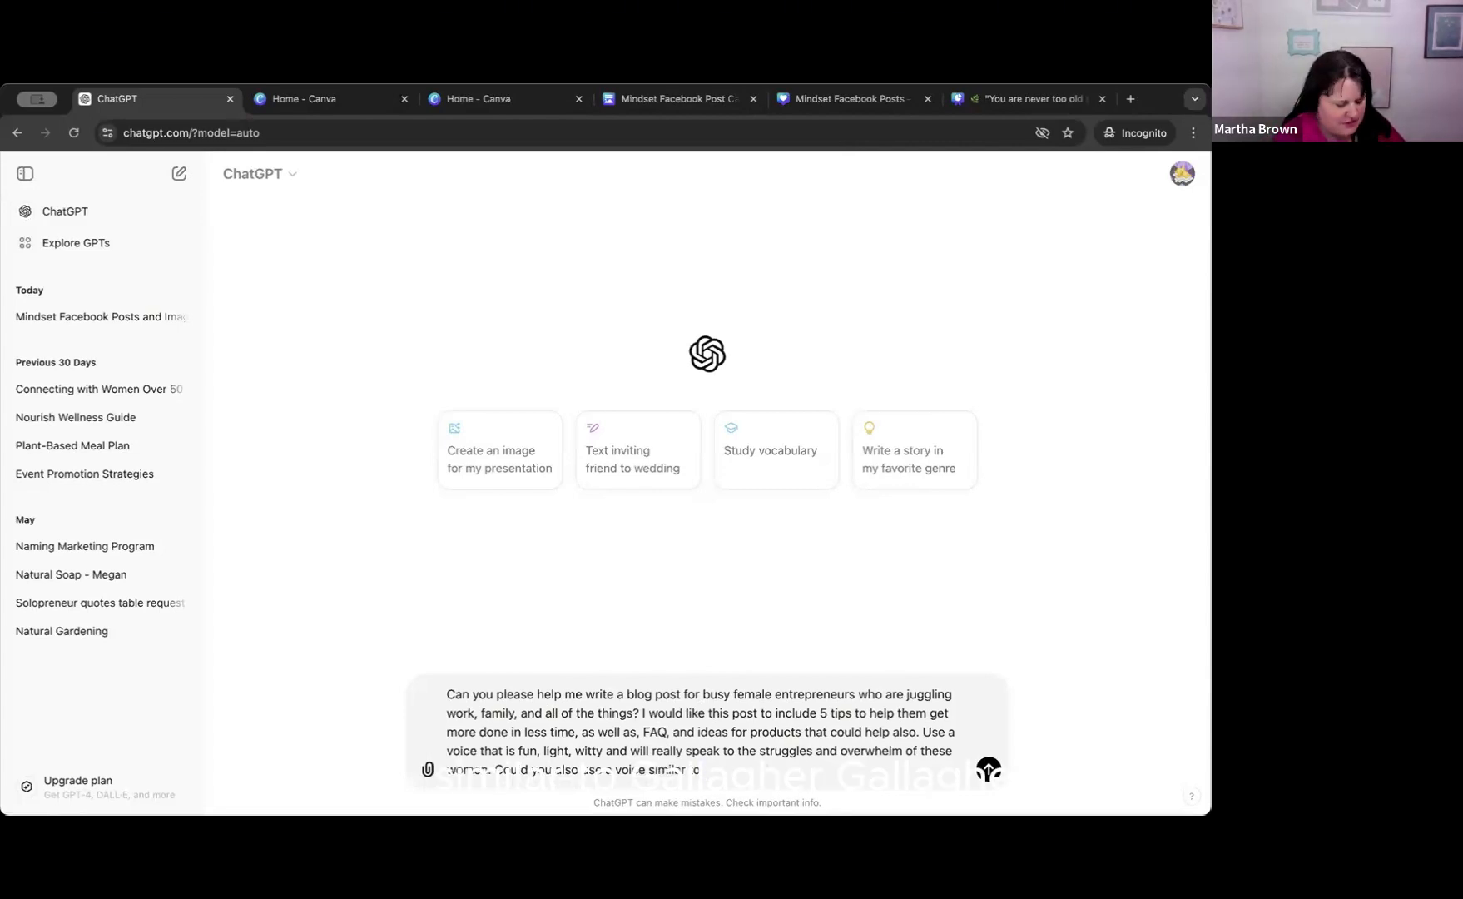
type("Galla")
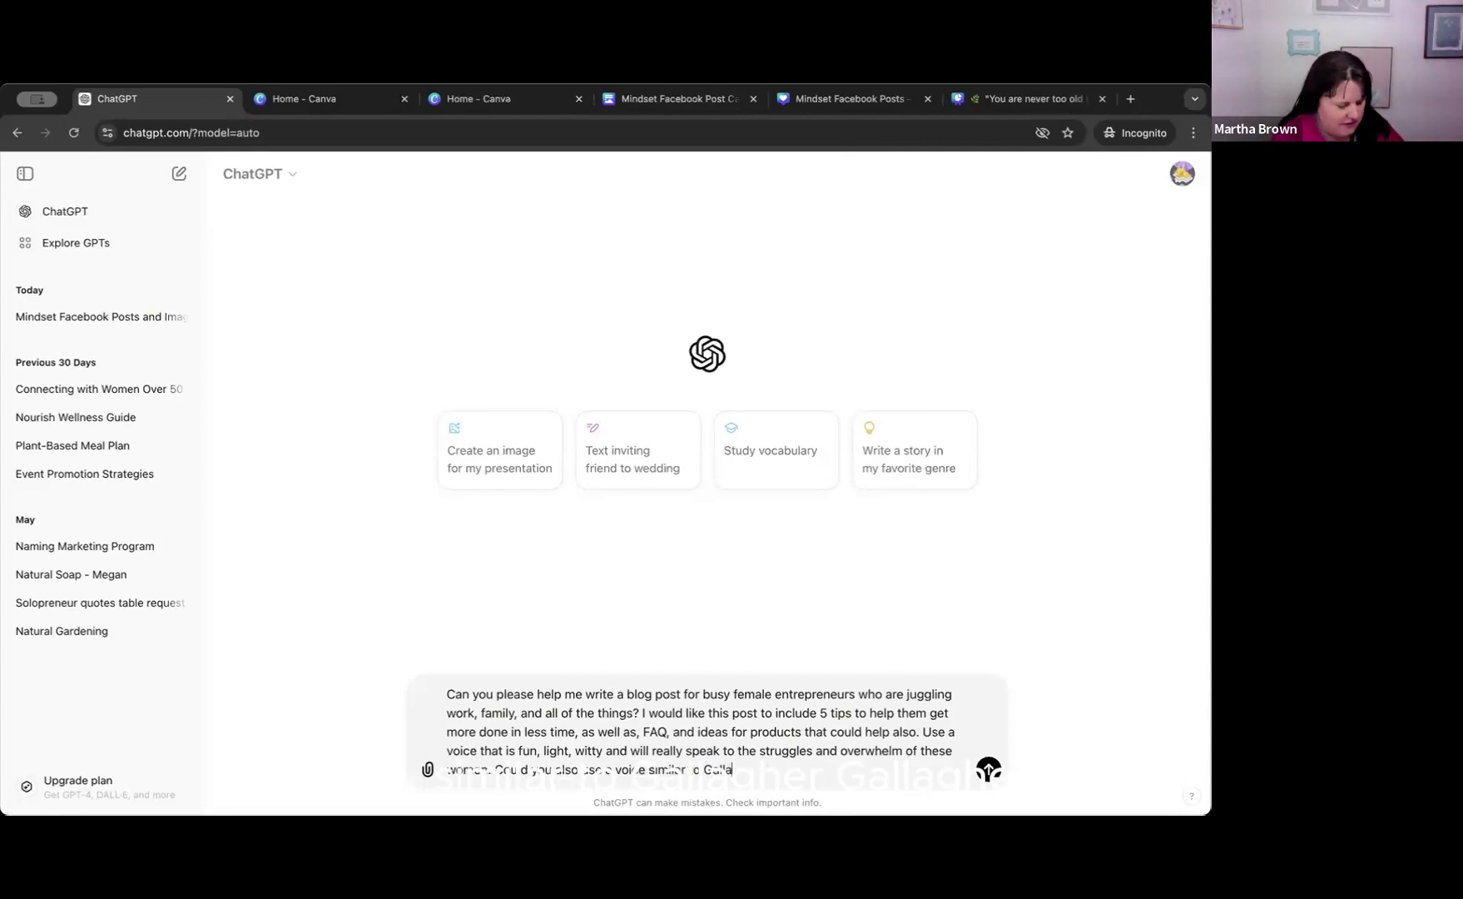
type("gher")
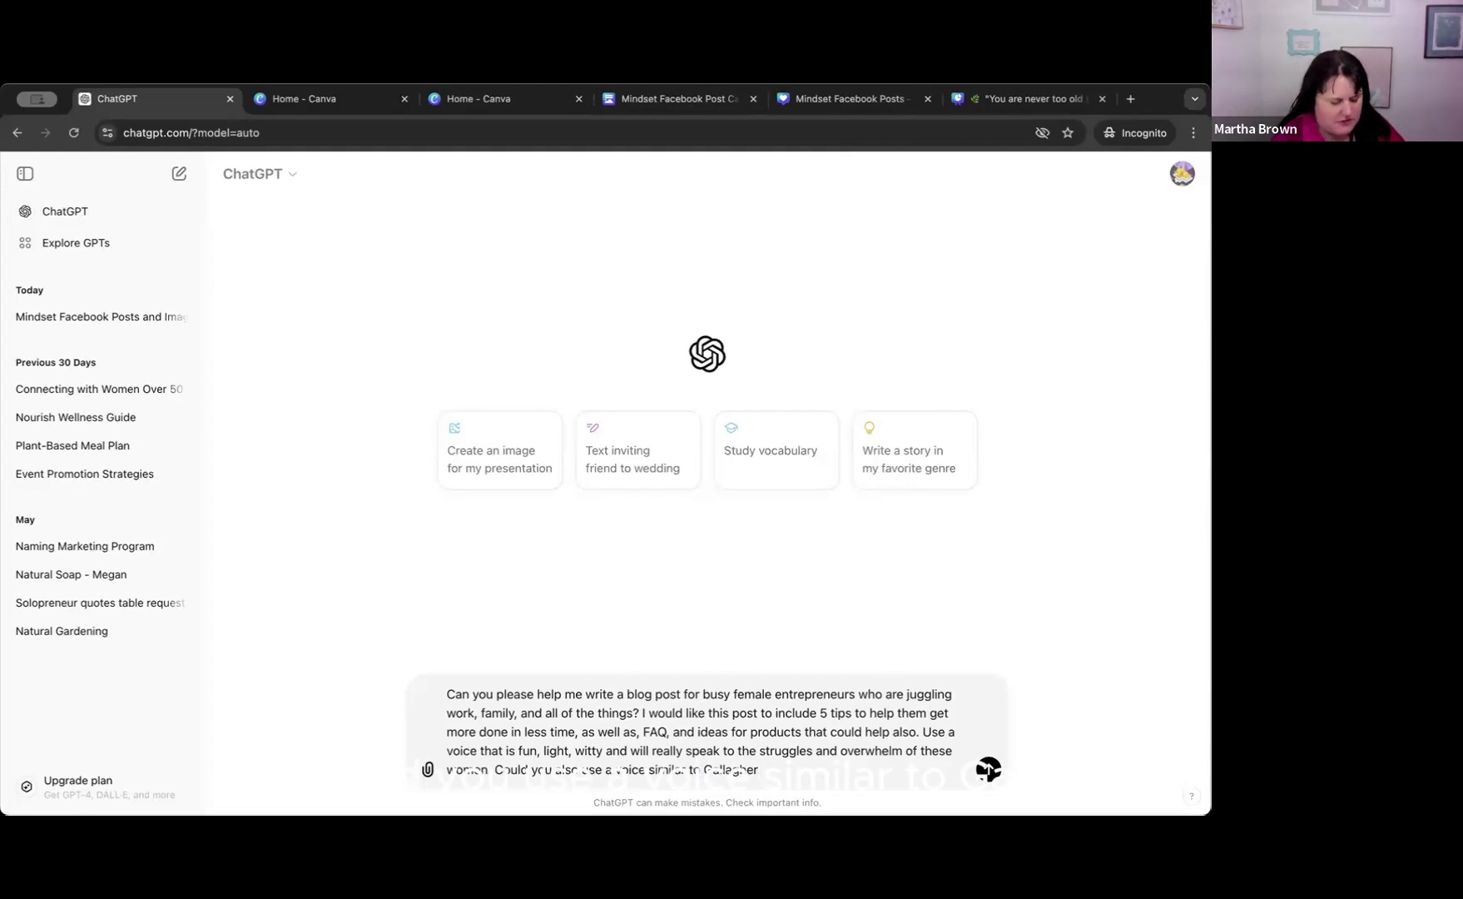
type("? And make sure there is a strong")
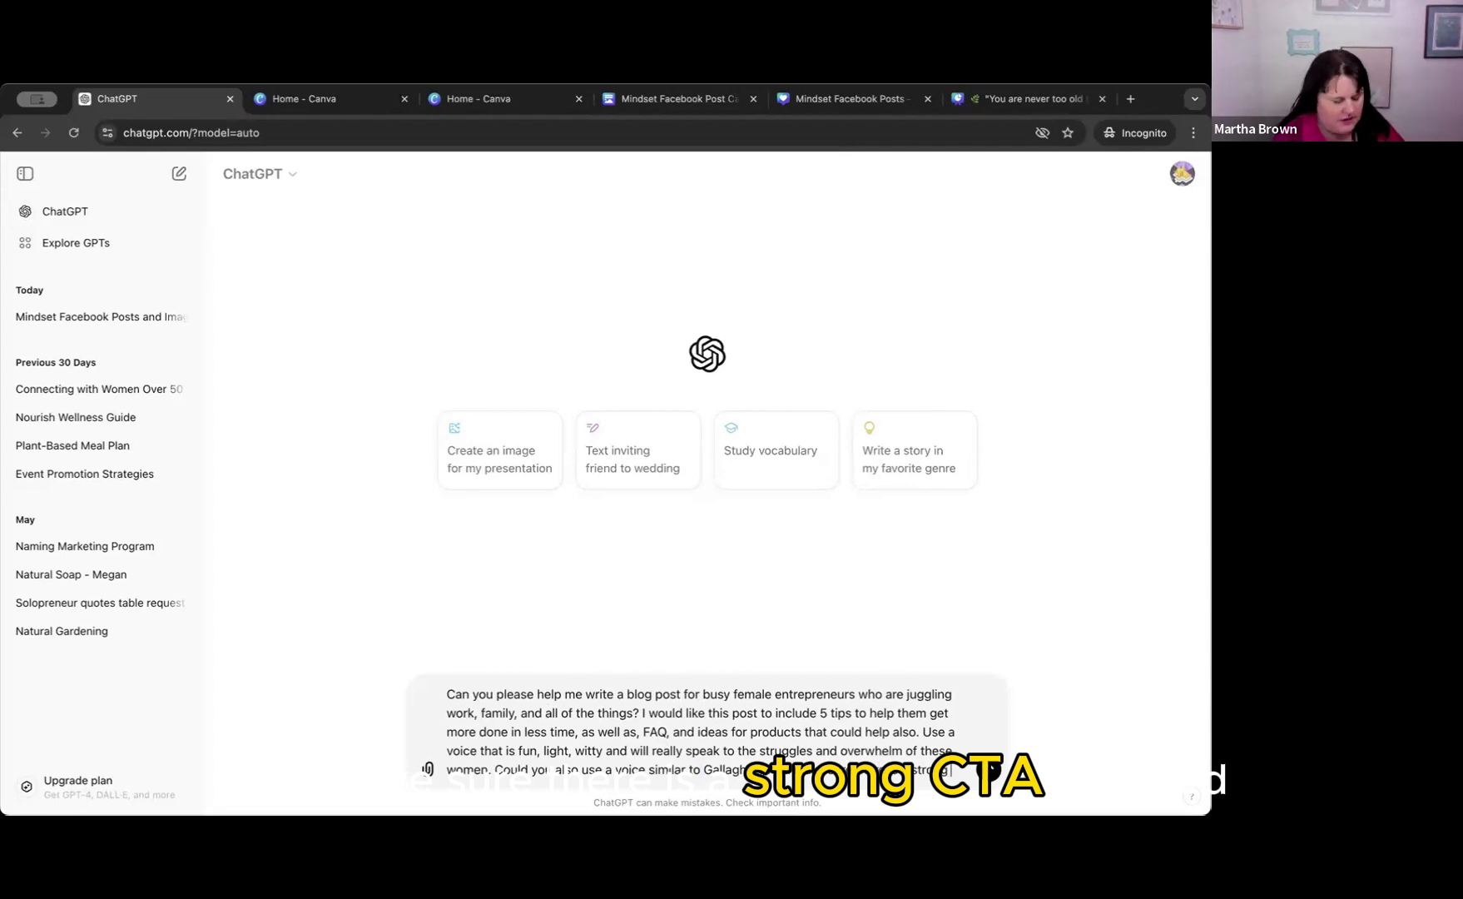
Finish the prompt with "? And make sure there is a strong CTA included?" and submit it.
type("A")
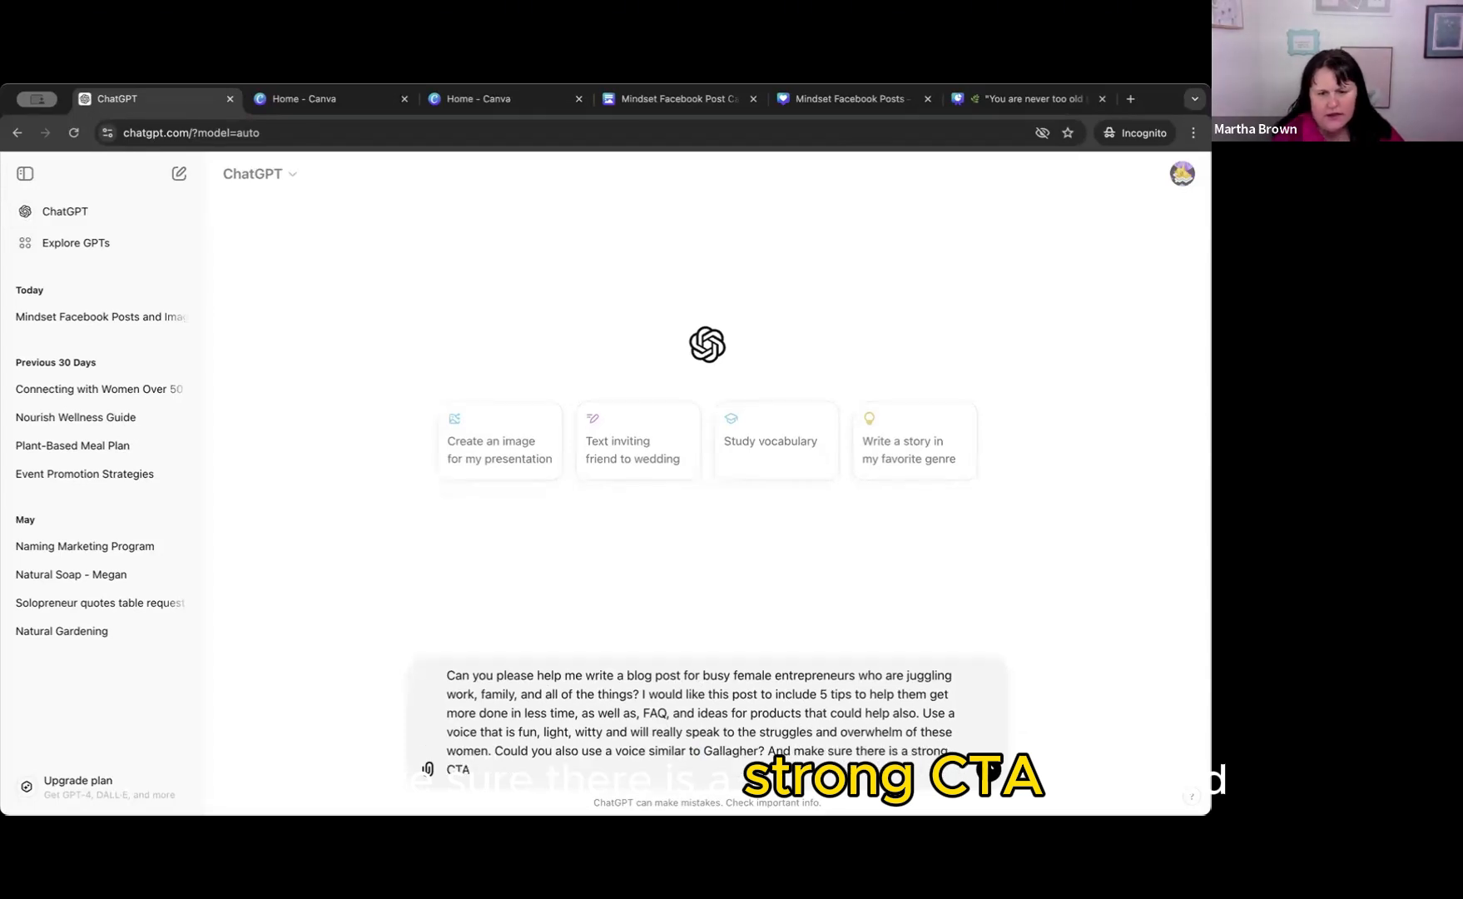
type(" included?")
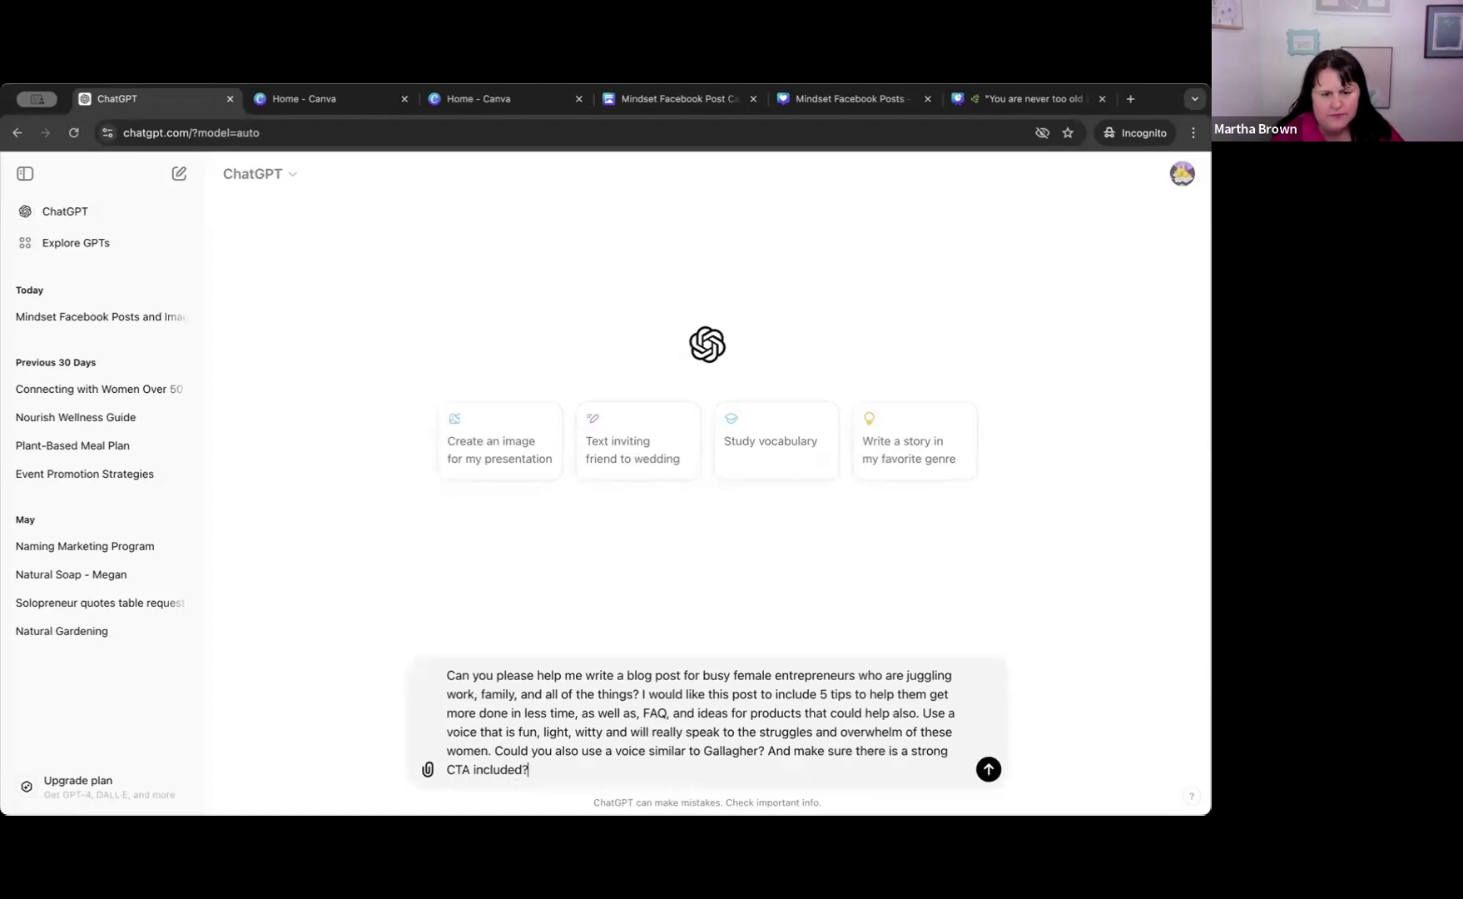
key("Return")
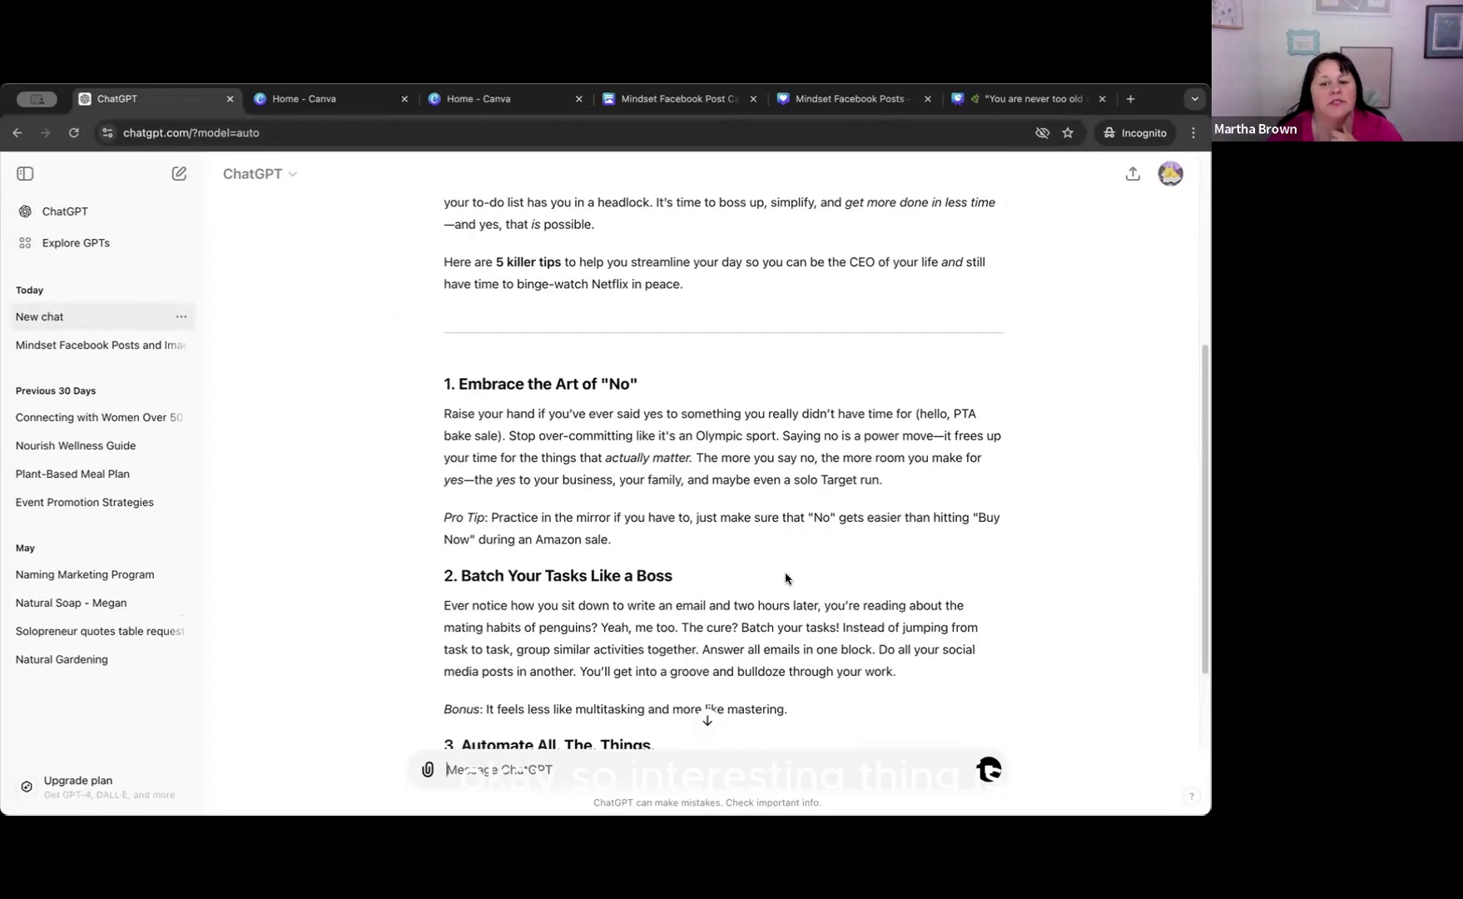
Skim the blog post as it generates, from the first tips to the FAQ, and return to its title and introduction.
scroll(786, 571, "down", 1)
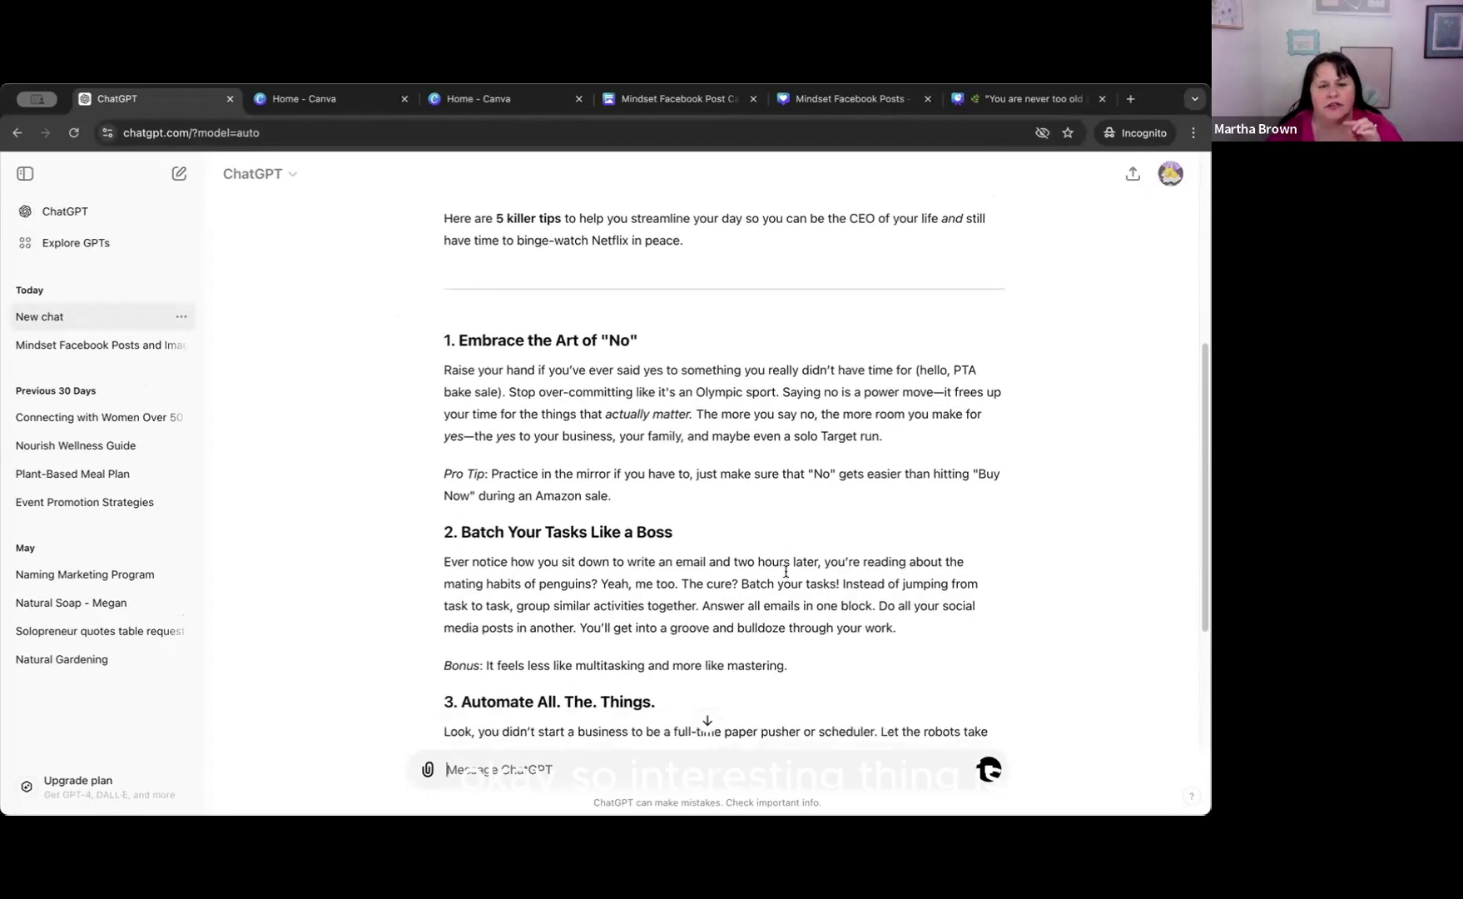
scroll(785, 571, "down", 5)
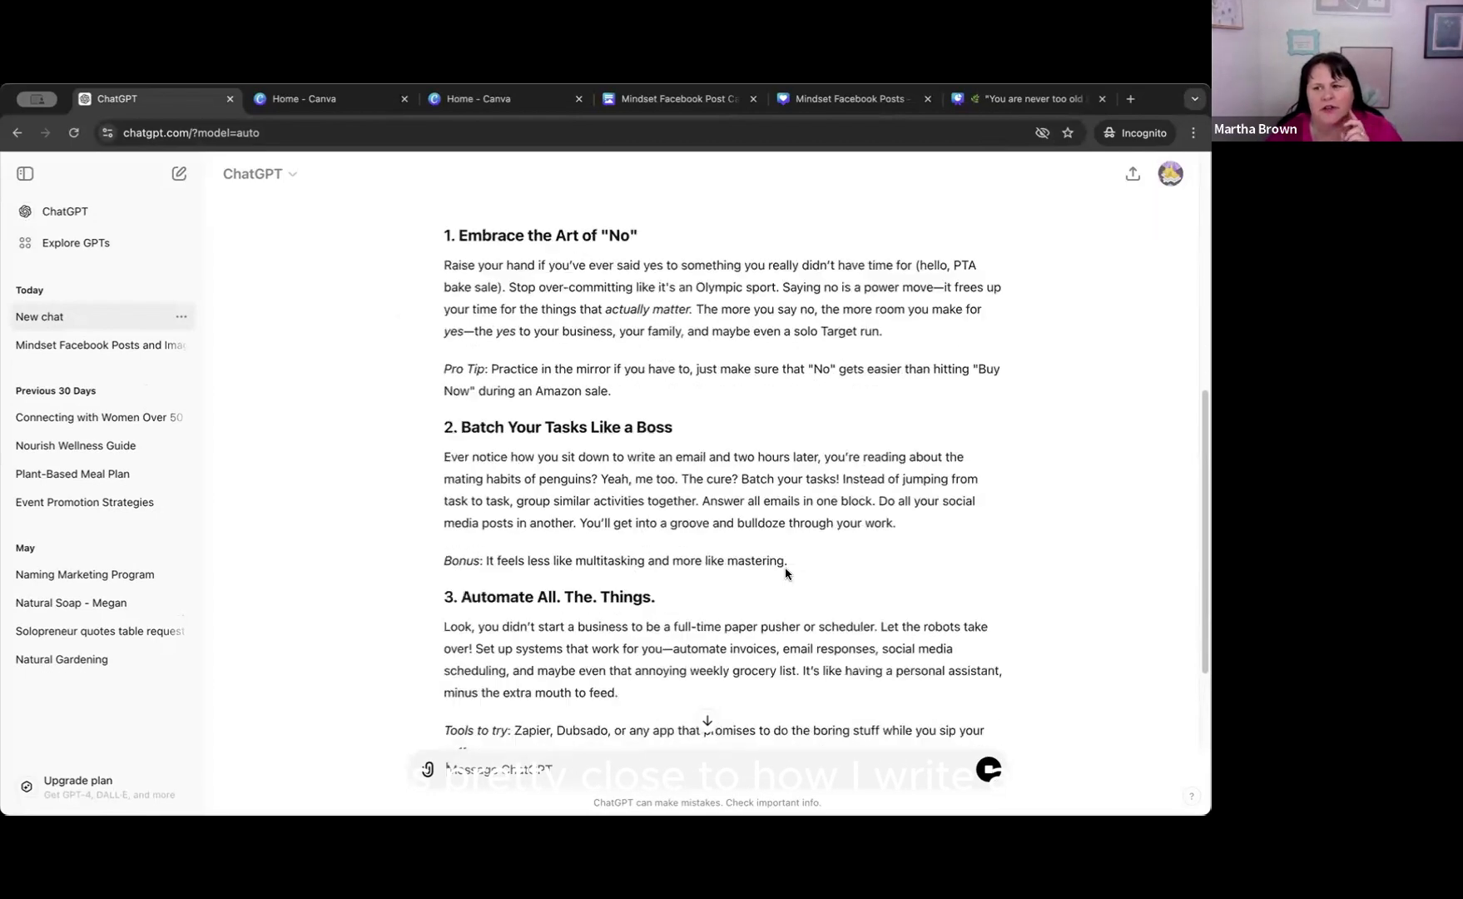
scroll(785, 573, "up", 6)
scroll(786, 572, "down", 3)
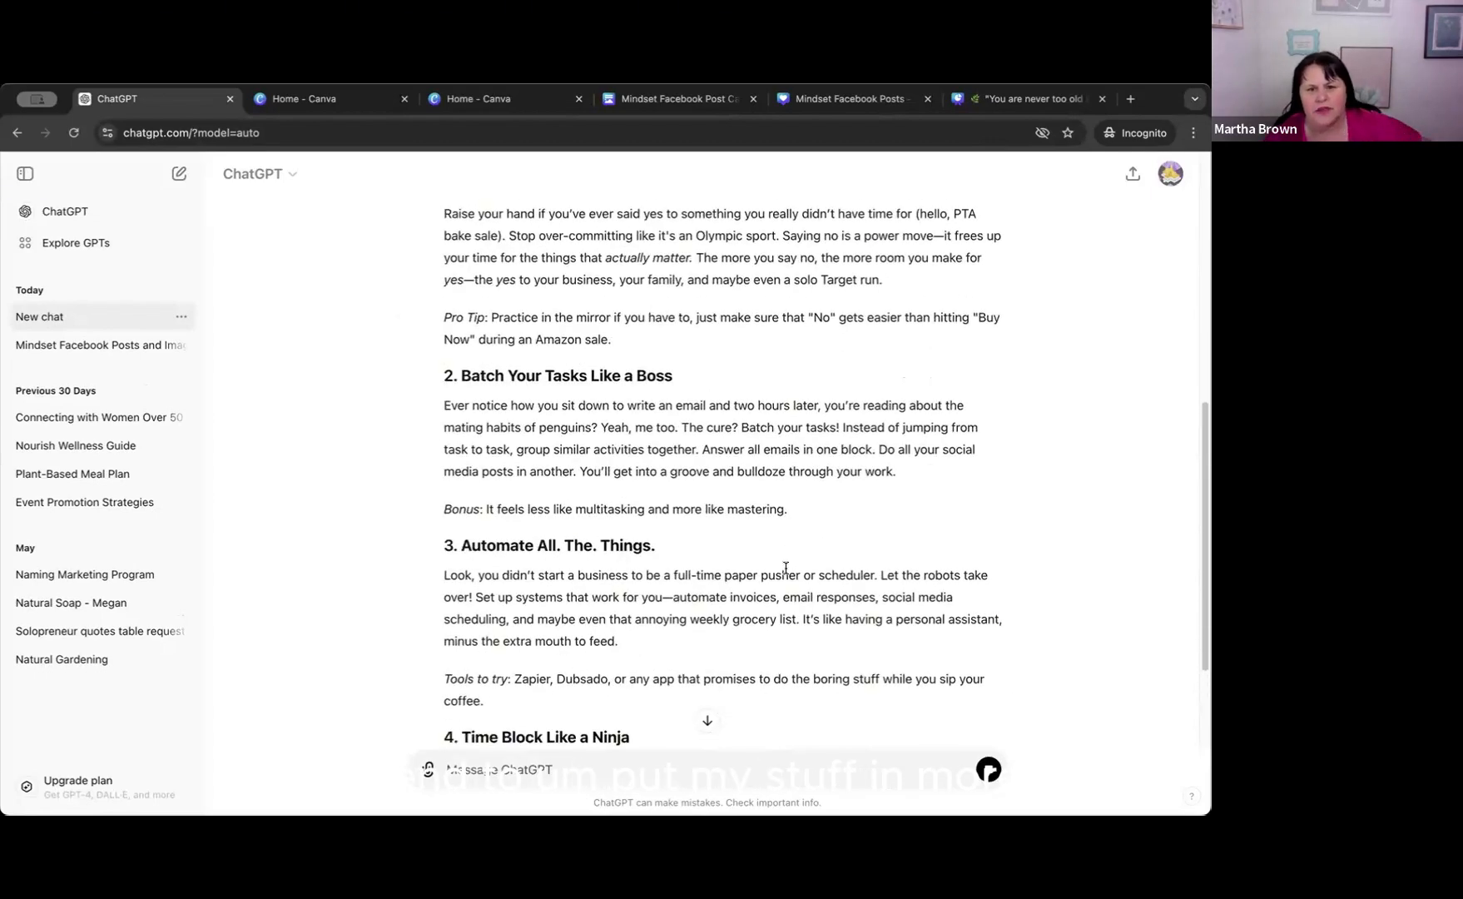
scroll(785, 568, "down", 2)
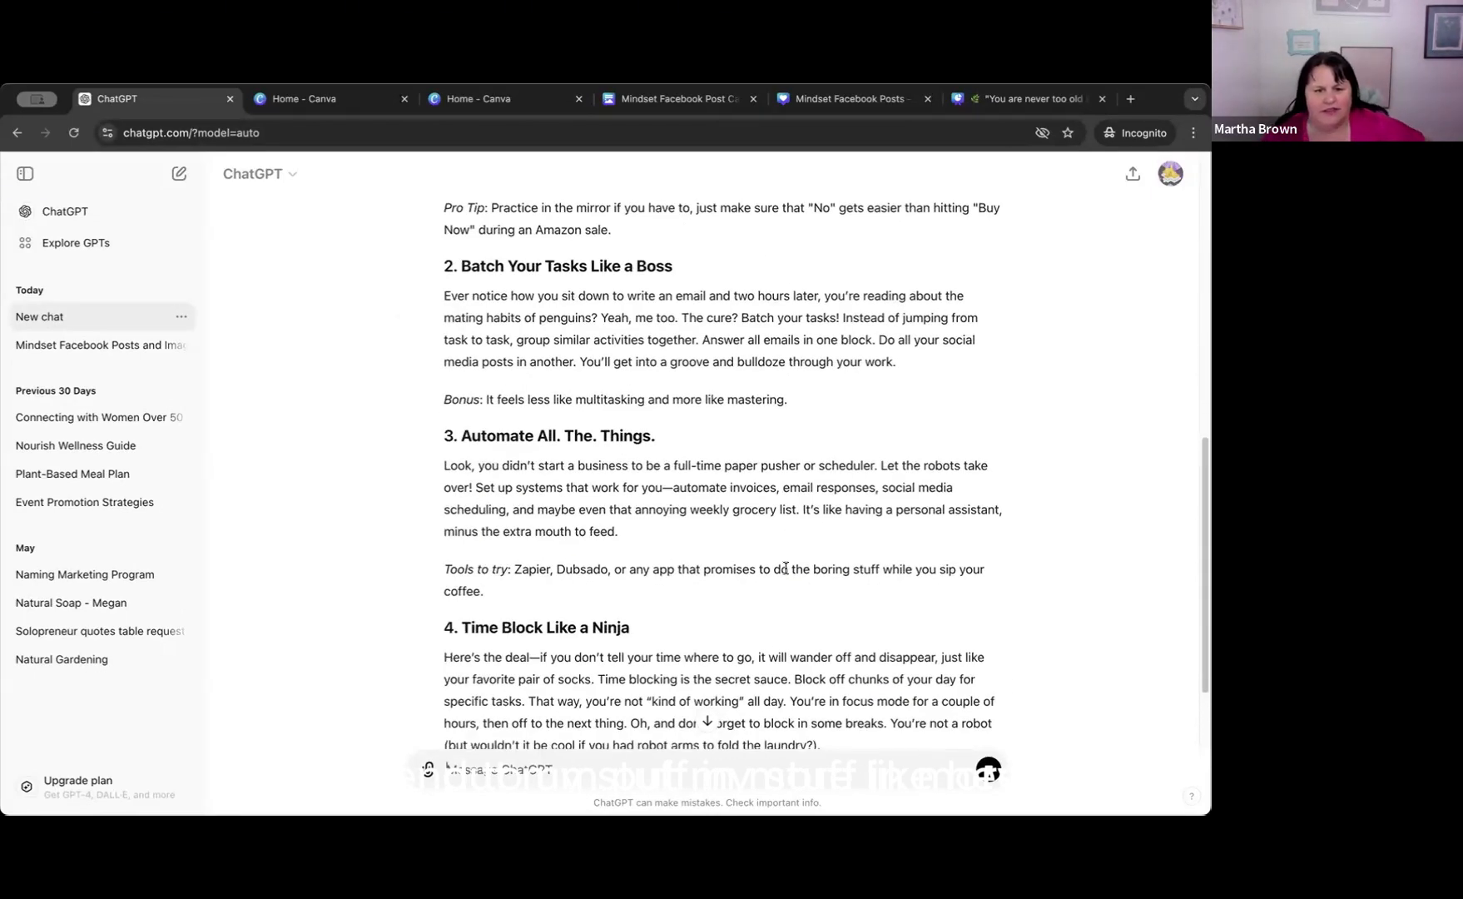
scroll(785, 568, "down", 2)
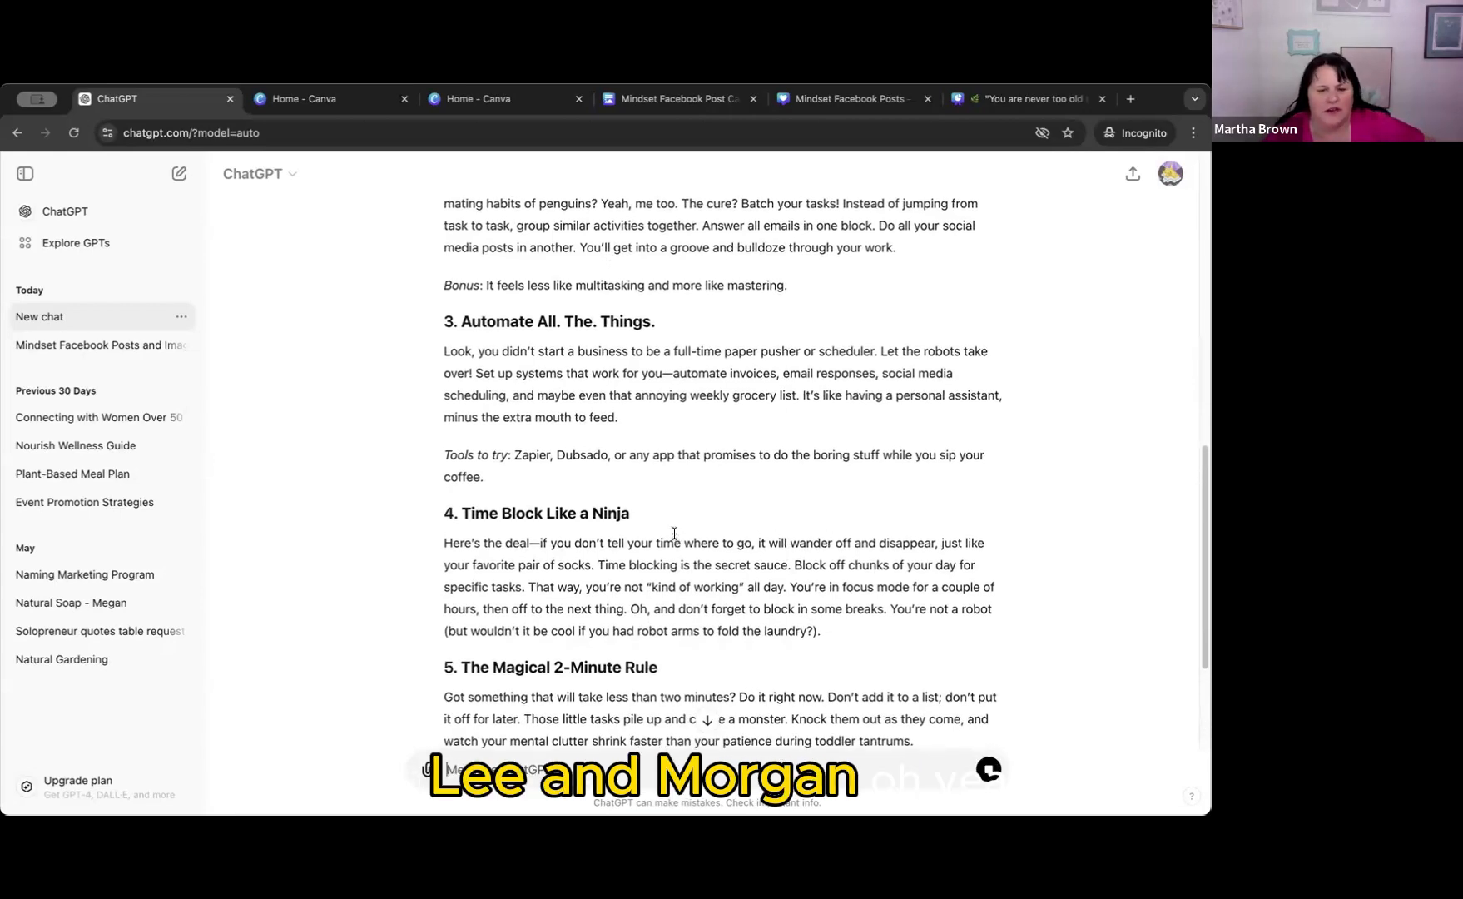
scroll(673, 532, "down", 2)
scroll(674, 529, "down", 2)
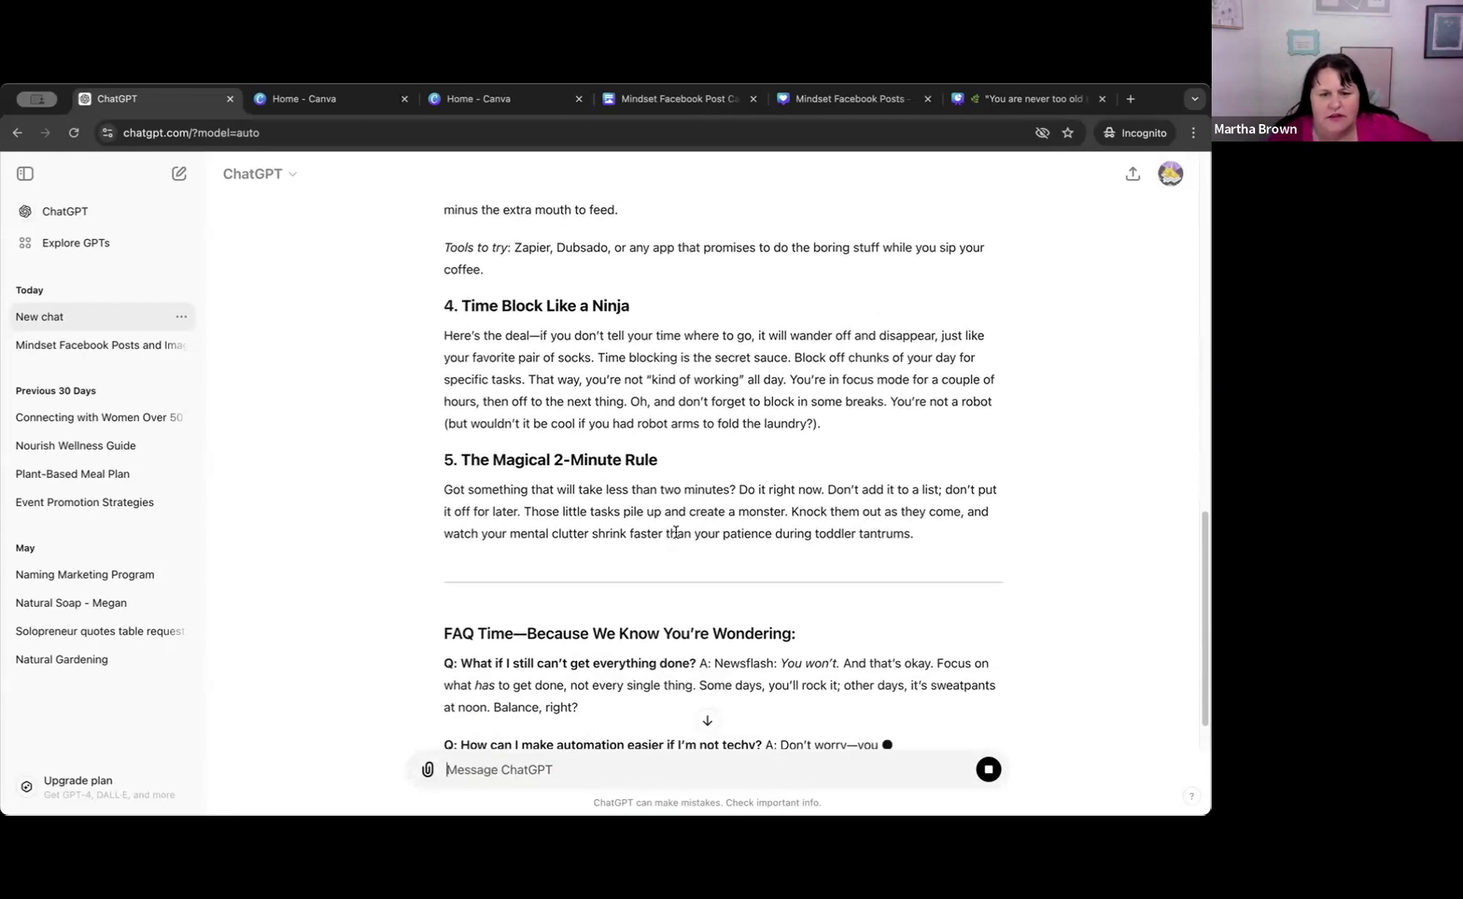
scroll(673, 529, "up", 10)
scroll(741, 516, "up", 4)
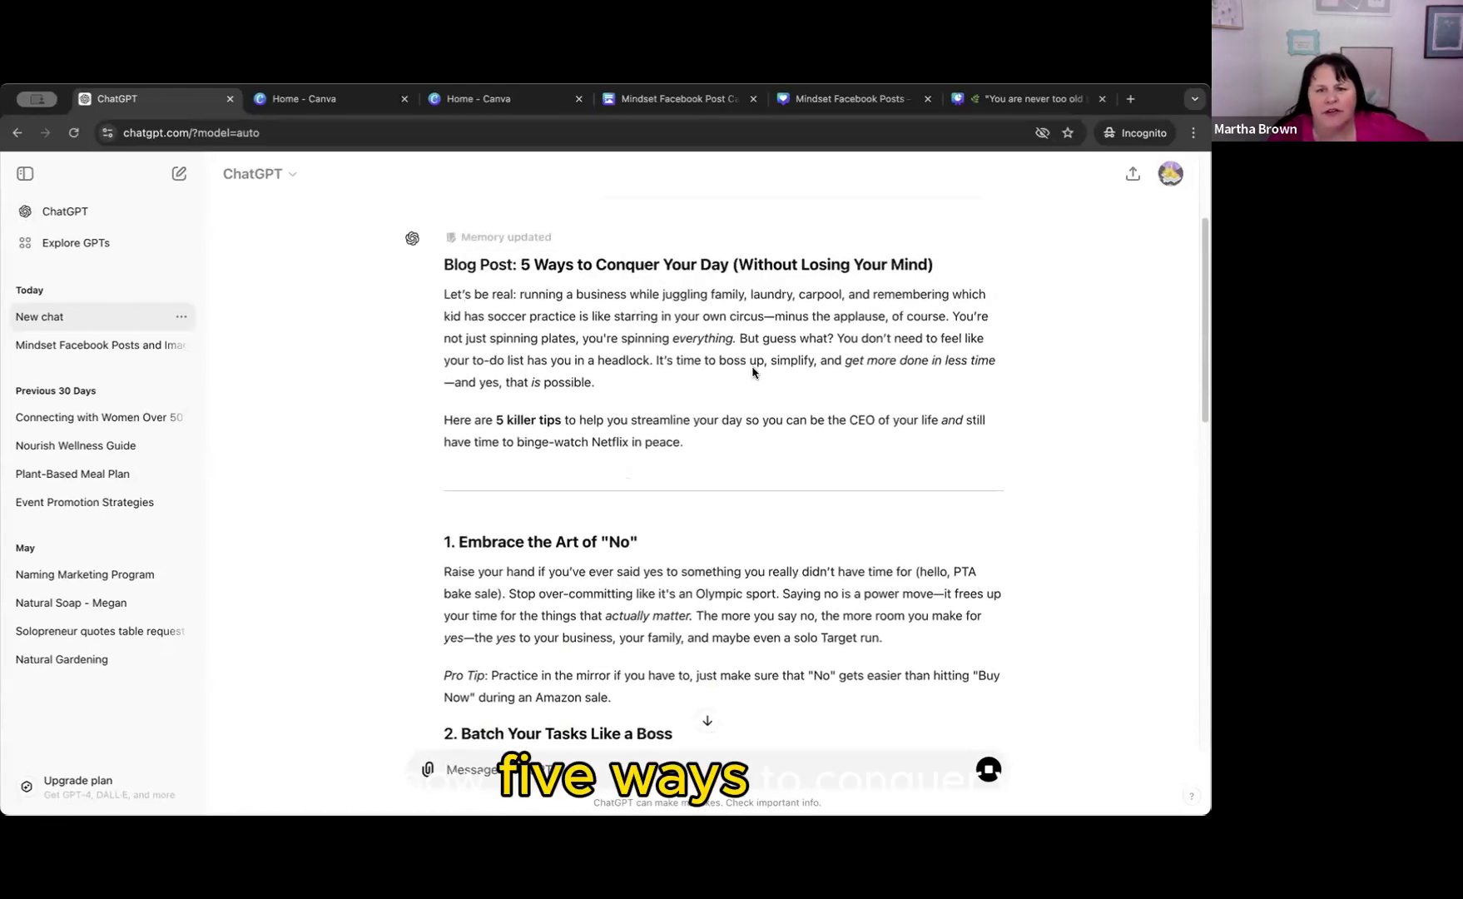
Read through the blog post's five tips and FAQ, checking for places to add product or affiliate links.
scroll(587, 470, "down", 3)
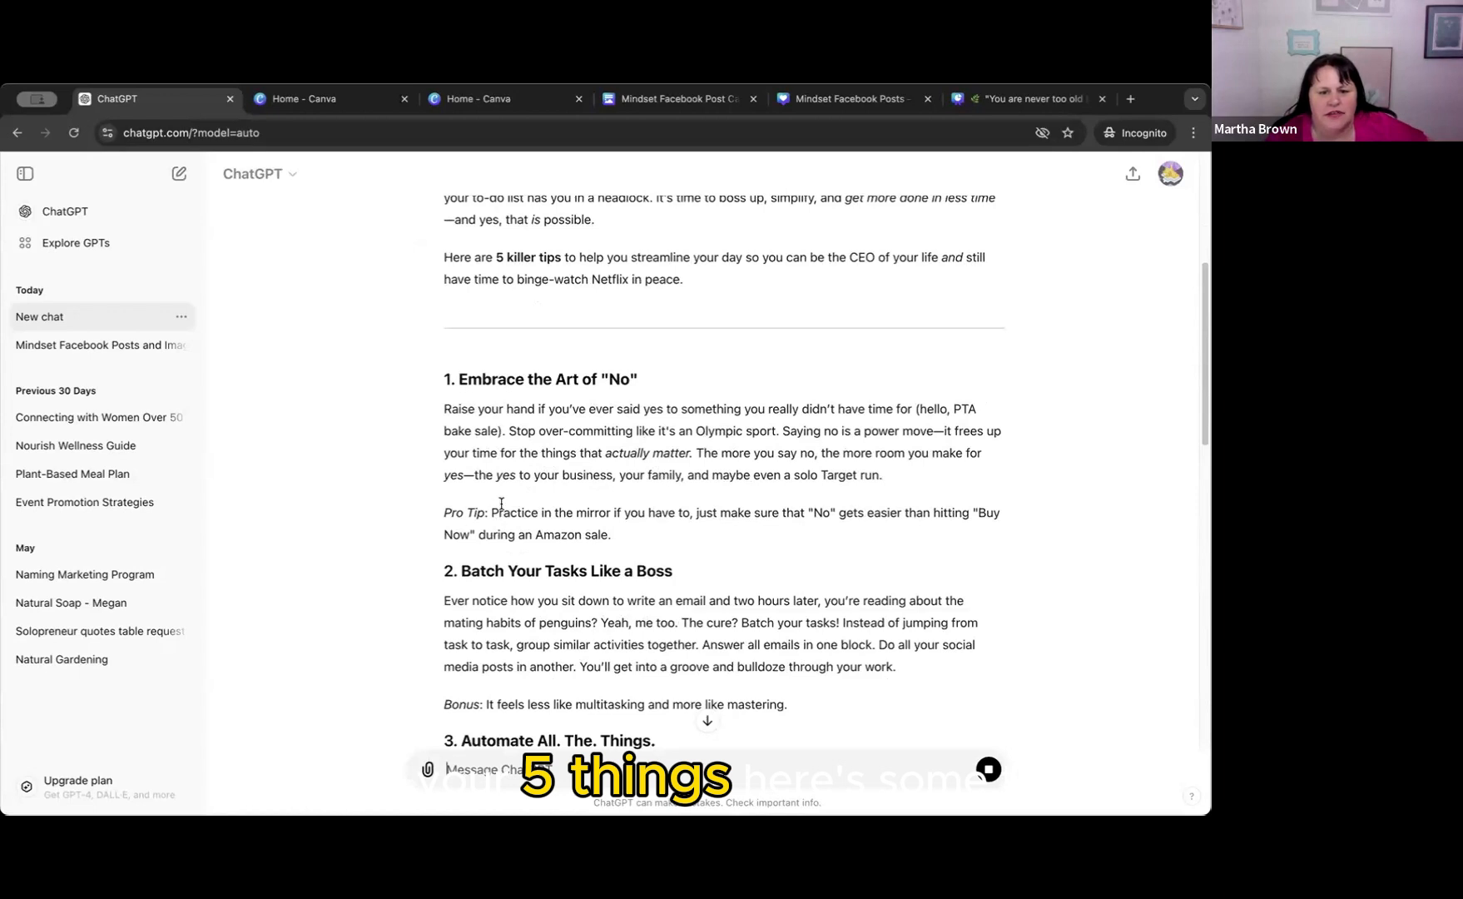
scroll(594, 555, "down", 1)
scroll(593, 555, "down", 1)
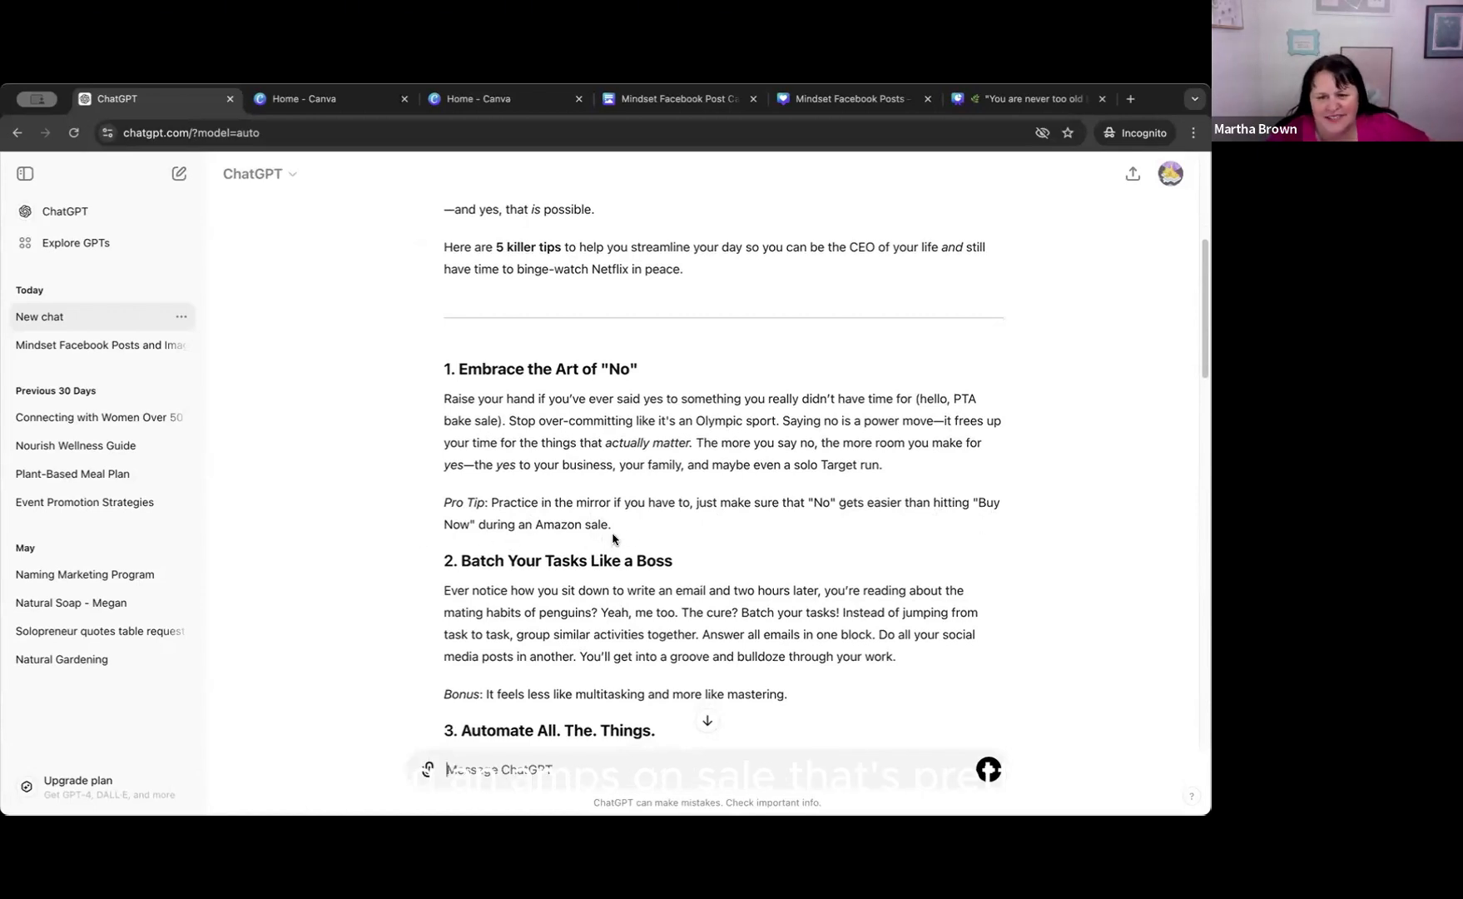
scroll(614, 541, "down", 1)
scroll(614, 535, "down", 1)
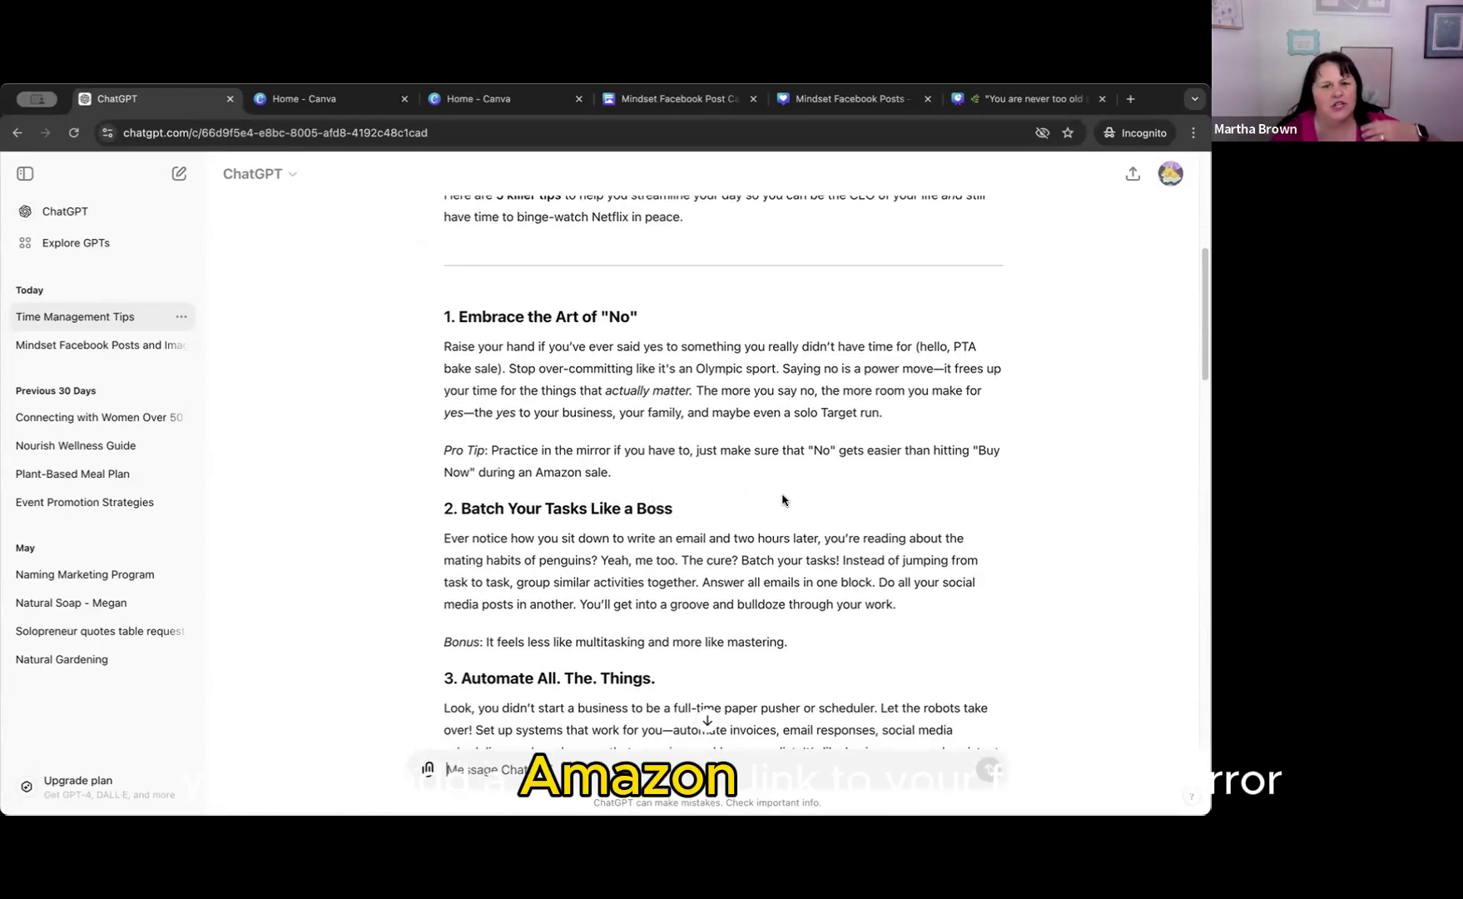
scroll(762, 503, "down", 3)
scroll(759, 503, "up", 1)
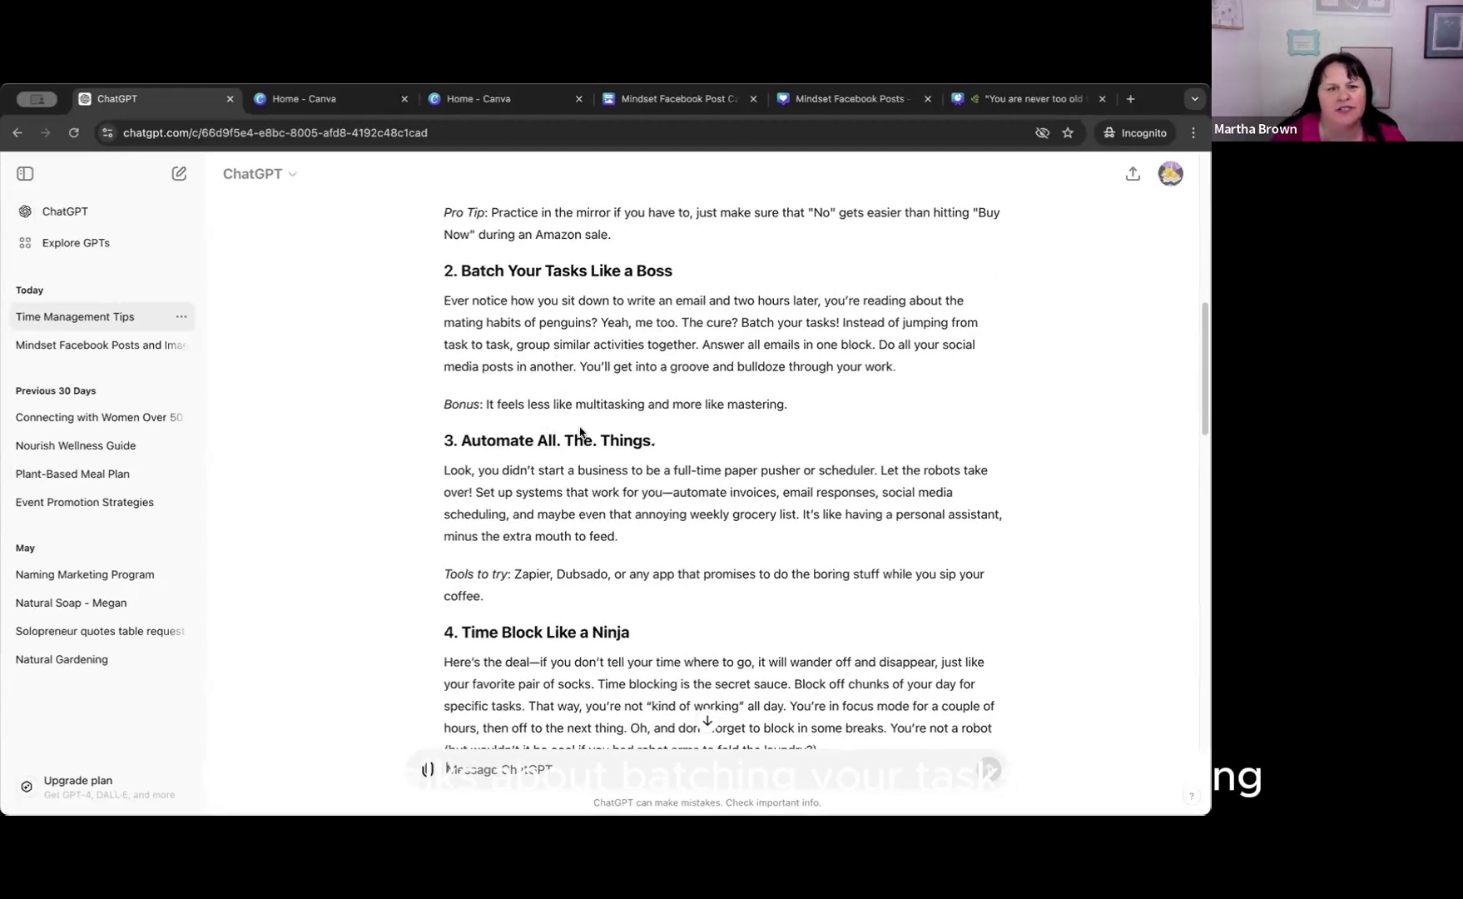
scroll(694, 545, "down", 1)
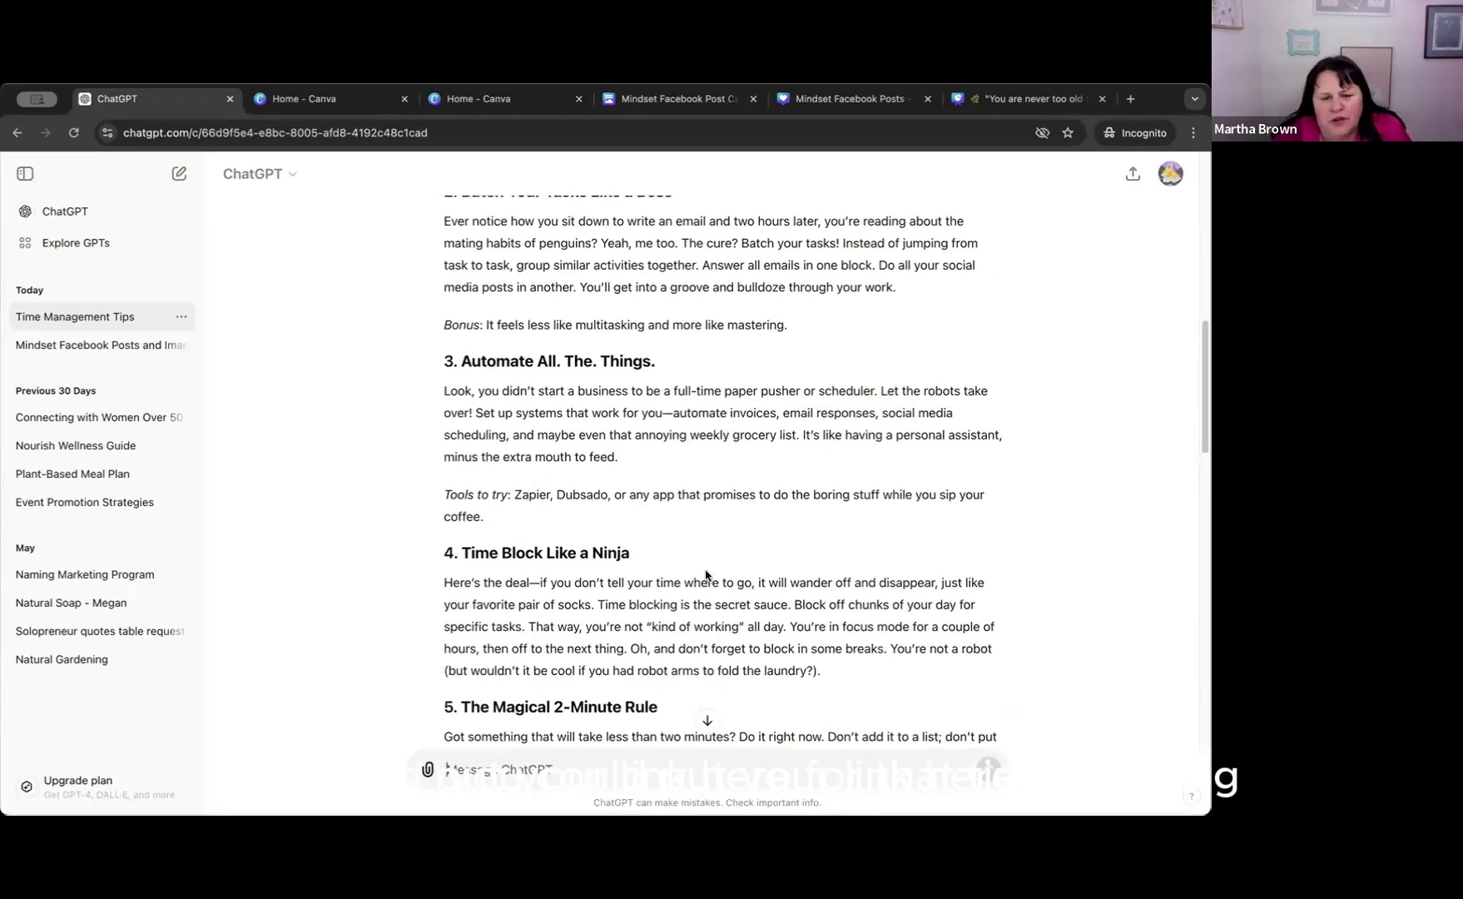
scroll(552, 581, "down", 3)
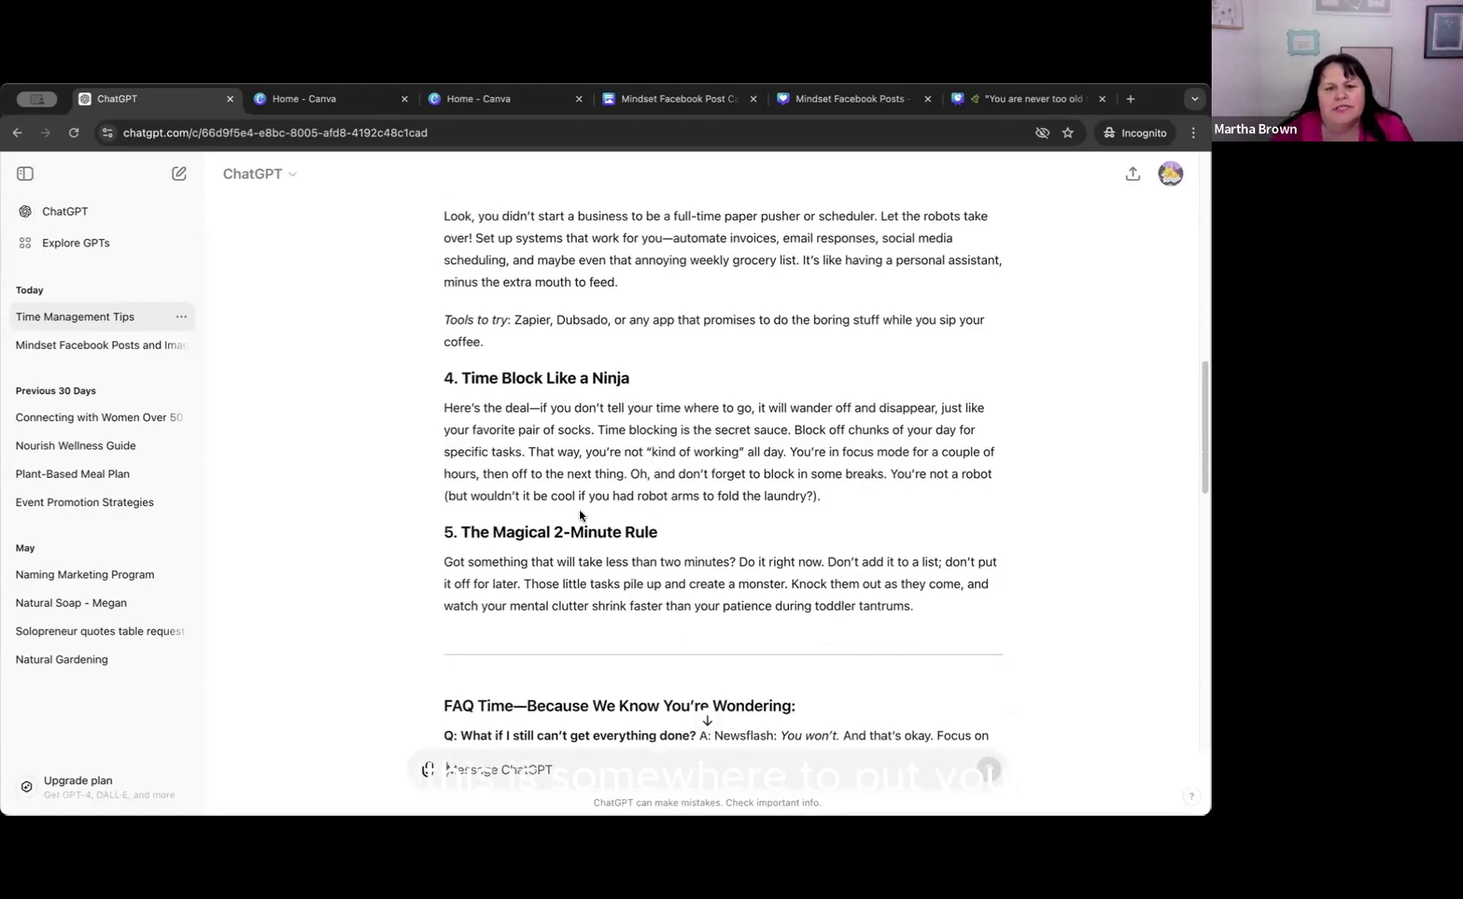
scroll(780, 531, "down", 2)
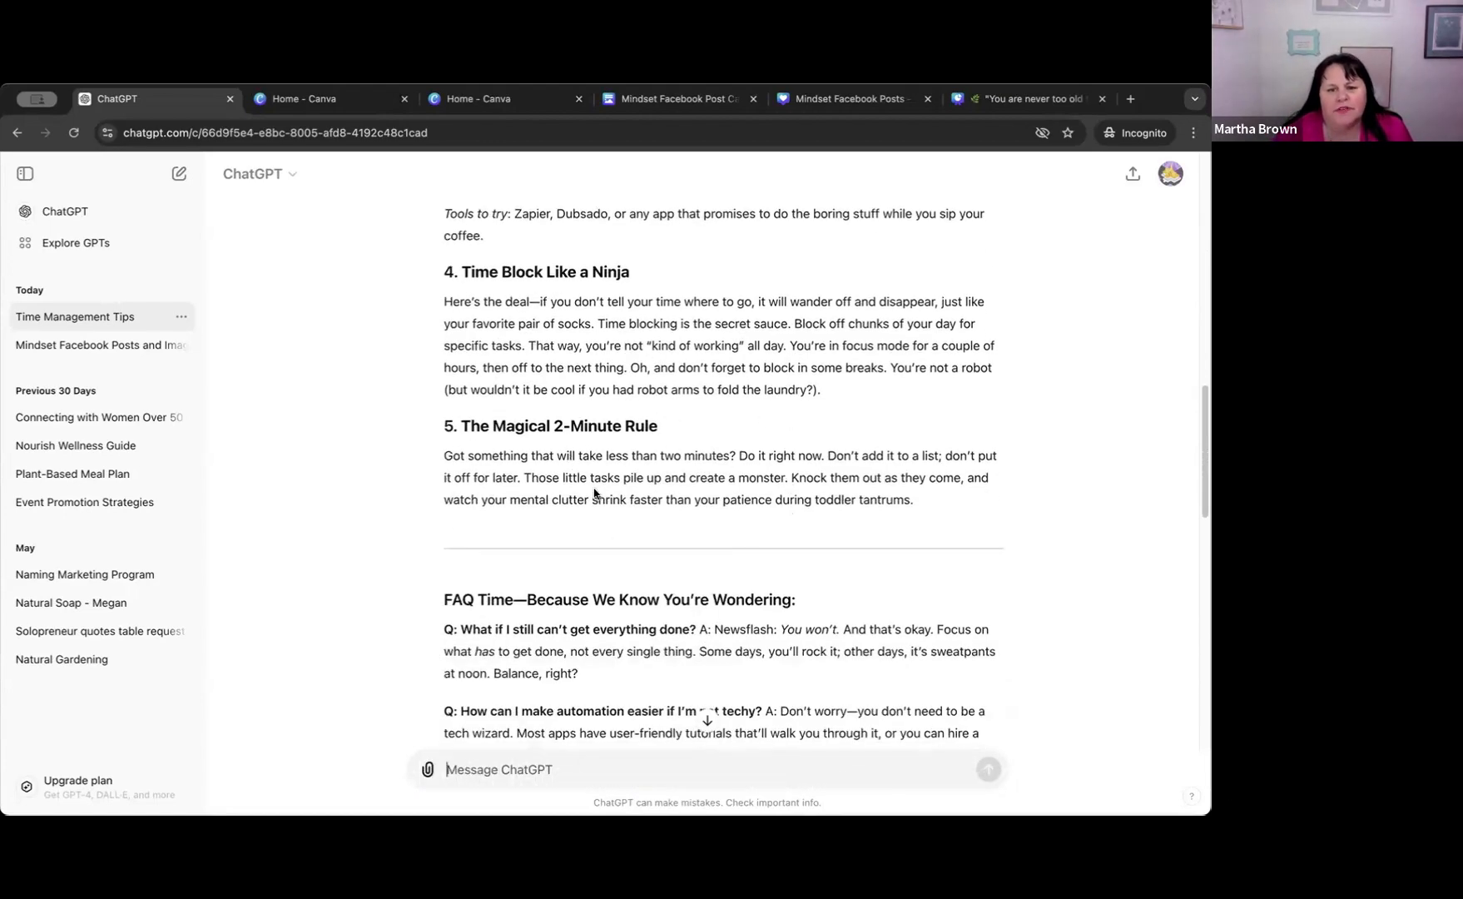
scroll(574, 457, "down", 4)
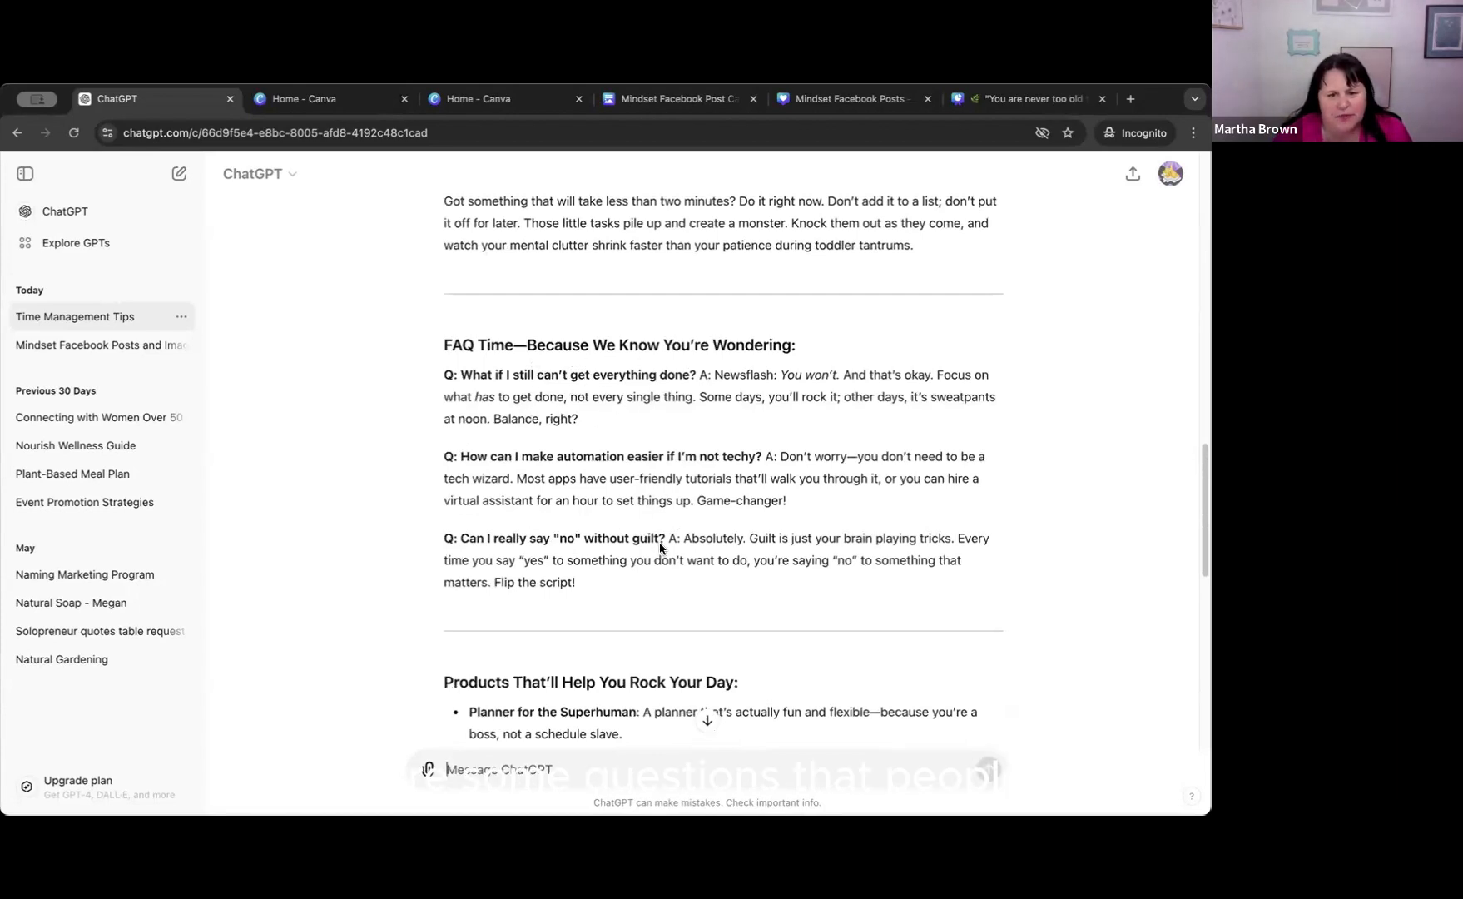
Read the blog post's FAQ, product ideas and call to action, and return to the original prompt and title.
scroll(660, 542, "down", 1)
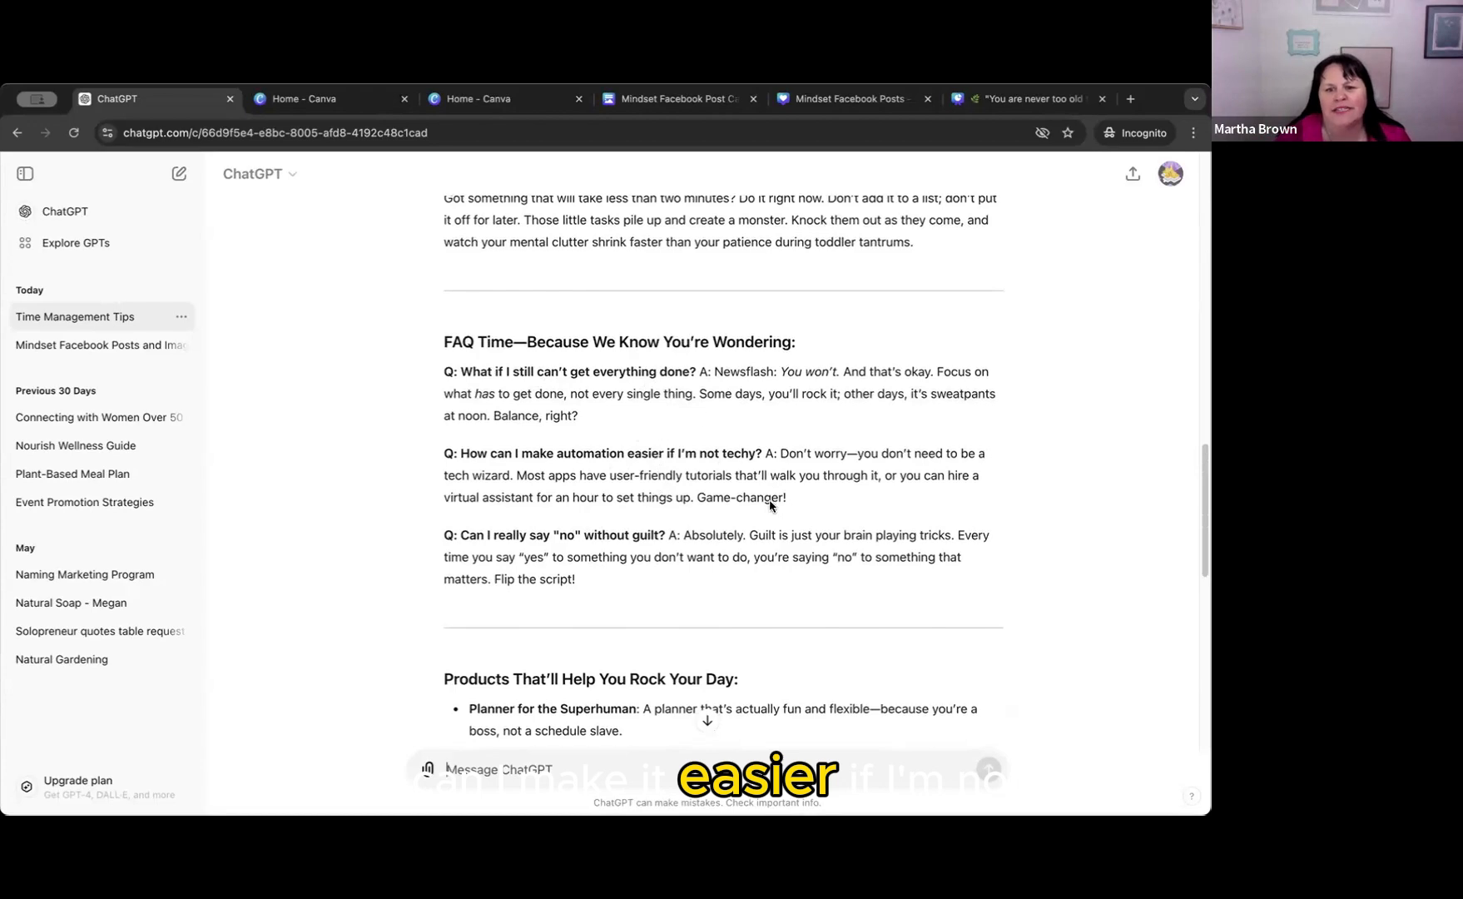
scroll(728, 586, "down", 3)
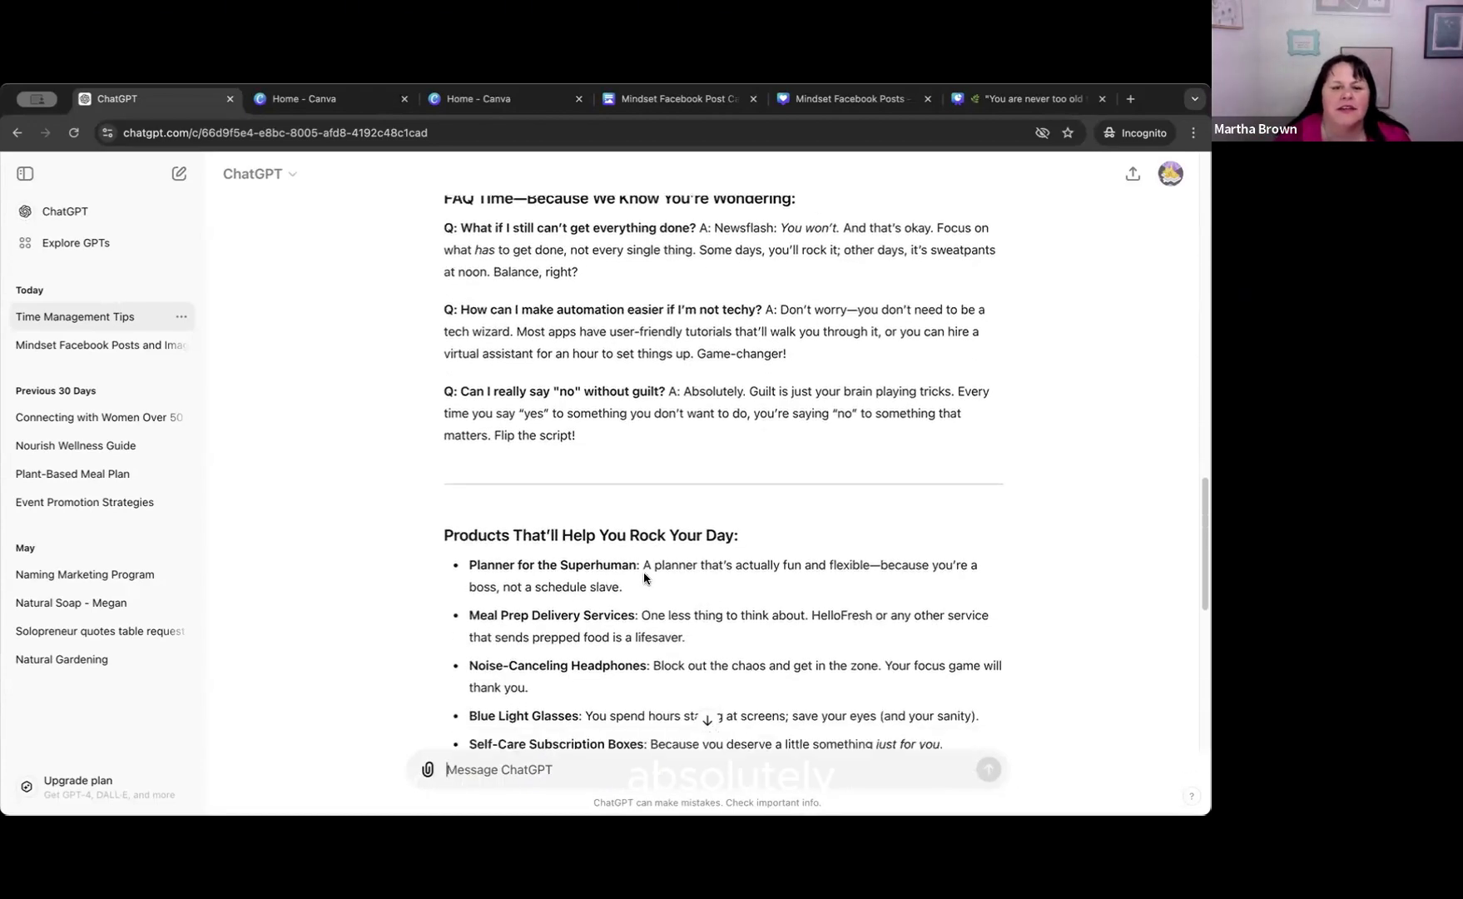
scroll(645, 579, "down", 1)
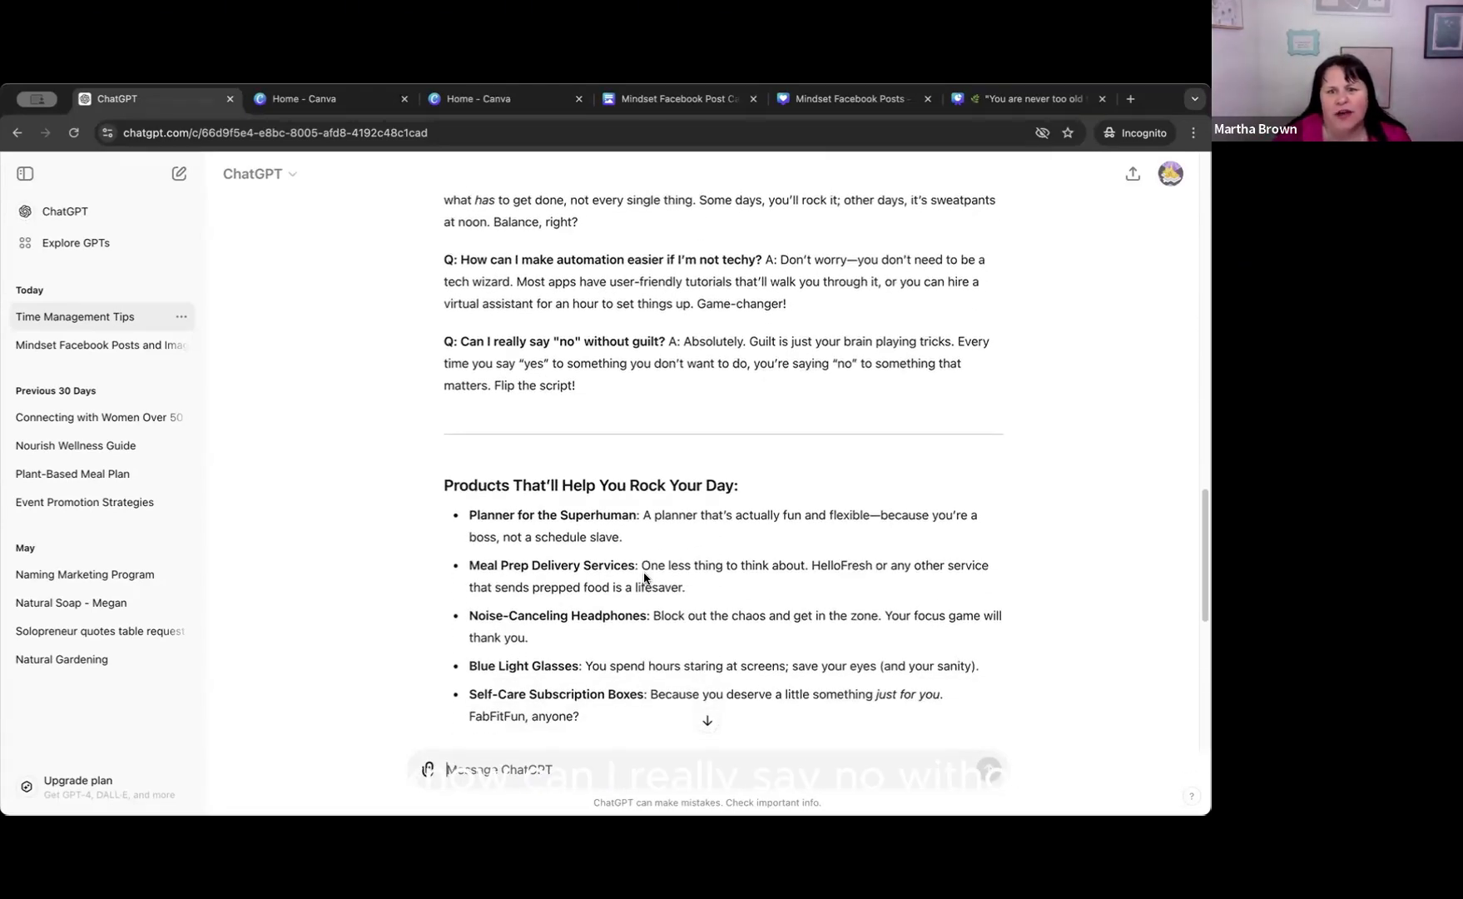
scroll(645, 578, "down", 3)
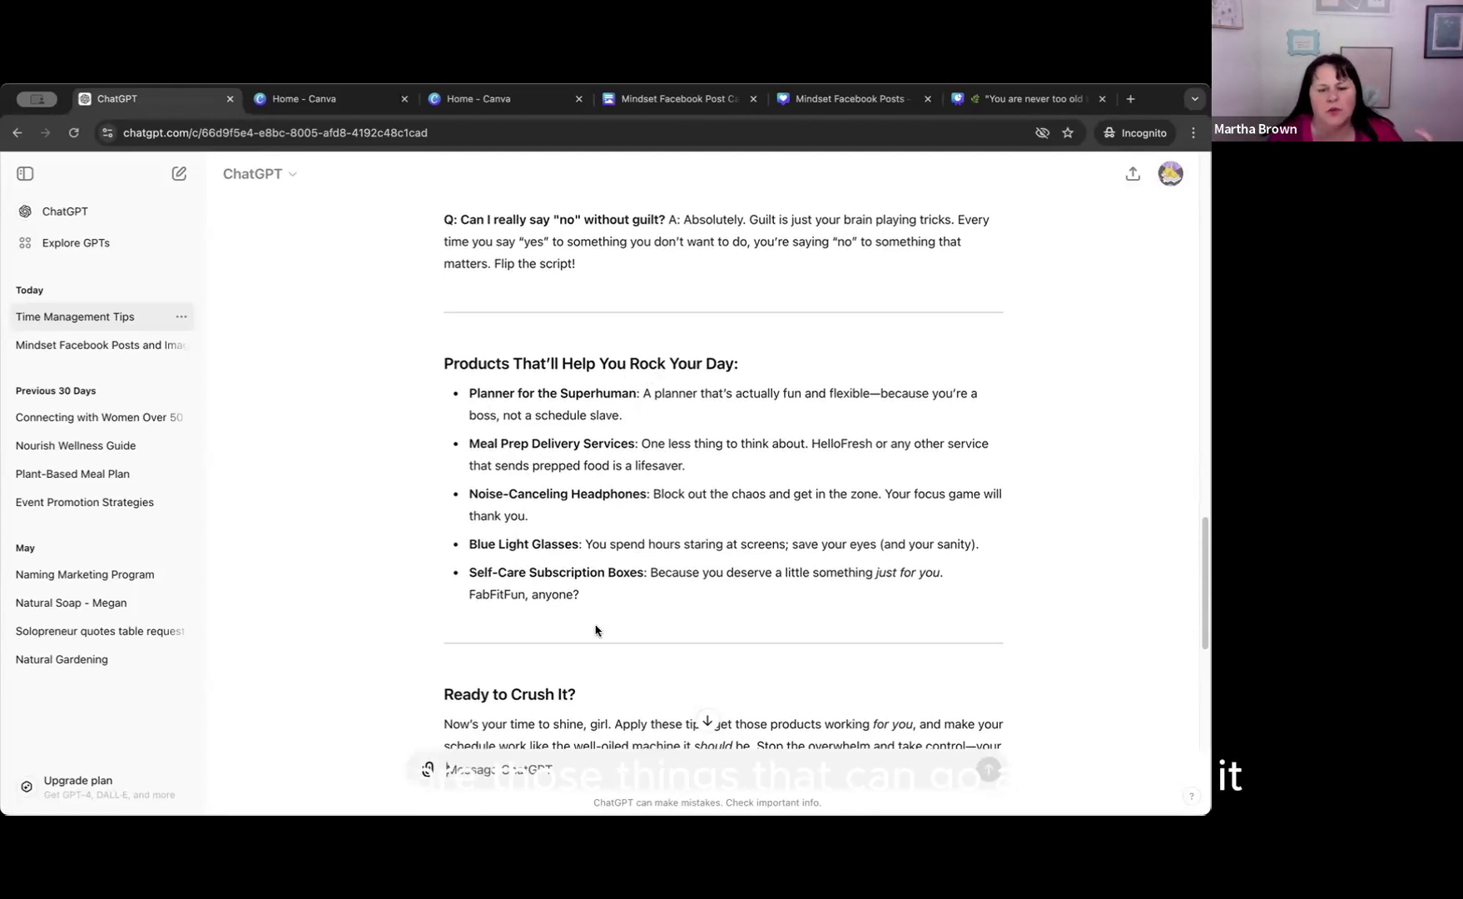
scroll(579, 612, "down", 4)
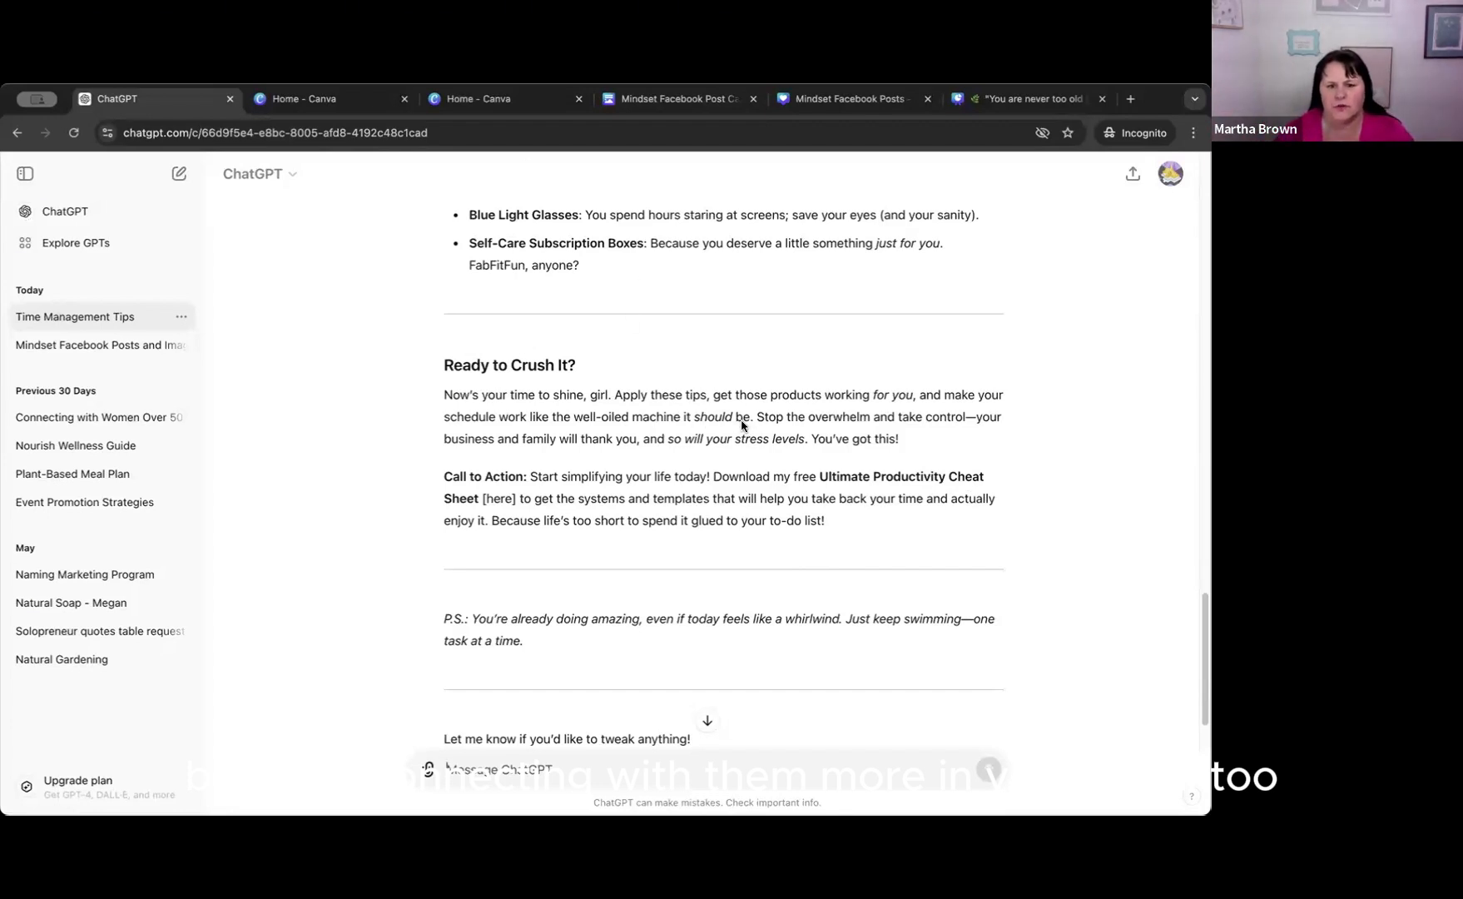
scroll(742, 425, "down", 1)
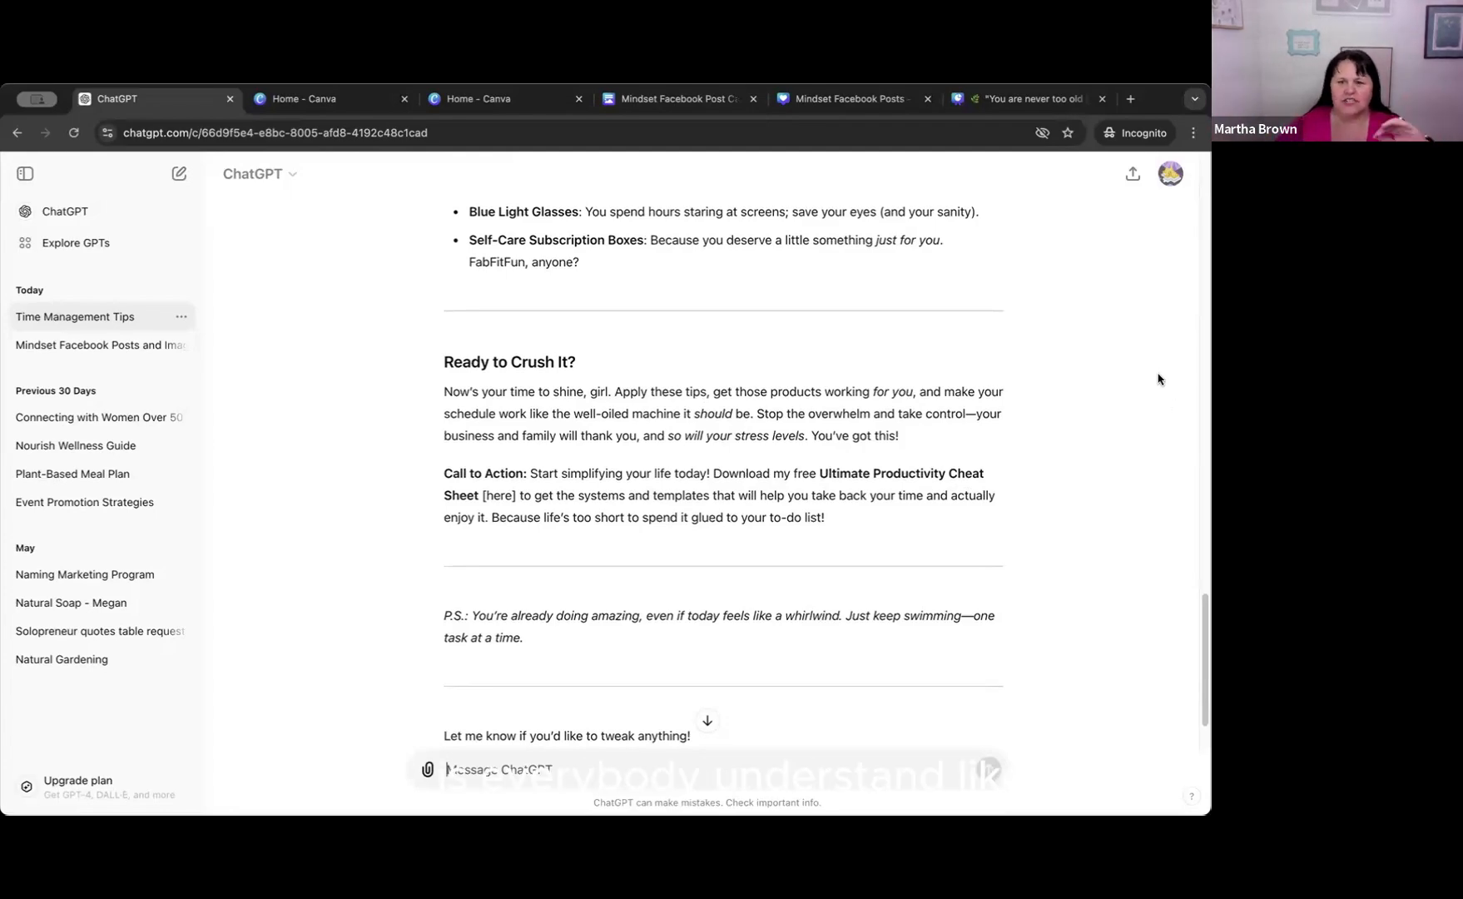
scroll(1160, 375, "up", 13)
scroll(977, 407, "up", 15)
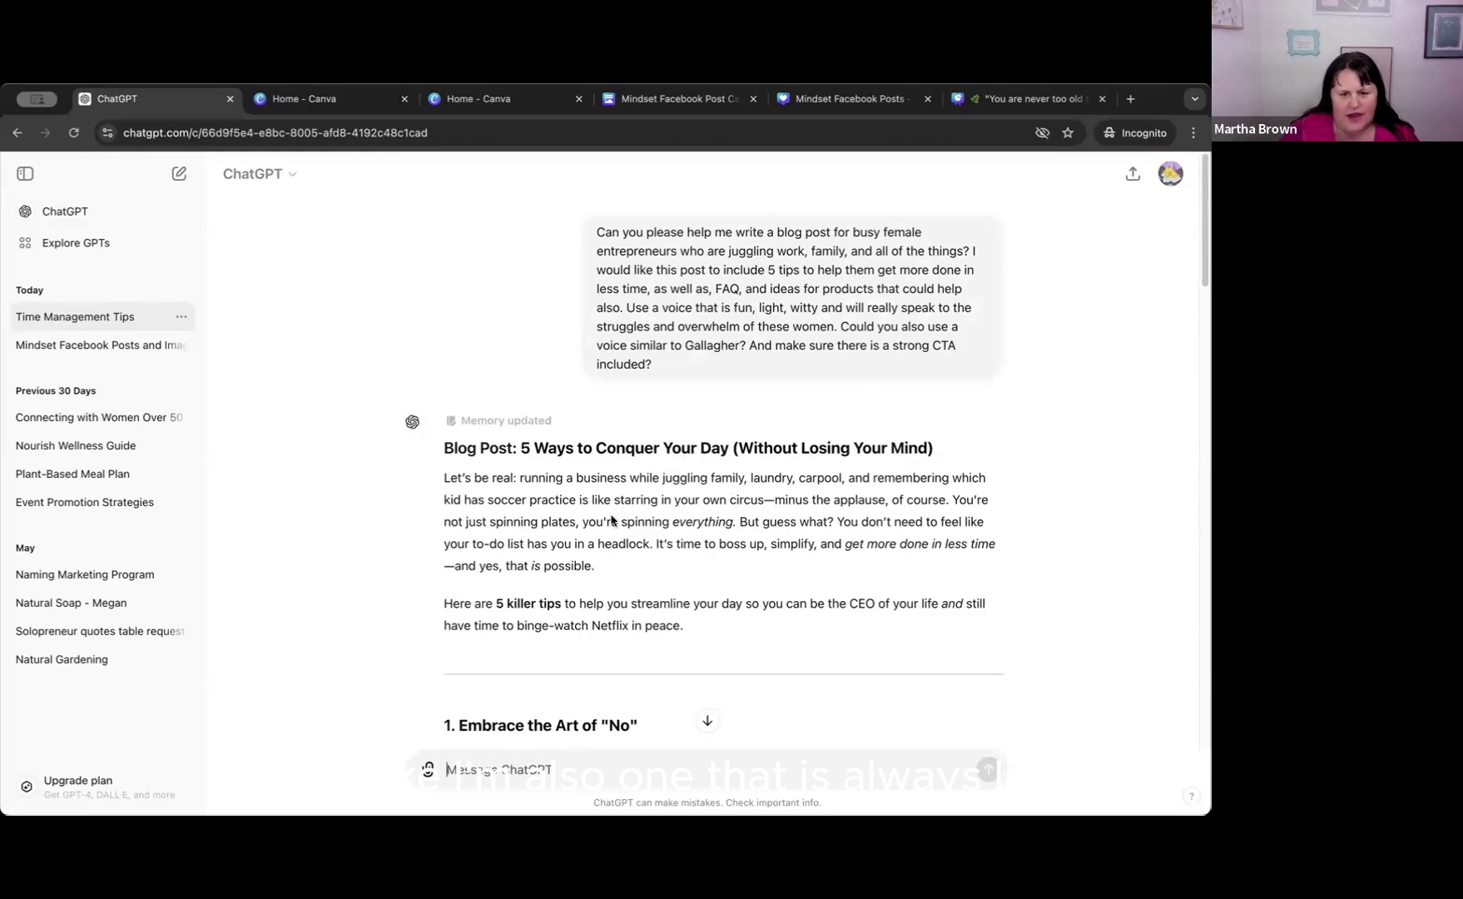
Start a follow-up prompt with "I decided to go a different route. Could".
type("This")
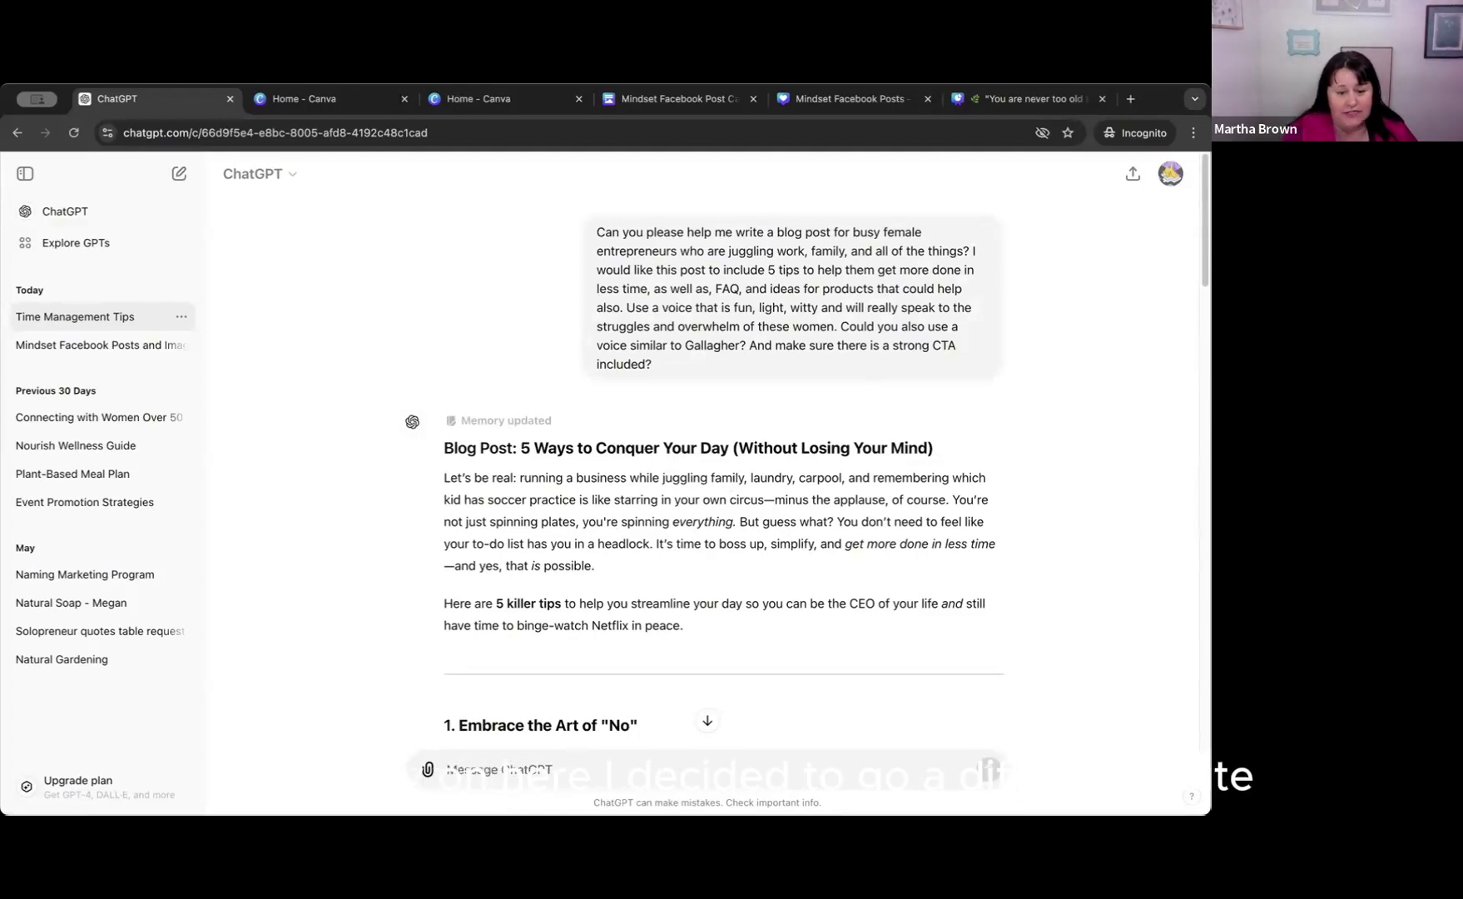
type("cide")
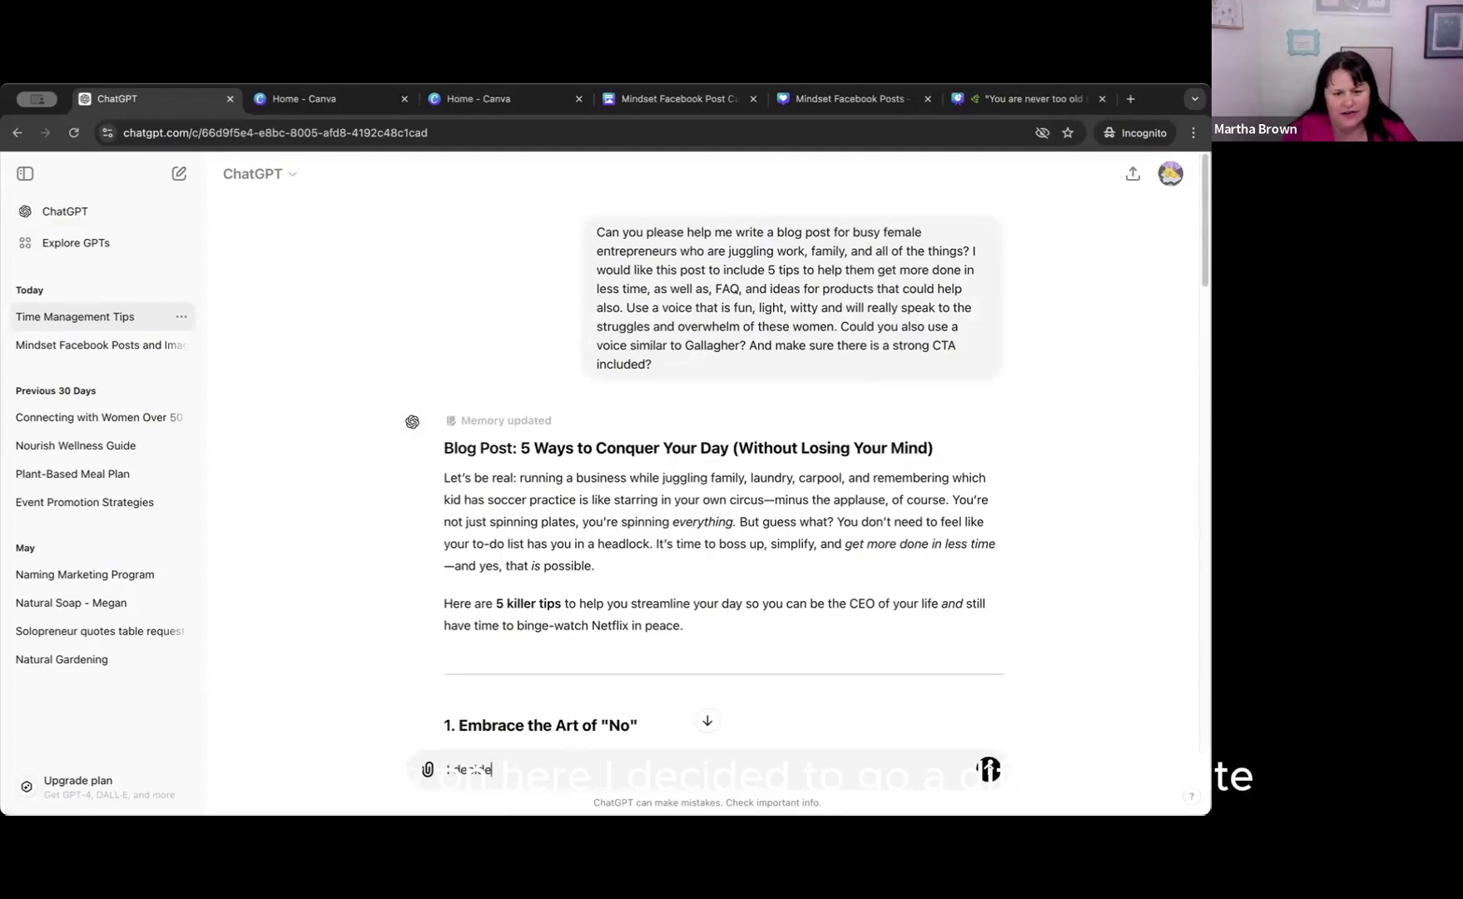
type("d to go a different route. ")
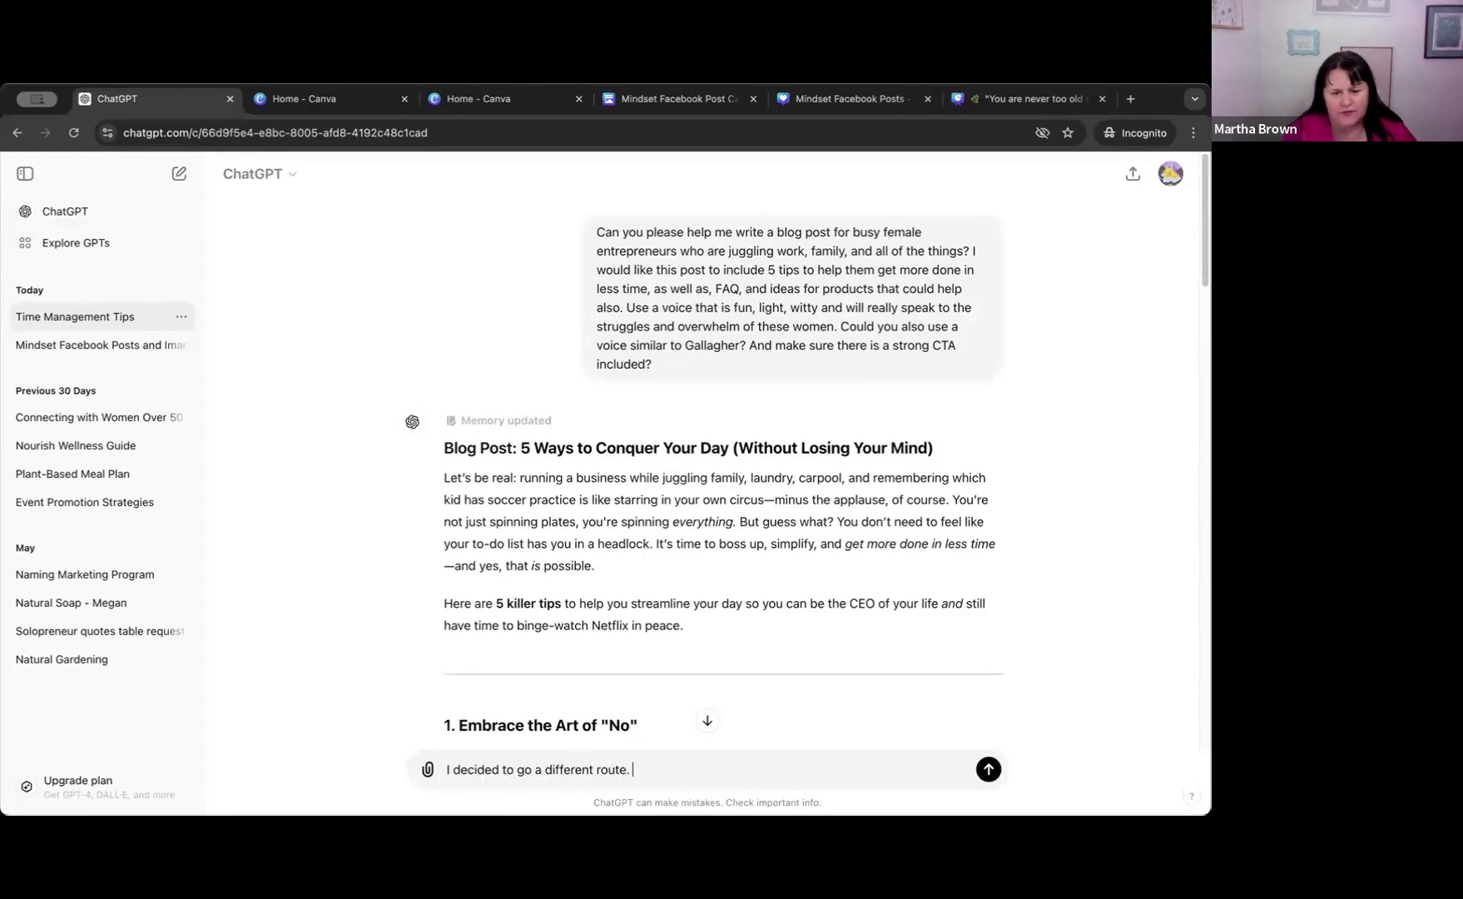
type("Couldou")
key("BackSpace")
key("BackSpace")
key("BackSpace")
key("BackSpace")
key("BackSpace")
key("BackSpace")
key("BackSpace")
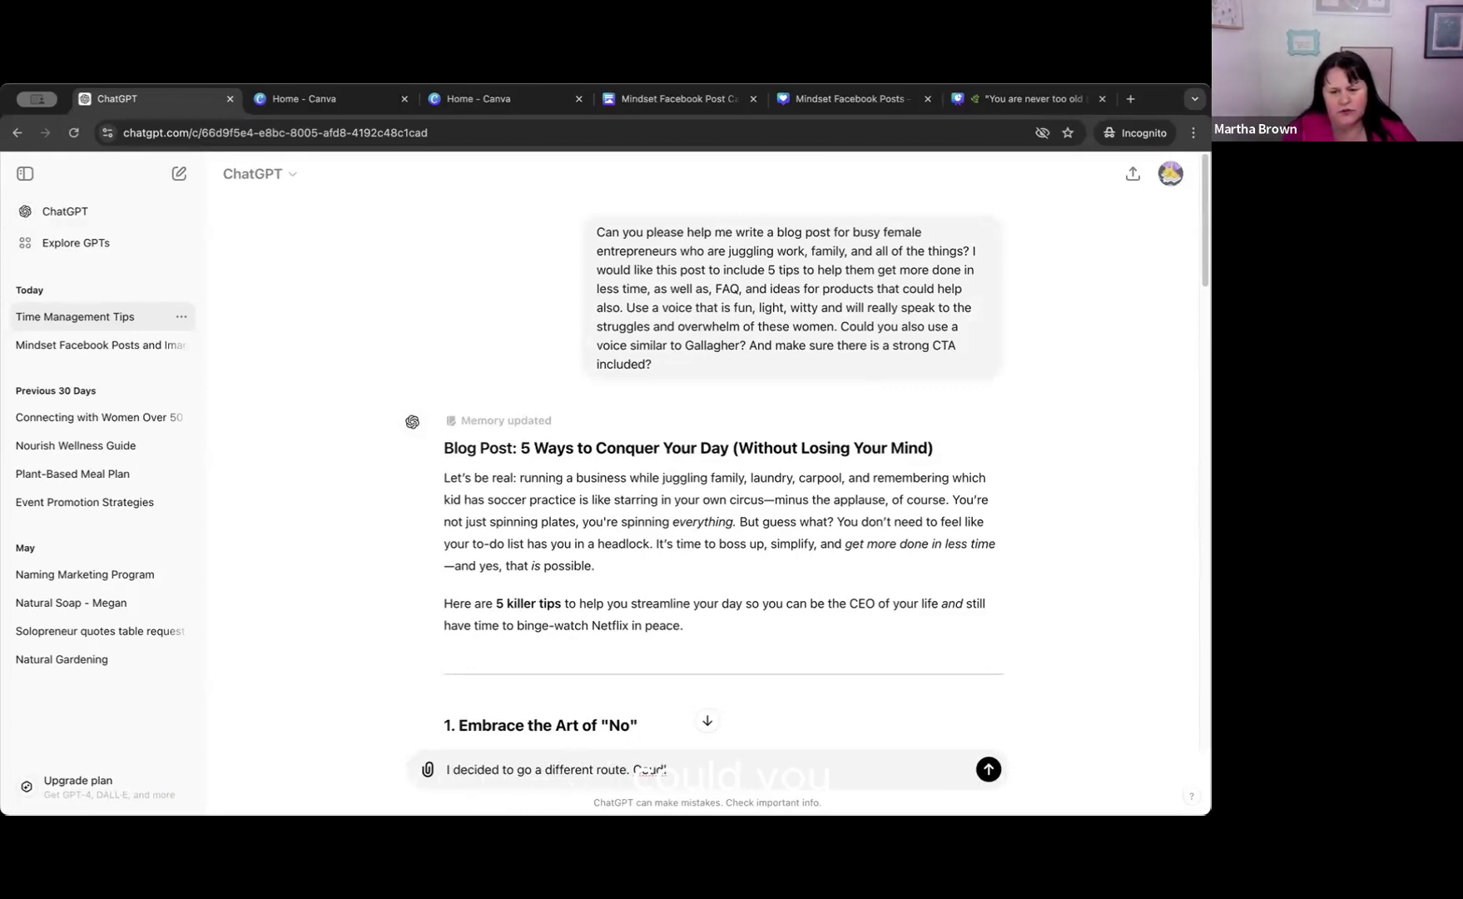
type("uld rea")
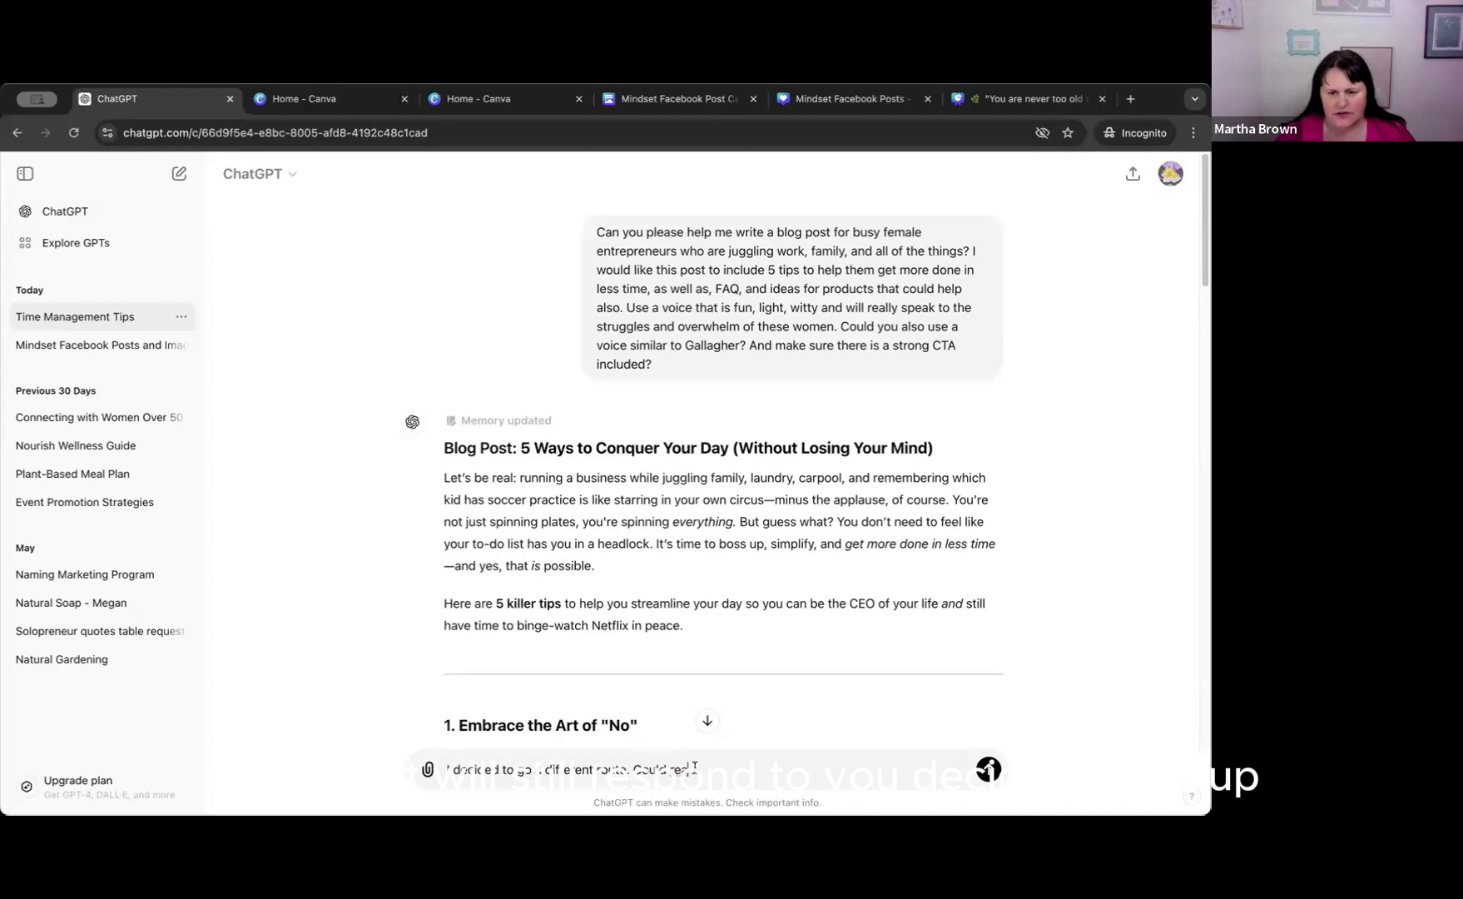
key("BackSpace")
key("BackSpace")
key("BackSpace")
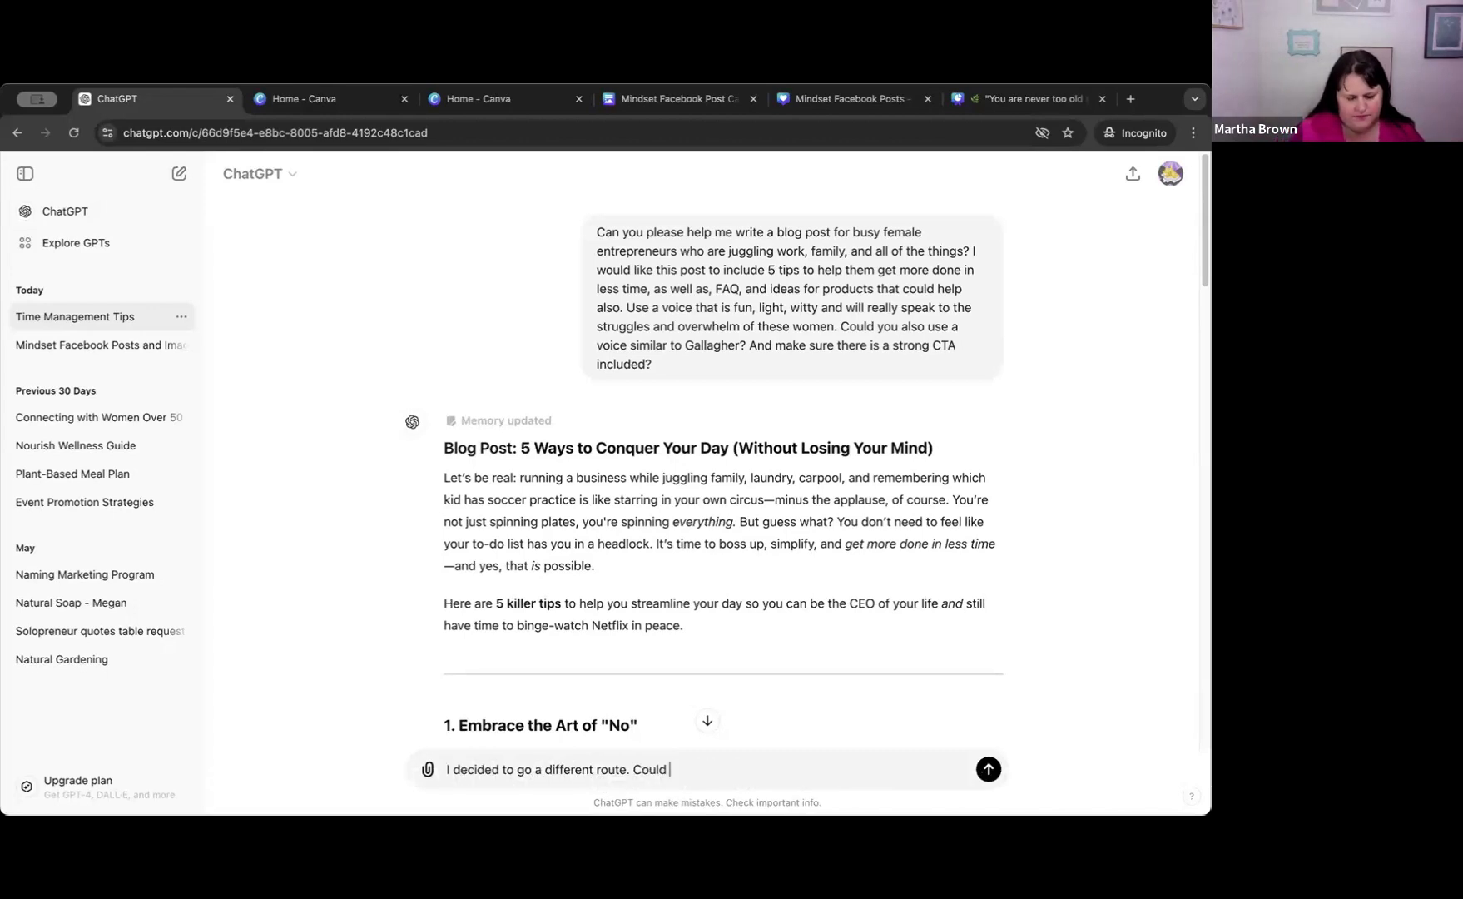
Continue the follow-up prompt with "you rewrite this in the tone of Agatha Christie".
type("you re")
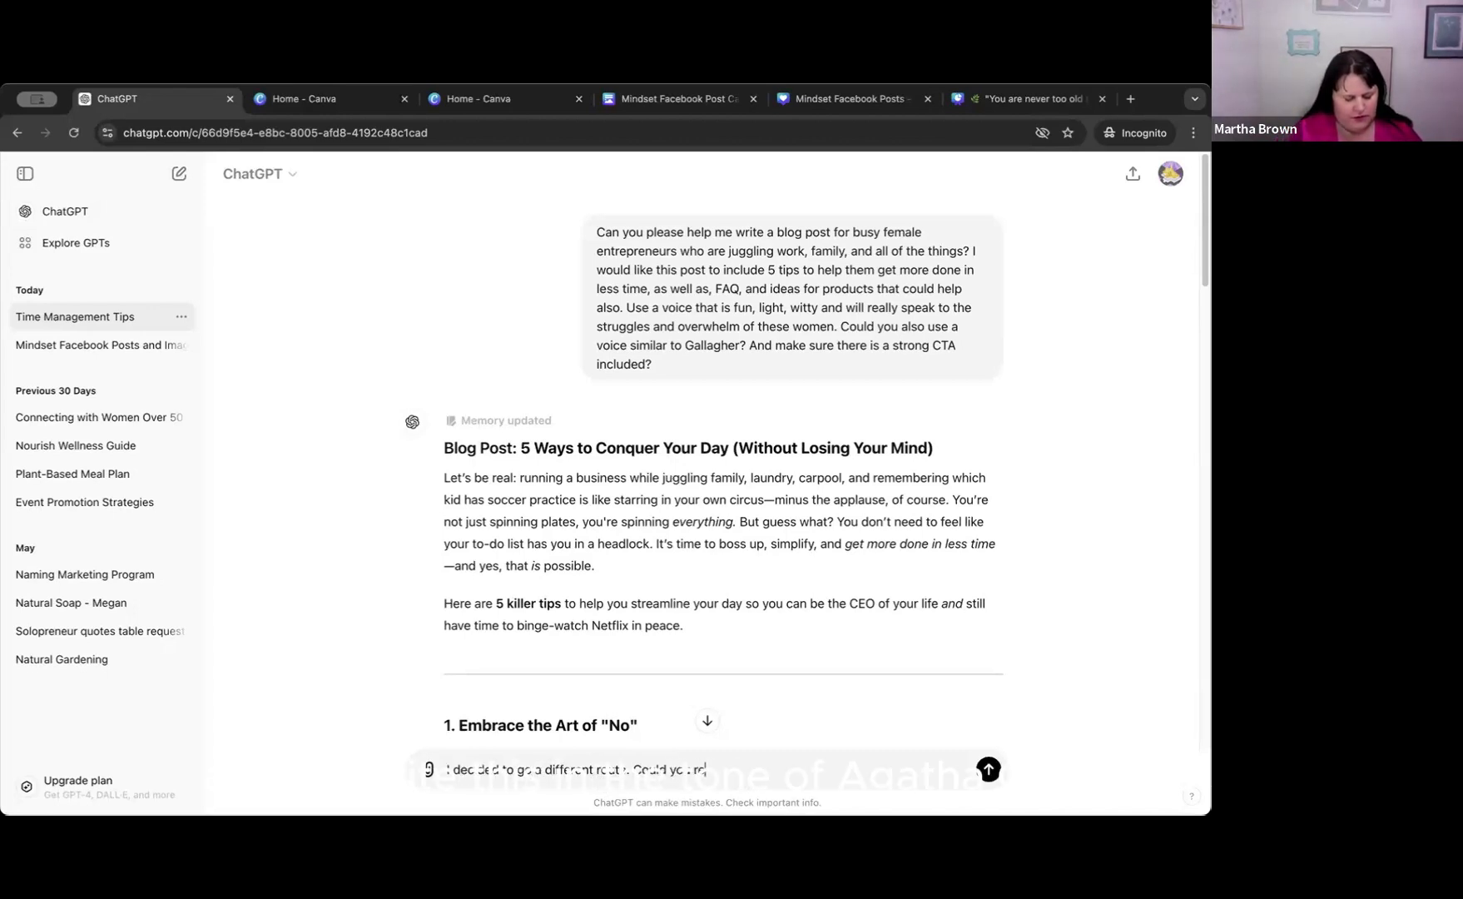
type("write this in the")
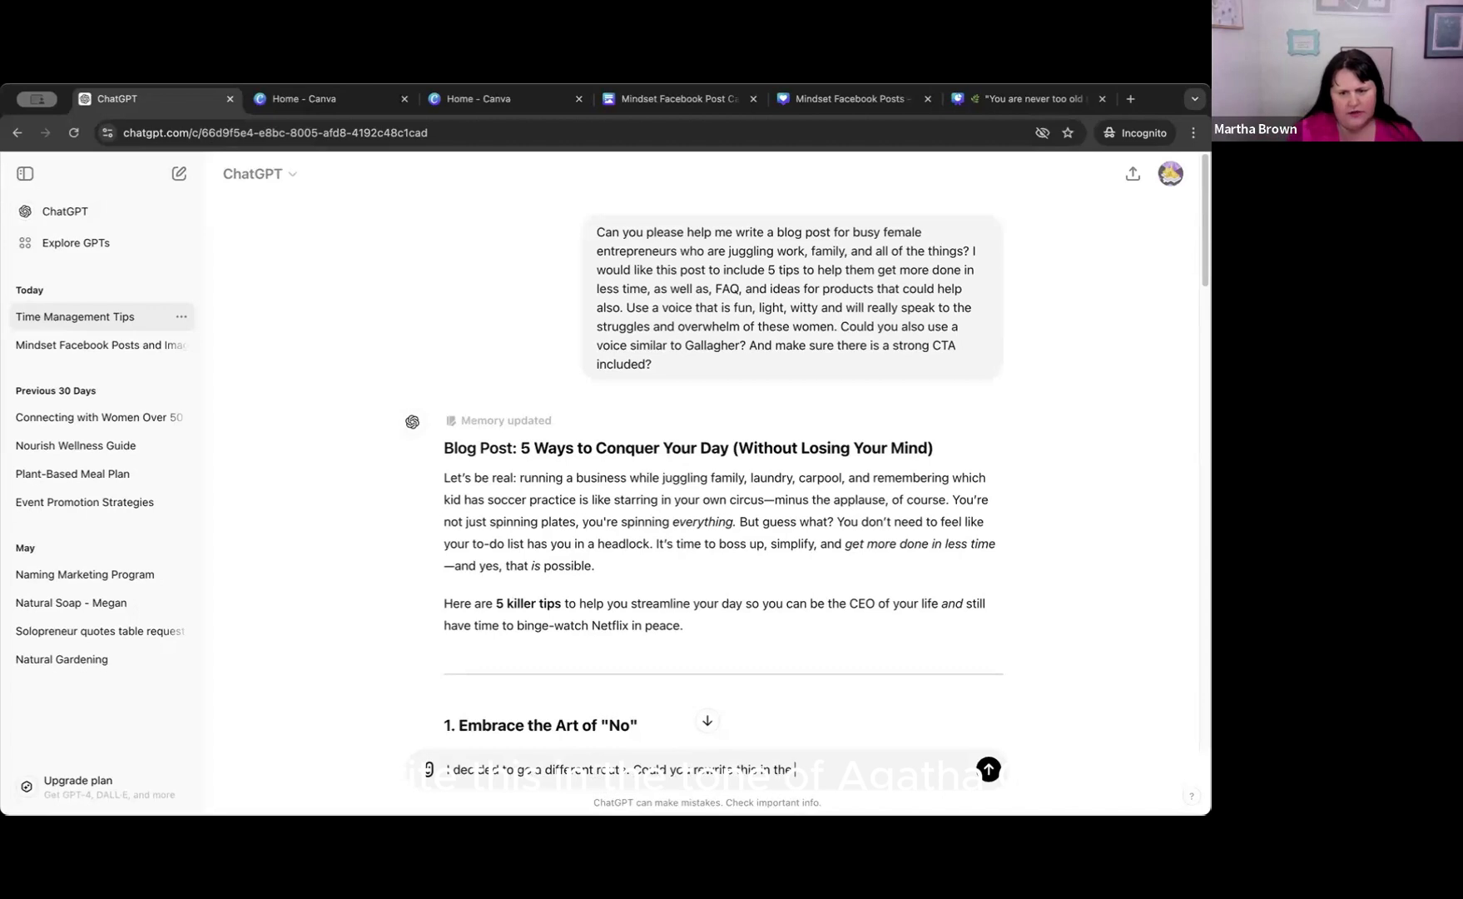
type(" tone of A")
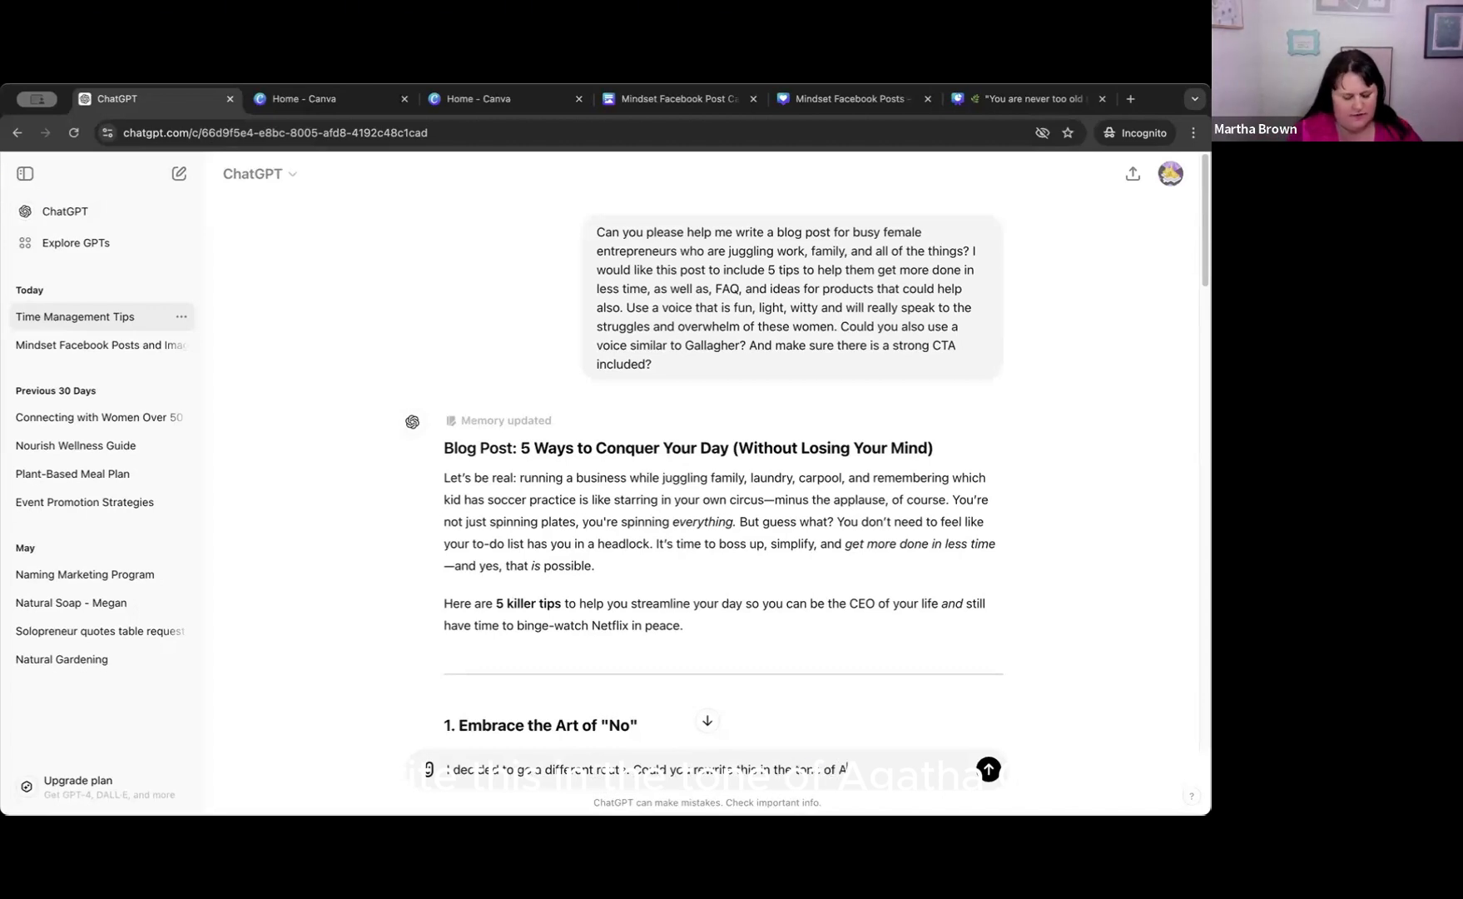
type("gatha Chris")
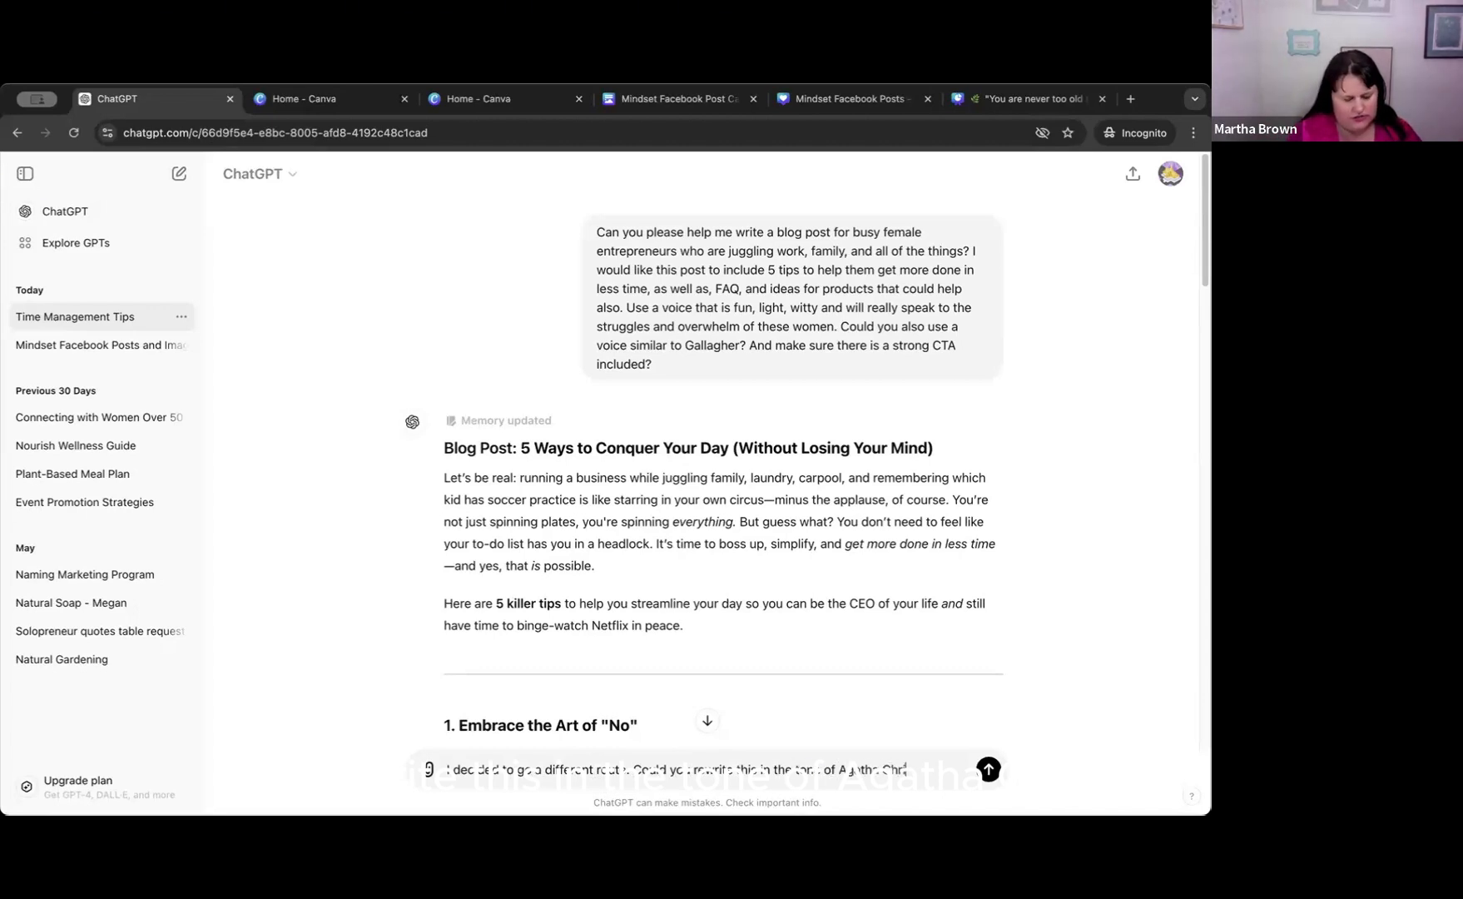
type("tie ")
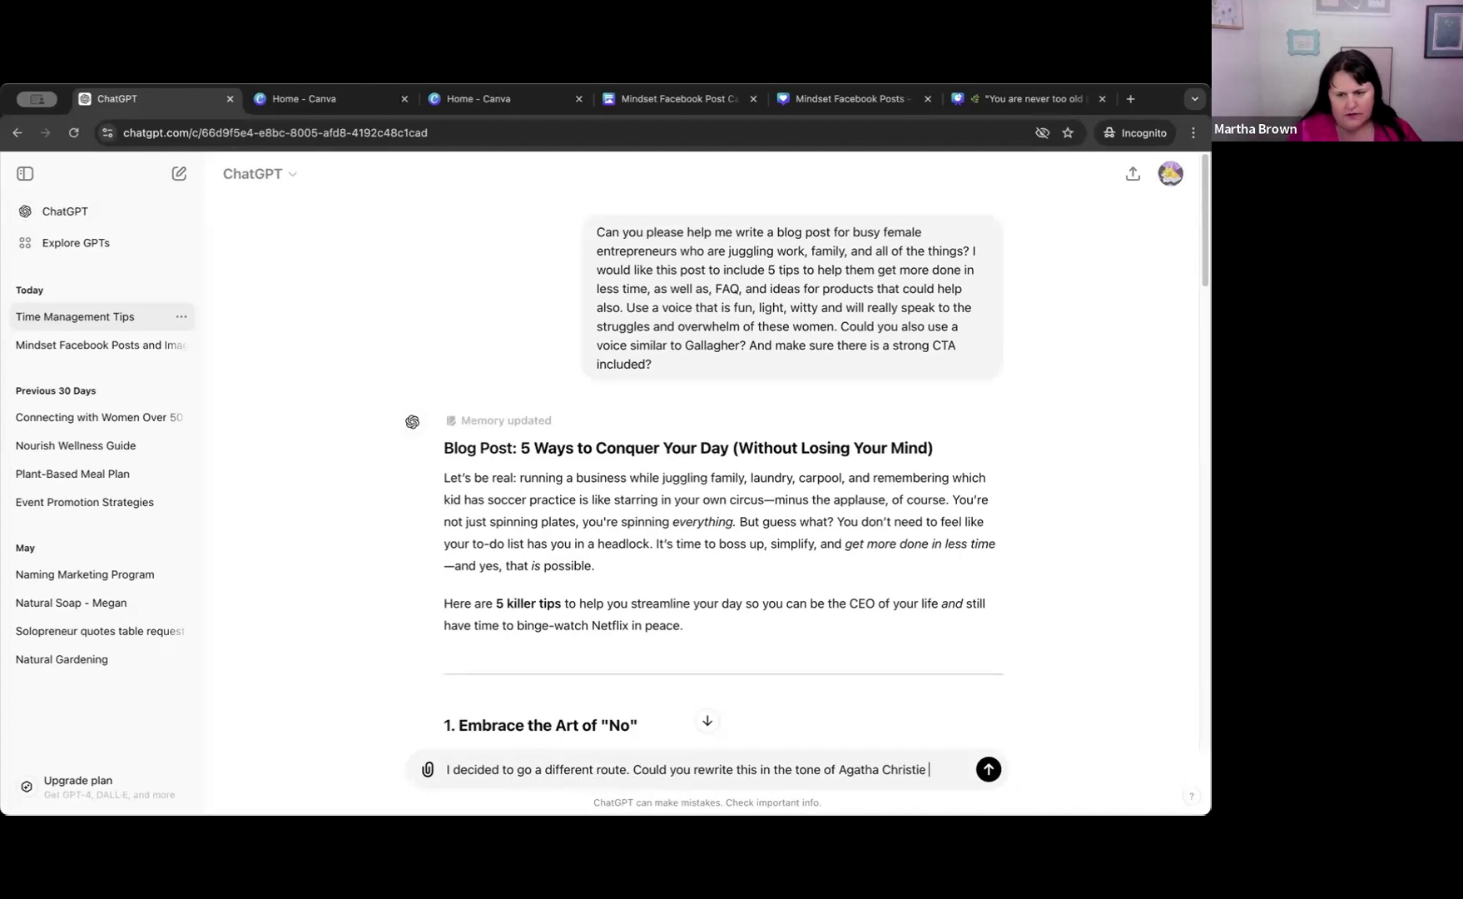
type("murd")
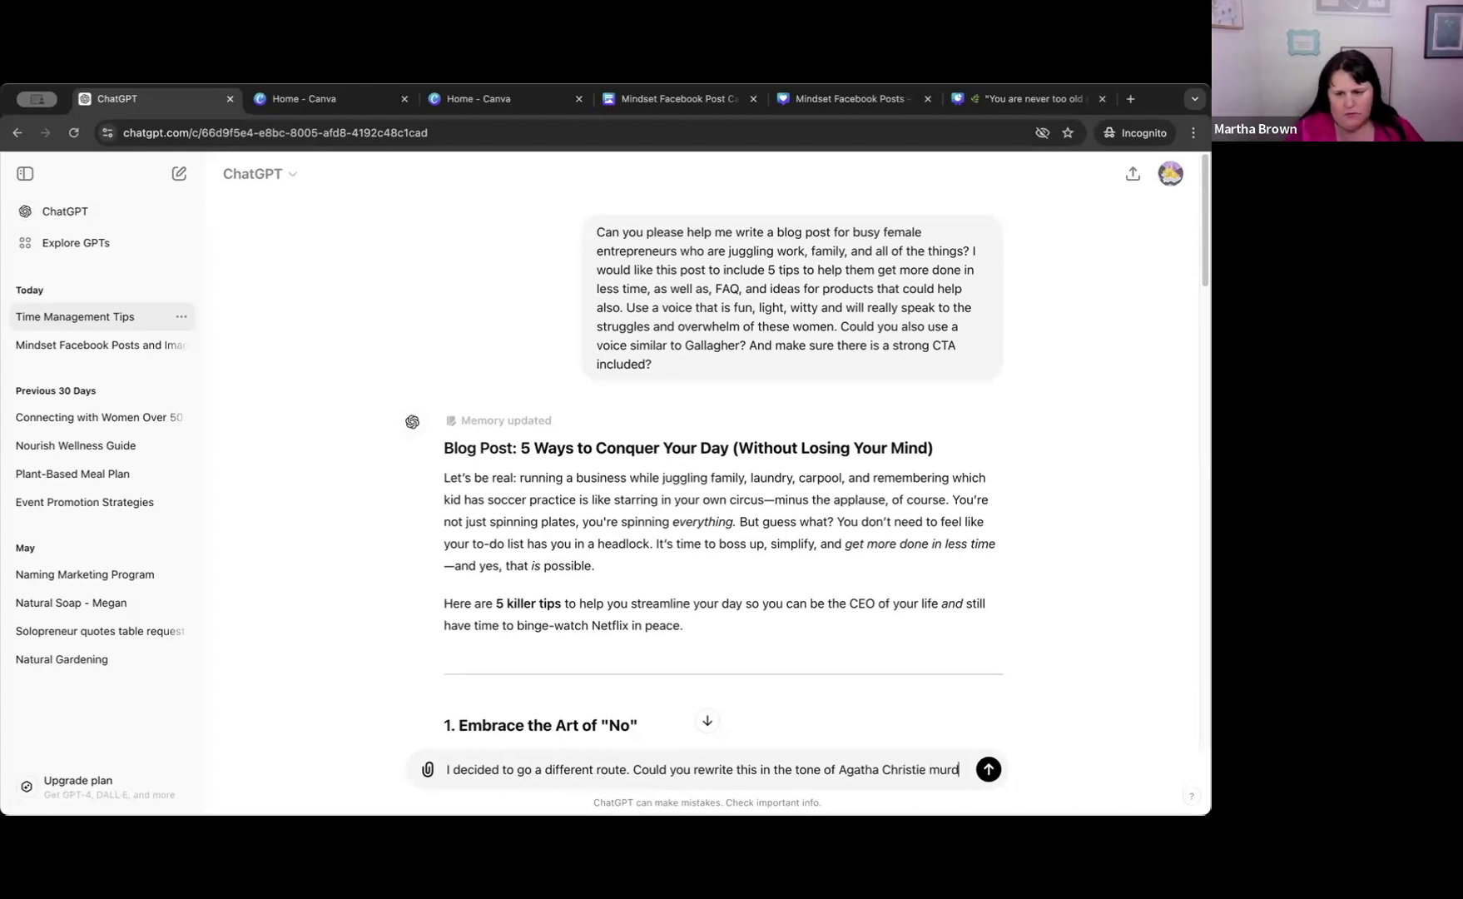
type("er mysteres")
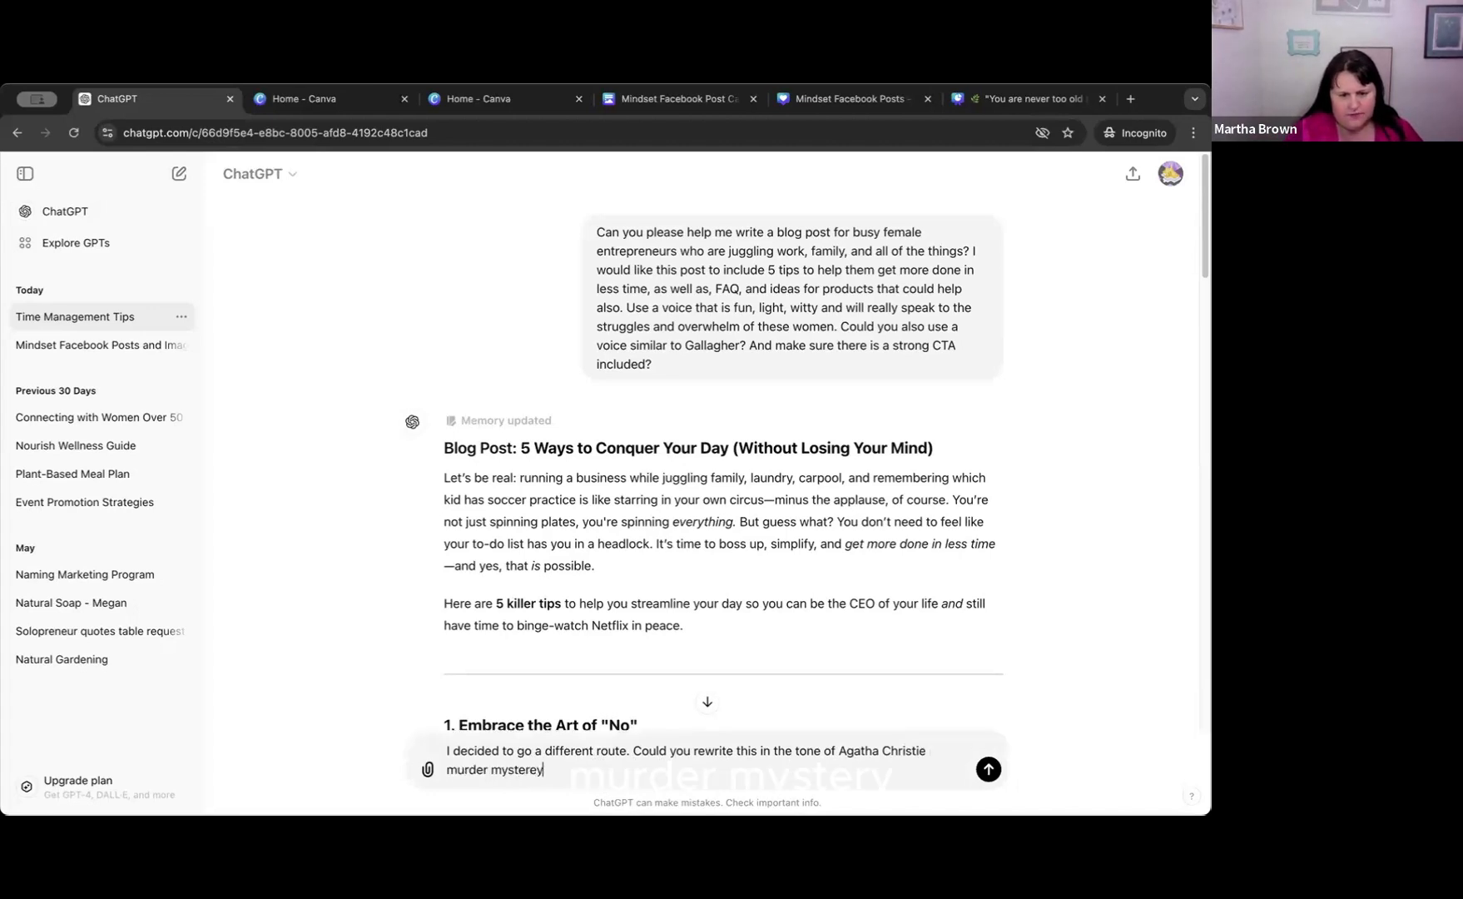
Finish the follow-up prompt with "murder mystery please?" and submit it.
key("BackSpace")
key("BackSpace")
type("y plea")
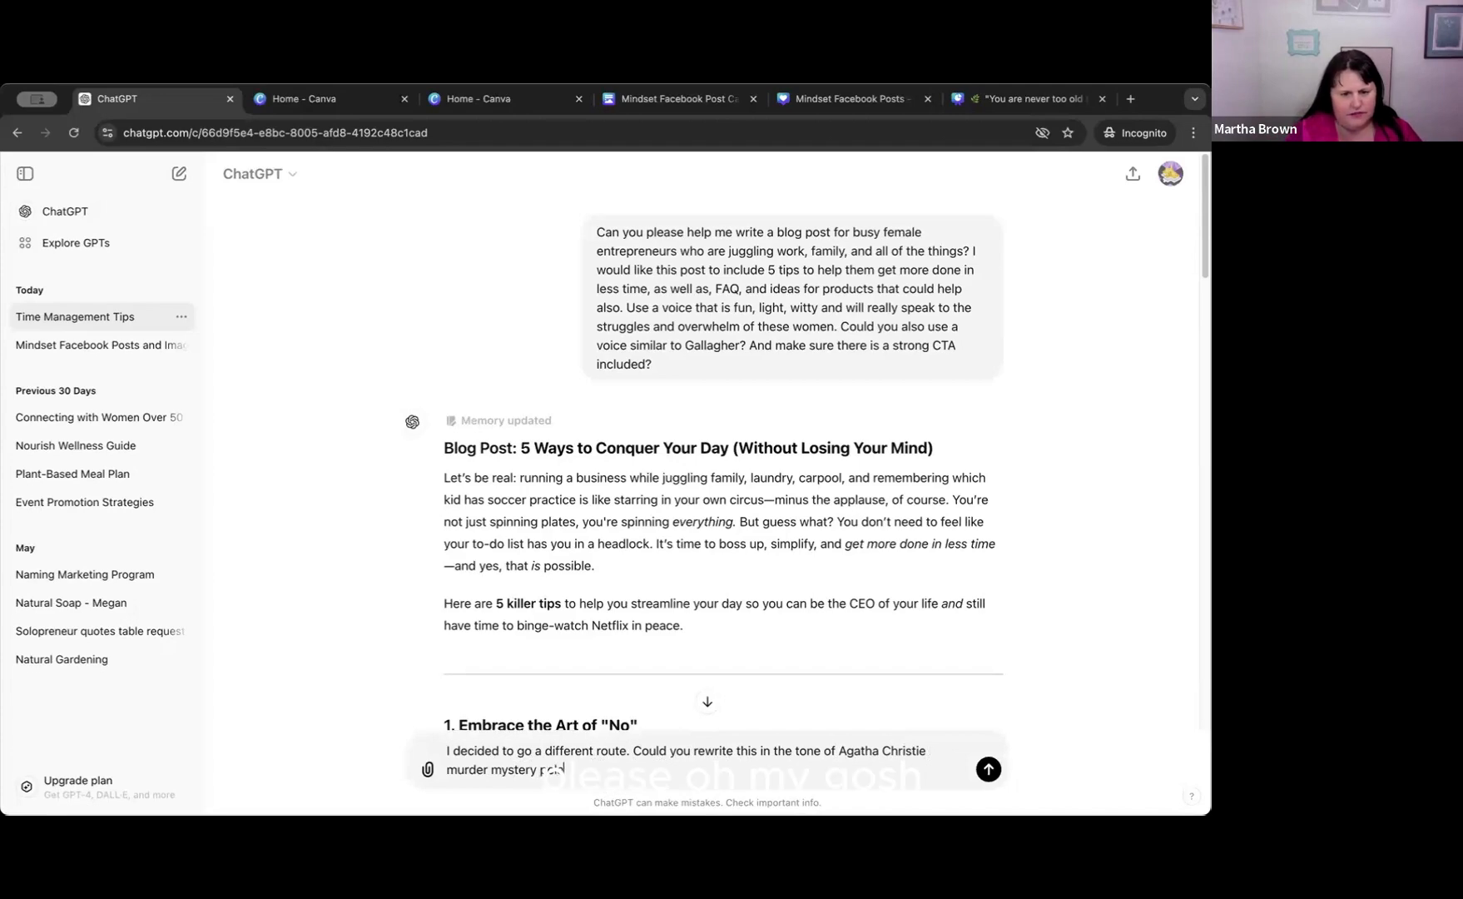
key("BackSpace")
key("BackSpace")
key("BackSpace")
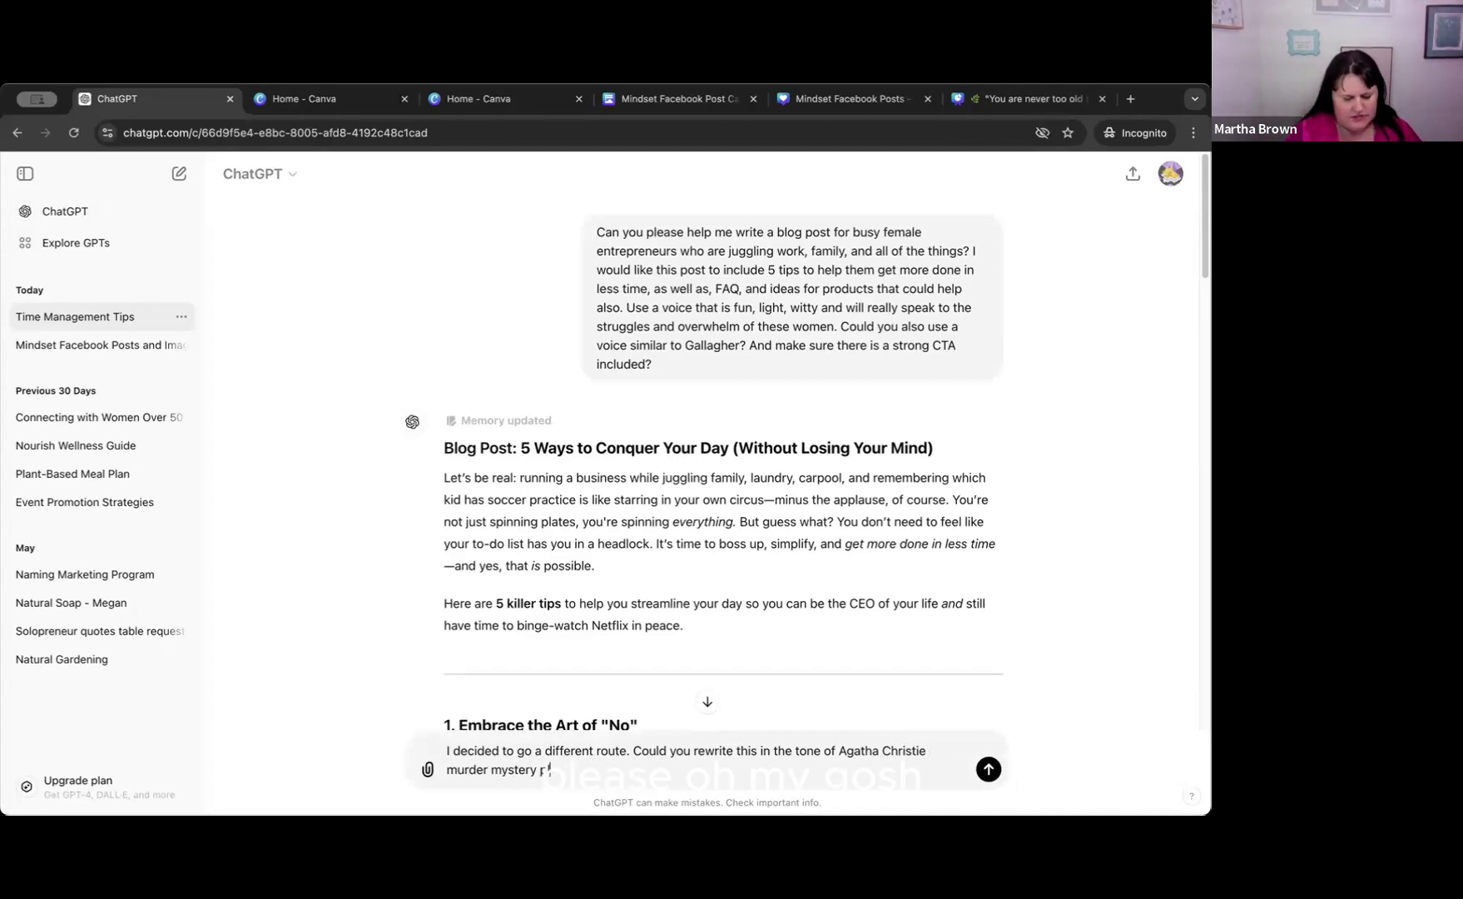
type("lease?")
key("Return")
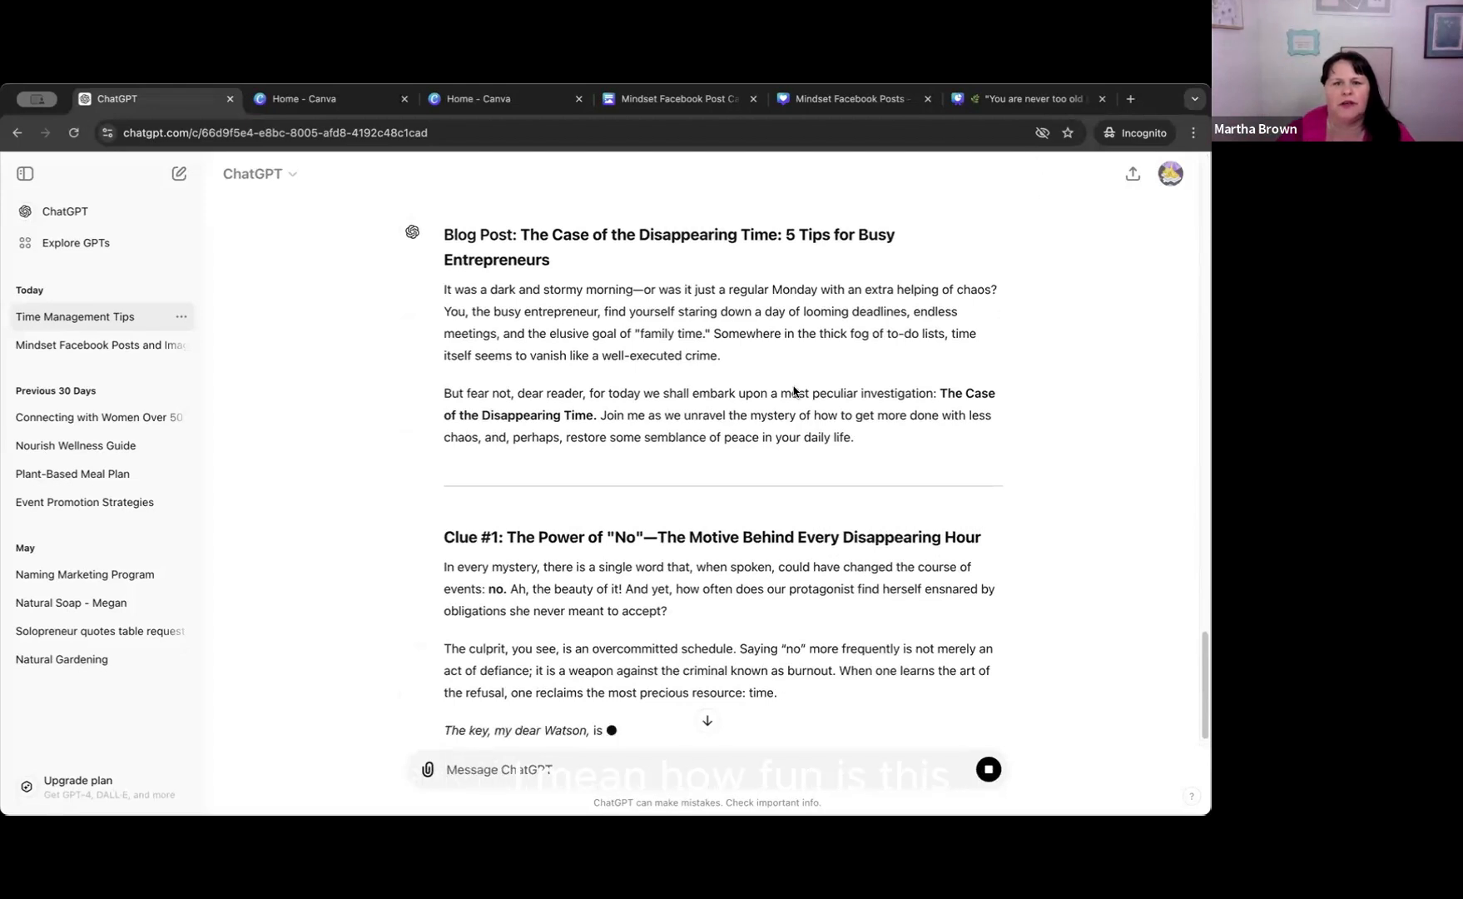
Read the rewritten mystery-style blog post from its title and introduction through the clues.
scroll(748, 366, "up", 1)
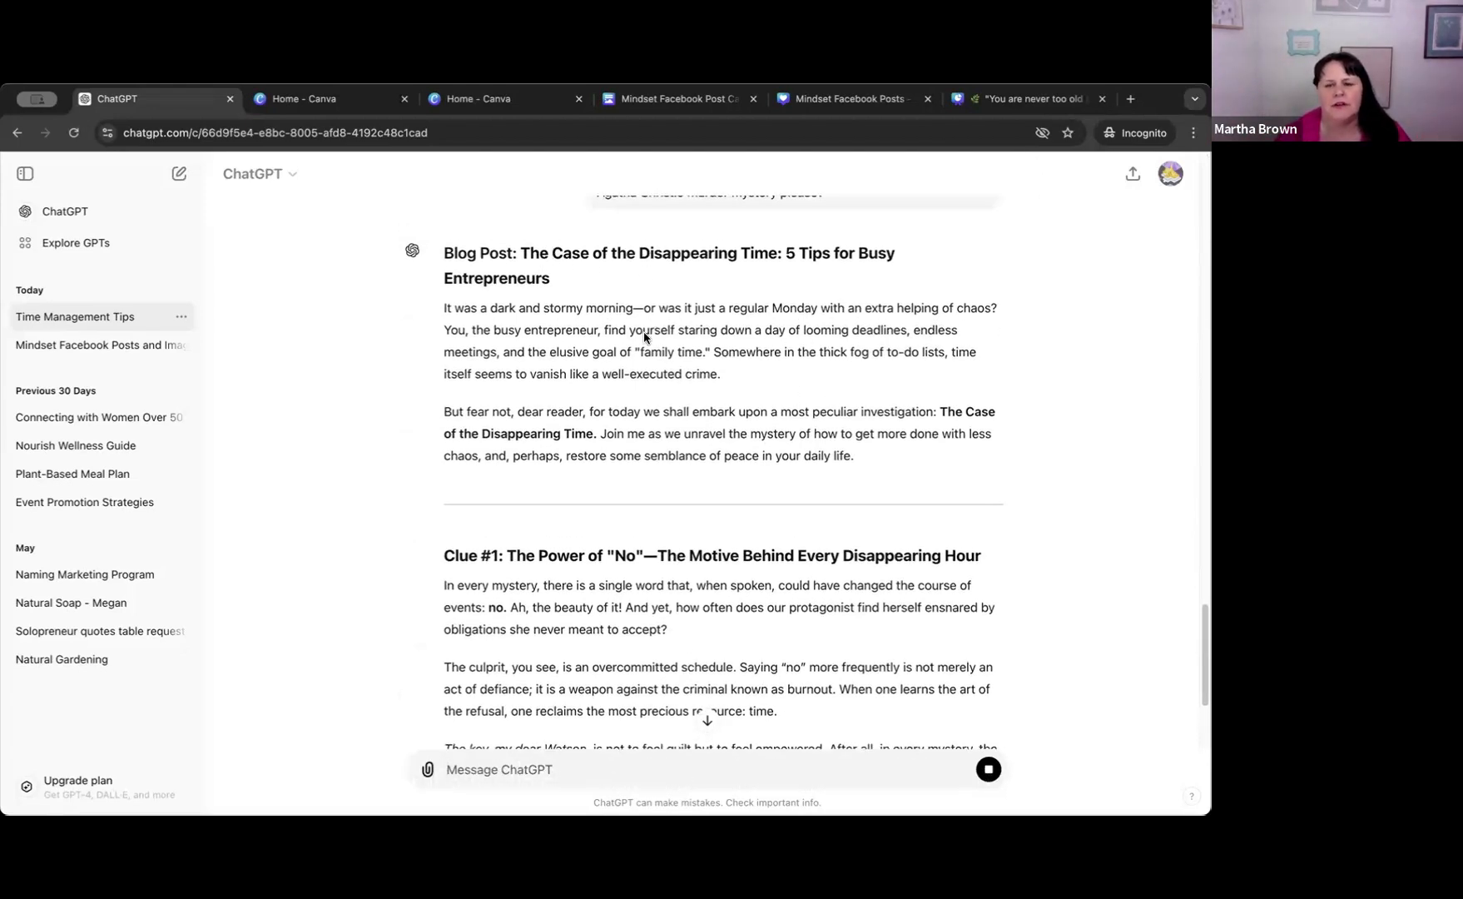
scroll(645, 333, "down", 1)
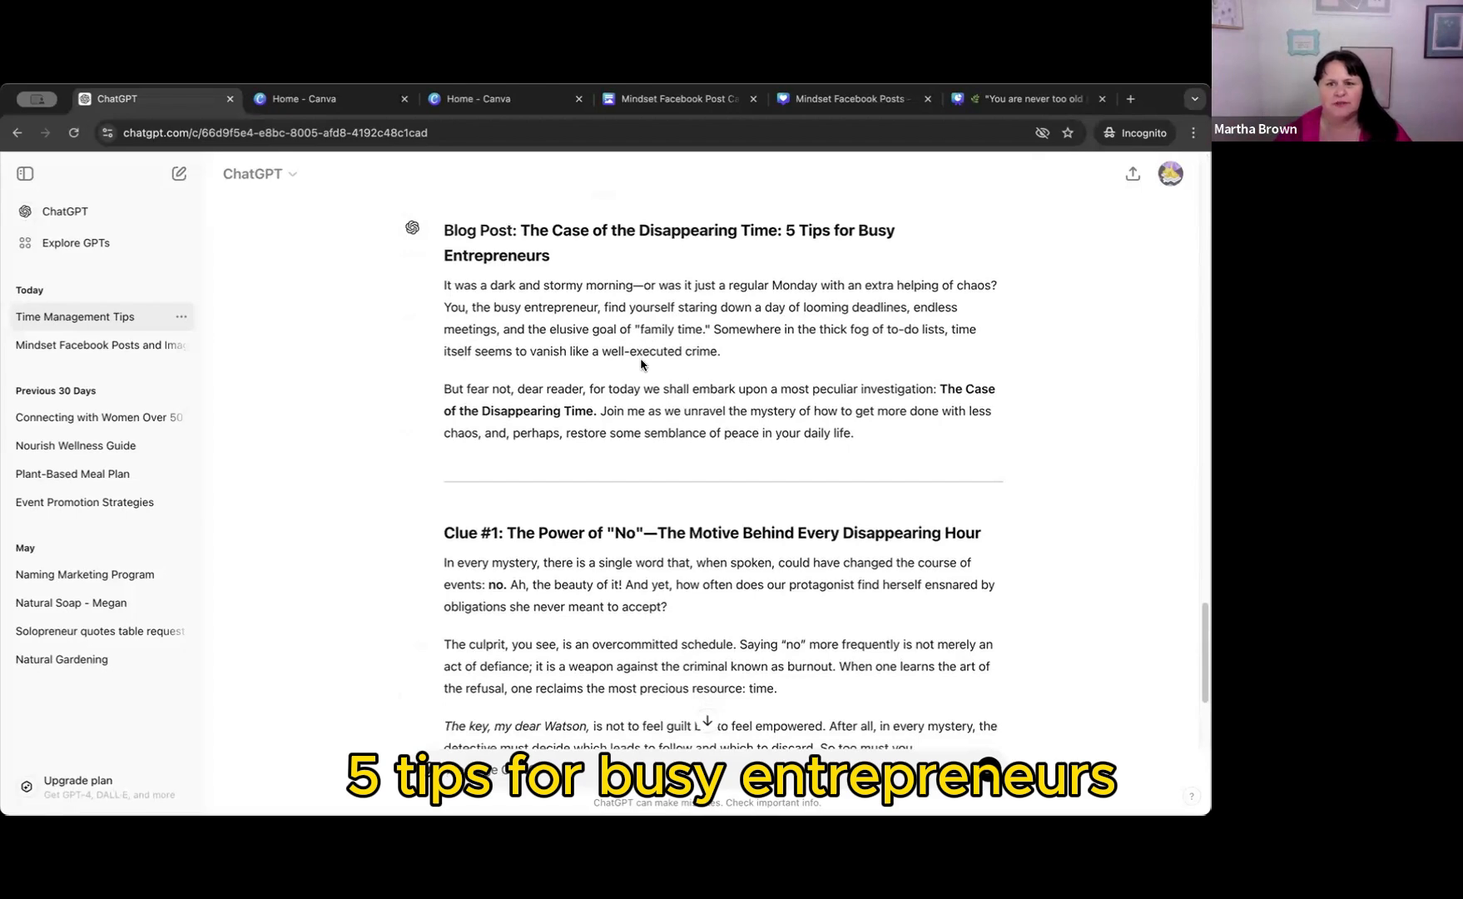
scroll(641, 363, "down", 1)
scroll(641, 363, "down", 5)
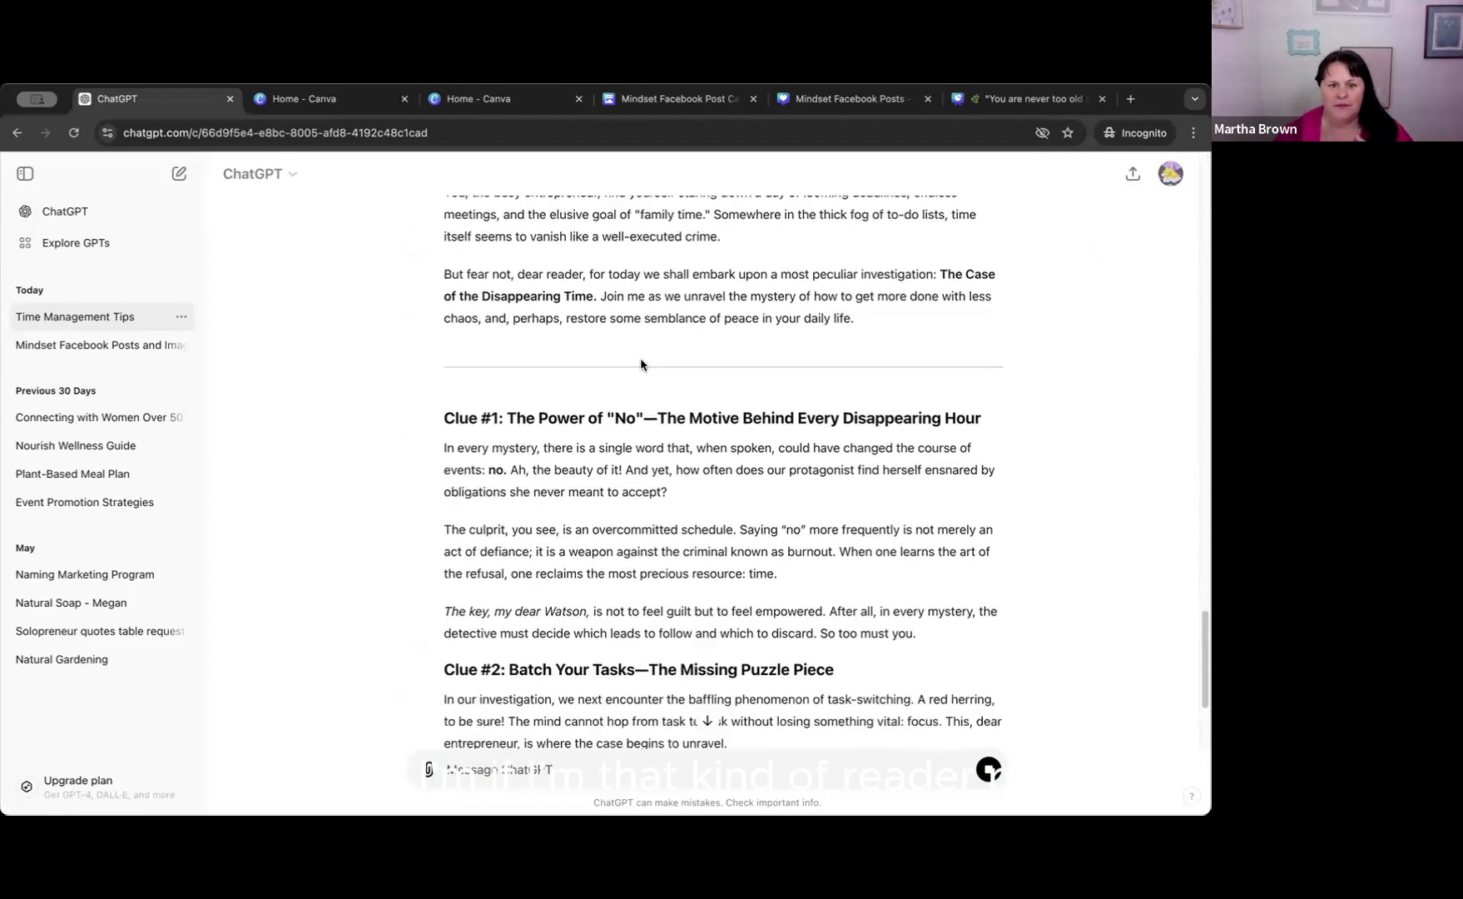
scroll(642, 364, "up", 1)
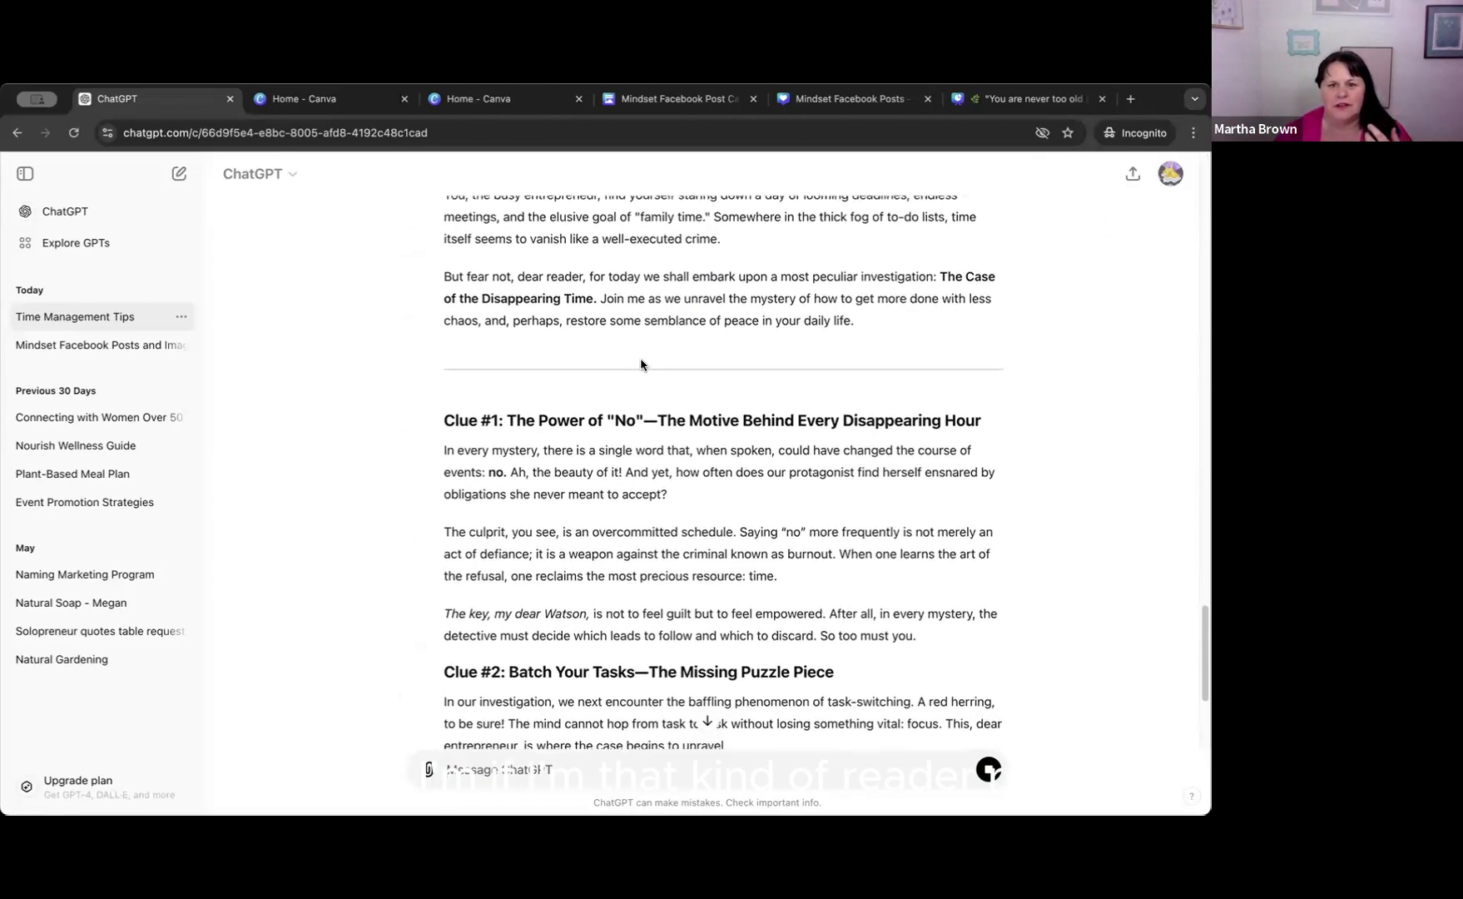
scroll(641, 363, "down", 5)
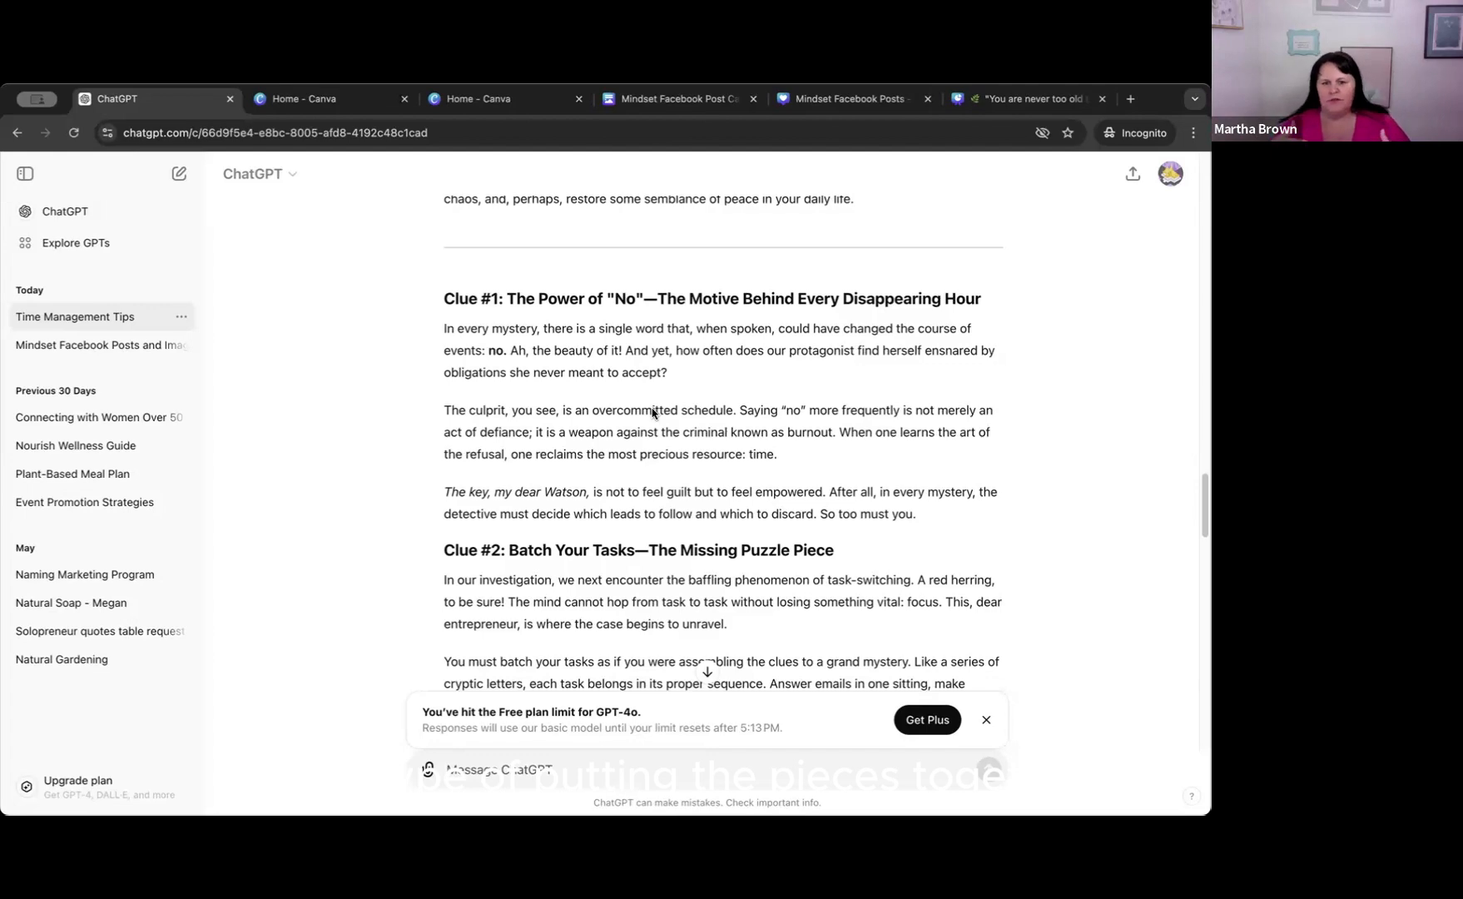
scroll(652, 412, "down", 5)
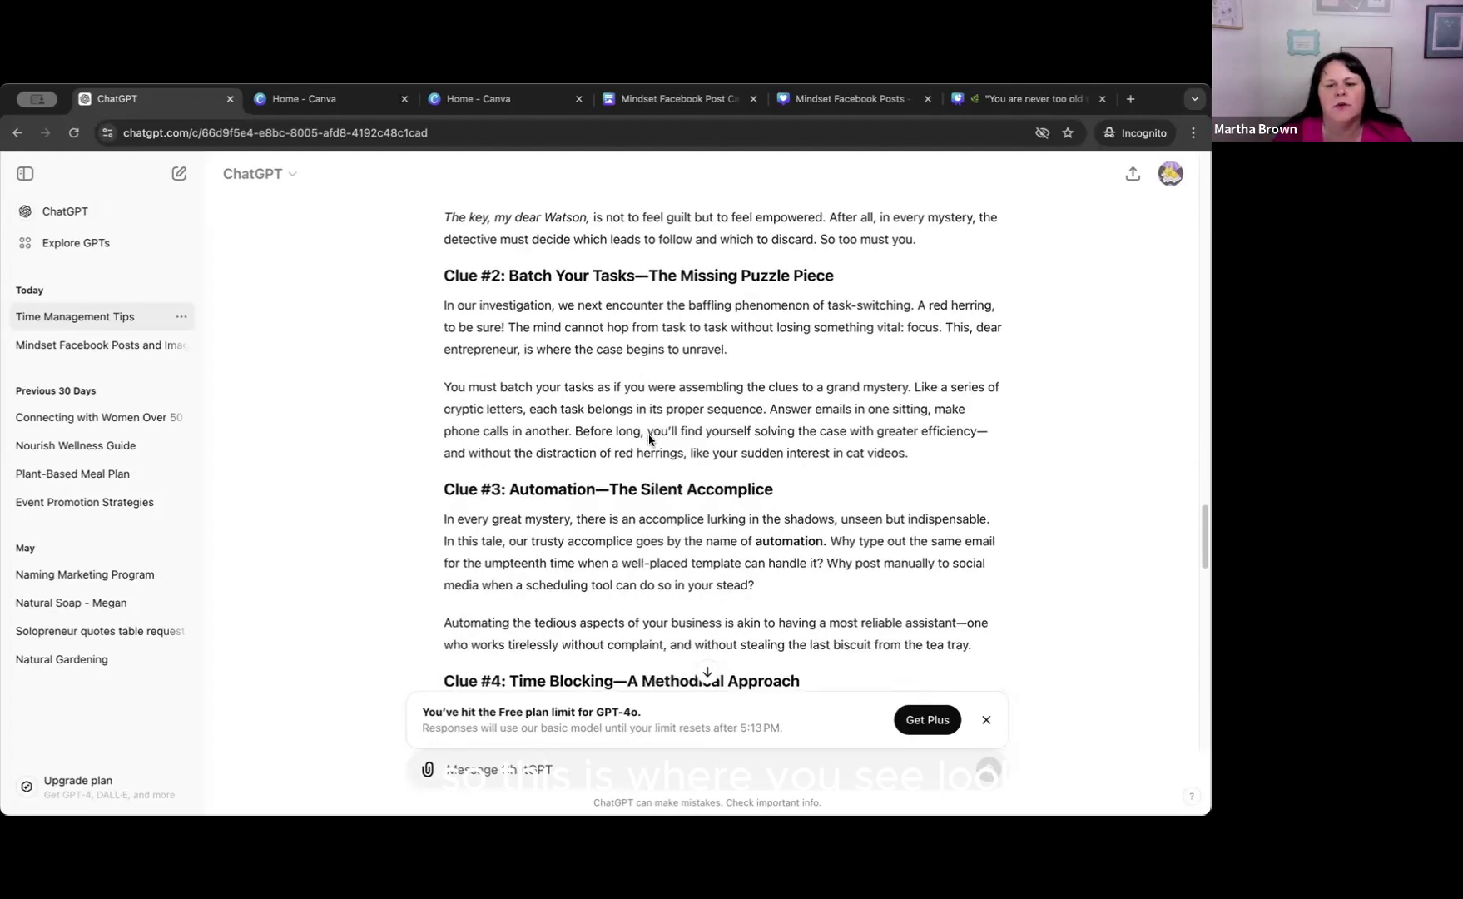
scroll(647, 439, "down", 2)
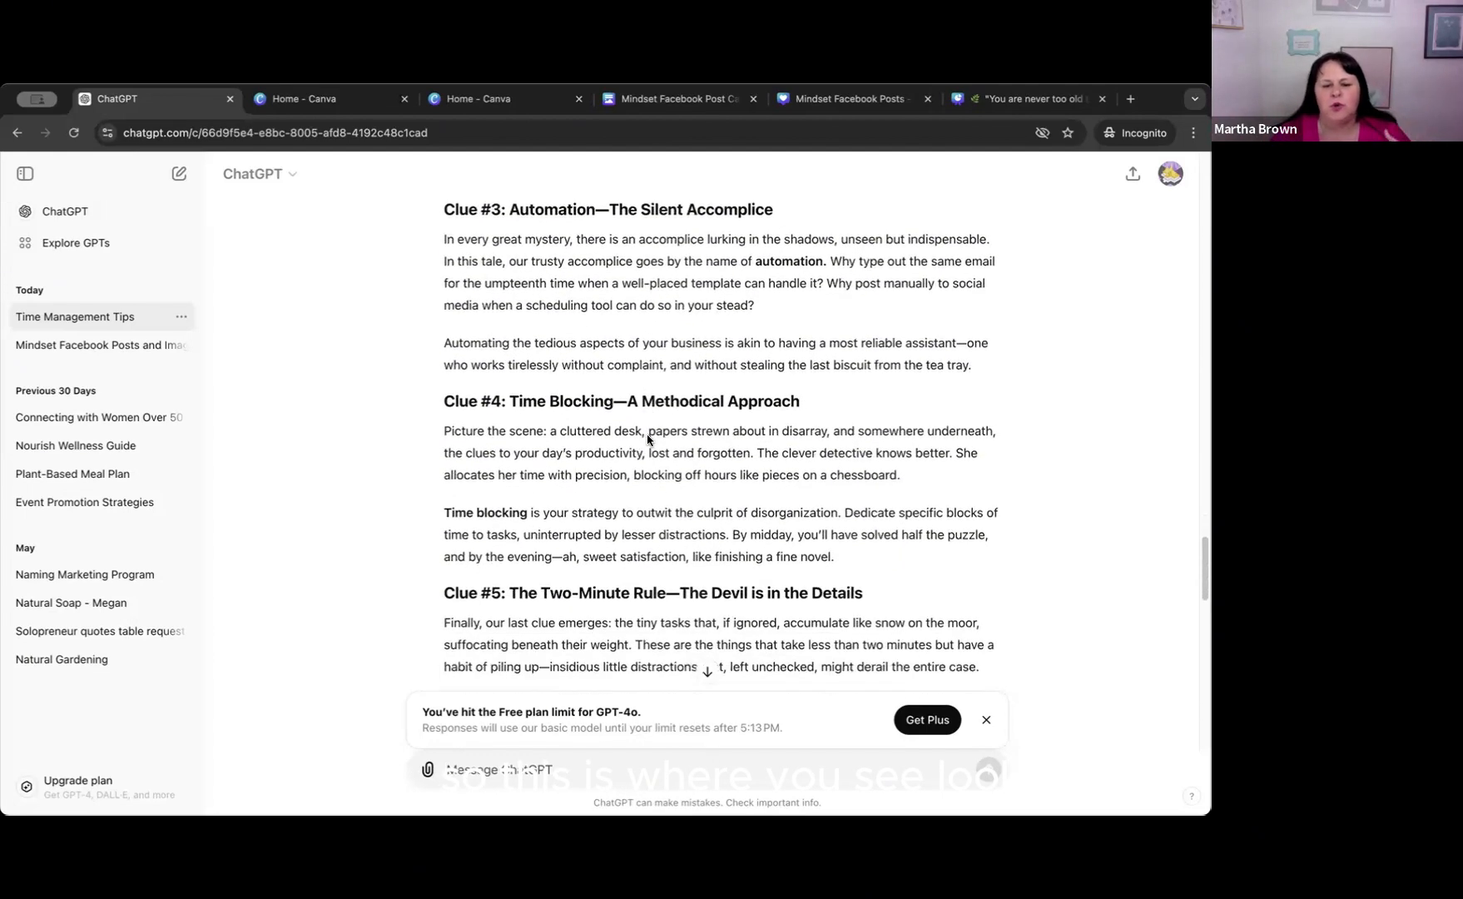
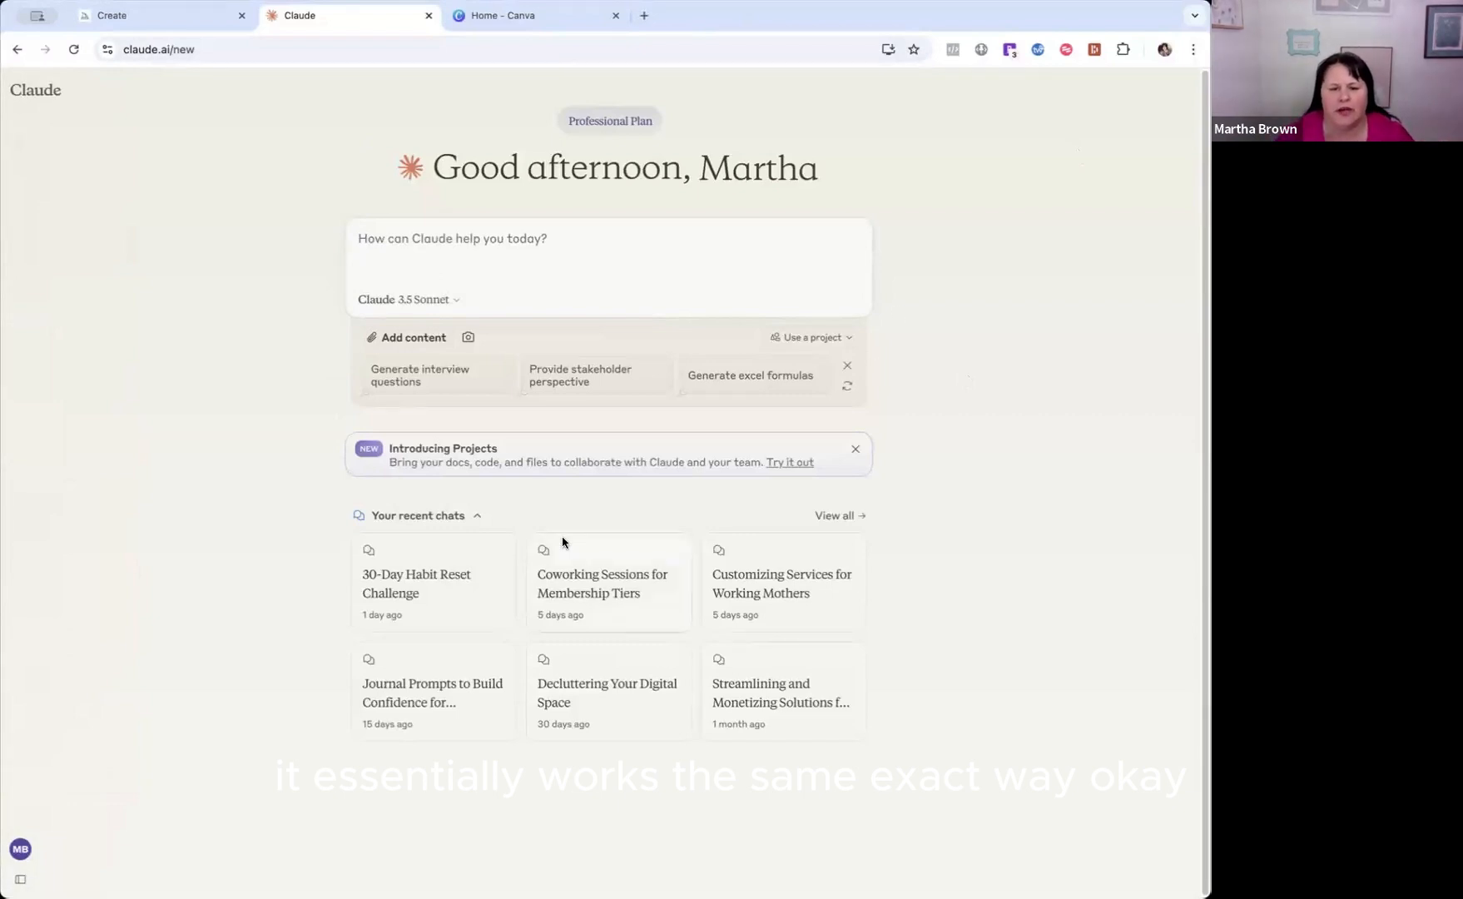
Collapse the recent chats in Claude and start a prompt with "Please give me 30 tips around how to relax at night before bed.".
left_click(475, 516)
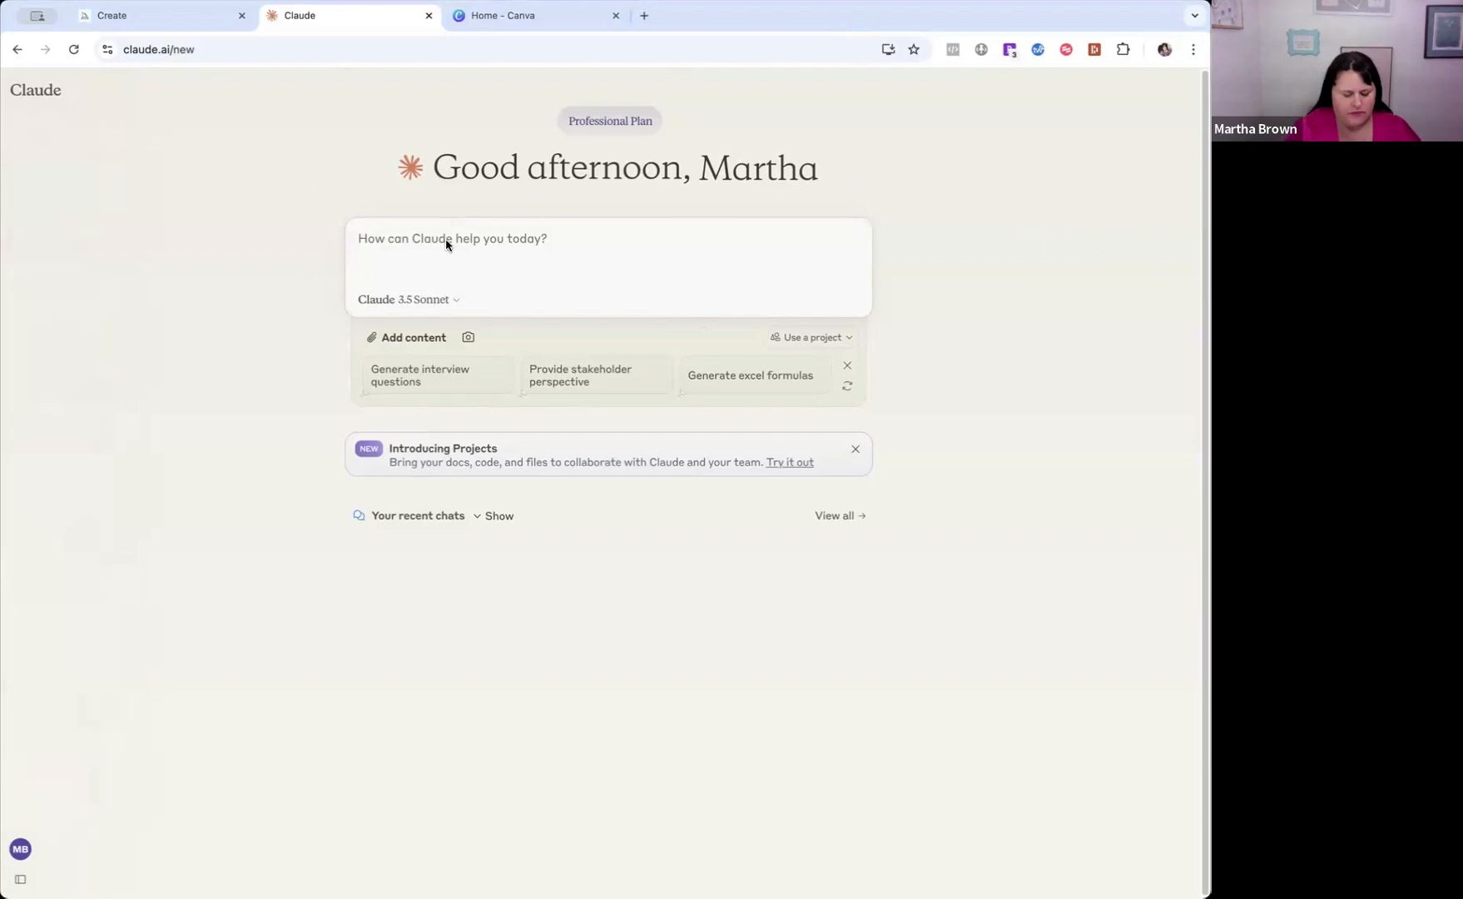
type("Please")
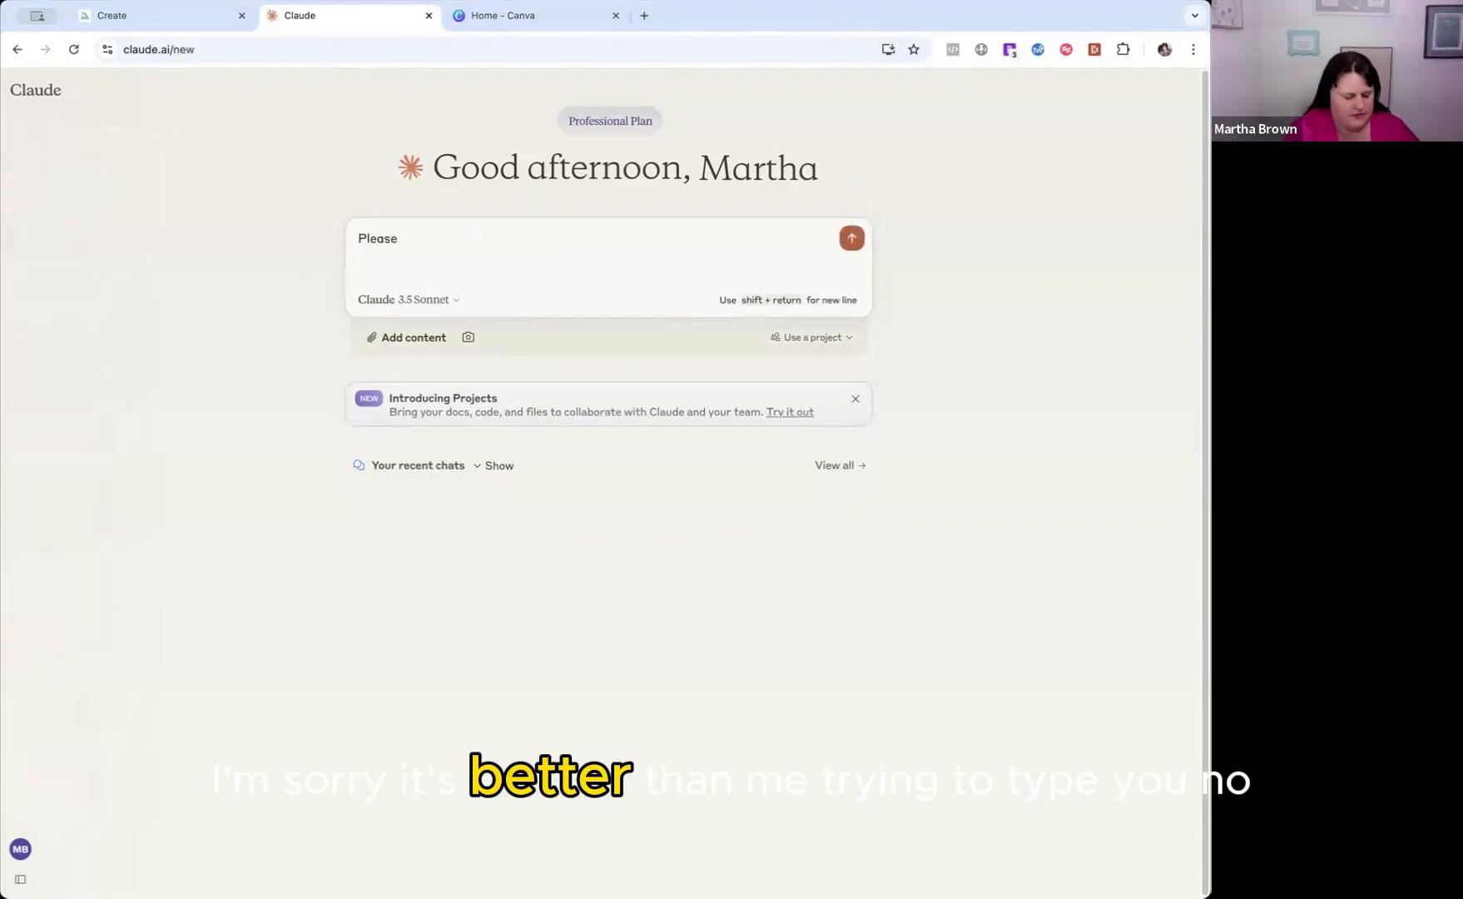
type(" give me")
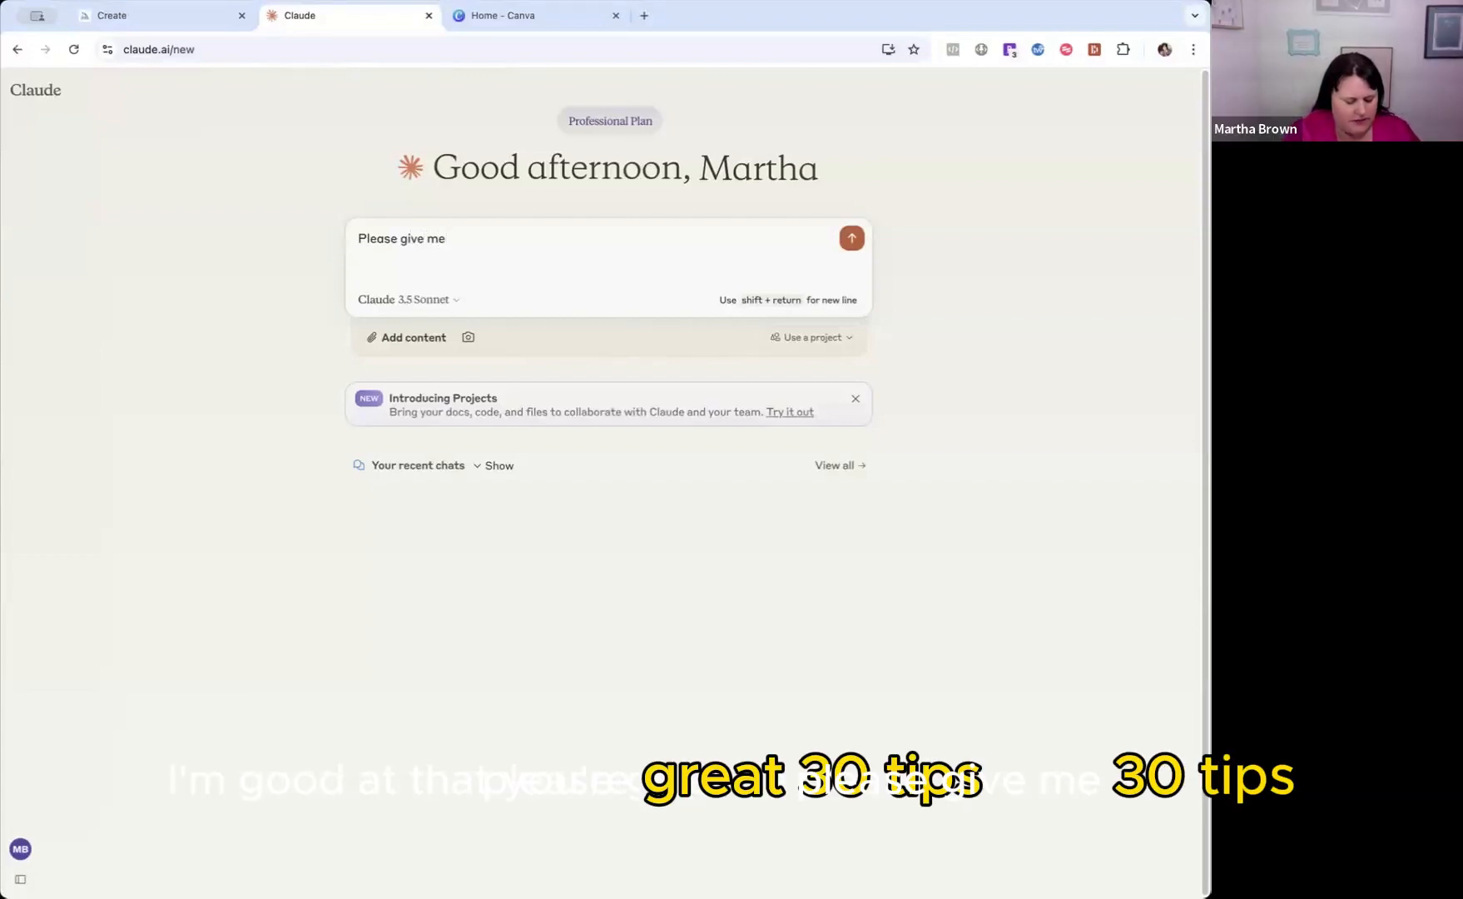
type(" 30 ")
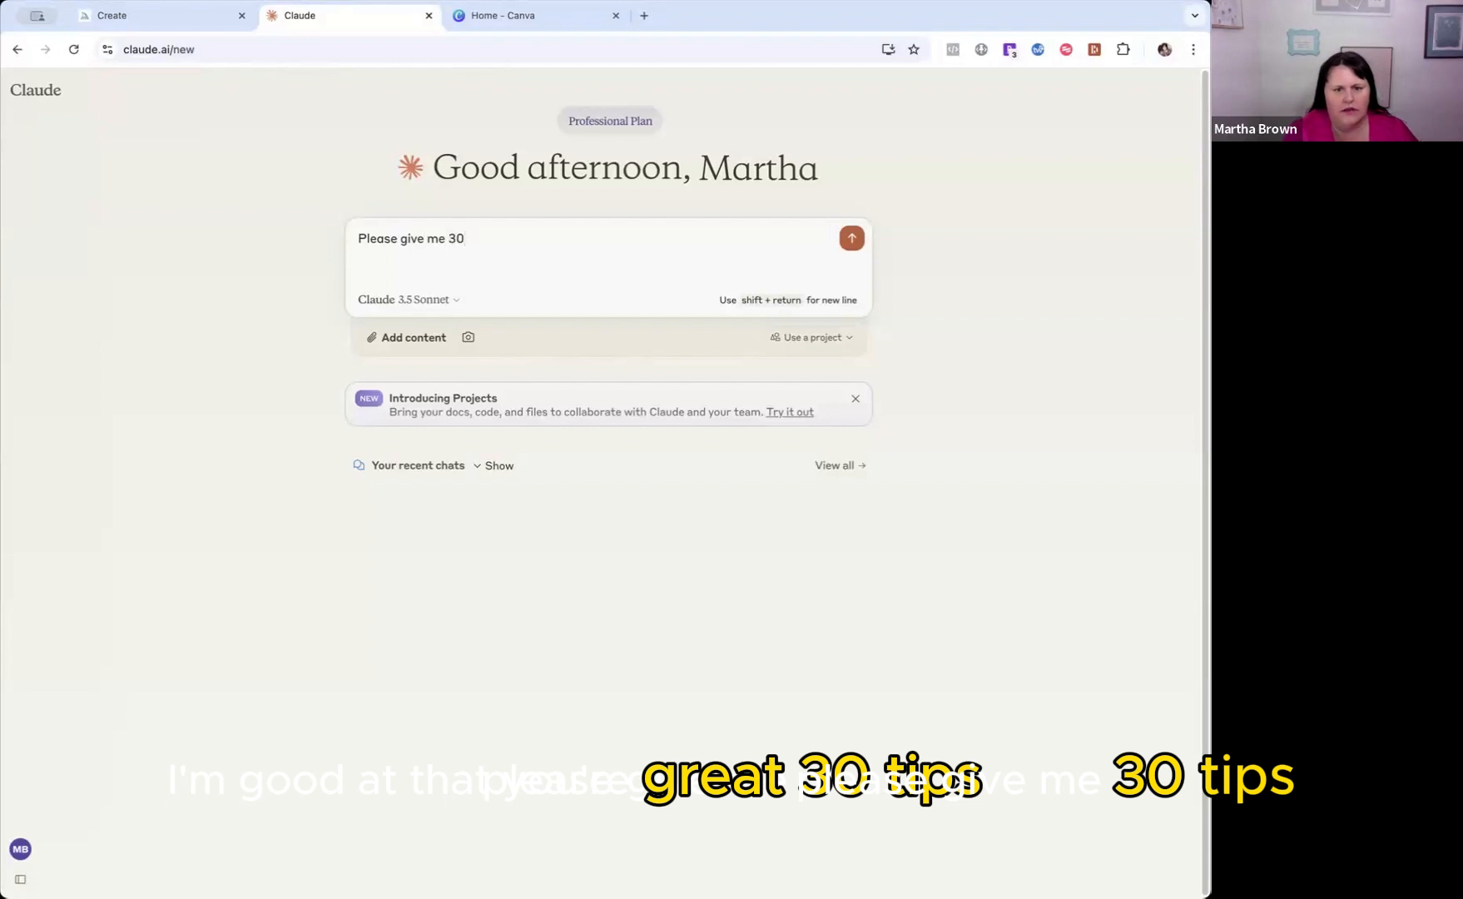
type("tips")
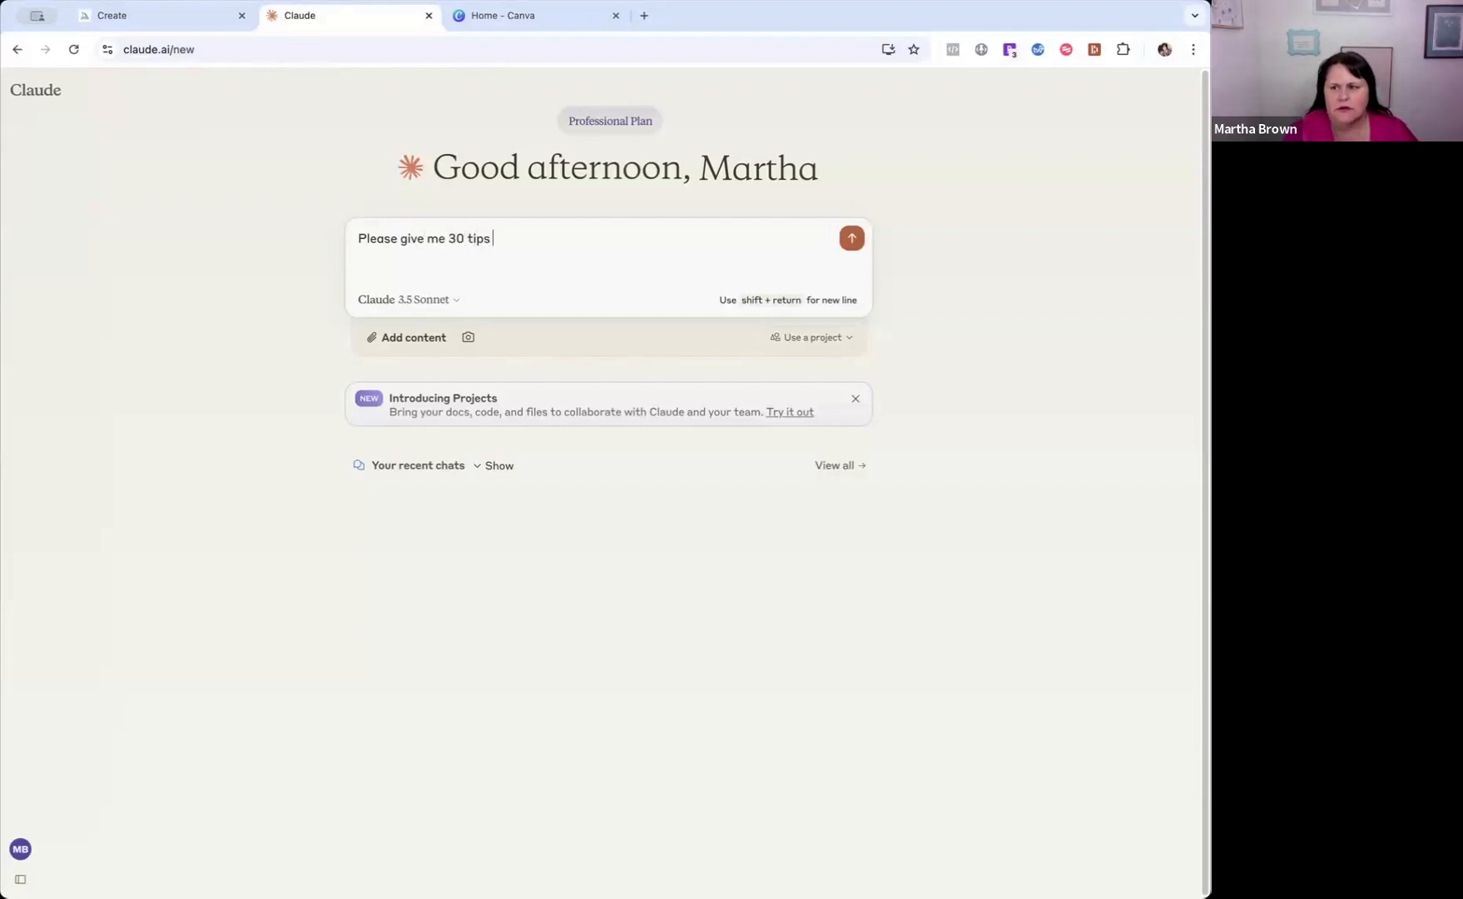
type(" arou")
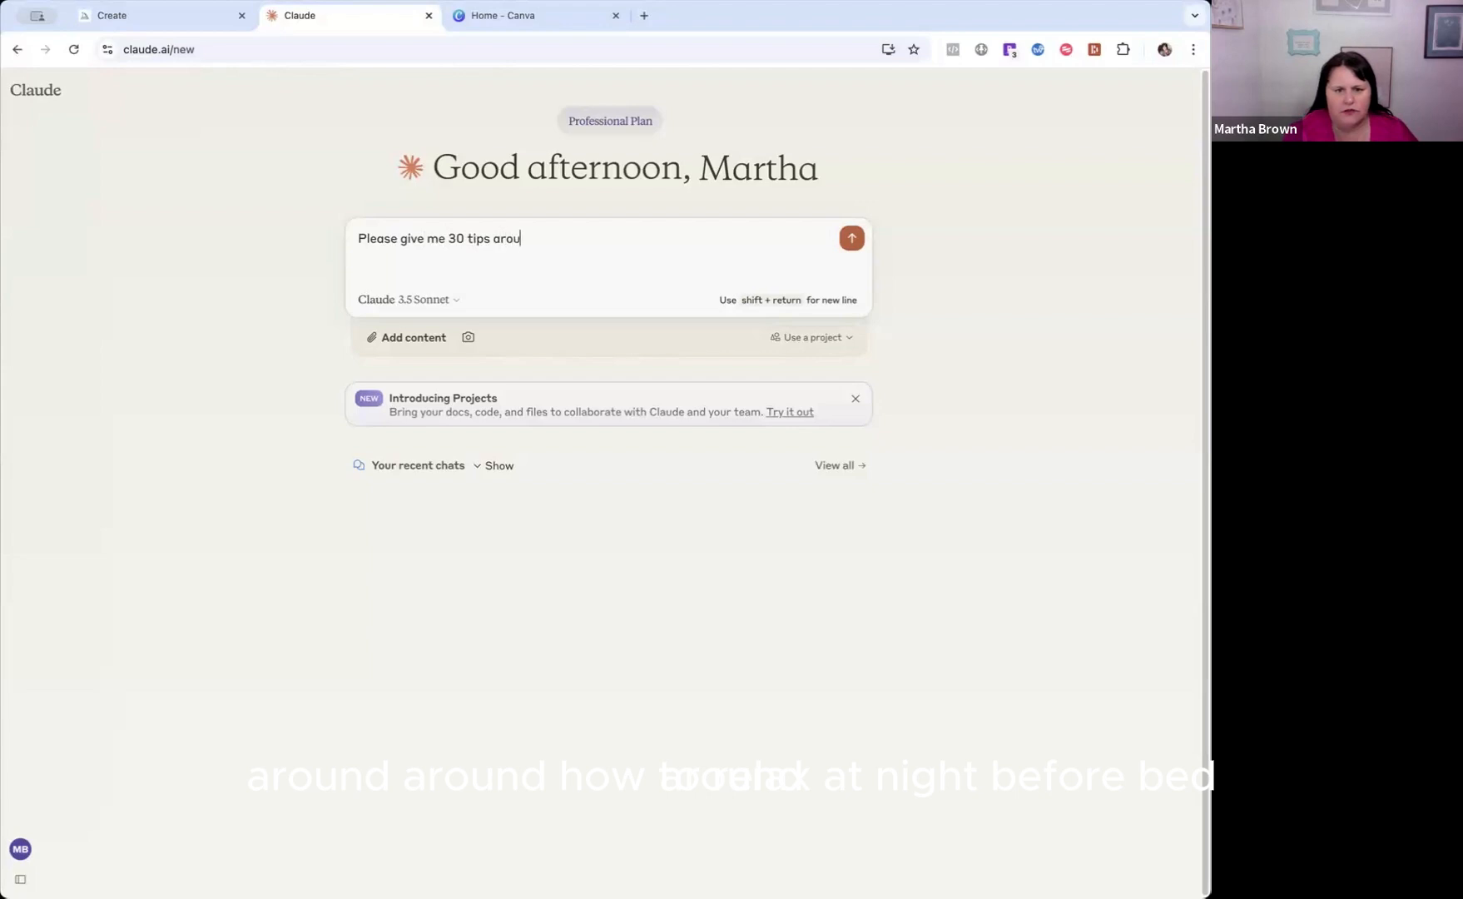
type("nd h")
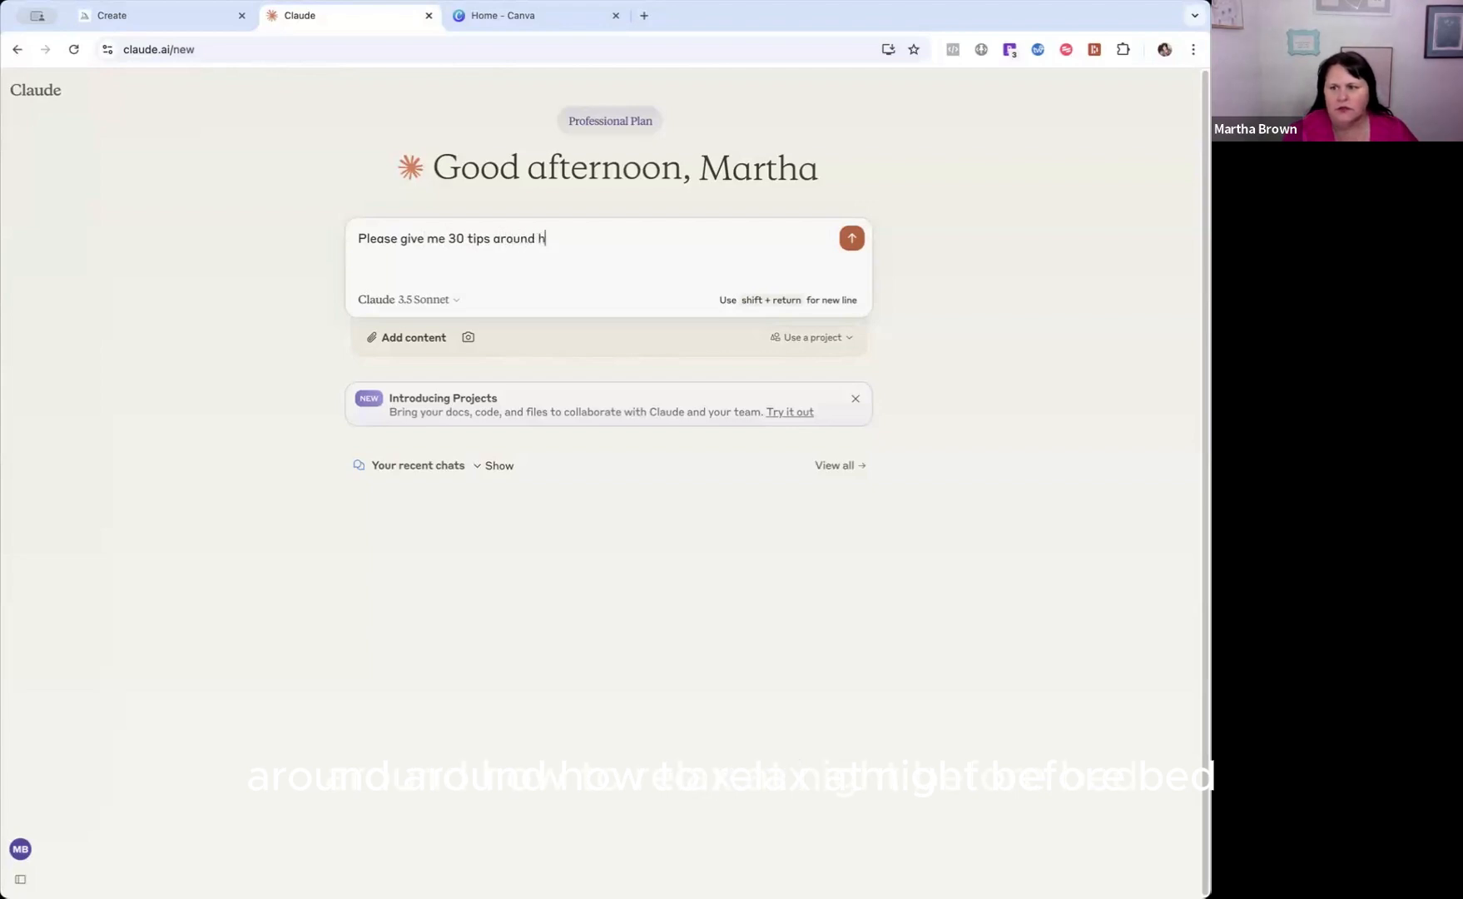
type("ow to rela")
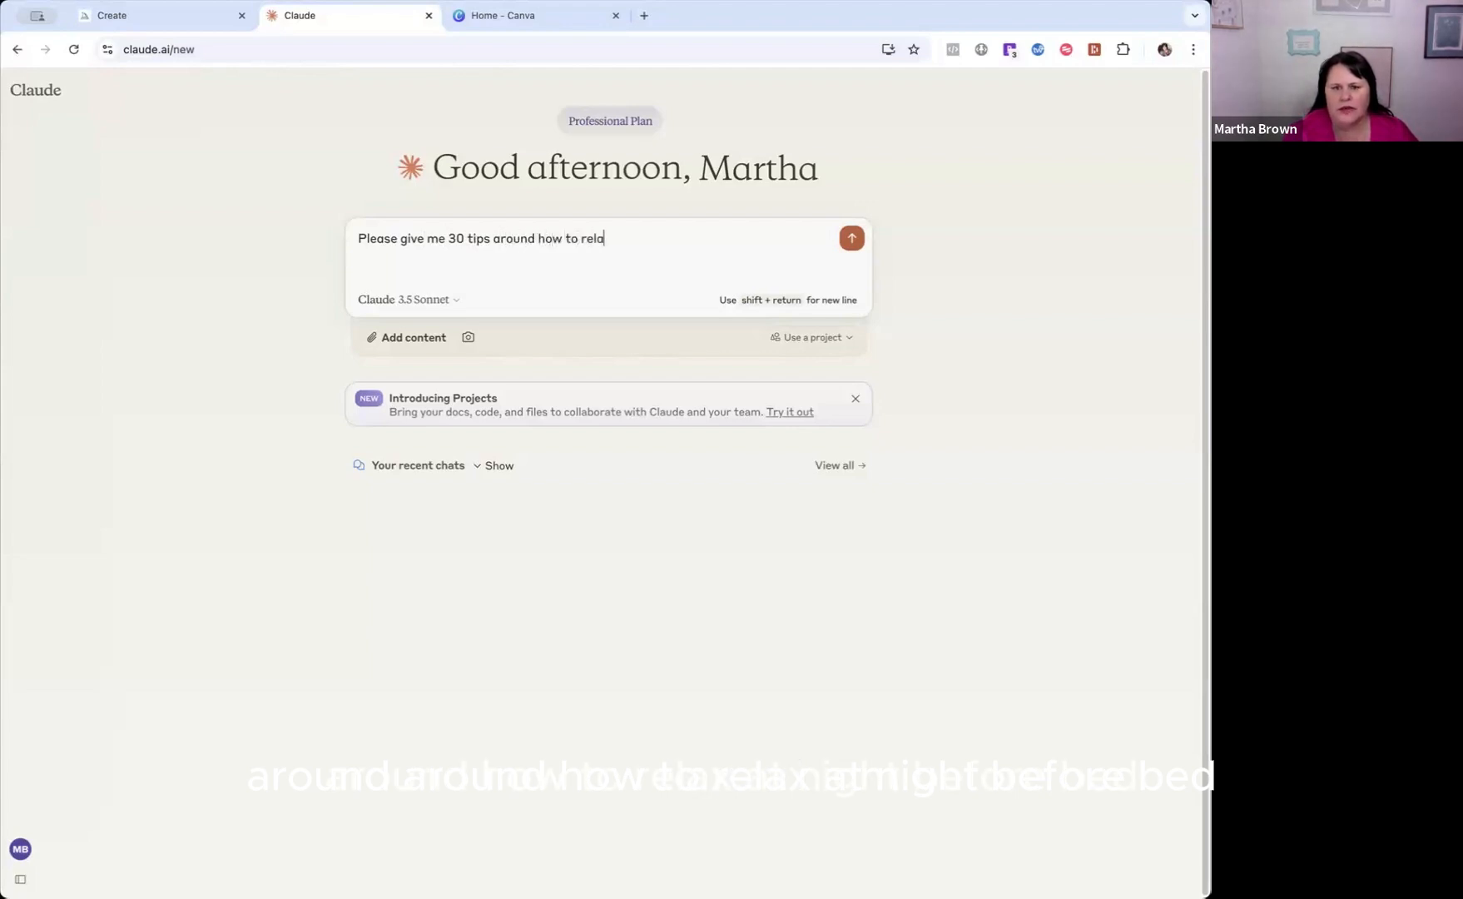
type("x at ni")
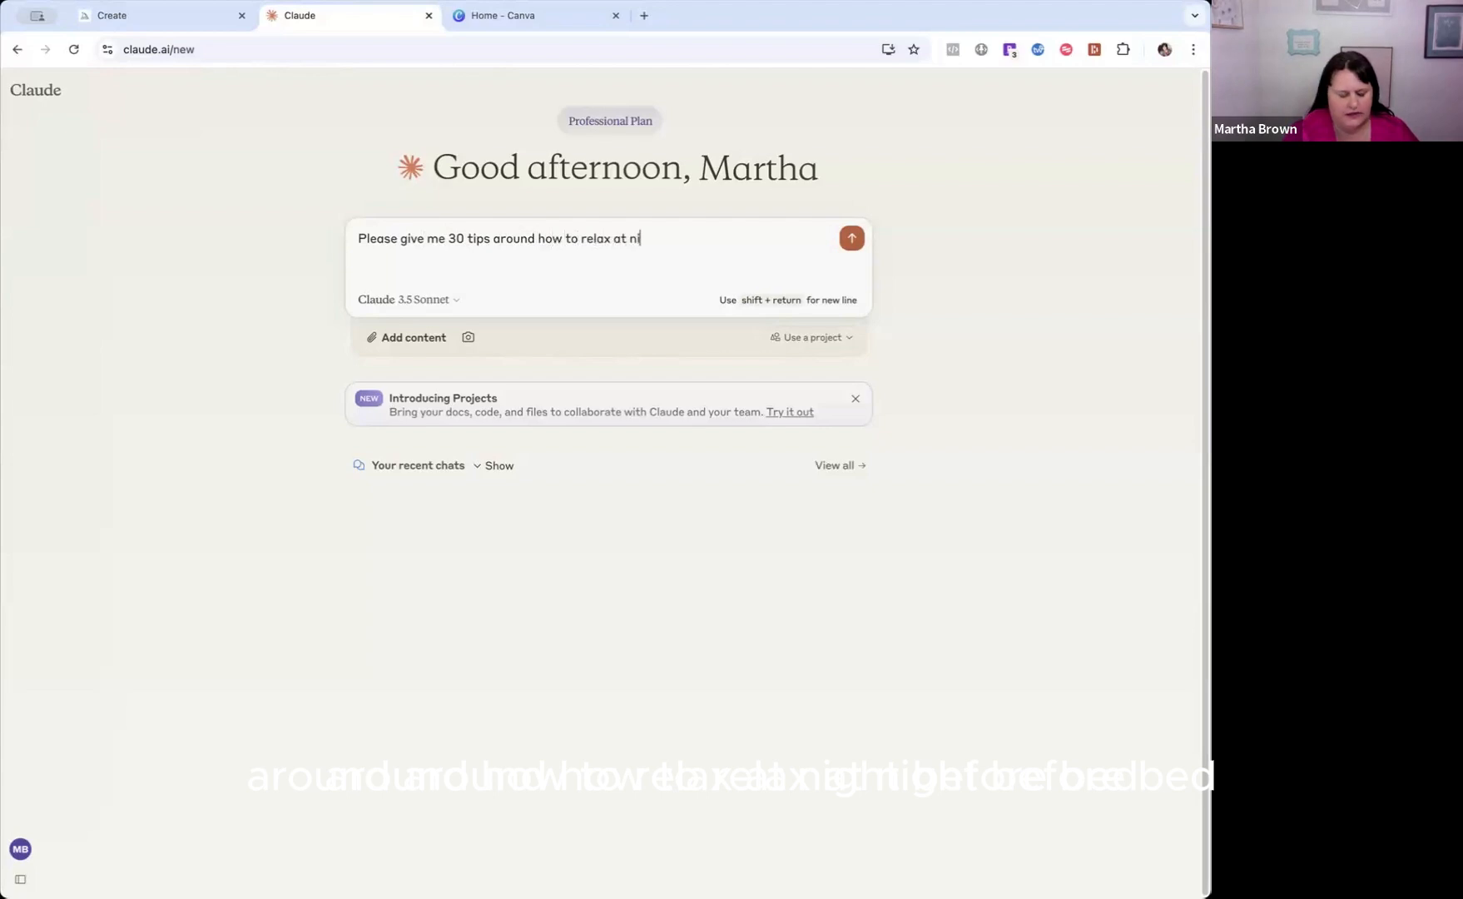
type("ght before bed.")
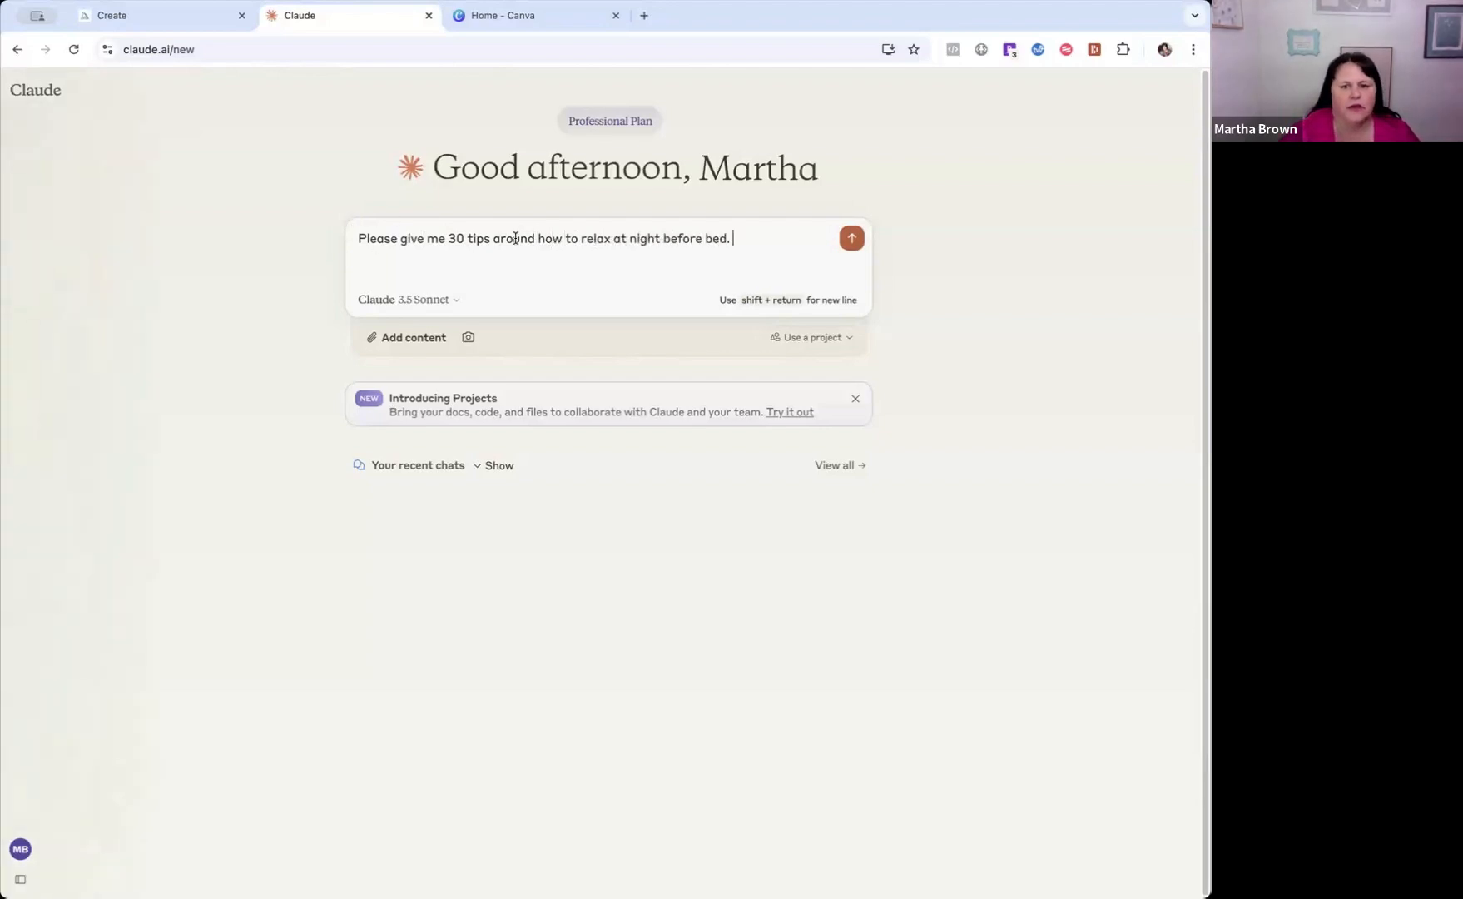
type(" I am ")
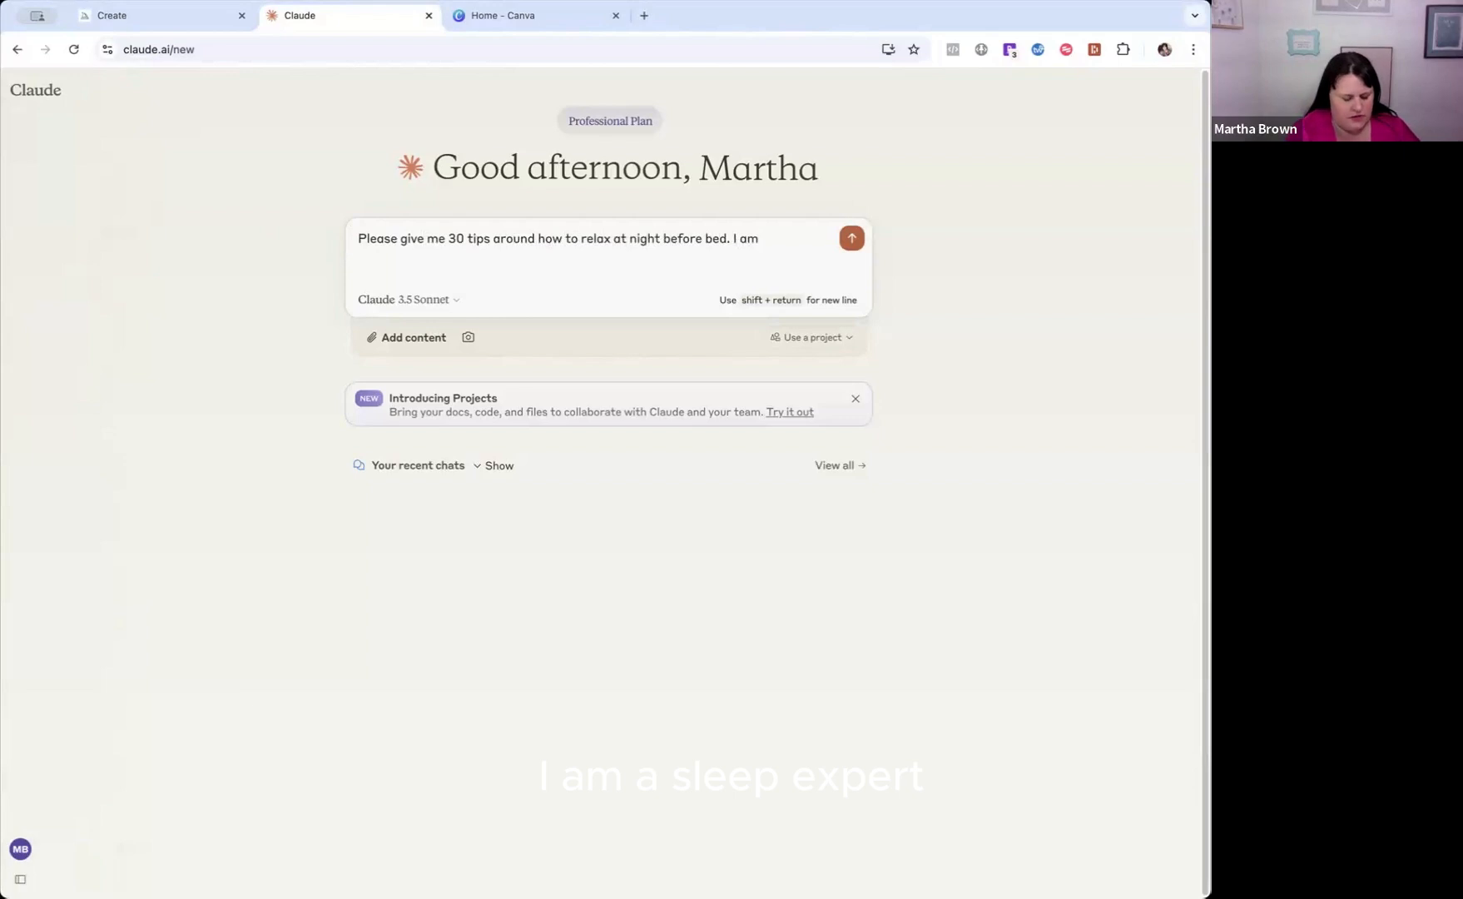
type("a sle")
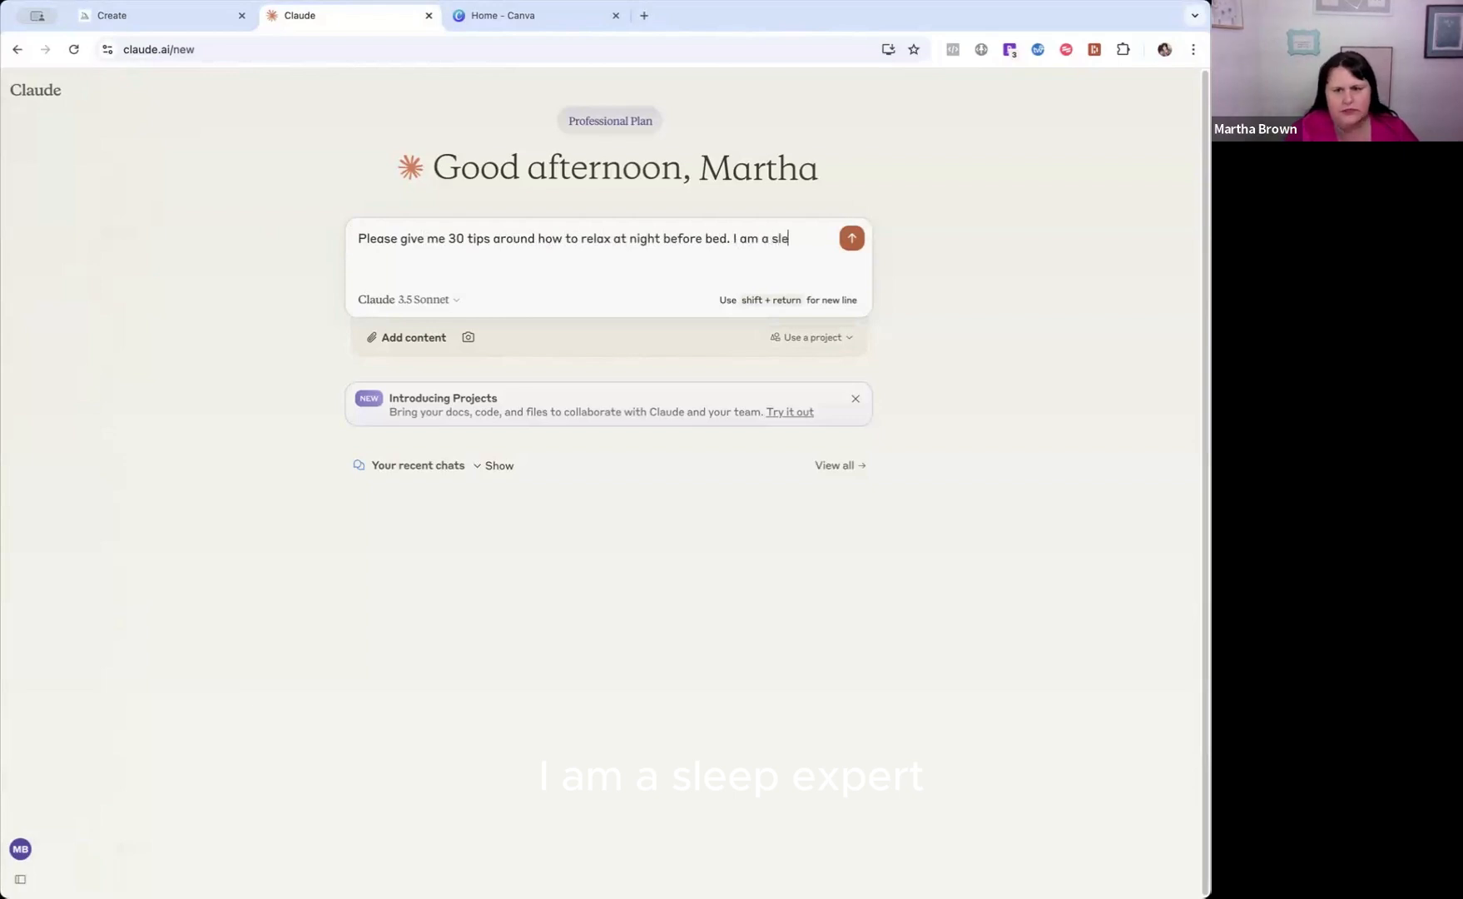
type("ep expert")
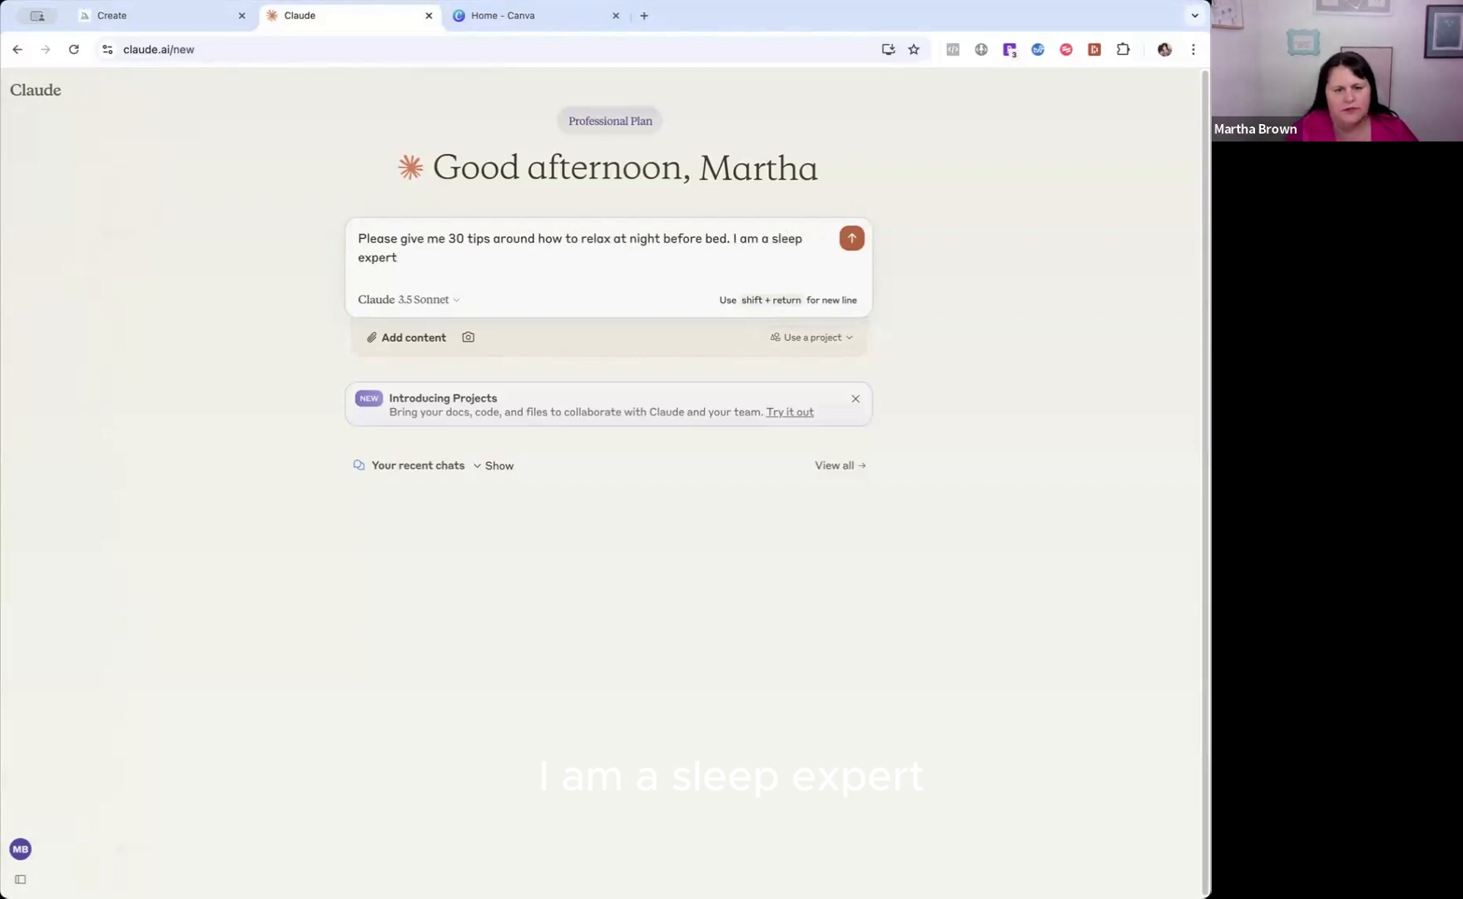
type(".")
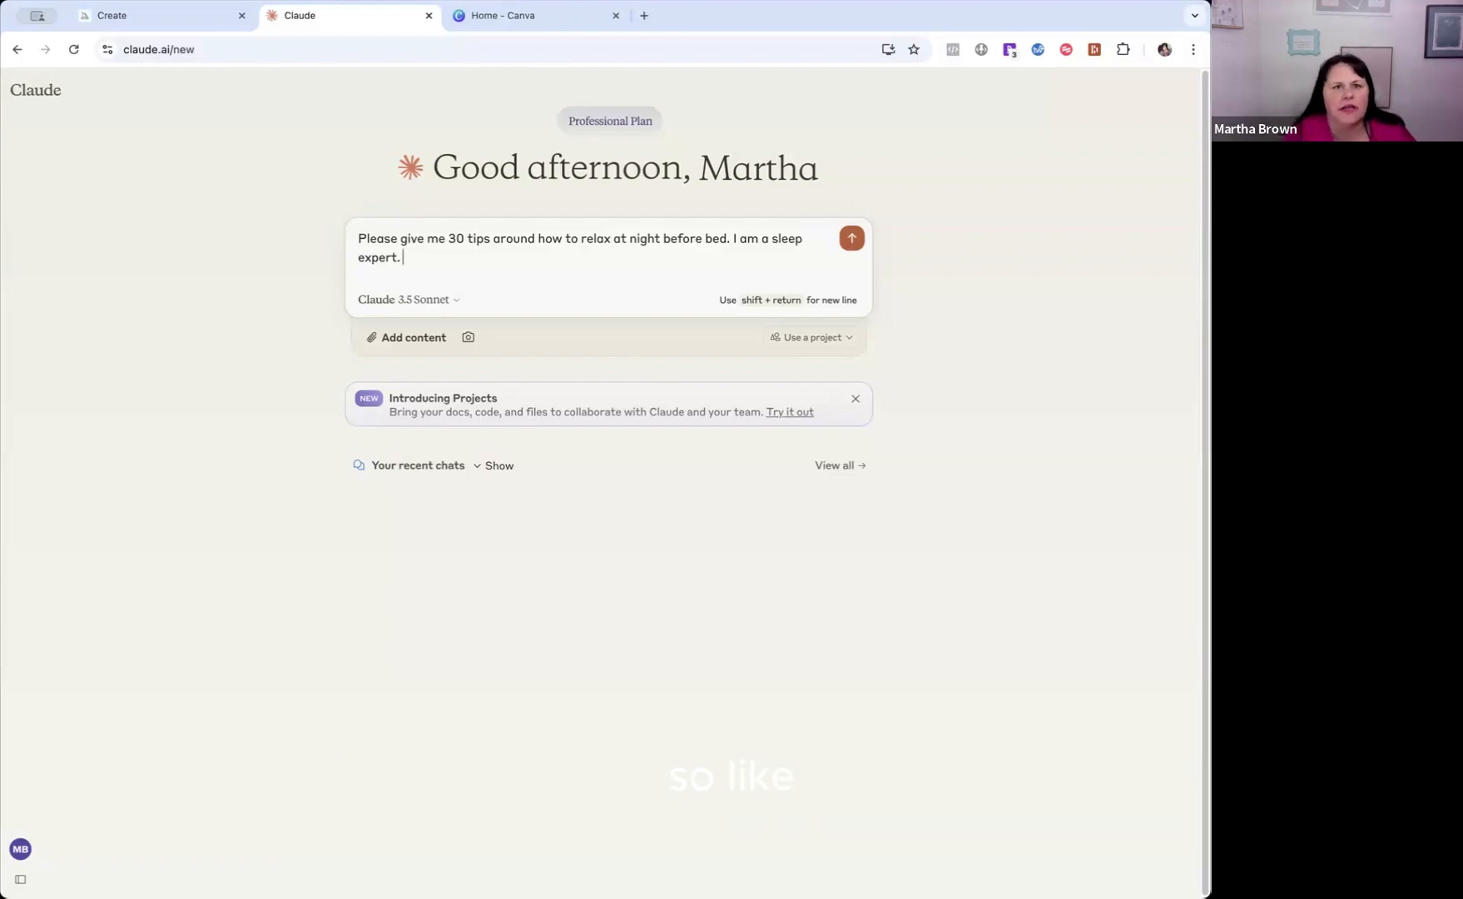
Continue the prompt with "I would like them to be fun, relaxing,".
type("I")
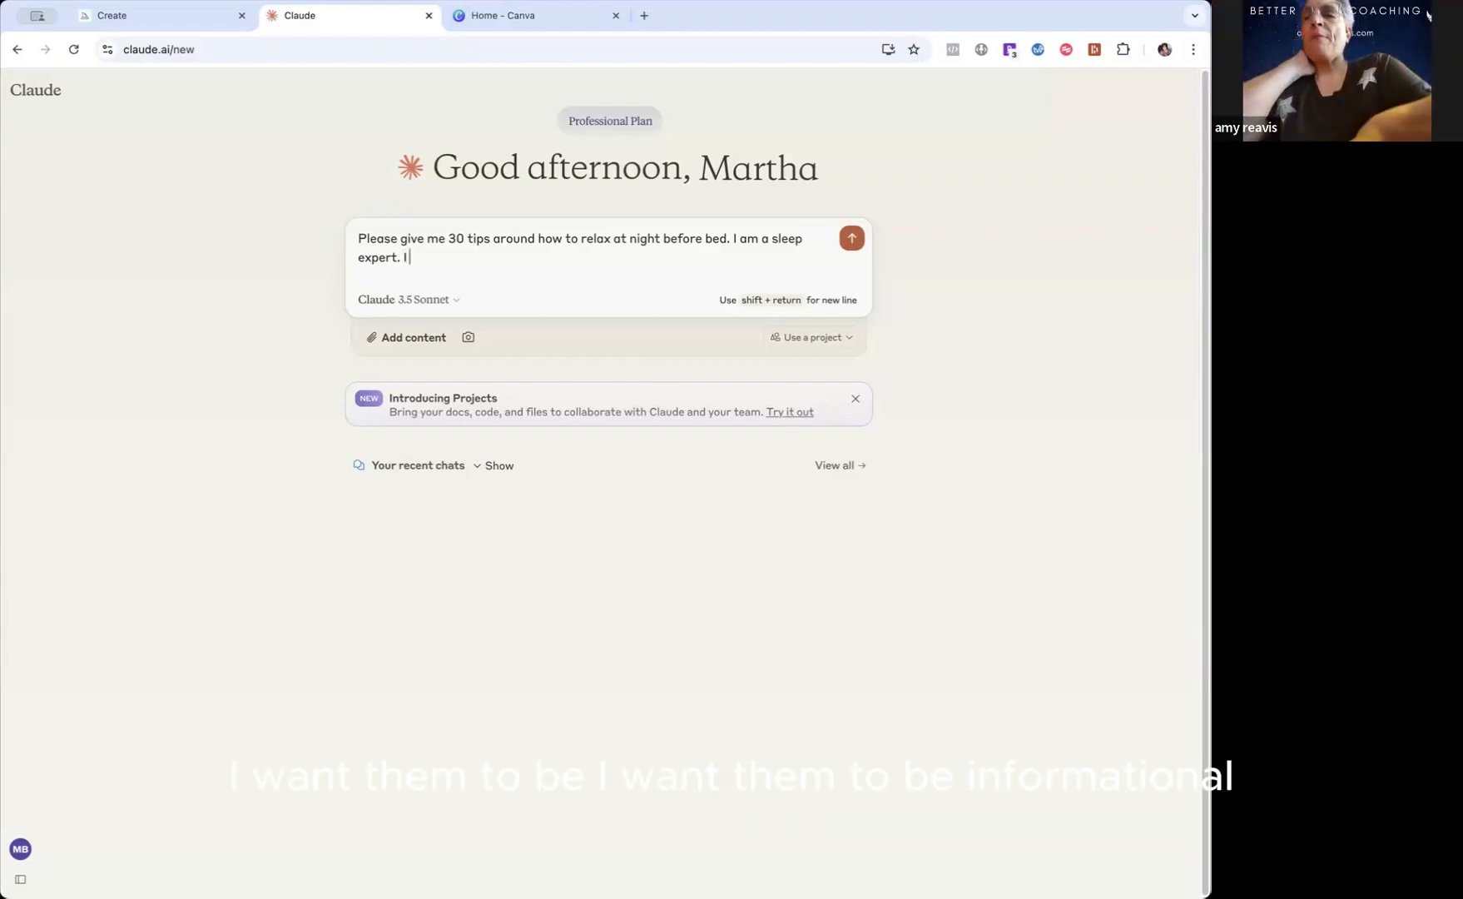
type(" would like")
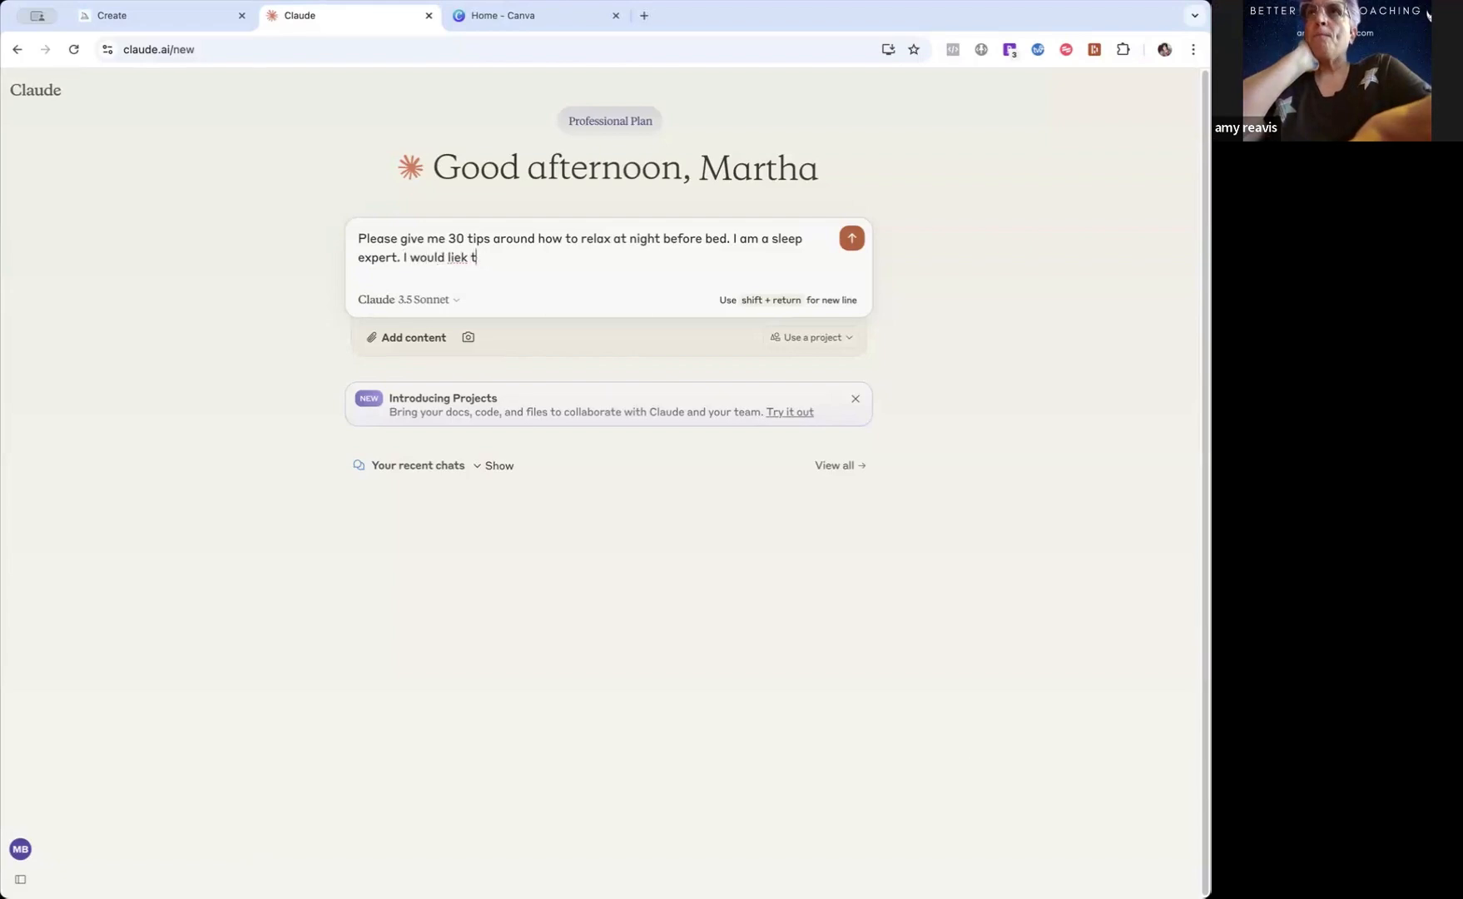
type(" them to ")
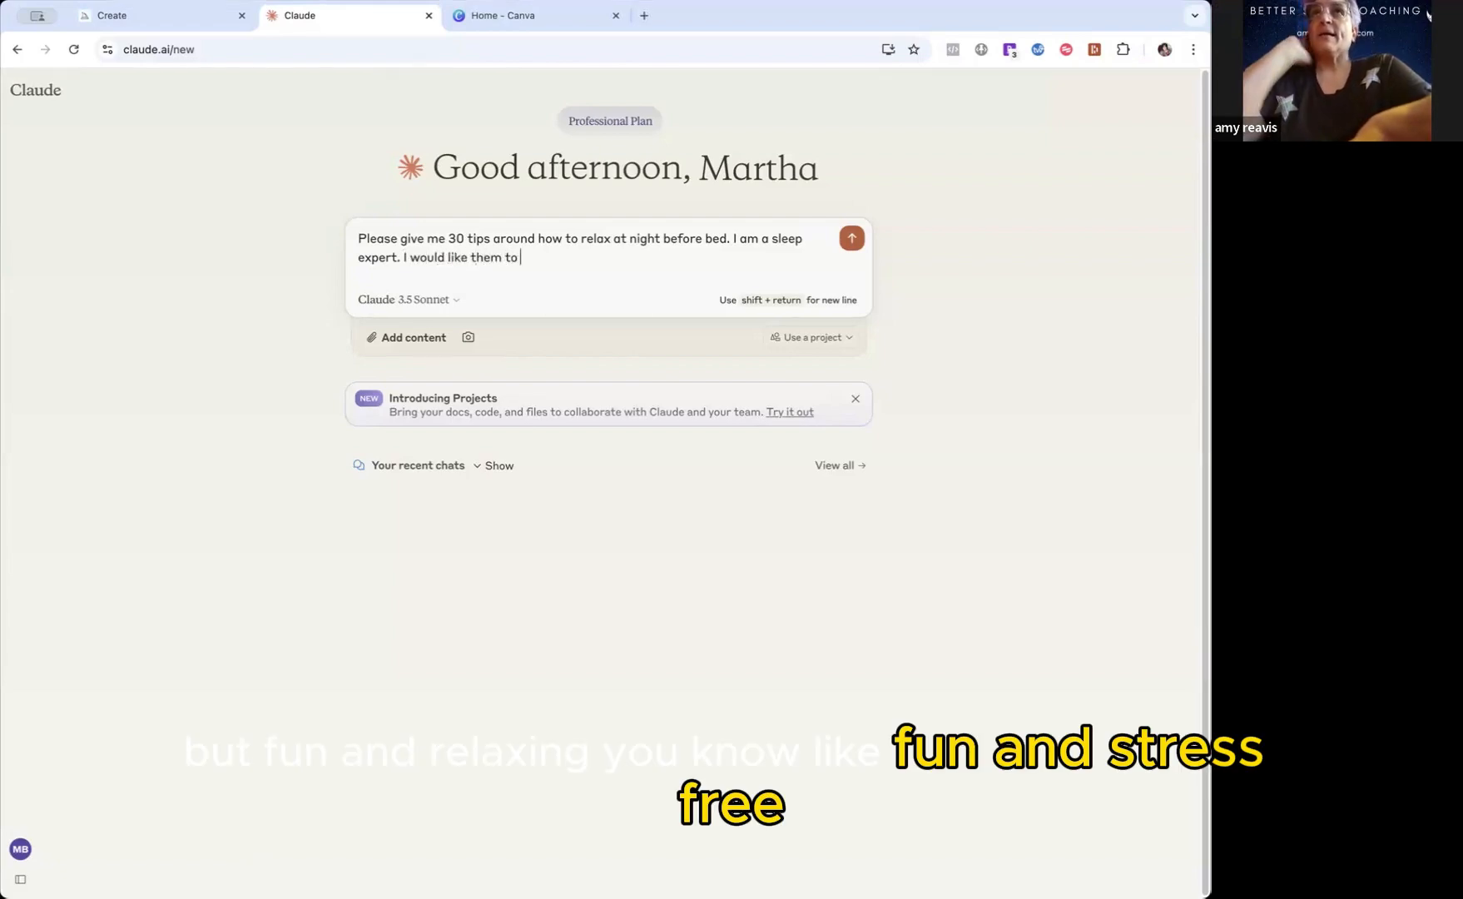
type("be fun, r")
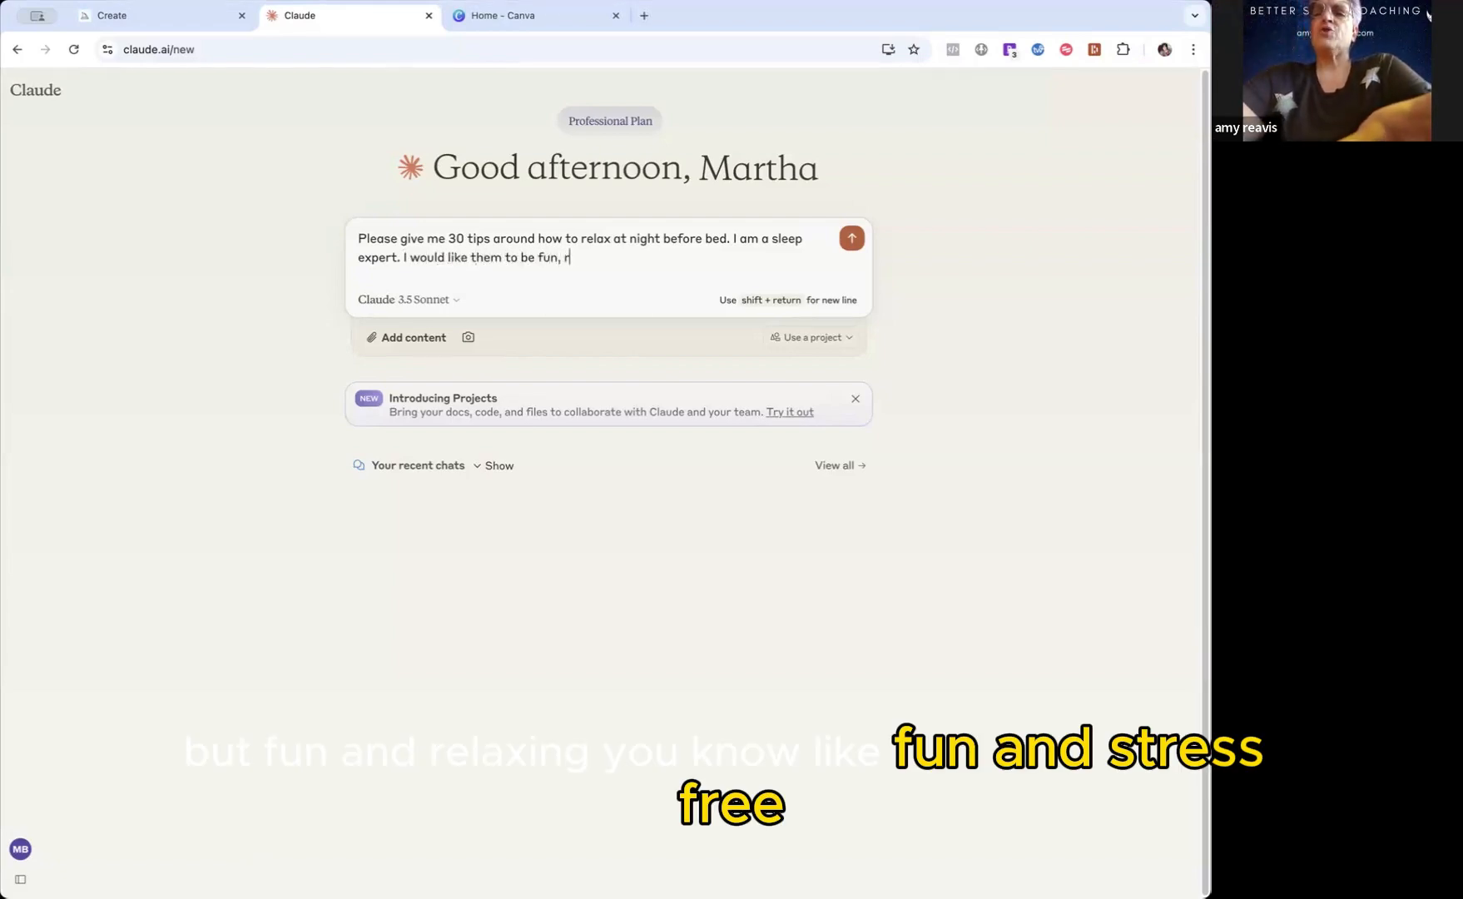
type("elaxing and")
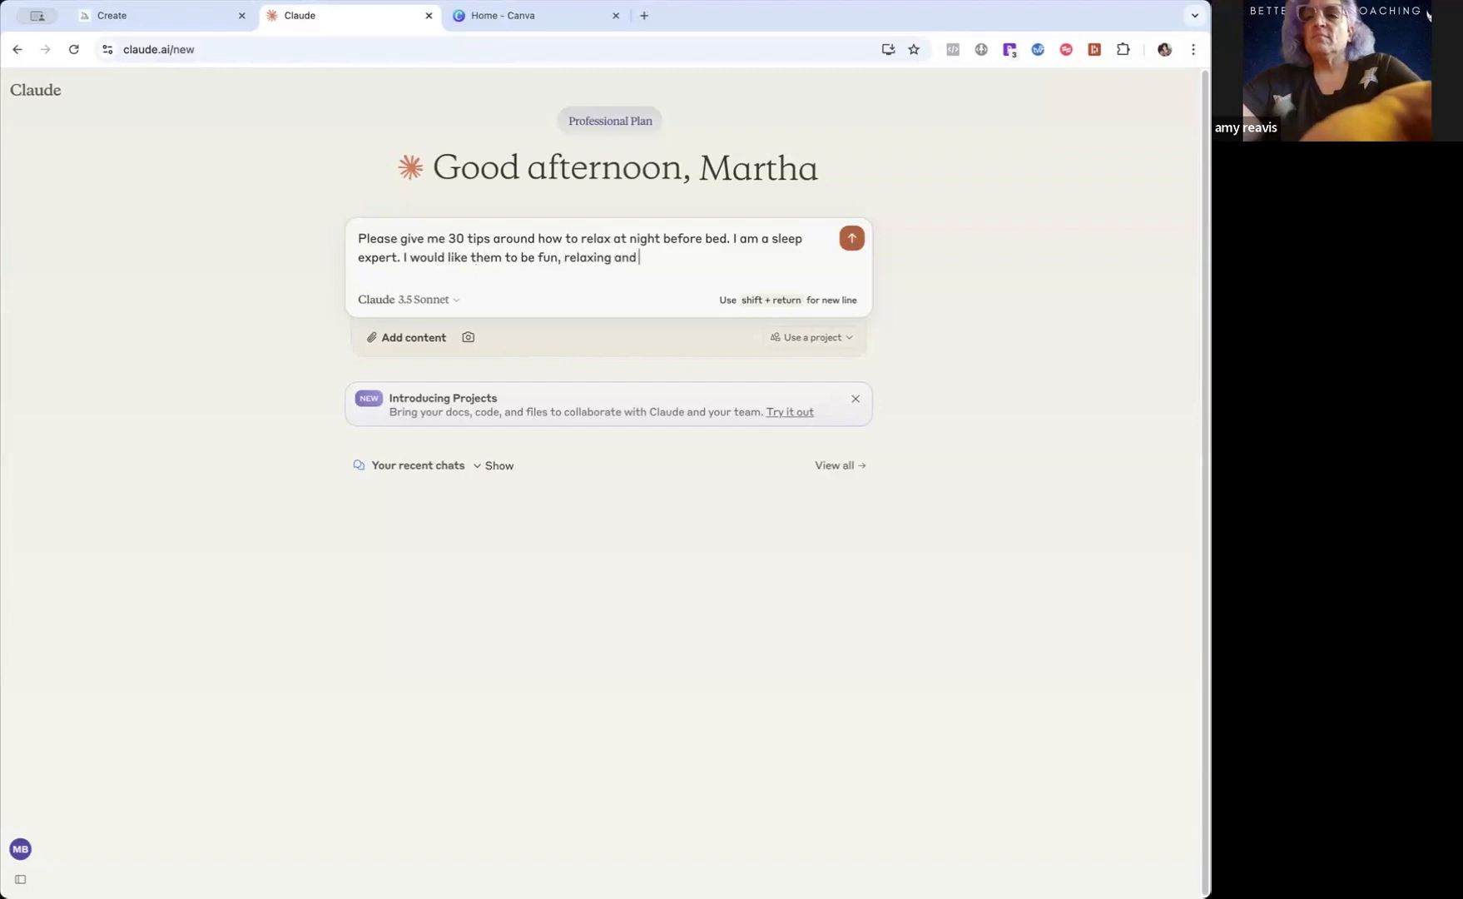
key("BackSpace")
key("BackSpace")
key("BackSpace")
type(",")
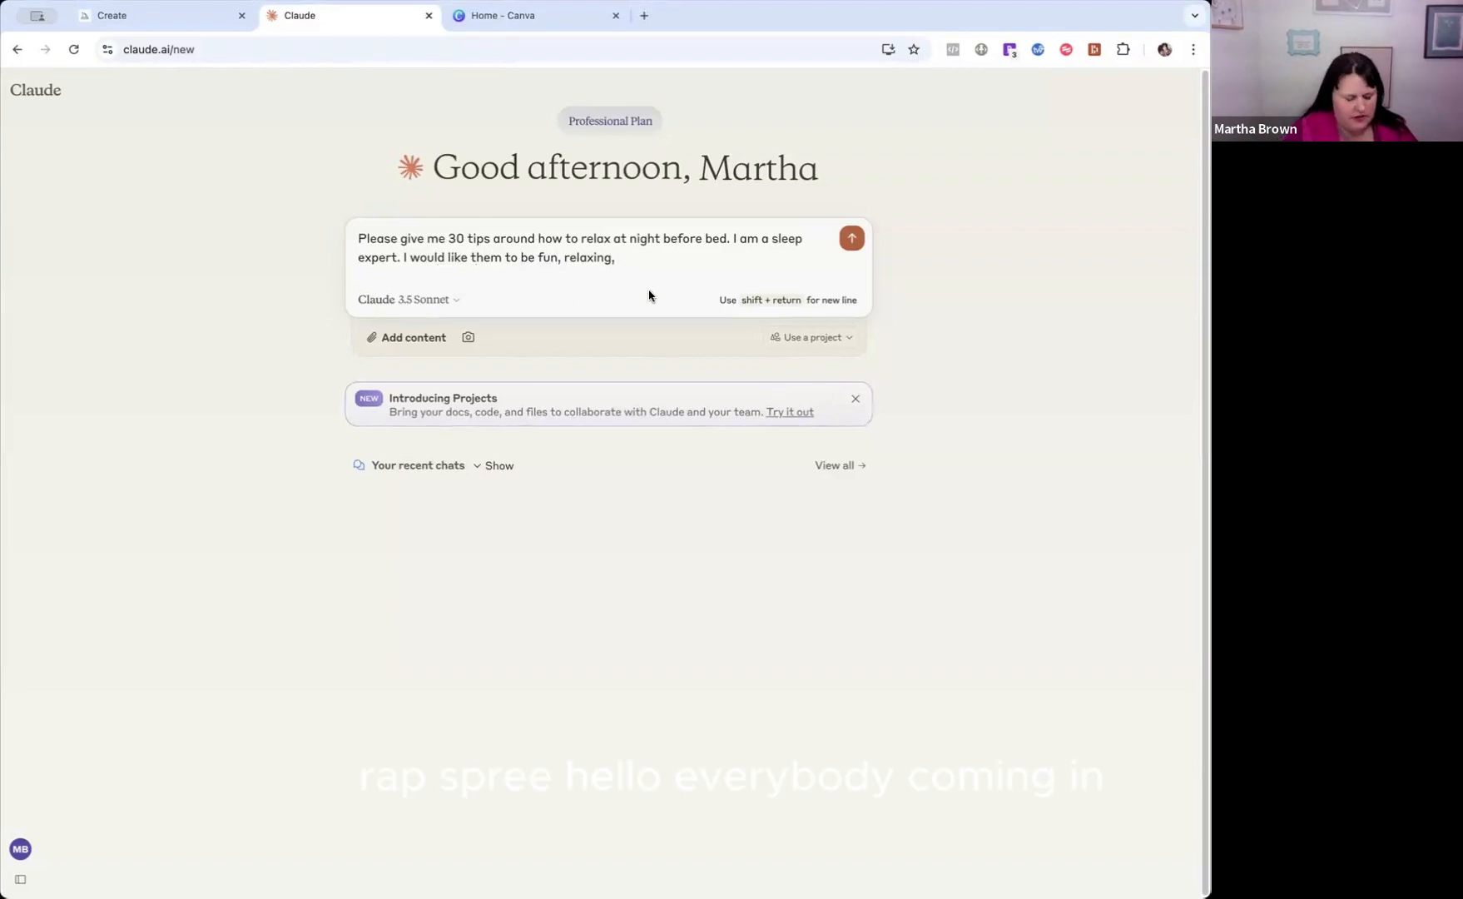
Complete the tone sentence of the prompt with "stress free and informational.".
type("dtre")
key("BackSpace")
key("BackSpace")
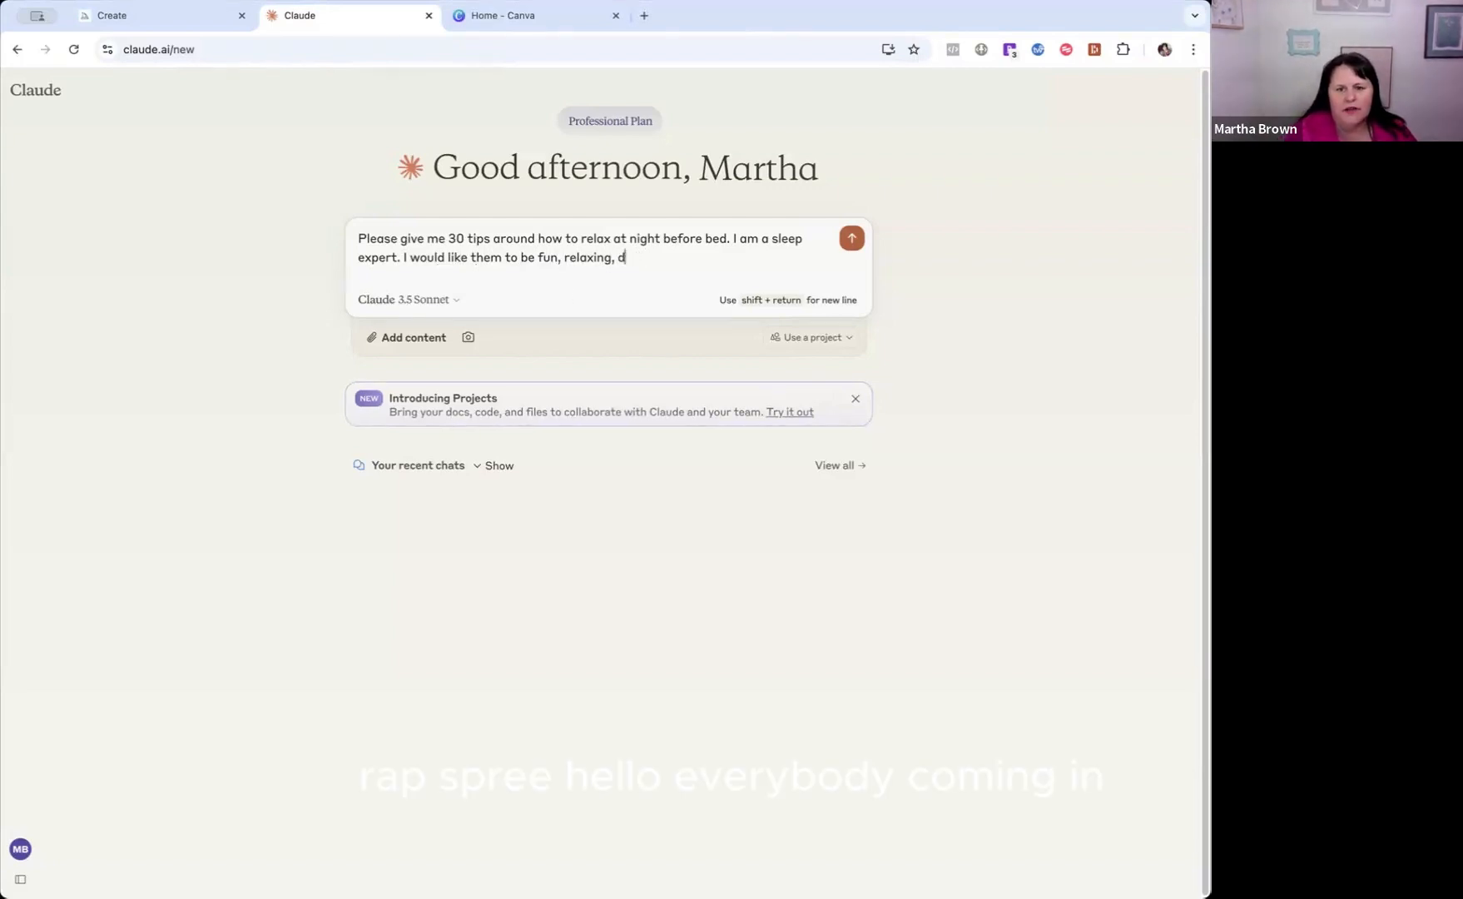
key("BackSpace")
type("stress")
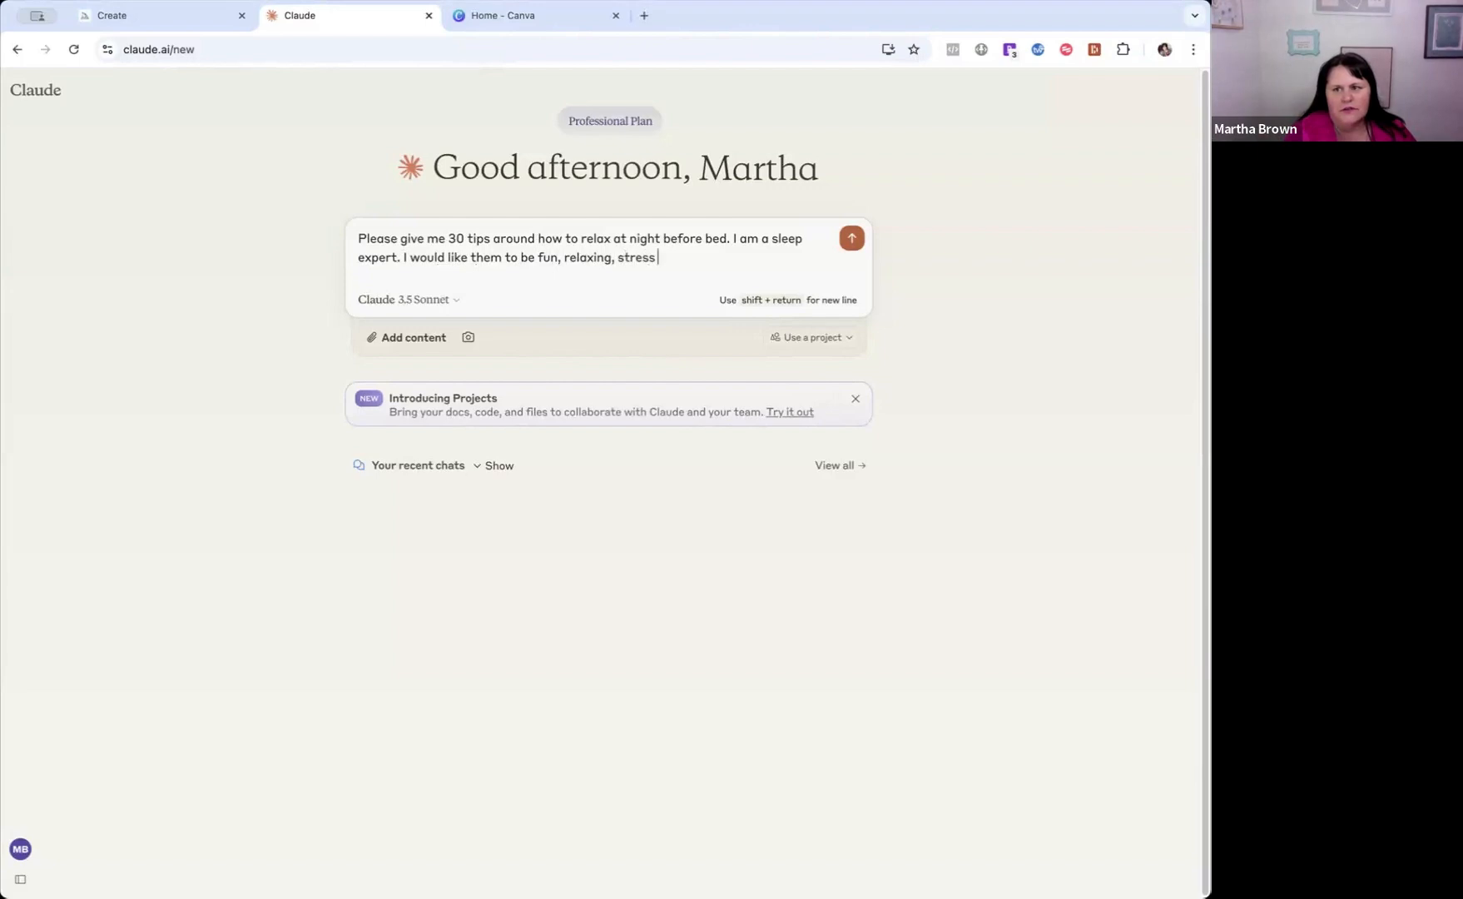
type(" free and")
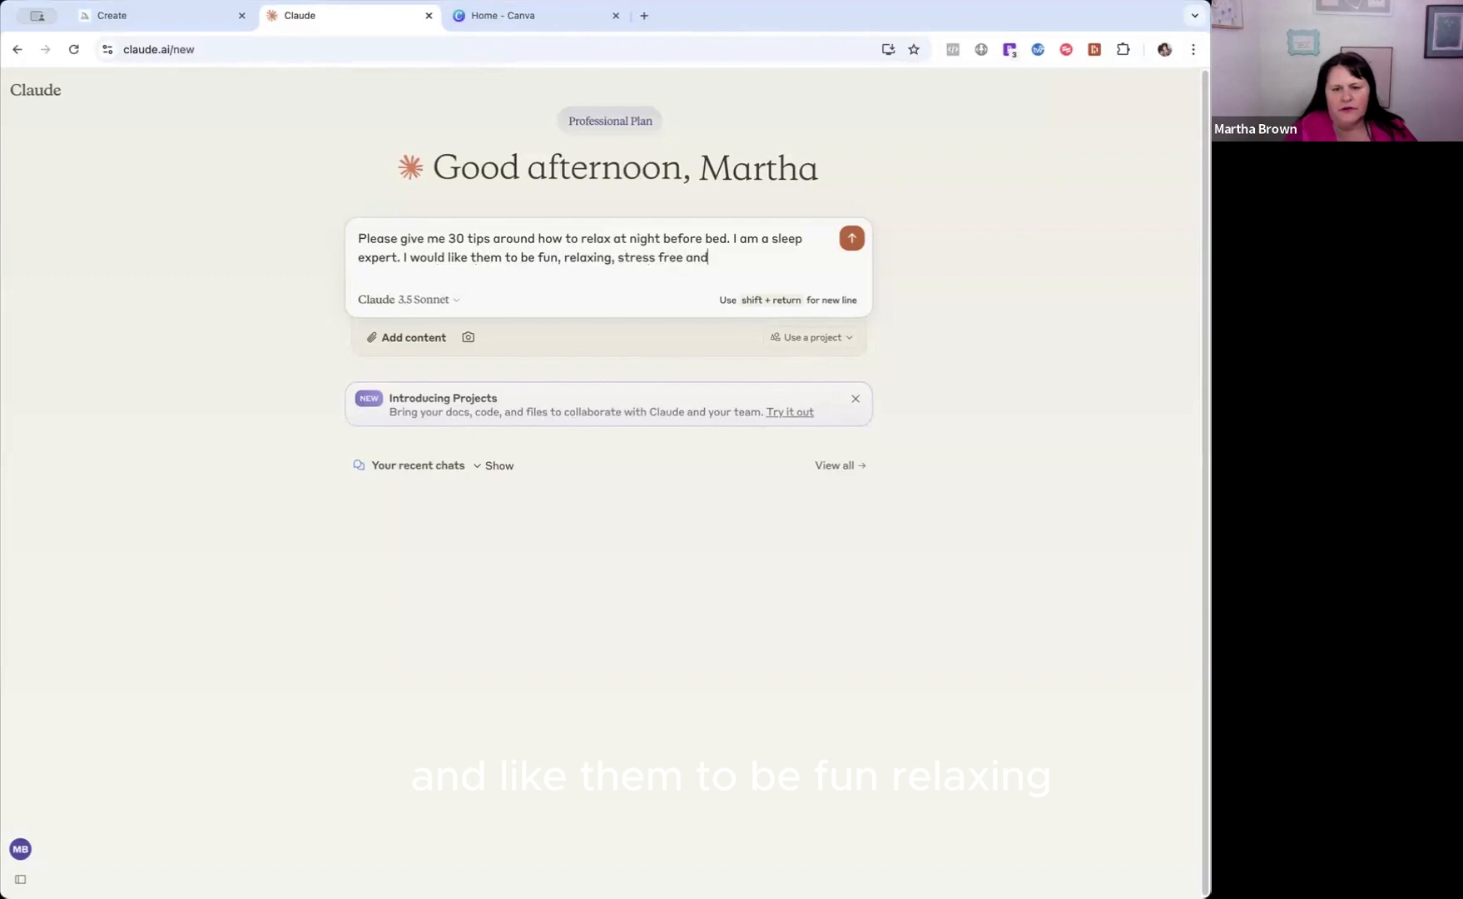
type(" infor")
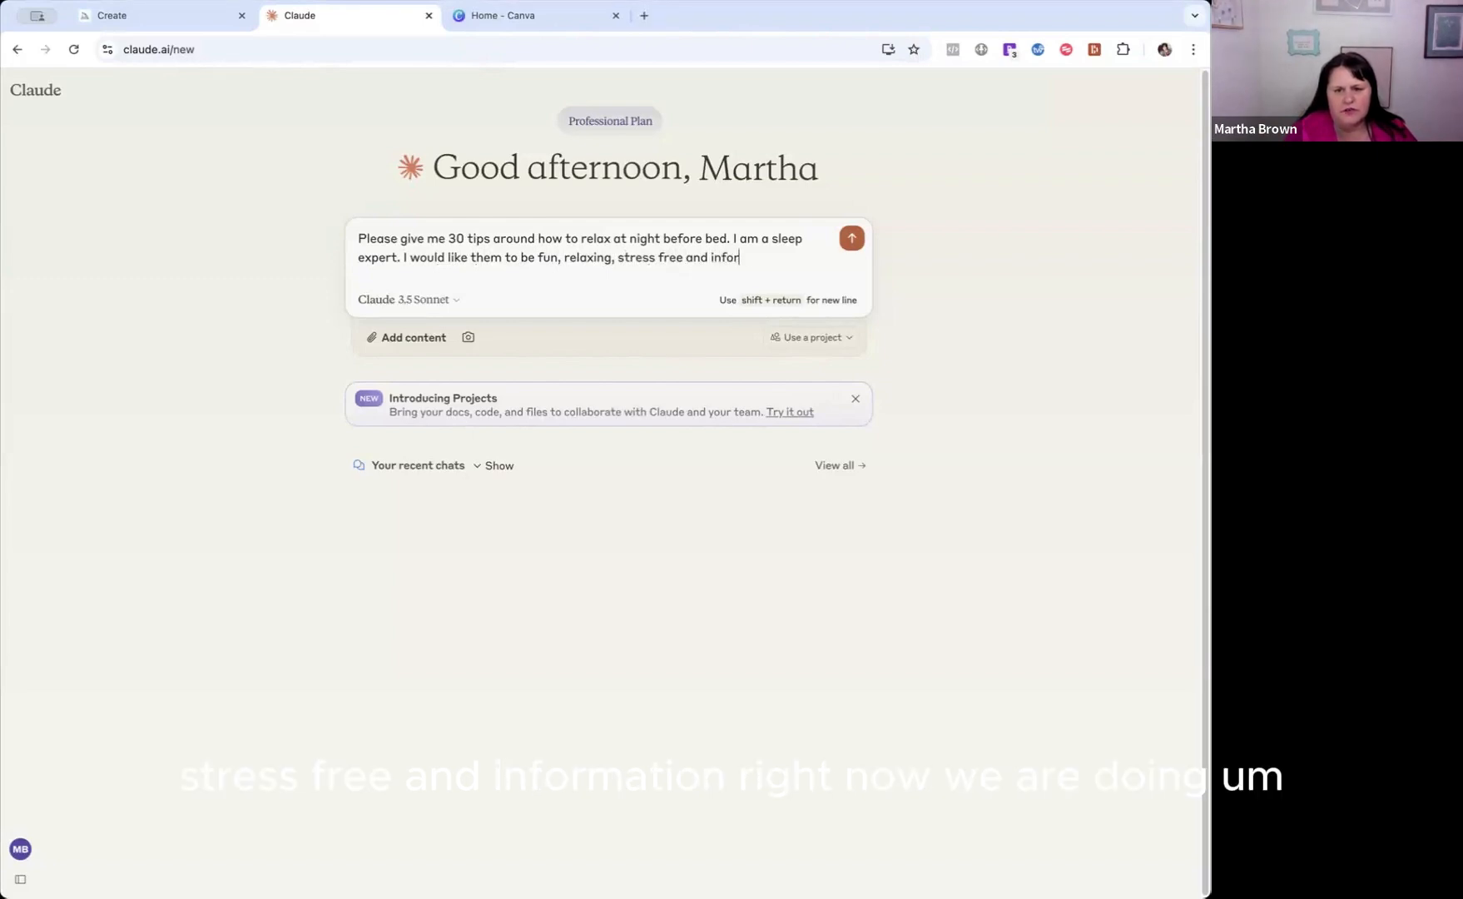
type("mational.")
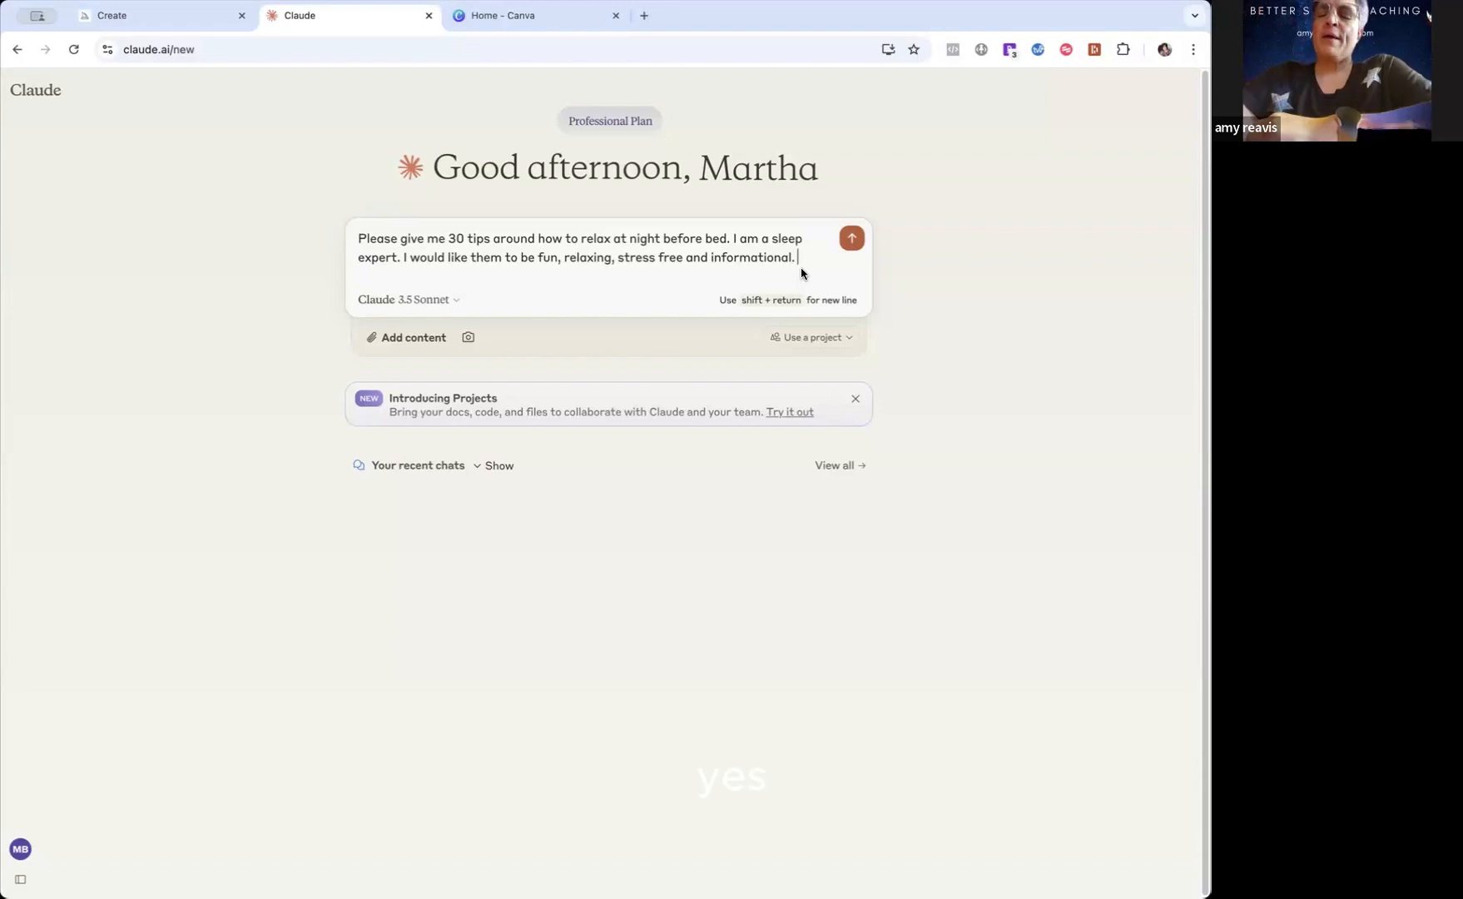
Finish the prompt with "This is for perimenopausal and menipausal women who have hight stress jobs." and submit it.
type("Th")
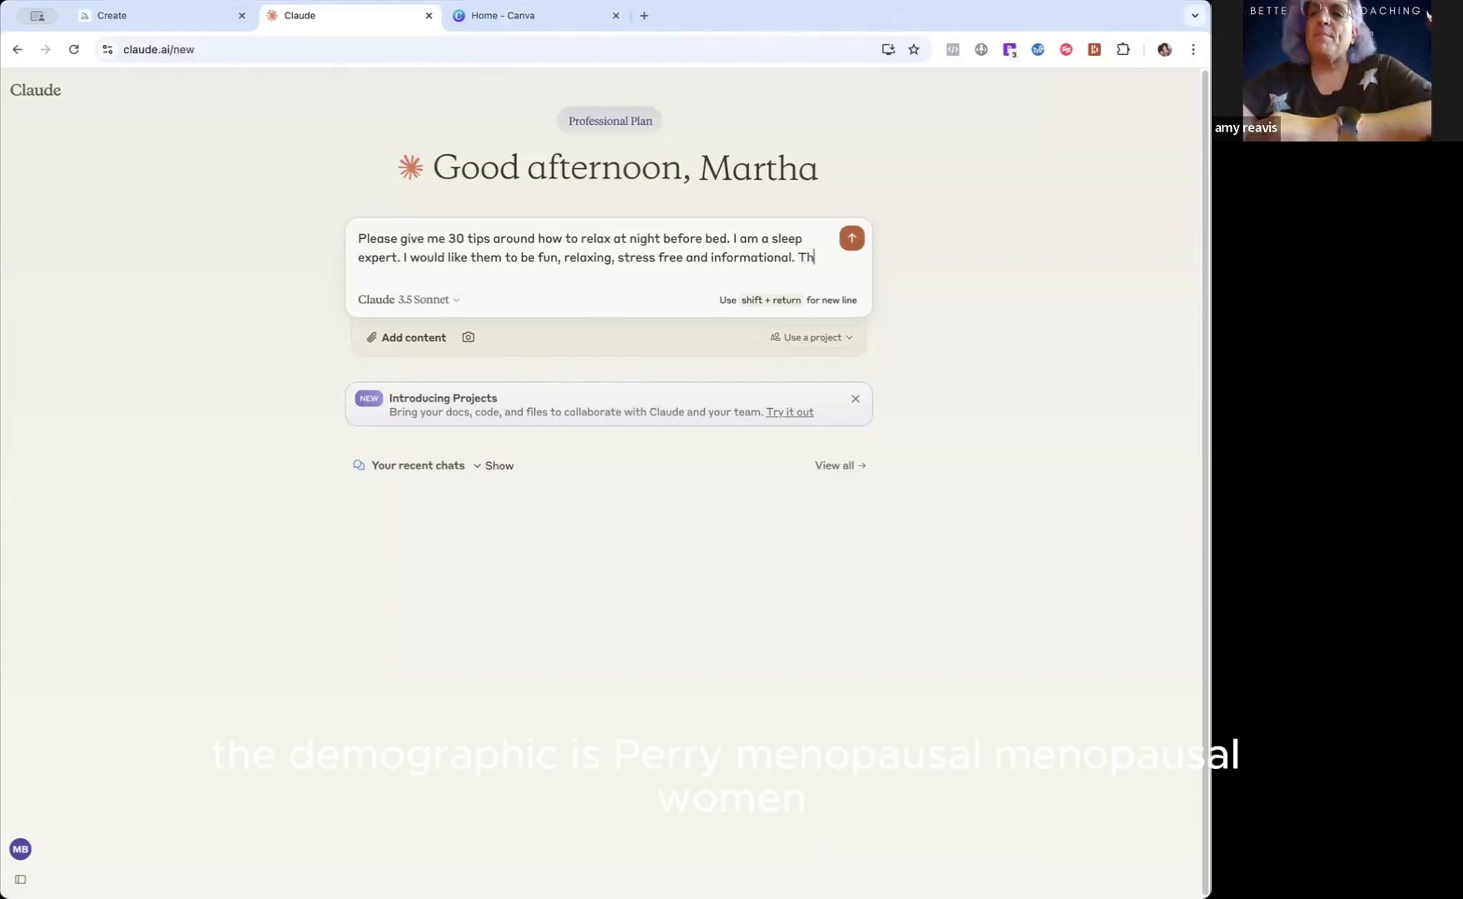
type("is is for perimon")
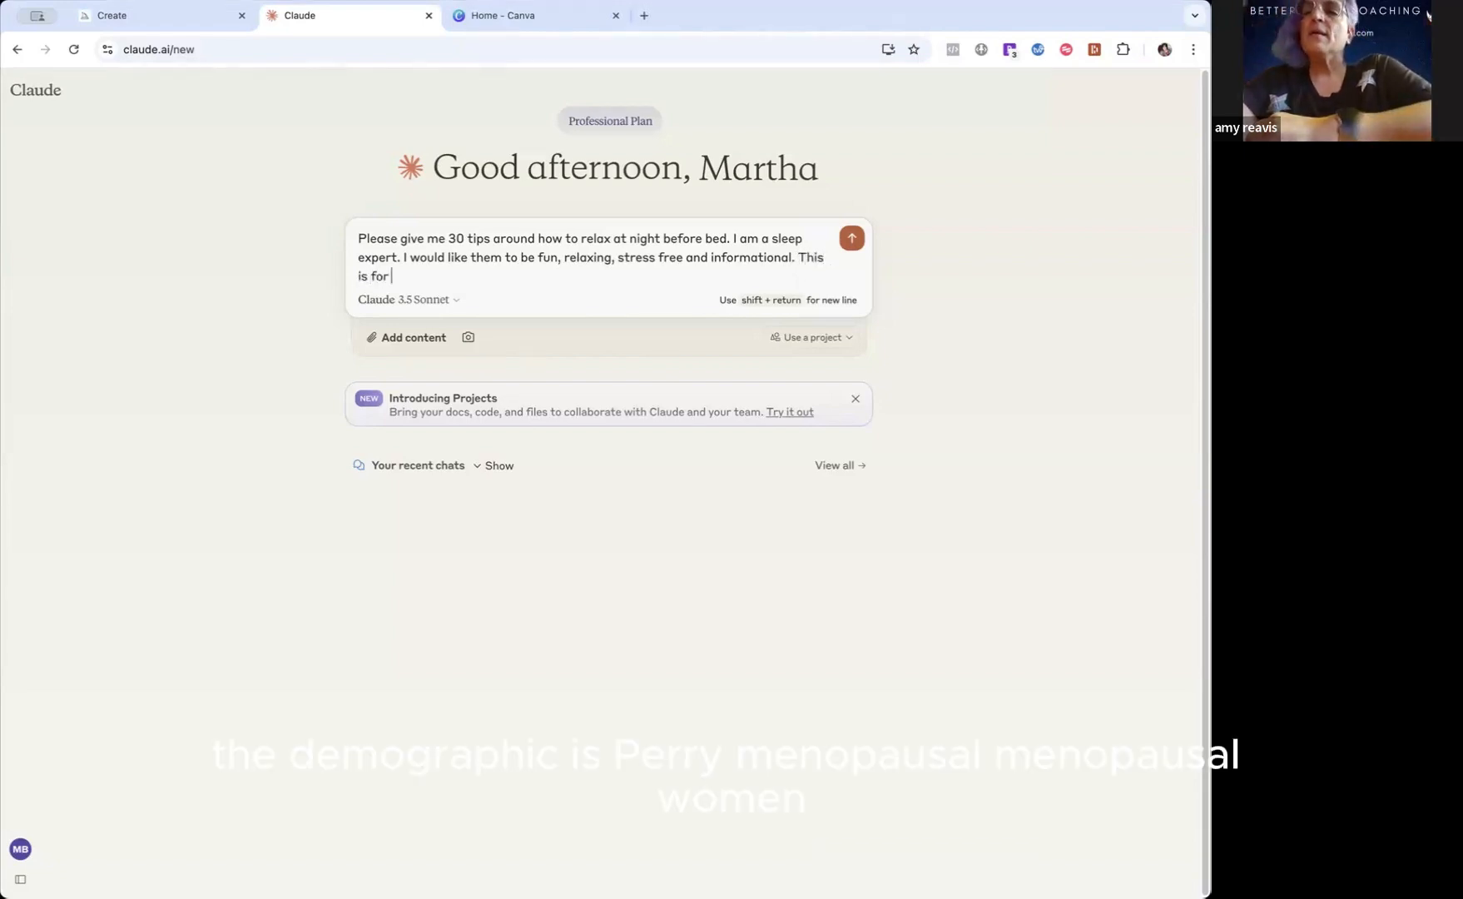
key("BackSpace")
key("BackSpace")
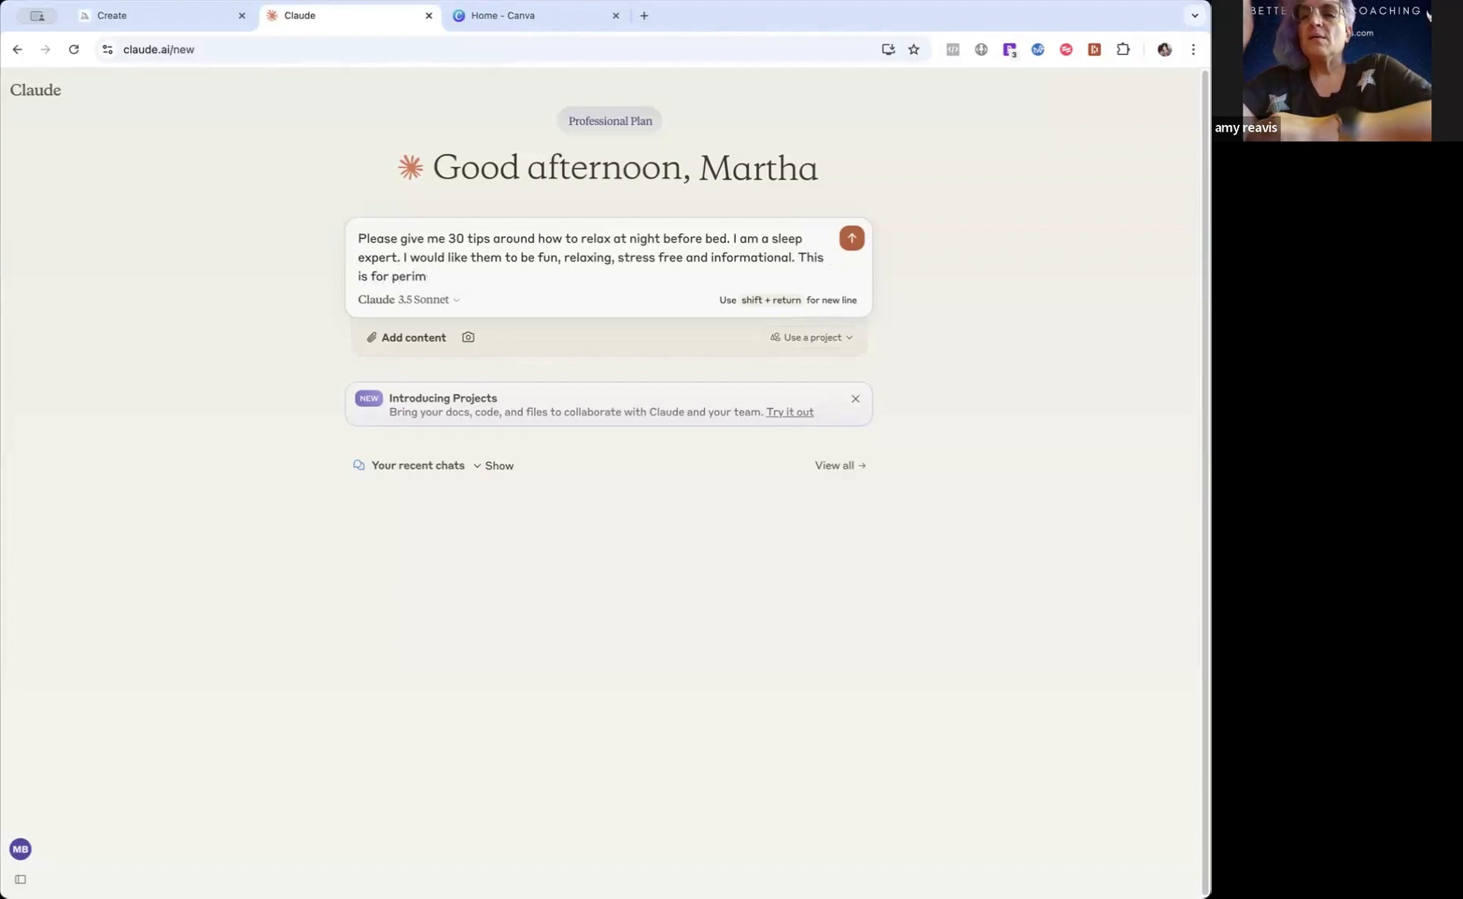
type("enopausal and meni")
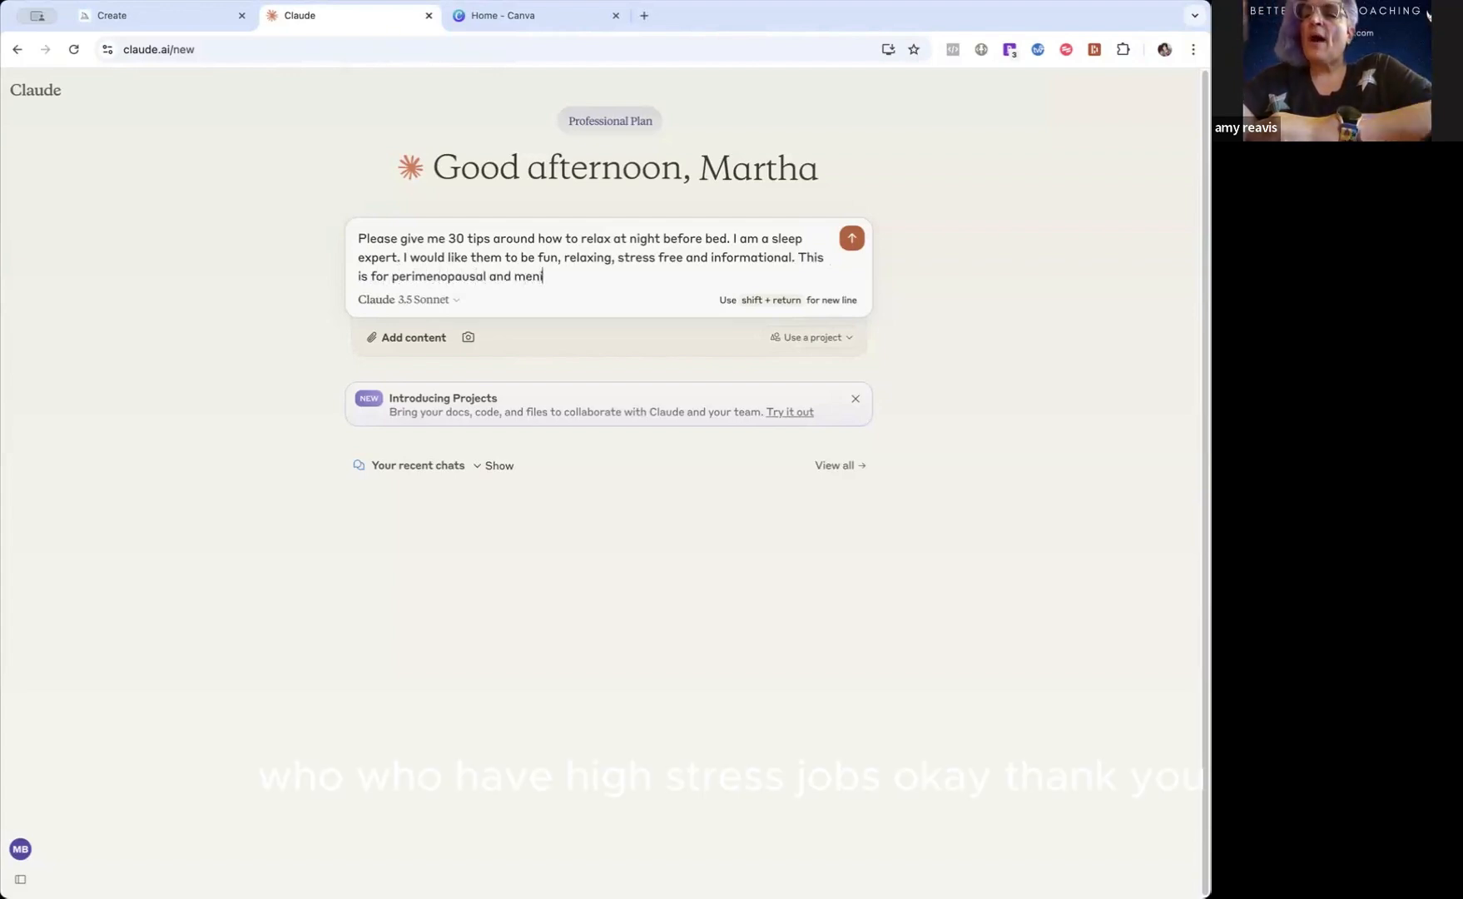
type("pausal wom")
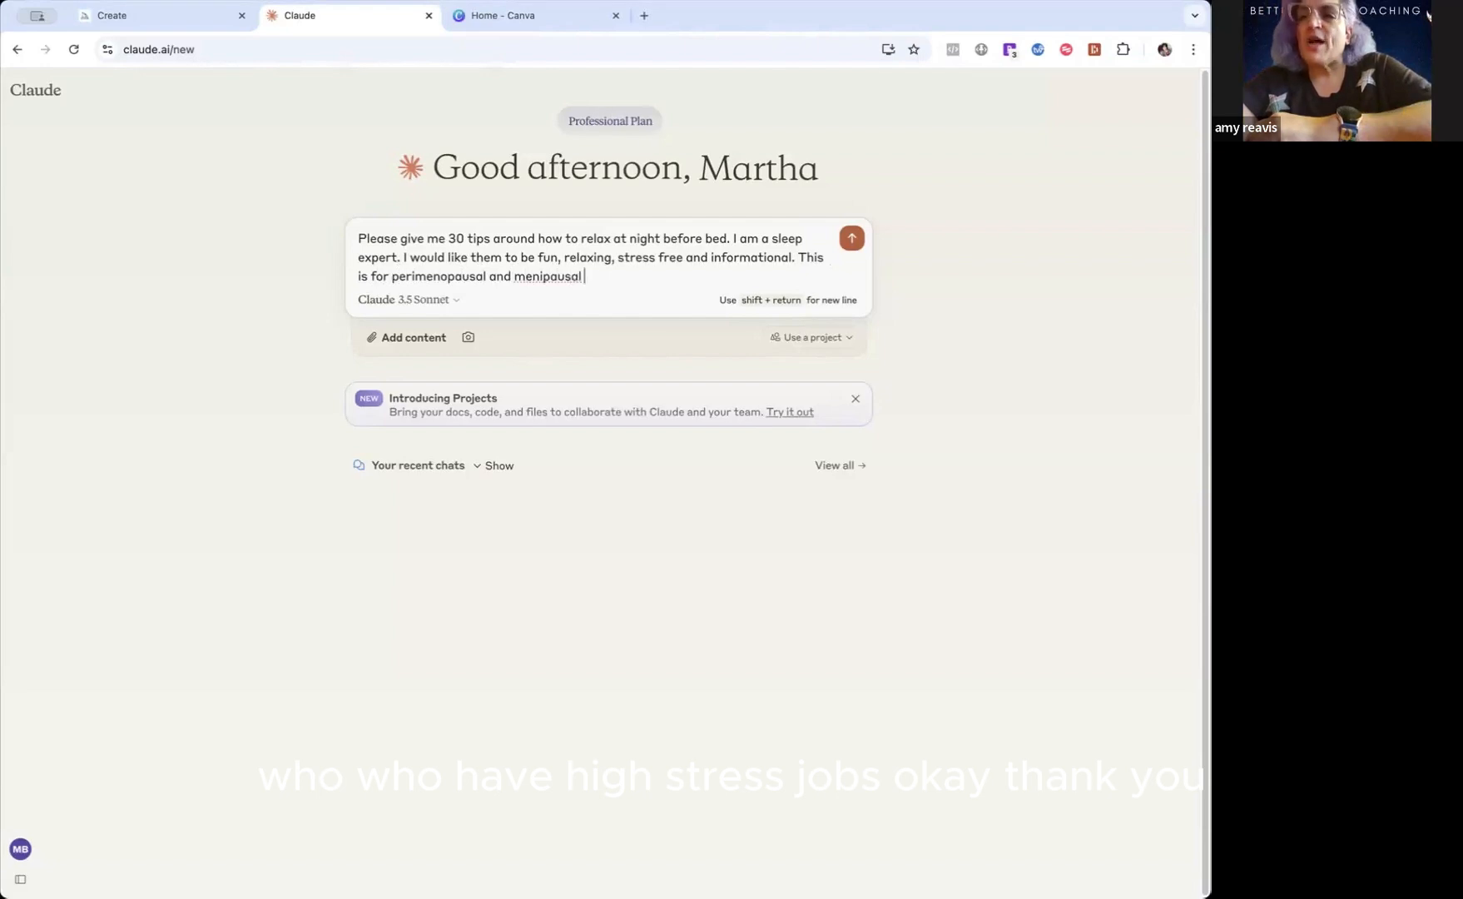
type("who have hight s")
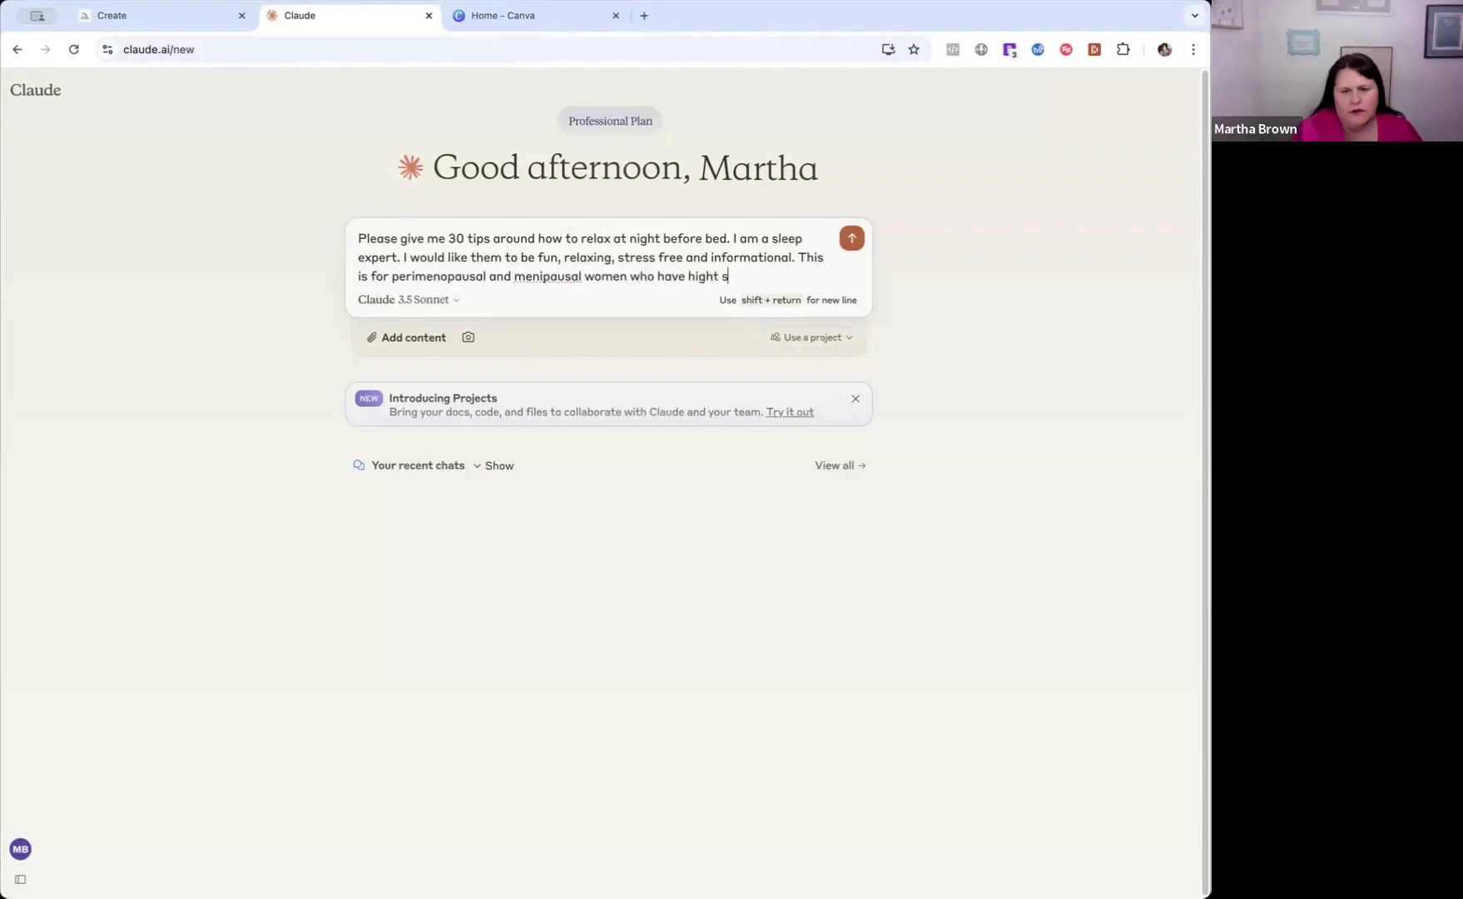
type("tress jobs.")
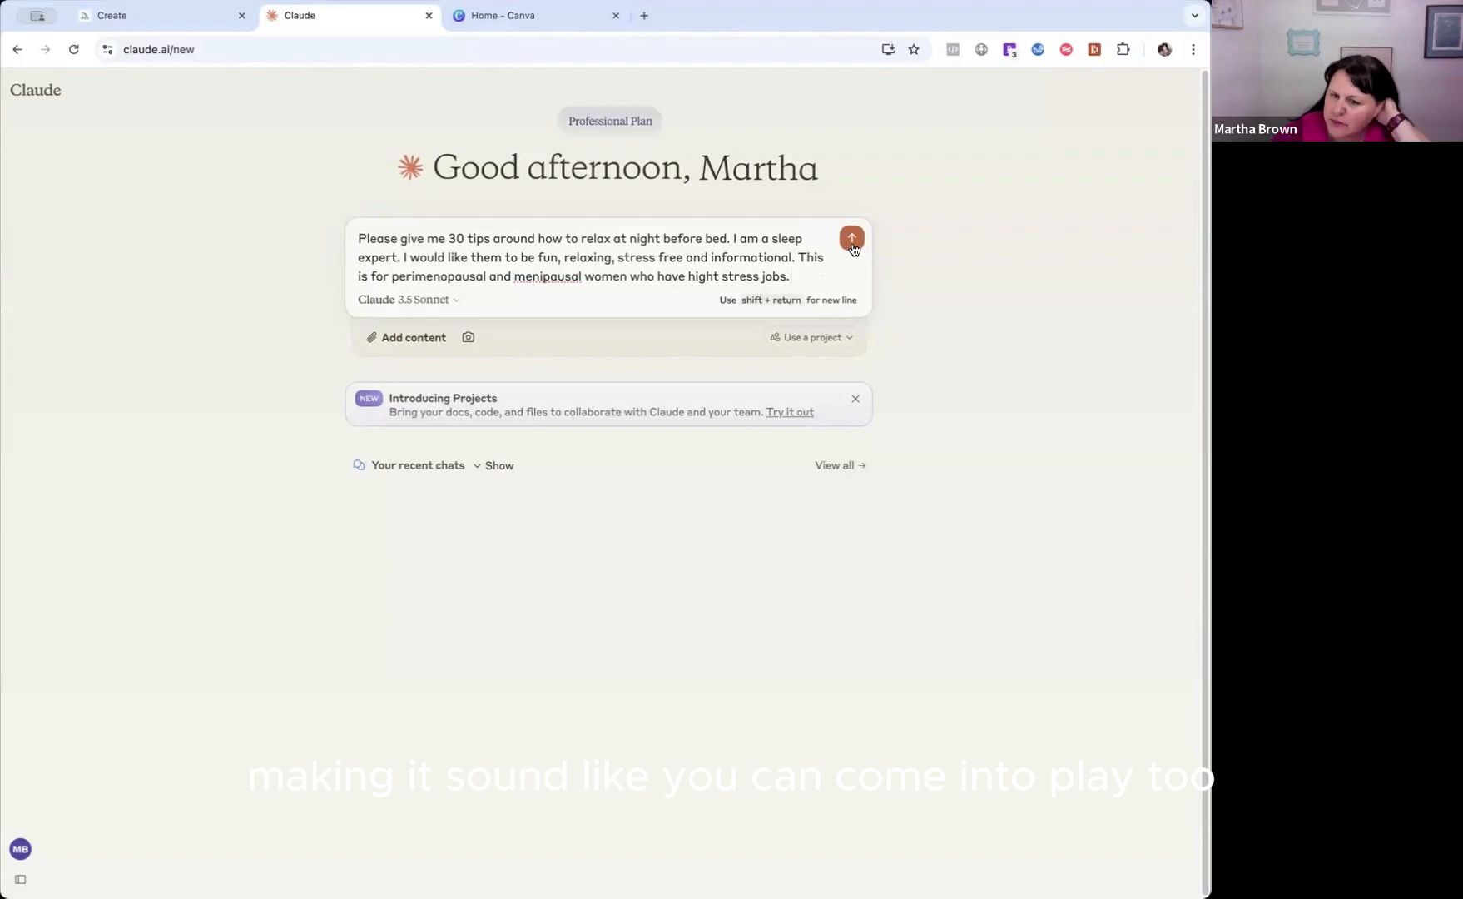
key("Return")
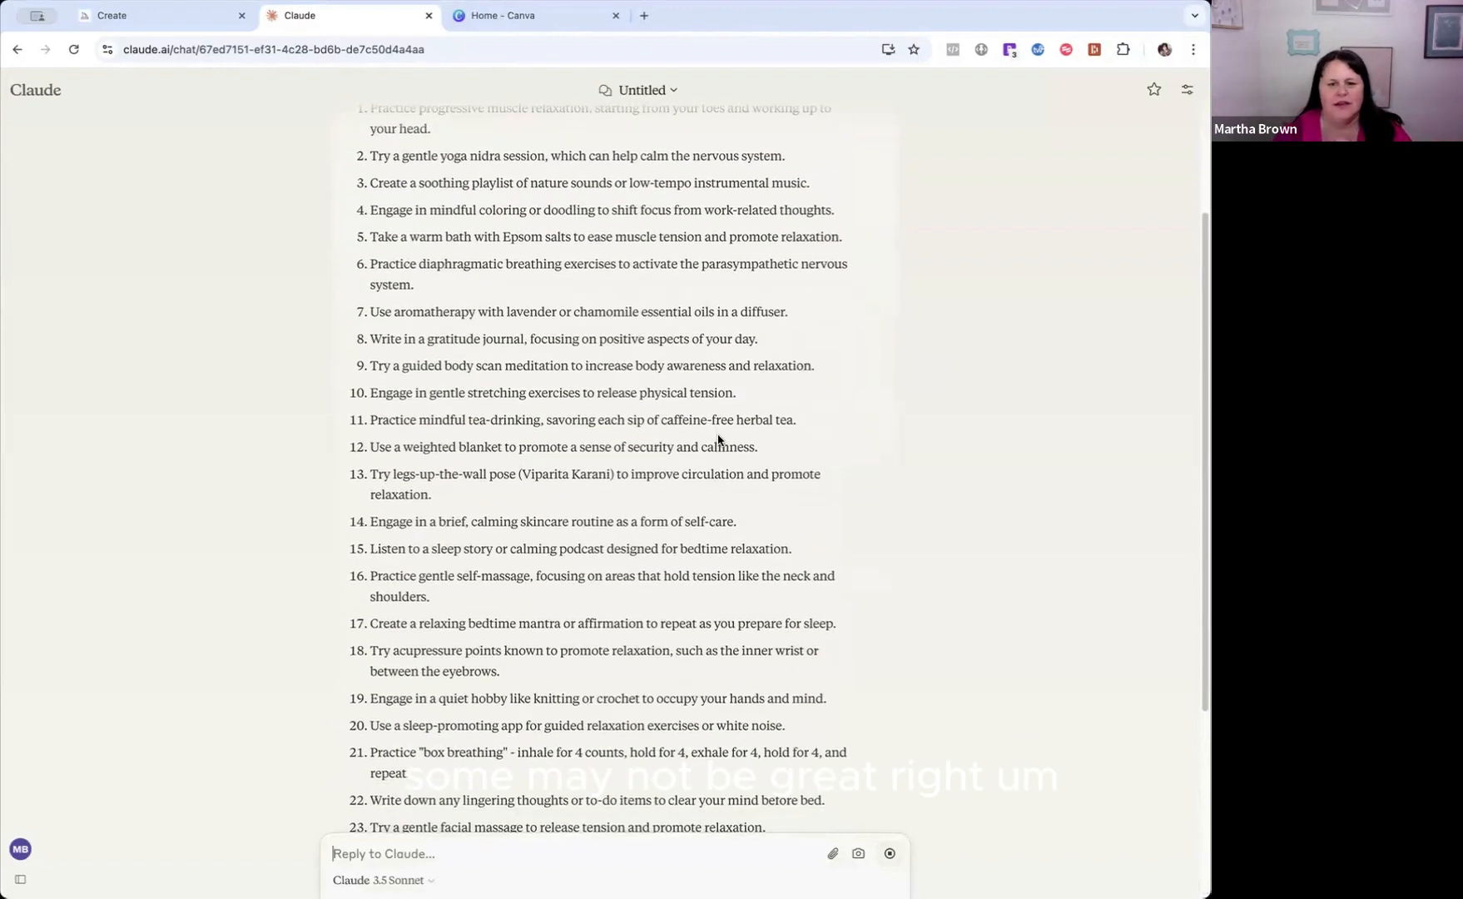
Read the generated list of bedtime relaxation tips from its introduction onward.
scroll(724, 428, "up", 3)
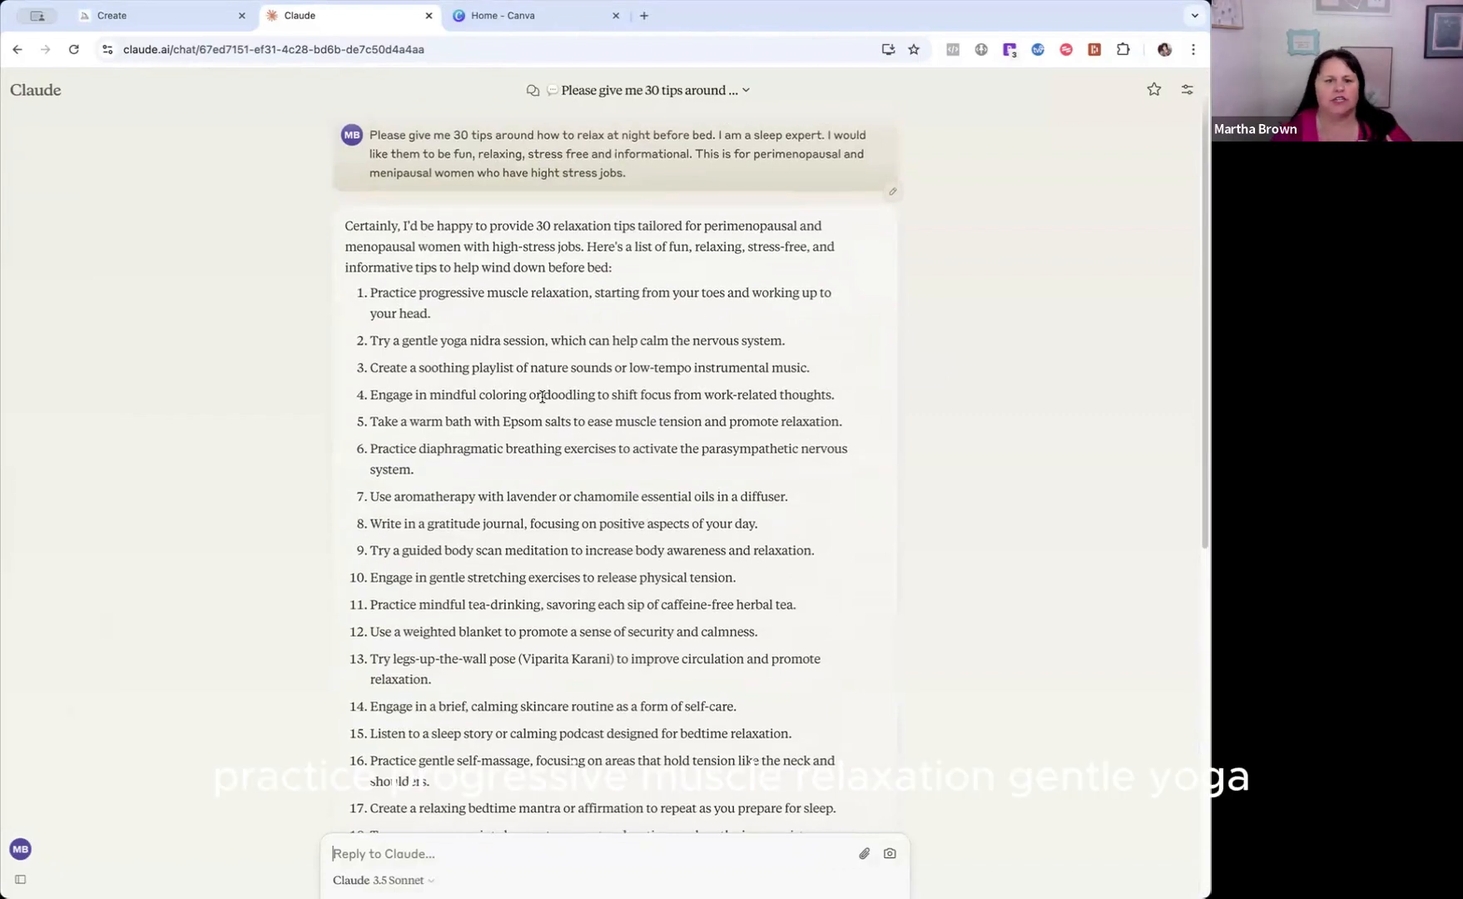
scroll(541, 396, "down", 1)
scroll(541, 397, "down", 1)
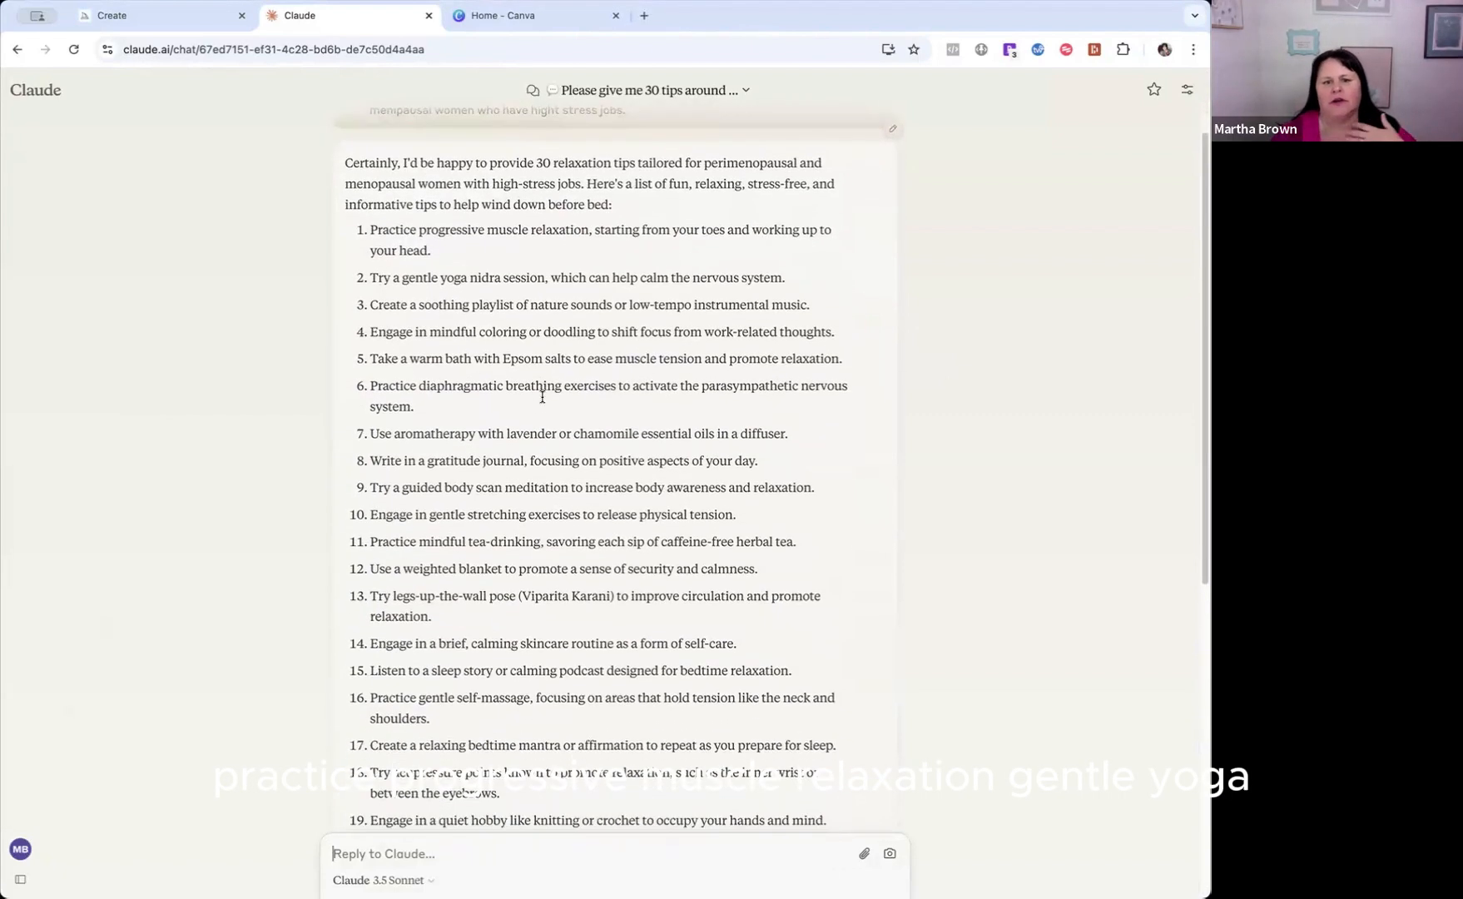
Read through the remaining relaxation tips down to the closing paragraph.
scroll(542, 403, "down", 1)
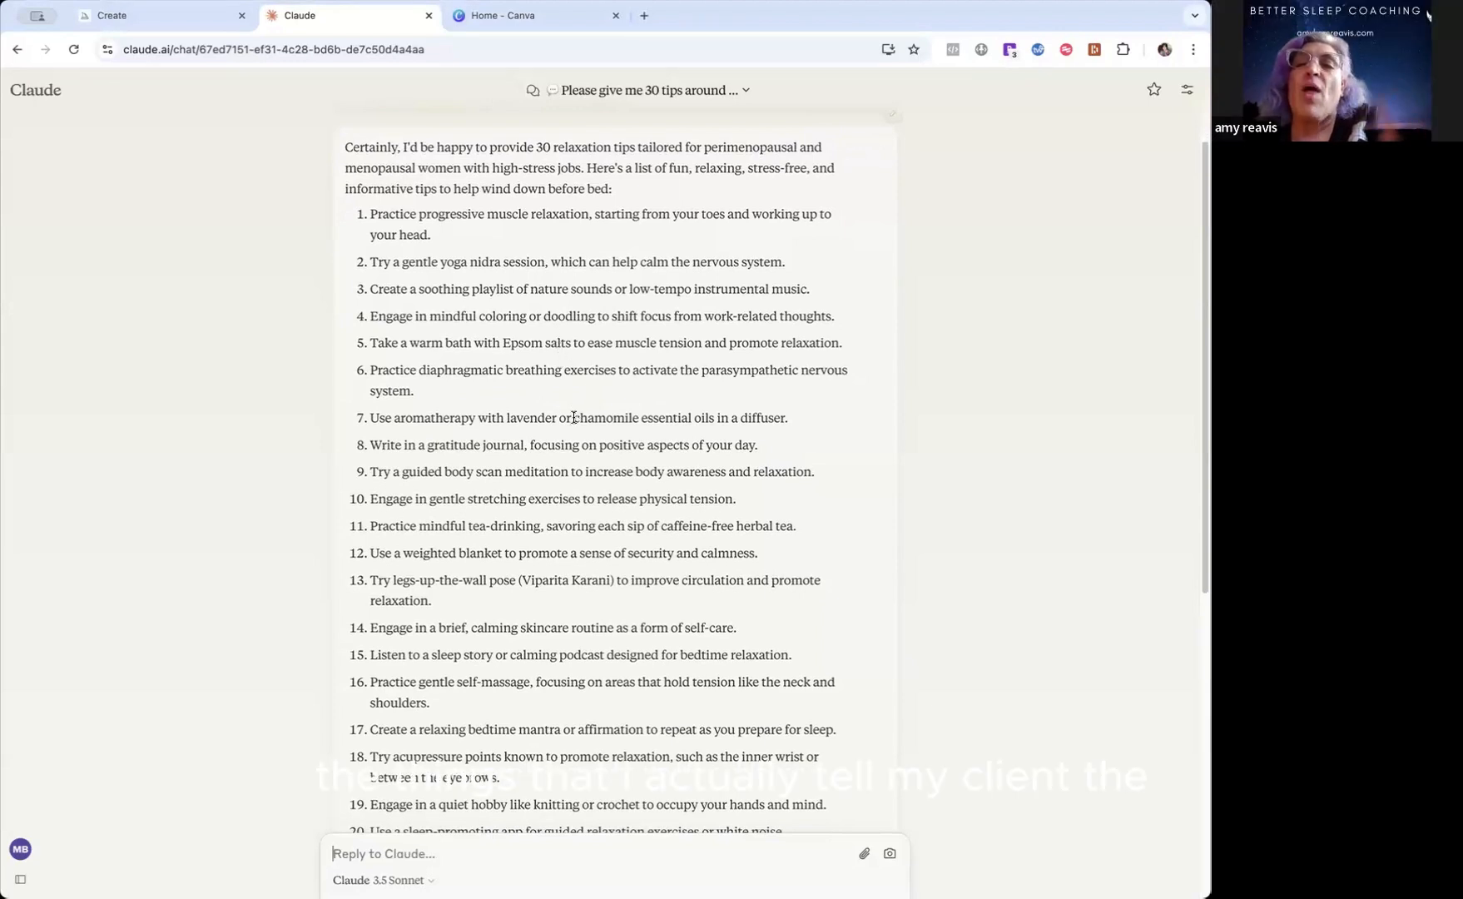
scroll(561, 429, "down", 3)
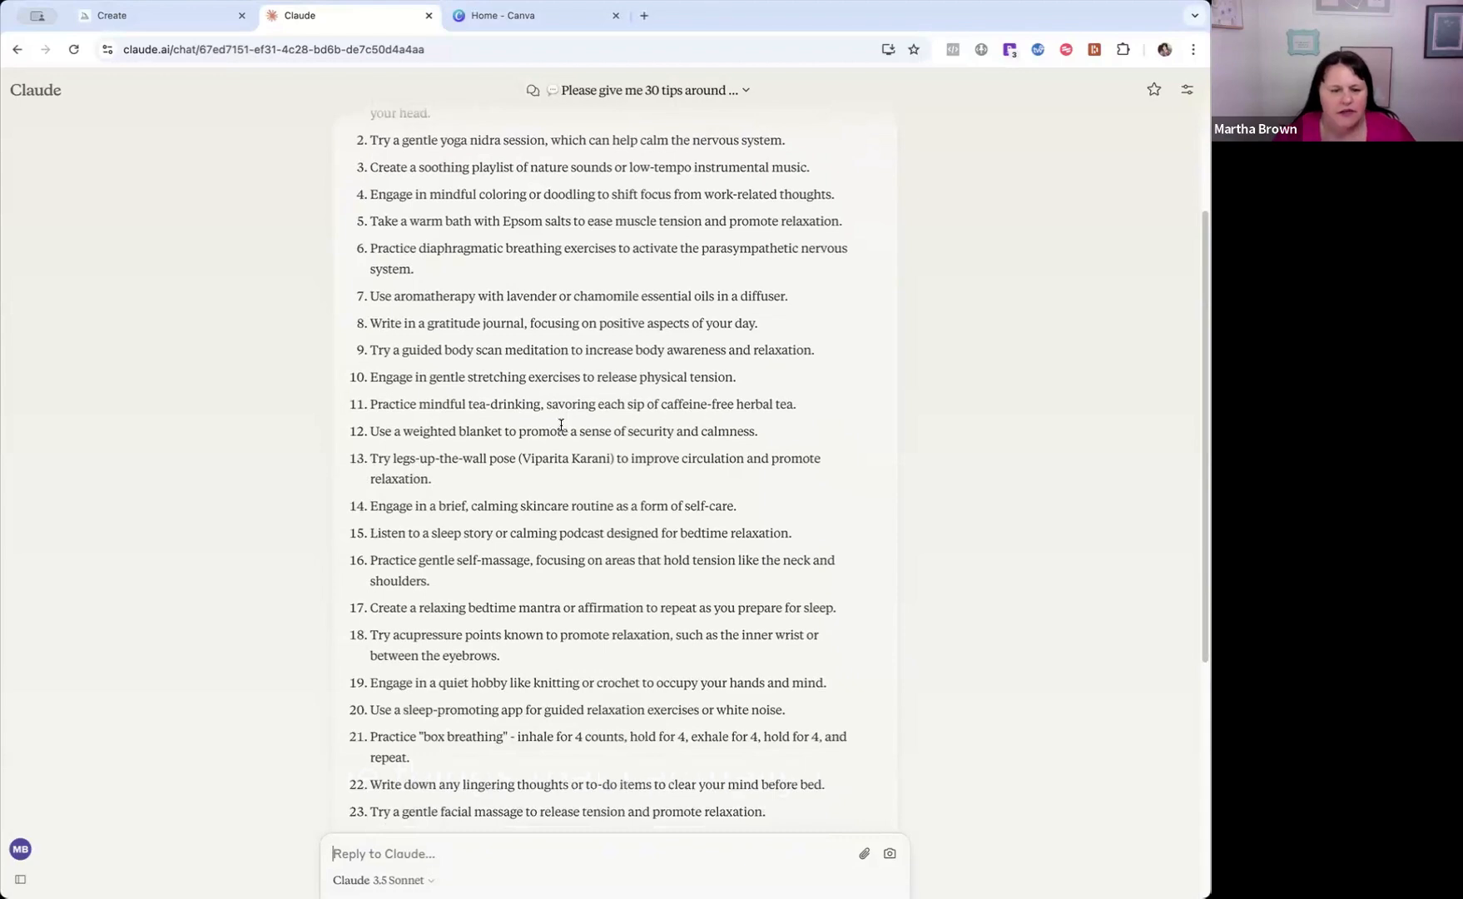
scroll(561, 425, "down", 3)
scroll(561, 426, "down", 5)
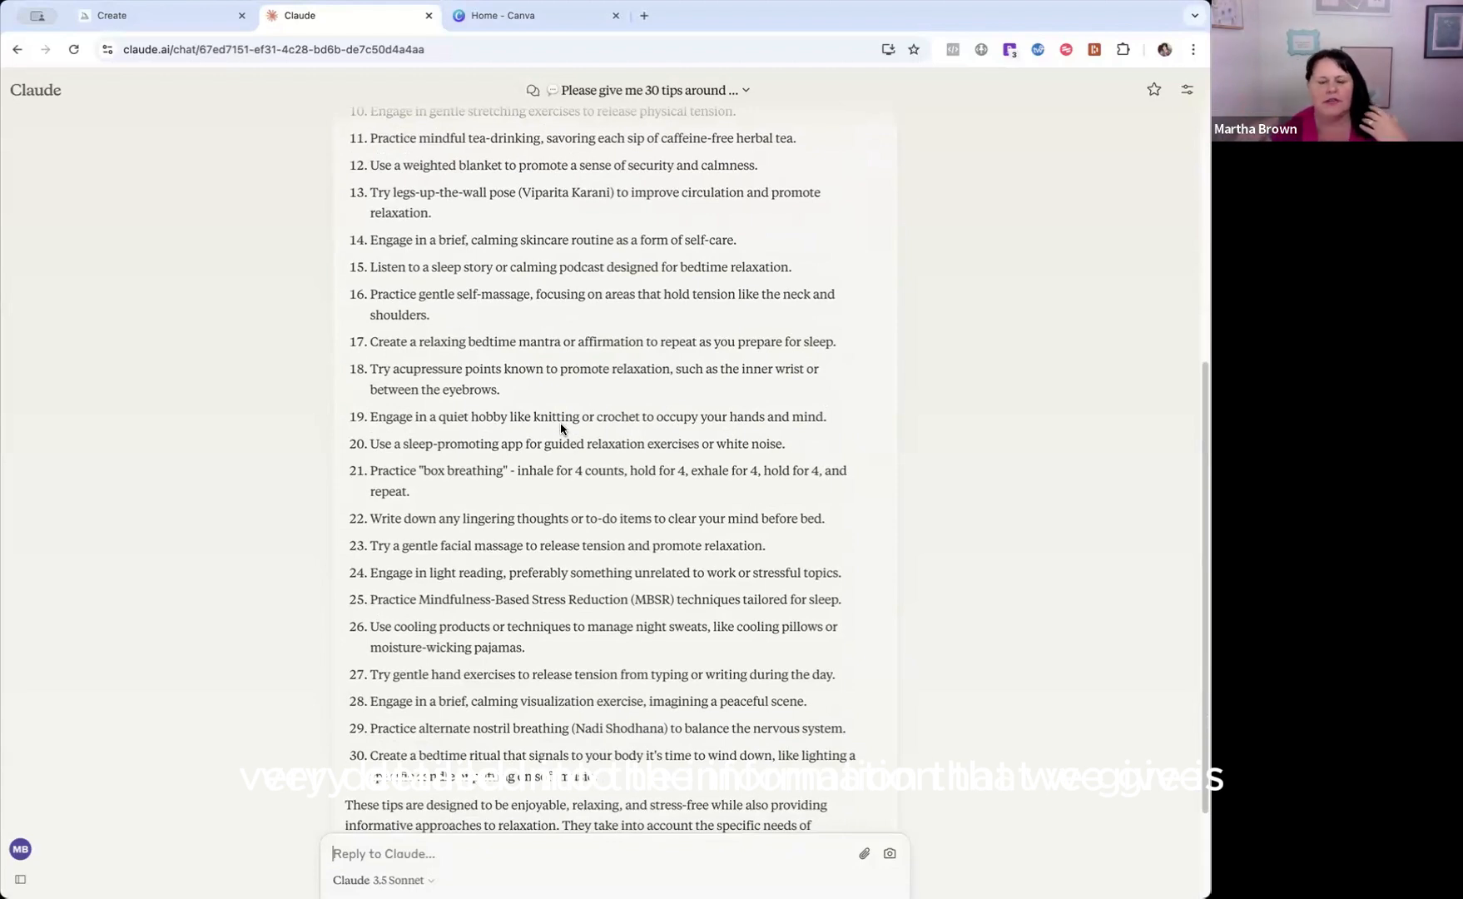
scroll(482, 505, "down", 4)
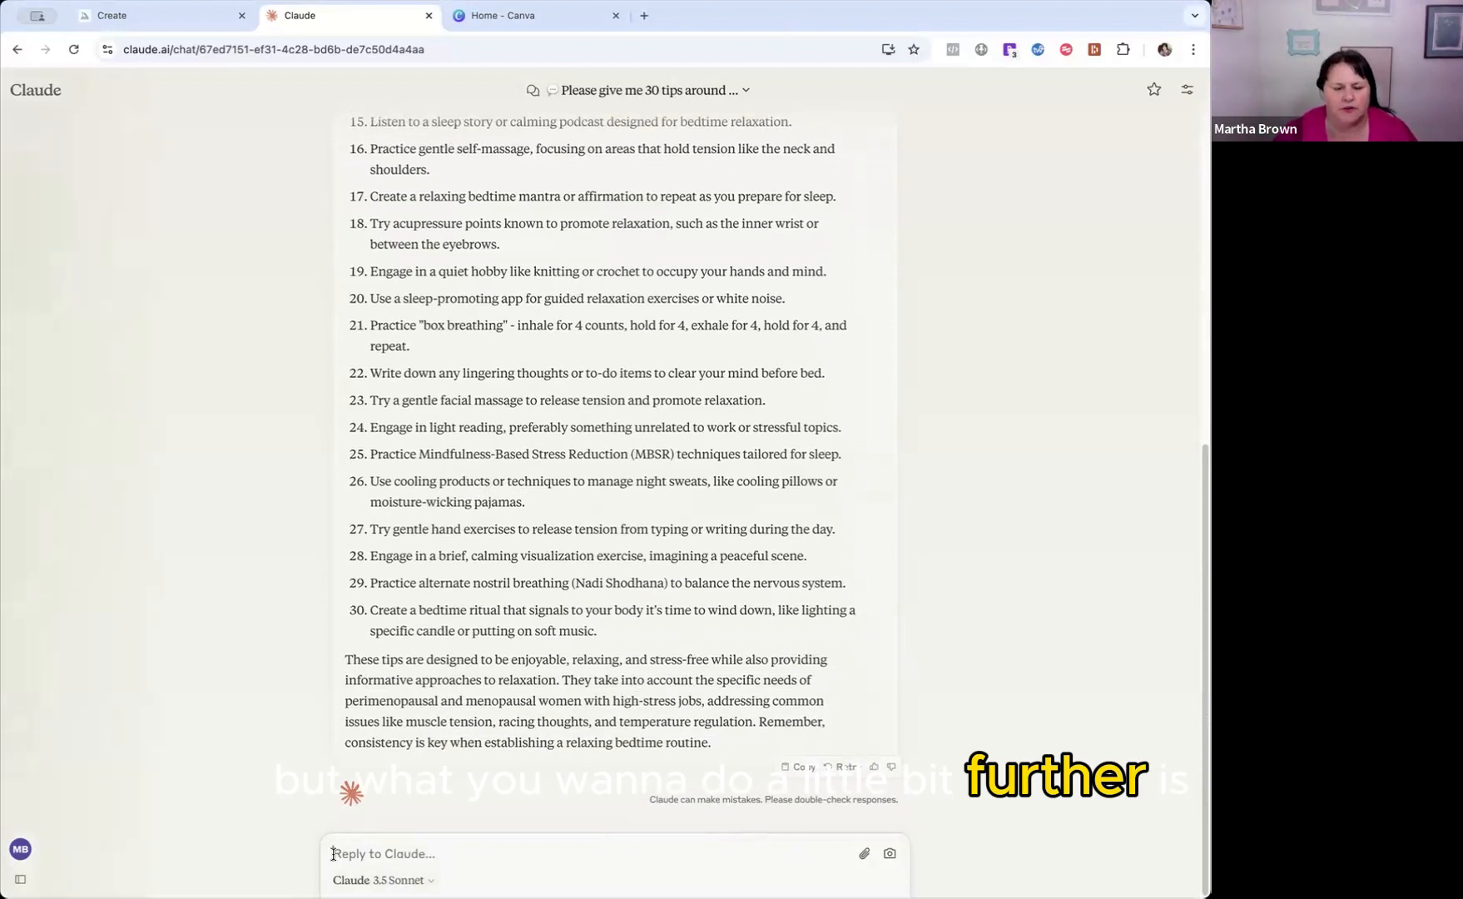
Submit the follow-up prompt "Could you put these into a table please?" and look over the generated table from its first row.
left_click(403, 856)
type("Could y")
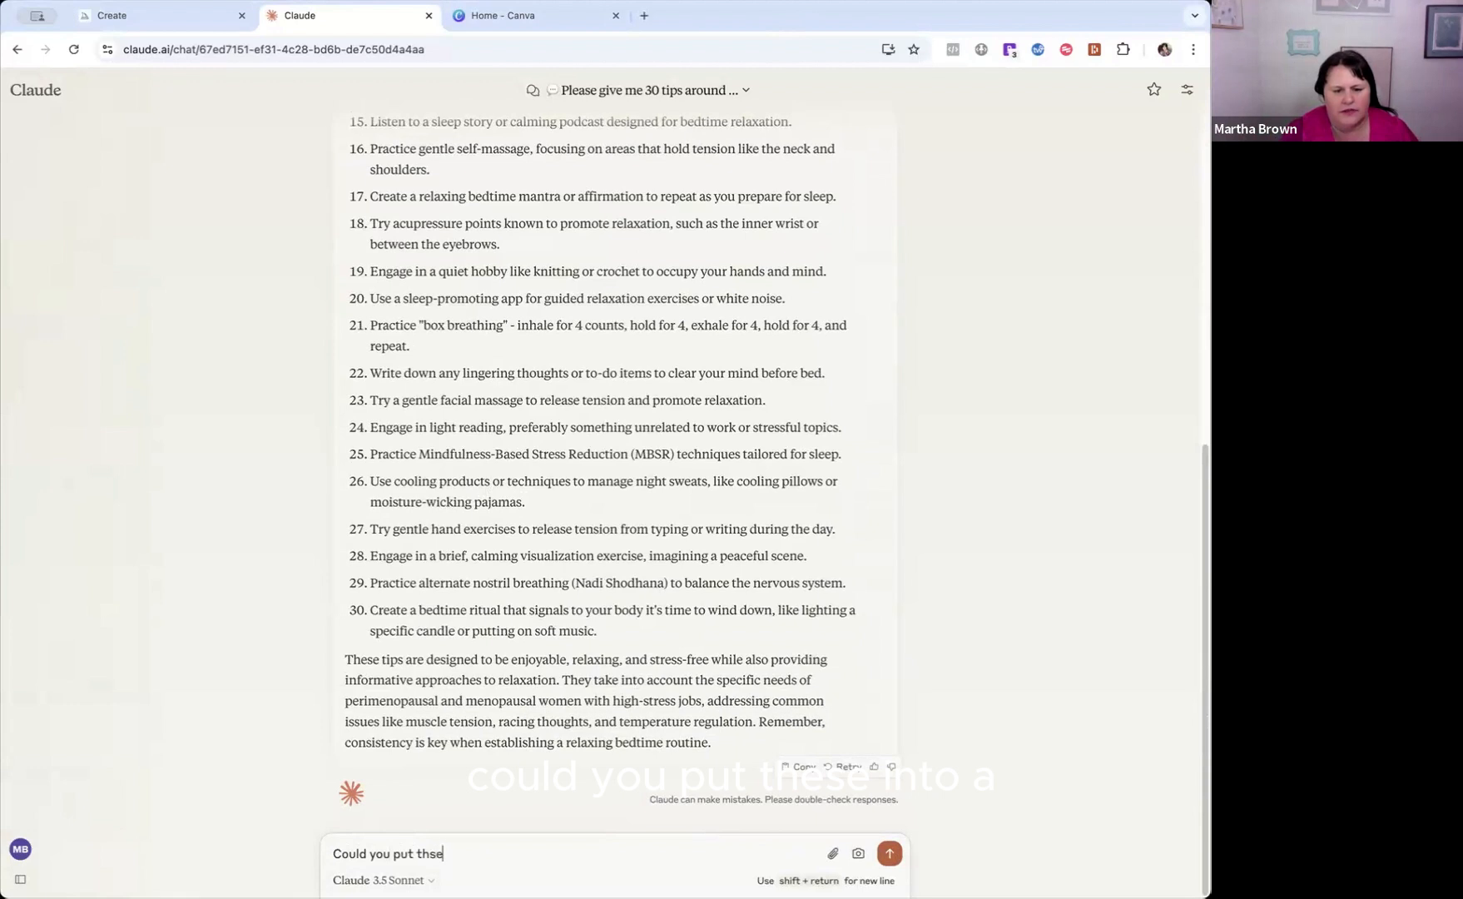
type("ou put these into")
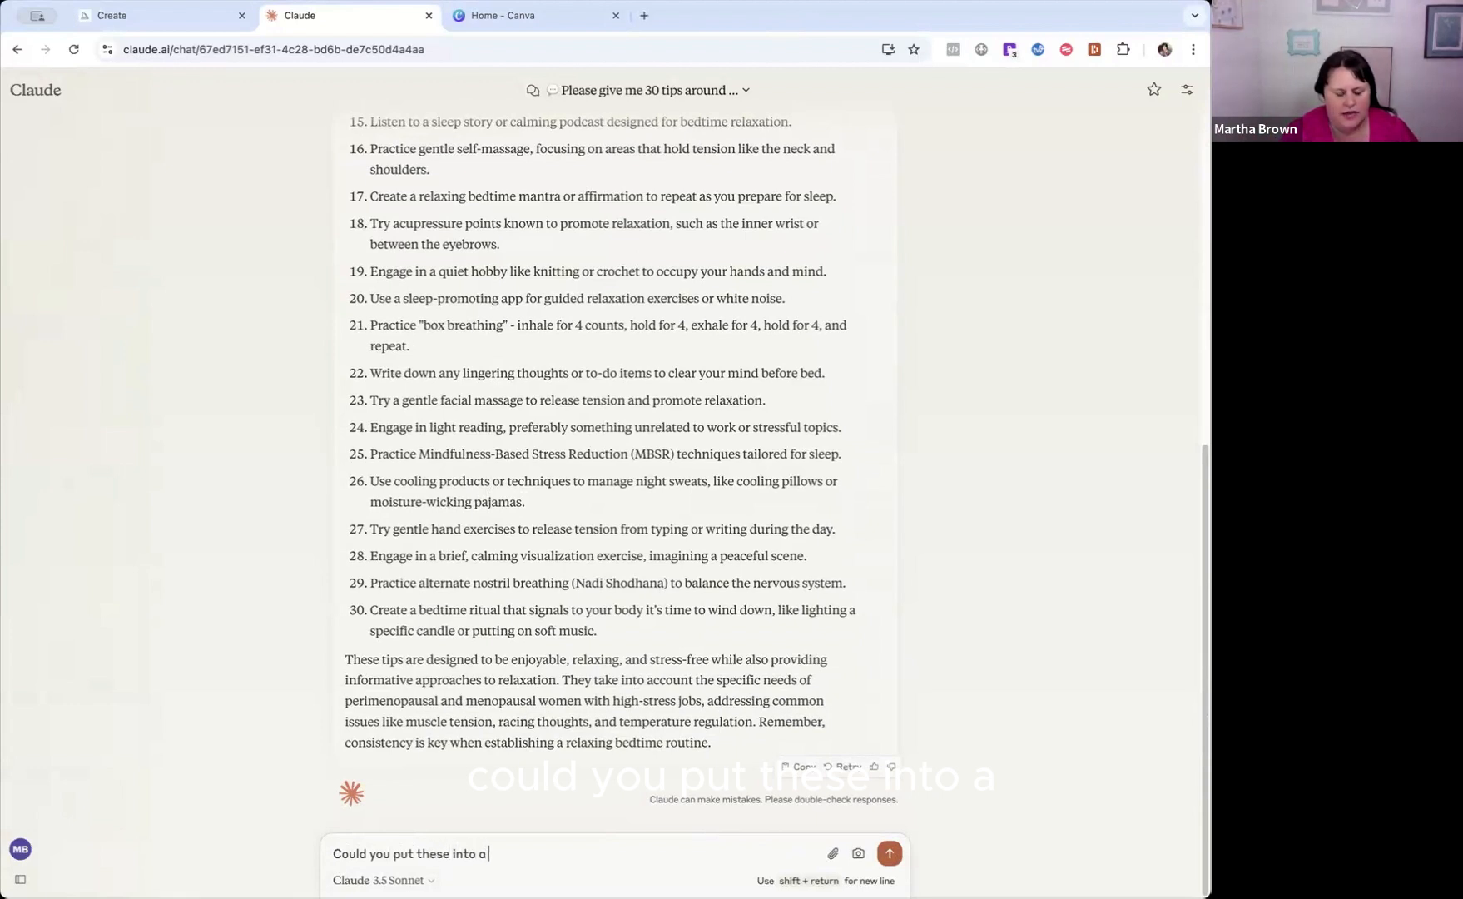
type(" a chart")
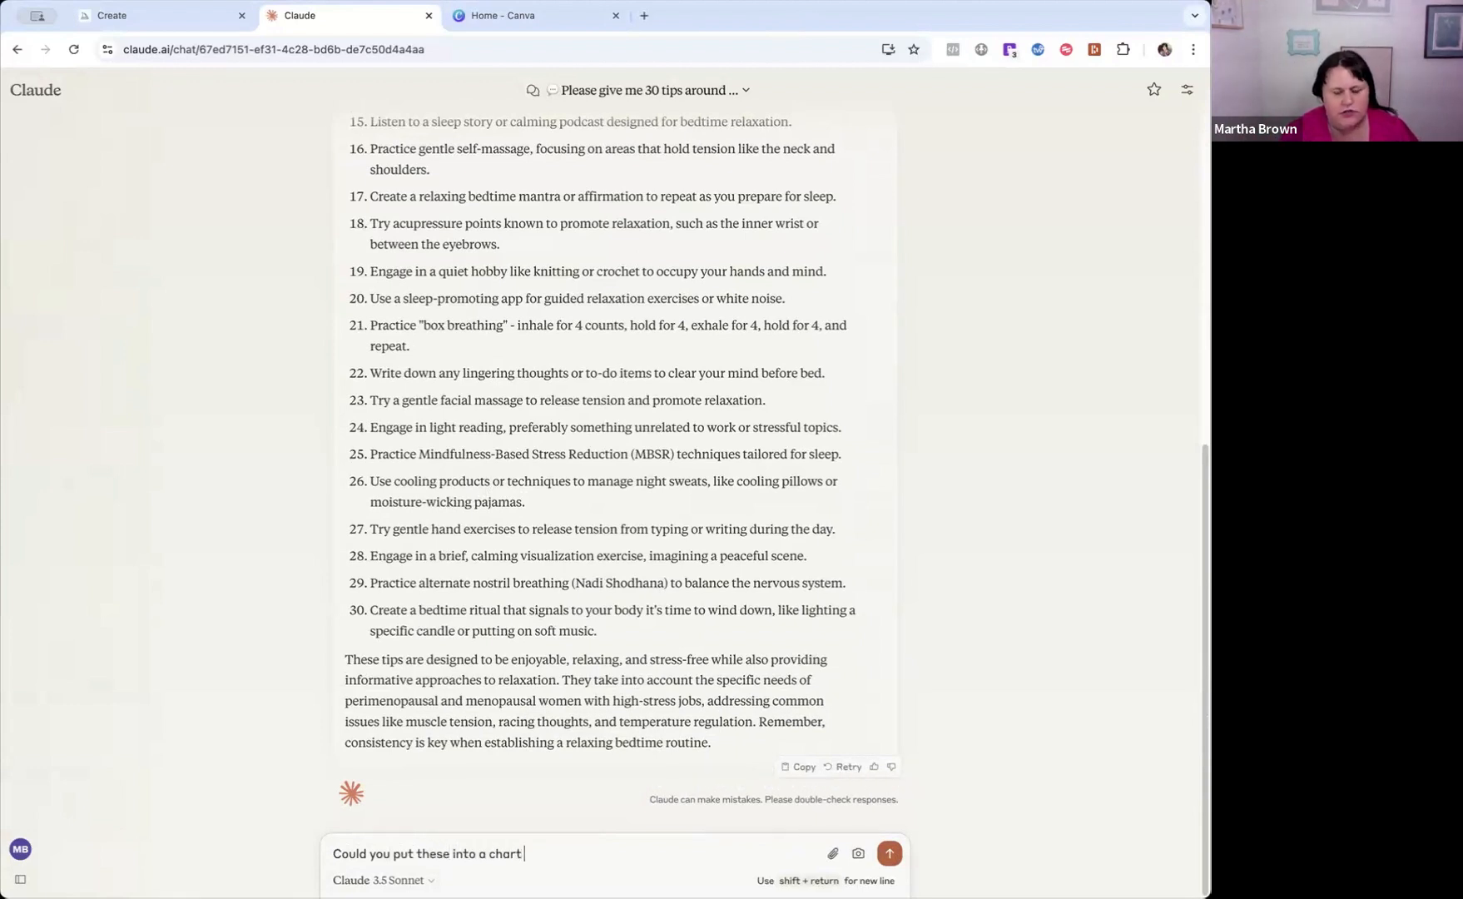
key("BackSpace")
key("BackSpace")
key("BackSpace")
key("BackSpace")
key("BackSpace")
type("table")
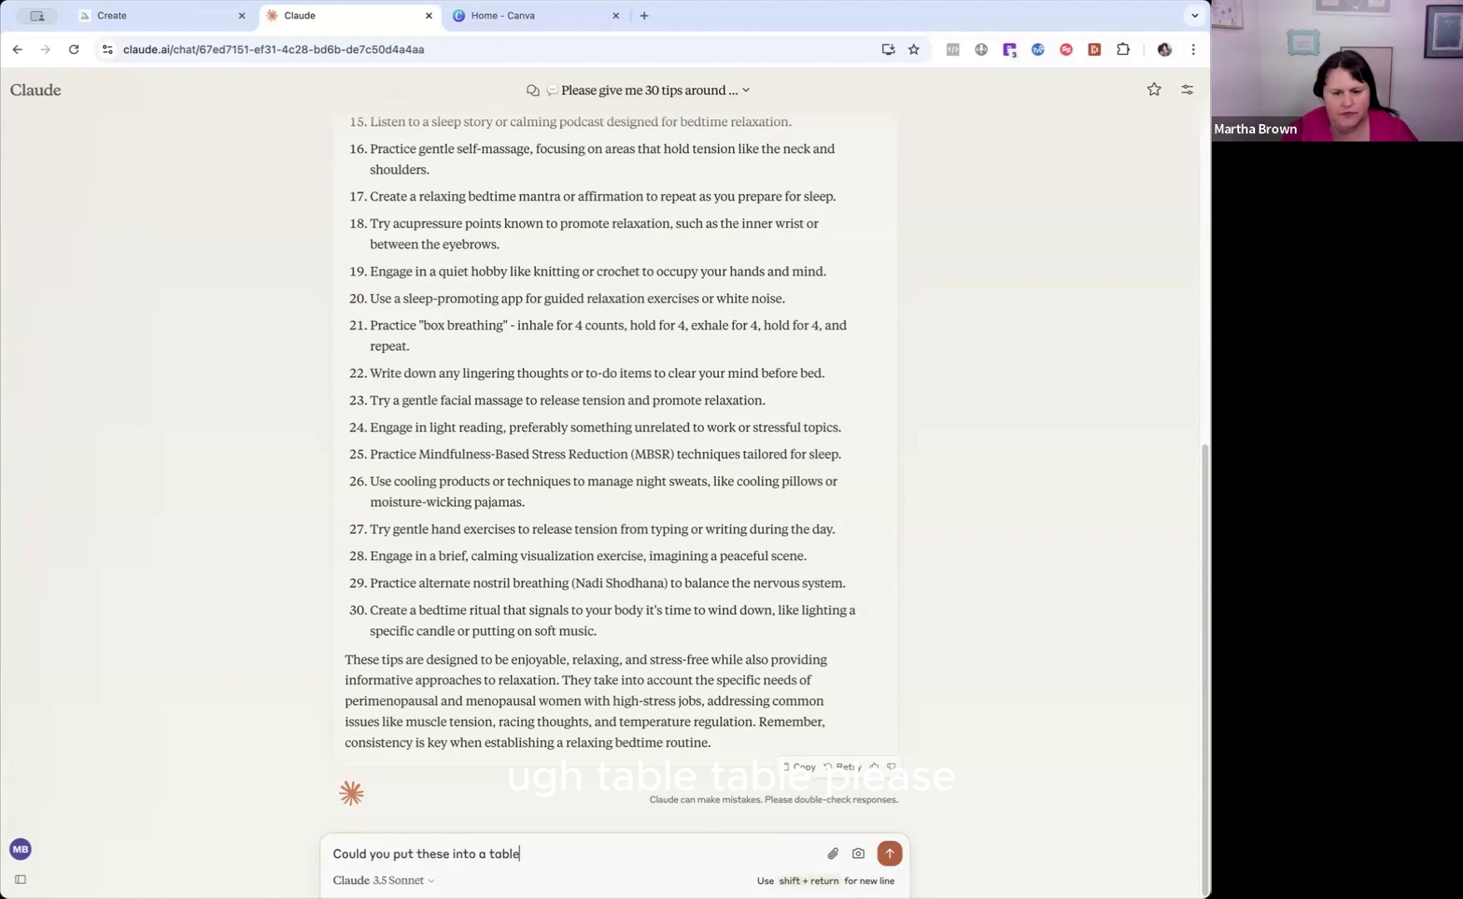
type(" please?")
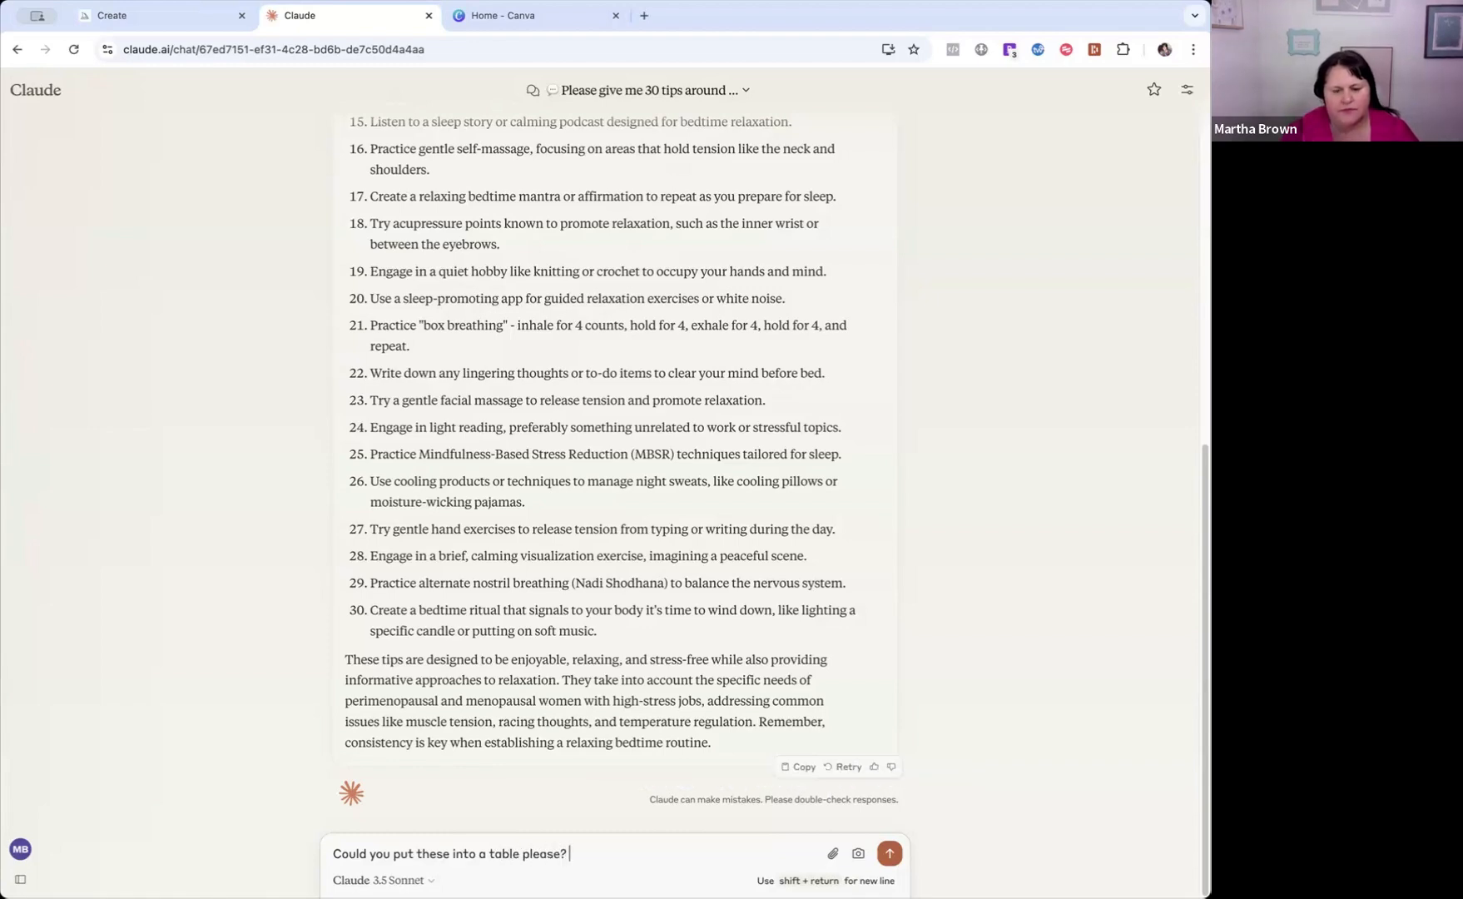
key("Return")
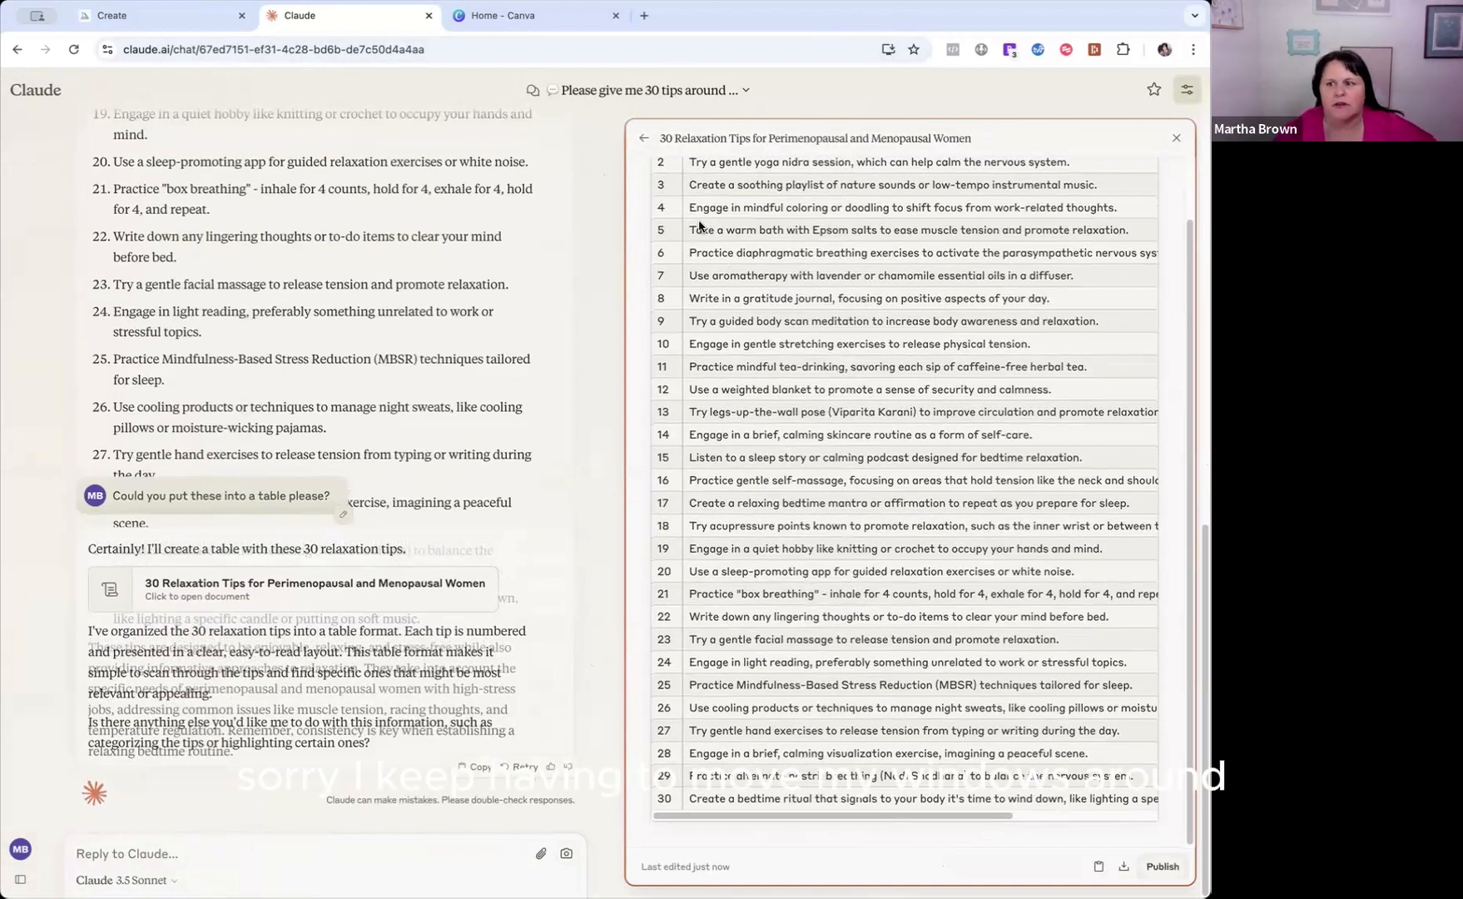
scroll(680, 197, "up", 1)
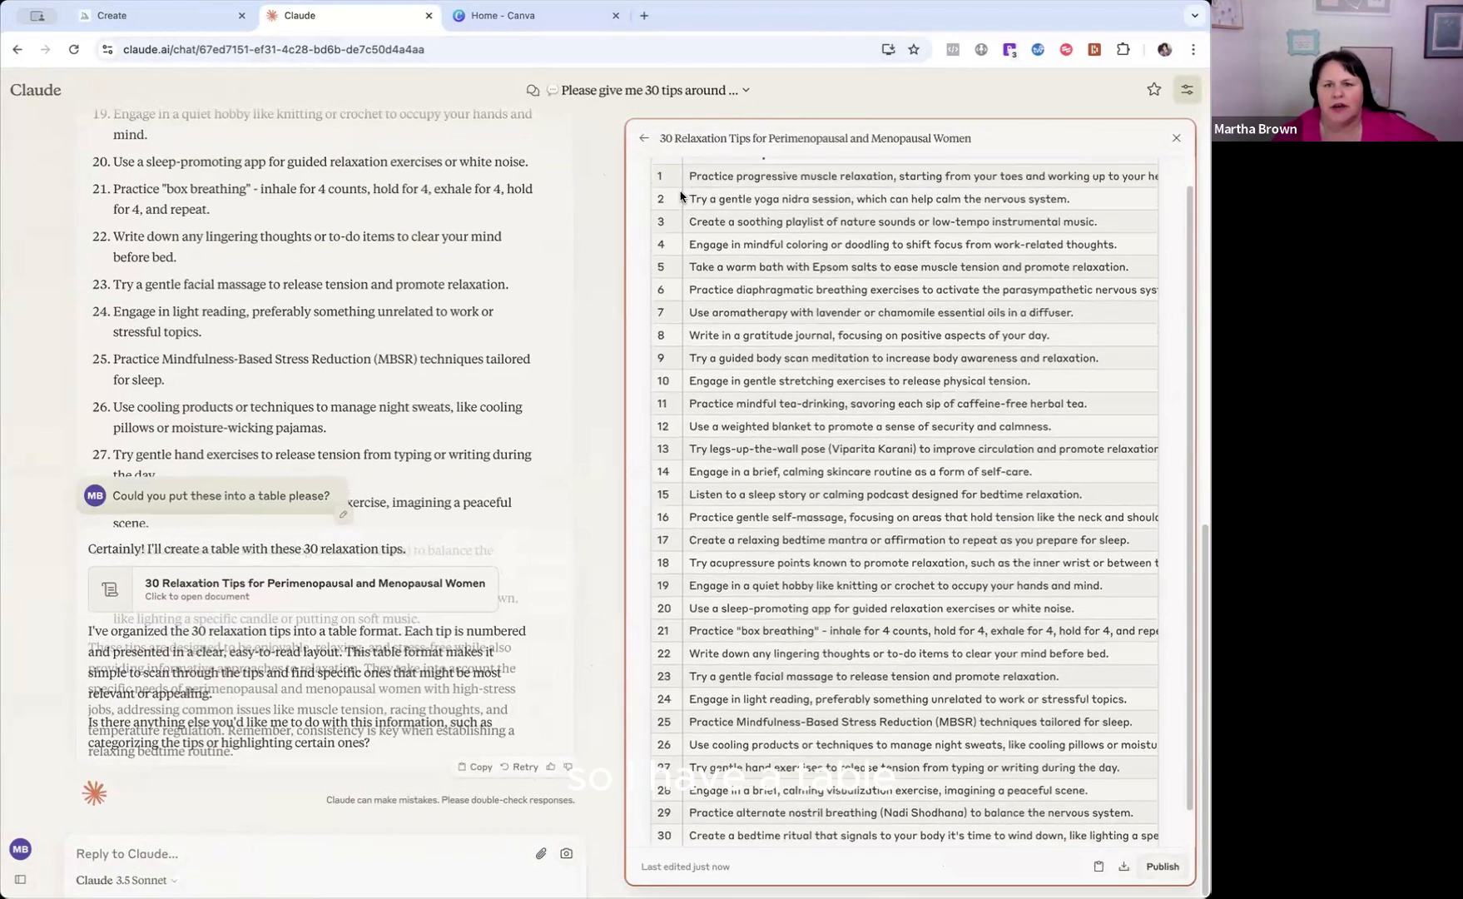
scroll(682, 179, "up", 1)
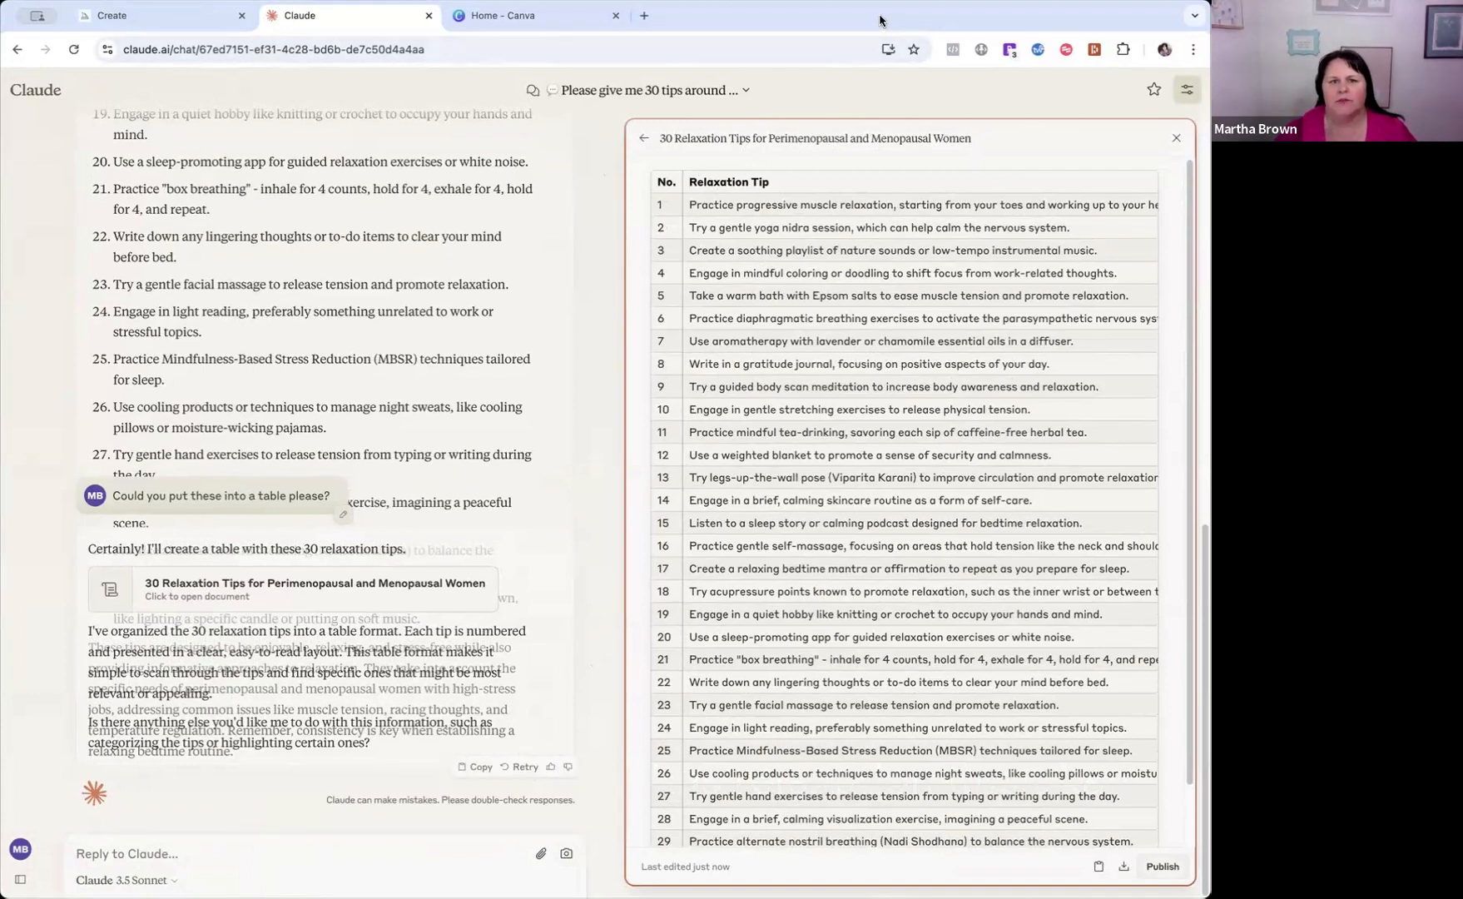
Switch to Canva and search for "facebook post".
left_click(511, 18)
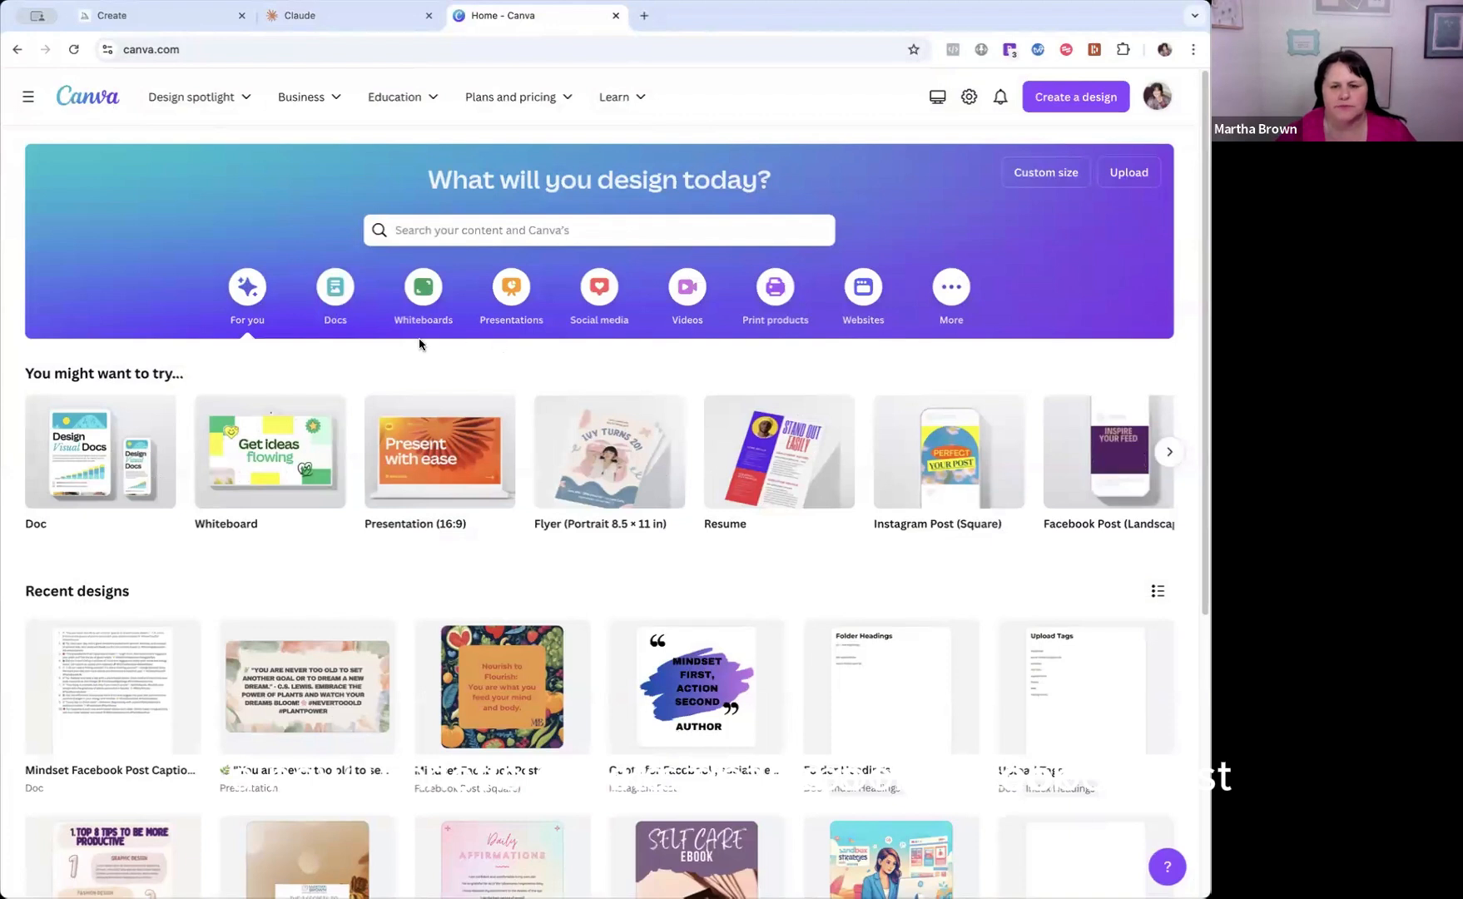
left_click(434, 226)
type("faceboo")
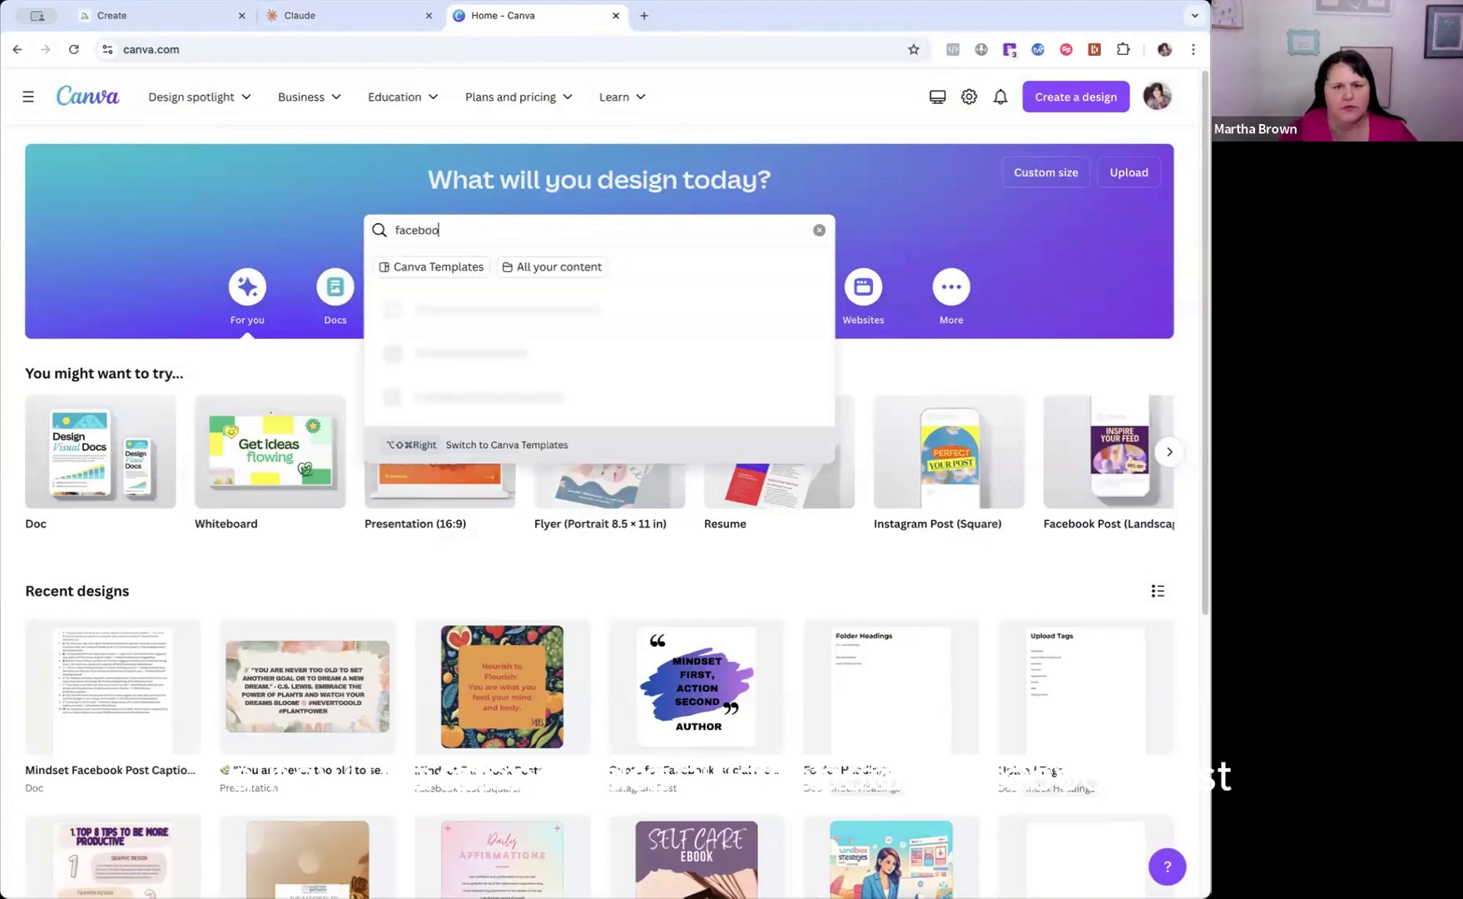
type("k post")
key("Return")
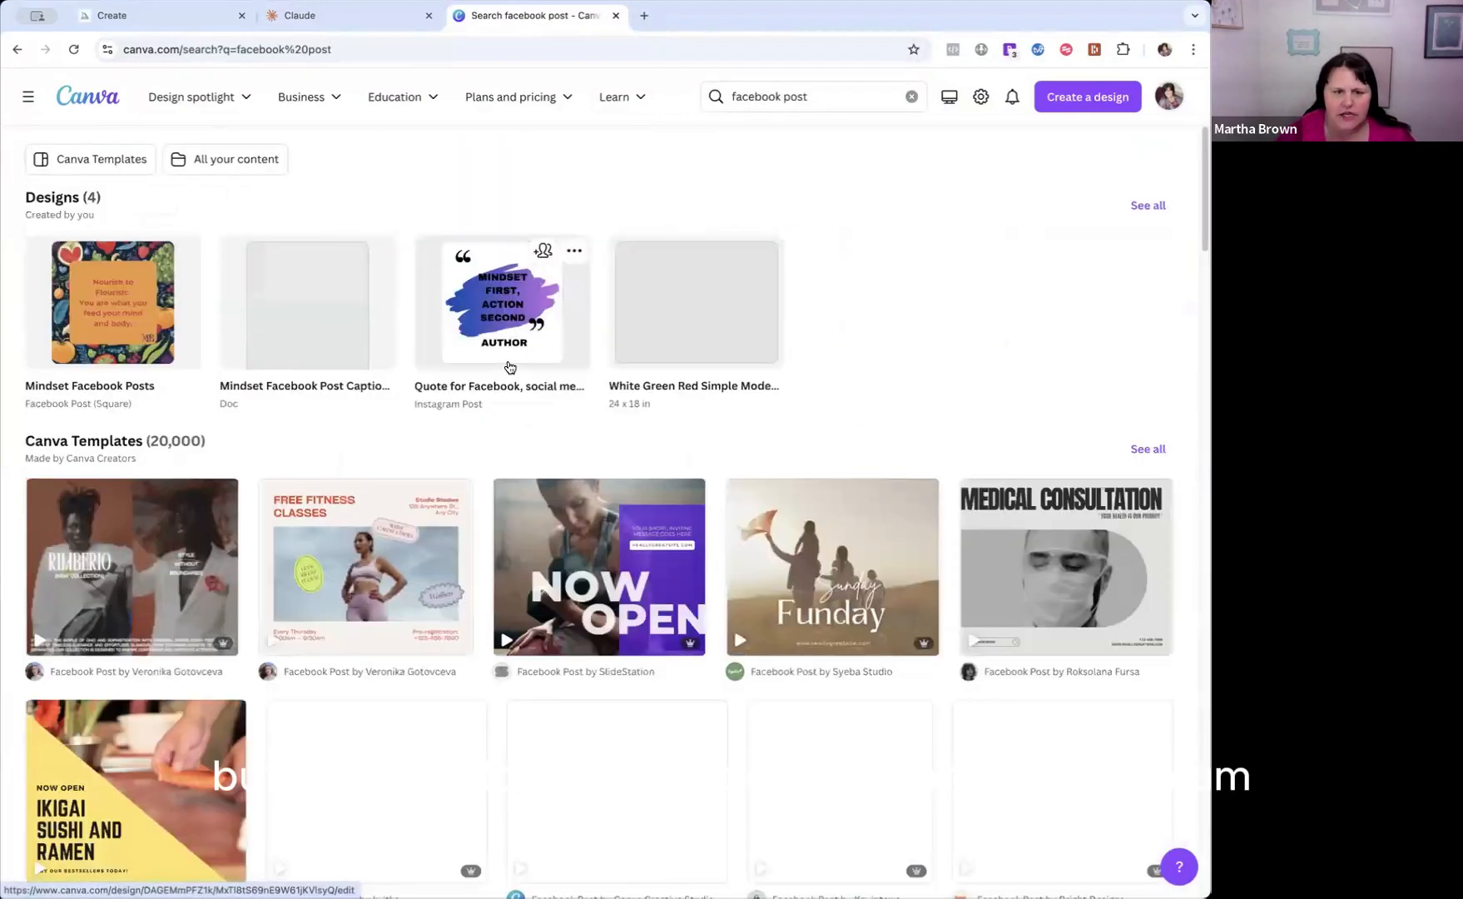
Create a blank Facebook Post (Landscape) design and select its empty page.
left_click(1067, 102)
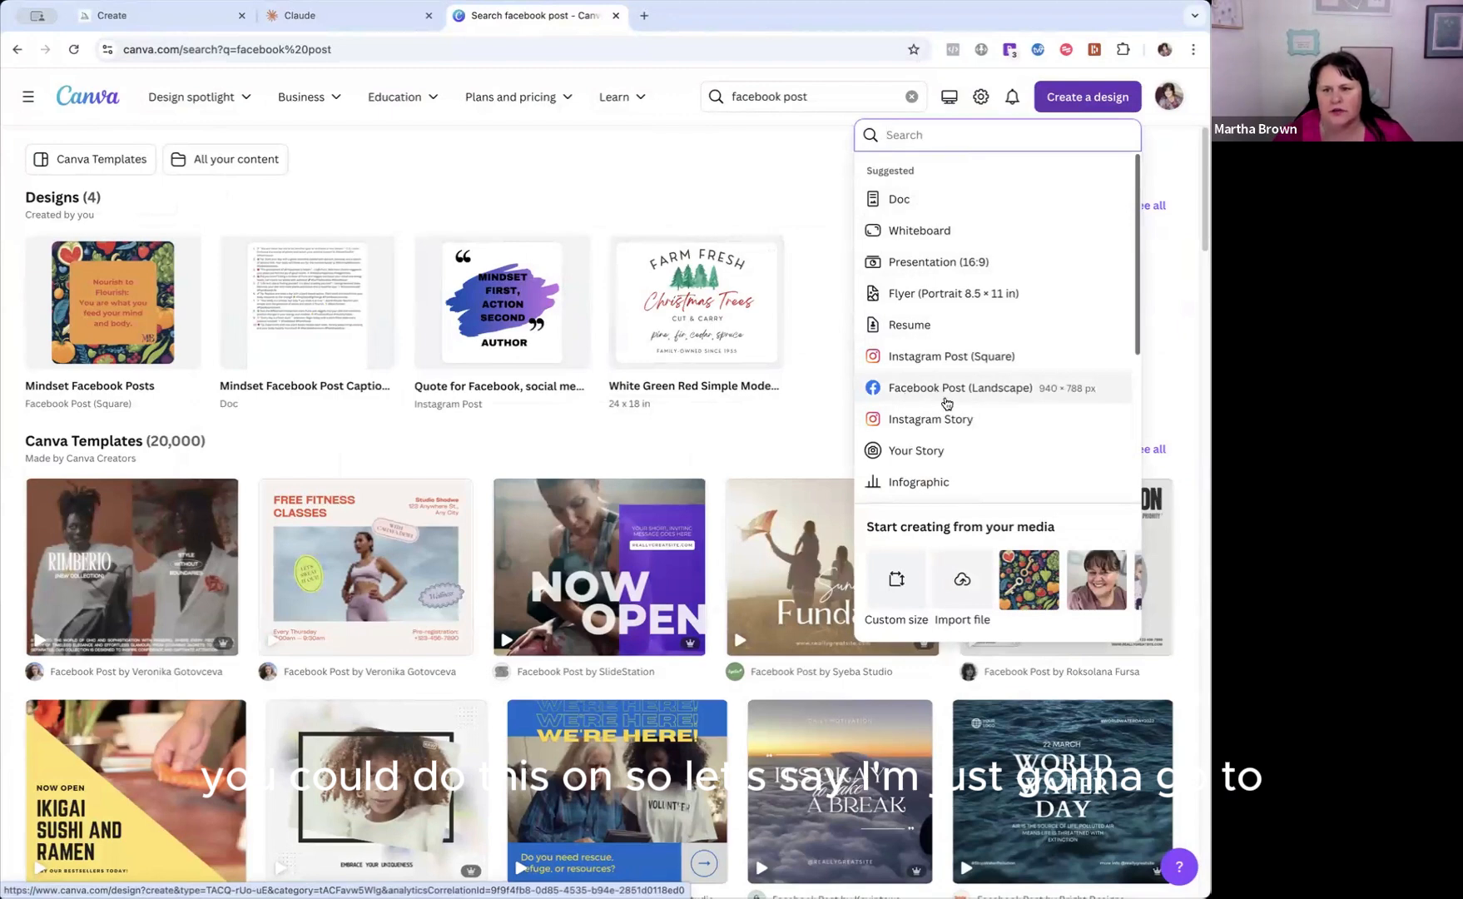
left_click(915, 389)
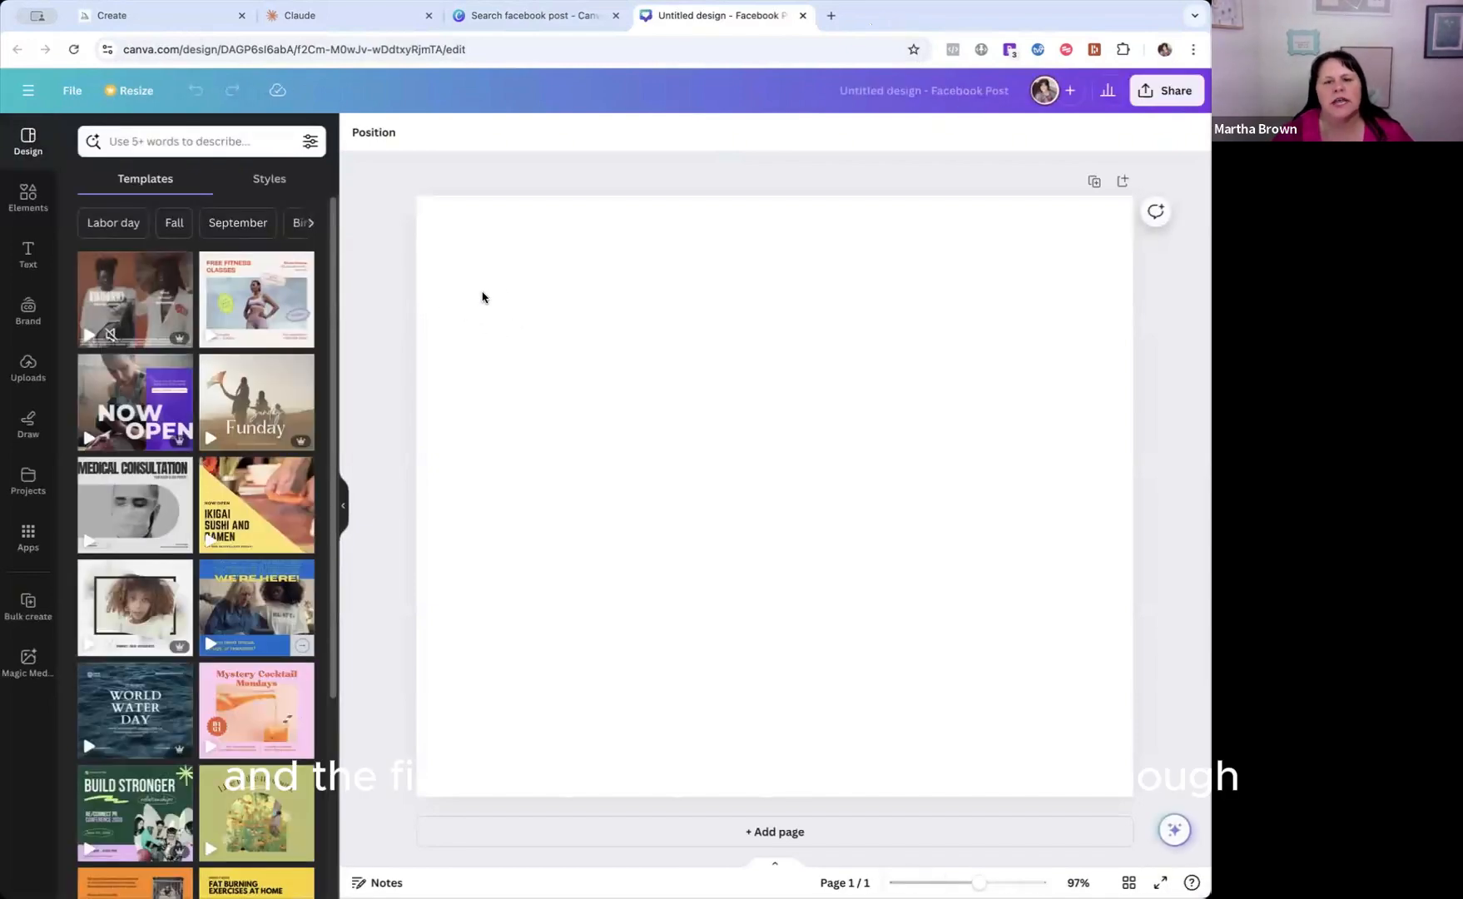
left_click(470, 289)
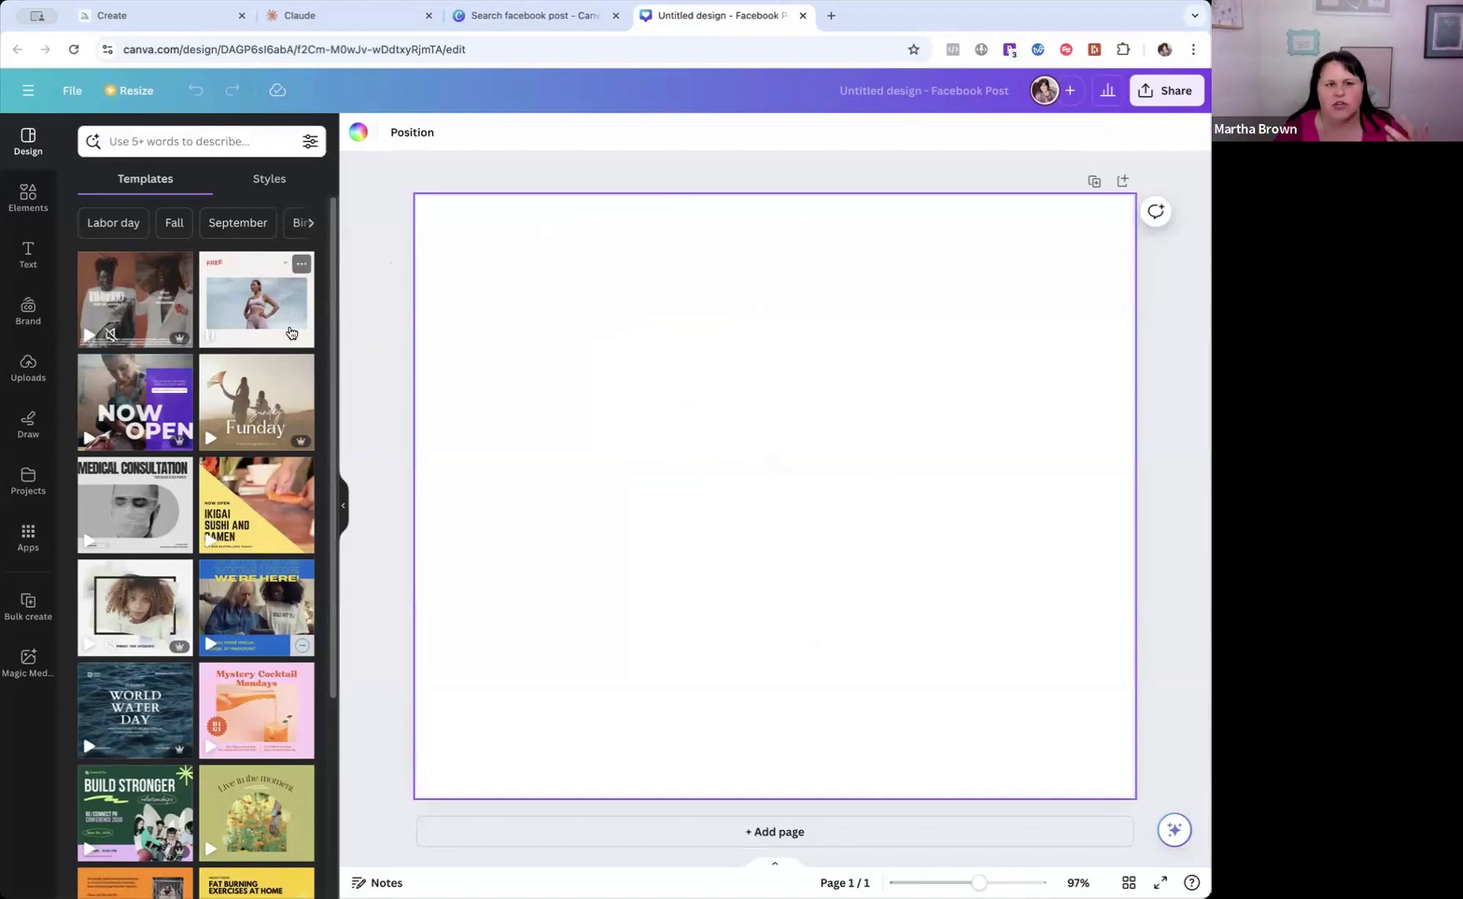
Try the uploaded abstract swirl image in gold, teal and purple on the page, and delete it.
left_click(28, 368)
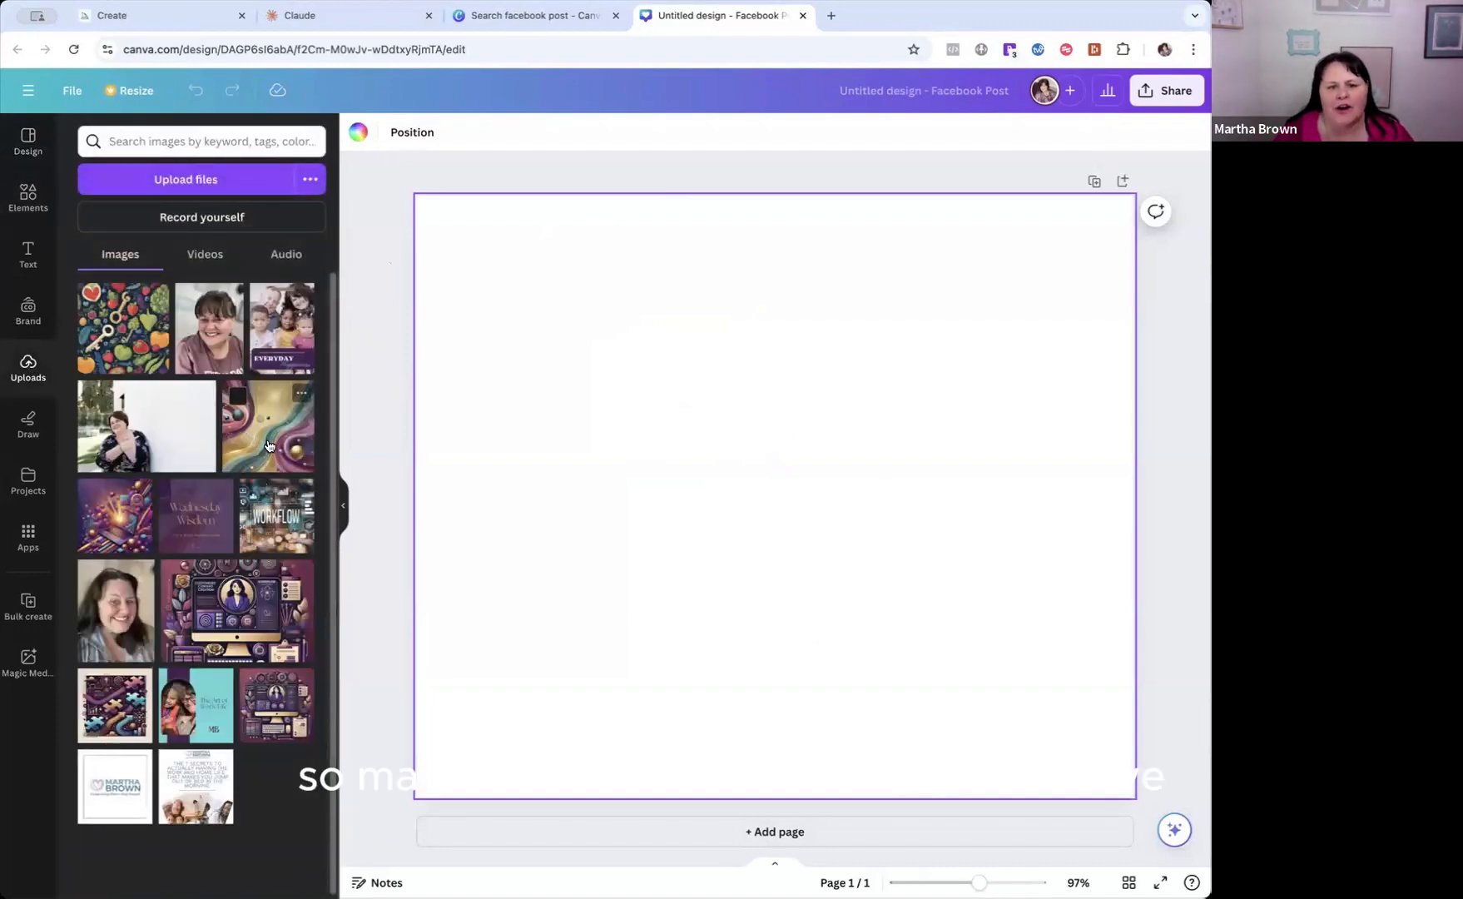
left_click(275, 428)
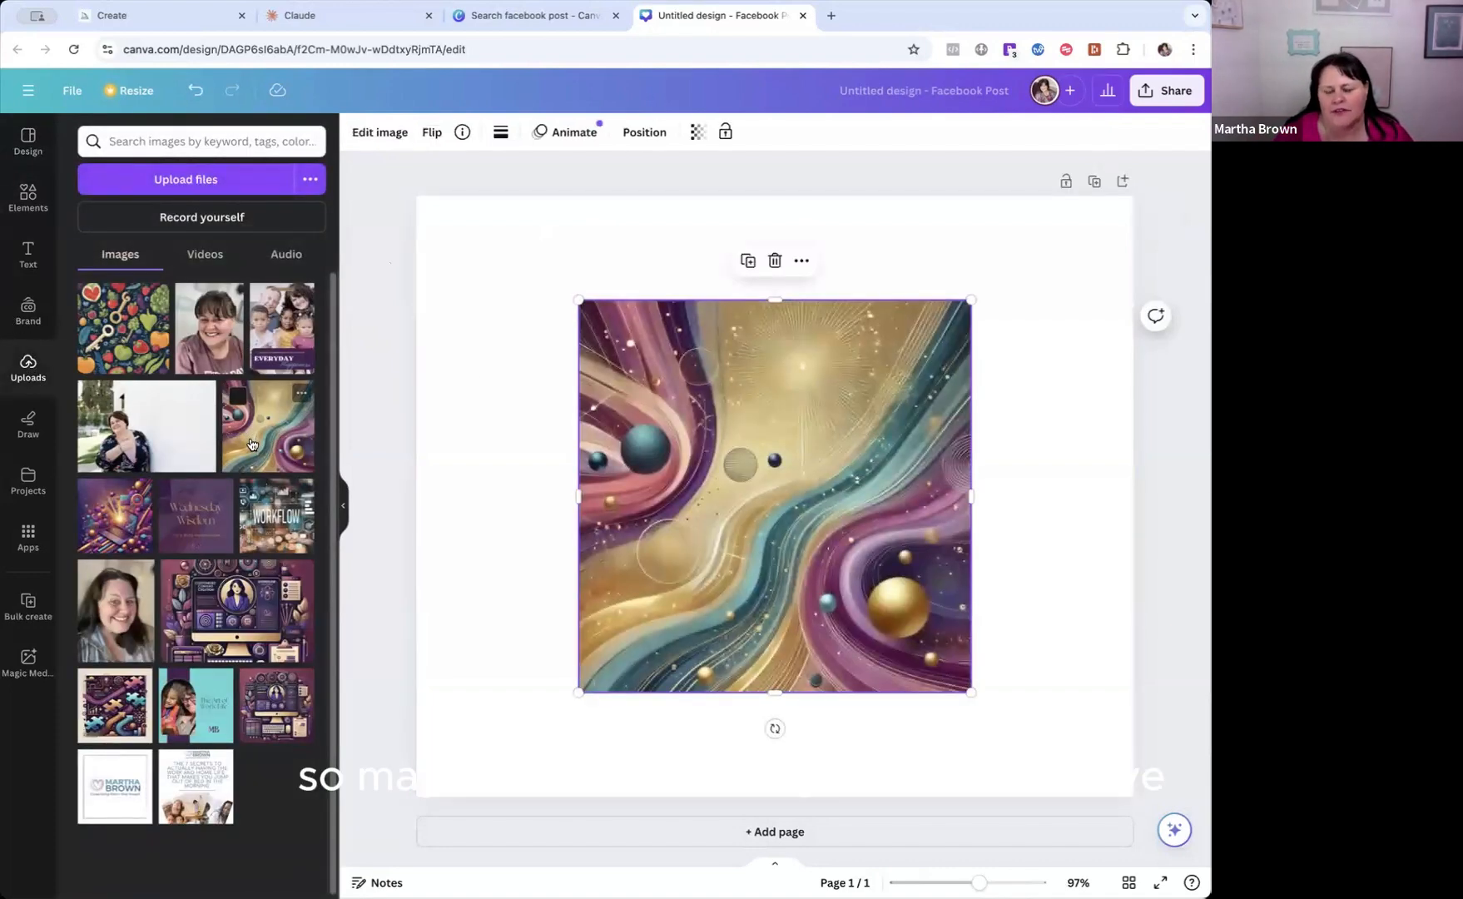
left_click(775, 260)
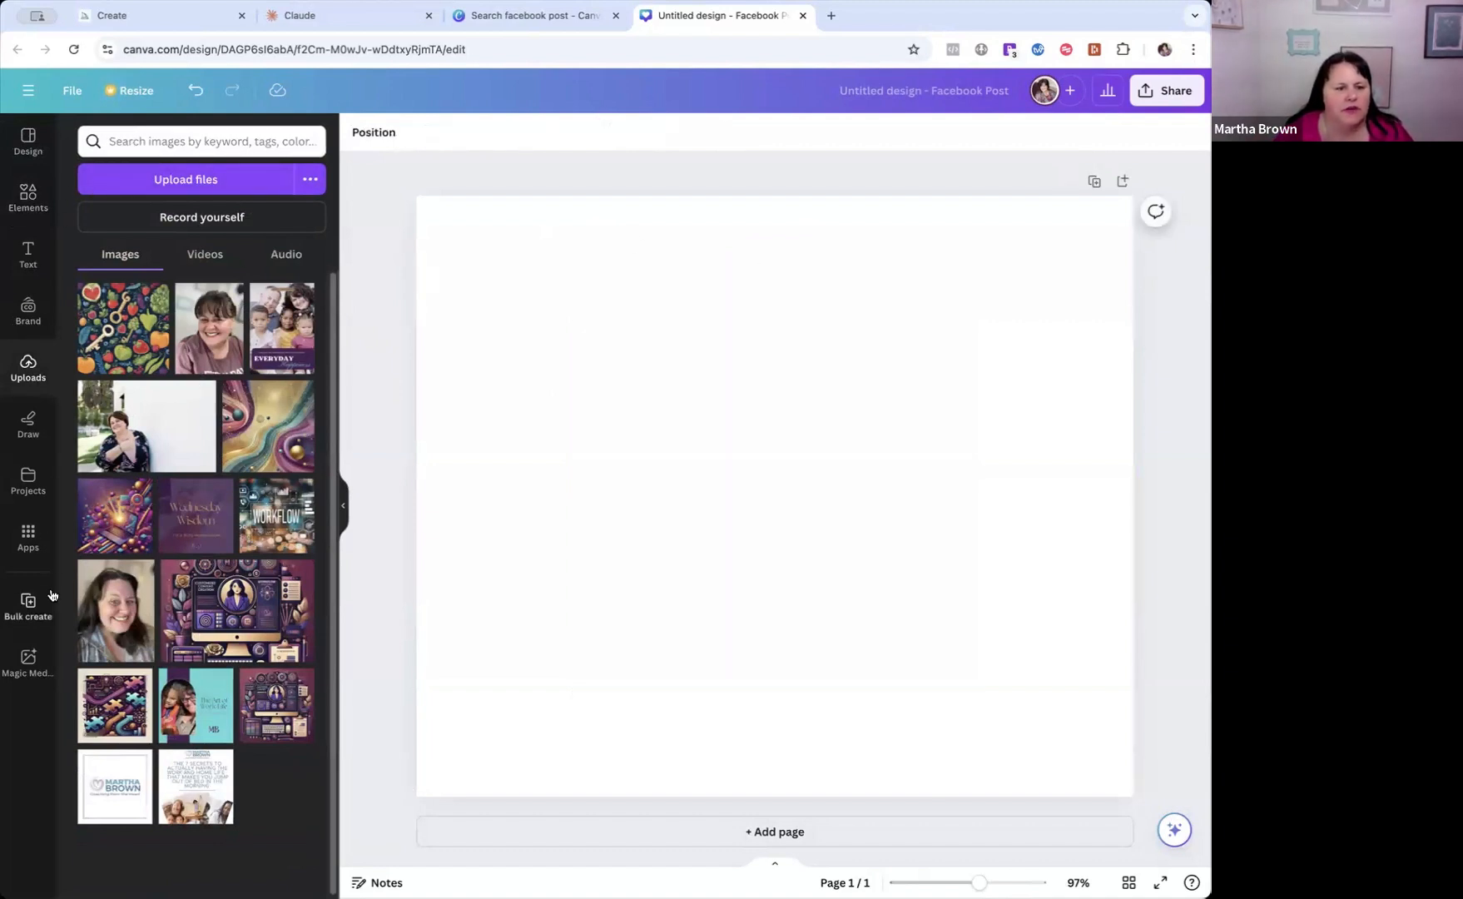
Search the design elements for "night sky", discarding the "women sleep" query.
left_click(149, 143)
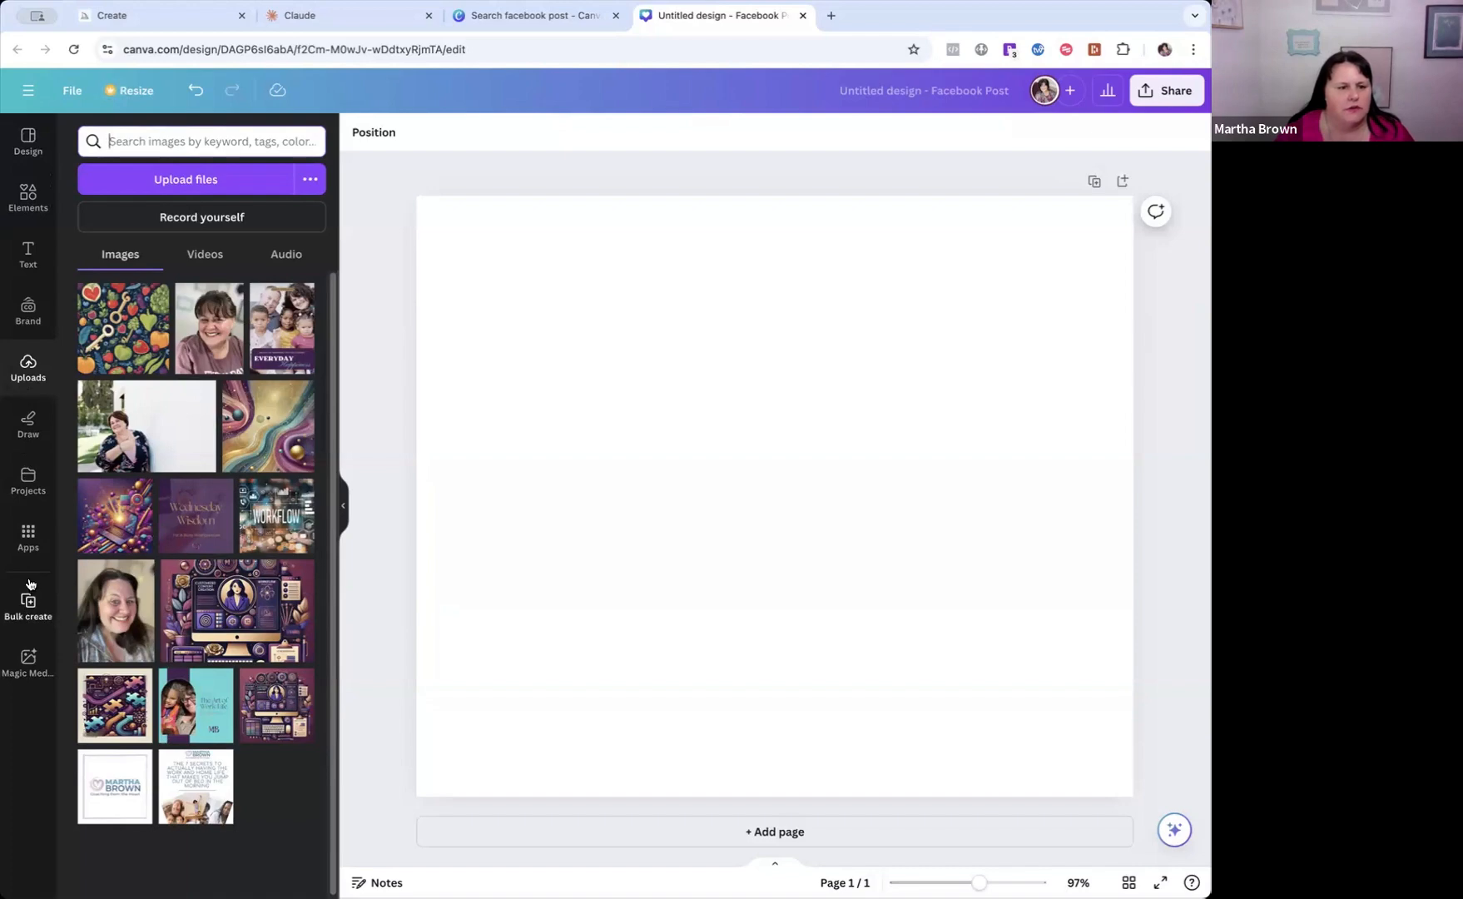
left_click(30, 200)
left_click(188, 142)
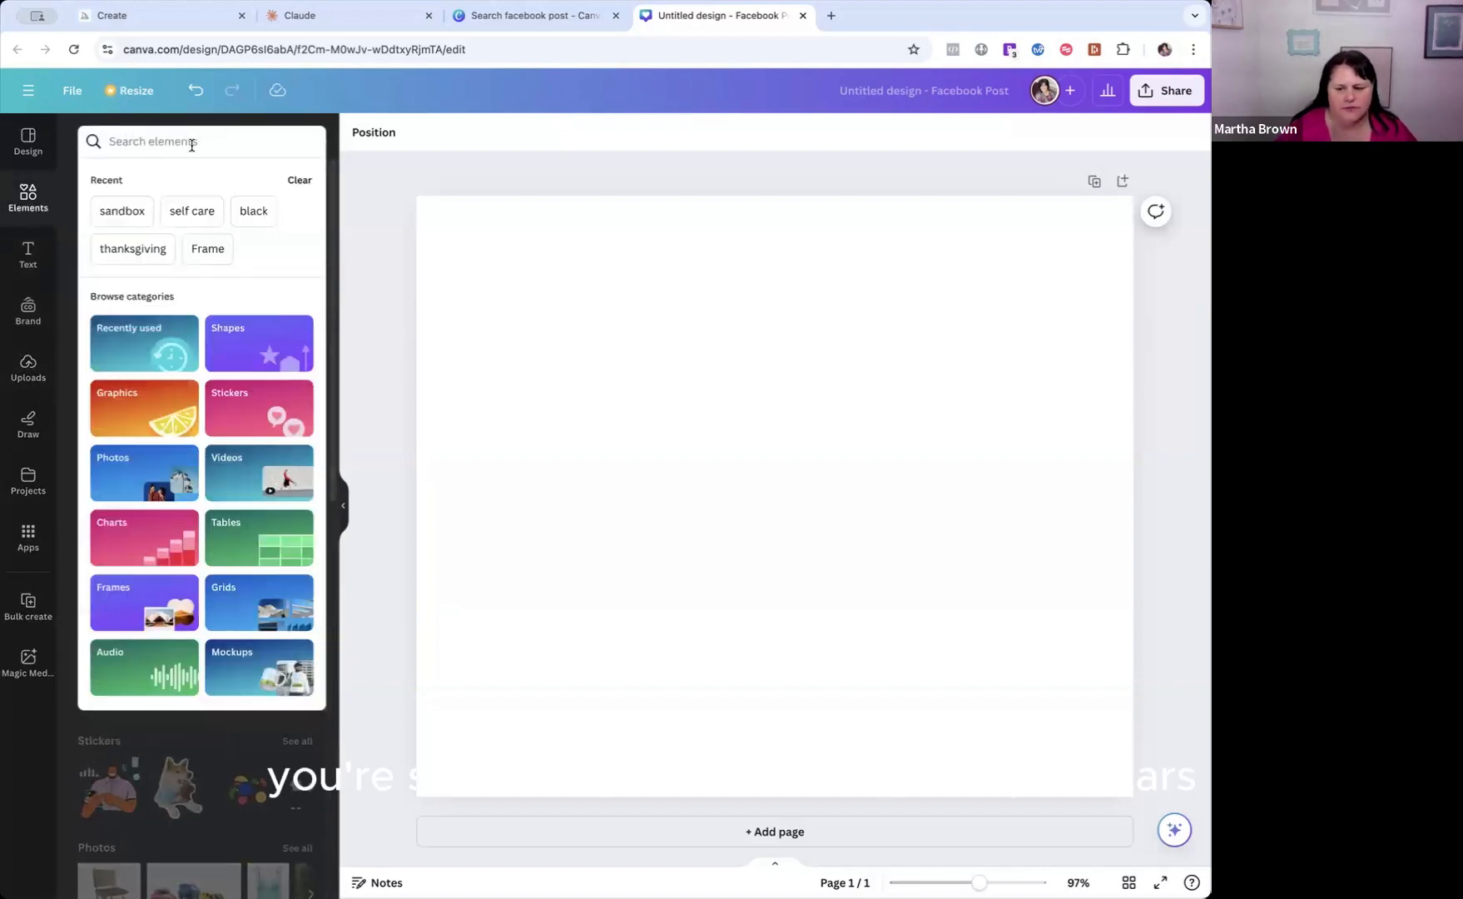
type("women")
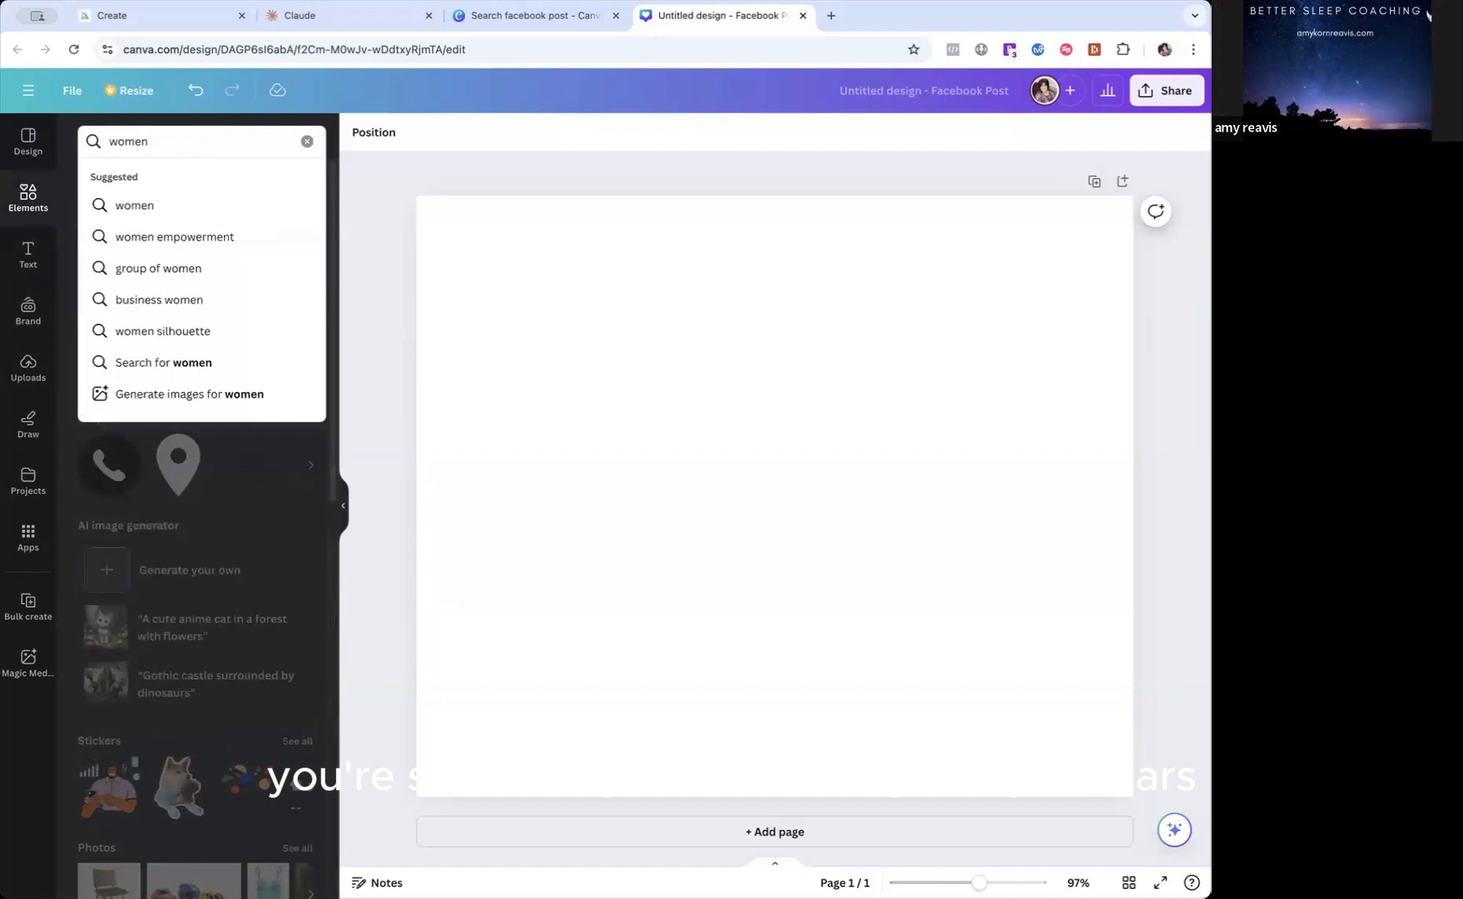
type(" sleep")
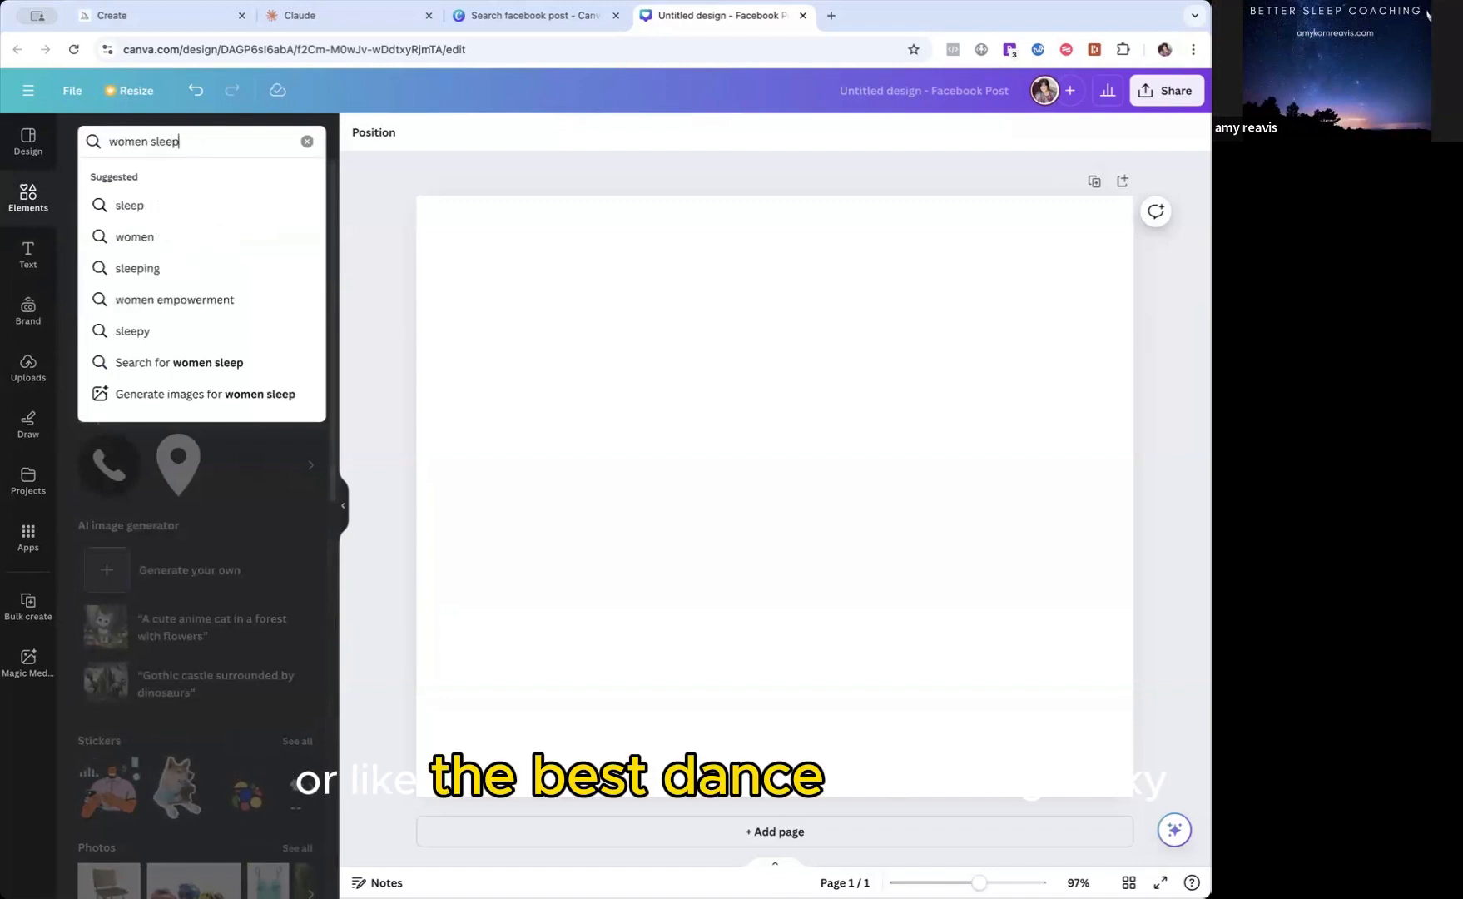
key("BackSpace")
key("BackSpace")
key("BackSpace")
key("BackSpace")
key("BackSpace")
key("BackSpace")
key("BackSpace")
key("BackSpace")
key("BackSpace")
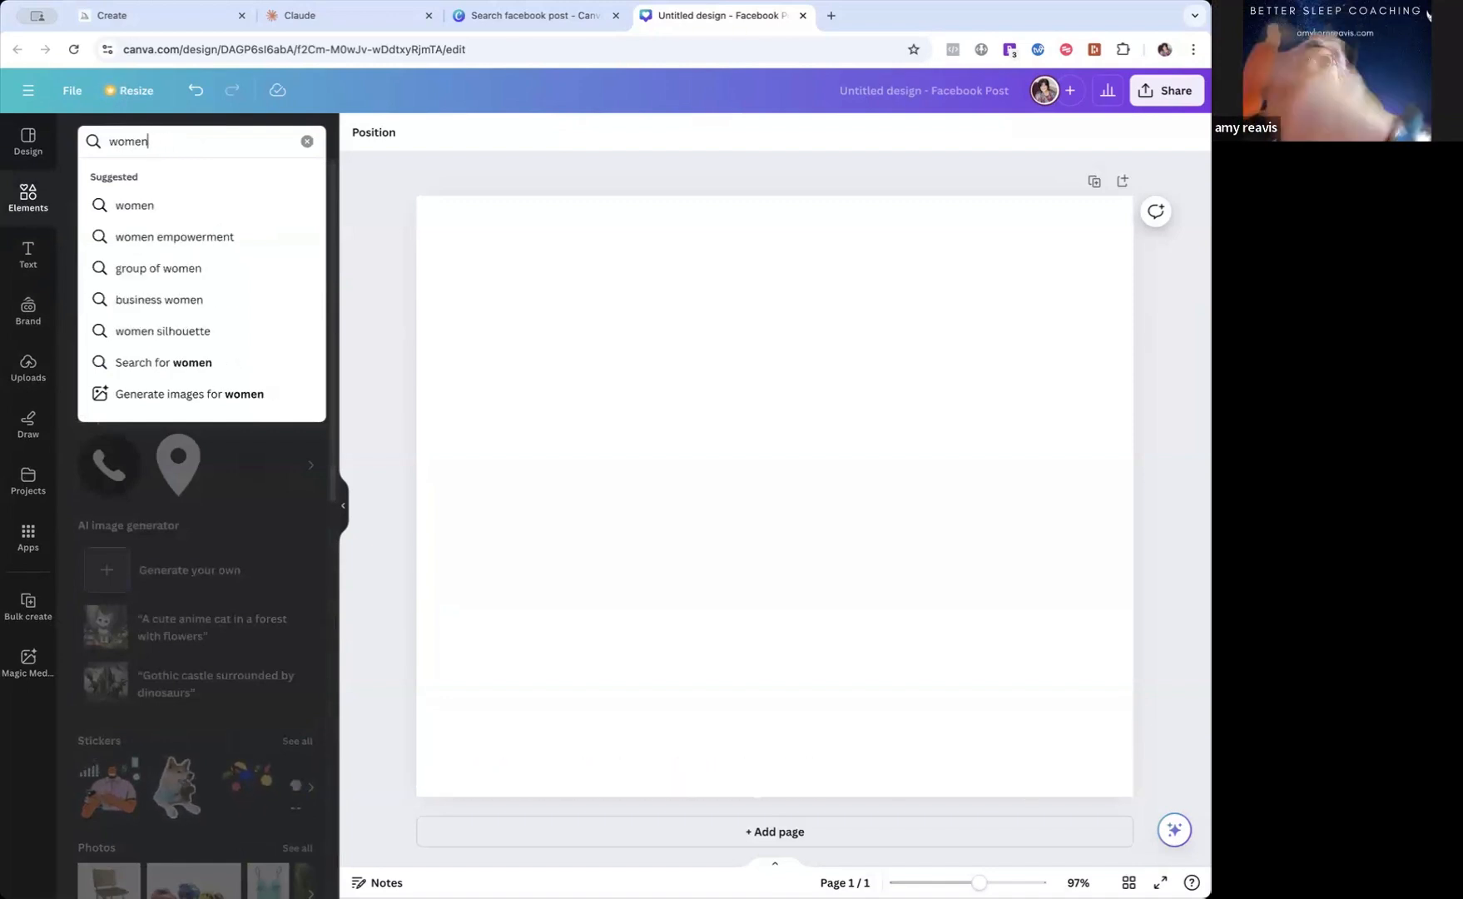
key("BackSpace")
key("BackSpace")
type("nigh")
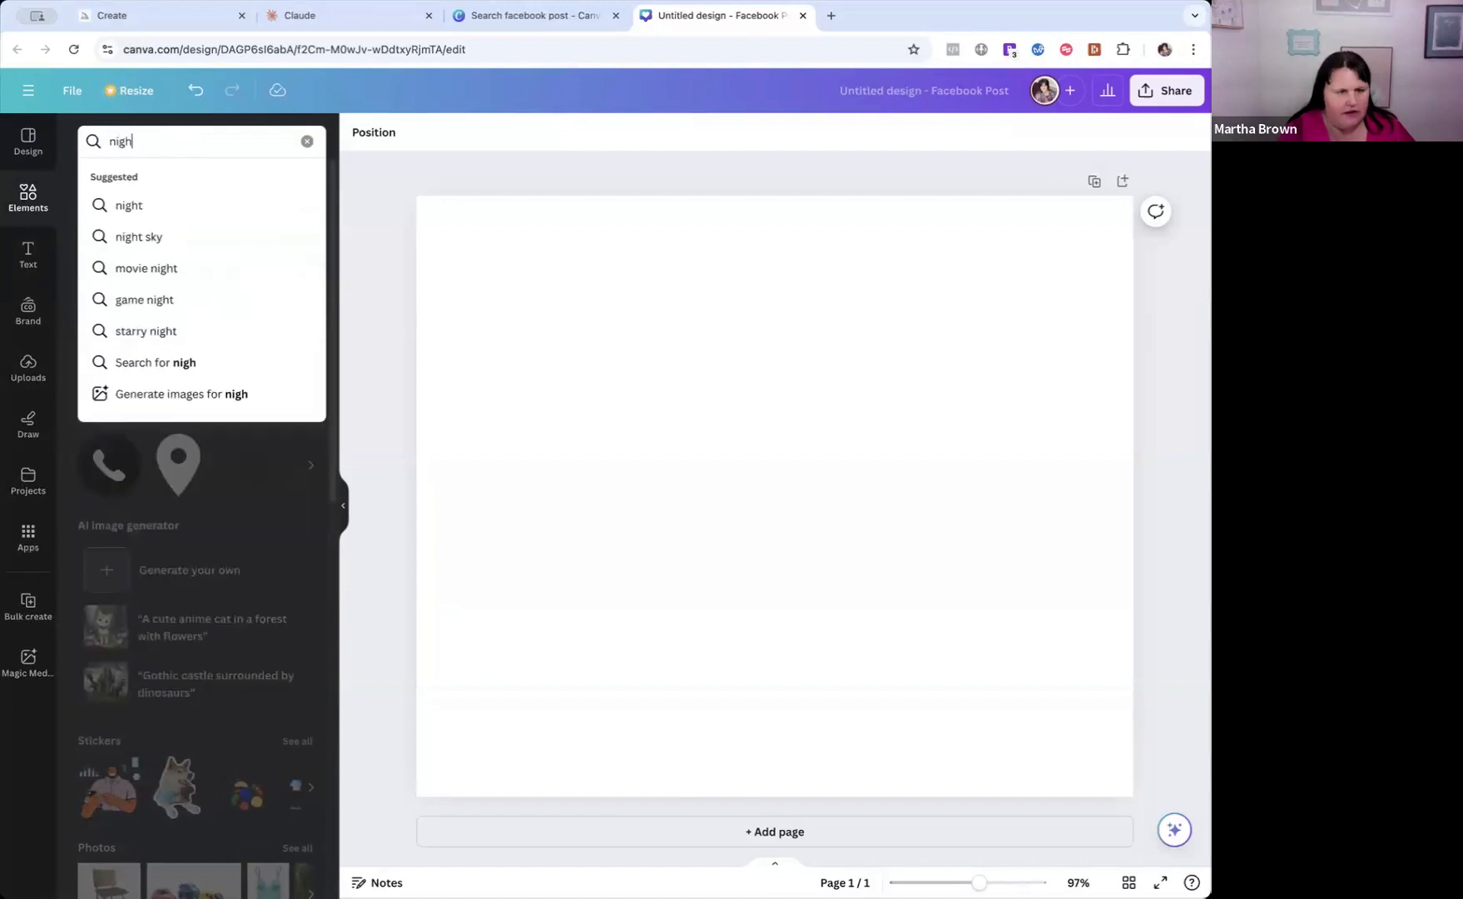
type("t sky")
key("Return")
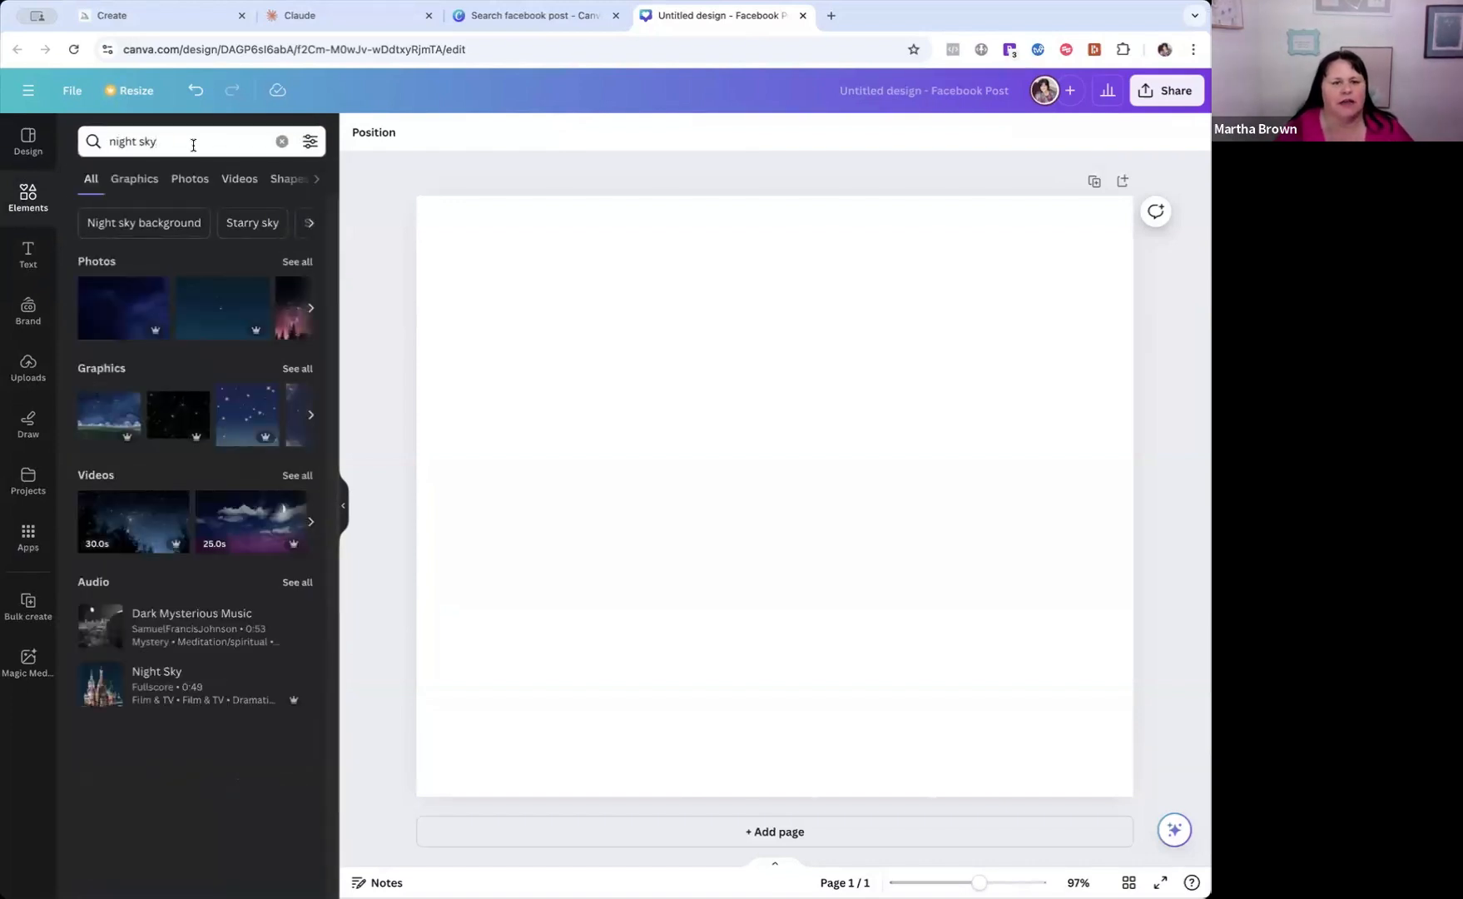
Add the second night sky photo with scattered stars and set it as the page background.
left_click(226, 325)
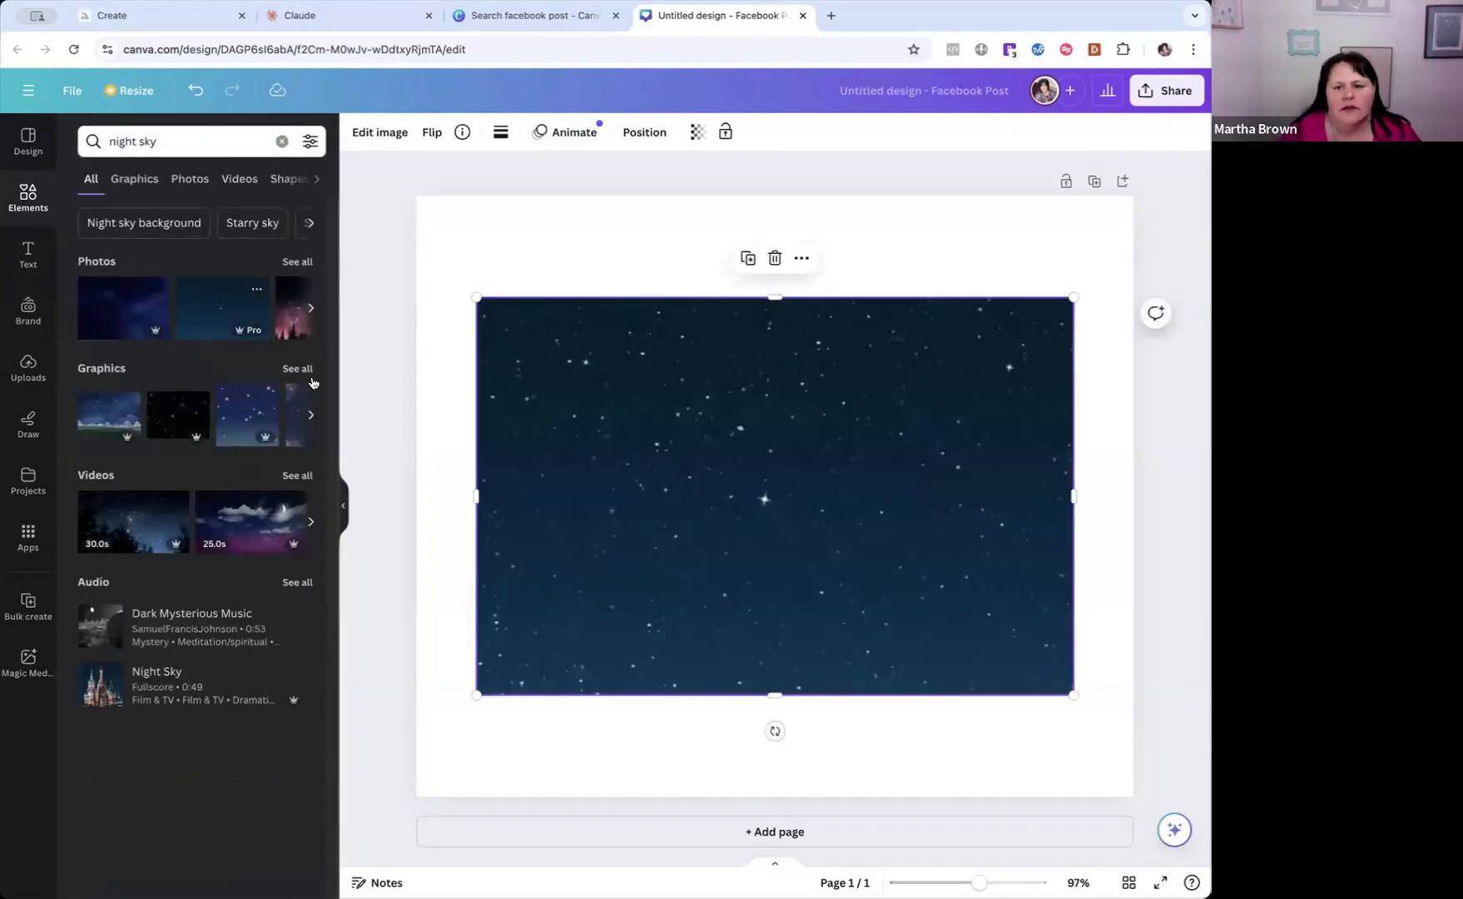
left_click(801, 258)
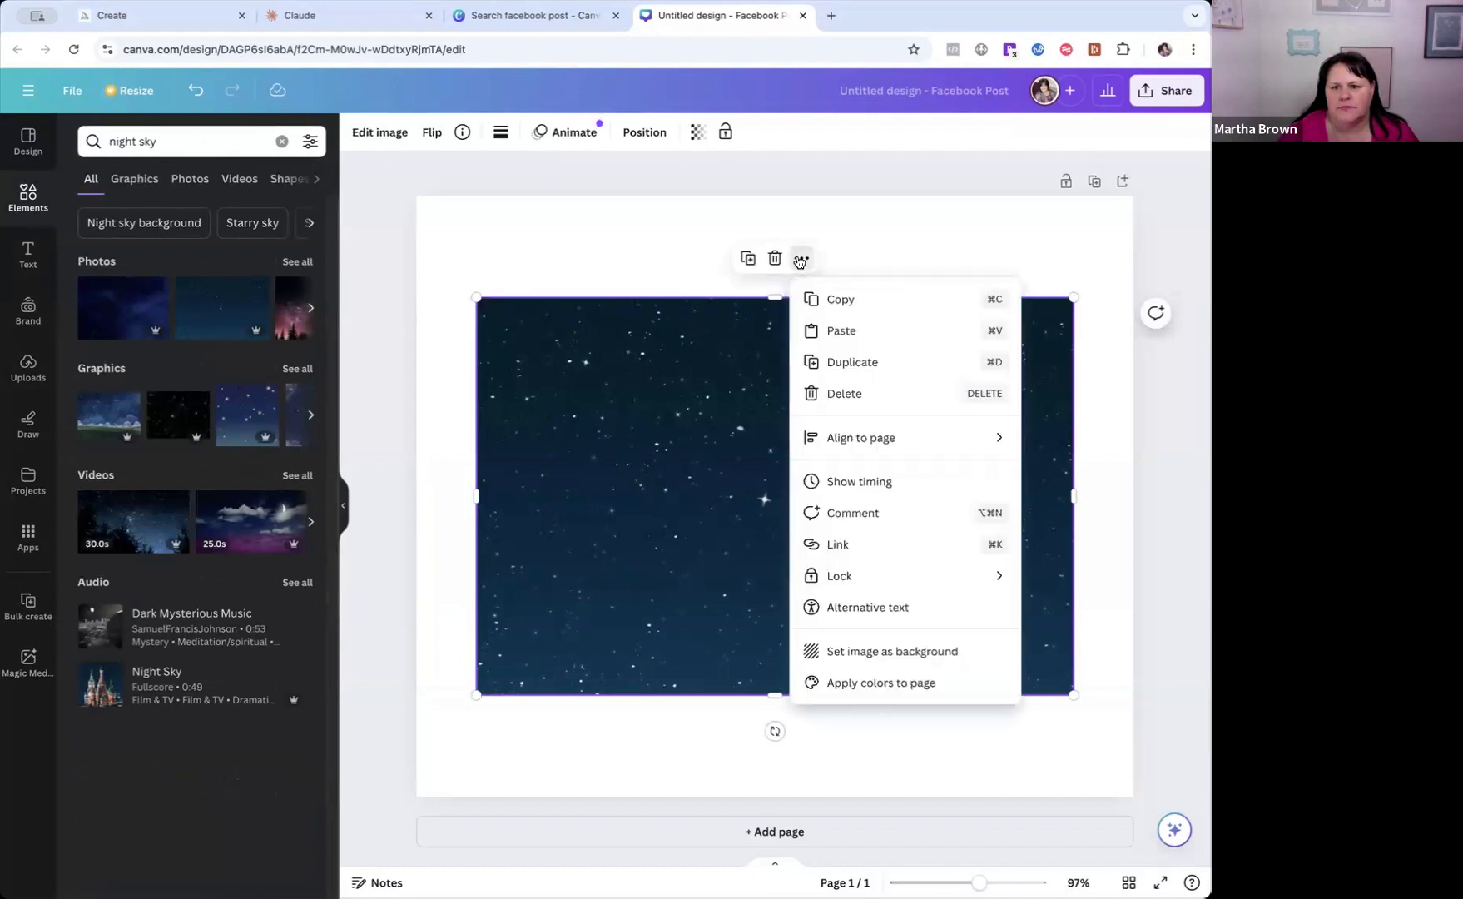
left_click(852, 652)
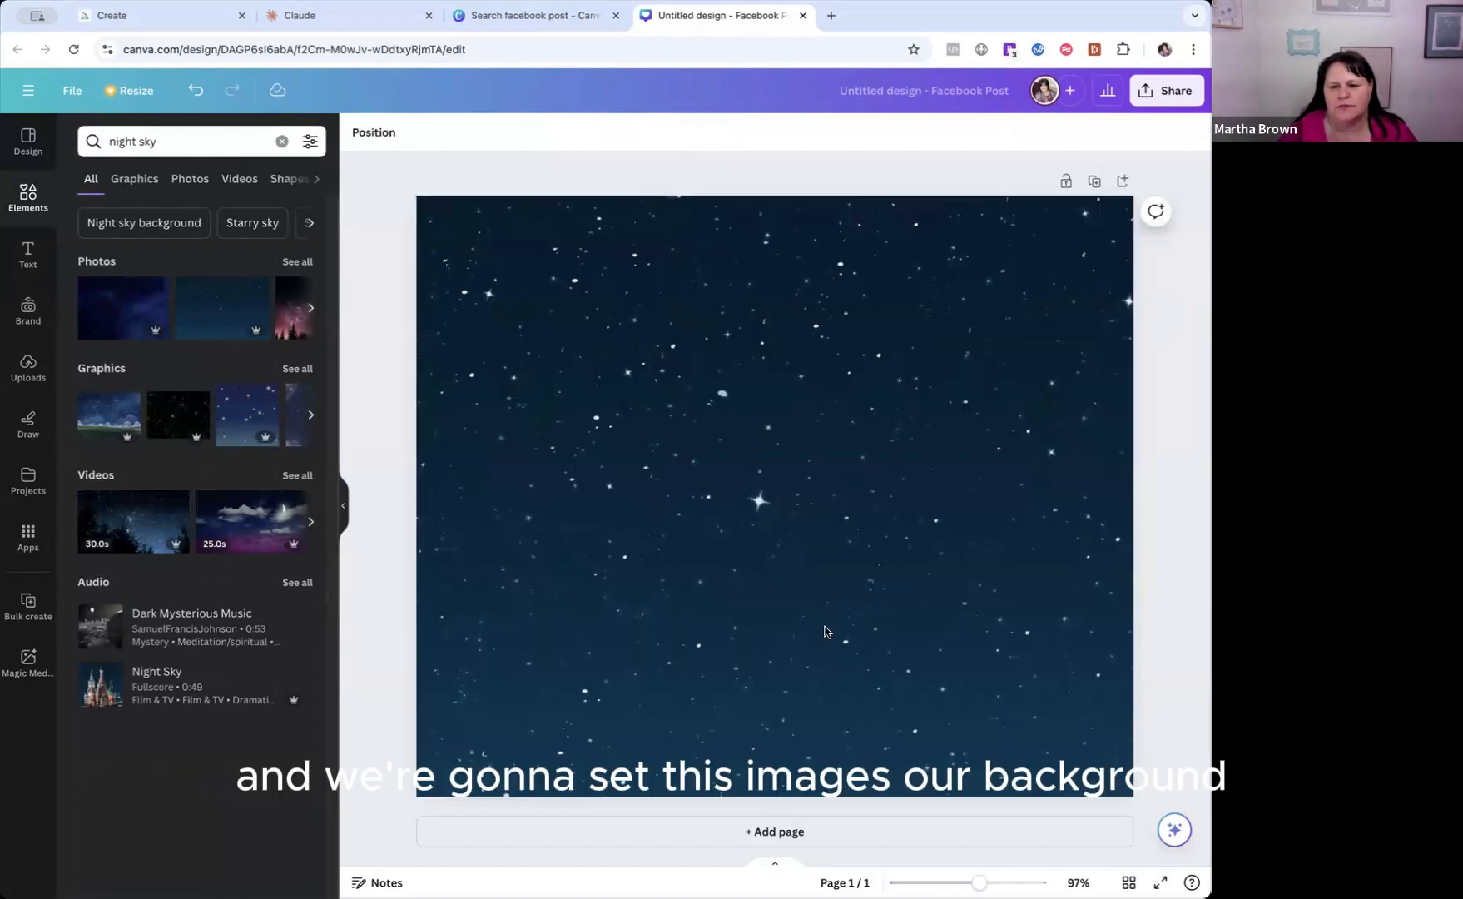
left_click(620, 580)
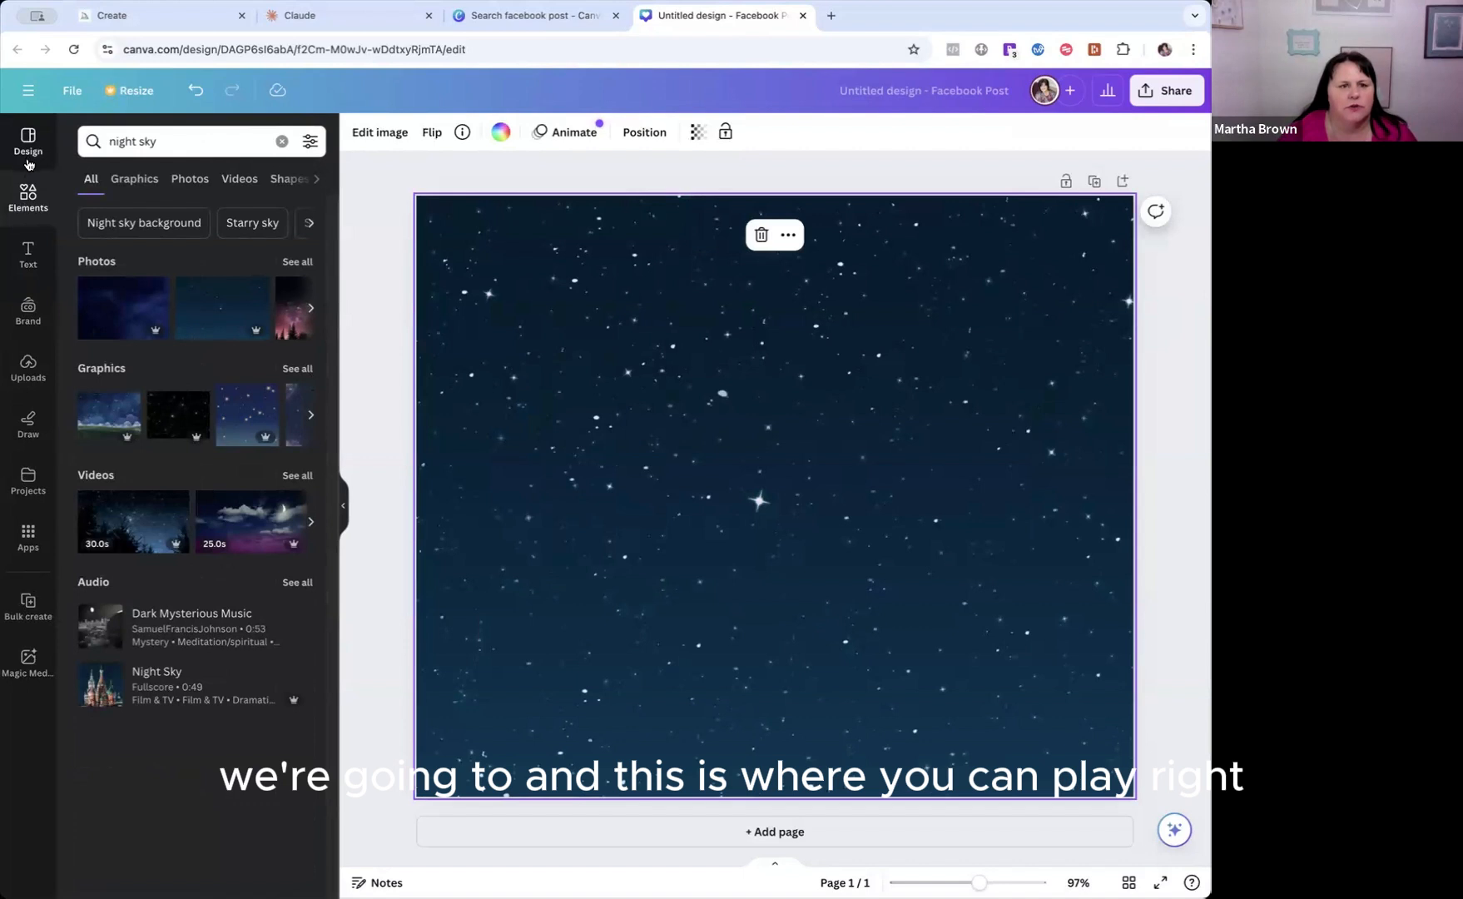
Clear the element search and search for "full moon".
left_click(282, 141)
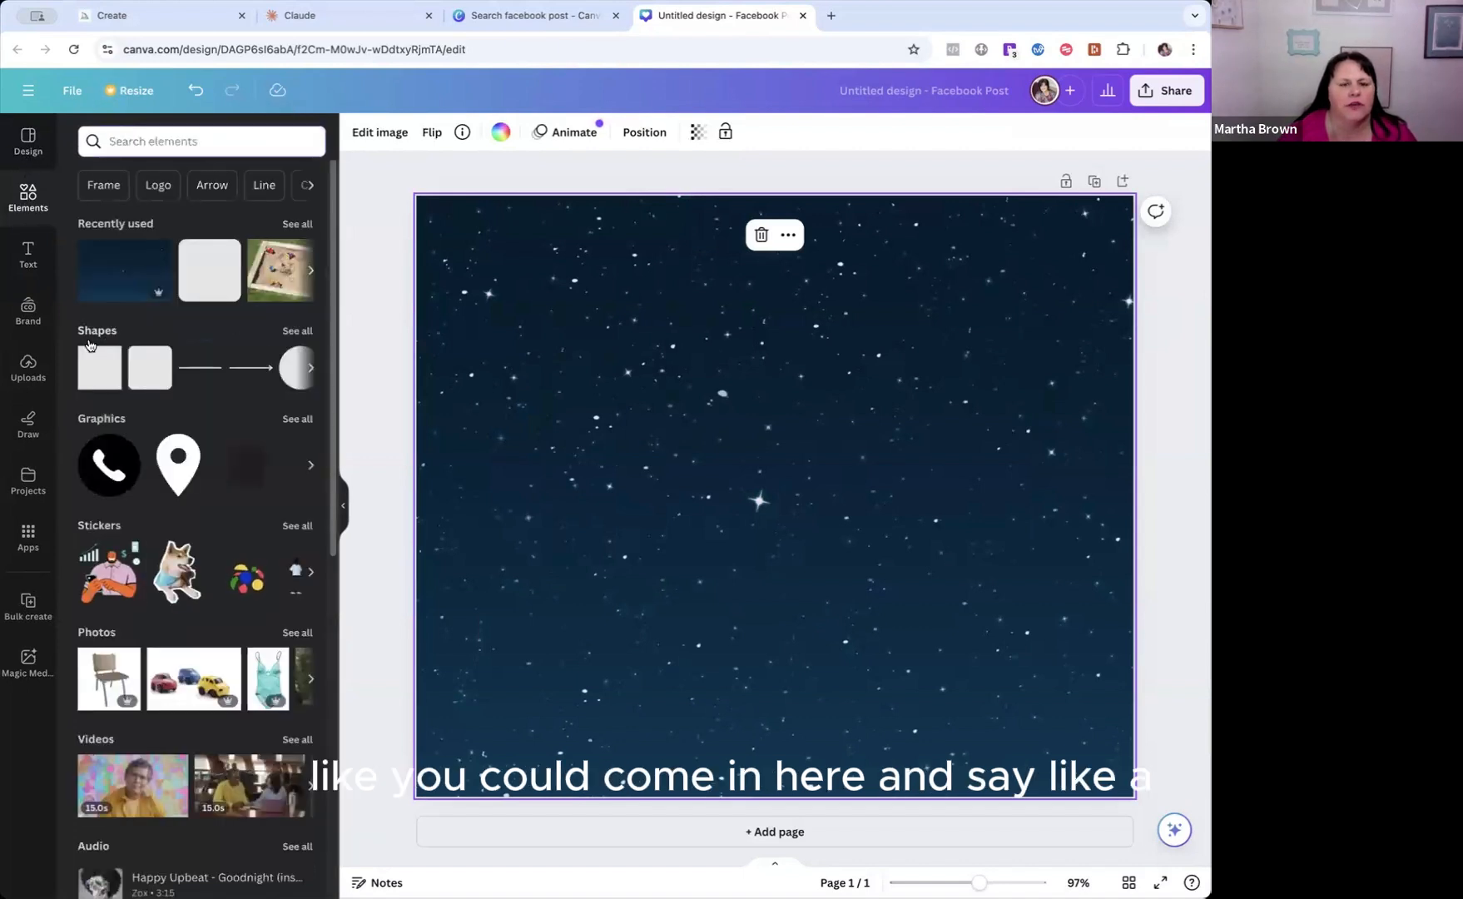
left_click(150, 142)
type("full m")
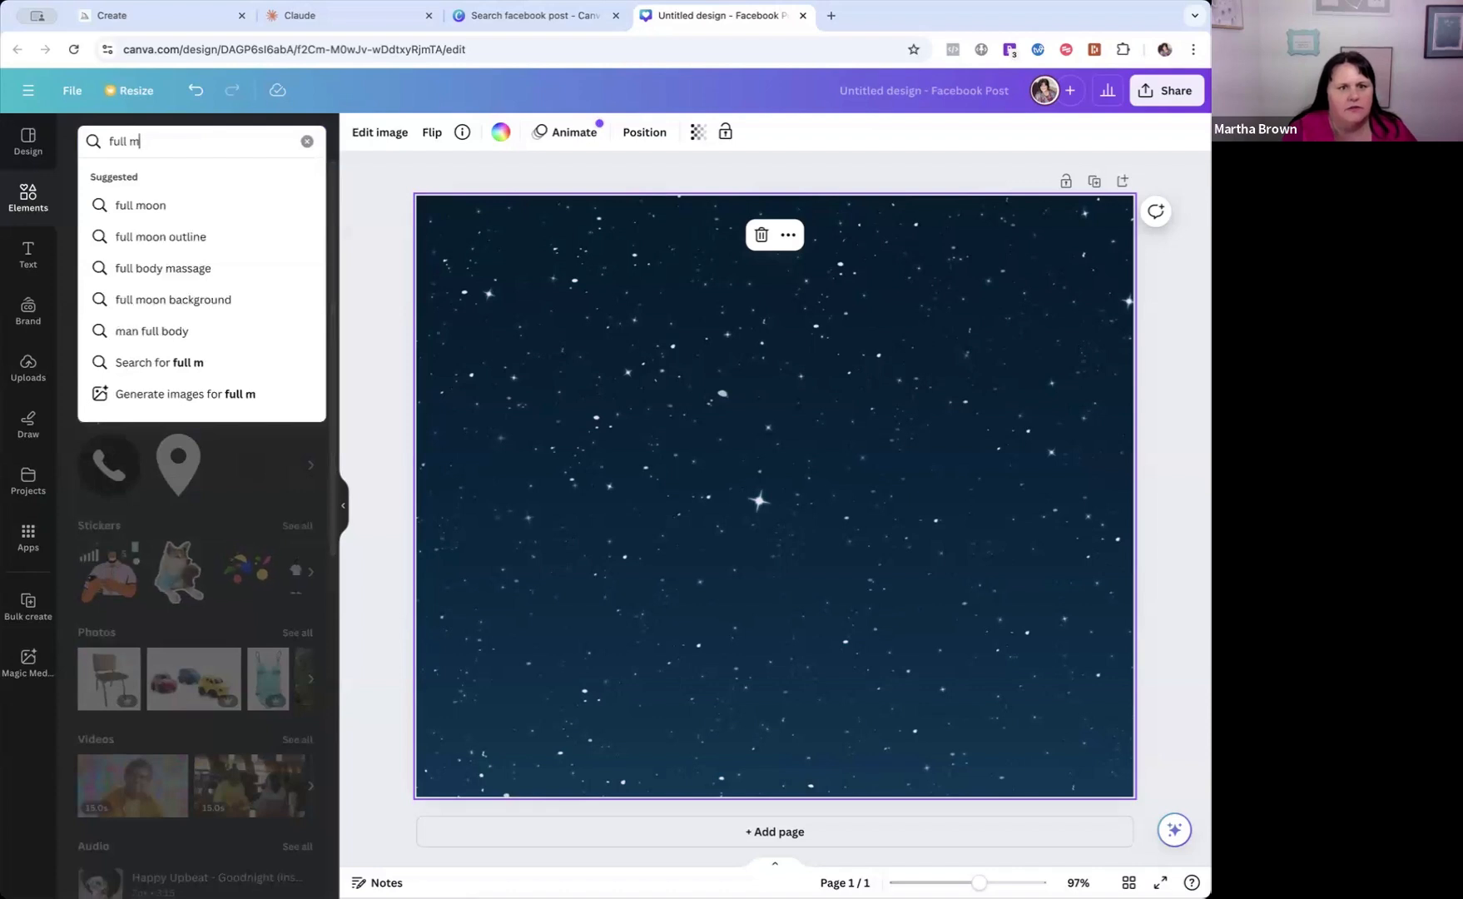
type("oon")
key("Return")
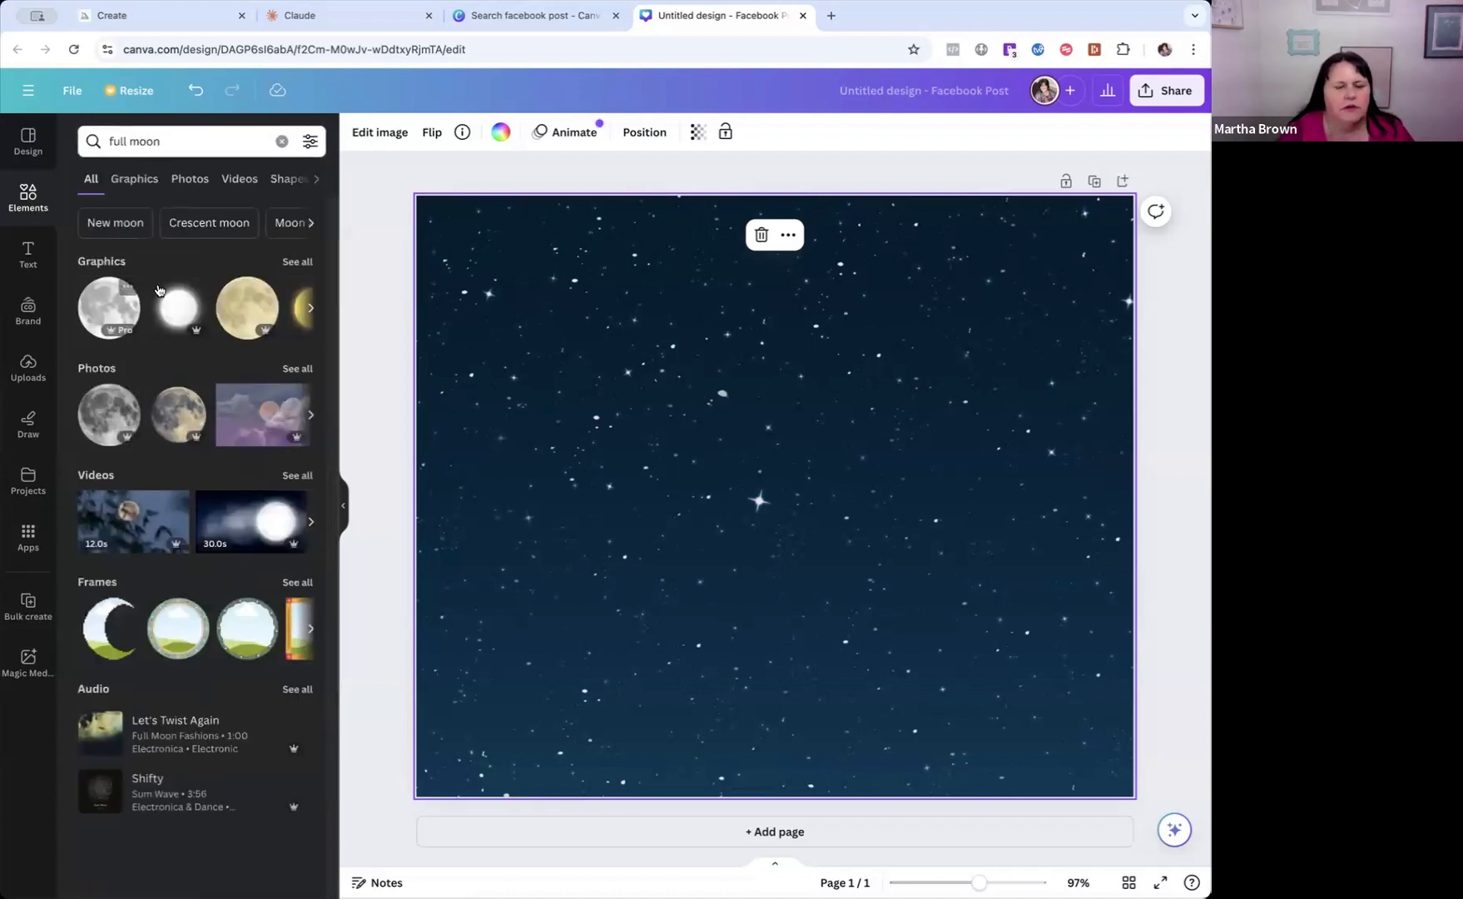
Add the first grey full moon graphic to the page and enlarge it to about 681 px square.
left_click(106, 309)
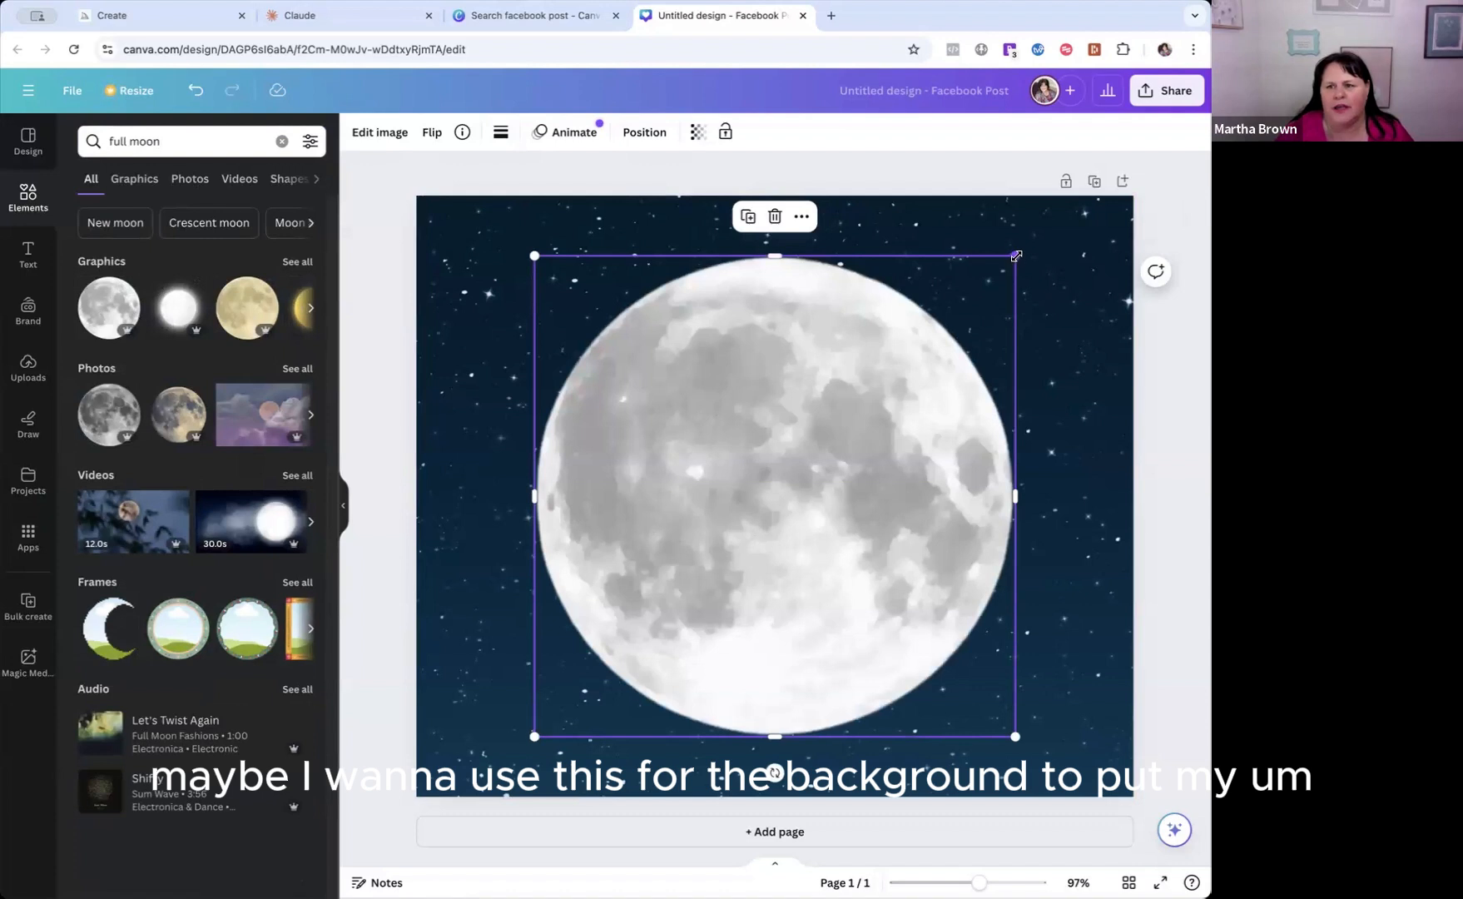
left_click_drag(1016, 256, 1036, 236)
left_click_drag(535, 738, 510, 754)
Align the moon graphic to the centre and middle of the page.
left_click(642, 131)
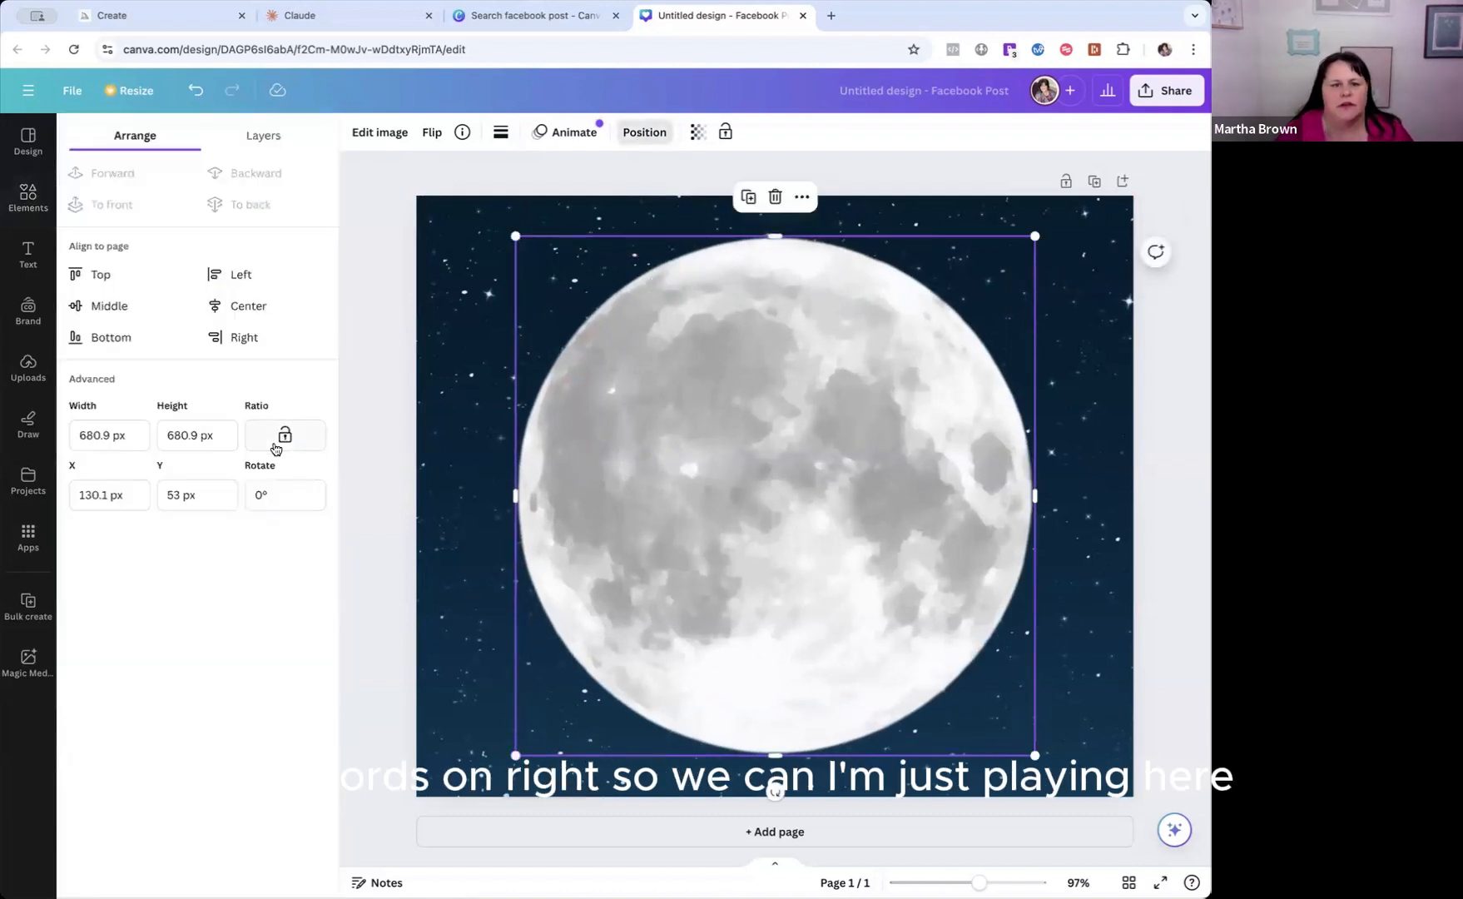
left_click(250, 315)
left_click(134, 315)
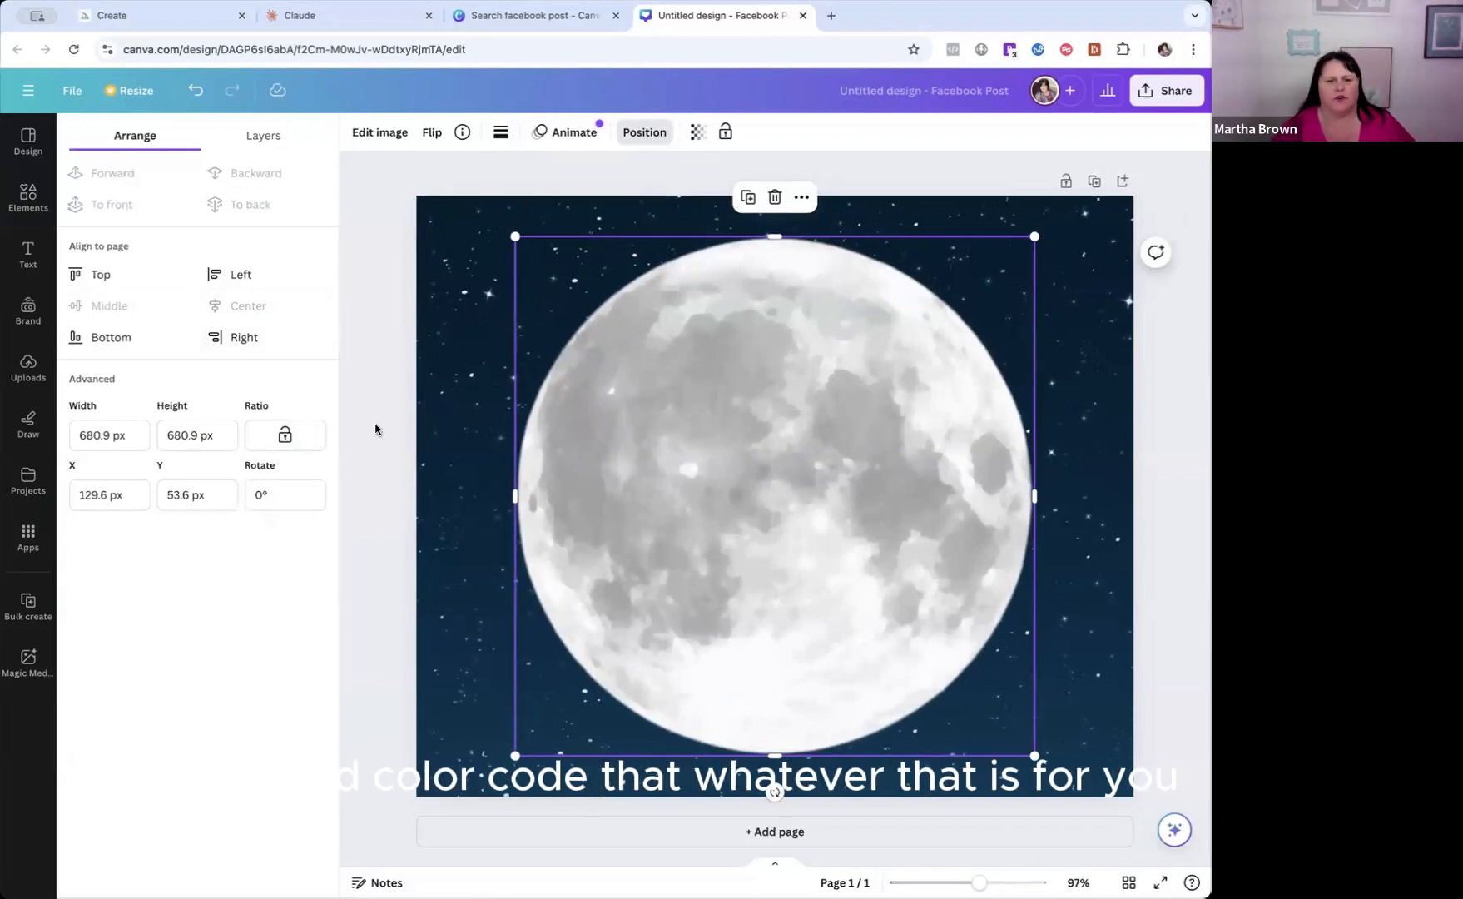
left_click(379, 459)
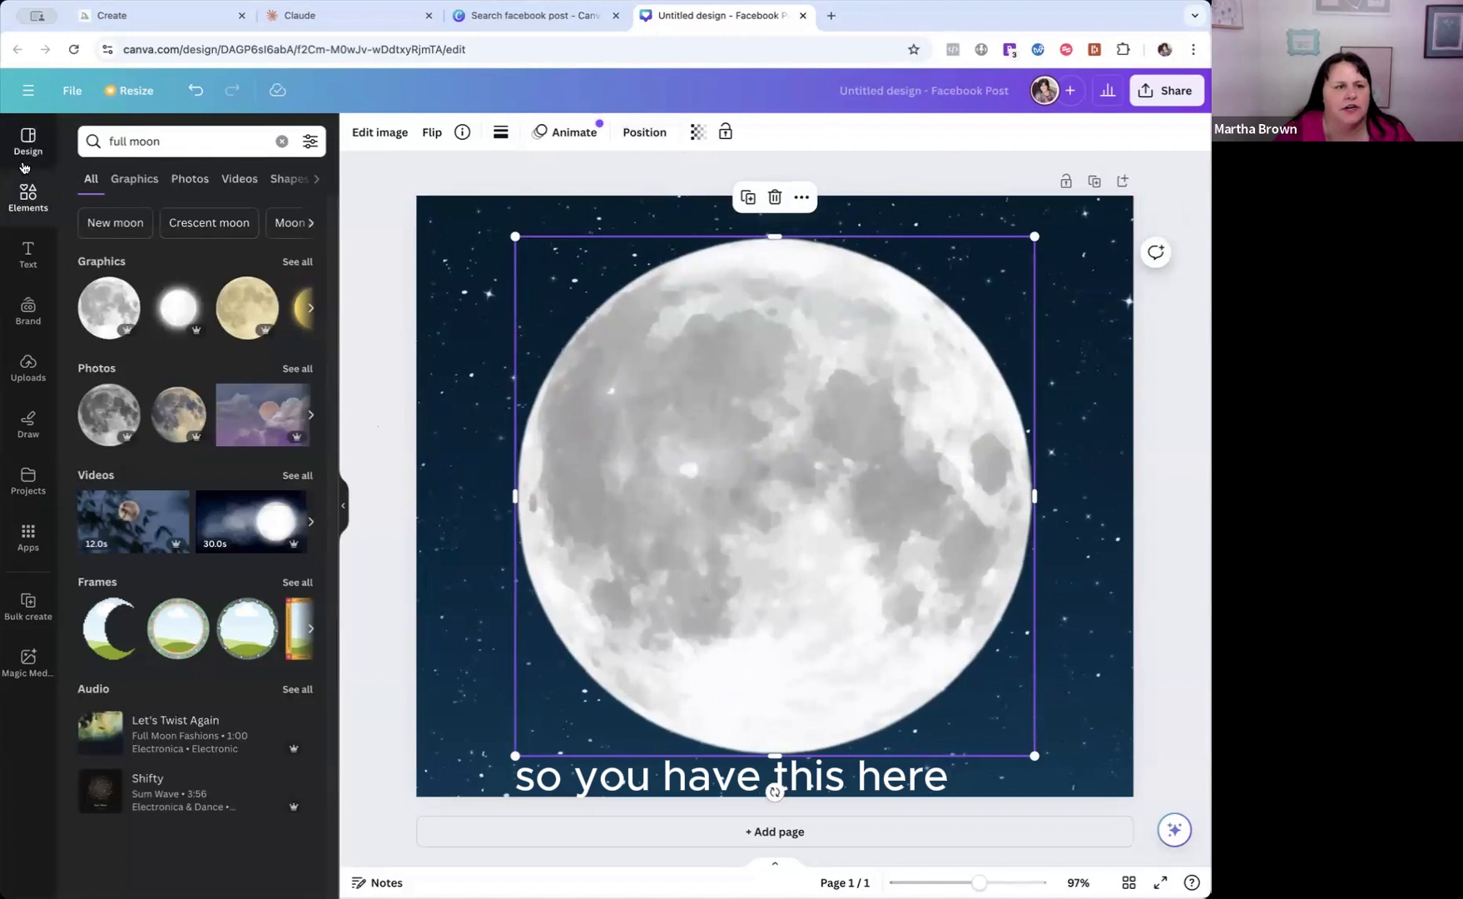
Open the Bulk create app and start entering its data manually.
left_click(28, 539)
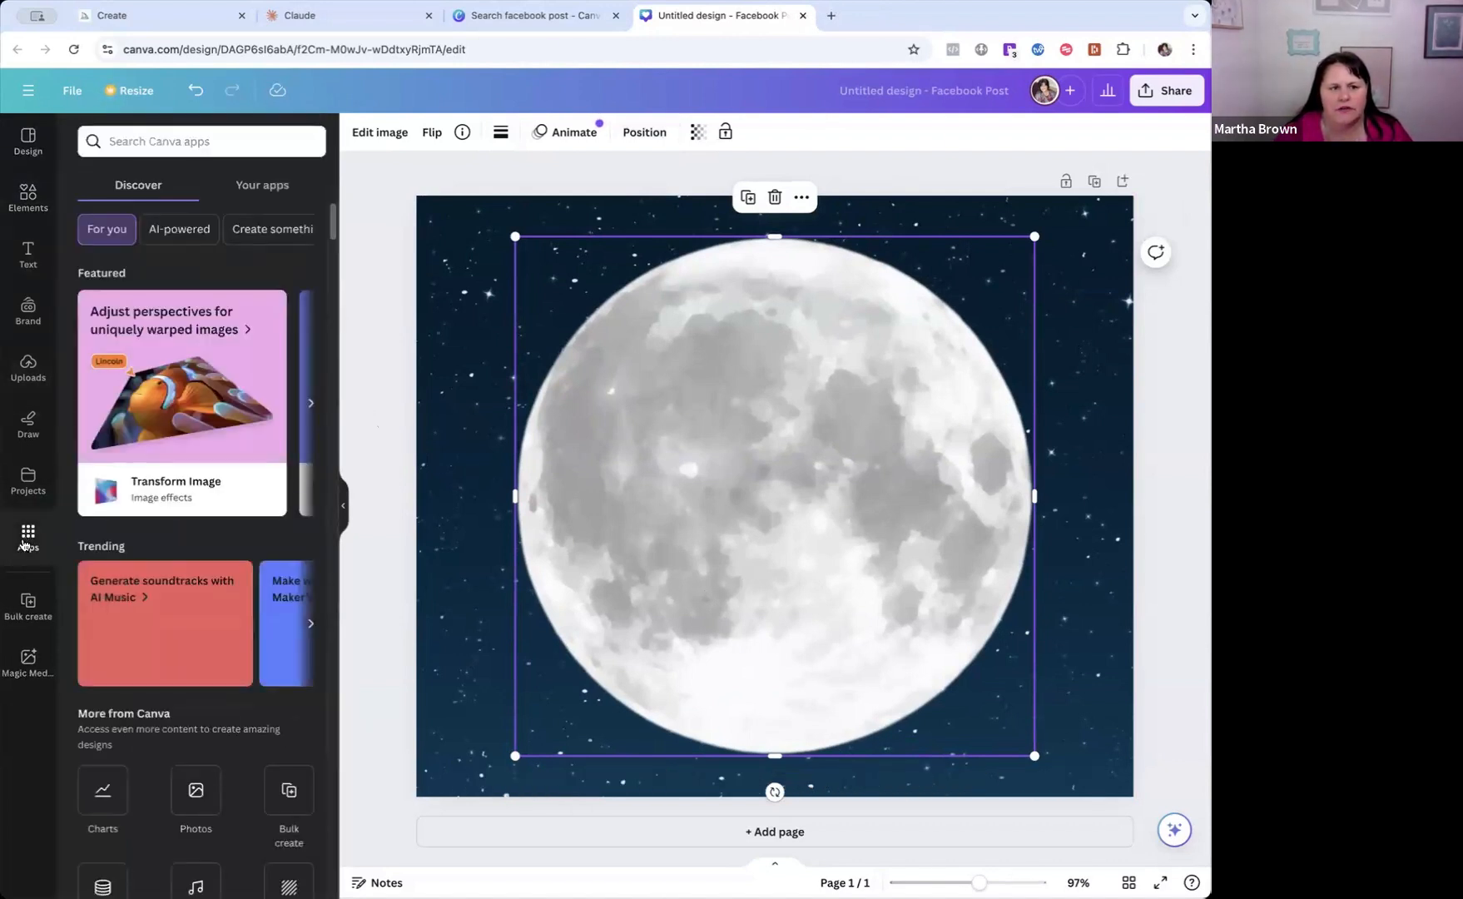
scroll(210, 682, "down", 3)
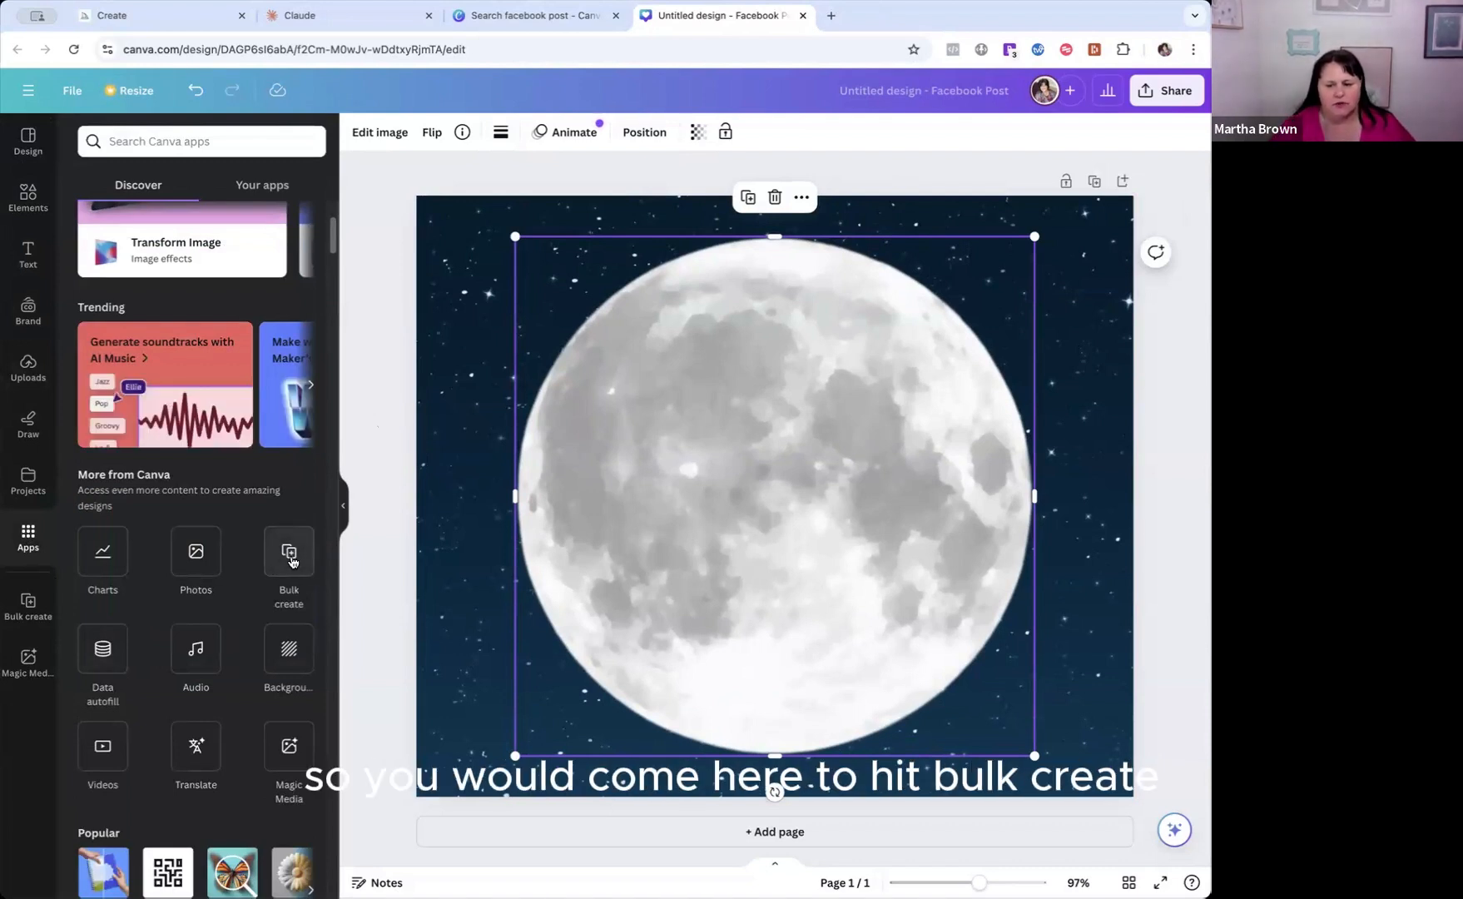
left_click(290, 553)
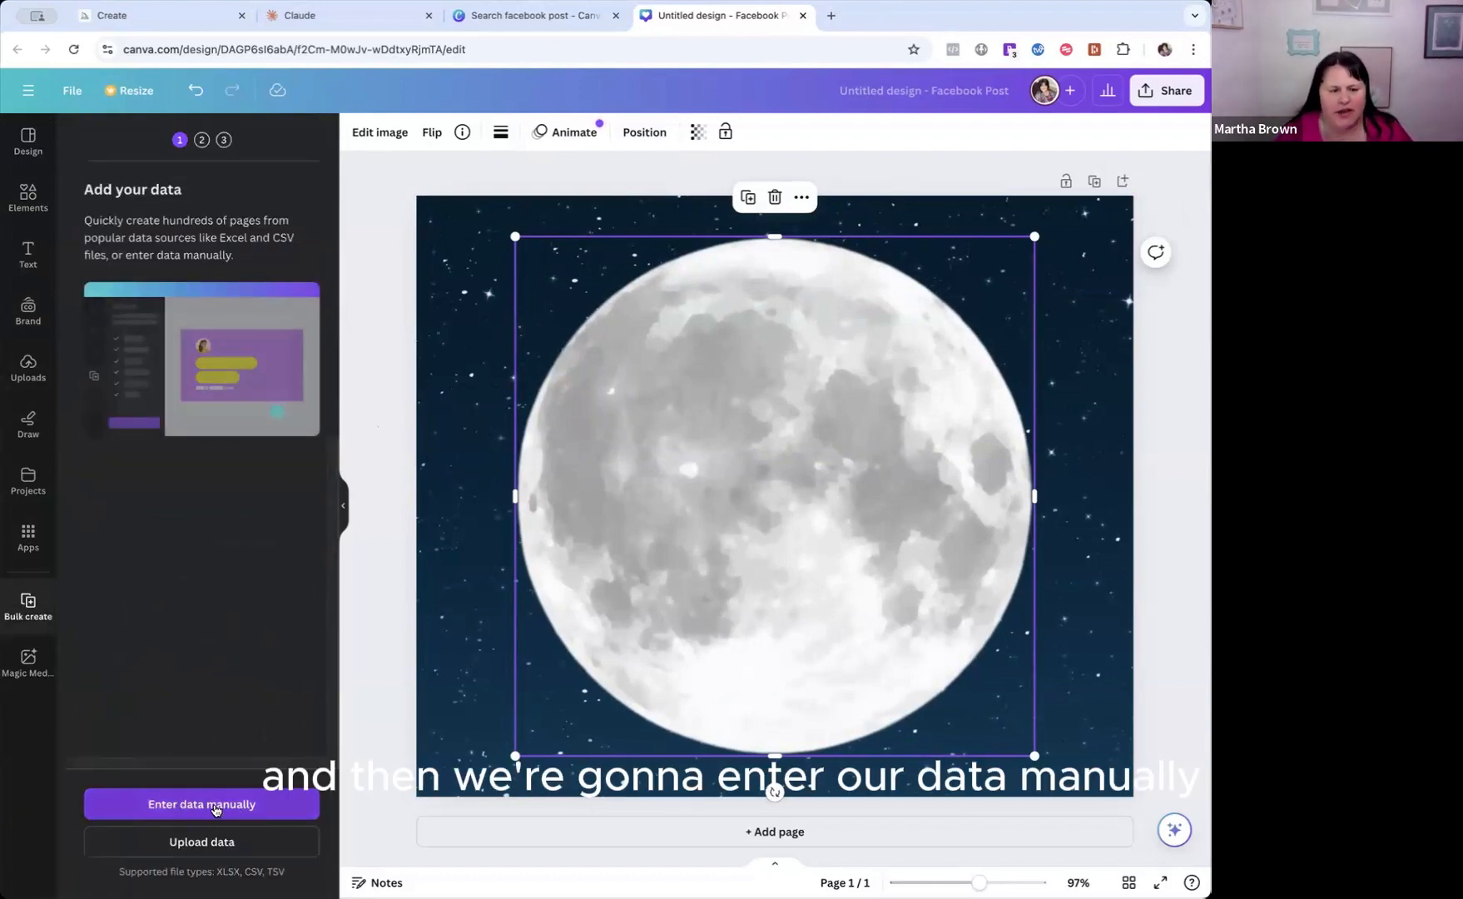
left_click(214, 805)
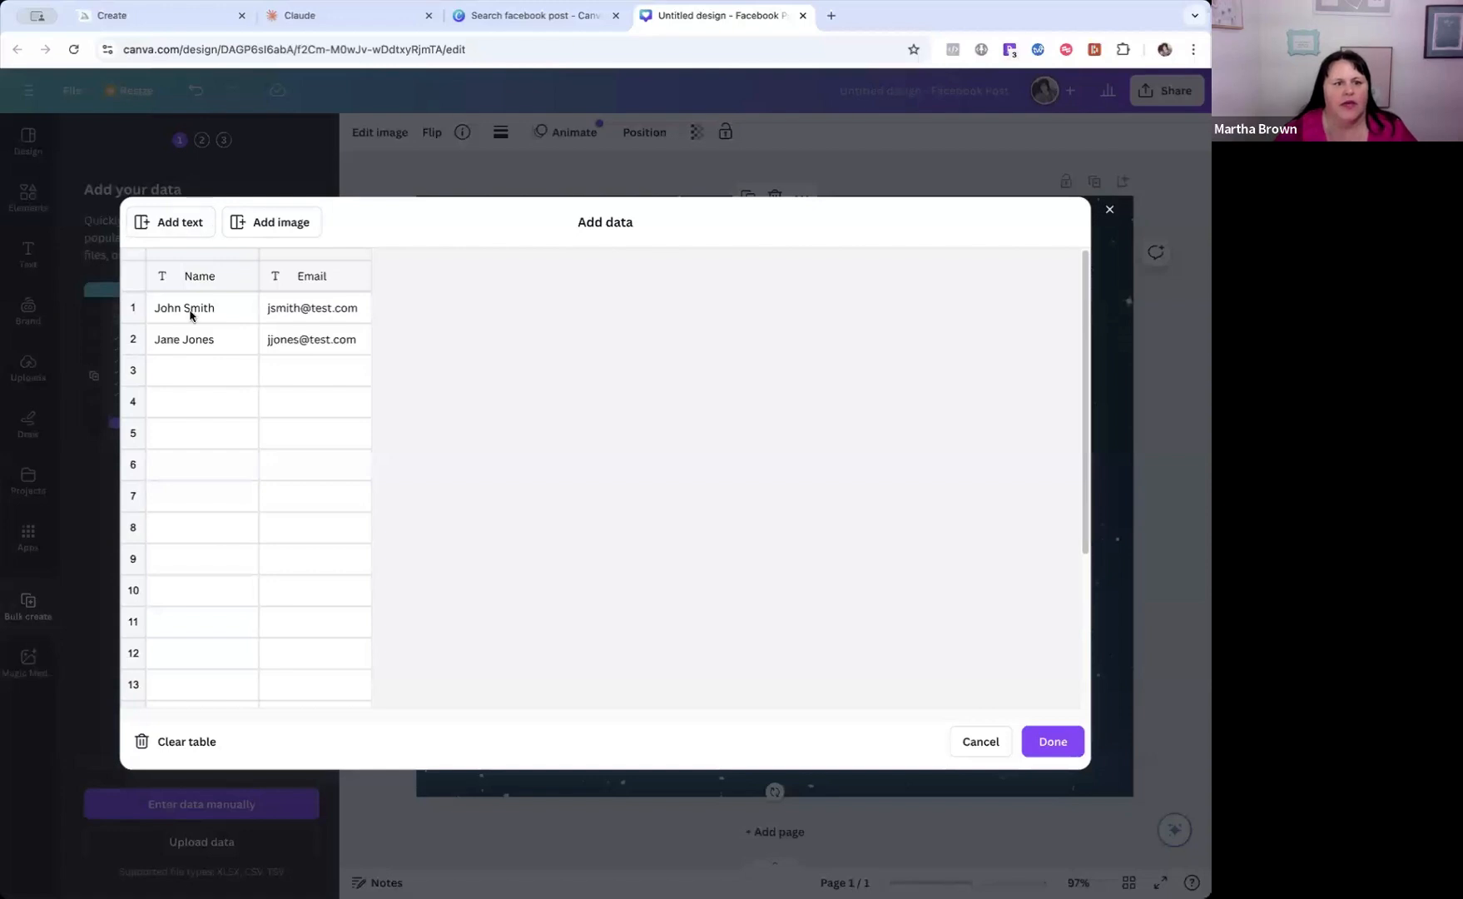
Check the column headings of the tips table in Claude and rename the Name column as "number" in the data table.
left_click(210, 280)
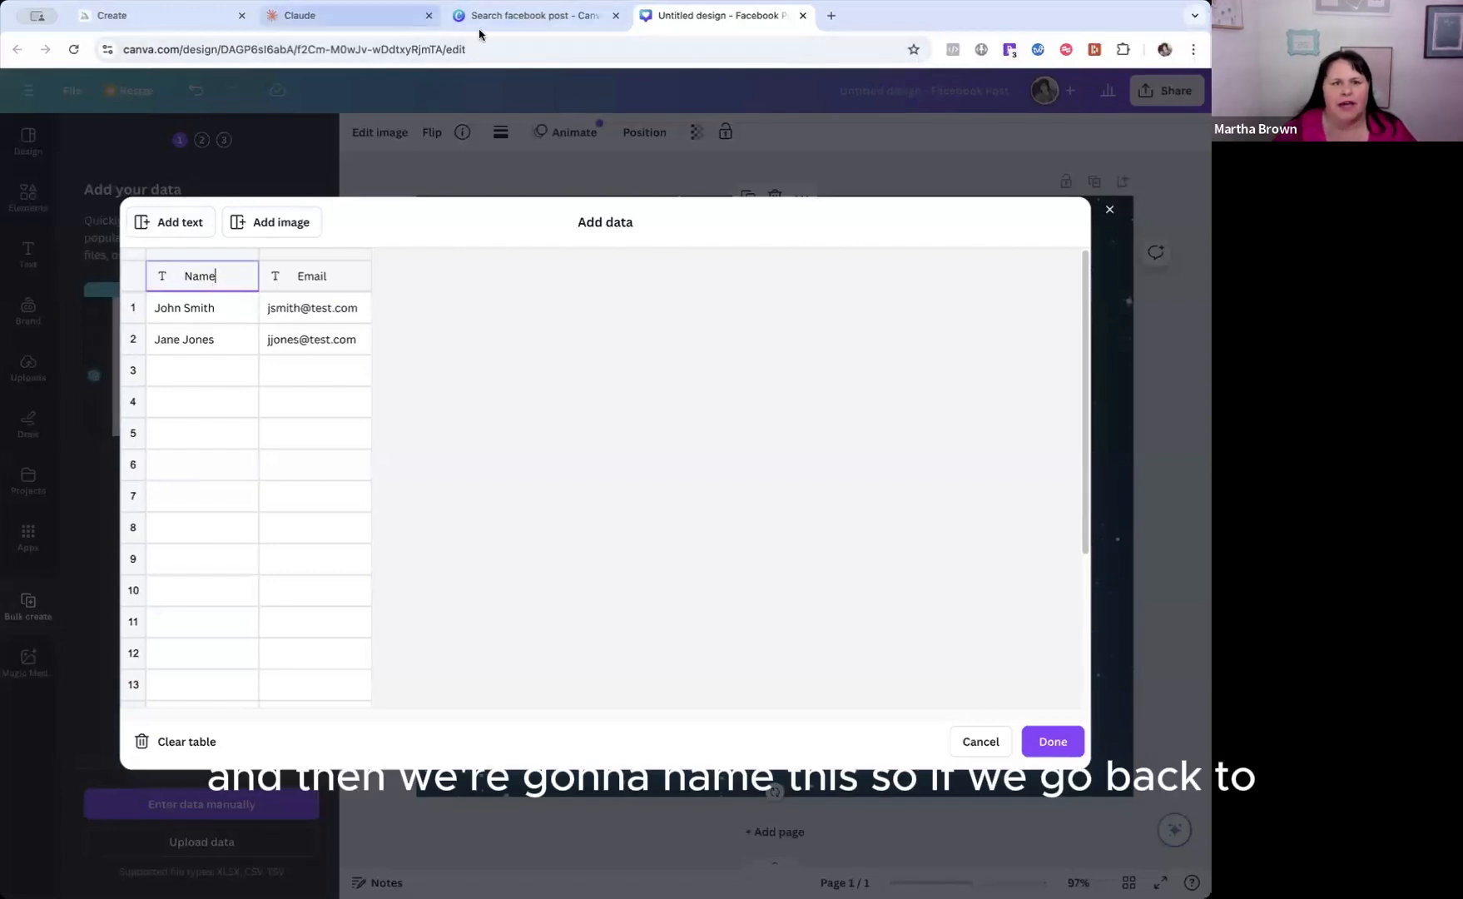
left_click(377, 22)
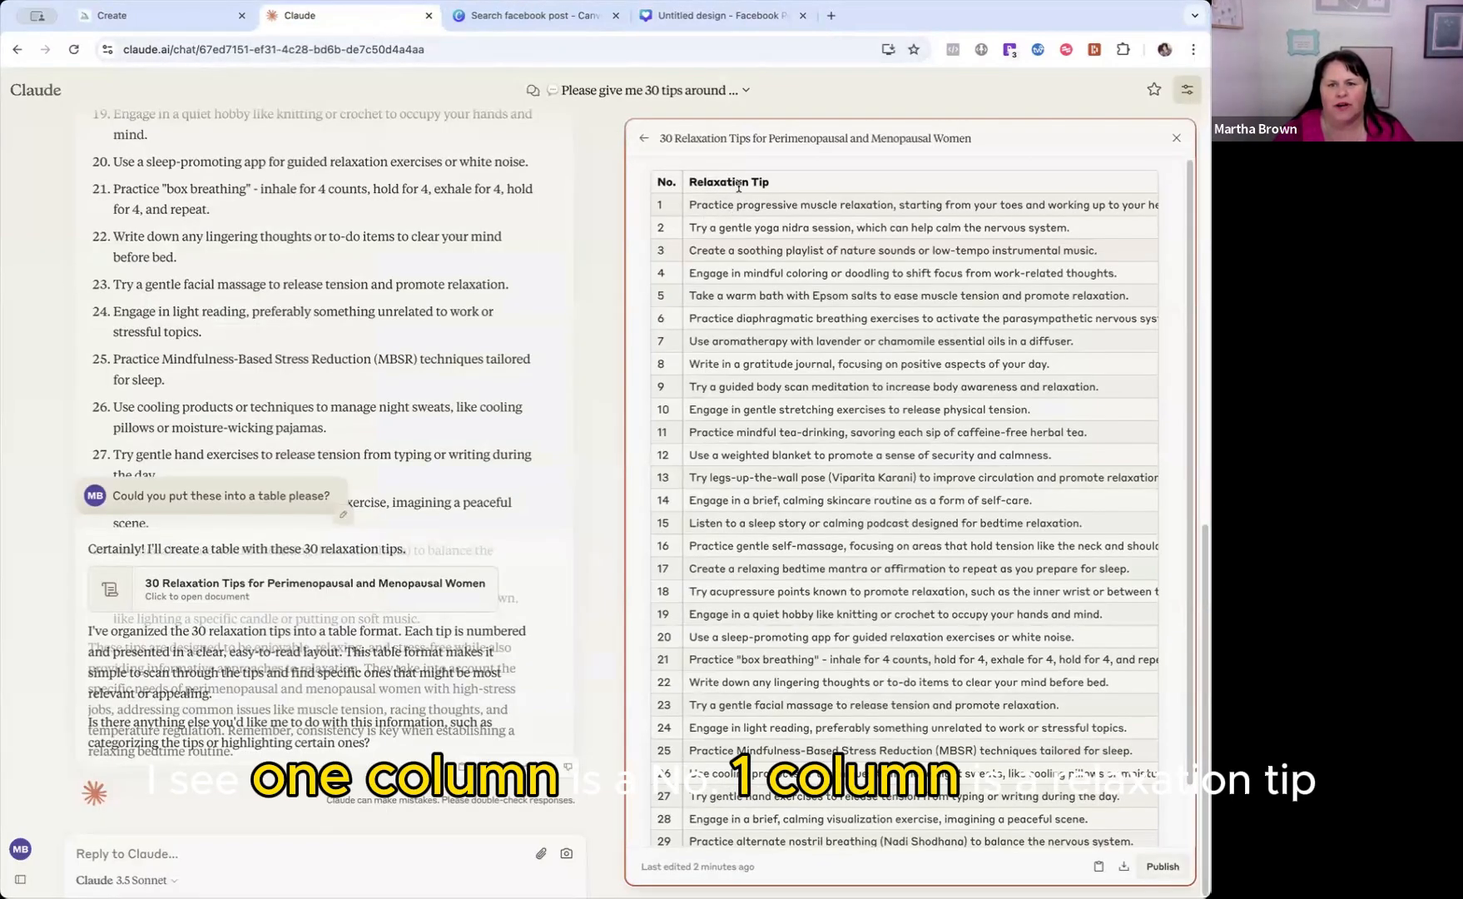
left_click(691, 22)
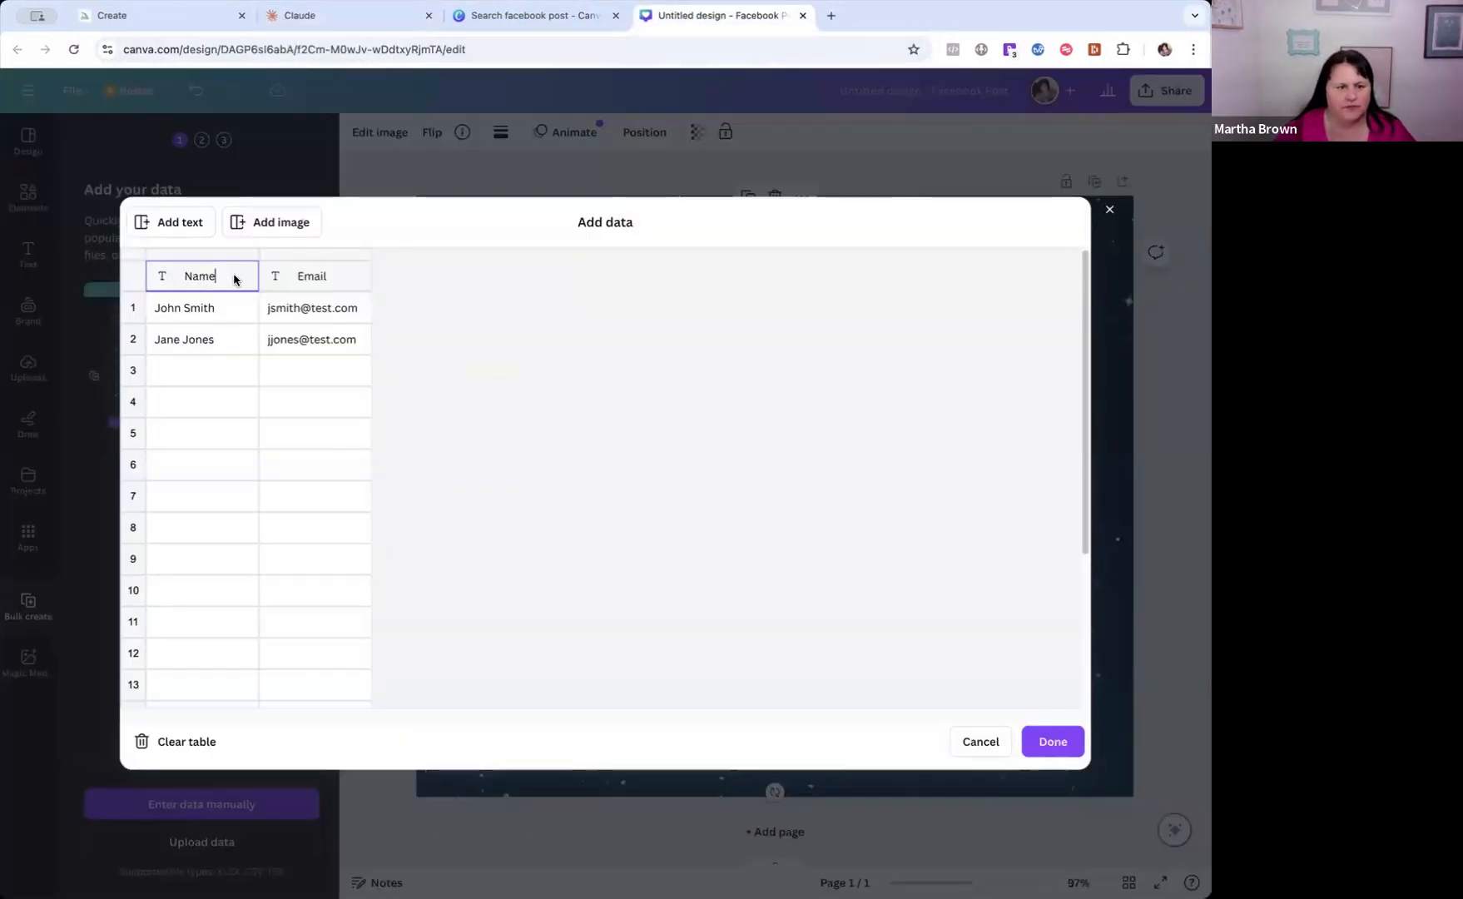
key("BackSpace")
key("BackSpace")
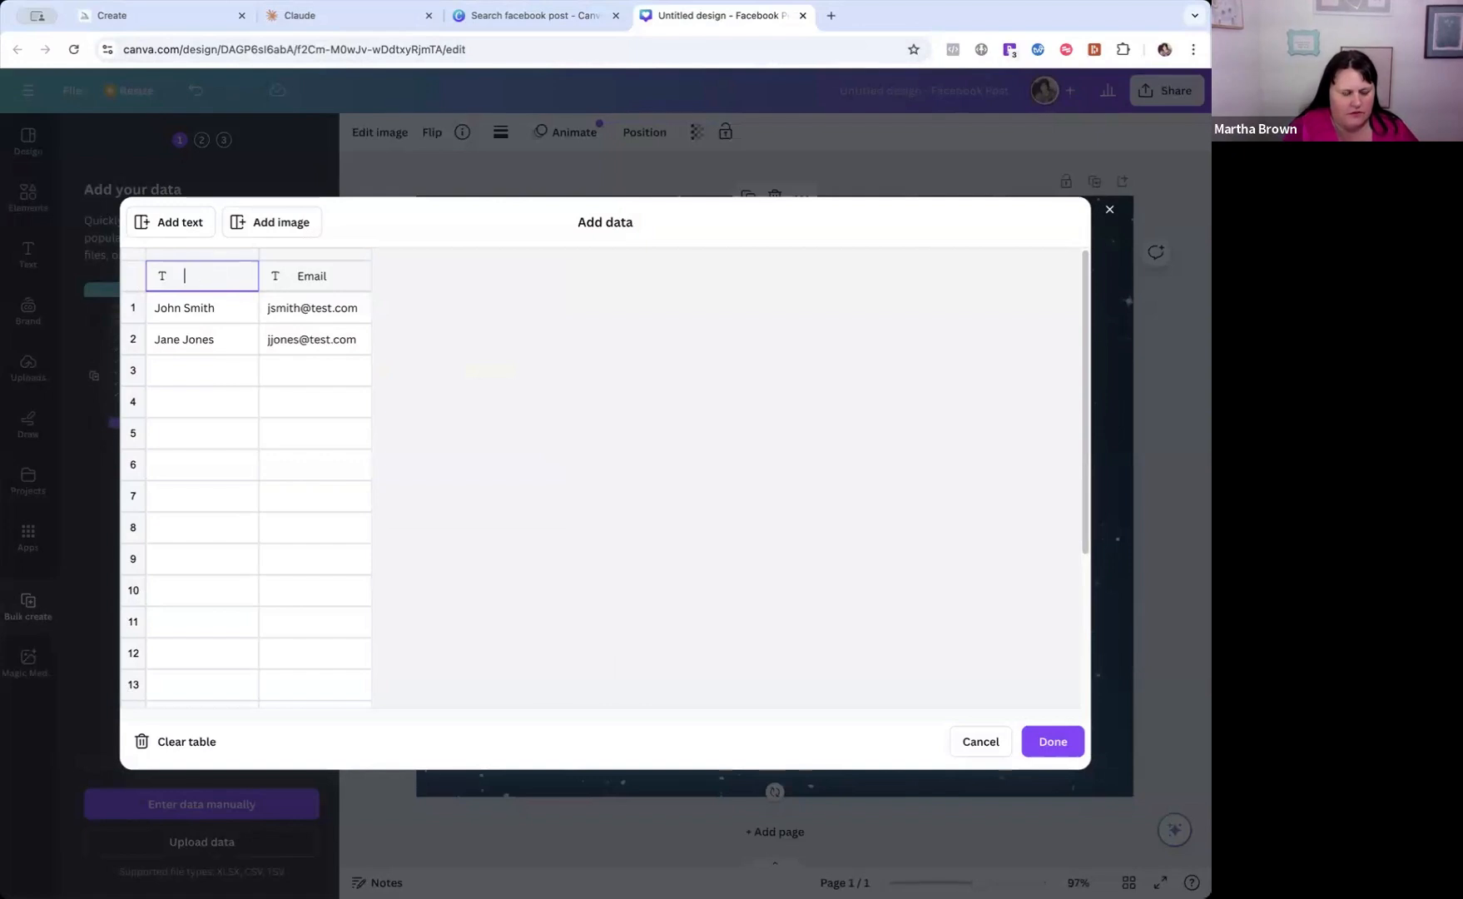
type("number")
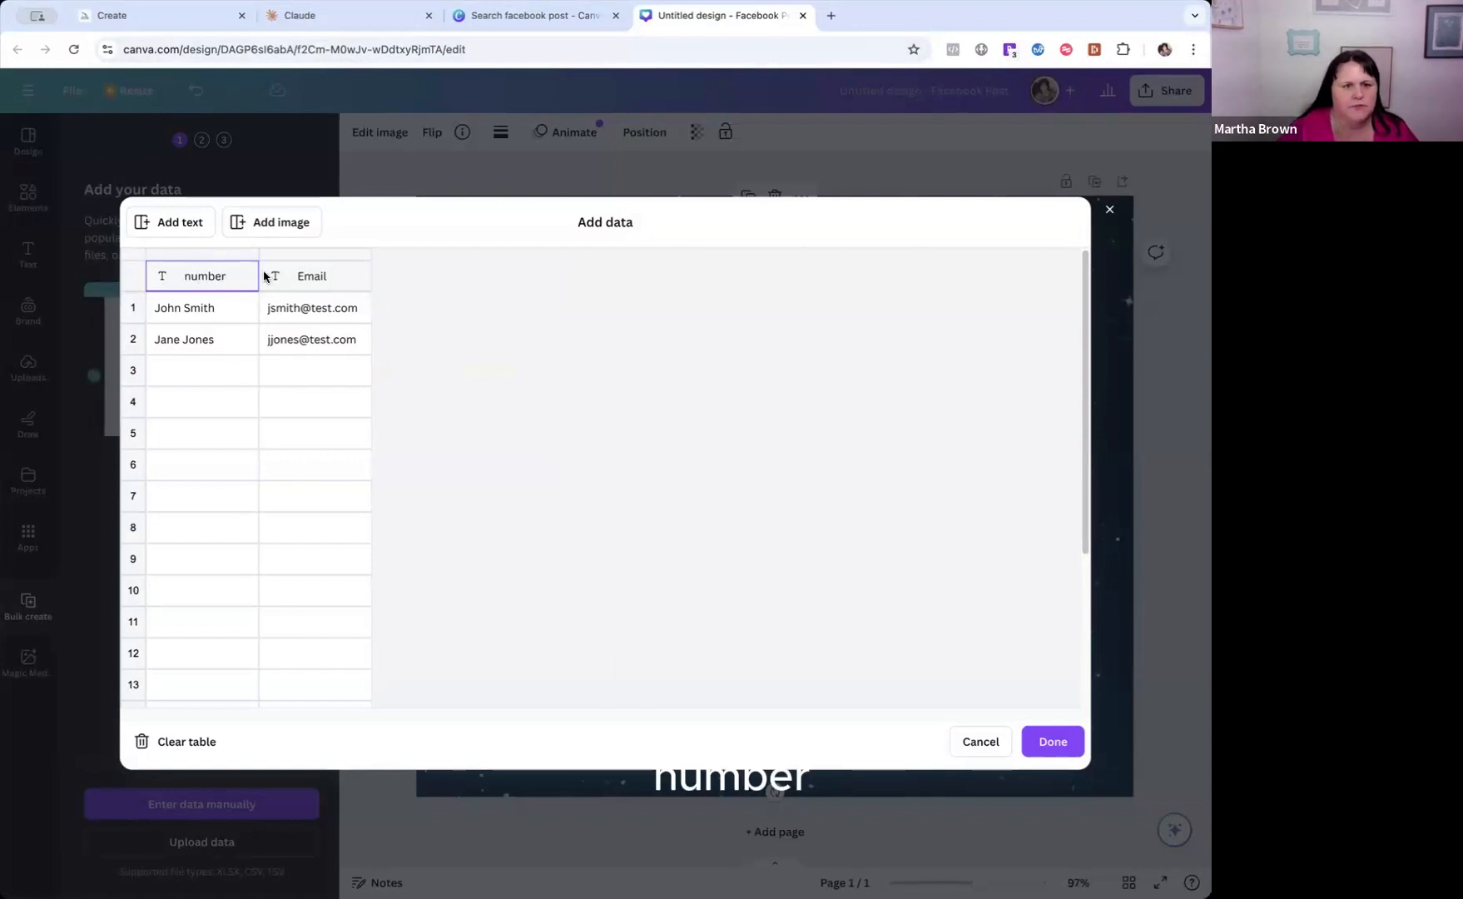
Rename the Email column as "relaxation tip".
left_click(308, 278)
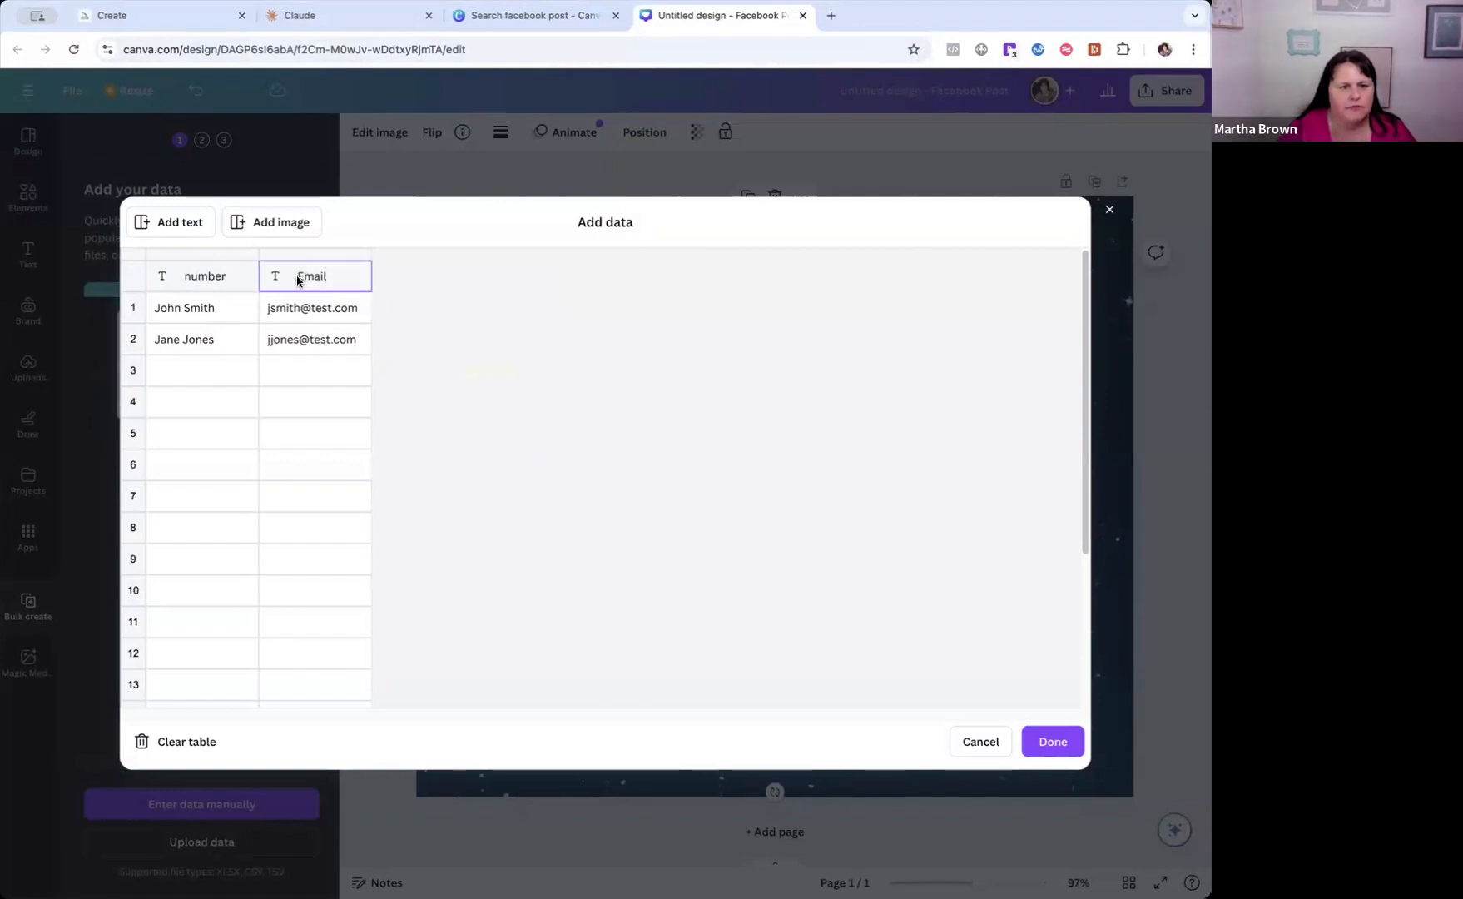
key("BackSpace")
key("BackSpace")
key("BackSpace")
key("BackSpace")
key("BackSpace")
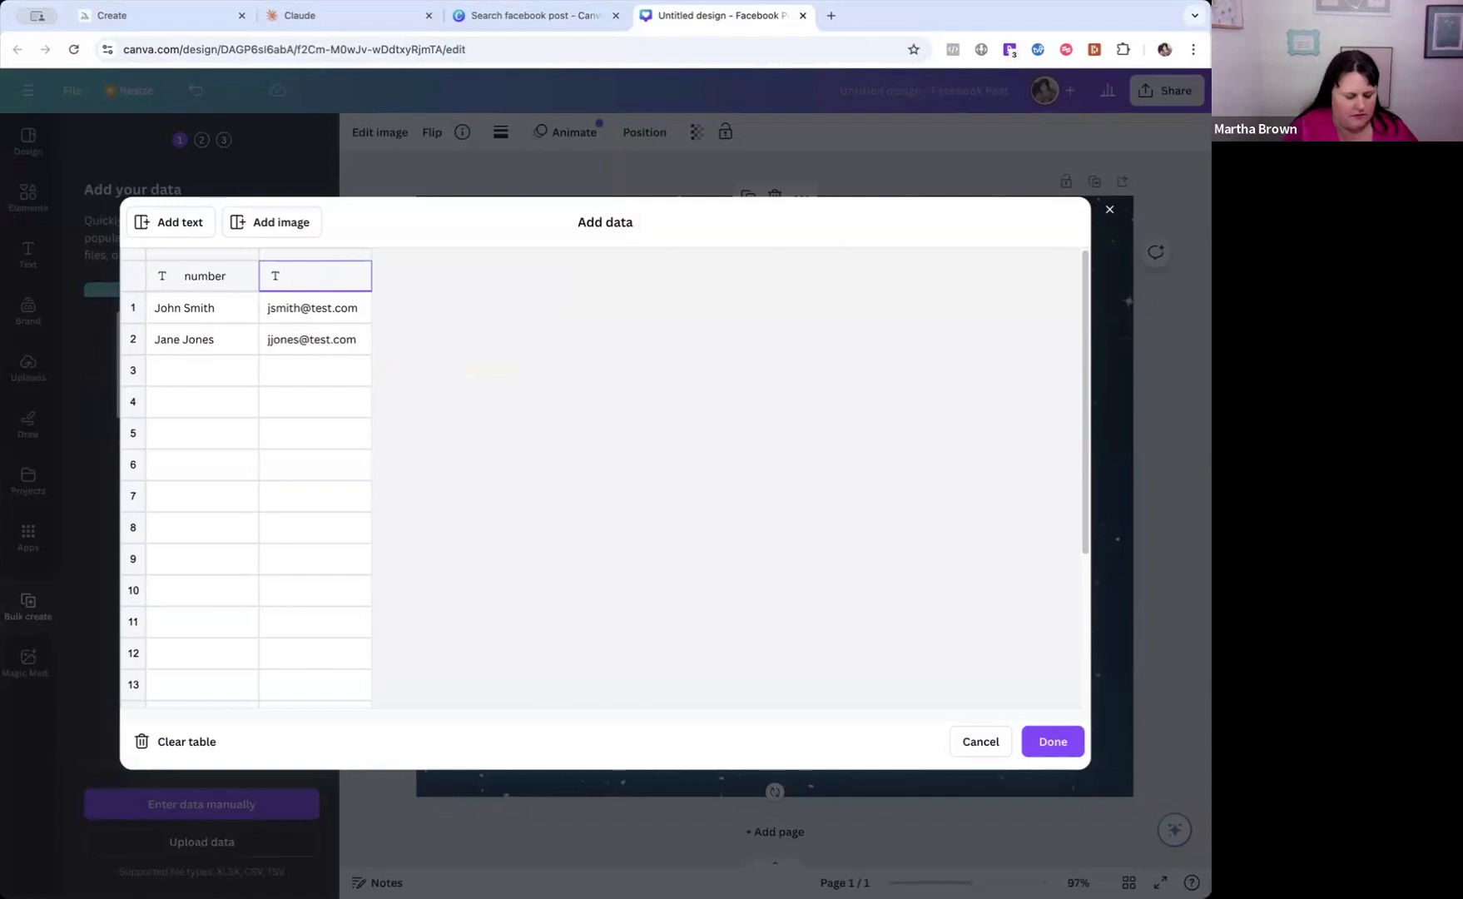
type("relaxatio")
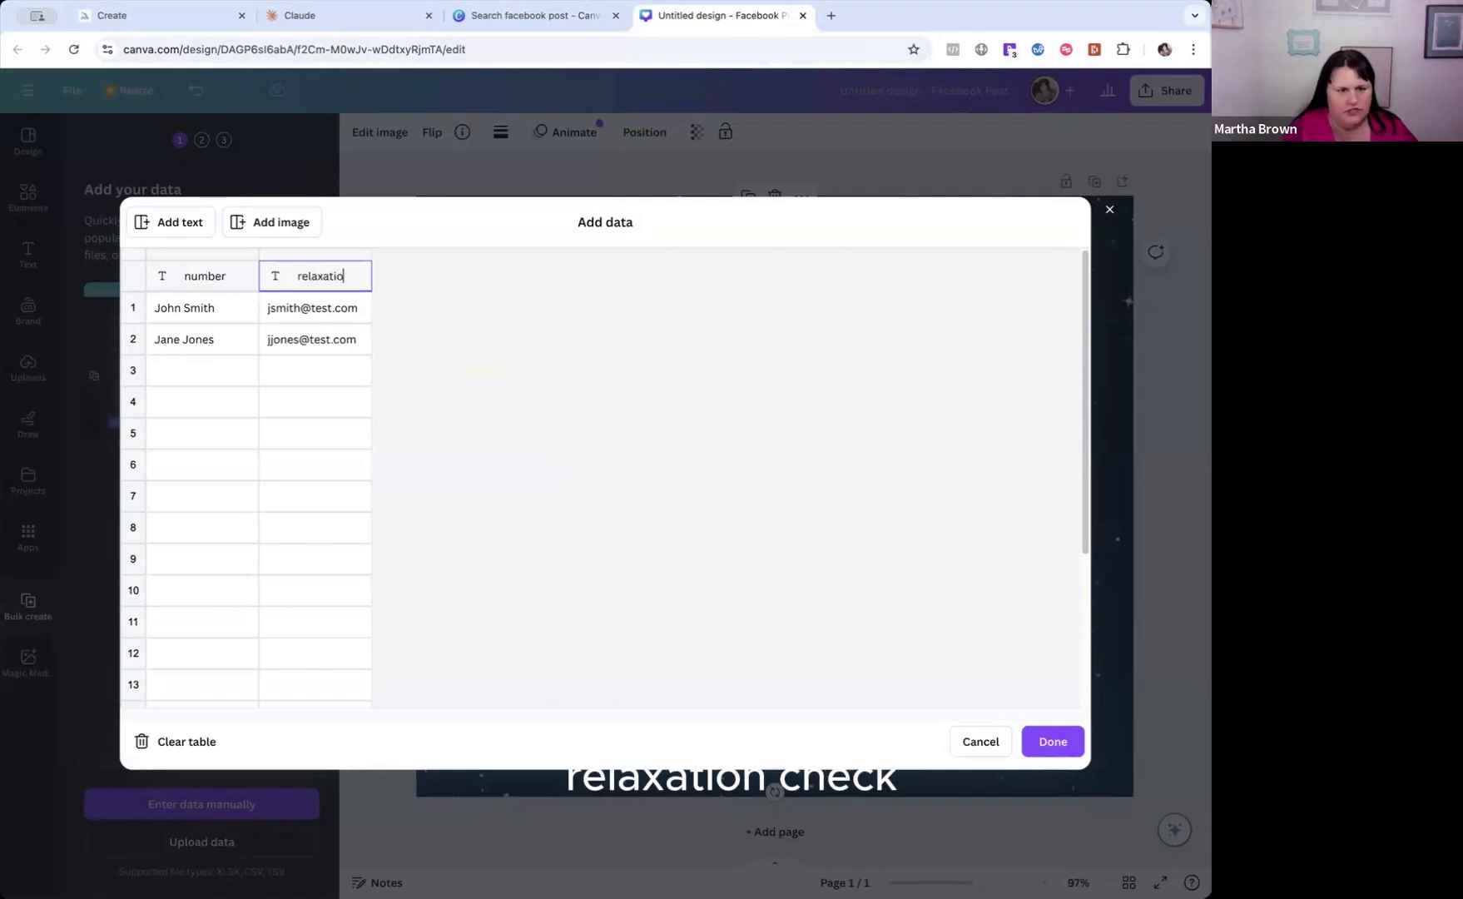
type("n tip")
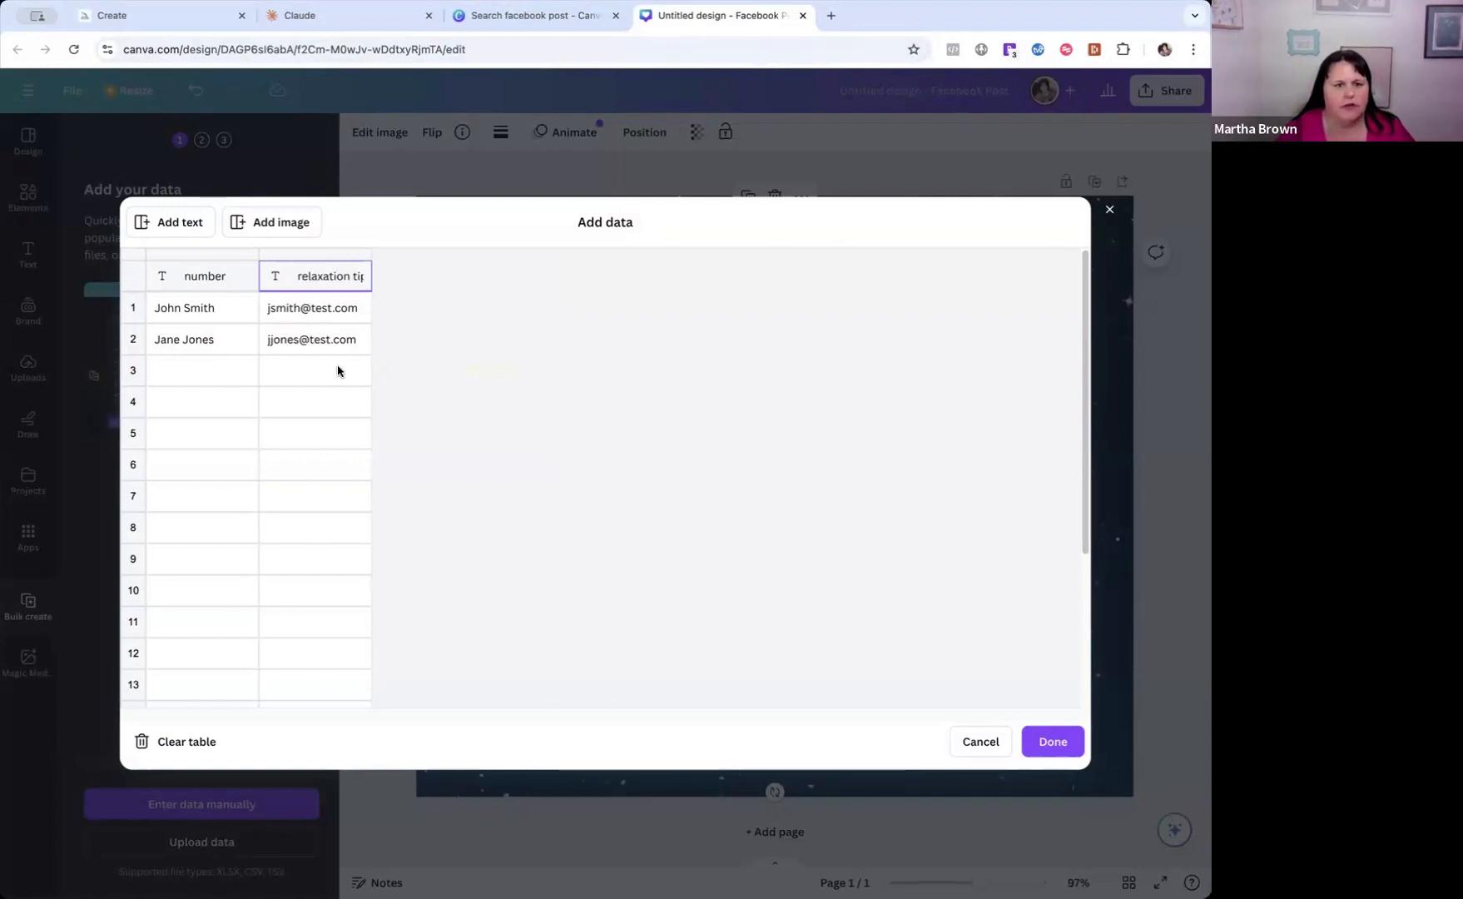
Try to copy the numbered tip rows from Claude's table into the first data row of the number column.
left_click(373, 23)
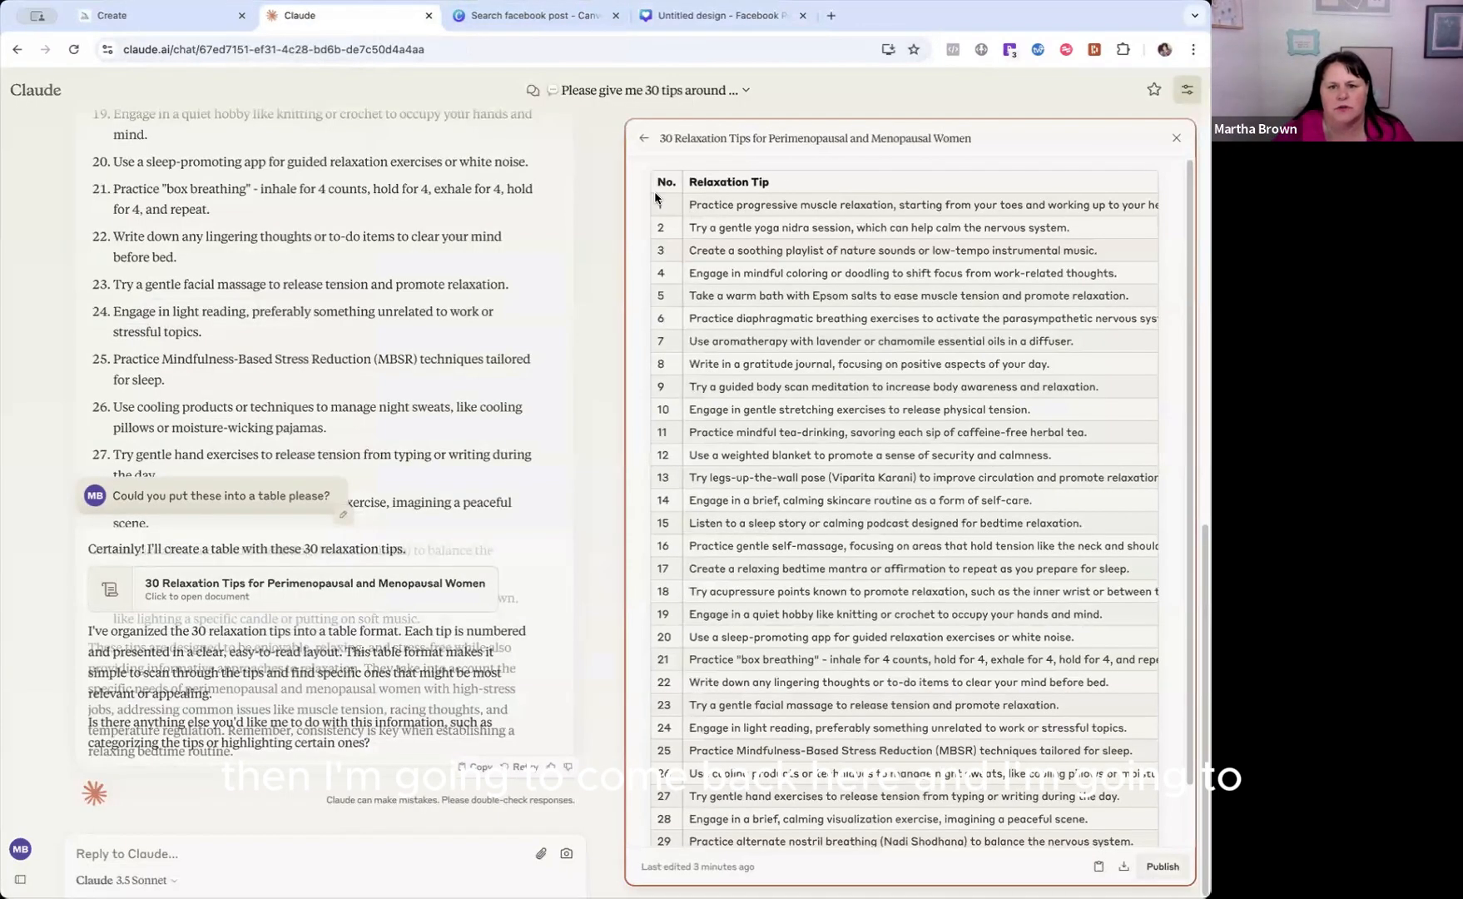
left_click_drag(713, 203, 1148, 799)
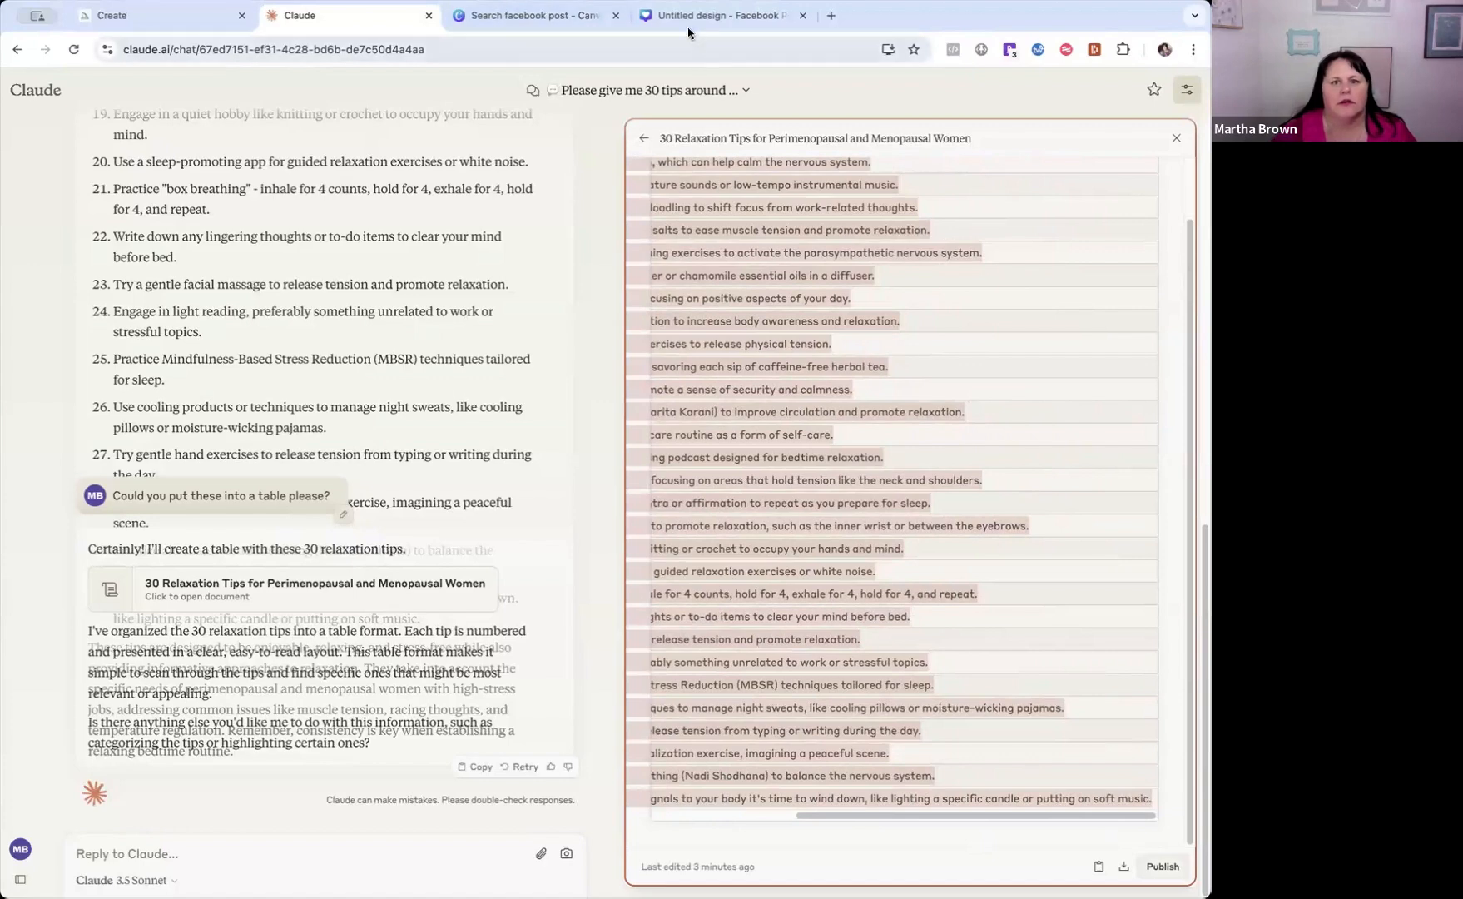
left_click(663, 21)
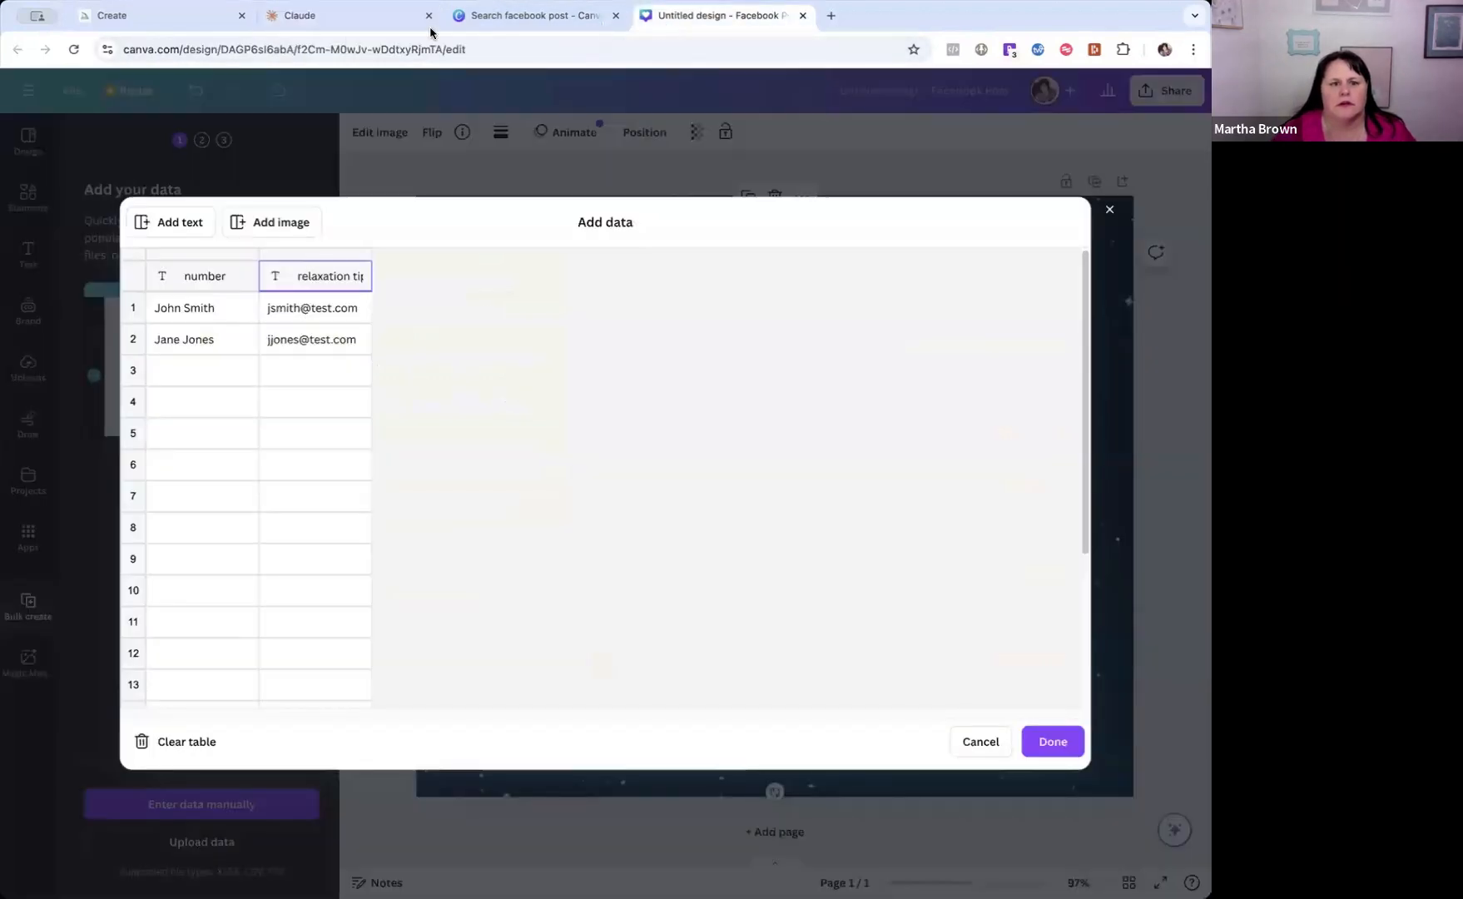
left_click(157, 310)
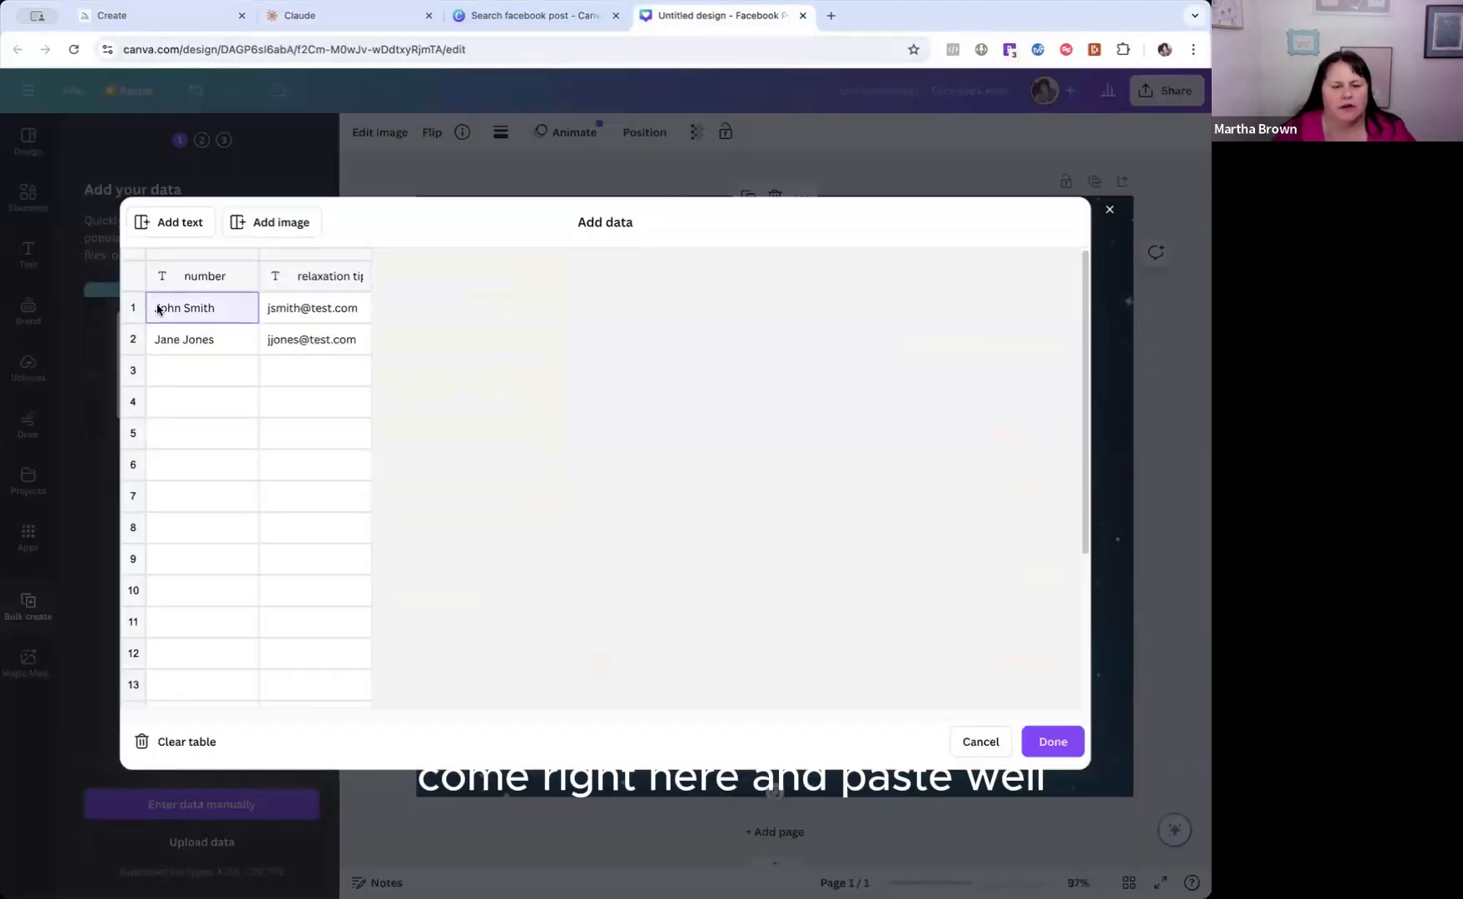
key("ctrl+v")
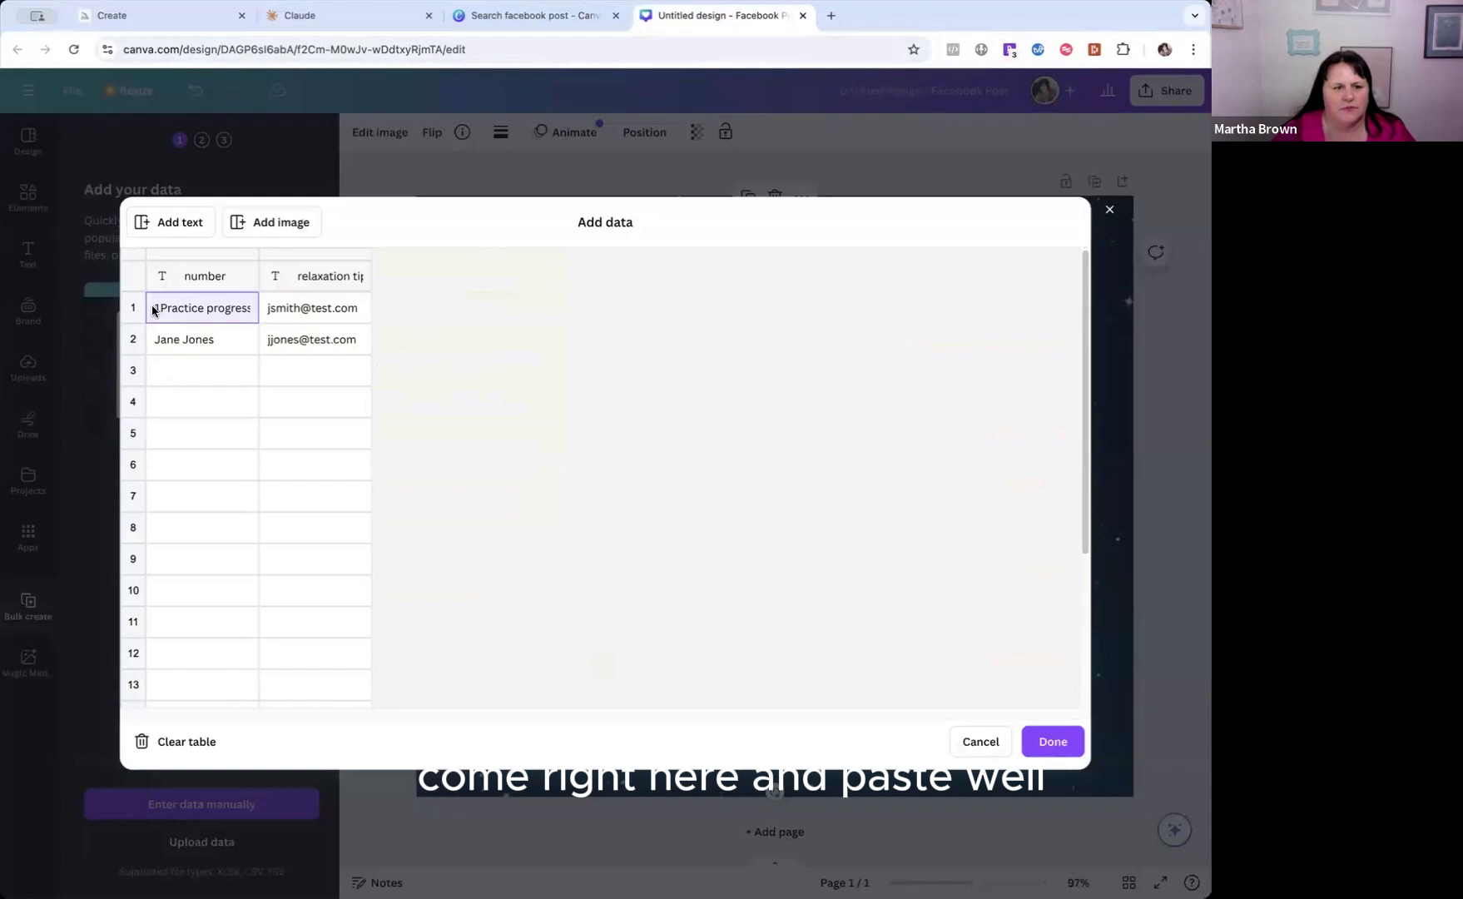
type("1")
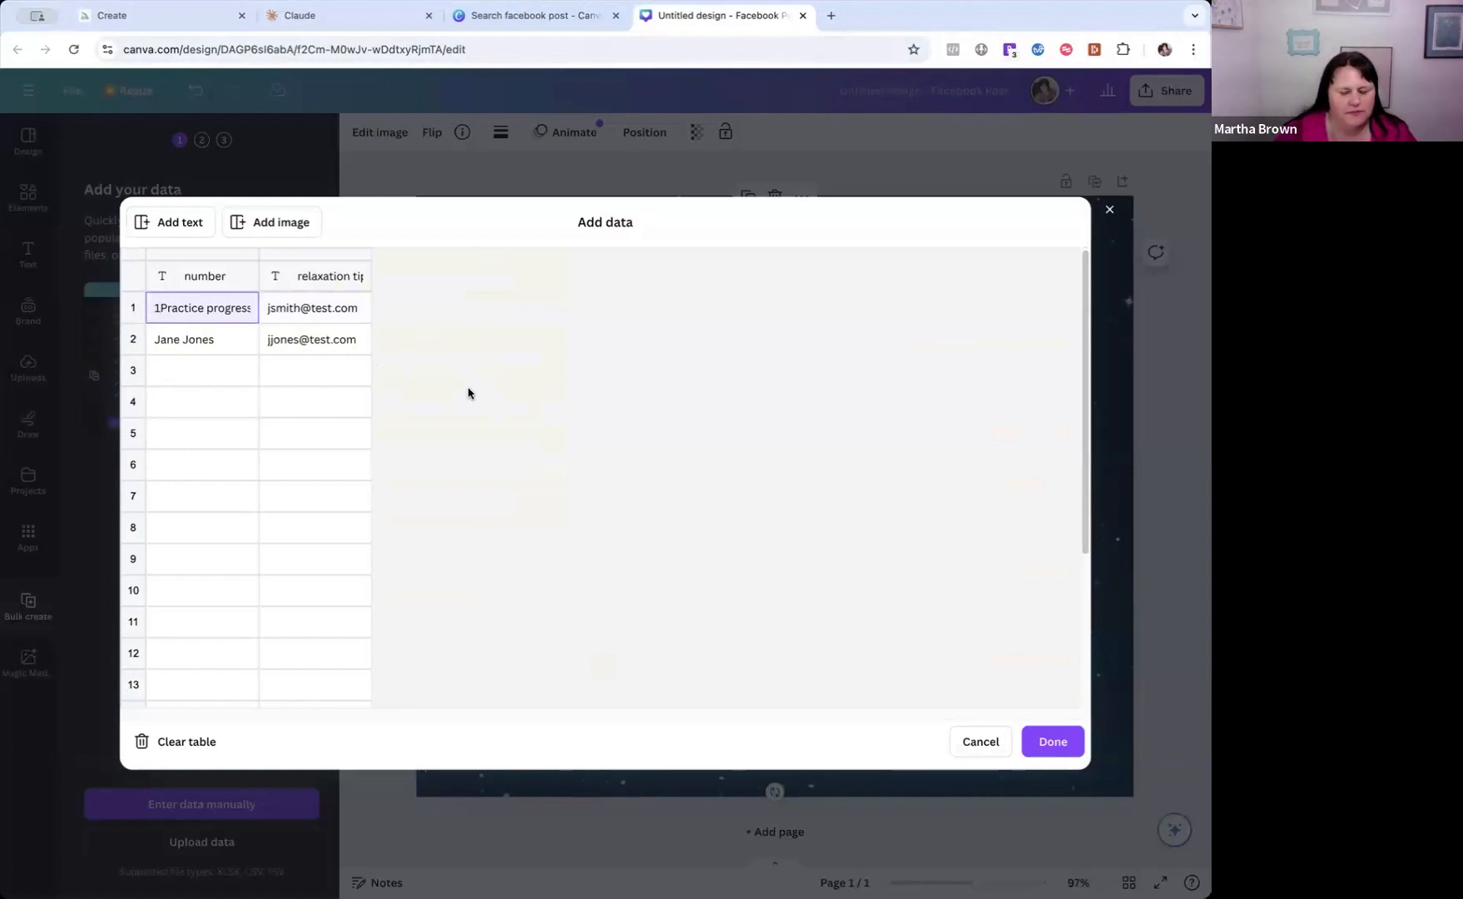
key("Down")
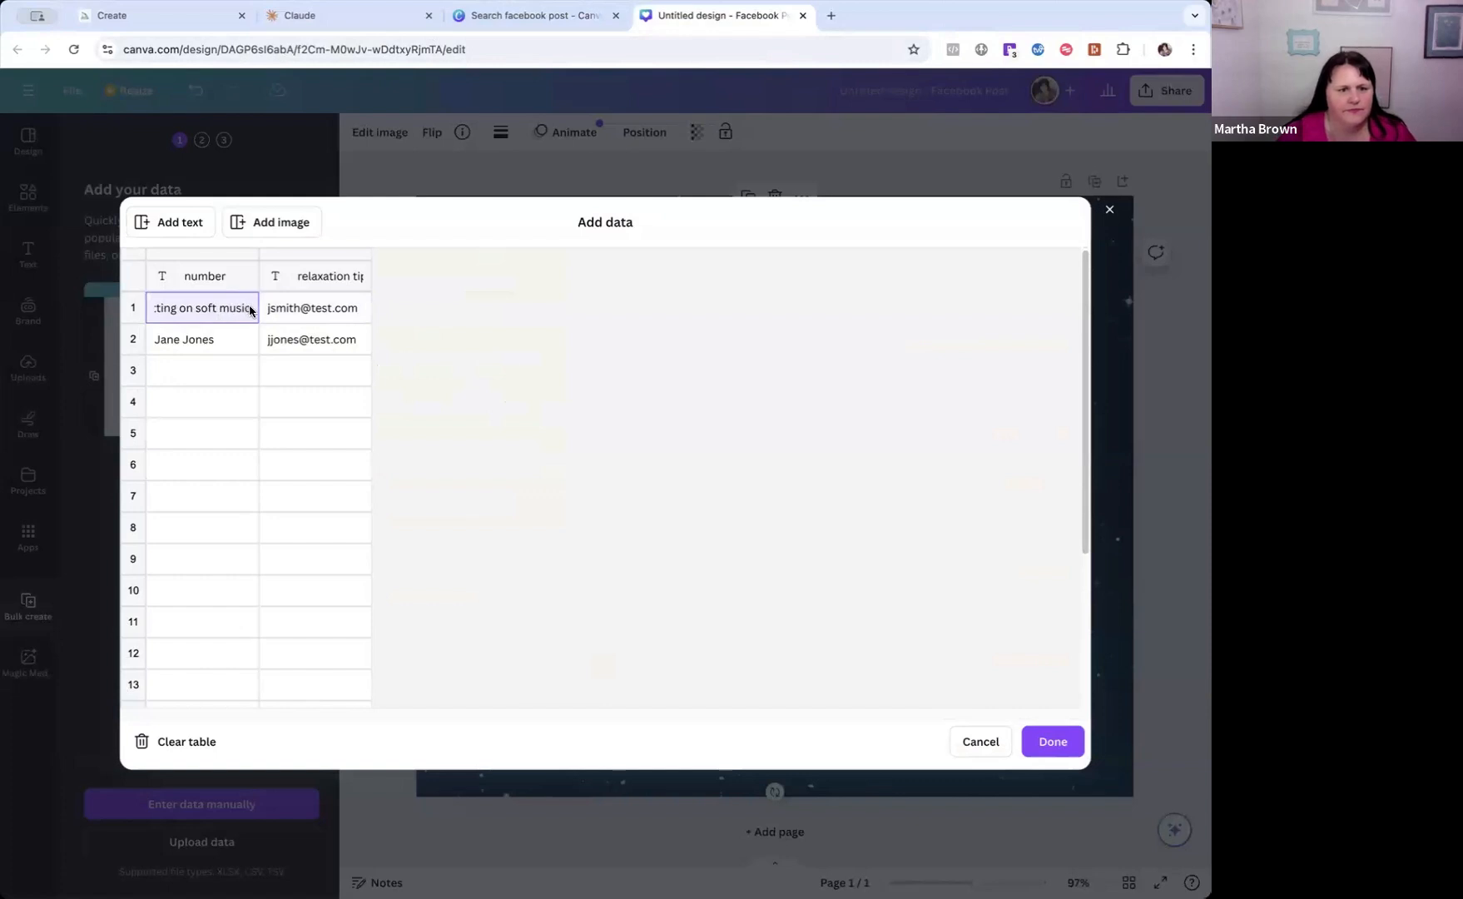
left_click_drag(252, 310, 141, 309)
key("ctrl+c")
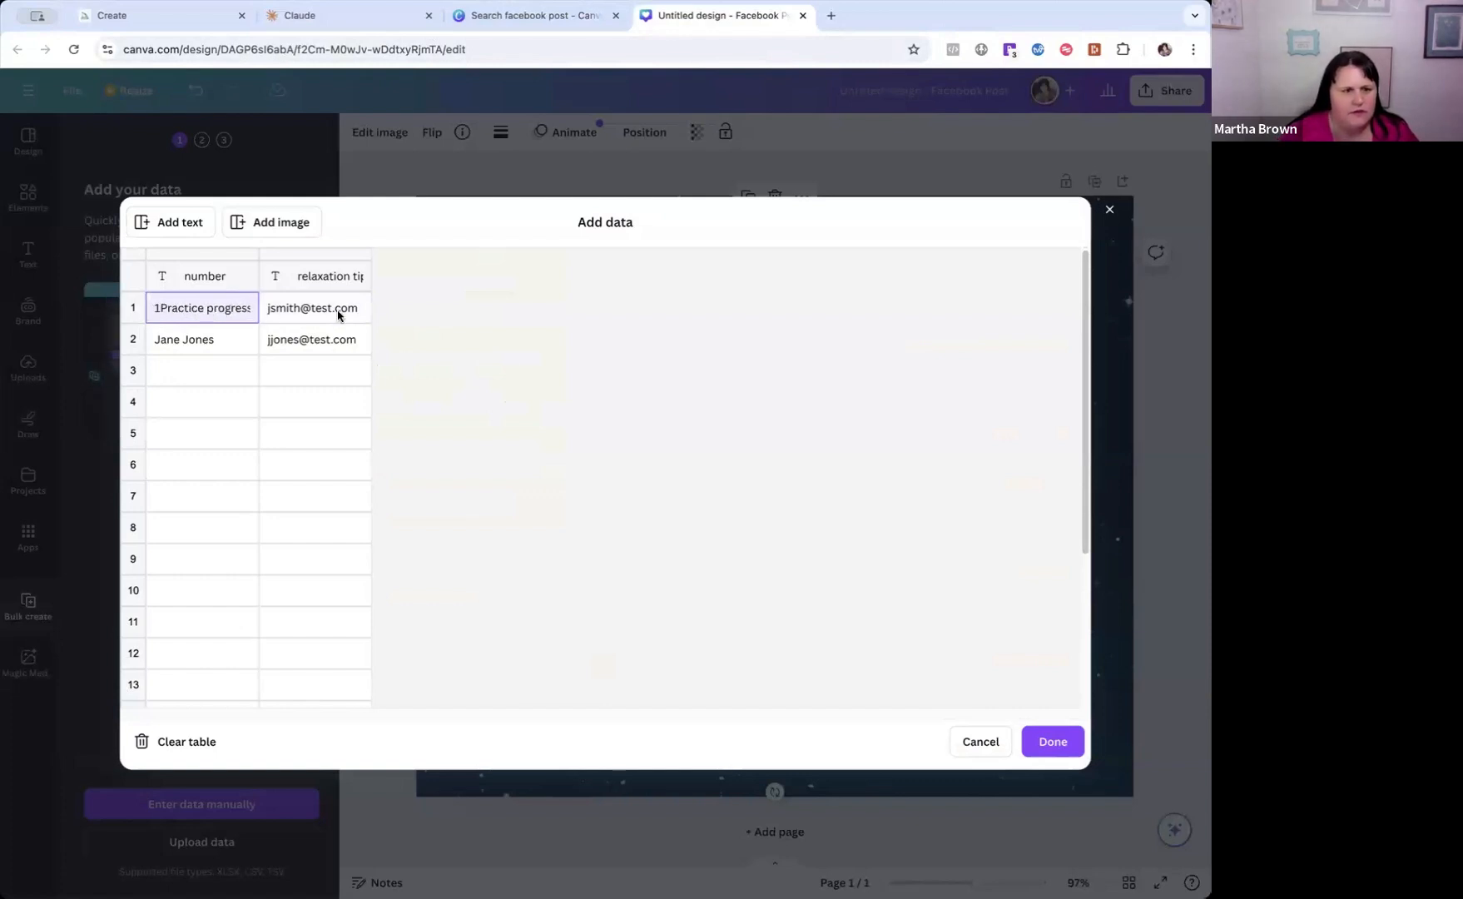
right_click(219, 310)
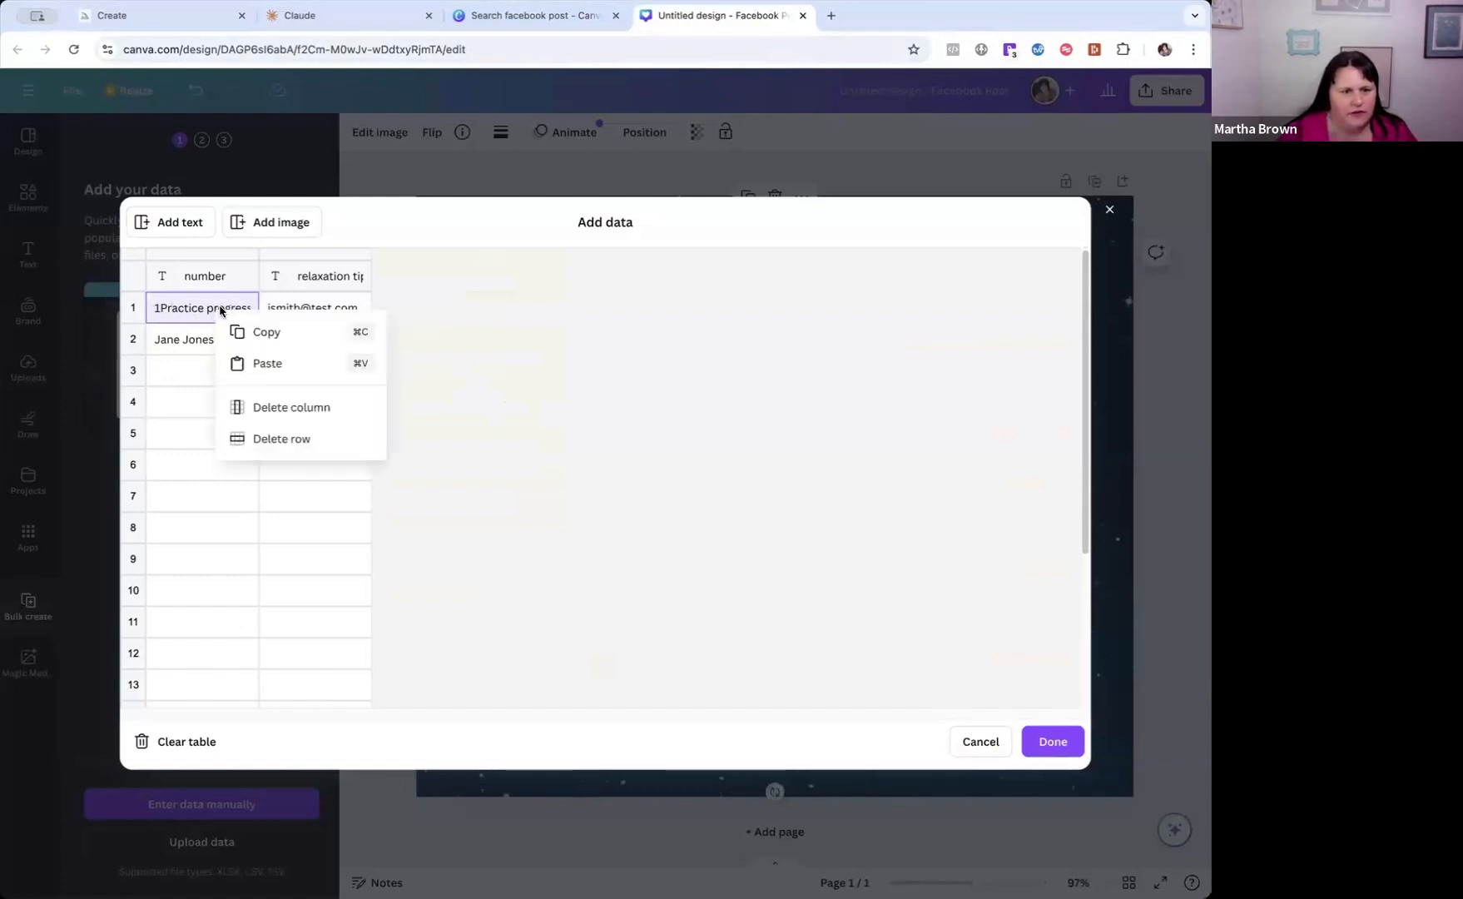
left_click(184, 371)
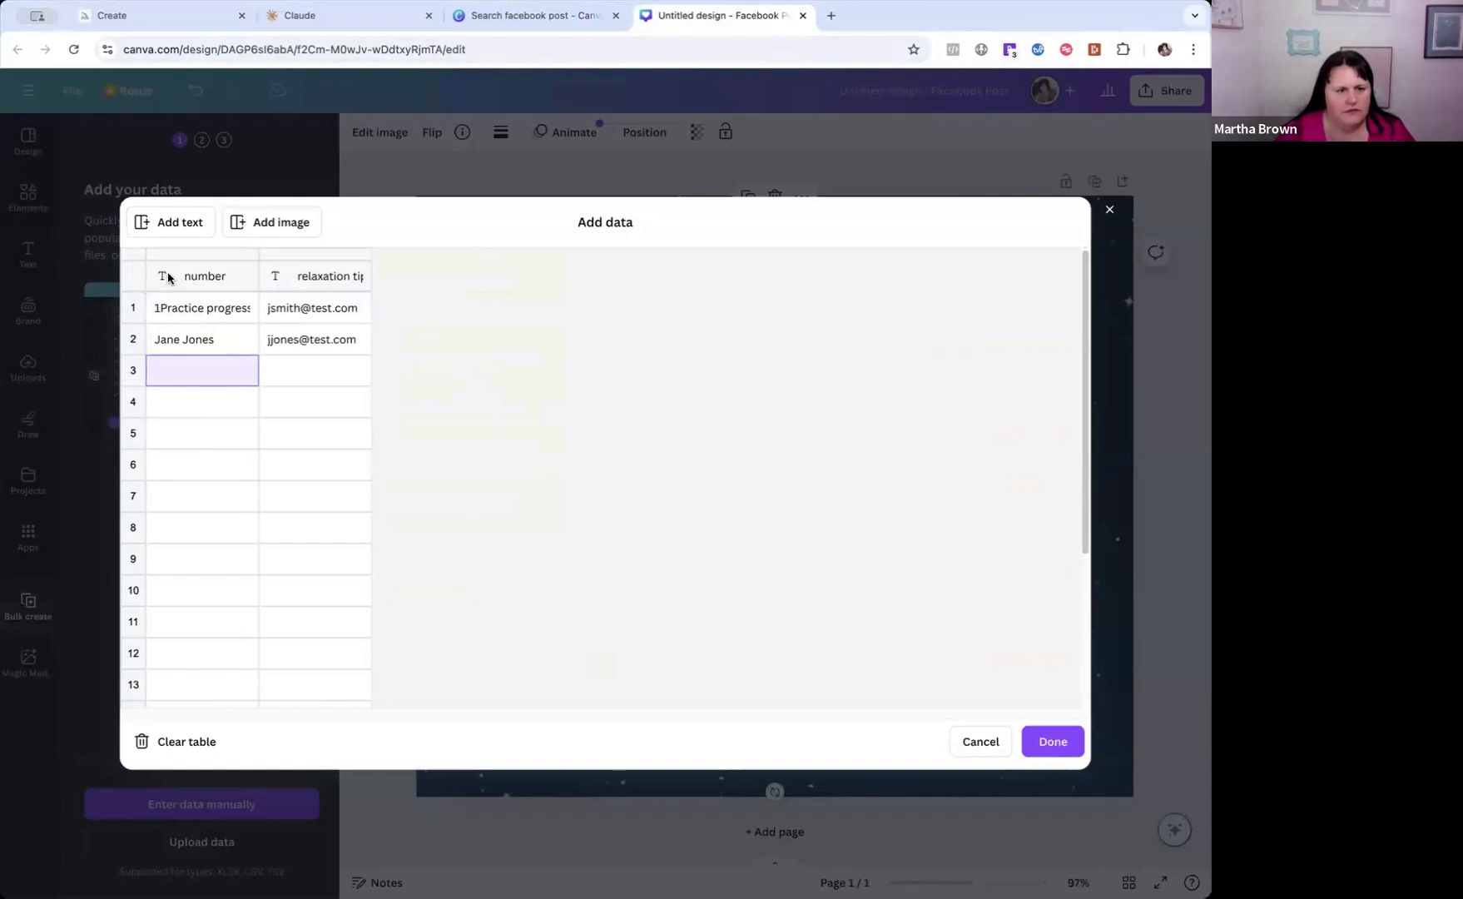
Try adding an extra text column and pasting the tips into the number heading, and cancel the data entry.
left_click(168, 277)
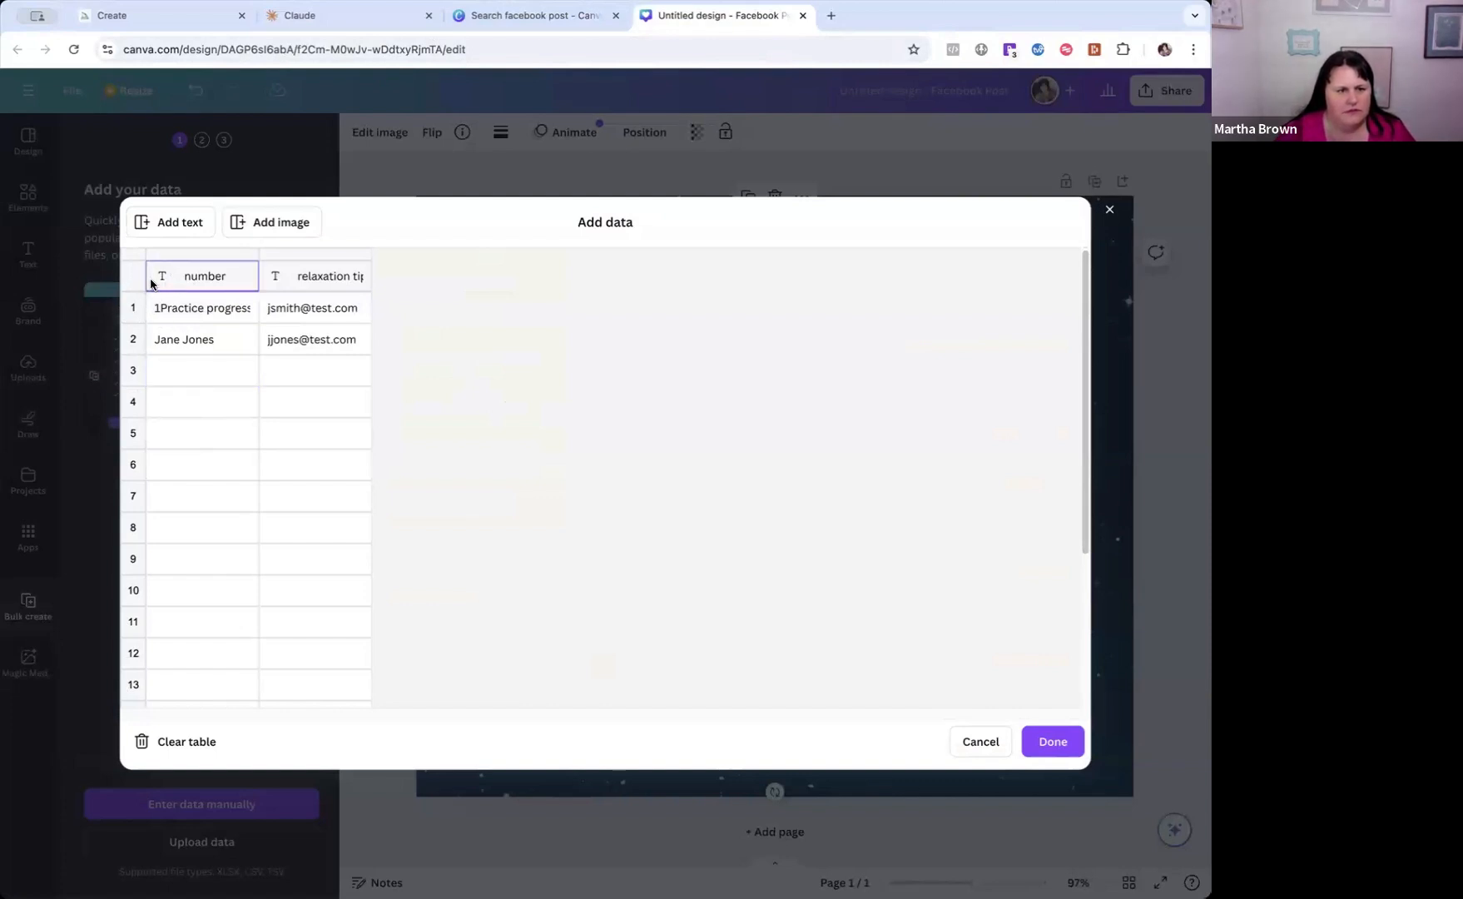
left_click(186, 223)
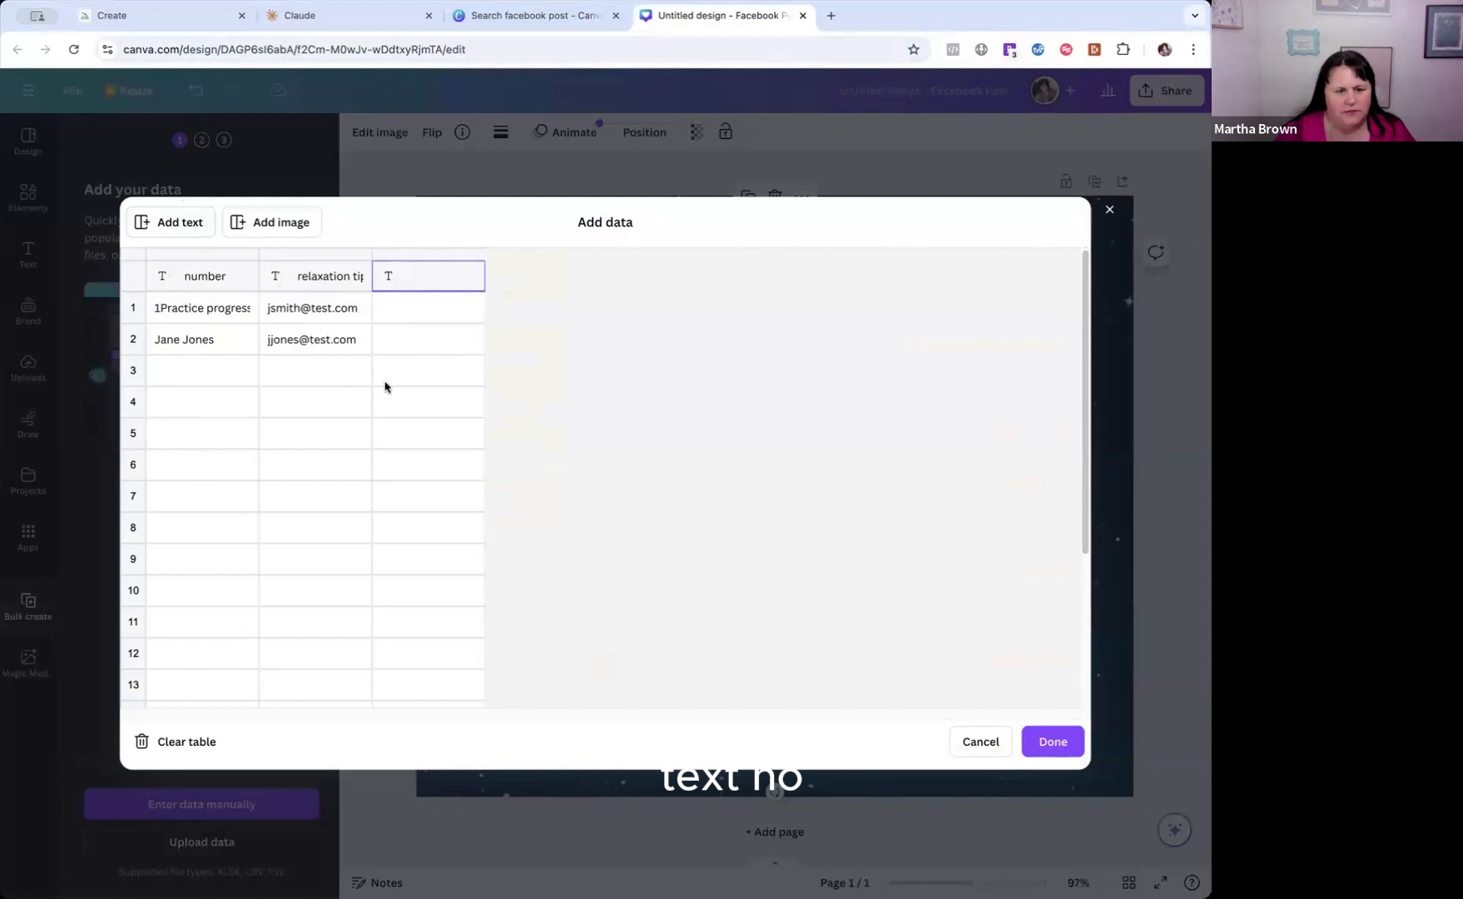
left_click(164, 311)
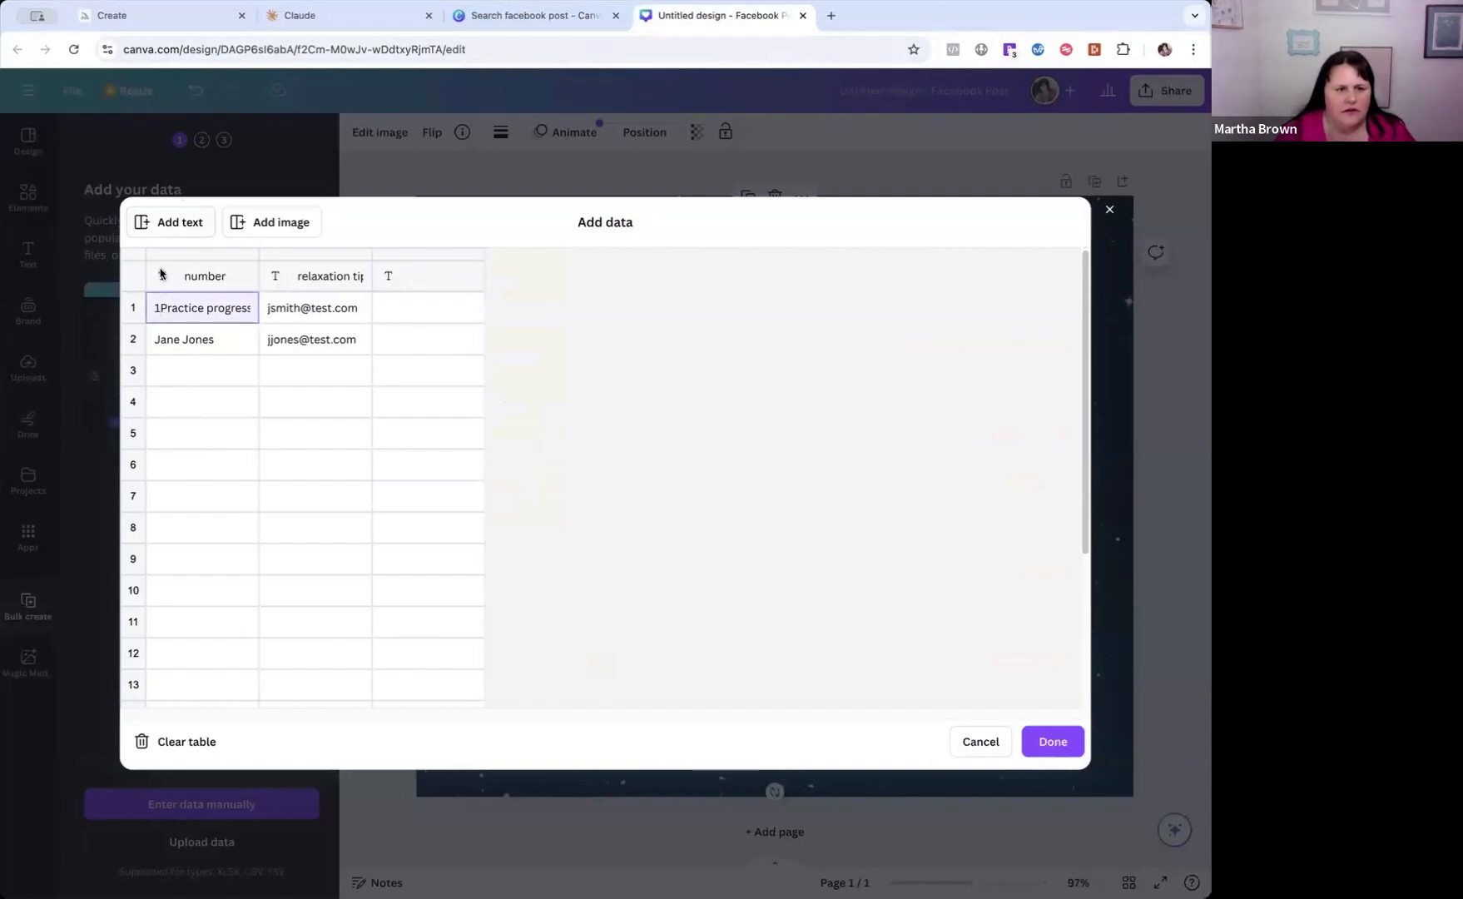
left_click(158, 276)
key("ctrl+v")
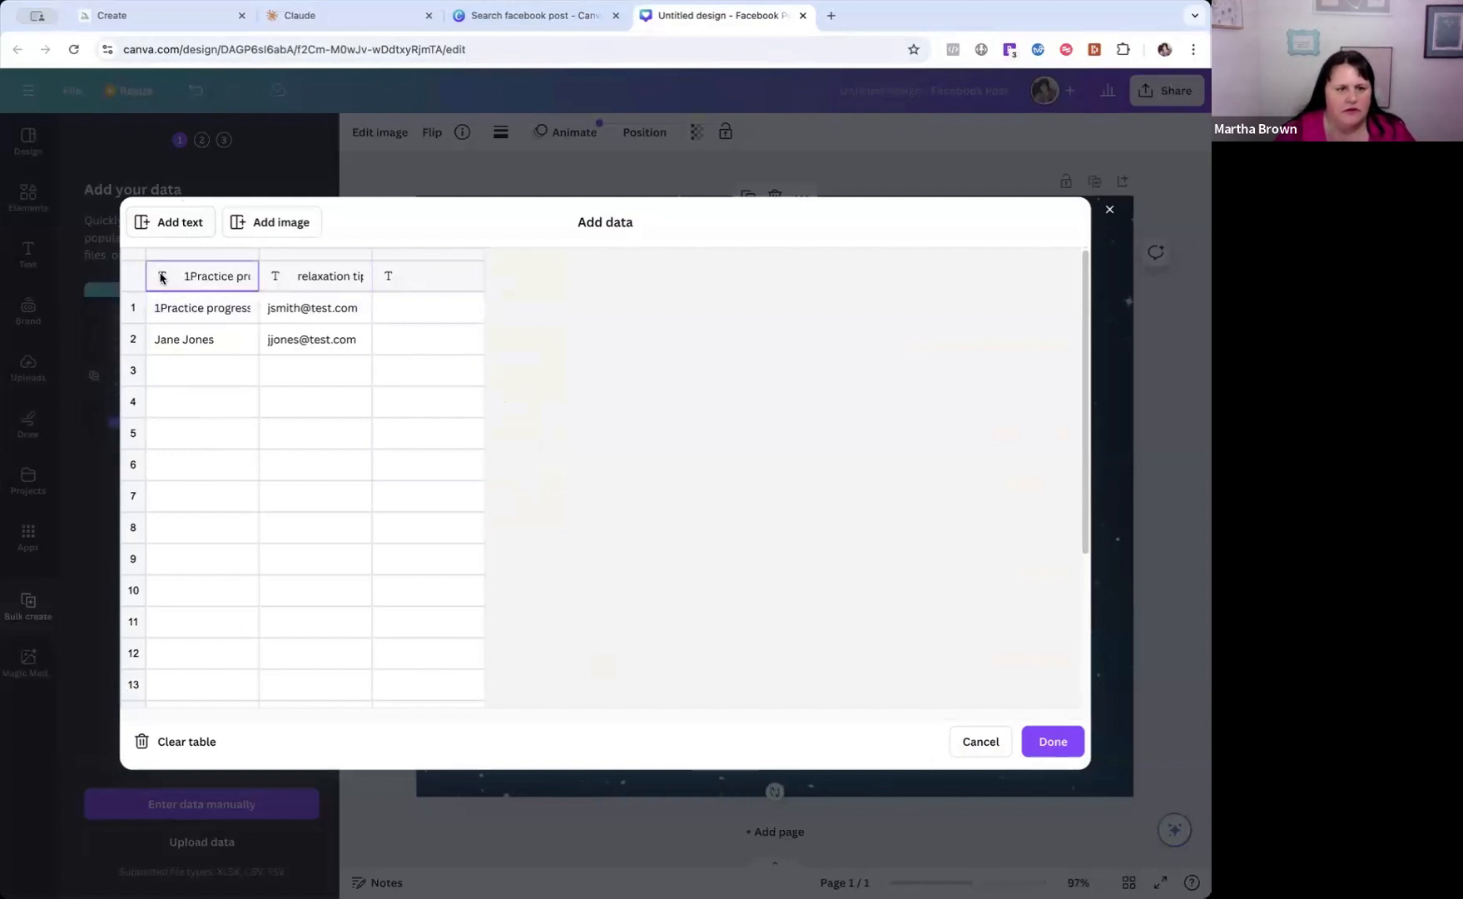
left_click(980, 741)
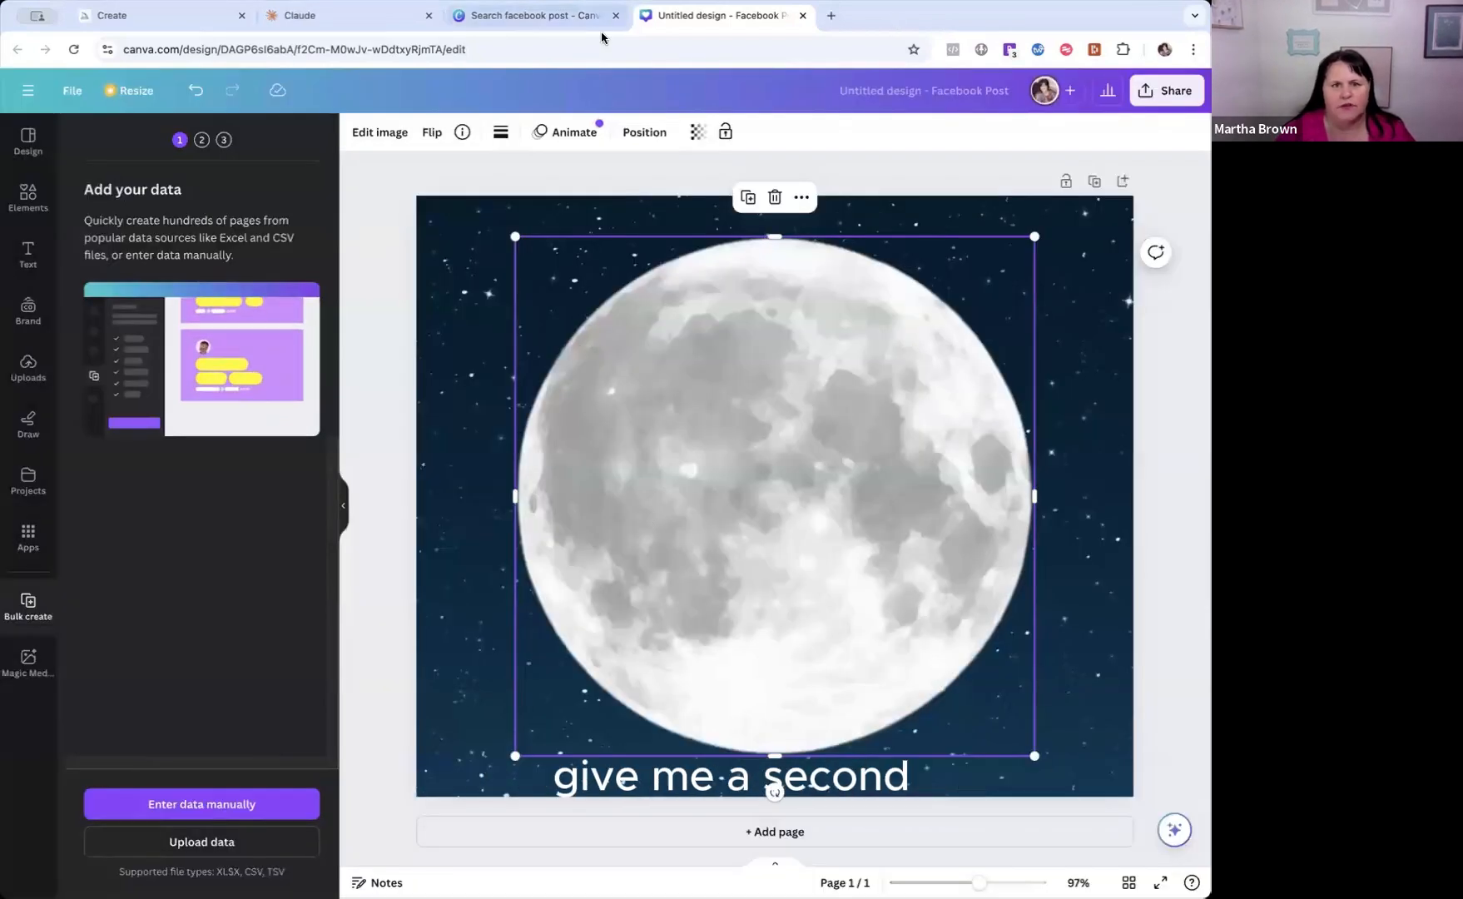
Switch to the ChatGPT conversation with the solopreneur quotes and copy the table with its Quote, Author and Original columns.
left_click(324, 17)
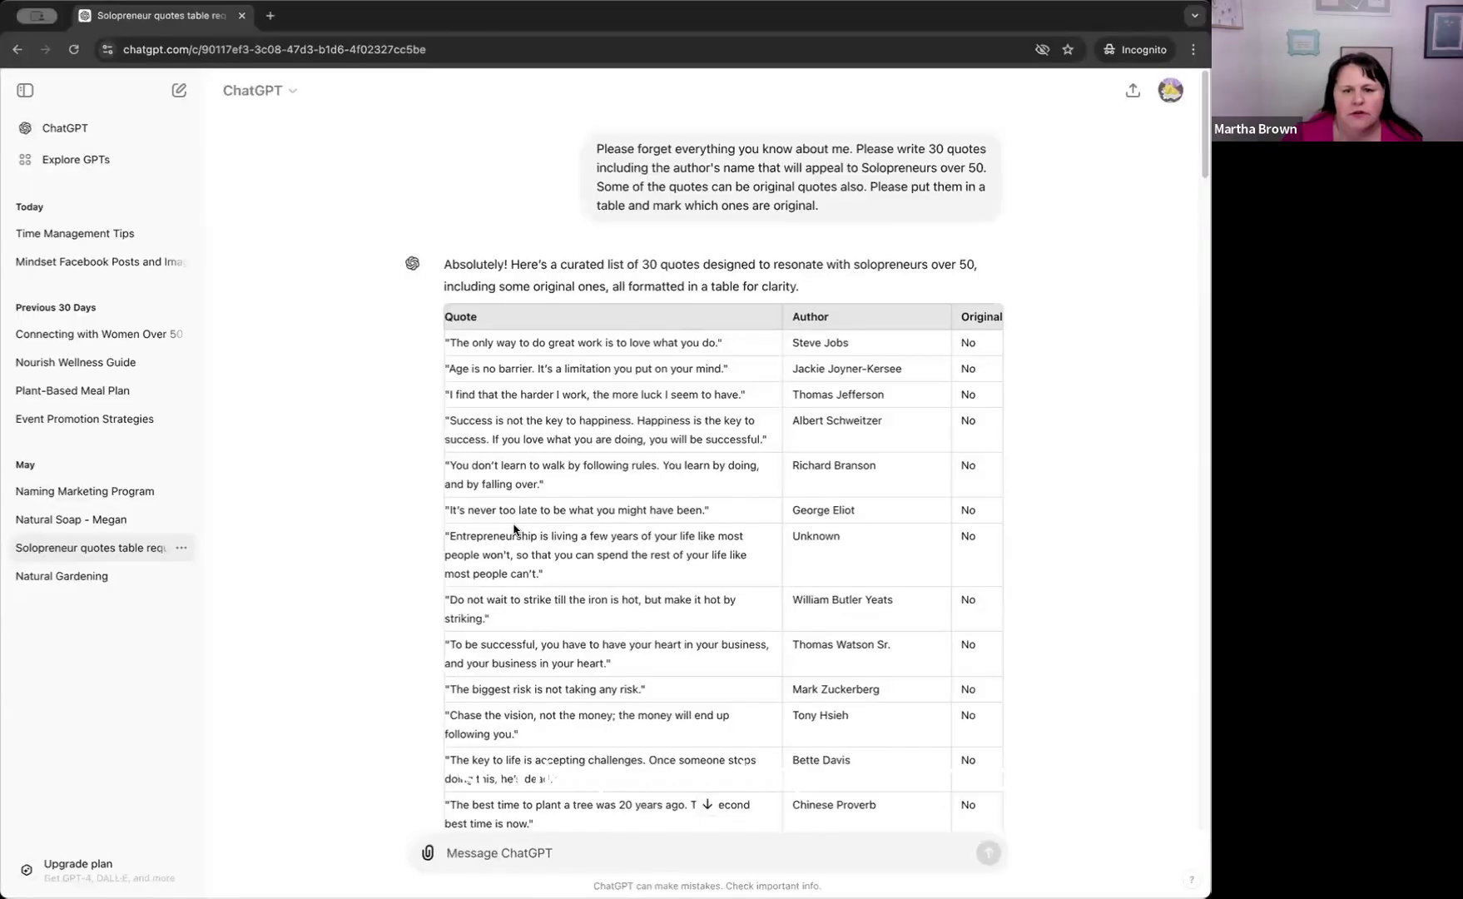
scroll(376, 383, "down", 2)
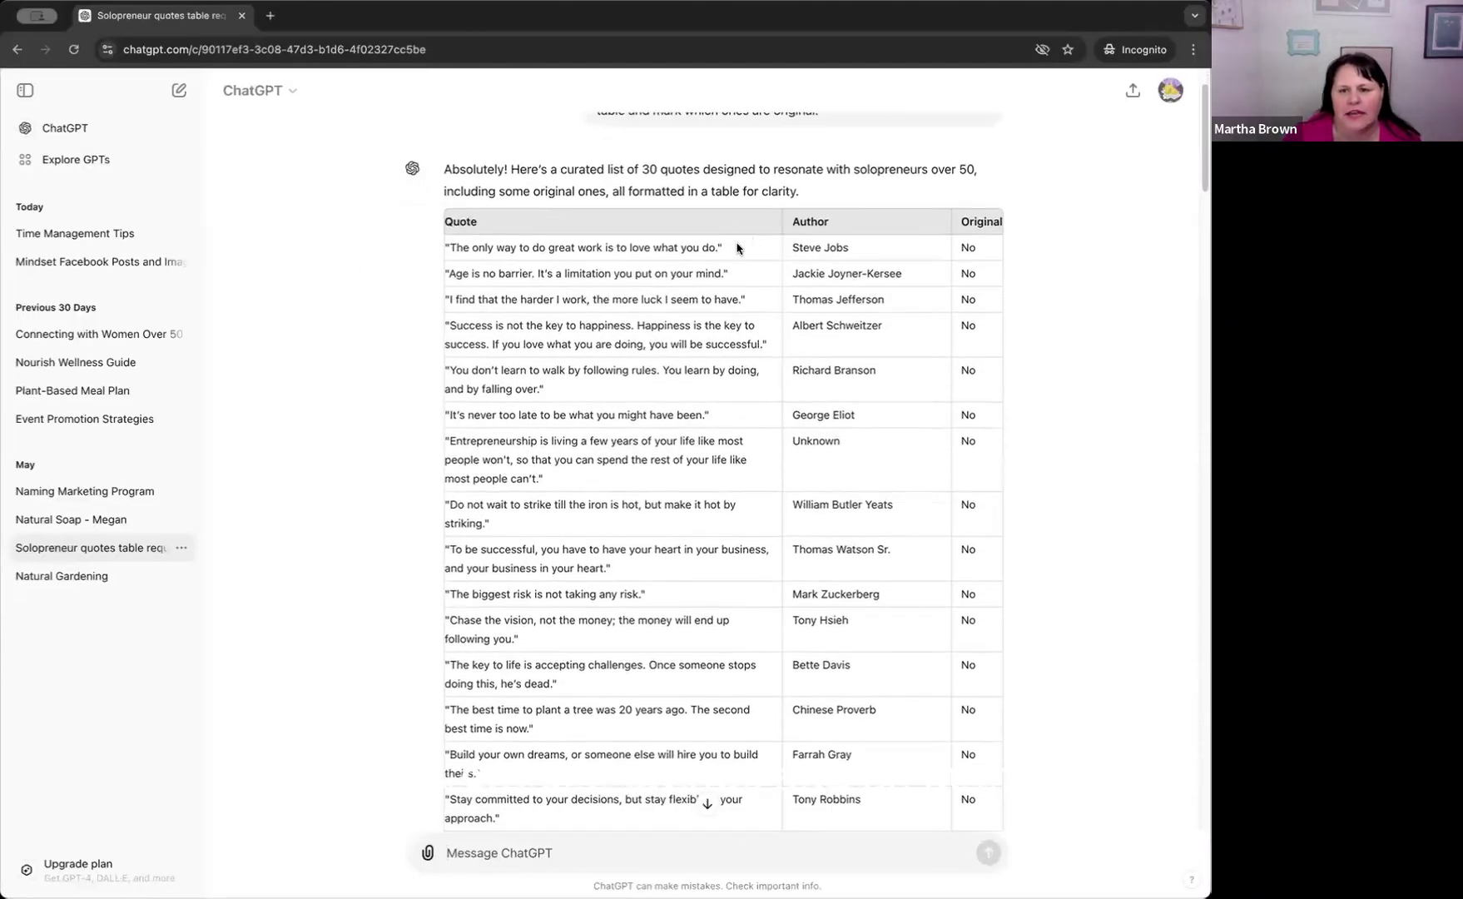
scroll(791, 489, "down", 2)
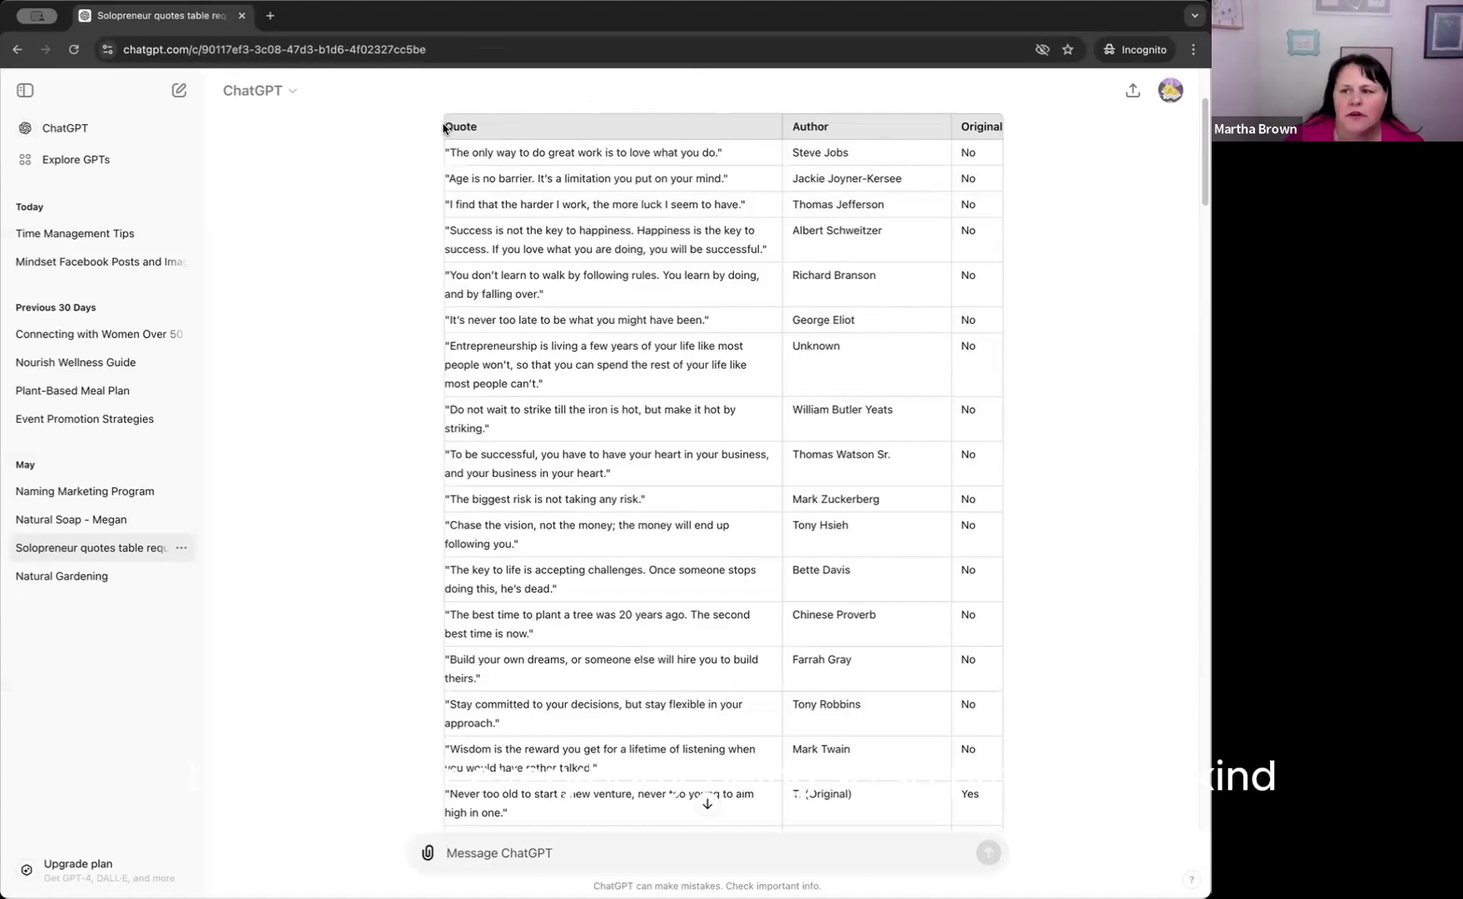
left_click_drag(443, 126, 964, 538)
scroll(964, 512, "down", 10)
scroll(966, 517, "down", 3)
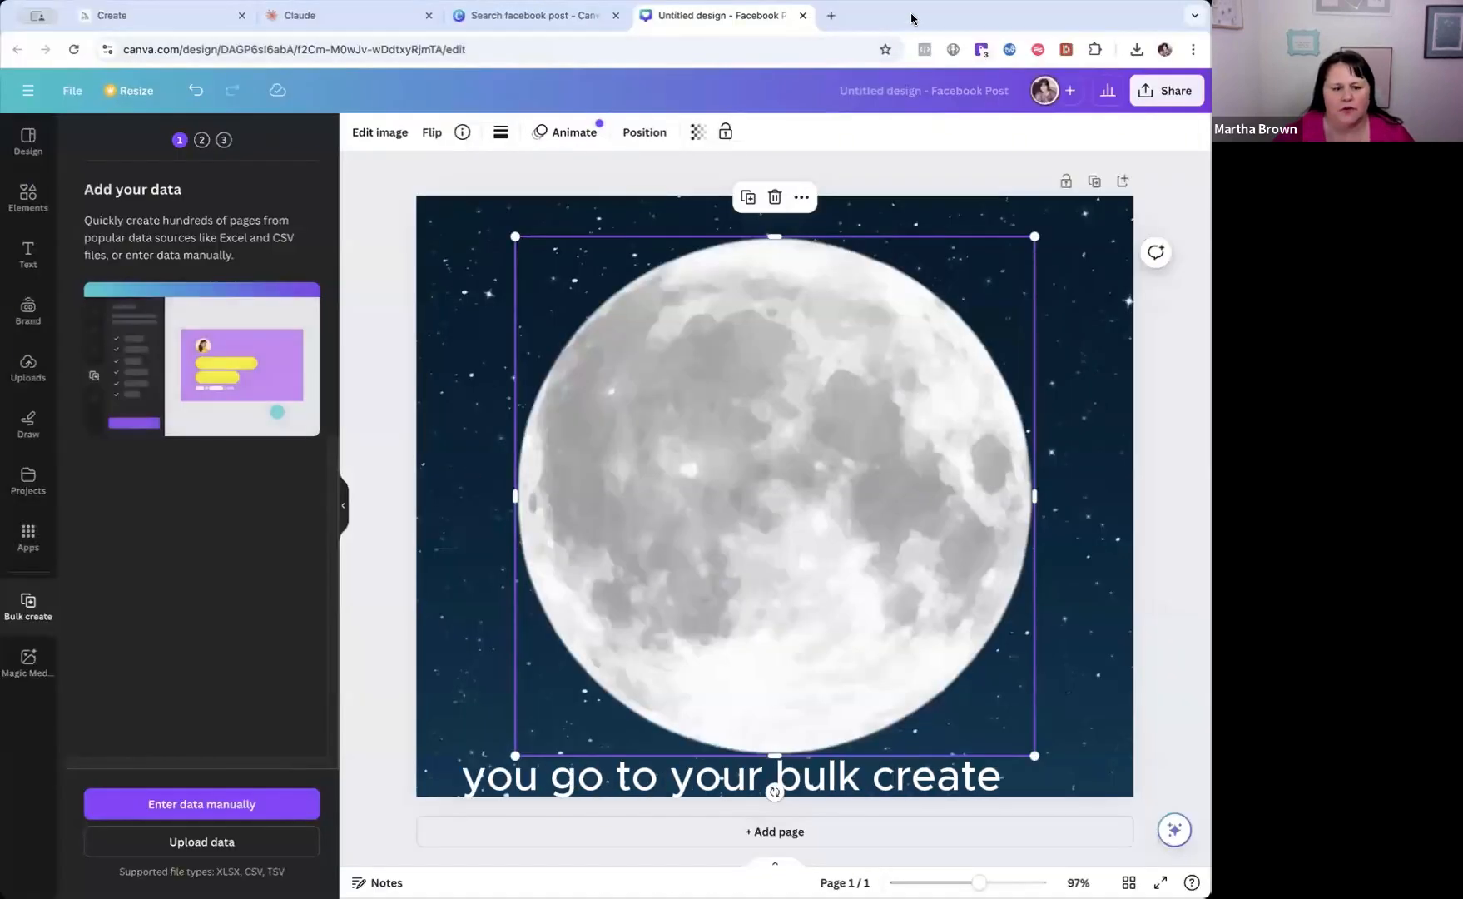
Return to the Canva design, clear the leftover entries from Bulk create's manual data table and close it.
left_click(217, 806)
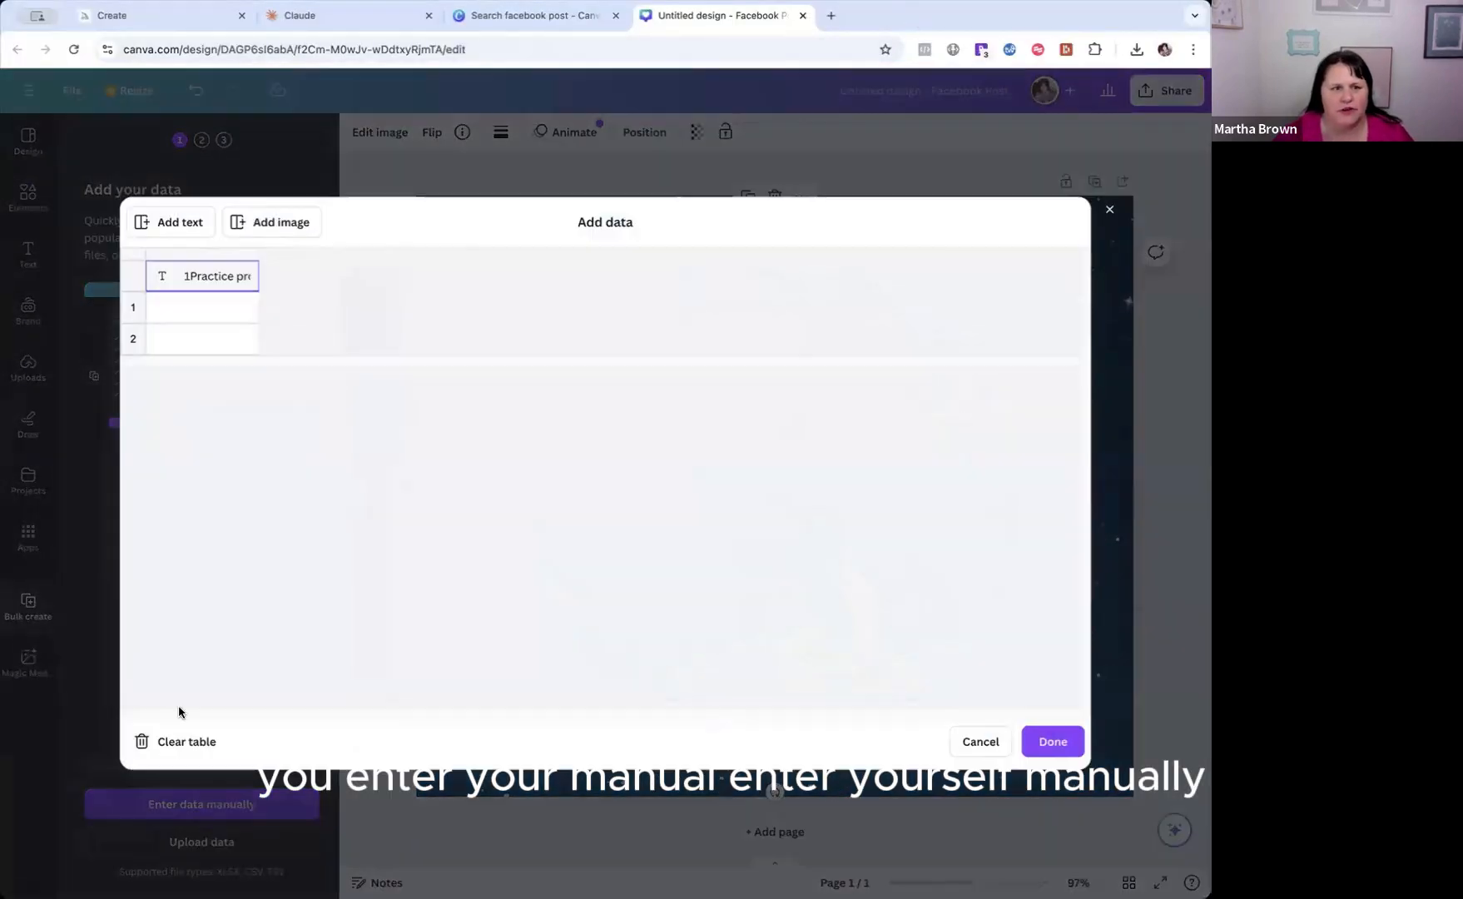
left_click(180, 742)
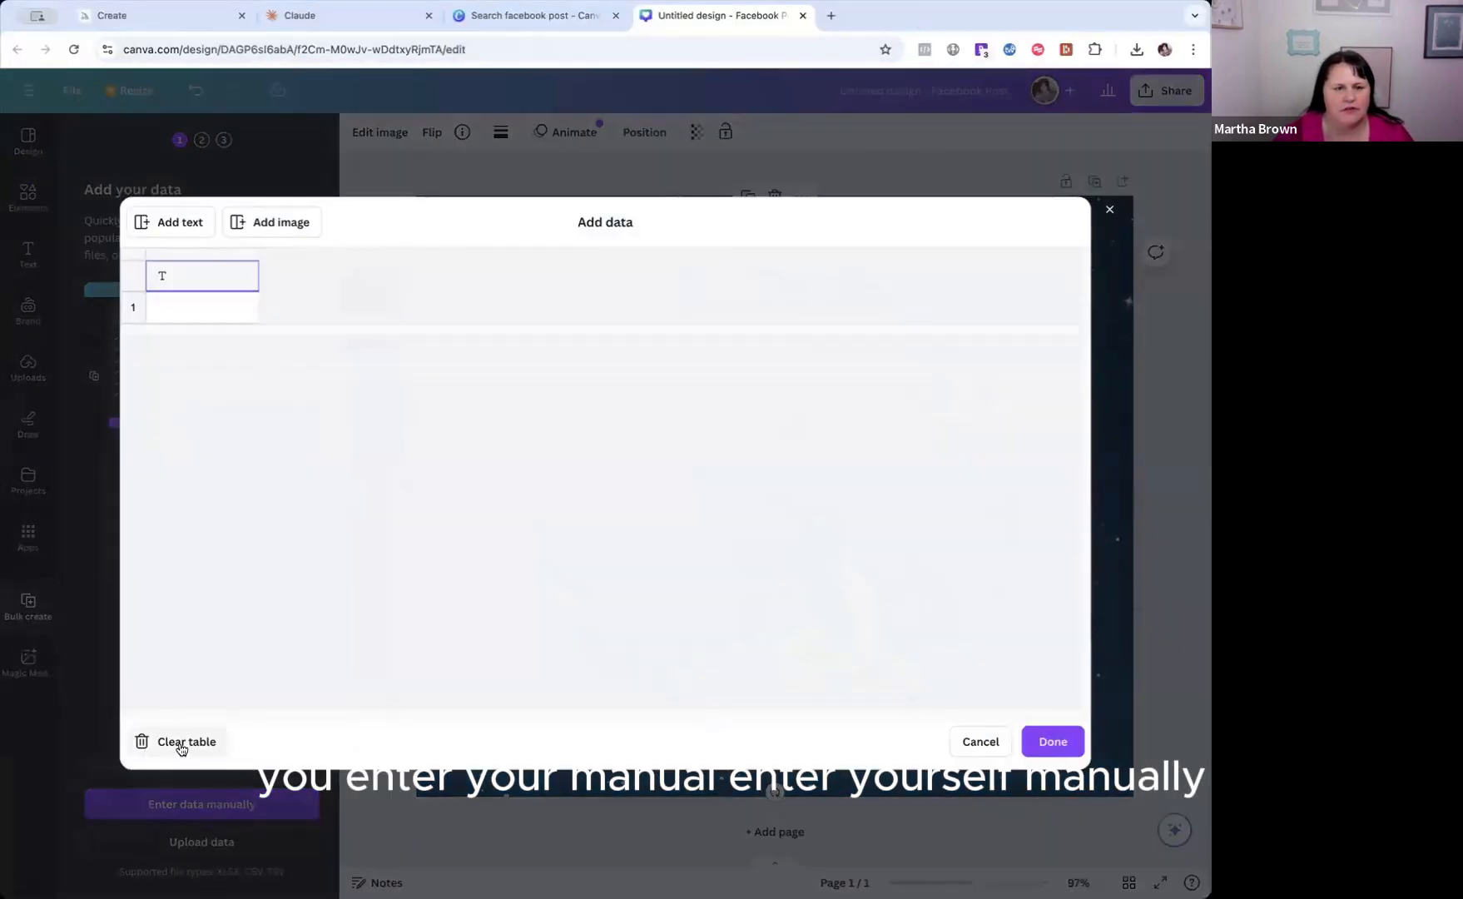
left_click(172, 278)
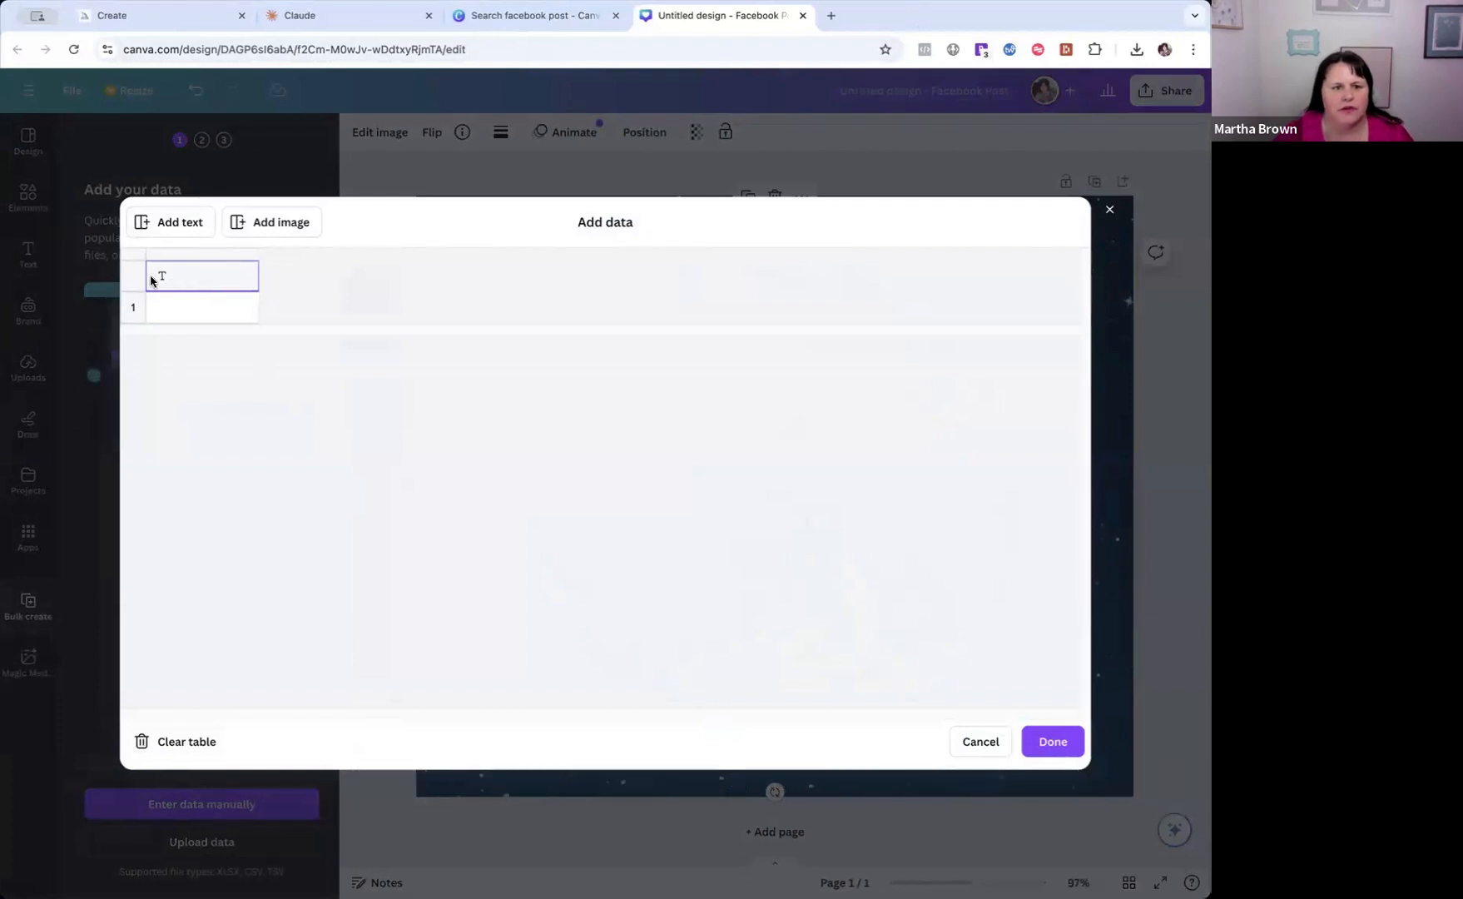
left_click(978, 742)
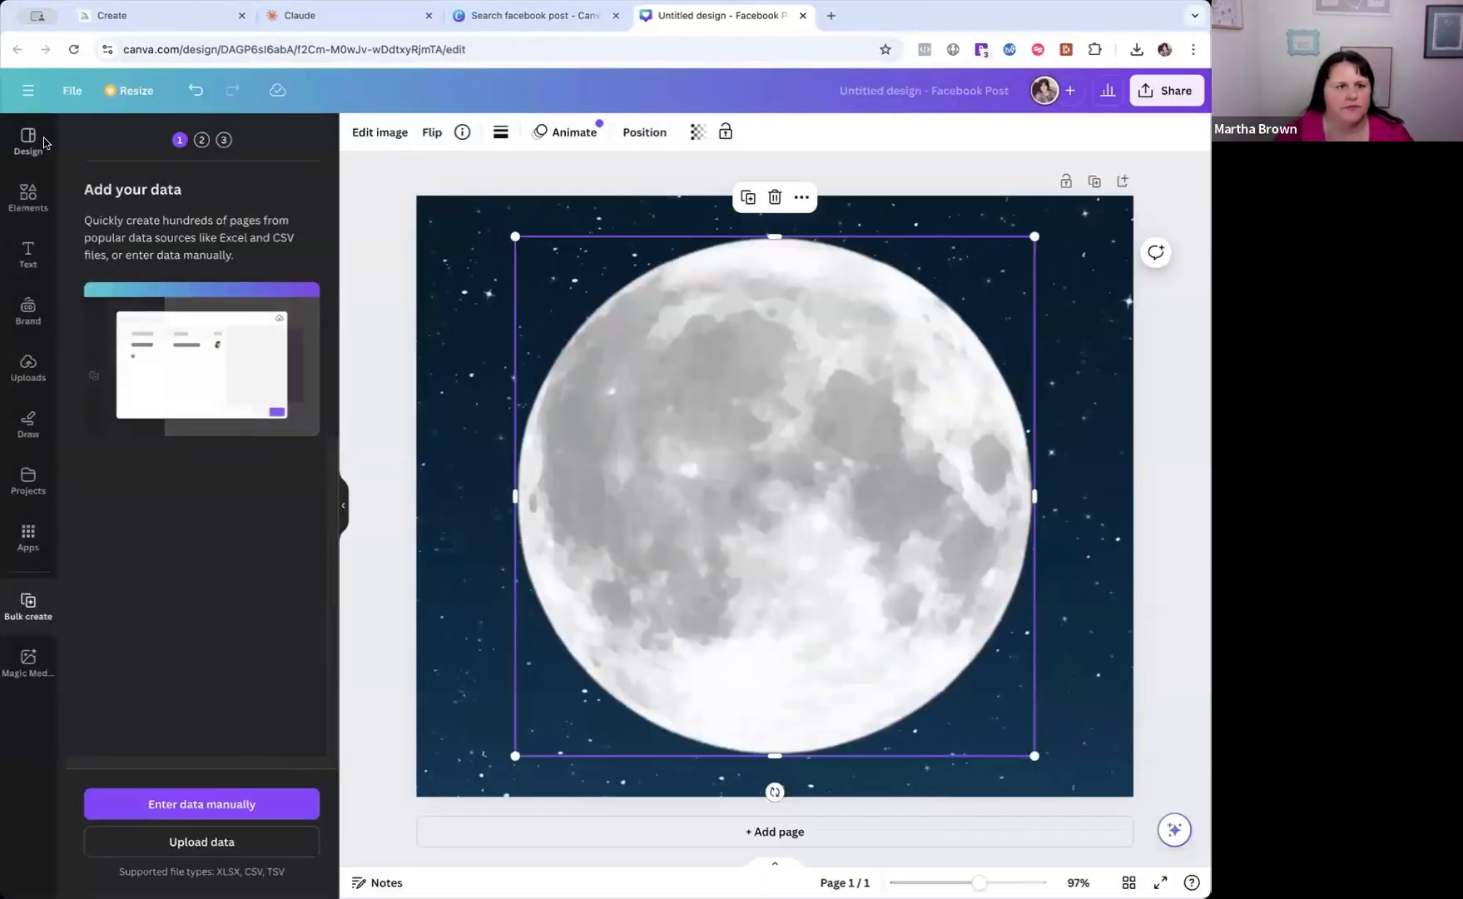
Reopen Bulk create's manual data entry, name the first column "quote" and paste the copied quotes table into the first row.
left_click(27, 536)
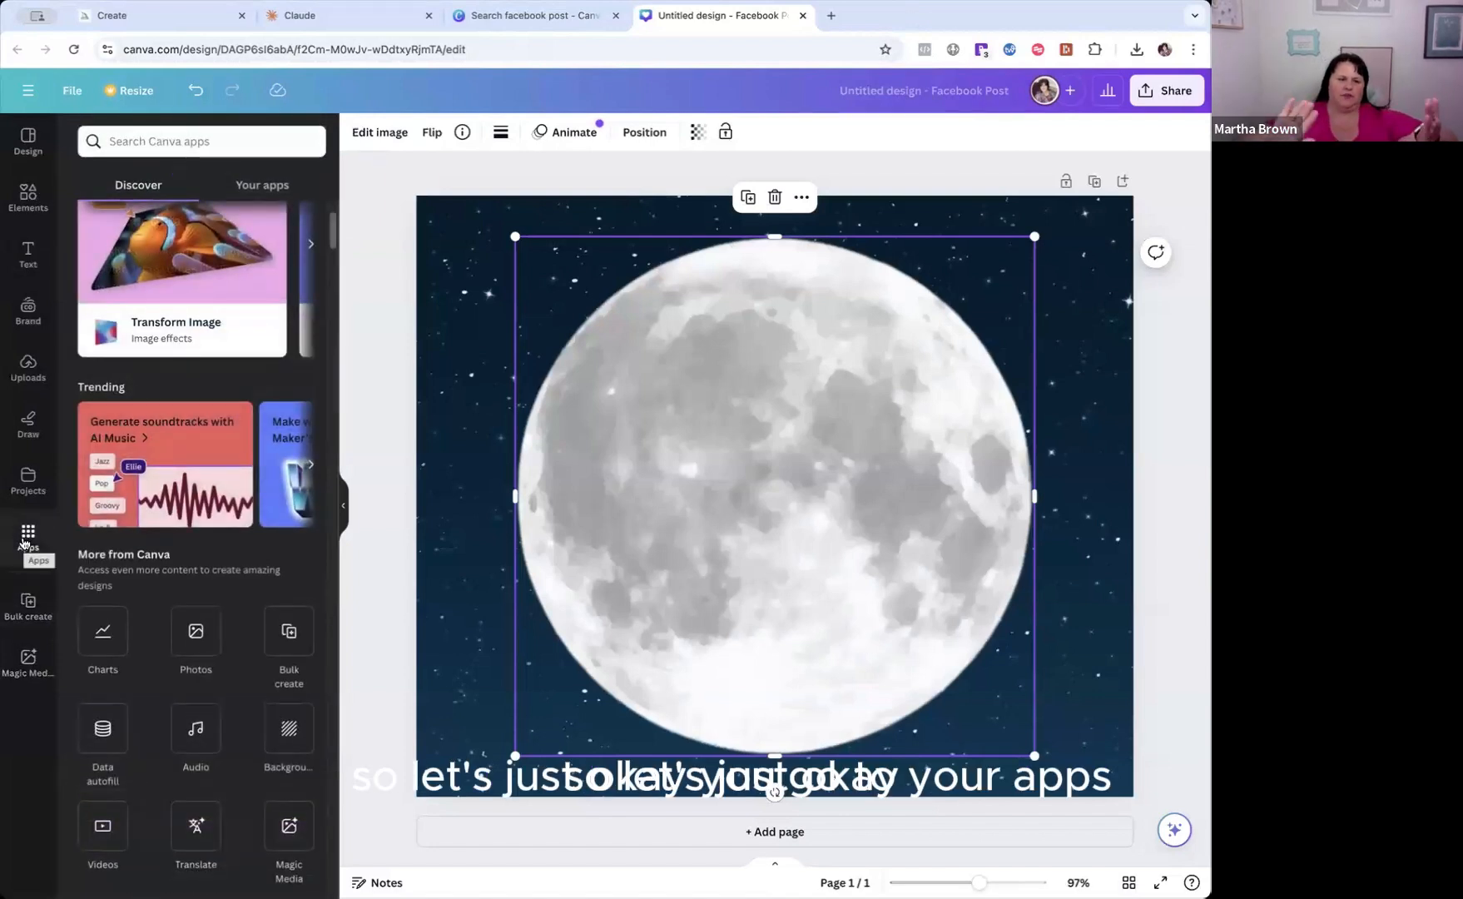
left_click(287, 635)
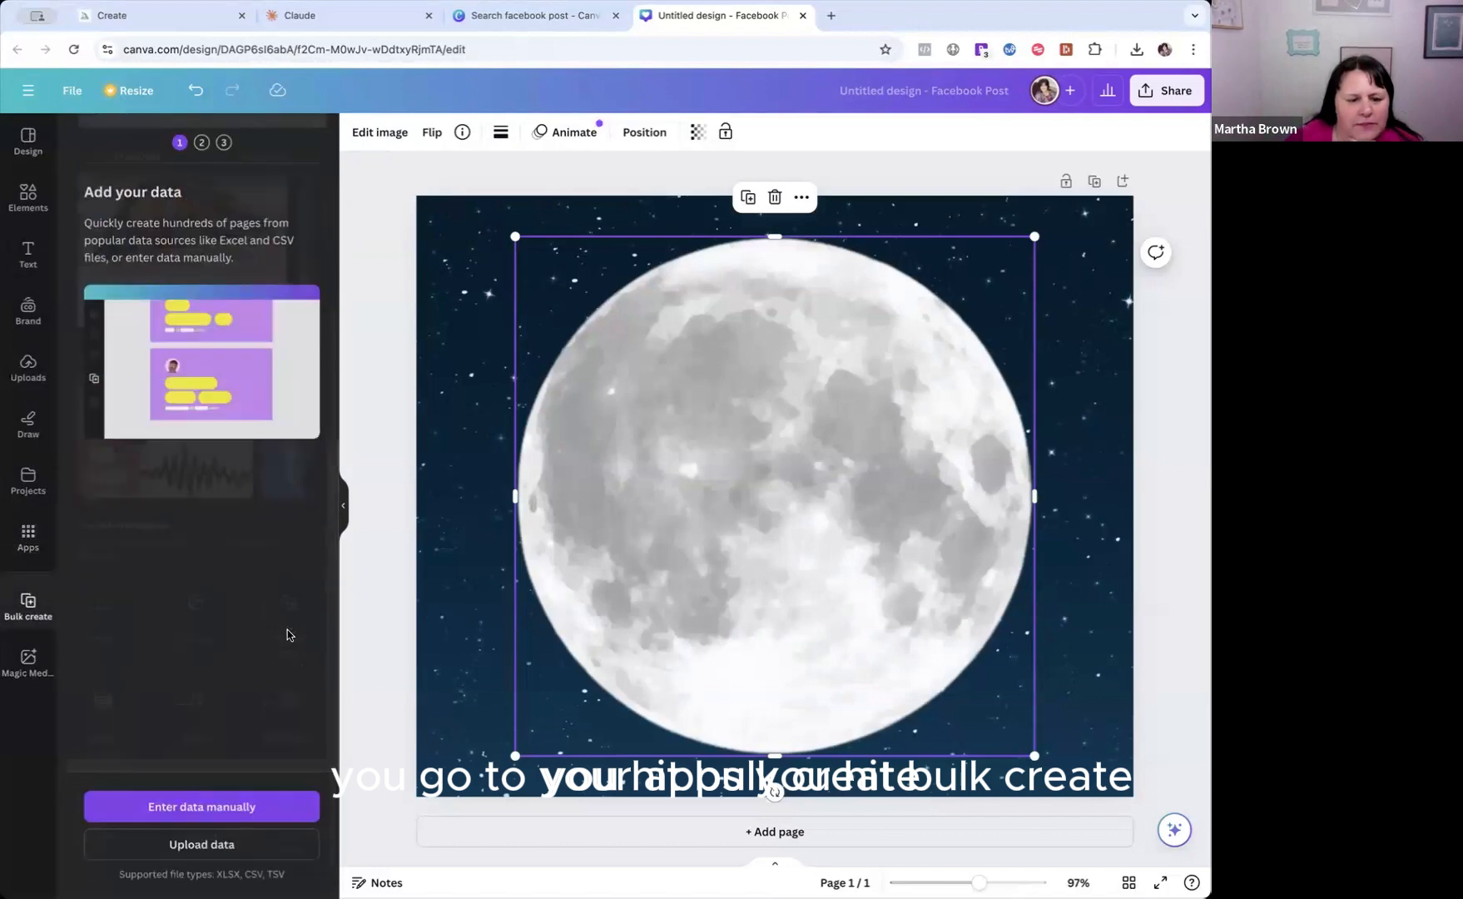
left_click(209, 803)
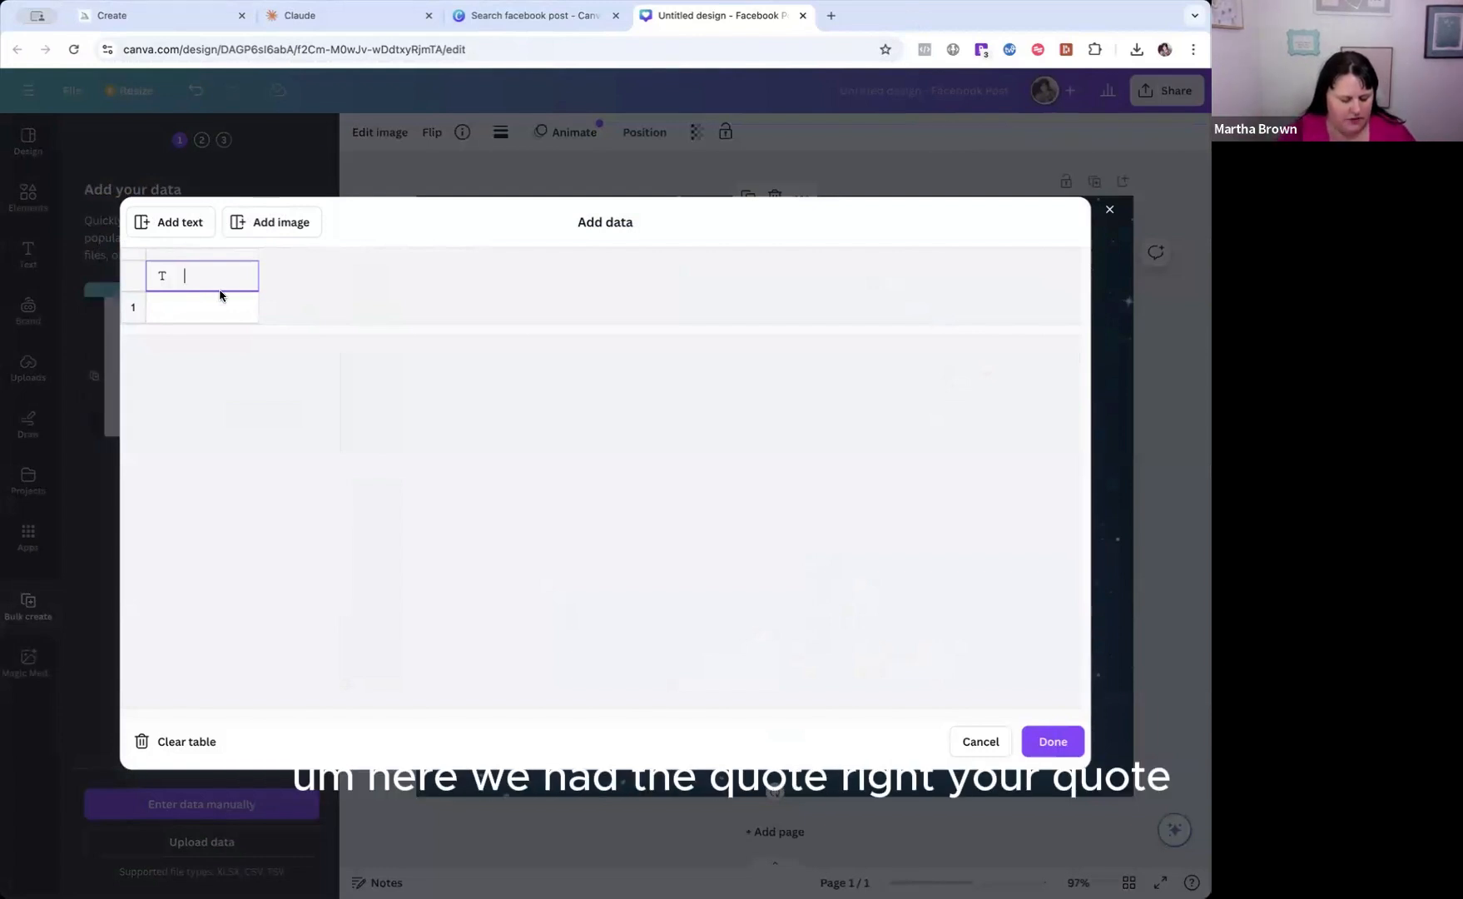
type("quo")
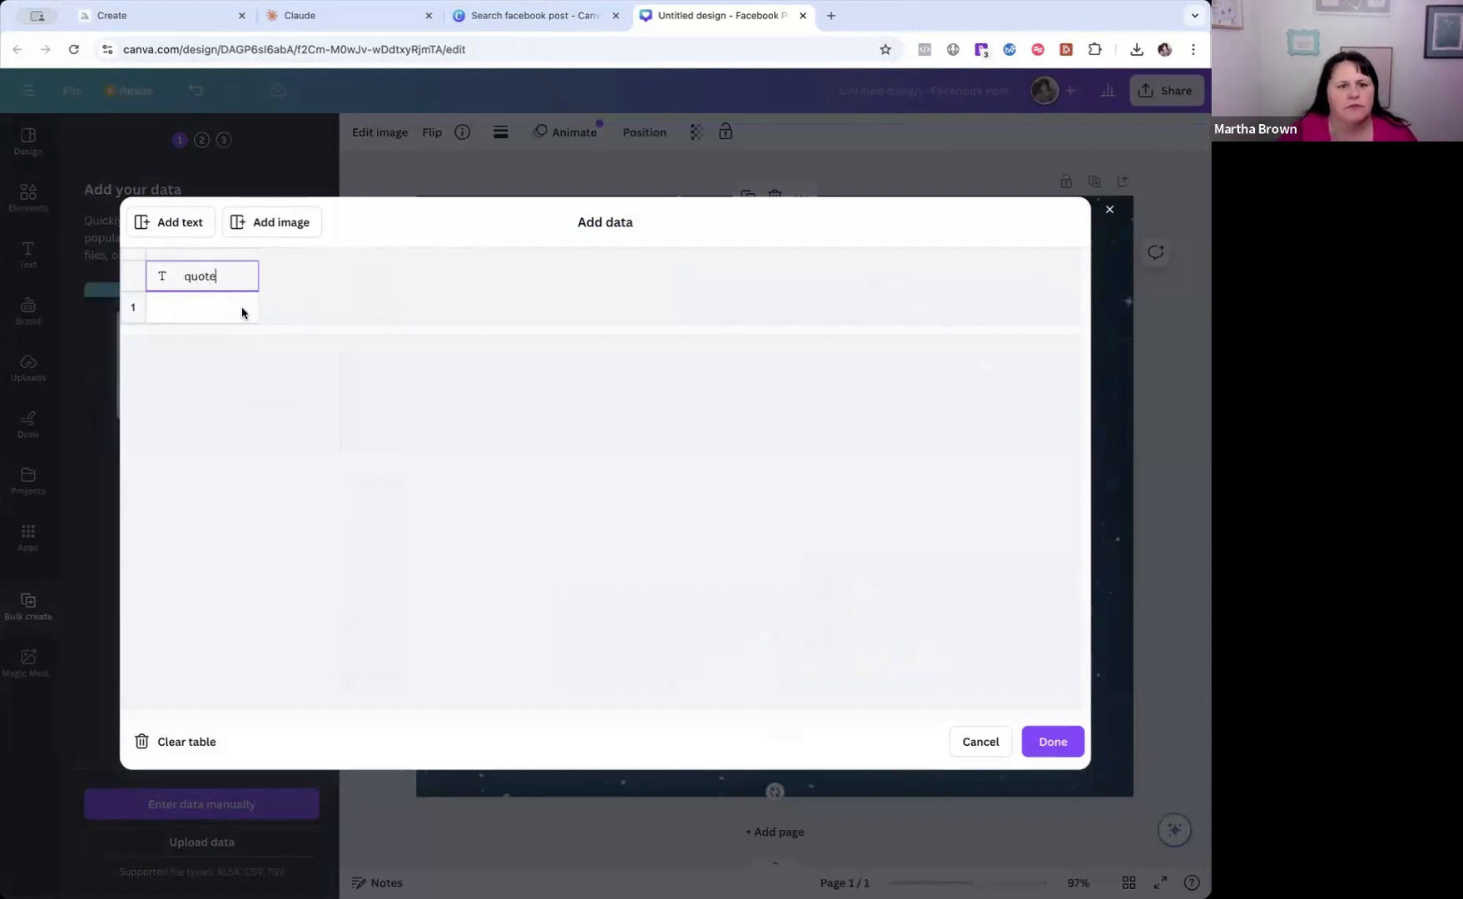
type("te")
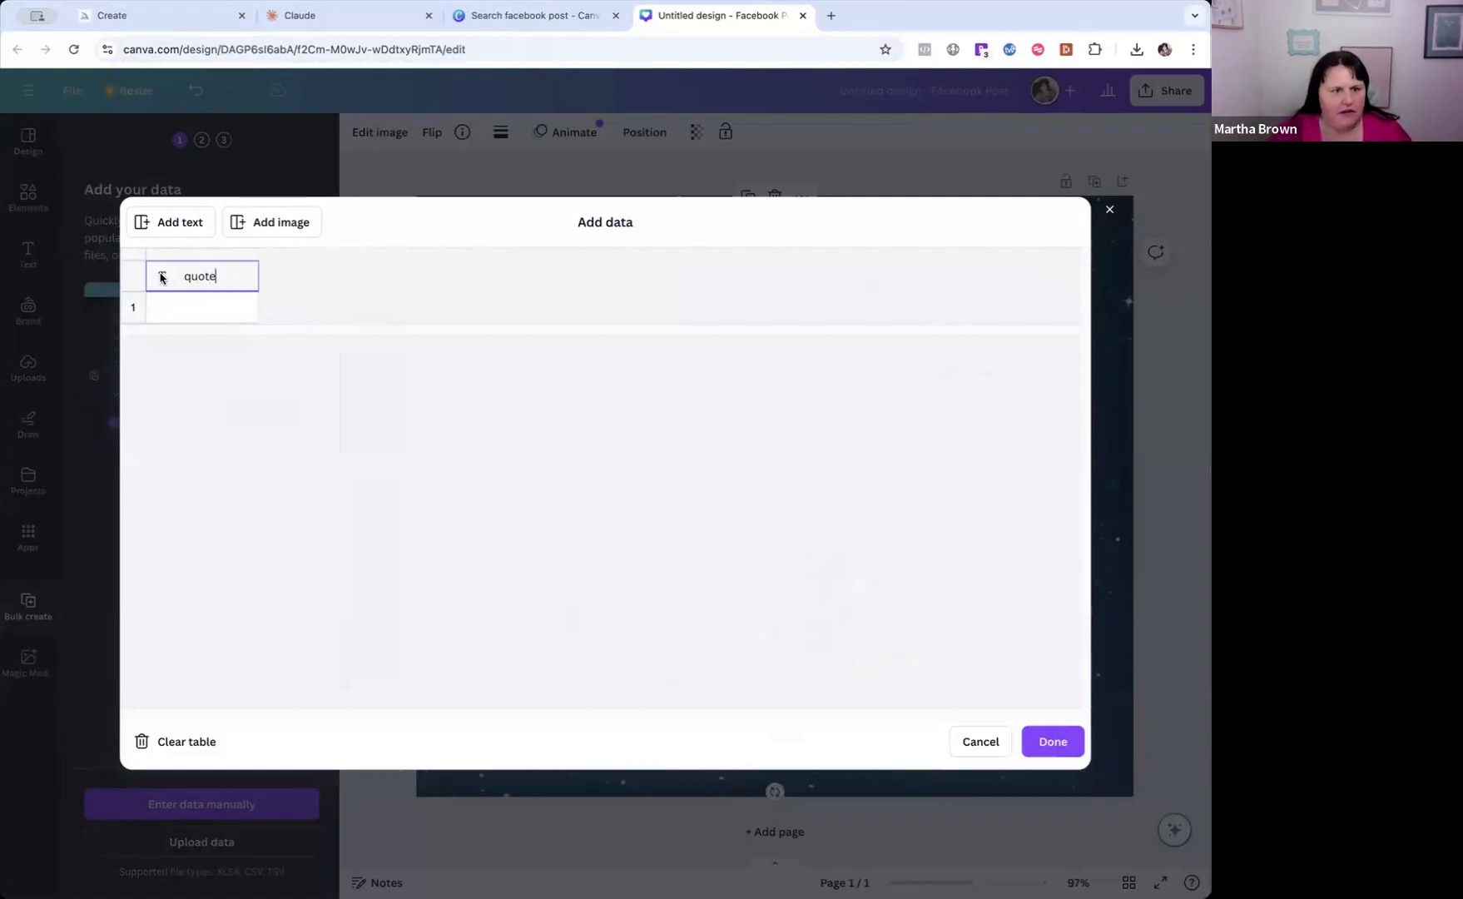
left_click(143, 308)
key("ctrl+v")
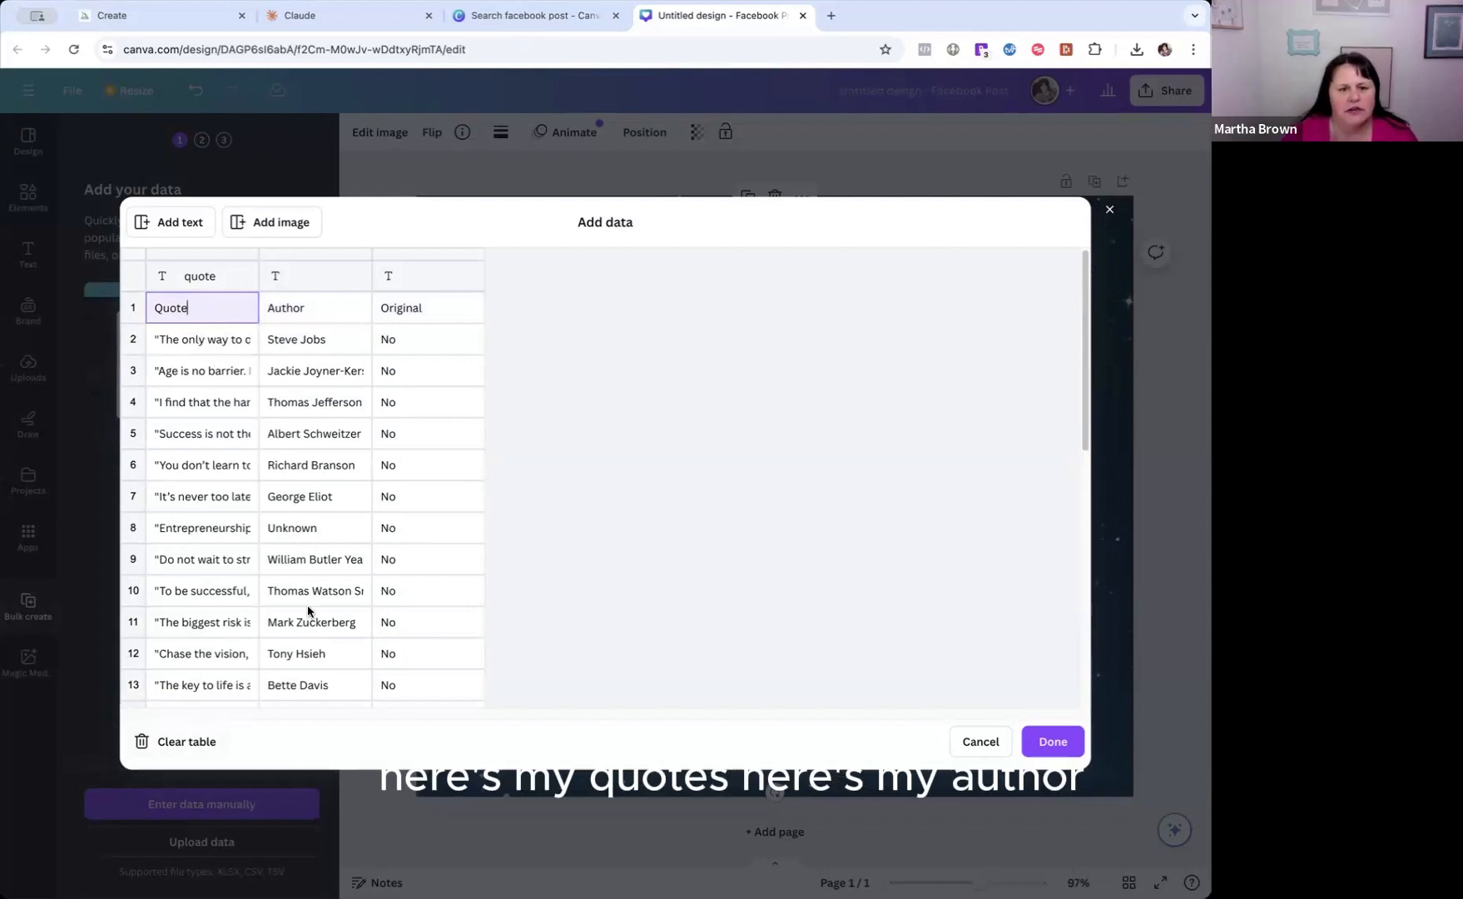
Delete the column marking which quotes are original from the data table.
left_click(416, 276)
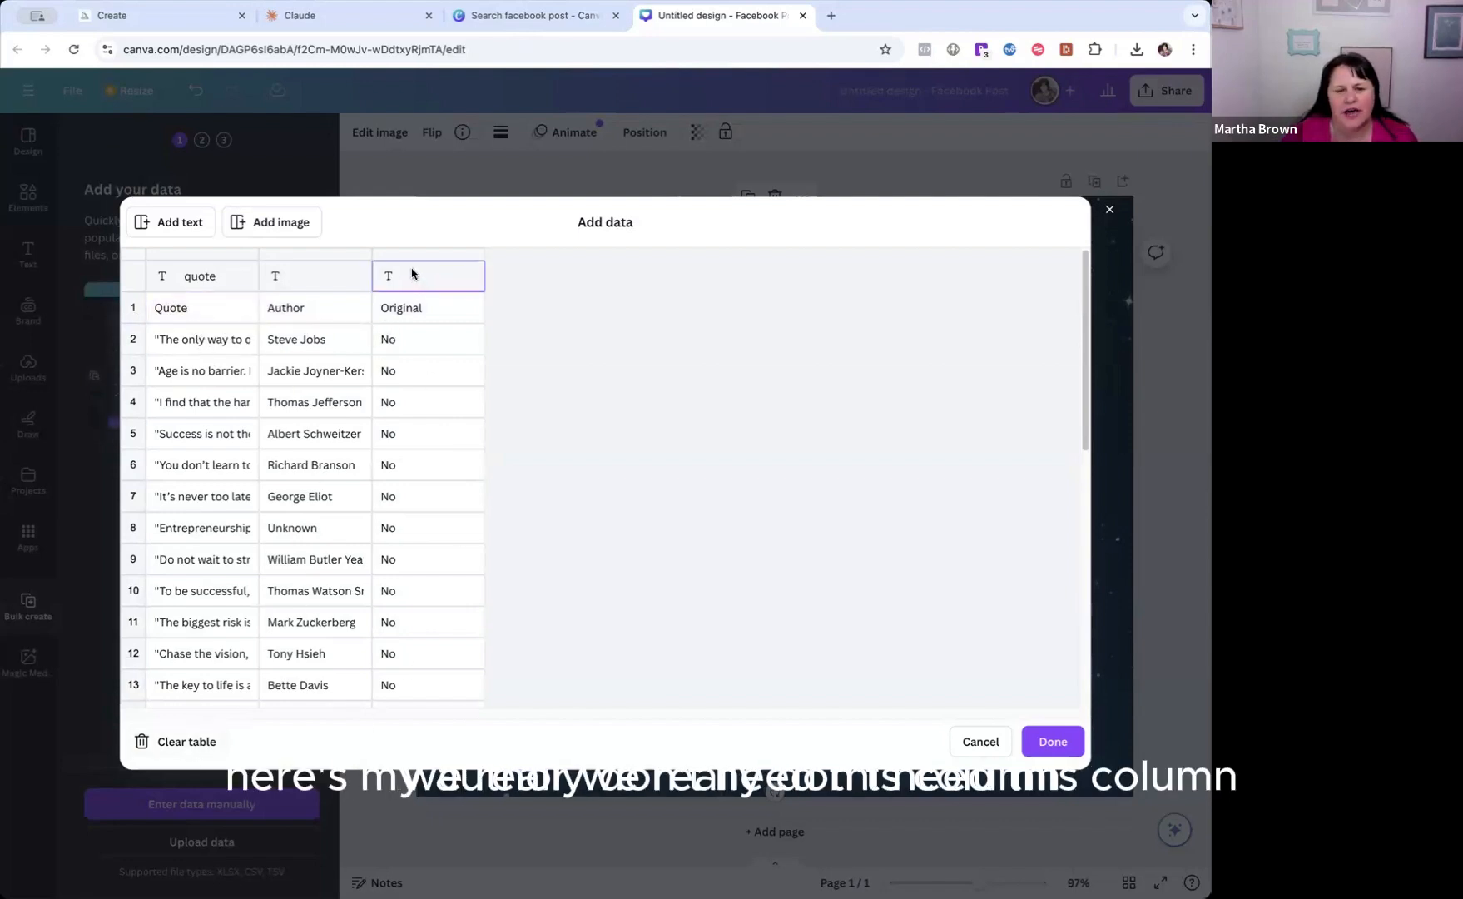
right_click(412, 273)
left_click(400, 275)
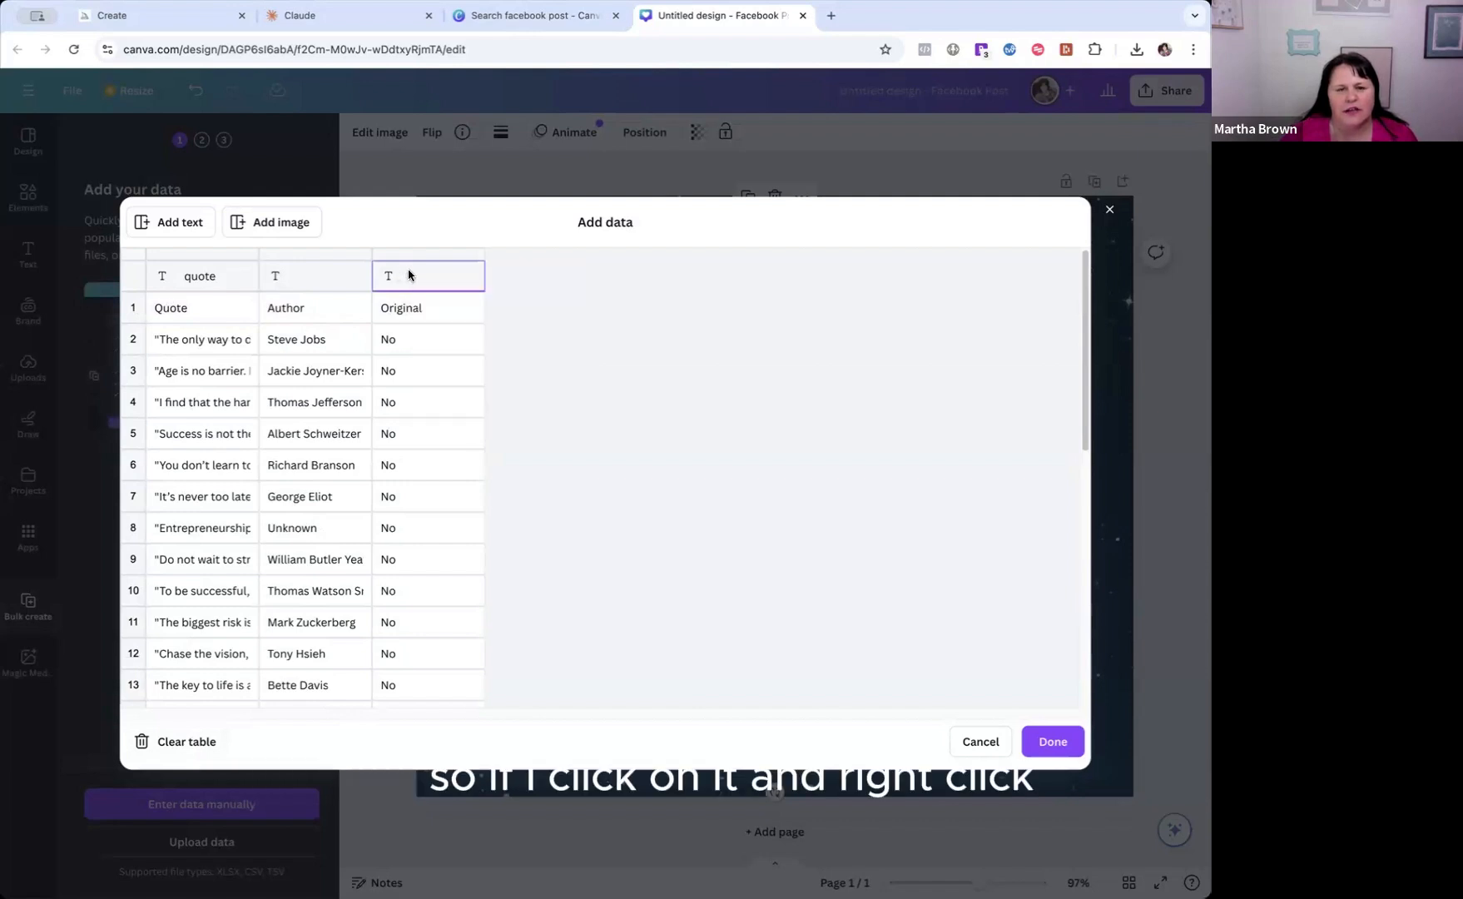
right_click(408, 274)
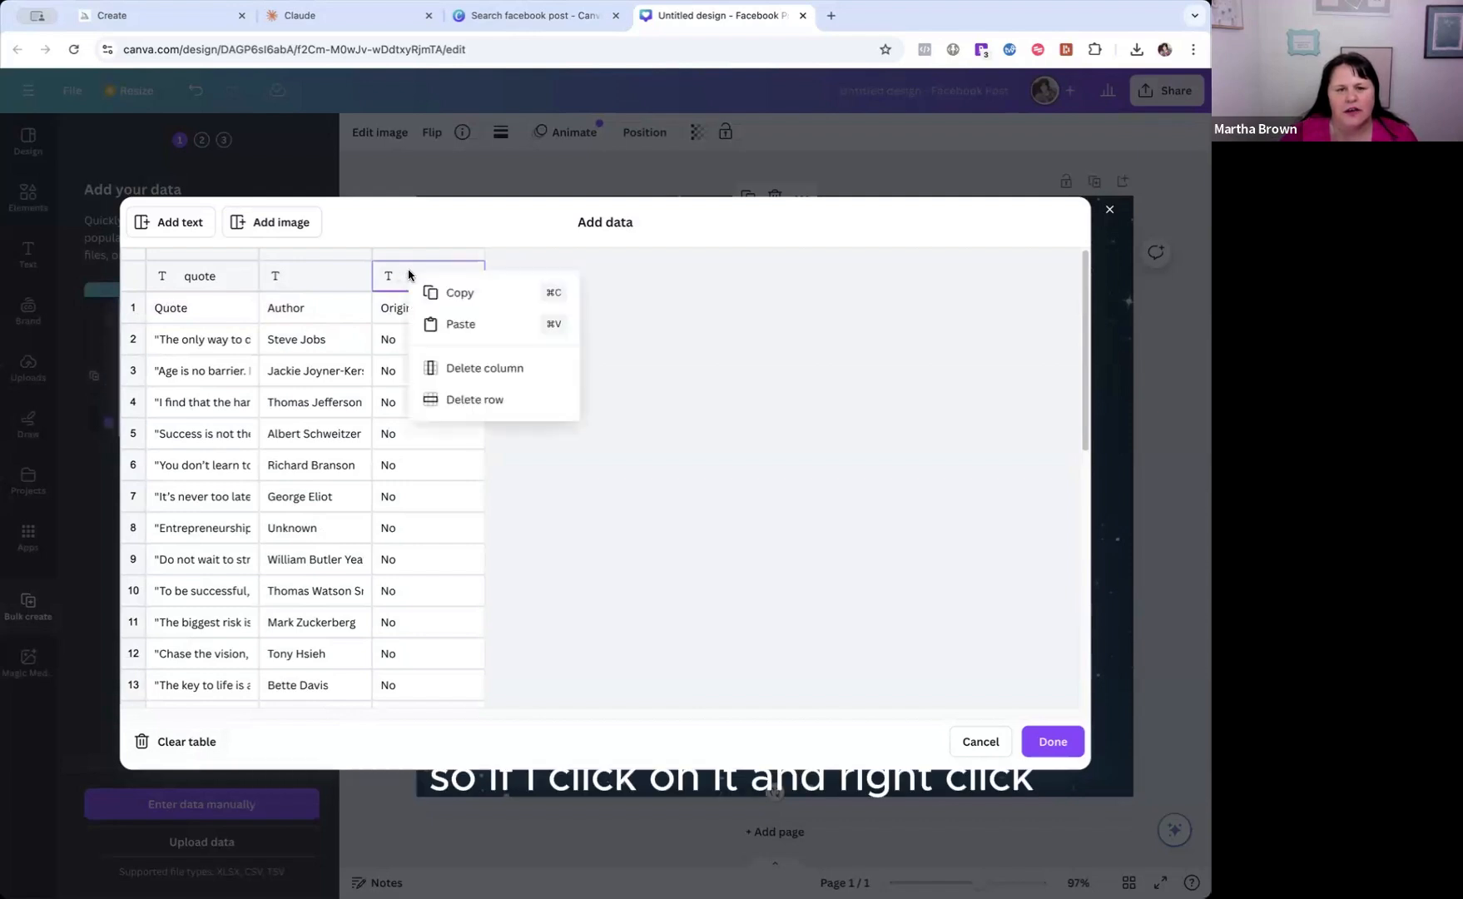
left_click(460, 369)
Set the data table's column headings to "Quote" and "Author", using the labels from the first data row.
left_click(285, 282)
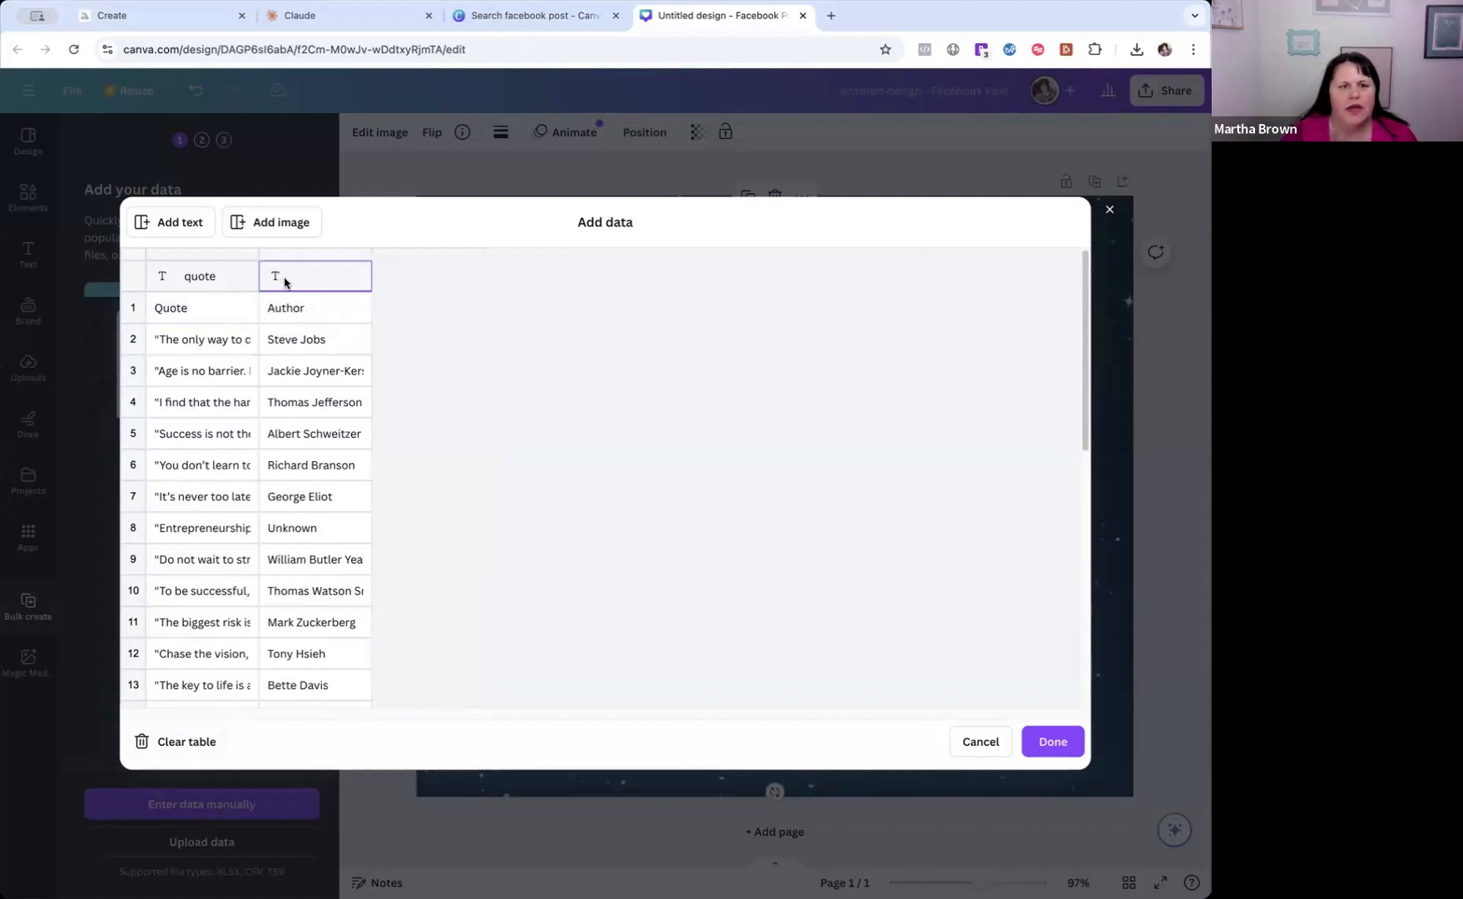
left_click(307, 310)
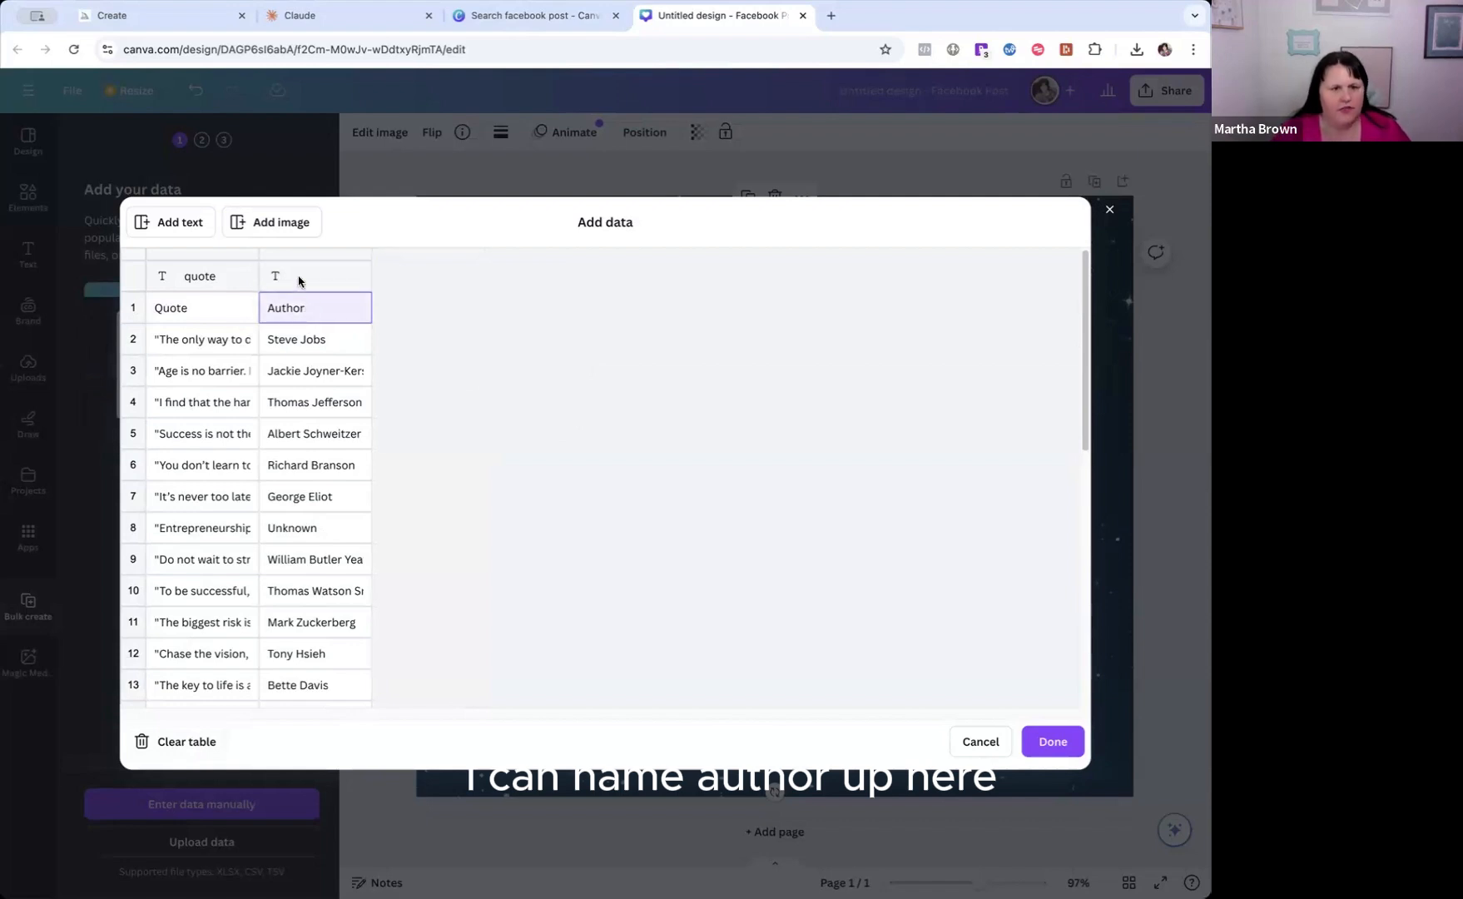
left_click(298, 278)
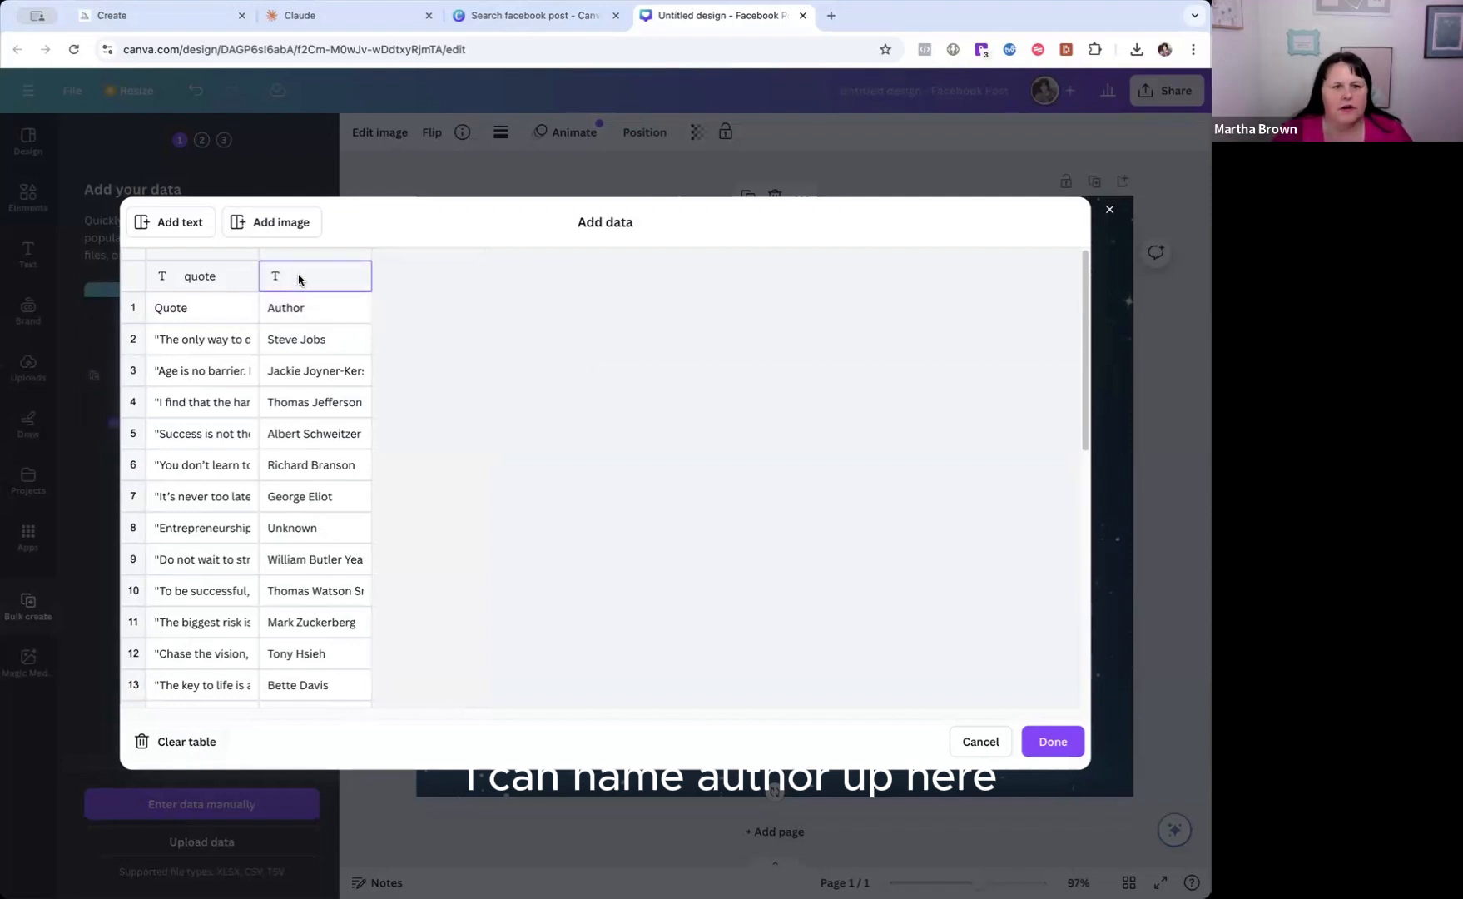
left_click(199, 312)
left_click(215, 280)
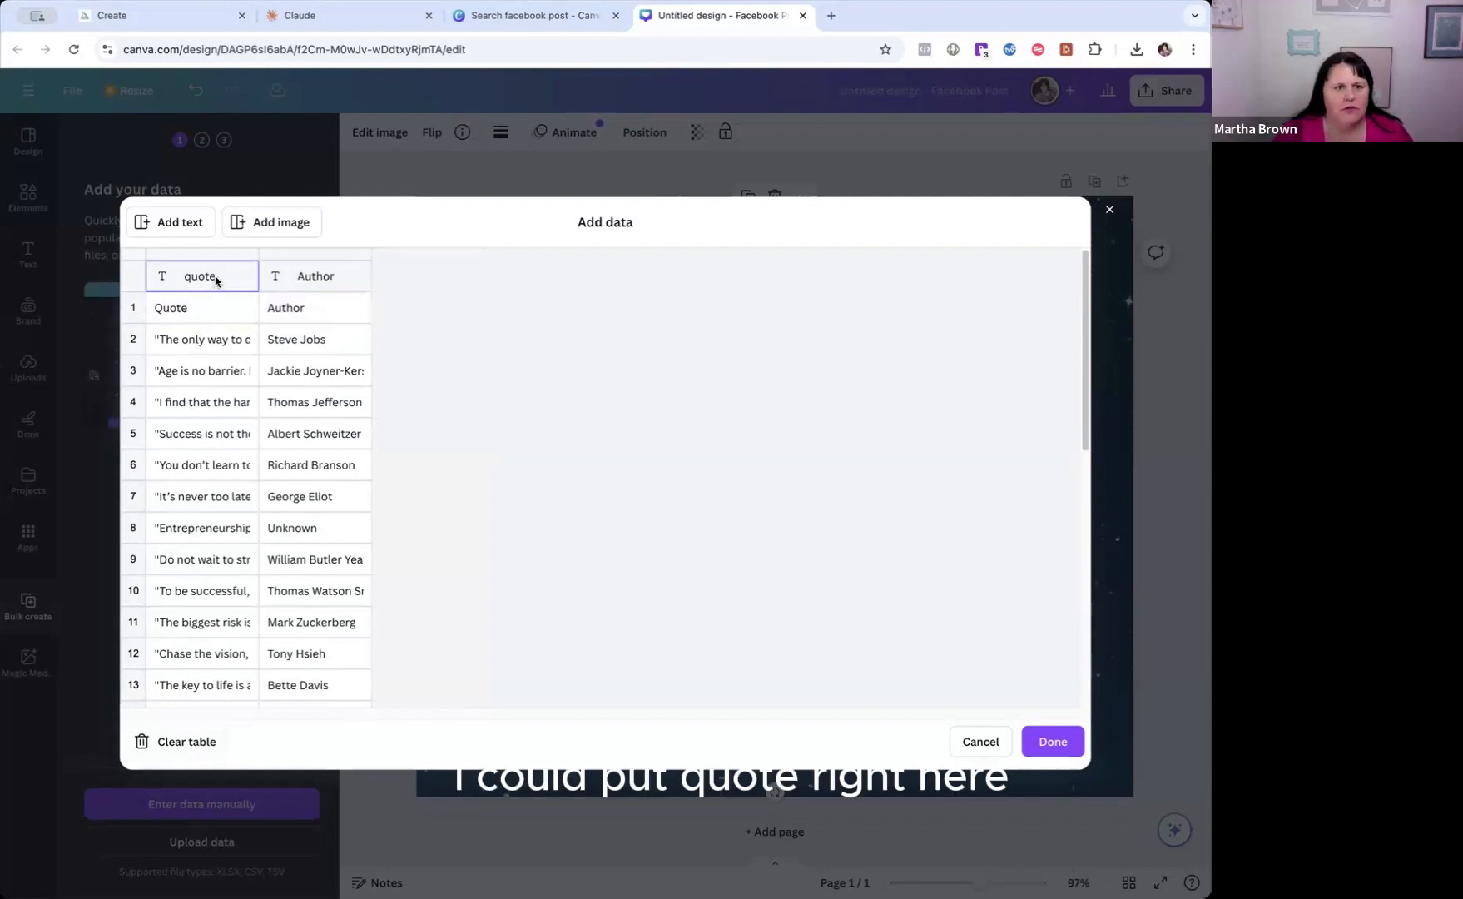
Delete the first data row holding the duplicate Quote and Author labels, check the remaining rows and finish the data entry.
left_click(133, 313)
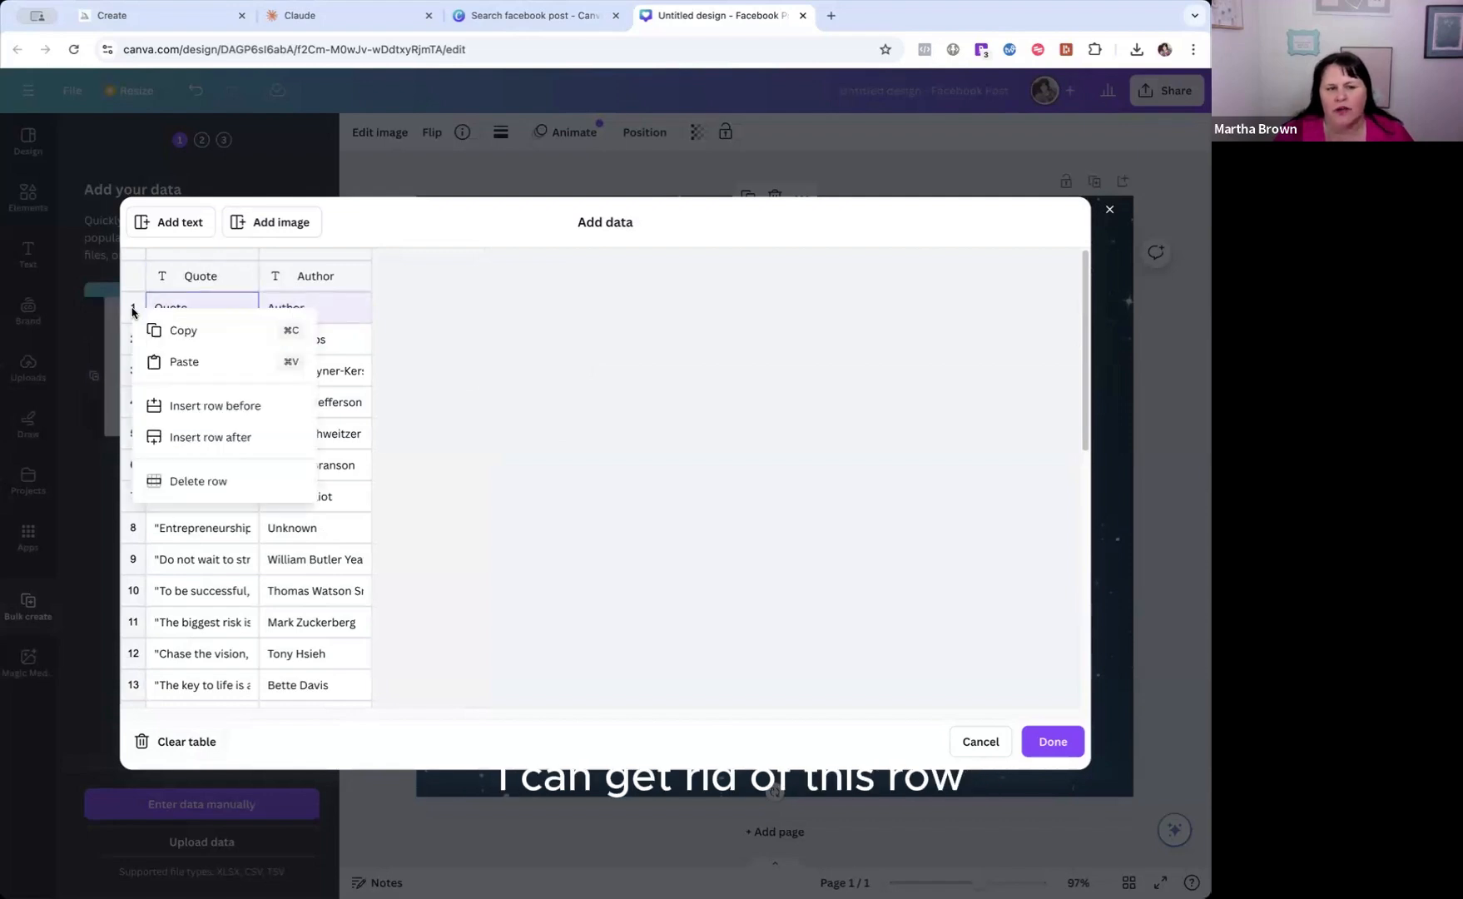
left_click(176, 481)
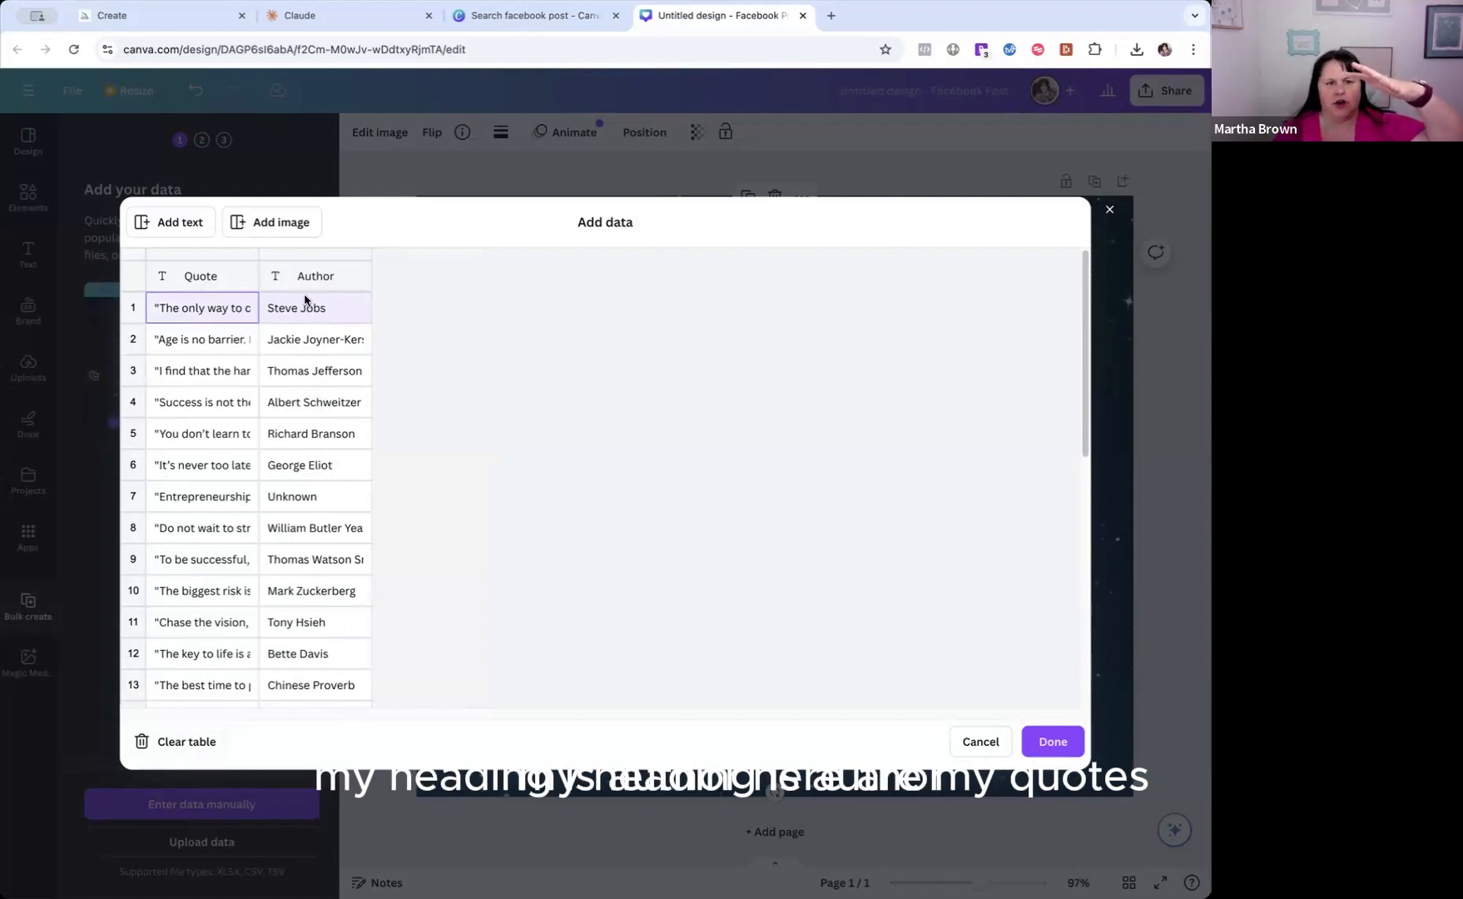
scroll(204, 681, "down", 3)
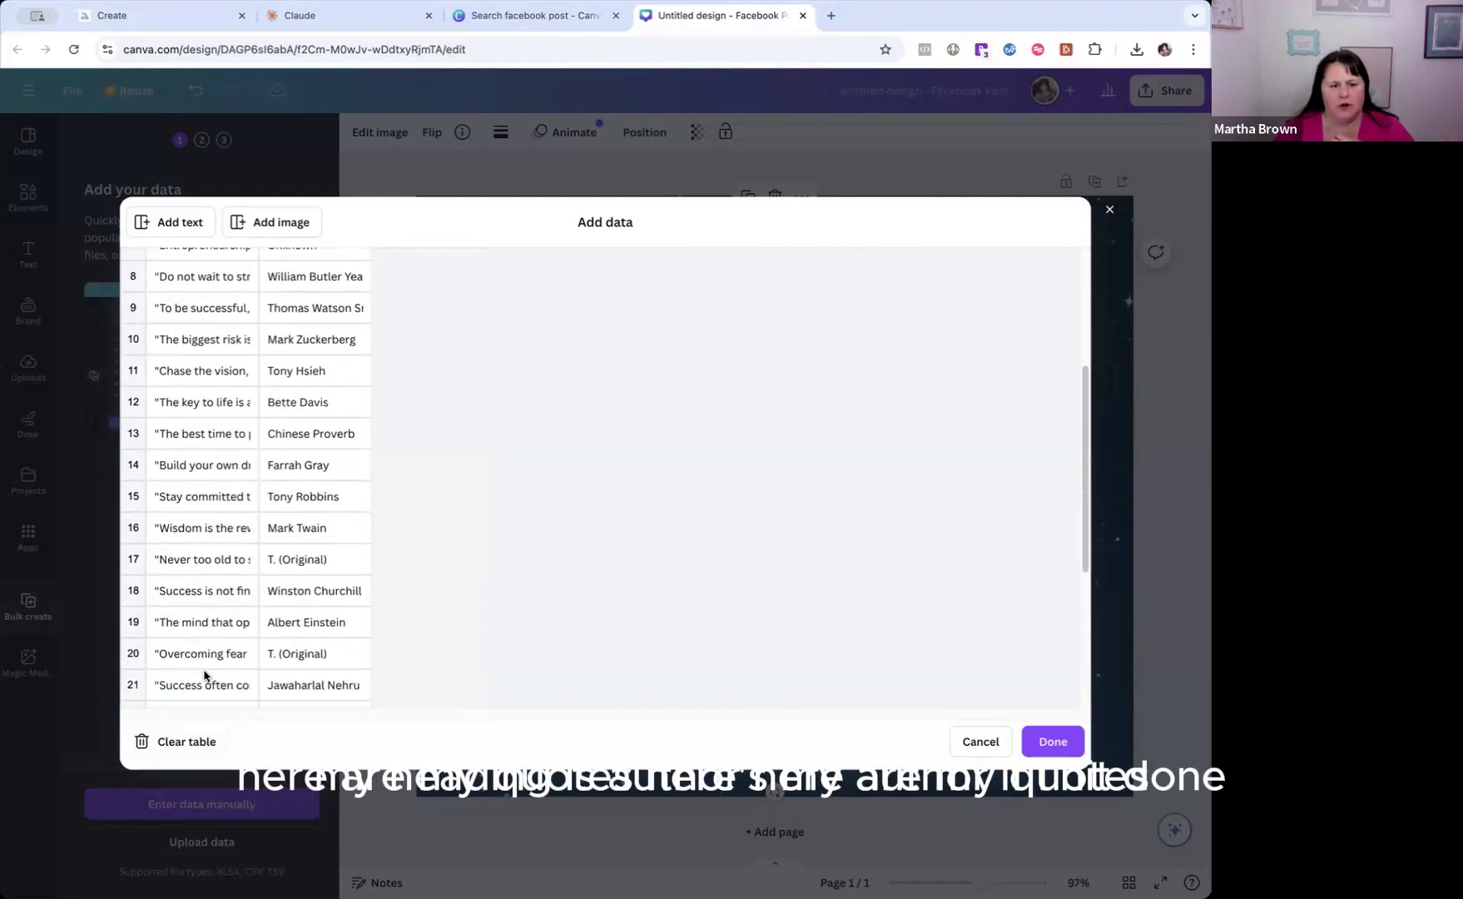
scroll(316, 549, "up", 3)
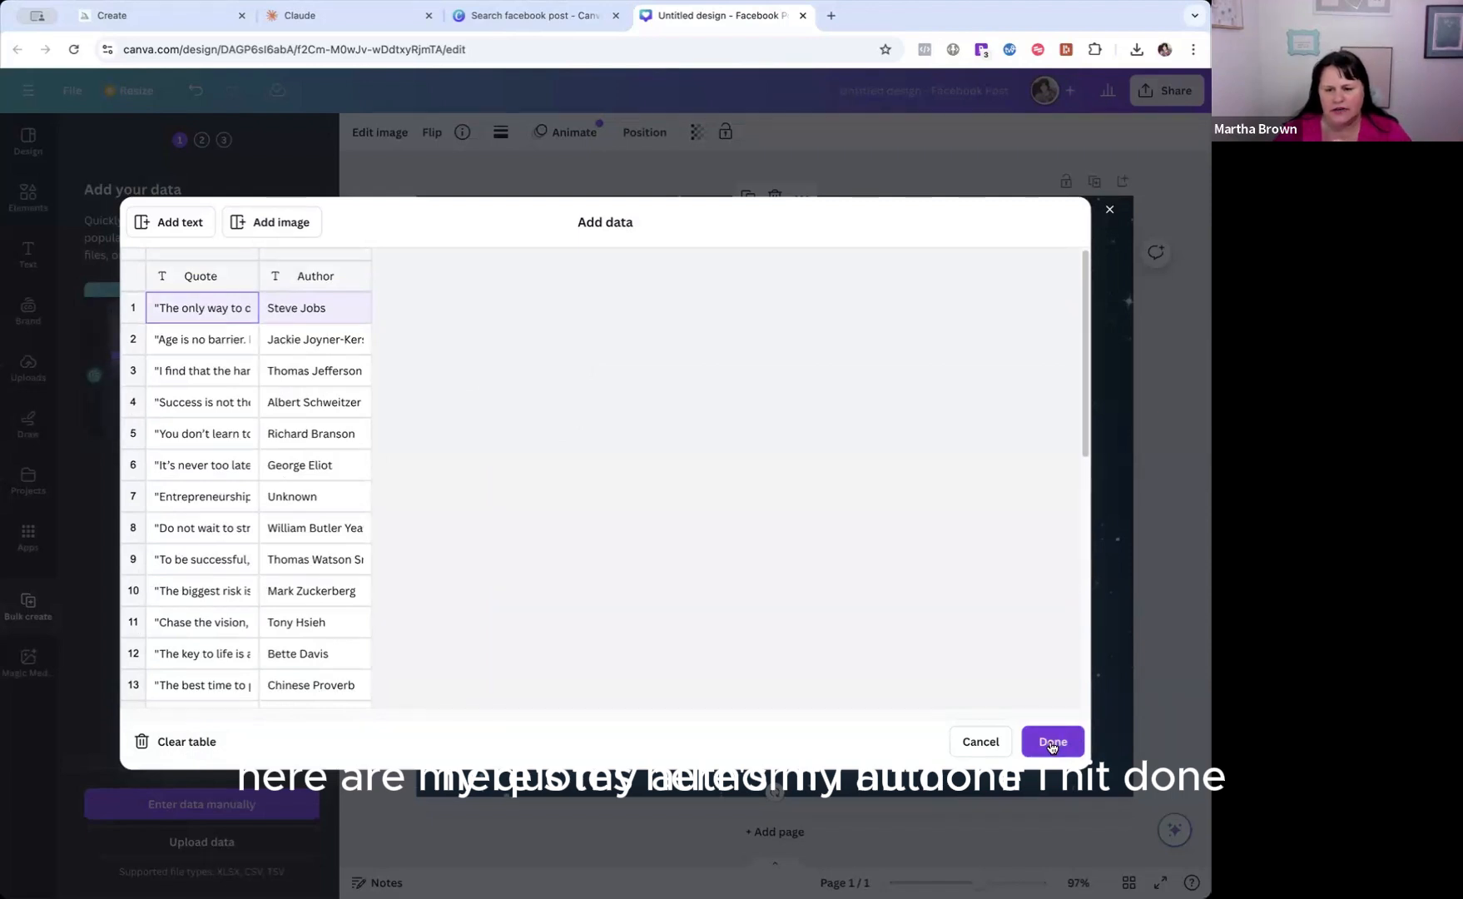
left_click(1051, 741)
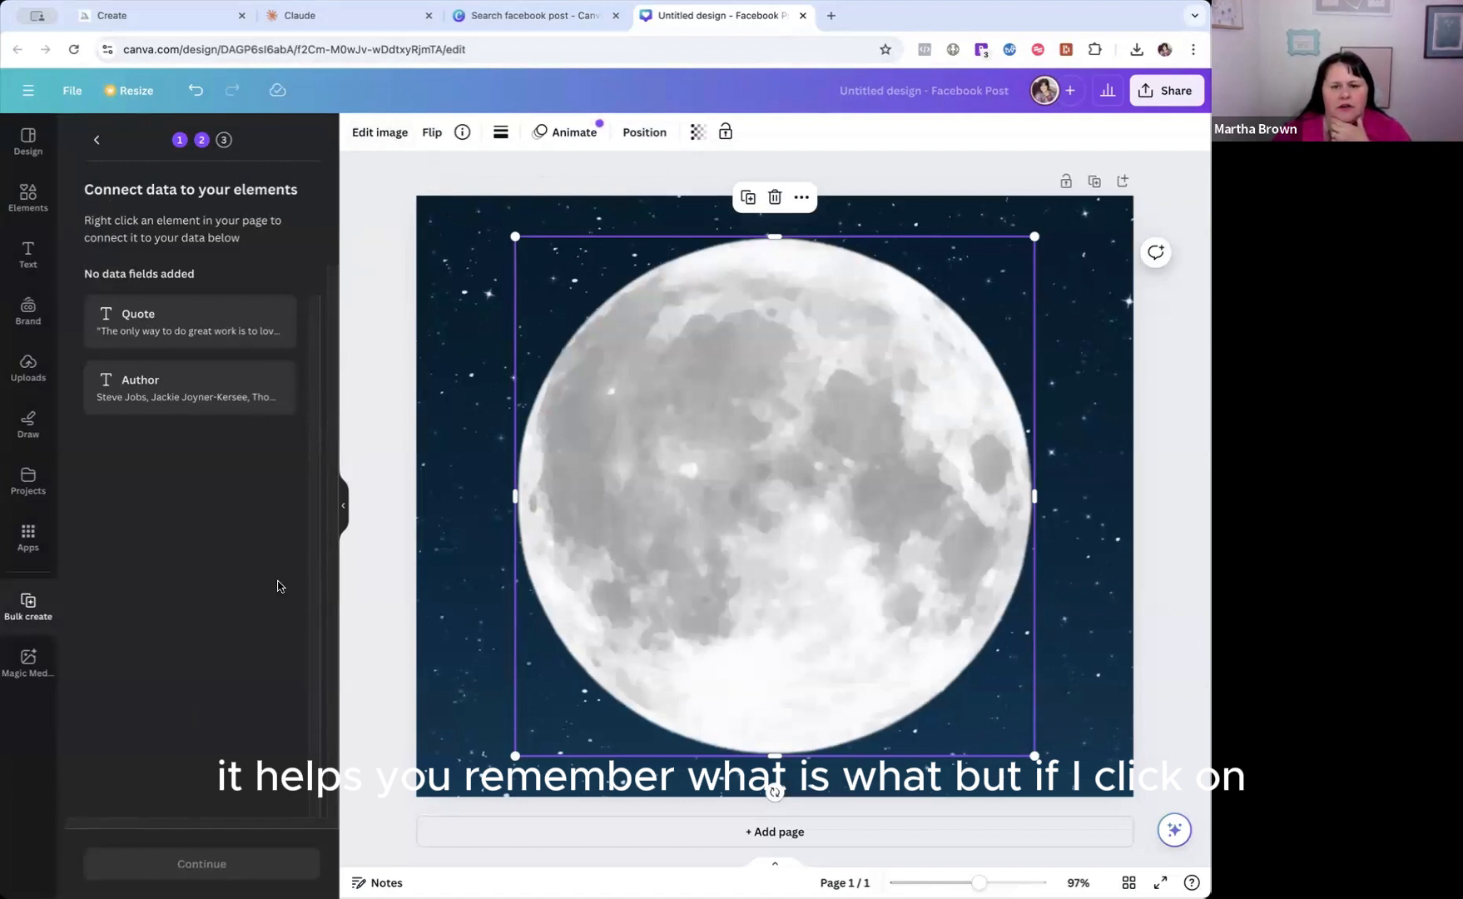
right_click(461, 433)
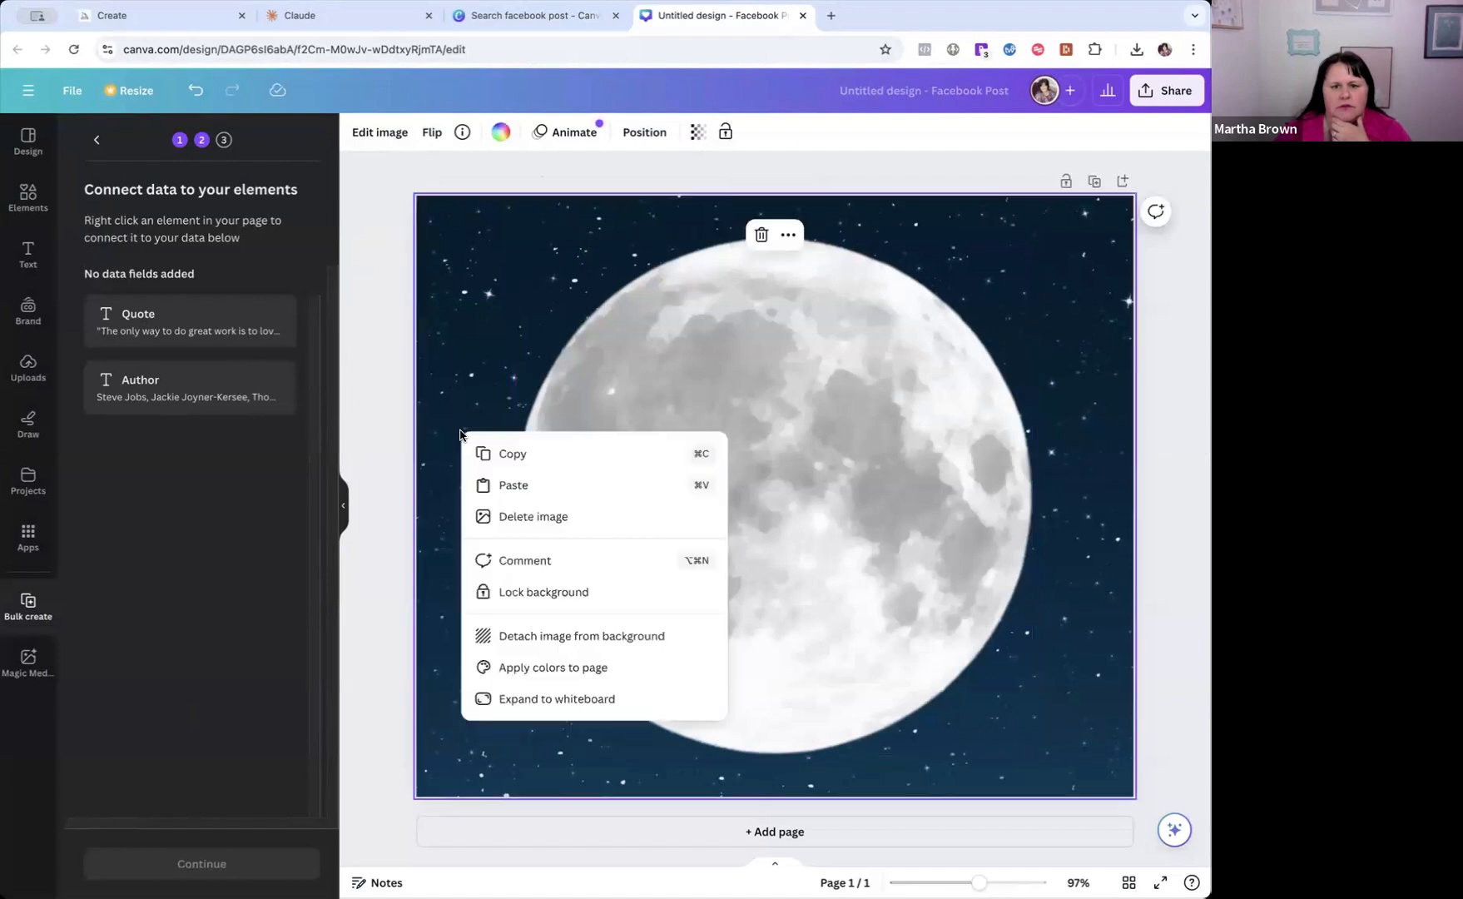
left_click(691, 381)
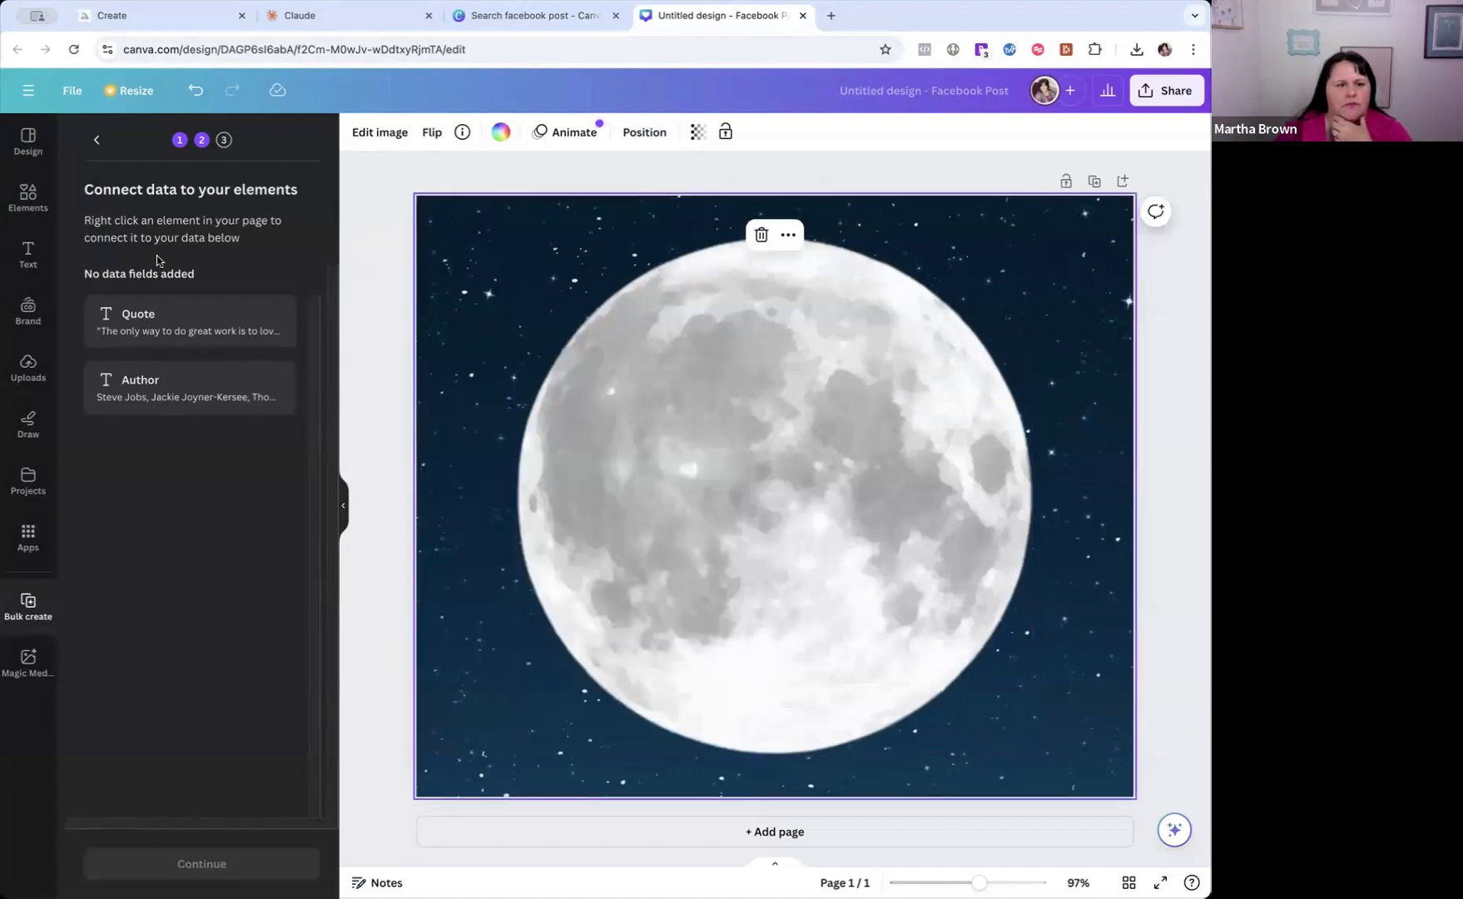
Add a Heading text box to the design and place it centred on the upper part of the moon.
left_click(19, 263)
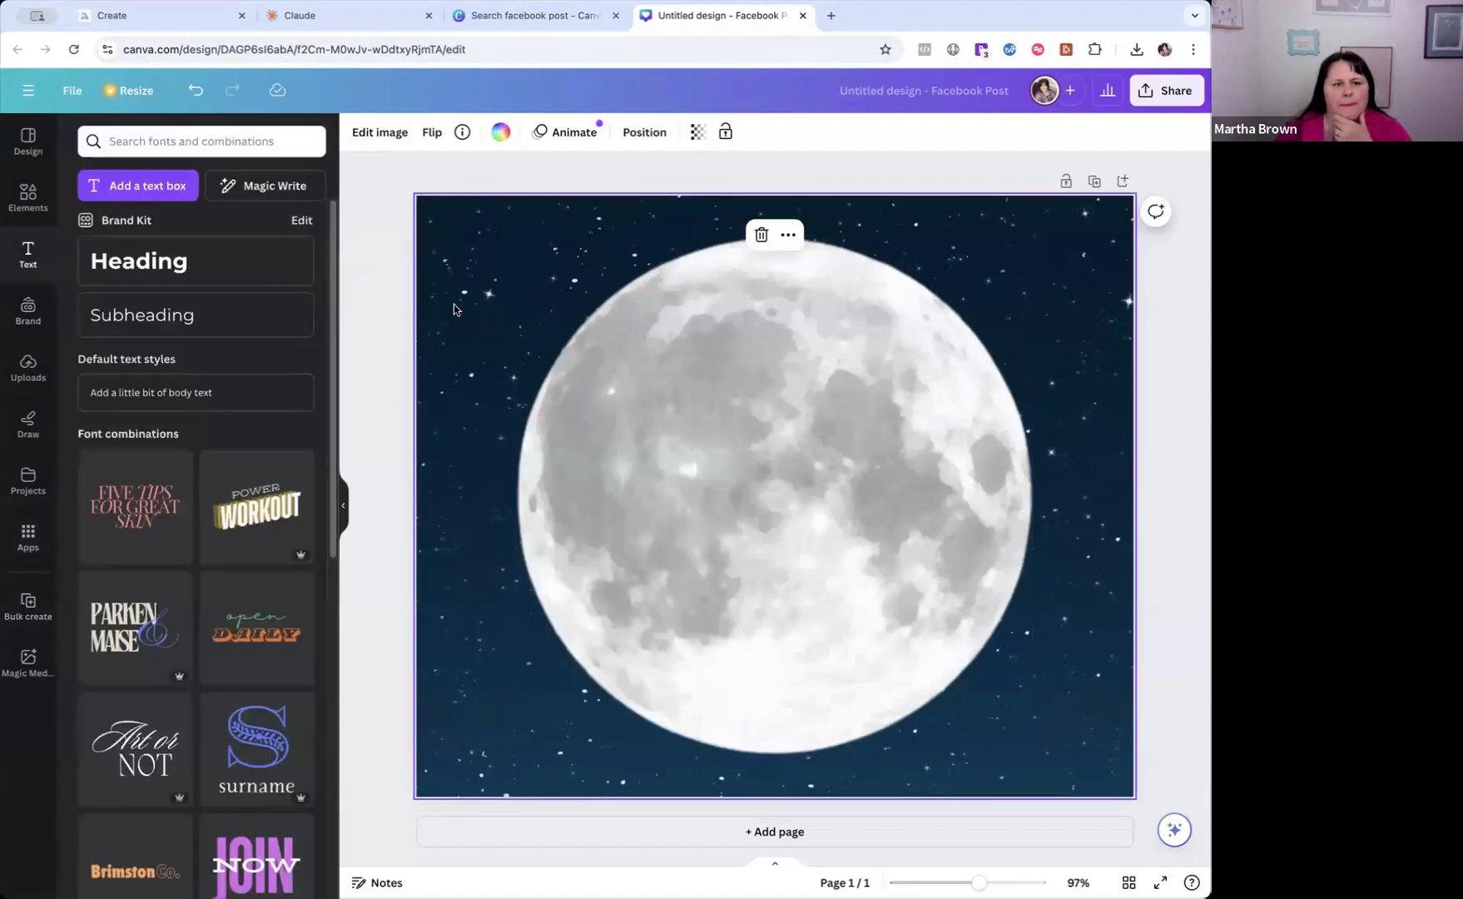
left_click(163, 268)
left_click_drag(789, 551, 788, 434)
left_click(667, 470)
left_click(746, 383)
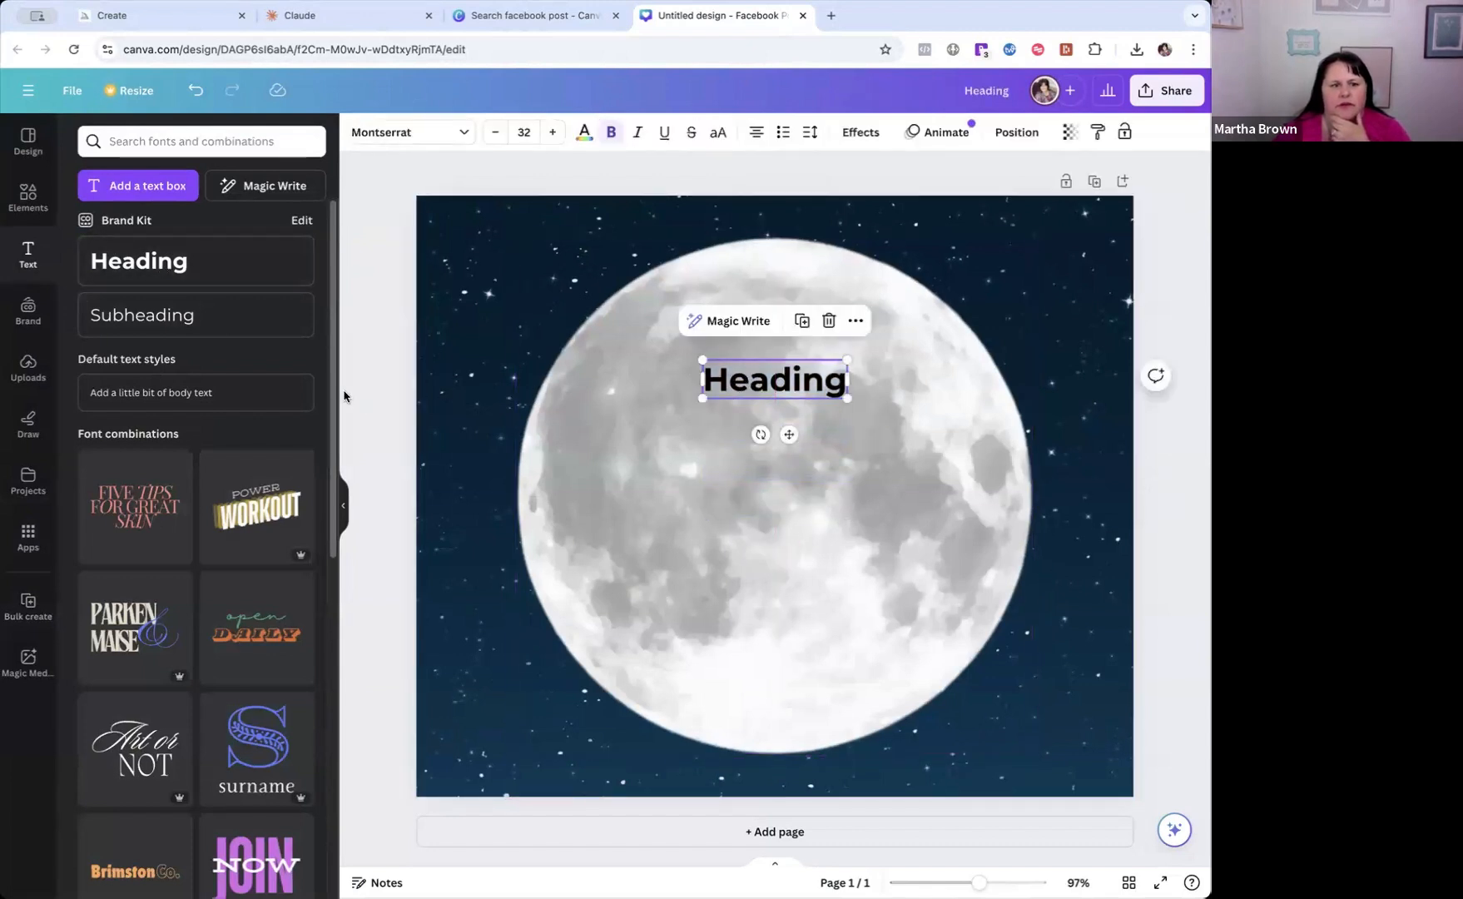
left_click(27, 611)
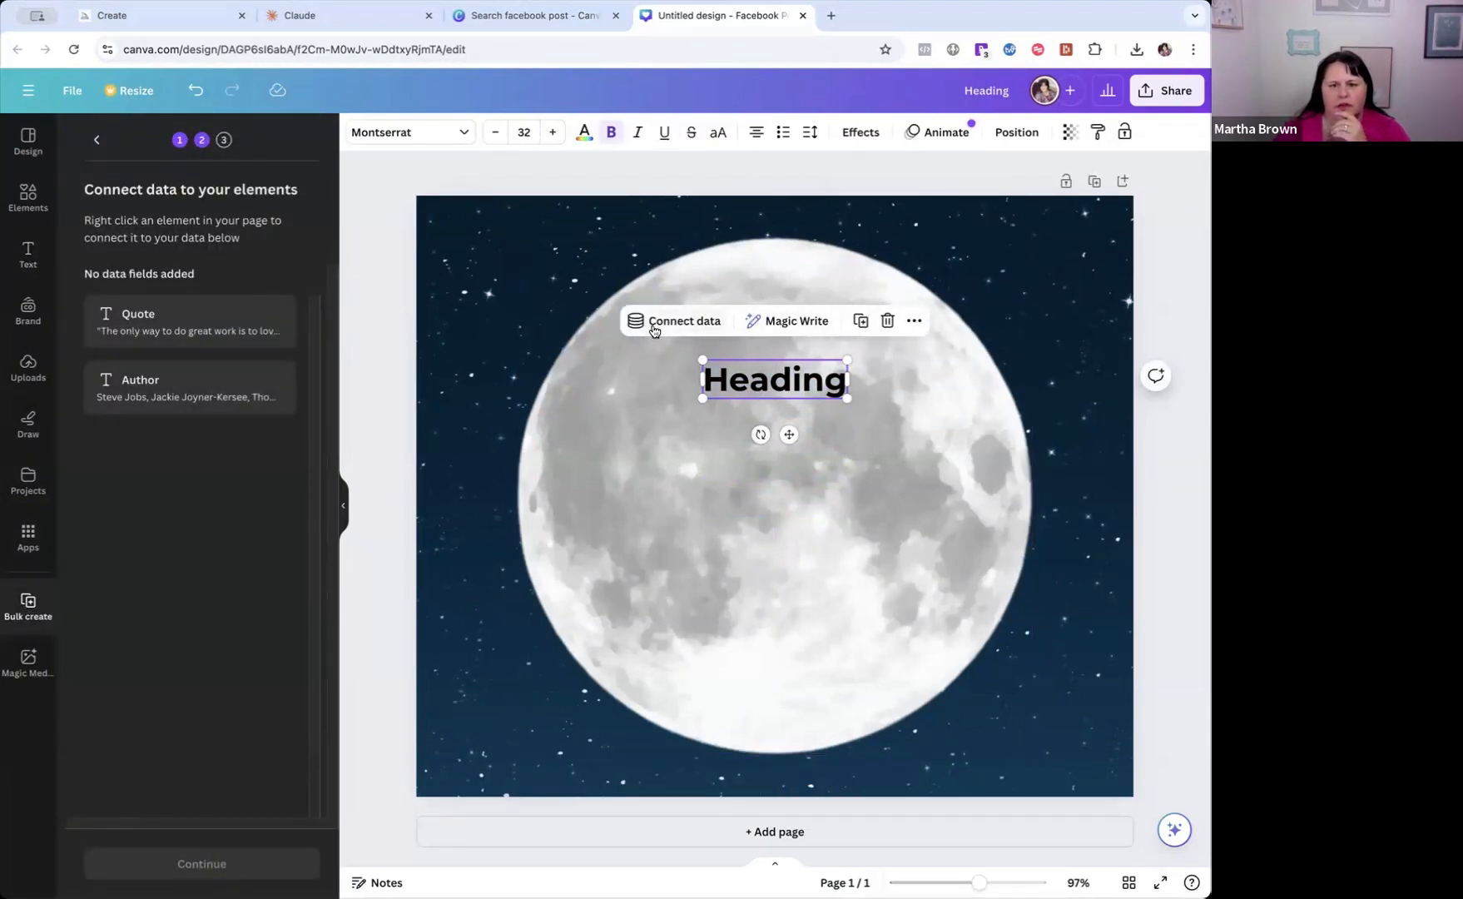
left_click(637, 522)
left_click(735, 383)
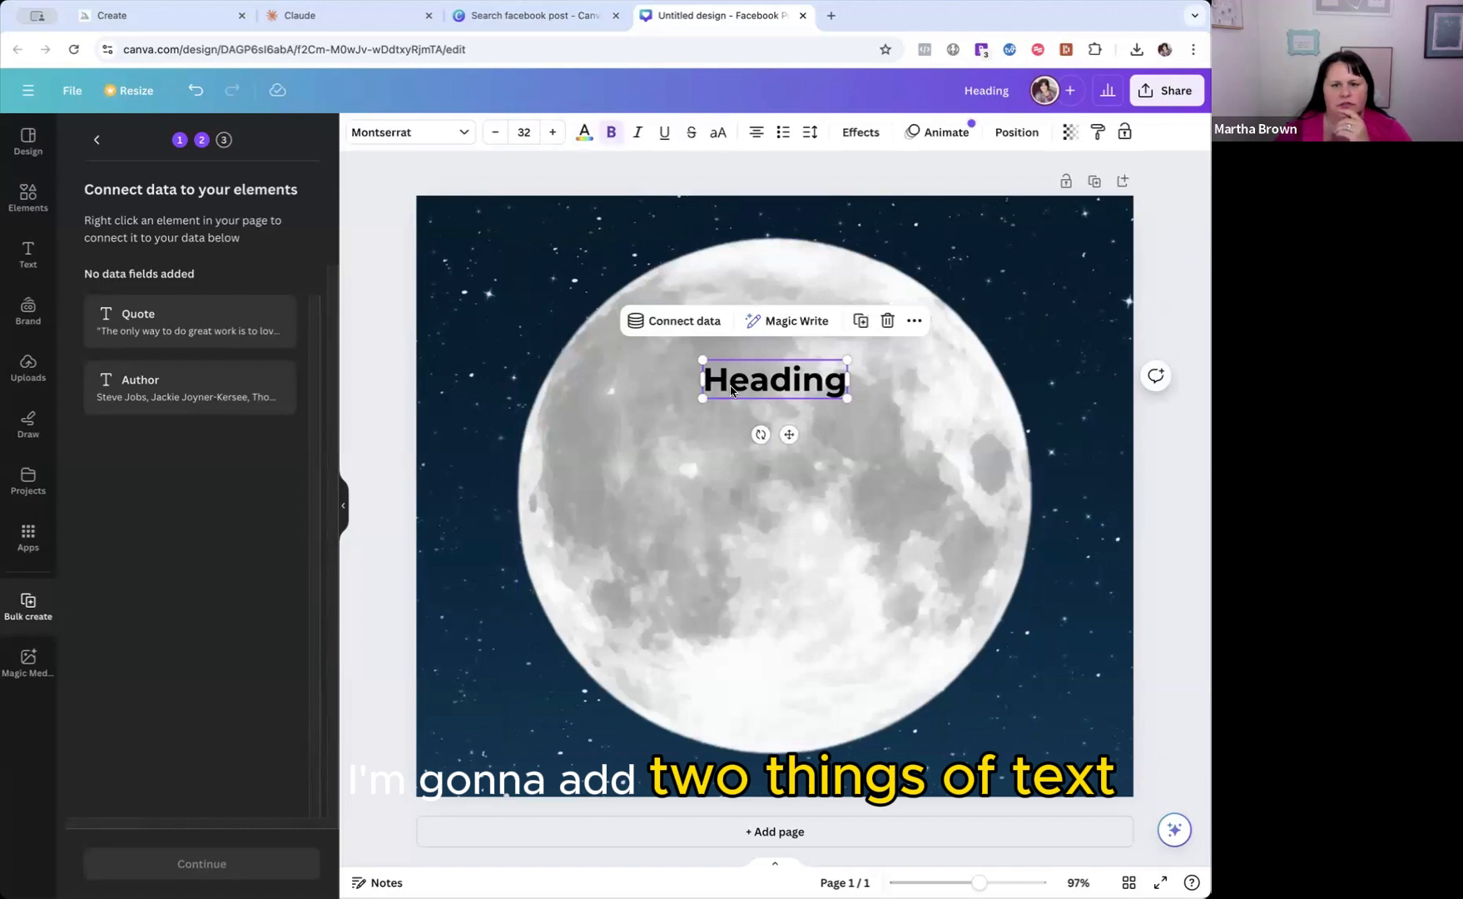
left_click(710, 480)
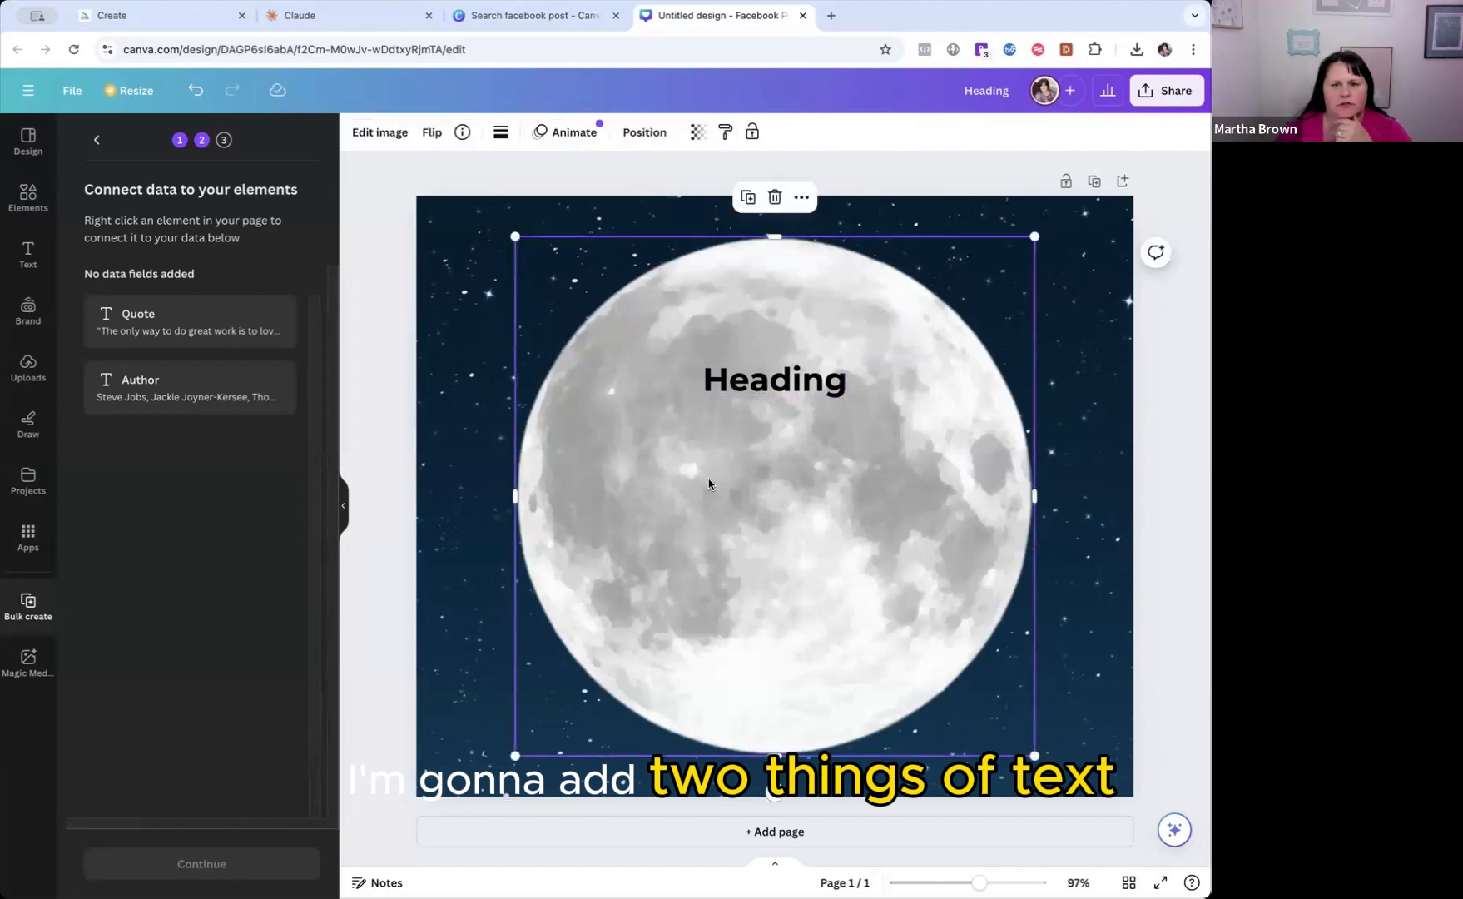
Add a Subheading text box and move it onto the lower part of the moon, below the heading.
left_click(27, 254)
left_click(179, 324)
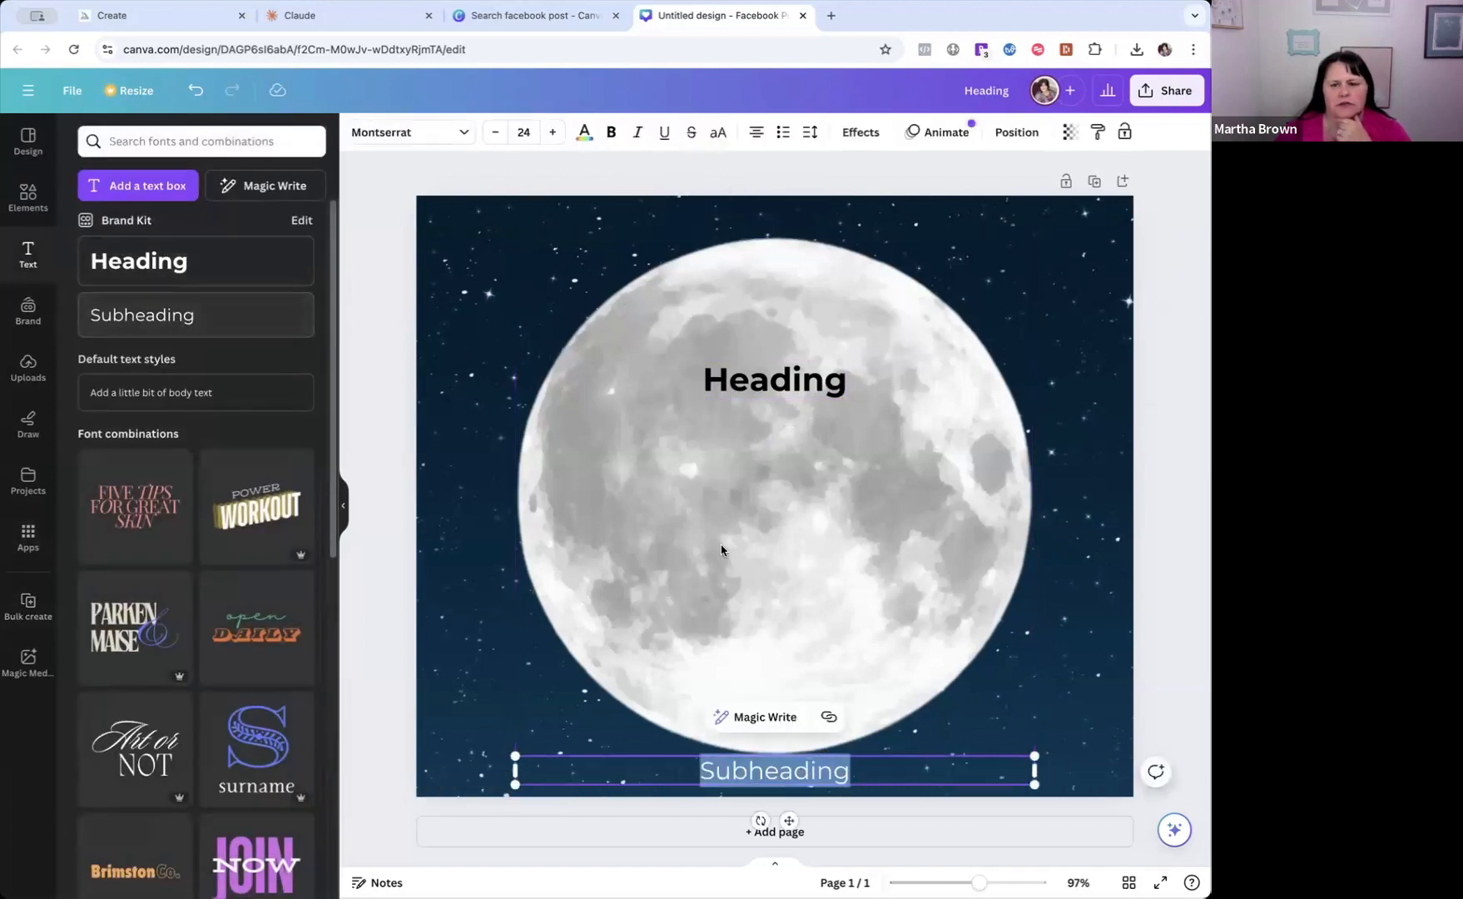
left_click_drag(787, 819, 793, 623)
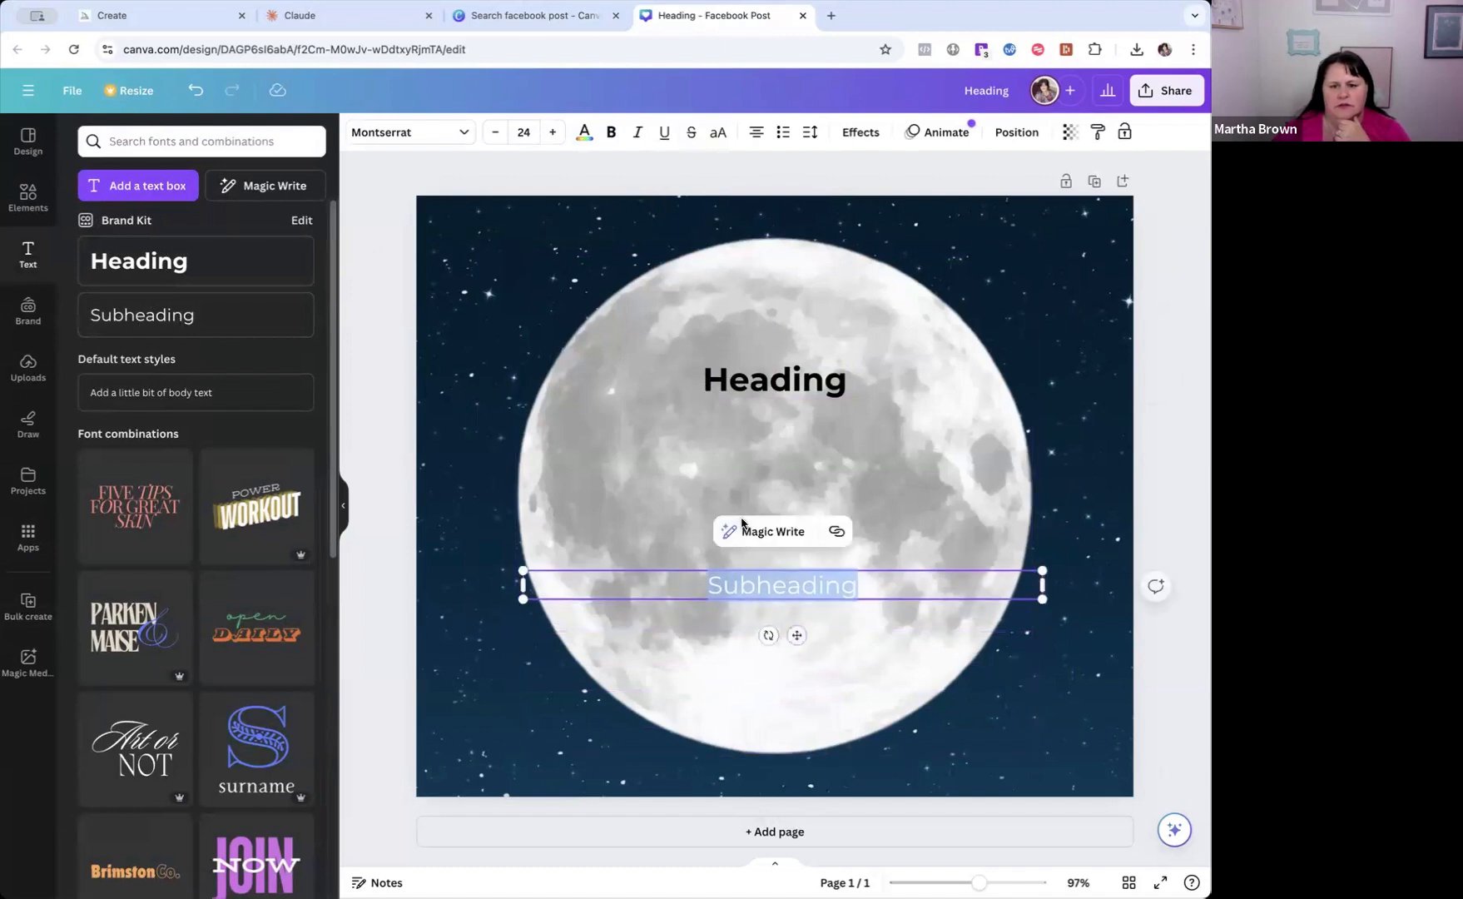
left_click(657, 427)
left_click(743, 380)
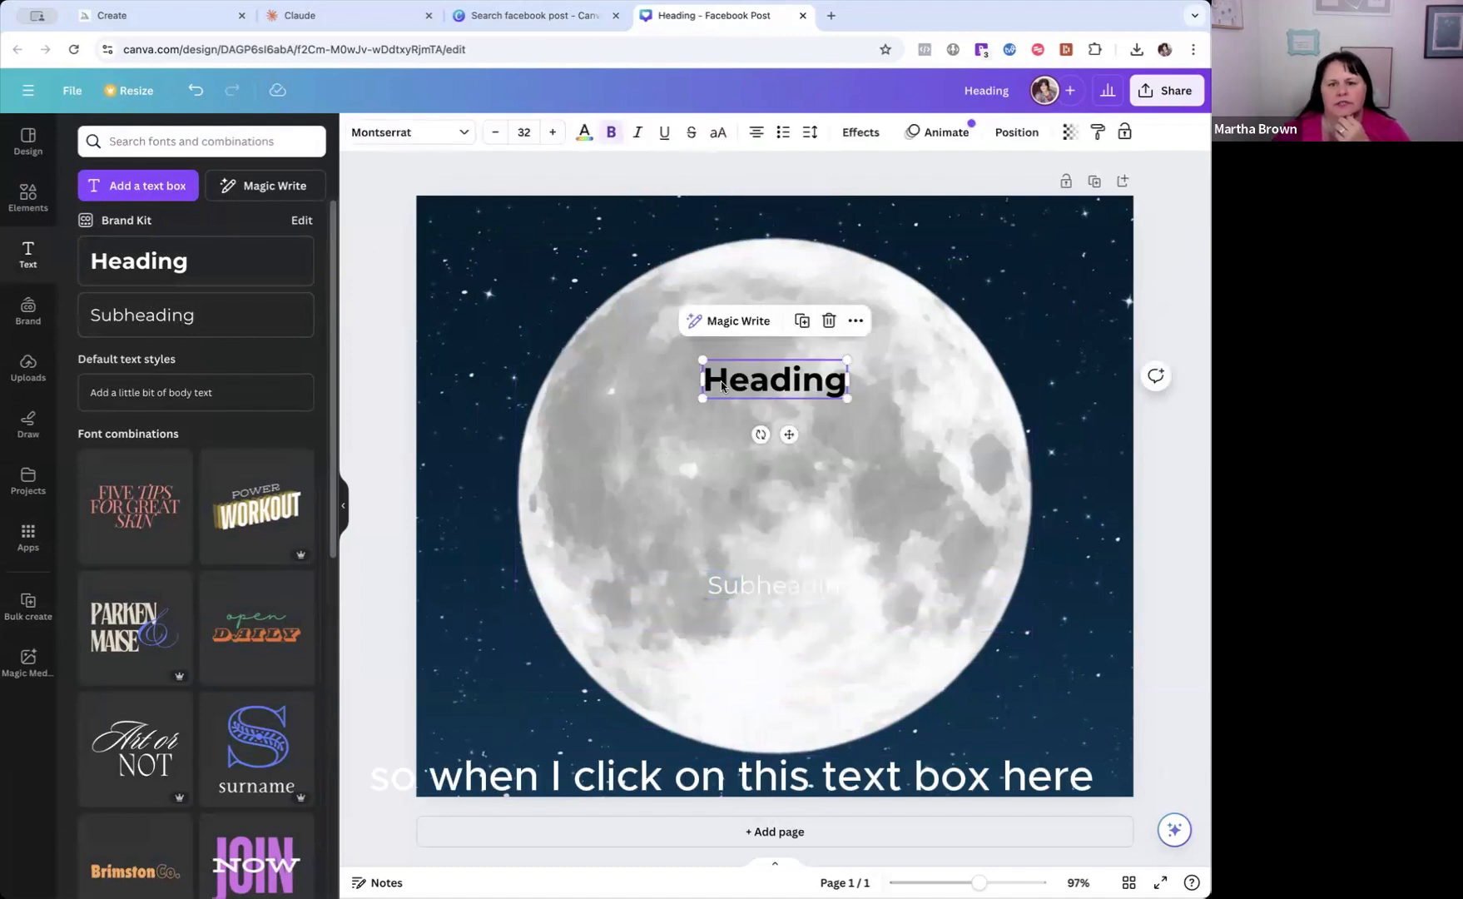
left_click(663, 388)
left_click(742, 383)
left_click(637, 395)
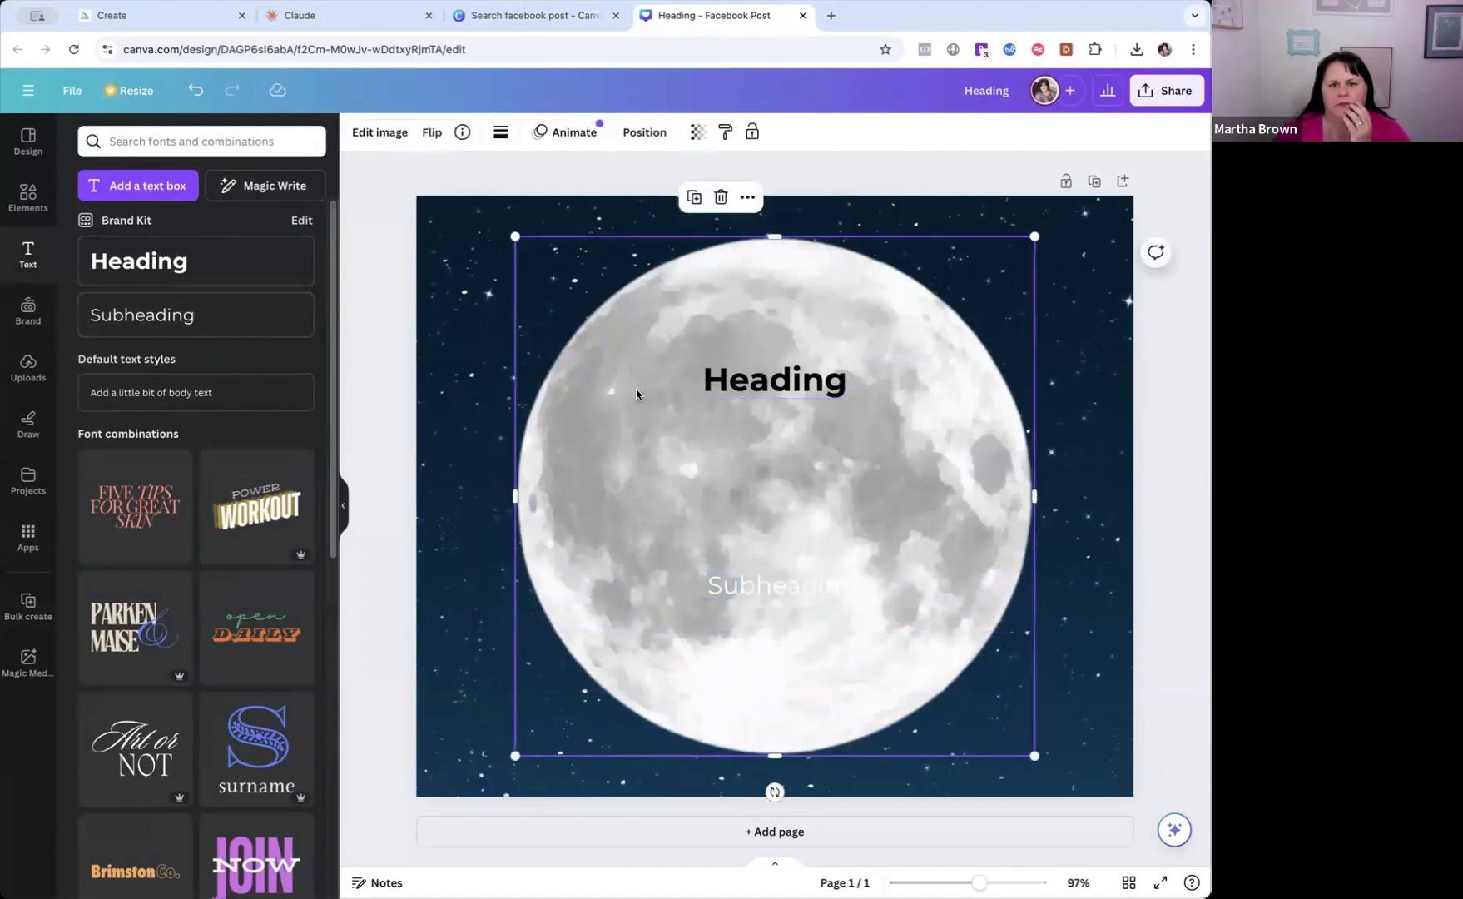
right_click(742, 385)
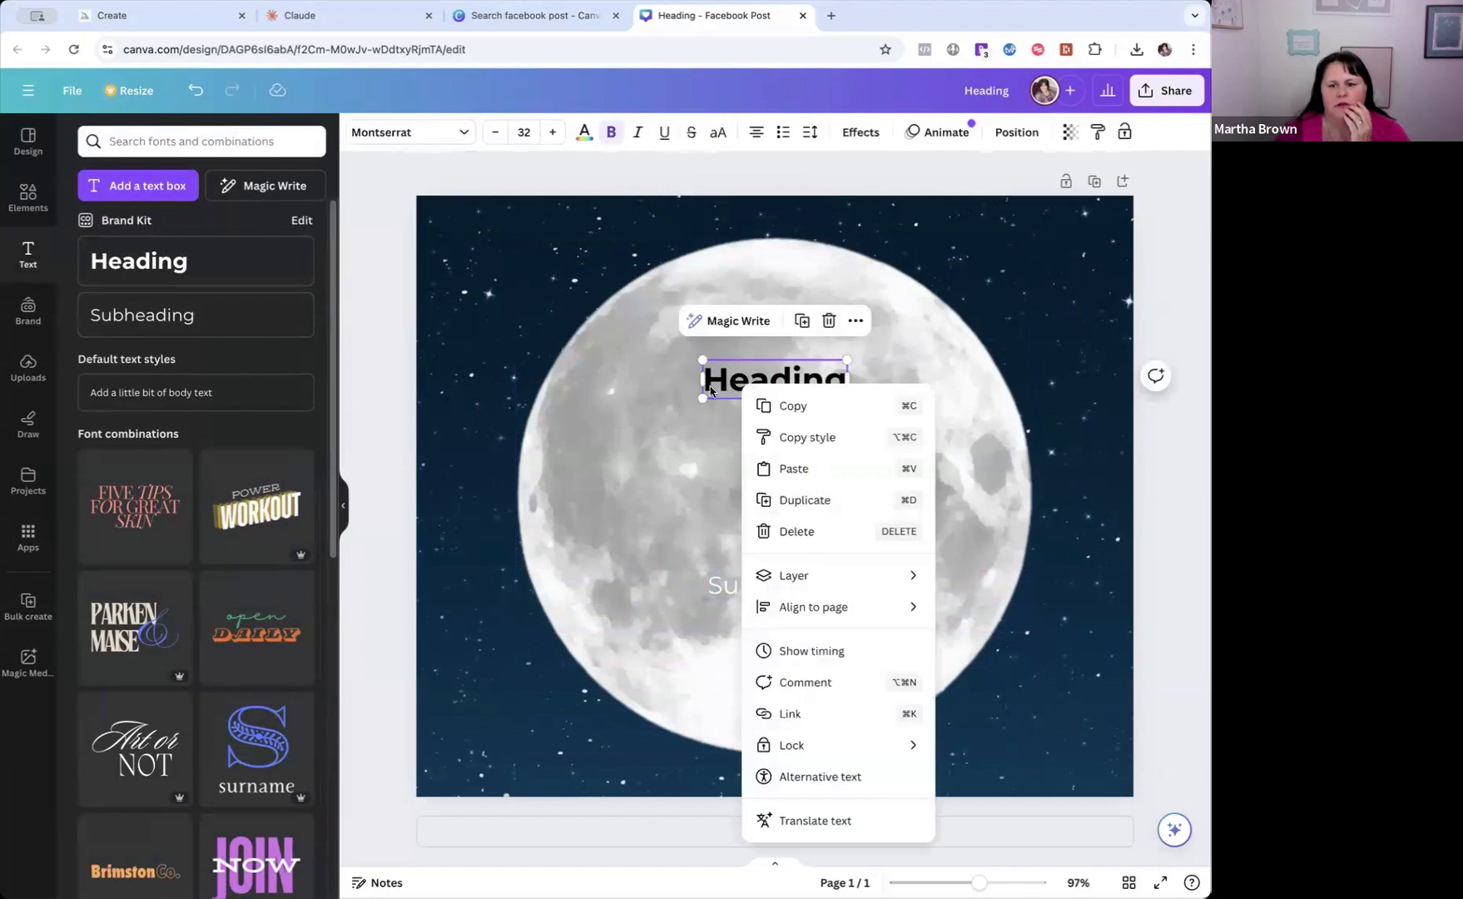
Open Bulk create with the heading text box selected and connect that text box to the Quote data field.
left_click(711, 391)
left_click(28, 614)
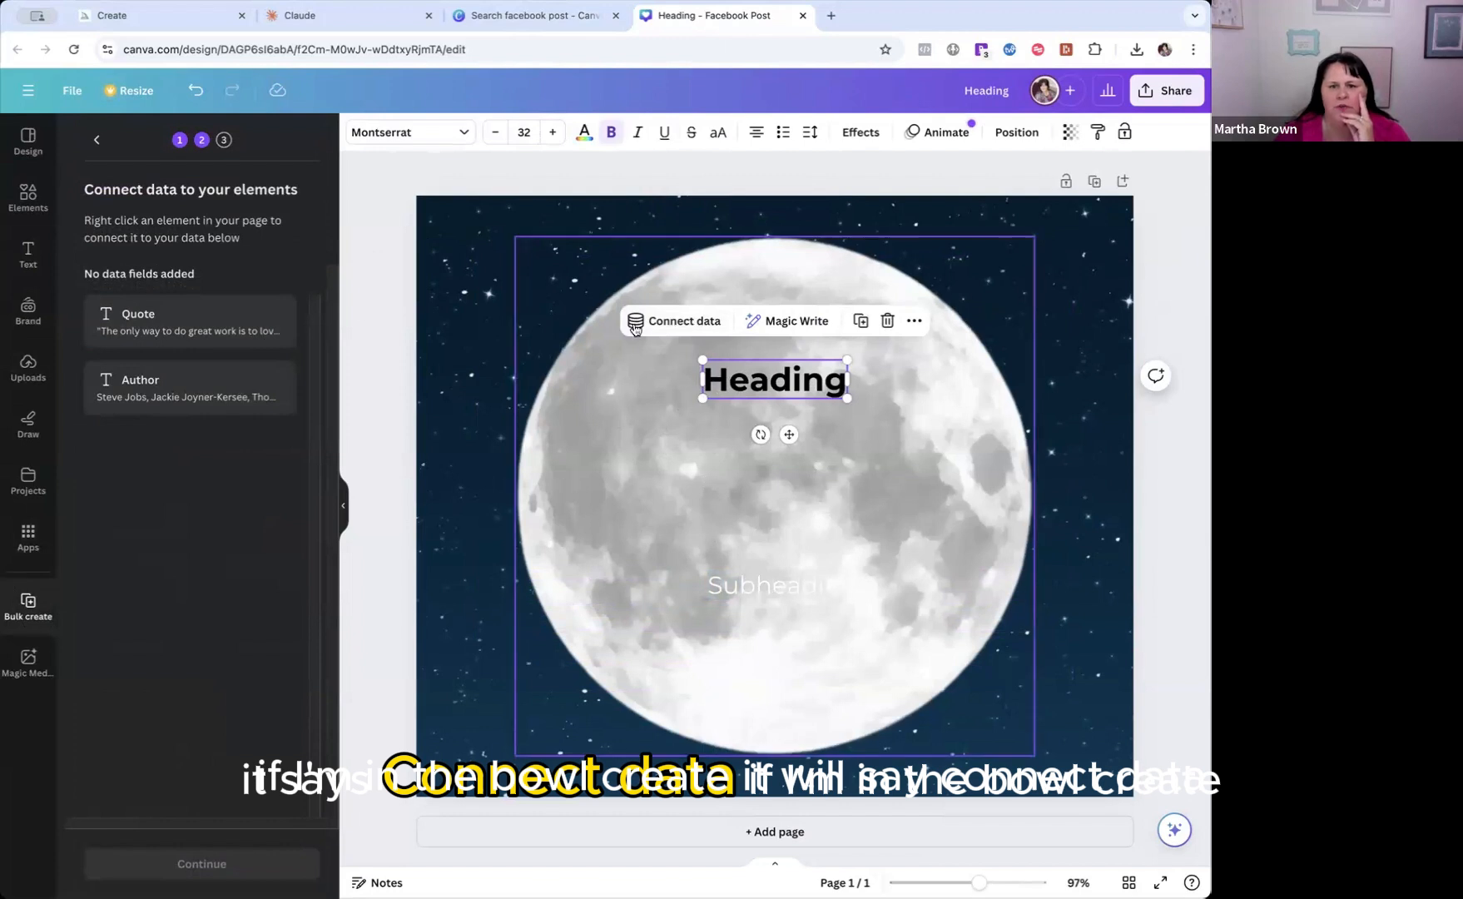
left_click(660, 325)
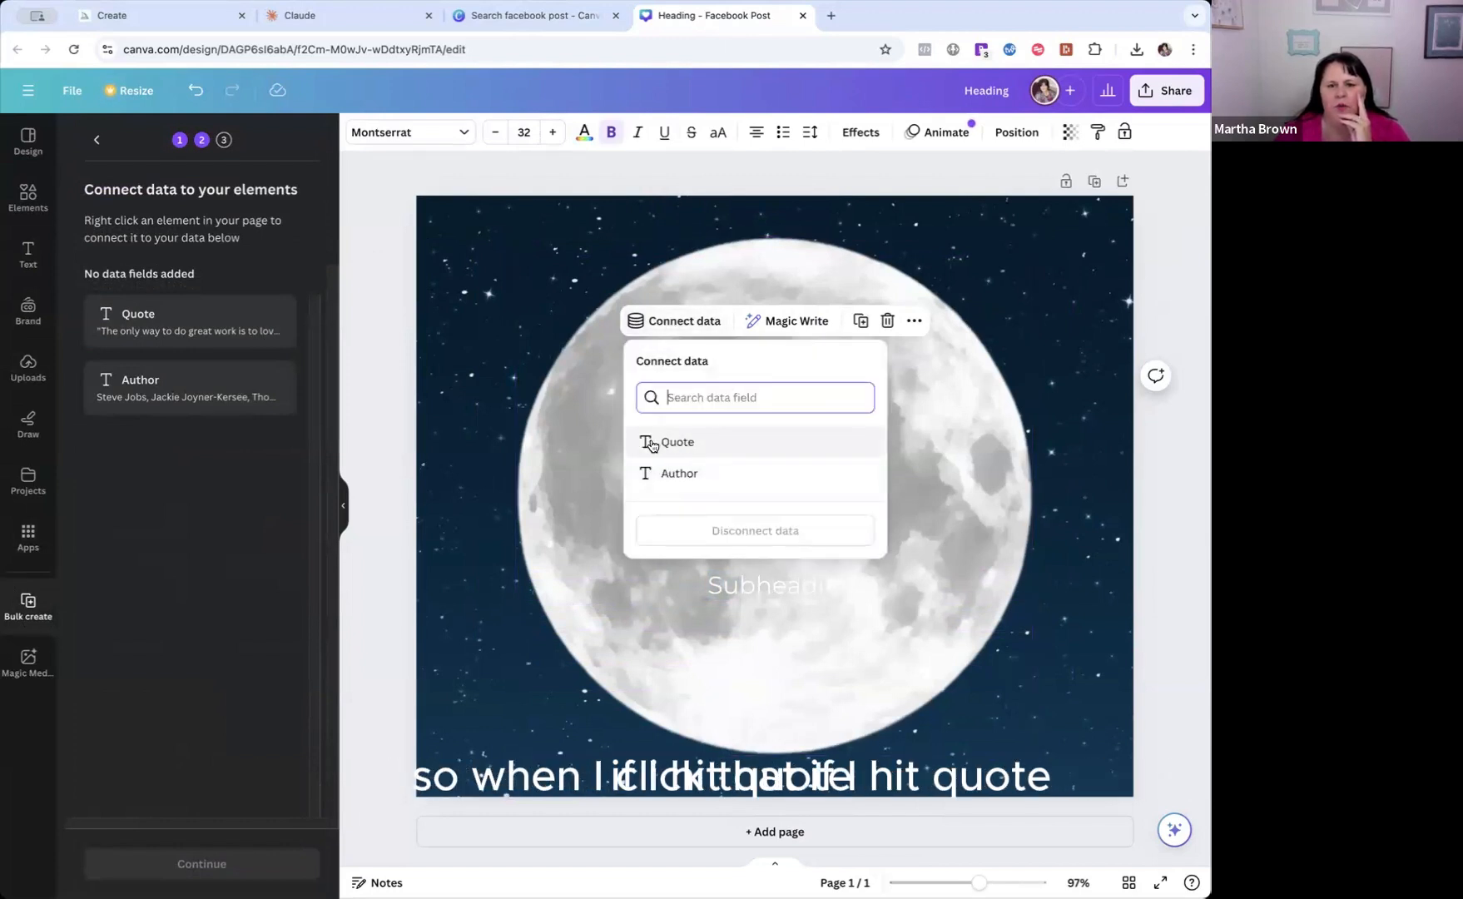
left_click(680, 447)
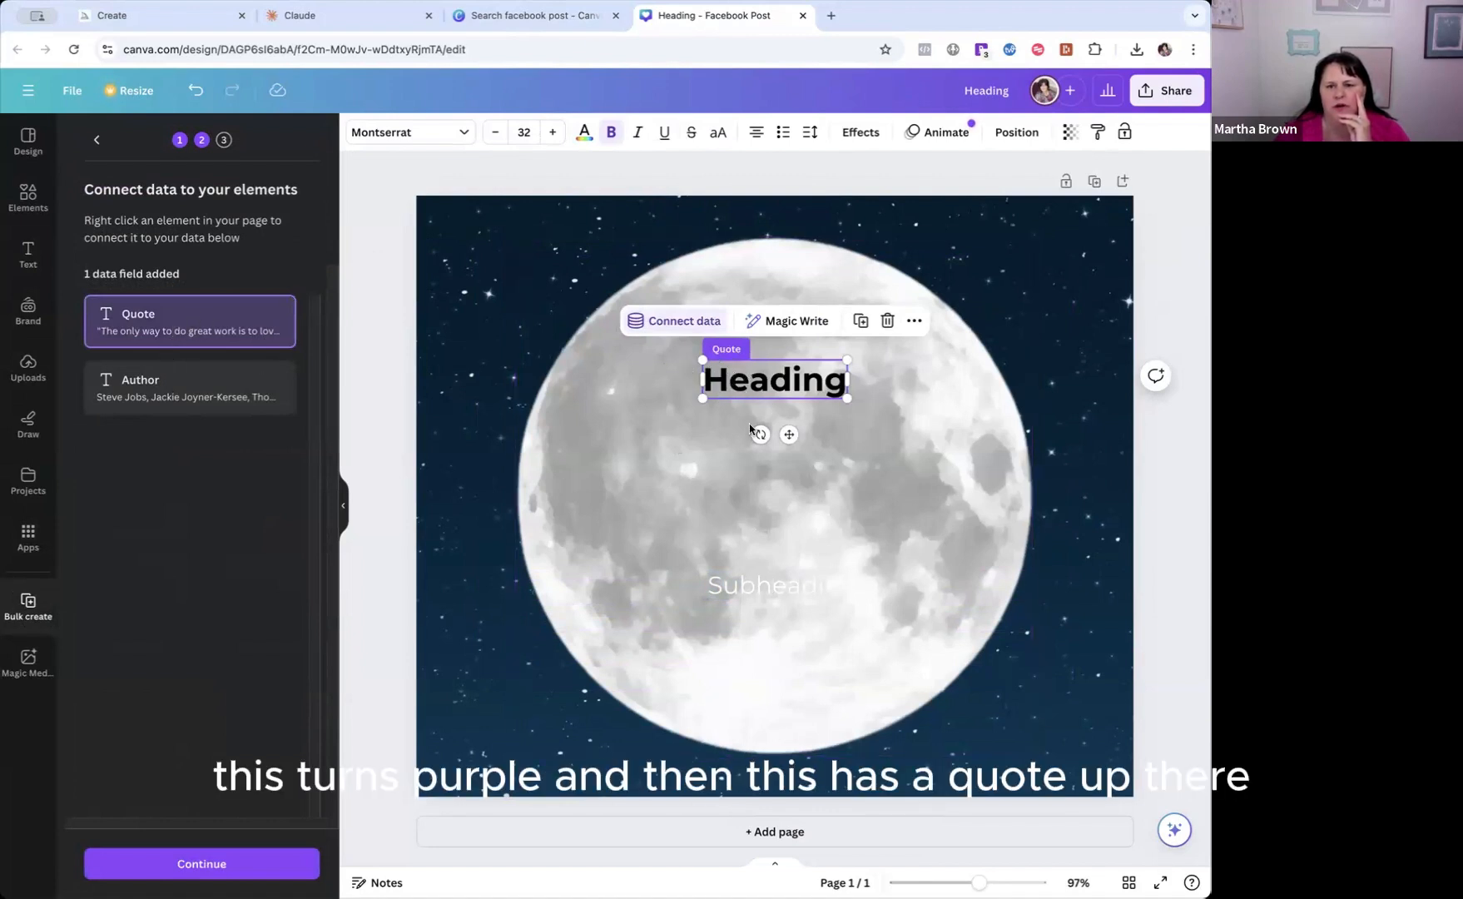
Connect the subheading text box on the lower part of the moon to the Author data field.
left_click(760, 584)
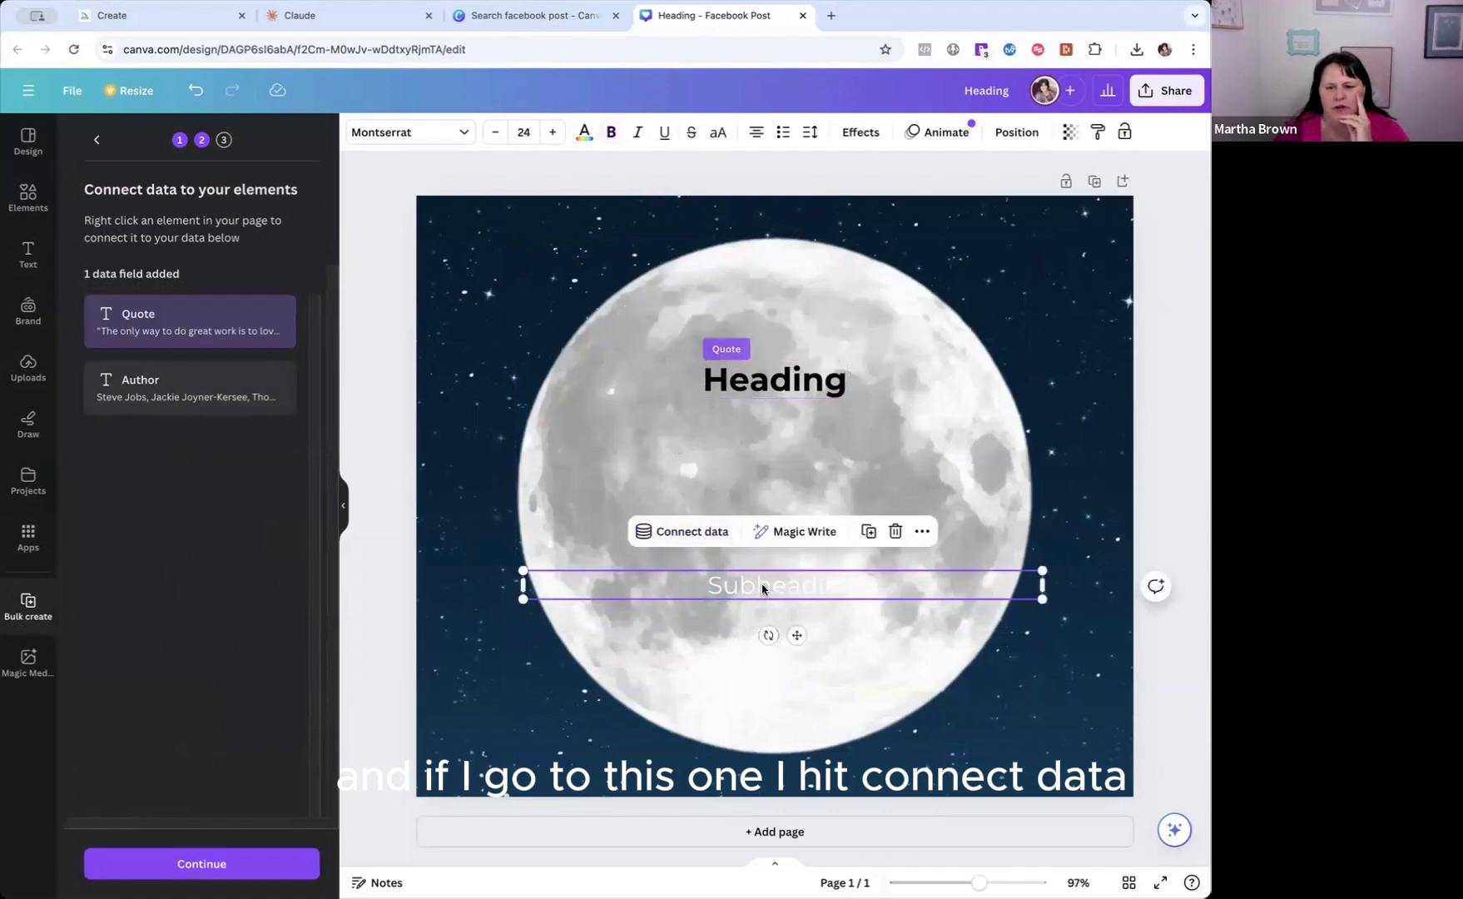
left_click(648, 532)
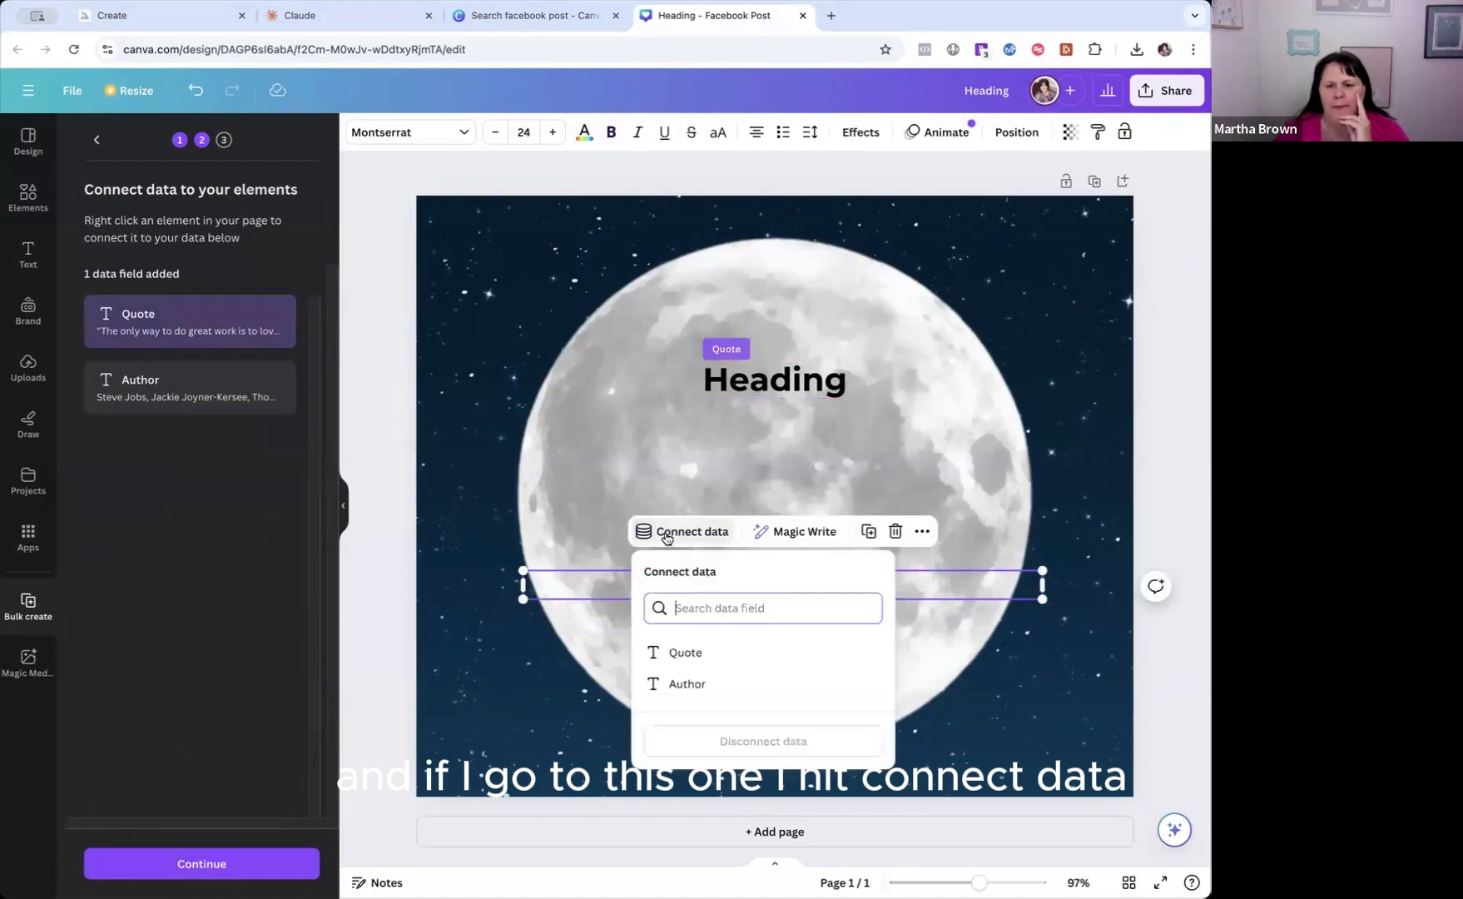
left_click(172, 392)
left_click(682, 533)
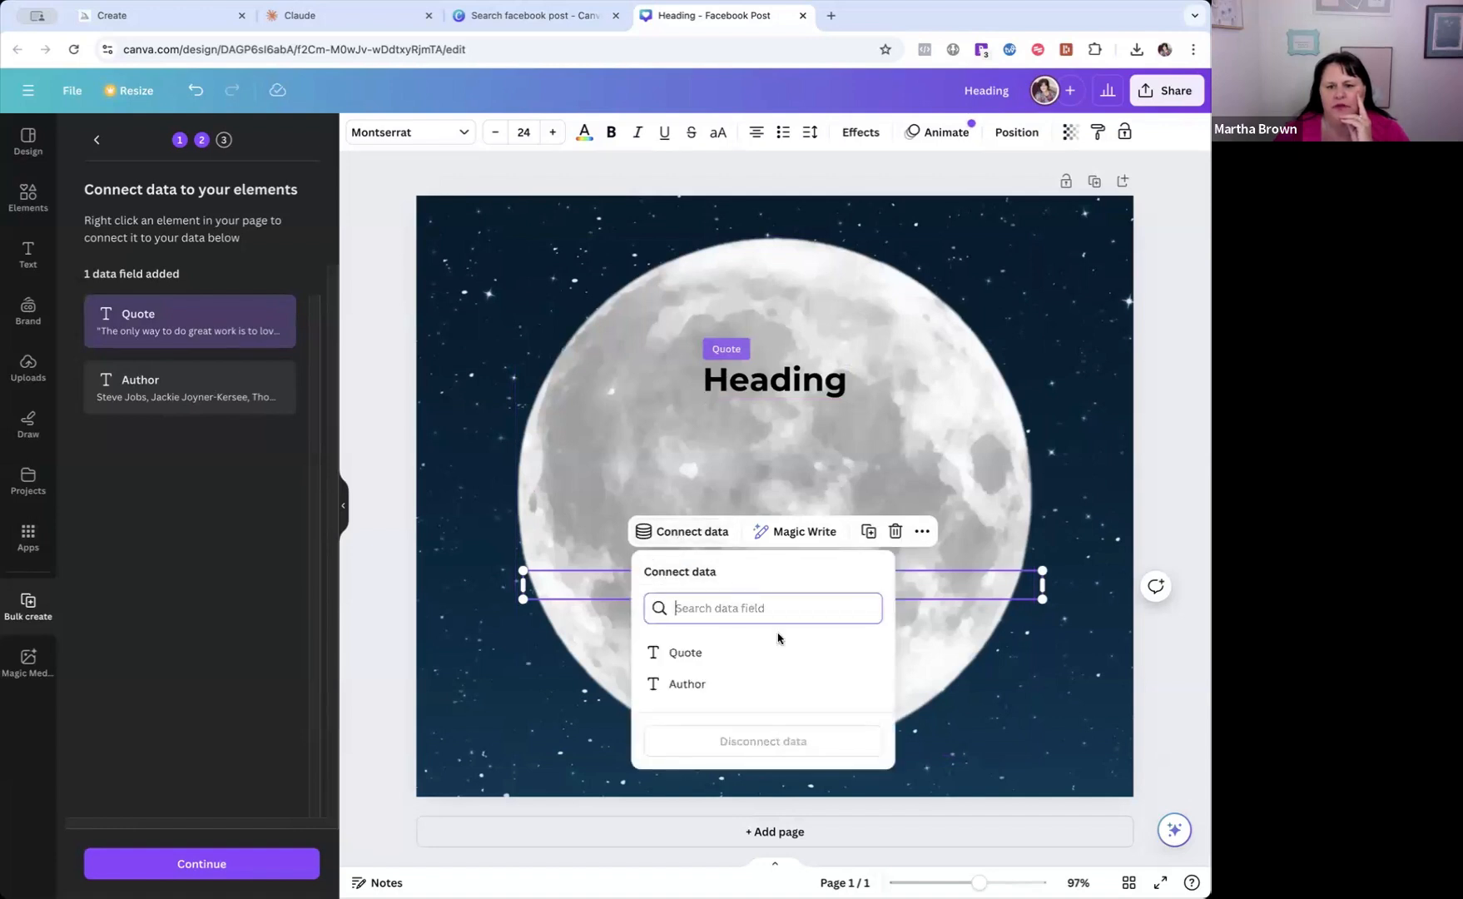
left_click(691, 683)
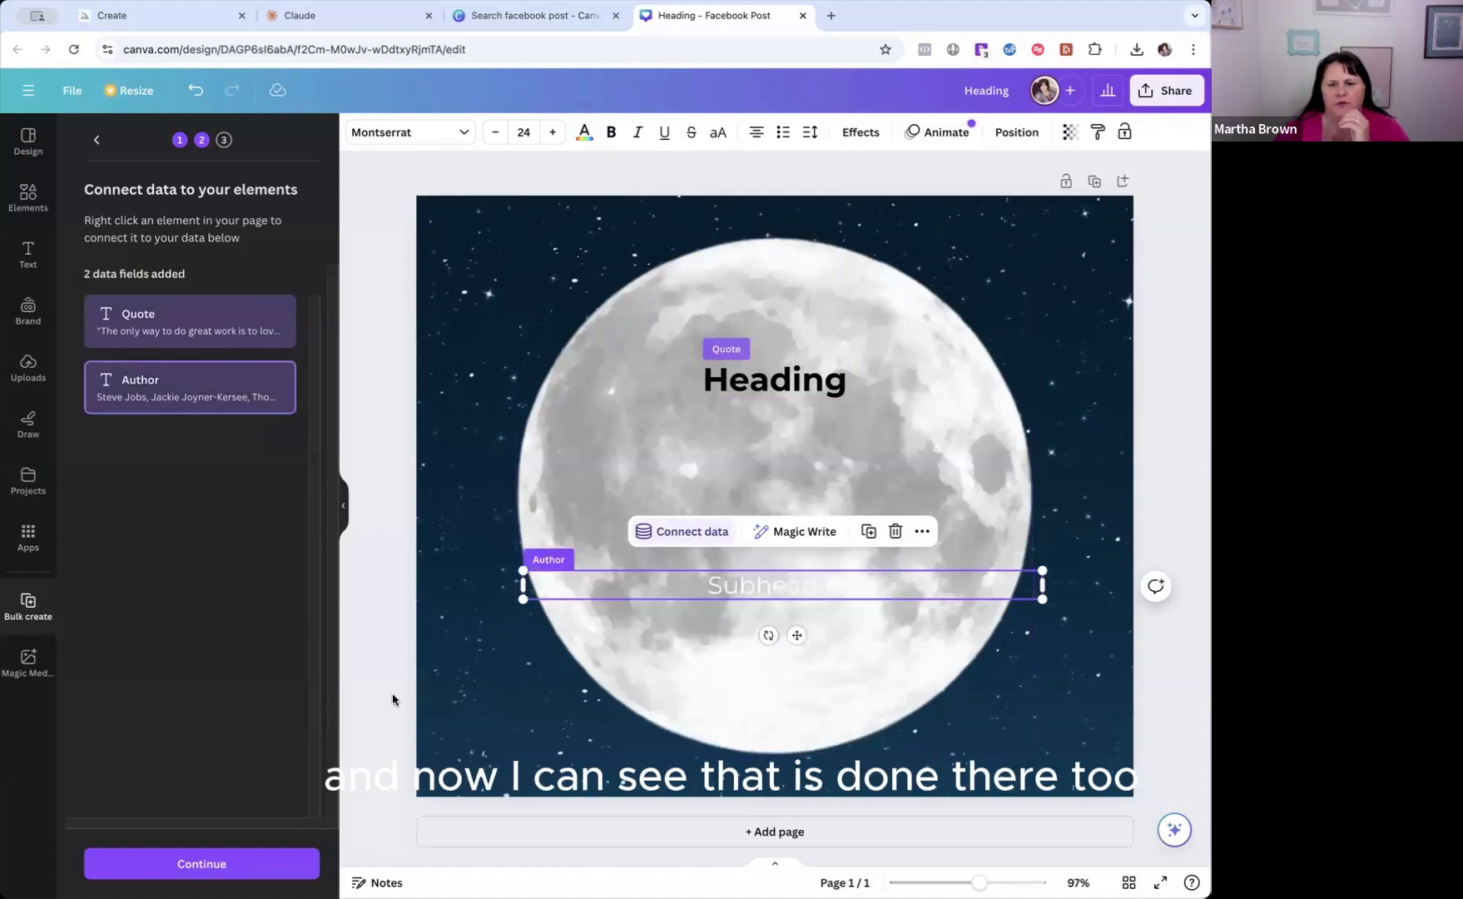
Continue to applying the data with all rows selected and generate the 30 designs.
left_click(204, 864)
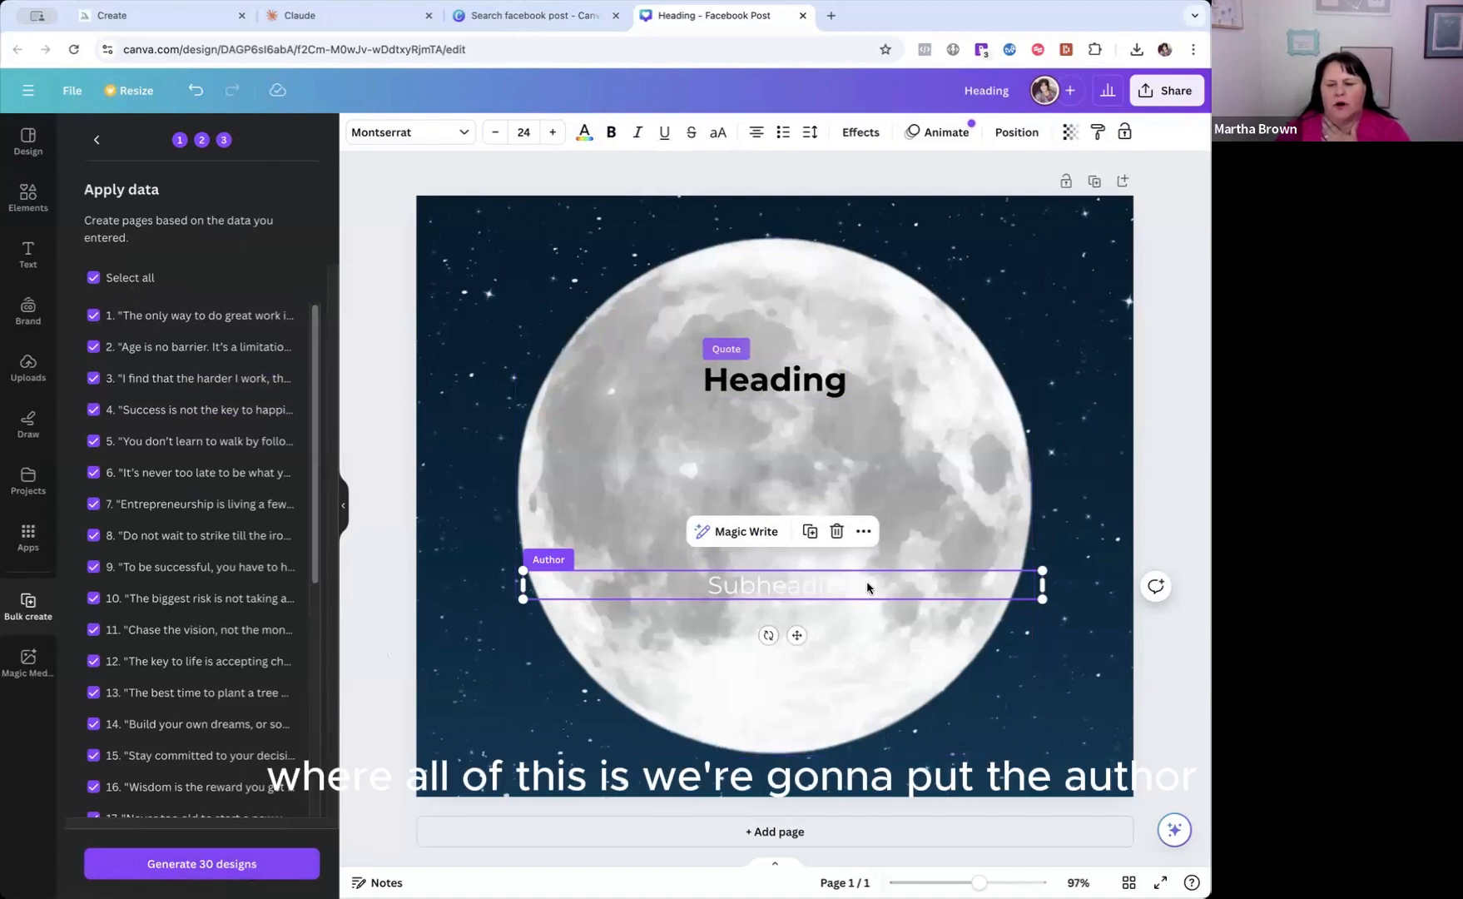
left_click(209, 866)
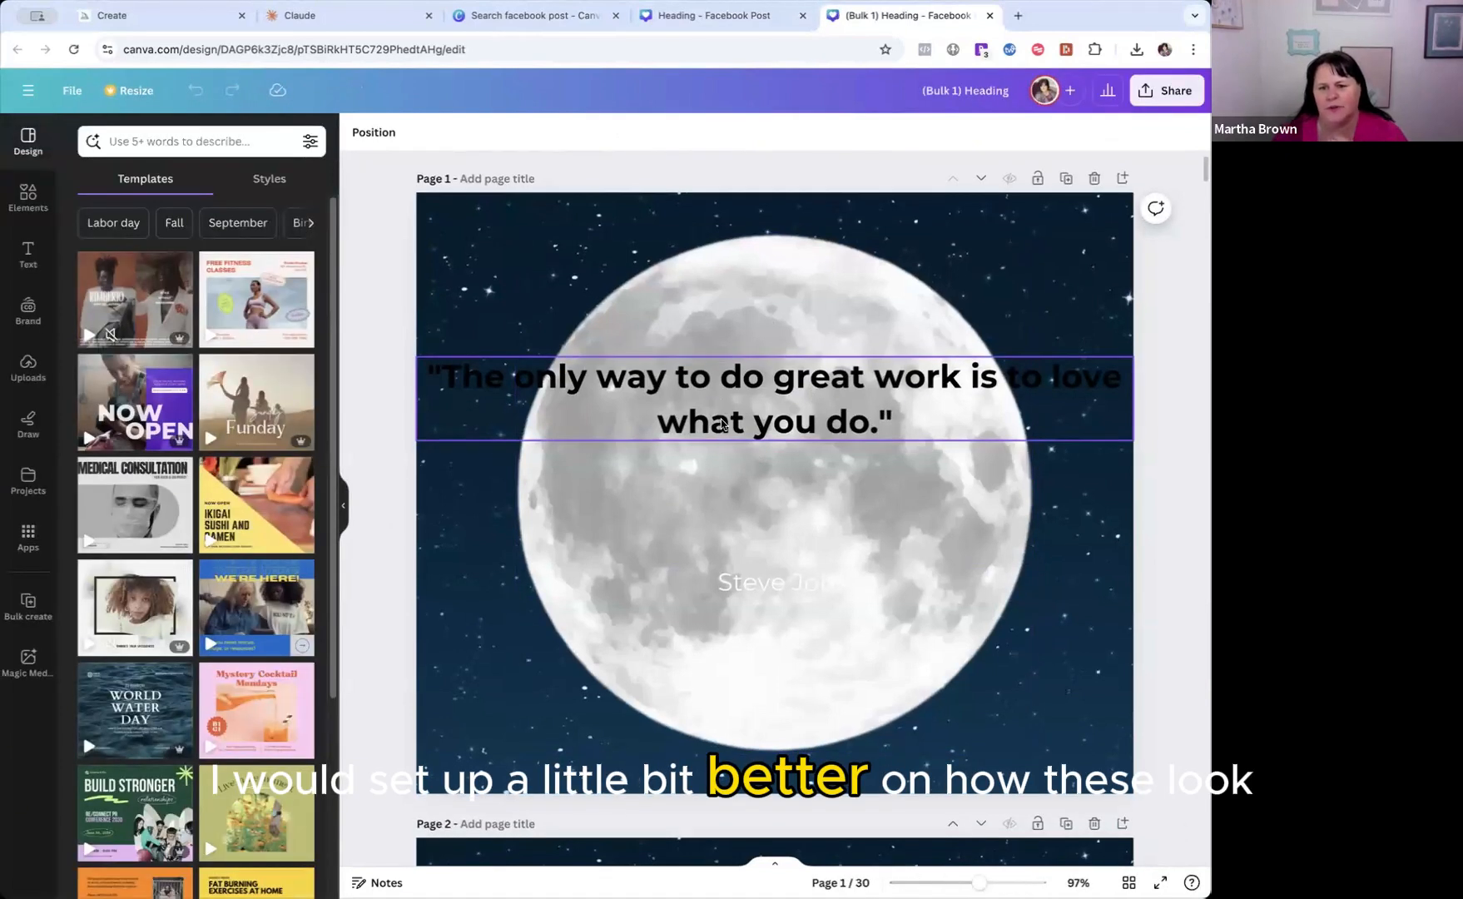
On page 4, narrow the quote's text box to fit inside the moon, centre it and move the author's name below it.
scroll(720, 424, "down", 1)
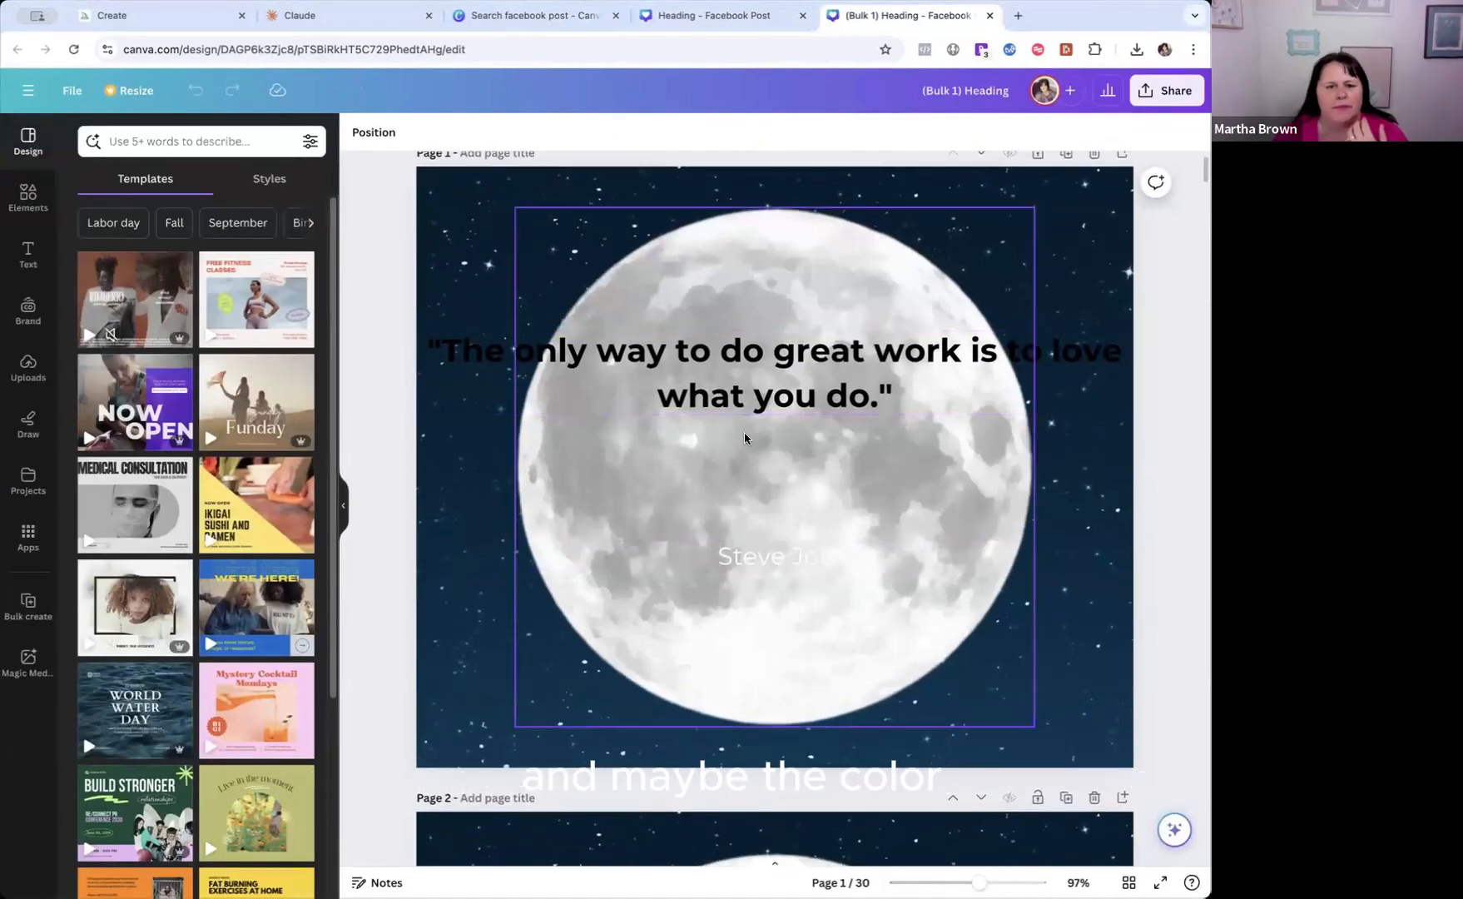
scroll(741, 439, "down", 6)
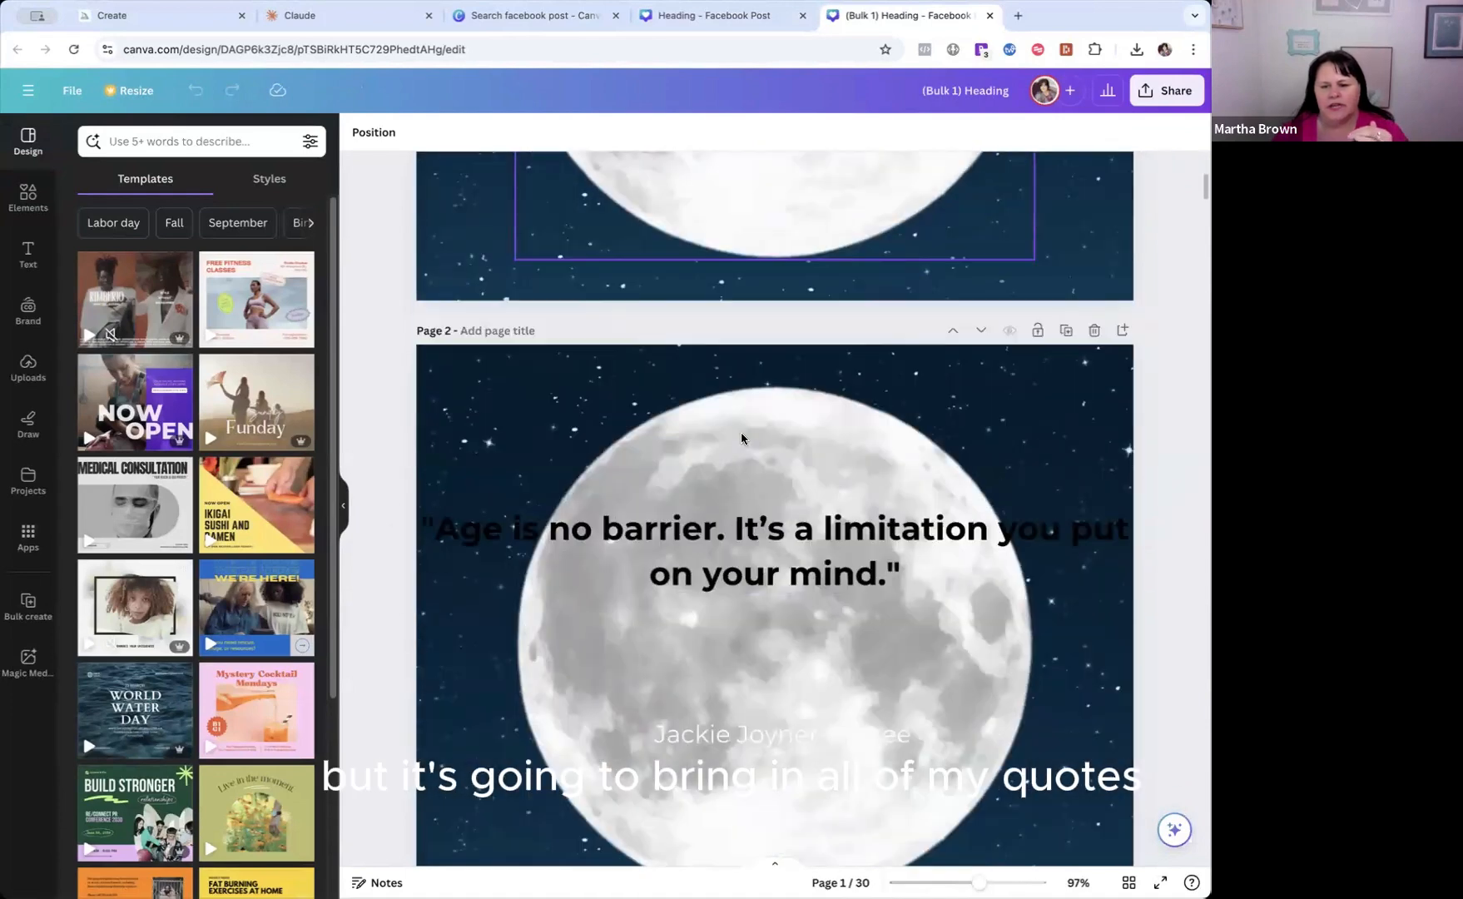
scroll(736, 450, "down", 3)
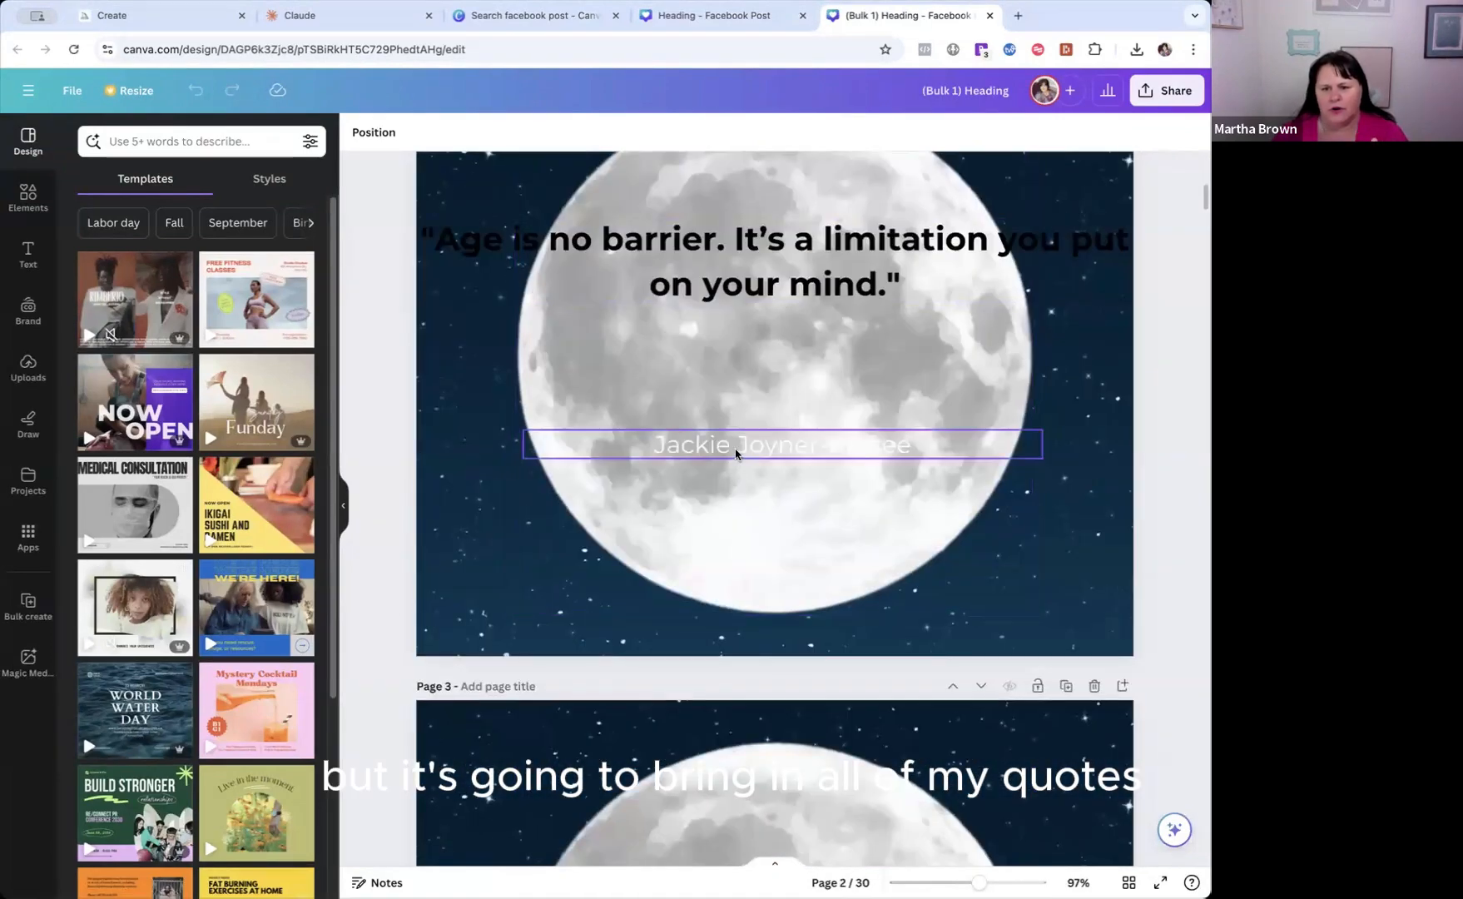
scroll(735, 453, "down", 6)
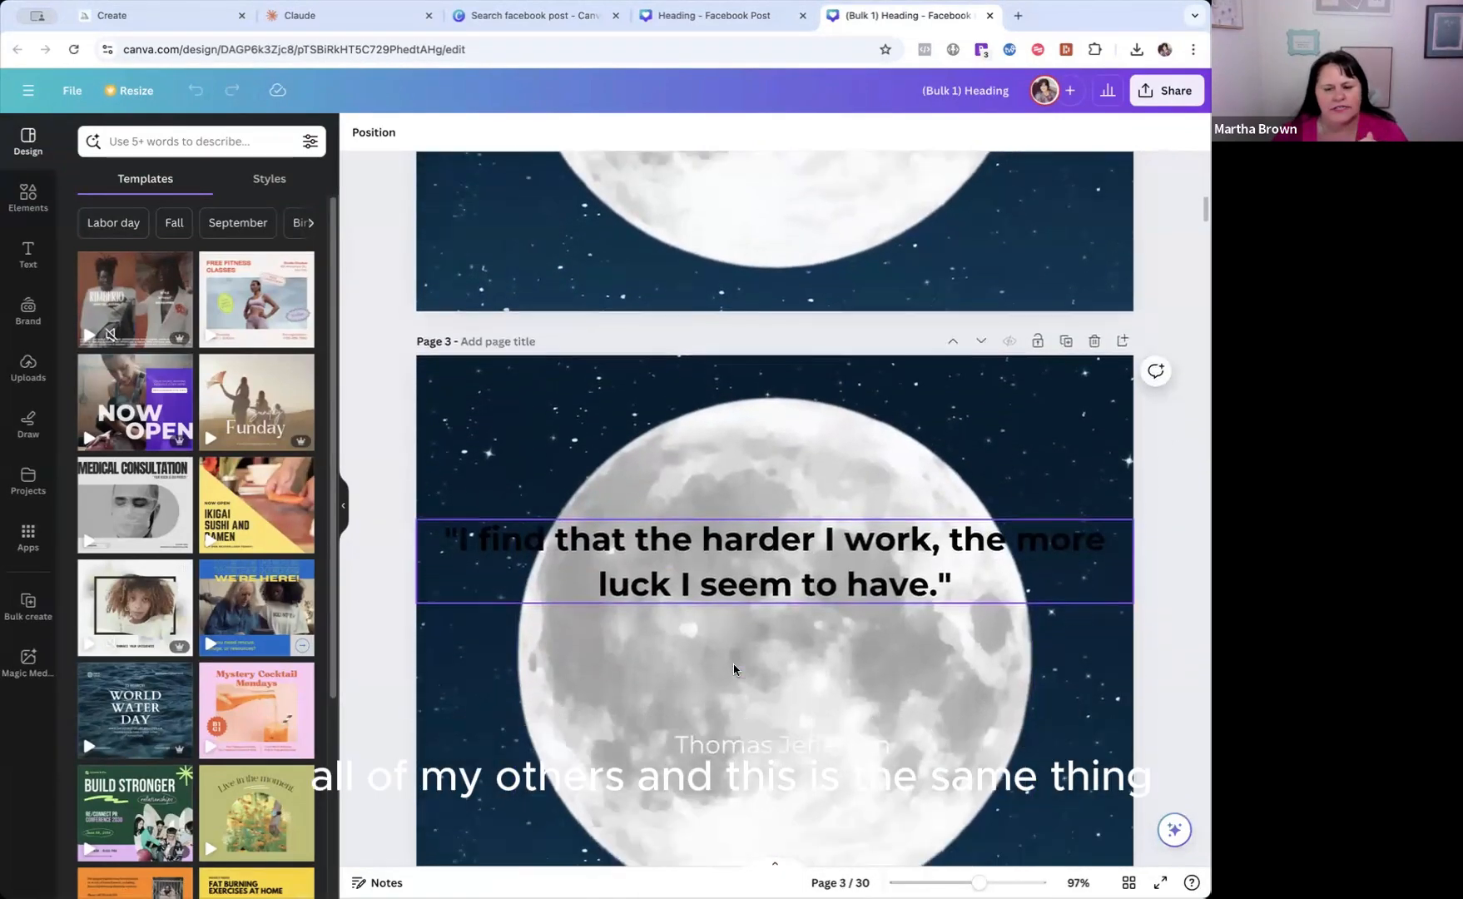
scroll(741, 603, "down", 6)
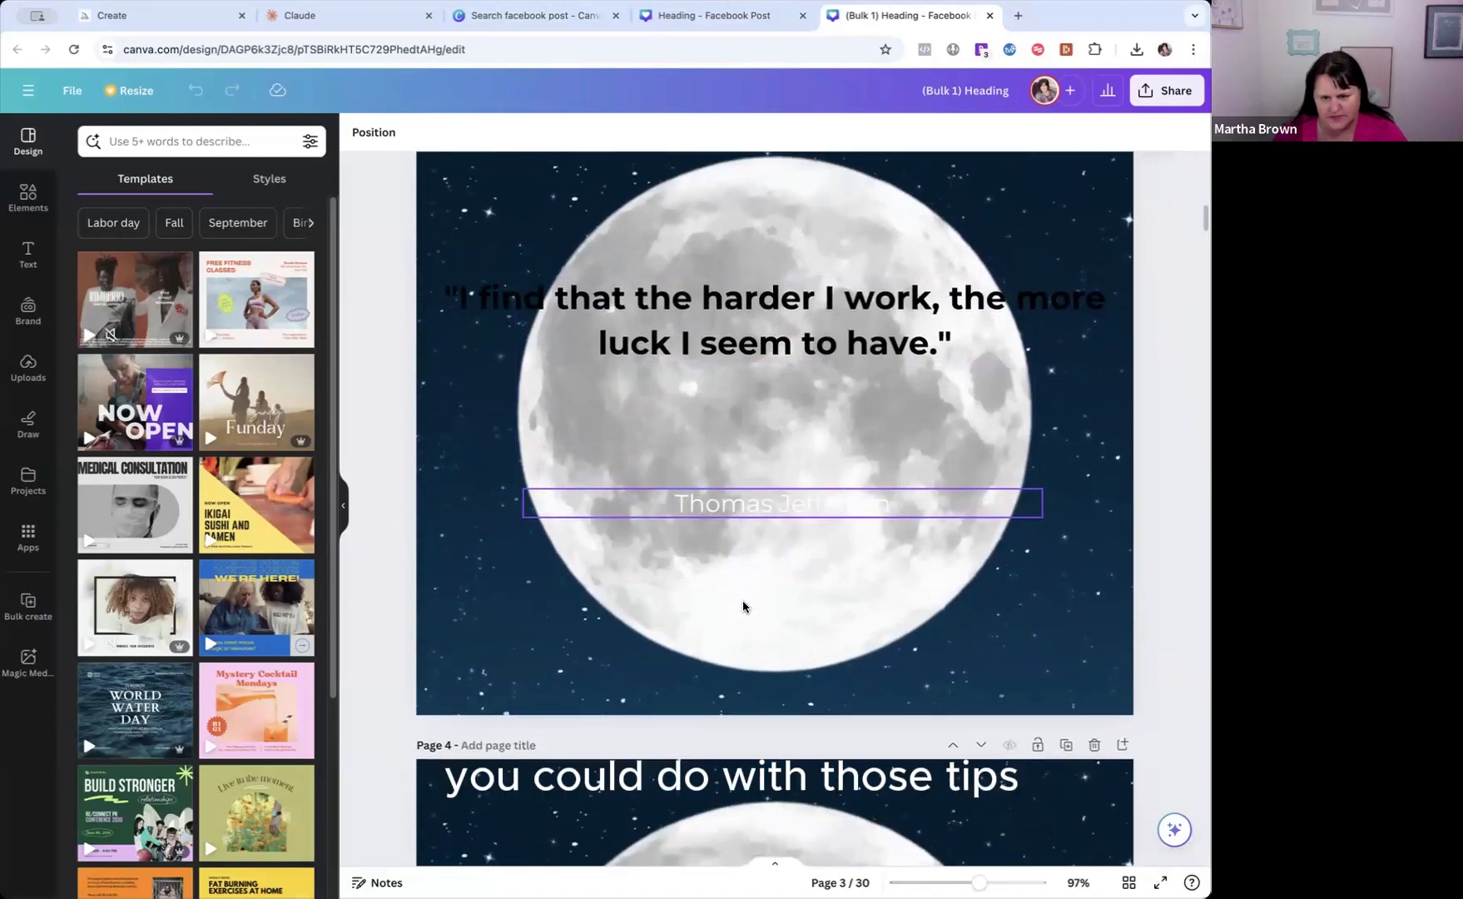
scroll(741, 604, "down", 1)
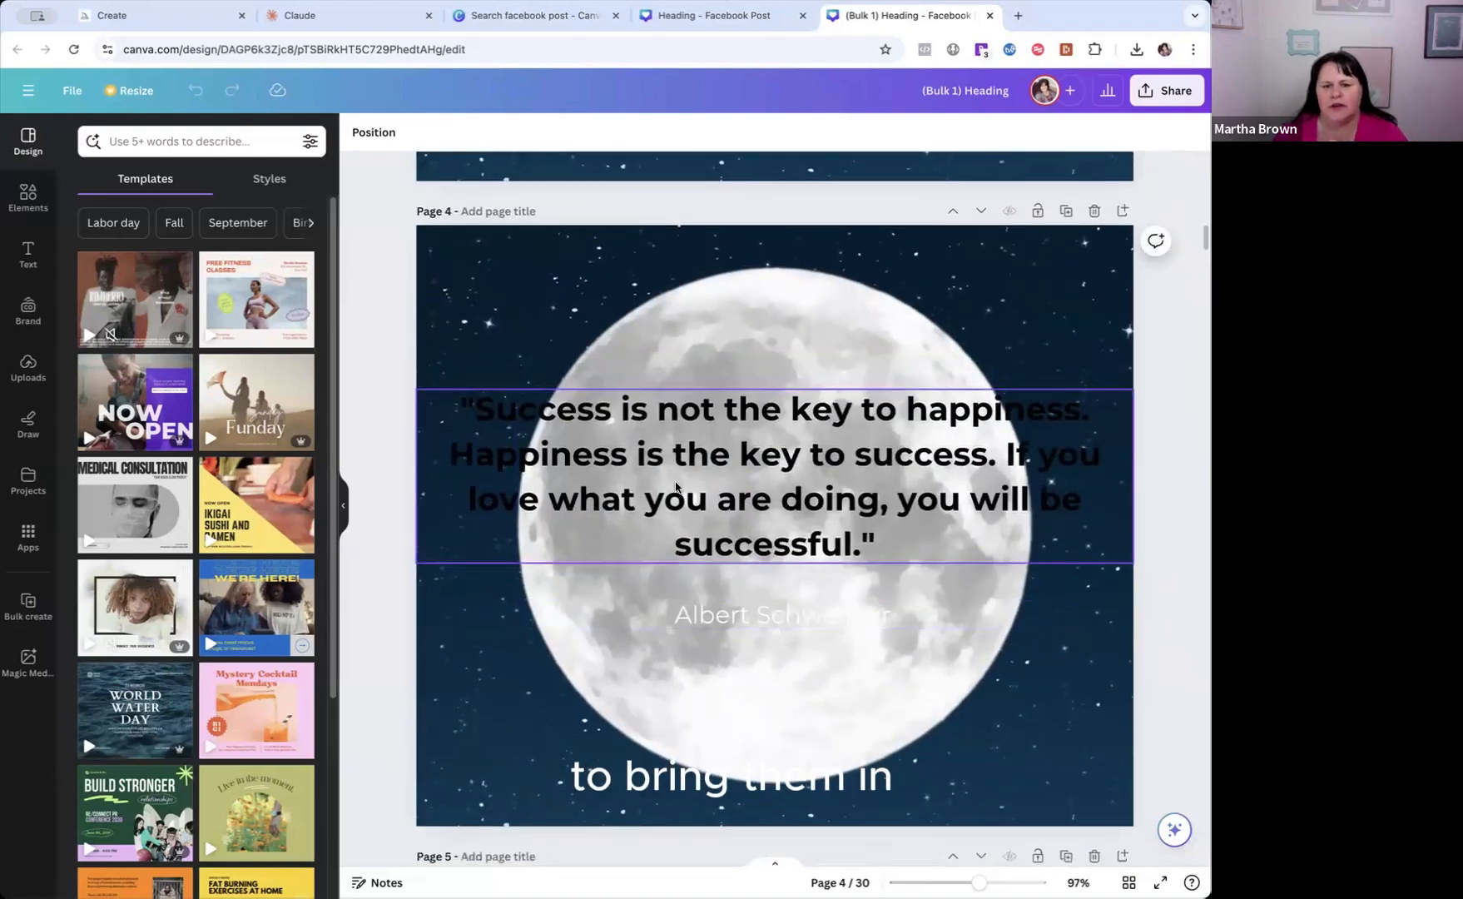
left_click(647, 496)
left_click_drag(1133, 477, 882, 477)
left_click_drag(675, 486, 804, 468)
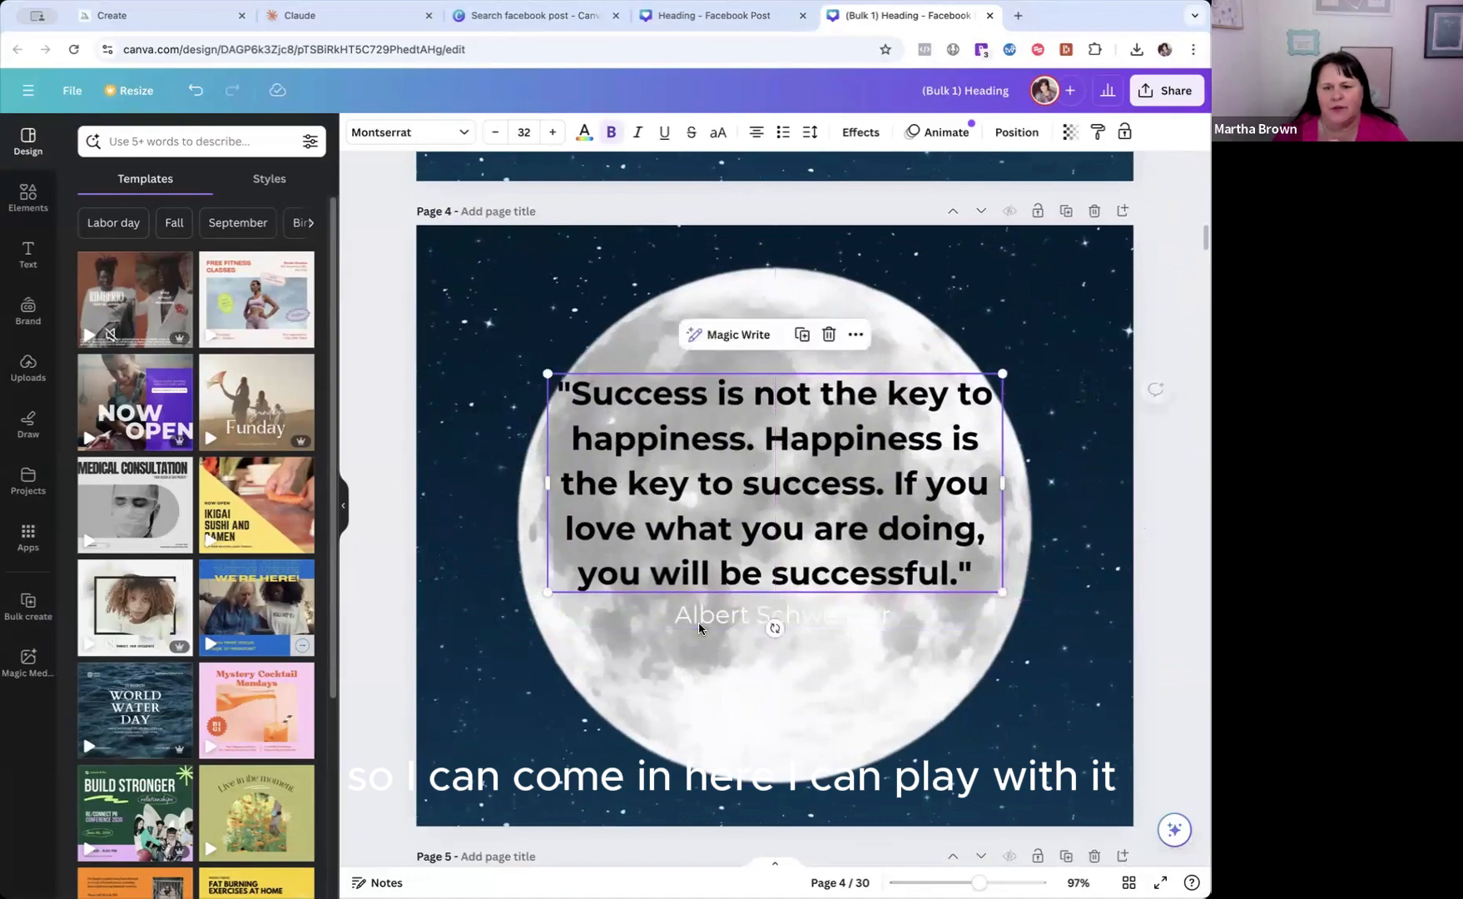
left_click_drag(709, 619, 711, 681)
On page 6, narrow the quote's text box to fit inside the moon and centre it above the author's name.
scroll(804, 649, "down", 10)
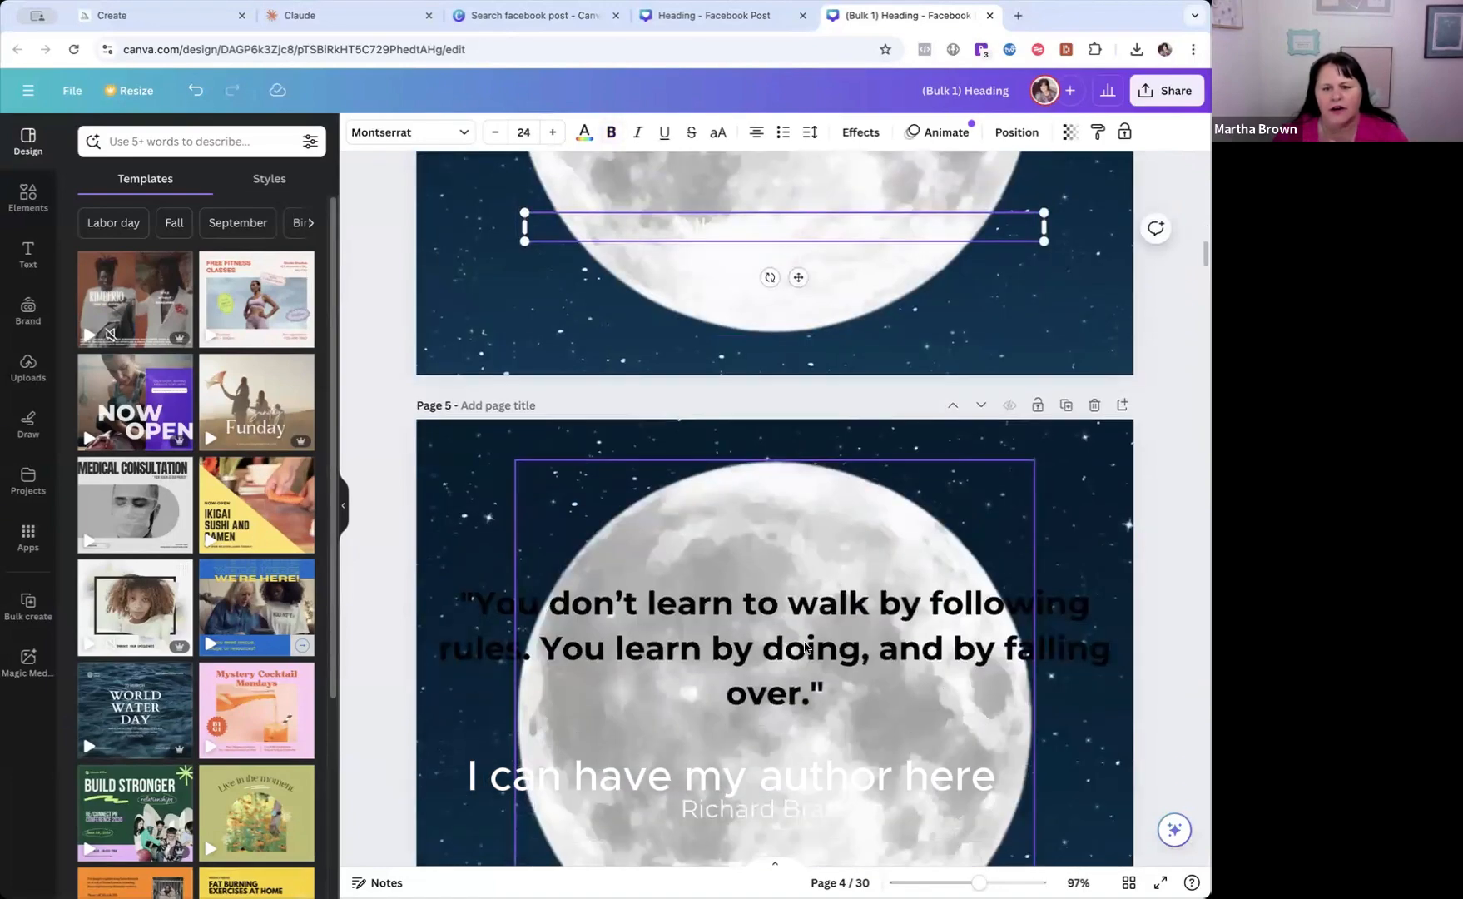
scroll(804, 648, "down", 8)
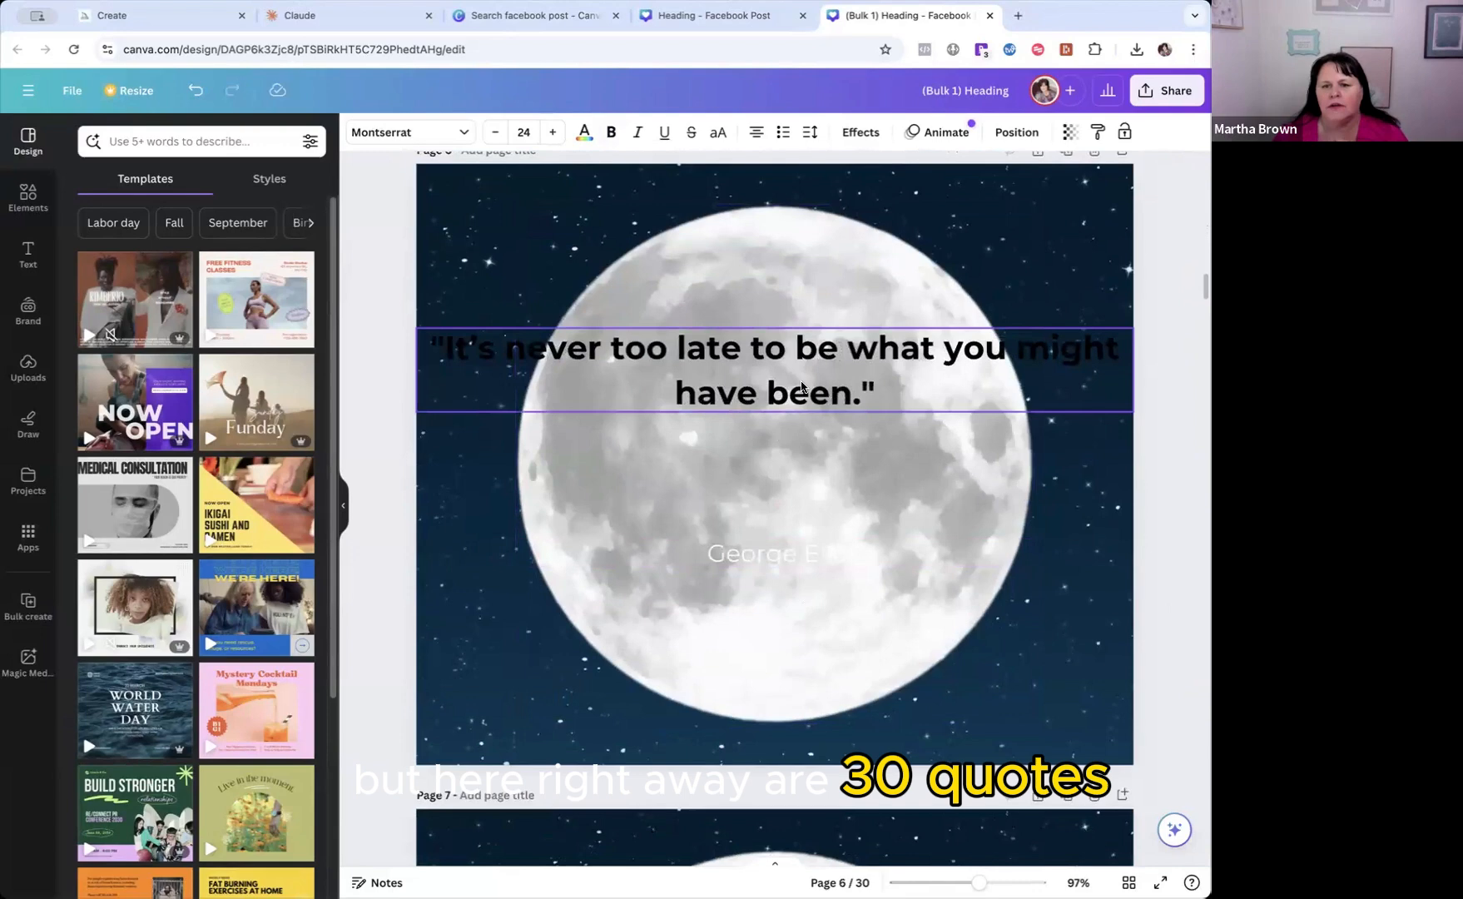
left_click(801, 387)
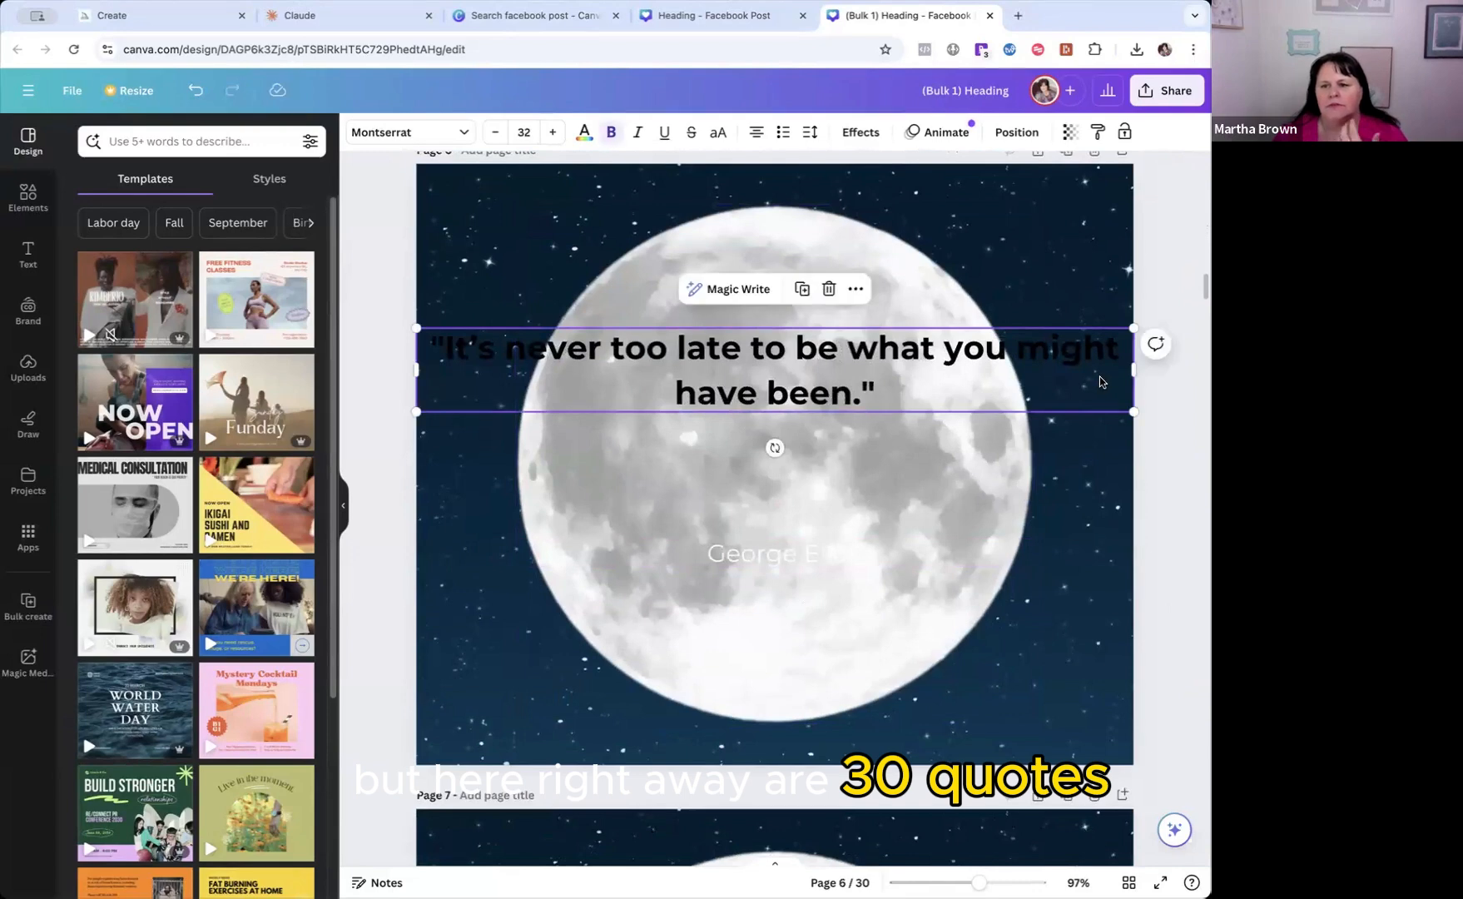
left_click_drag(1129, 374, 881, 370)
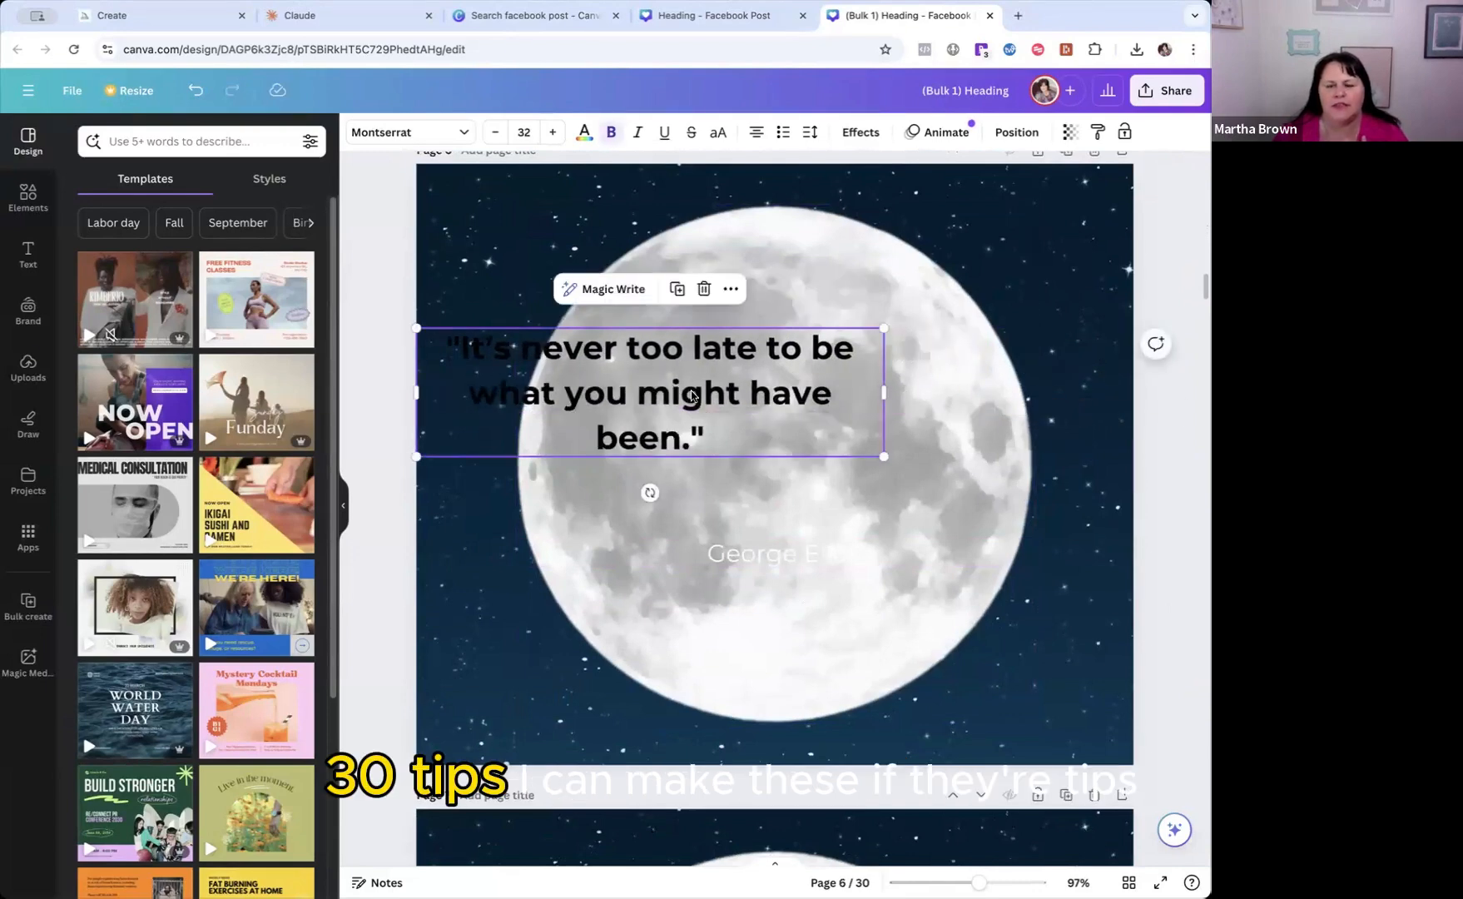
left_click_drag(674, 390, 806, 424)
Return to page 1 of the generated designs and open its page title for editing.
scroll(824, 499, "up", 2)
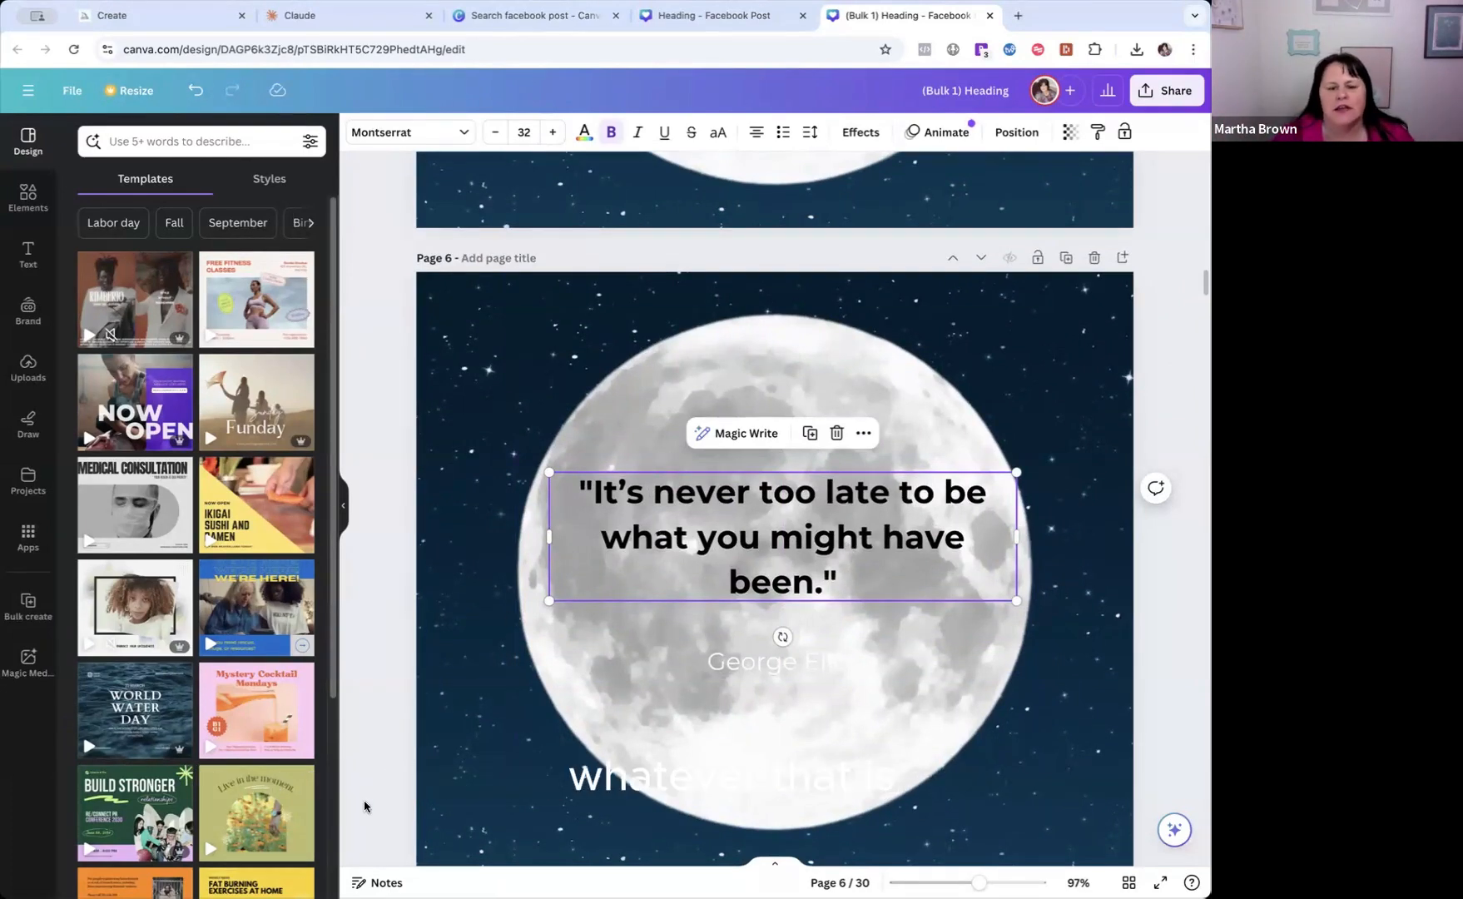
scroll(384, 786, "up", 10)
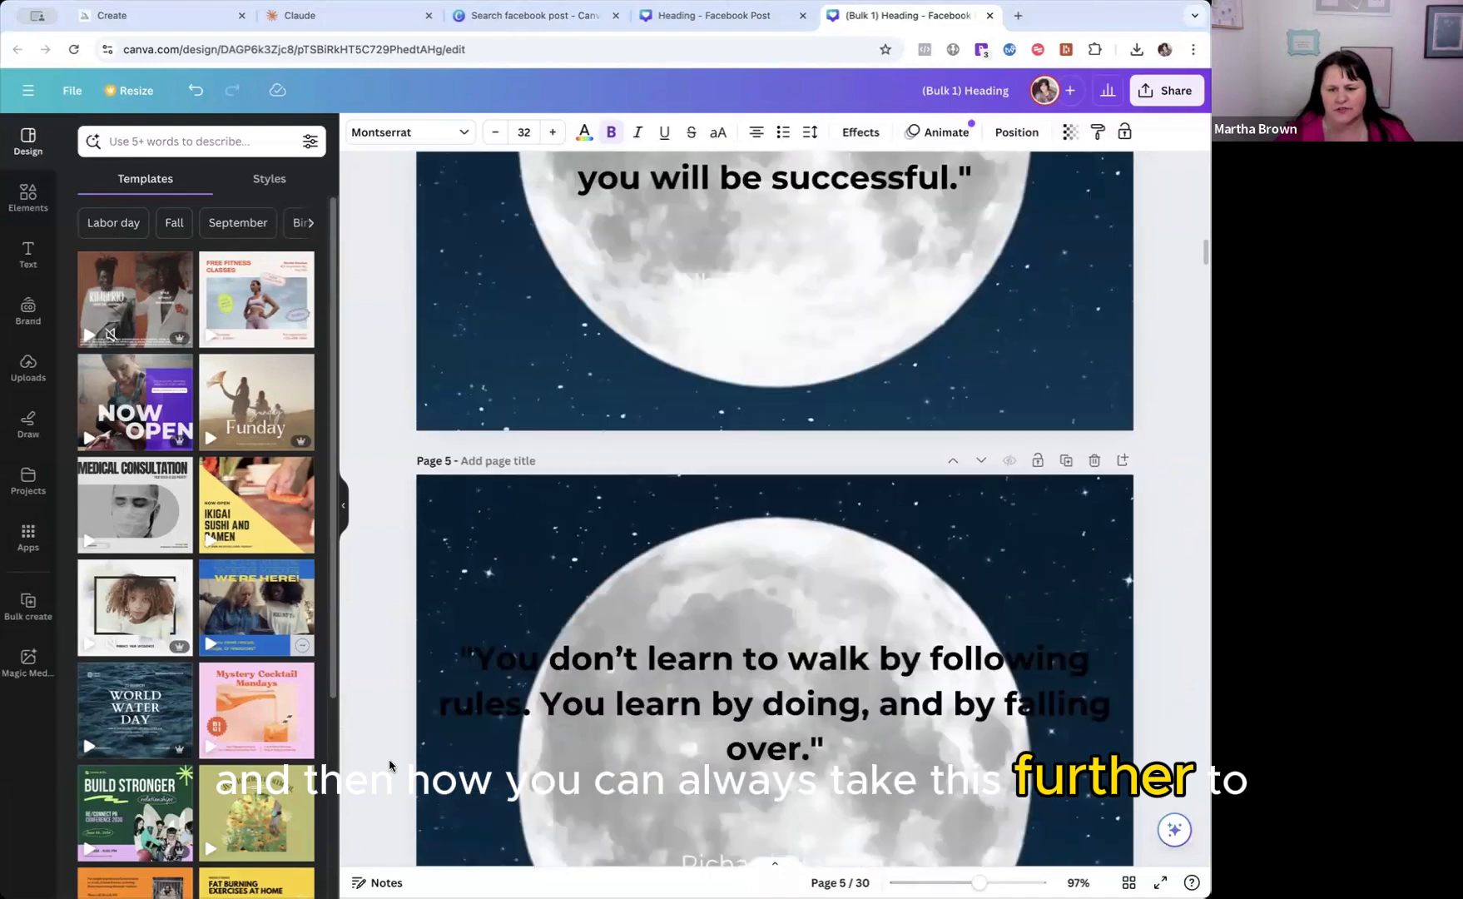
scroll(389, 765, "up", 15)
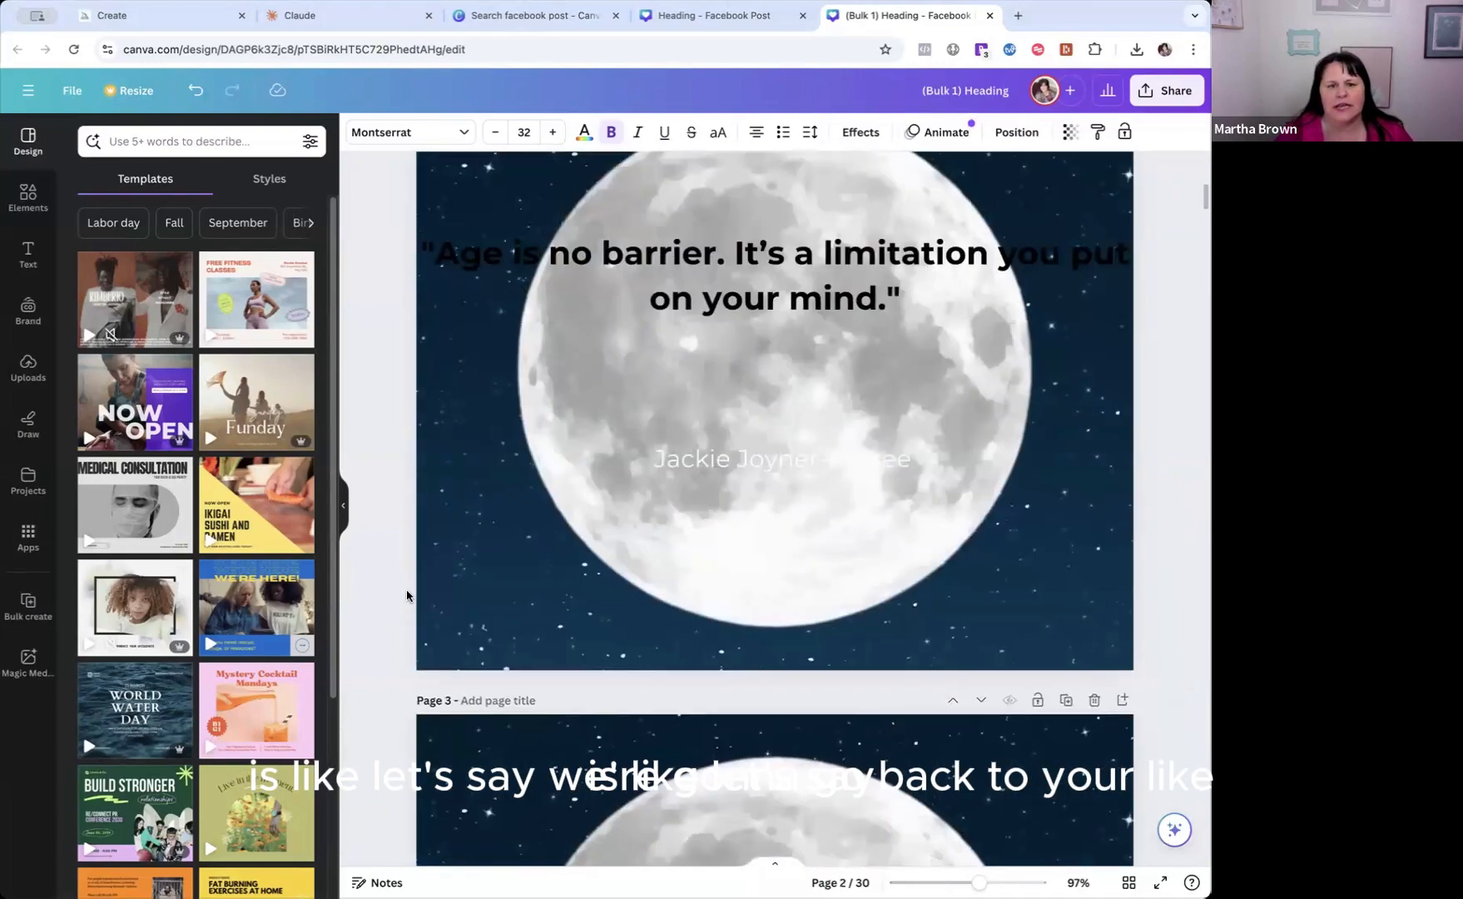
scroll(397, 592, "up", 1)
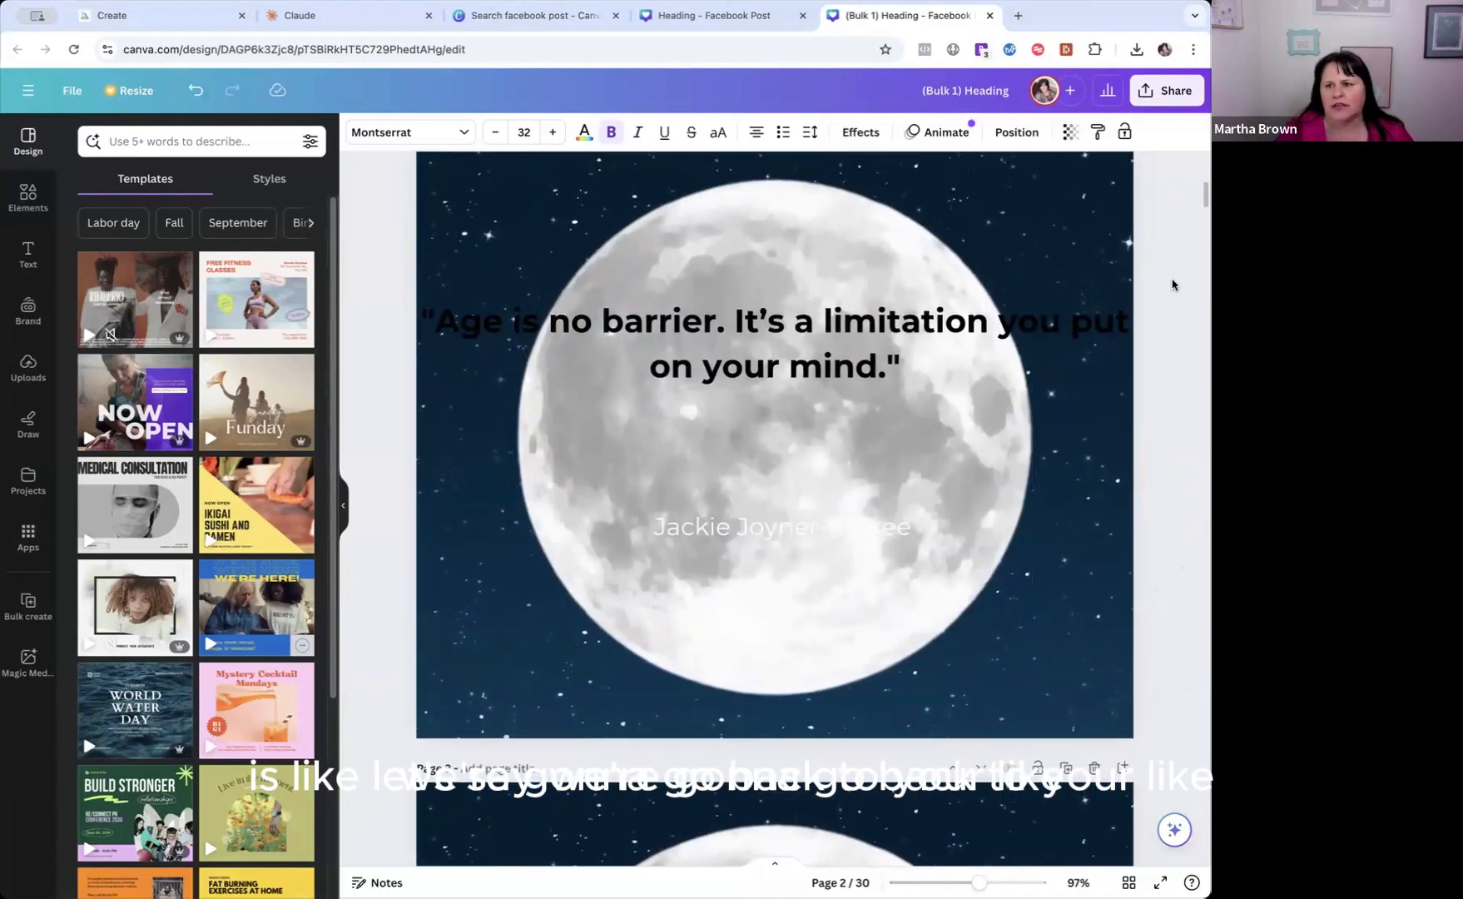
scroll(986, 499, "up", 10)
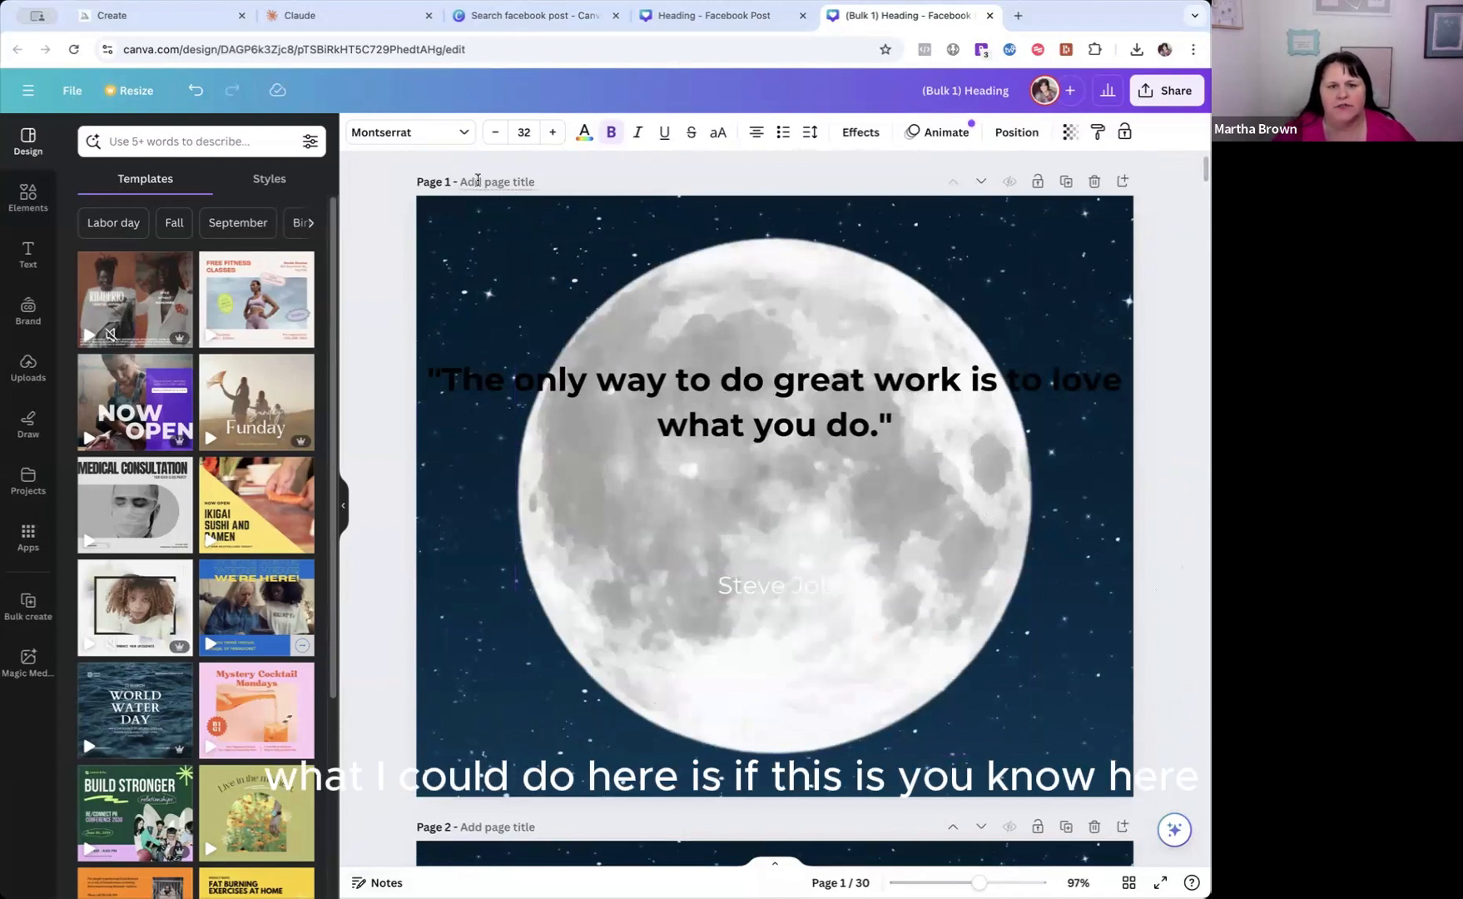
left_click(463, 180)
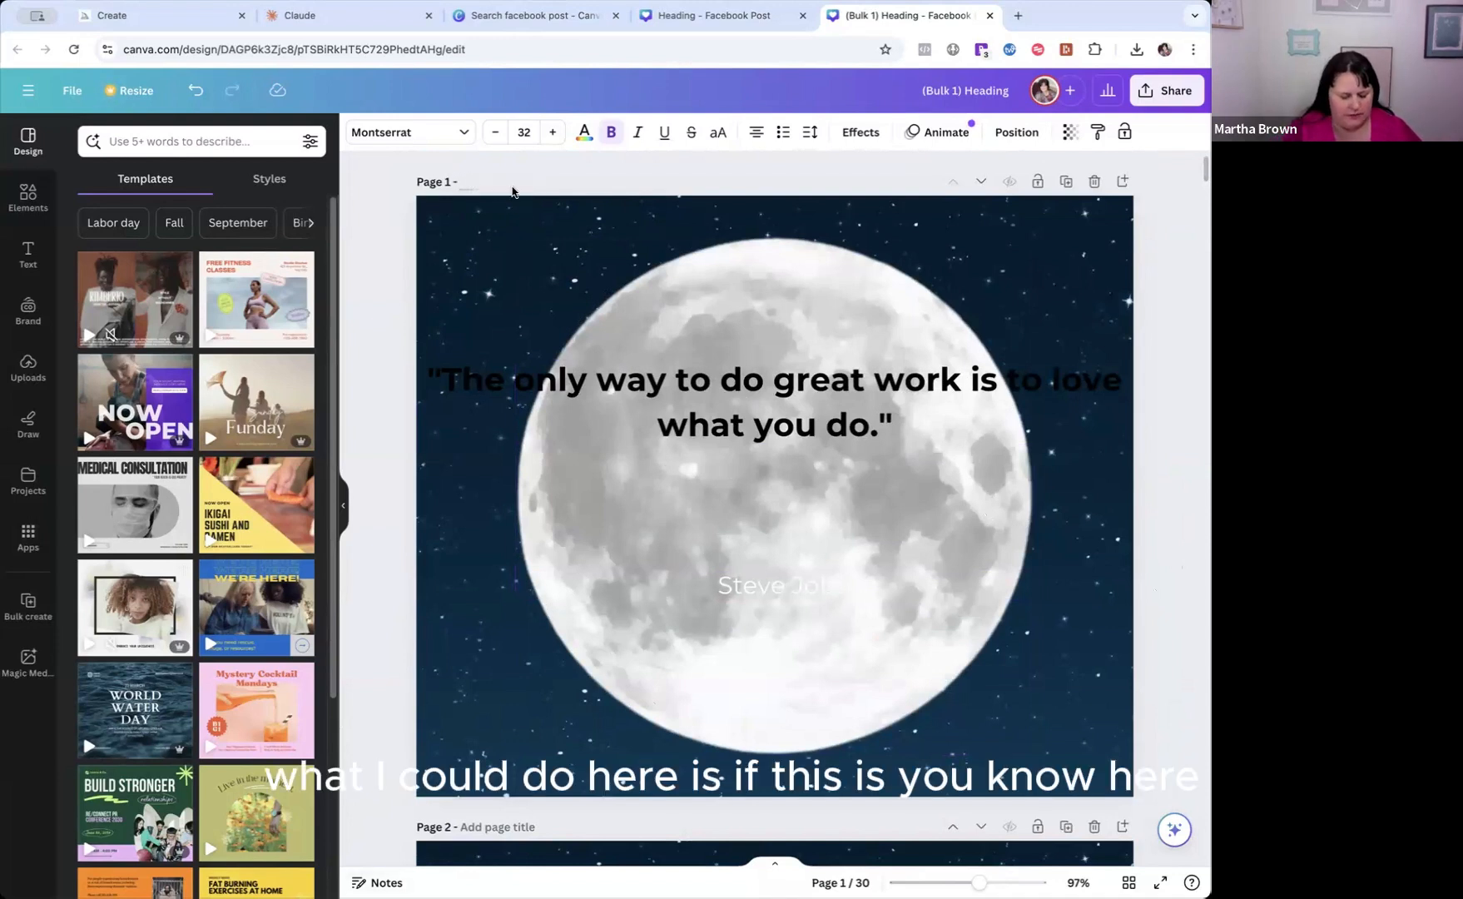
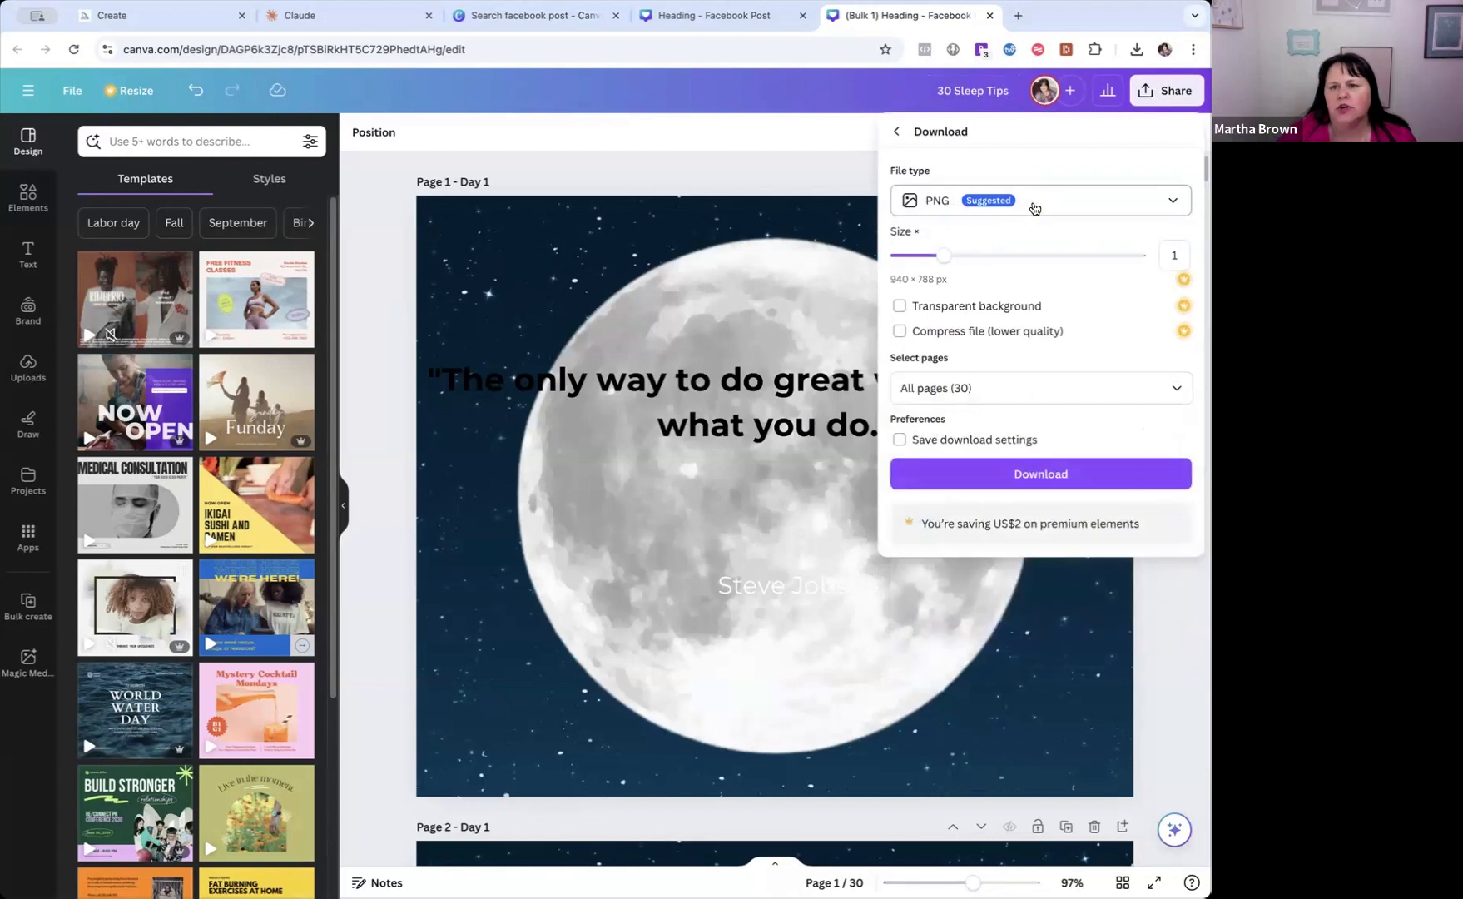
Look through the available download file types, keep PNG, and return to the design's sharing options.
left_click(1031, 208)
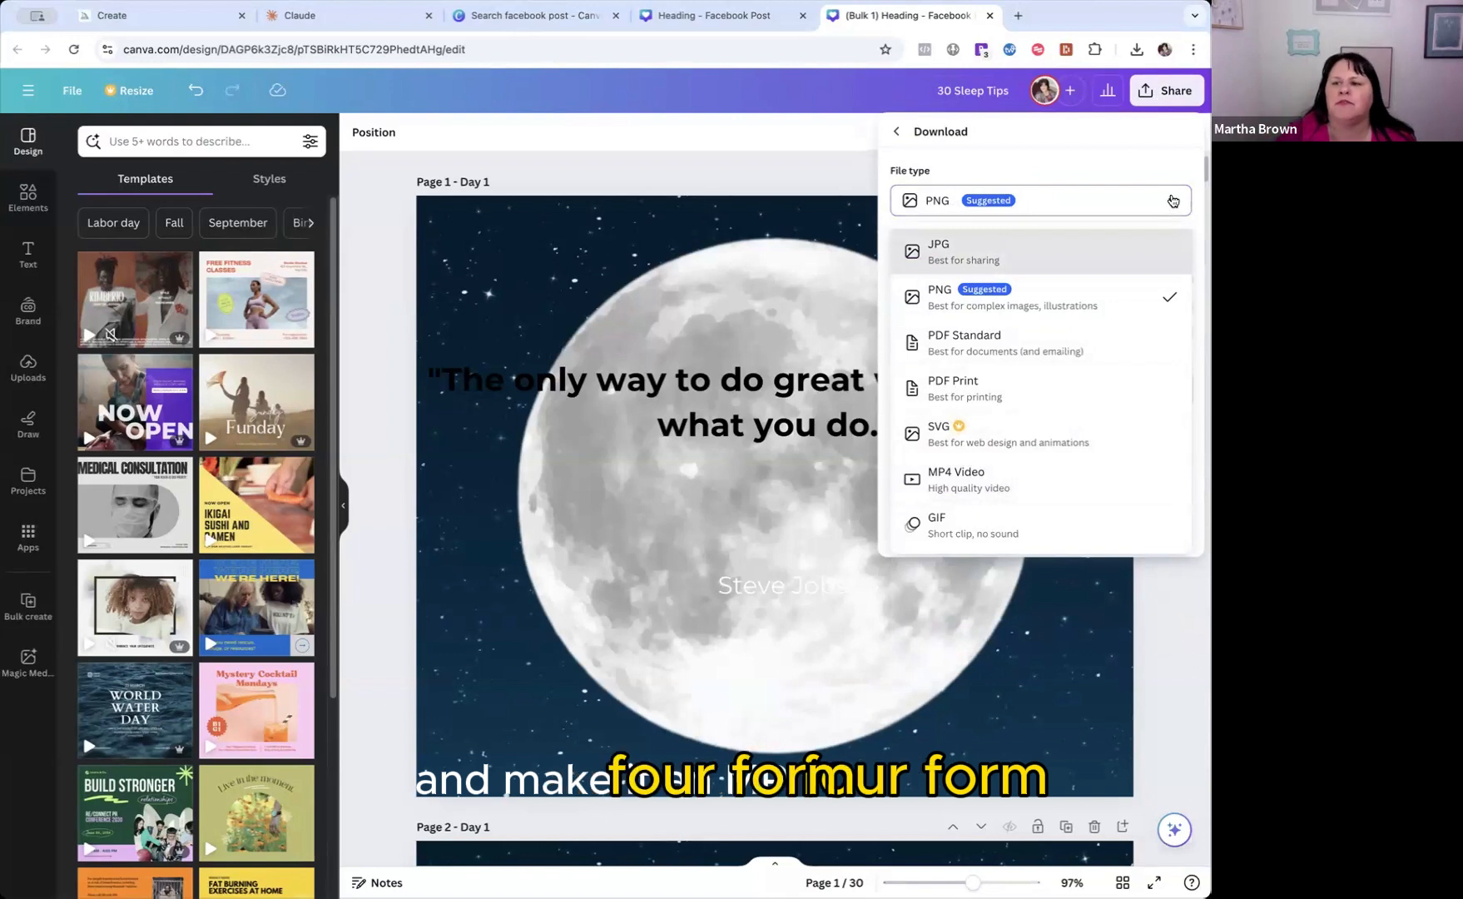
left_click(1171, 201)
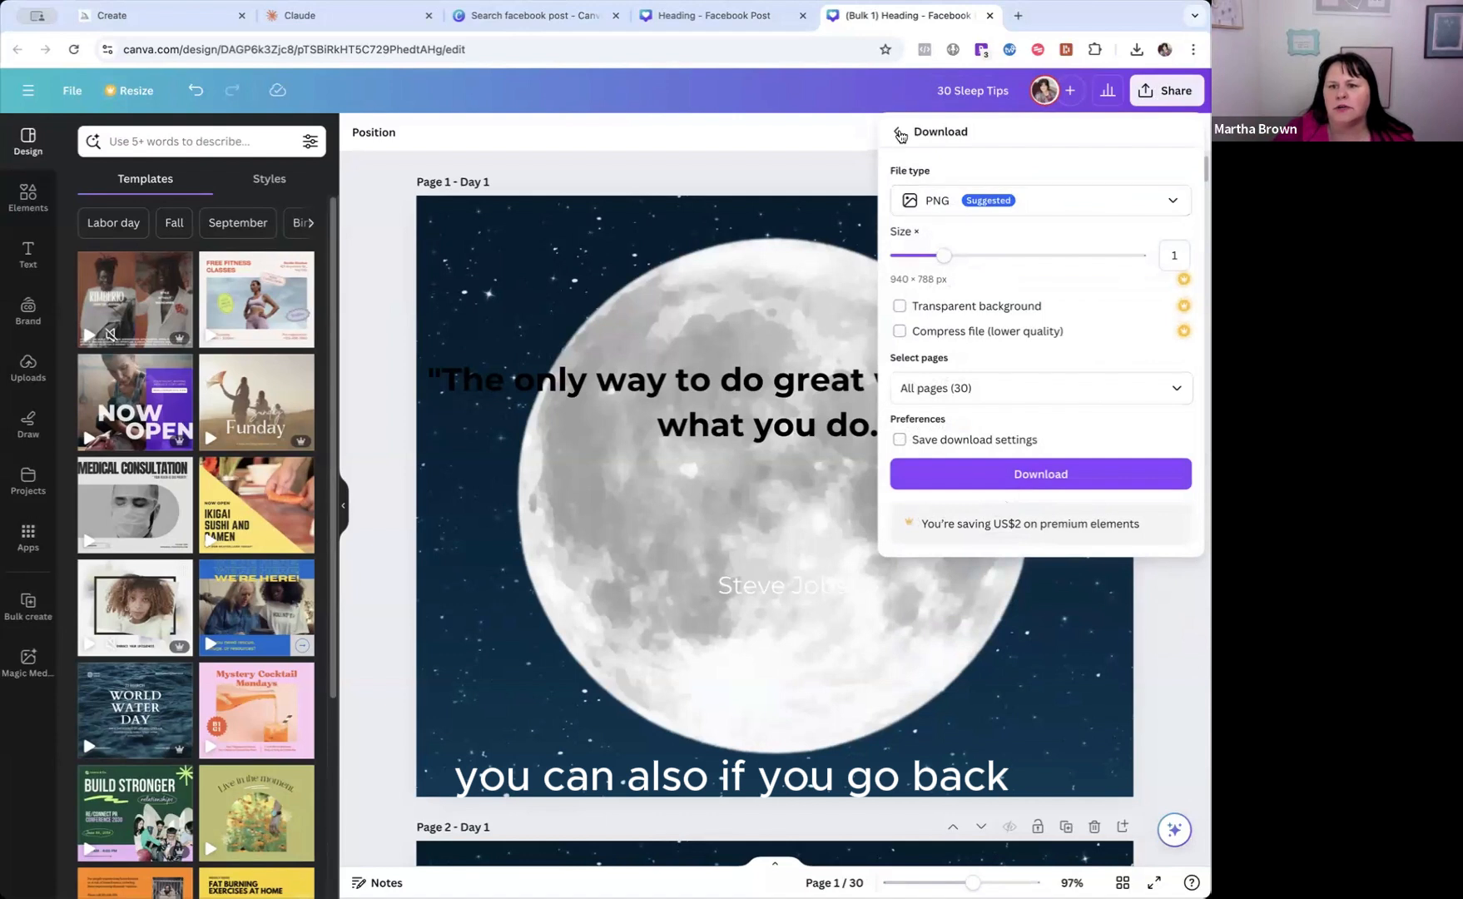
left_click(899, 133)
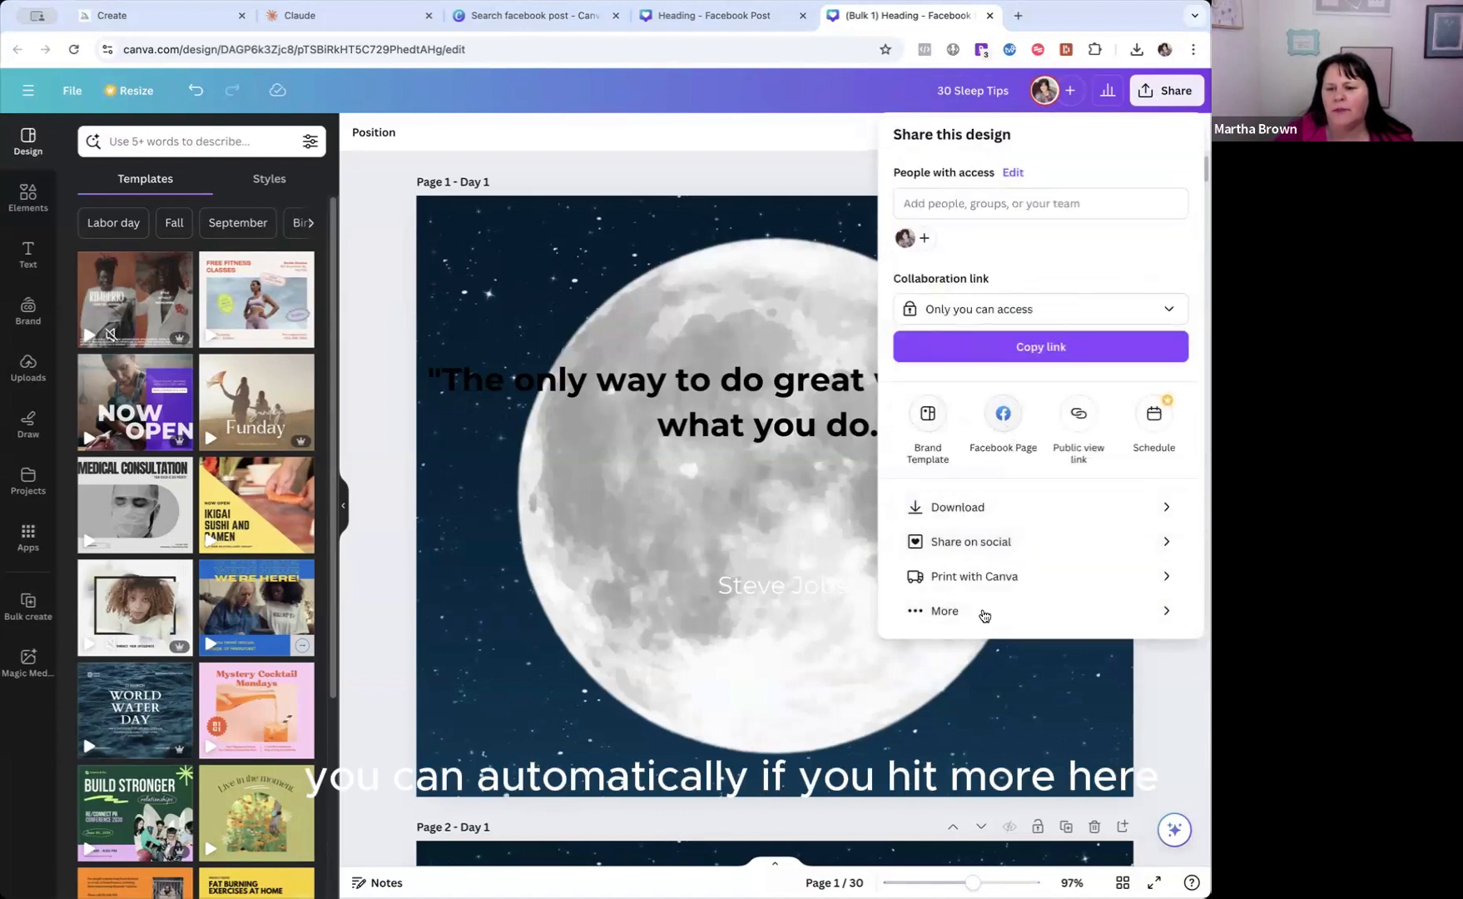
From all sharing options, pick Facebook Page, connect the Facebook account and choose the coaching business page.
left_click(946, 614)
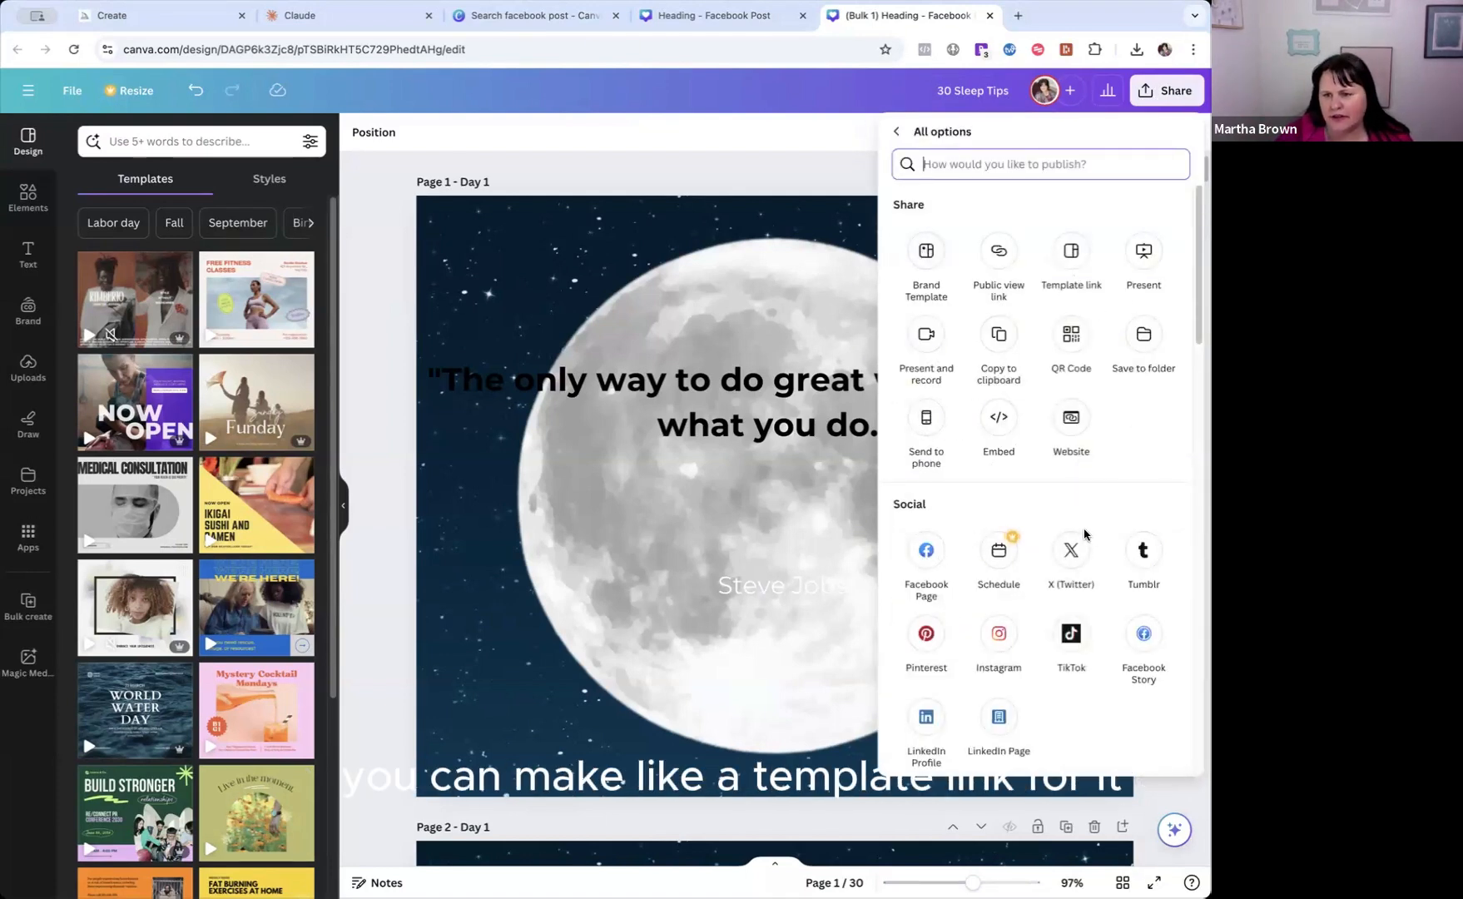
scroll(1069, 528, "down", 2)
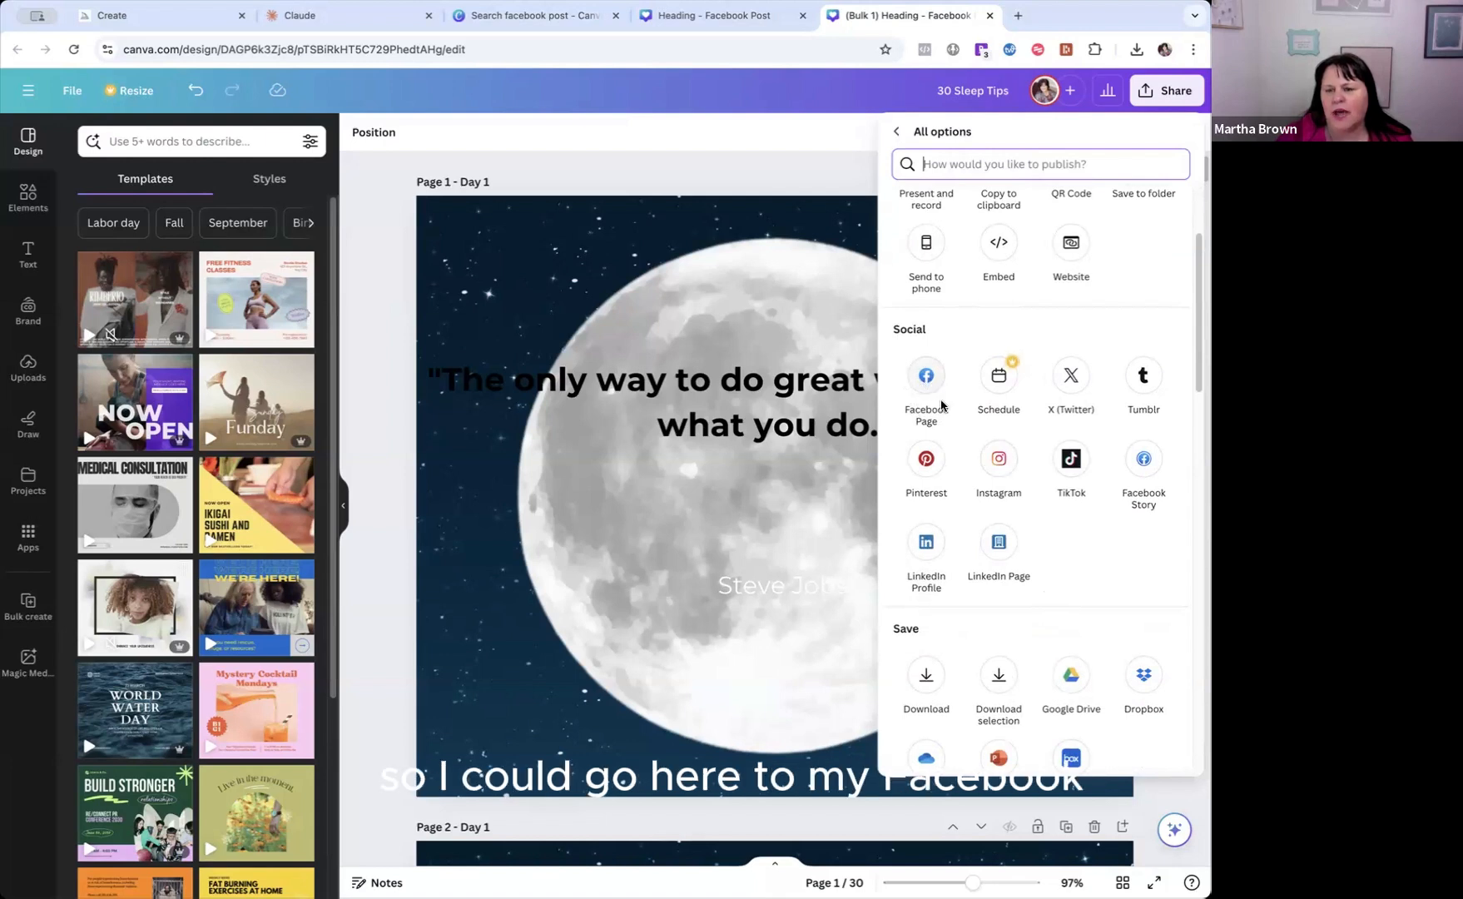
left_click(927, 380)
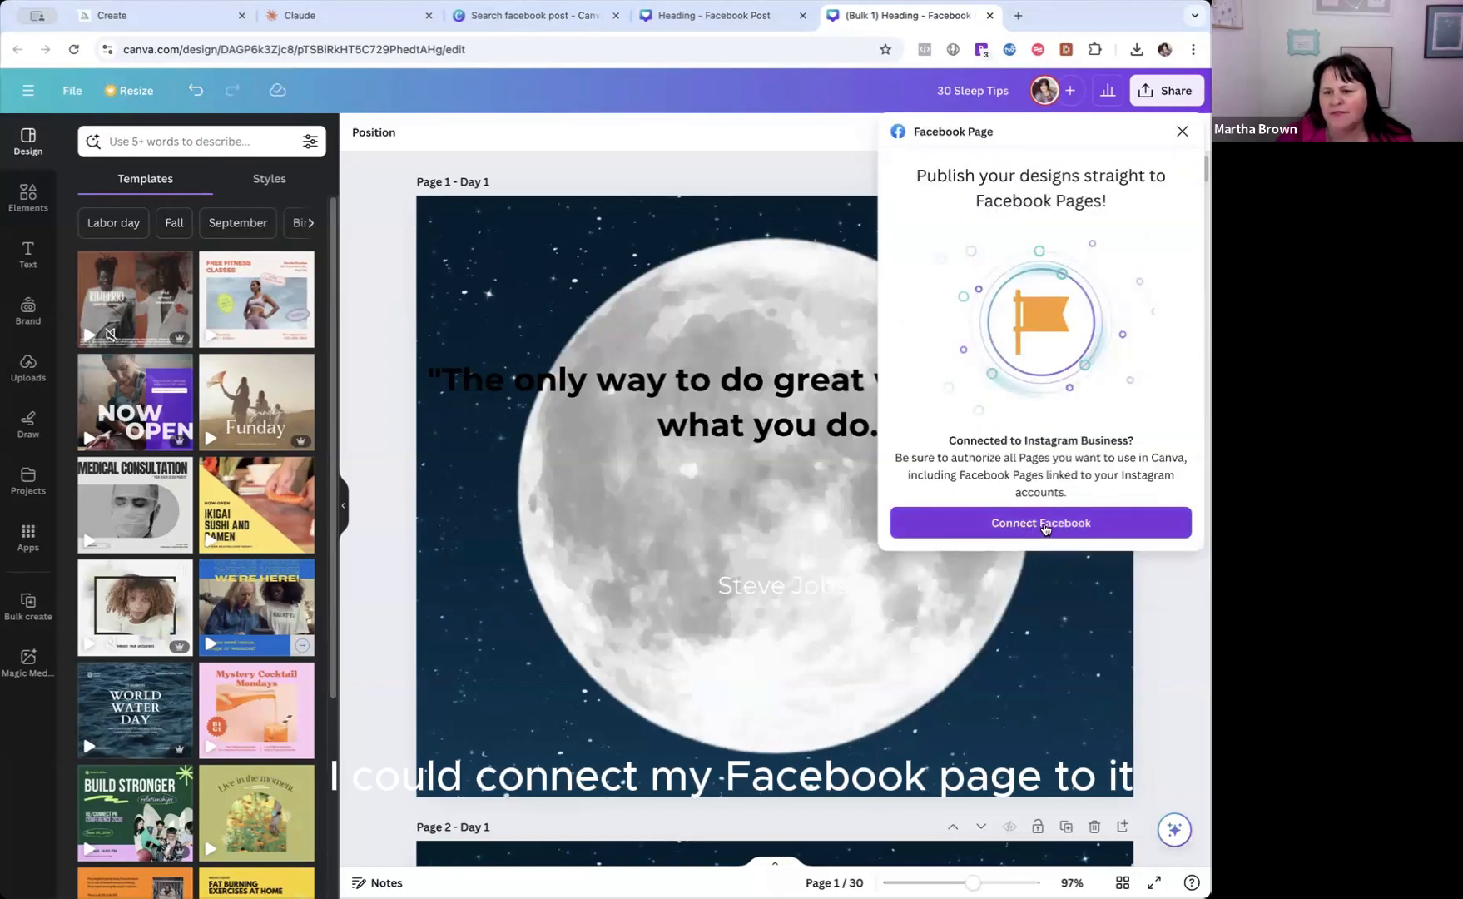
left_click(1092, 527)
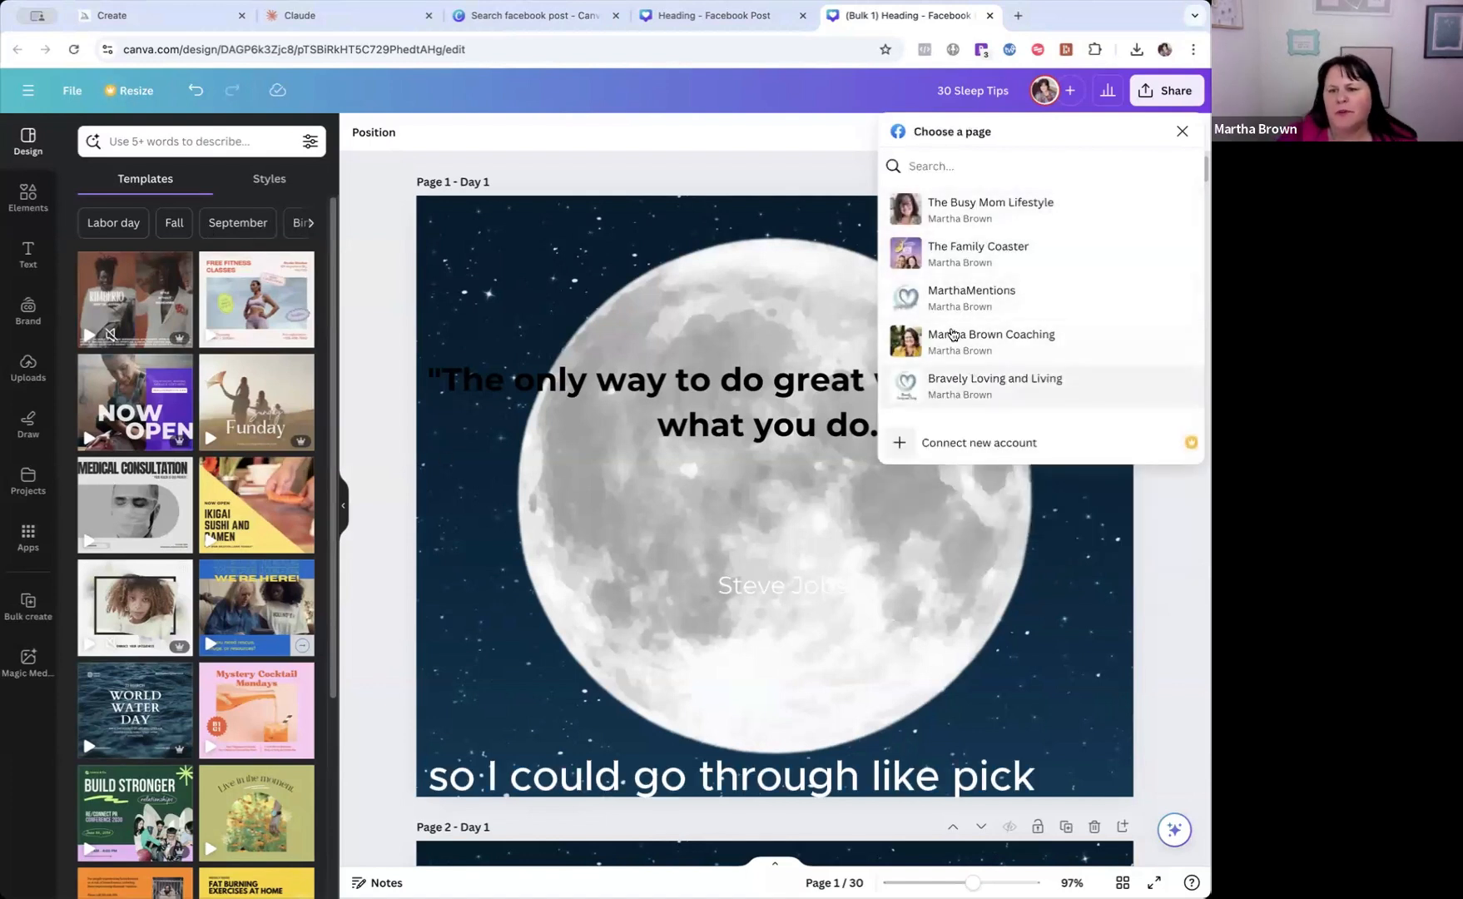
left_click(950, 334)
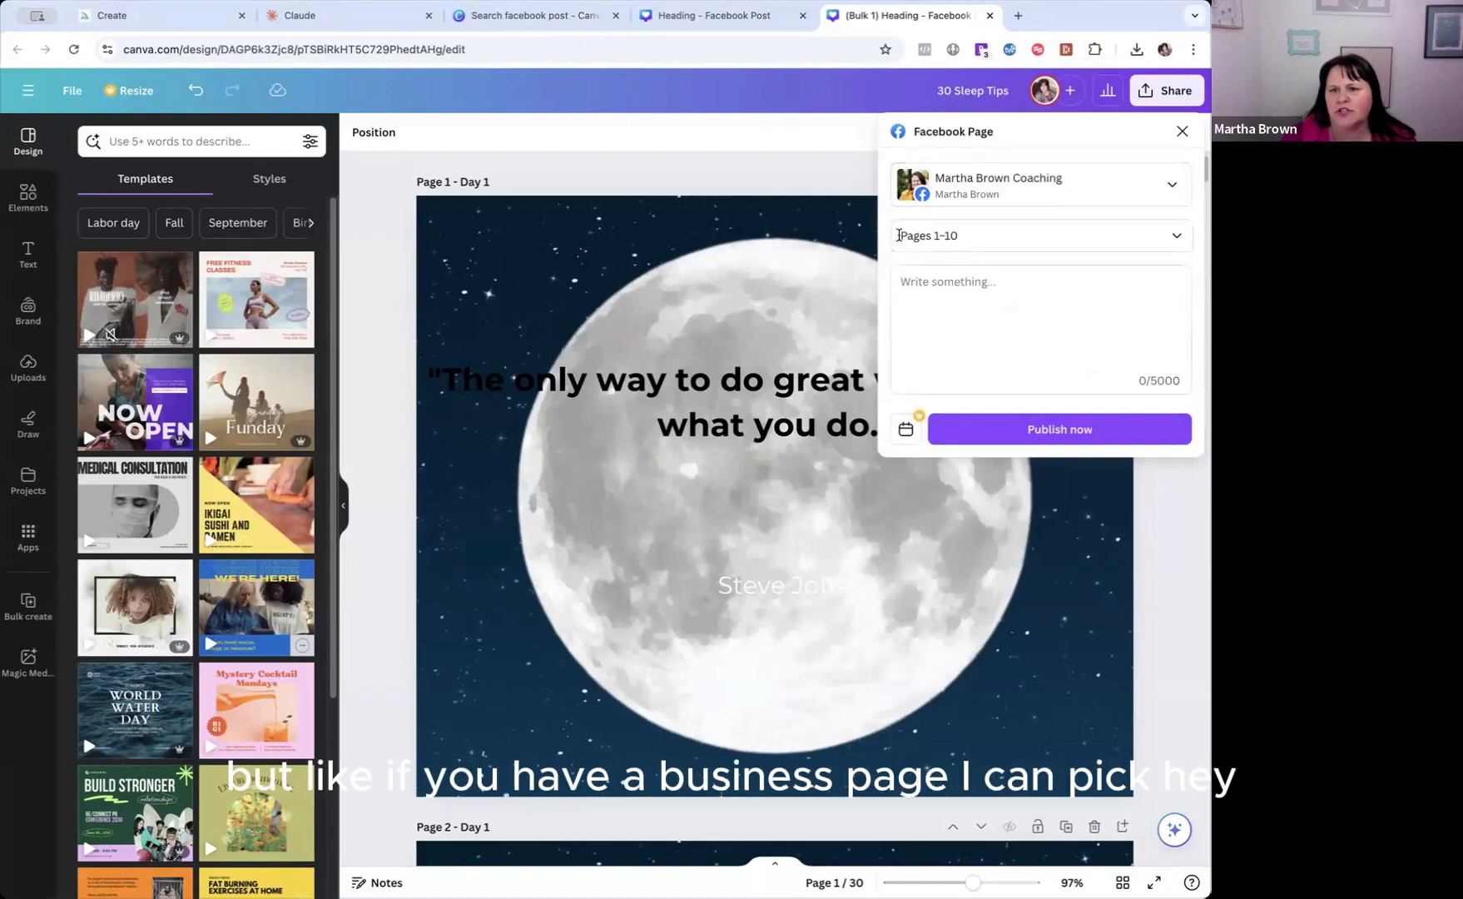
Try deselecting and reselecting Pages 1 and 2 for the Facebook post, and confirm the selection of Pages 1-10.
left_click(1177, 236)
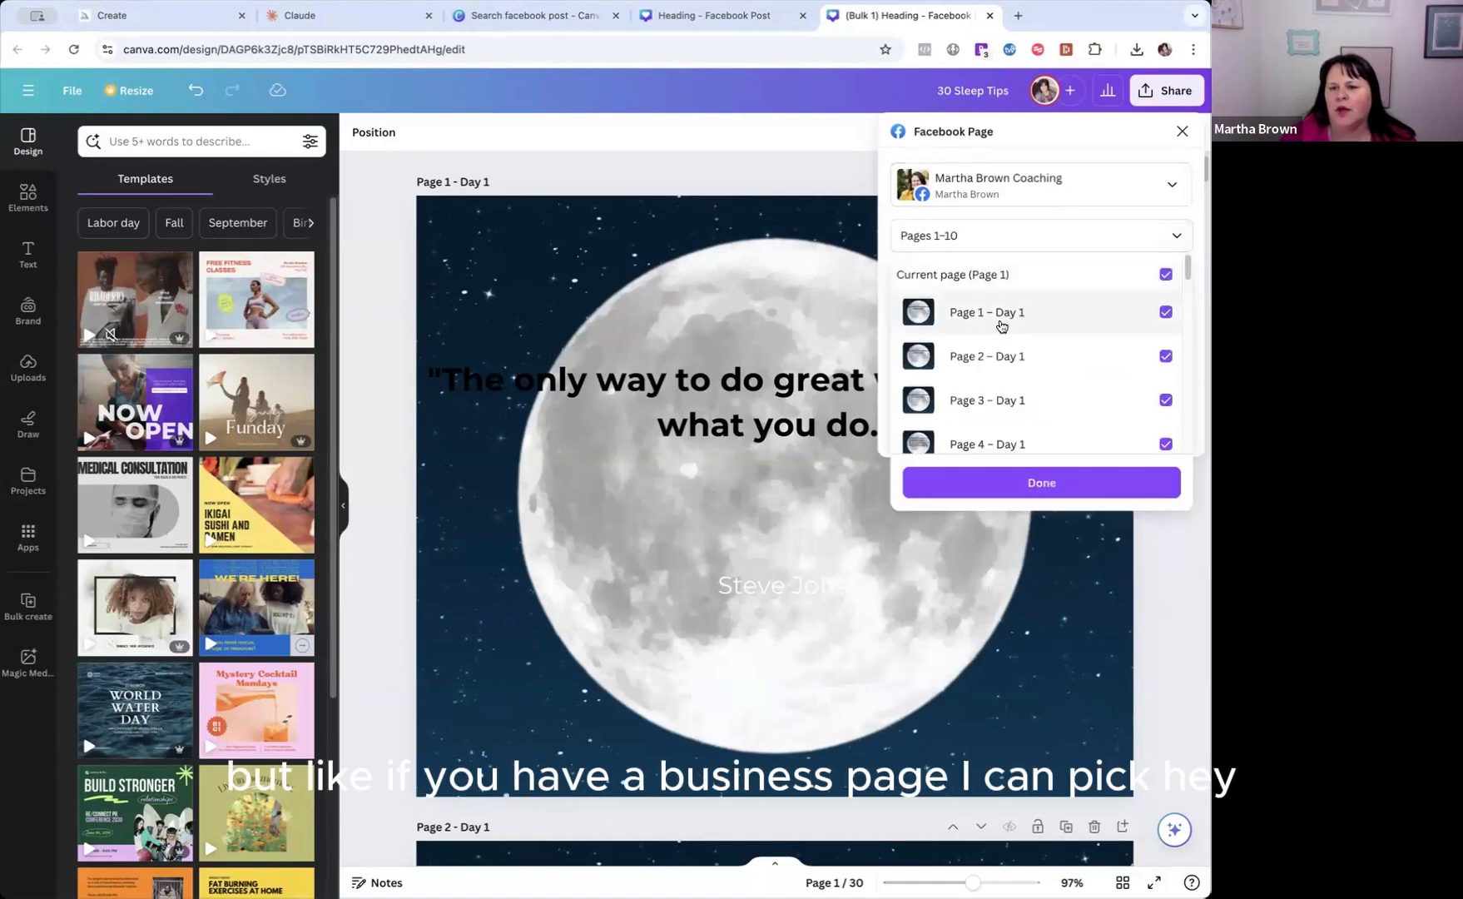
scroll(1002, 316, "down", 10)
scroll(1005, 317, "up", 10)
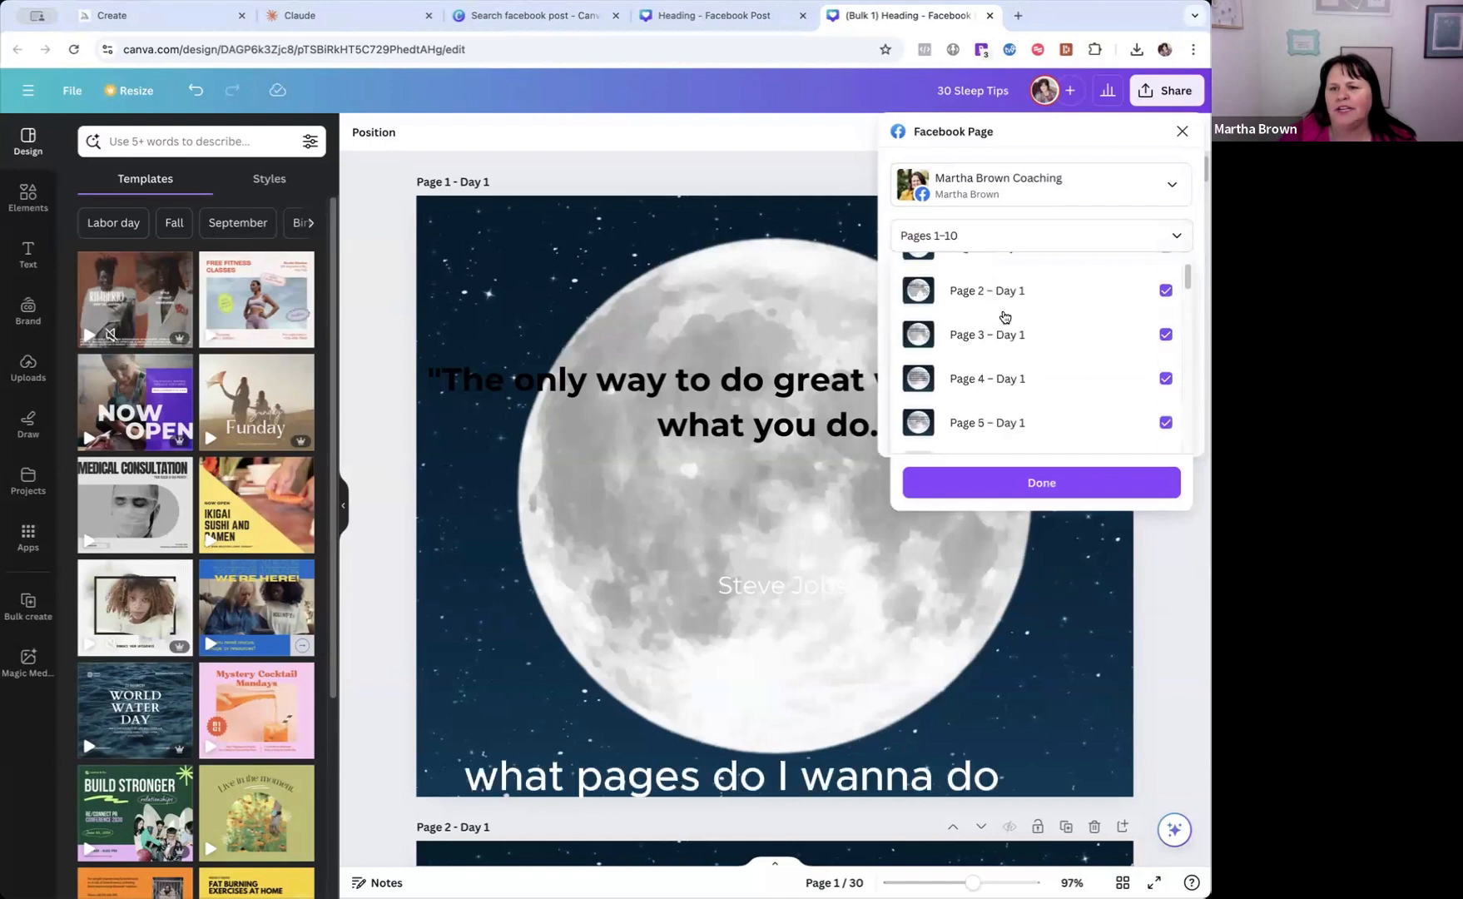
left_click(996, 277)
left_click(966, 311)
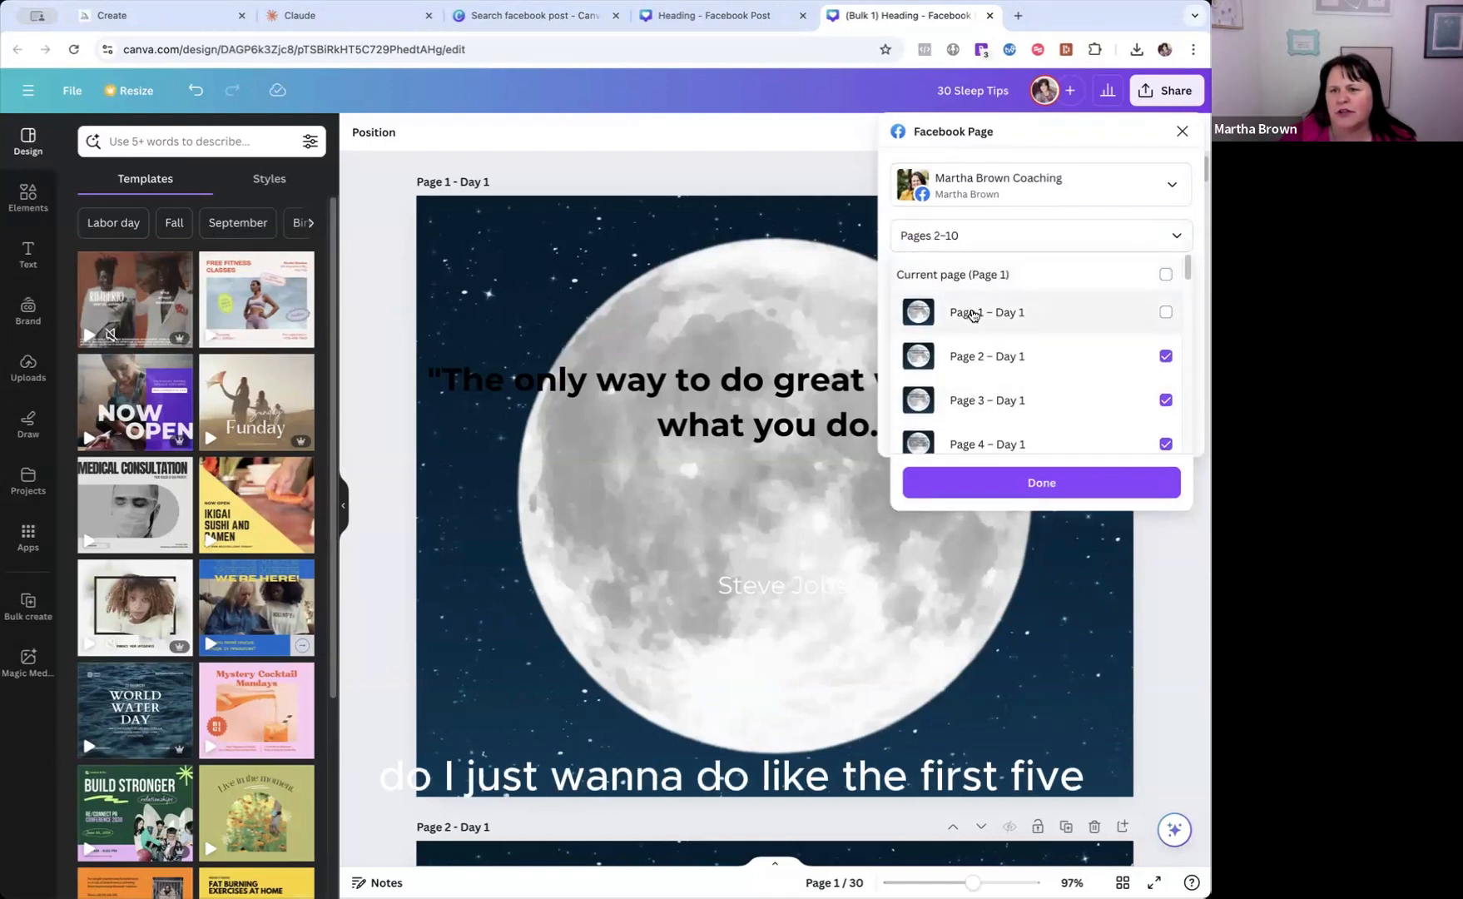
left_click(982, 354)
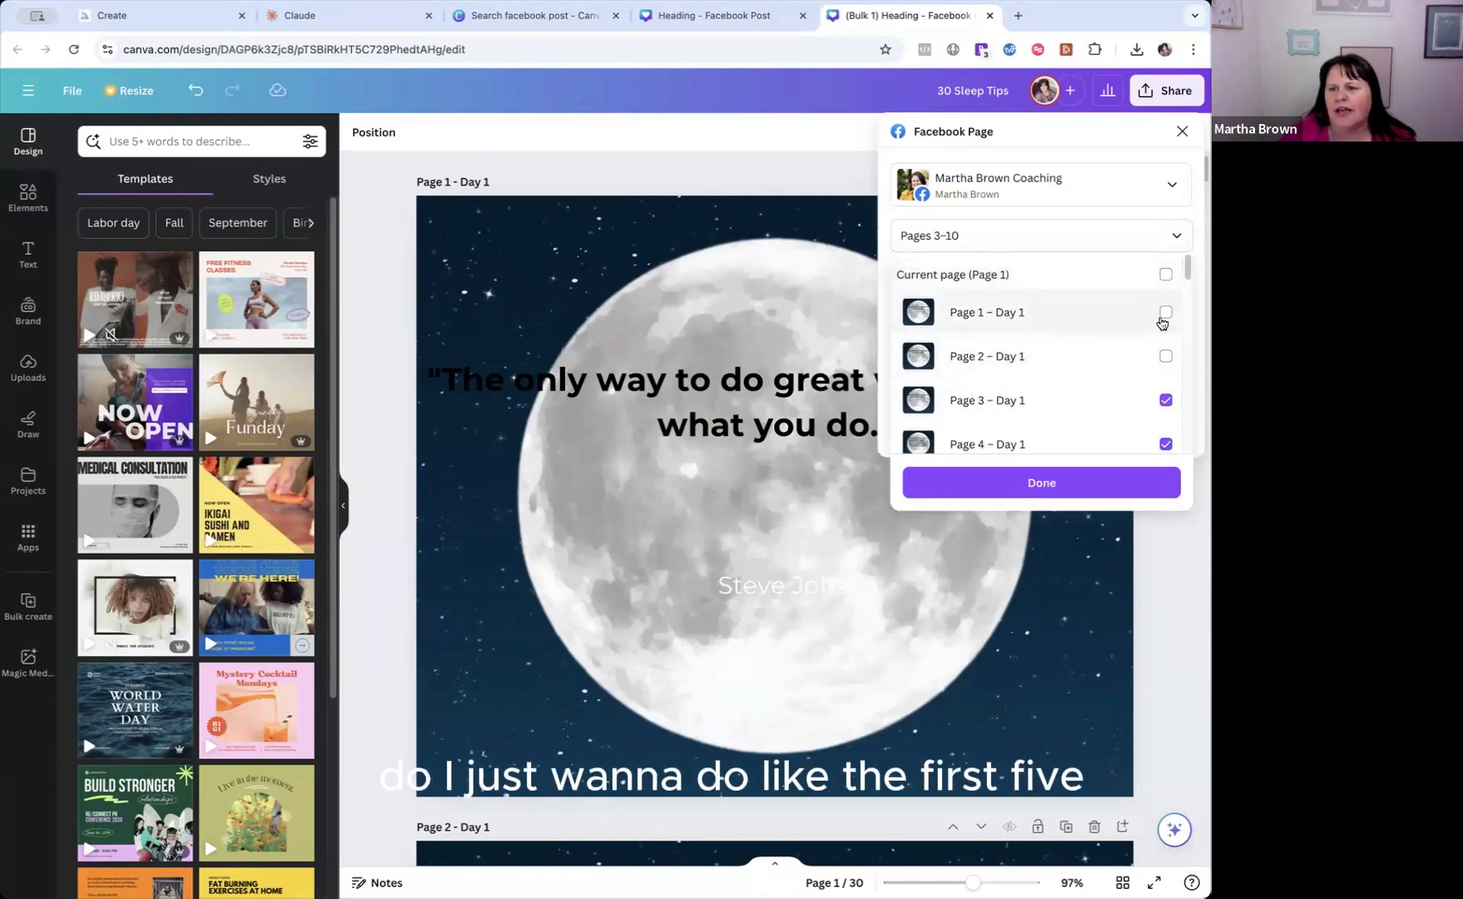
left_click(1165, 356)
left_click(1047, 484)
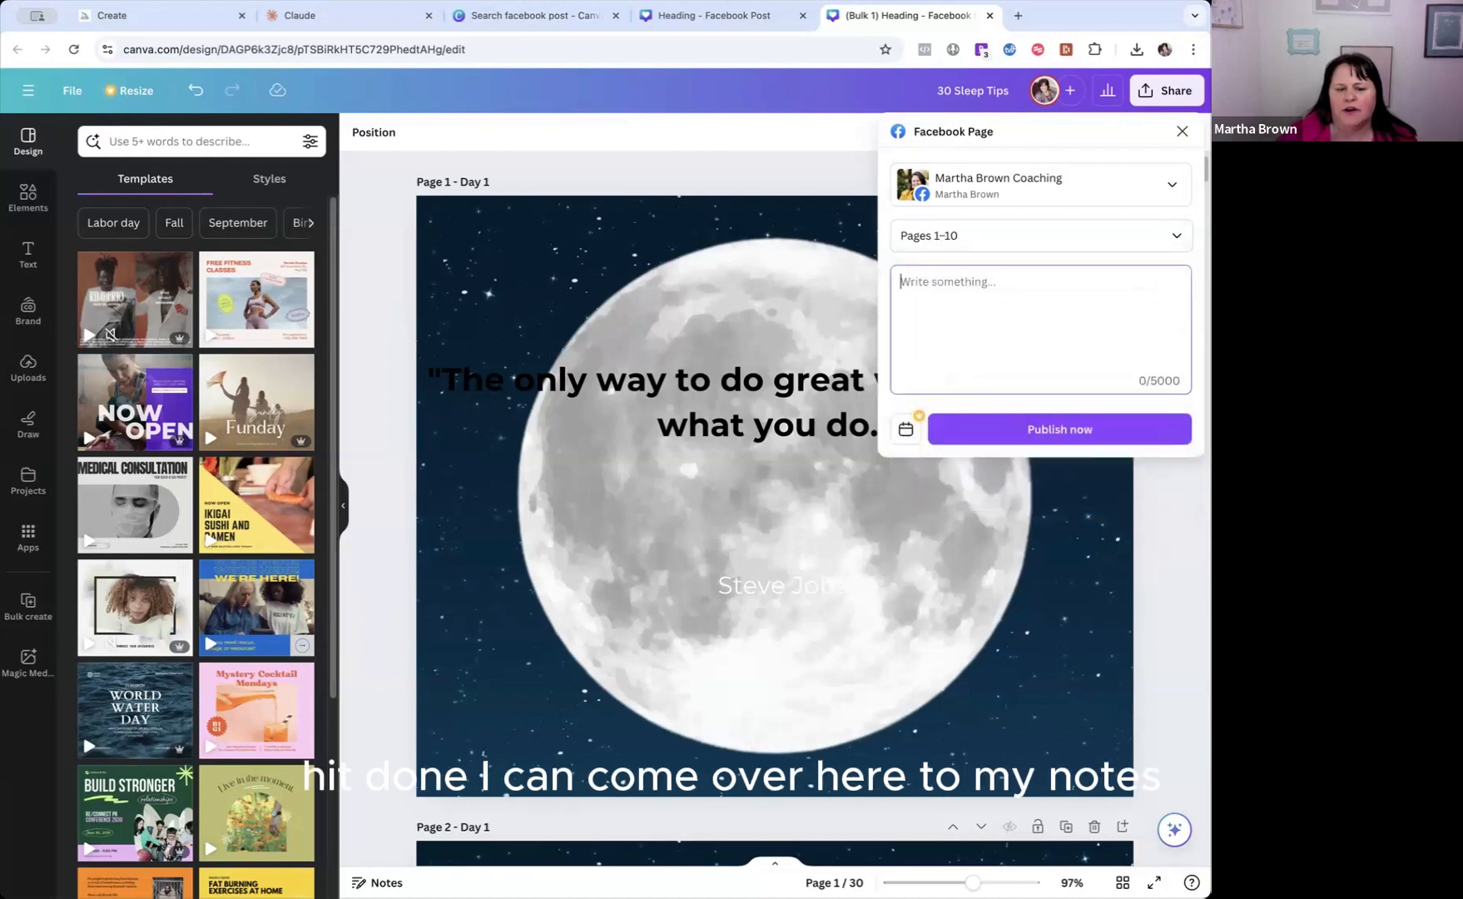
Open the notes of Page 1 and select the whole caption text "caption for day 1. CTA" for copying.
left_click(405, 833)
left_click(377, 882)
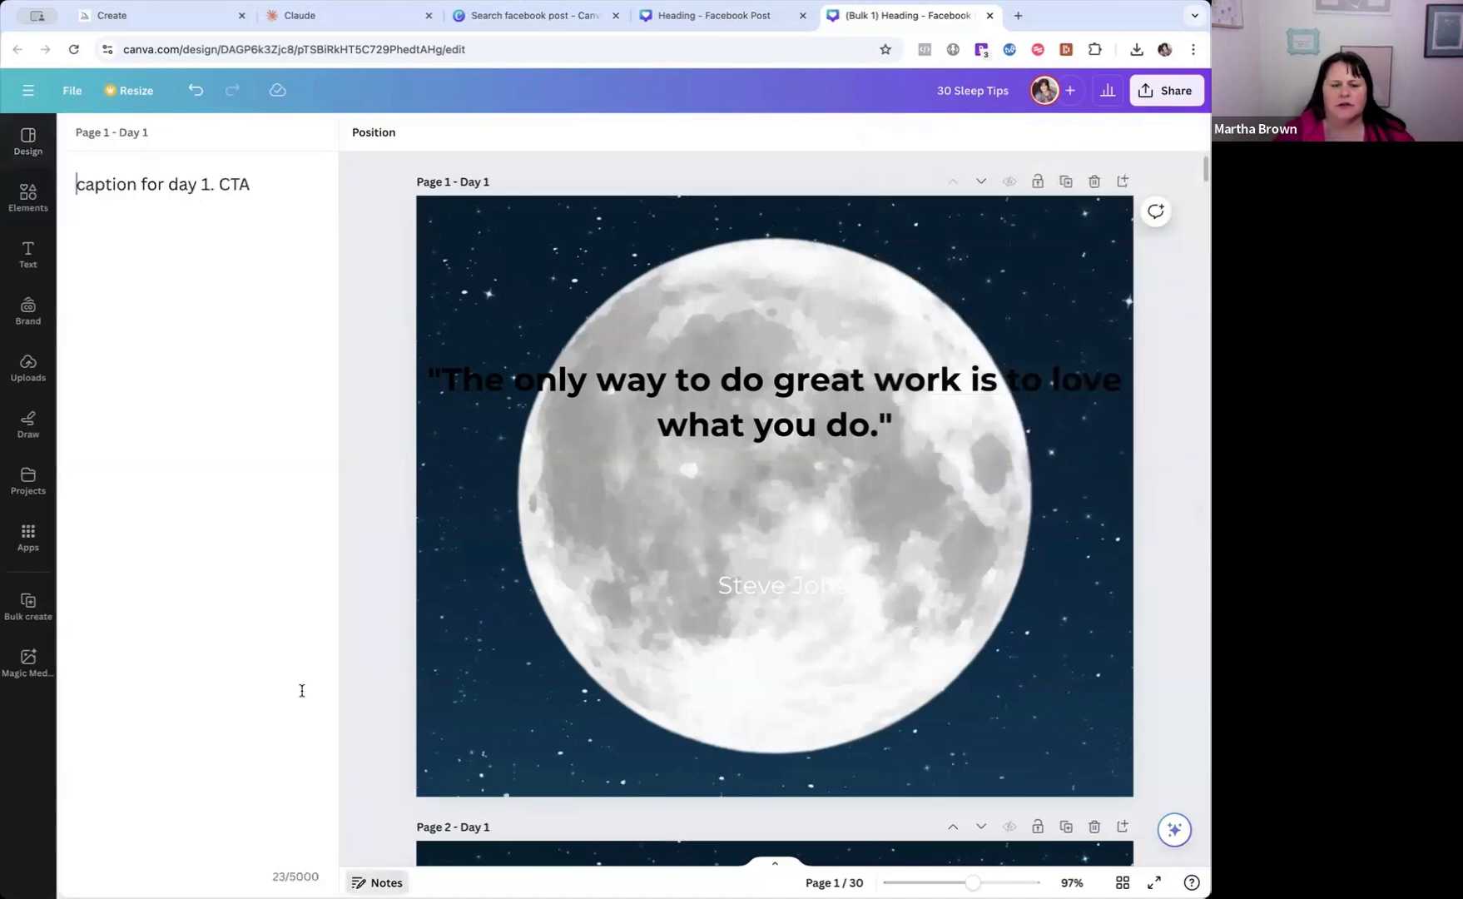
left_click_drag(75, 186, 287, 181)
key("super+c")
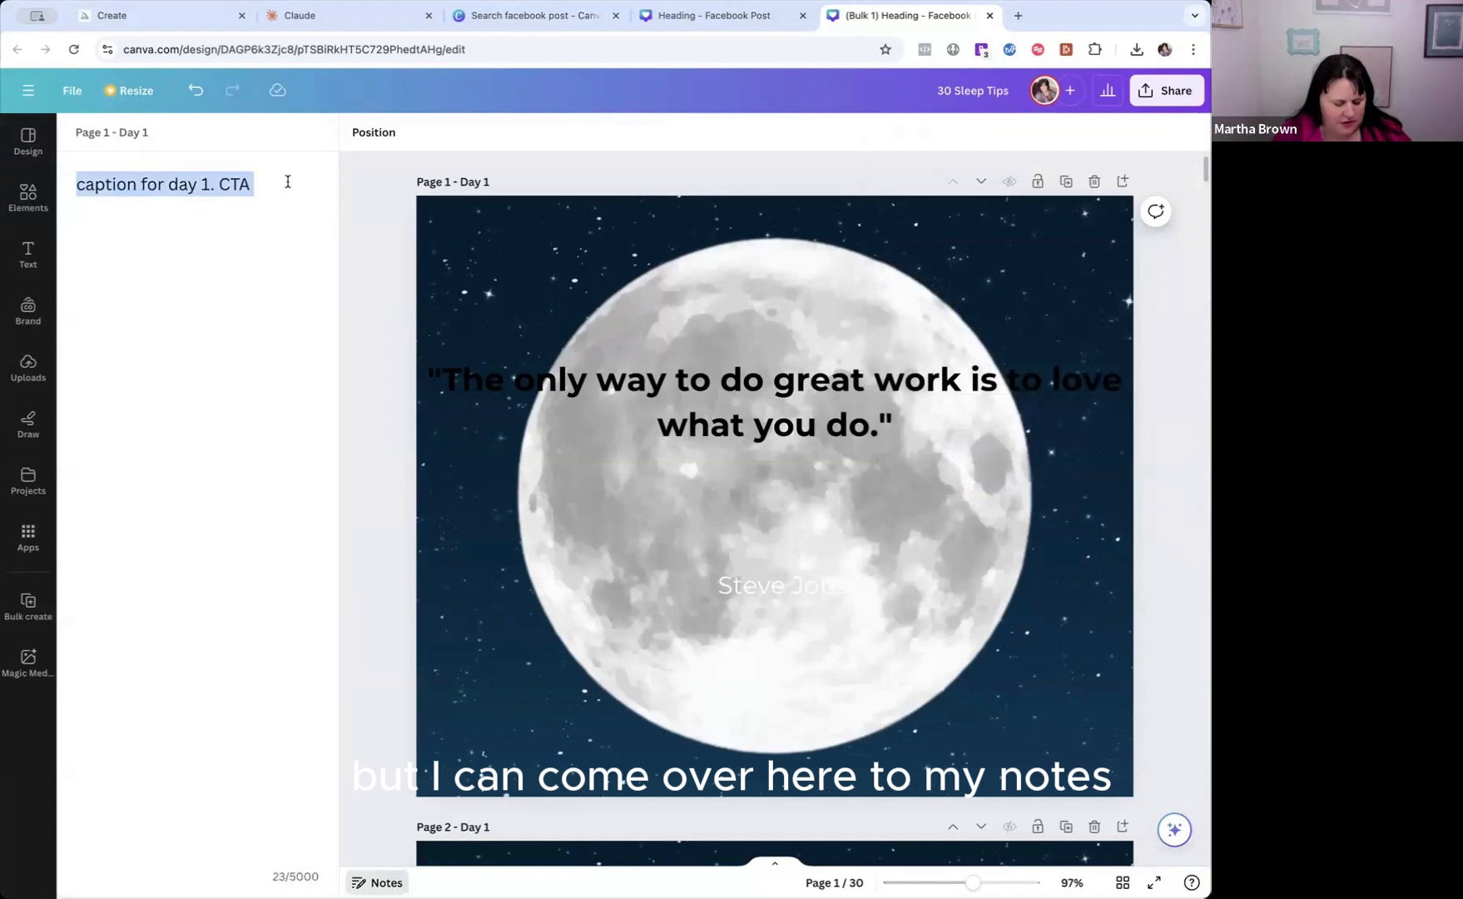
Share the design to the coaching Facebook page again and paste "caption for day 1. CTA" as the post text.
left_click(1165, 90)
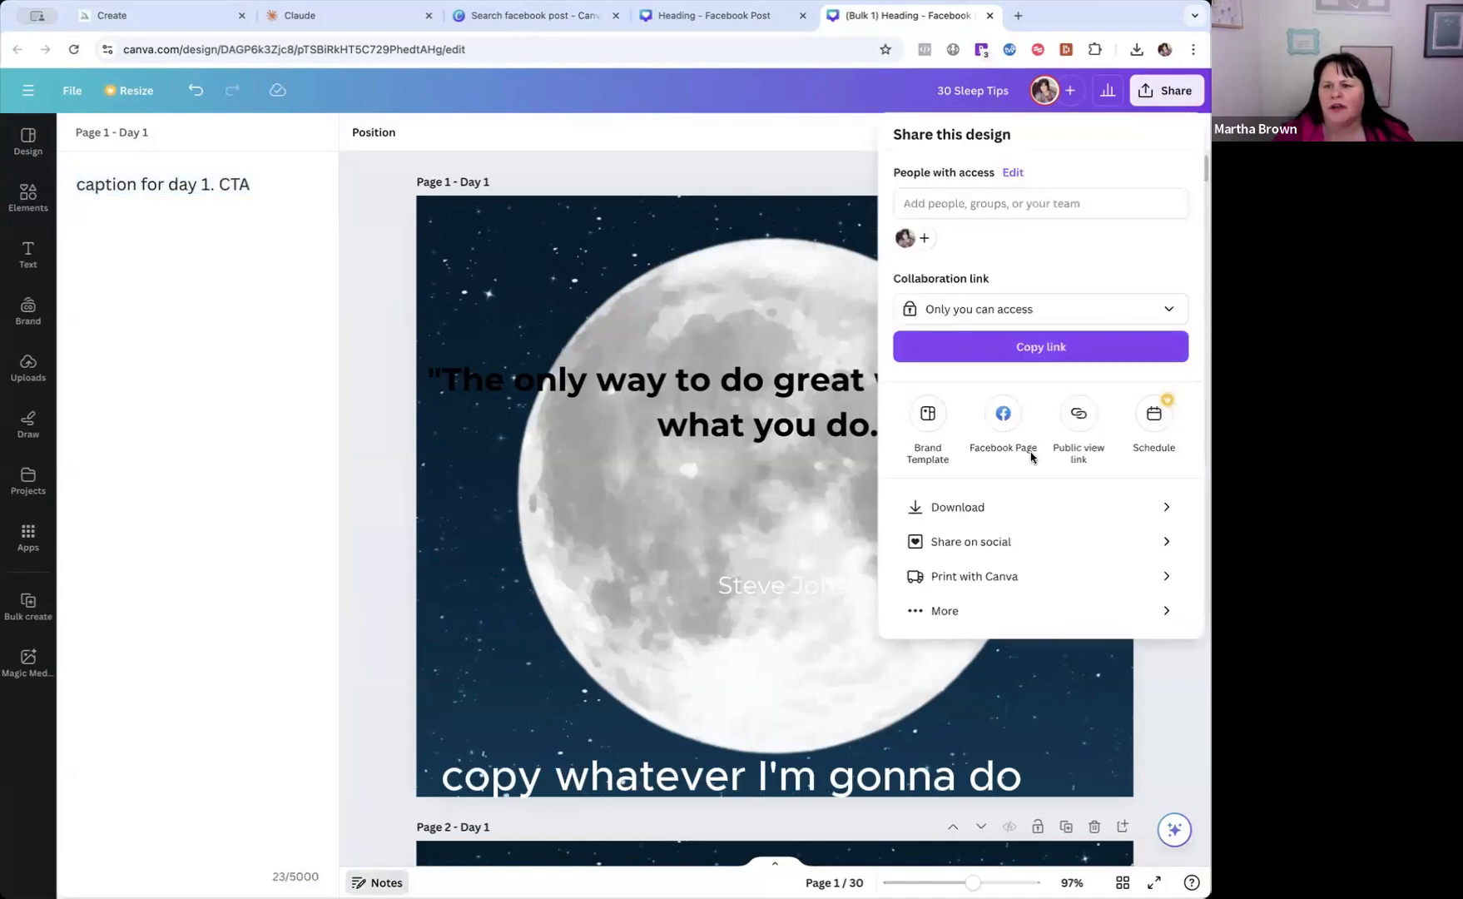
left_click(1005, 416)
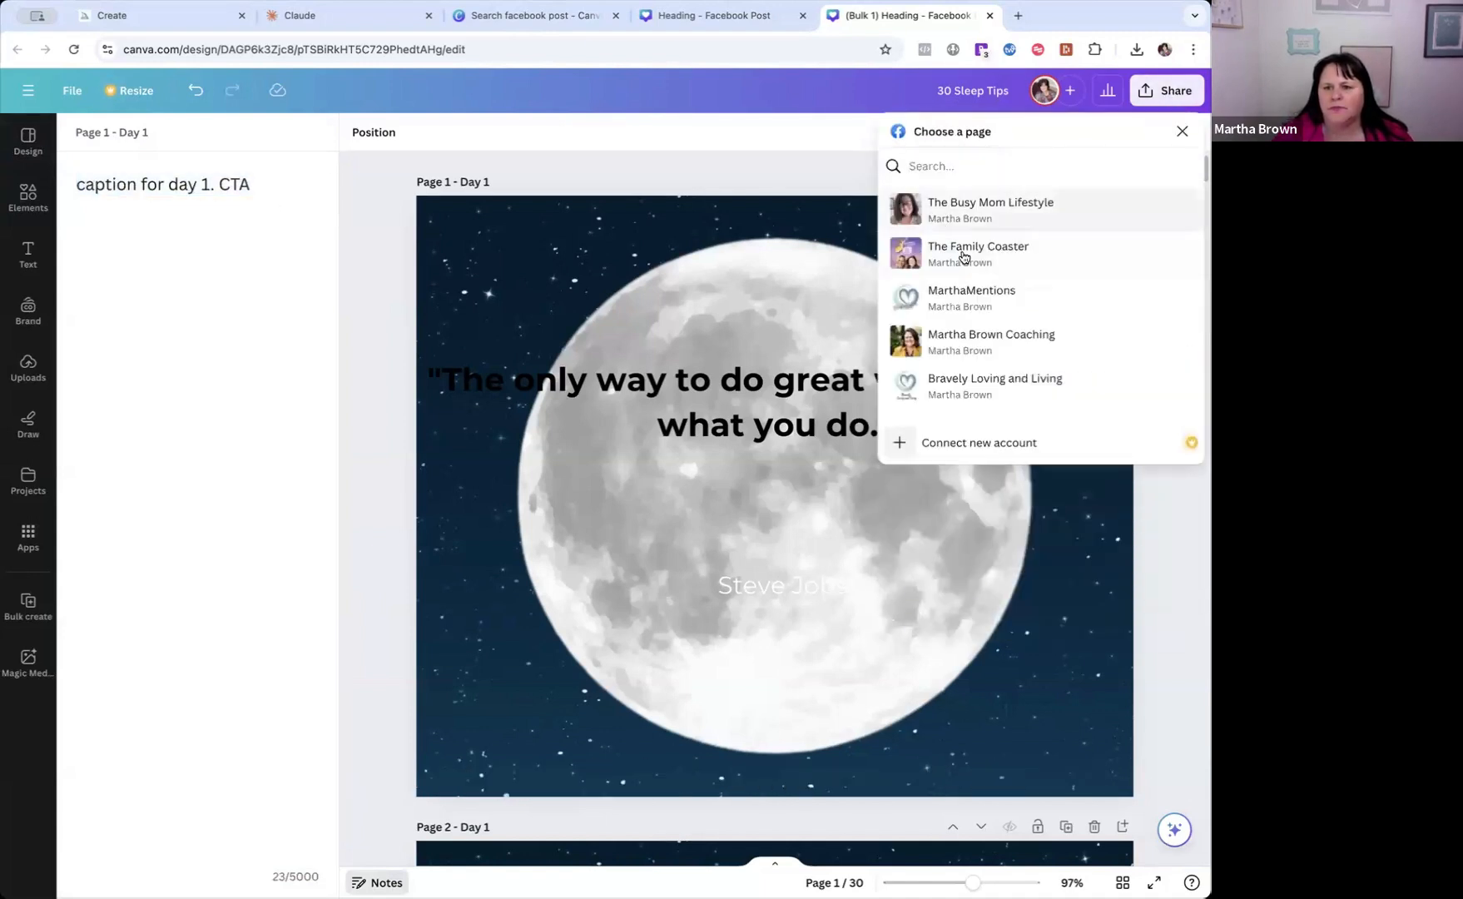
left_click(932, 337)
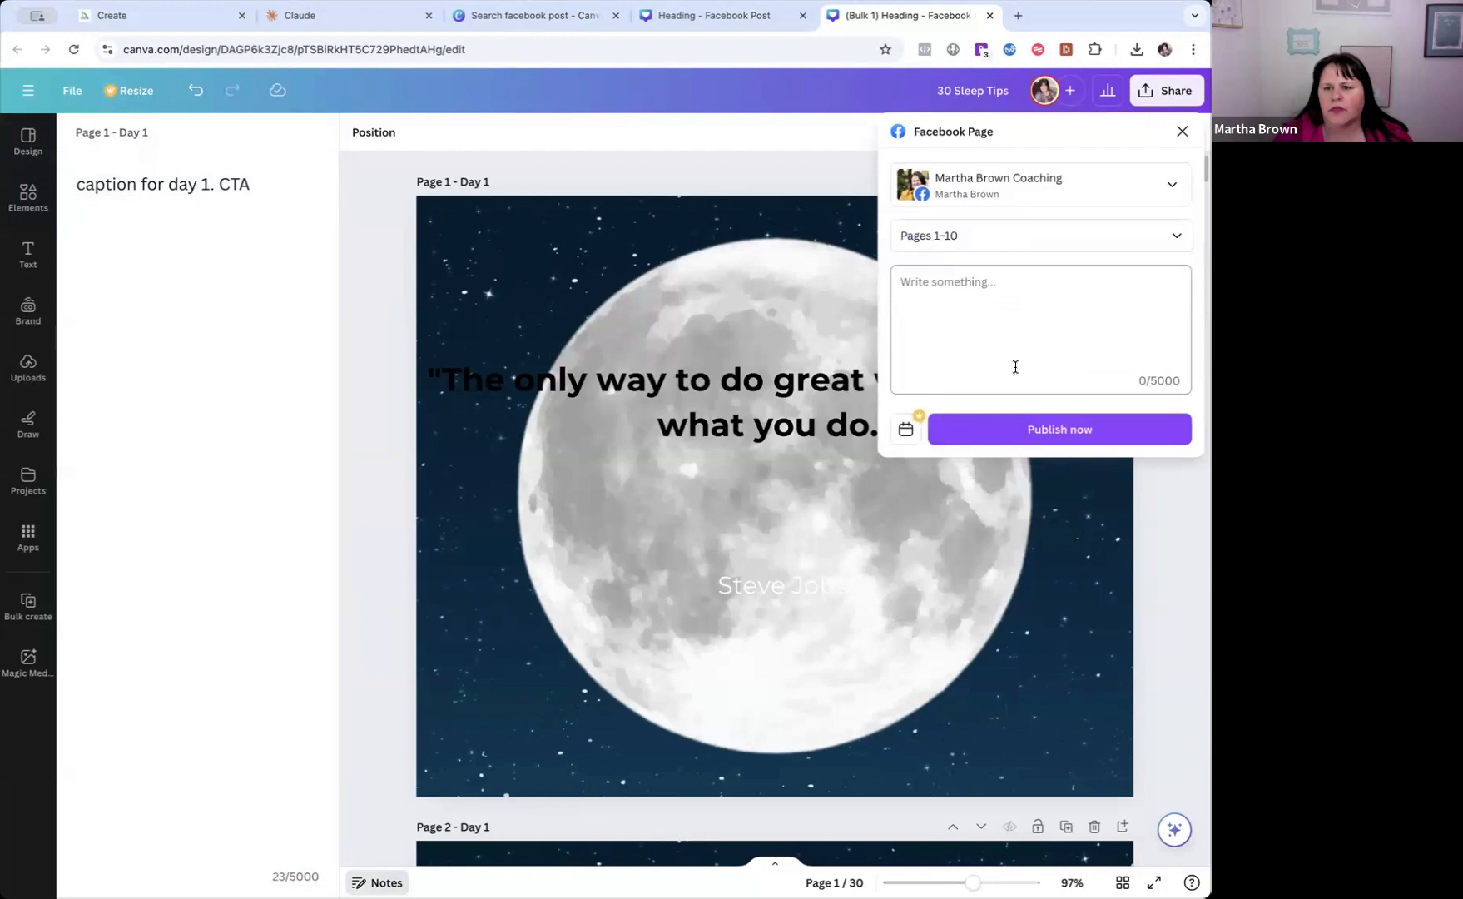
left_click(907, 283)
key("super+v")
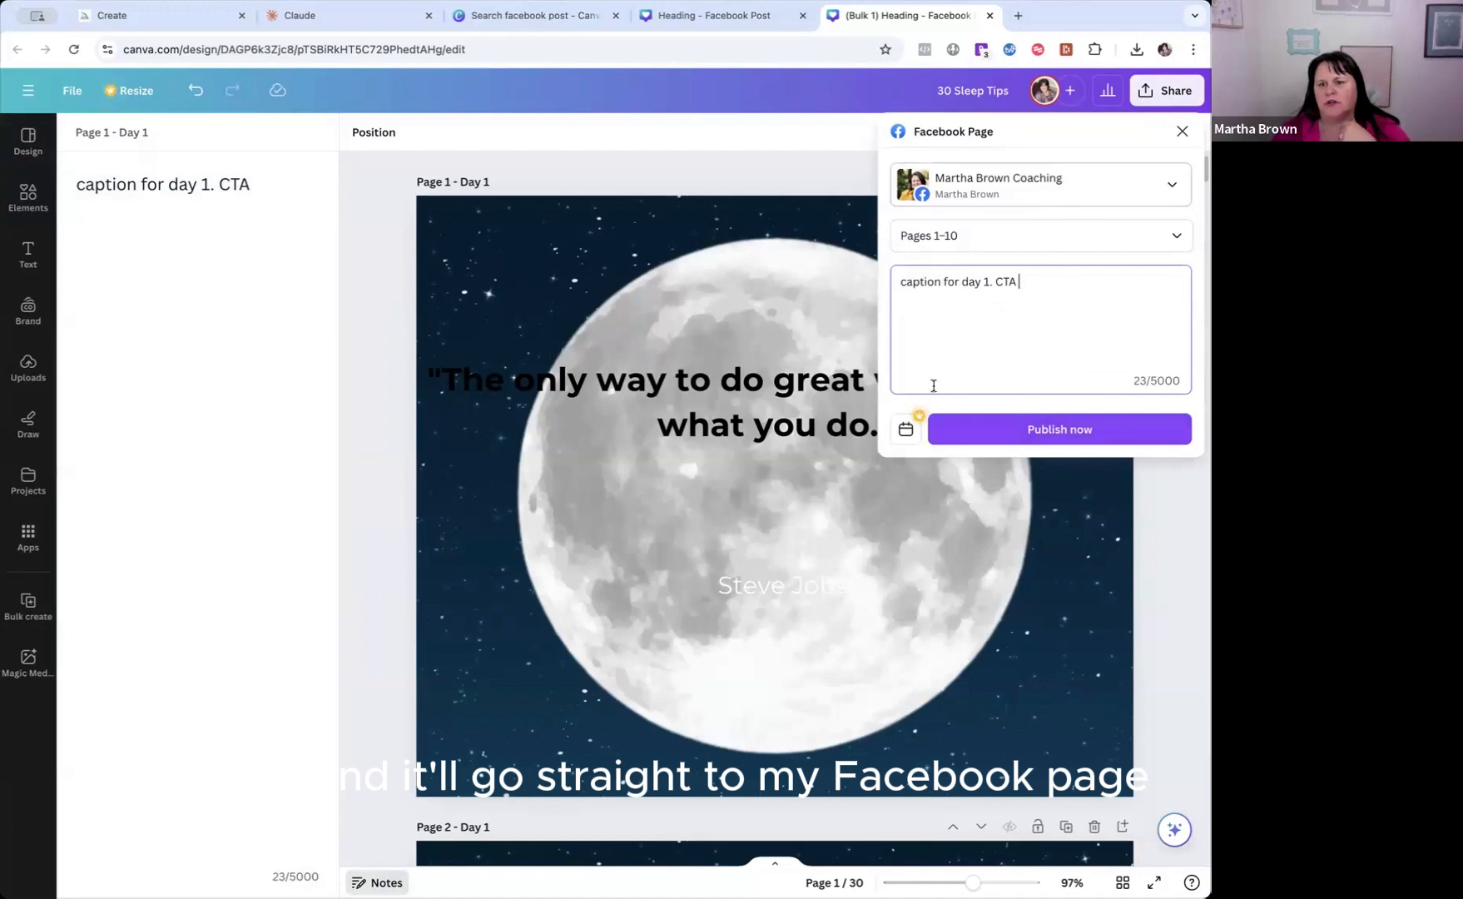
View the scheduling calendar for the Facebook post, go back without setting a date, and close the post form.
left_click(905, 428)
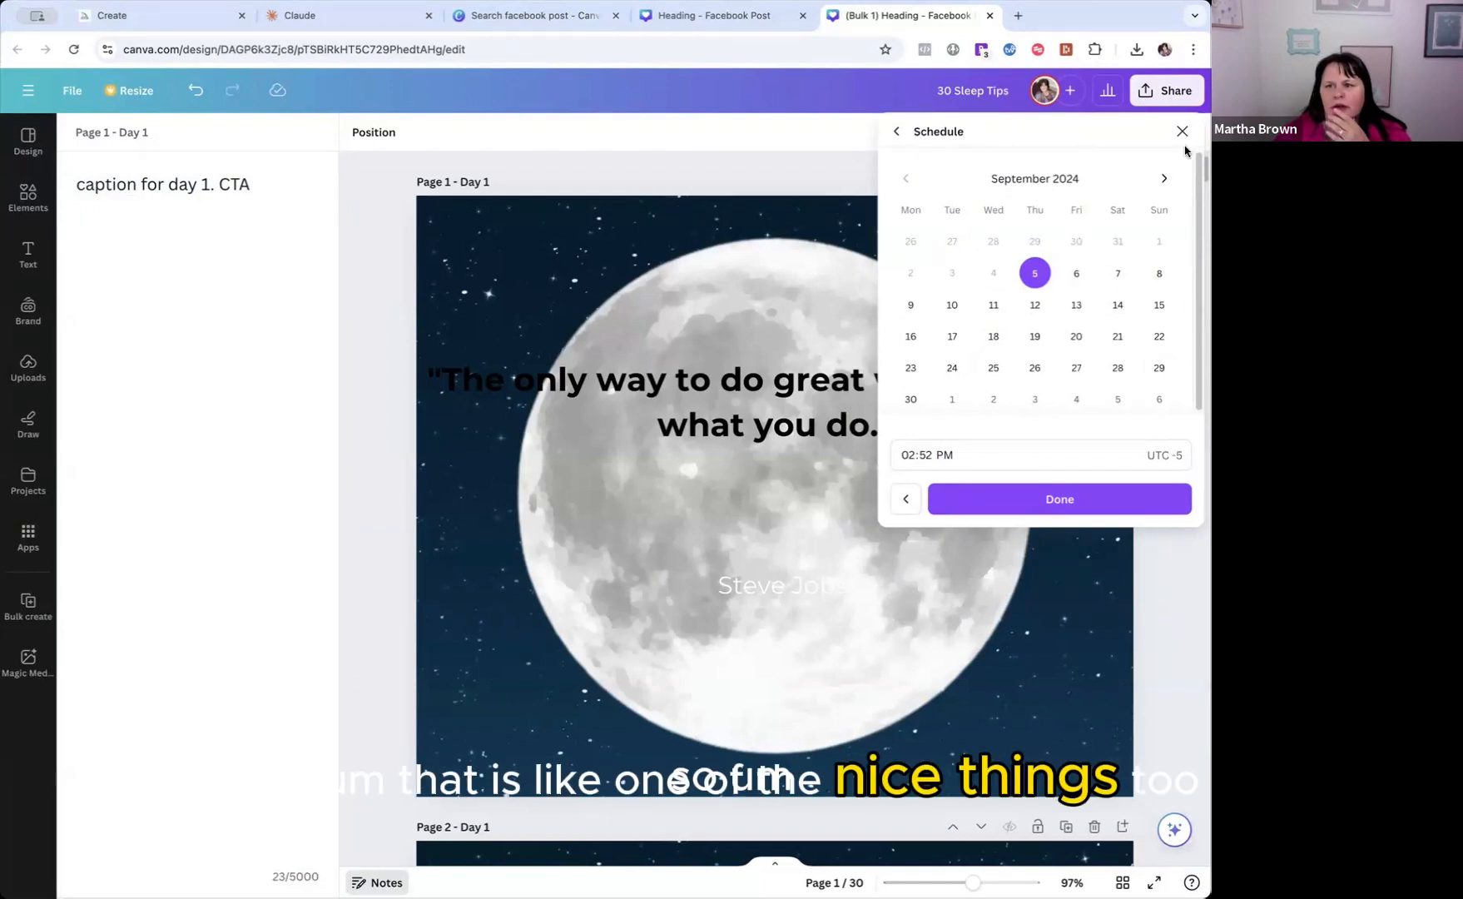
left_click(897, 133)
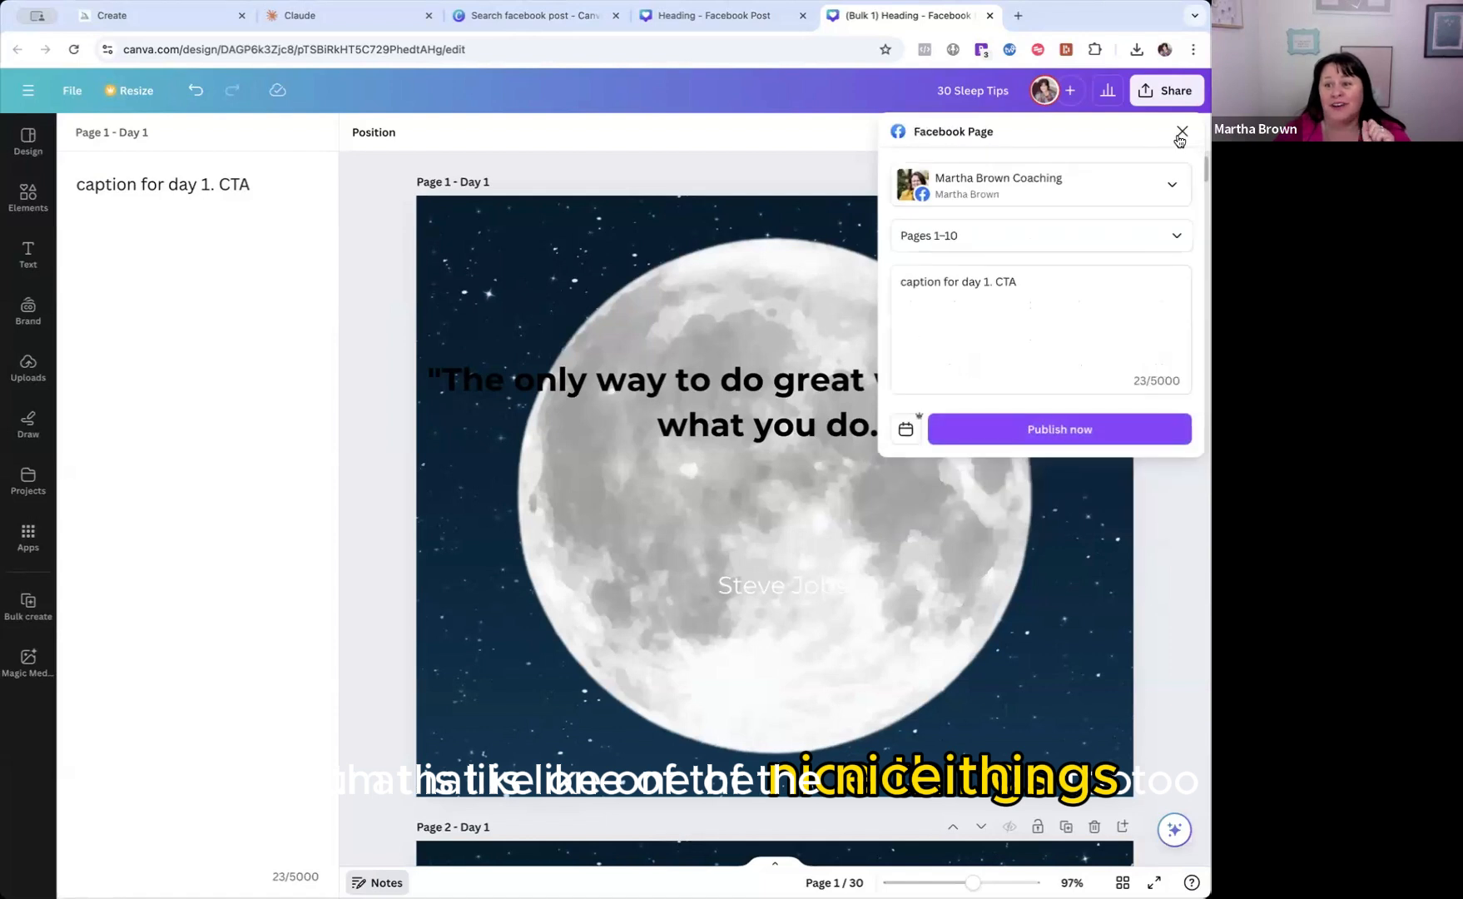
left_click(1181, 135)
Open all sharing options of the design and examine the social, save, messaging, design and additional app integrations.
left_click(1147, 96)
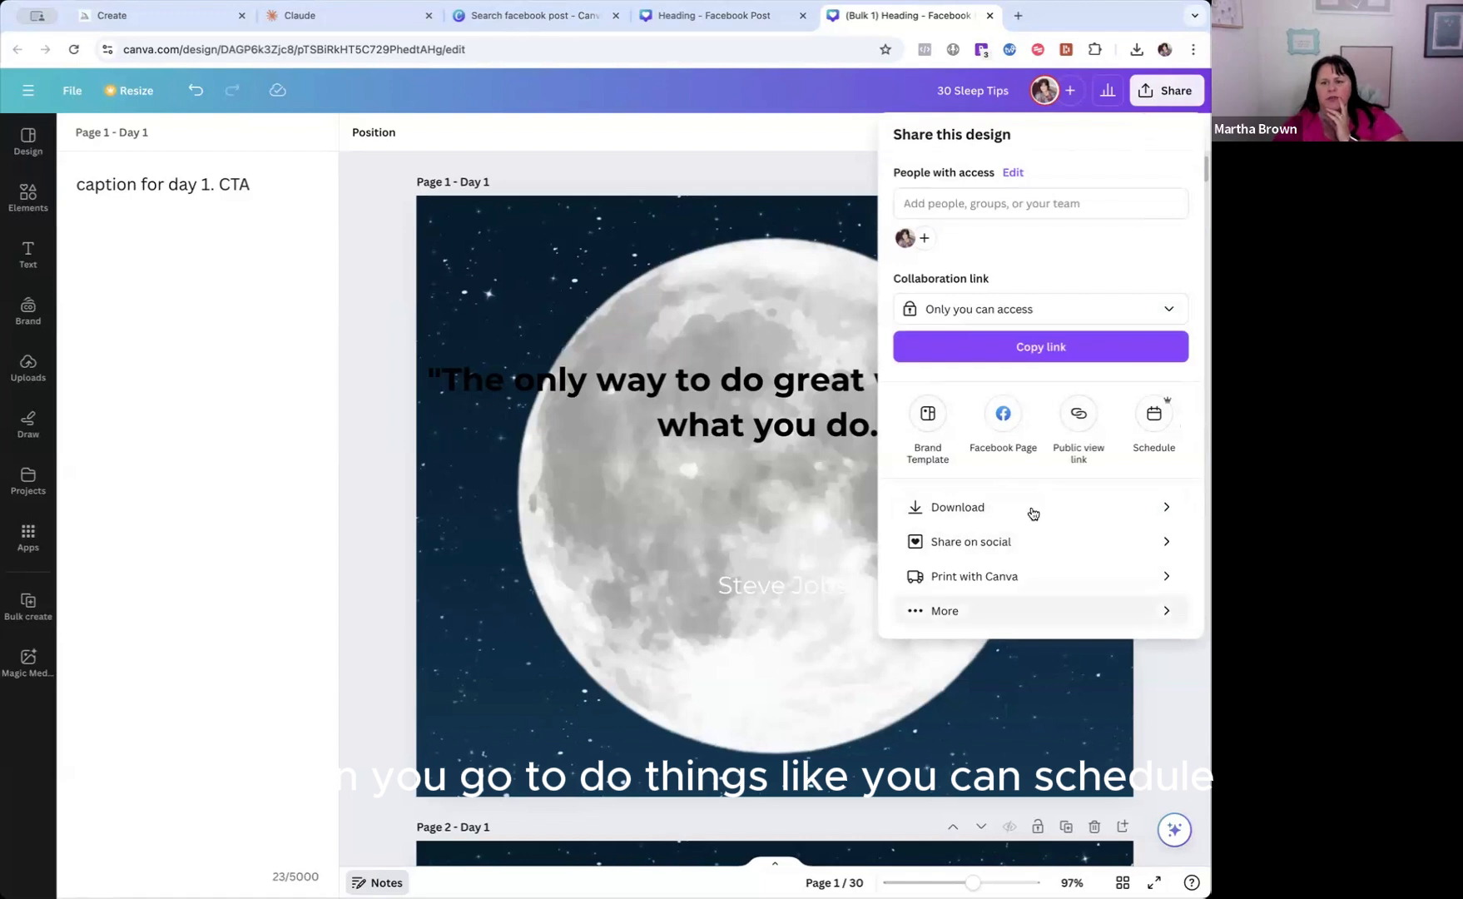
left_click(945, 608)
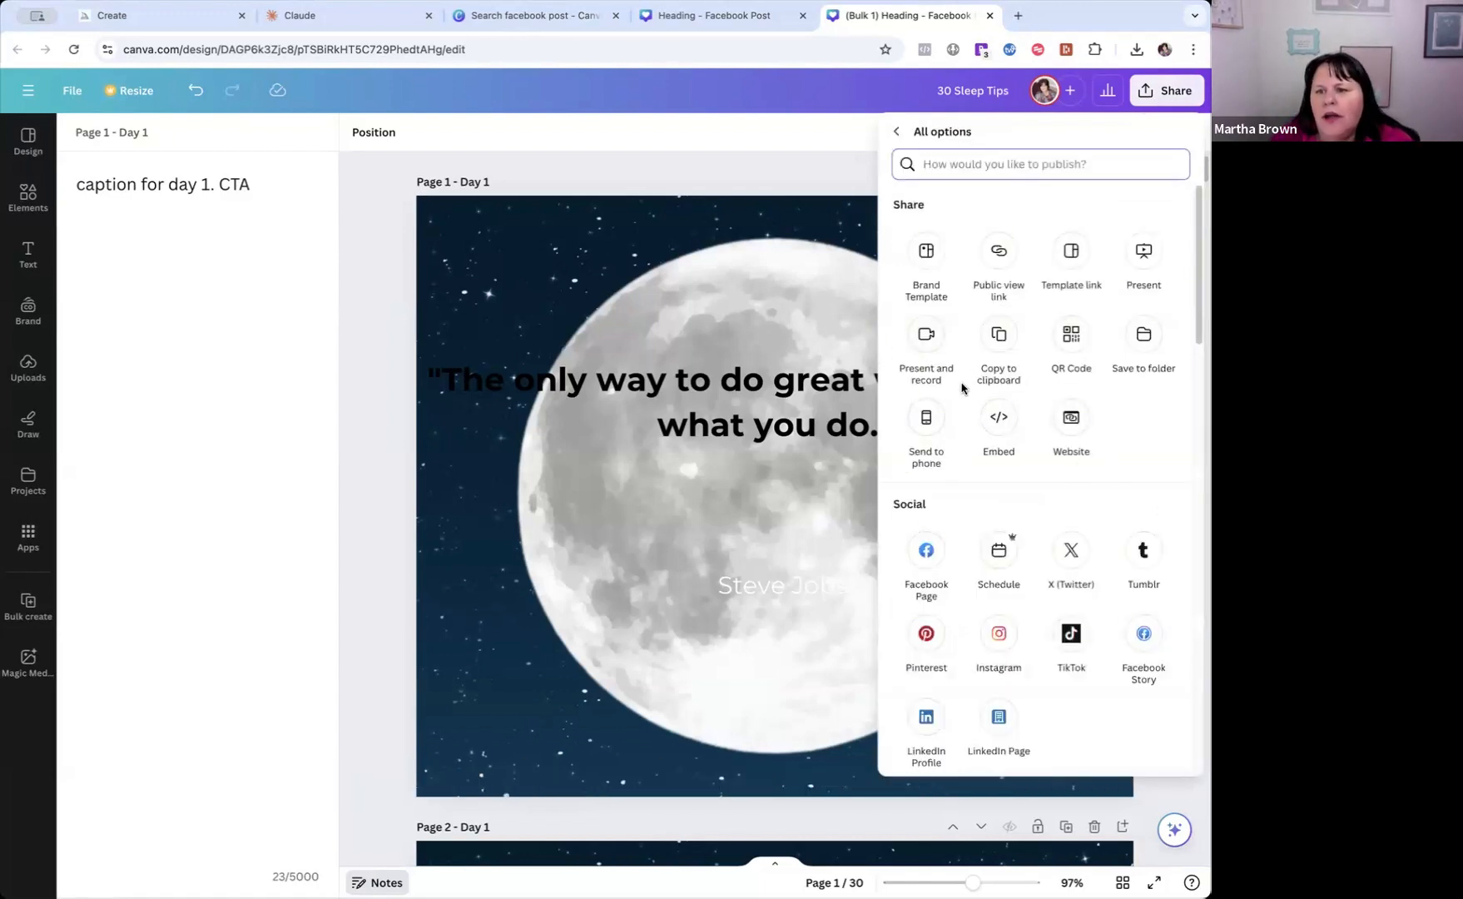
scroll(1035, 485, "down", 1)
scroll(1034, 484, "down", 1)
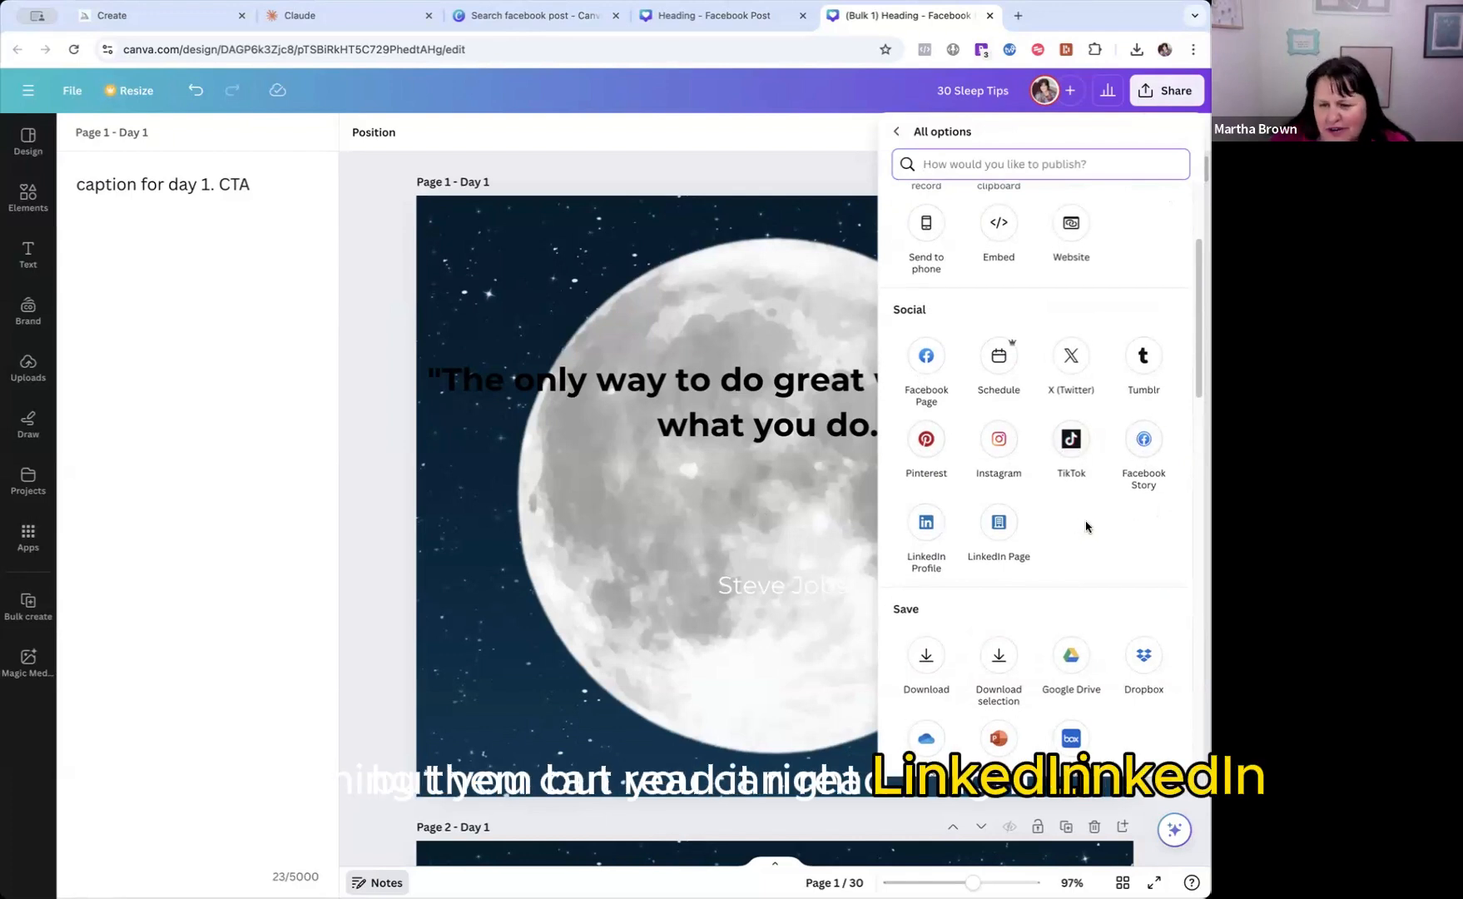
scroll(1085, 528, "down", 3)
scroll(1081, 574, "down", 2)
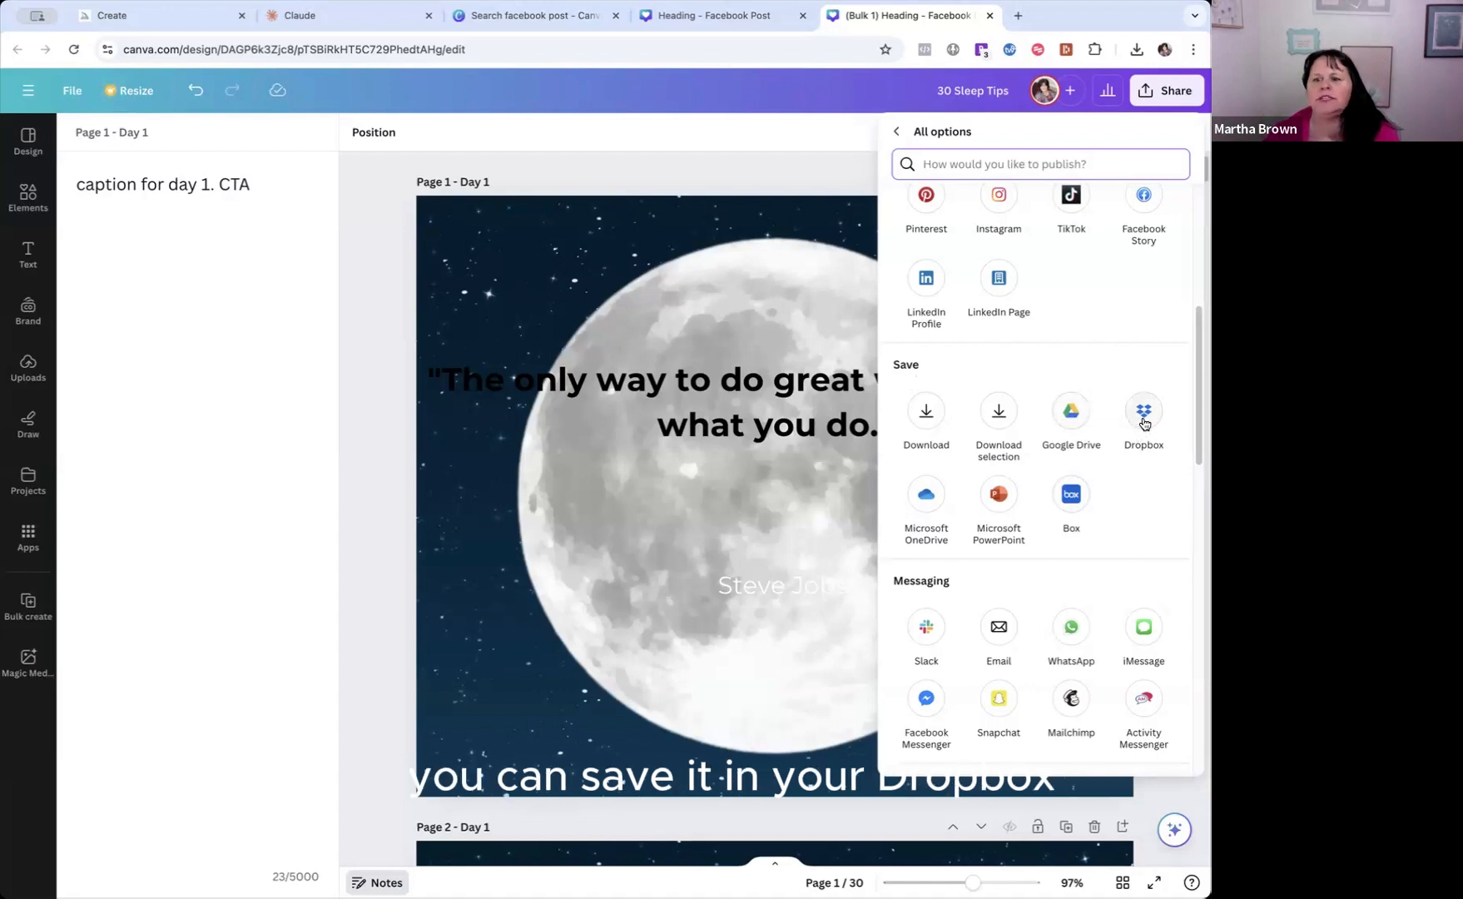
scroll(1129, 502, "down", 2)
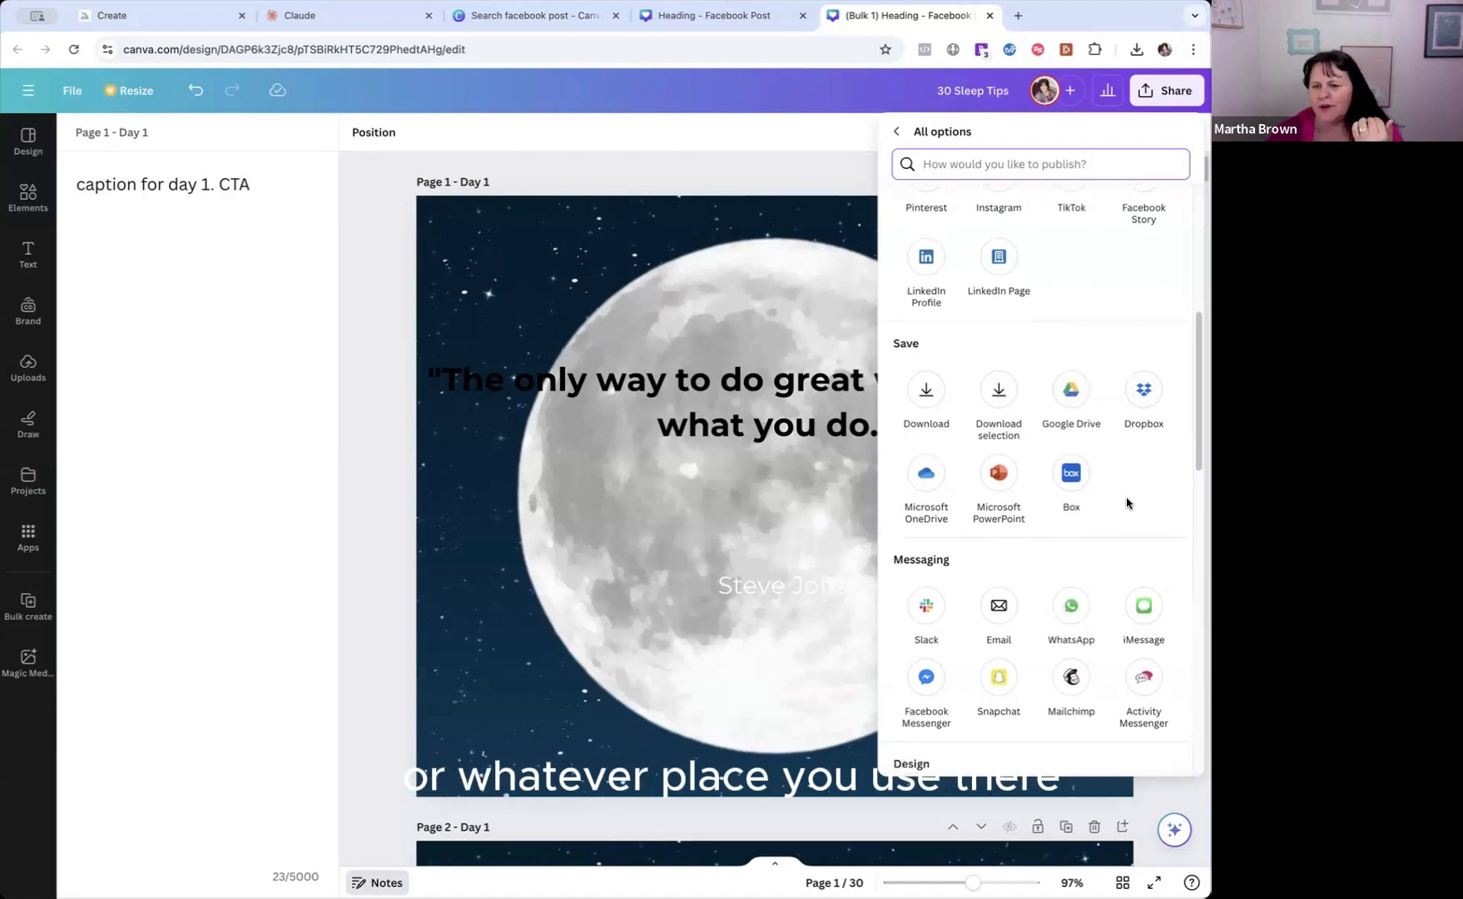
scroll(1127, 503, "down", 1)
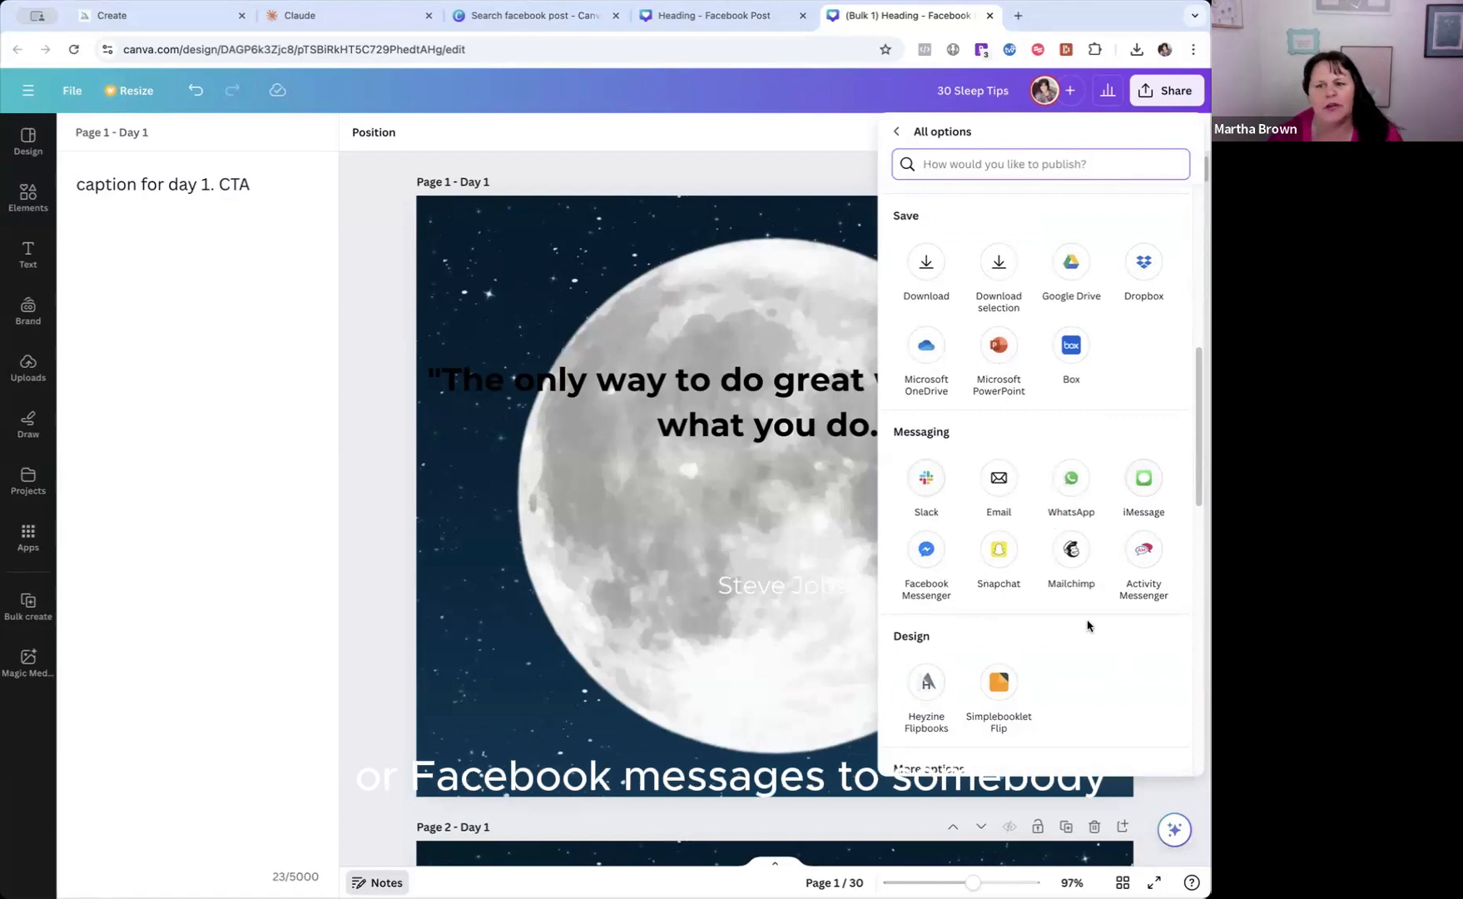
scroll(1086, 625, "down", 1)
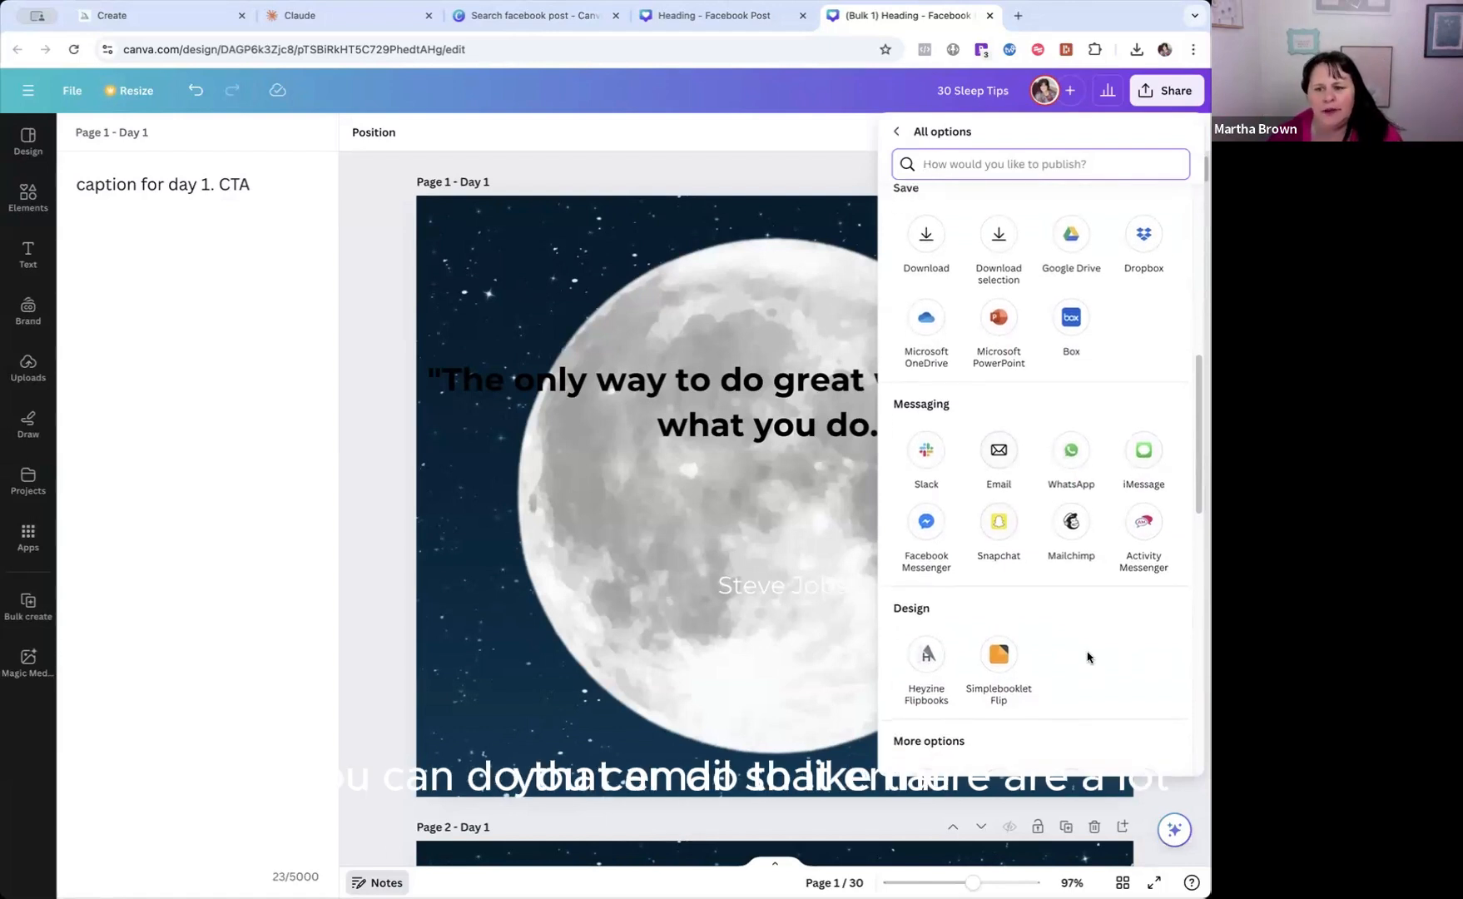
scroll(1086, 657, "down", 5)
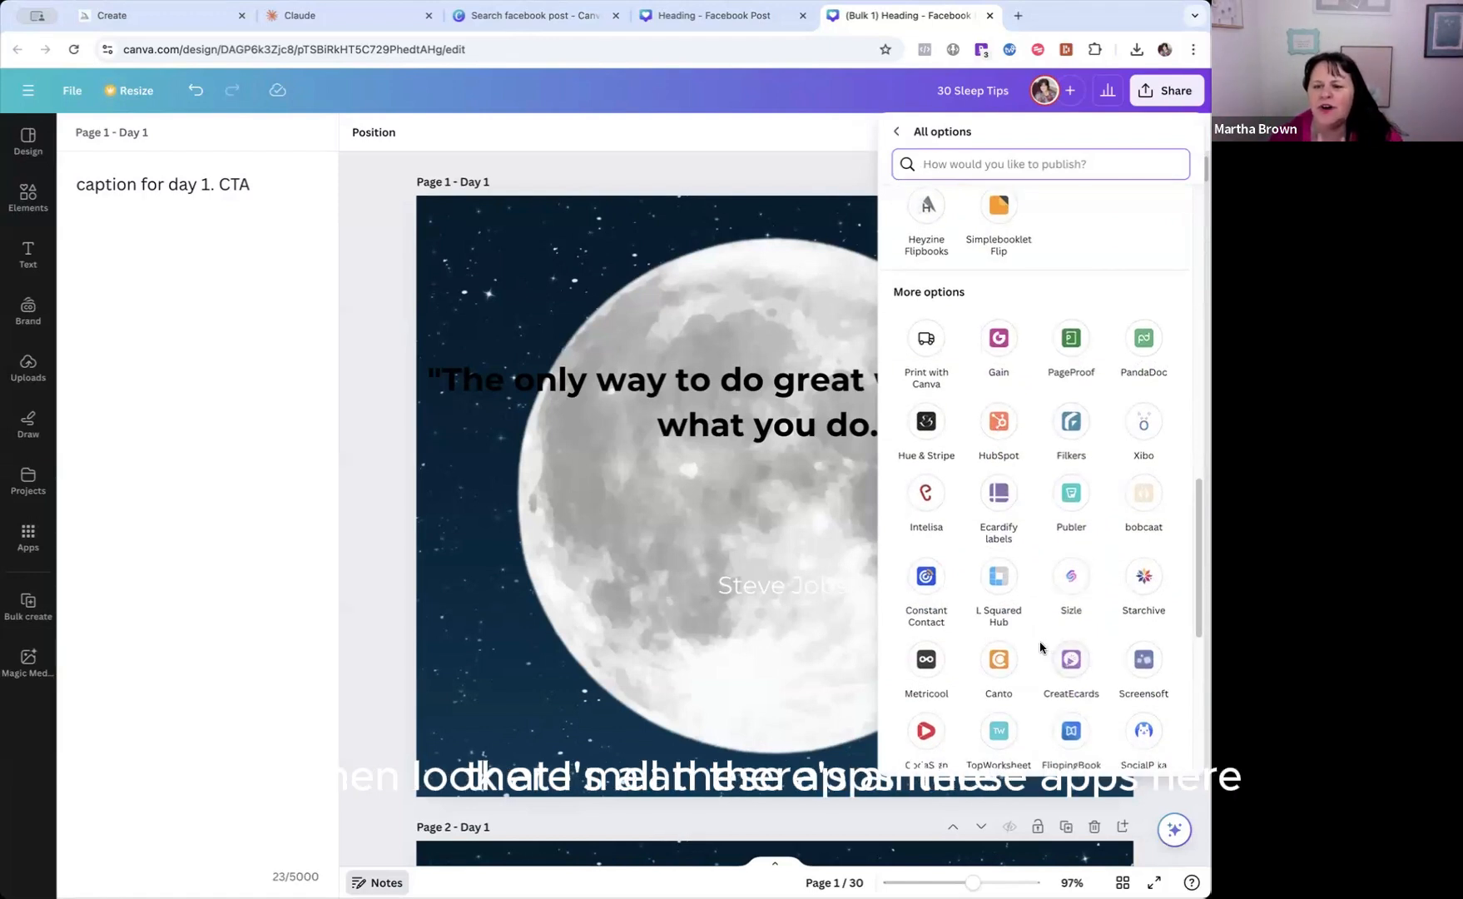
scroll(1050, 649, "down", 1)
scroll(1040, 648, "down", 3)
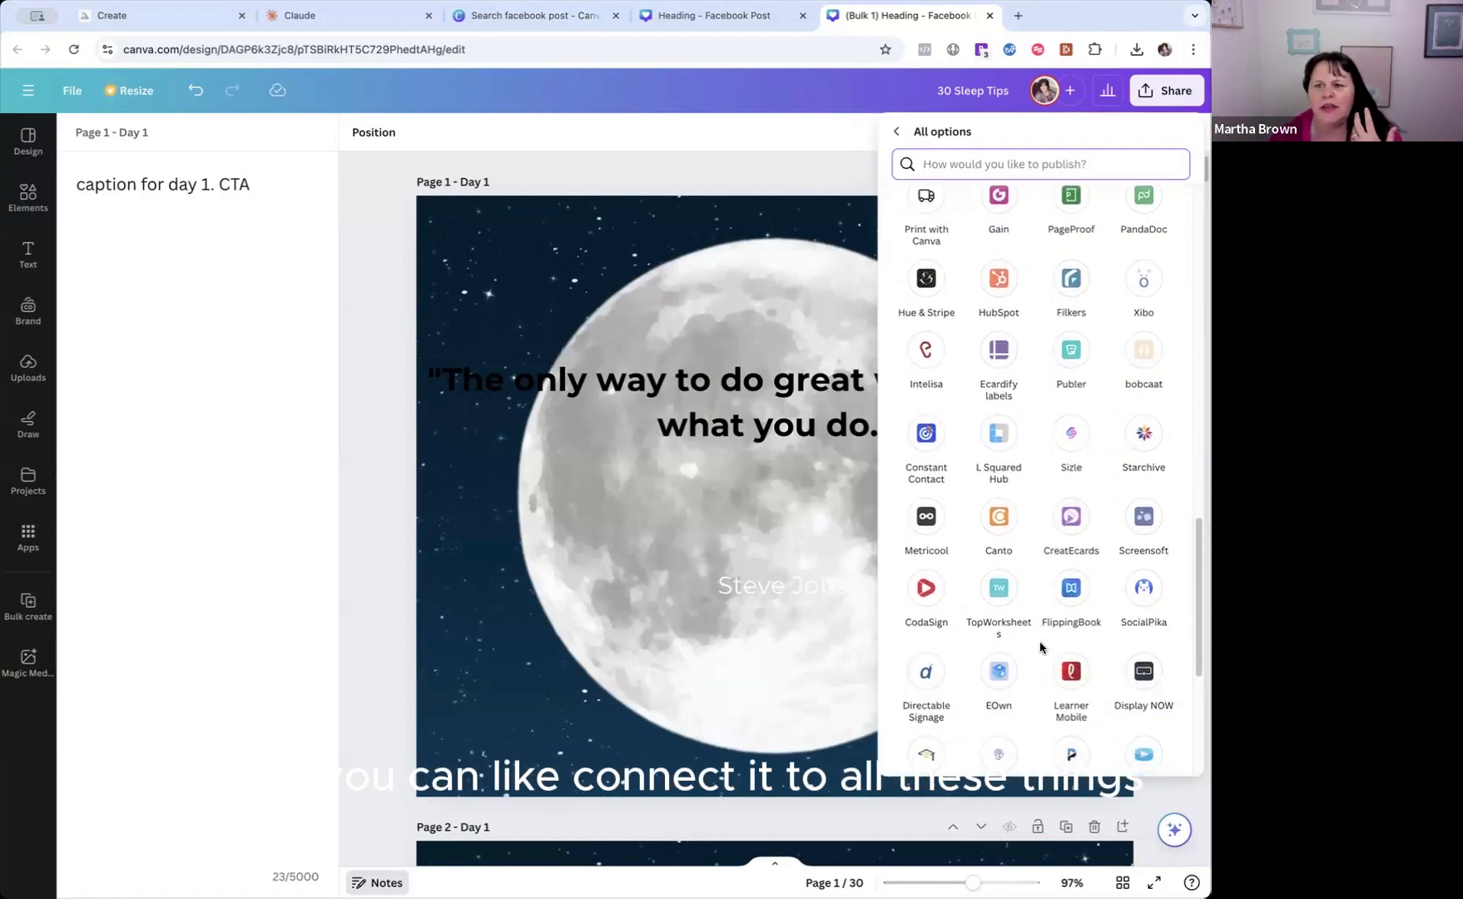
scroll(1040, 648, "down", 4)
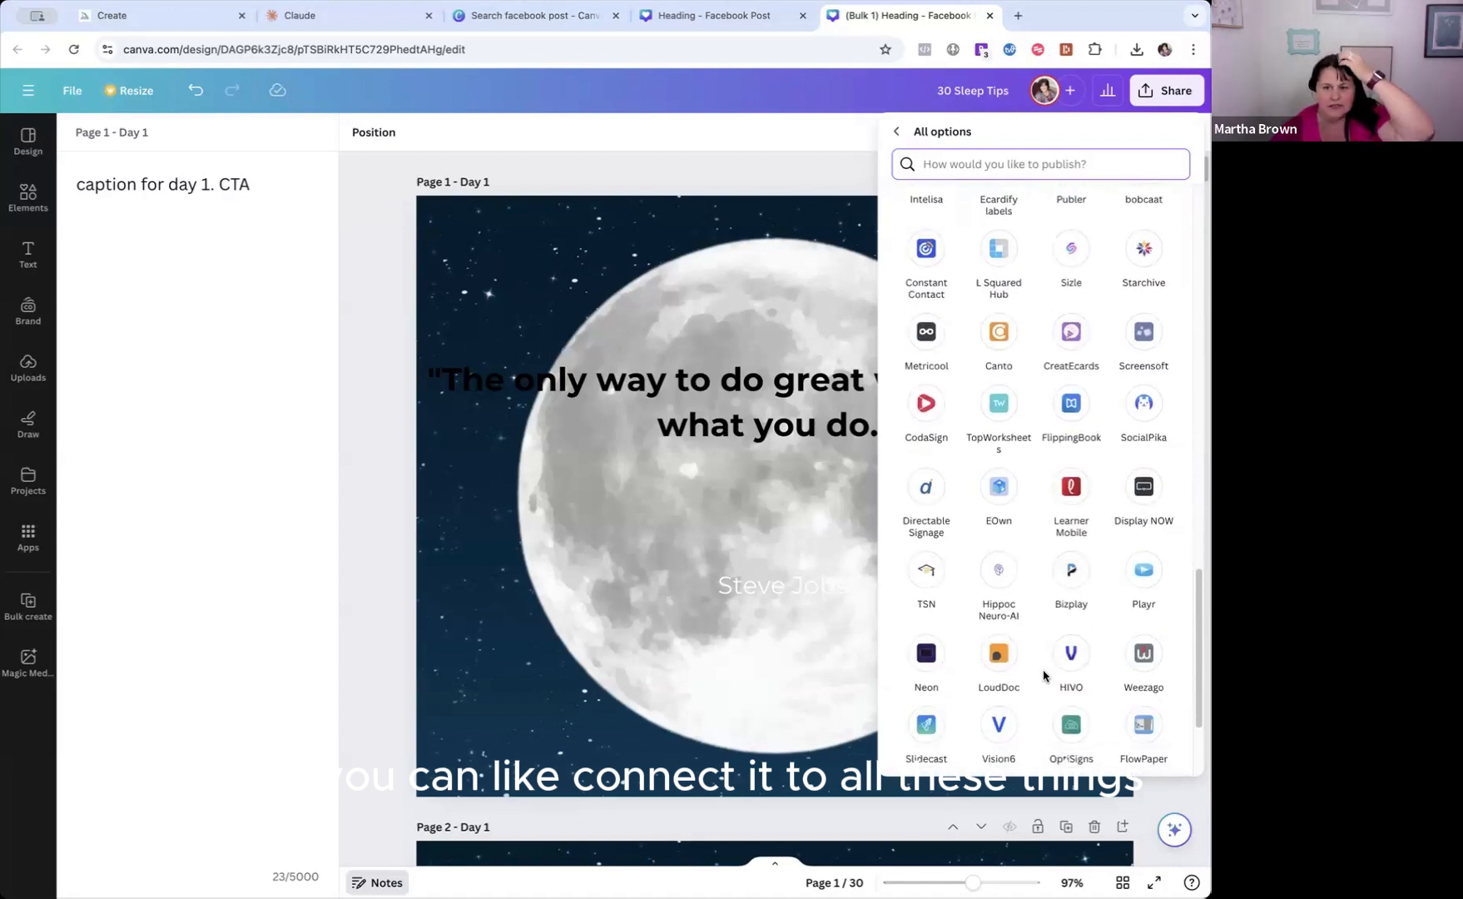
scroll(1040, 672, "down", 2)
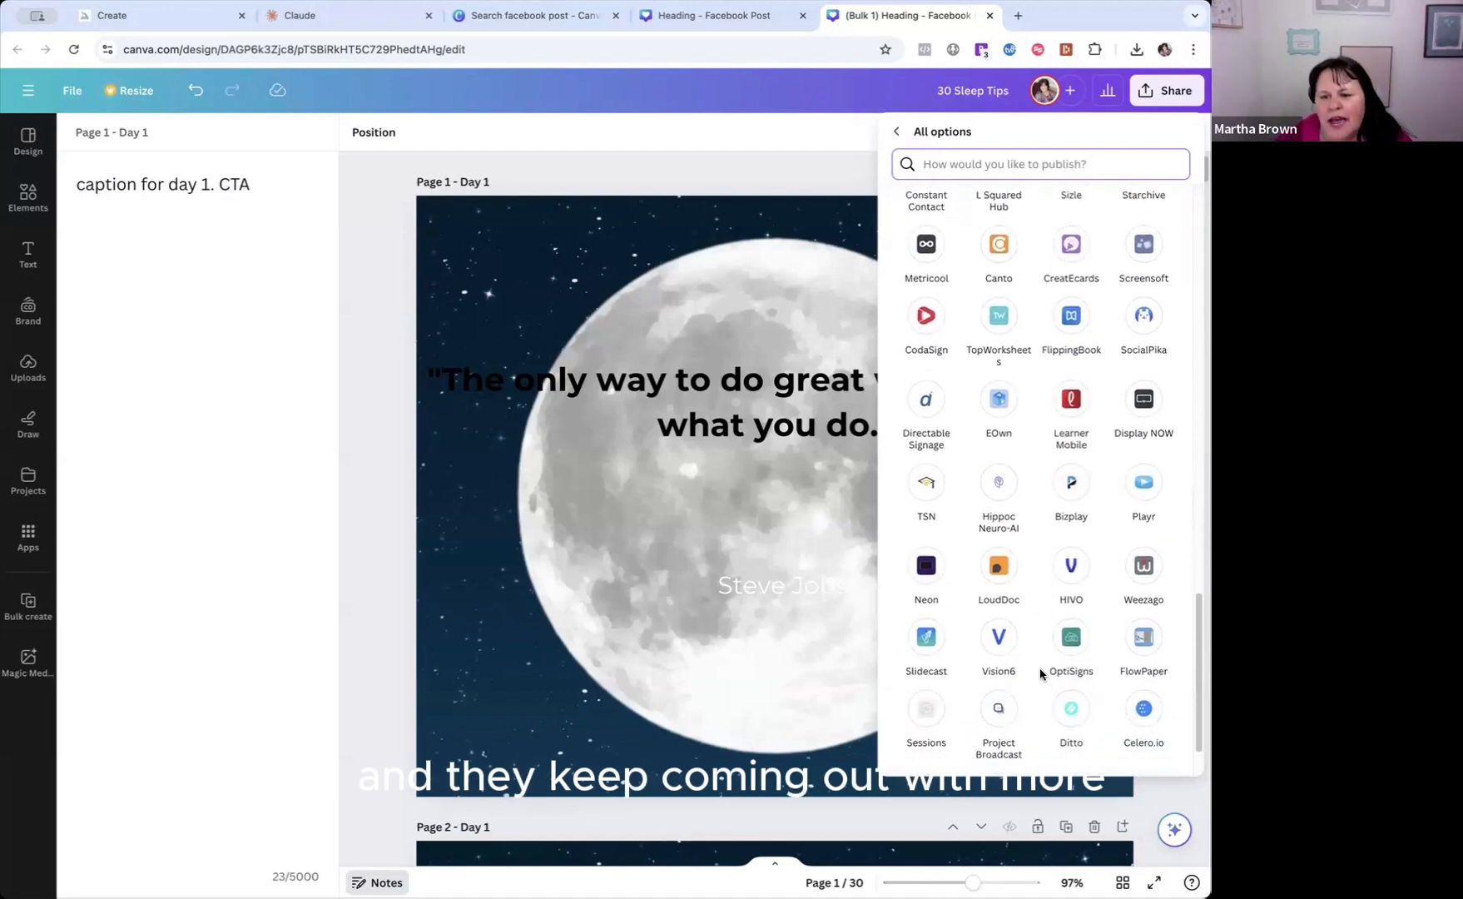
scroll(1040, 672, "up", 5)
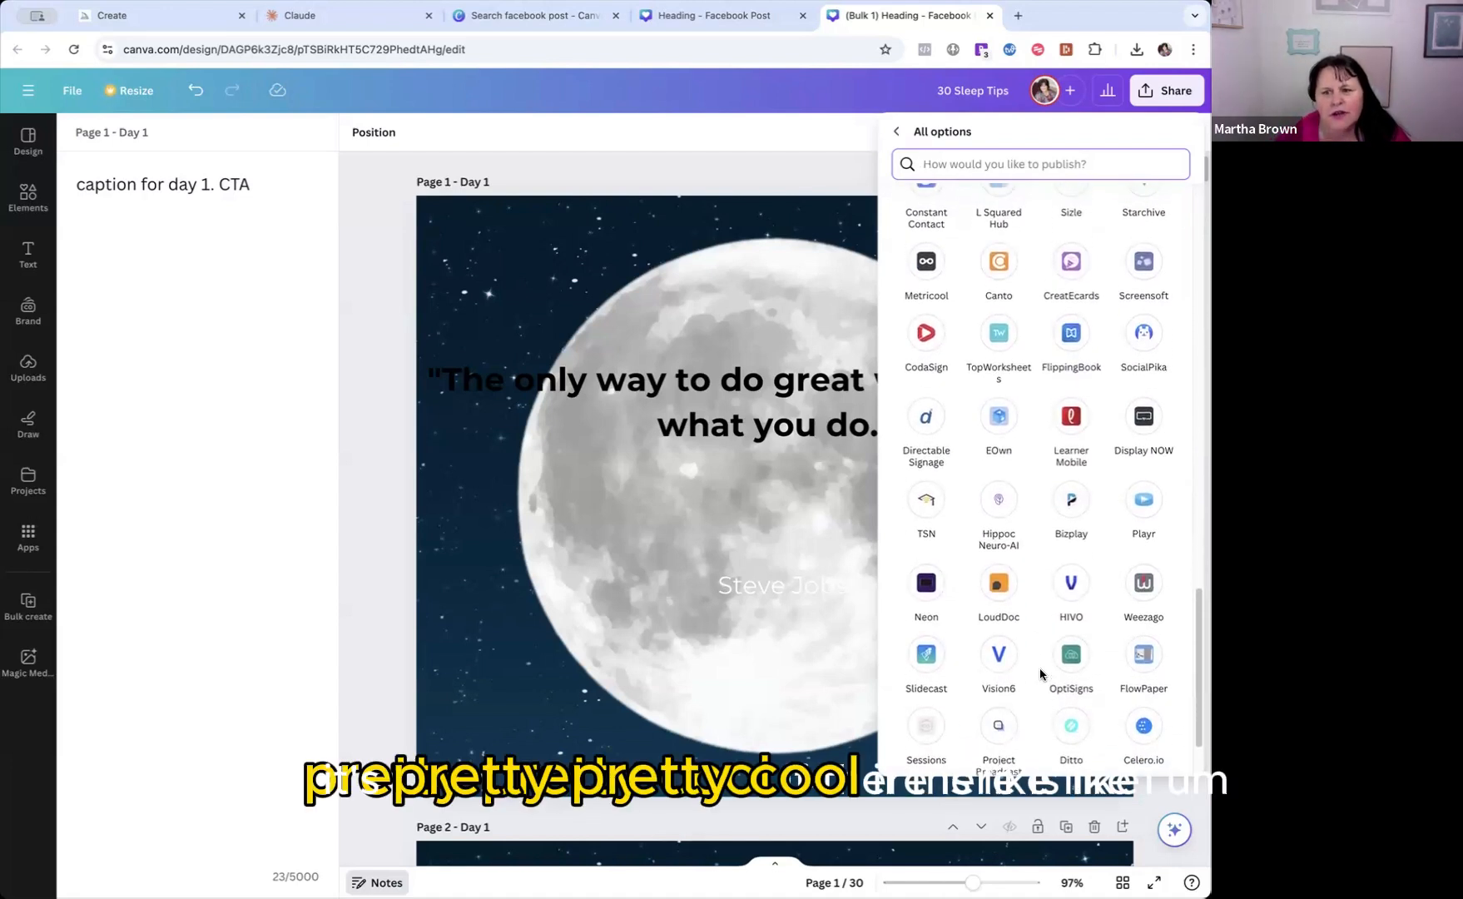